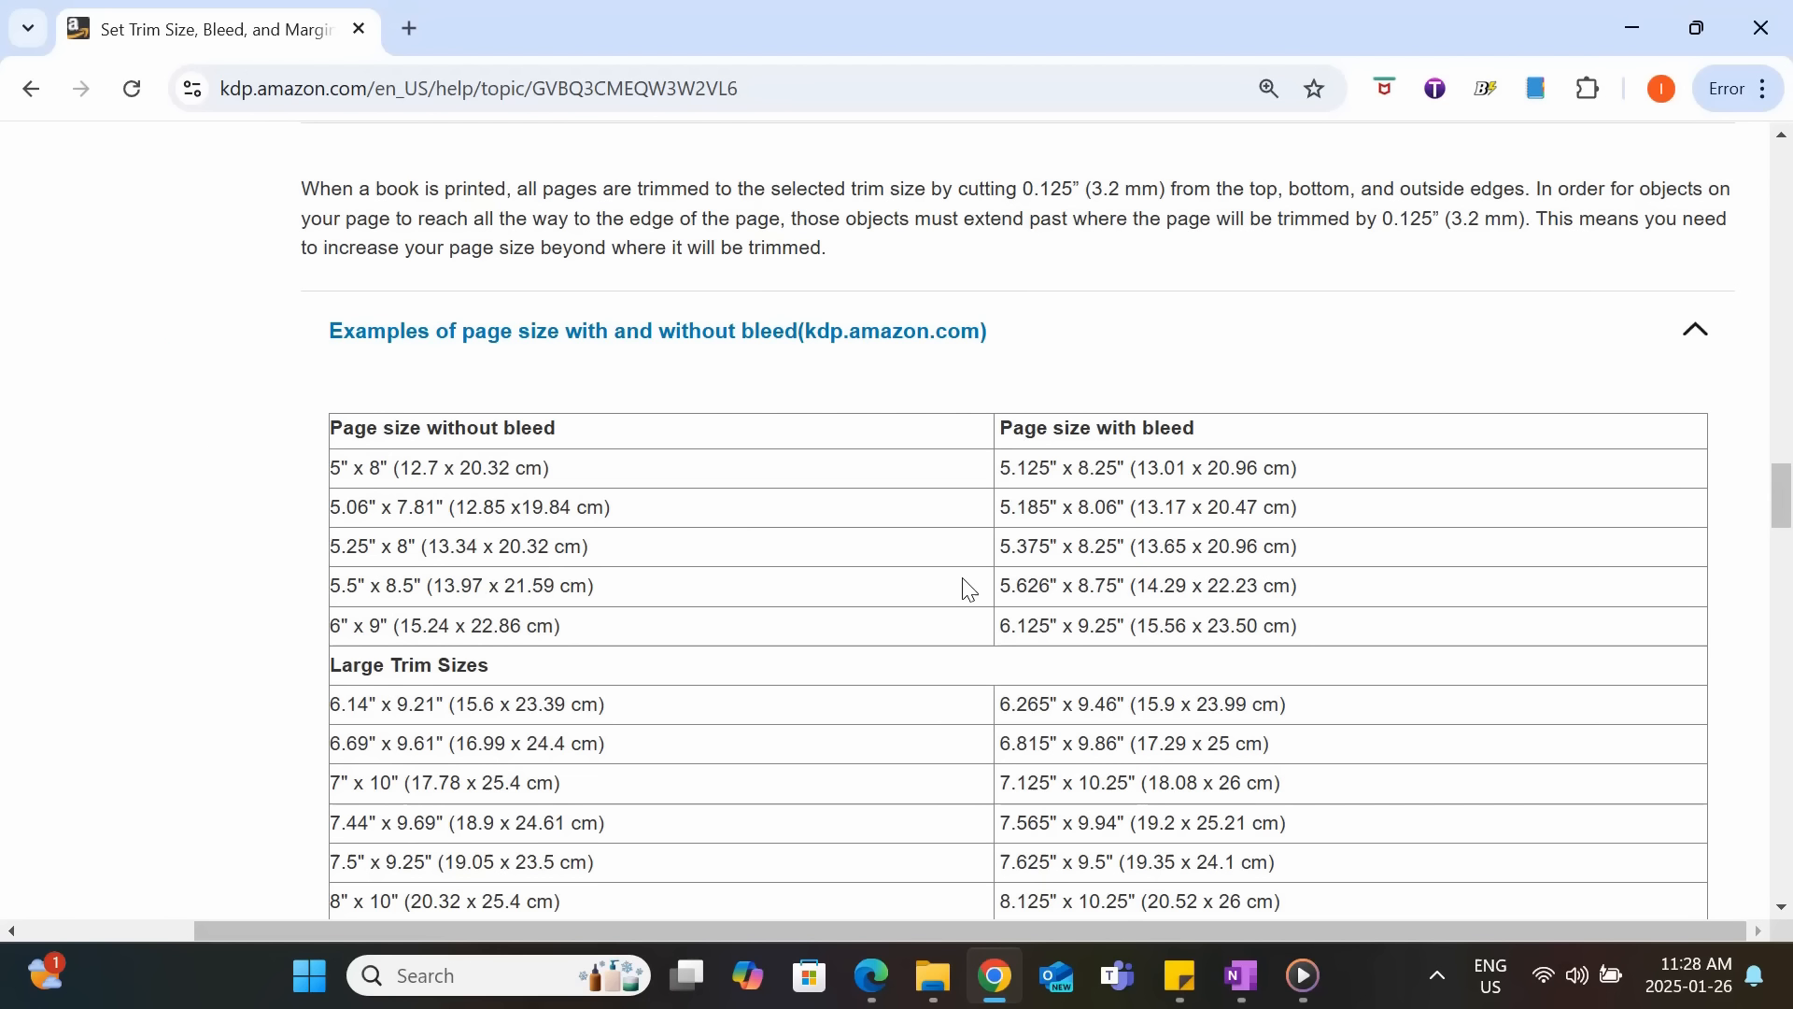
Look up the page size with bleed for an 8.5" x 8.5" book in the page size examples table.
{"action": "scroll", "coordinate": [969, 589], "scroll_direction": "down", "scroll_amount": 2}
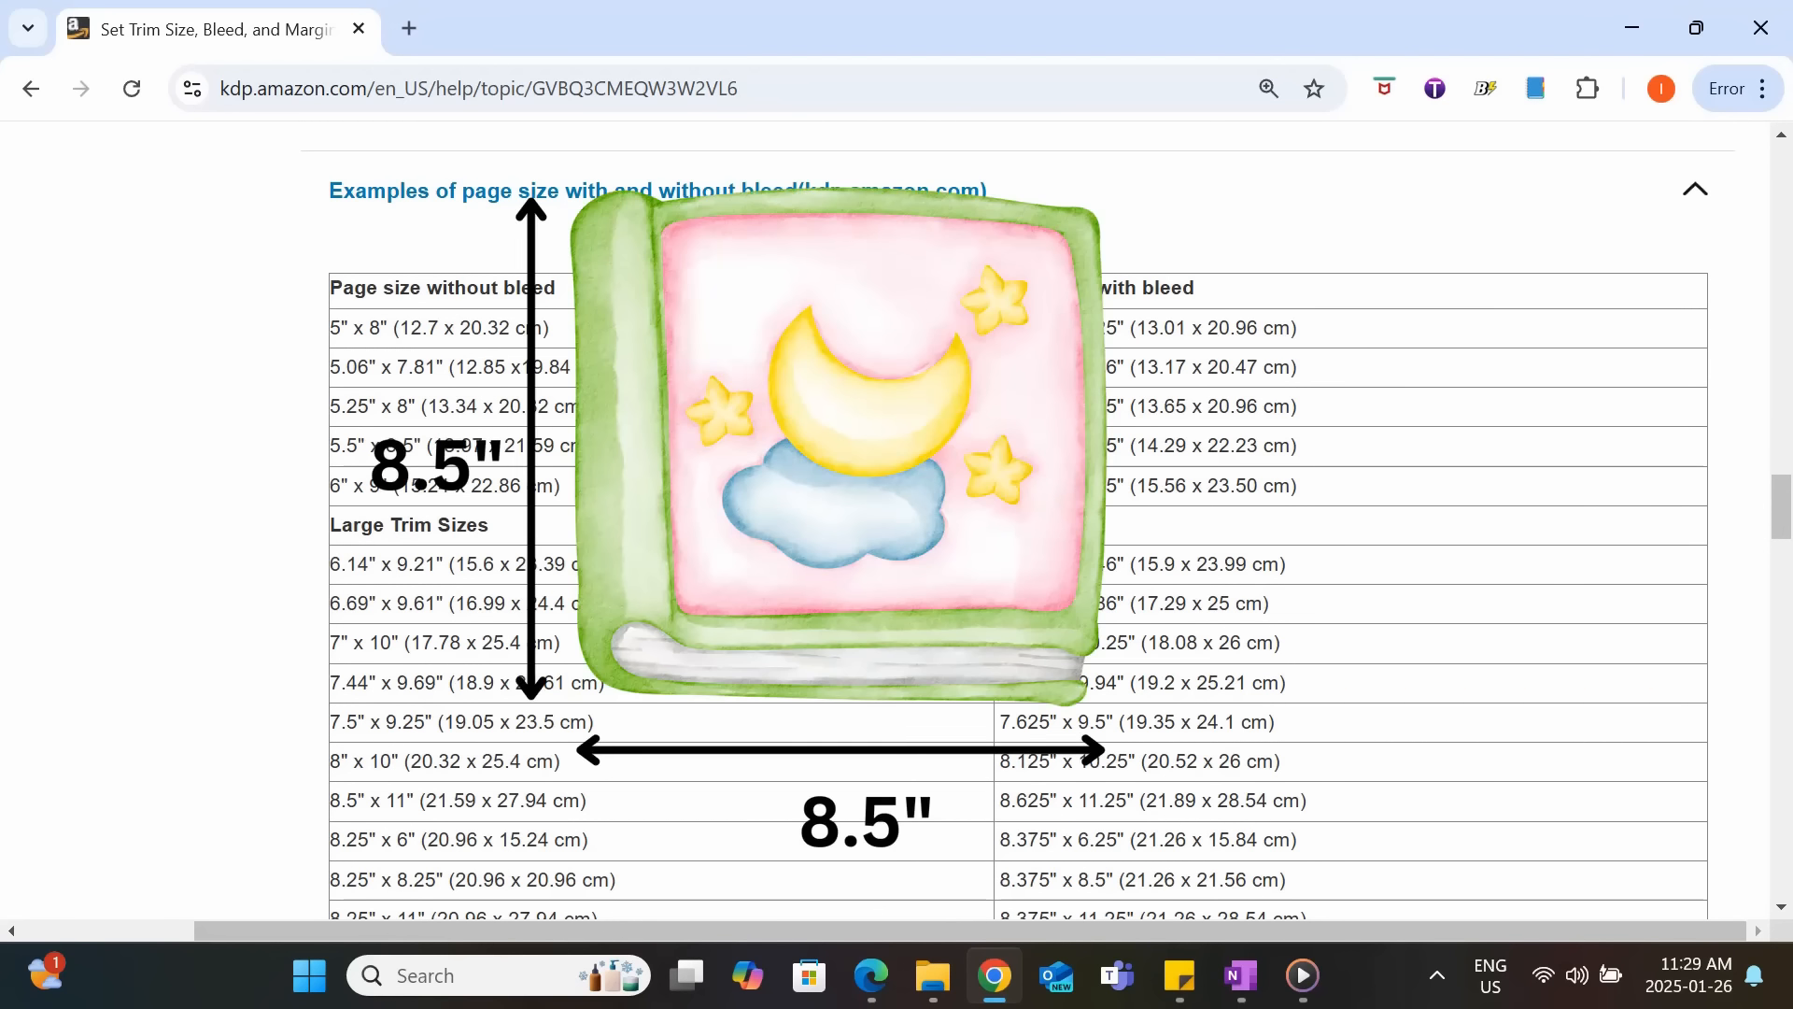
{"action": "scroll", "coordinate": [1018, 523], "scroll_direction": "down", "scroll_amount": 2}
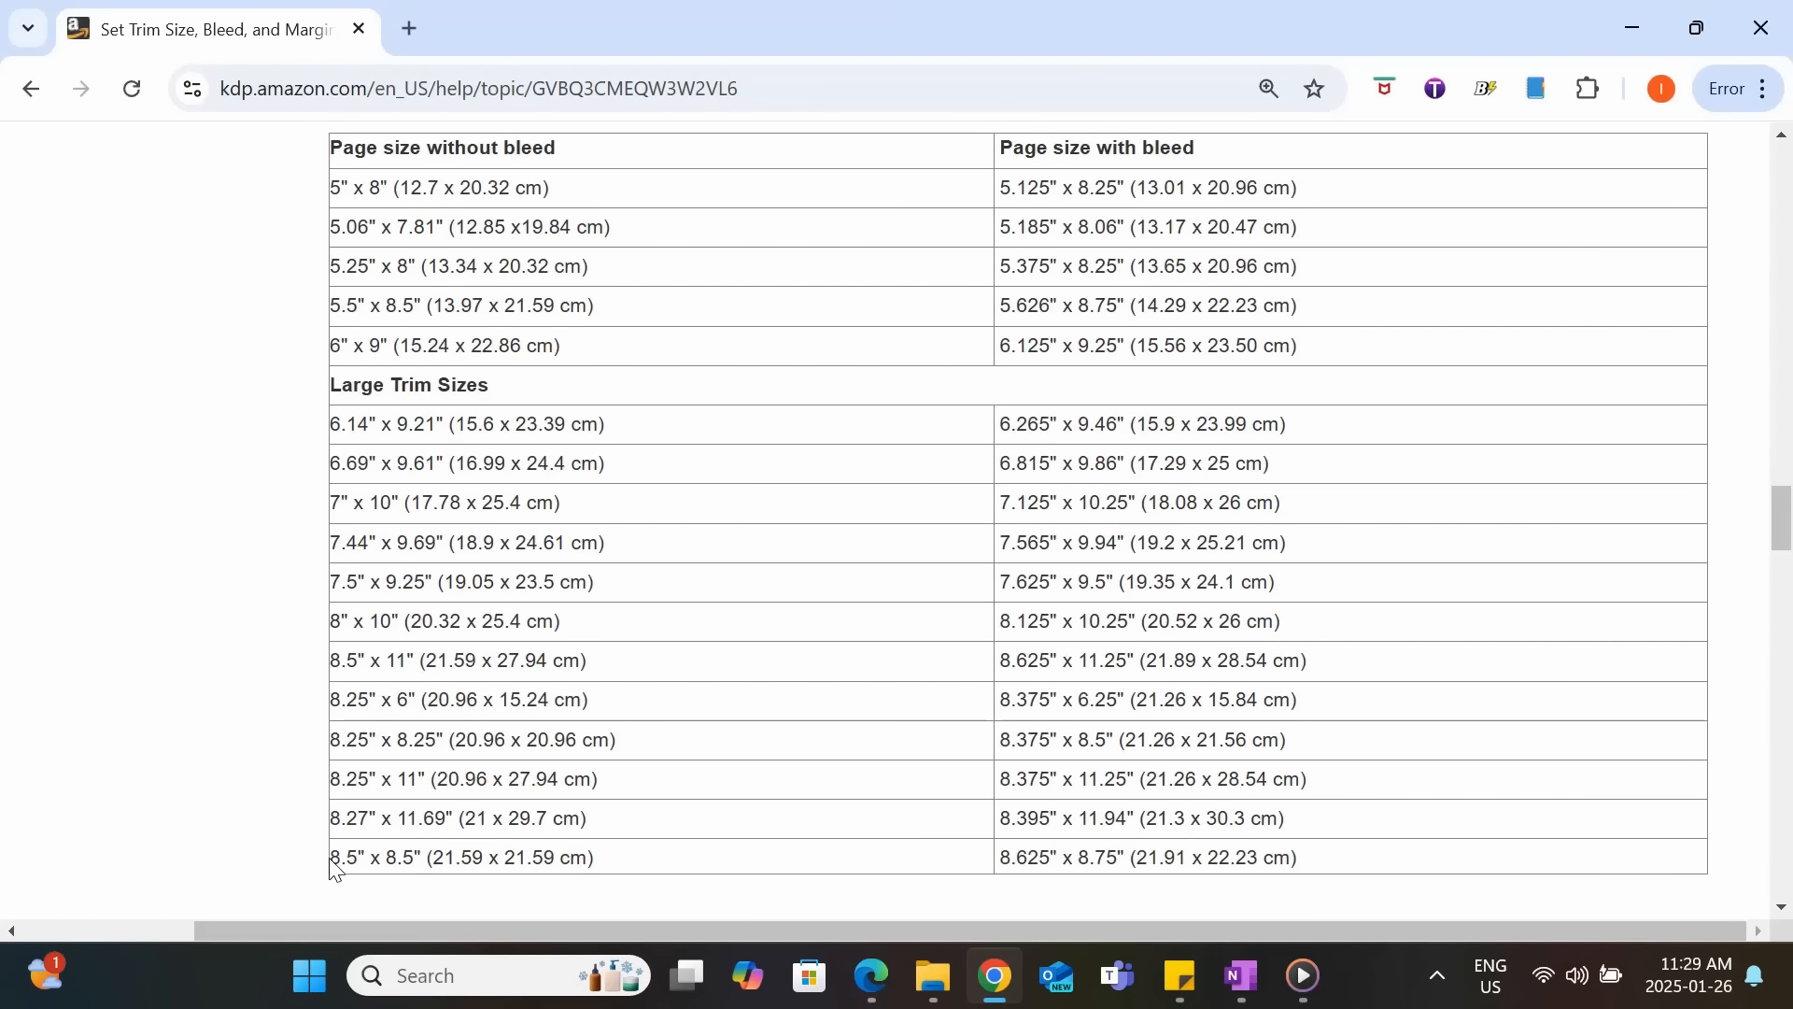
{"action": "left_click_drag", "start_coordinate": [333, 859], "coordinate": [594, 858]}
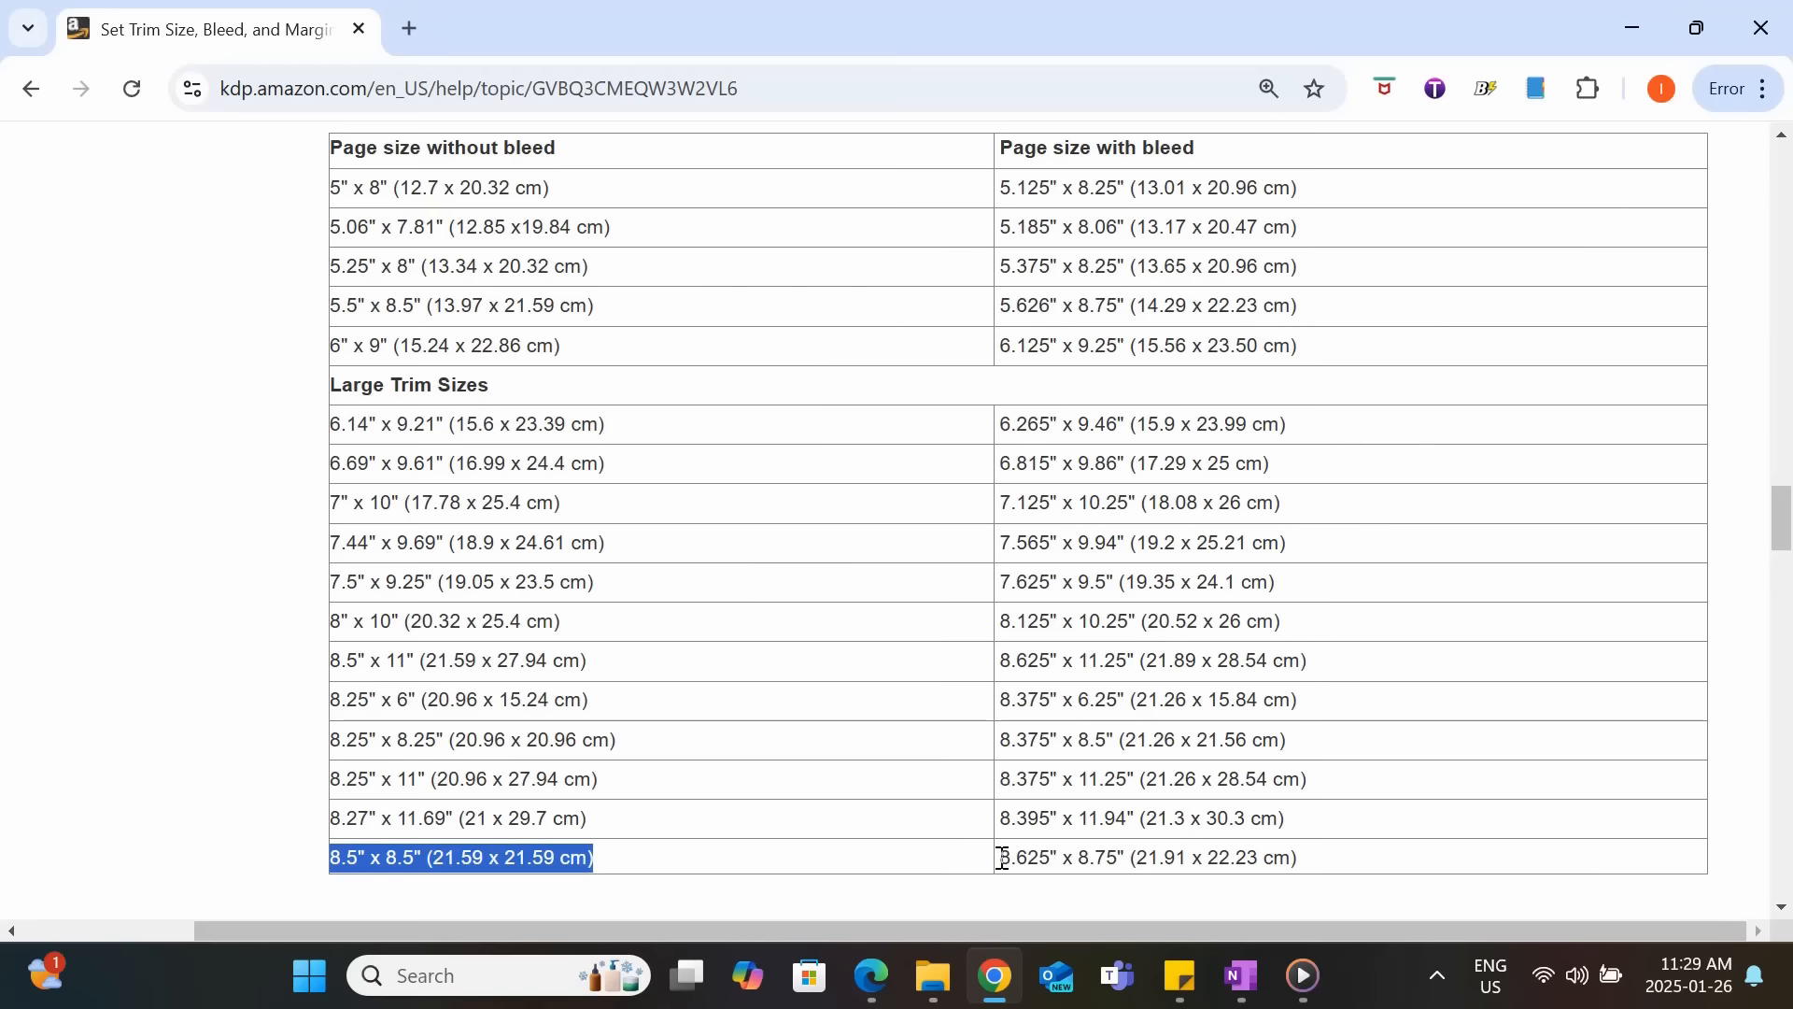
{"action": "left_click_drag", "start_coordinate": [1004, 859], "coordinate": [1300, 858]}
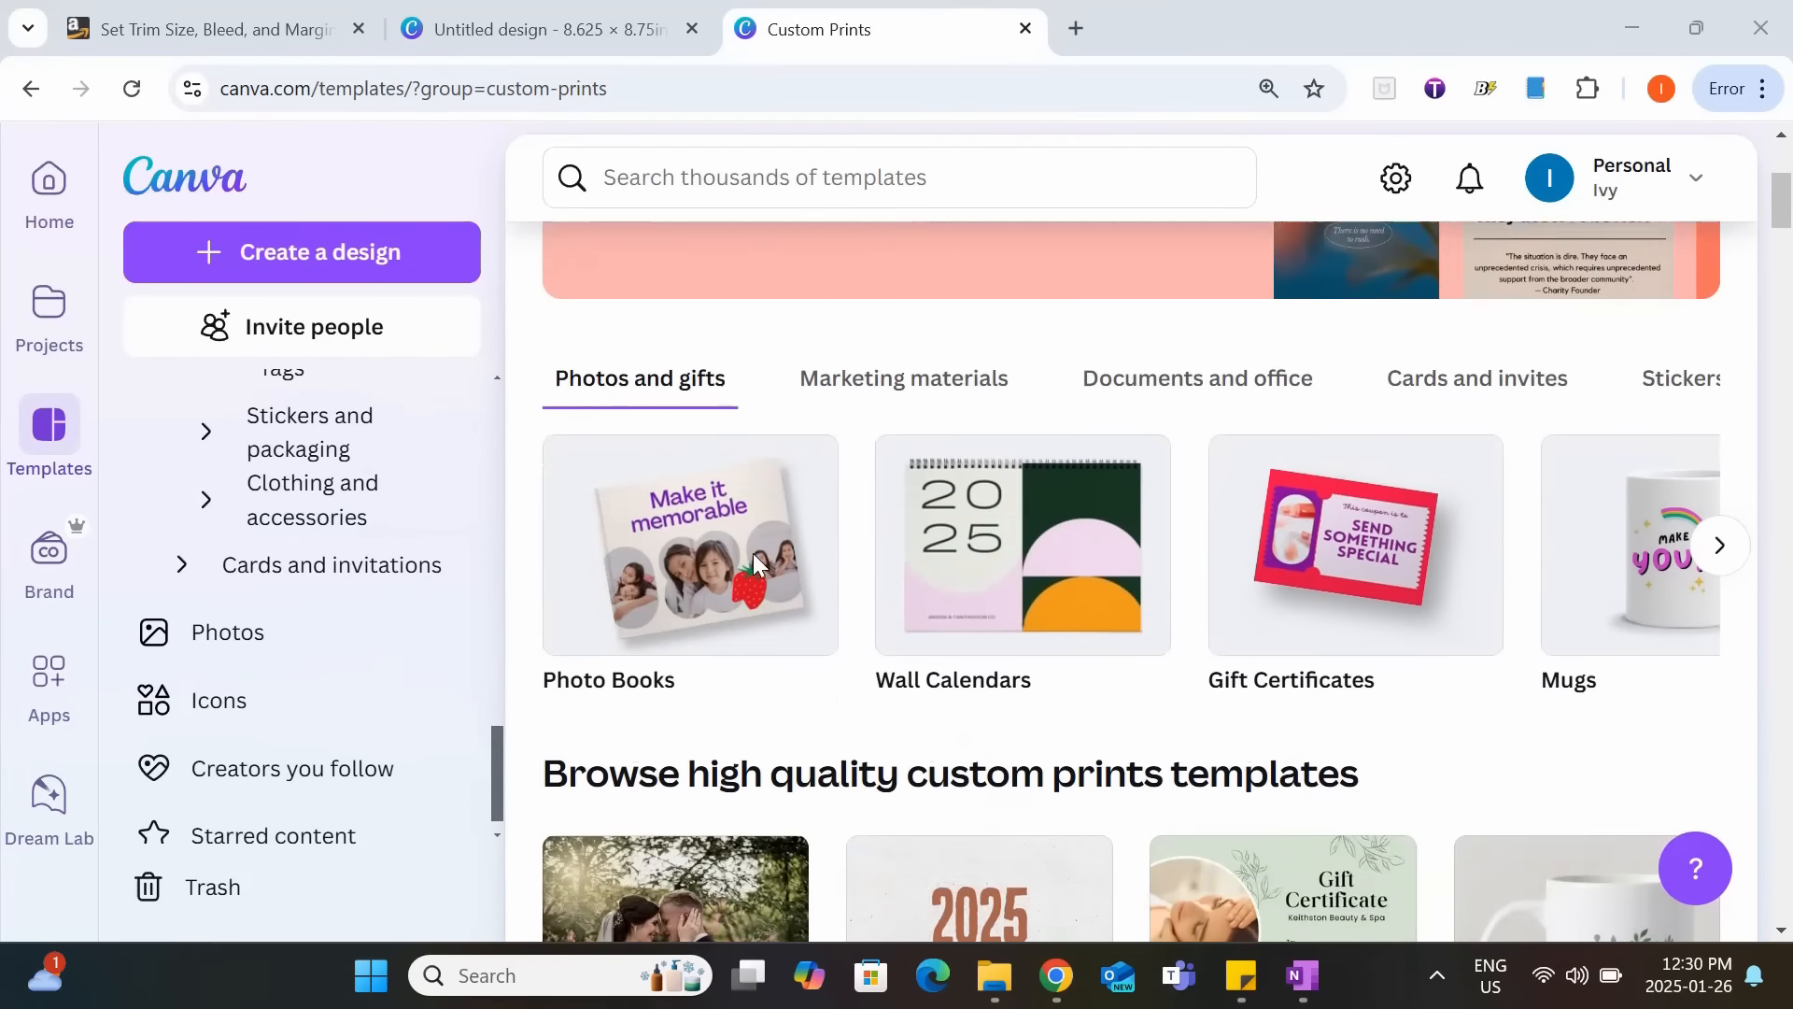
Switch to Canva and add the hanging monkey graphic from the "cute animals" results to the page with the sheep and rabbit.
{"action": "scroll", "coordinate": [753, 553], "scroll_direction": "down", "scroll_amount": 10}
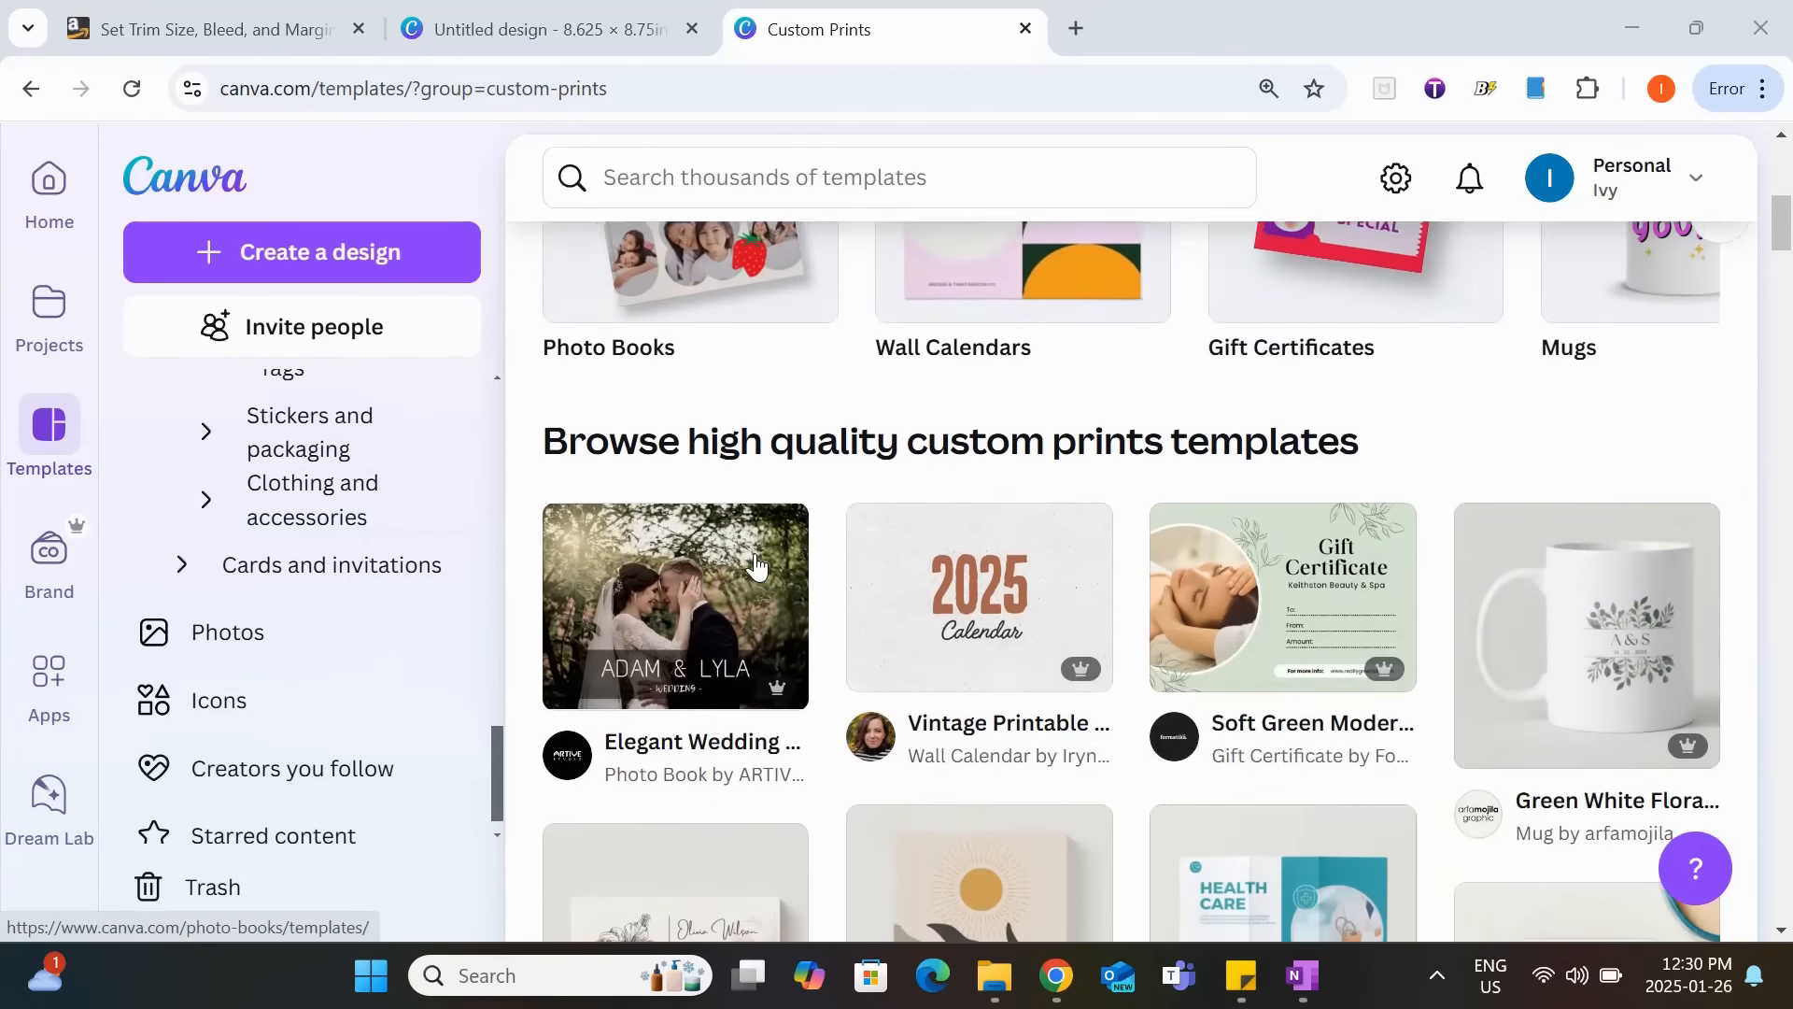
{"action": "scroll", "coordinate": [755, 566], "scroll_direction": "down", "scroll_amount": 12}
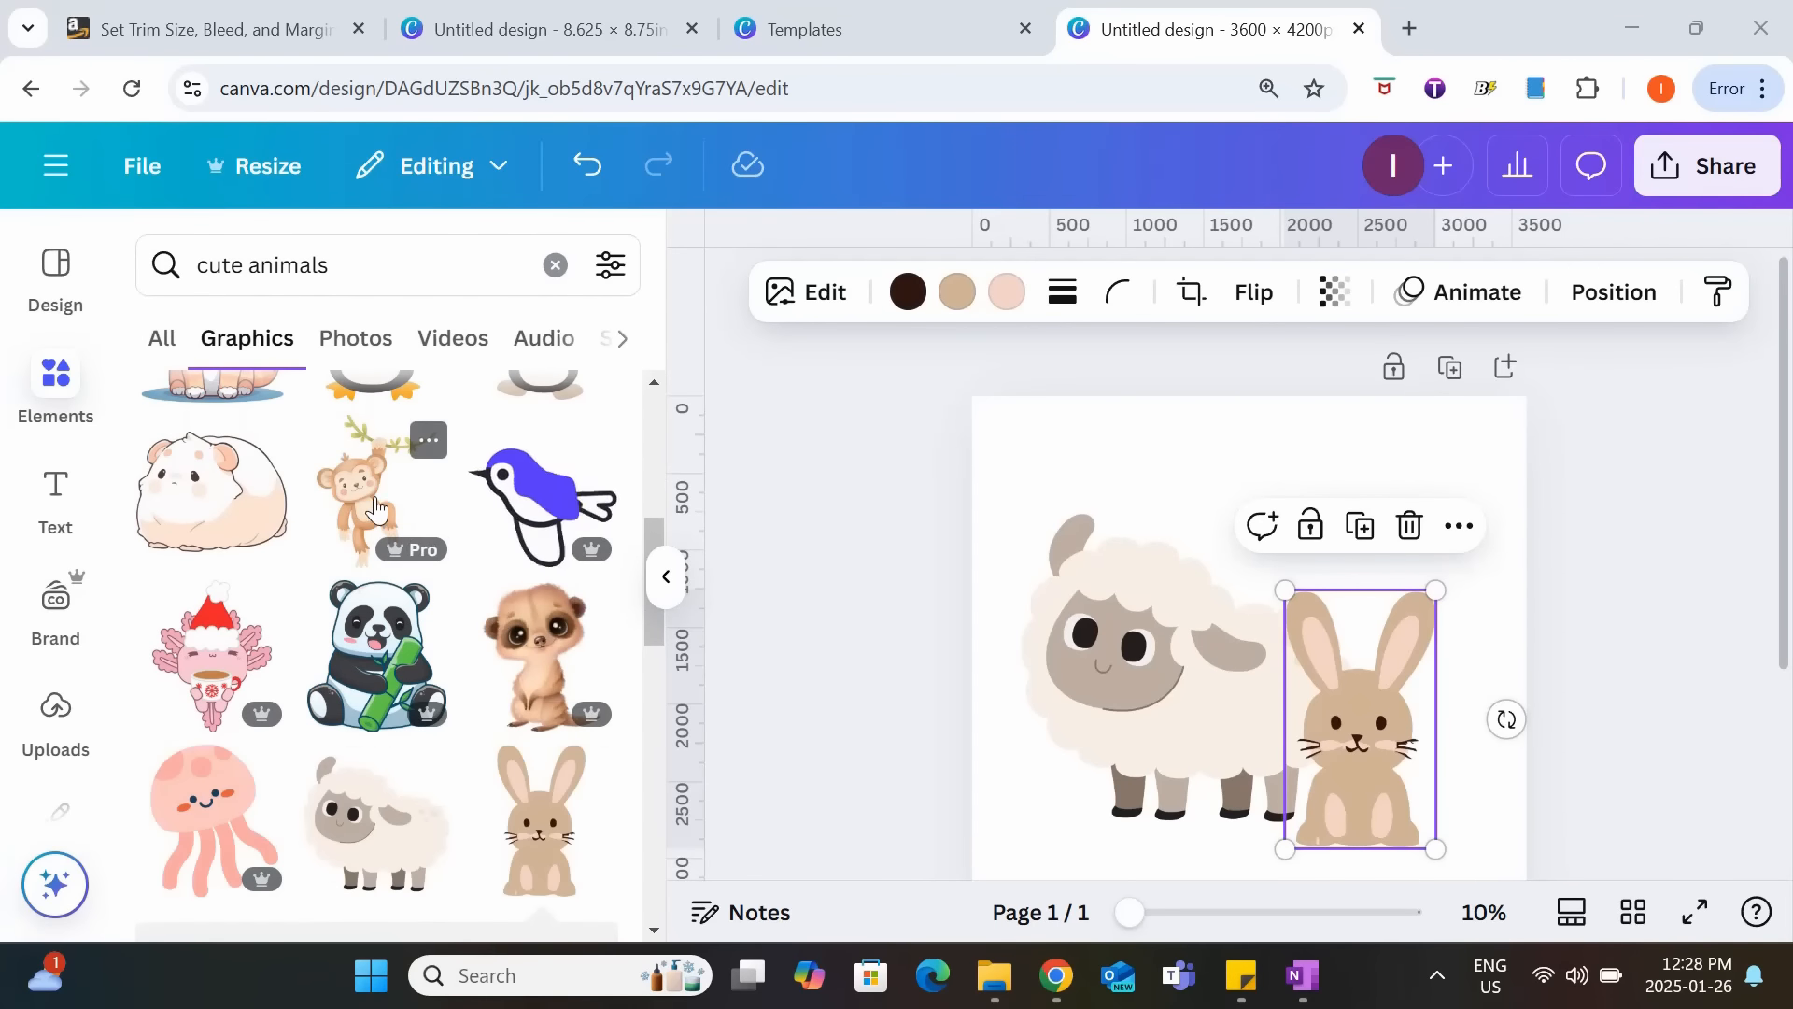
{"action": "left_click", "coordinate": [375, 493]}
{"action": "left_click_drag", "start_coordinate": [1081, 628], "coordinate": [1105, 553]}
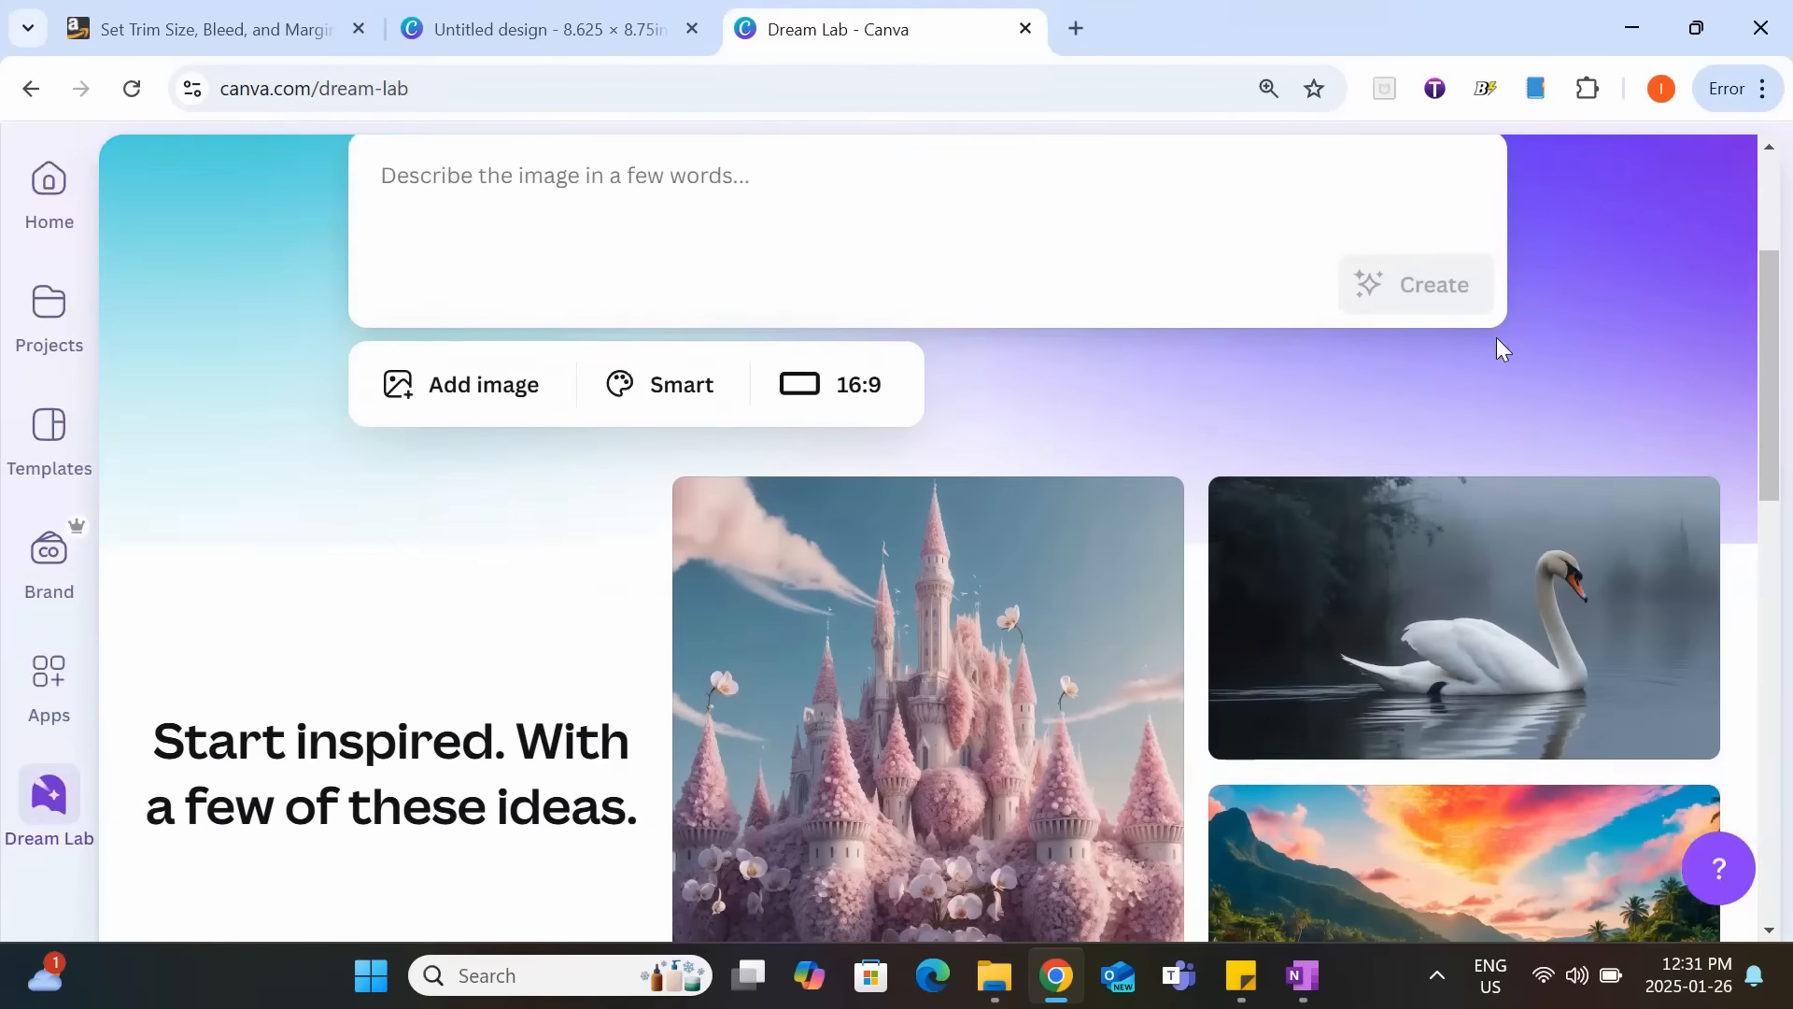
Generate Dream Lab images from the prompt "cat wearing a party hat".
{"action": "scroll", "coordinate": [1496, 341], "scroll_direction": "down", "scroll_amount": 5}
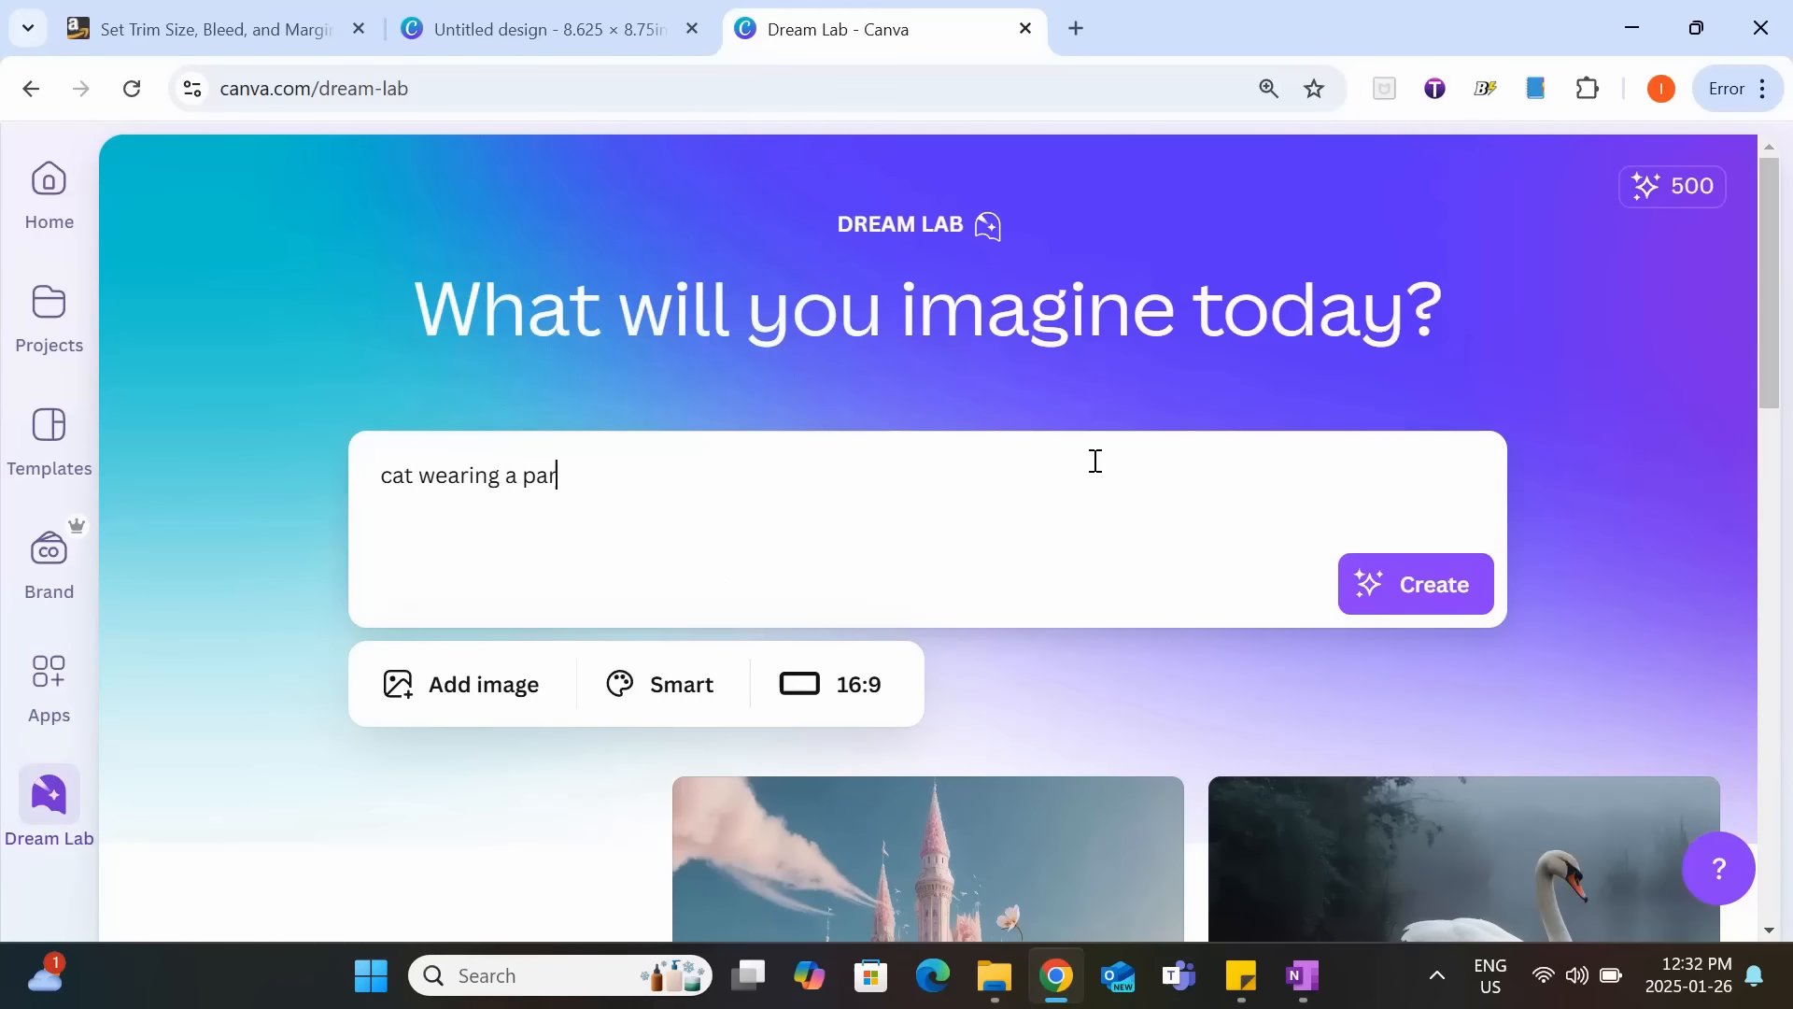
{"action": "type", "text": "ty hat"}
{"action": "key", "text": "Return"}
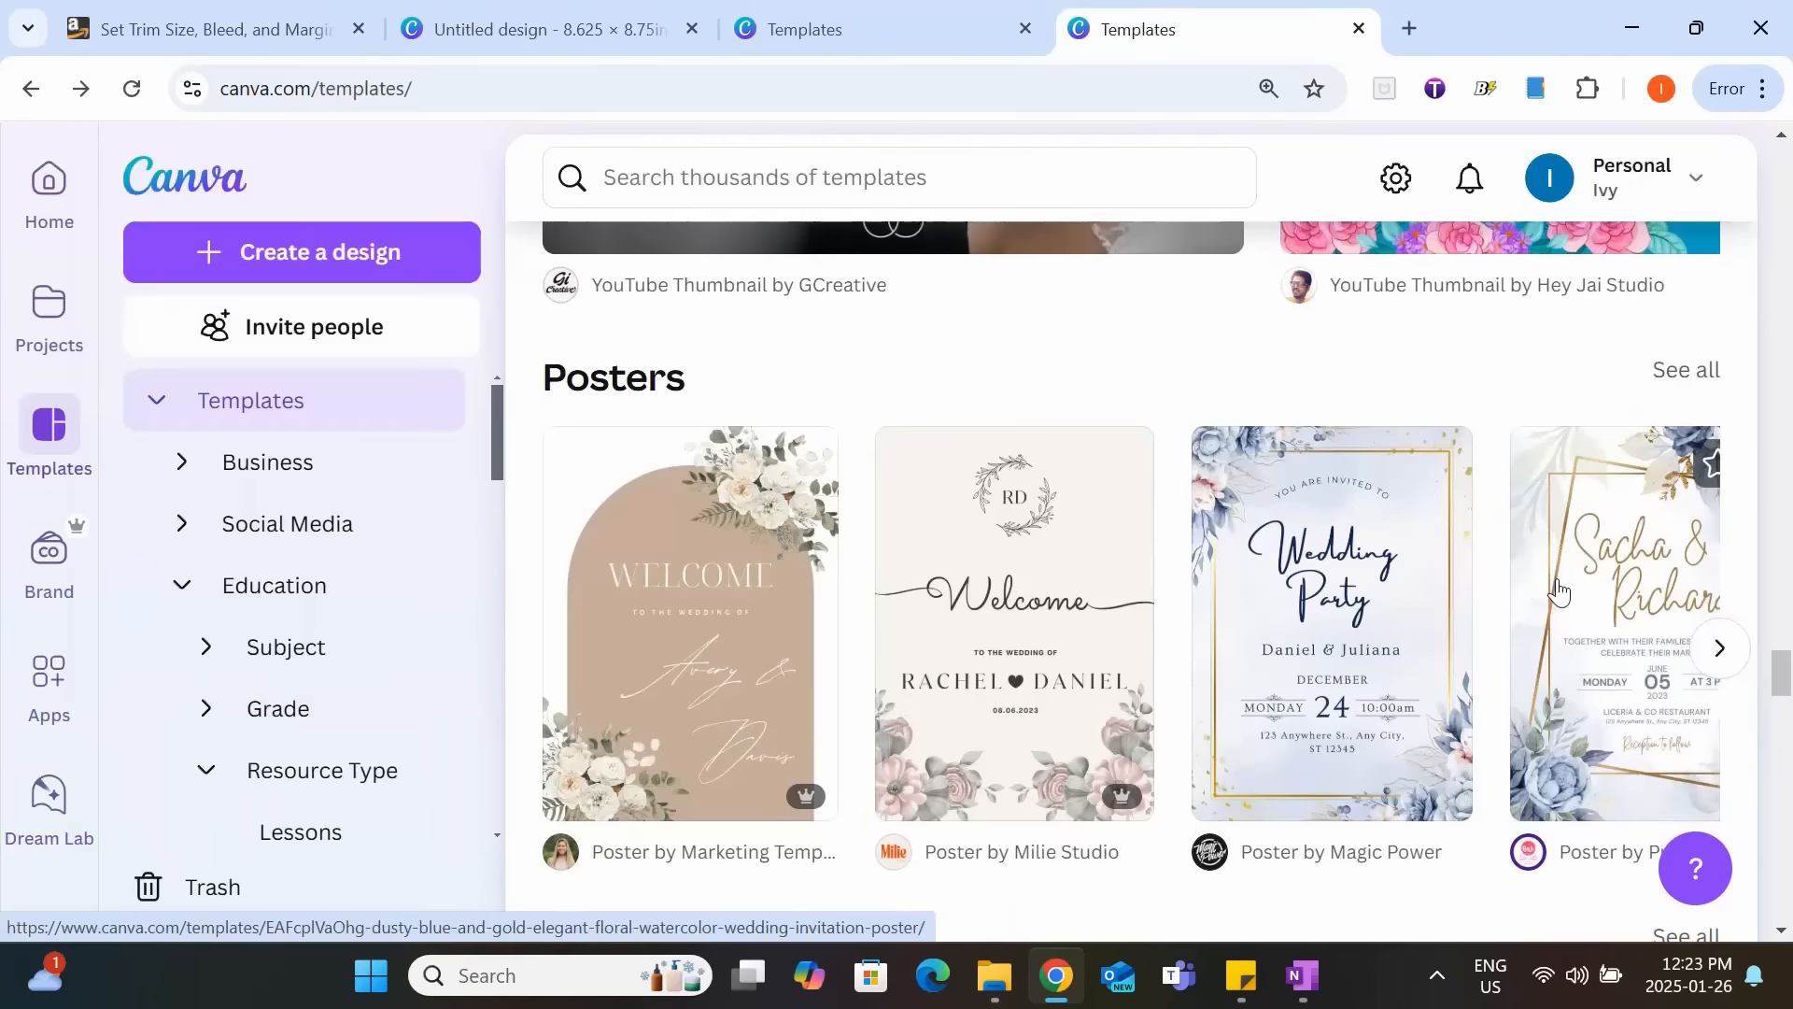
{"action": "scroll", "coordinate": [1558, 590], "scroll_direction": "down", "scroll_amount": 10}
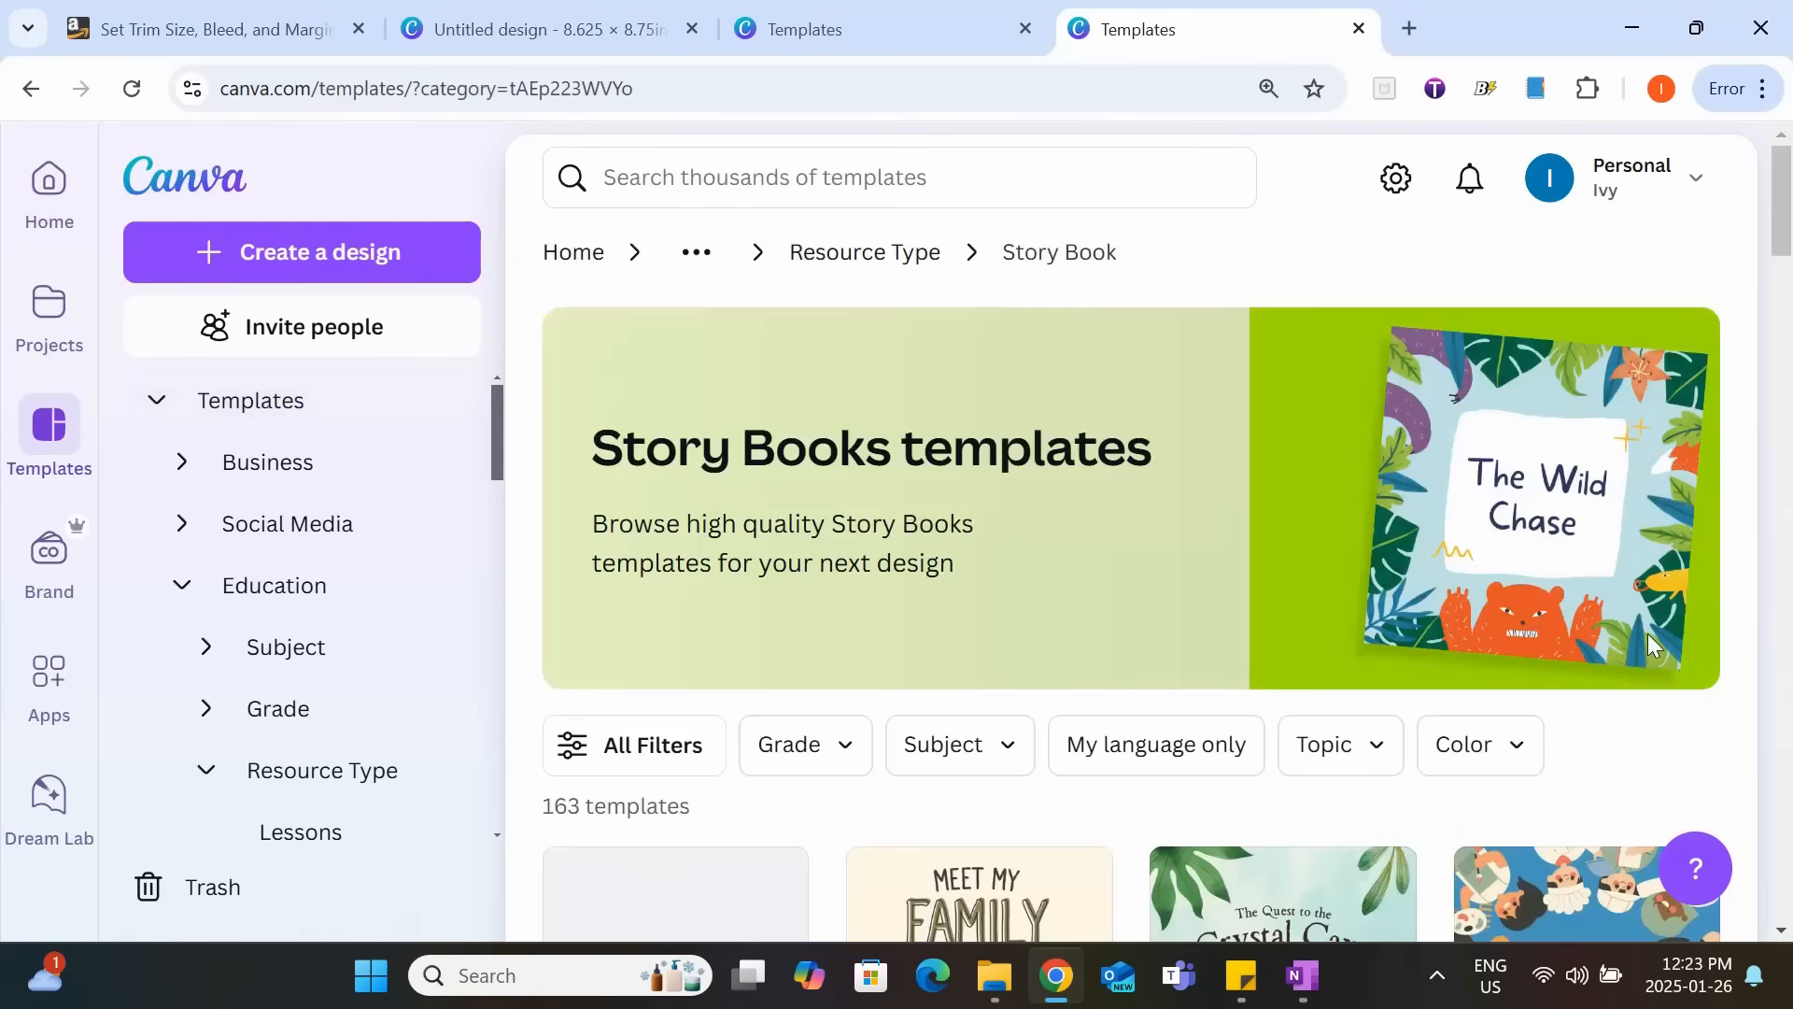
Browse the story book templates and review the Canva Free and Canva Pro plans on the pricing page.
{"action": "scroll", "coordinate": [1634, 635], "scroll_direction": "down", "scroll_amount": 20}
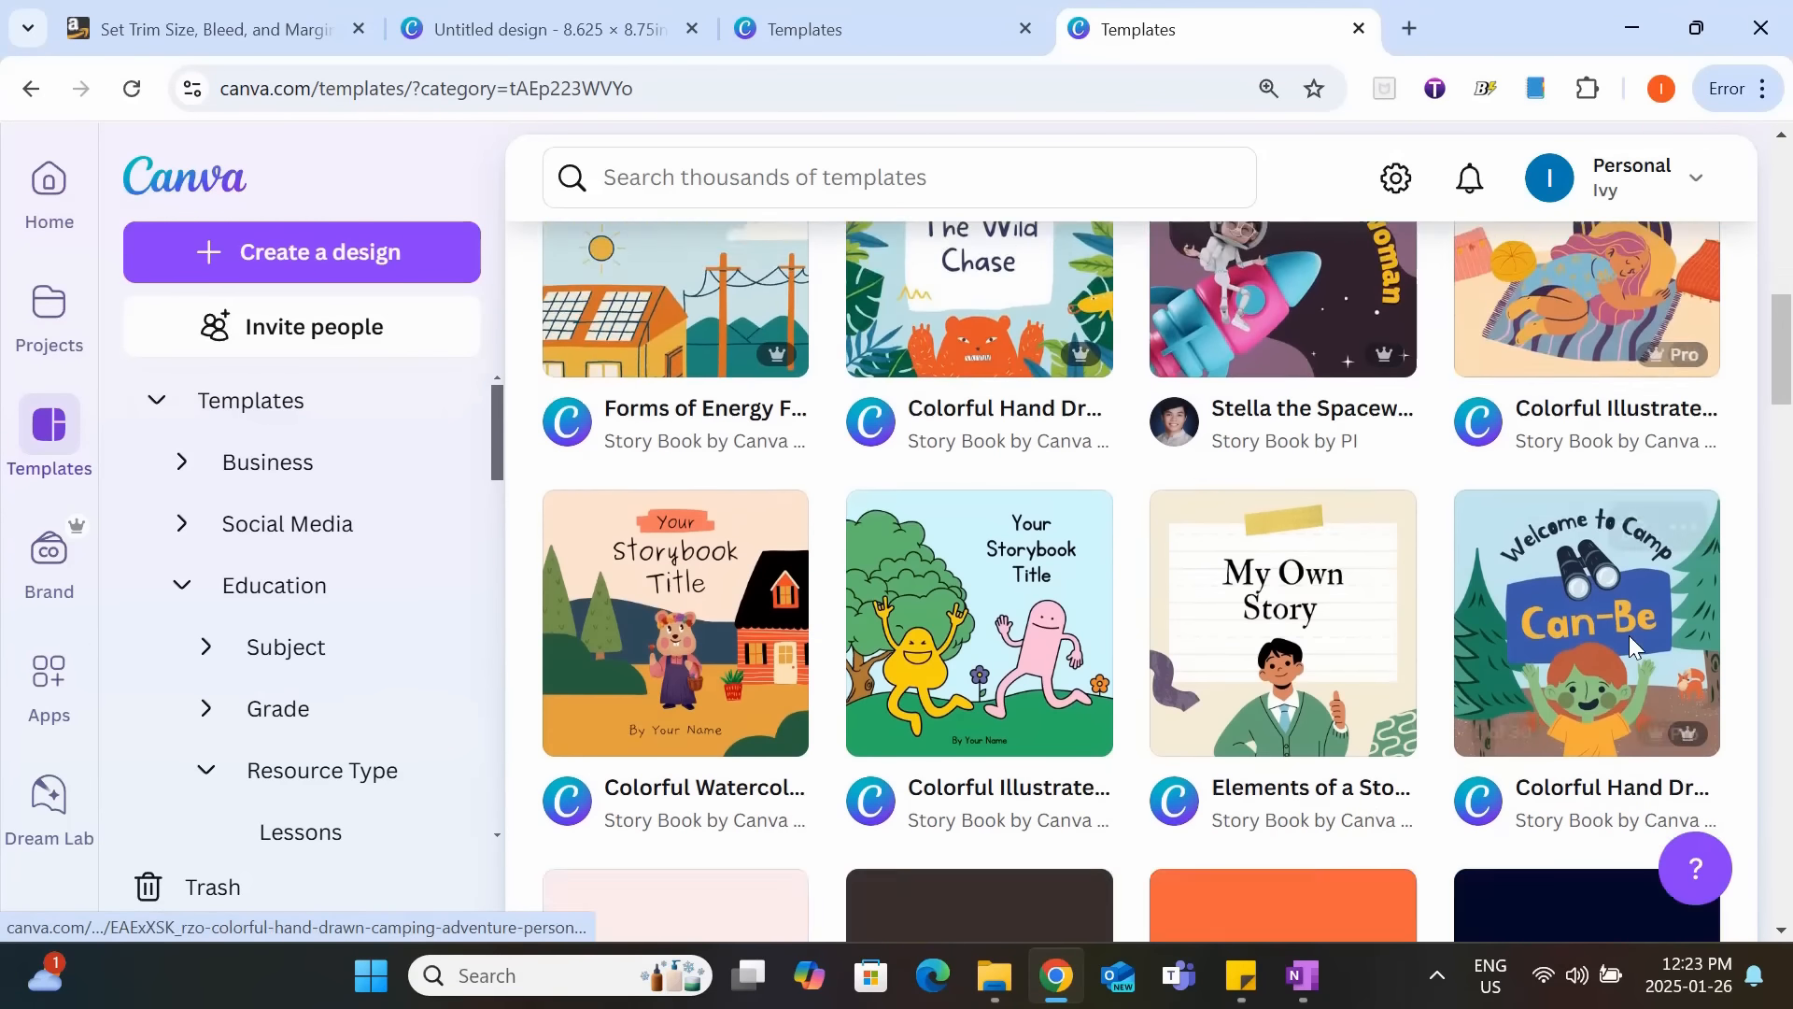
{"action": "scroll", "coordinate": [1633, 647], "scroll_direction": "down", "scroll_amount": 1}
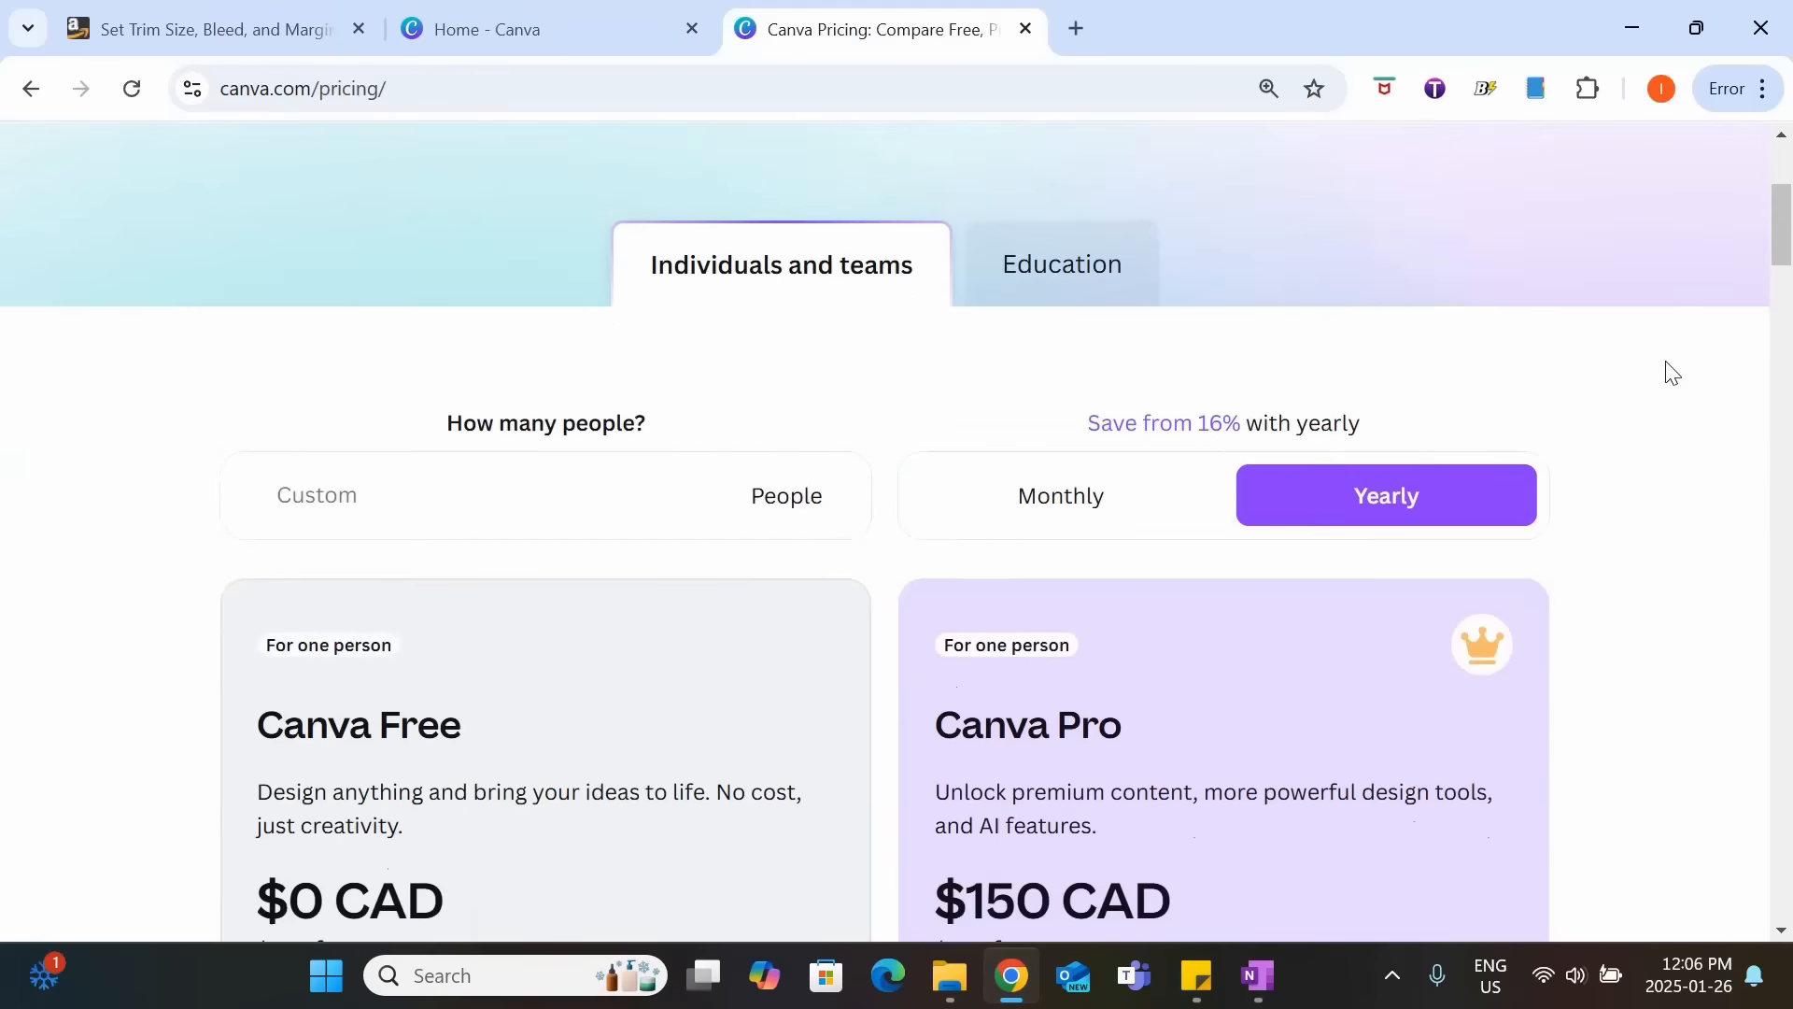
{"action": "scroll", "coordinate": [1667, 379], "scroll_direction": "down", "scroll_amount": 5}
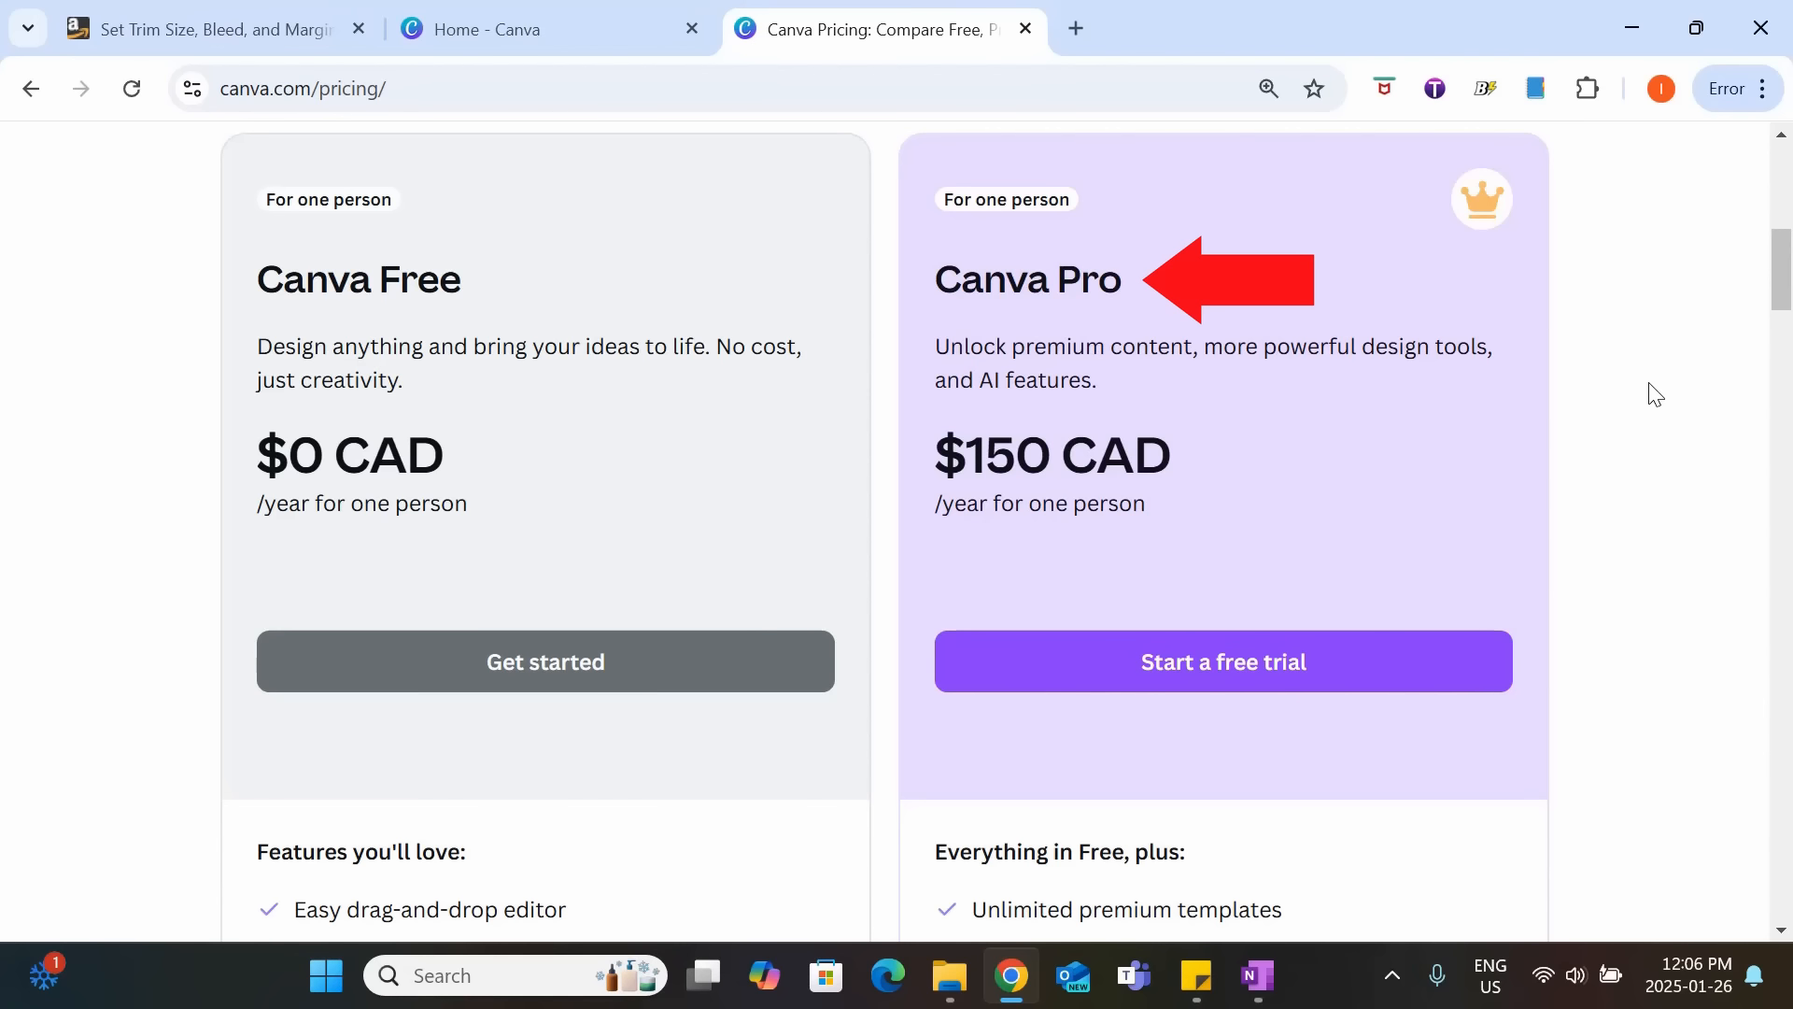
{"action": "scroll", "coordinate": [1656, 393], "scroll_direction": "down", "scroll_amount": 5}
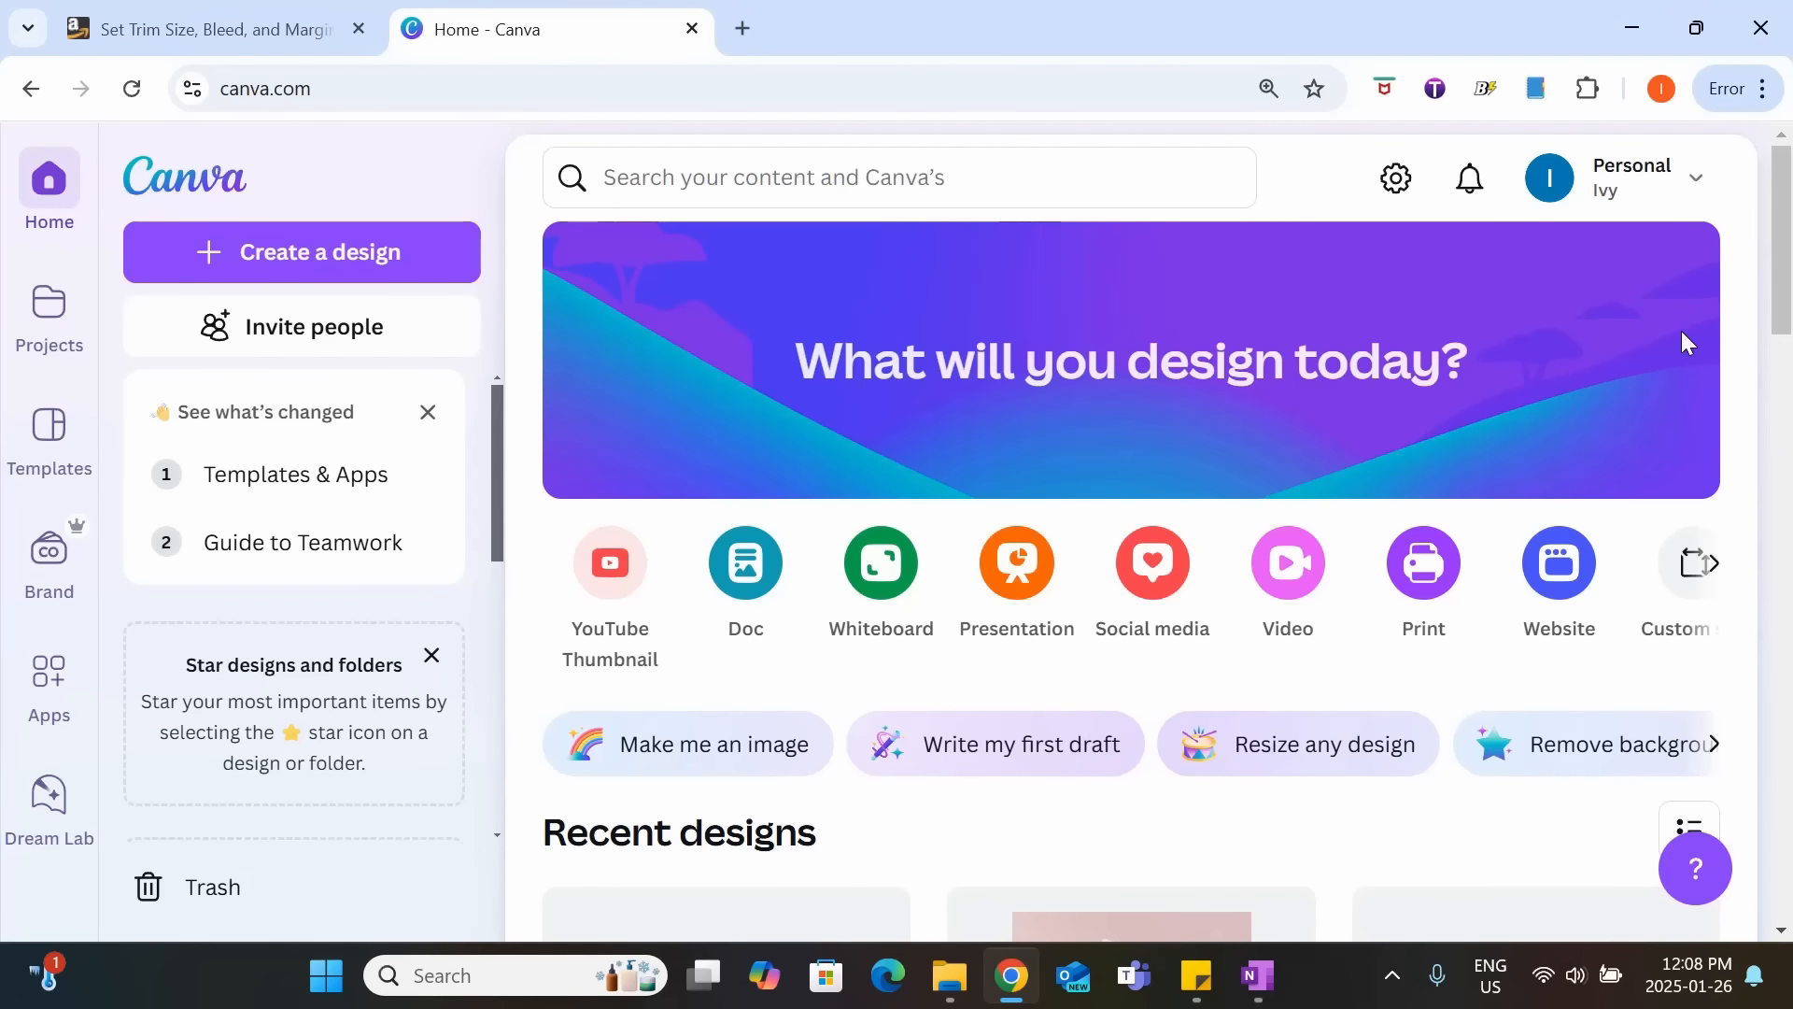
Recheck the bleed page size on the KDP help page, and start a custom-size Canva design with inches as the unit.
{"action": "left_click", "coordinate": [229, 26]}
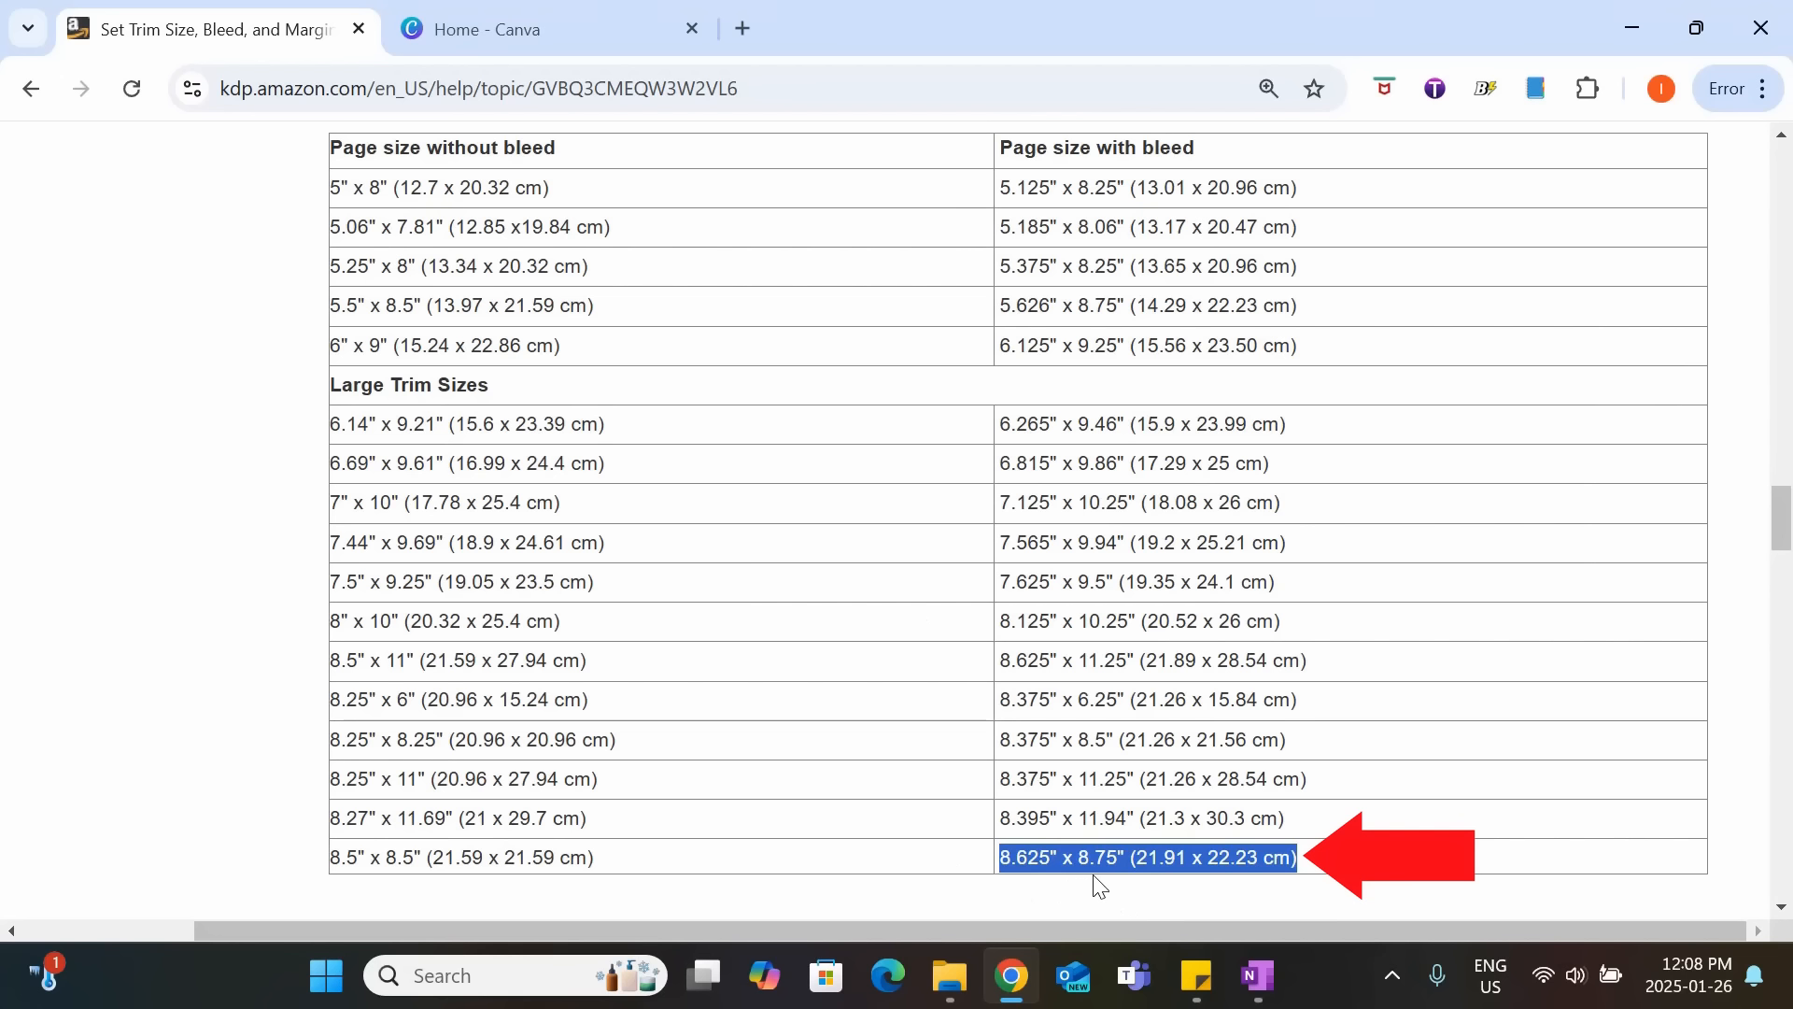
{"action": "left_click", "coordinate": [467, 28]}
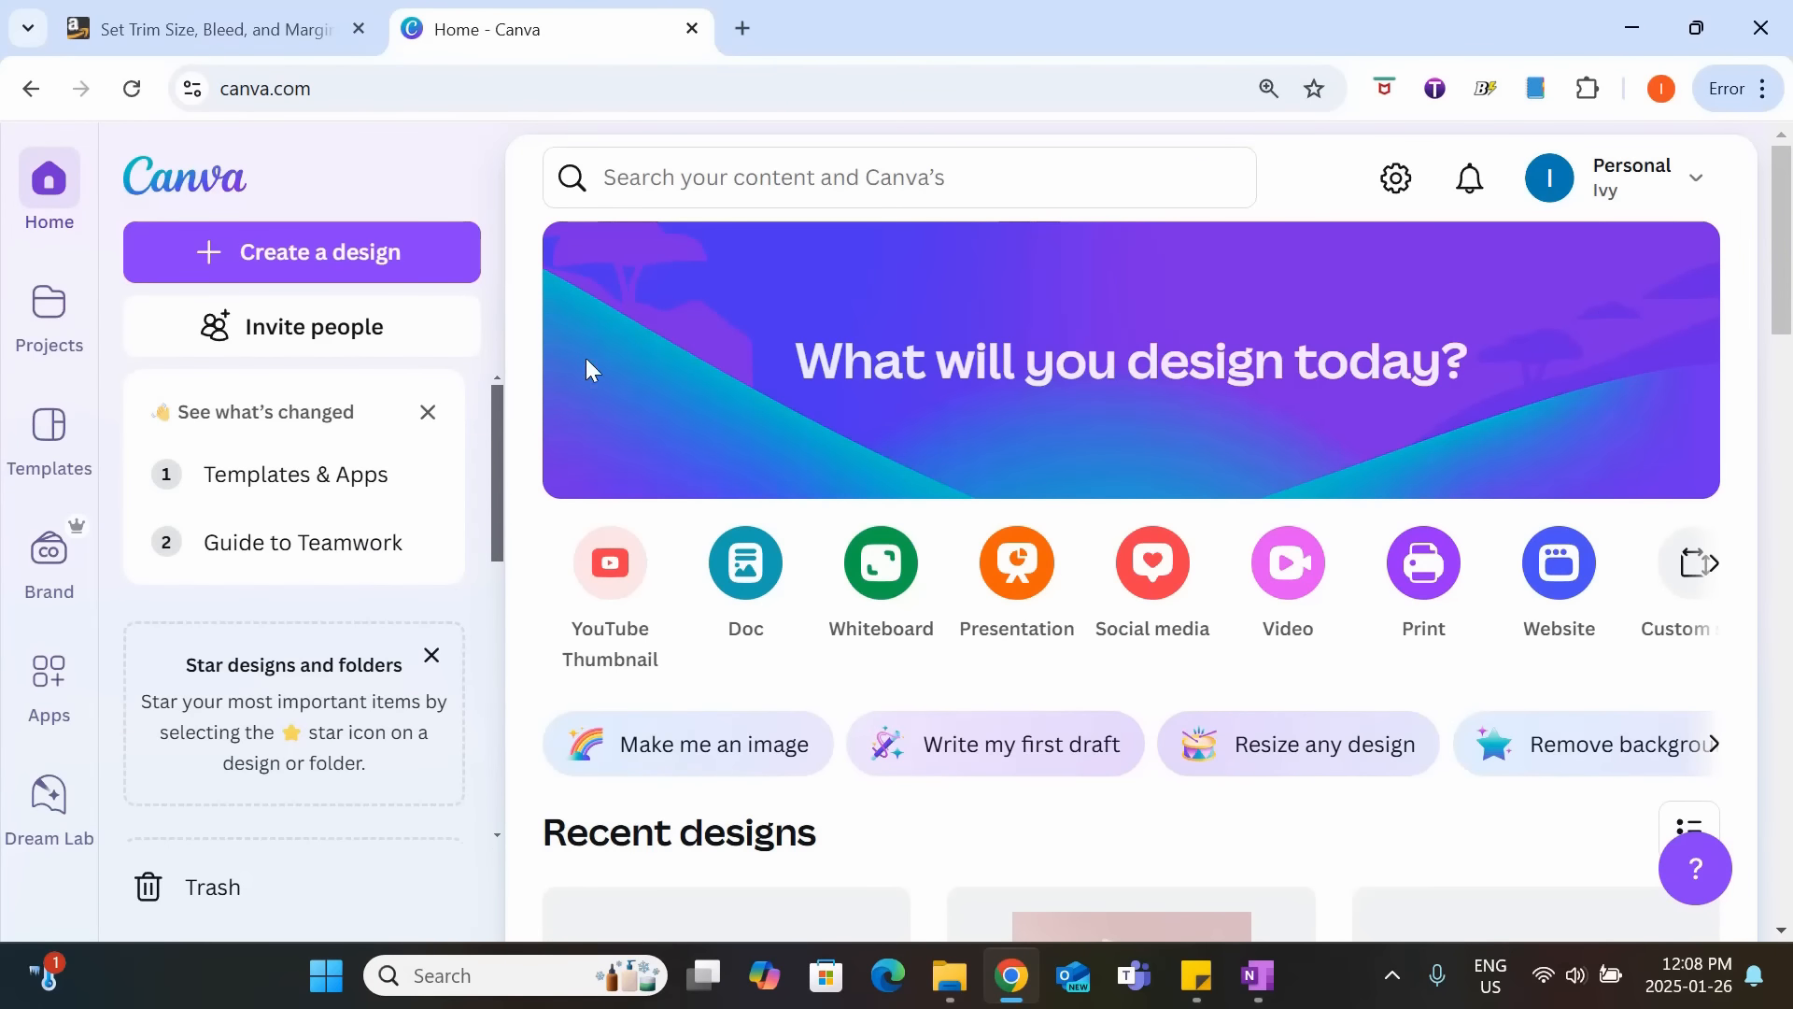
{"action": "left_click", "coordinate": [285, 250]}
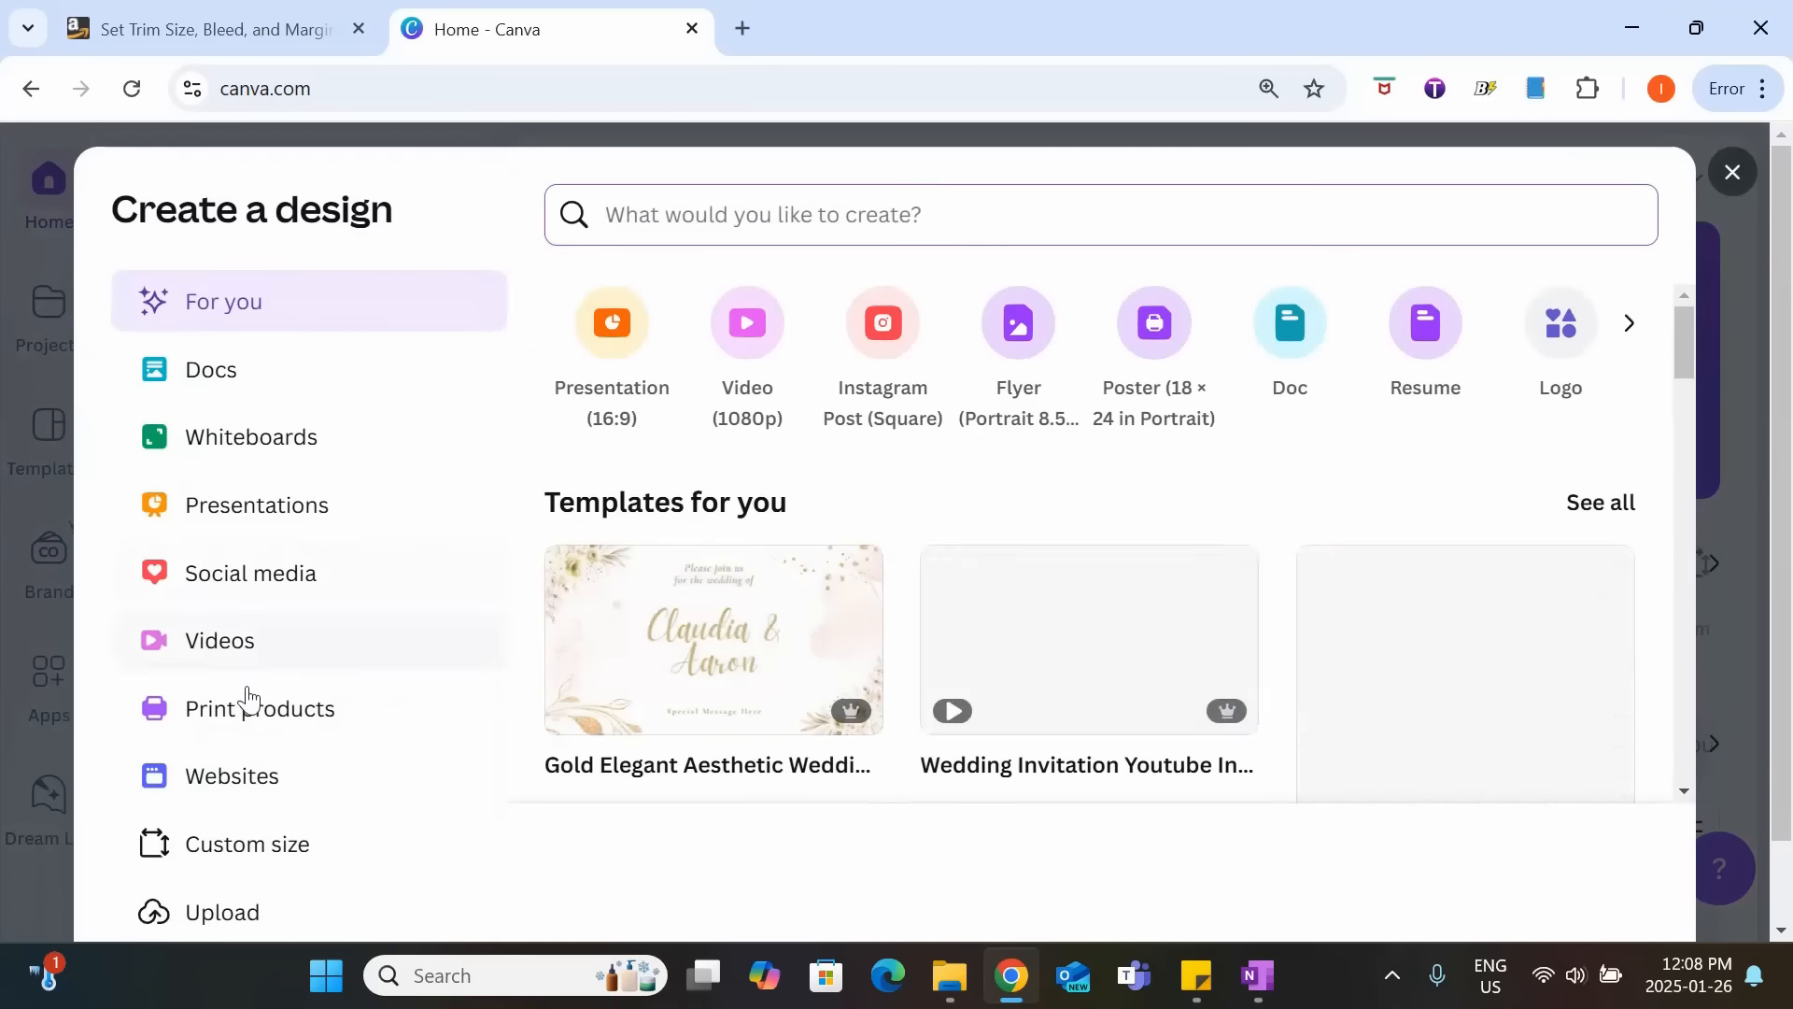
{"action": "left_click", "coordinate": [178, 855]}
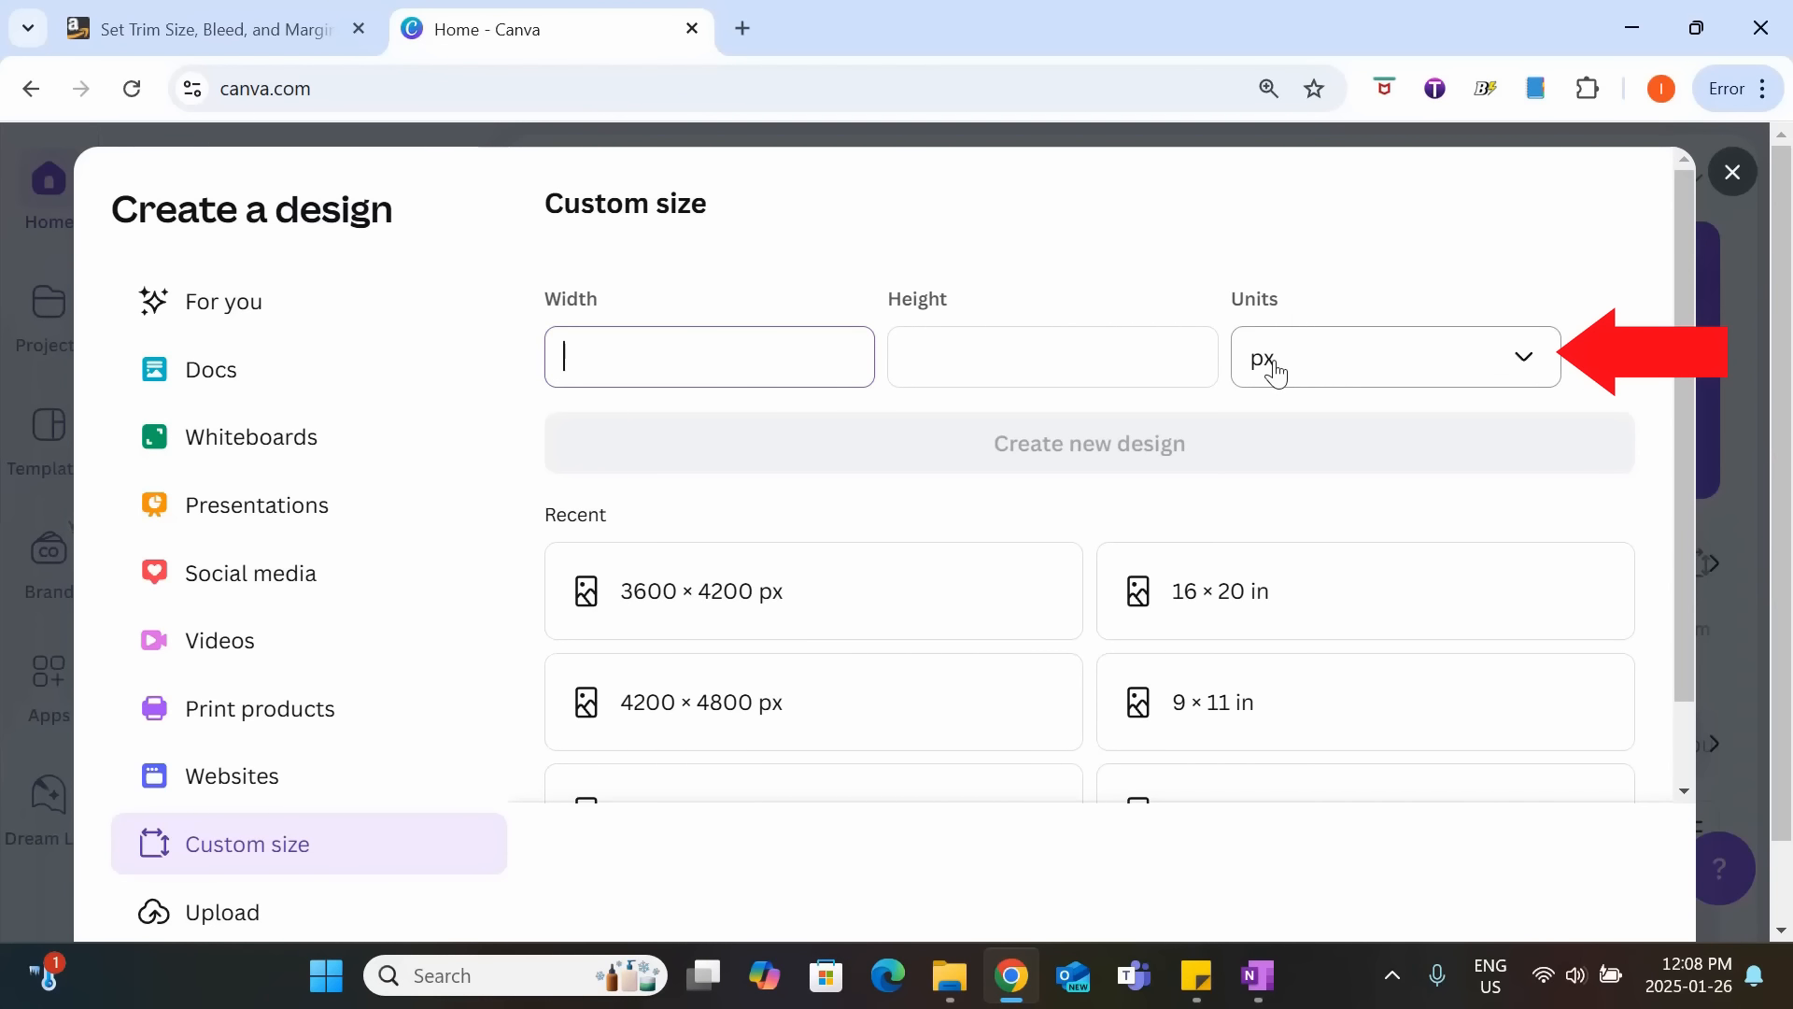
{"action": "left_click", "coordinate": [1305, 369]}
{"action": "left_click", "coordinate": [1327, 509]}
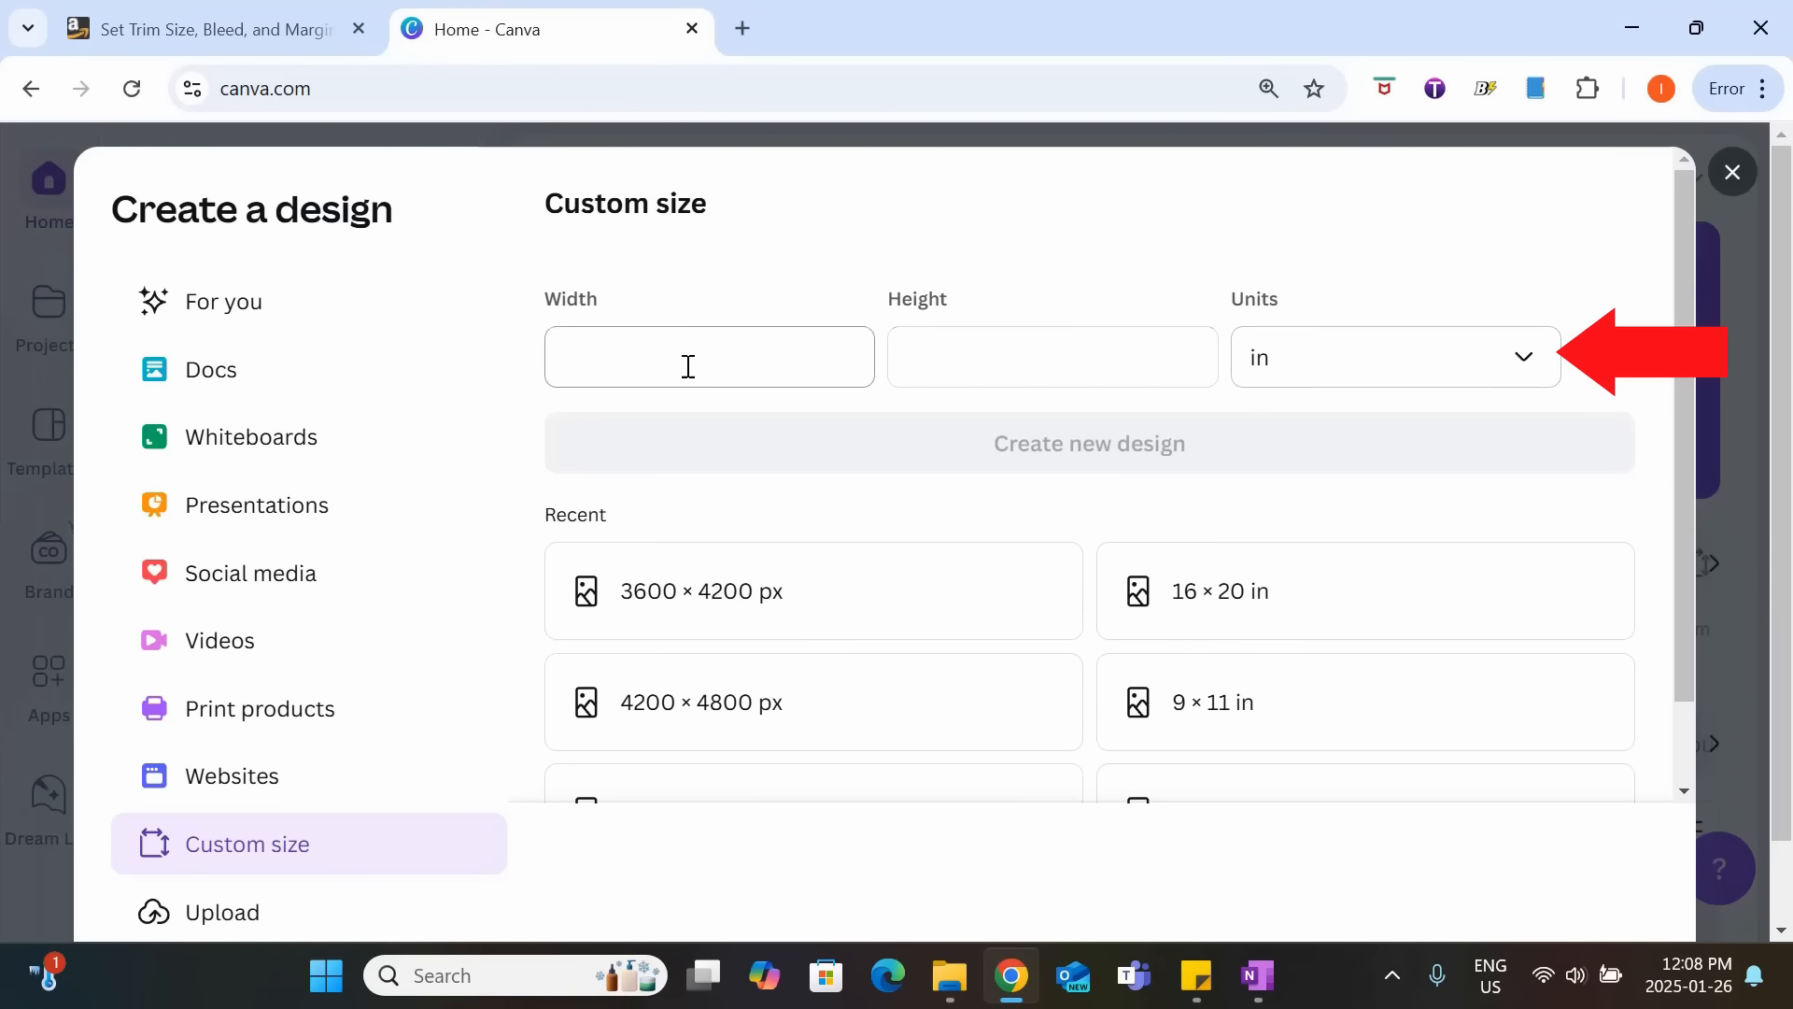
Create the custom-size design with a width of 8.625 in and a height of 8.75 in.
{"action": "left_click", "coordinate": [674, 339]}
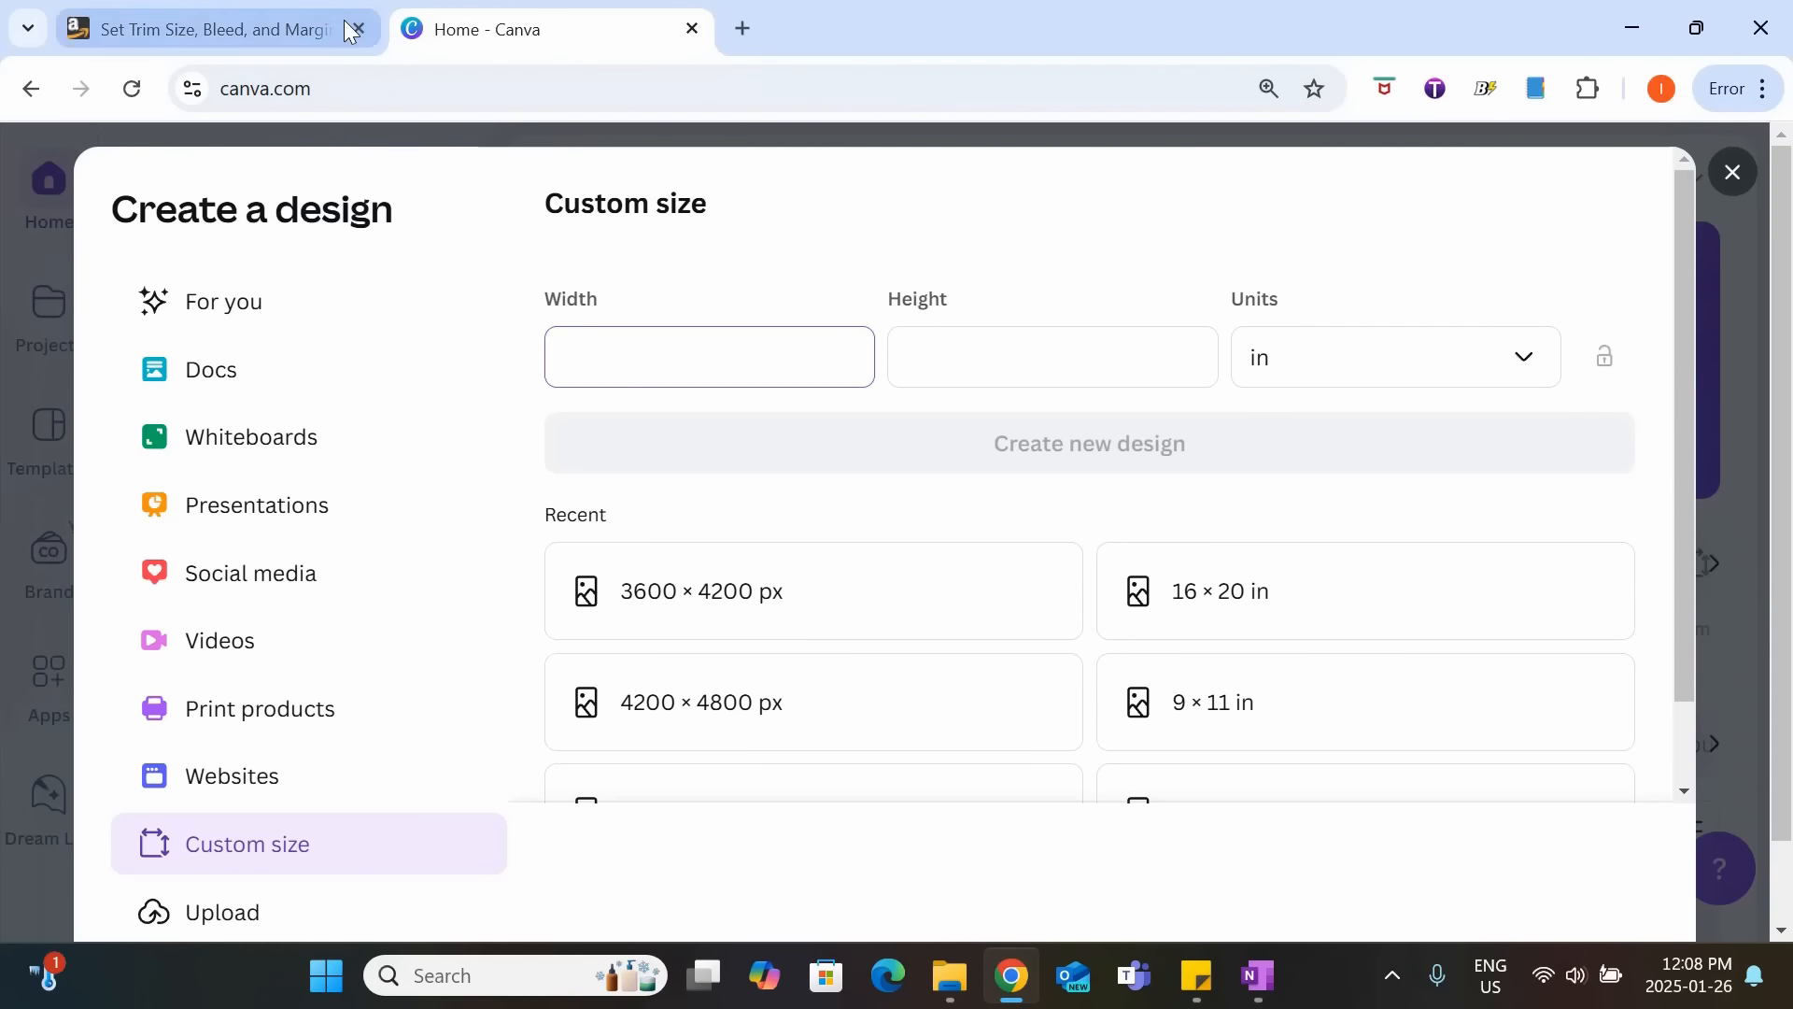
{"action": "left_click", "coordinate": [280, 29]}
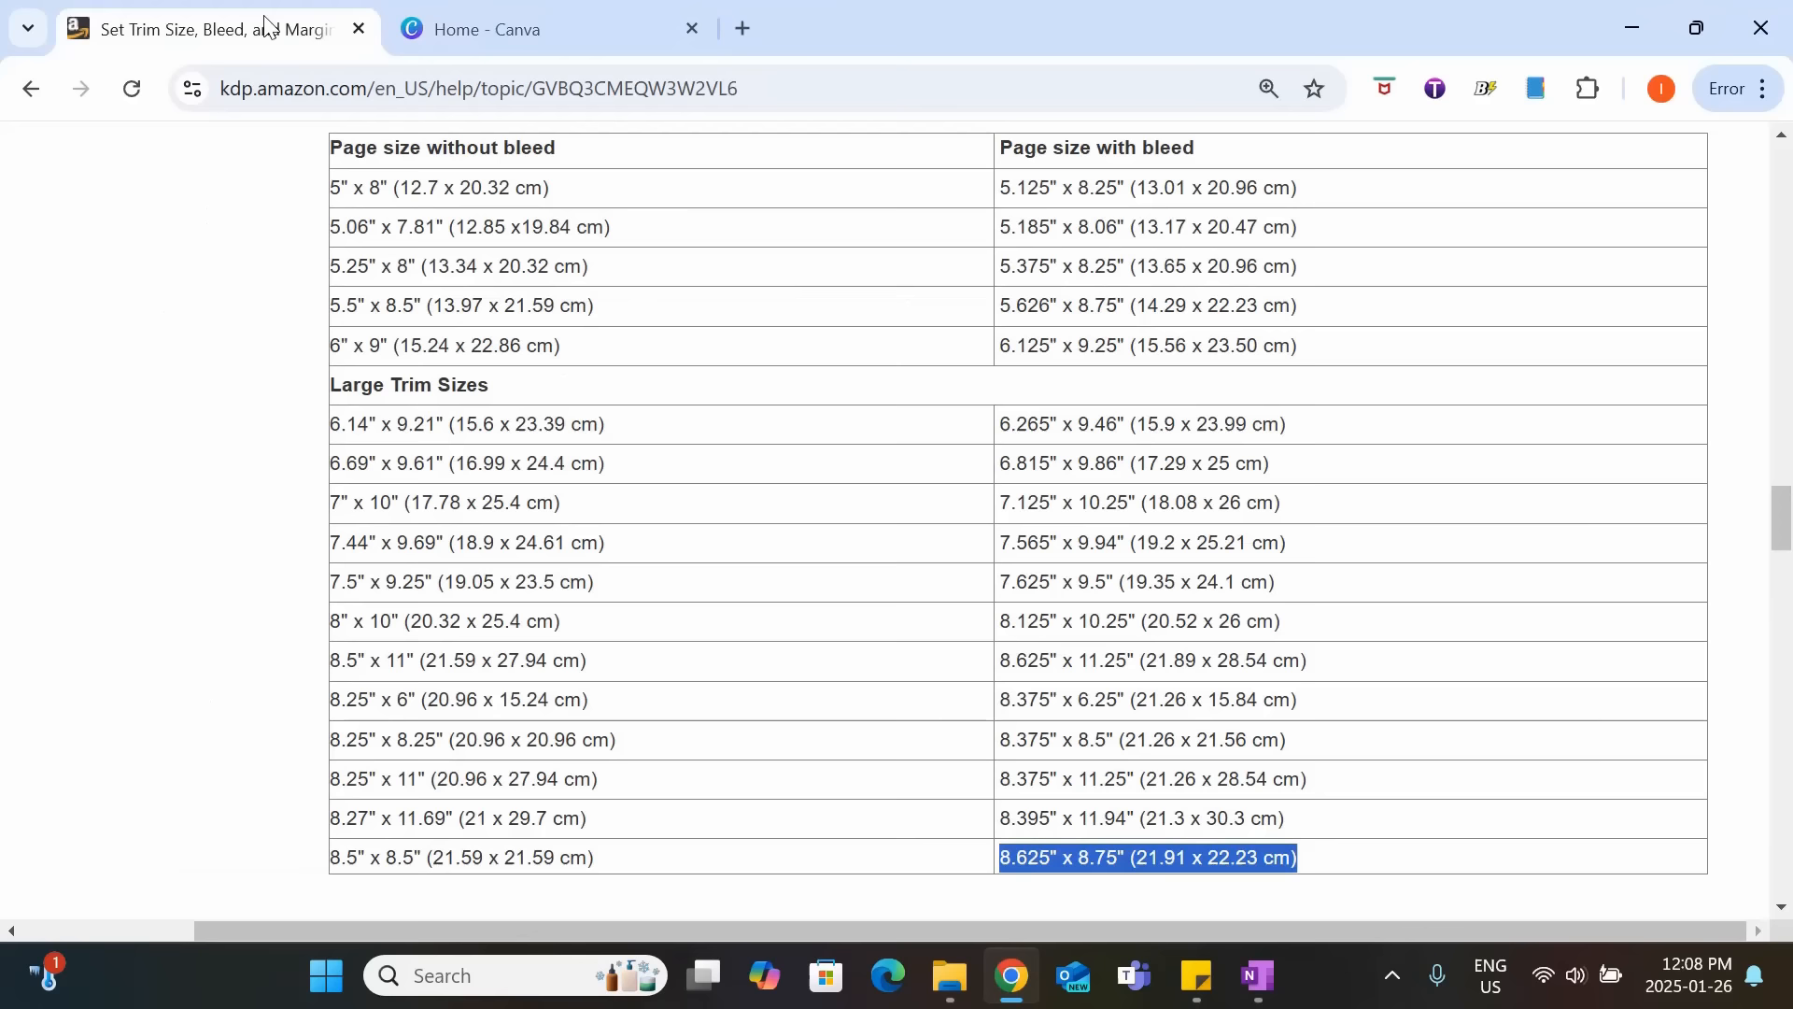
{"action": "left_click", "coordinate": [526, 11]}
{"action": "type", "text": "8"}
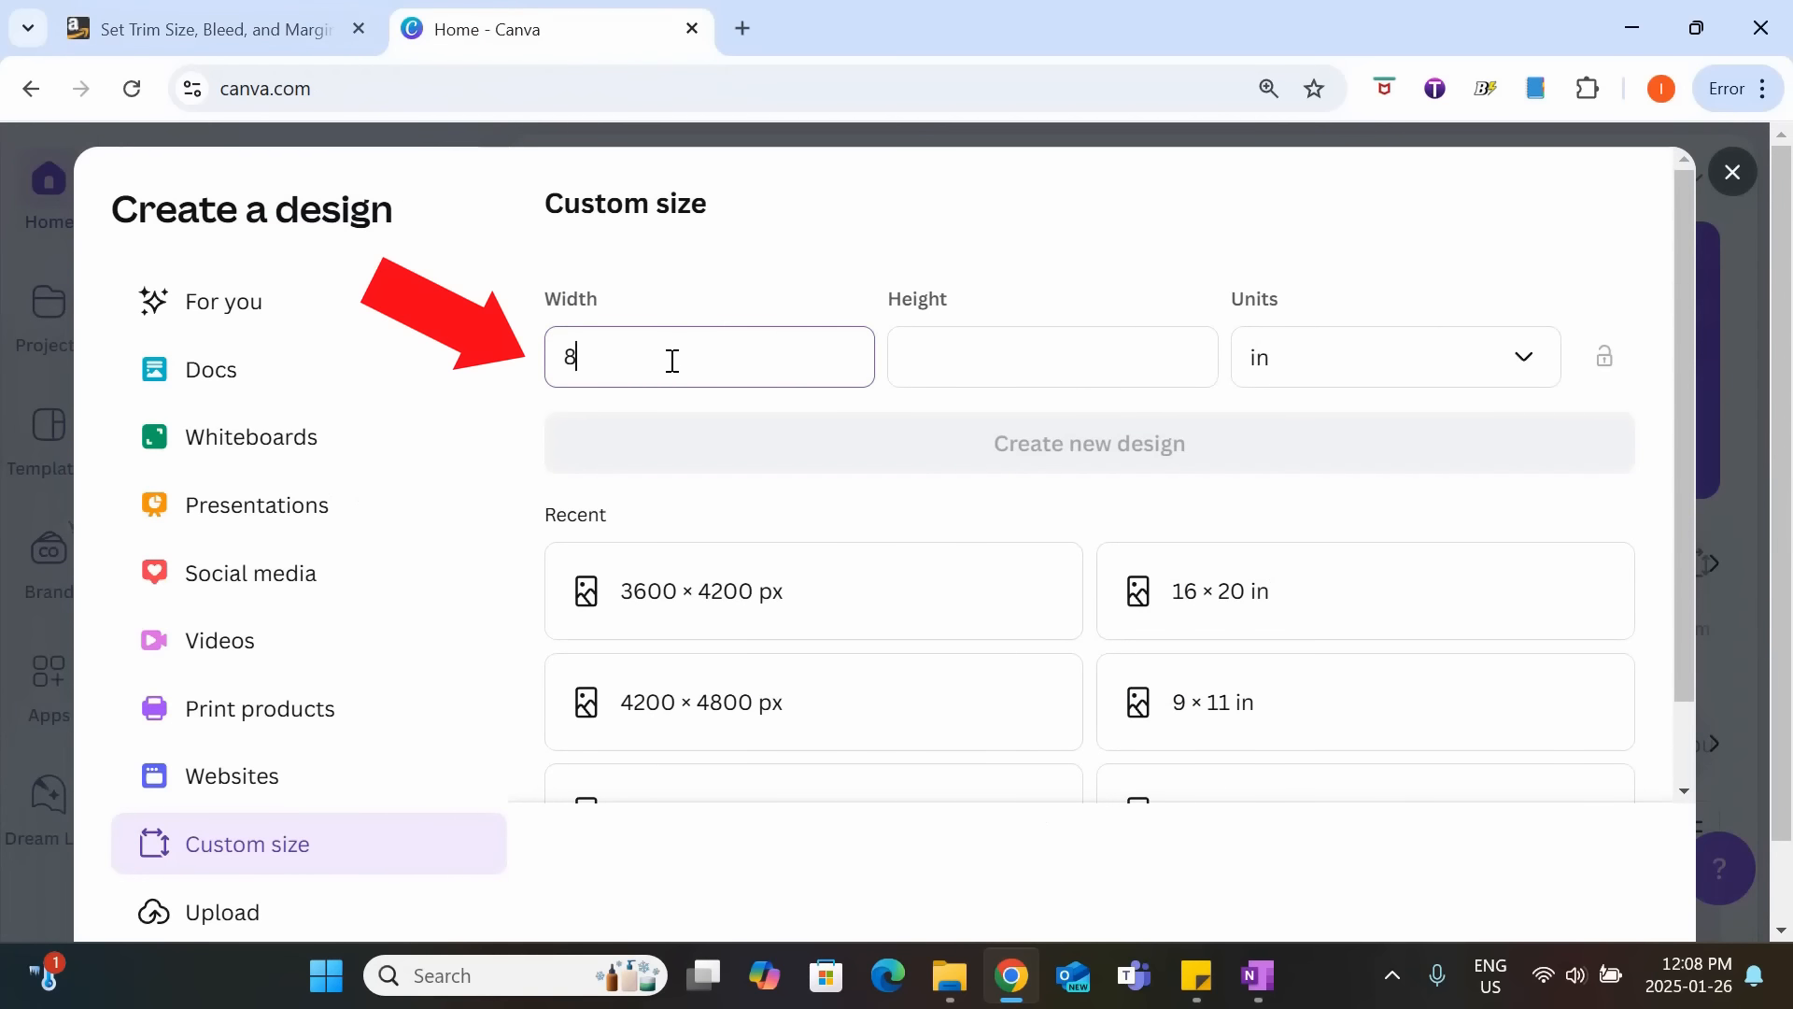
{"action": "type", "text": ".625"}
{"action": "left_click", "coordinate": [1099, 334]}
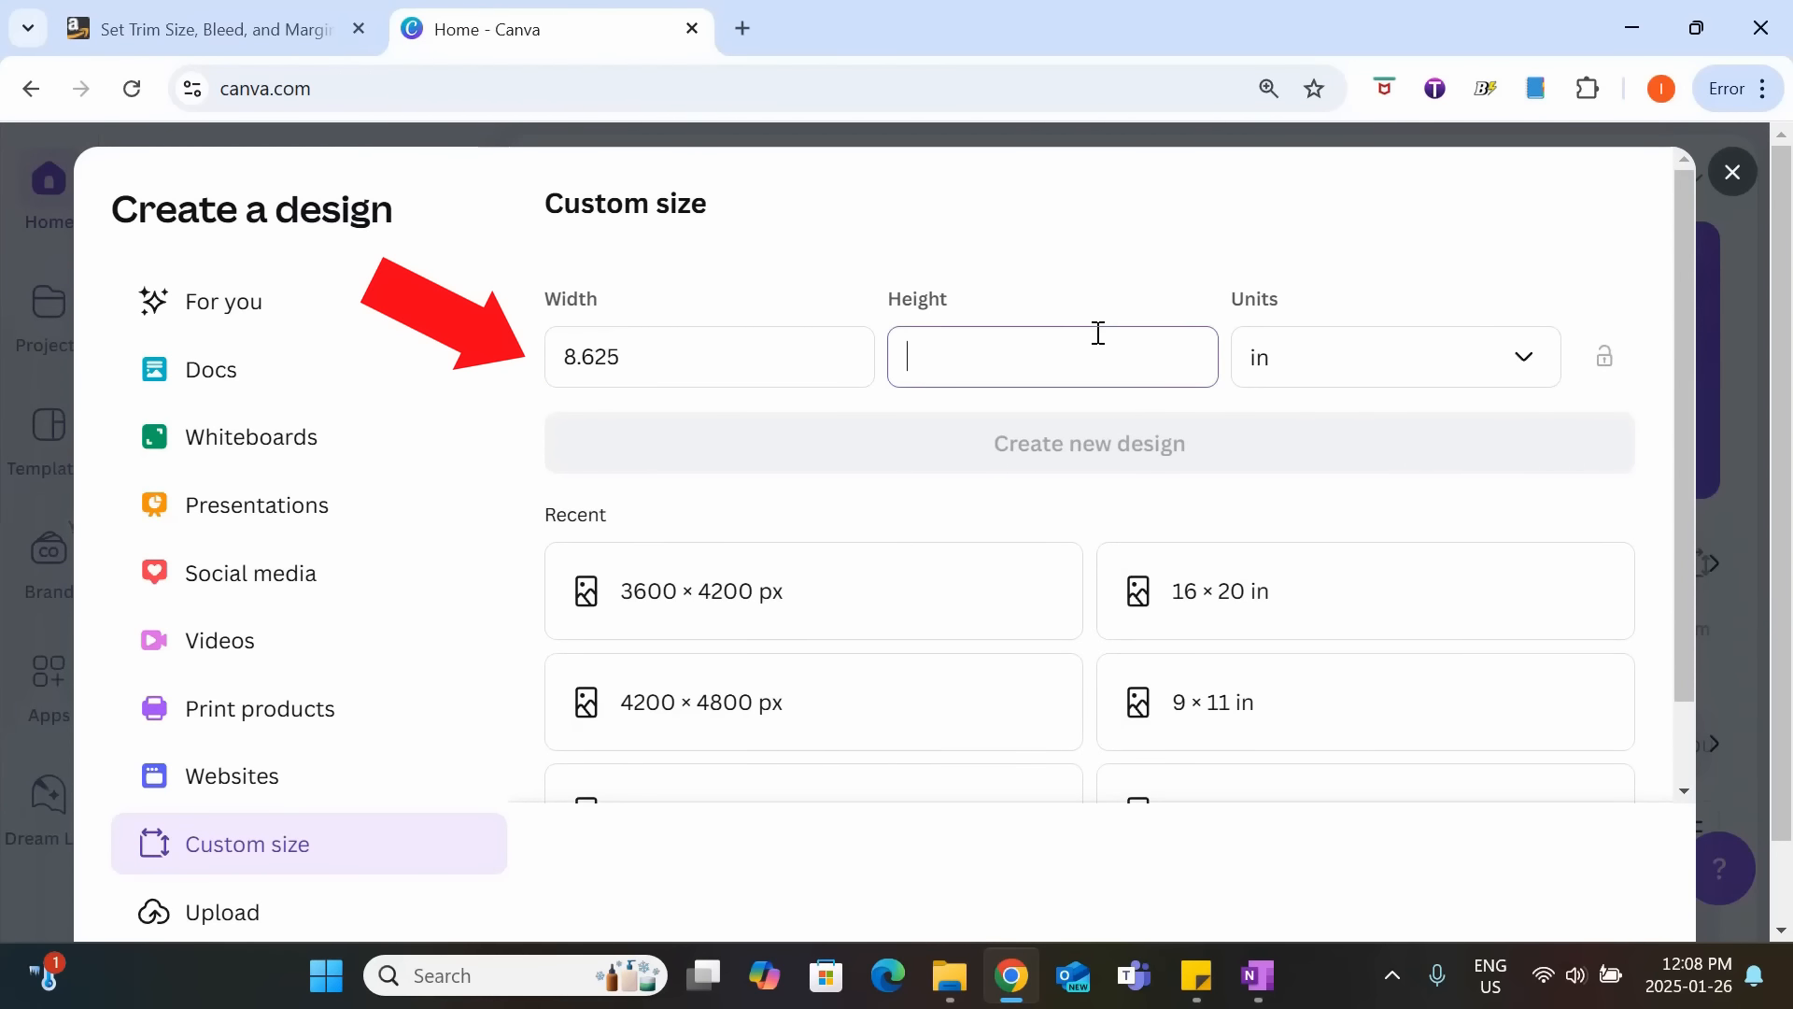
{"action": "type", "text": "8.75"}
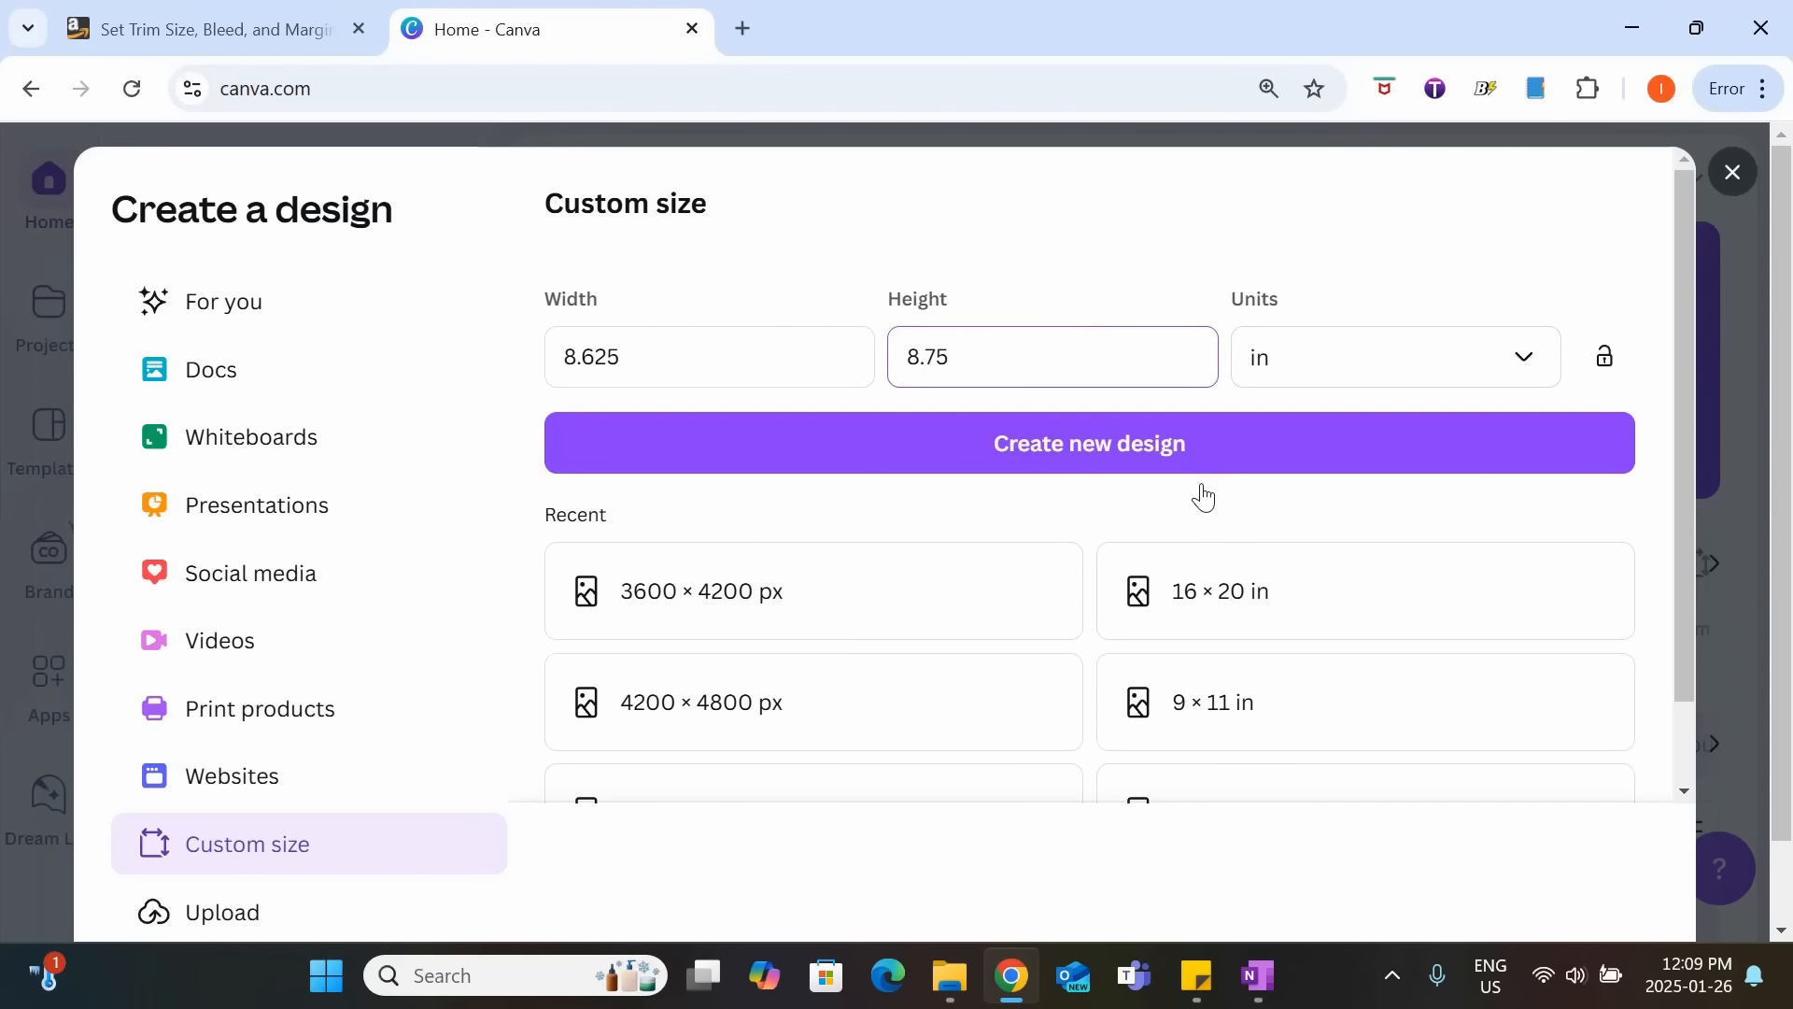
{"action": "left_click", "coordinate": [1113, 447]}
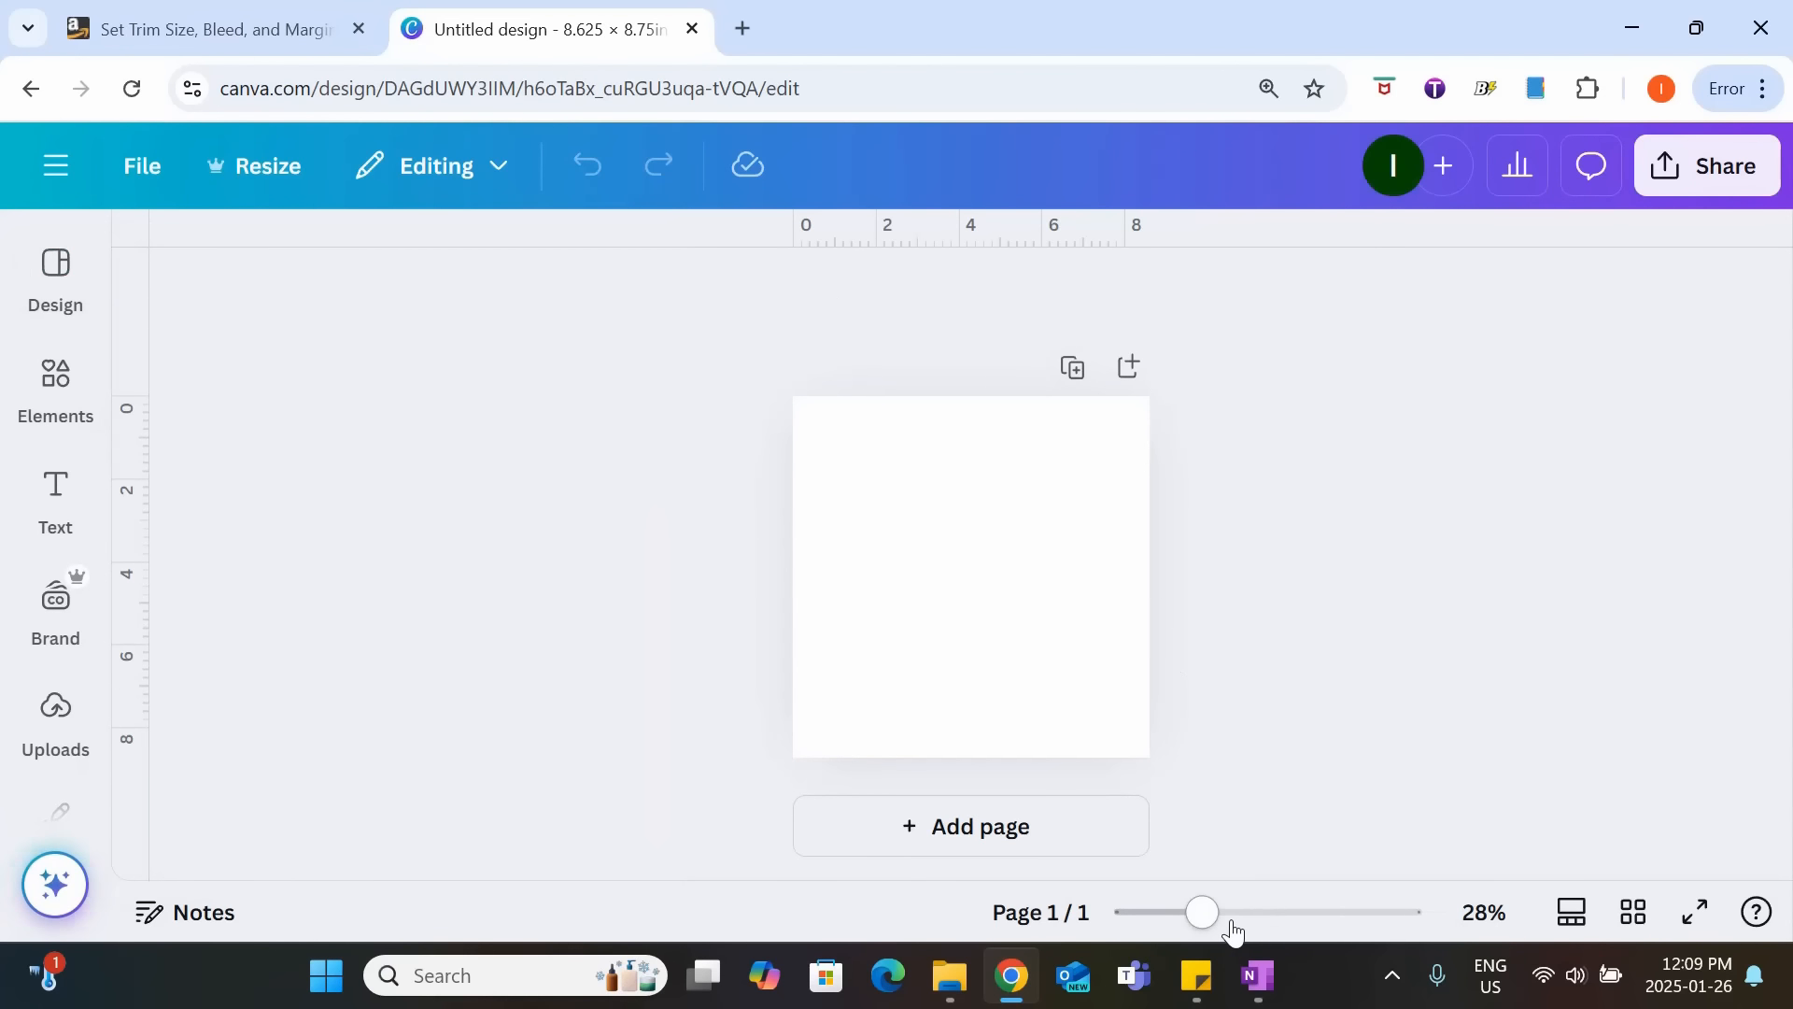
{"action": "left_click_drag", "start_coordinate": [1207, 927], "coordinate": [1229, 918]}
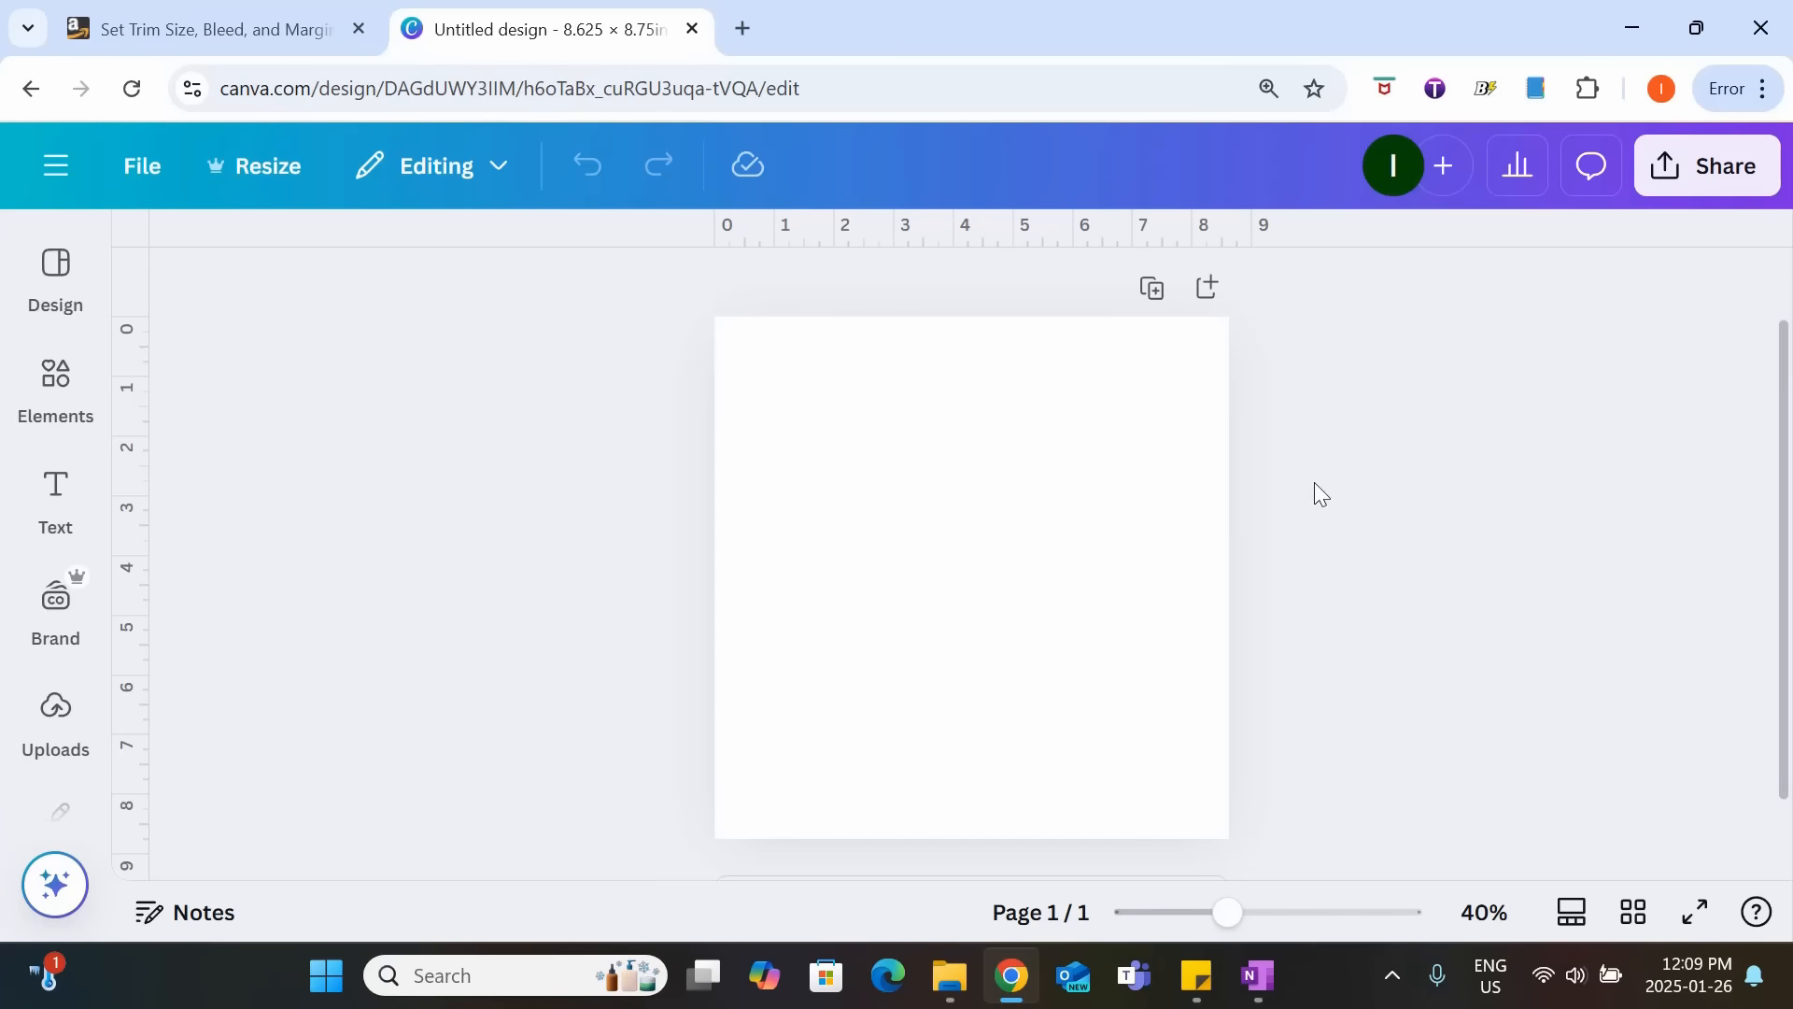
Switch to the KDP help page and look up the inside margin and outside margin with bleed for 24 to 150 pages.
{"action": "left_click", "coordinate": [277, 10]}
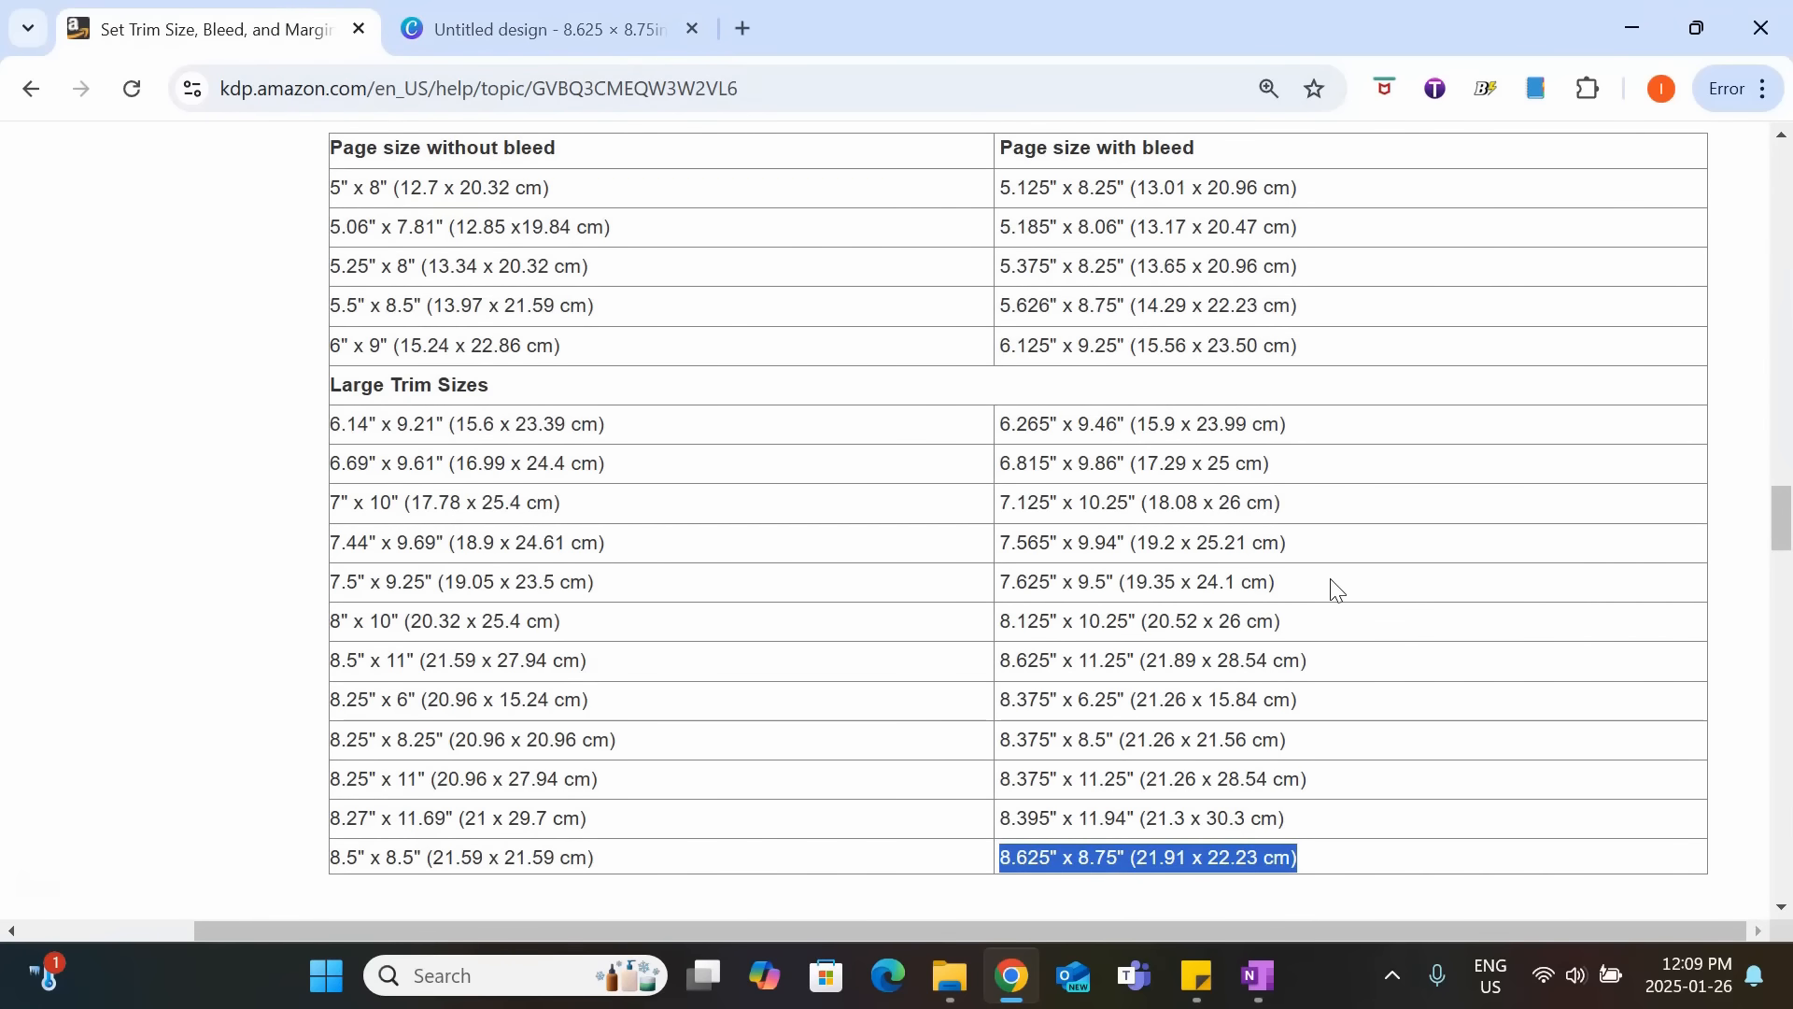
{"action": "scroll", "coordinate": [1338, 598], "scroll_direction": "up", "scroll_amount": 15}
{"action": "scroll", "coordinate": [1341, 592], "scroll_direction": "up", "scroll_amount": 15}
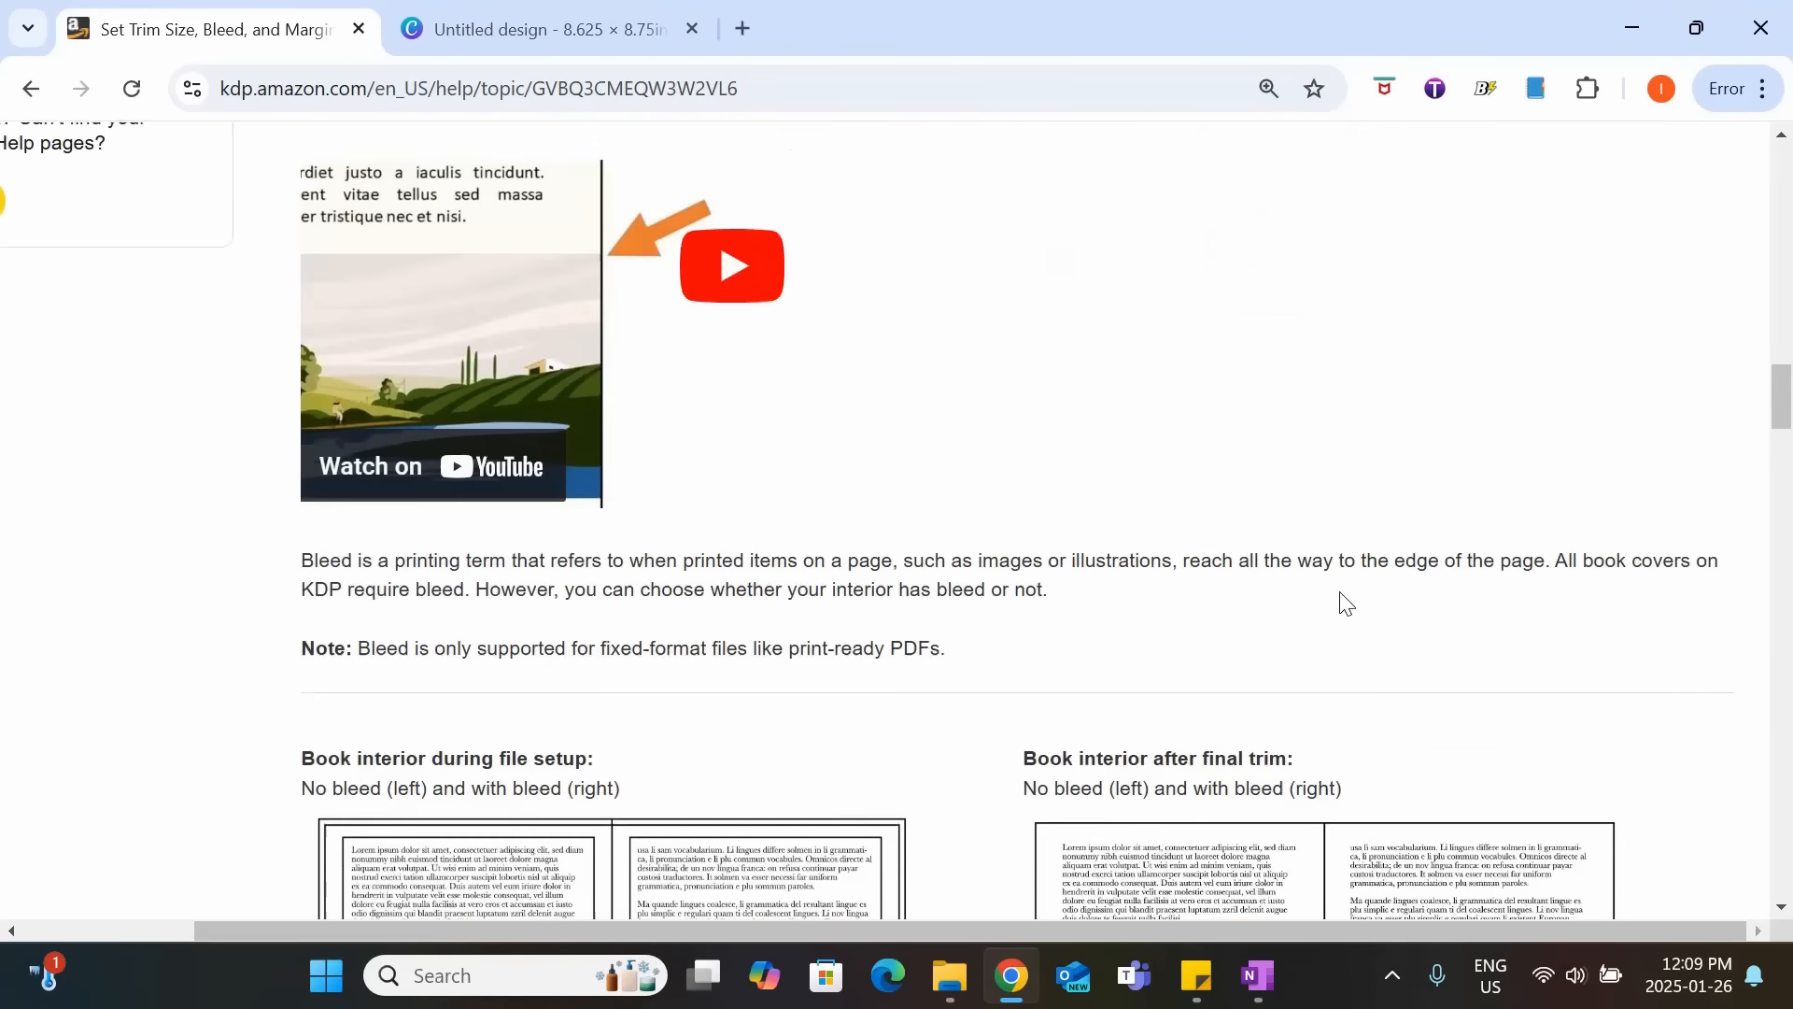
{"action": "scroll", "coordinate": [1345, 603], "scroll_direction": "up", "scroll_amount": 5}
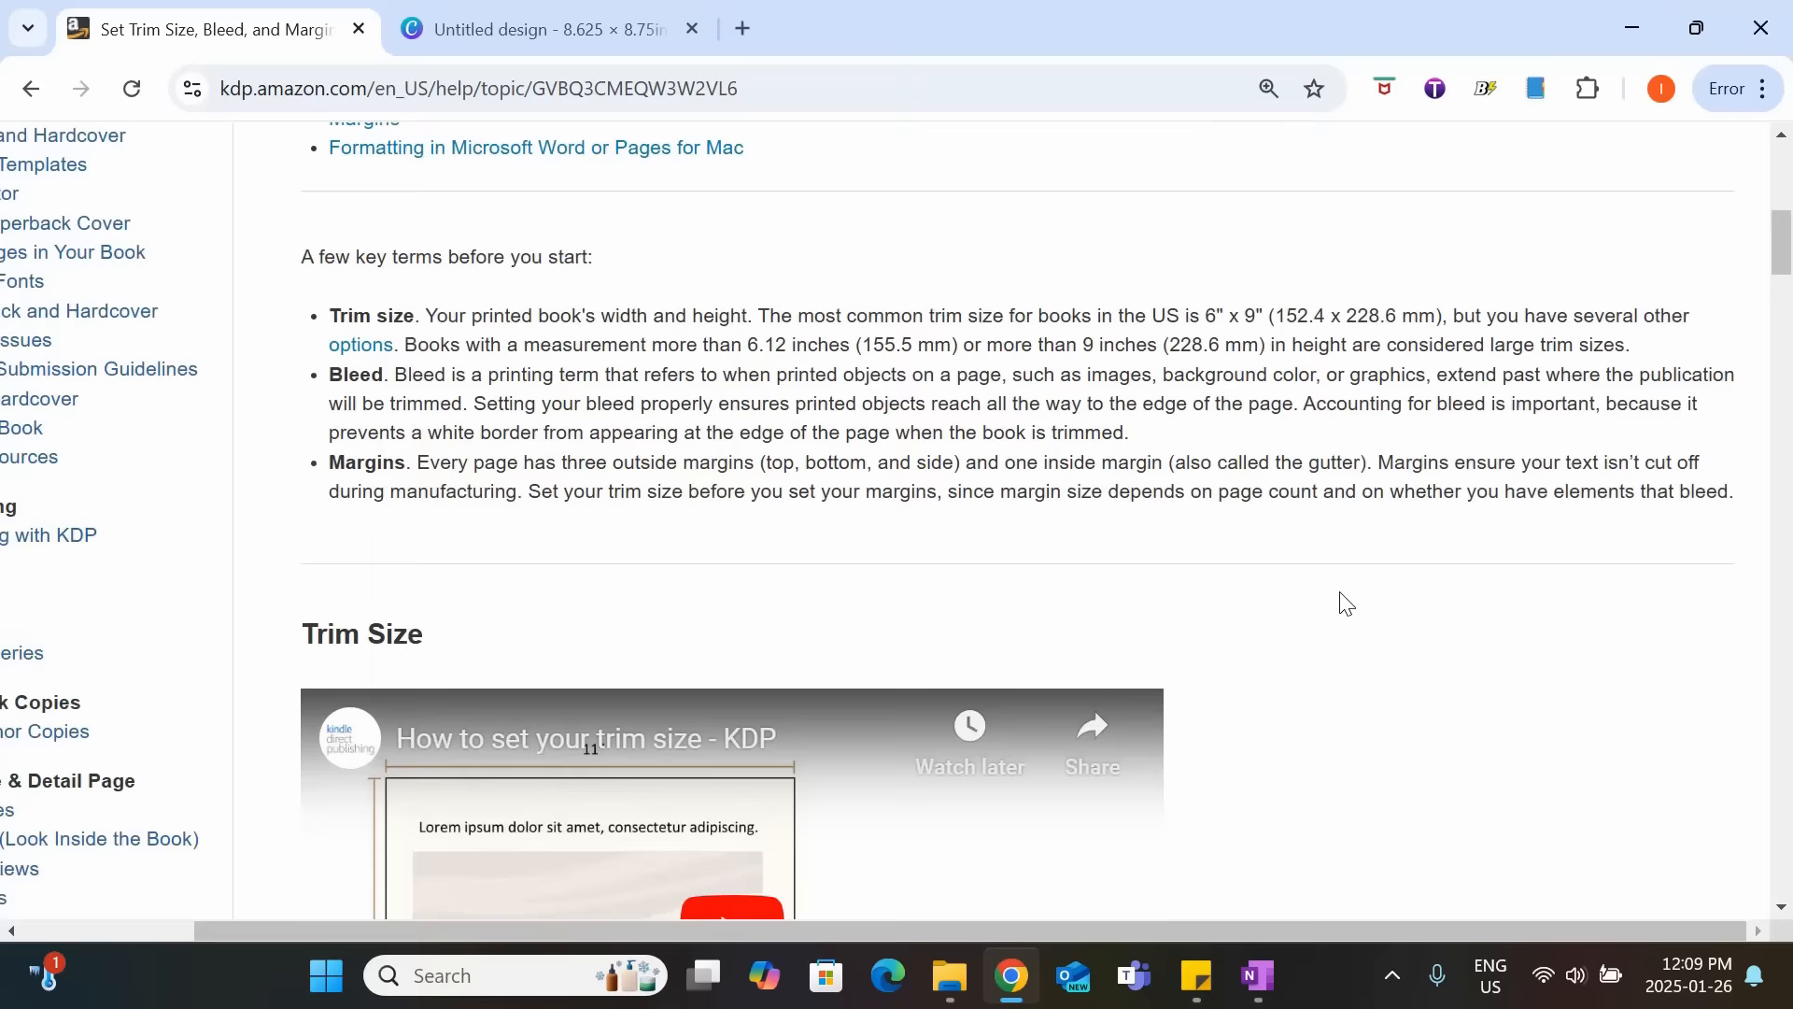
{"action": "scroll", "coordinate": [1345, 602], "scroll_direction": "down", "scroll_amount": 20}
{"action": "scroll", "coordinate": [1345, 642], "scroll_direction": "down", "scroll_amount": 15}
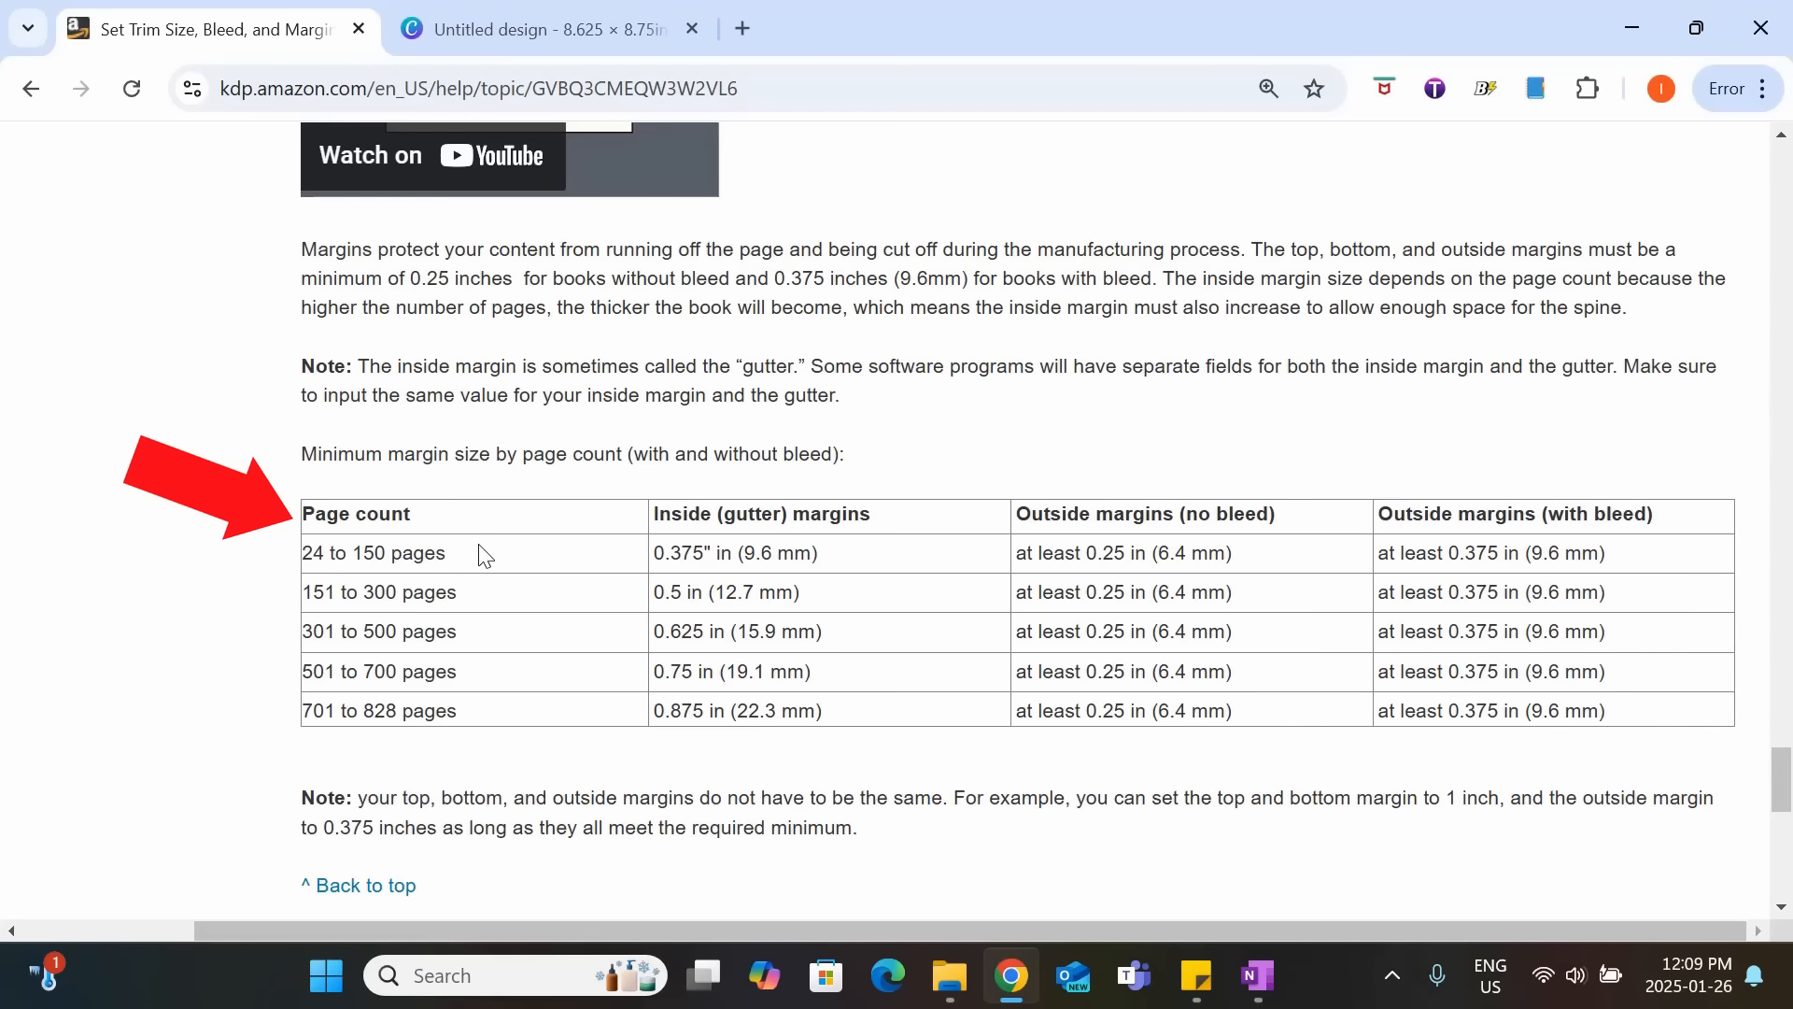
{"action": "left_click_drag", "start_coordinate": [484, 555], "coordinate": [299, 556]}
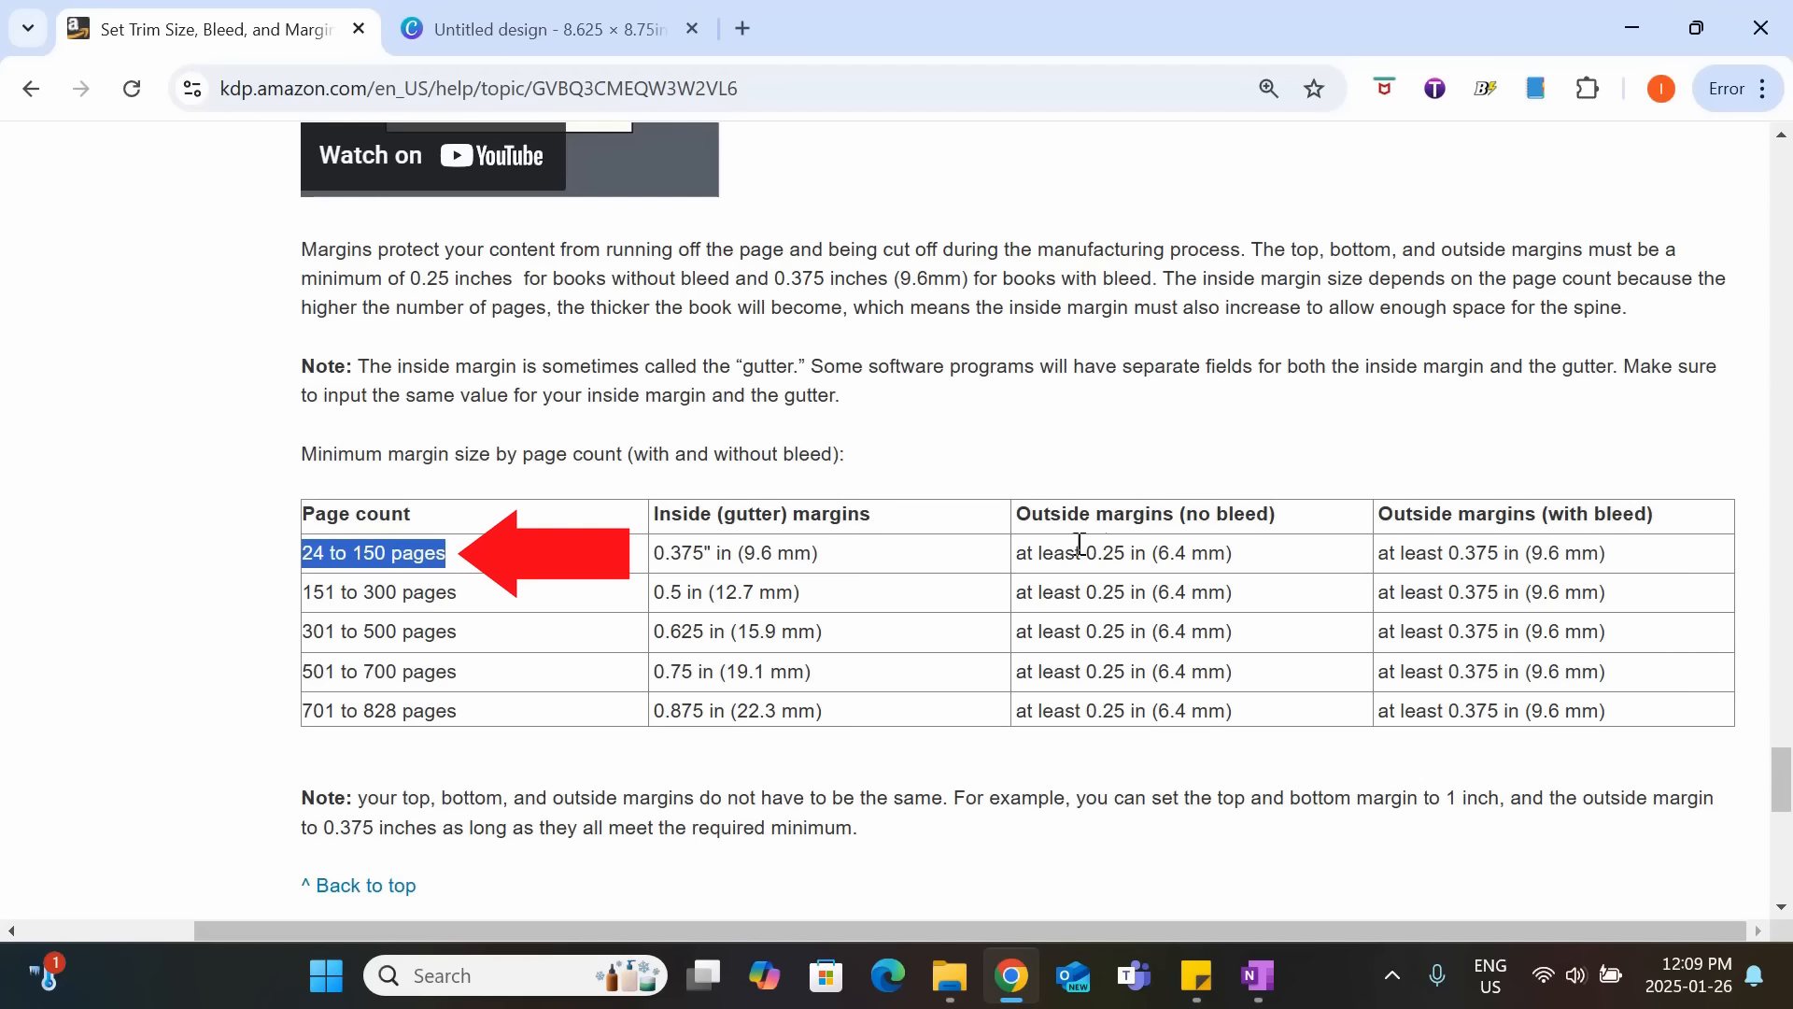
{"action": "left_click", "coordinate": [1391, 458]}
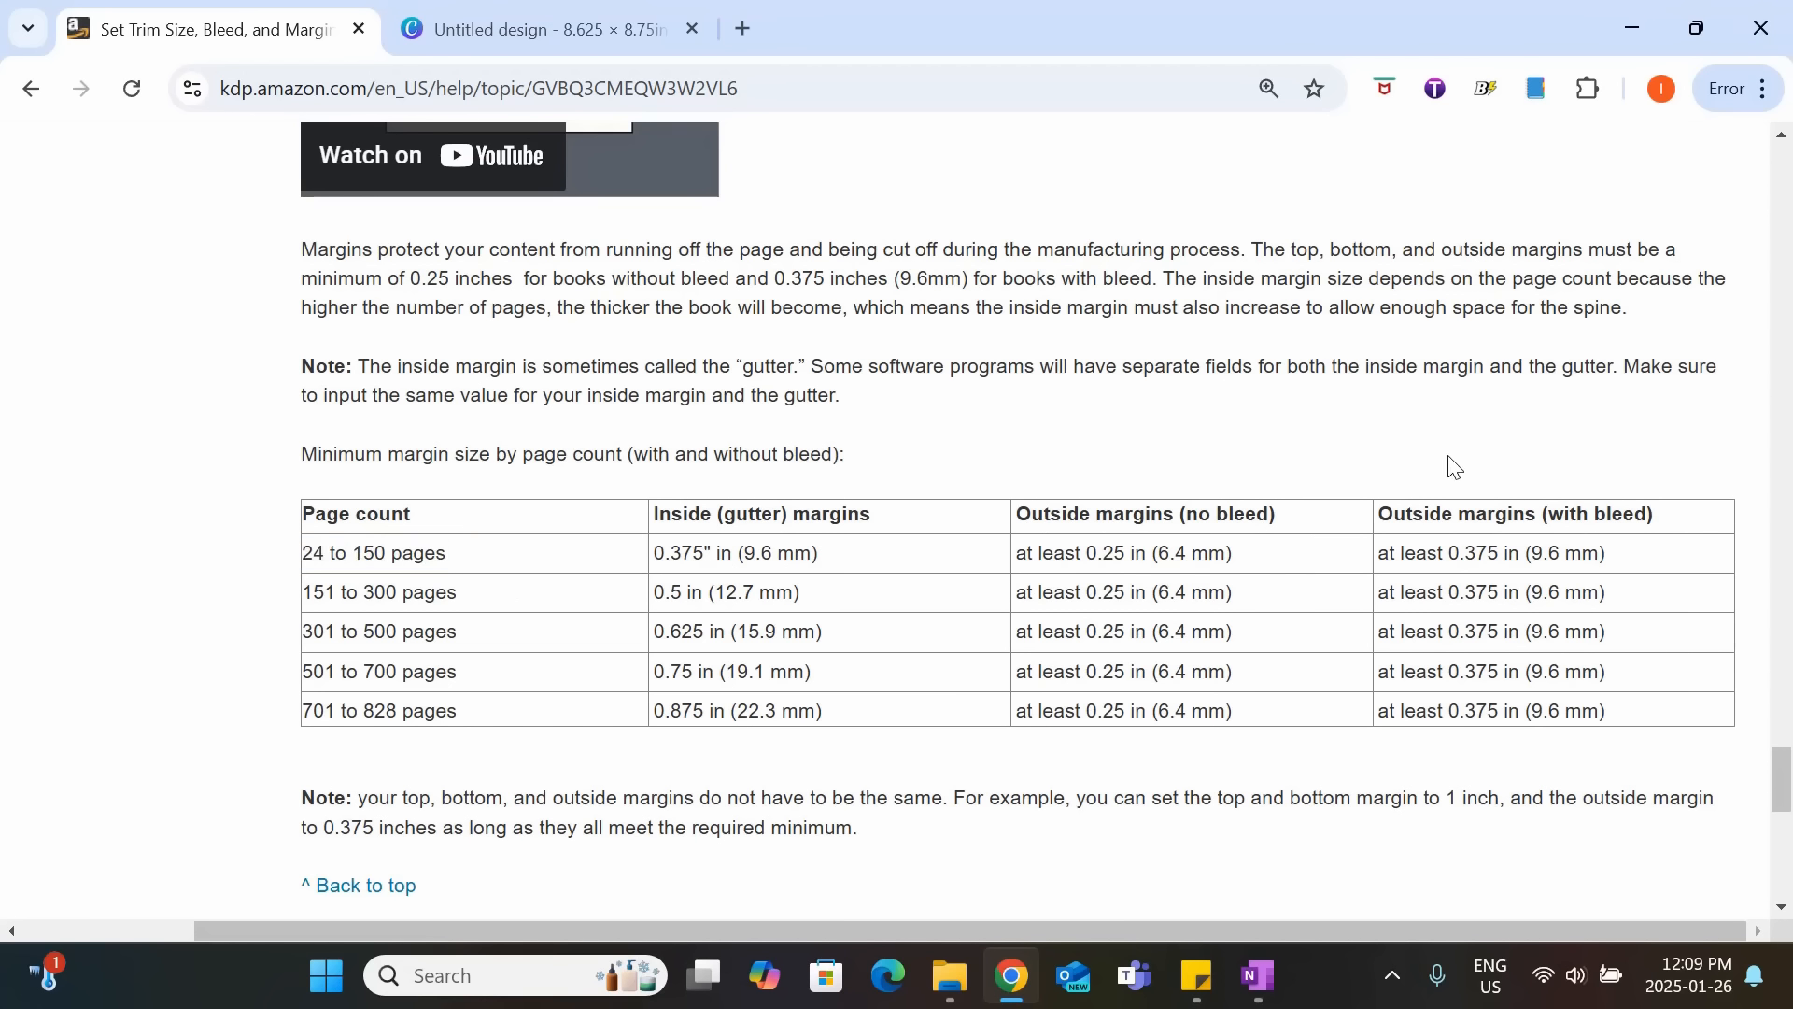
{"action": "left_click_drag", "start_coordinate": [1386, 515], "coordinate": [1687, 531]}
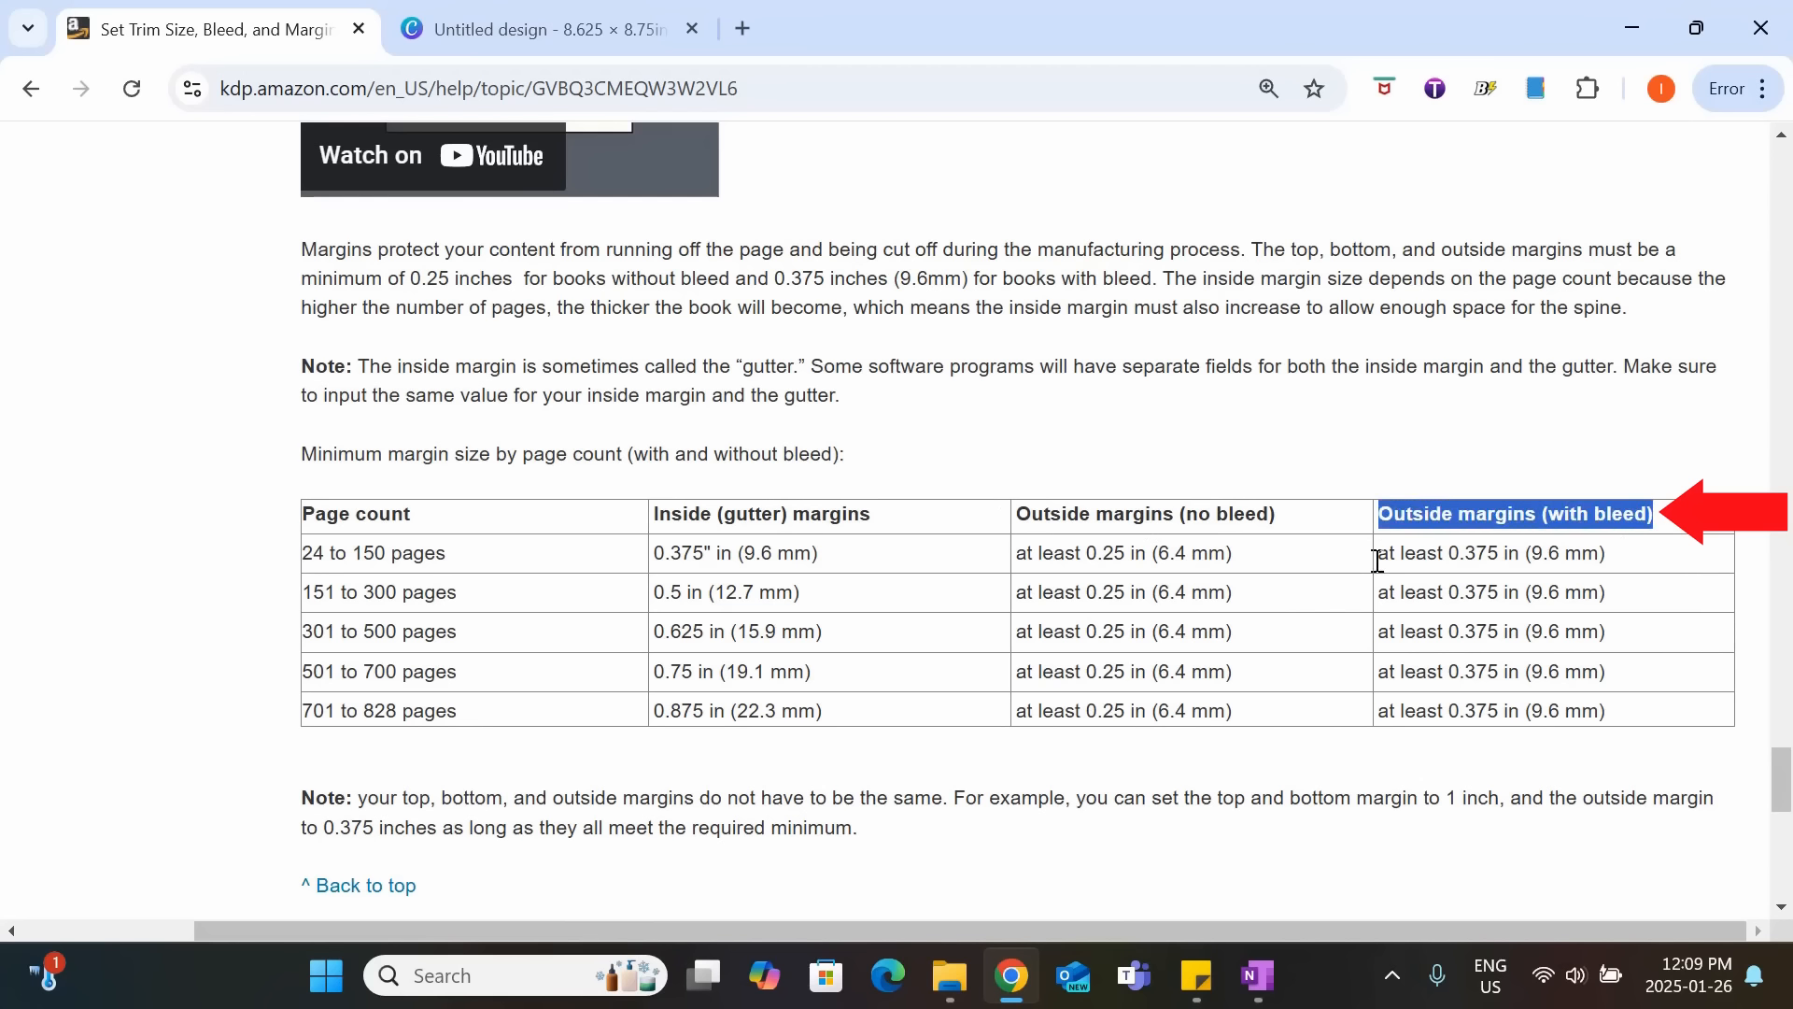
{"action": "left_click_drag", "start_coordinate": [1380, 552], "coordinate": [1524, 551]}
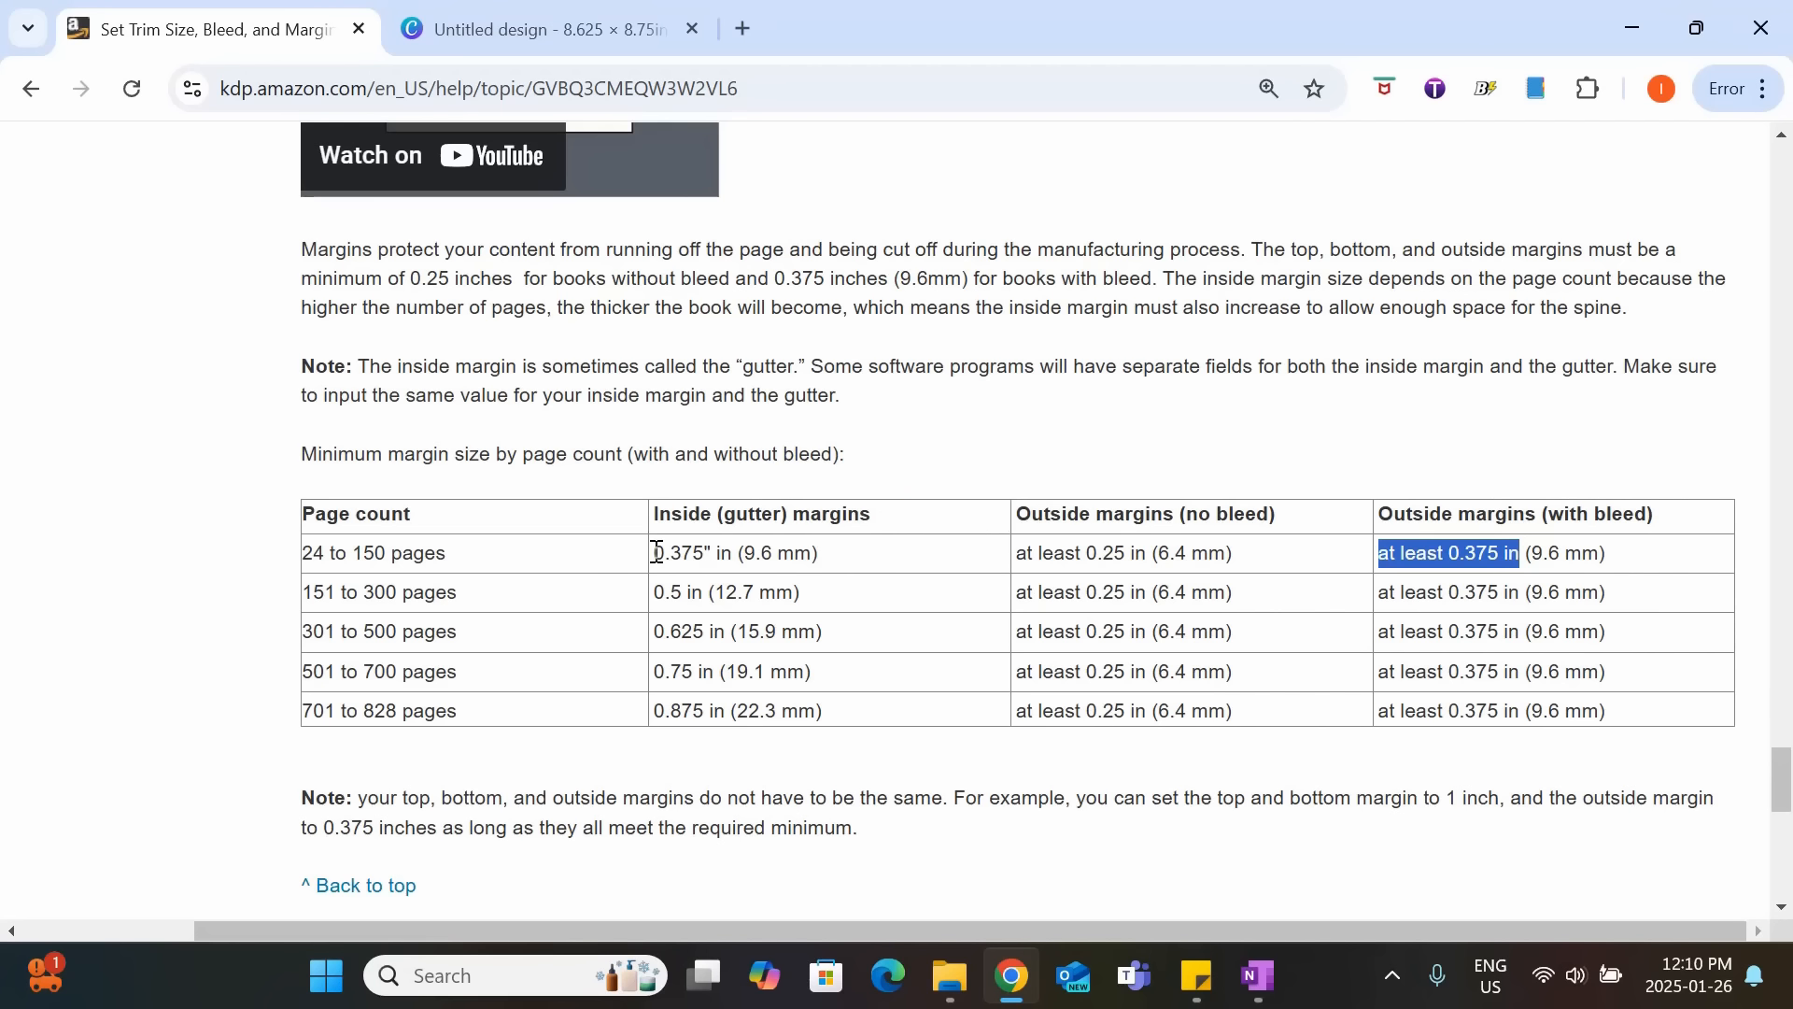
{"action": "left_click_drag", "start_coordinate": [654, 552], "coordinate": [846, 566]}
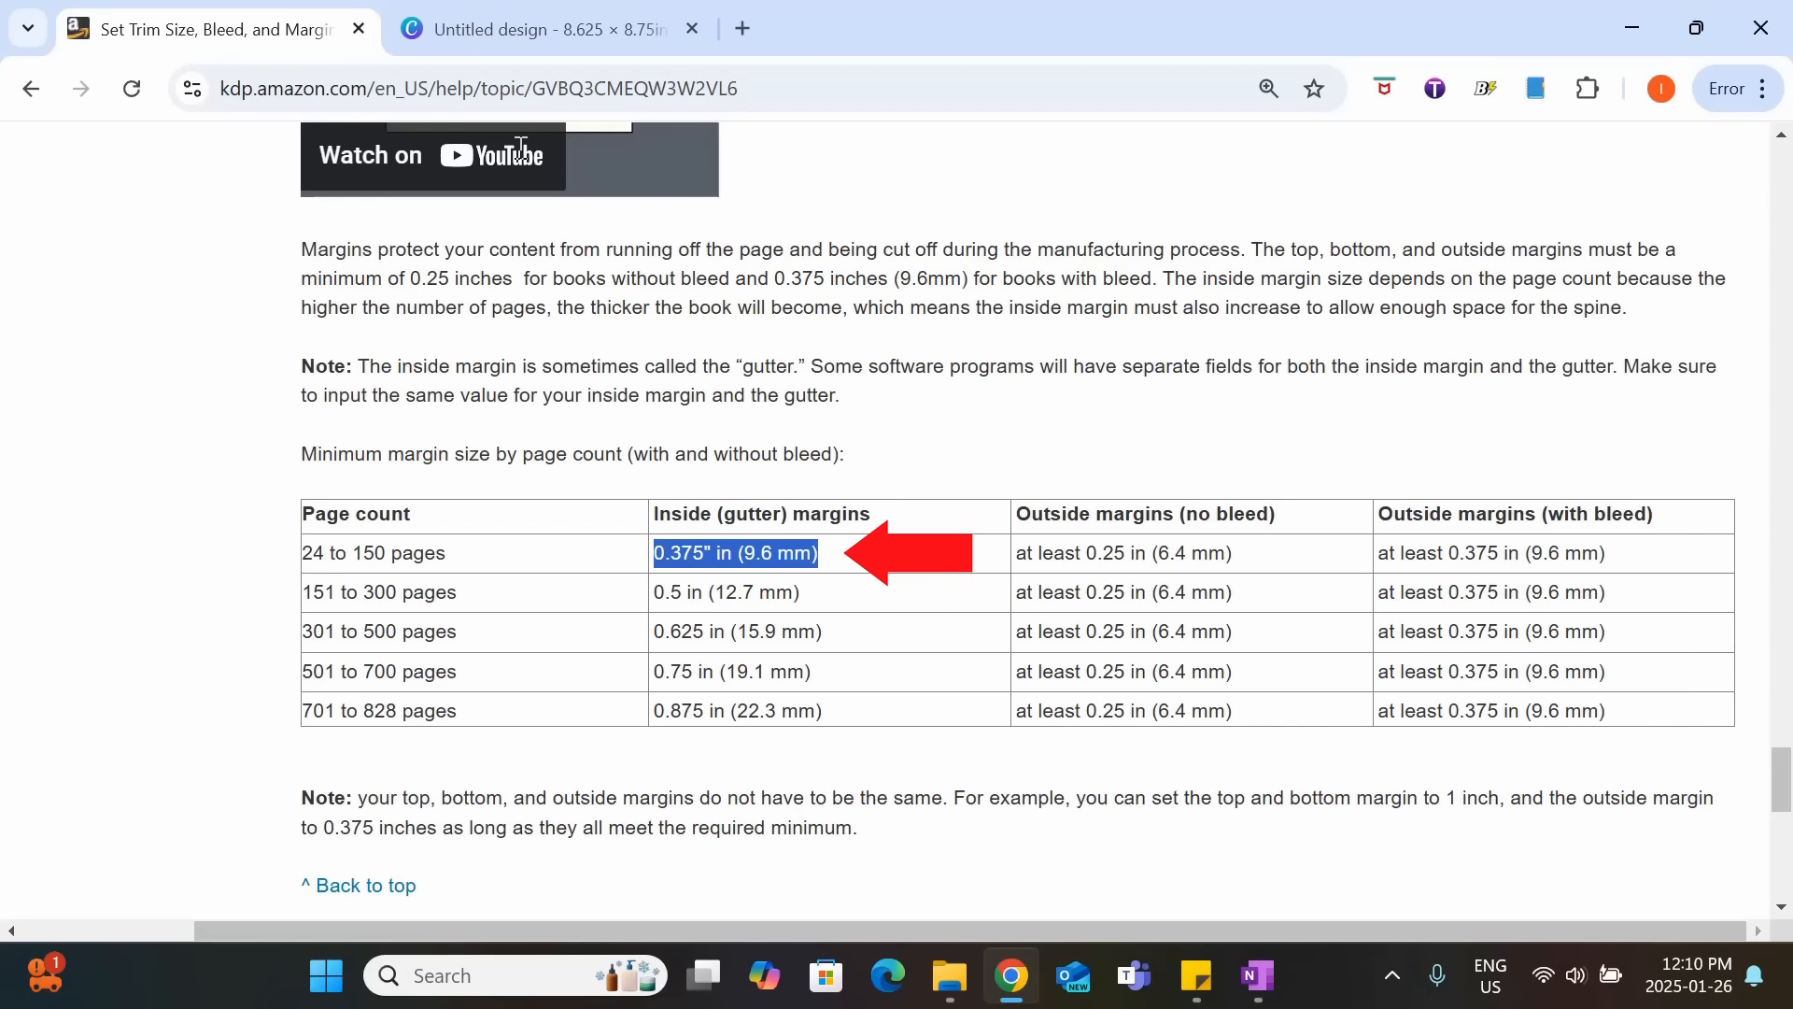
Switch to the Canva design and check the setting that shows rulers and guides.
{"action": "left_click", "coordinate": [532, 29]}
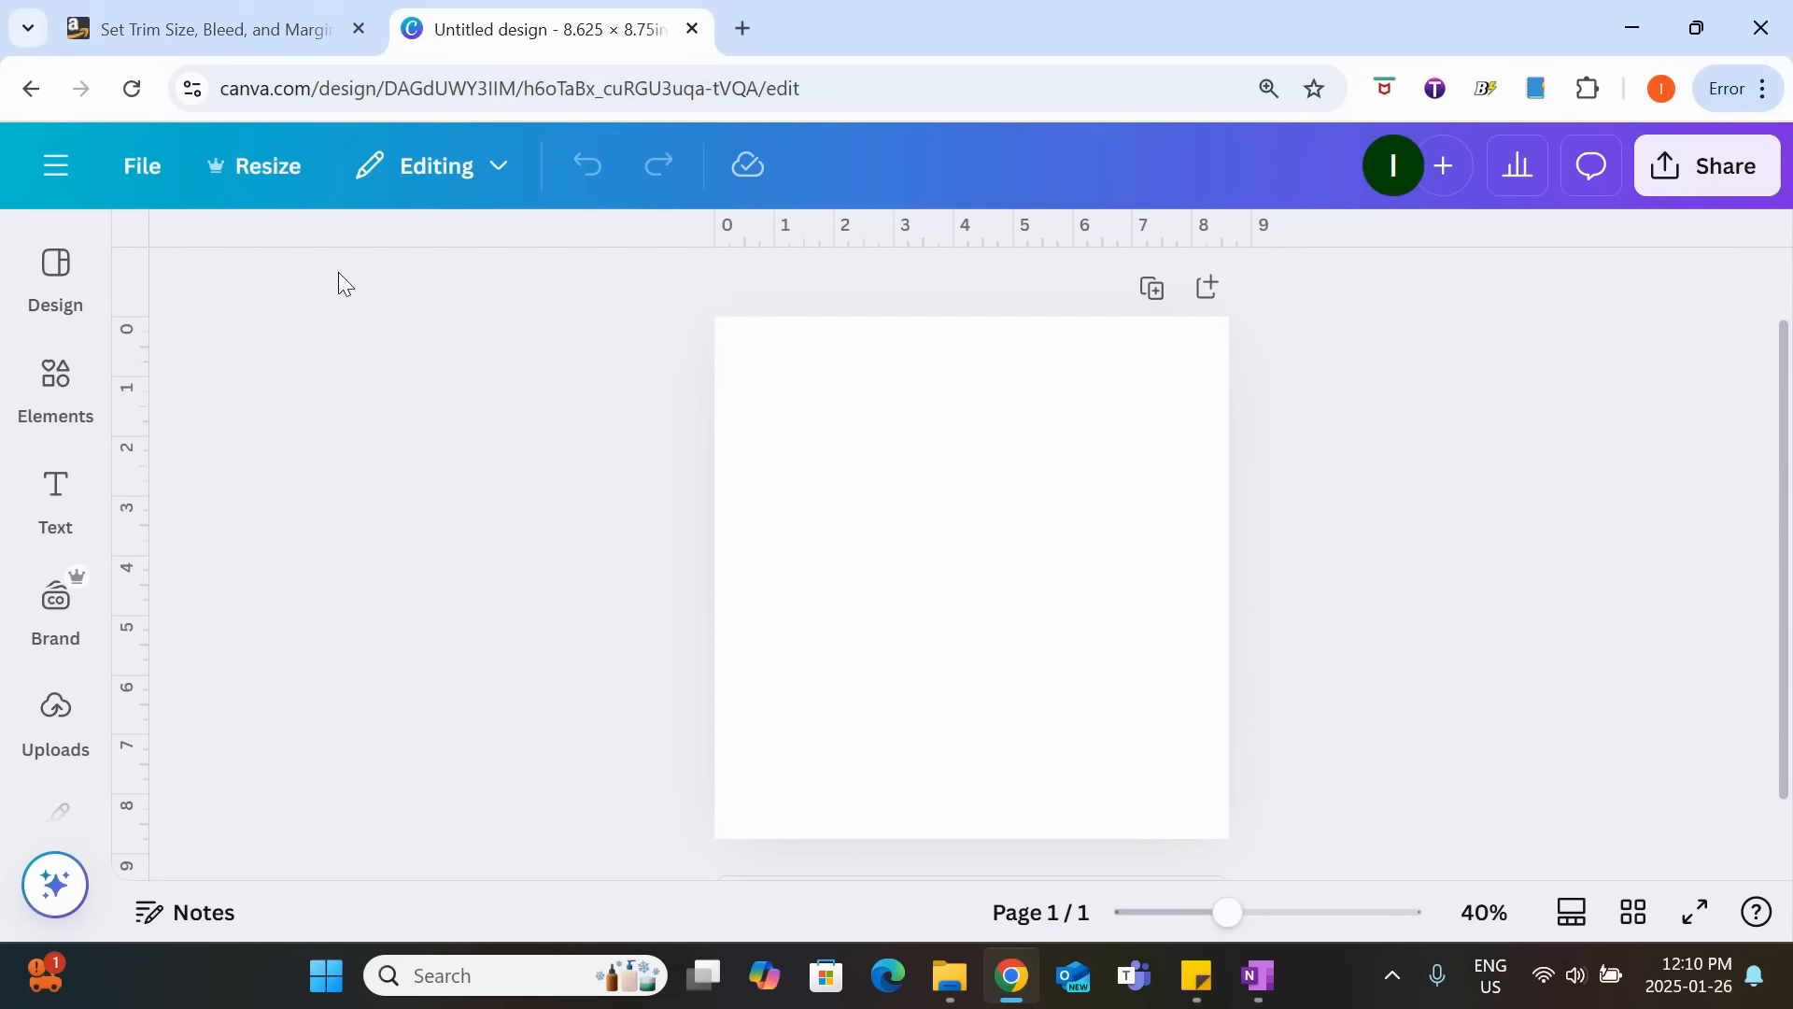
{"action": "mouse_move", "coordinate": [102, 235]}
{"action": "left_click", "coordinate": [144, 168]}
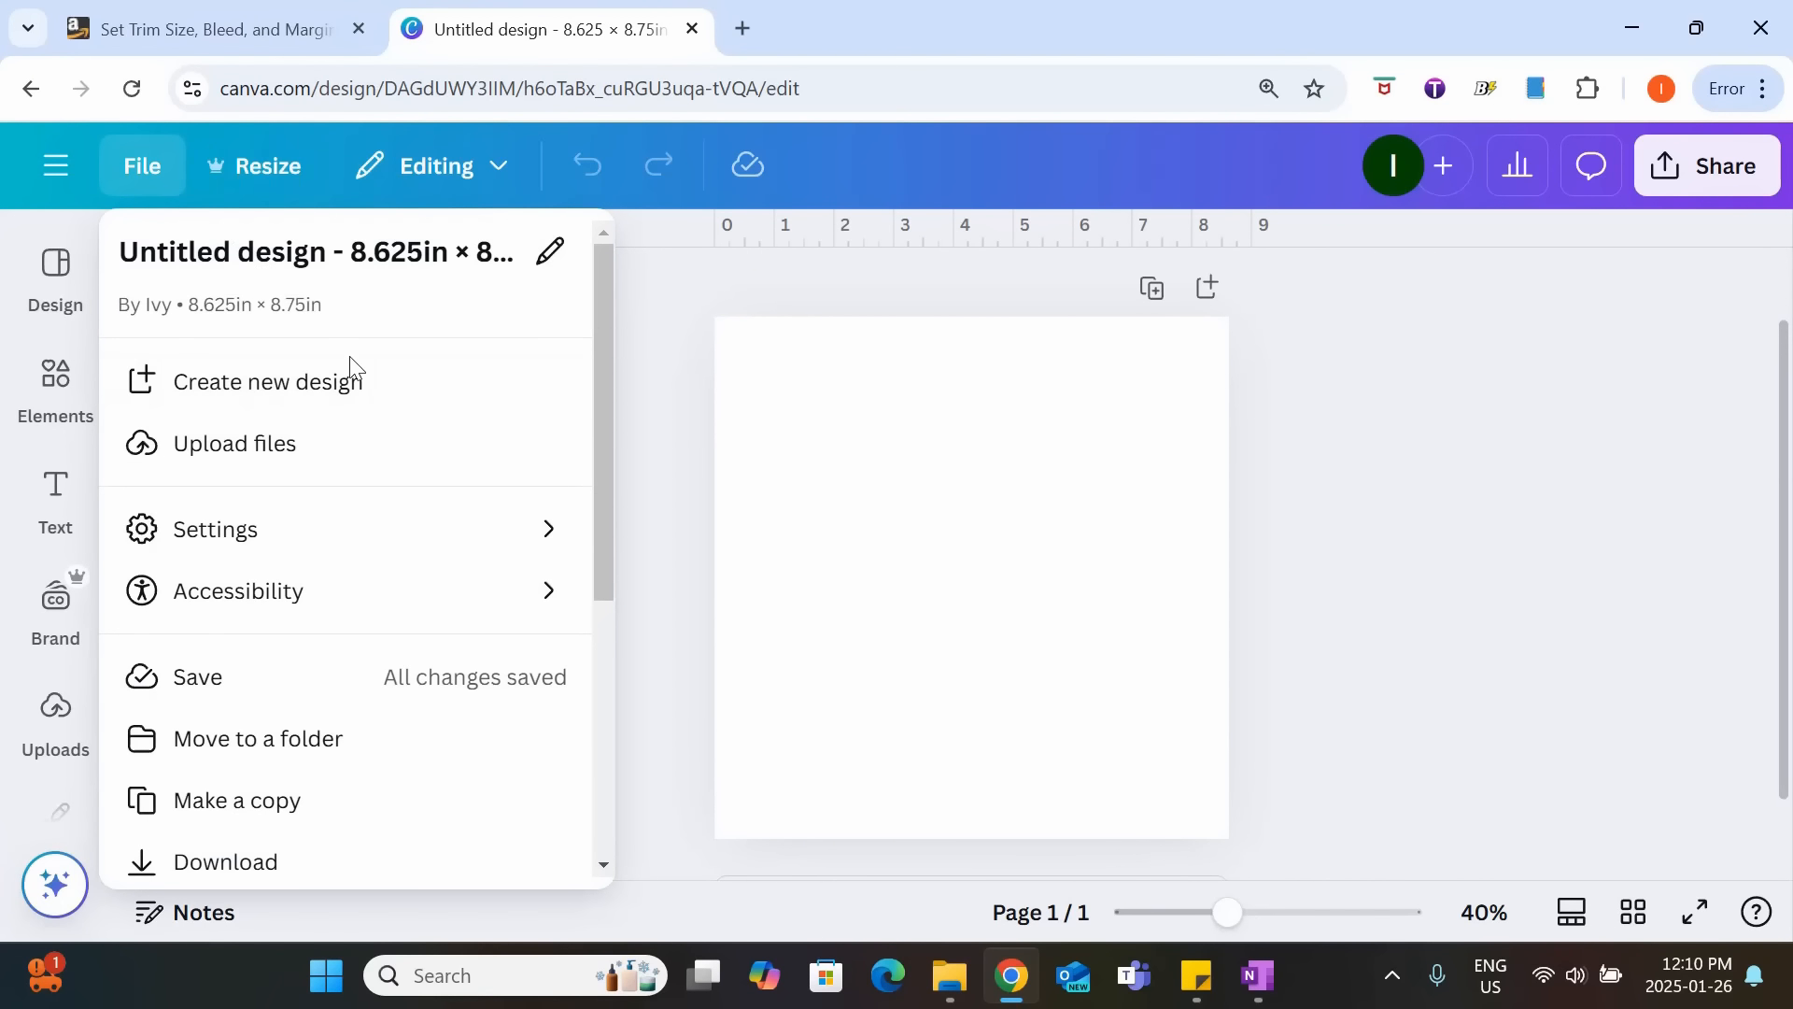
{"action": "left_click", "coordinate": [411, 557]}
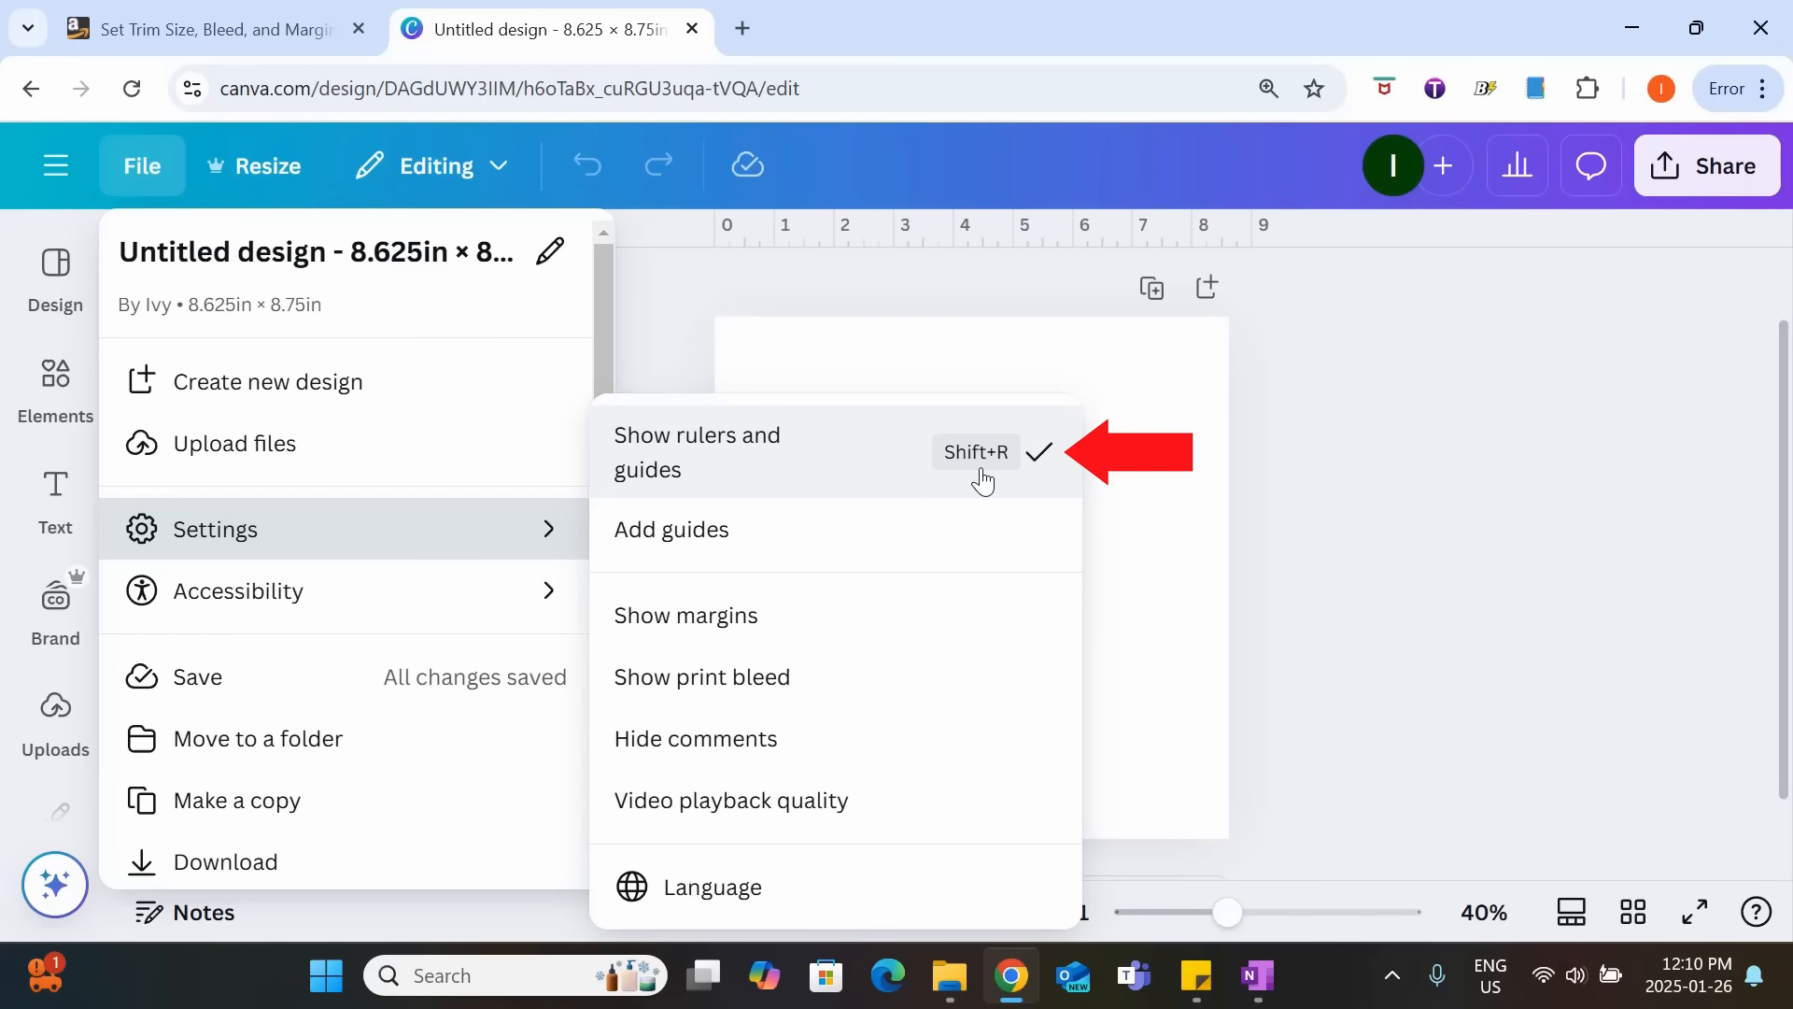
{"action": "left_click", "coordinate": [1345, 370]}
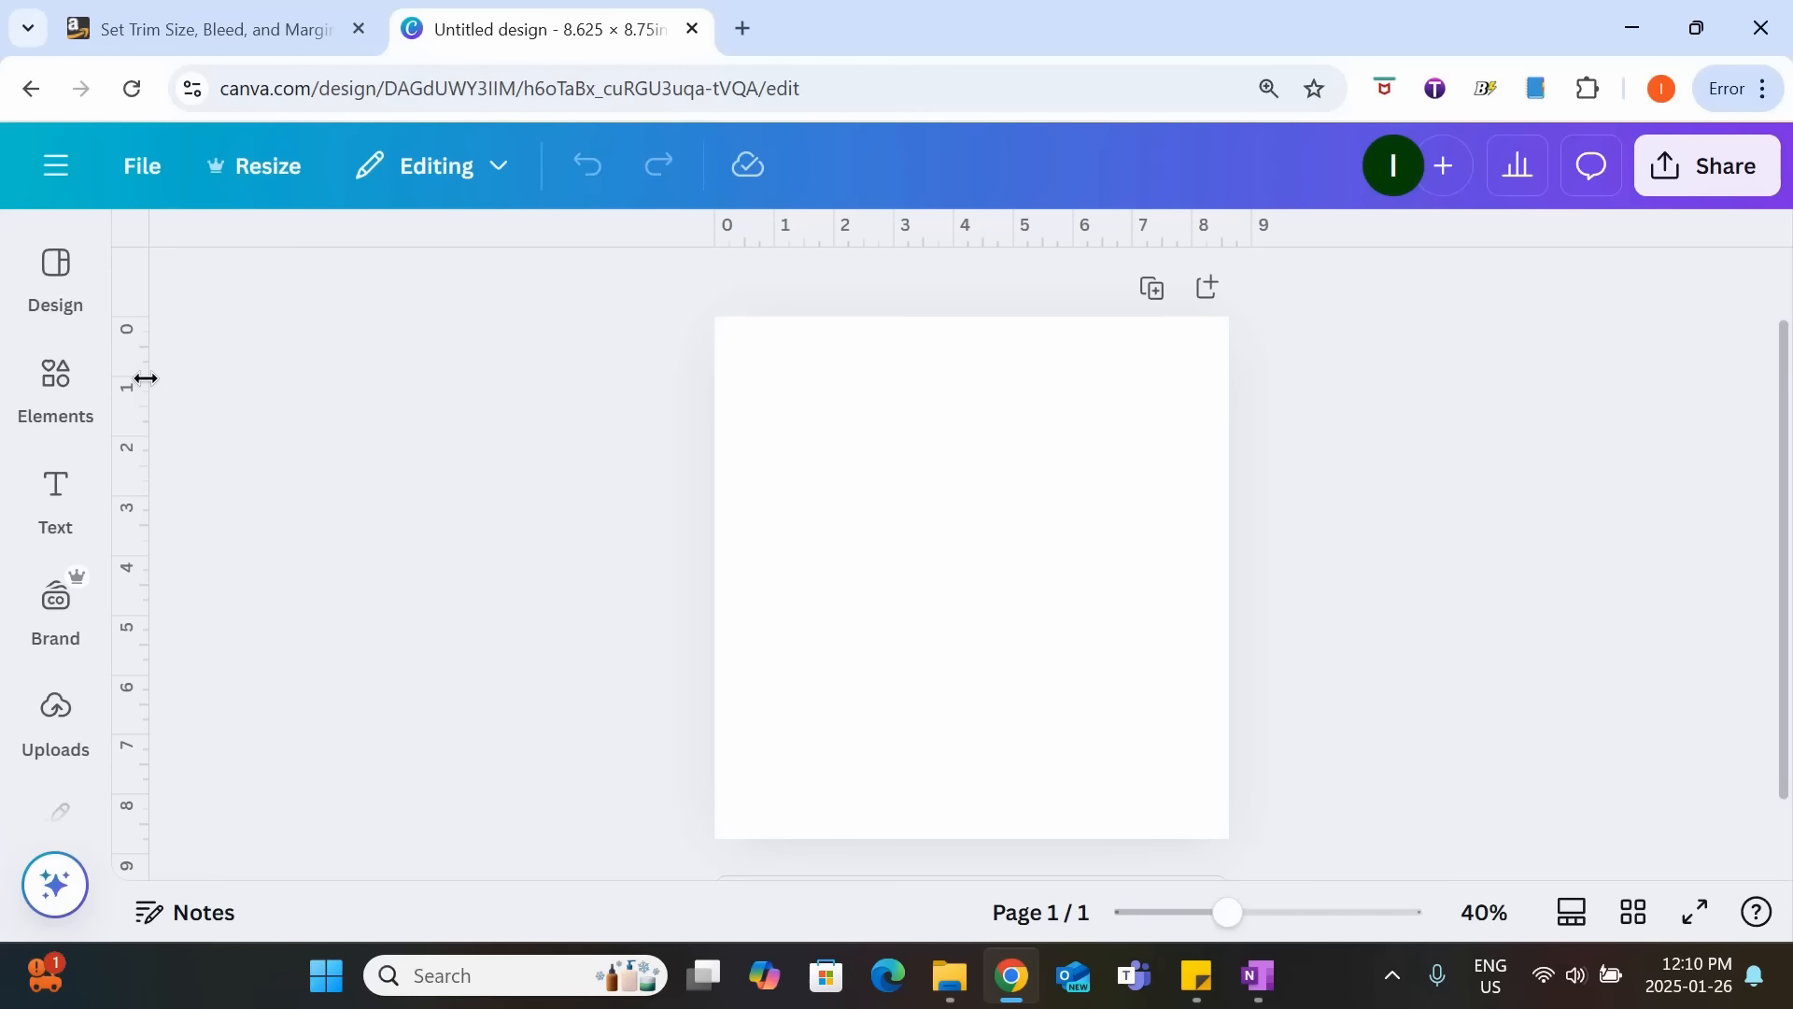
Place a vertical ruler guide about 0.375 in from the page's left edge.
{"action": "left_click_drag", "start_coordinate": [145, 379], "coordinate": [737, 384]}
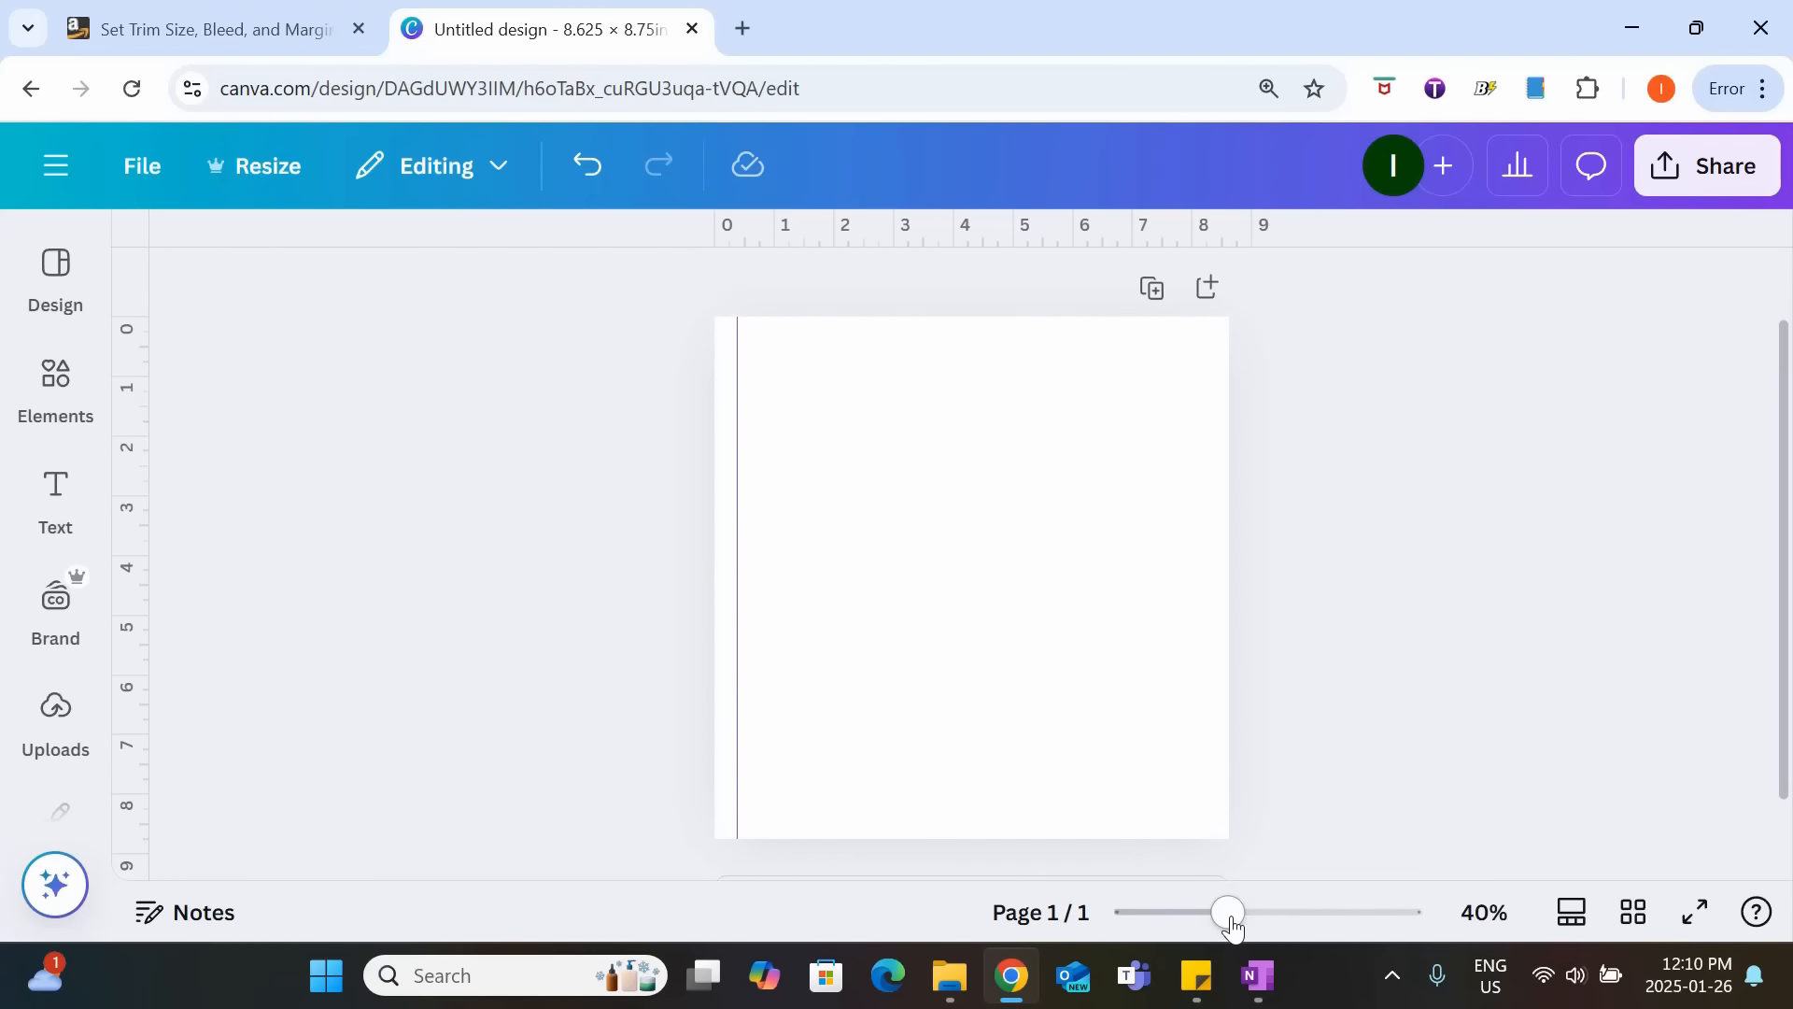
{"action": "left_click_drag", "start_coordinate": [1231, 924], "coordinate": [1273, 913]}
{"action": "left_click", "coordinate": [853, 540]}
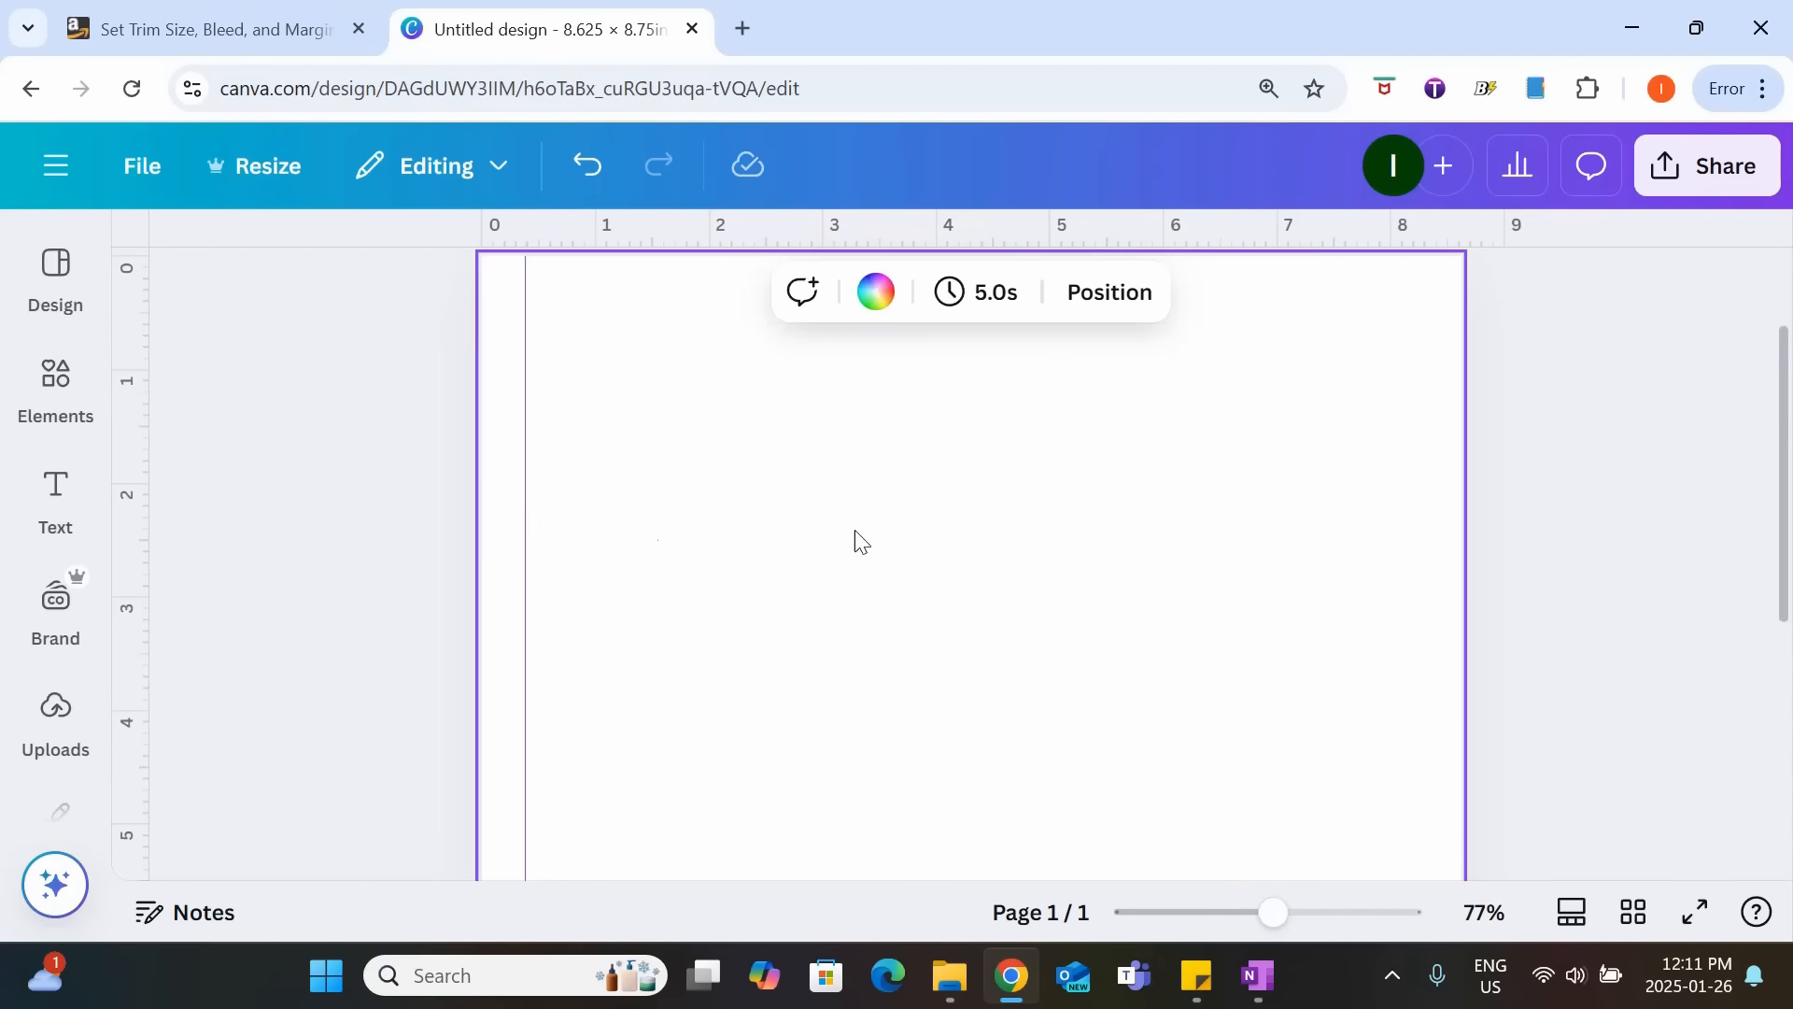
{"action": "left_click", "coordinate": [1700, 583]}
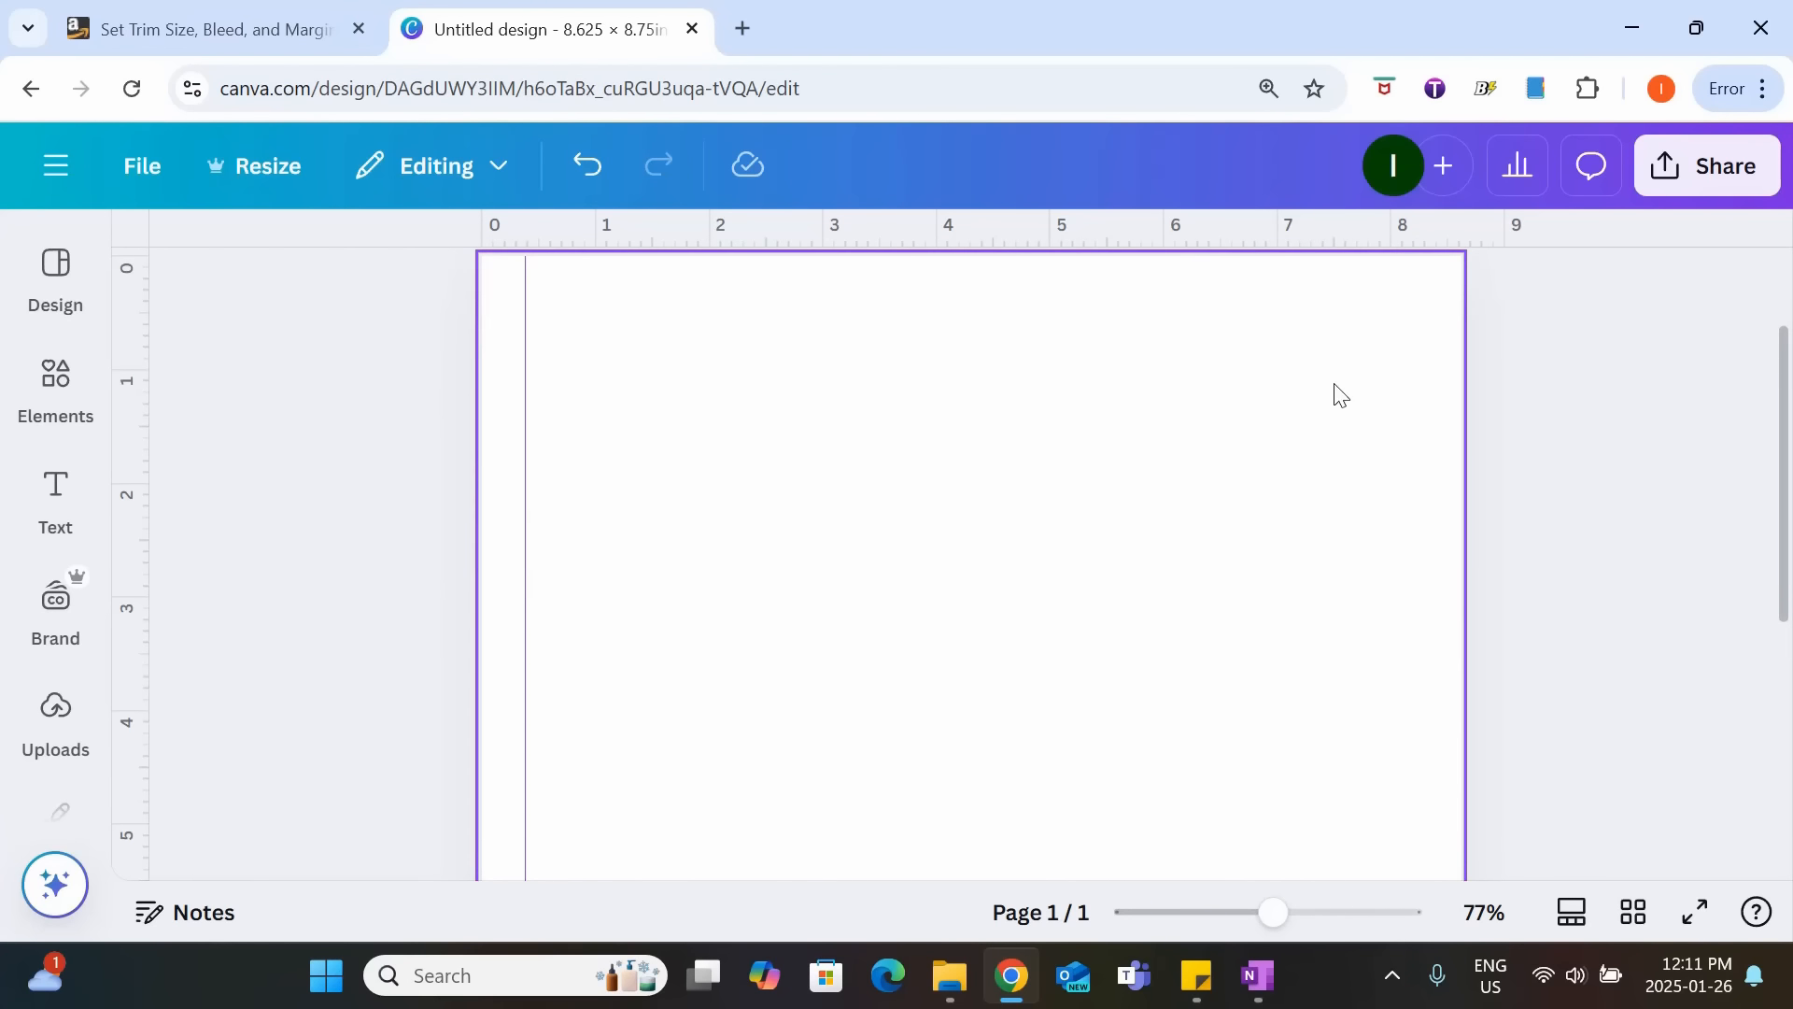
Add a square shape about 2.6 in wide and move it to the upper middle of the page.
{"action": "left_click", "coordinate": [56, 387]}
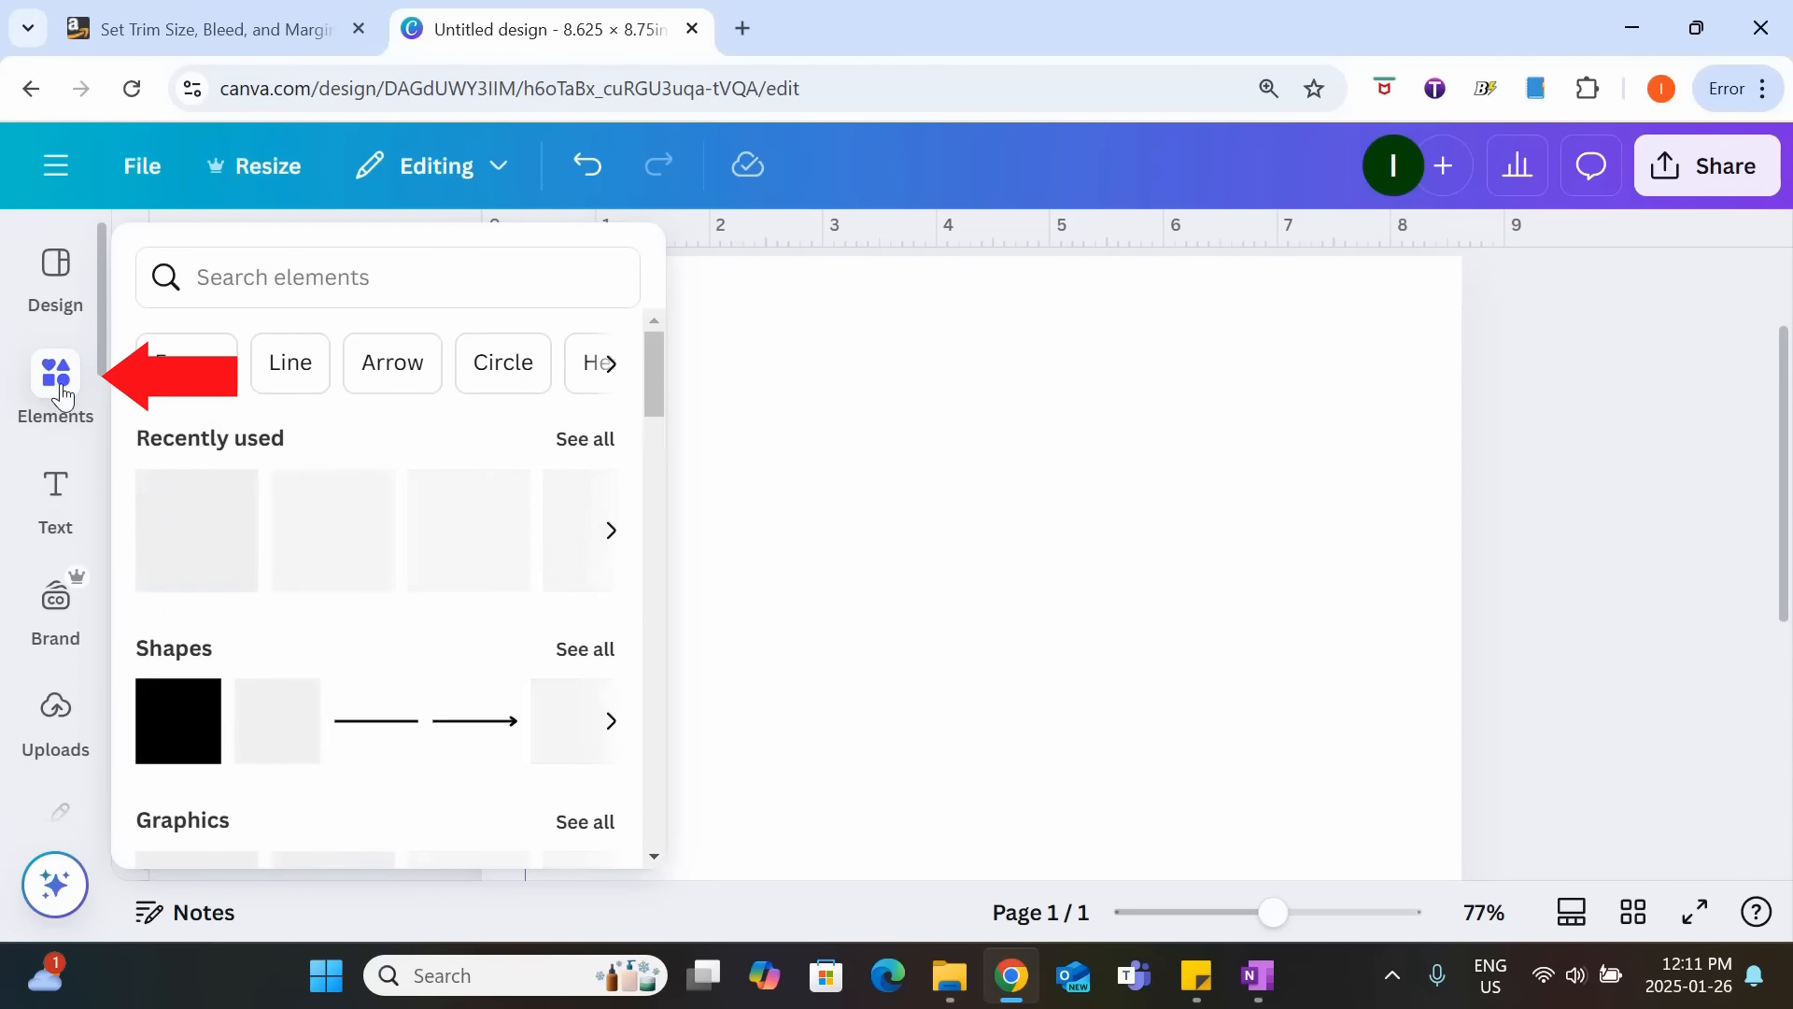
{"action": "left_click", "coordinate": [190, 732]}
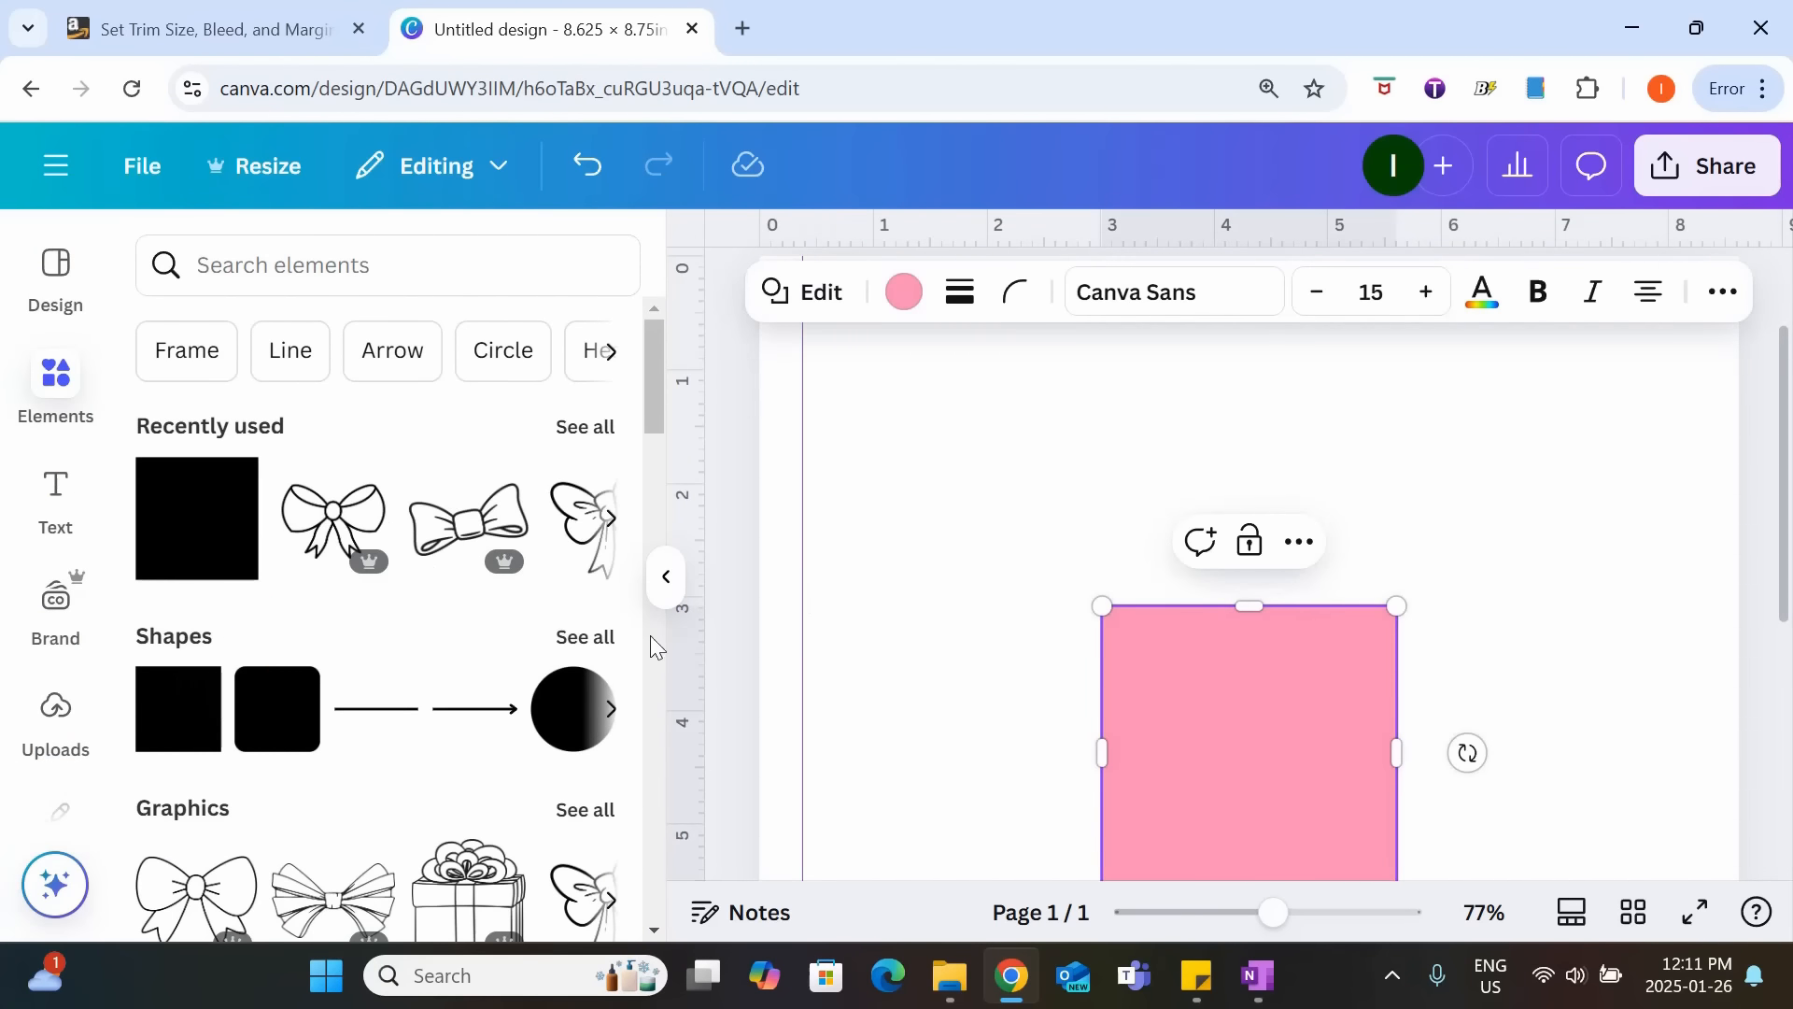
{"action": "left_click", "coordinate": [666, 577]}
{"action": "left_click_drag", "start_coordinate": [1005, 718], "coordinate": [981, 568]}
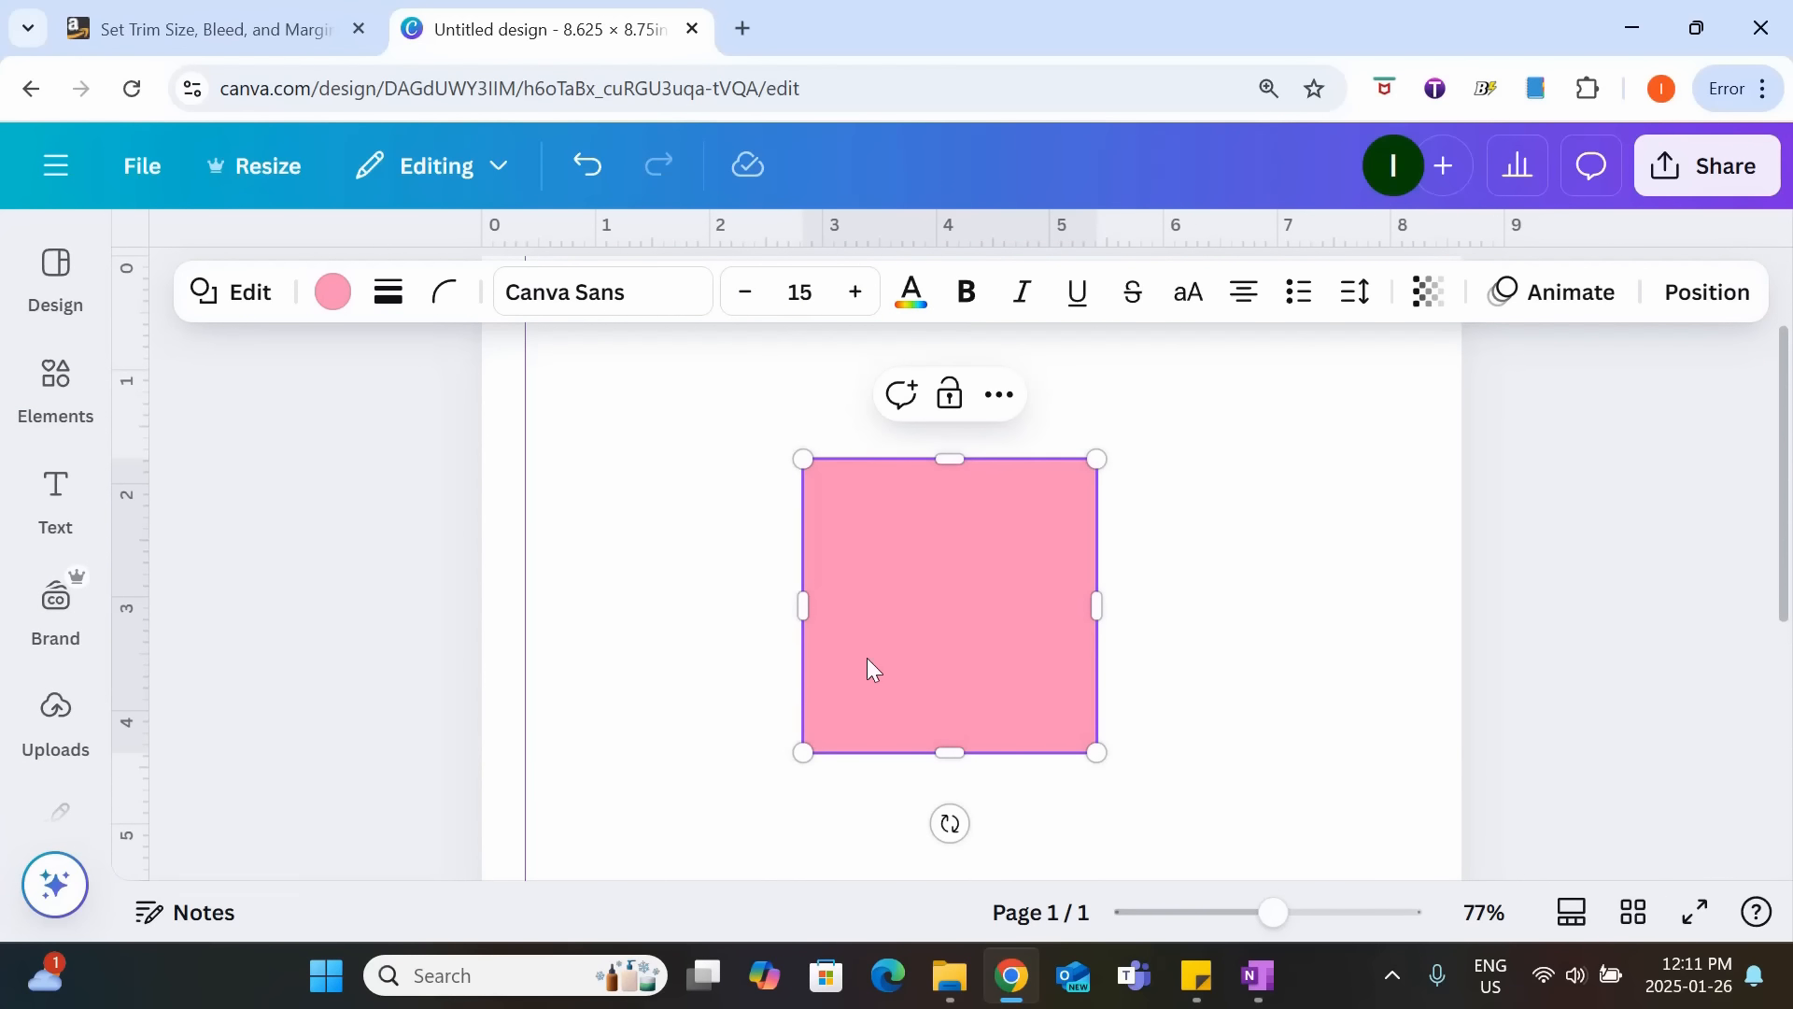
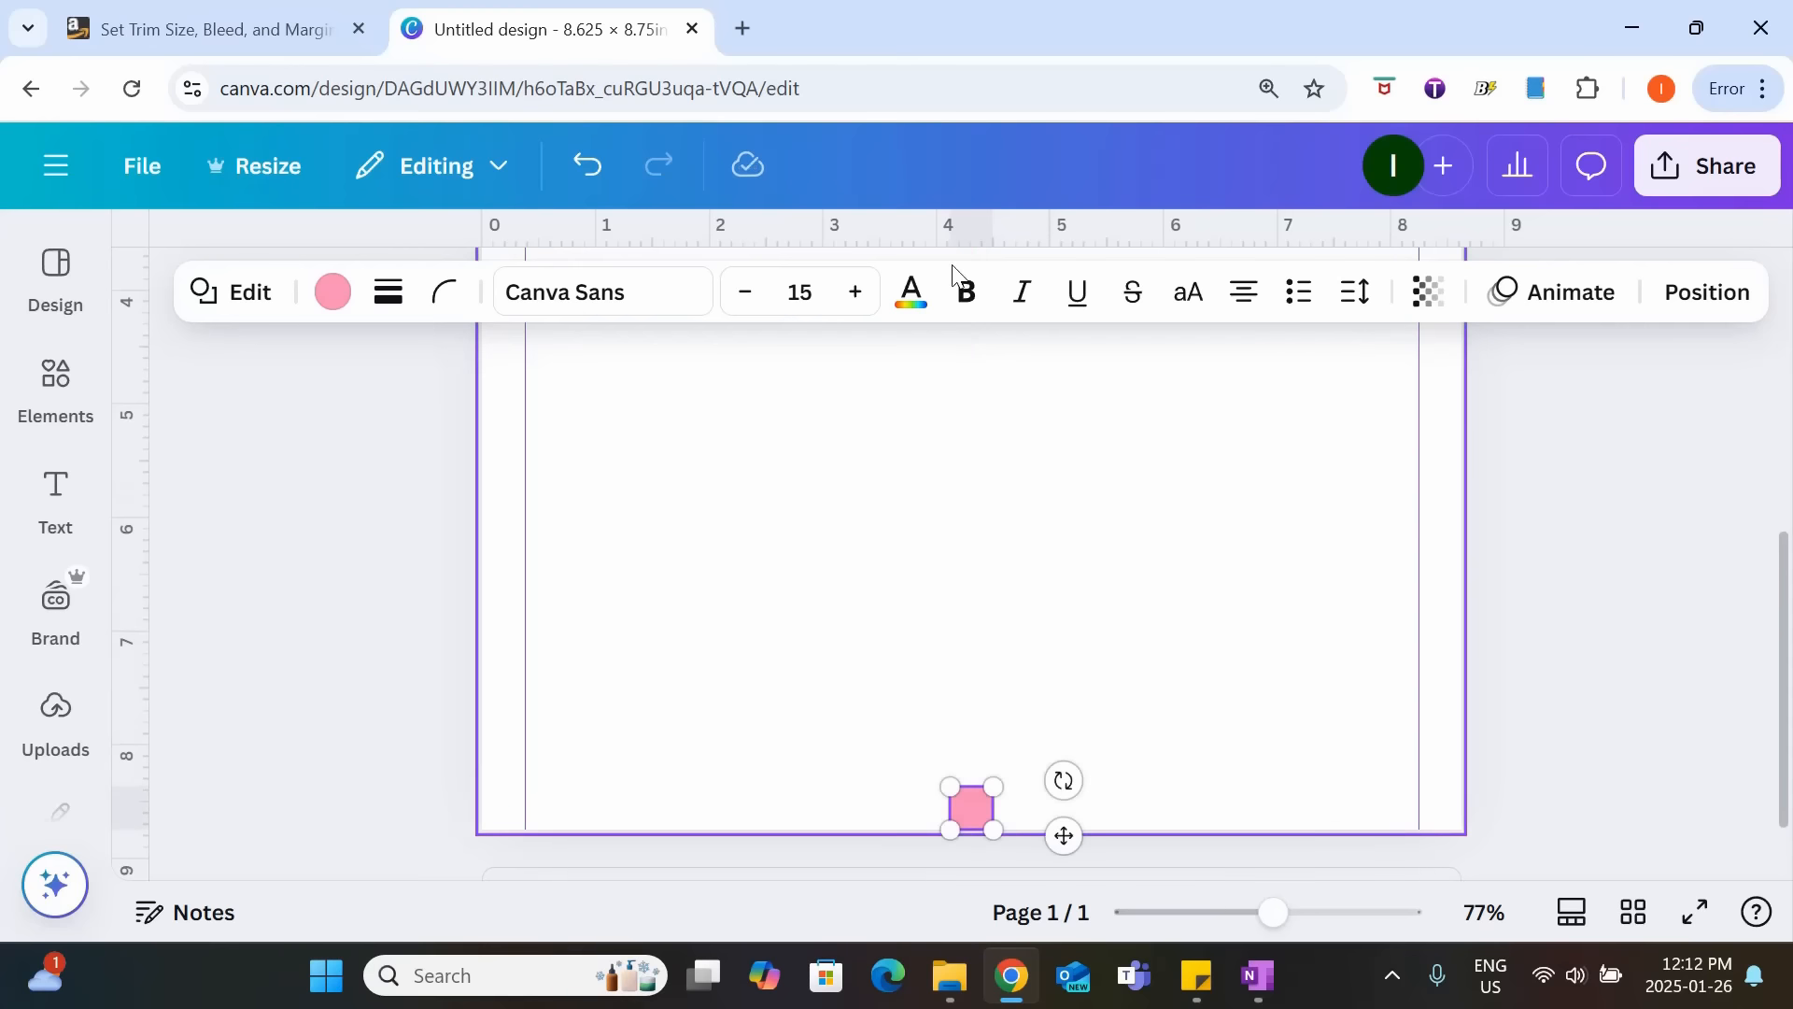
Place a horizontal ruler guide along the small square's upper edge, about 0.375 in above the page's bottom edge, and delete the square.
{"action": "left_click_drag", "start_coordinate": [945, 240], "coordinate": [926, 787]}
{"action": "left_click", "coordinate": [977, 809]}
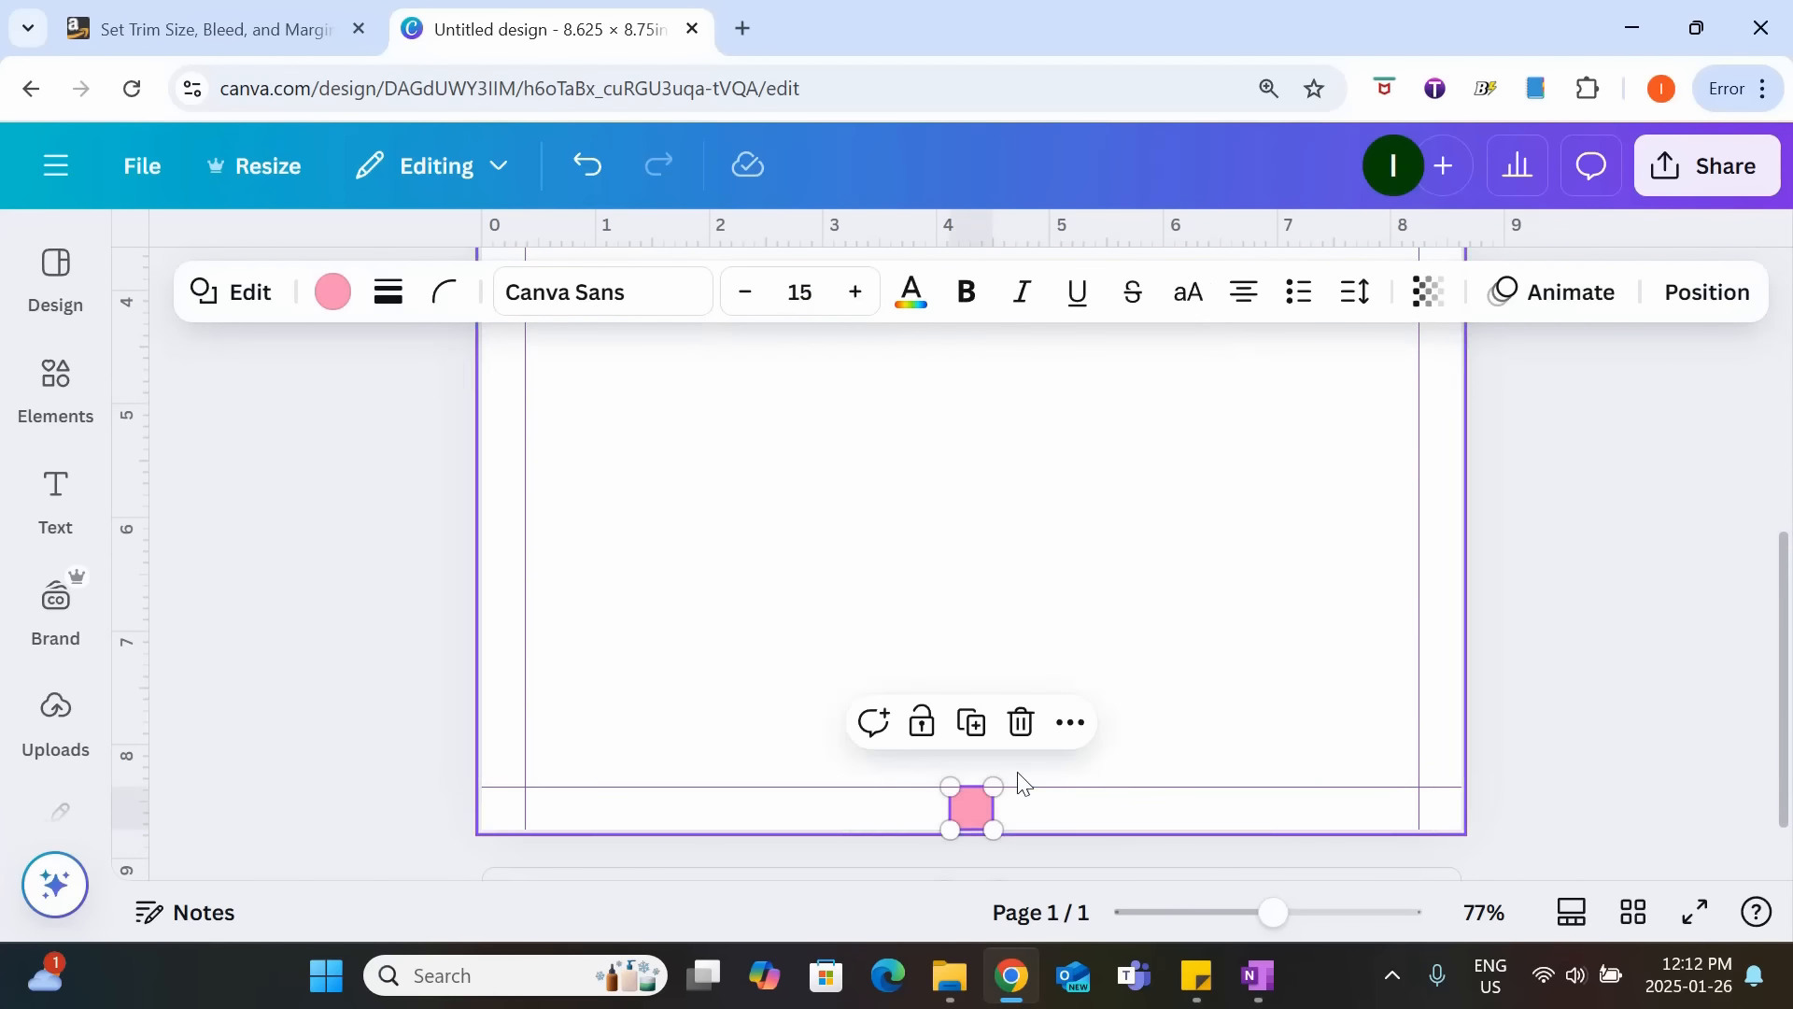
{"action": "left_click", "coordinate": [1035, 734]}
{"action": "scroll", "coordinate": [1064, 738], "scroll_direction": "up", "scroll_amount": 5}
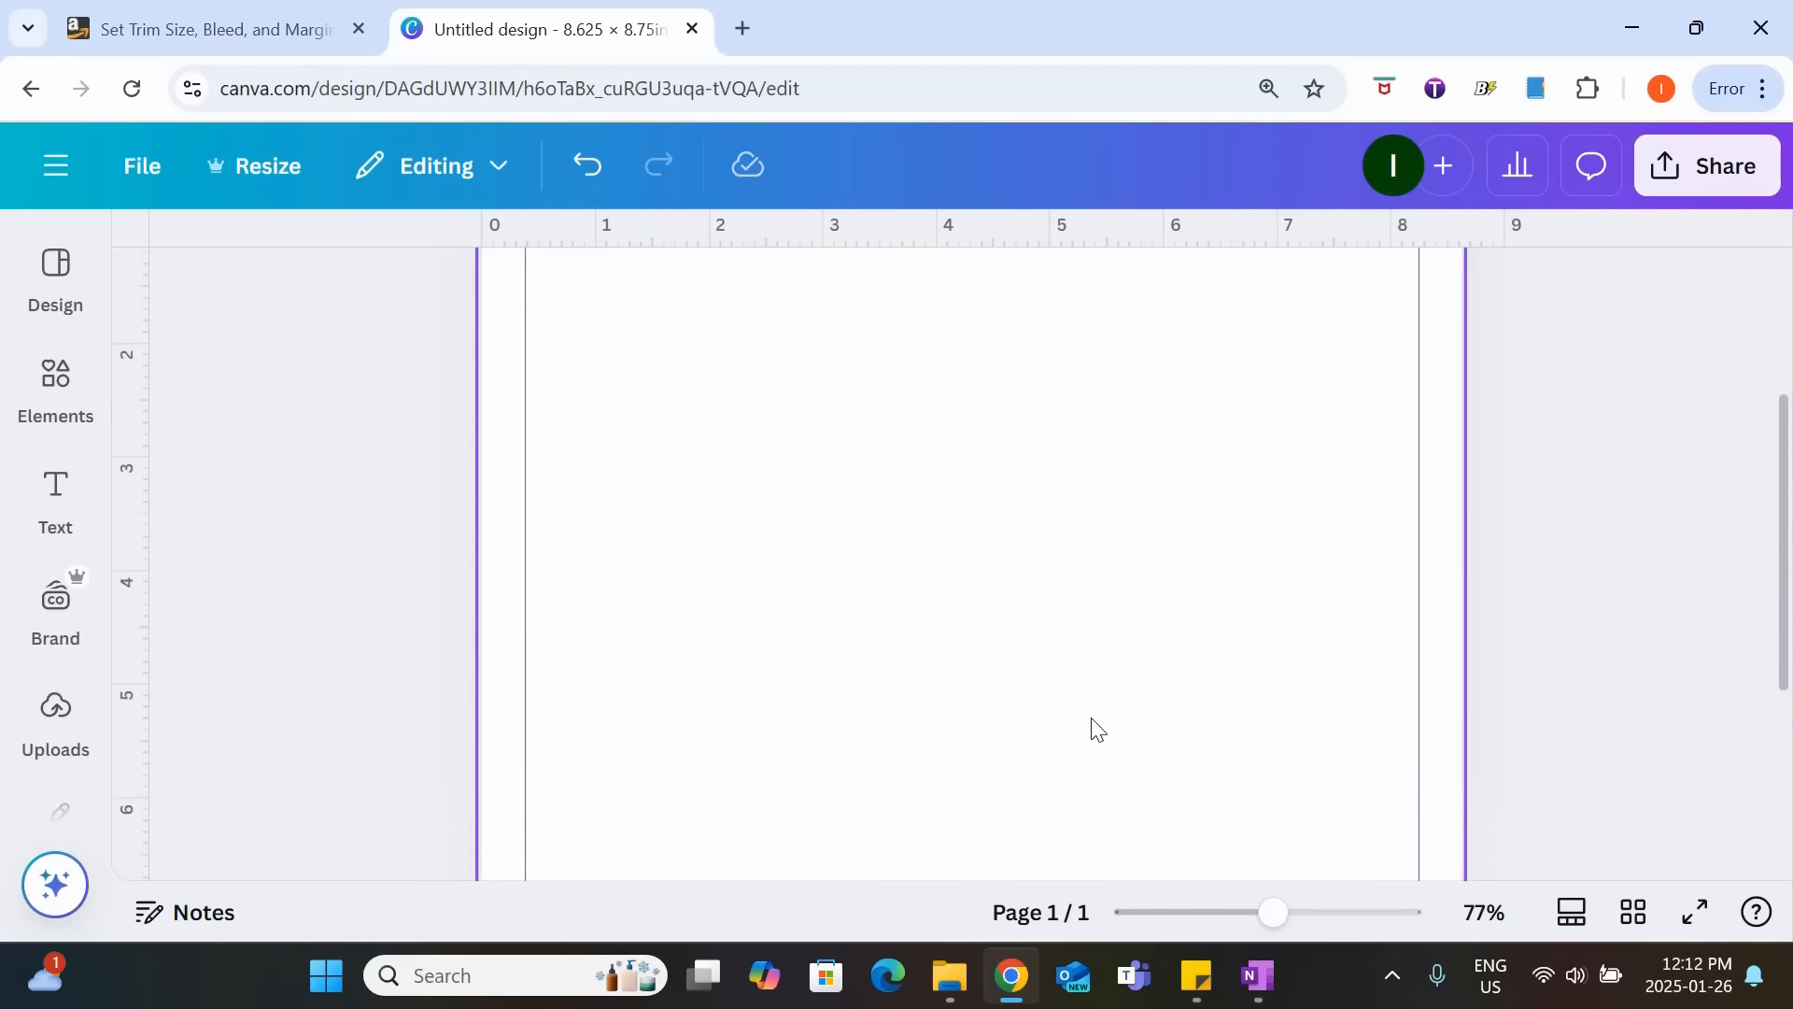
{"action": "left_click_drag", "start_coordinate": [1270, 920], "coordinate": [1222, 915]}
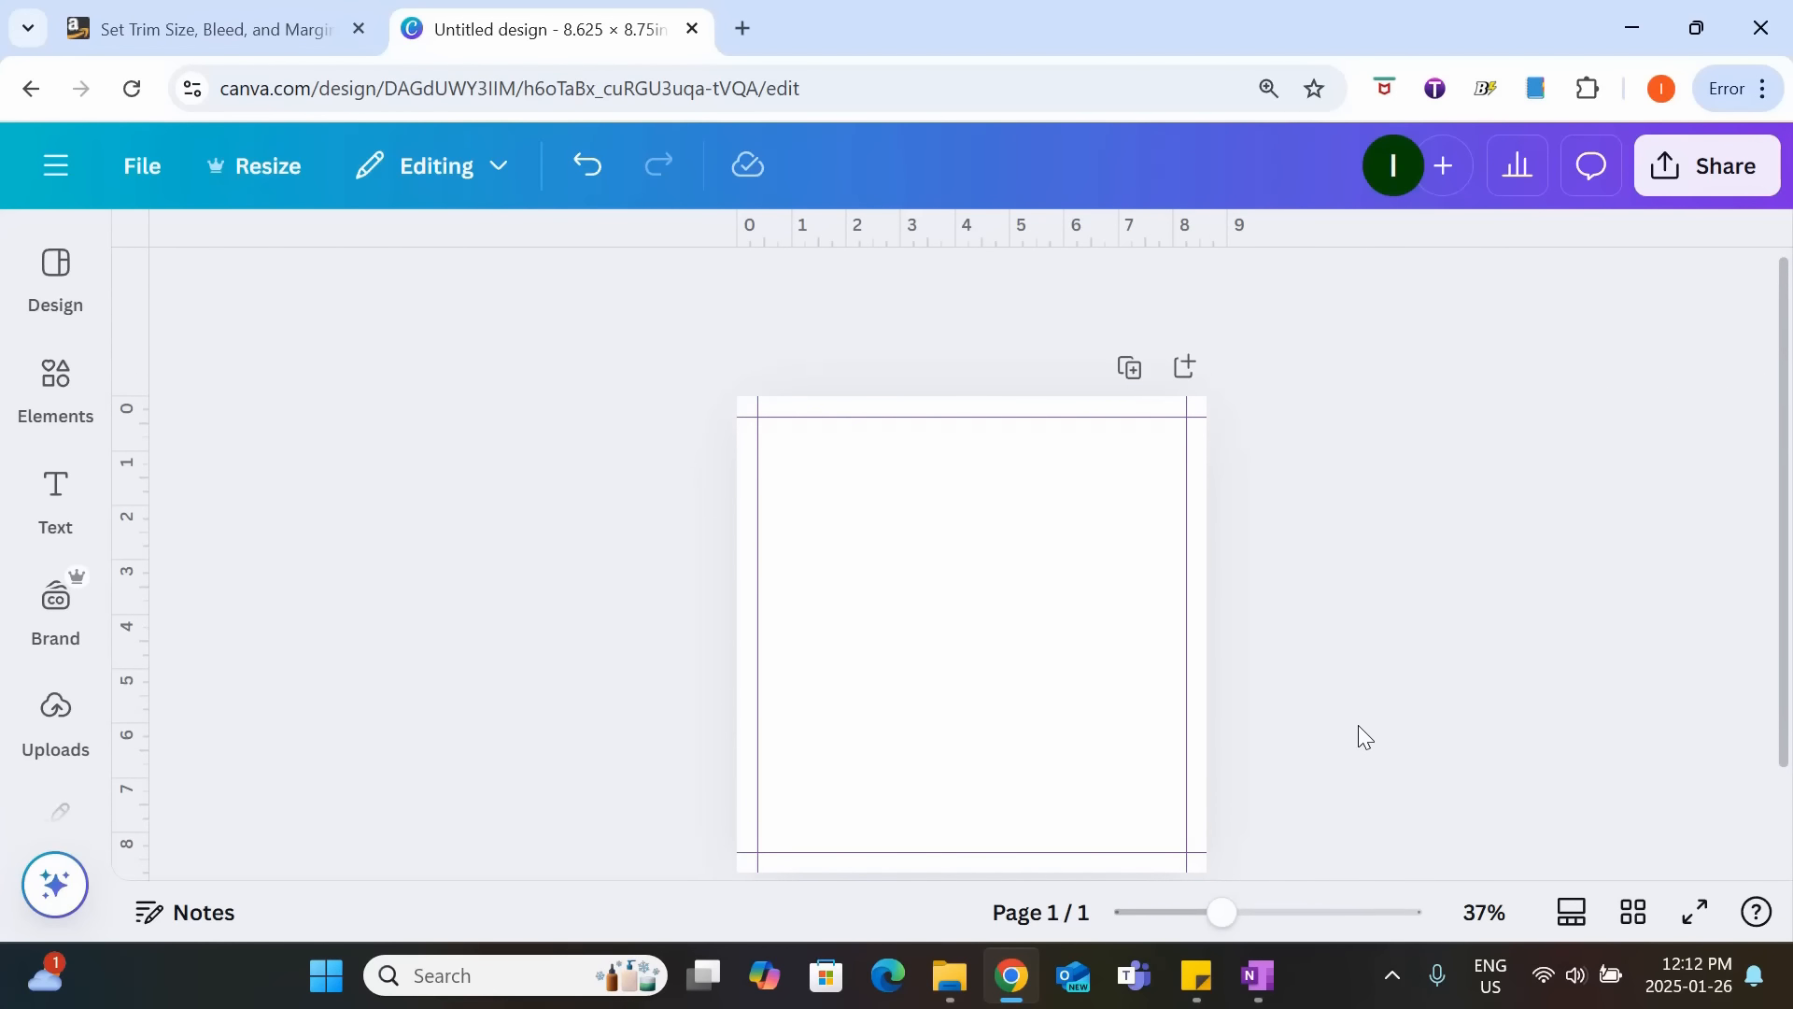
{"action": "scroll", "coordinate": [1358, 726], "scroll_direction": "down", "scroll_amount": 2}
{"action": "scroll", "coordinate": [1360, 726], "scroll_direction": "up", "scroll_amount": 2}
{"action": "scroll", "coordinate": [1359, 730], "scroll_direction": "down", "scroll_amount": 2}
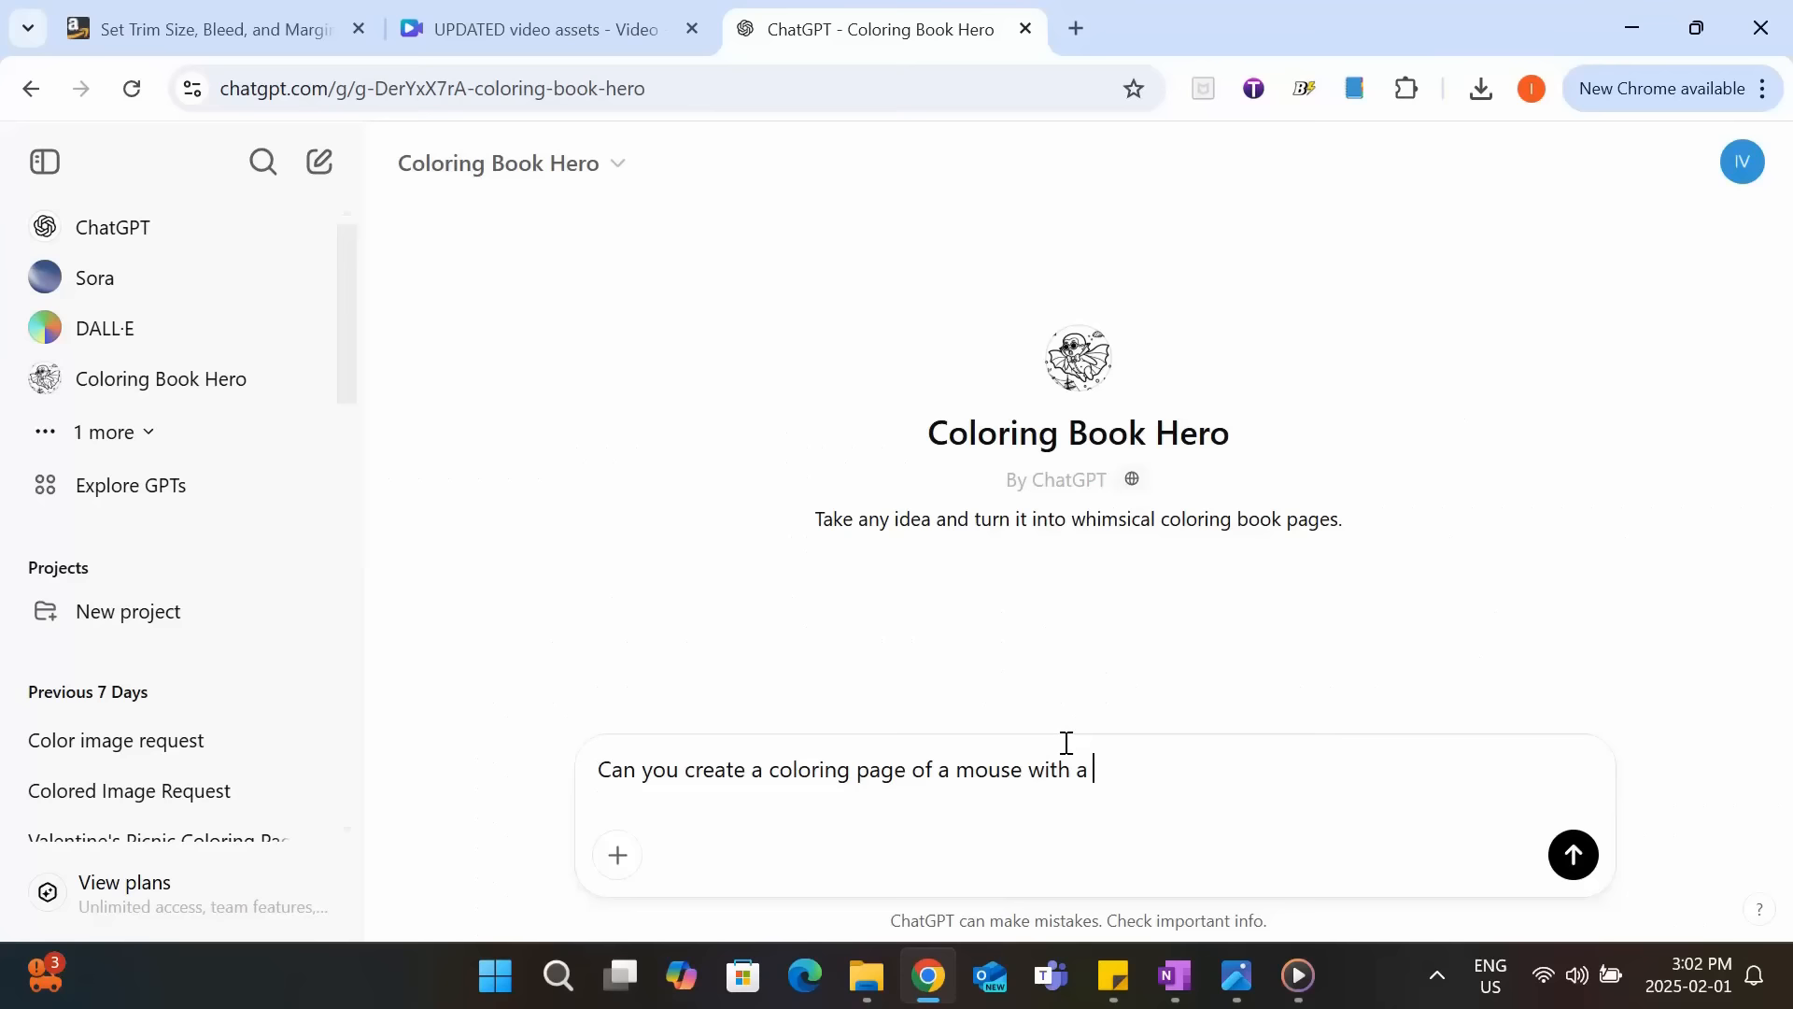
Switch to ChatGPT's Coloring Book Hero and submit the prompt "Can you create a coloring page of a mouse with a bow eating cheese?".
{"action": "type", "text": "bow eating cheese?"}
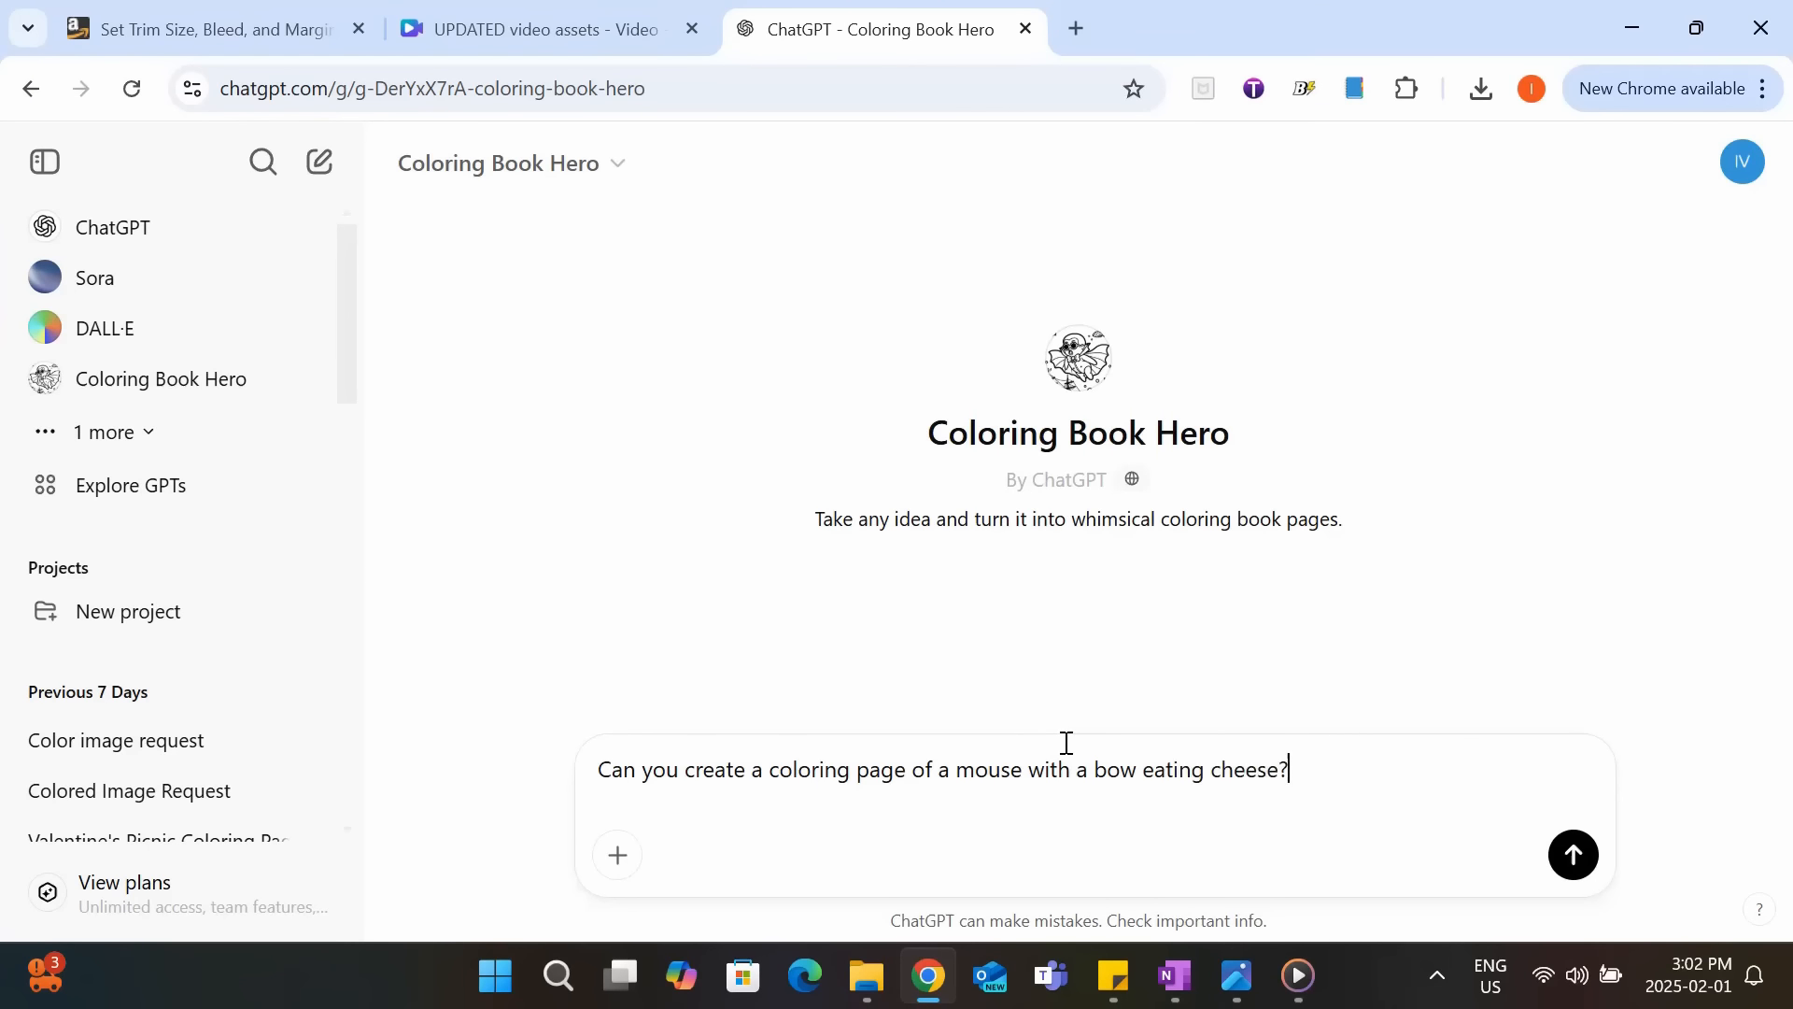
{"action": "key", "text": "Return"}
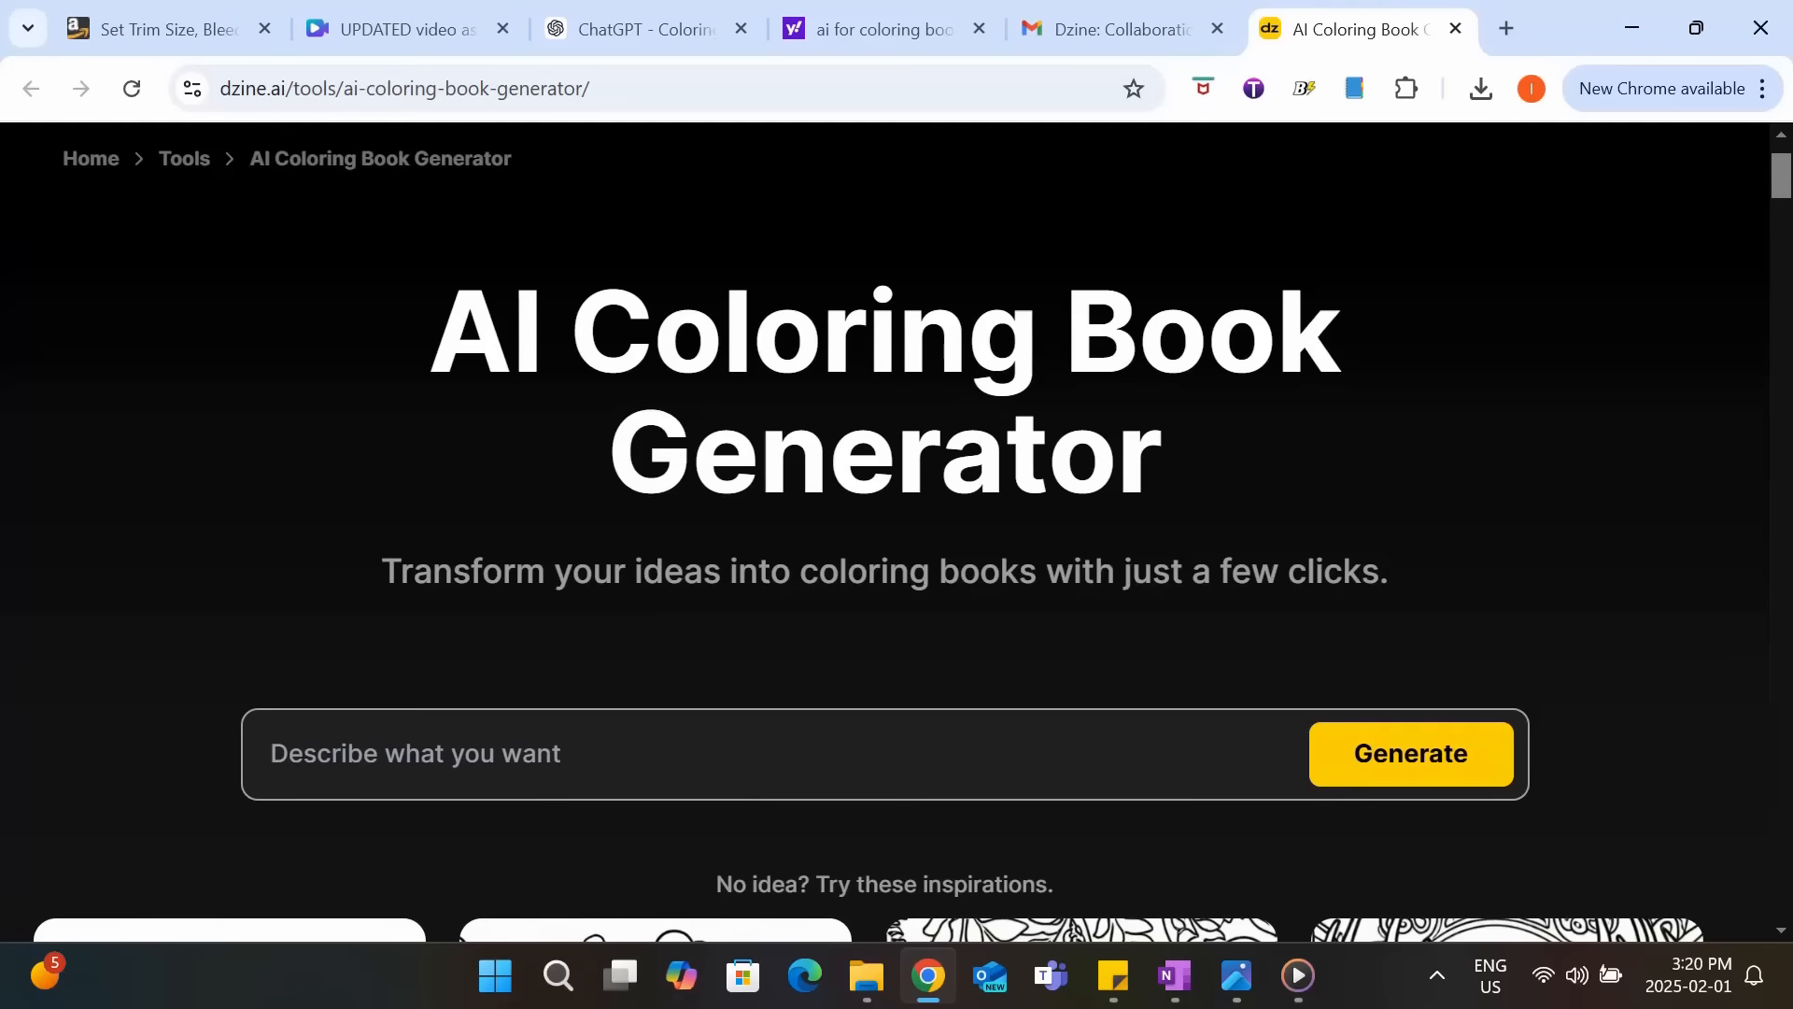
Switch to Dzine's AI Coloring Book Generator page and examine its sample pages and features.
{"action": "scroll", "coordinate": [1578, 429], "scroll_direction": "down", "scroll_amount": 2}
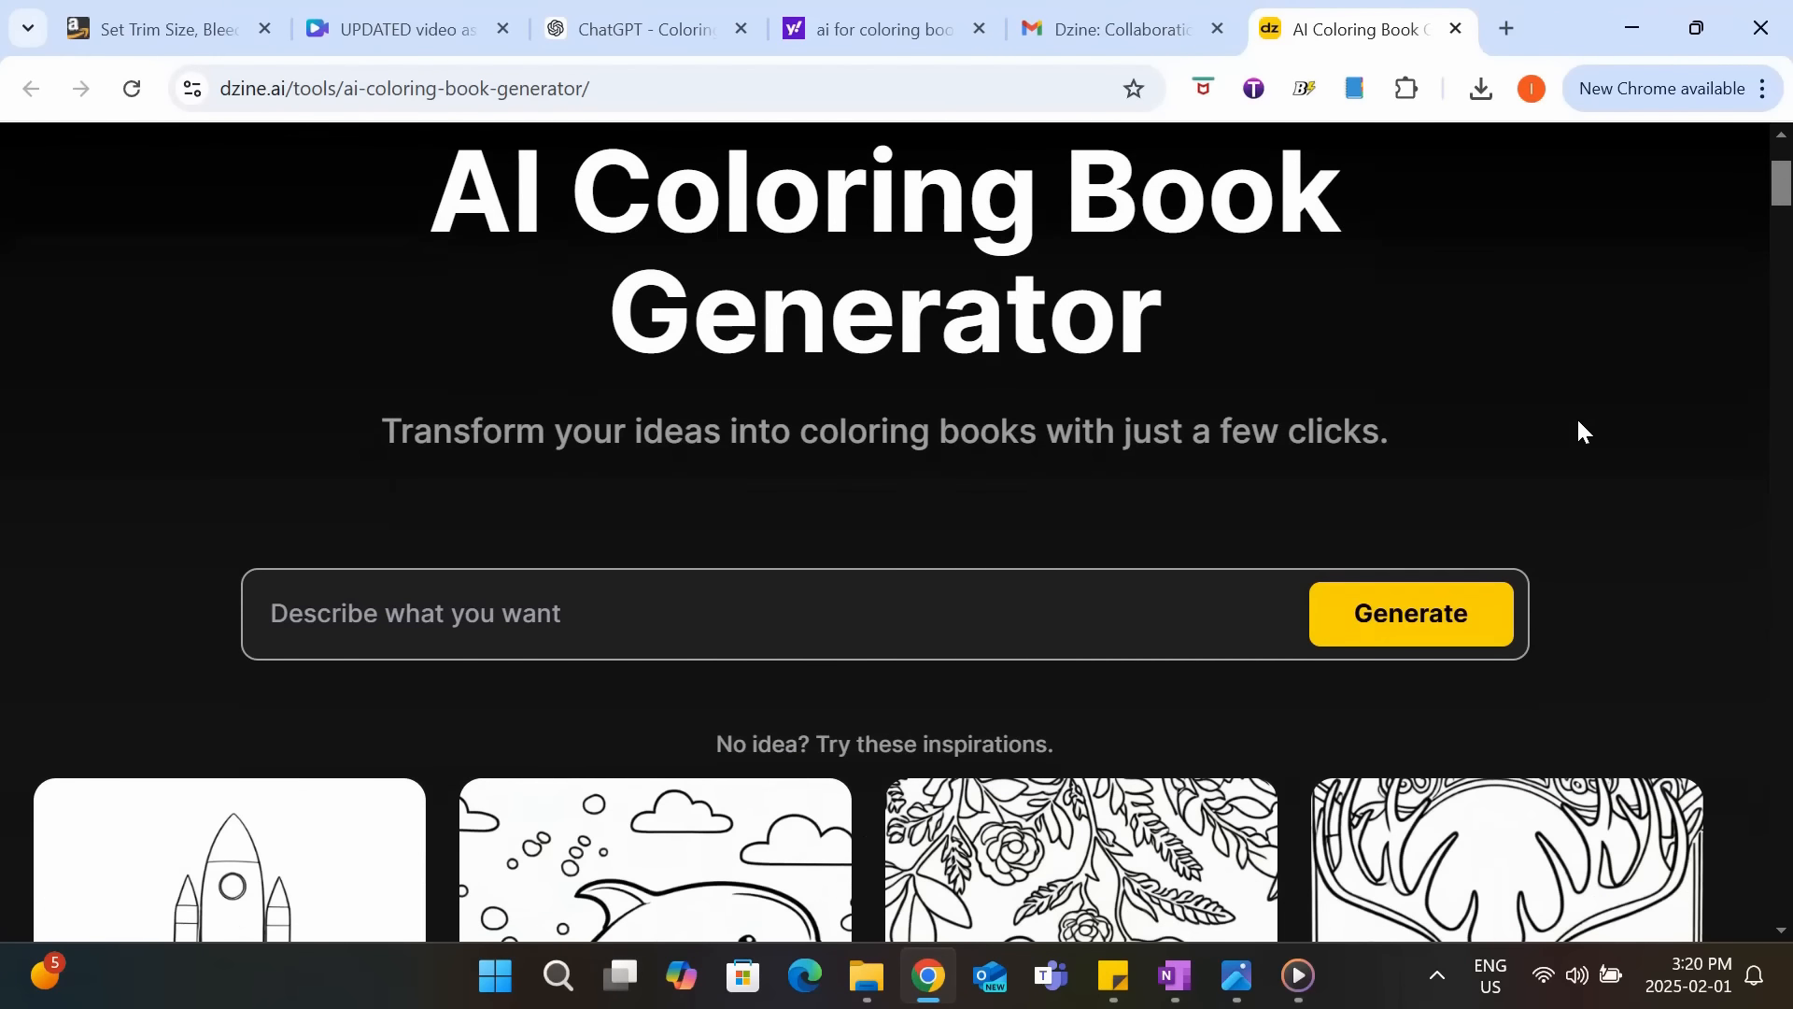
{"action": "scroll", "coordinate": [1576, 416], "scroll_direction": "down", "scroll_amount": 4}
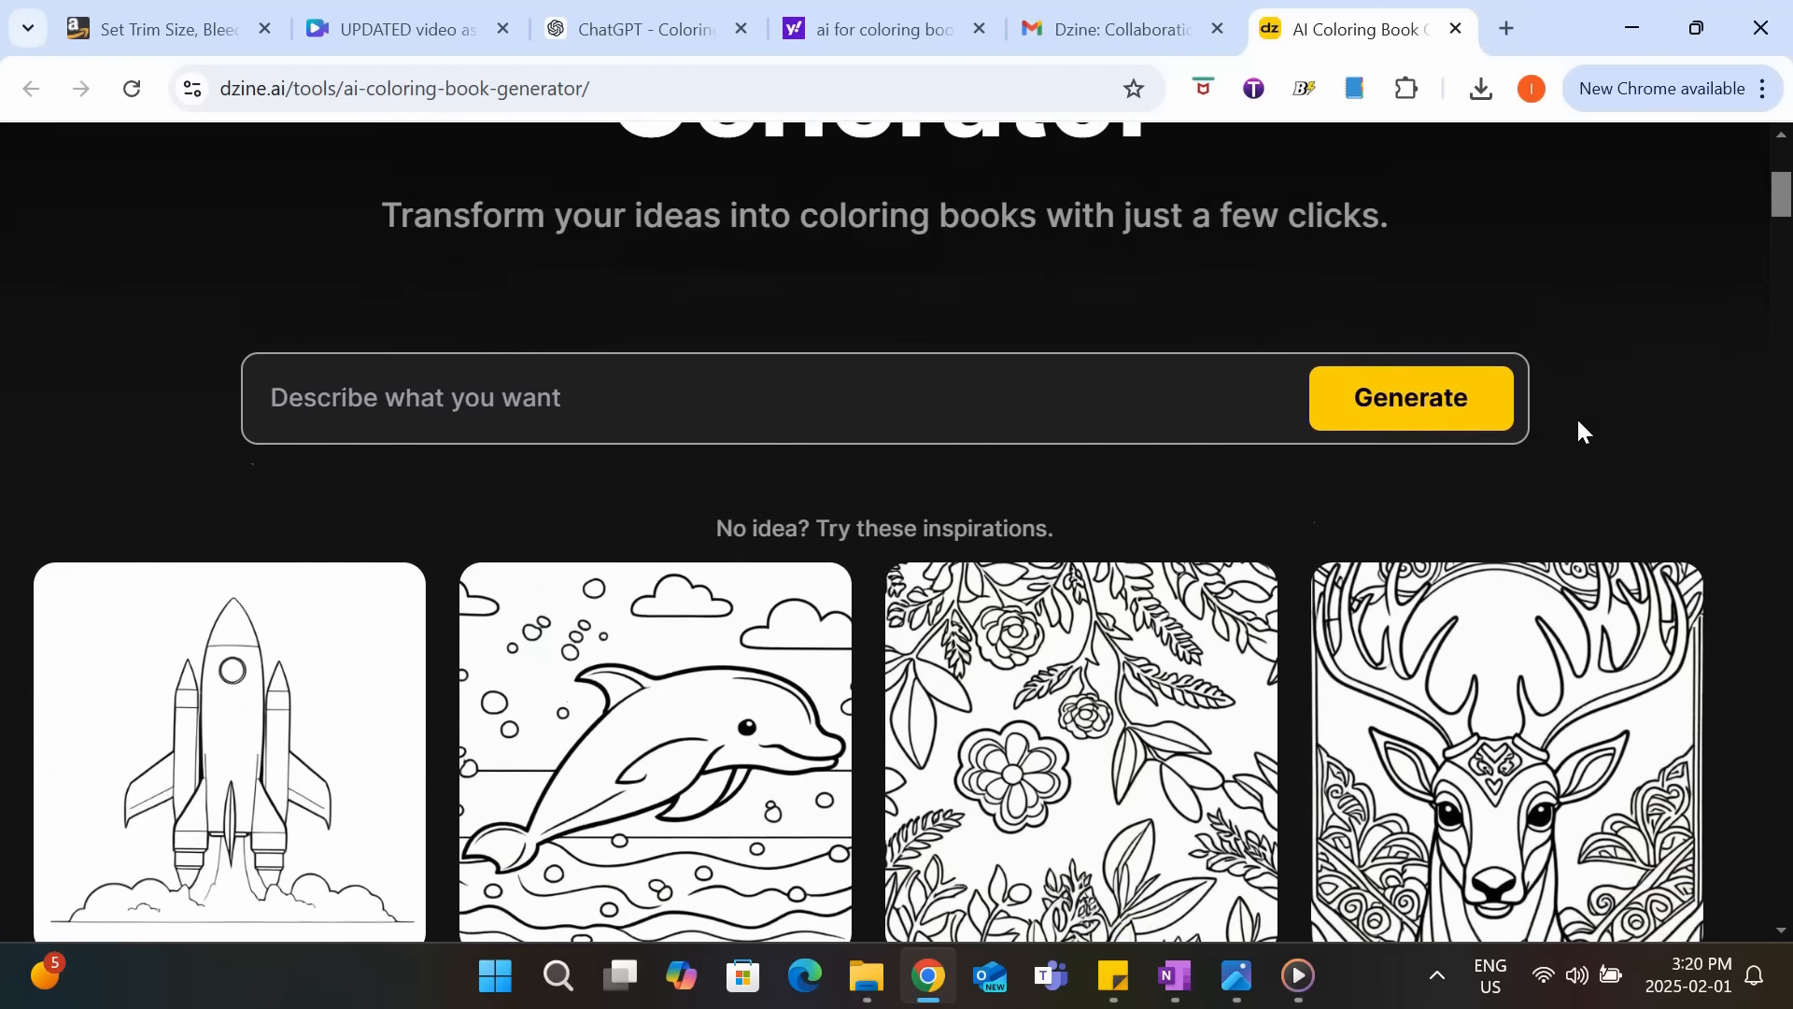
{"action": "scroll", "coordinate": [1578, 418], "scroll_direction": "down", "scroll_amount": 15}
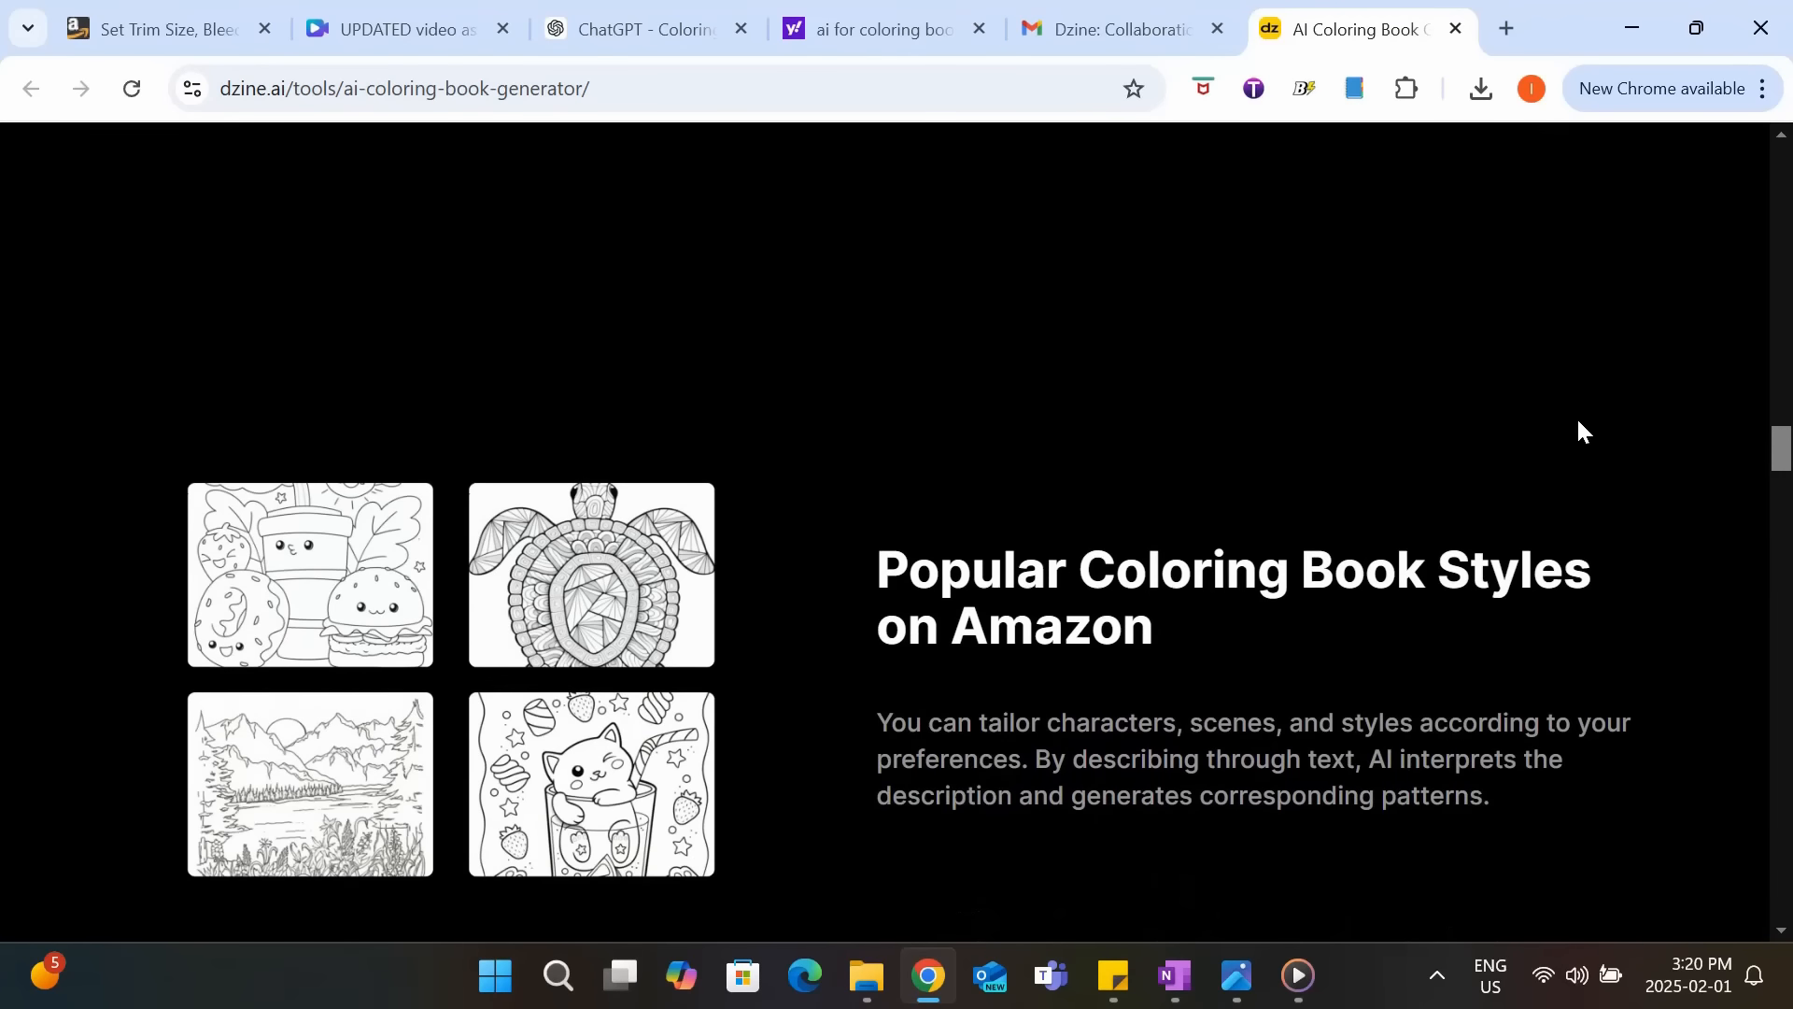
{"action": "scroll", "coordinate": [1578, 431], "scroll_direction": "down", "scroll_amount": 6}
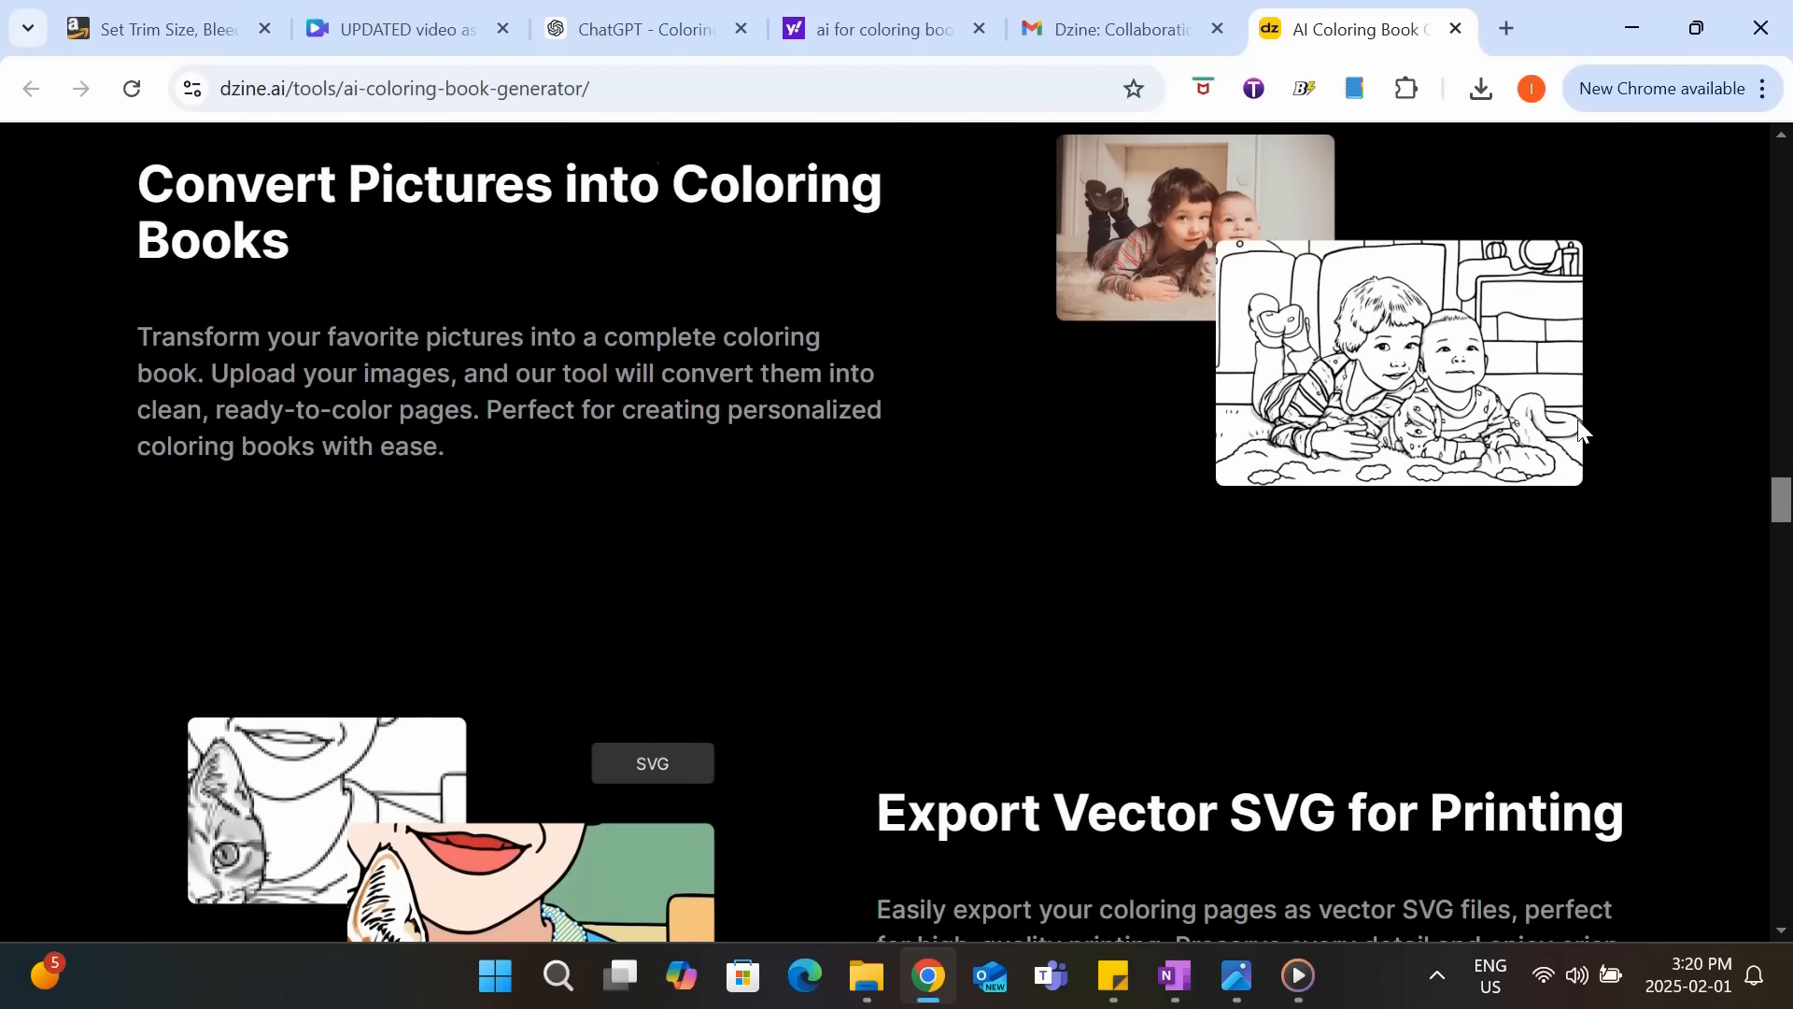
{"action": "scroll", "coordinate": [1578, 430], "scroll_direction": "down", "scroll_amount": 3}
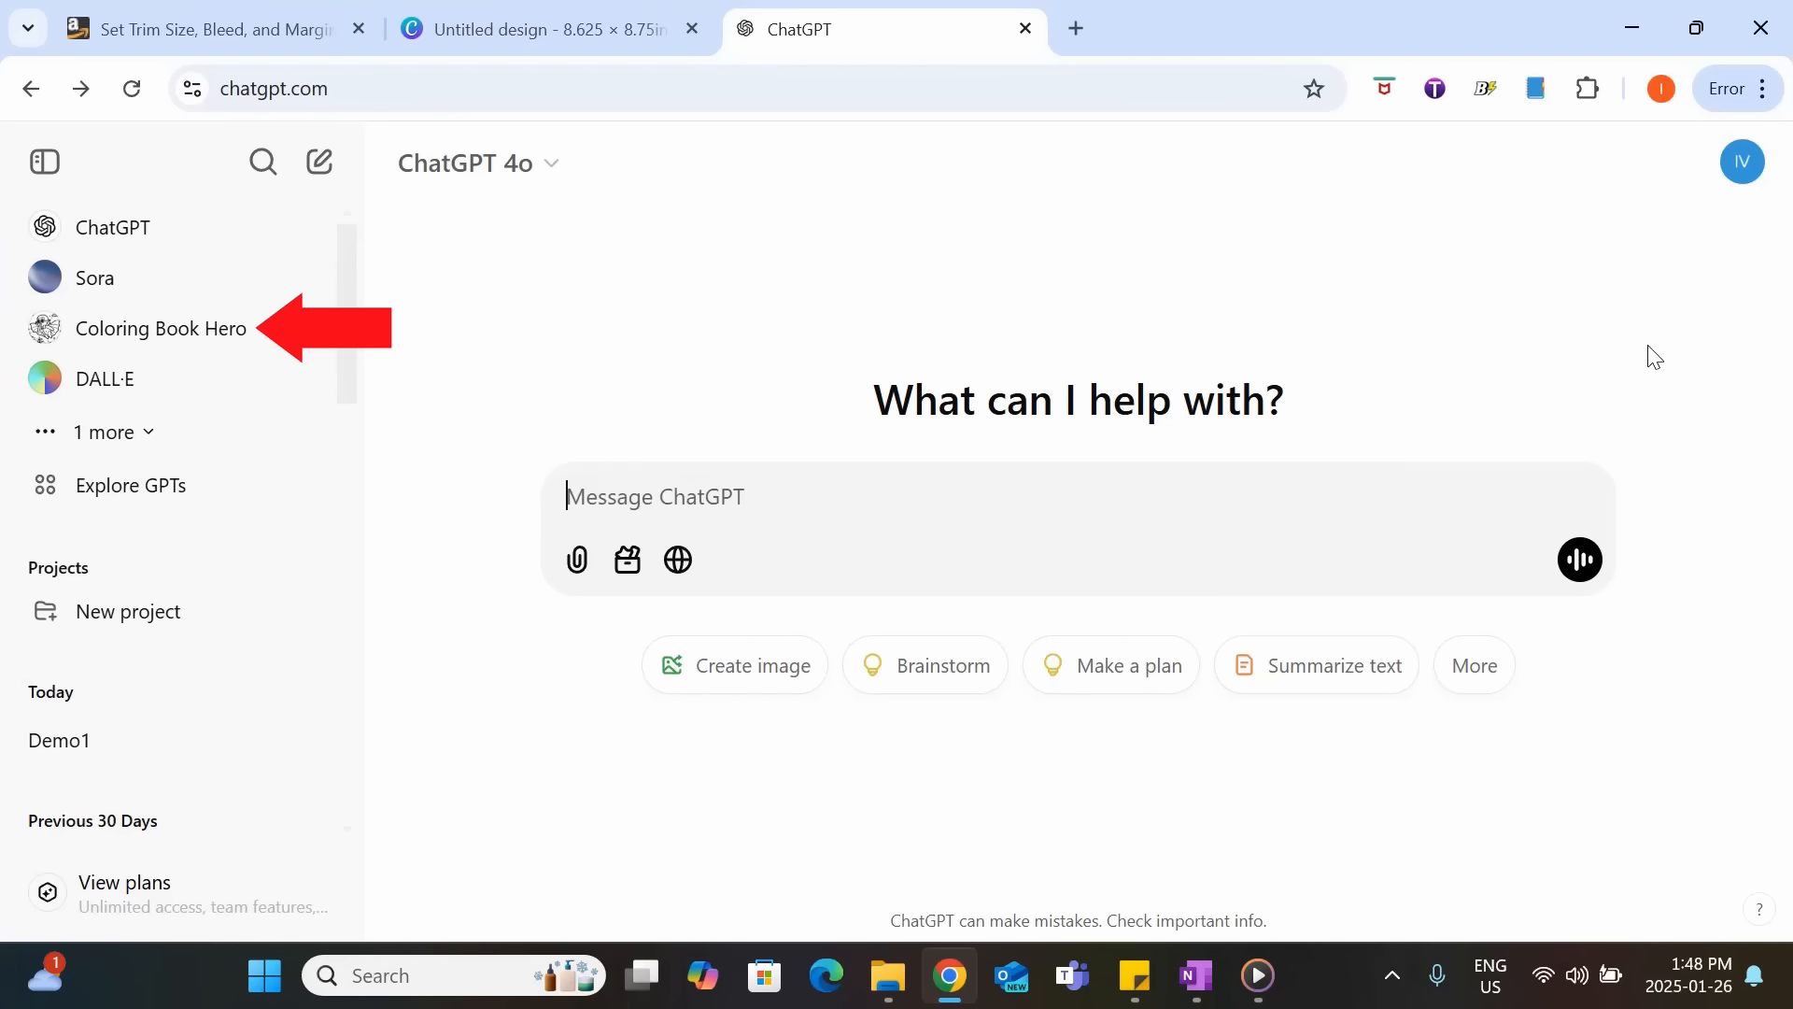
Switch to ChatGPT, open Coloring Book Hero and submit "two cute animals sitting down having a picnic at a park with a valentines theme".
{"action": "left_click", "coordinate": [224, 342]}
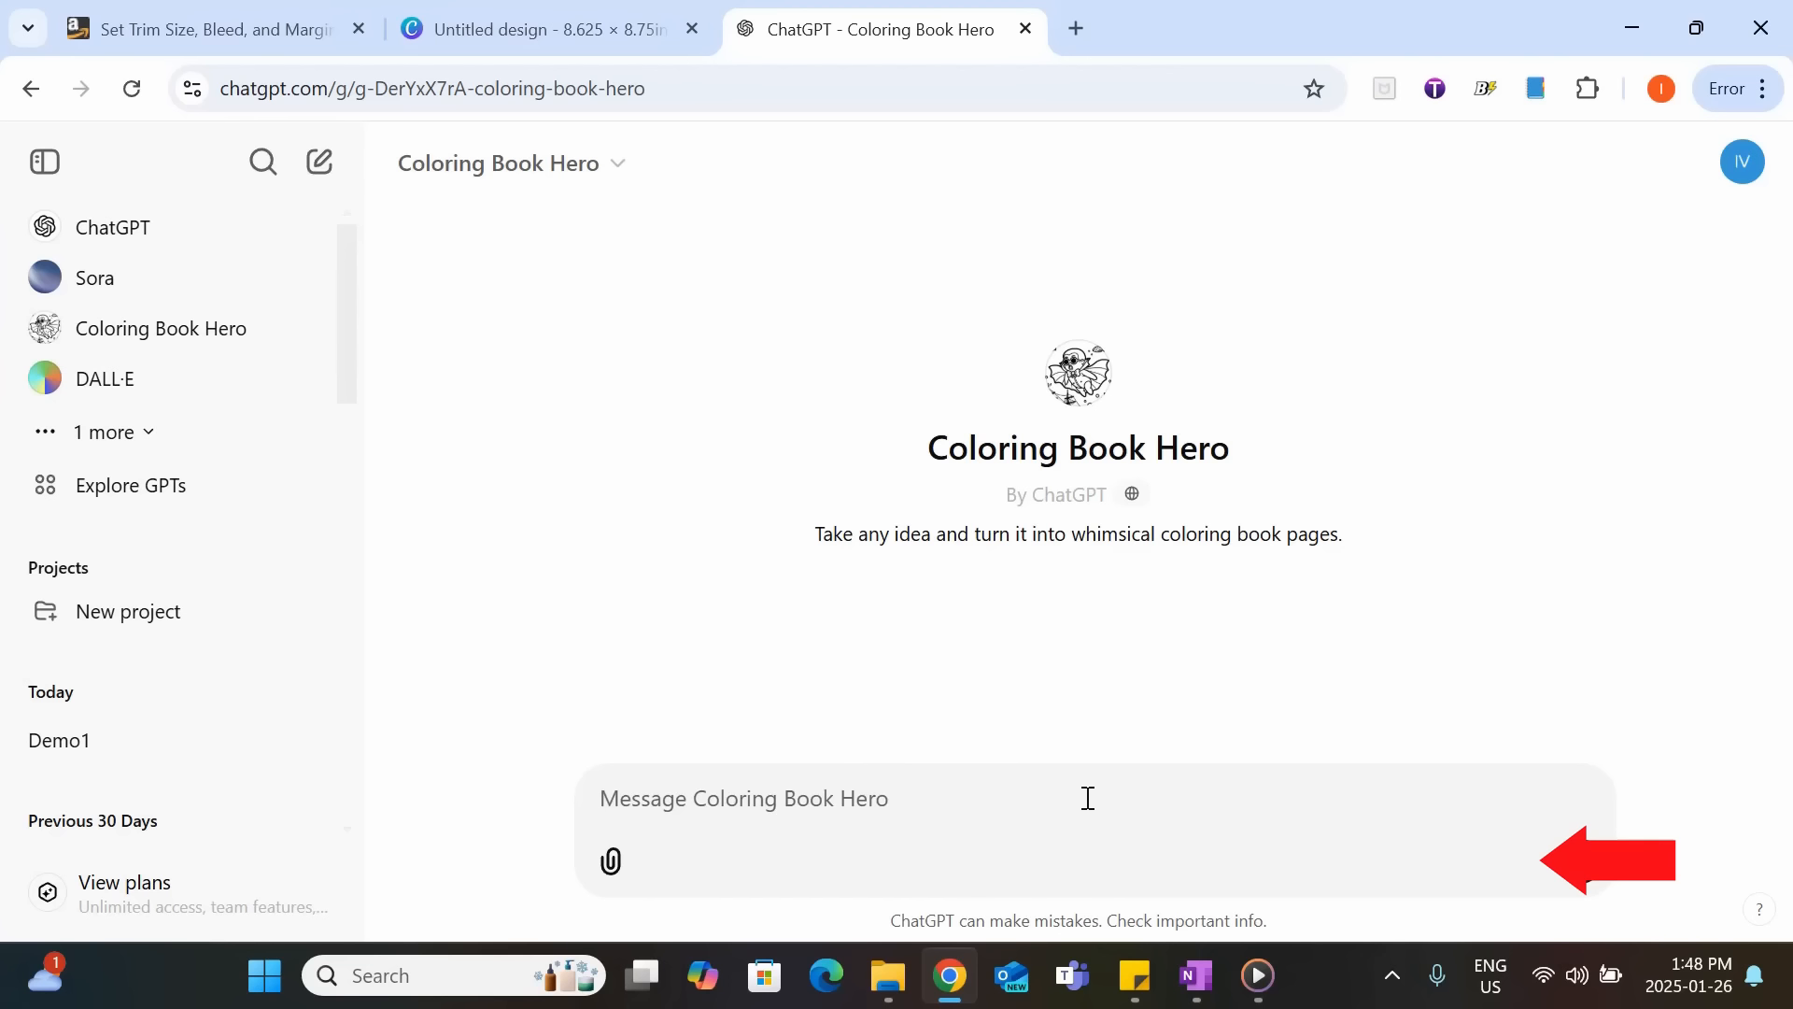
{"action": "type", "text": "two cute "}
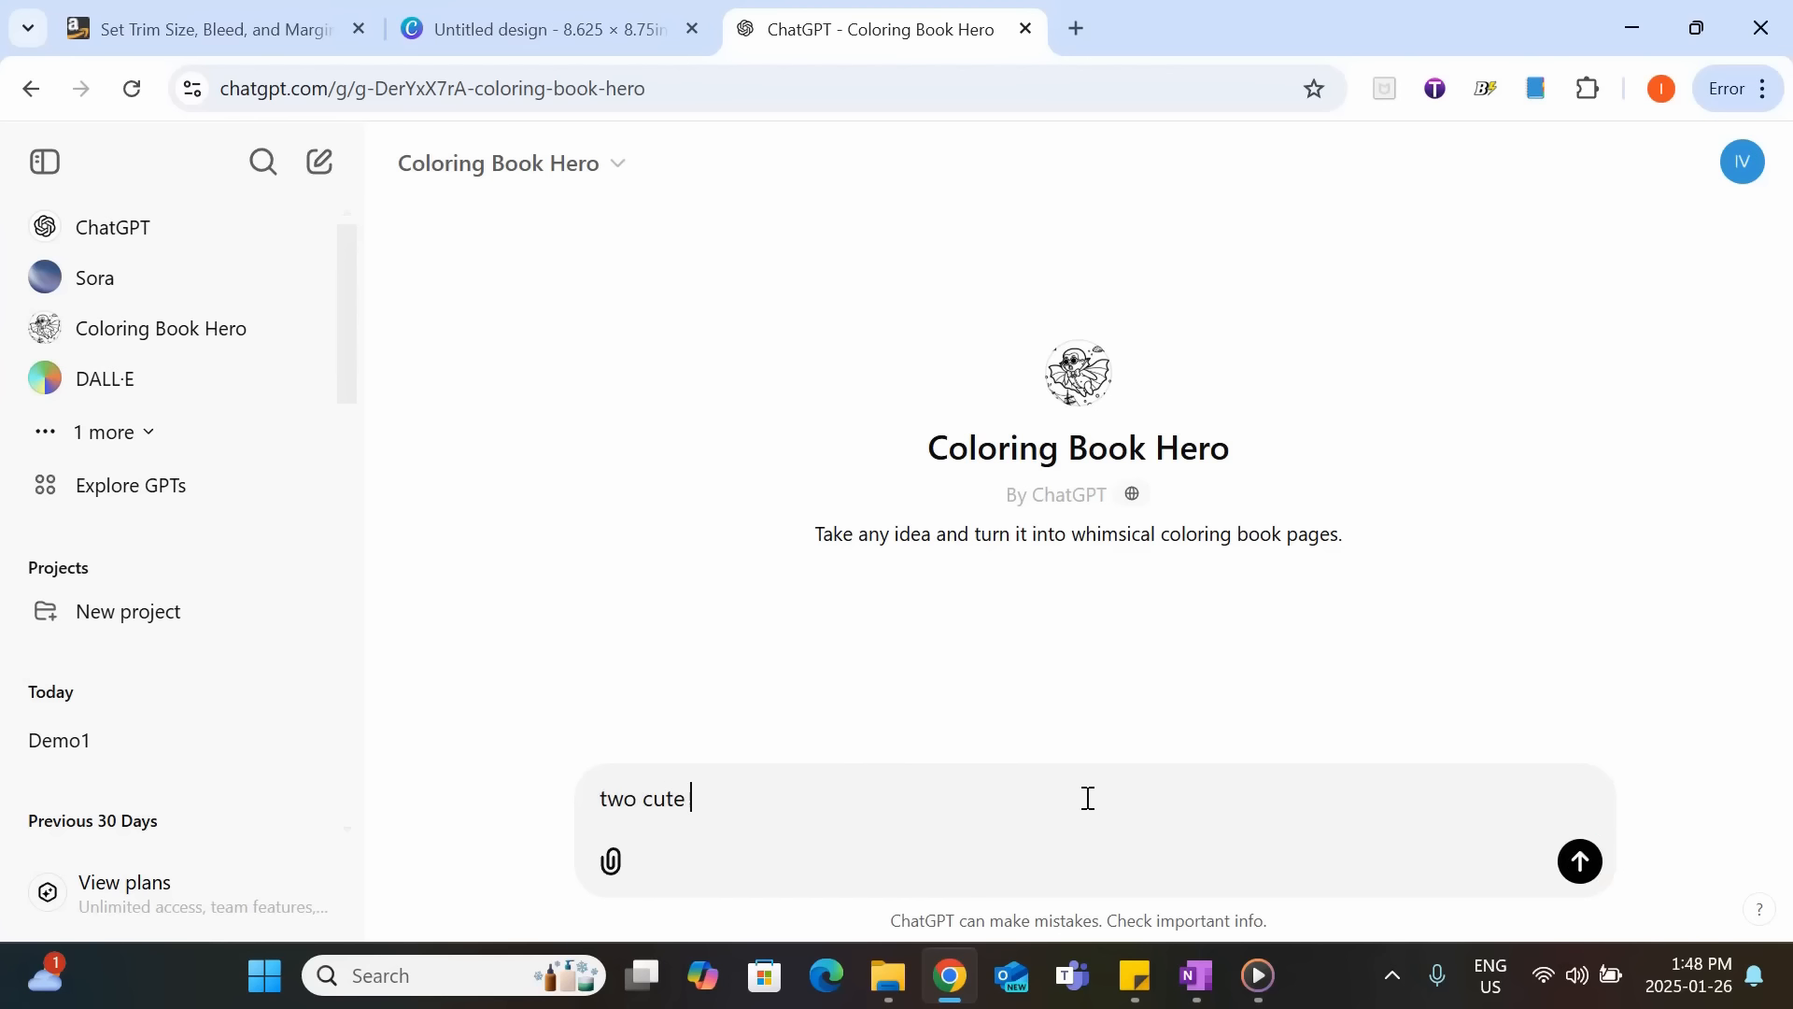
{"action": "type", "text": "animals sitting do"}
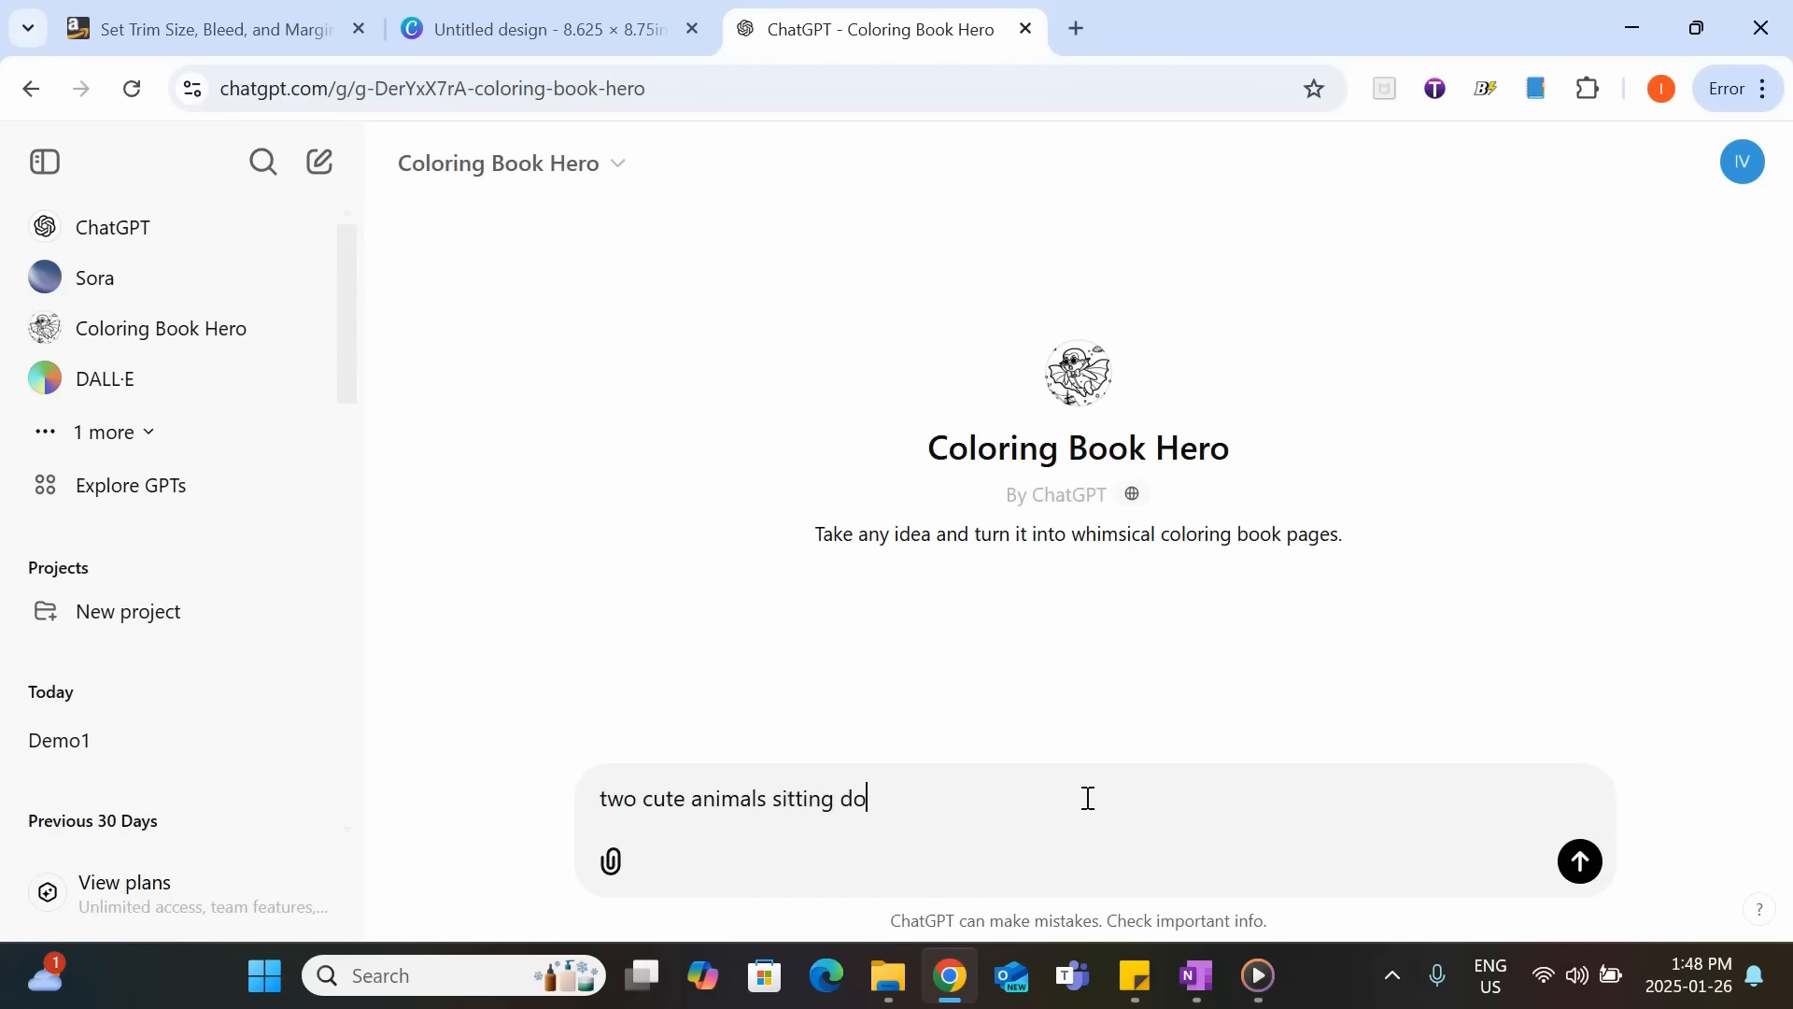
{"action": "type", "text": "wn having a picnic"}
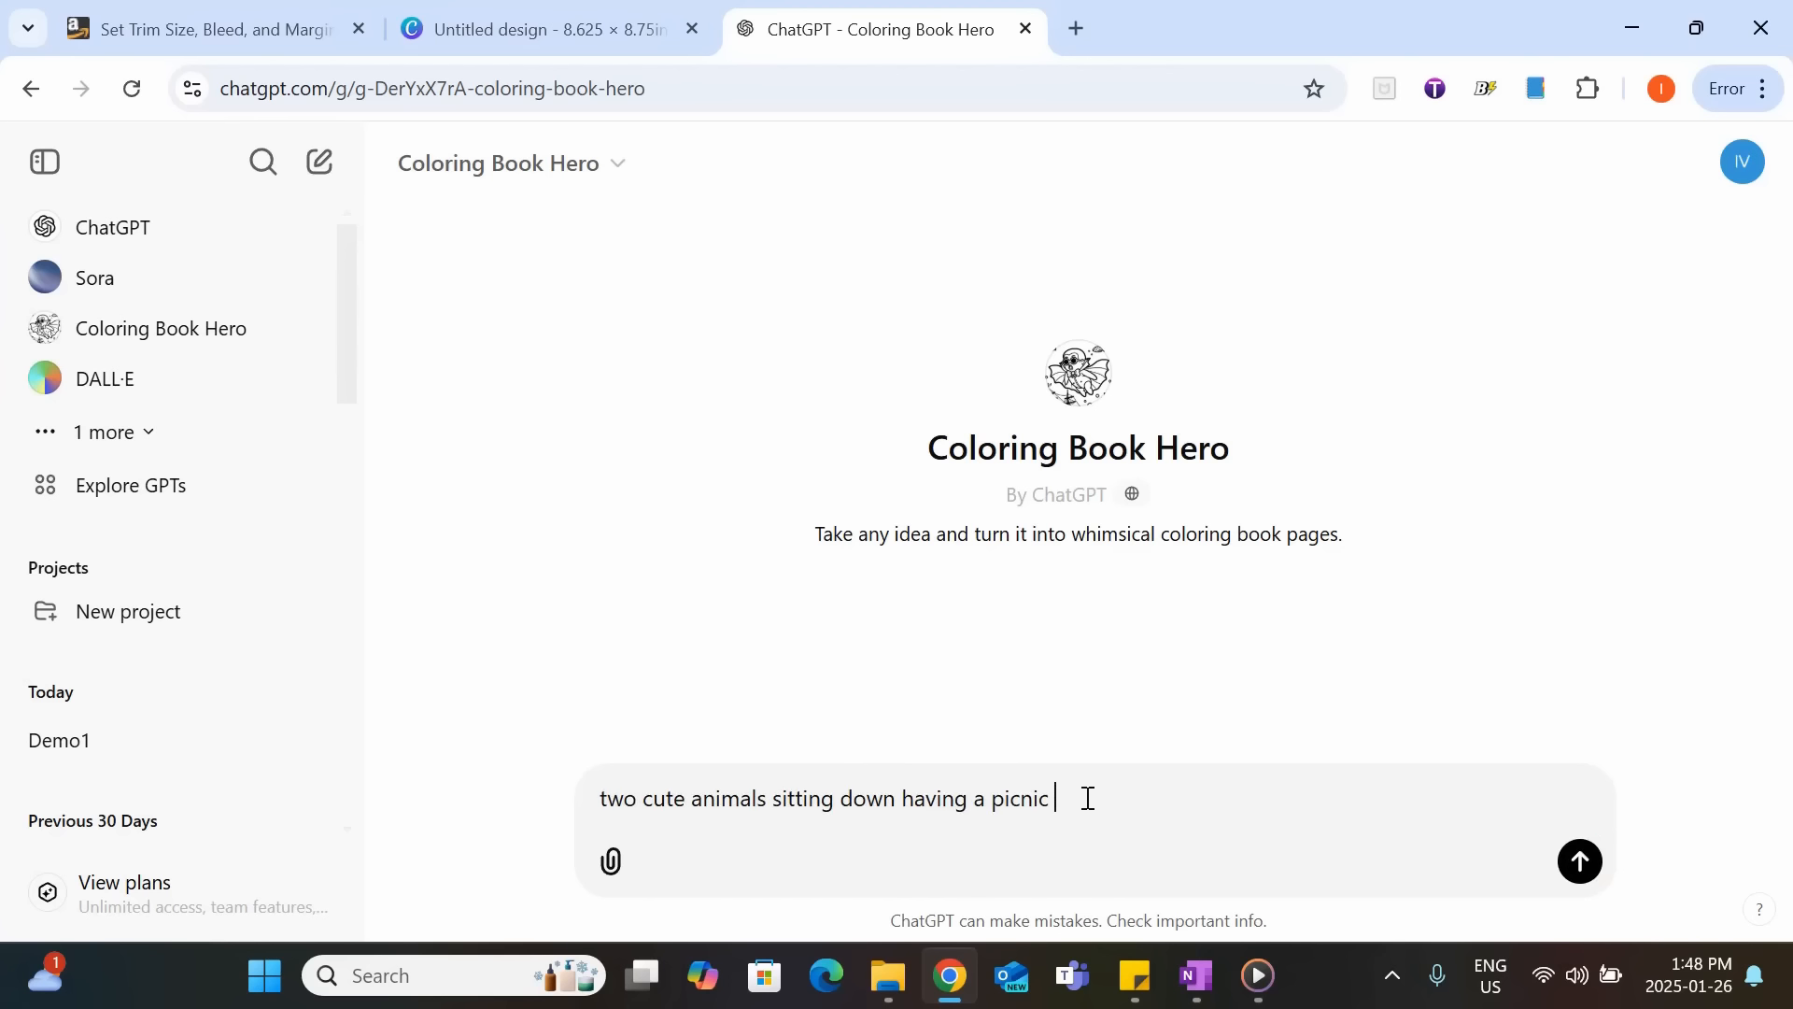
{"action": "type", "text": " at a park with a valentines theme"}
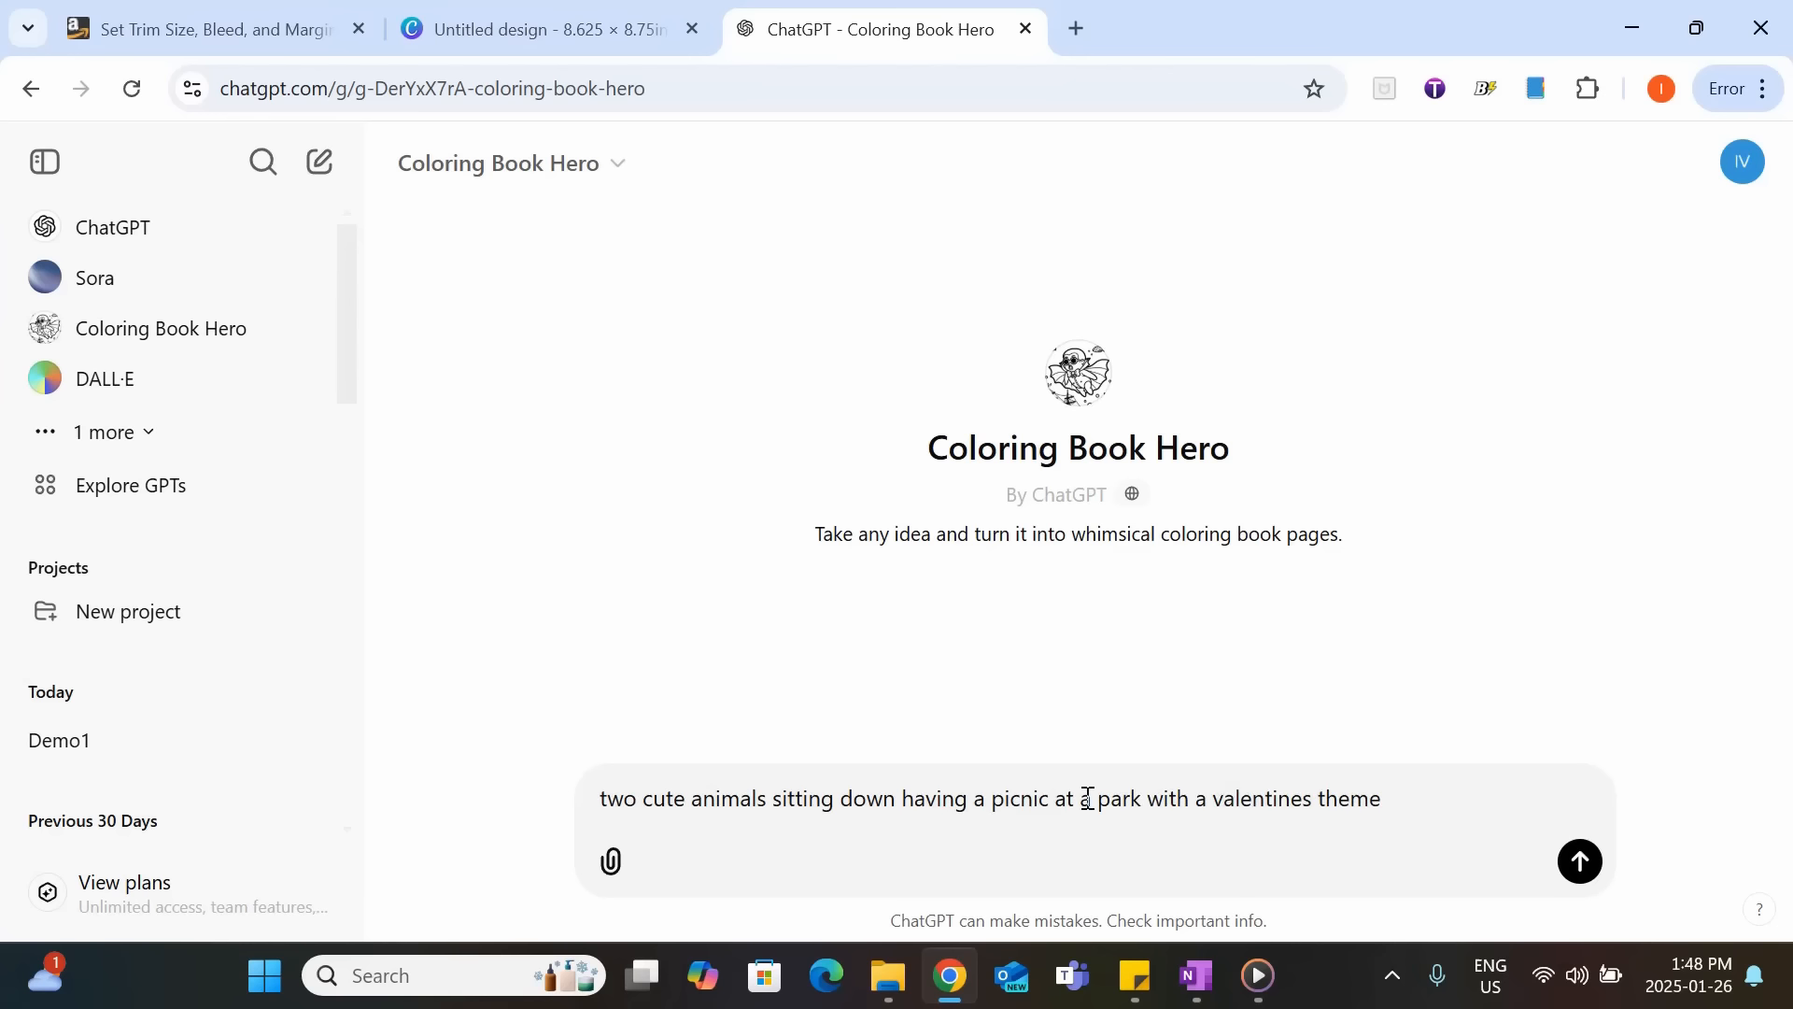
{"action": "key", "text": "Return"}
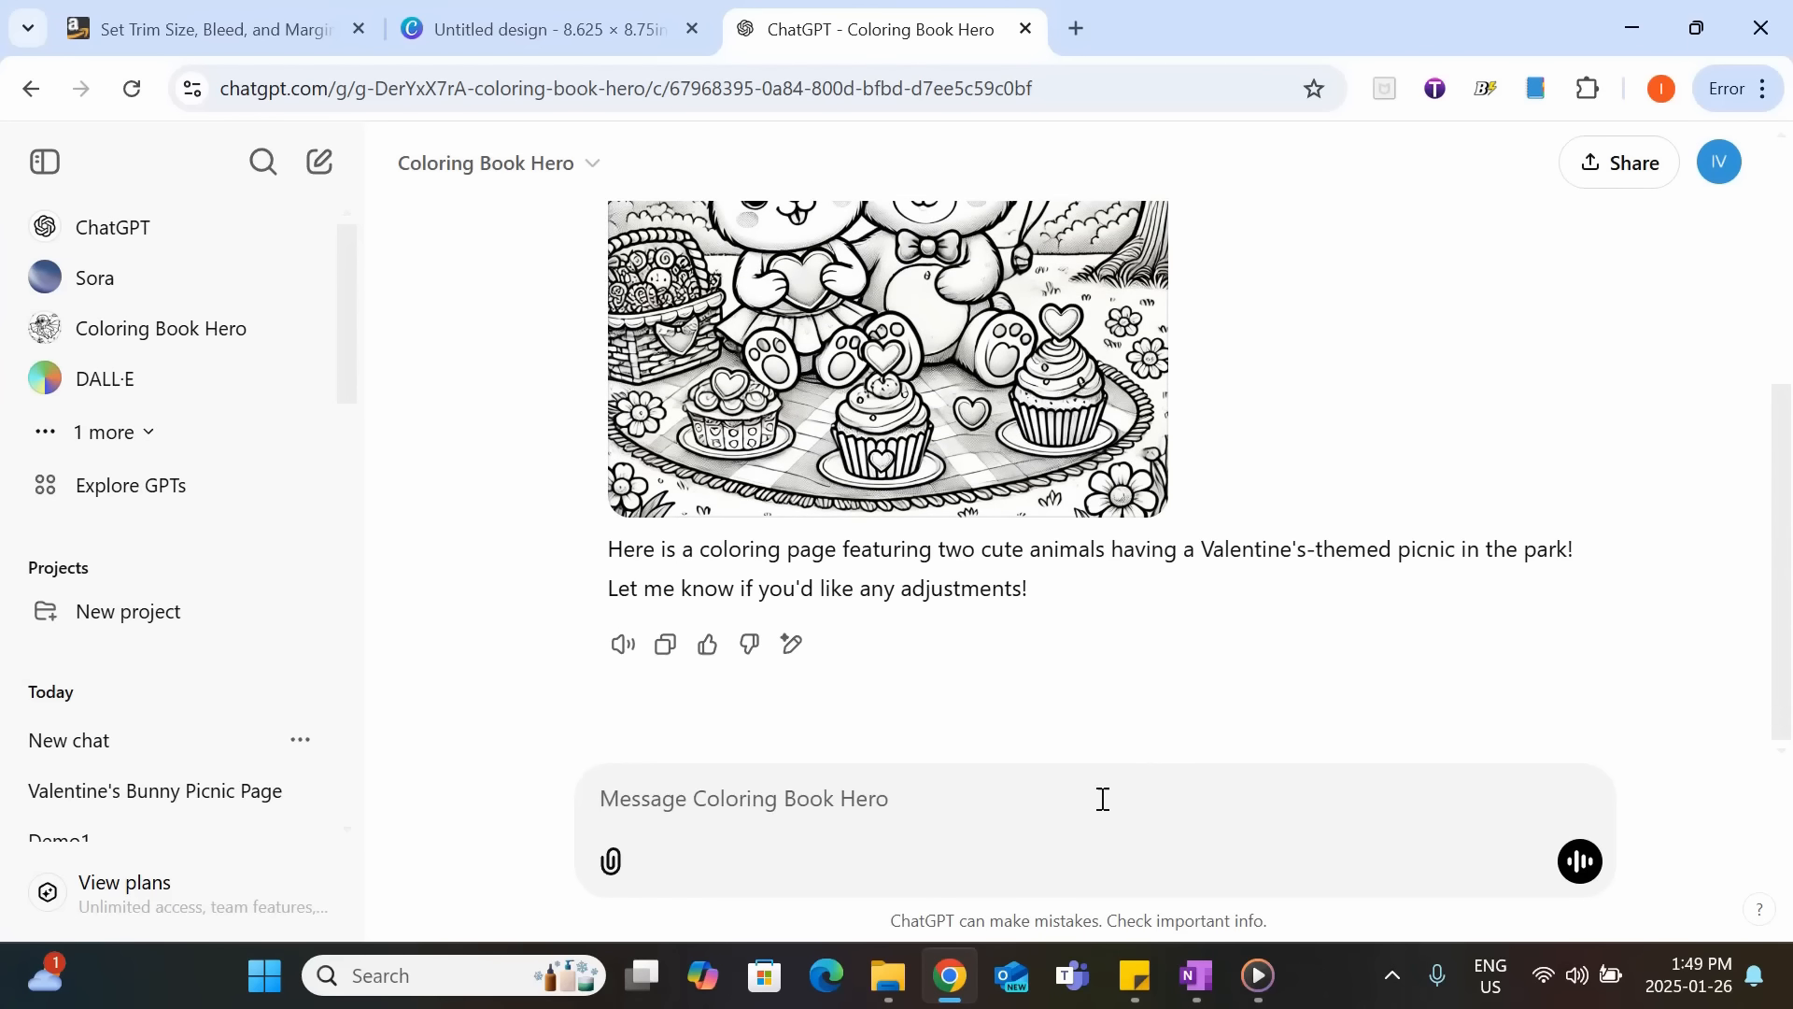
{"action": "scroll", "coordinate": [1161, 725], "scroll_direction": "up", "scroll_amount": 3}
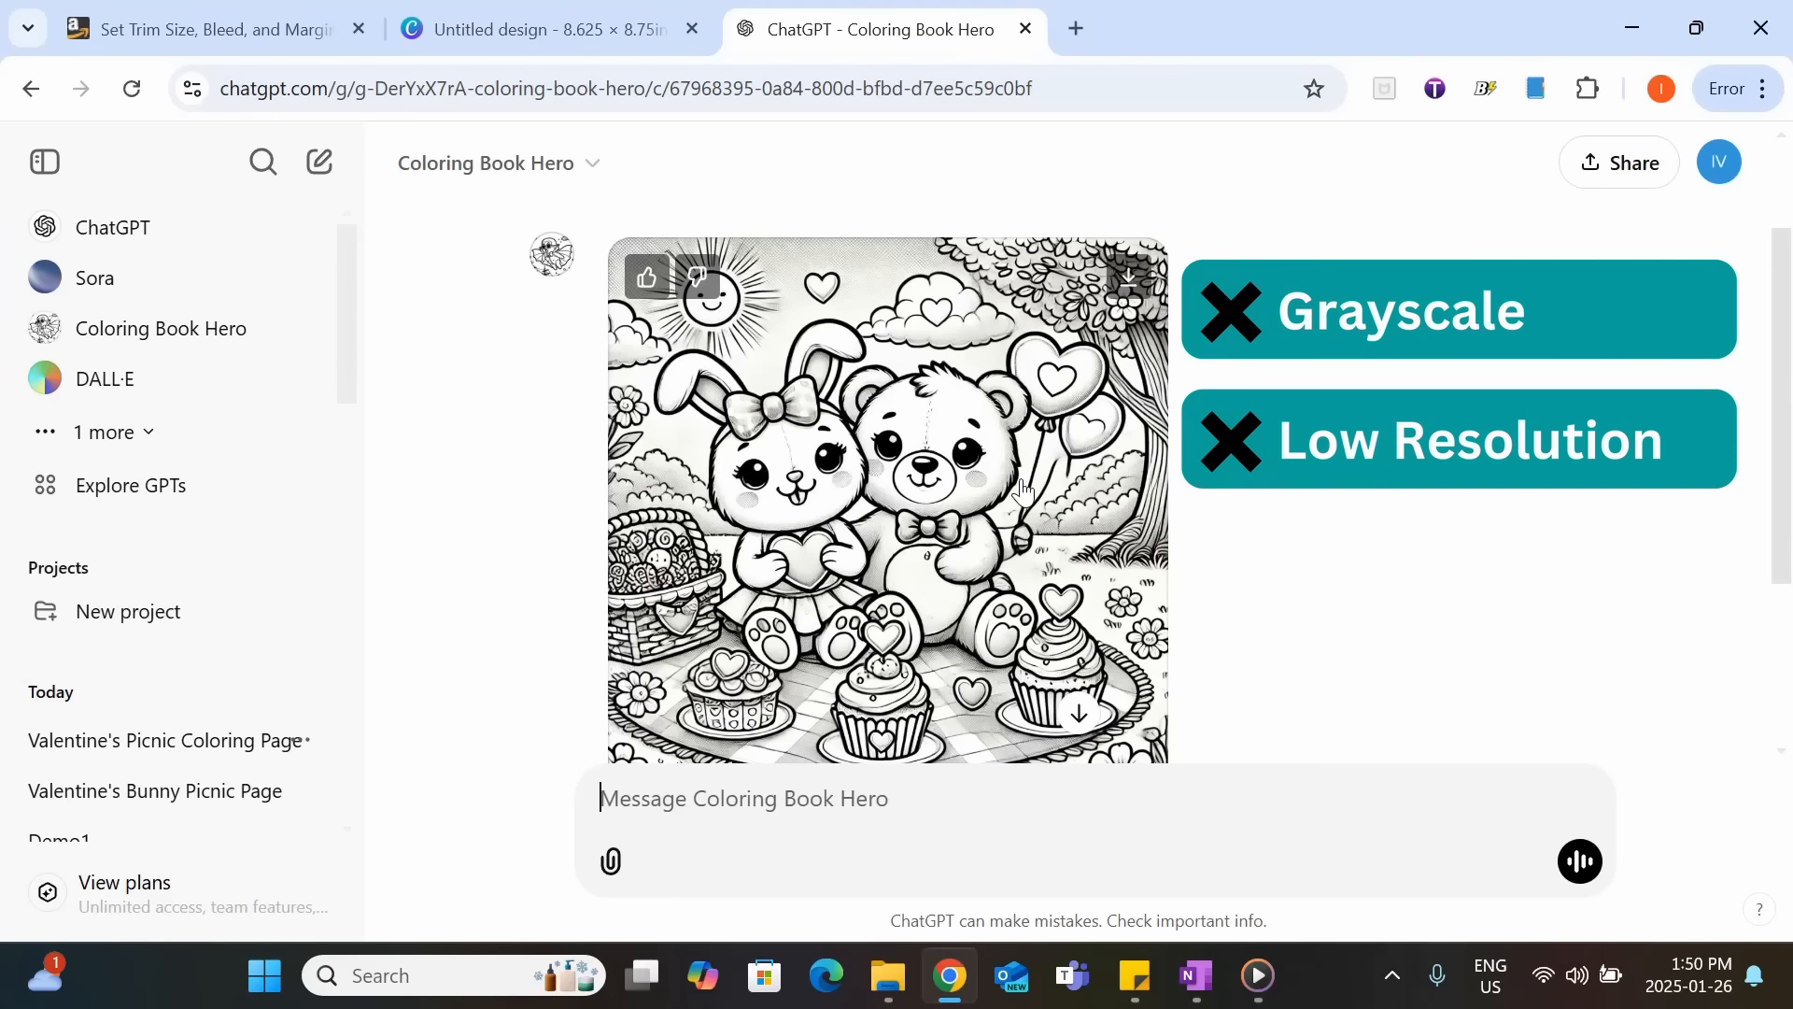
Copy the generated picnic picture, paste it onto the Canva page and enlarge it to about 6.8 in wide within the margin guides.
{"action": "left_click", "coordinate": [789, 547]}
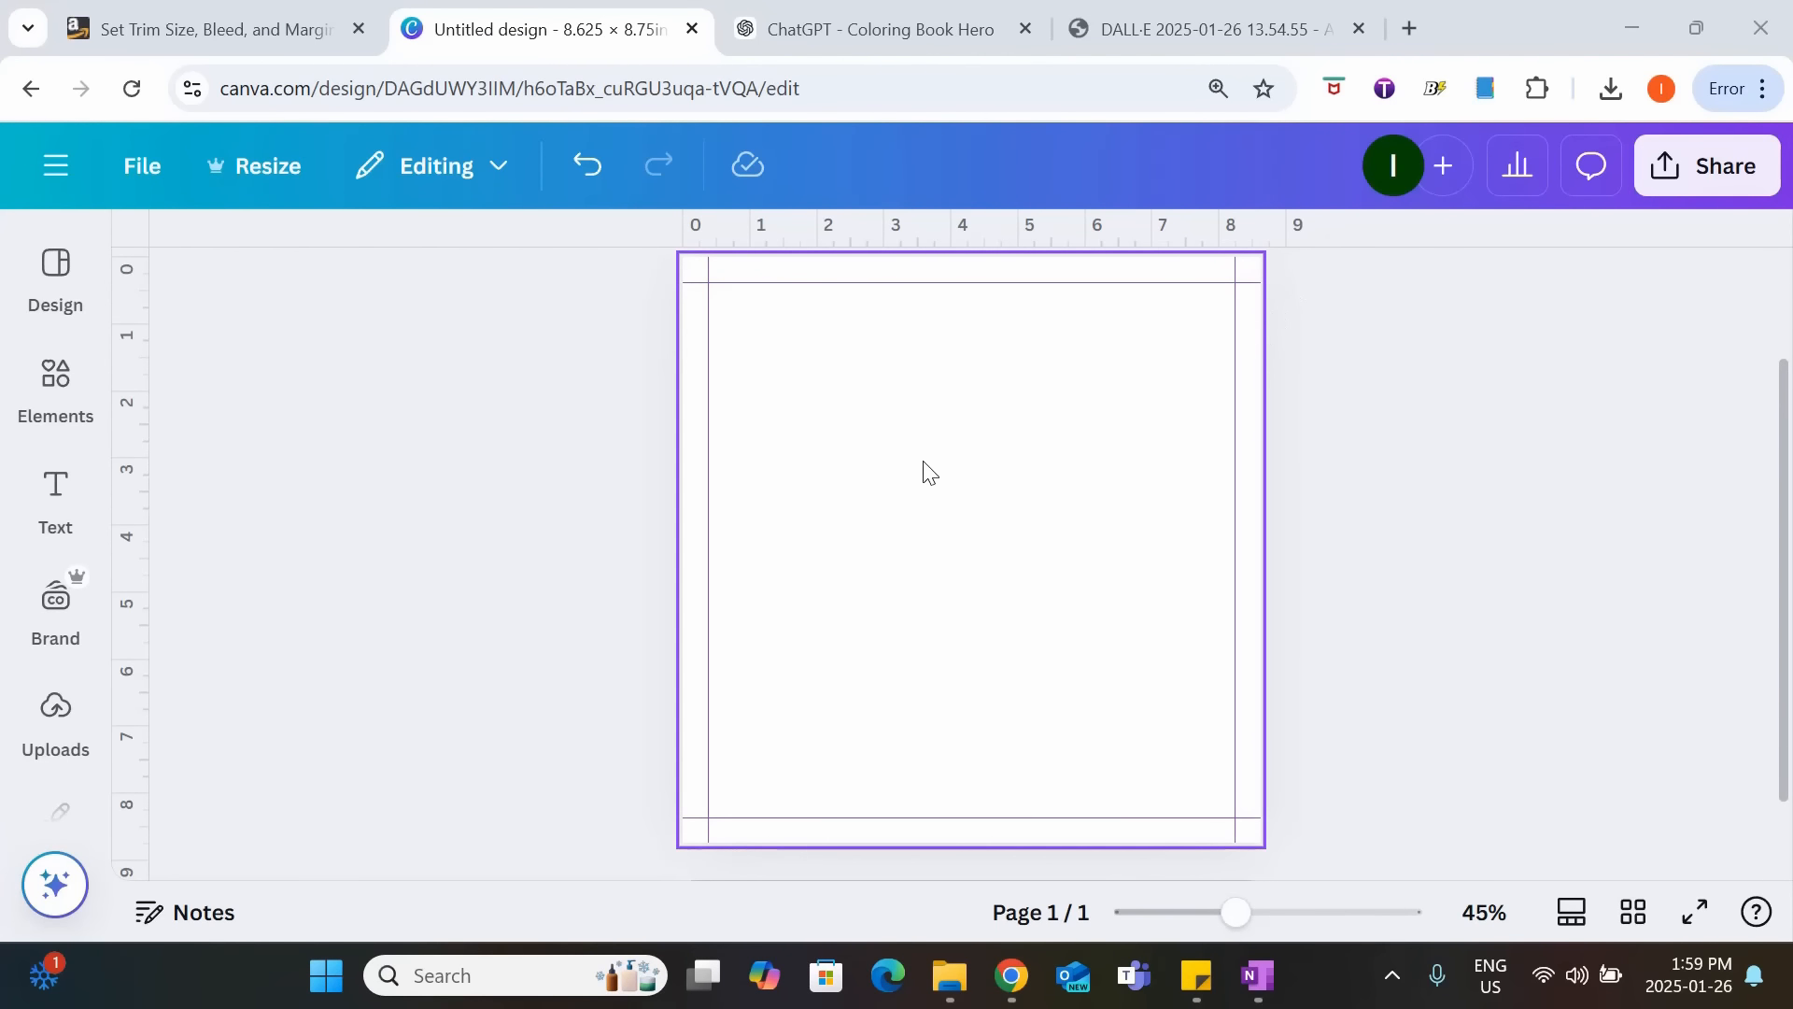
{"action": "left_click", "coordinate": [927, 472]}
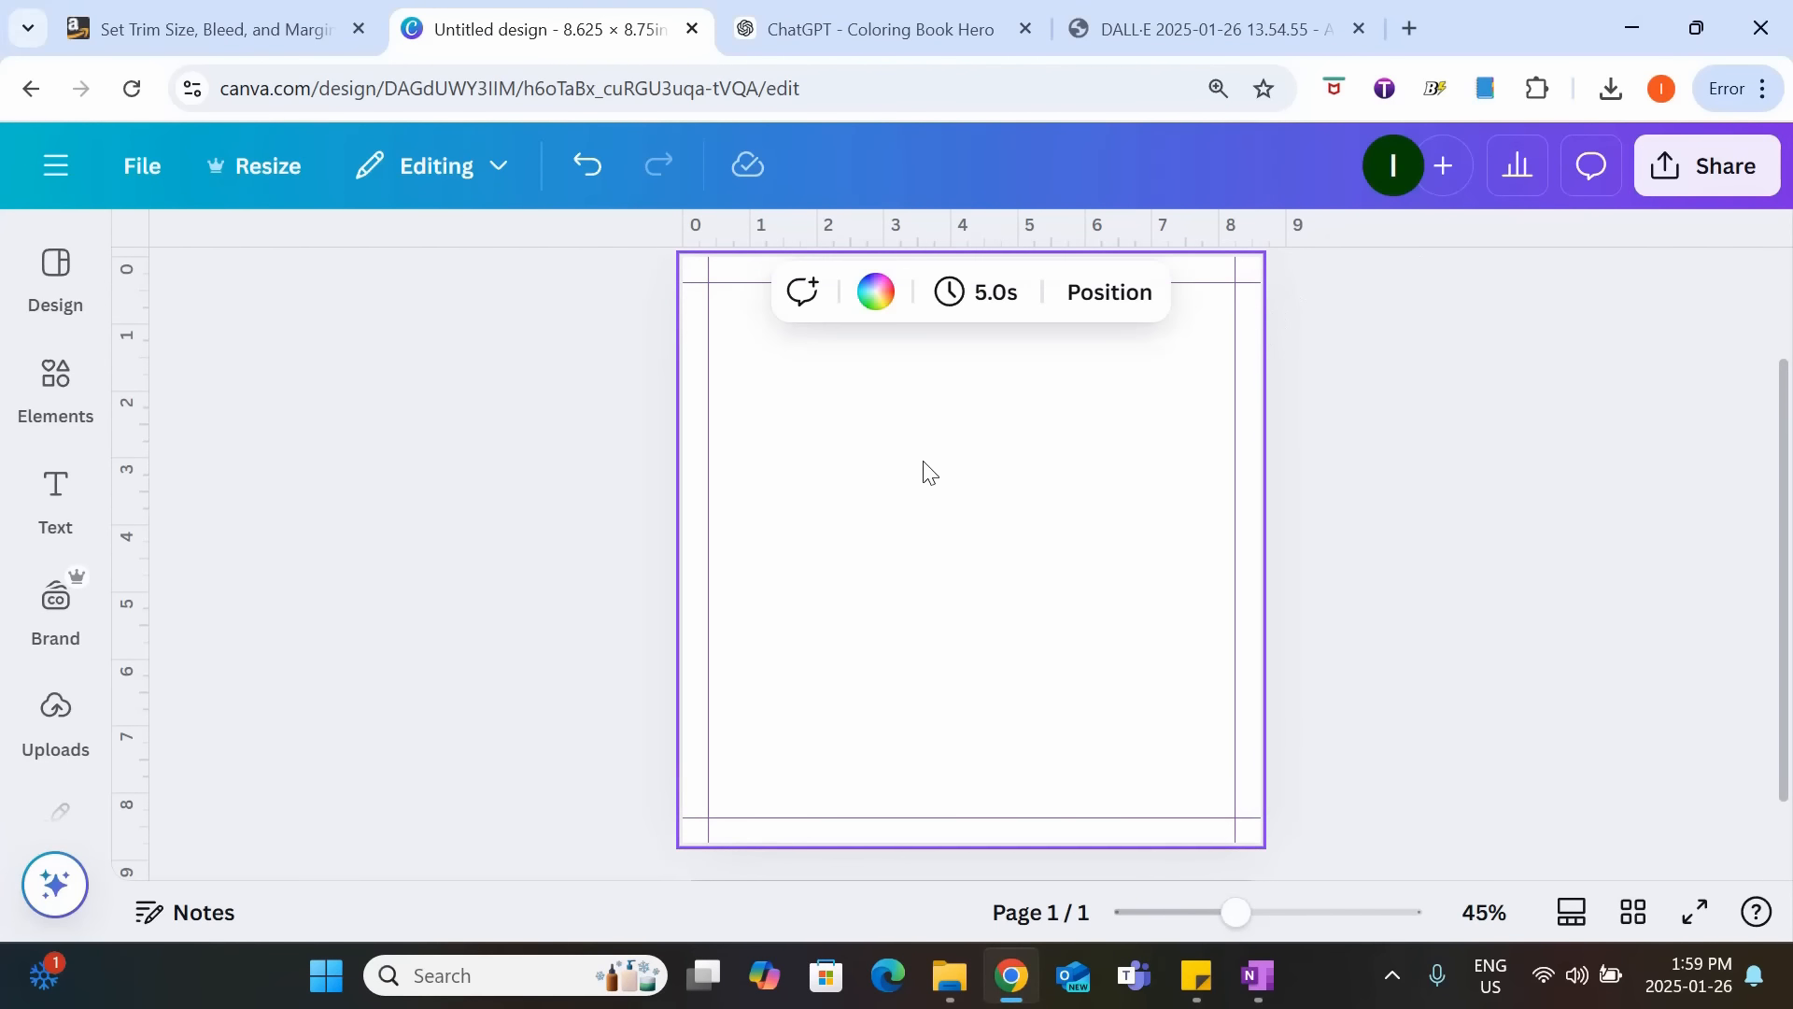
{"action": "key", "text": "ctrl+v"}
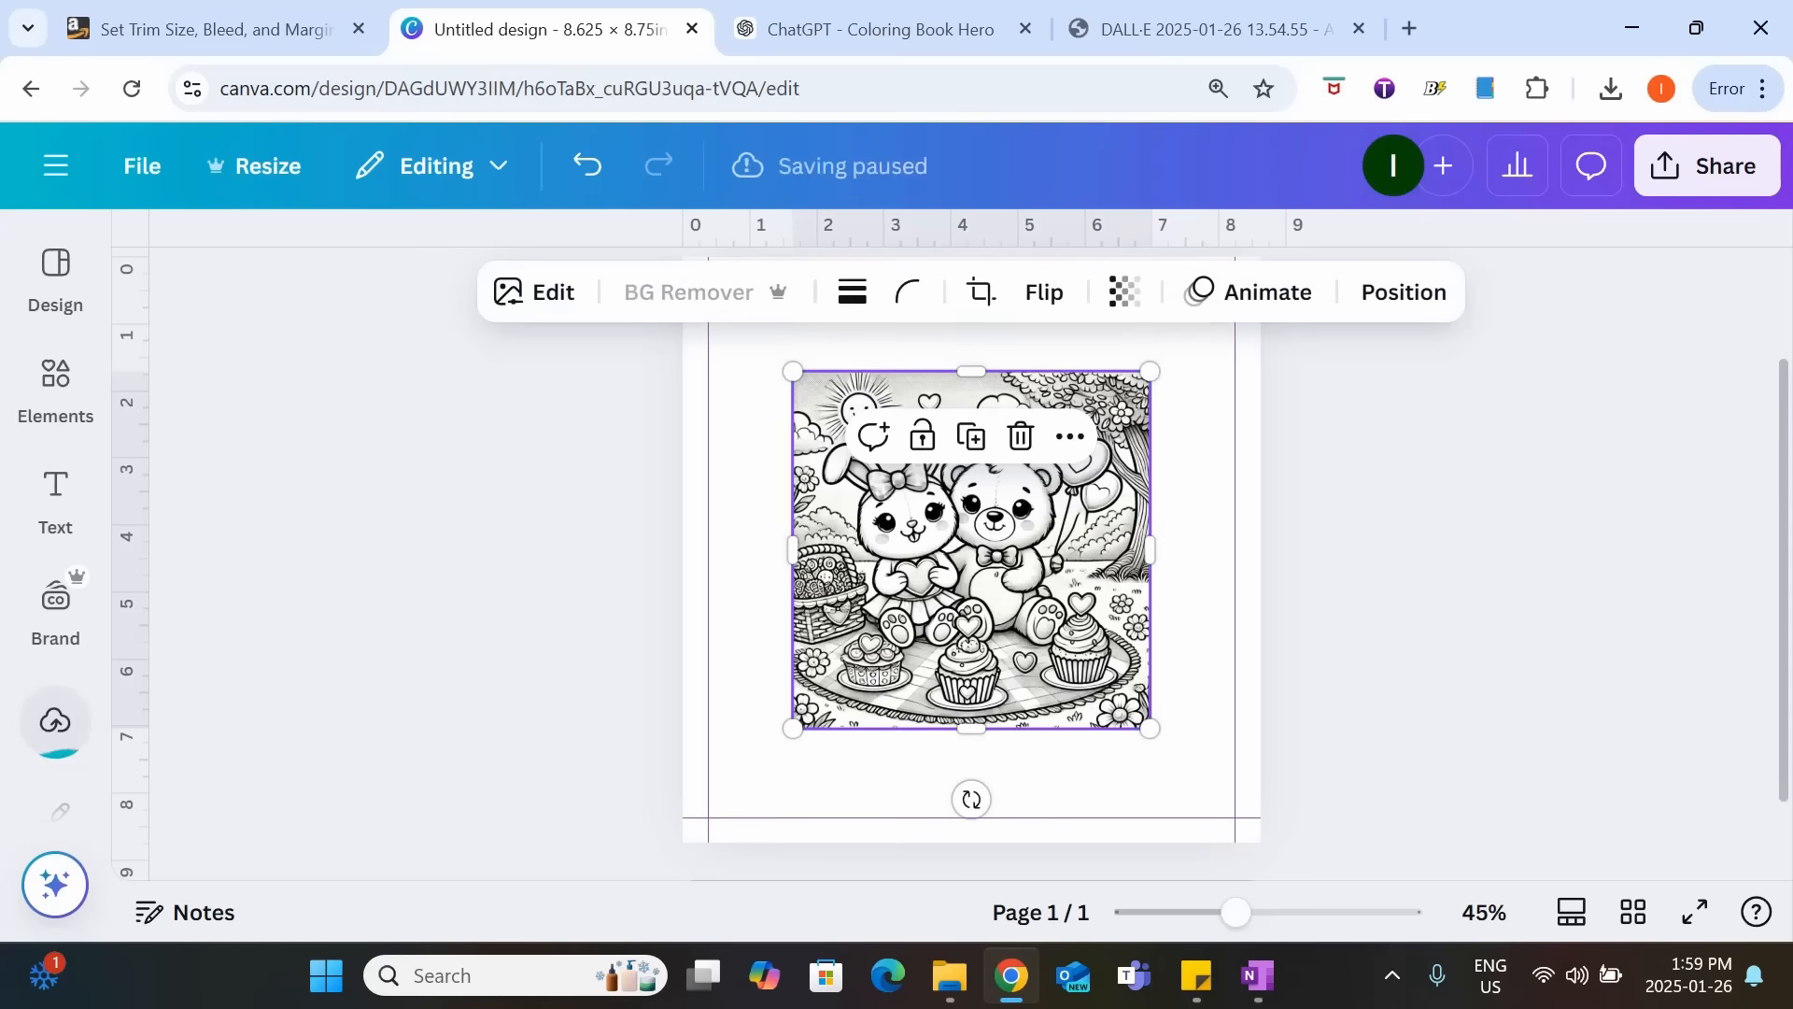
{"action": "left_click", "coordinate": [1533, 574]}
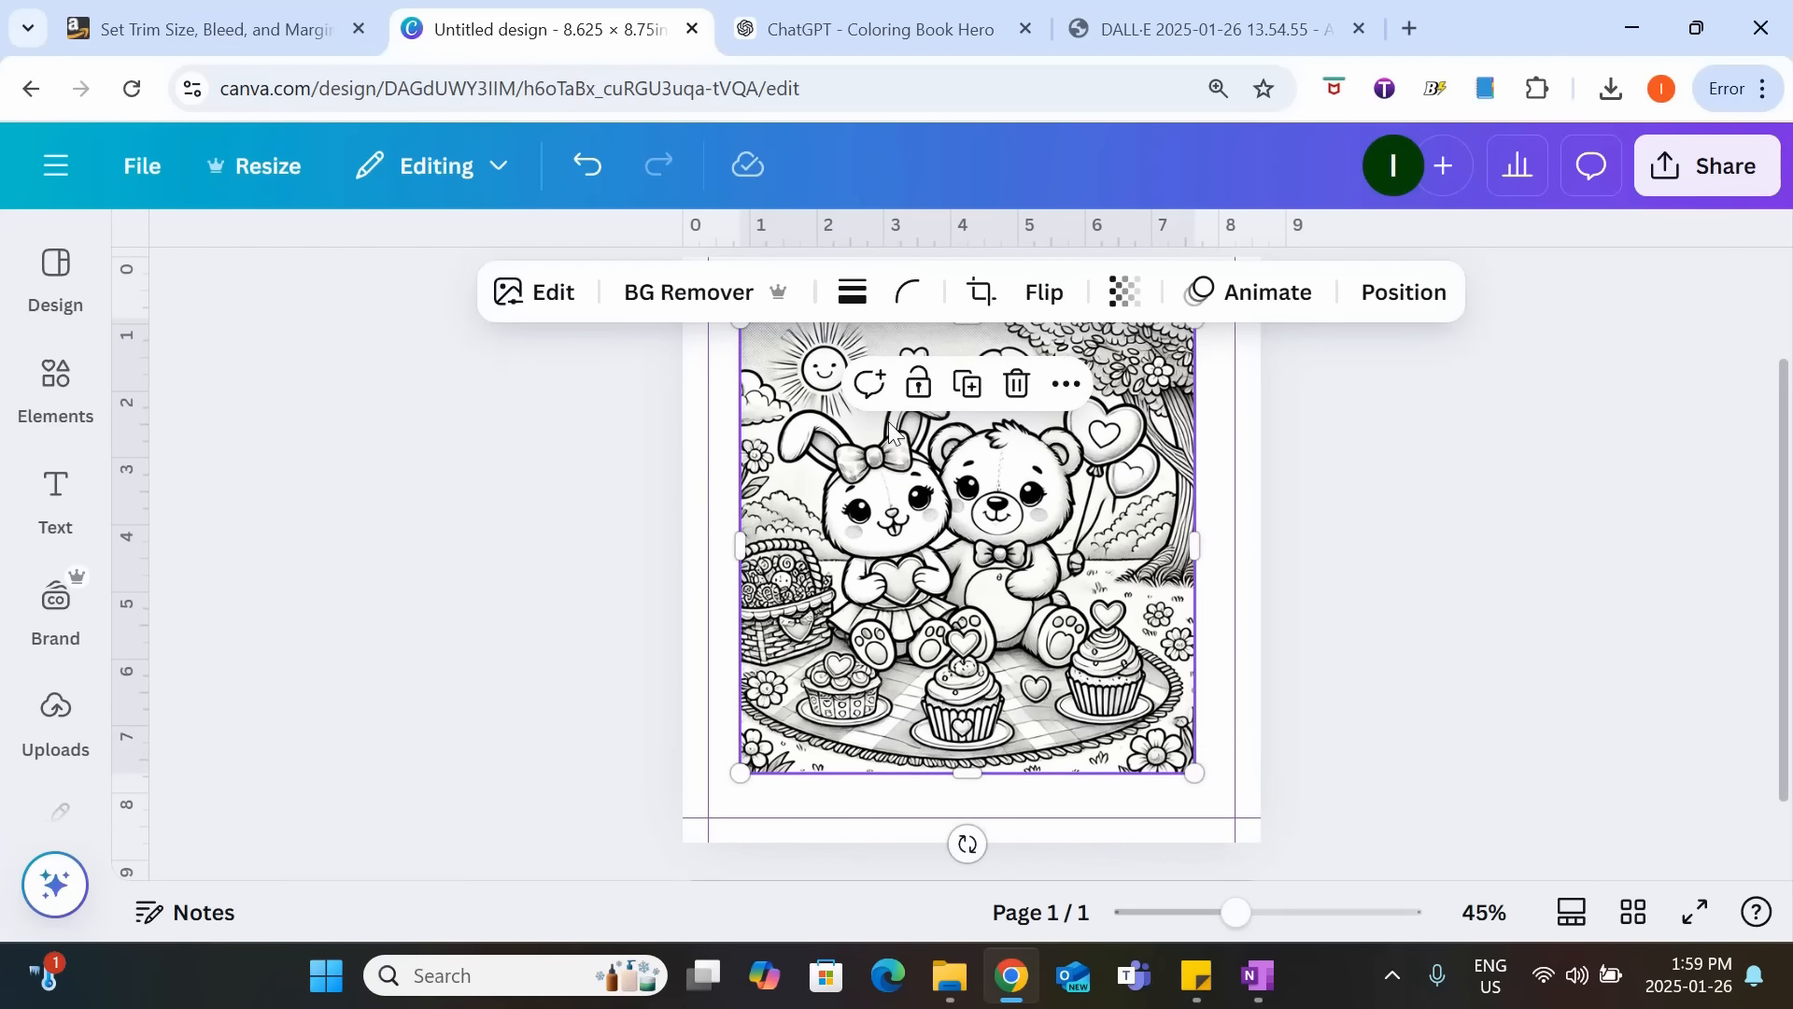
{"action": "left_click", "coordinate": [1331, 696]}
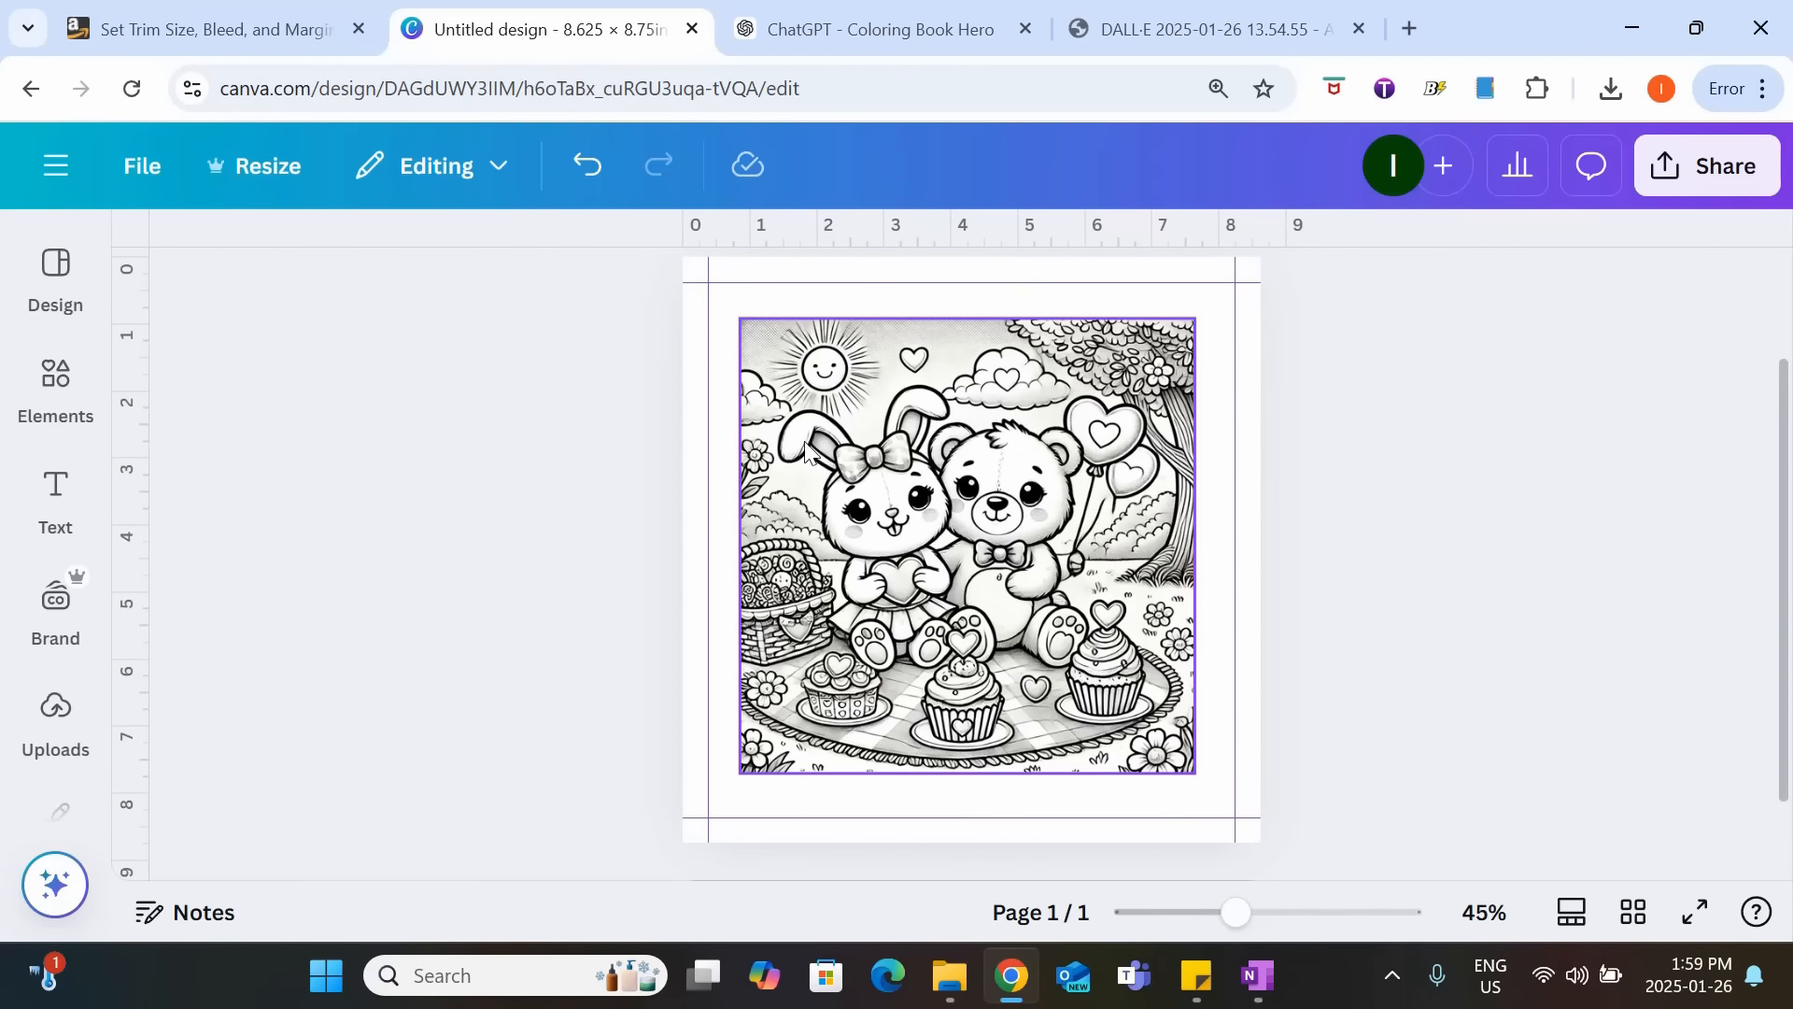
Apply the Classic filter from the Mono group to the picnic picture.
{"action": "left_click", "coordinate": [969, 572]}
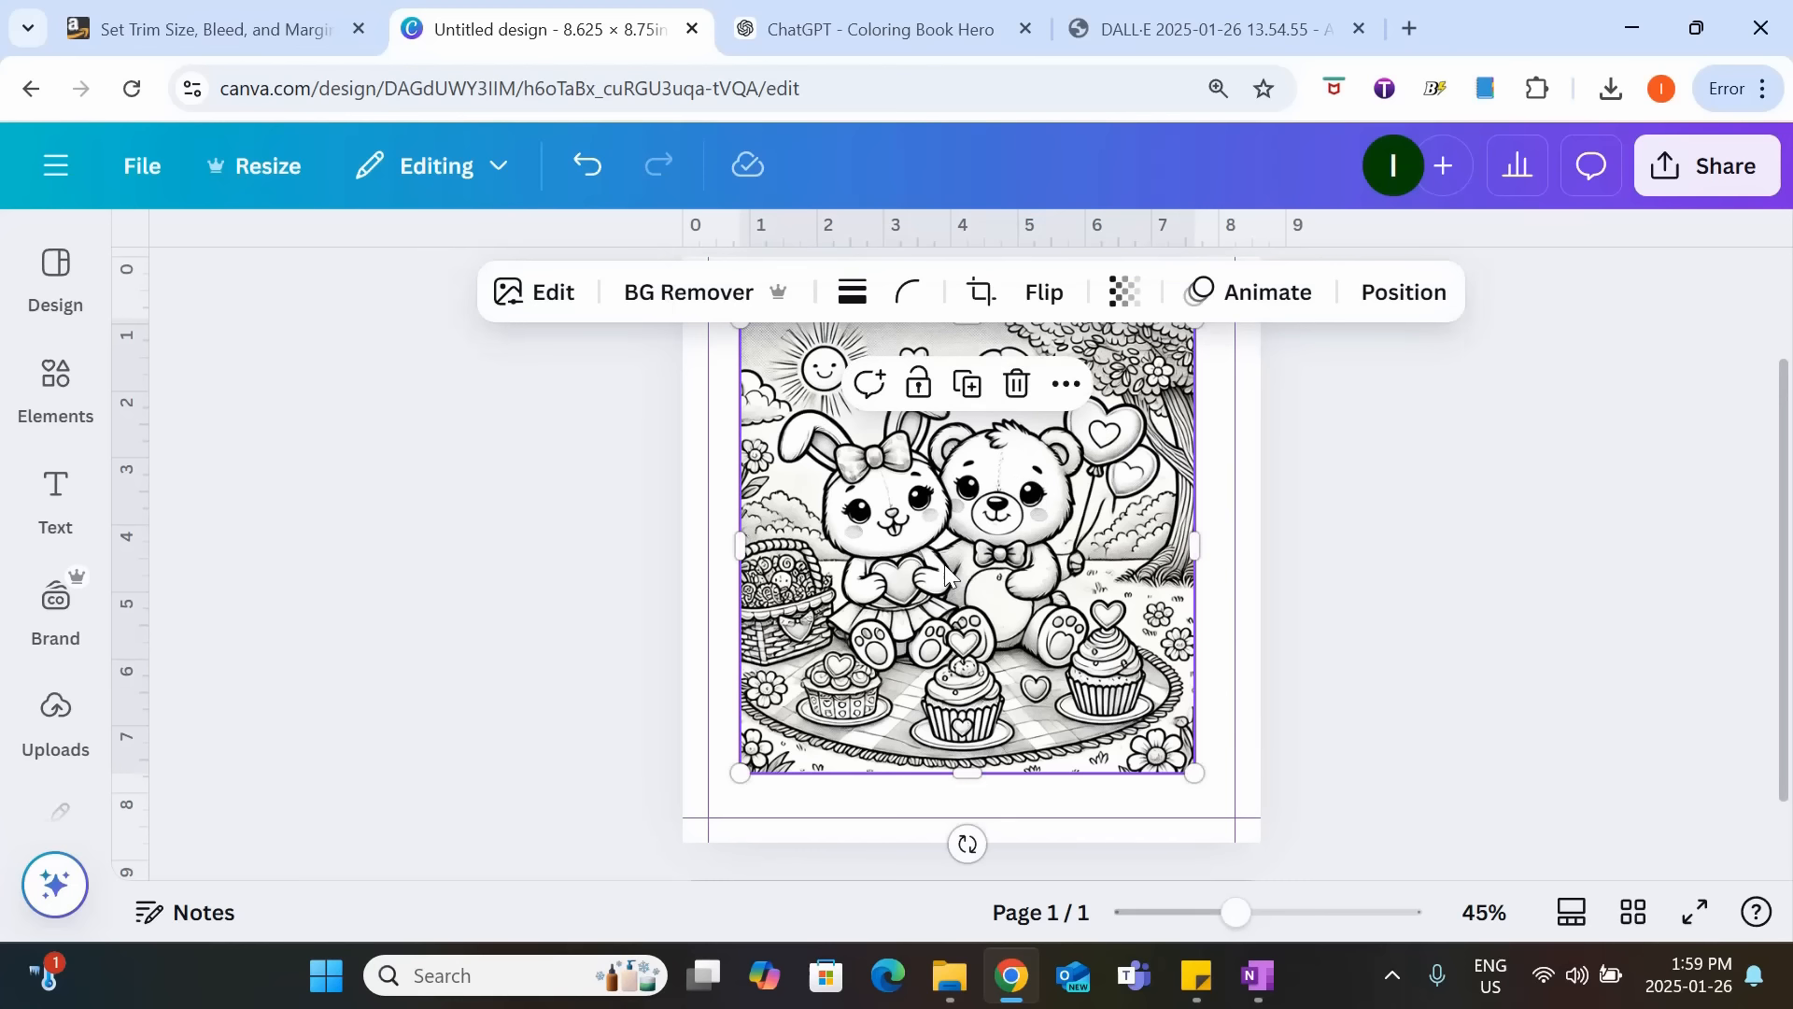
{"action": "left_click", "coordinate": [509, 292]}
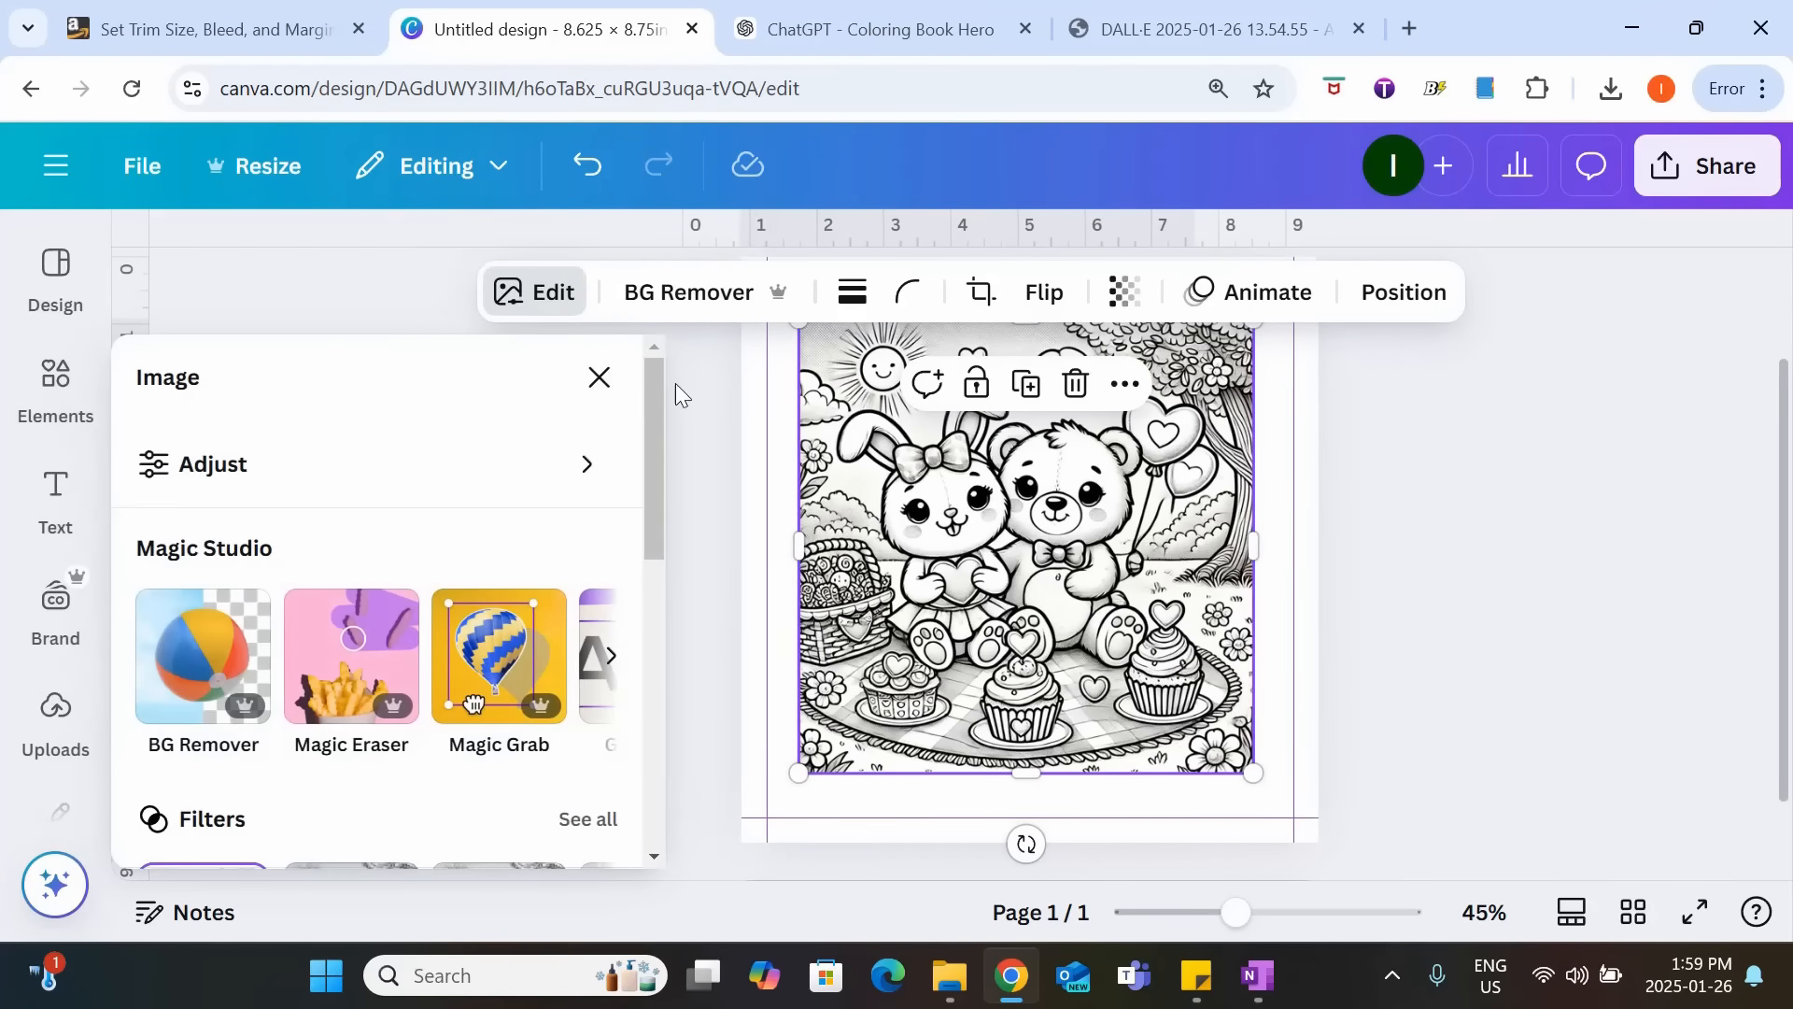
{"action": "left_click_drag", "start_coordinate": [663, 384], "coordinate": [633, 519]}
{"action": "left_click", "coordinate": [598, 501]}
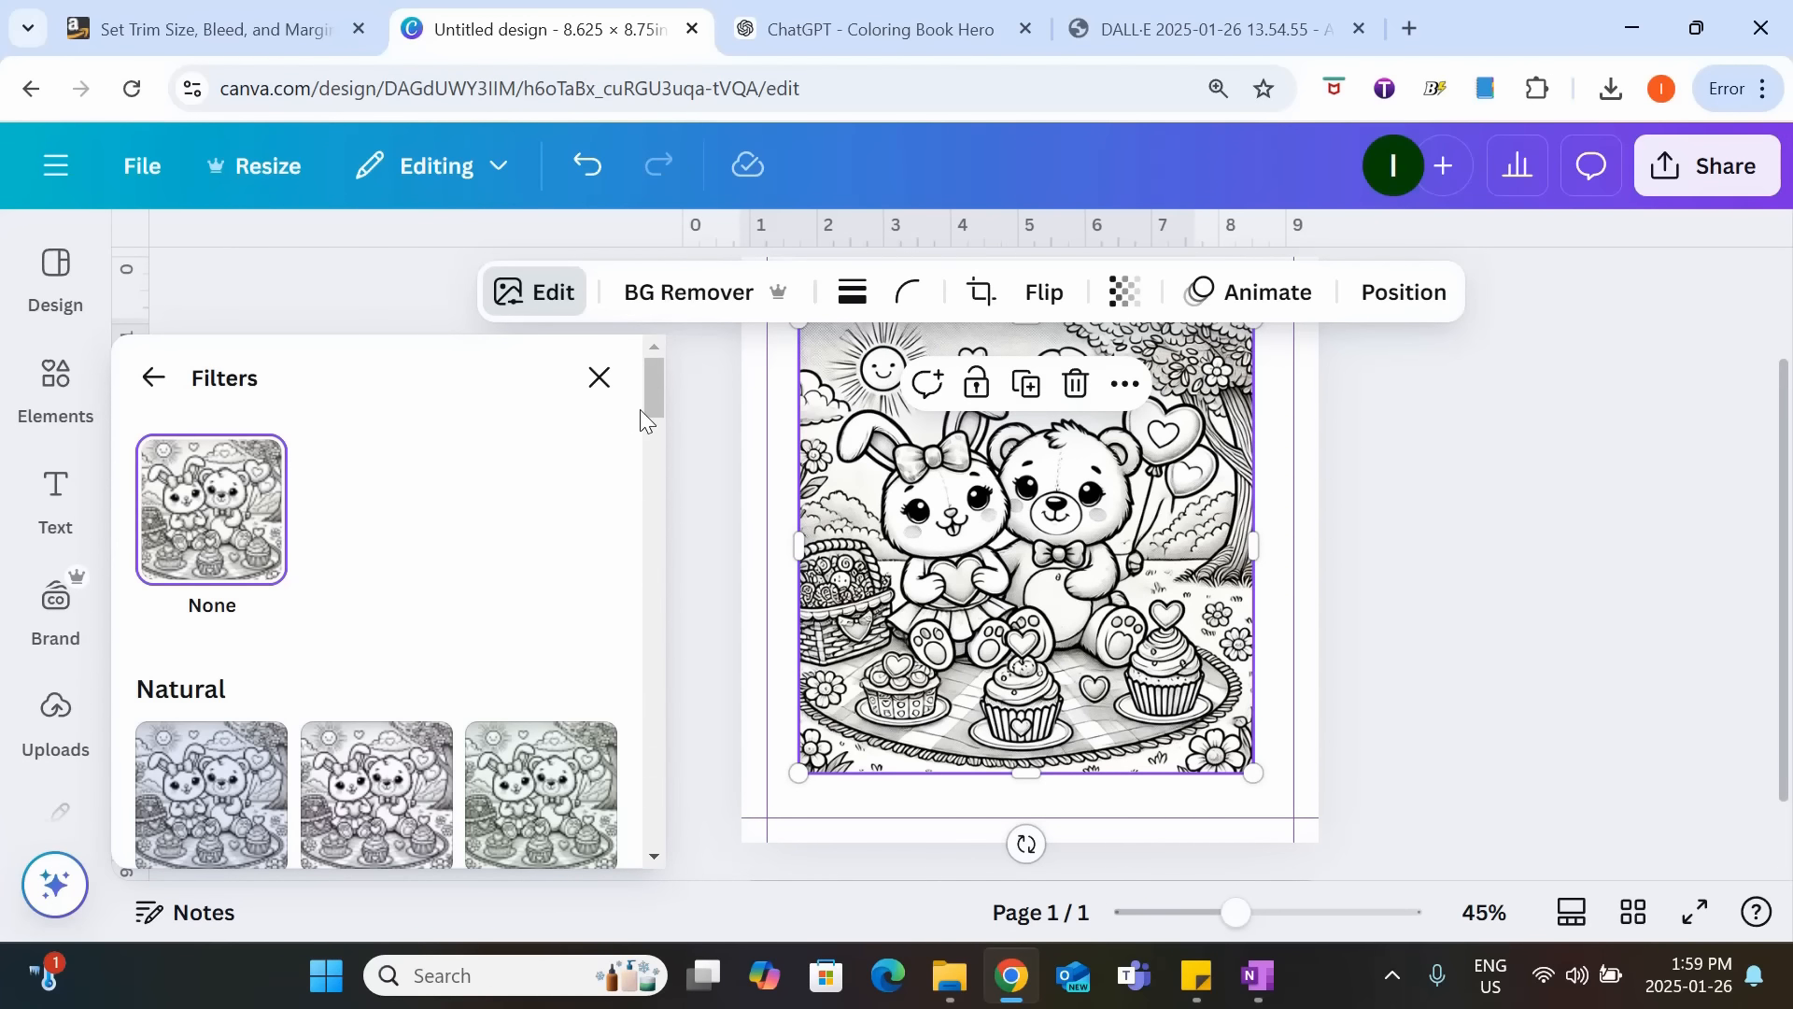
{"action": "left_click_drag", "start_coordinate": [641, 409], "coordinate": [647, 746]}
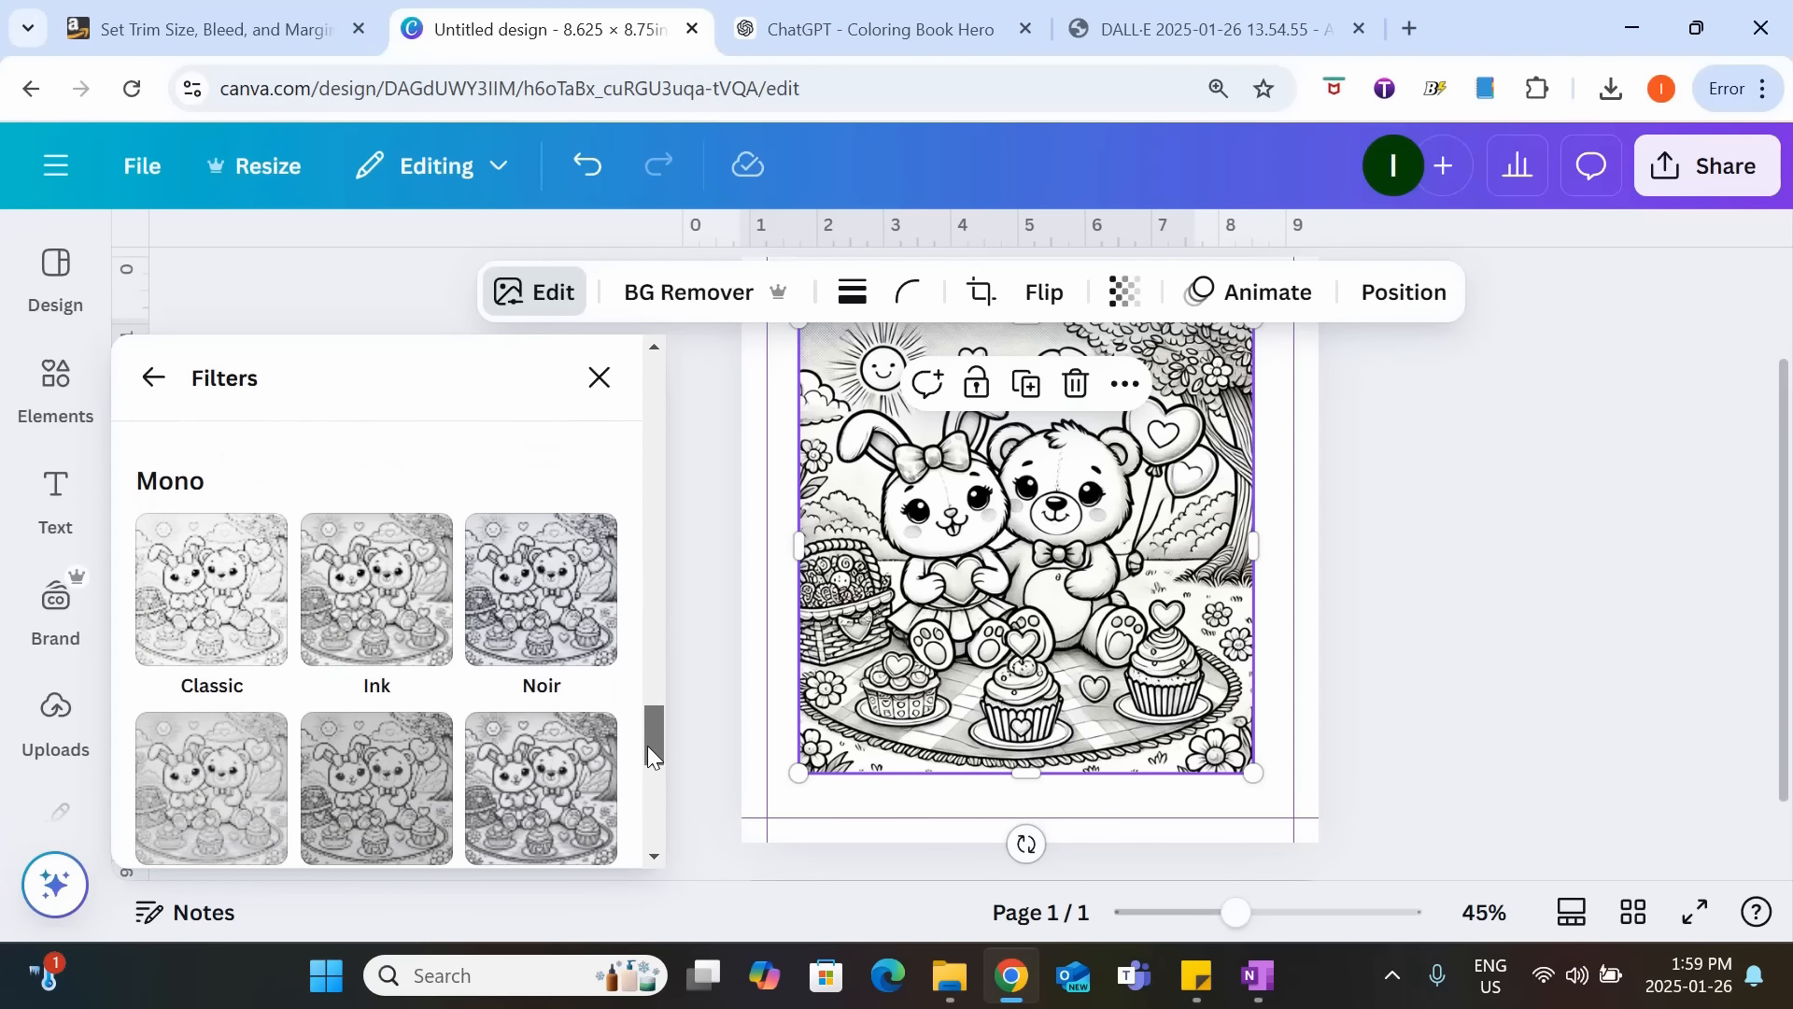
{"action": "left_click", "coordinate": [209, 614]}
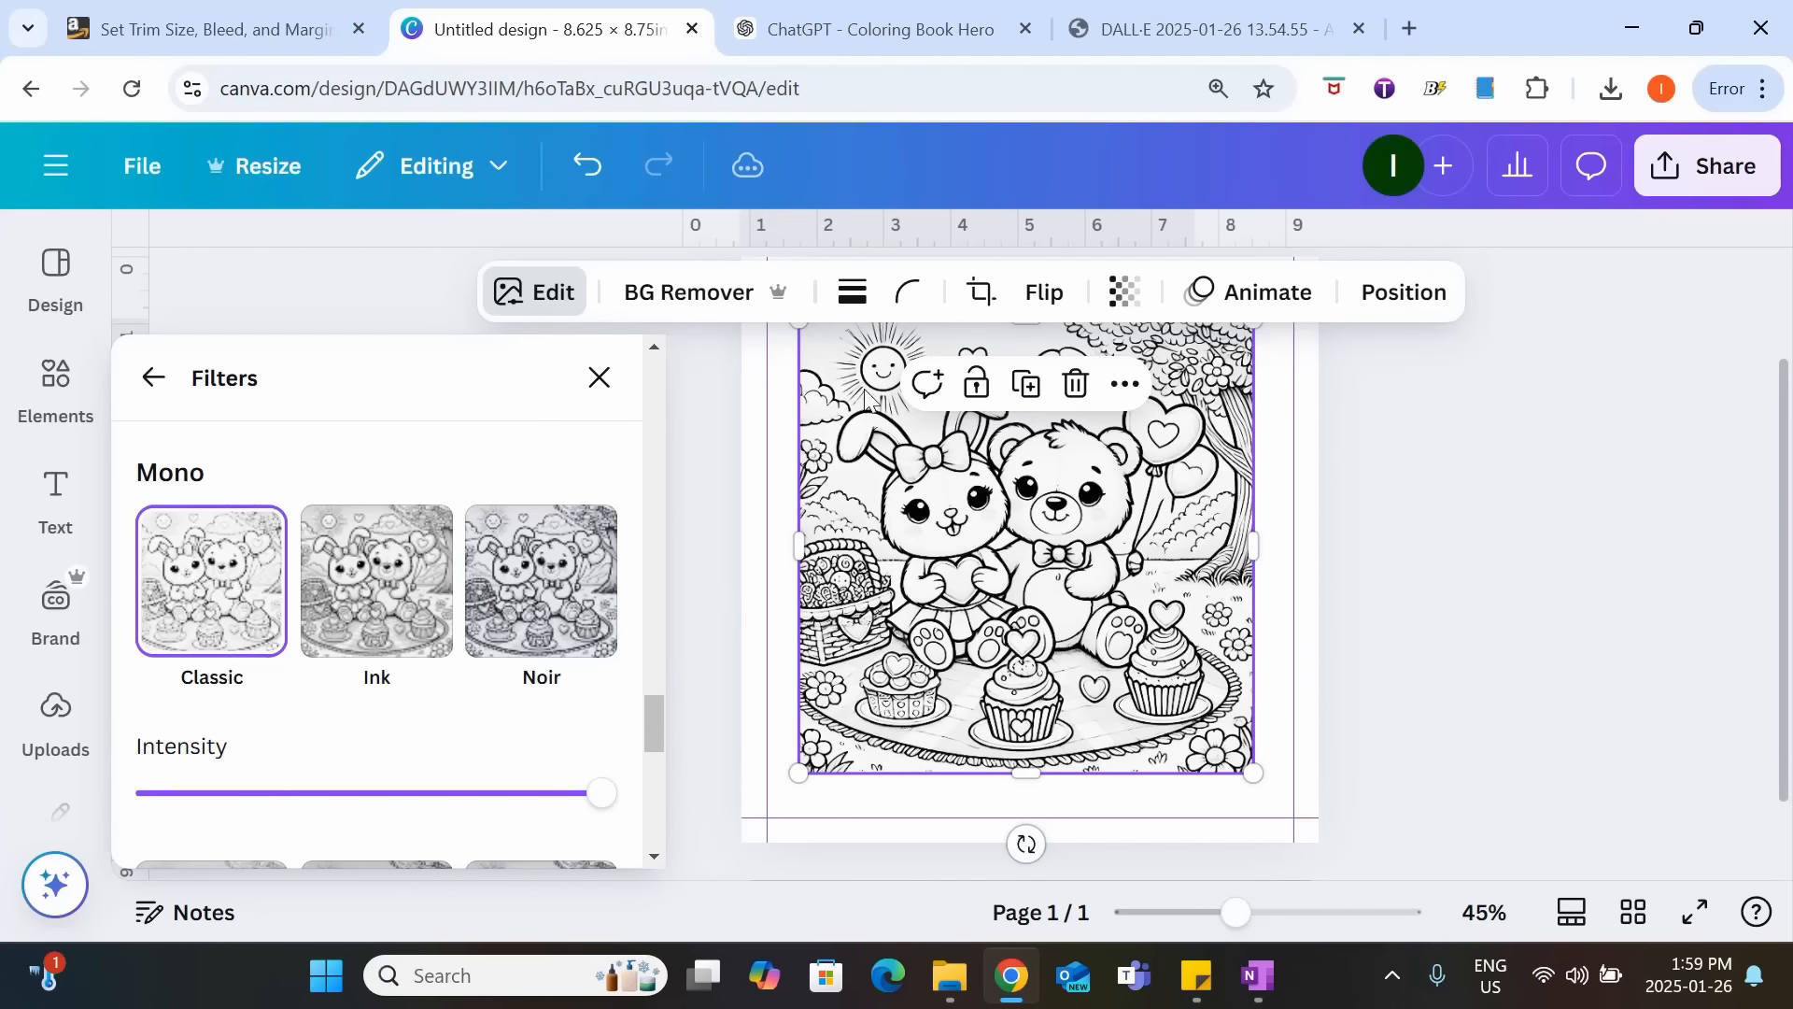
Undo the Classic filter to compare the picture without it, and reapply the filter.
{"action": "scroll", "coordinate": [1028, 513], "scroll_direction": "up", "scroll_amount": 2}
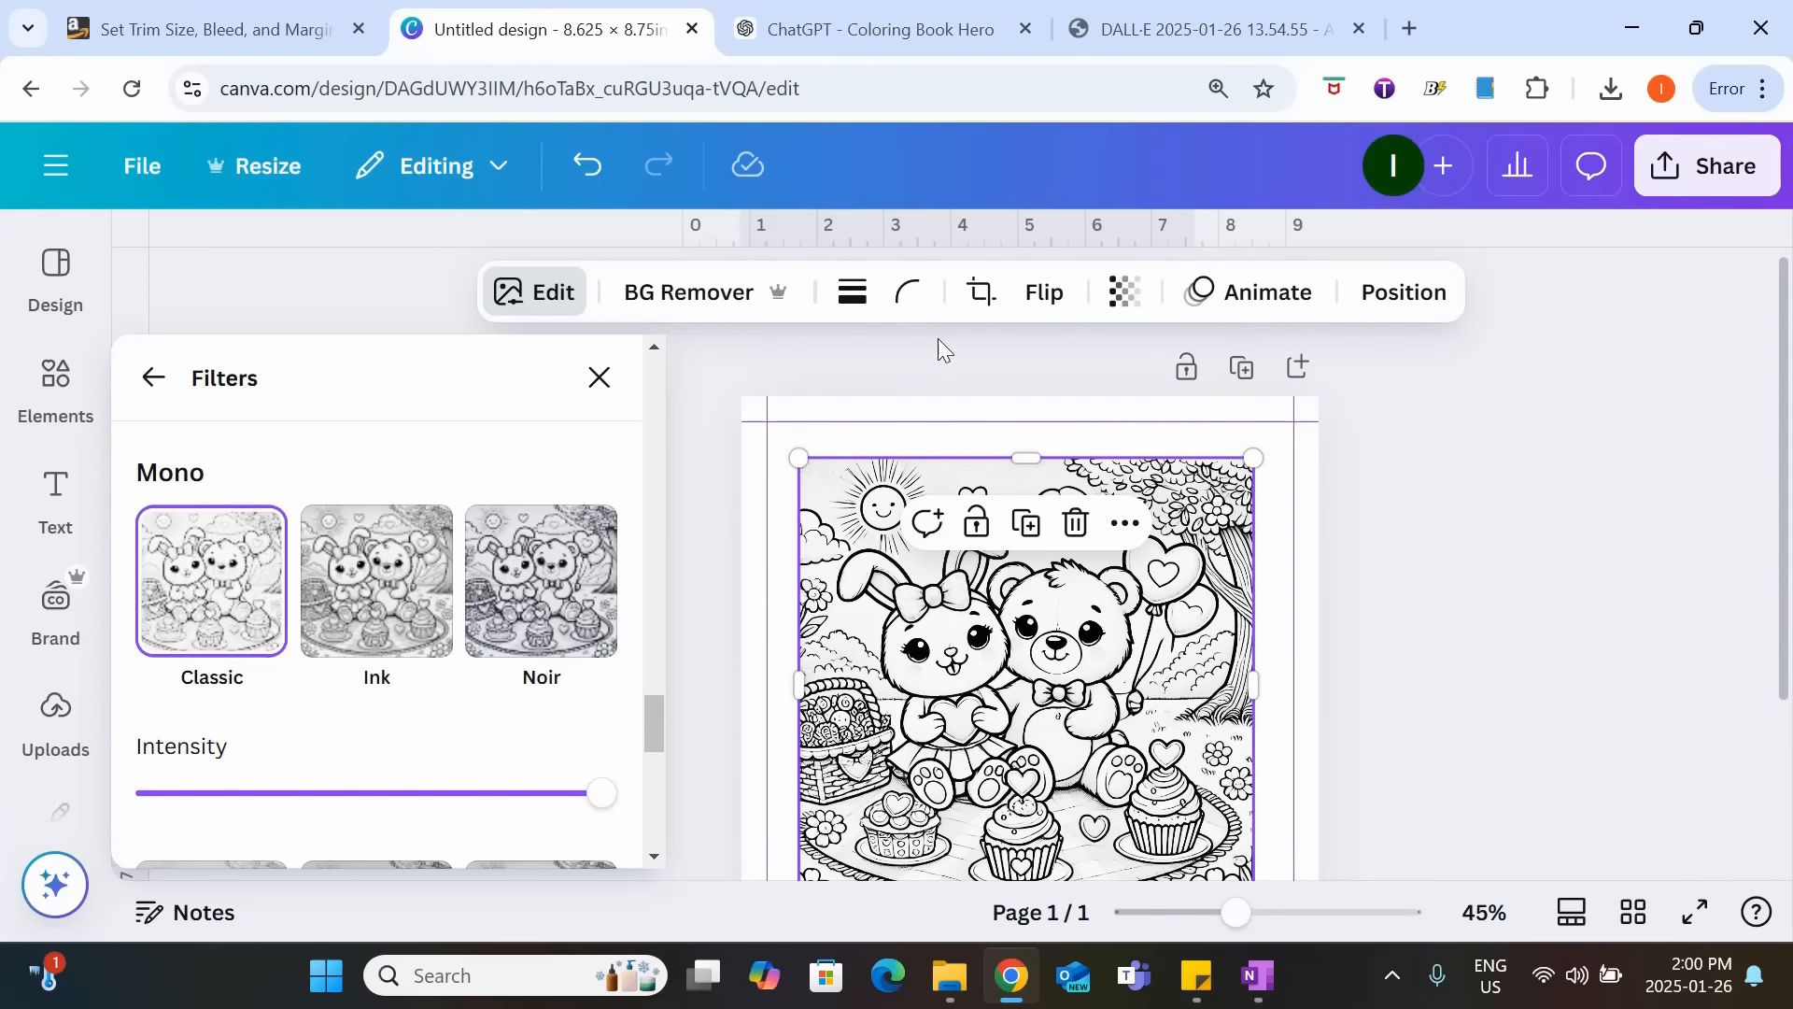
{"action": "left_click", "coordinate": [591, 167]}
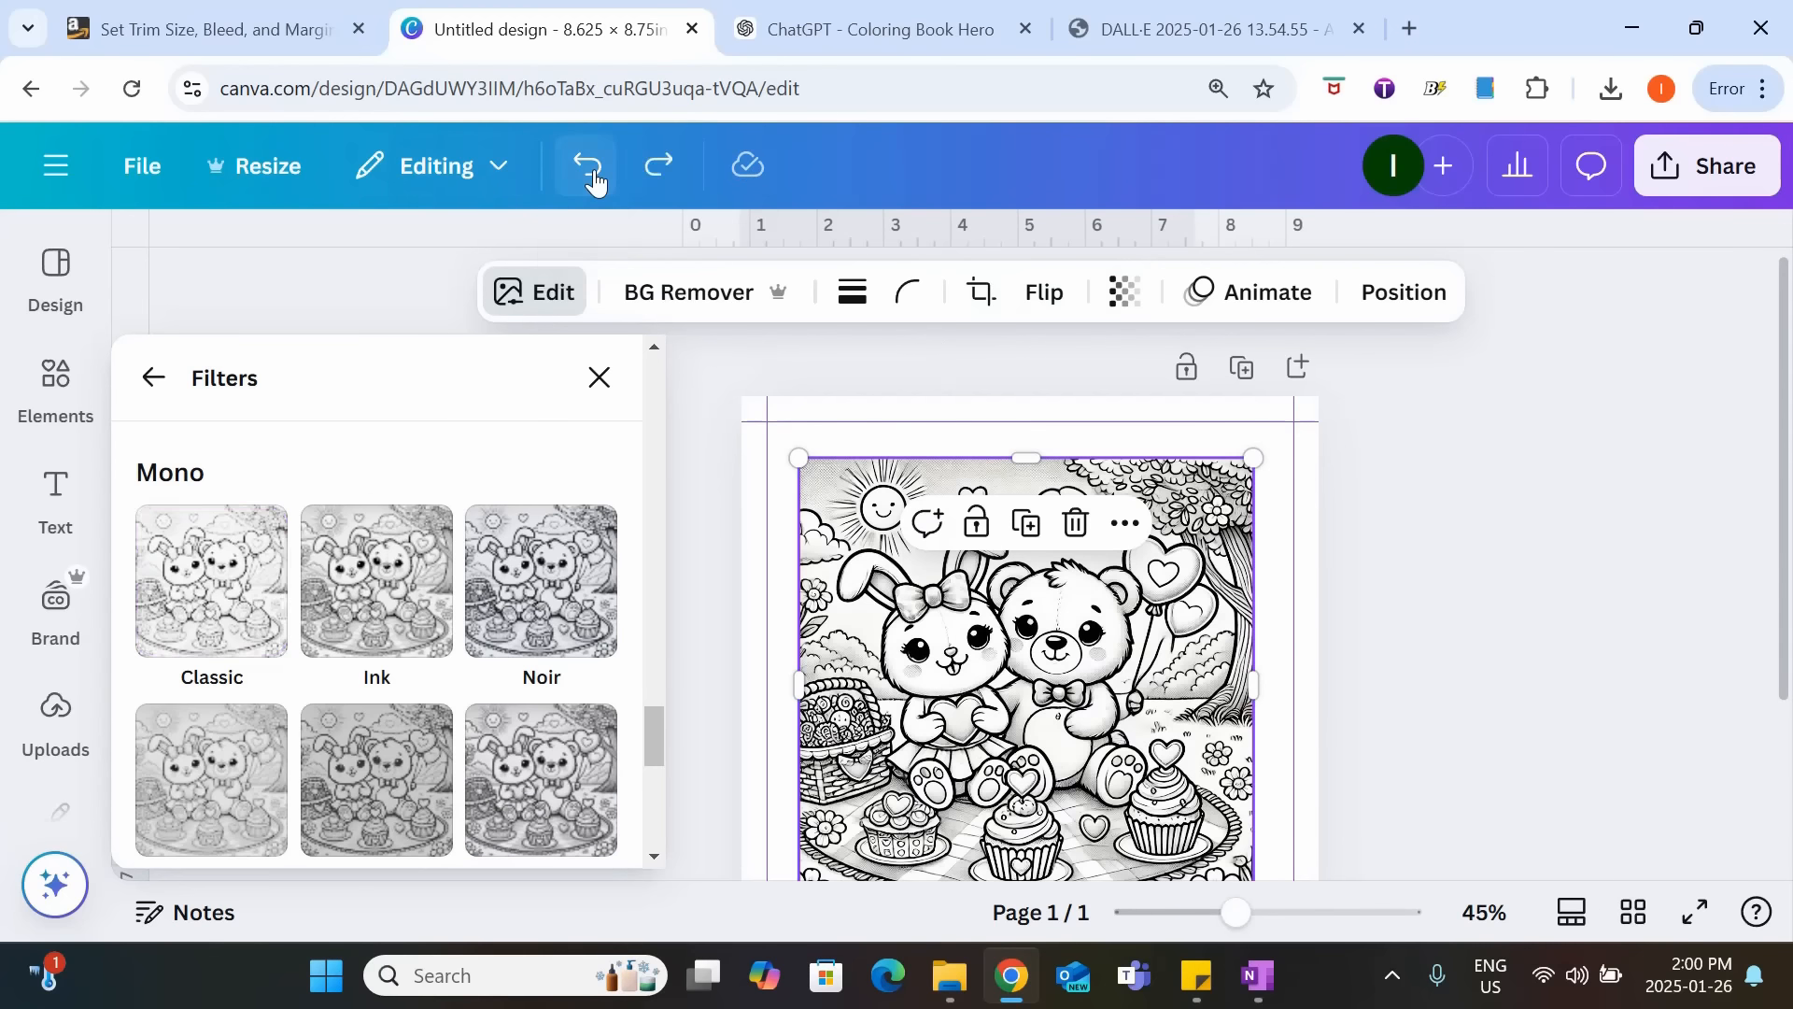
{"action": "left_click", "coordinate": [273, 598]}
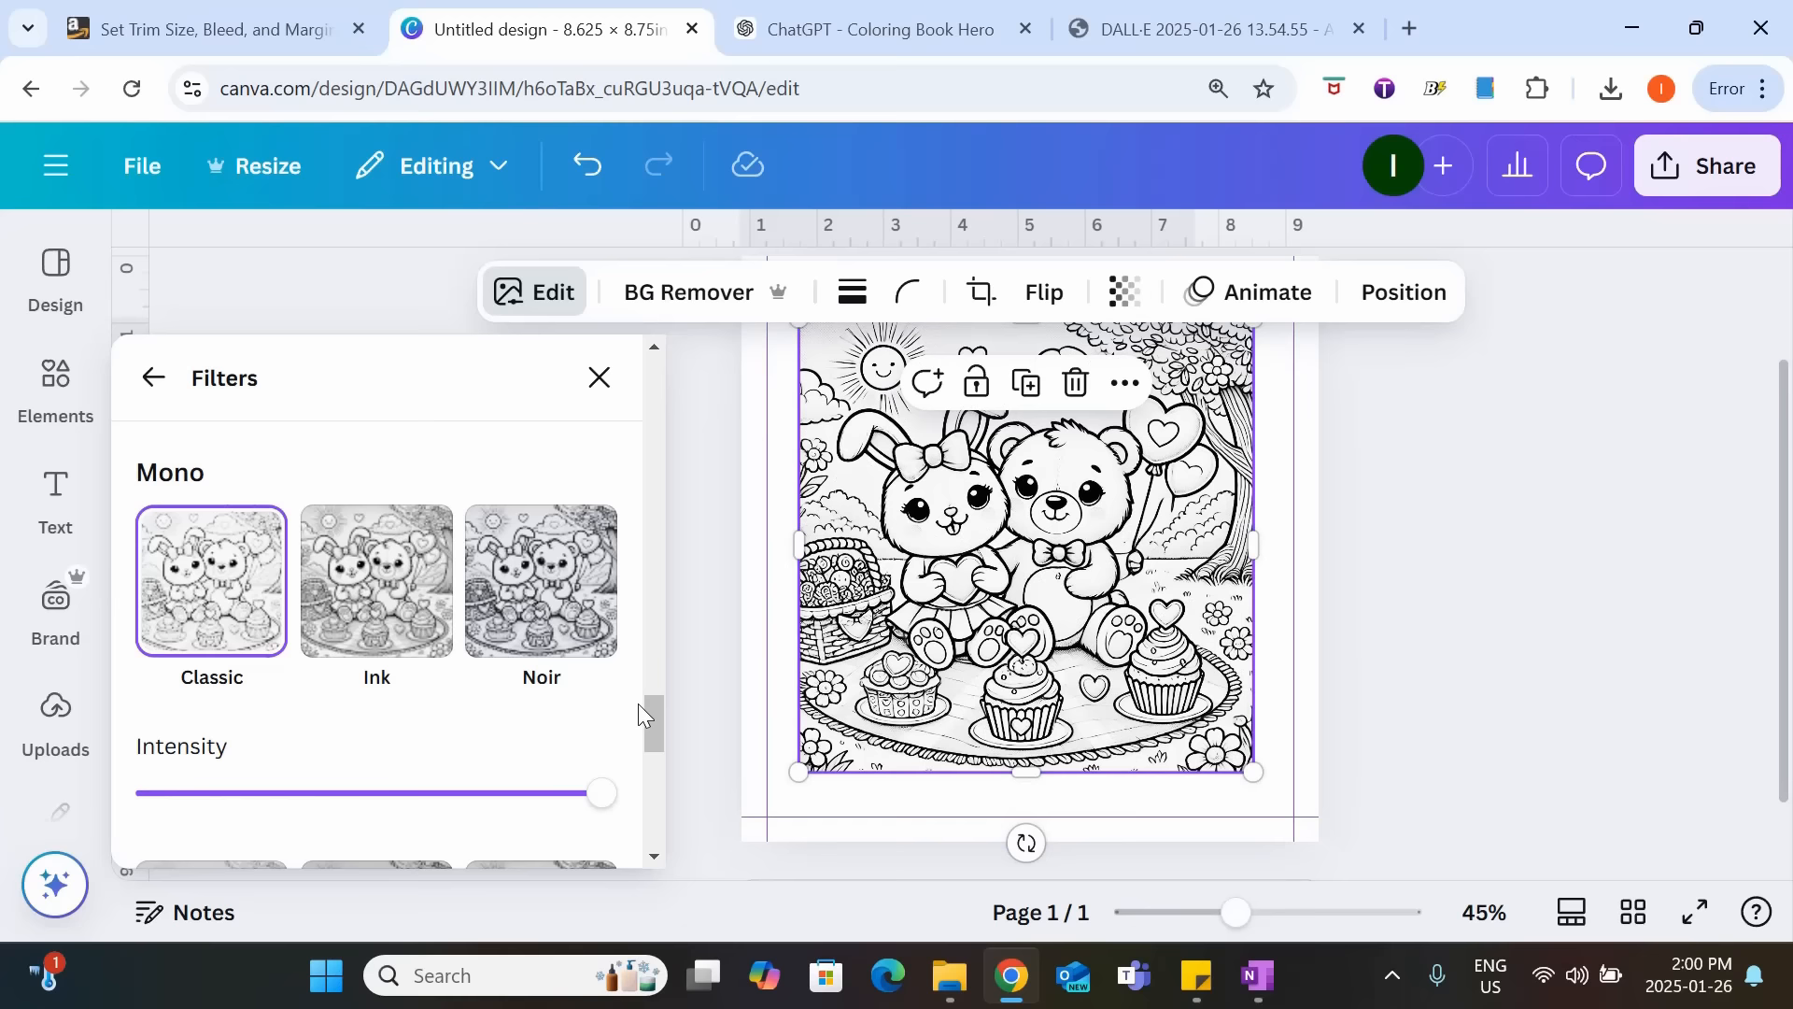
Set the picnic picture's Whites adjustment to 100.
{"action": "left_click_drag", "start_coordinate": [643, 706], "coordinate": [635, 379]}
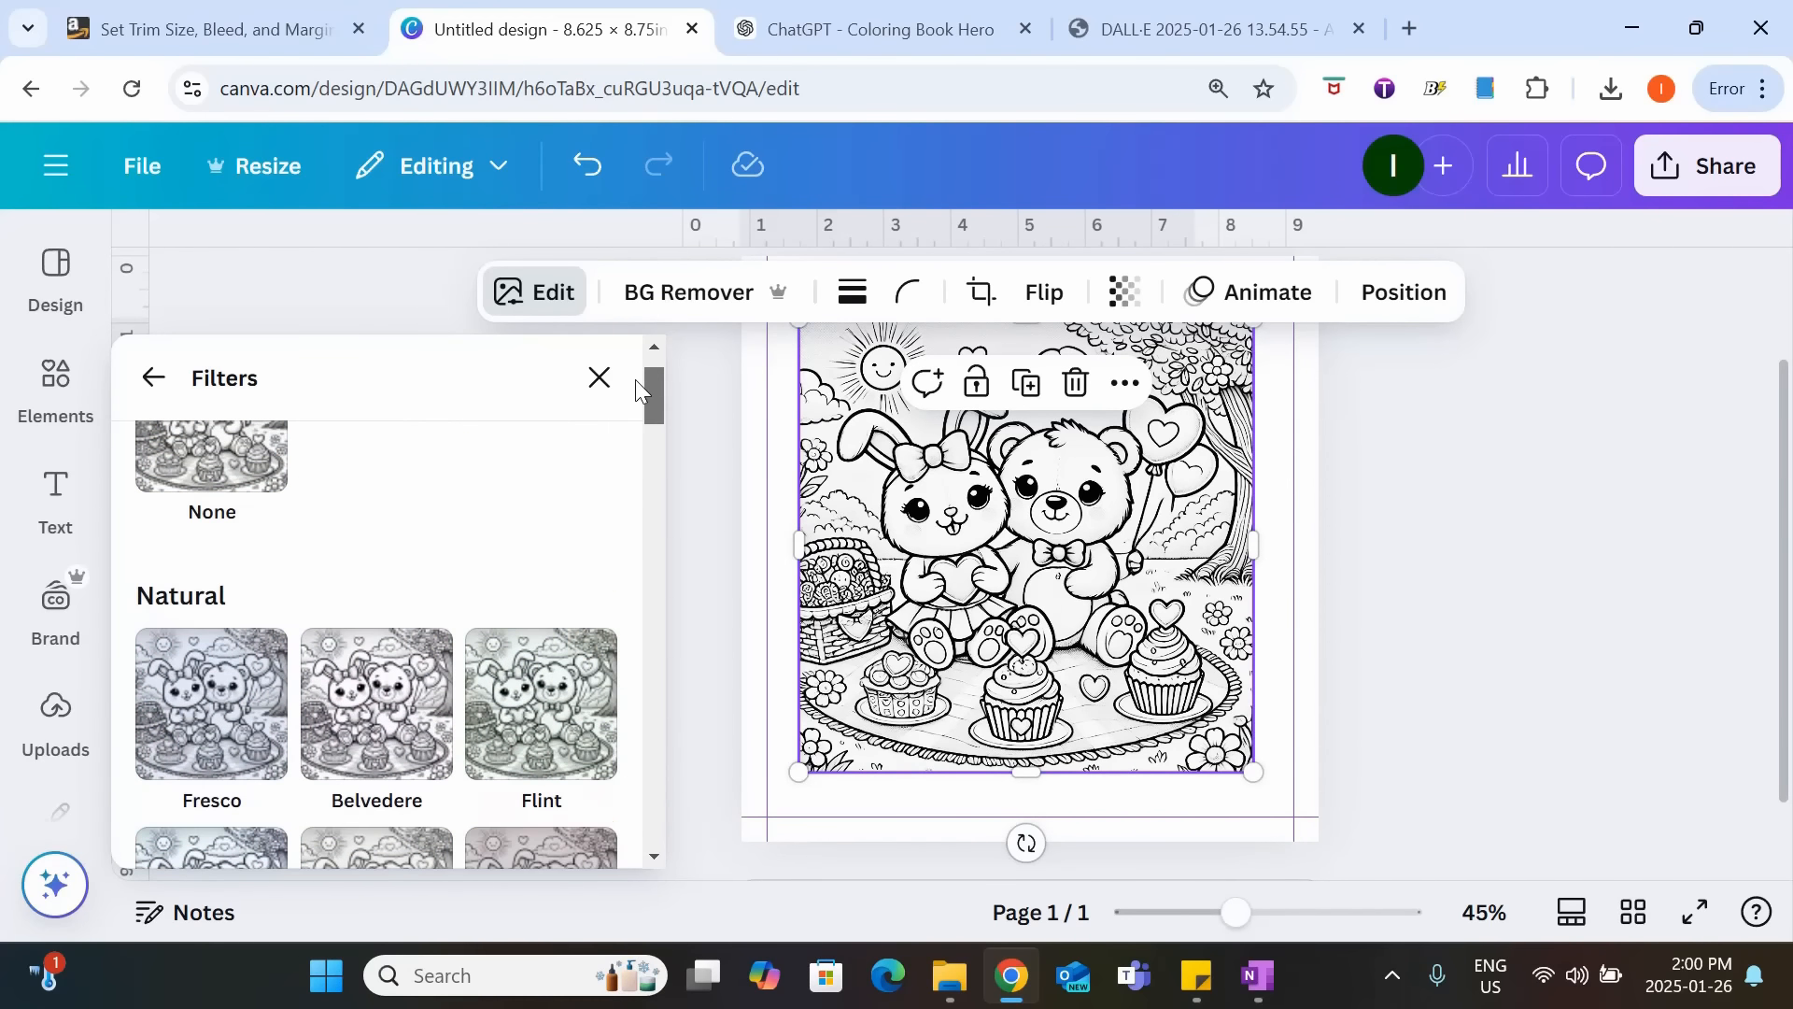
{"action": "left_click", "coordinate": [152, 378]}
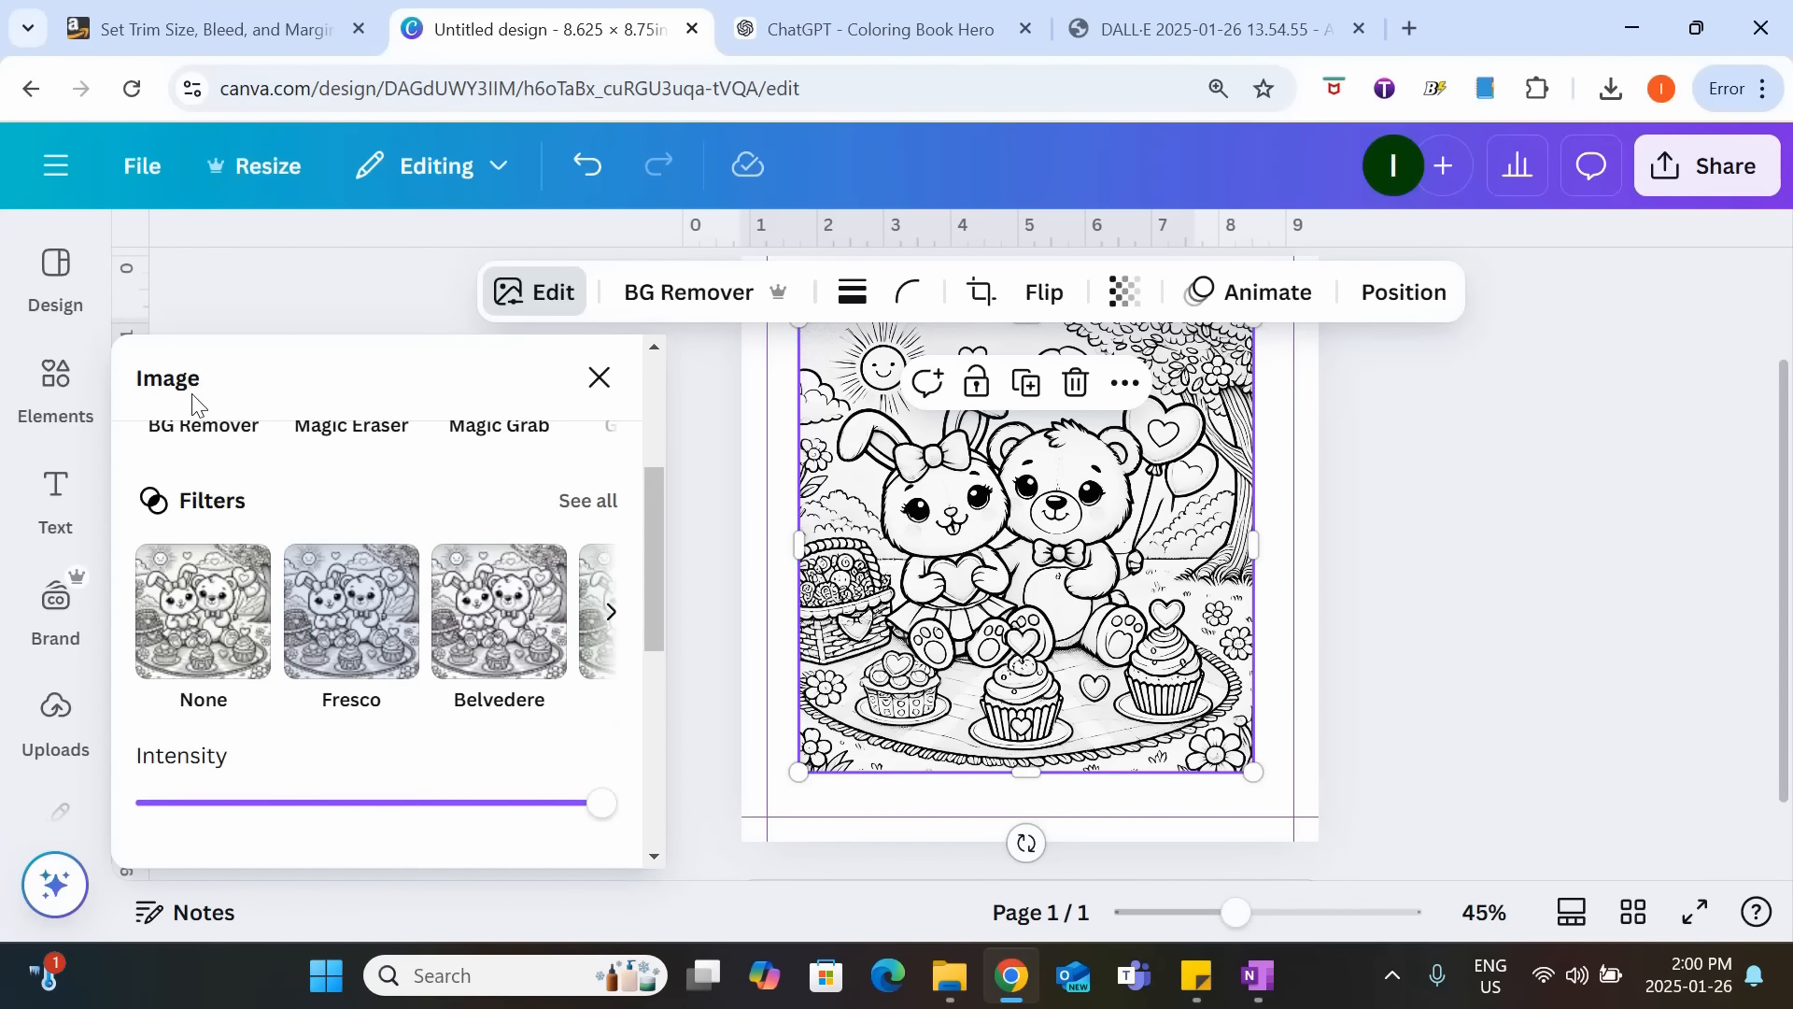
{"action": "left_click_drag", "start_coordinate": [662, 537], "coordinate": [640, 639]}
{"action": "left_click", "coordinate": [213, 464]}
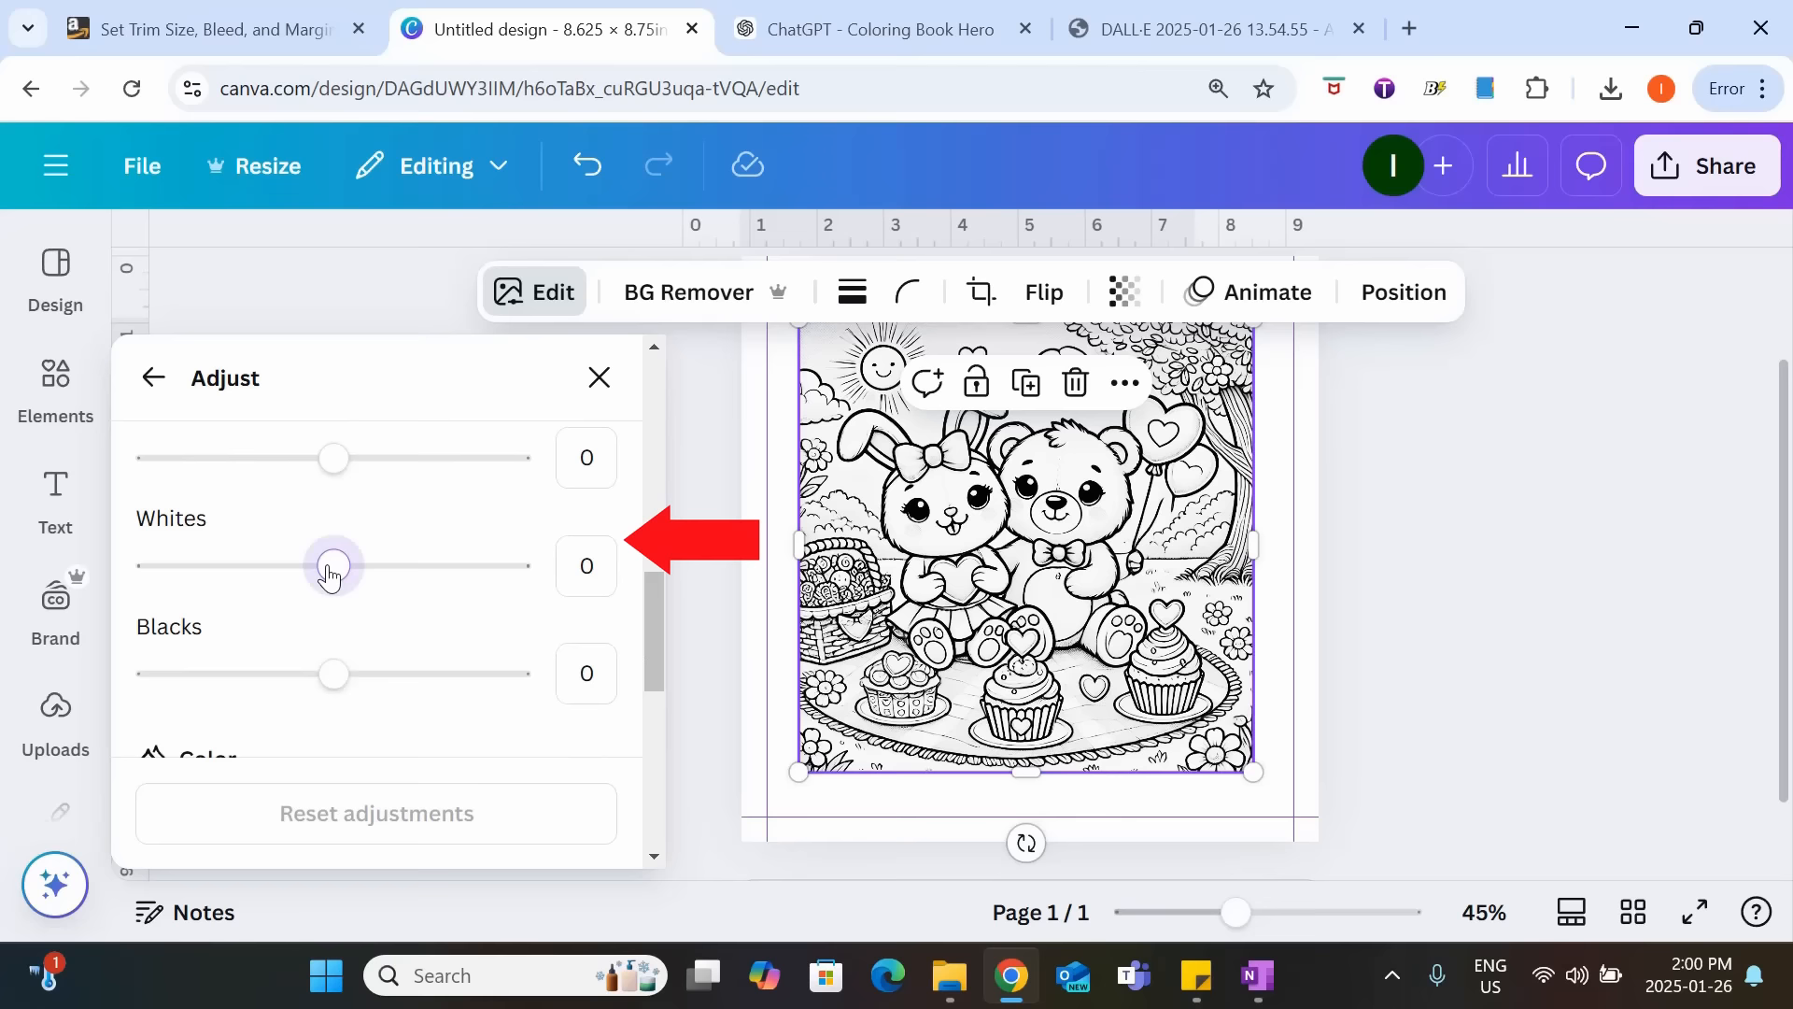
{"action": "left_click_drag", "start_coordinate": [330, 567], "coordinate": [609, 579]}
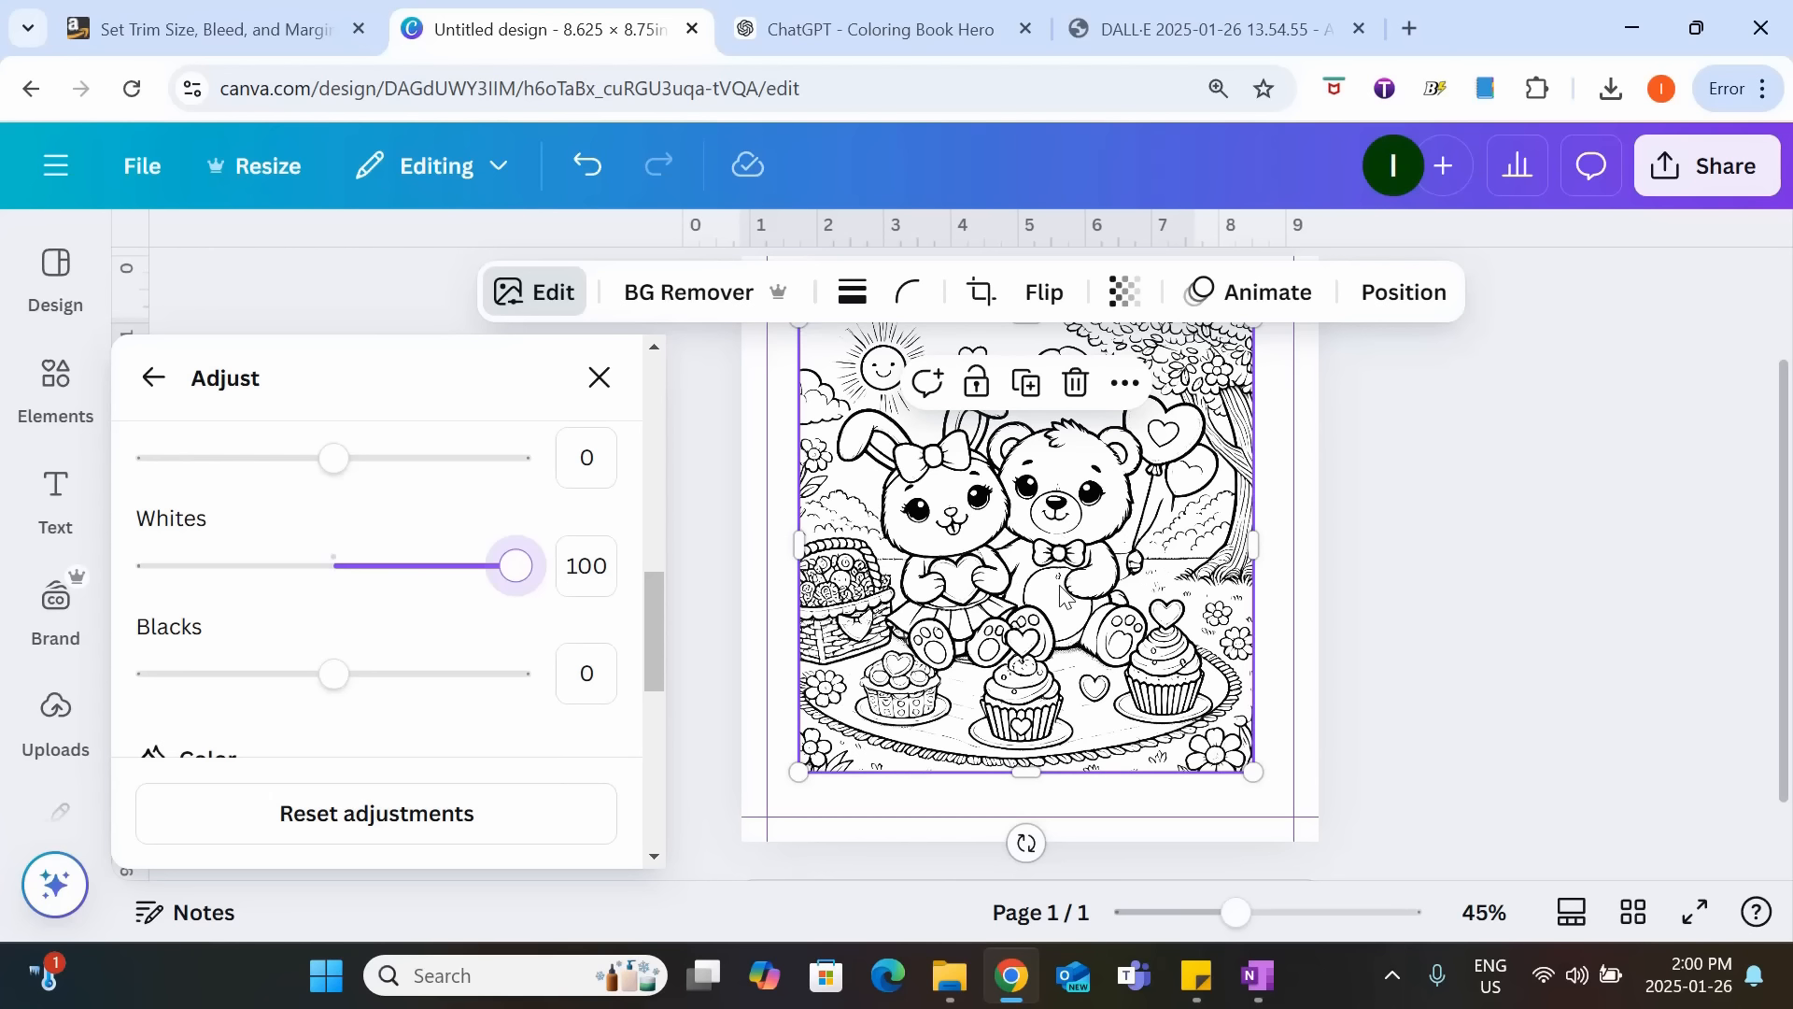
Close the image adjustments and open the Image Upscaler app with the picnic picture selected.
{"action": "mouse_move", "coordinate": [1235, 912]}
{"action": "left_mouse_down"}
{"action": "mouse_move", "coordinate": [1293, 931]}
{"action": "mouse_move", "coordinate": [1255, 931]}
{"action": "left_mouse_up"}
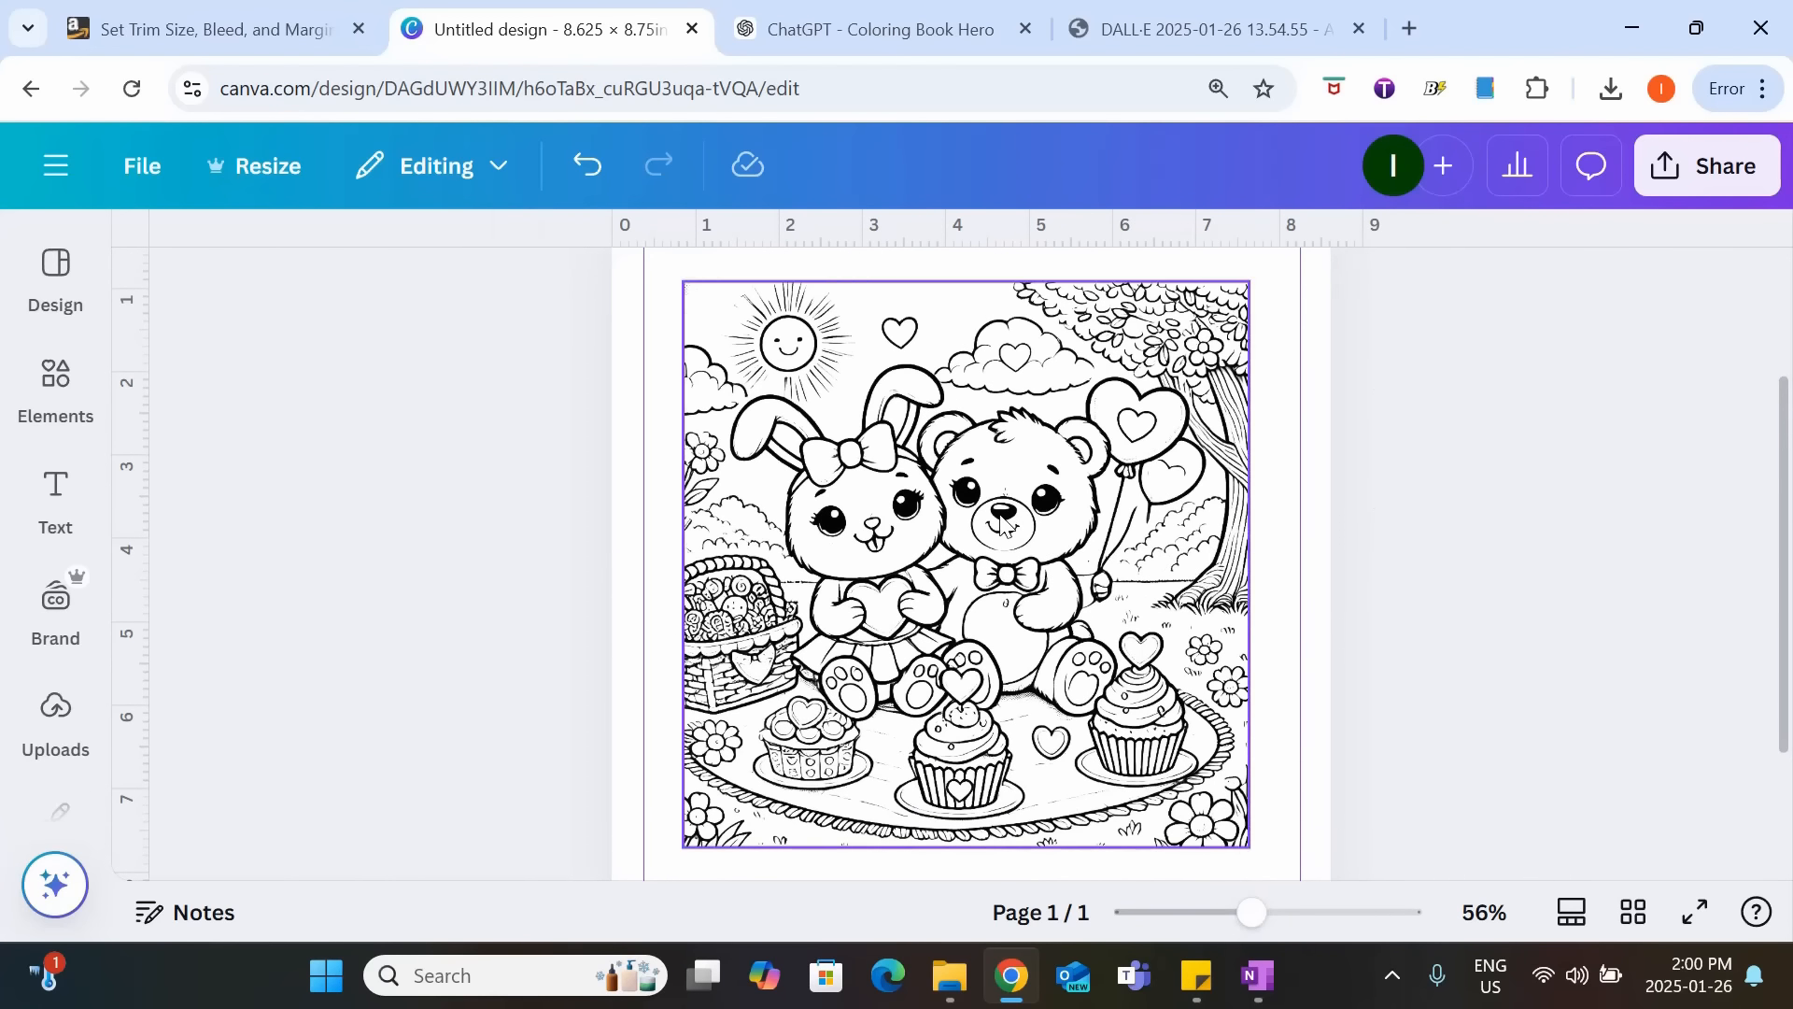
{"action": "left_click", "coordinate": [1160, 560]}
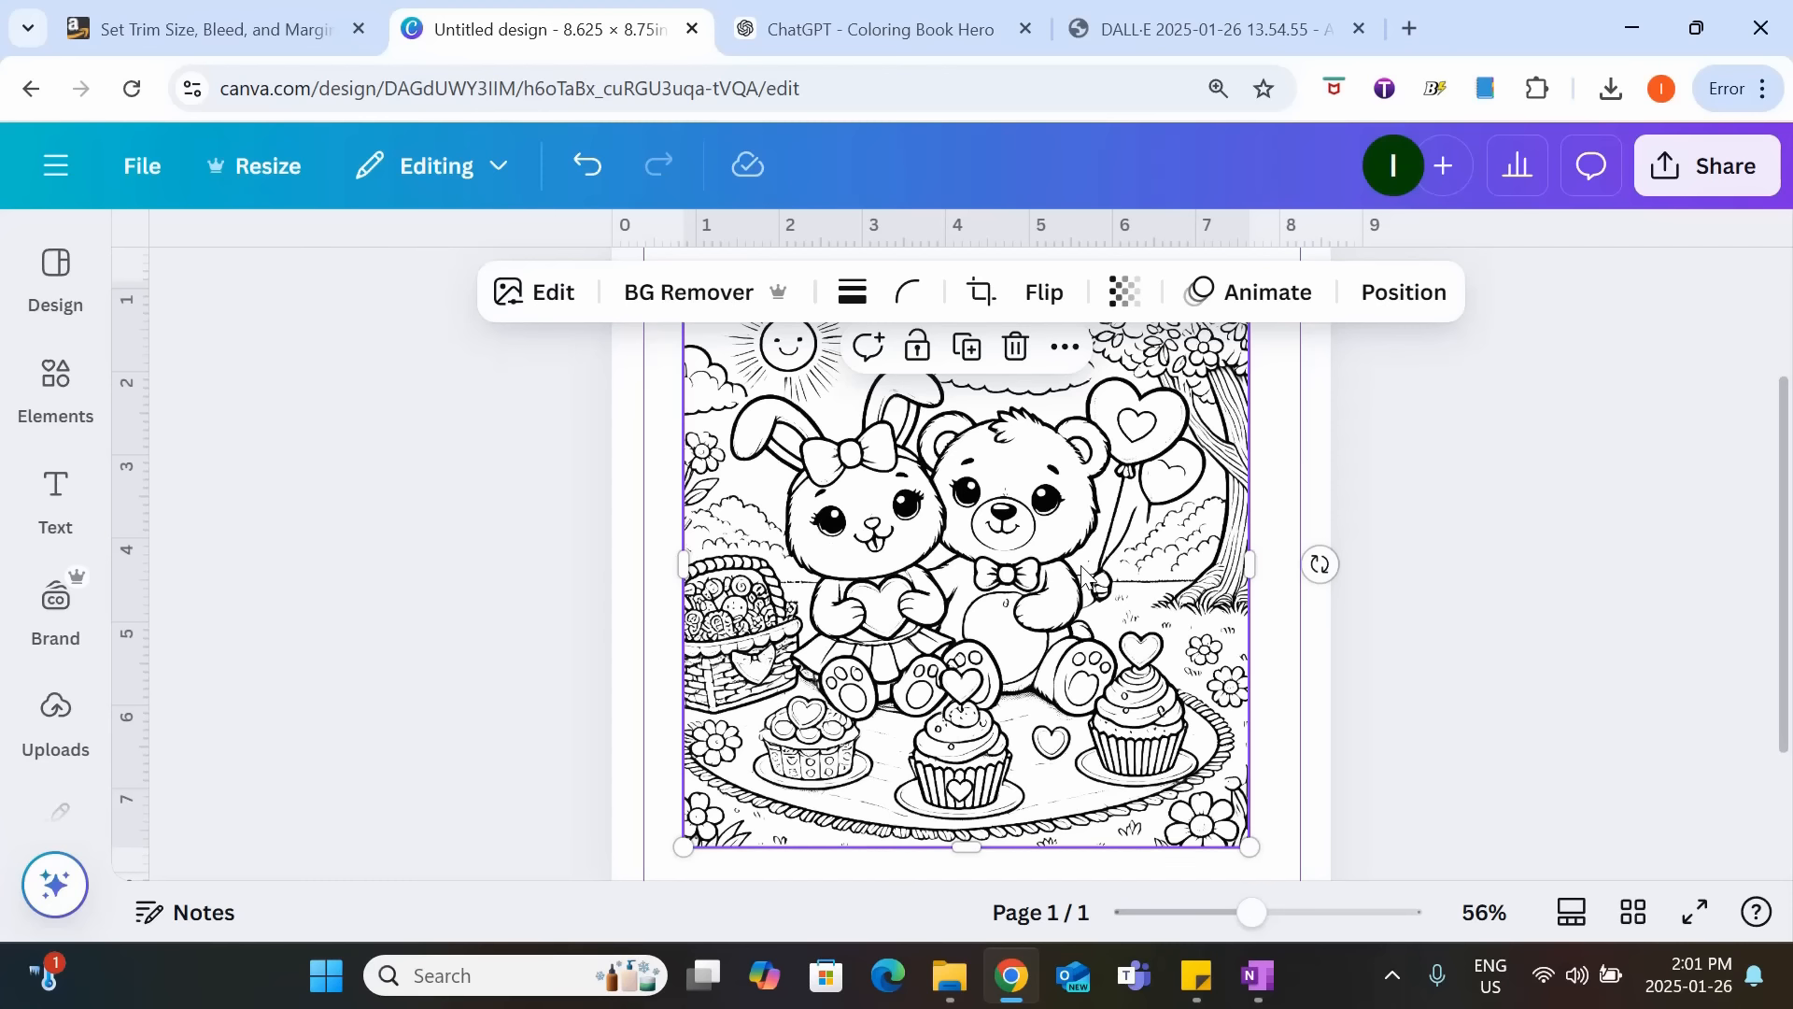
{"action": "scroll", "coordinate": [1046, 558], "scroll_direction": "up", "scroll_amount": 1}
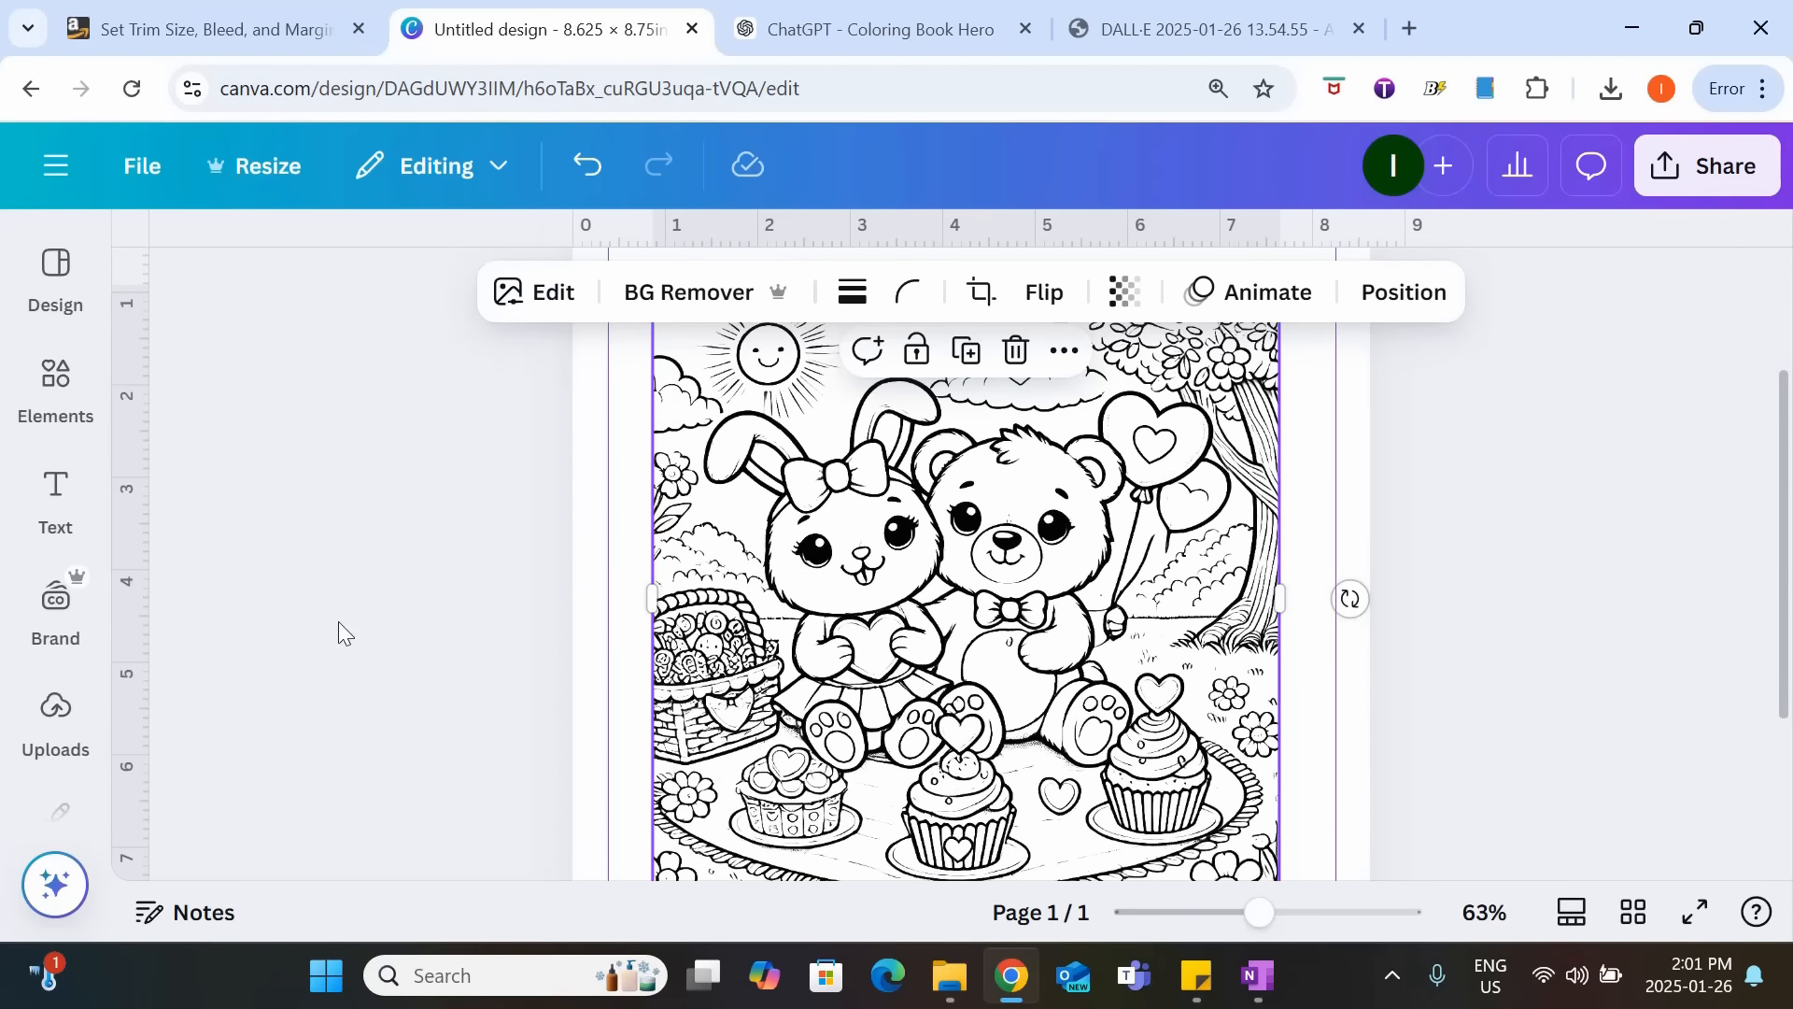
{"action": "scroll", "coordinate": [56, 653], "scroll_direction": "down", "scroll_amount": 4}
{"action": "left_click", "coordinate": [75, 618]}
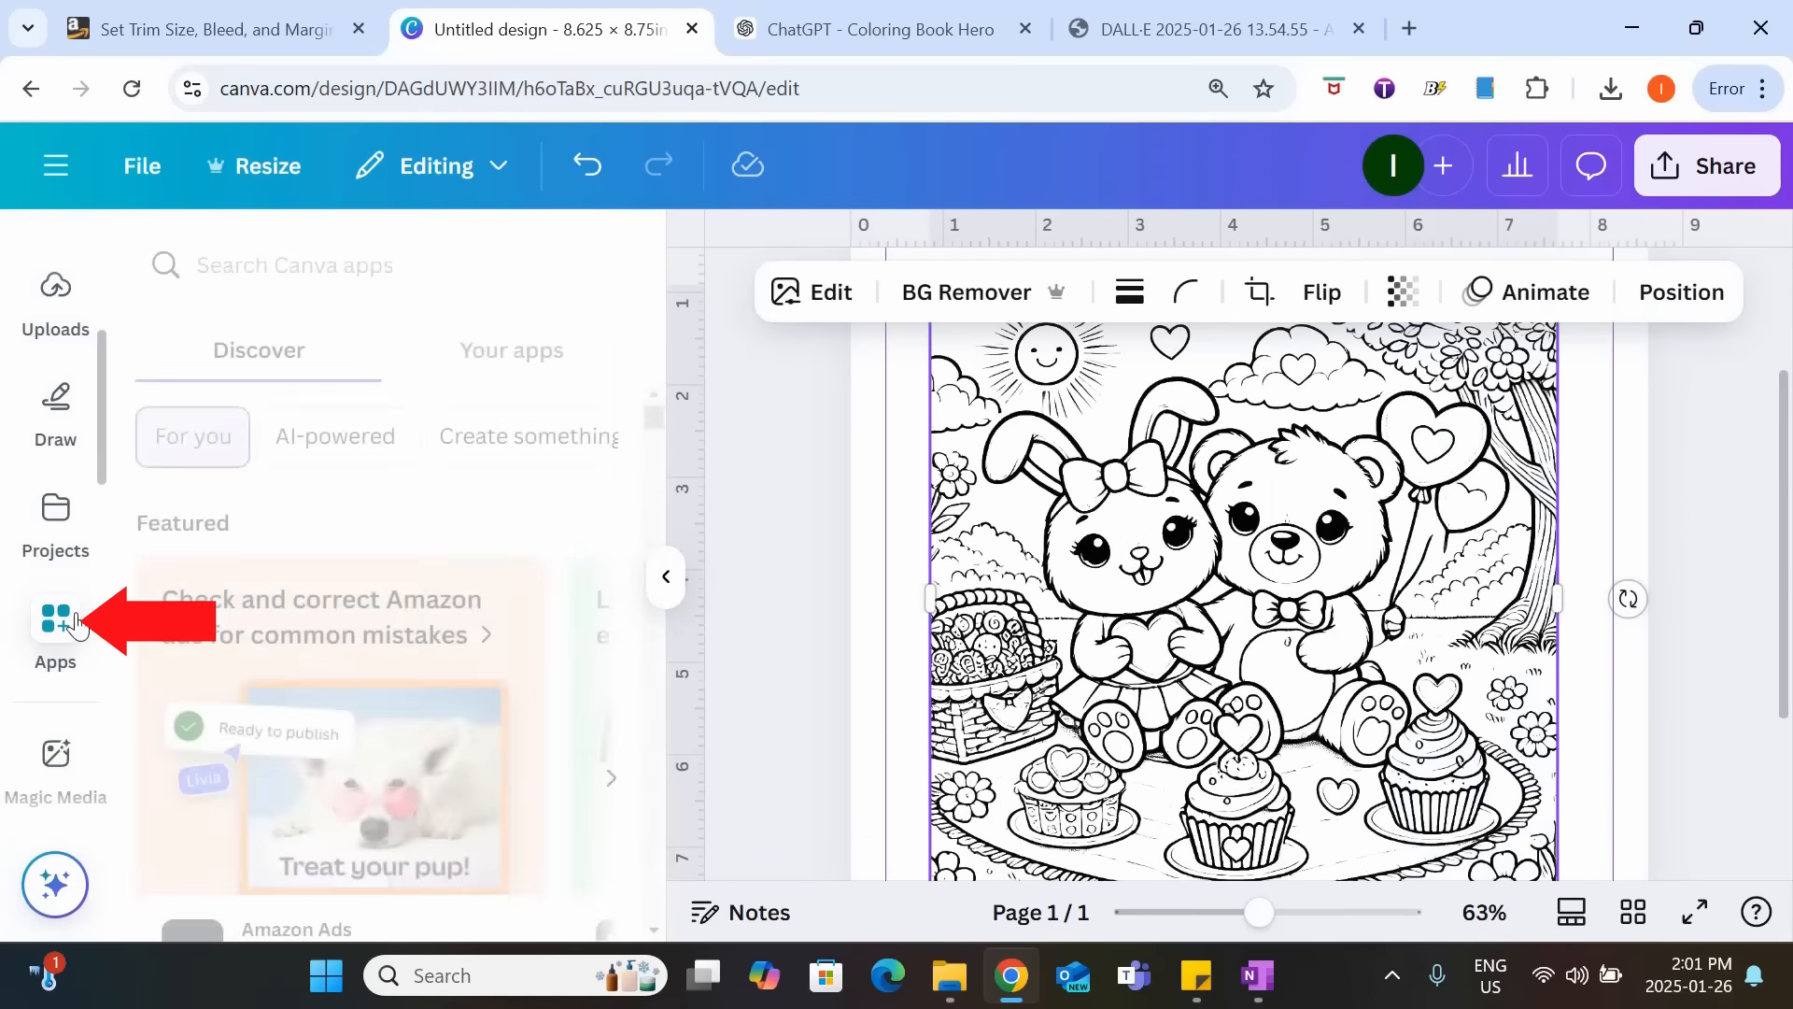
{"action": "scroll", "coordinate": [481, 572], "scroll_direction": "down", "scroll_amount": 6}
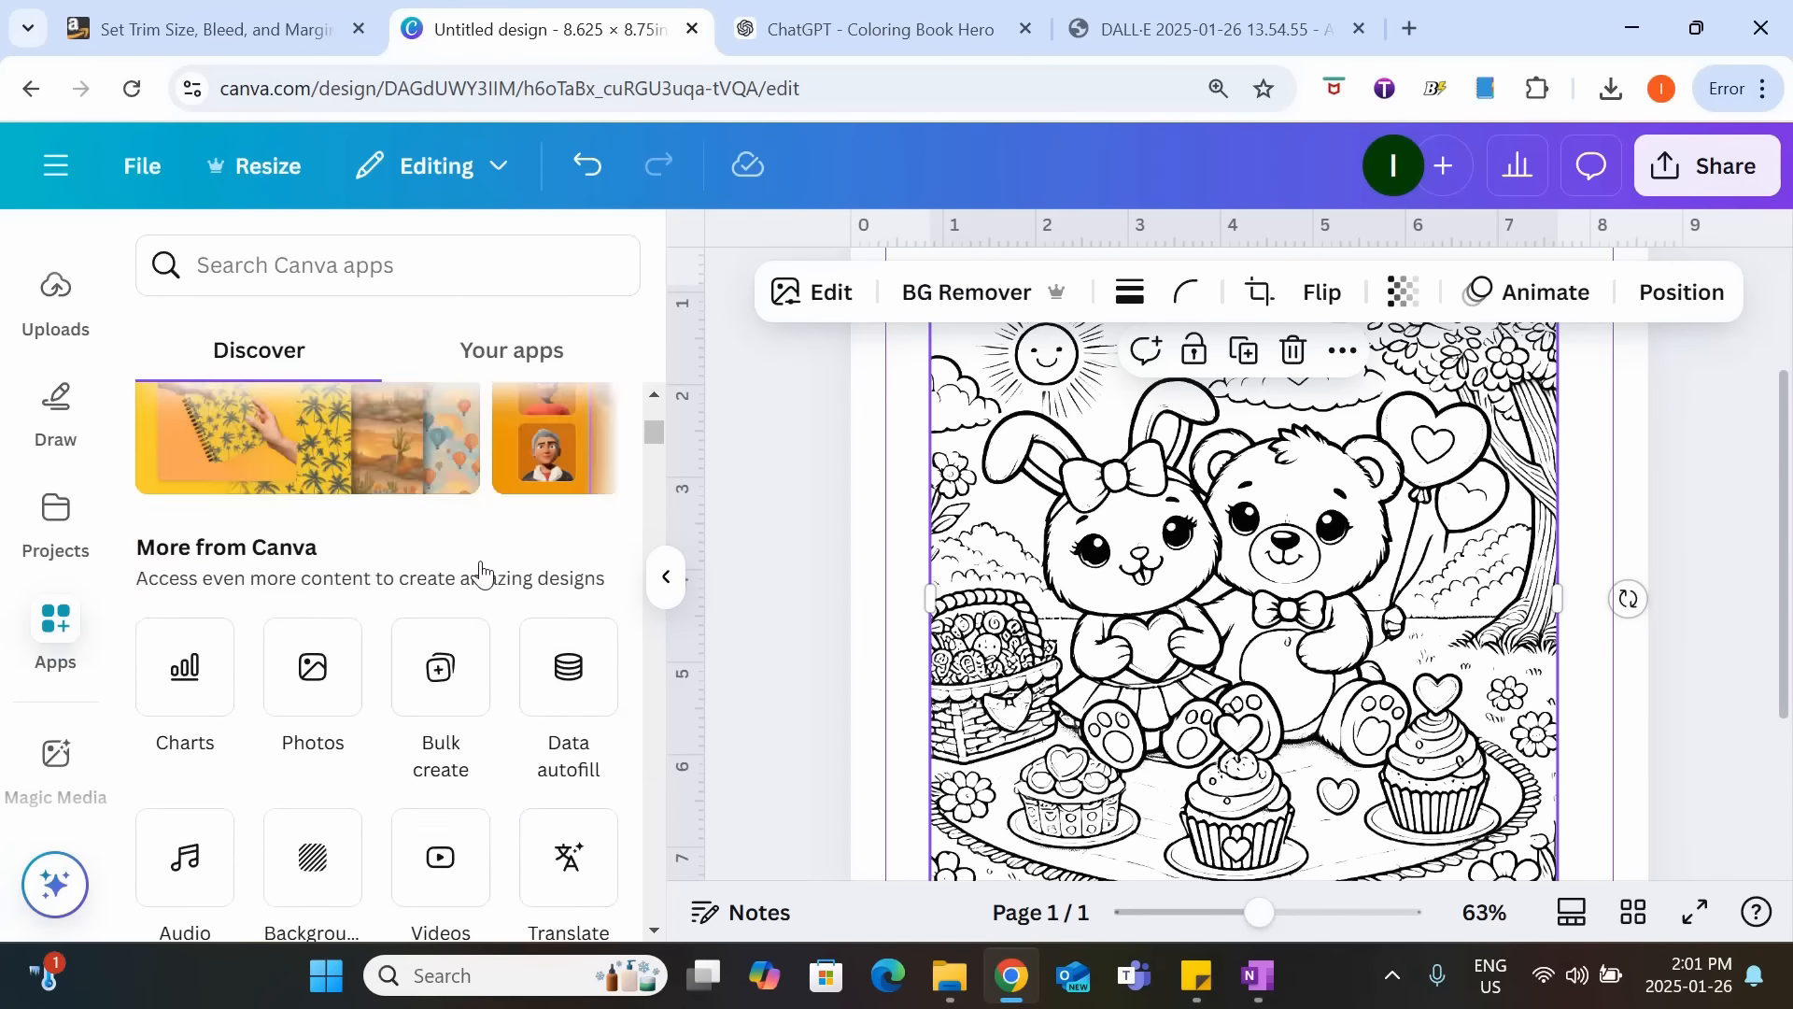
{"action": "scroll", "coordinate": [481, 572], "scroll_direction": "down", "scroll_amount": 5}
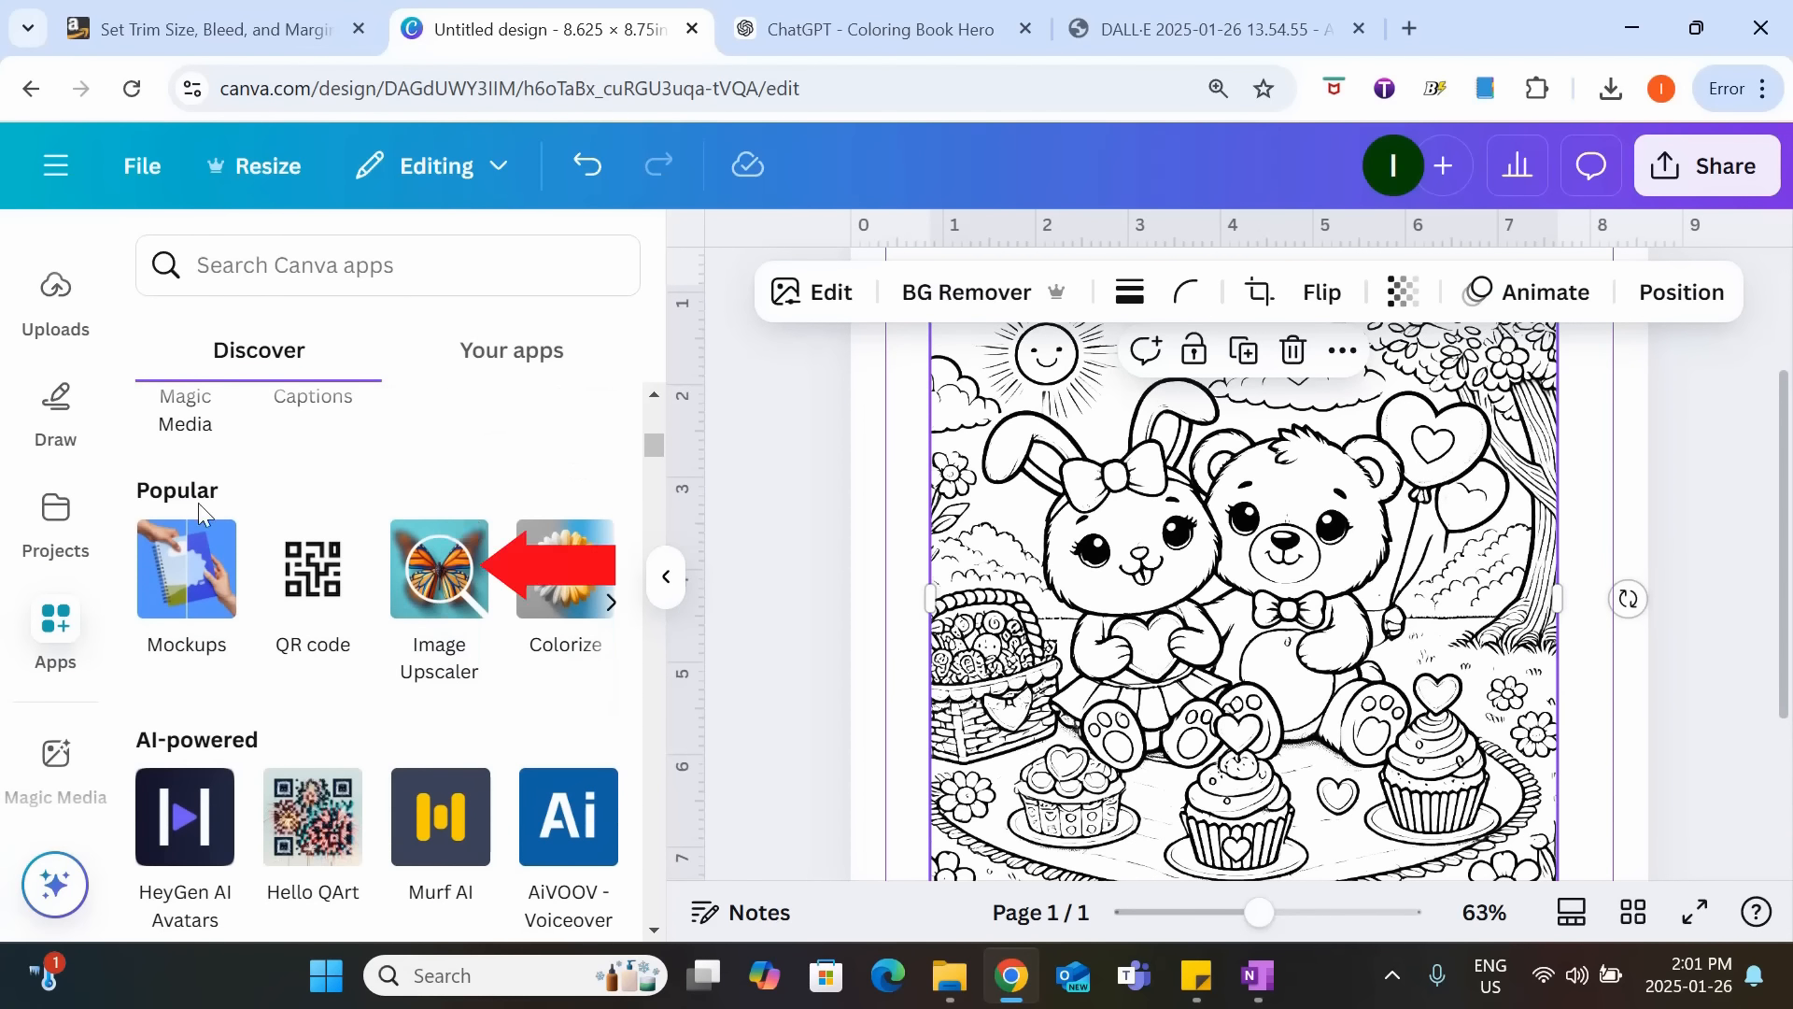
{"action": "left_click", "coordinate": [442, 593]}
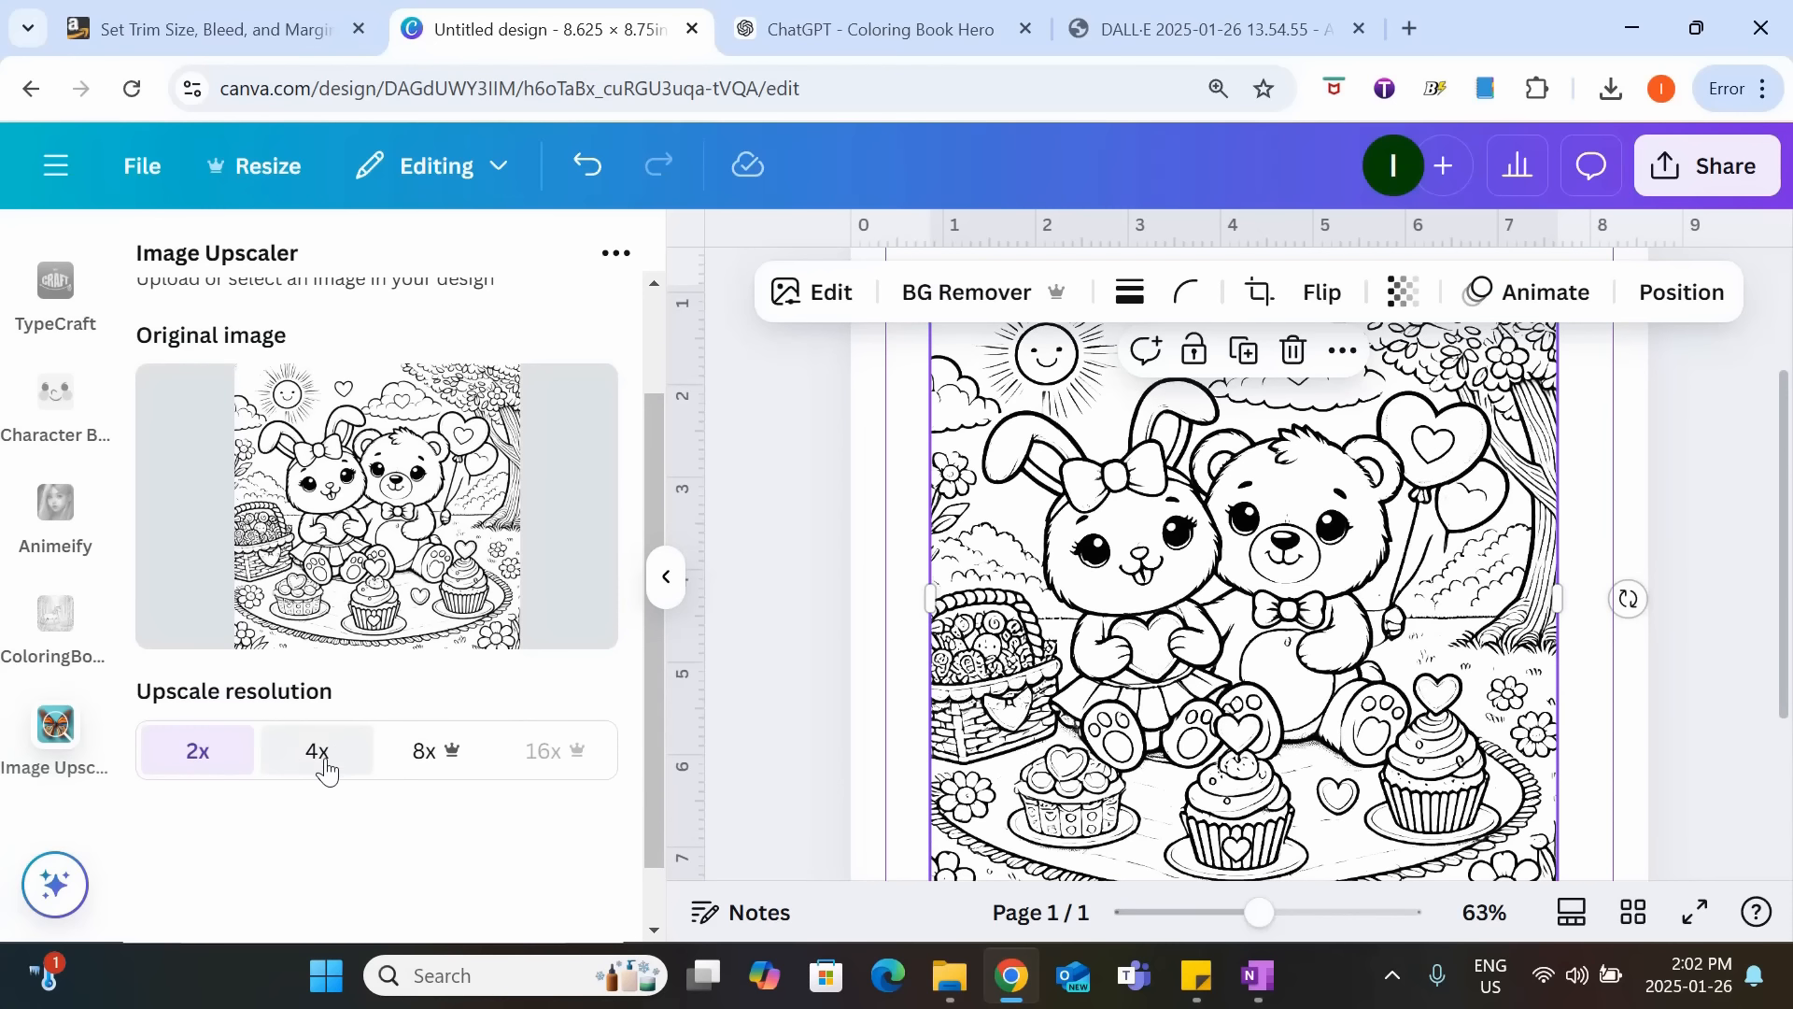
Upscale the picnic picture at 4x resolution and replace the original on the page with the enhanced image.
{"action": "left_click", "coordinate": [325, 771]}
{"action": "scroll", "coordinate": [442, 551], "scroll_direction": "down", "scroll_amount": 1}
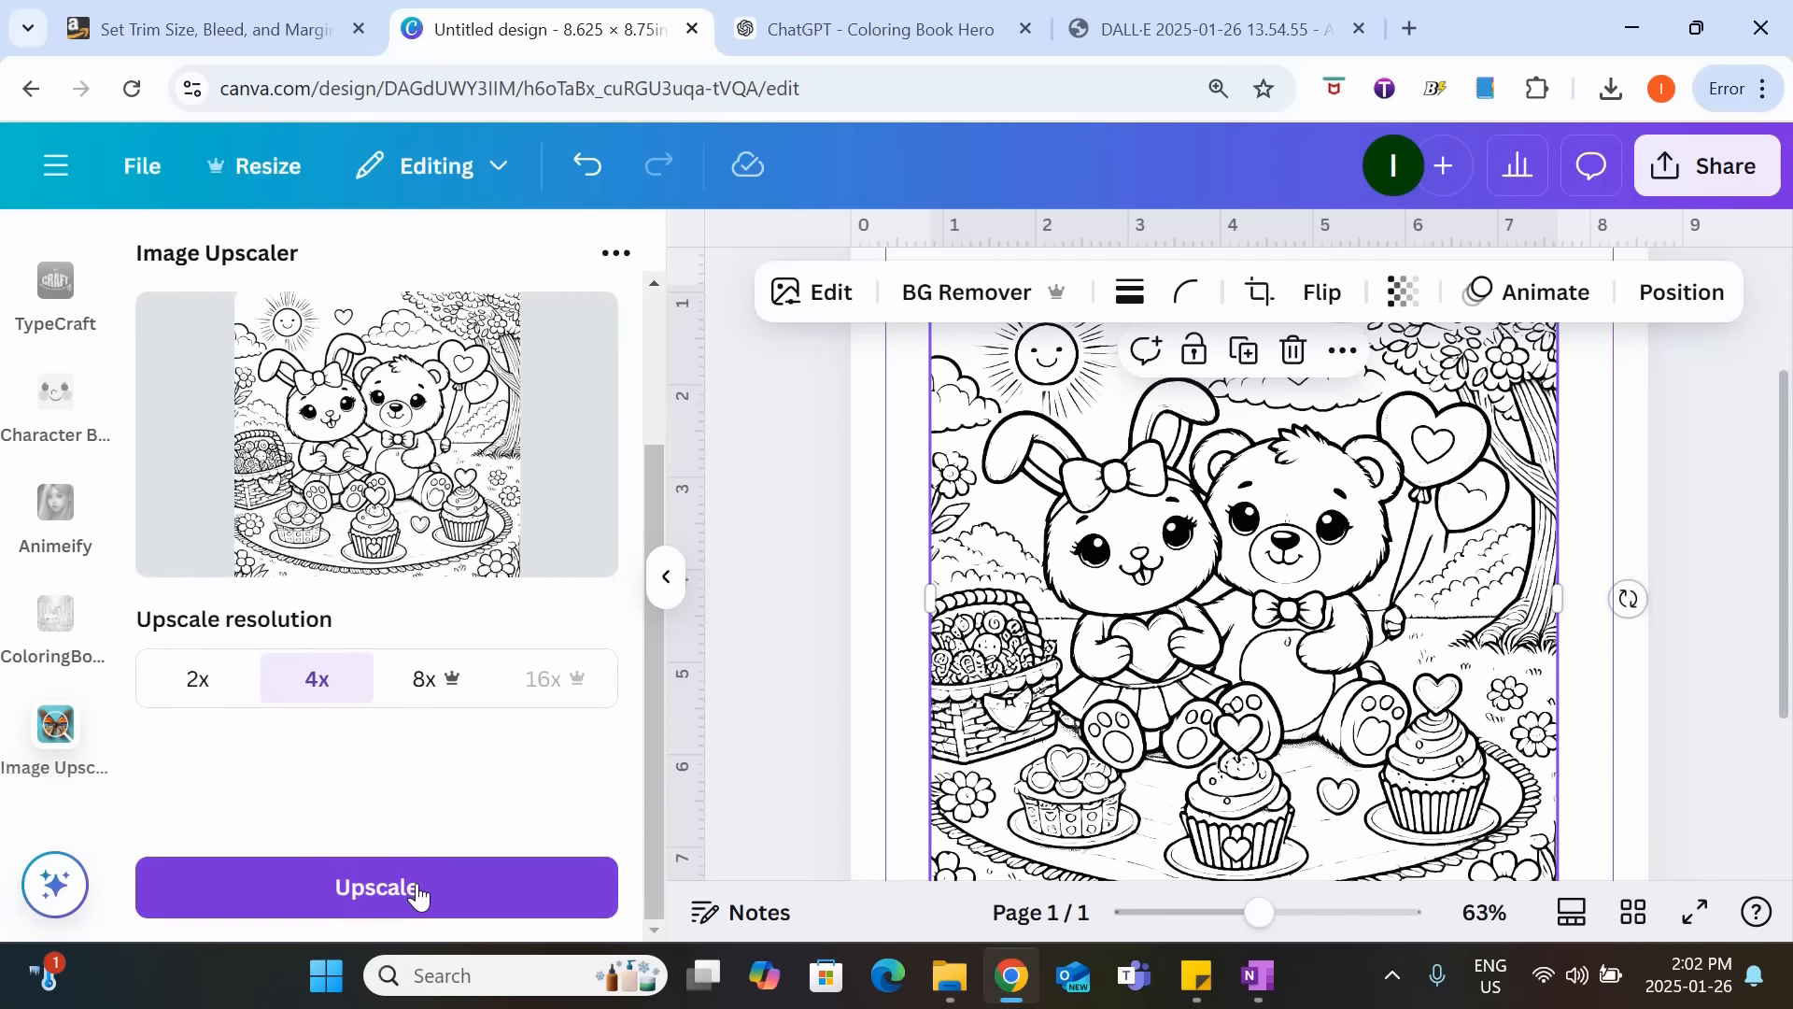
{"action": "left_click", "coordinate": [418, 895]}
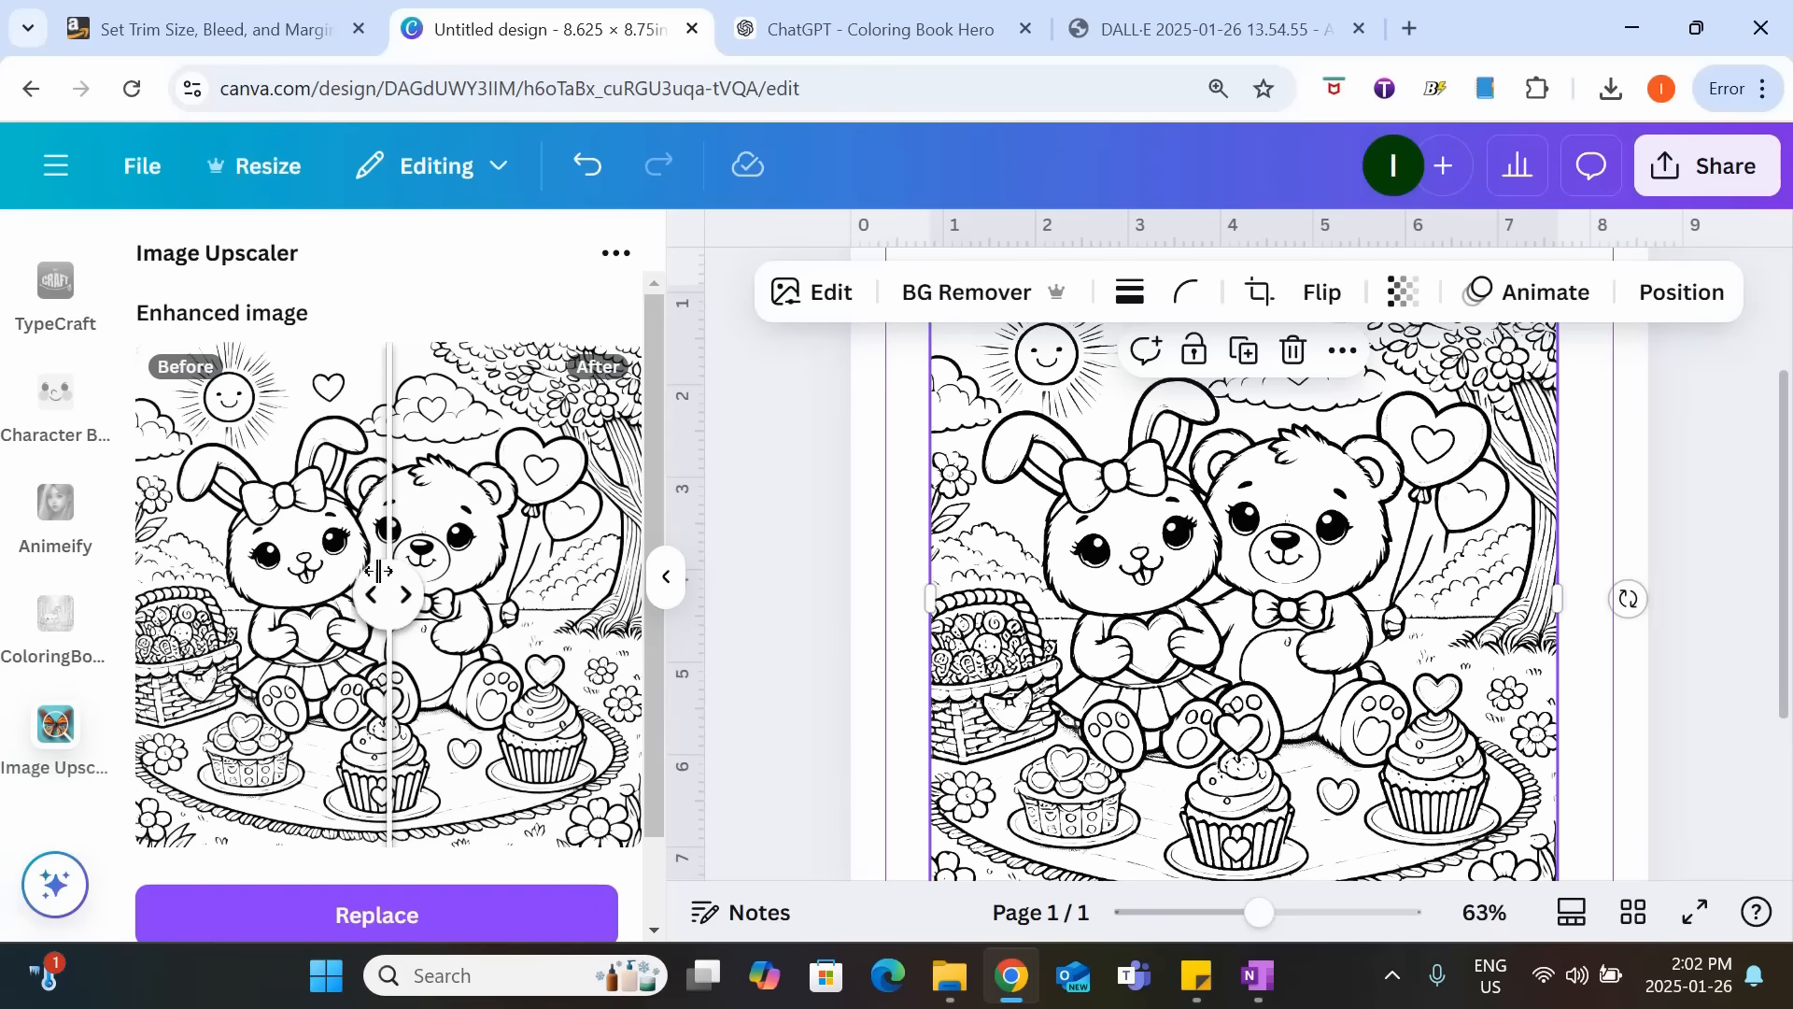
{"action": "left_click", "coordinate": [374, 913]}
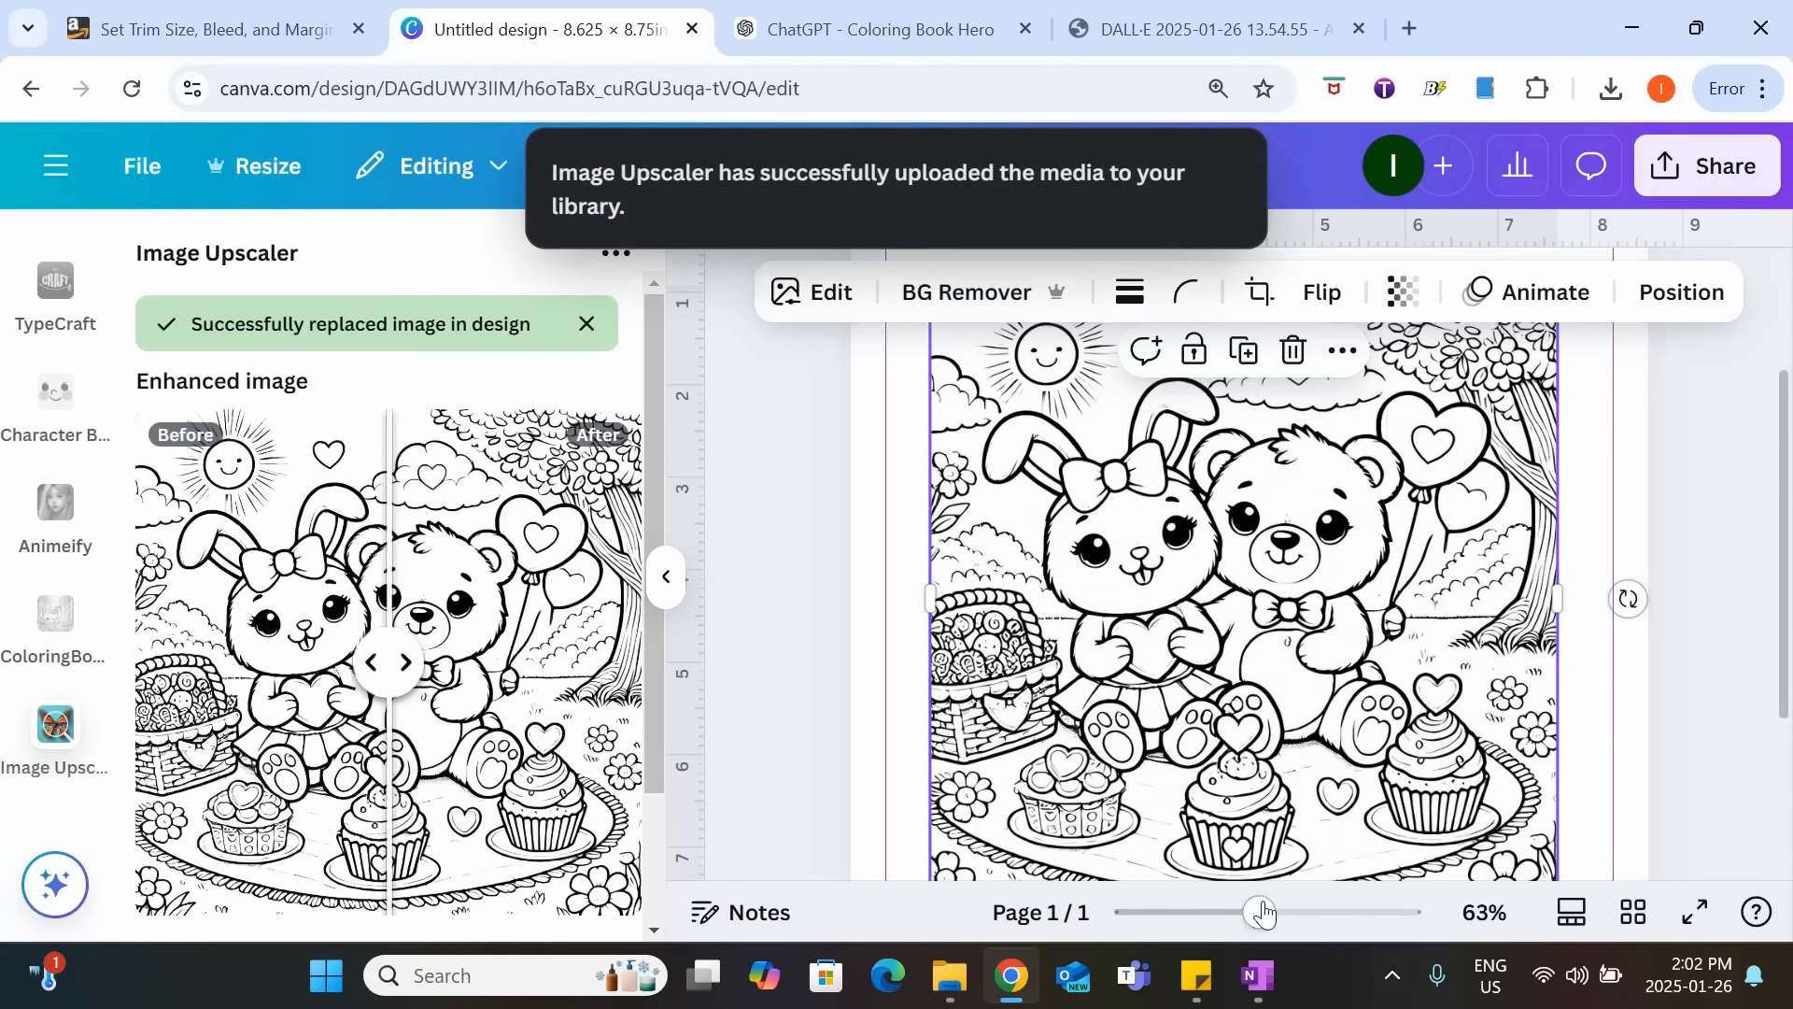
Close the Image Upscaler and open the upscaled picnic picture in Magic Eraser with a brush size of 24.
{"action": "mouse_move", "coordinate": [1265, 911]}
{"action": "left_mouse_down"}
{"action": "mouse_move", "coordinate": [1441, 923]}
{"action": "mouse_move", "coordinate": [1243, 913]}
{"action": "left_mouse_up"}
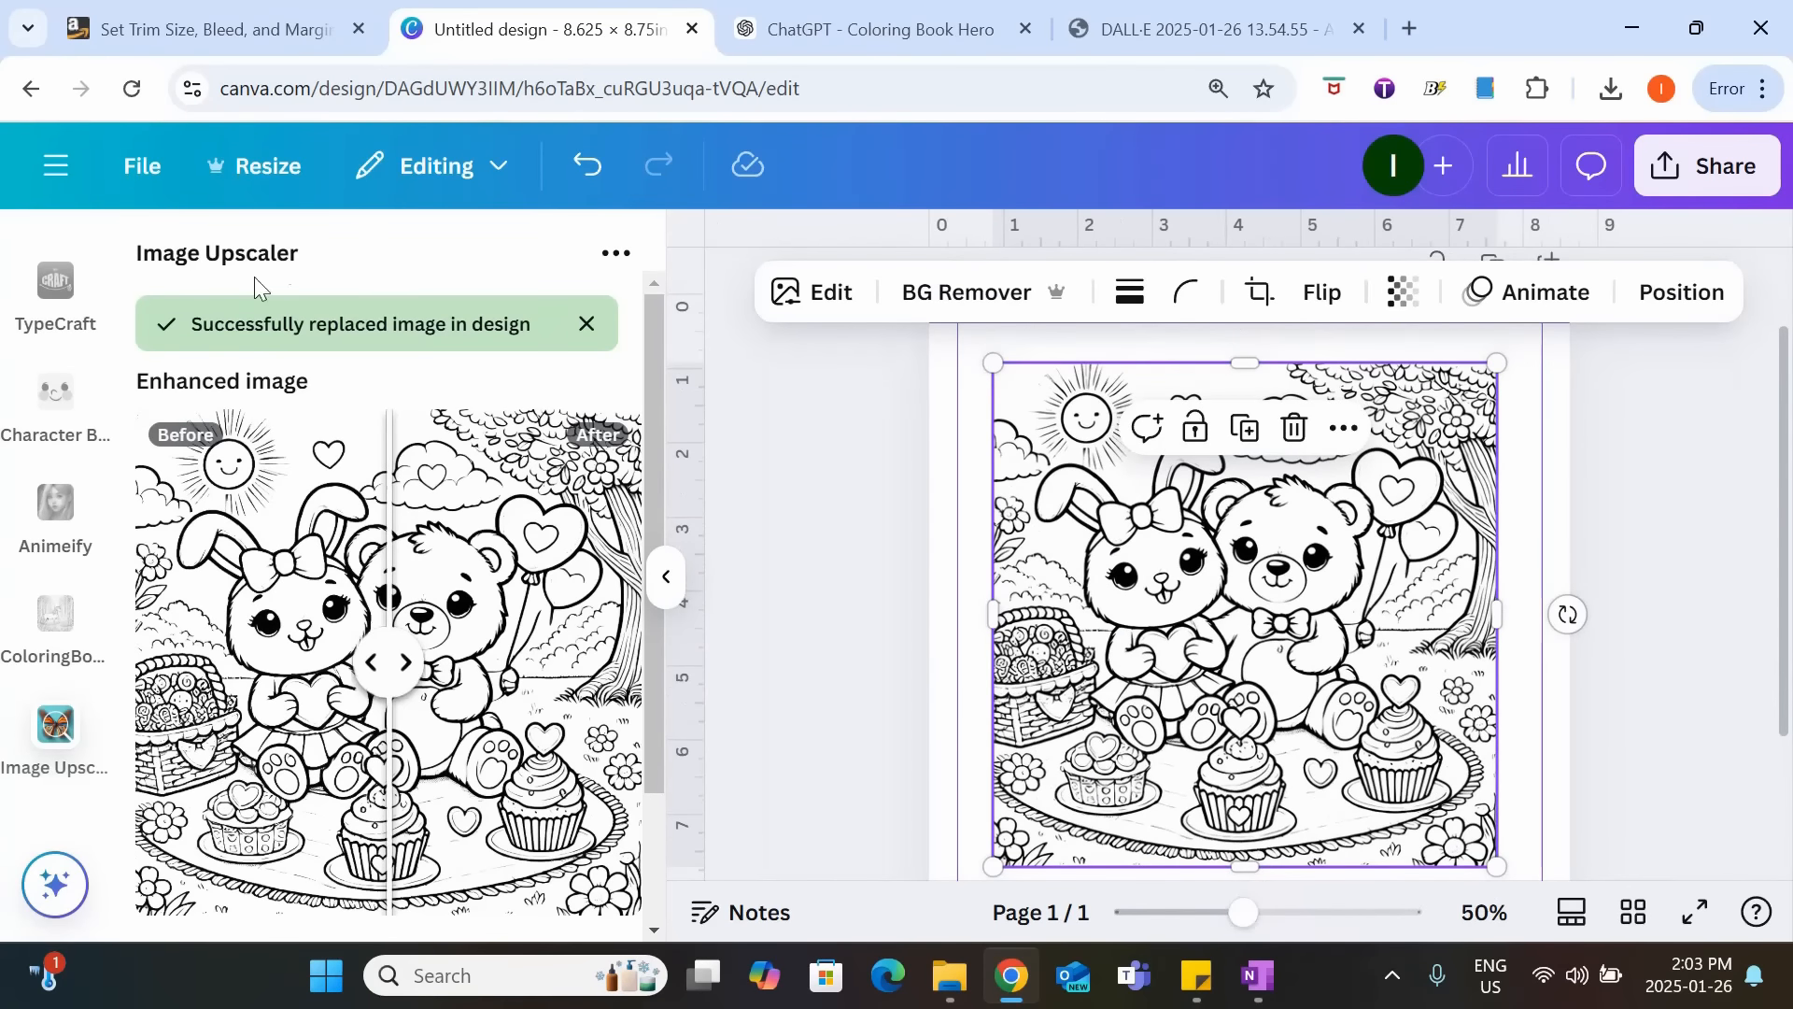
{"action": "left_click", "coordinate": [730, 472]}
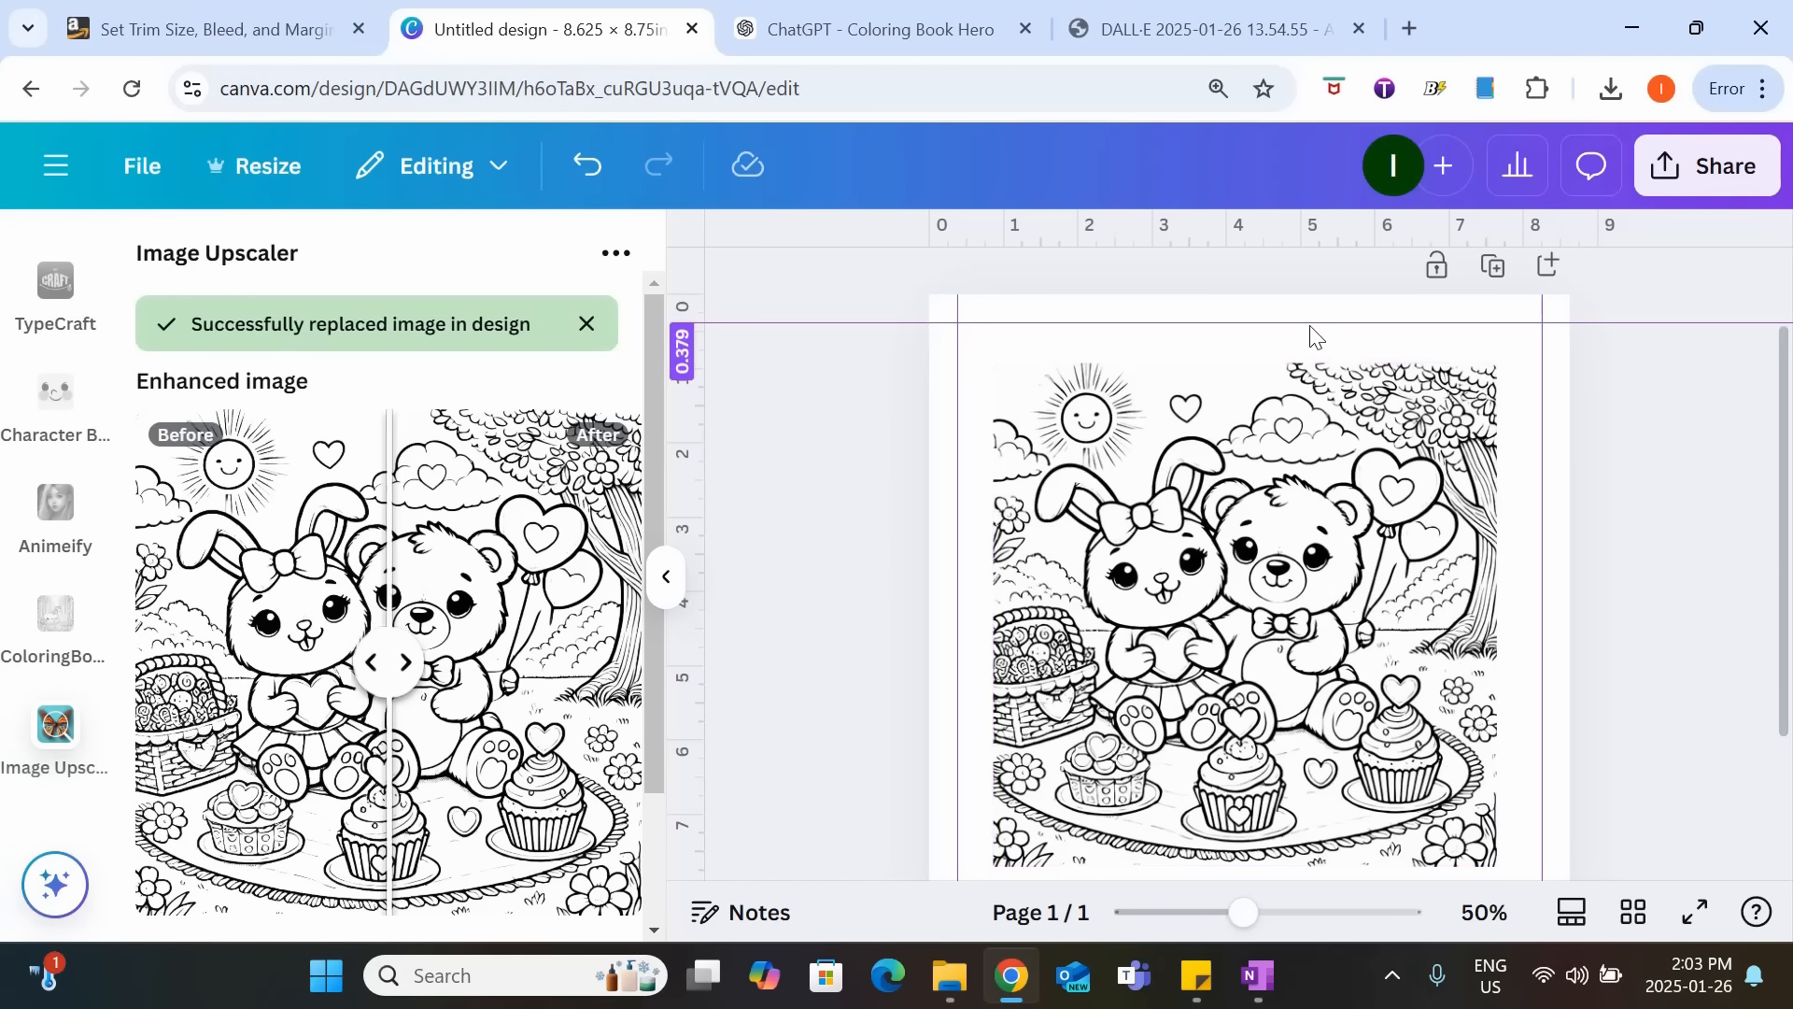
{"action": "left_click_drag", "start_coordinate": [1244, 914], "coordinate": [1305, 913]}
{"action": "left_click", "coordinate": [666, 576]}
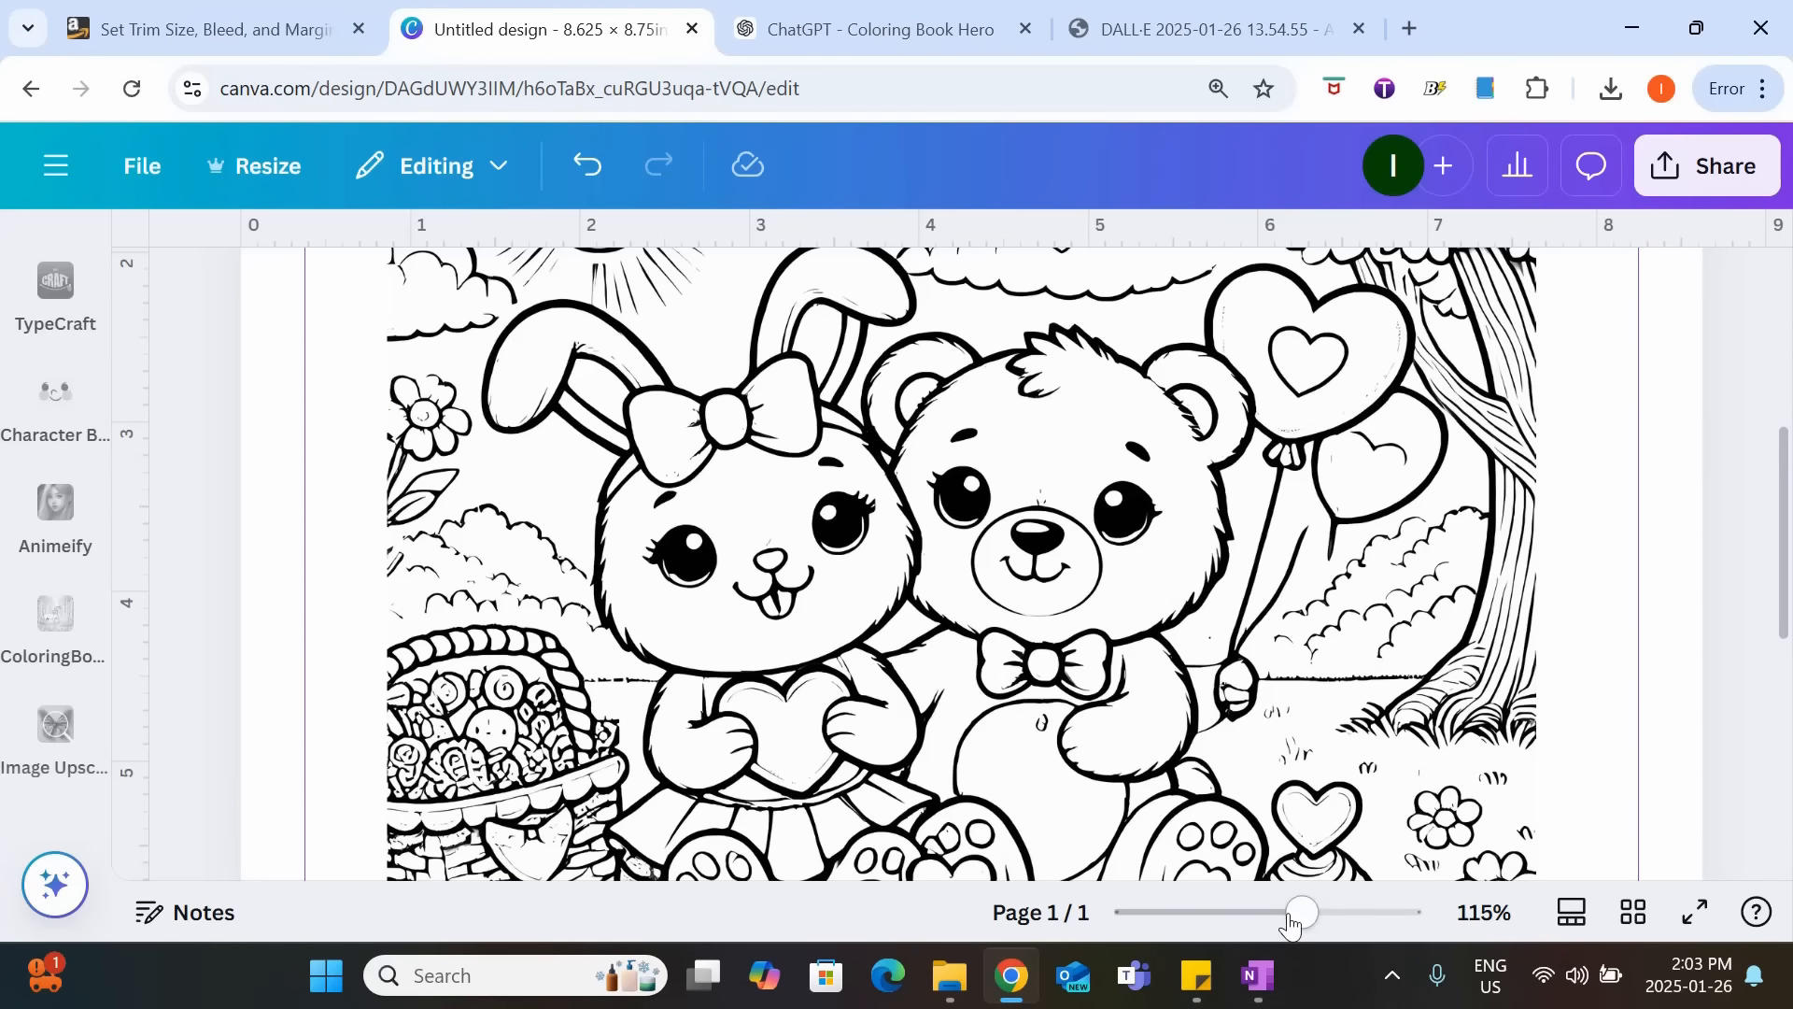
{"action": "left_click_drag", "start_coordinate": [1303, 912], "coordinate": [1260, 913]}
{"action": "left_click", "coordinate": [1212, 686]}
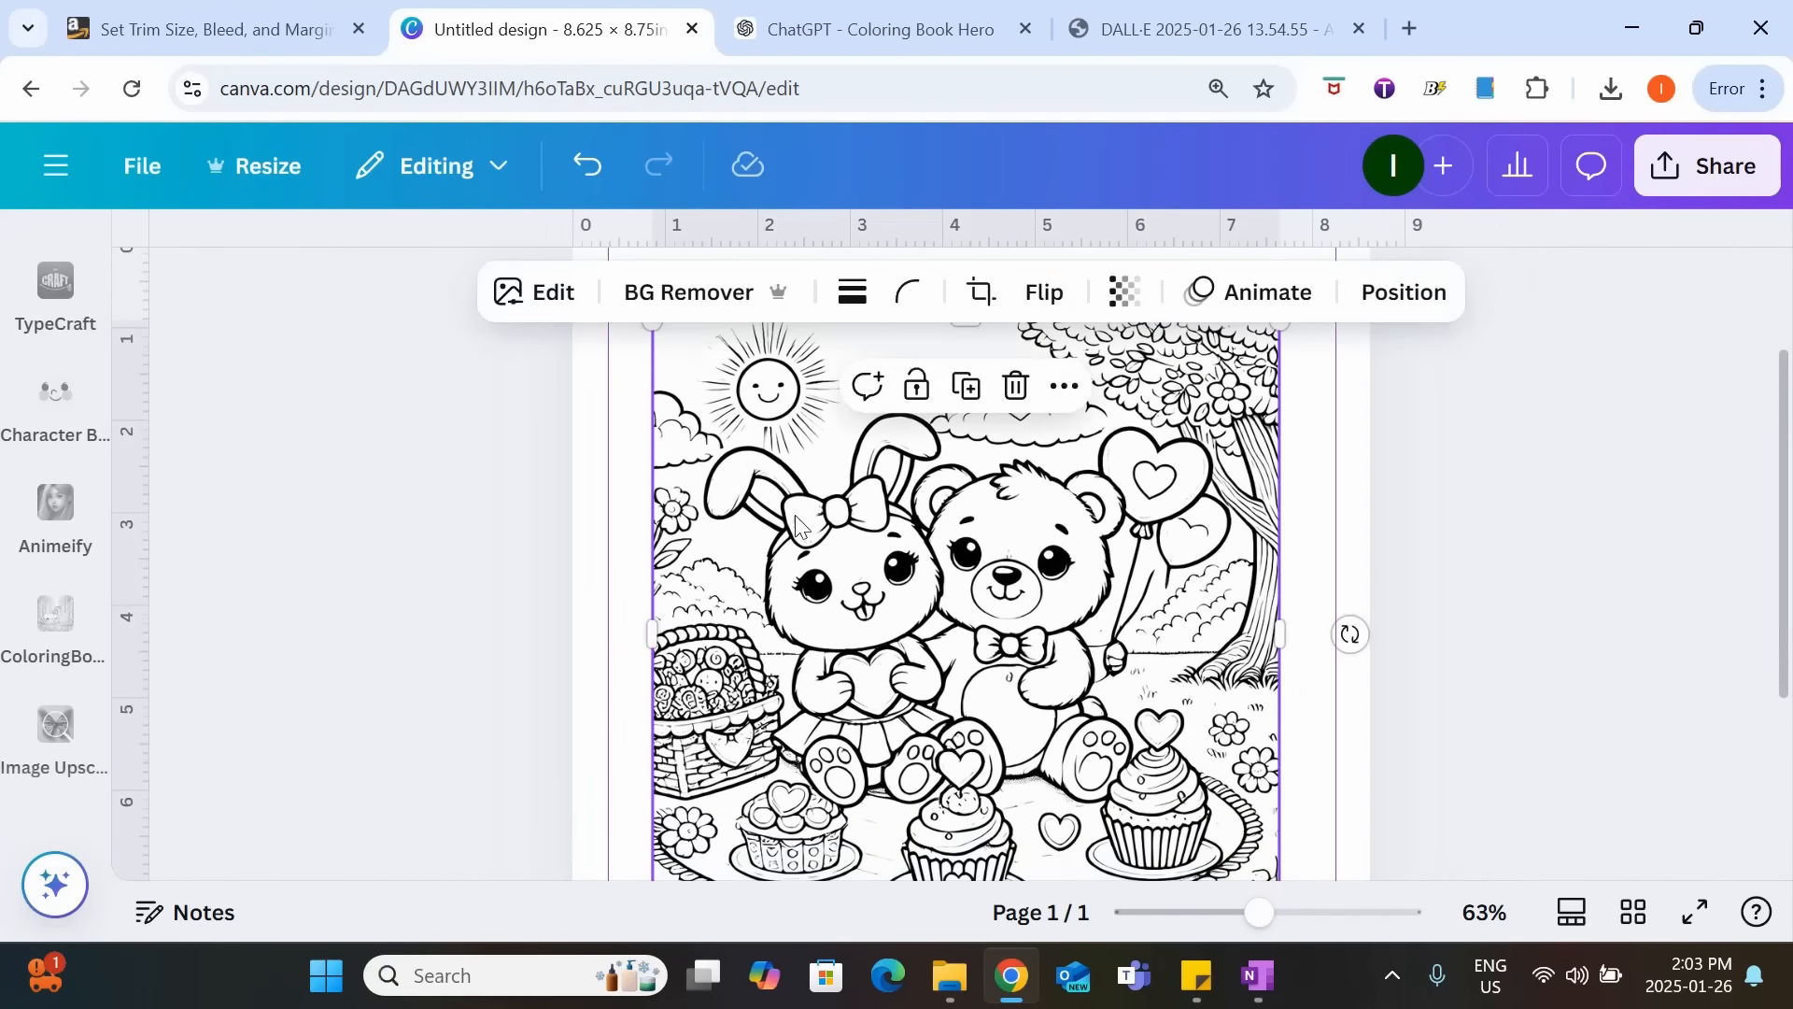
{"action": "left_click", "coordinate": [536, 295]}
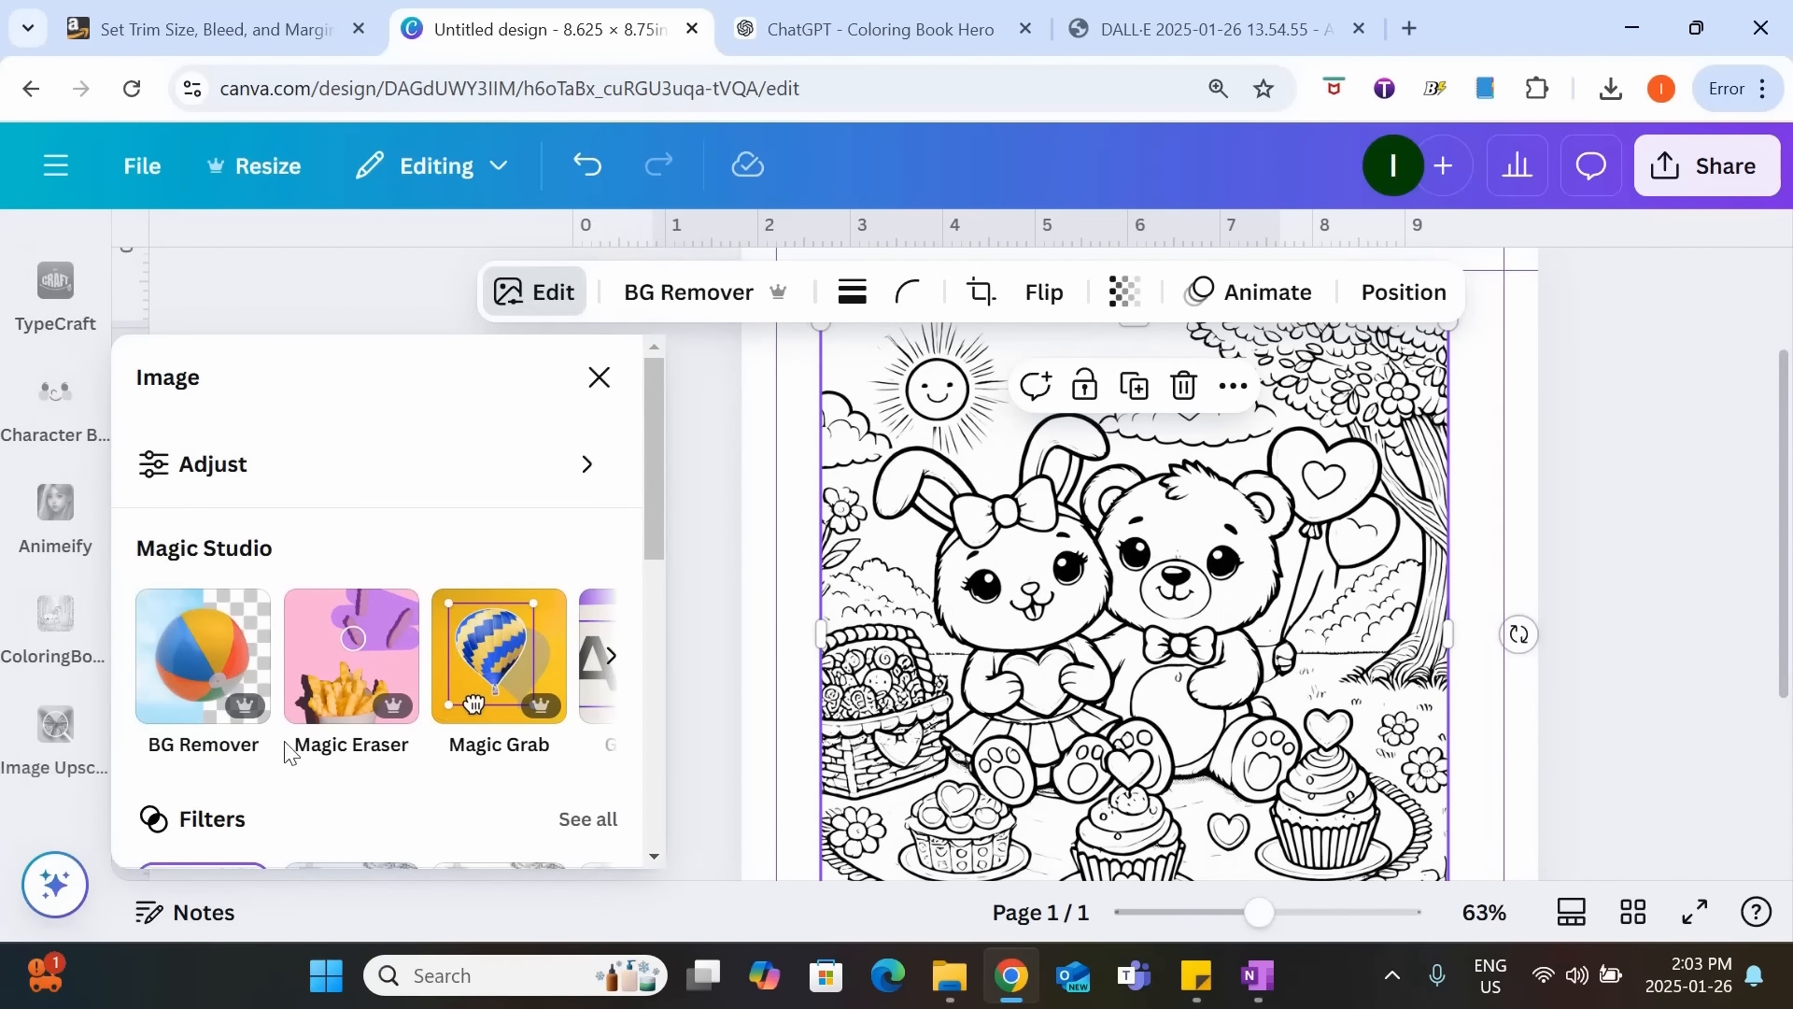
{"action": "left_click", "coordinate": [351, 654]}
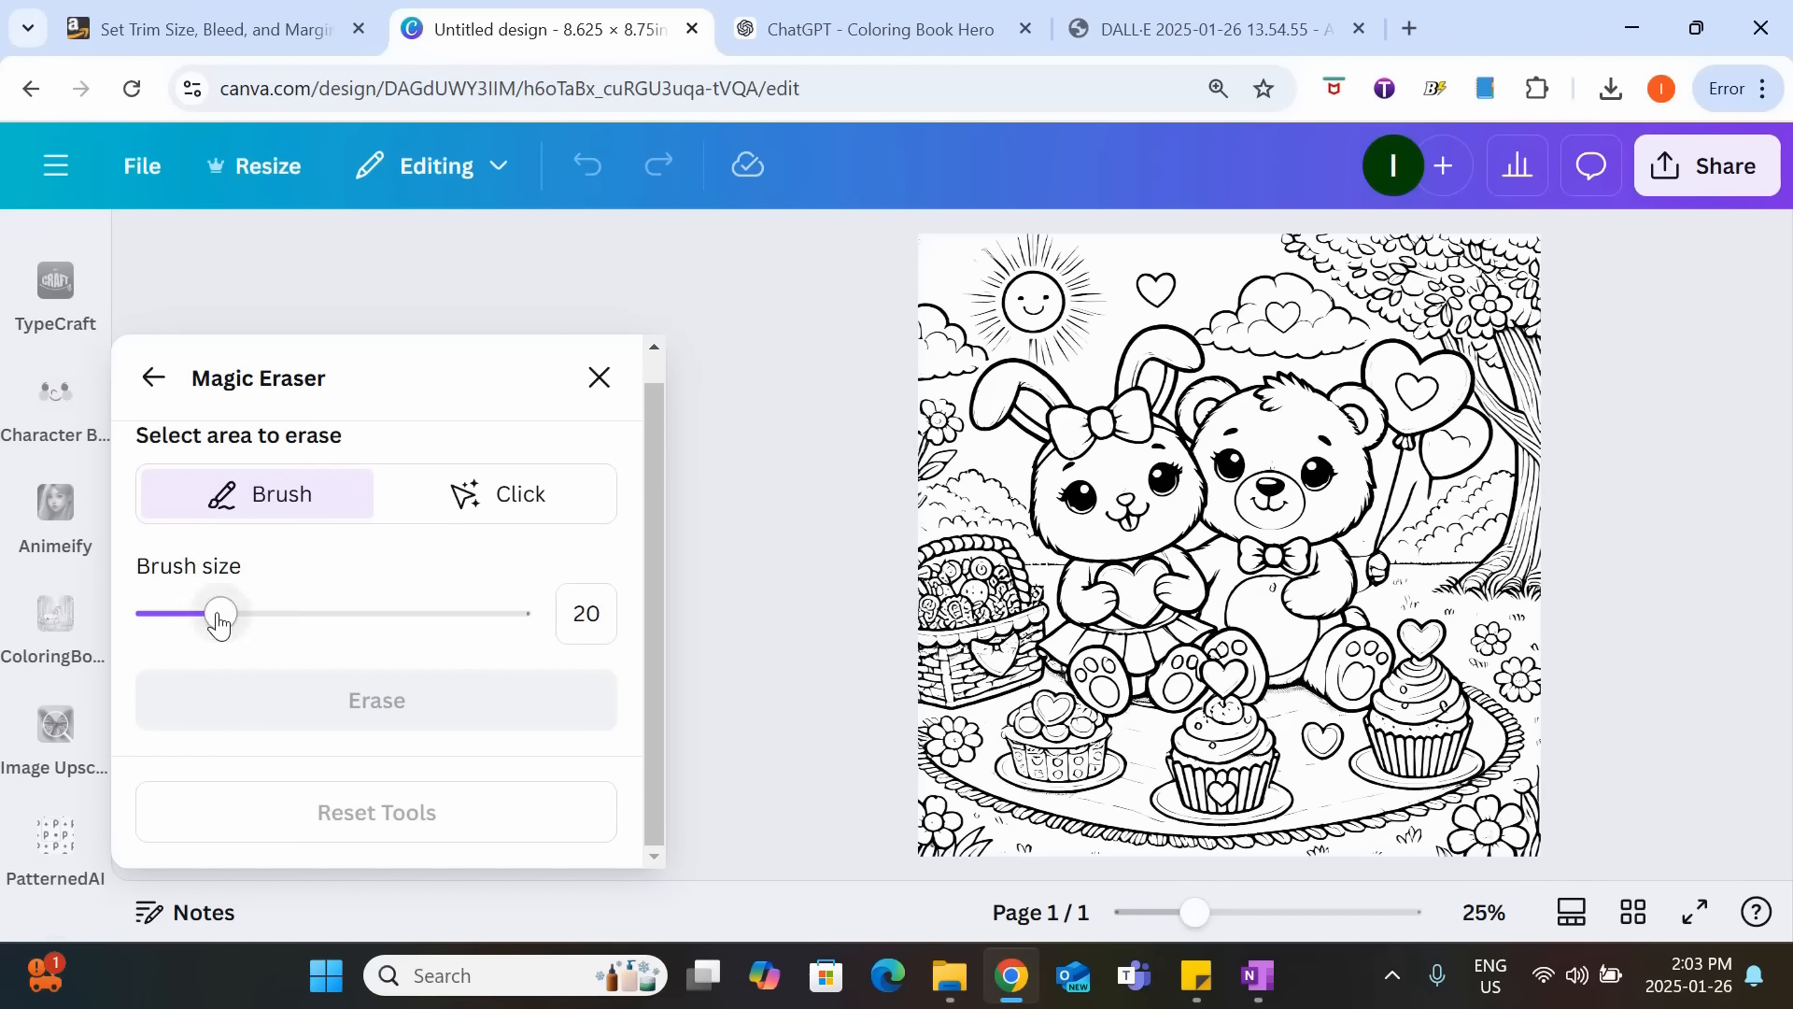
{"action": "mouse_move", "coordinate": [220, 614]}
{"action": "left_mouse_down"}
{"action": "mouse_move", "coordinate": [409, 614]}
{"action": "mouse_move", "coordinate": [238, 623]}
{"action": "left_mouse_up"}
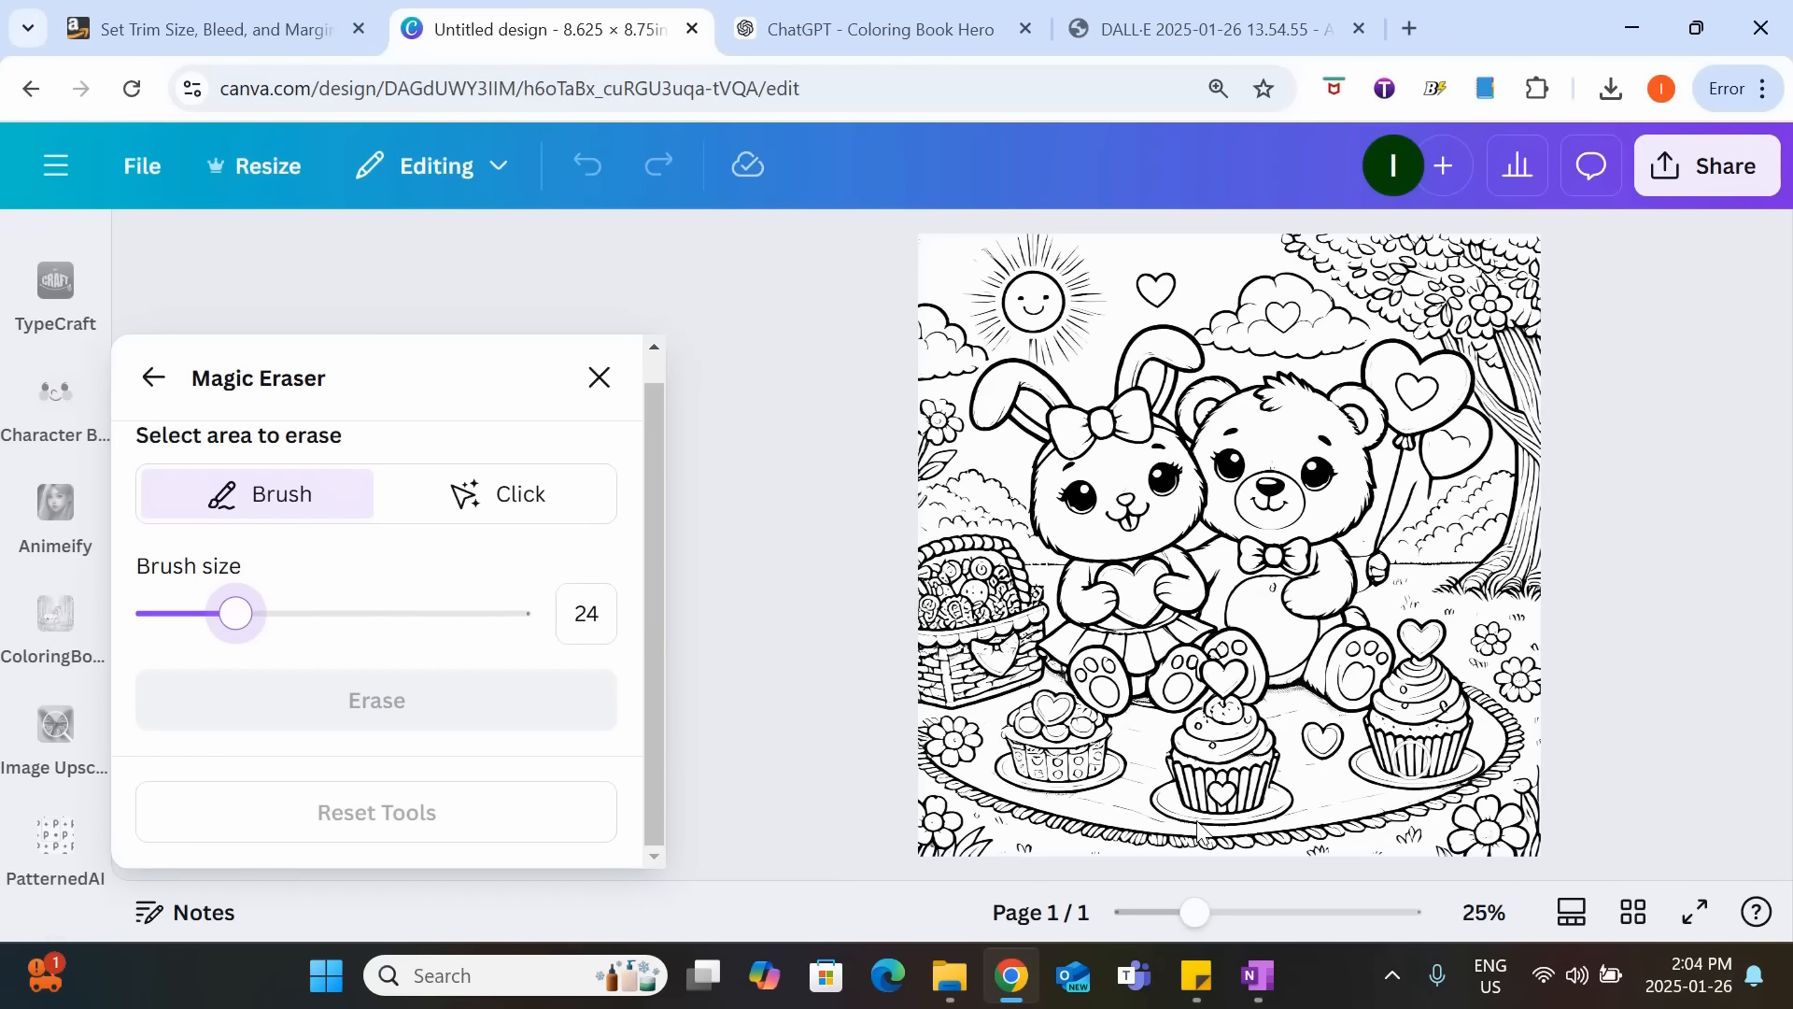
Brush over both heart balloons, their strings and the paw holding them, using a brush size of 16 for the finer areas, and erase them.
{"action": "left_click_drag", "start_coordinate": [1195, 913], "coordinate": [1231, 912]}
{"action": "mouse_move", "coordinate": [1488, 586]}
{"action": "left_mouse_down"}
{"action": "mouse_move", "coordinate": [1474, 549]}
{"action": "mouse_move", "coordinate": [1479, 620]}
{"action": "mouse_move", "coordinate": [1478, 562]}
{"action": "left_mouse_up"}
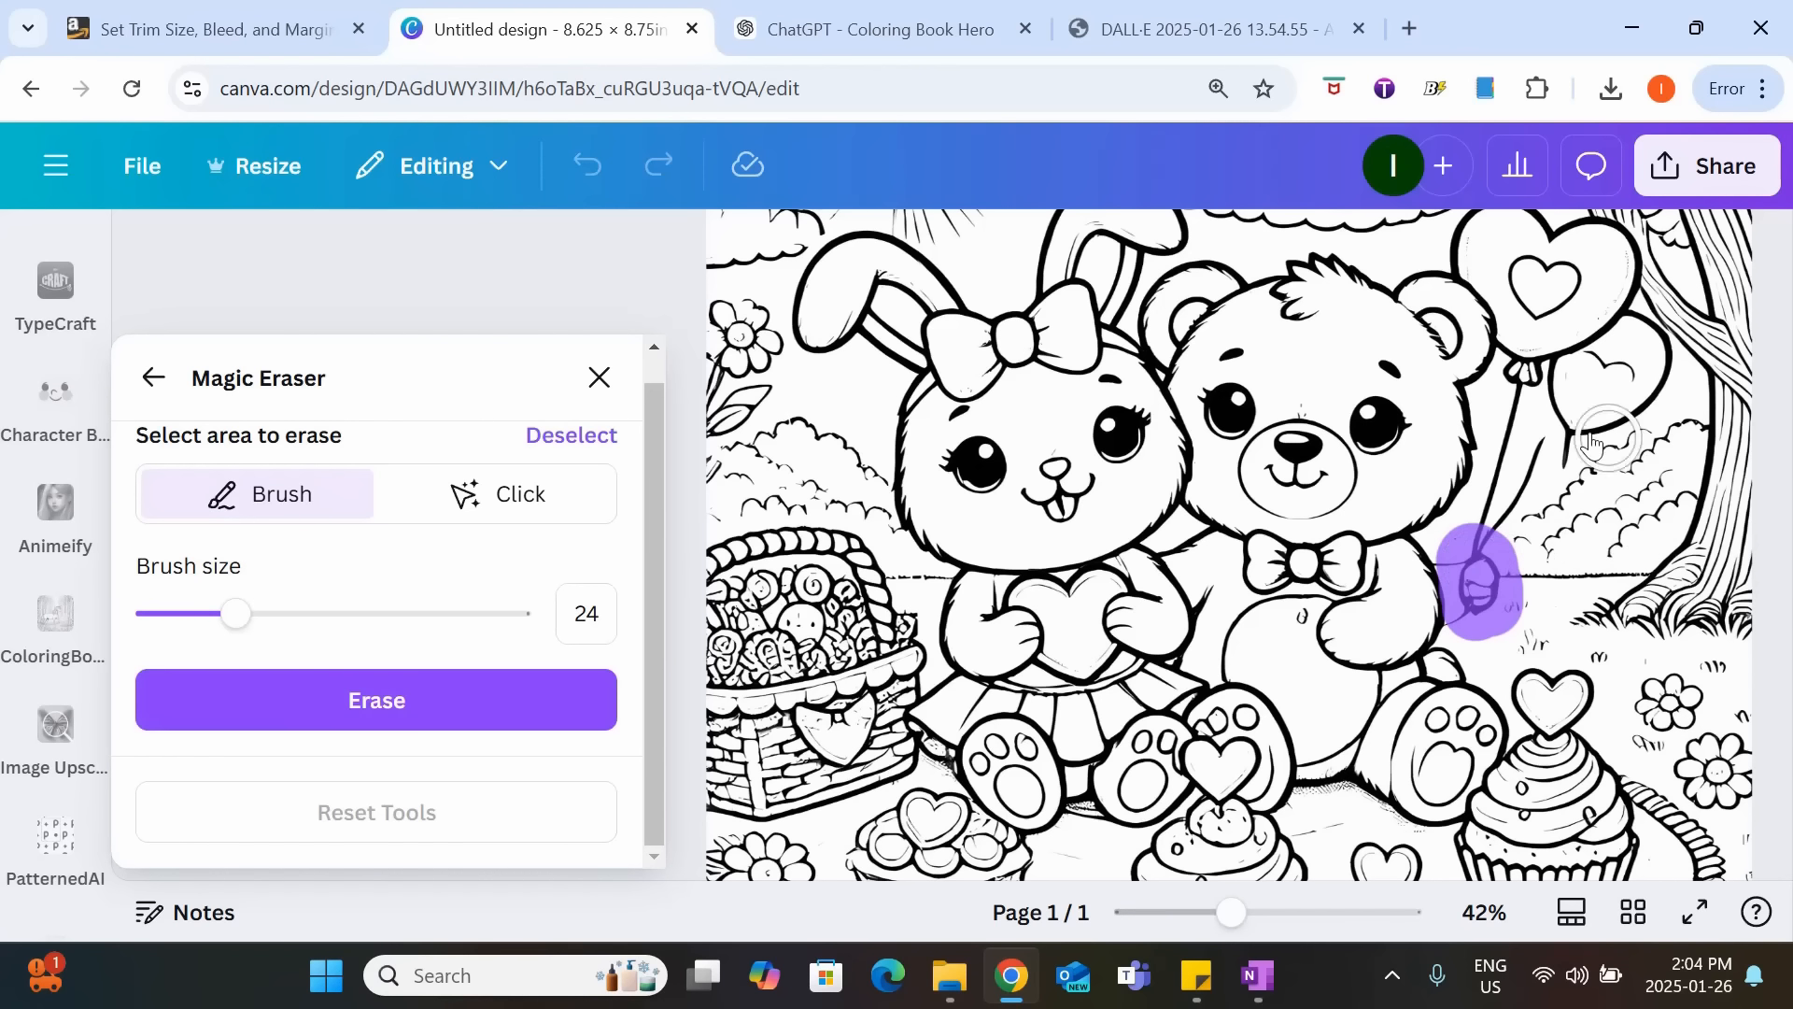
{"action": "mouse_move", "coordinate": [1487, 515]}
{"action": "left_mouse_down"}
{"action": "mouse_move", "coordinate": [1525, 372]}
{"action": "mouse_move", "coordinate": [1542, 411]}
{"action": "mouse_move", "coordinate": [1527, 482]}
{"action": "mouse_move", "coordinate": [1557, 447]}
{"action": "mouse_move", "coordinate": [1554, 338]}
{"action": "mouse_move", "coordinate": [1576, 429]}
{"action": "mouse_move", "coordinate": [1664, 397]}
{"action": "mouse_move", "coordinate": [1616, 324]}
{"action": "mouse_move", "coordinate": [1599, 406]}
{"action": "mouse_move", "coordinate": [1629, 374]}
{"action": "mouse_move", "coordinate": [1584, 355]}
{"action": "mouse_move", "coordinate": [1600, 330]}
{"action": "mouse_move", "coordinate": [1508, 347]}
{"action": "left_mouse_up"}
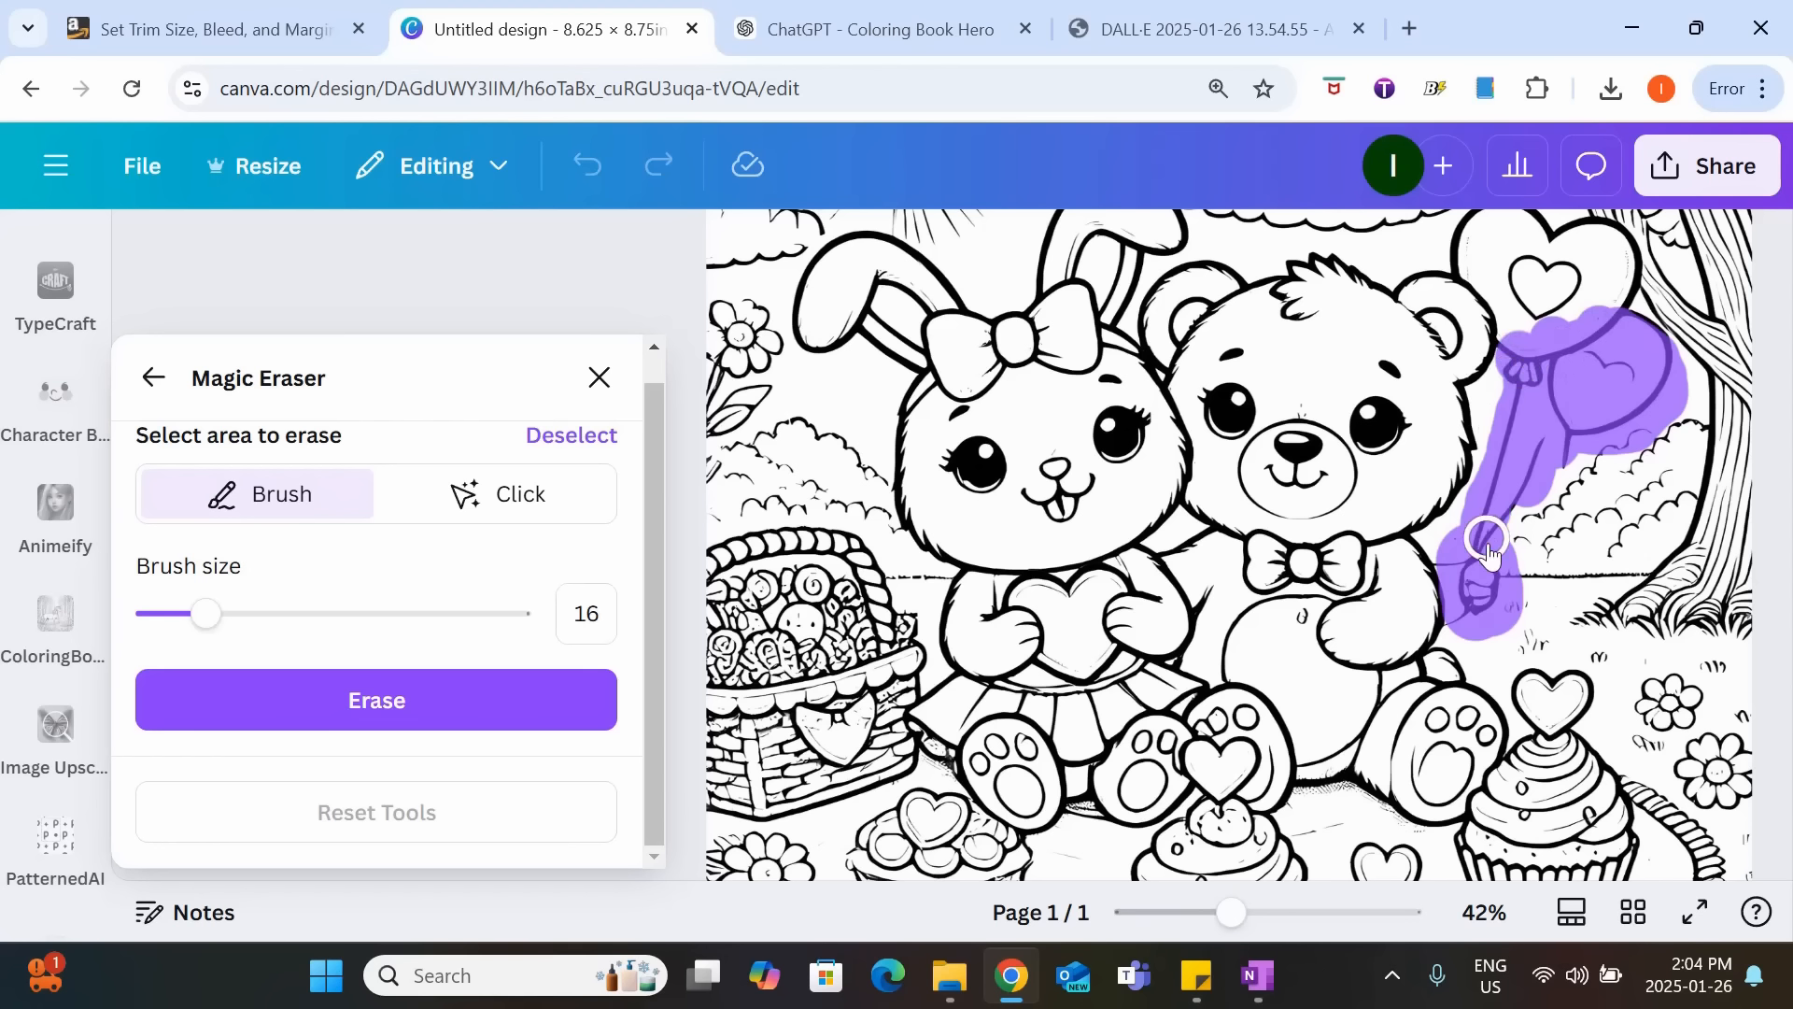
{"action": "scroll", "coordinate": [1532, 280], "scroll_direction": "up", "scroll_amount": 3}
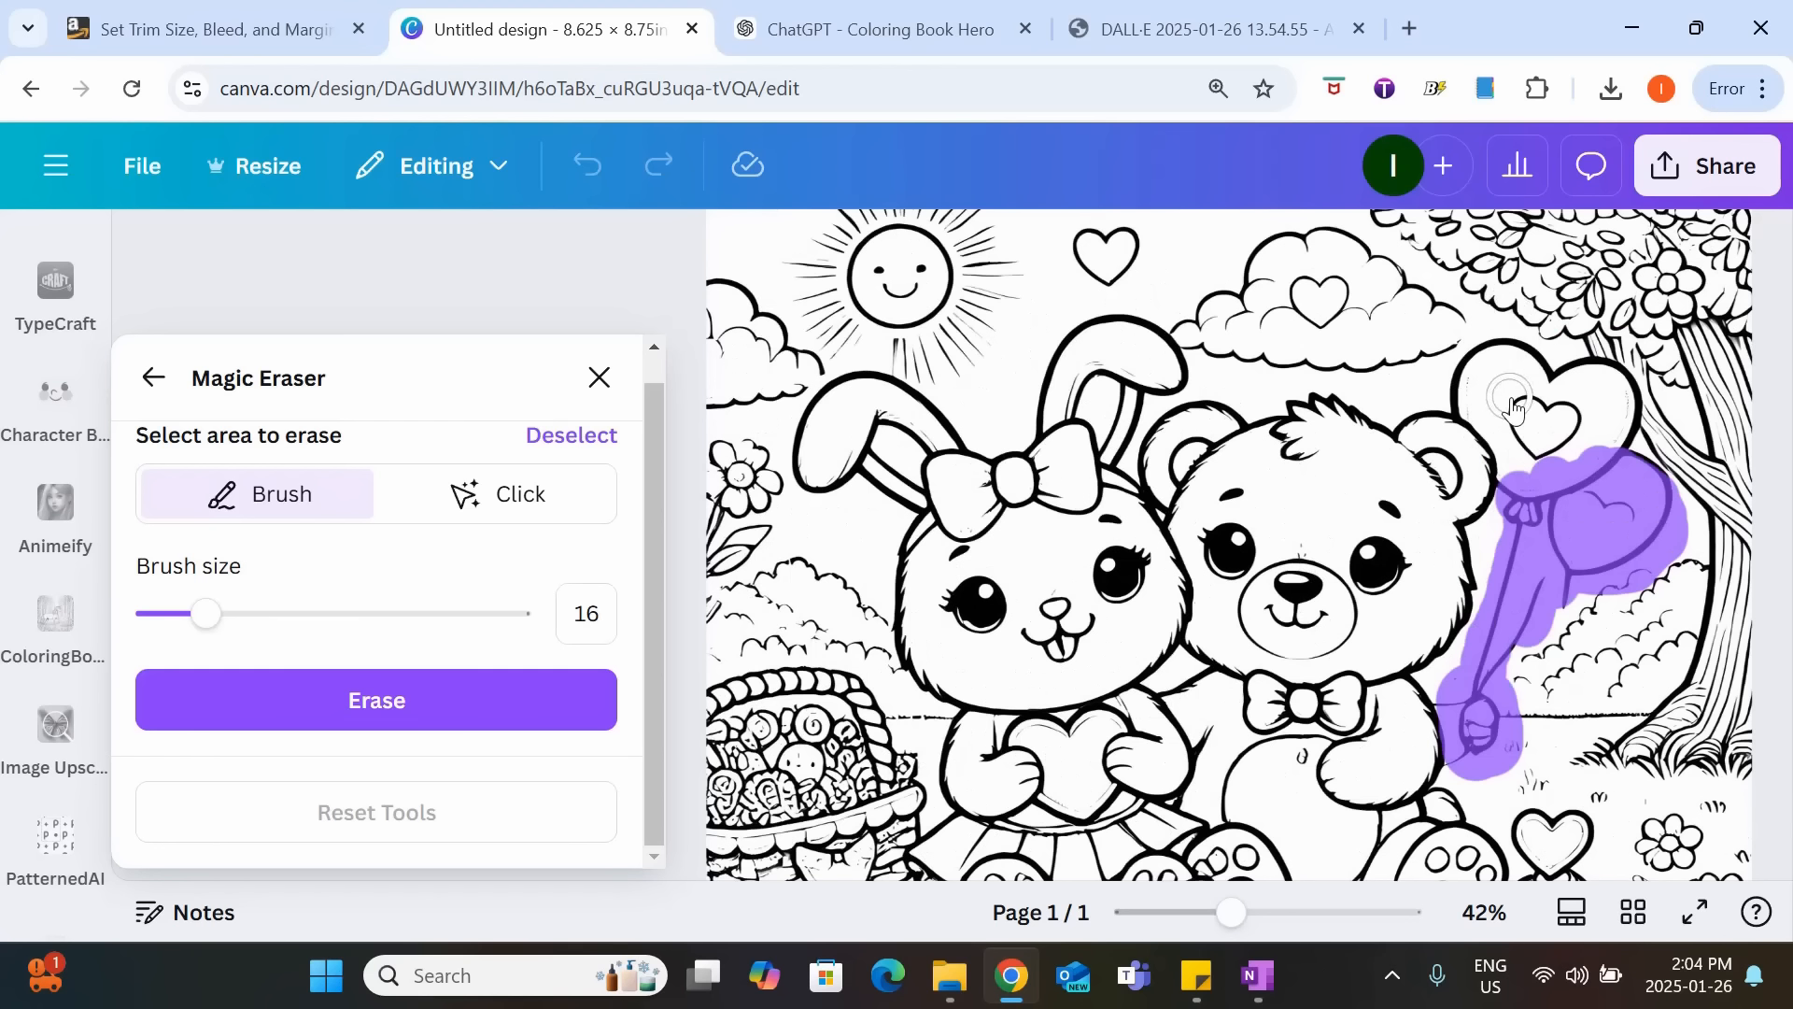
{"action": "mouse_move", "coordinate": [1513, 404]}
{"action": "left_mouse_down"}
{"action": "mouse_move", "coordinate": [1474, 403]}
{"action": "mouse_move", "coordinate": [1469, 371]}
{"action": "mouse_move", "coordinate": [1506, 347]}
{"action": "mouse_move", "coordinate": [1542, 394]}
{"action": "mouse_move", "coordinate": [1562, 369]}
{"action": "mouse_move", "coordinate": [1616, 369]}
{"action": "mouse_move", "coordinate": [1627, 434]}
{"action": "mouse_move", "coordinate": [1578, 481]}
{"action": "mouse_move", "coordinate": [1539, 411]}
{"action": "mouse_move", "coordinate": [1592, 422]}
{"action": "mouse_move", "coordinate": [1550, 441]}
{"action": "mouse_move", "coordinate": [1513, 408]}
{"action": "mouse_move", "coordinate": [1493, 431]}
{"action": "mouse_move", "coordinate": [1522, 454]}
{"action": "mouse_move", "coordinate": [1493, 421]}
{"action": "left_mouse_up"}
{"action": "left_click", "coordinate": [355, 703]}
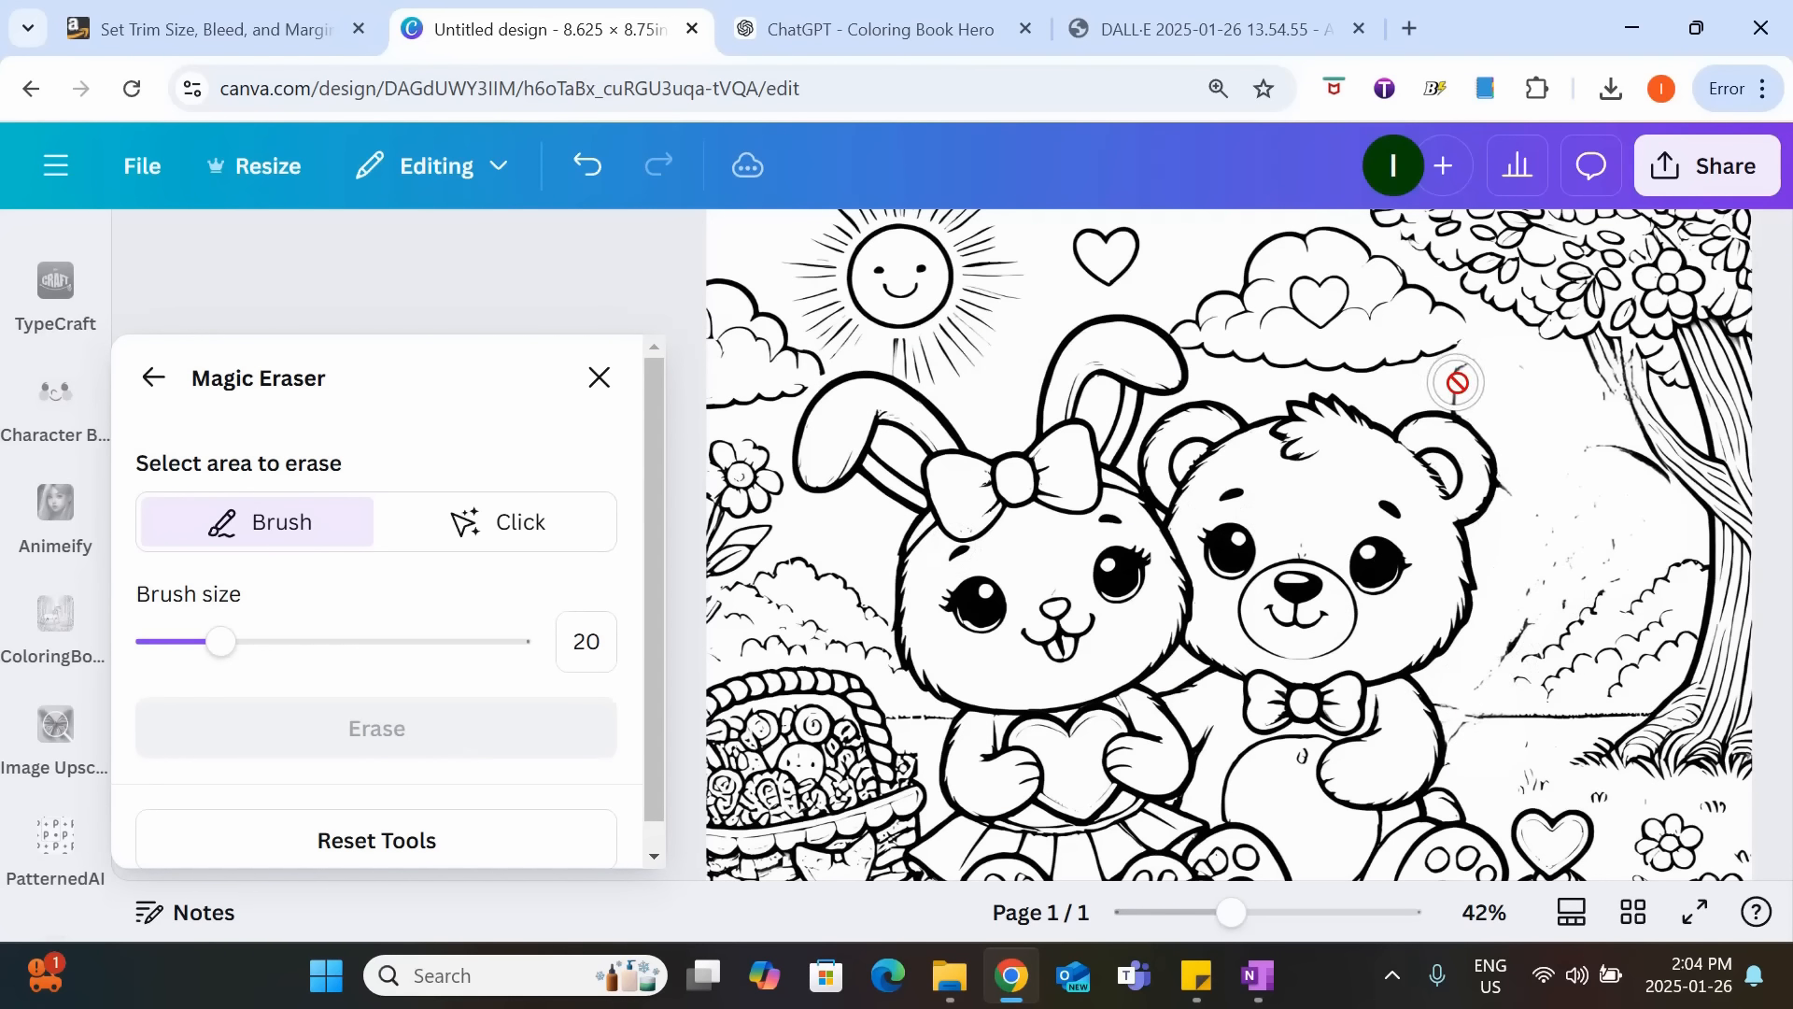
Erase the leftover line fragments where the balloons were with a size 20 brush, and close Magic Eraser.
{"action": "left_click_drag", "start_coordinate": [1456, 382], "coordinate": [1463, 372]}
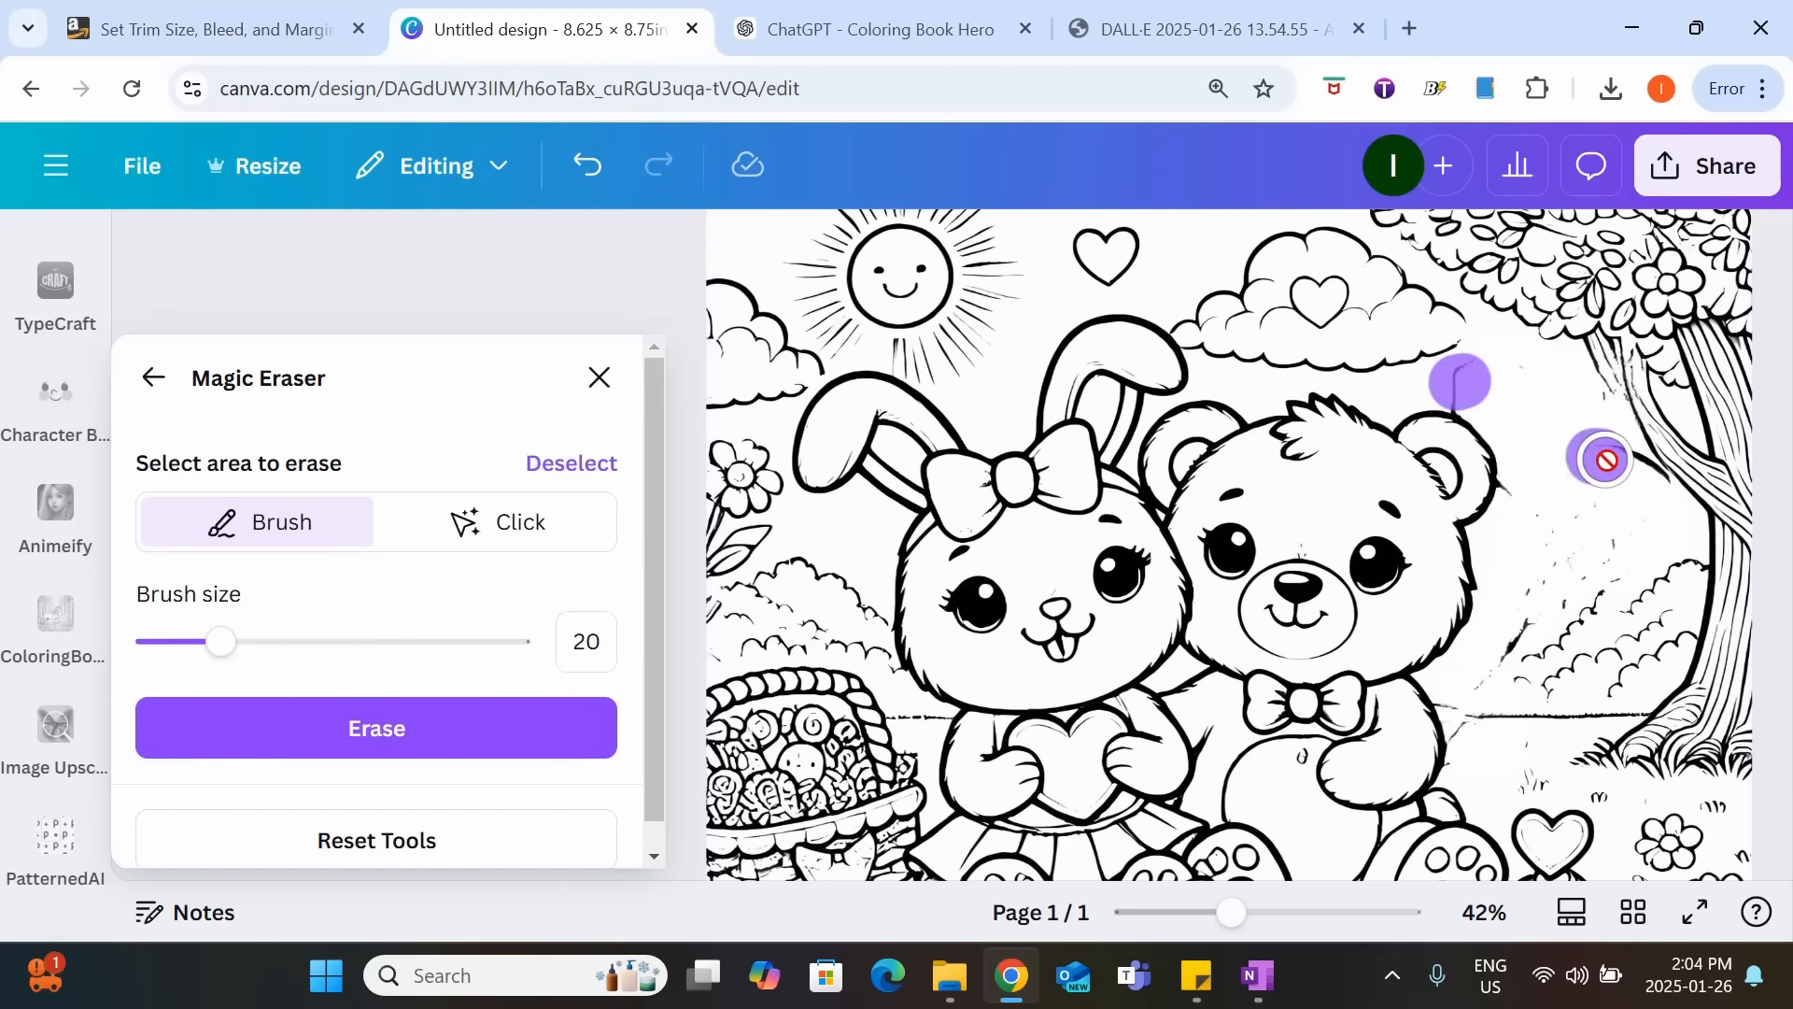
{"action": "left_click_drag", "start_coordinate": [1606, 459], "coordinate": [1652, 488]}
{"action": "mouse_move", "coordinate": [1551, 596]}
{"action": "left_mouse_down"}
{"action": "mouse_move", "coordinate": [1506, 654]}
{"action": "mouse_move", "coordinate": [1611, 531]}
{"action": "mouse_move", "coordinate": [1539, 580]}
{"action": "mouse_move", "coordinate": [1522, 496]}
{"action": "left_mouse_up"}
{"action": "left_click", "coordinate": [360, 729]}
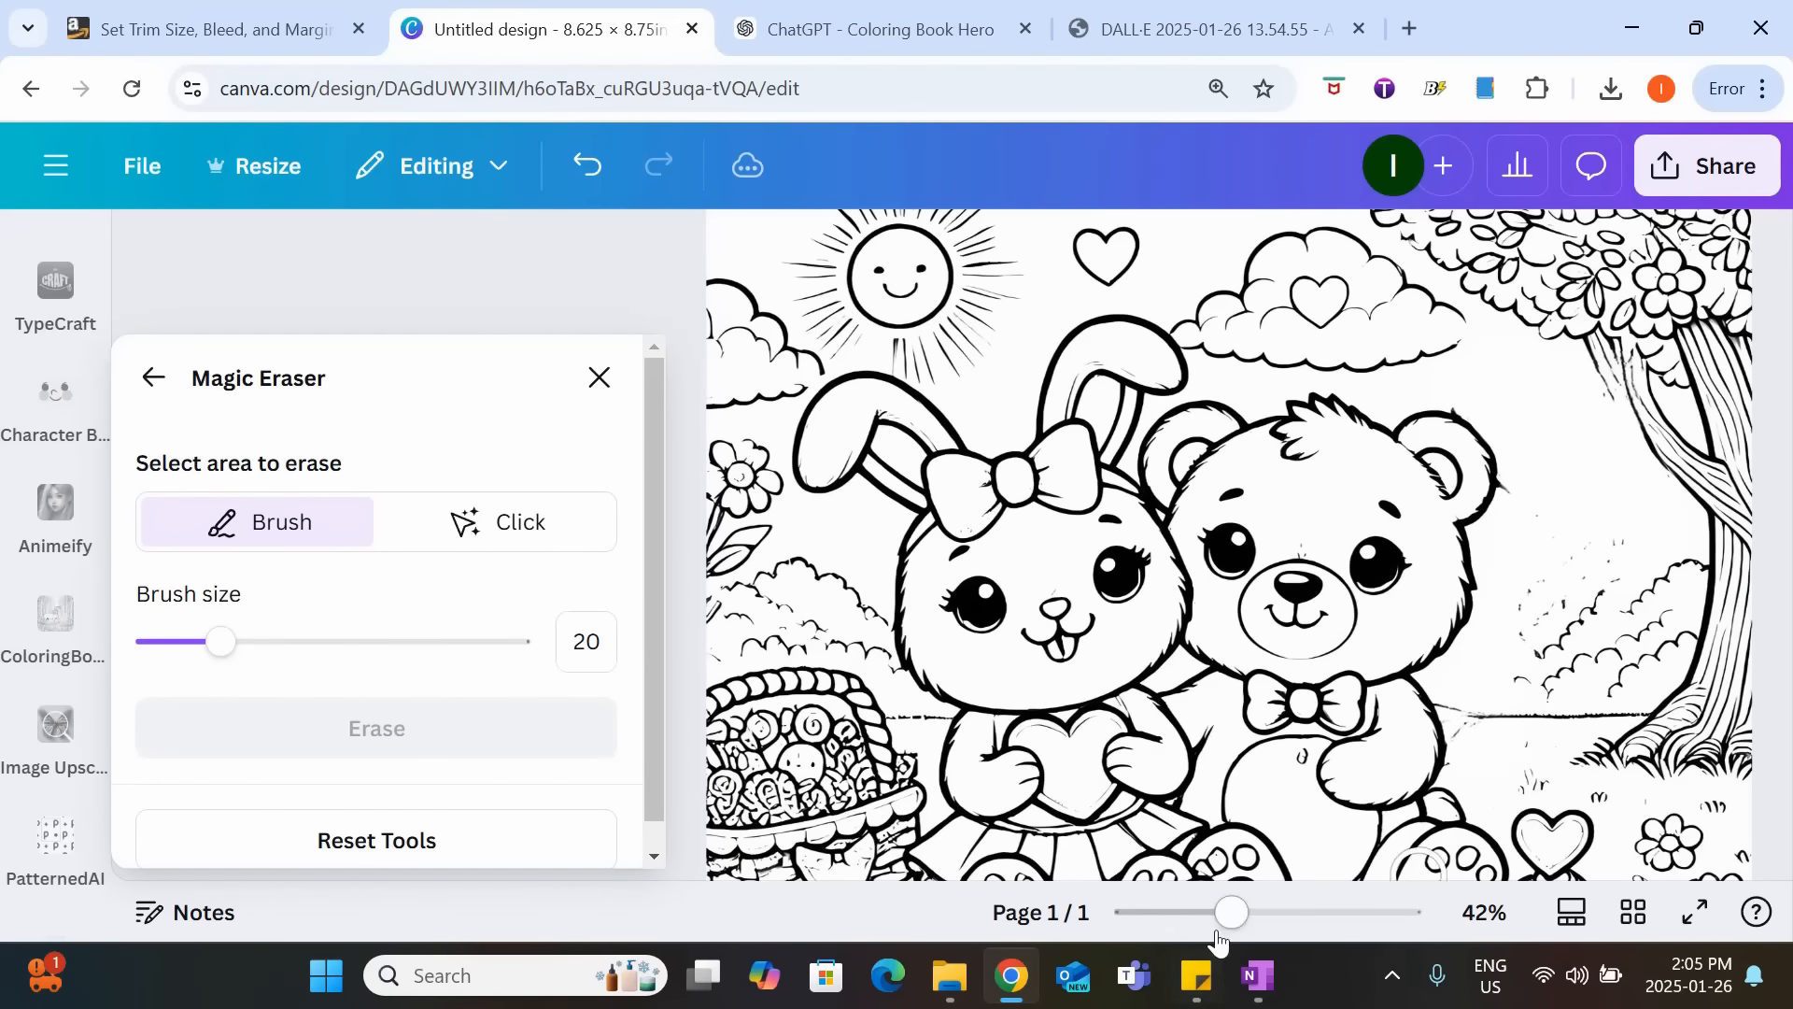
{"action": "scroll", "coordinate": [1539, 760], "scroll_direction": "up", "scroll_amount": 5, "text": "ctrl"}
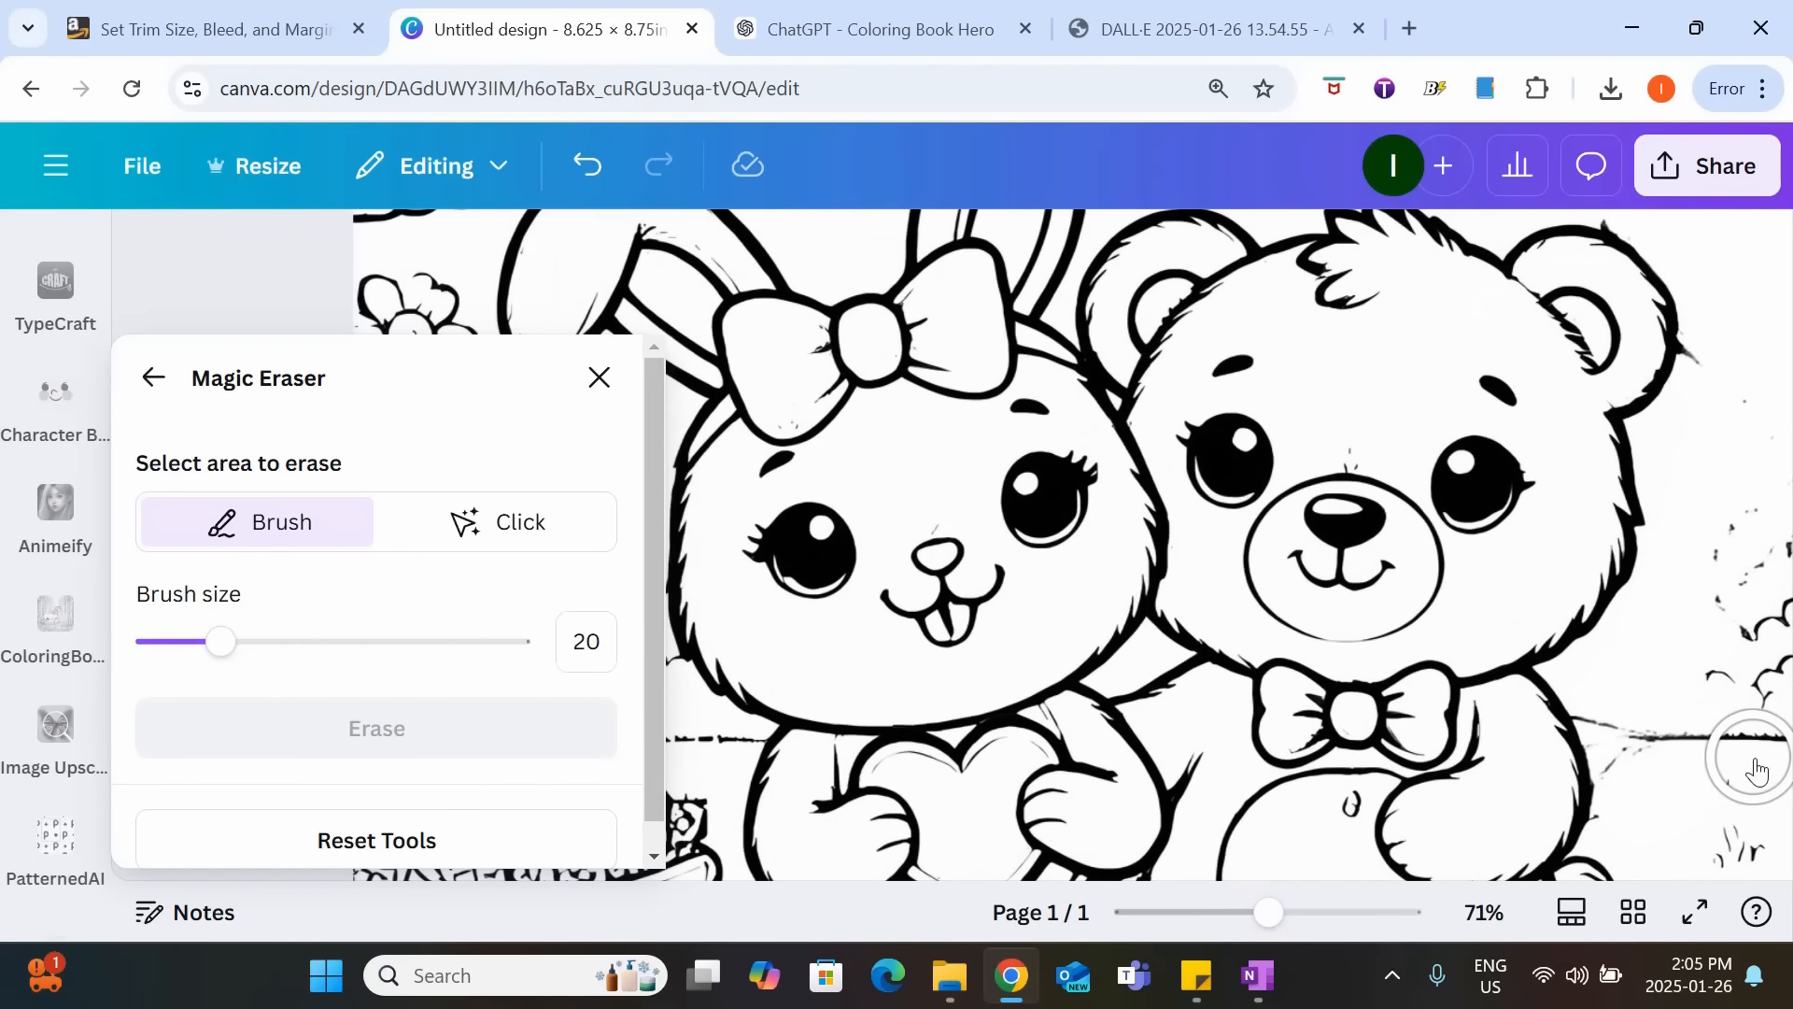
{"action": "left_click", "coordinate": [599, 377]}
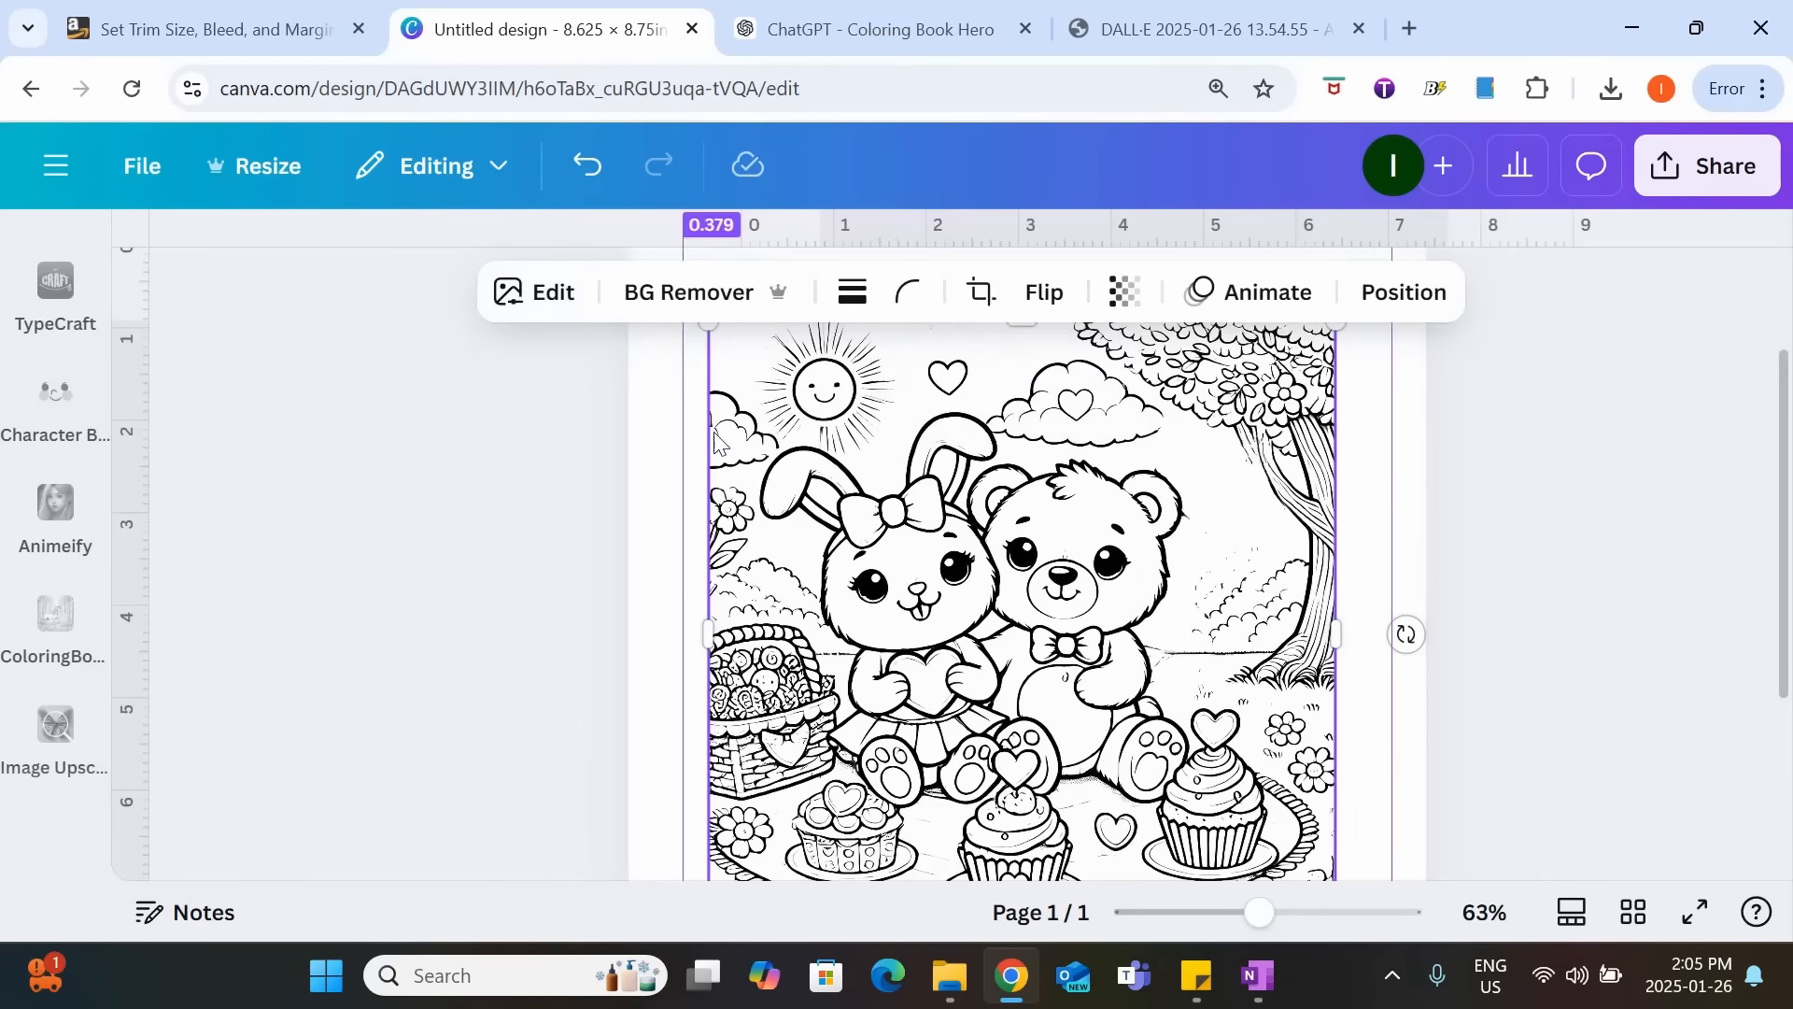
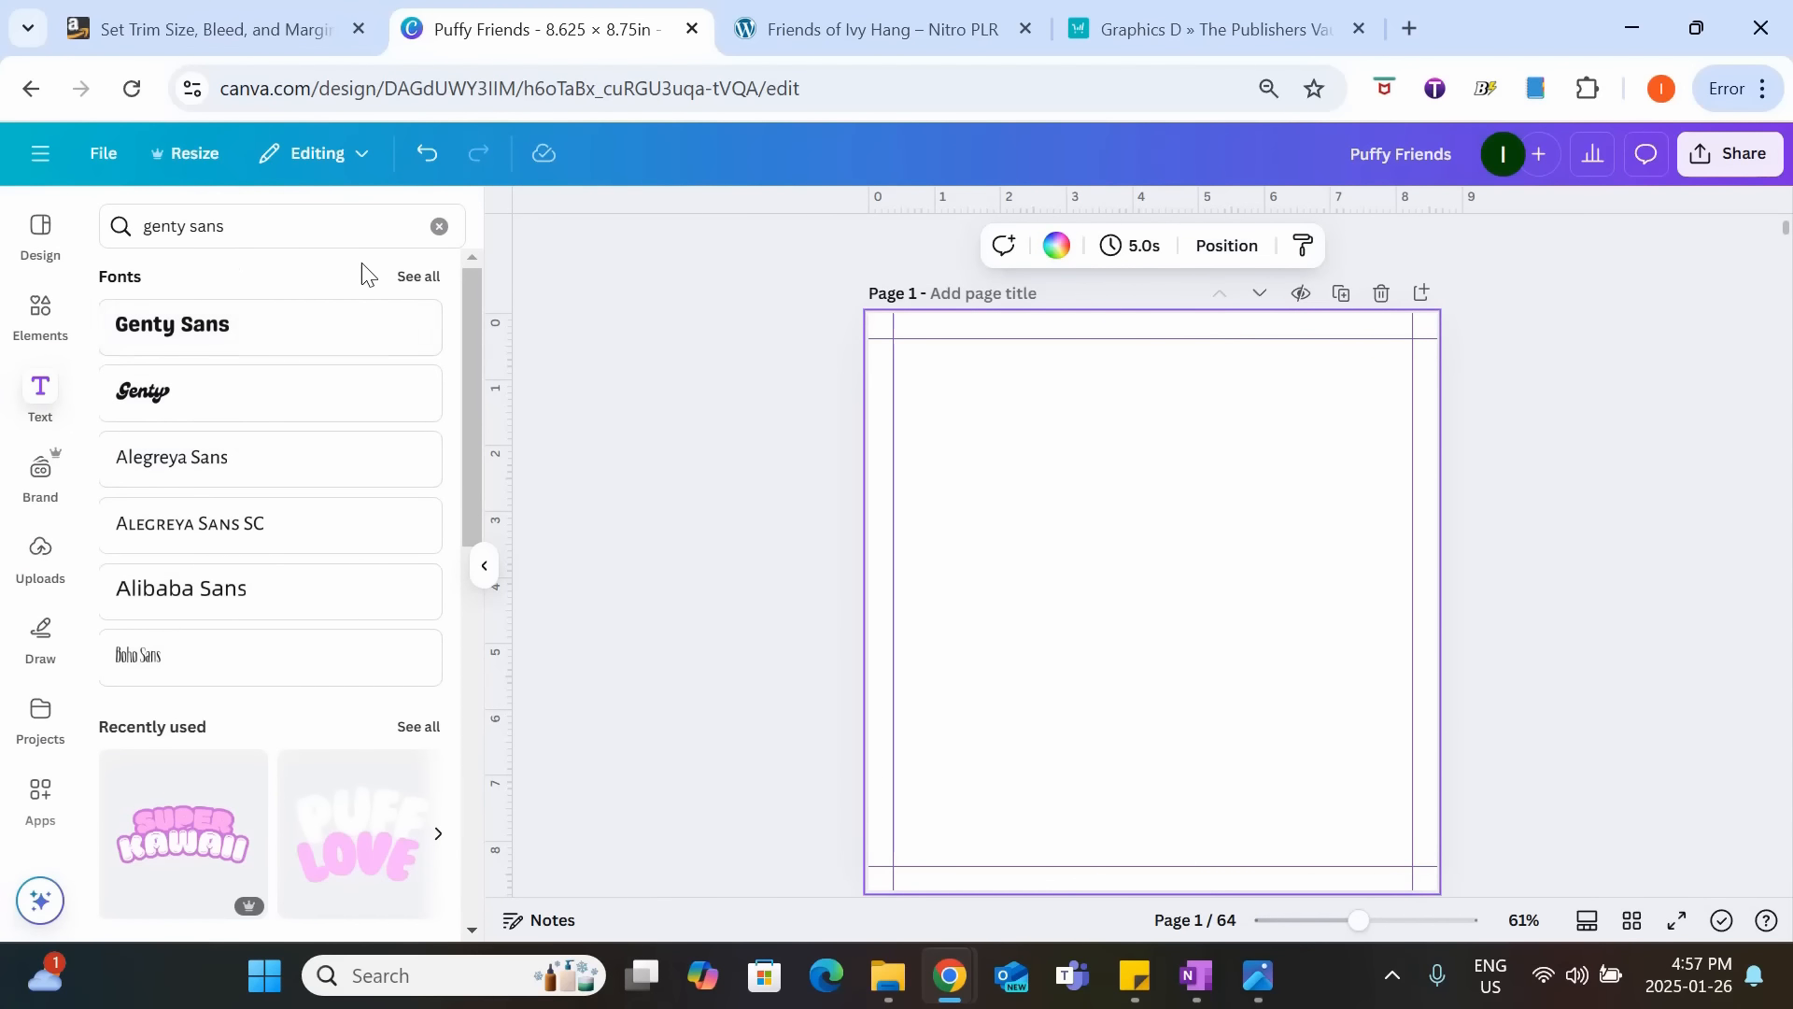
Add a heading reading "PUFFY FRIENDS" to page 1 and place it just below the top margin guide.
{"action": "left_click", "coordinate": [438, 227]}
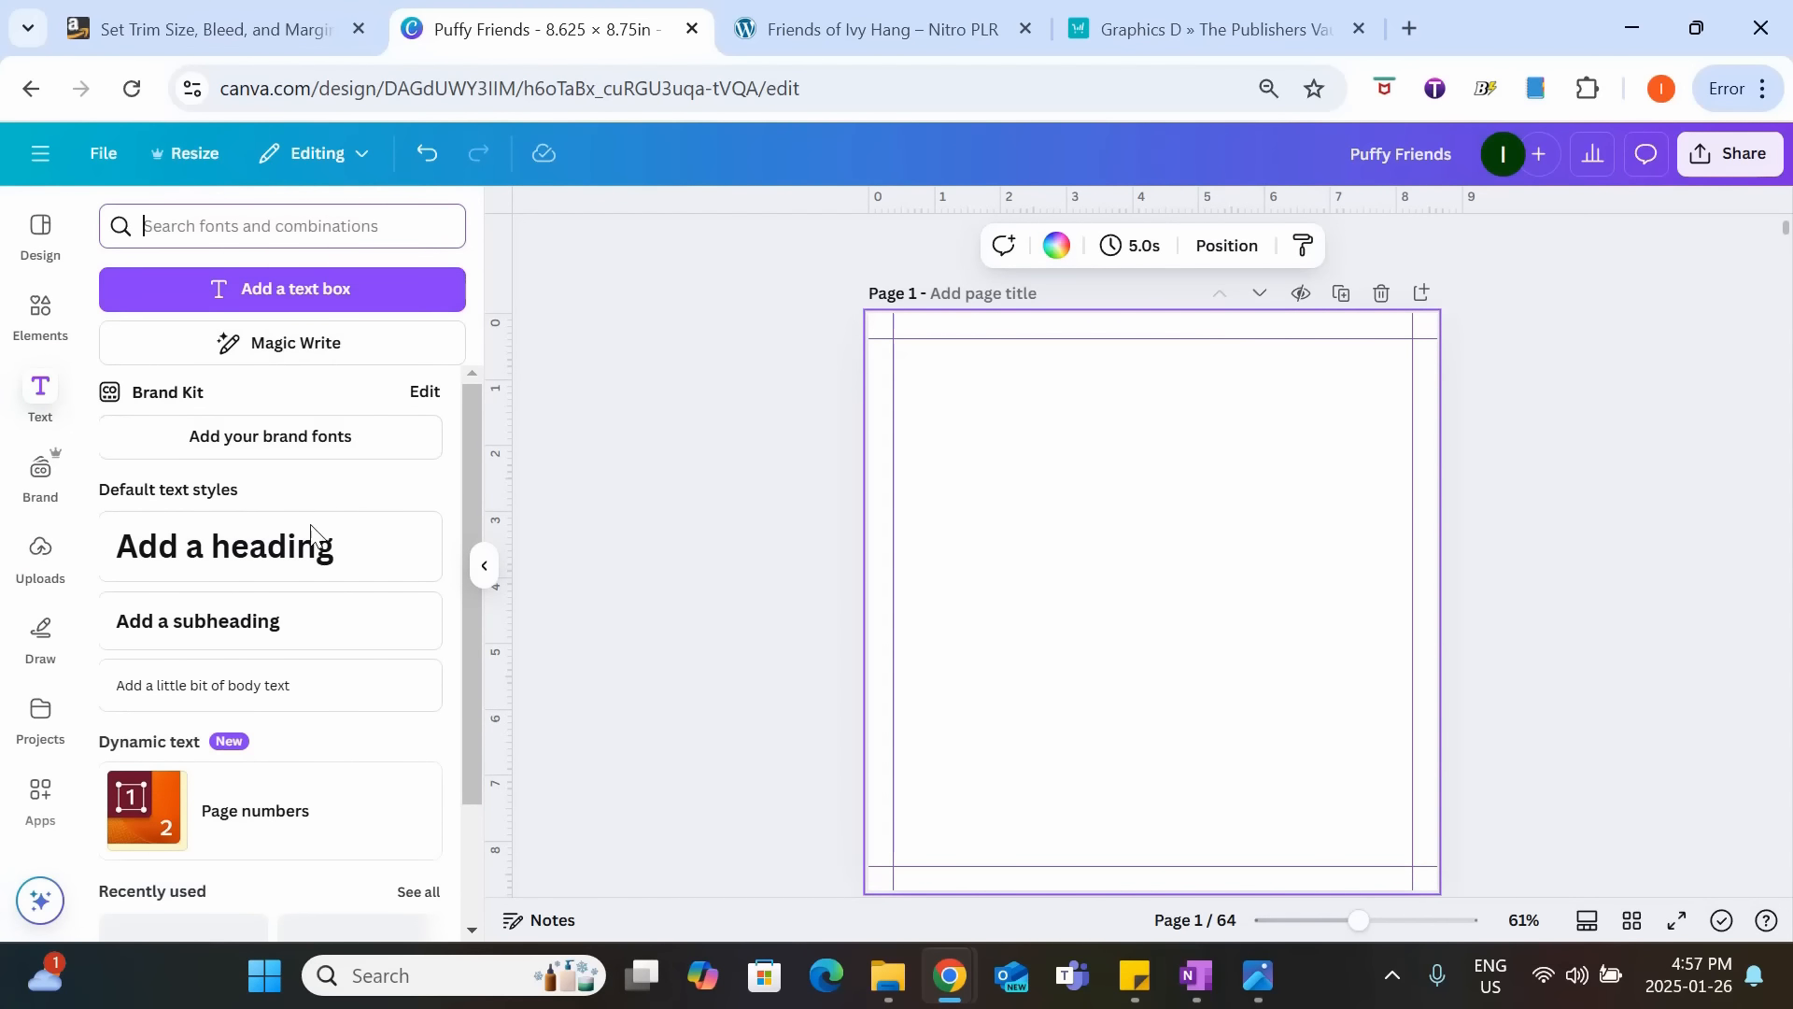
{"action": "left_click", "coordinate": [299, 573]}
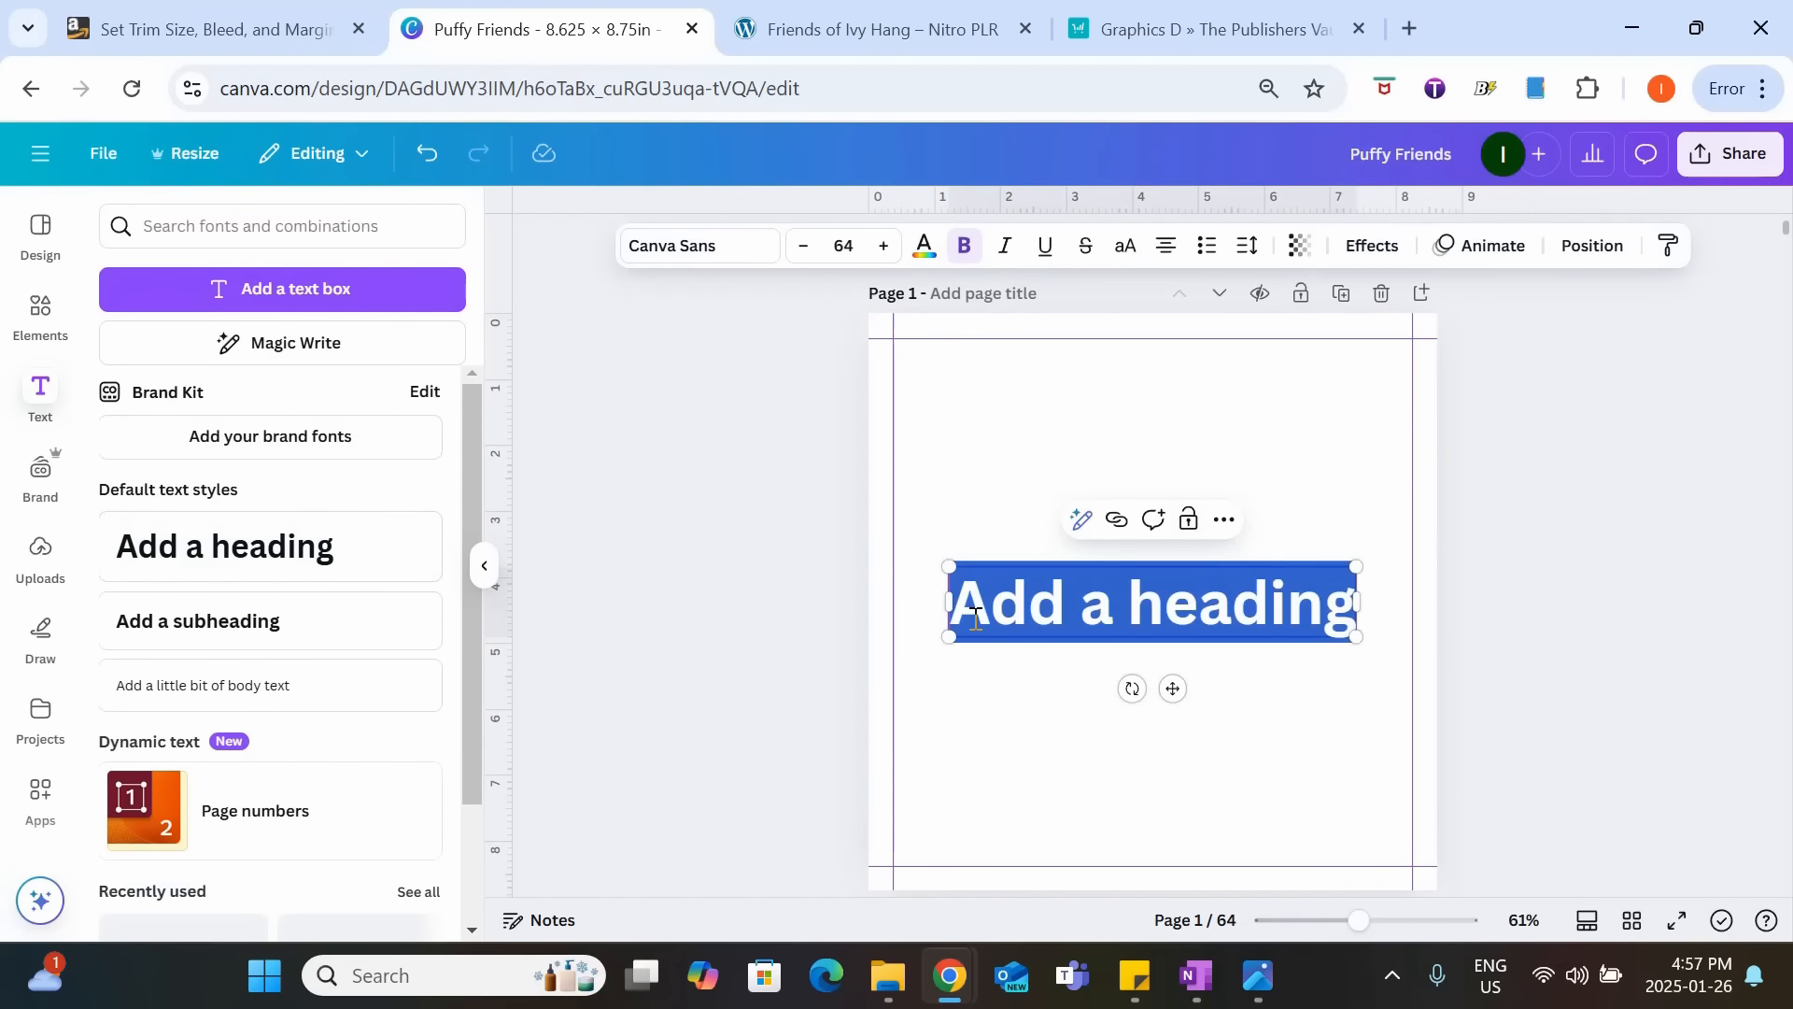
{"action": "type", "text": "PUFF"}
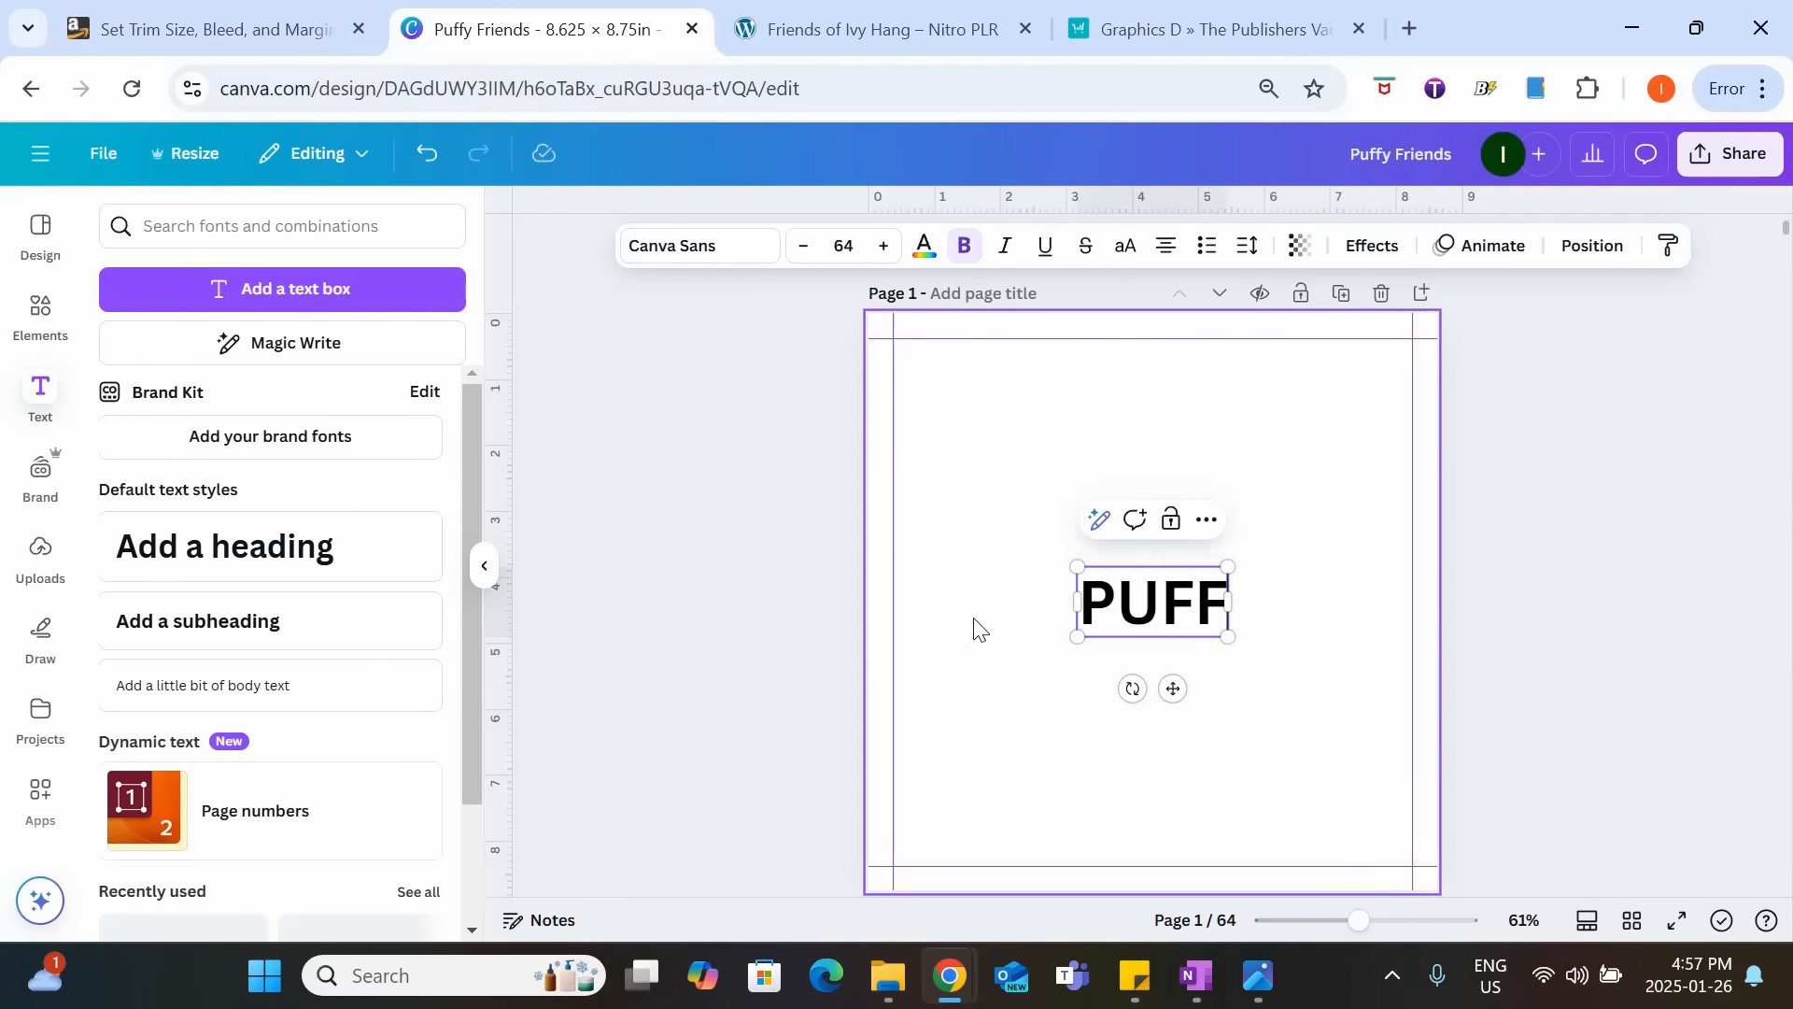
{"action": "type", "text": "Y FRIENDS"}
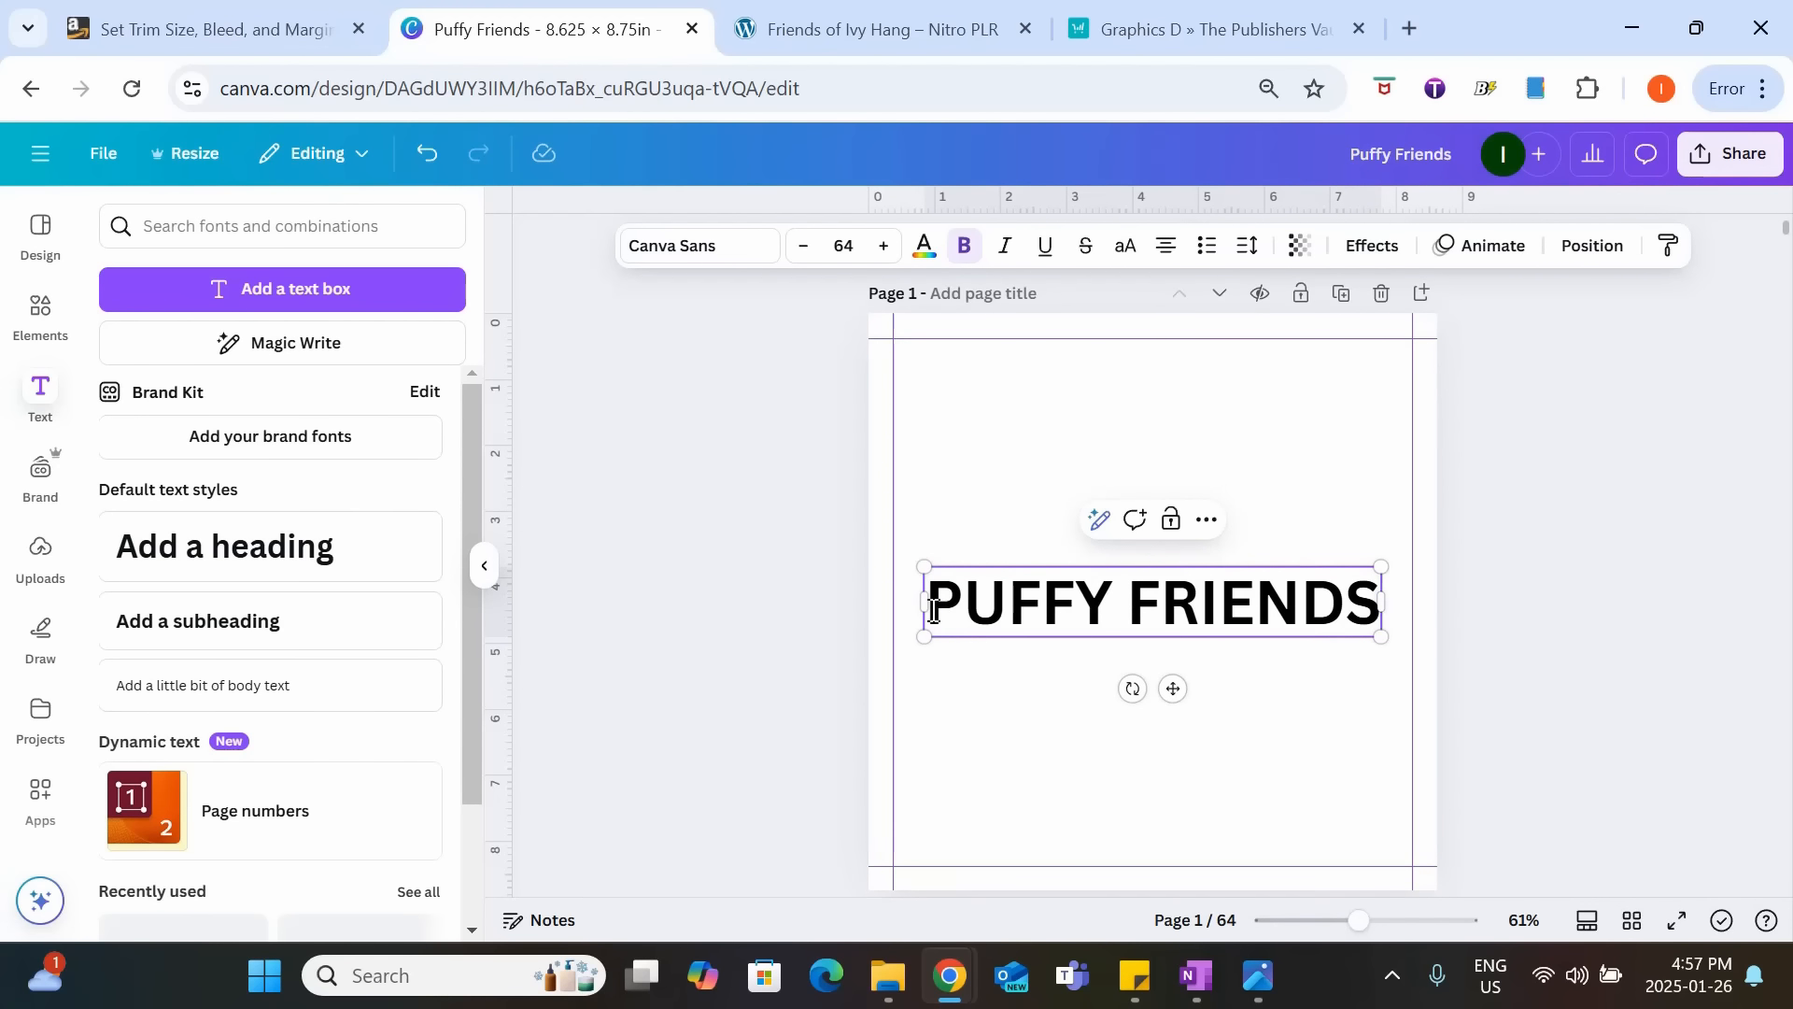
{"action": "left_click_drag", "start_coordinate": [934, 609], "coordinate": [1382, 616]}
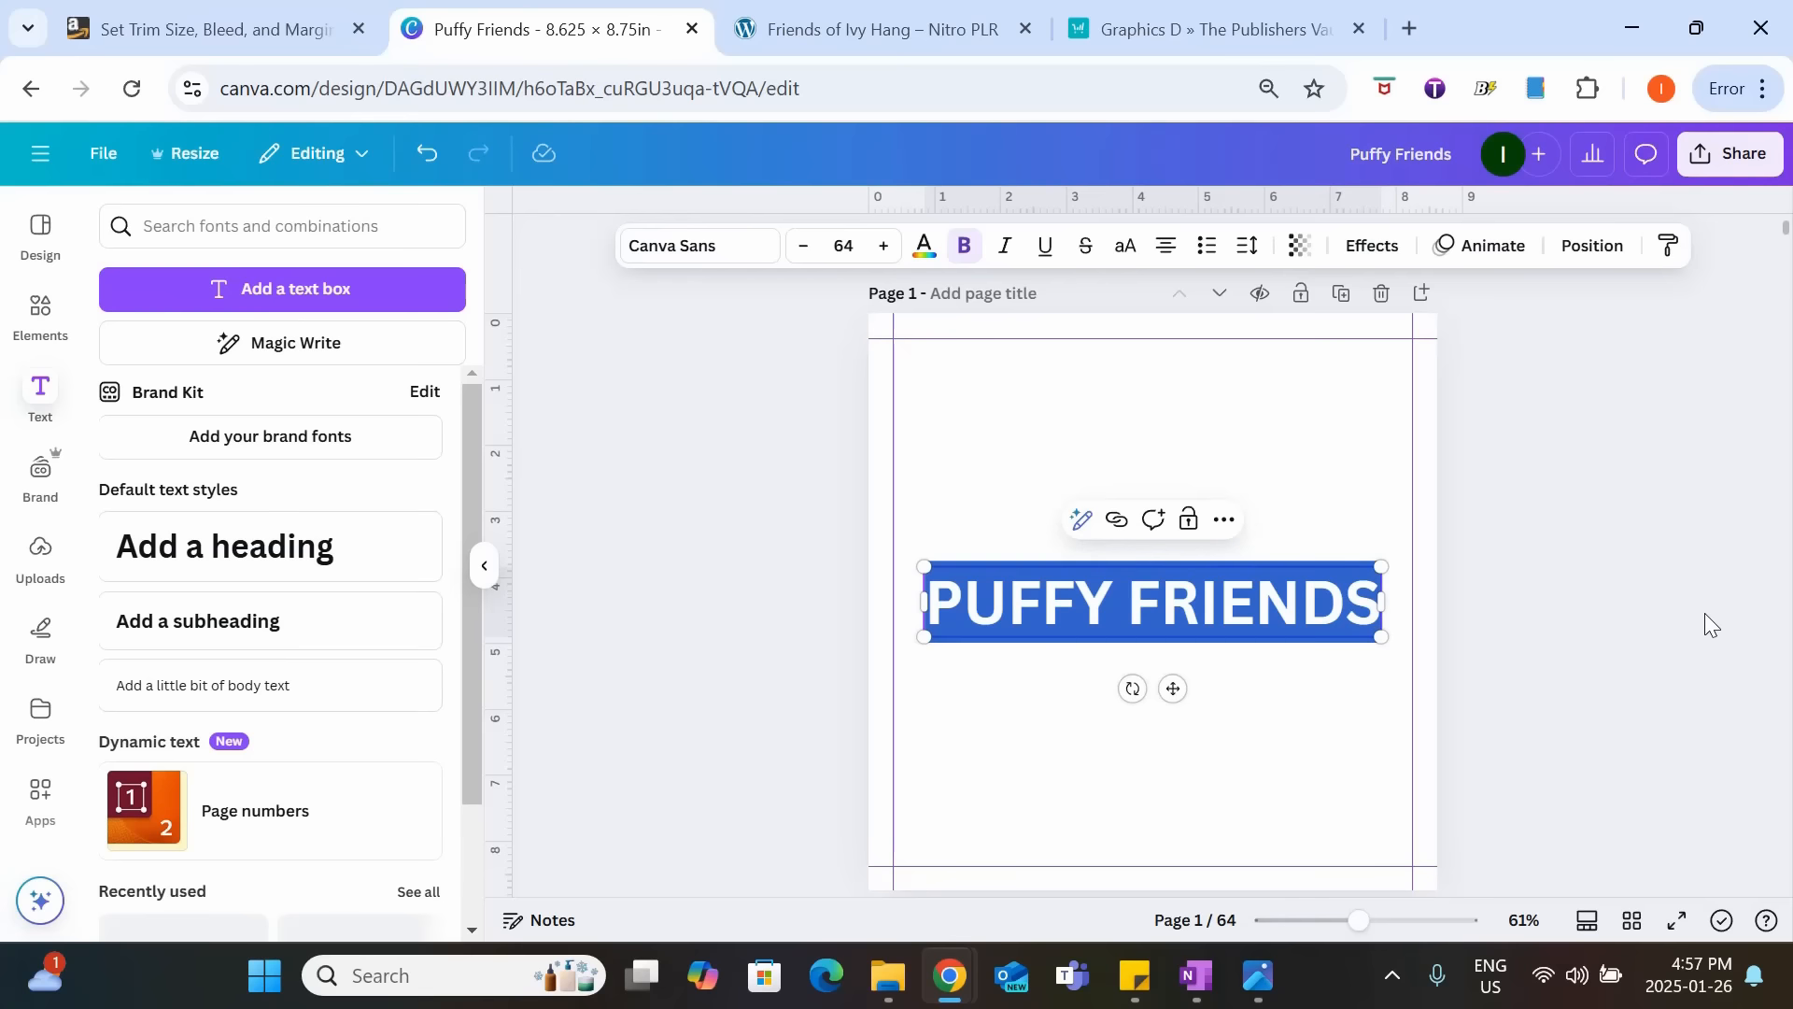
{"action": "left_click", "coordinate": [1125, 631]}
{"action": "left_click_drag", "start_coordinate": [1125, 630], "coordinate": [1118, 427]}
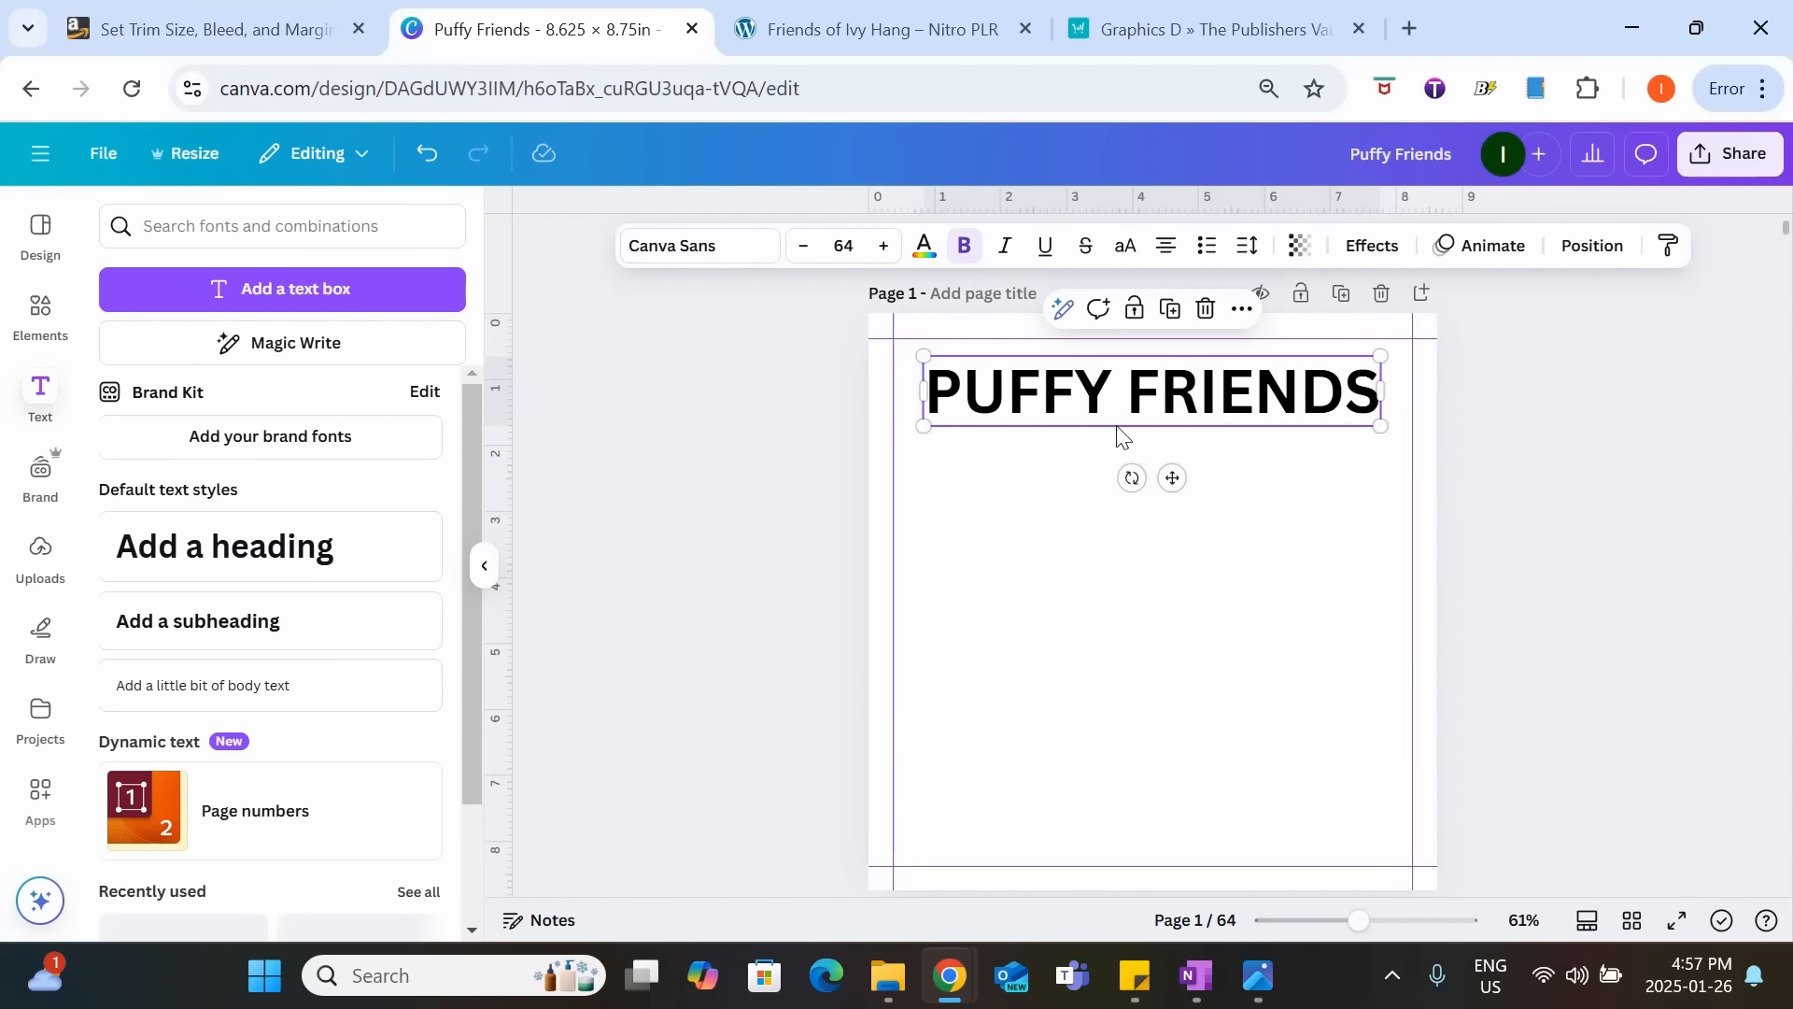
Set the font of the "PUFFY FRIENDS" title to Rubik Bubbles.
{"action": "left_click", "coordinate": [967, 411]}
{"action": "left_click_drag", "start_coordinate": [943, 397], "coordinate": [1383, 397]}
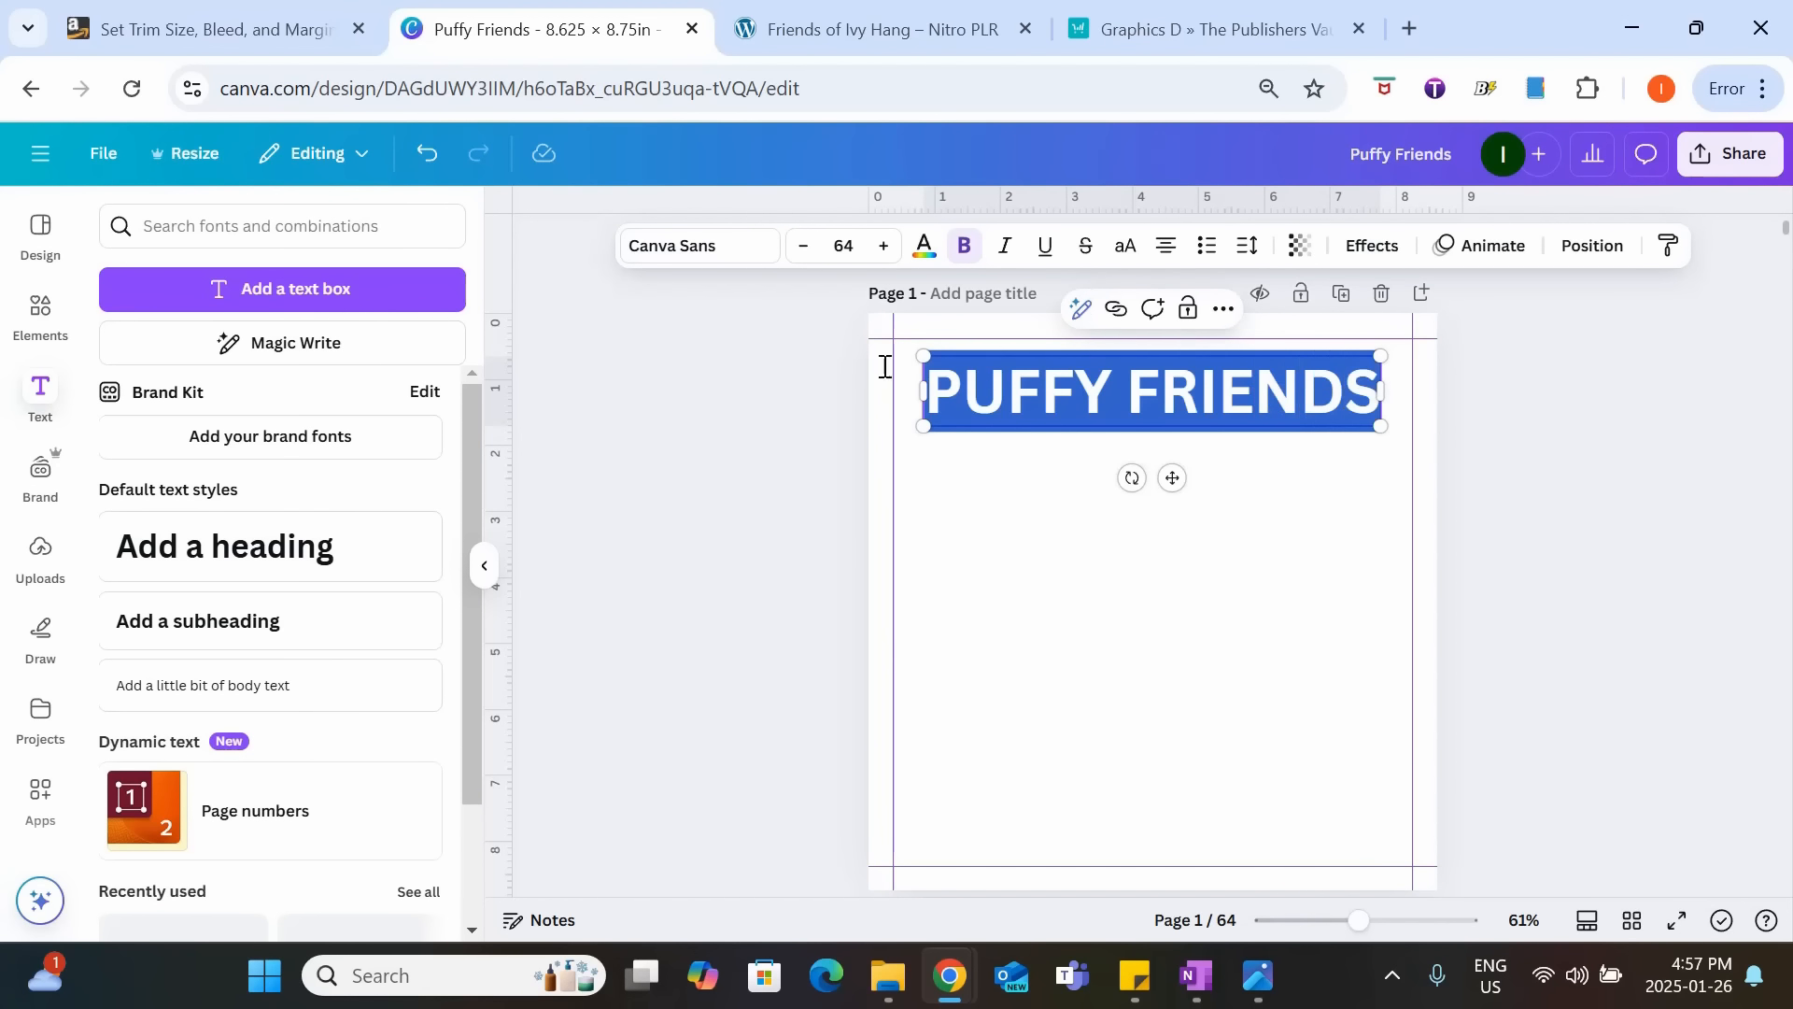
{"action": "left_click", "coordinate": [738, 248]}
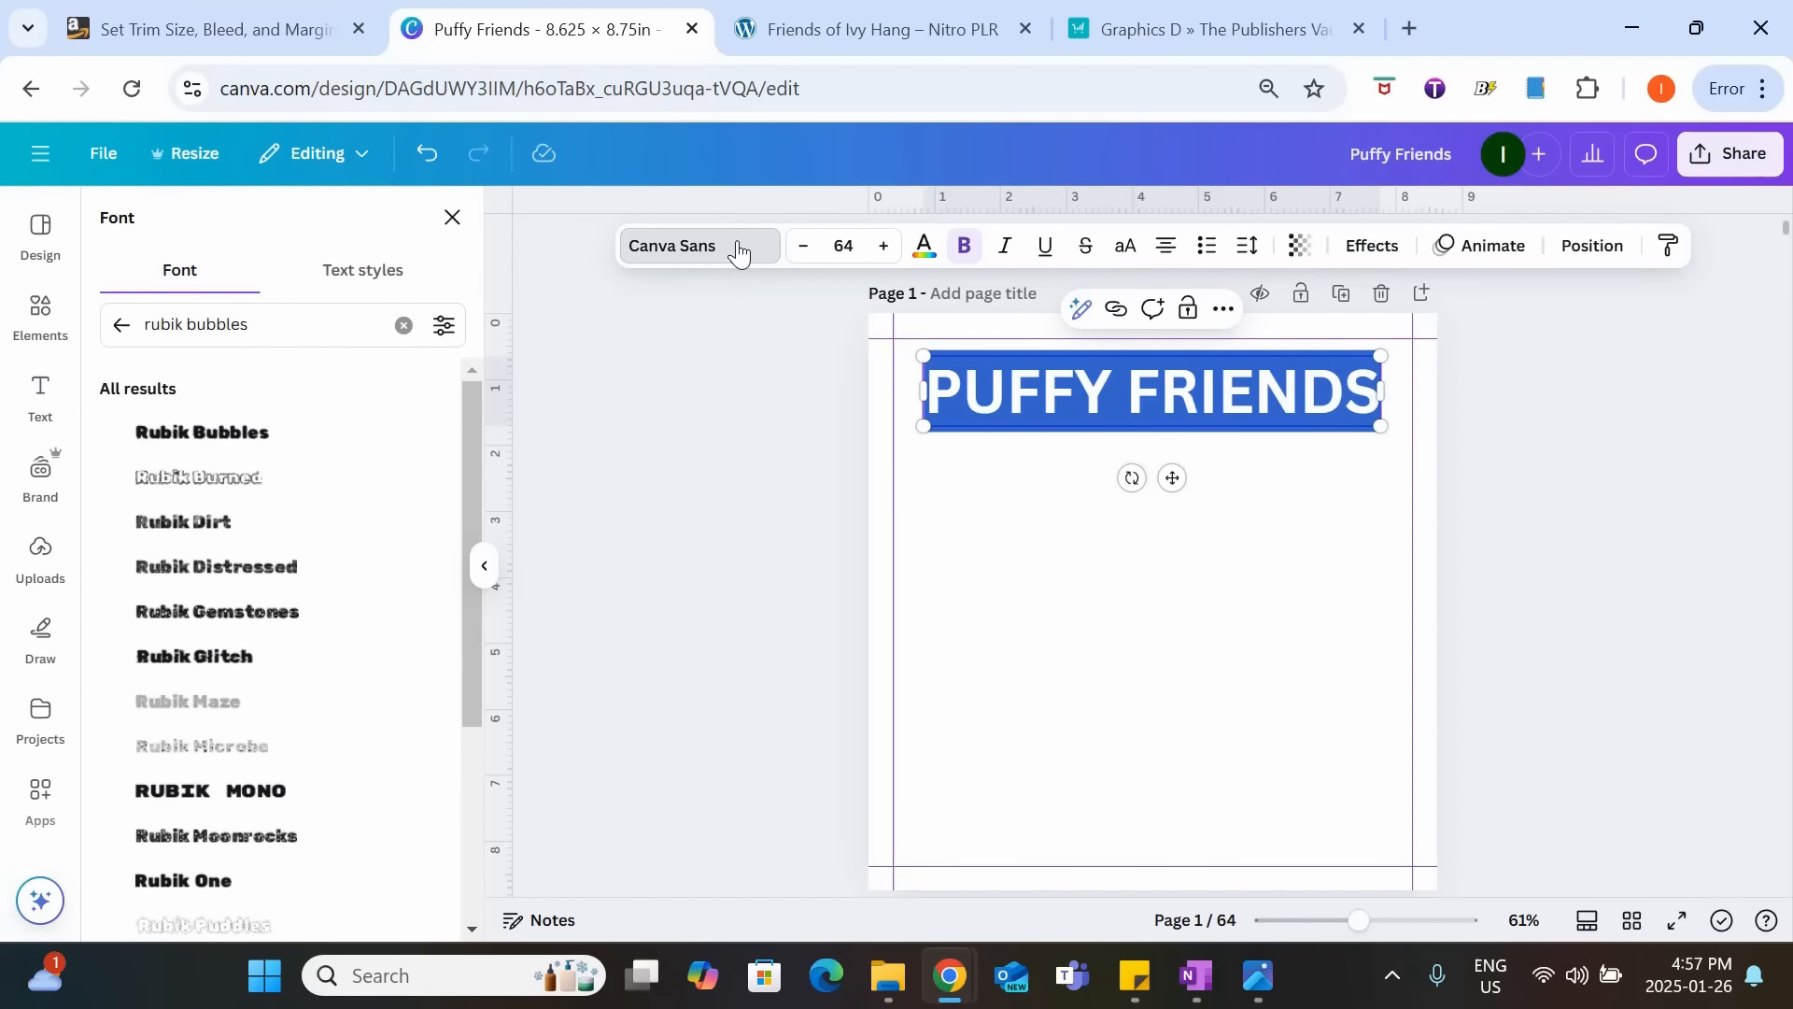
{"action": "left_click", "coordinate": [205, 446]}
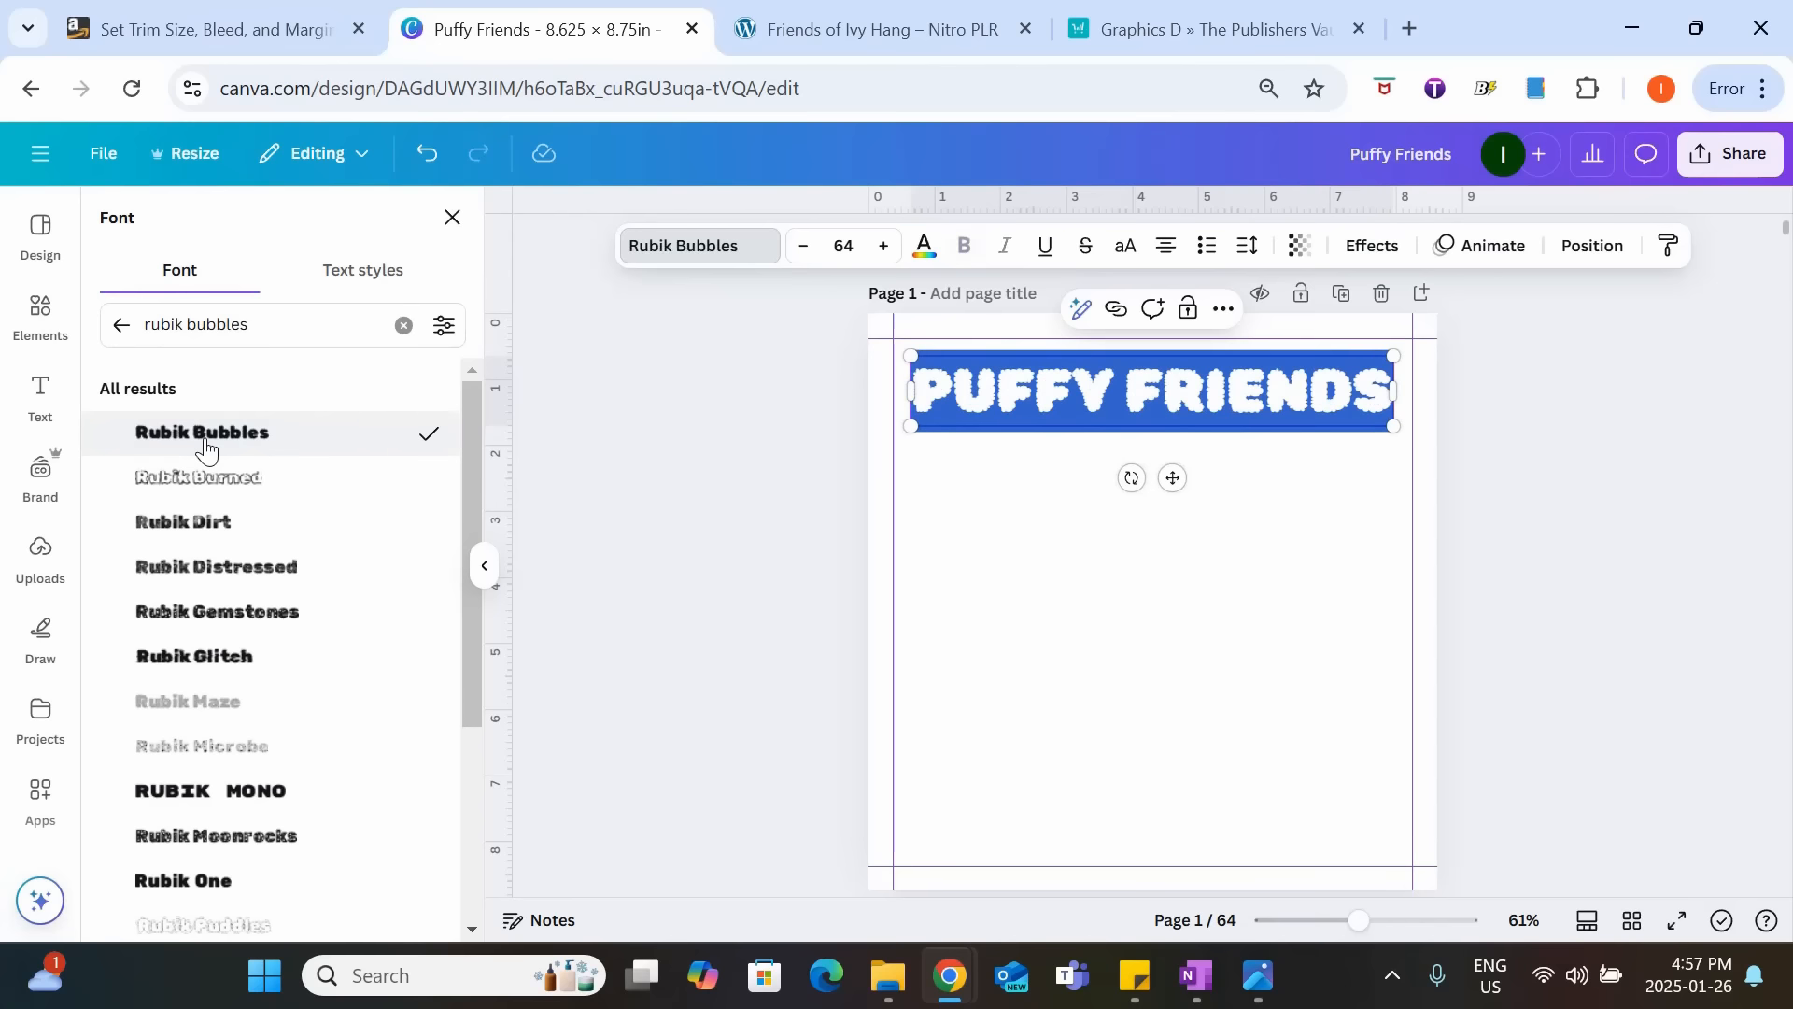
{"action": "left_click", "coordinate": [749, 402]}
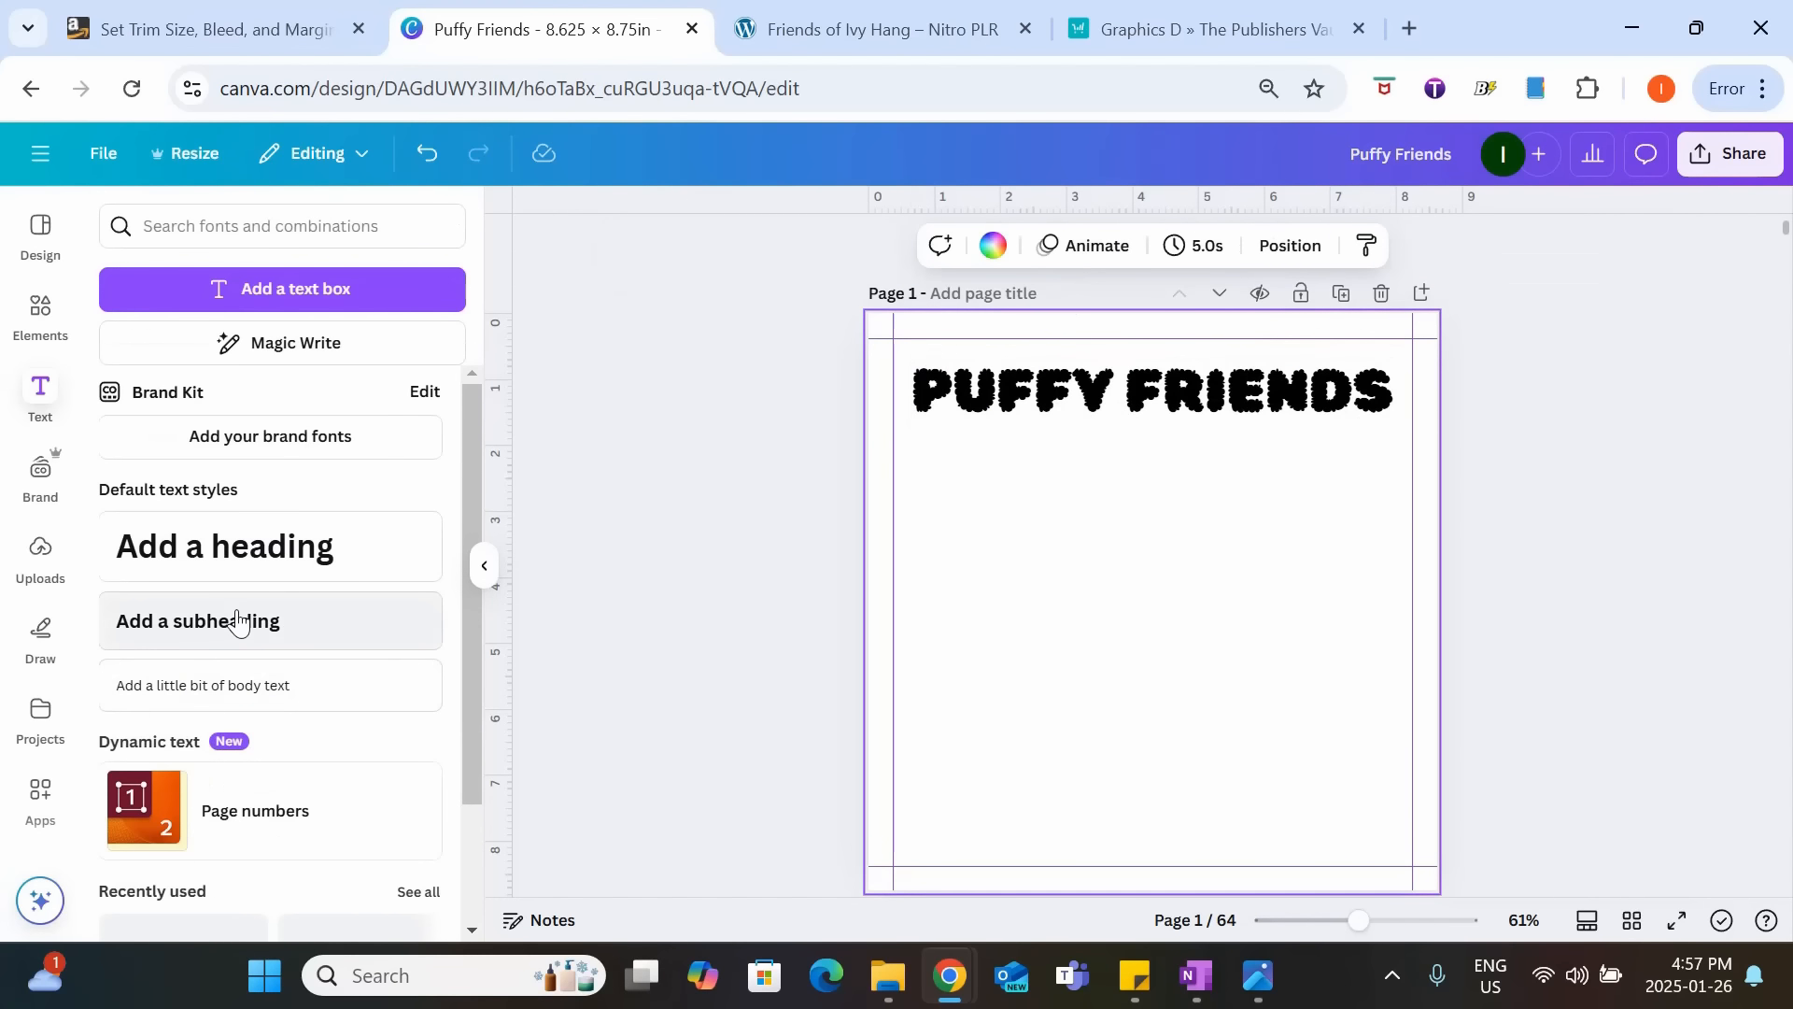
Apply the Hollow text effect to the "PUFFY FRIENDS" title.
{"action": "left_click", "coordinate": [1167, 400]}
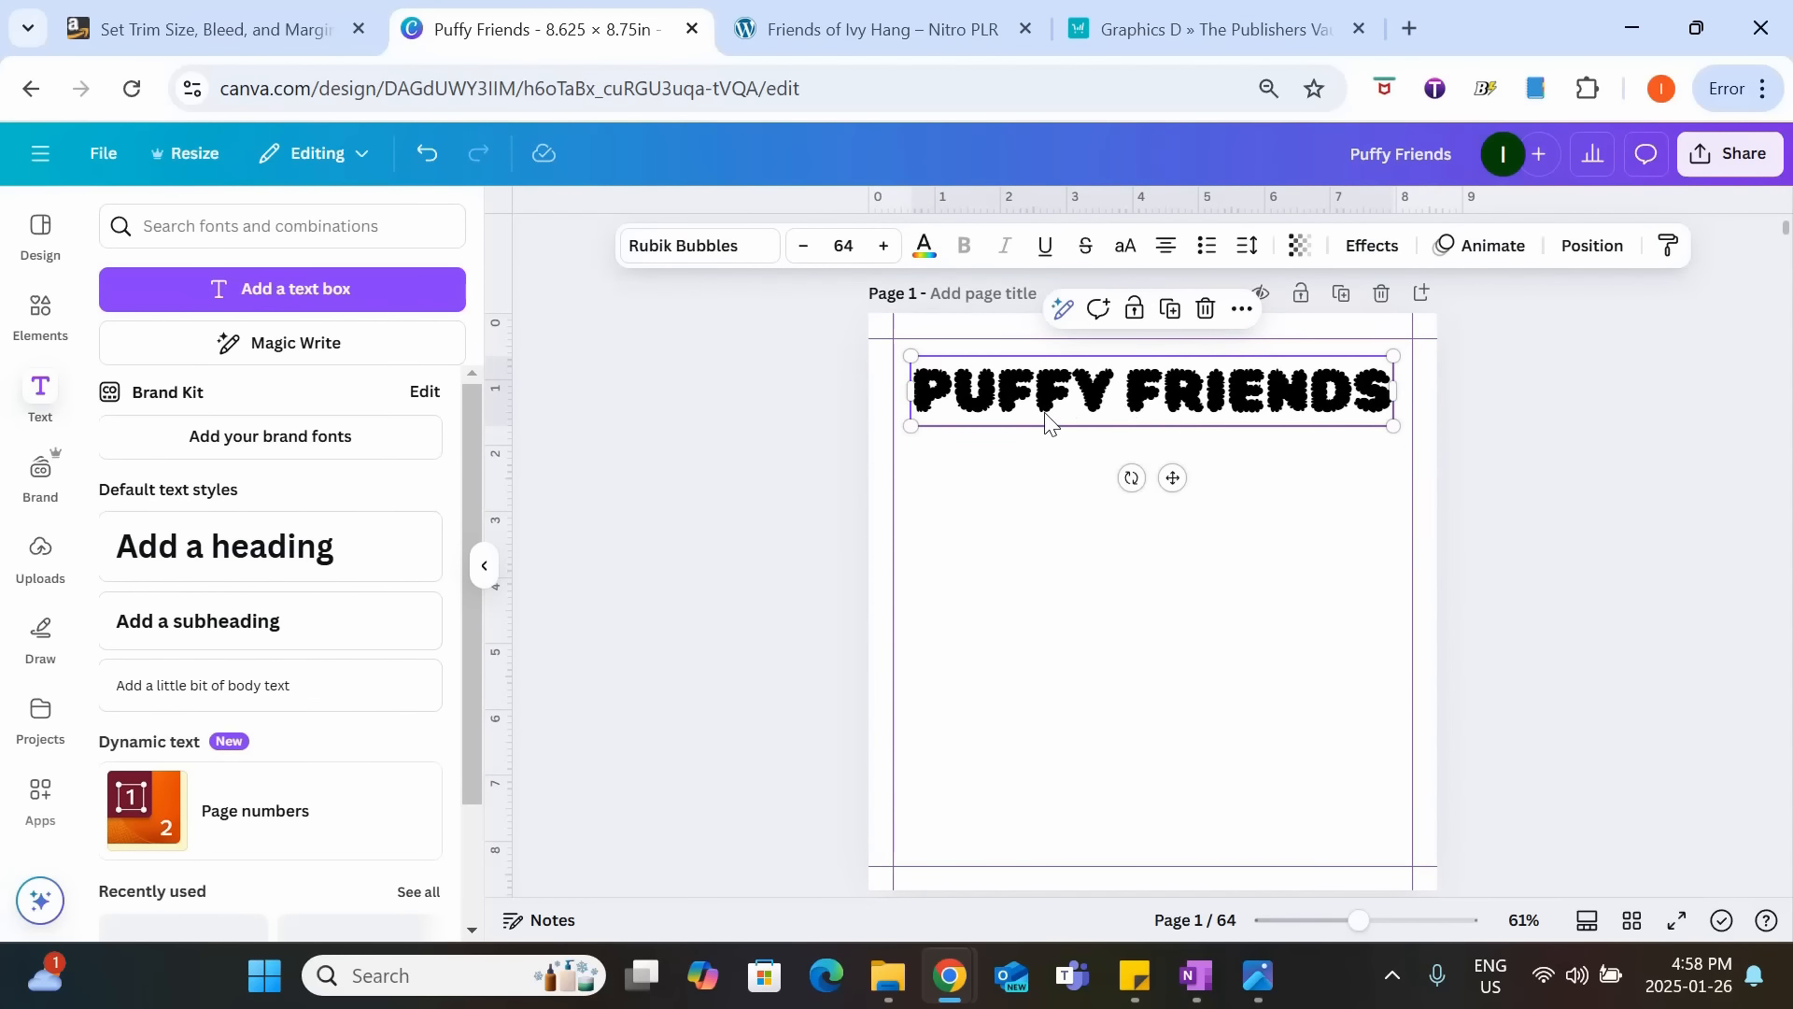
{"action": "left_click", "coordinate": [1373, 246]}
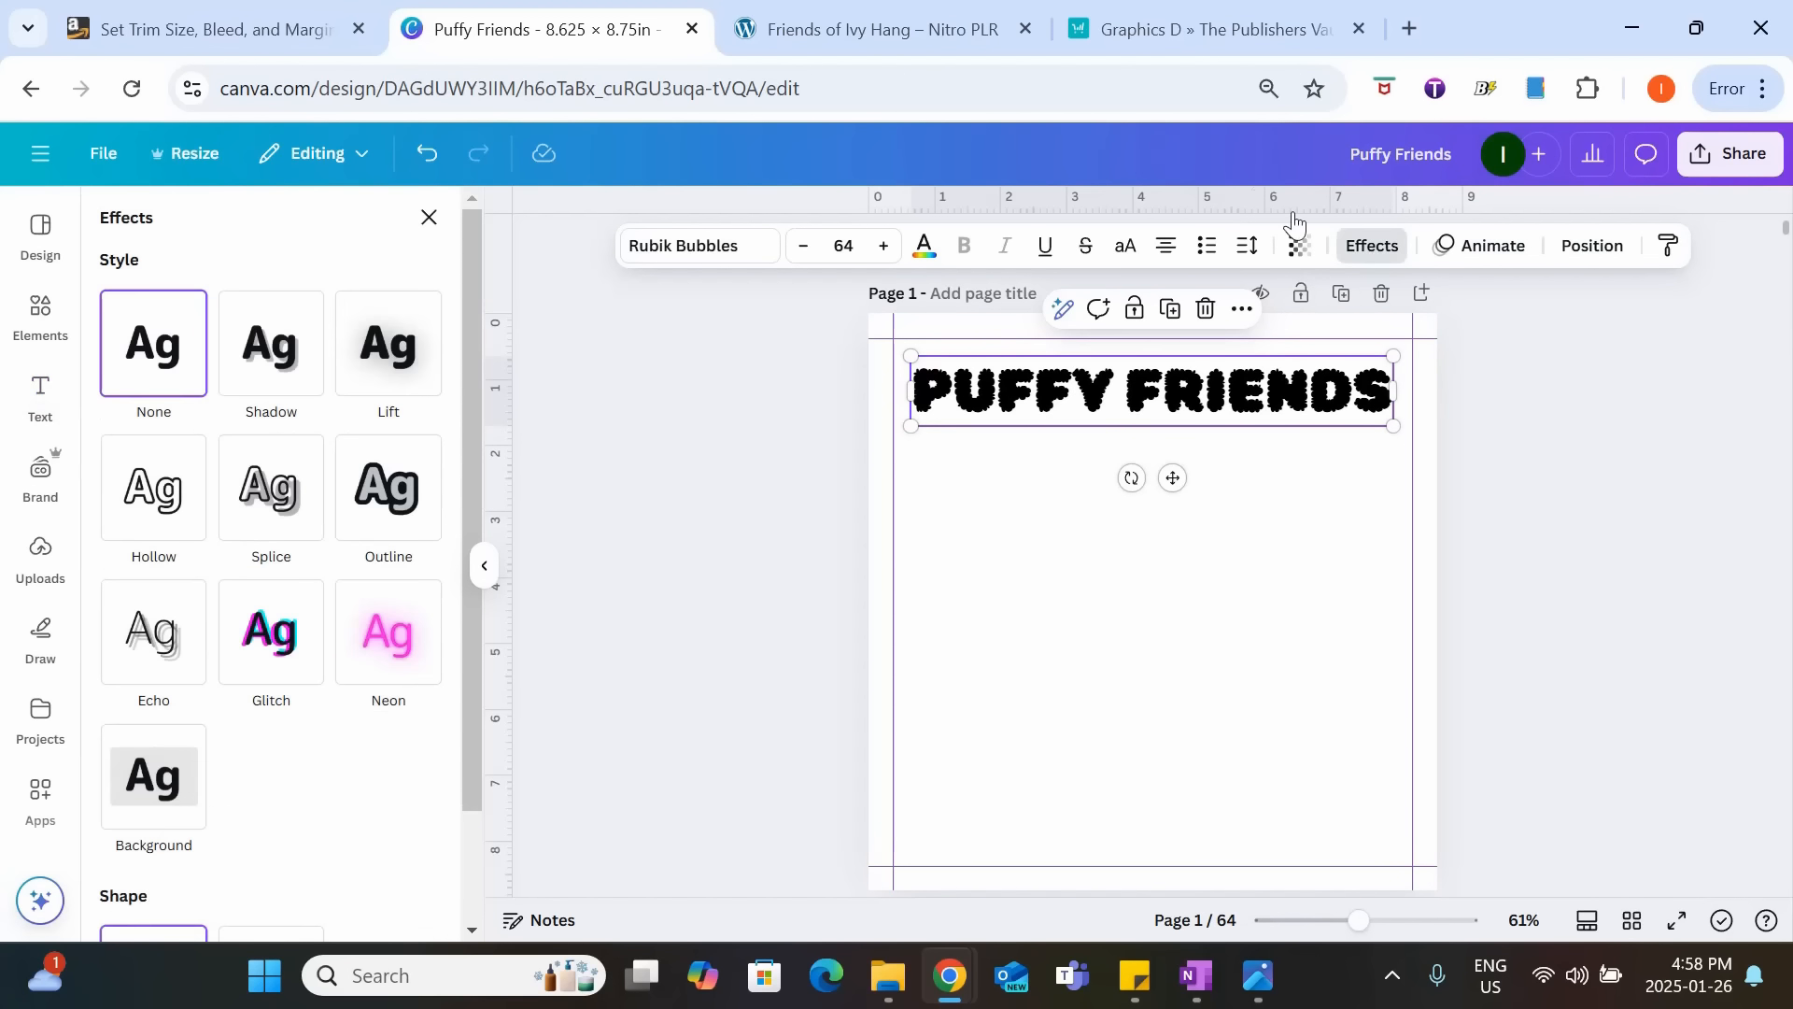
{"action": "left_click", "coordinate": [184, 513]}
{"action": "left_click", "coordinate": [529, 524]}
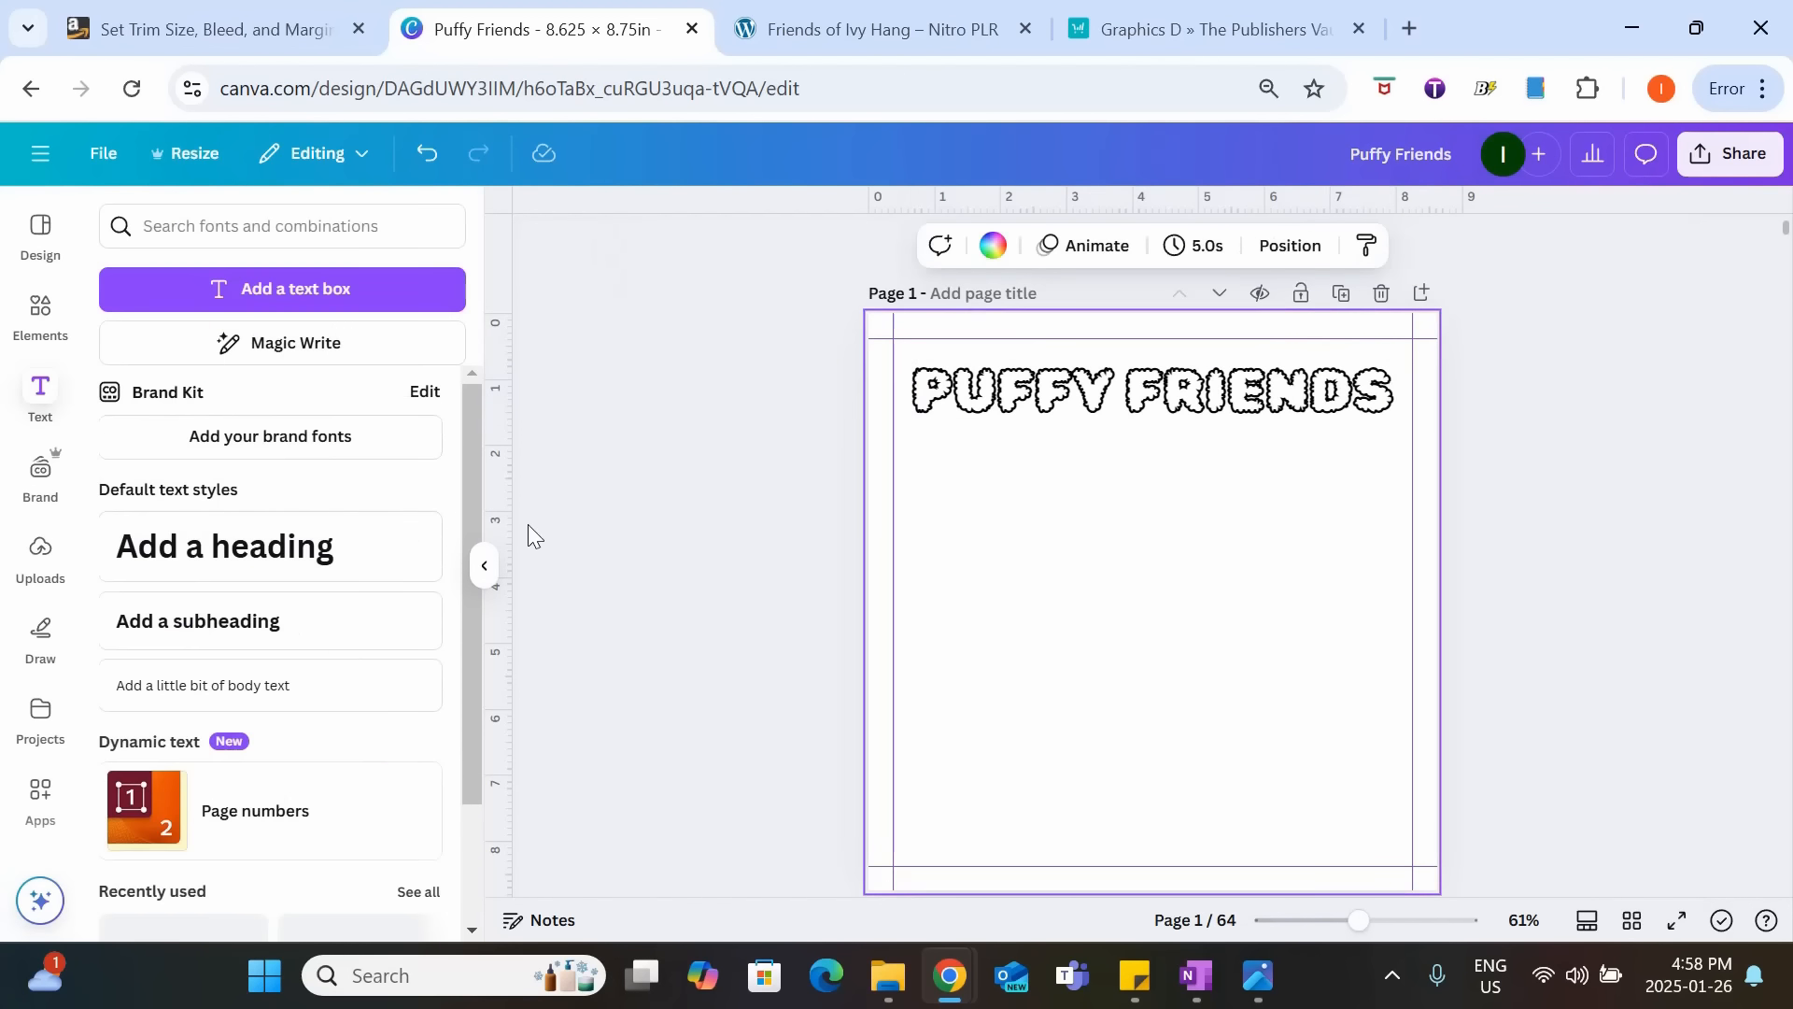
Add a subheading reading "Simple & Cute Animal Coloring Book" to page 1.
{"action": "left_click", "coordinate": [187, 621]}
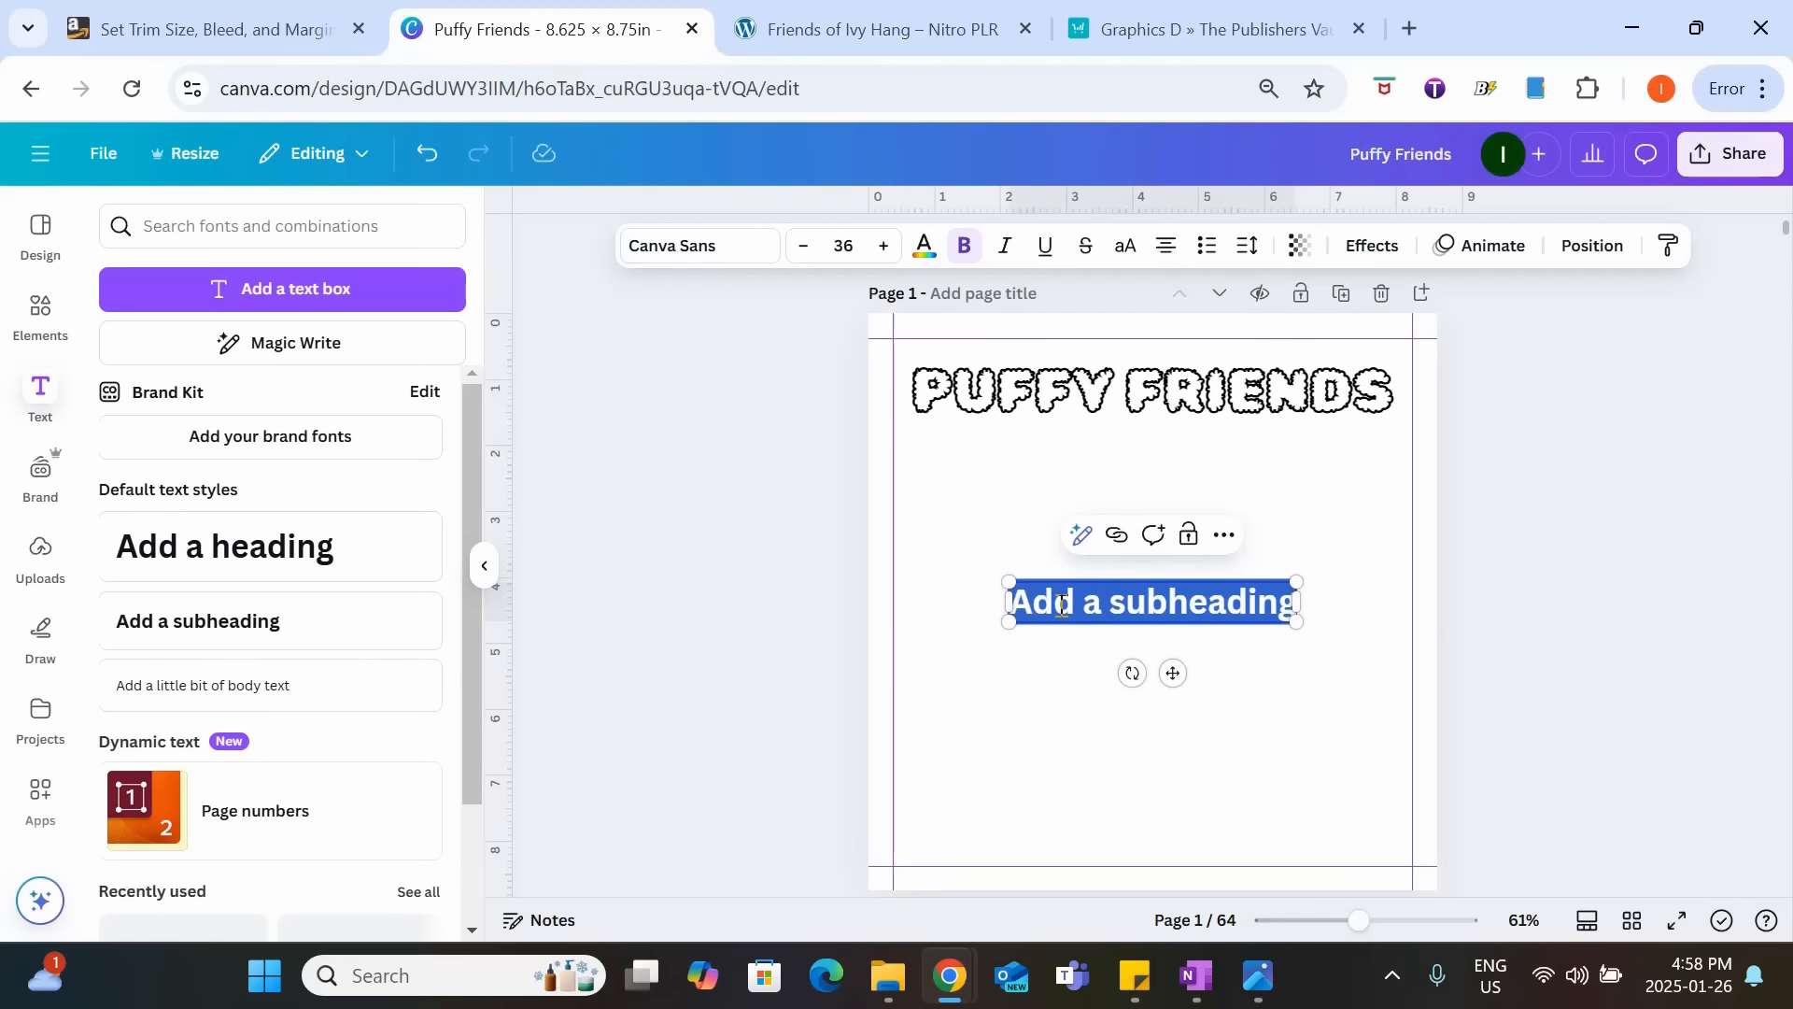
{"action": "type", "text": "Simp"}
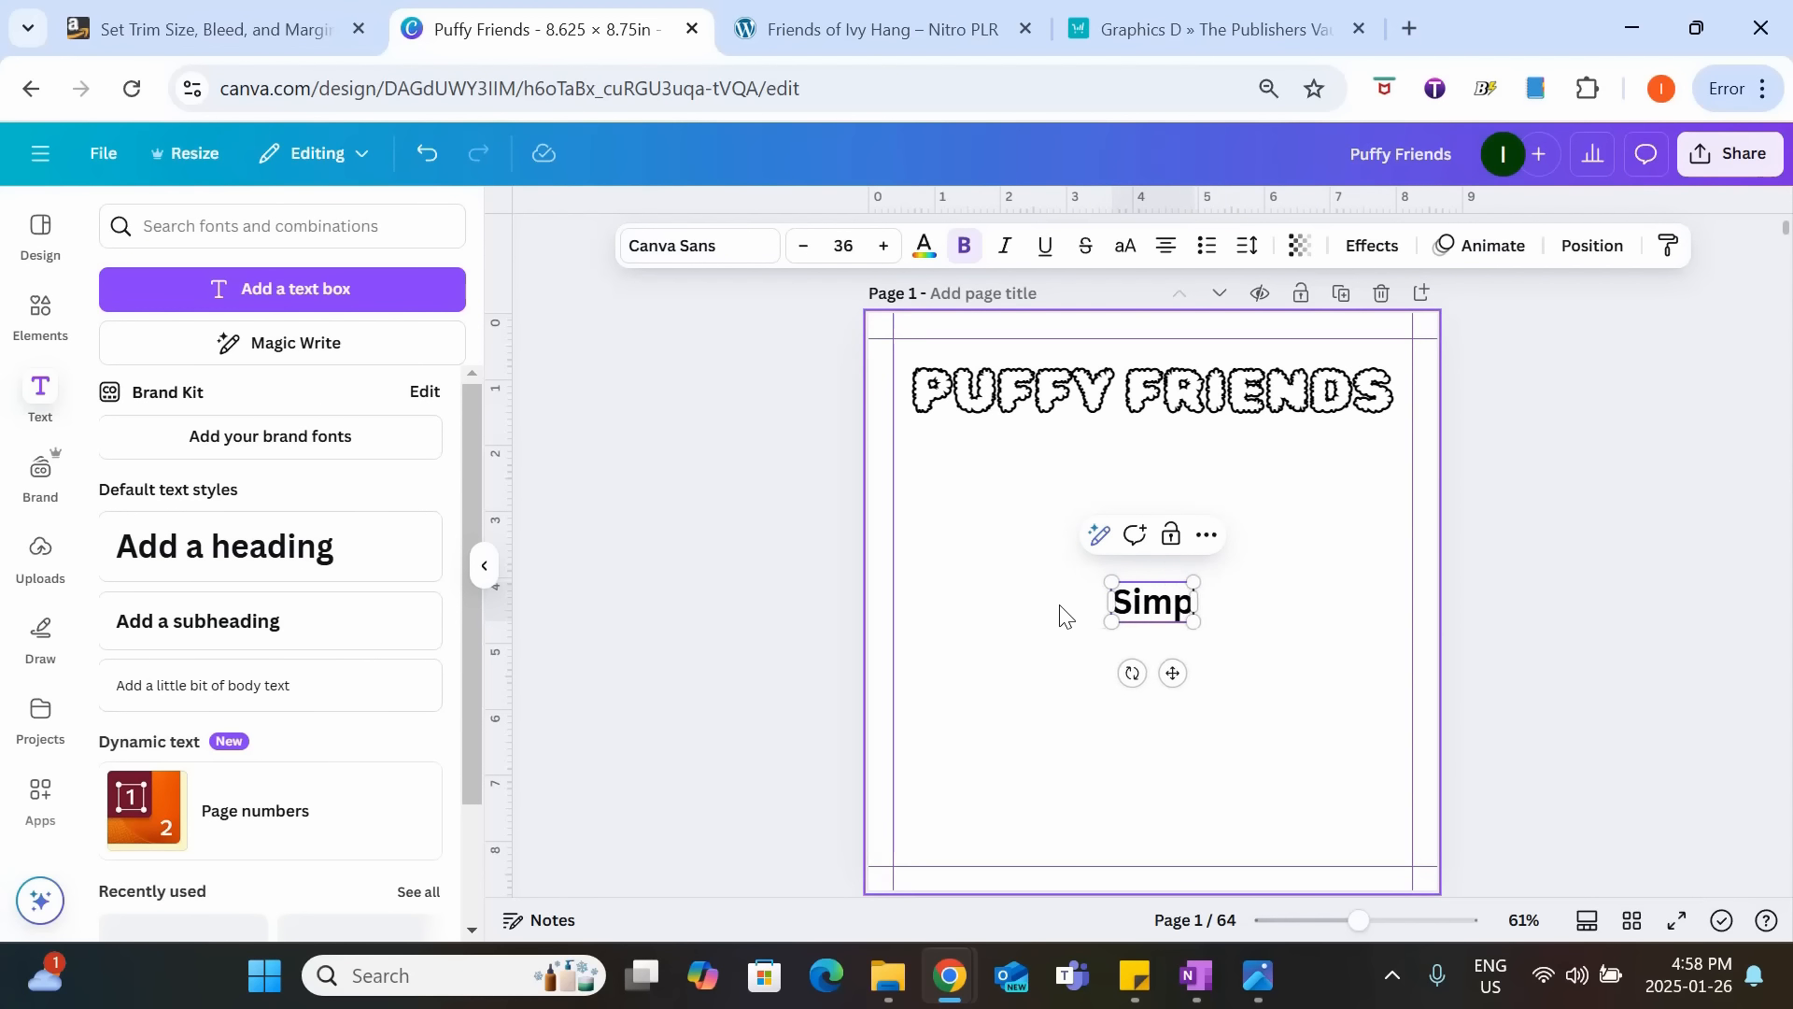
{"action": "type", "text": "le & Cute An"}
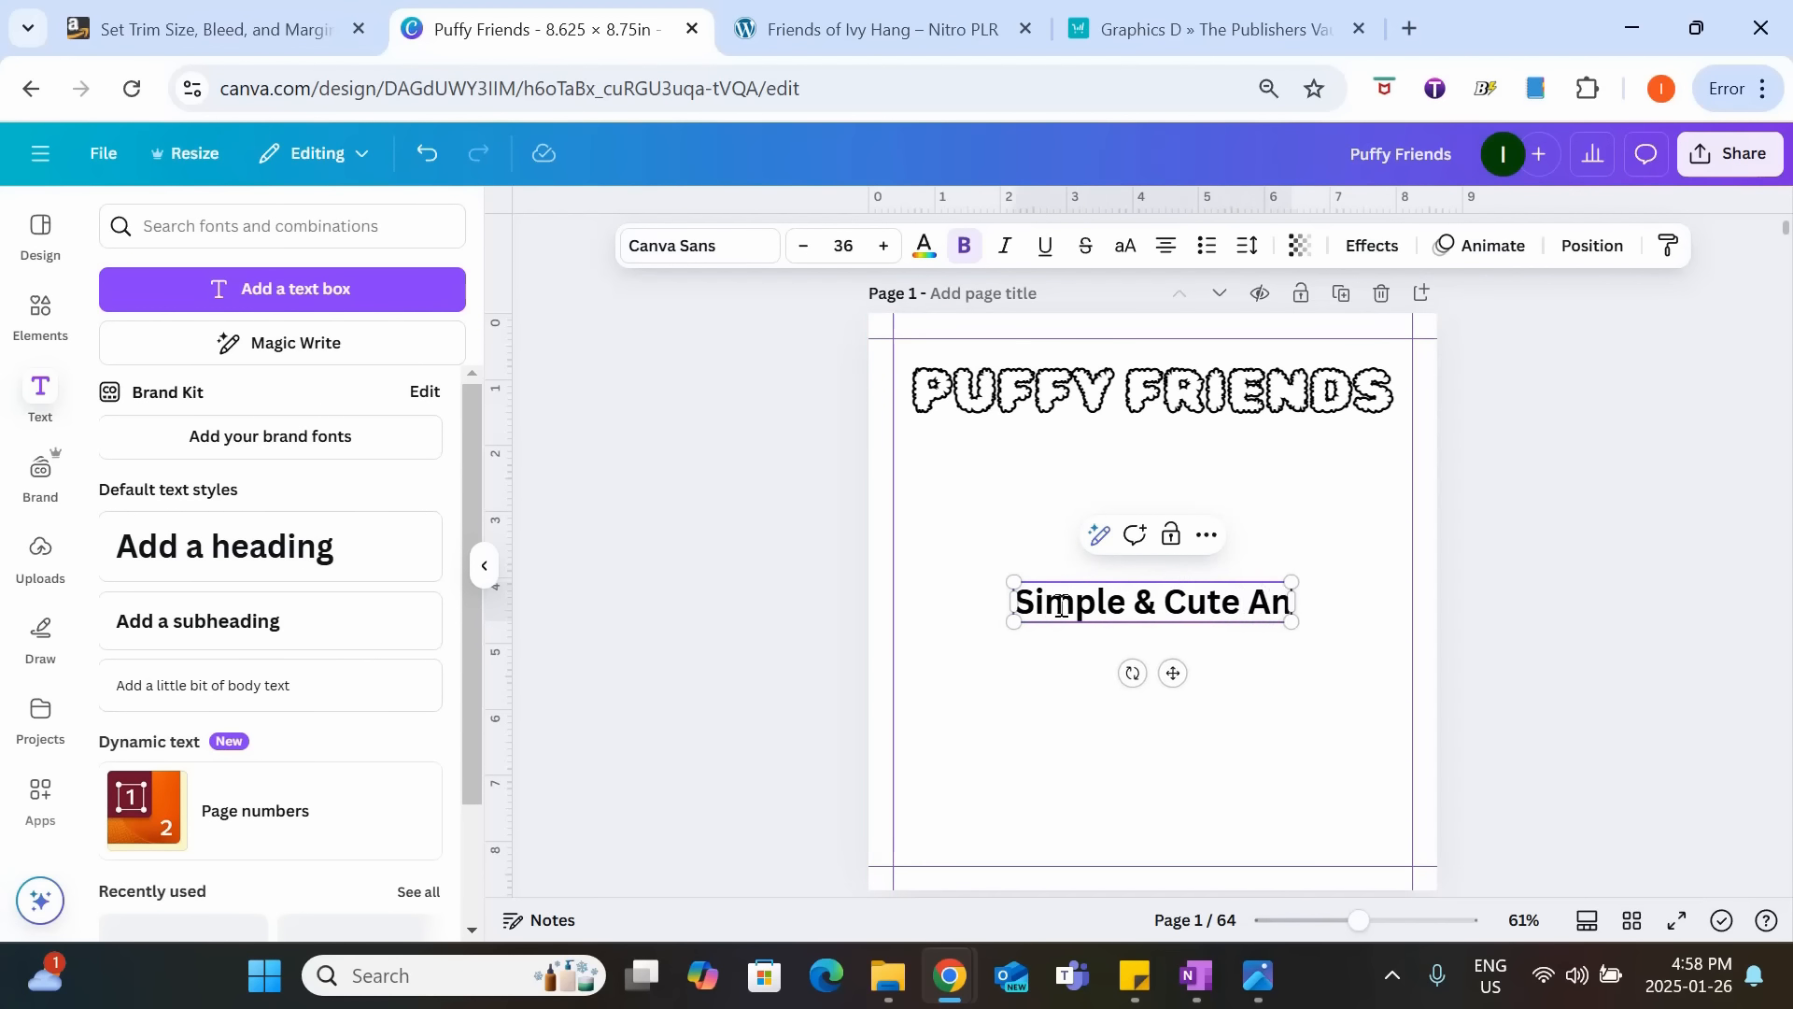
{"action": "type", "text": "imal Cloloring Book"}
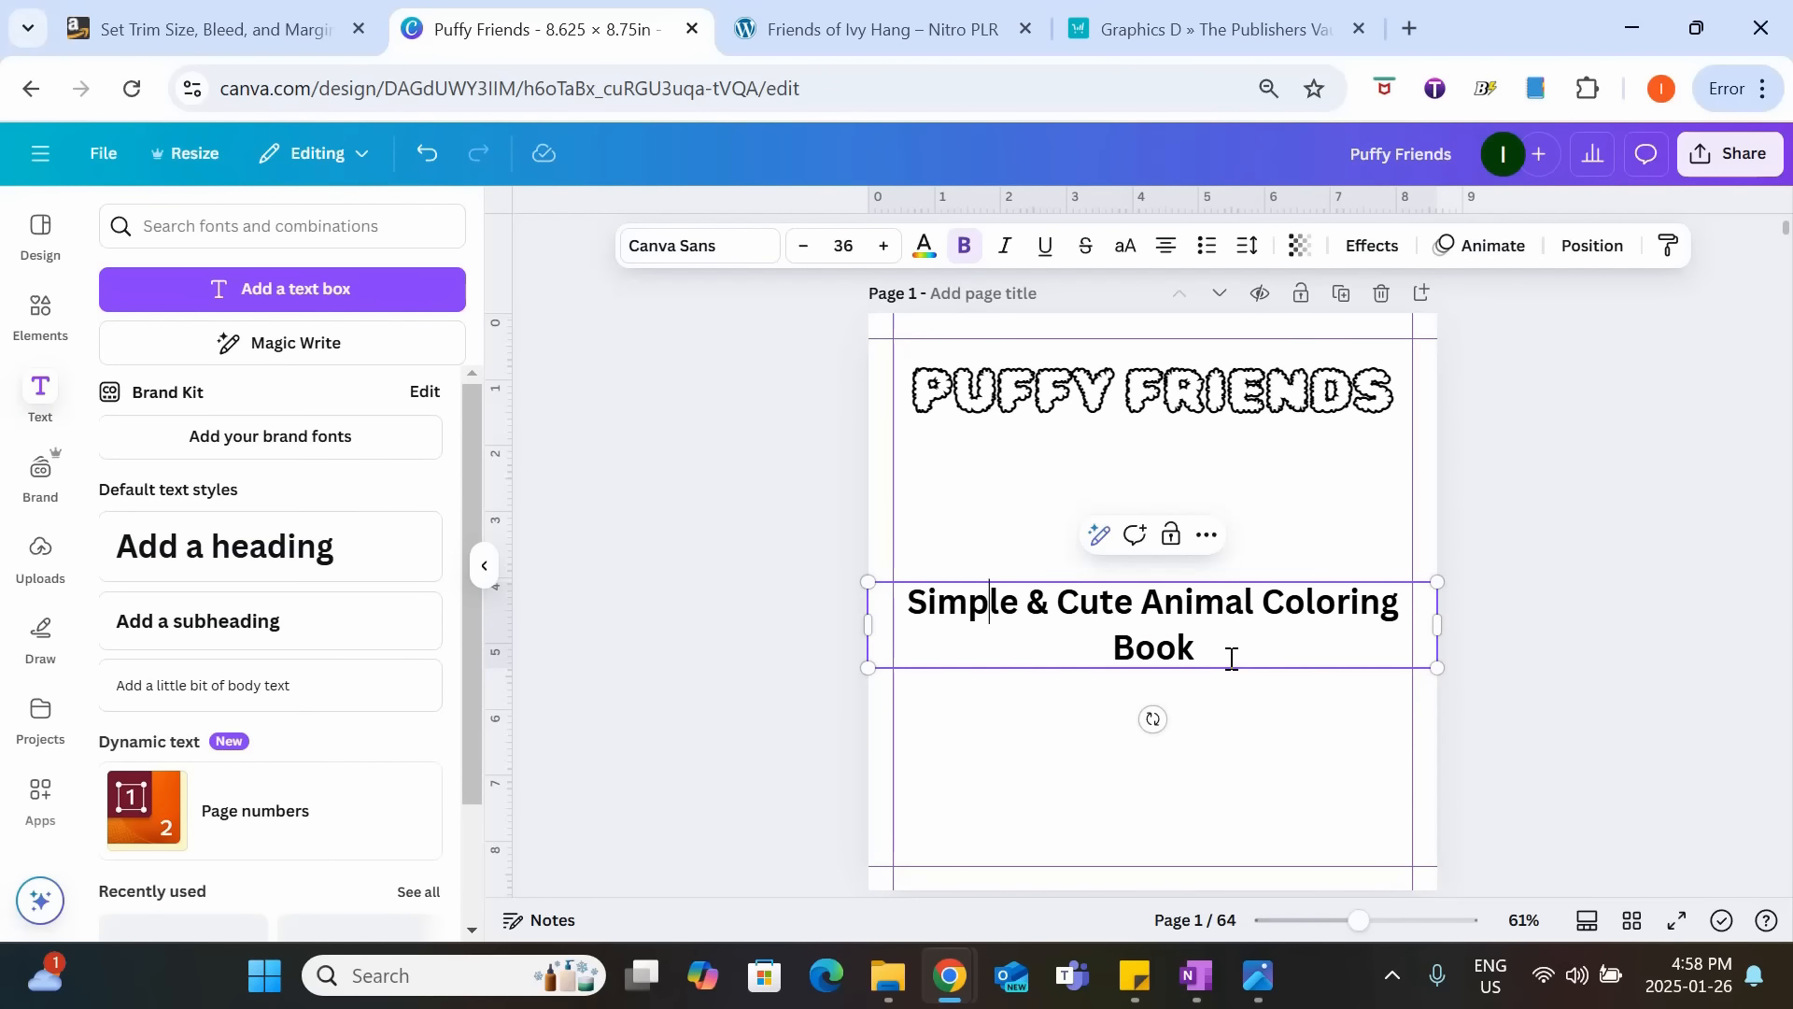
Set the font of the whole "Simple & Cute Animal Coloring Book" subtitle to Genty Sans.
{"action": "double_click", "coordinate": [1232, 659]}
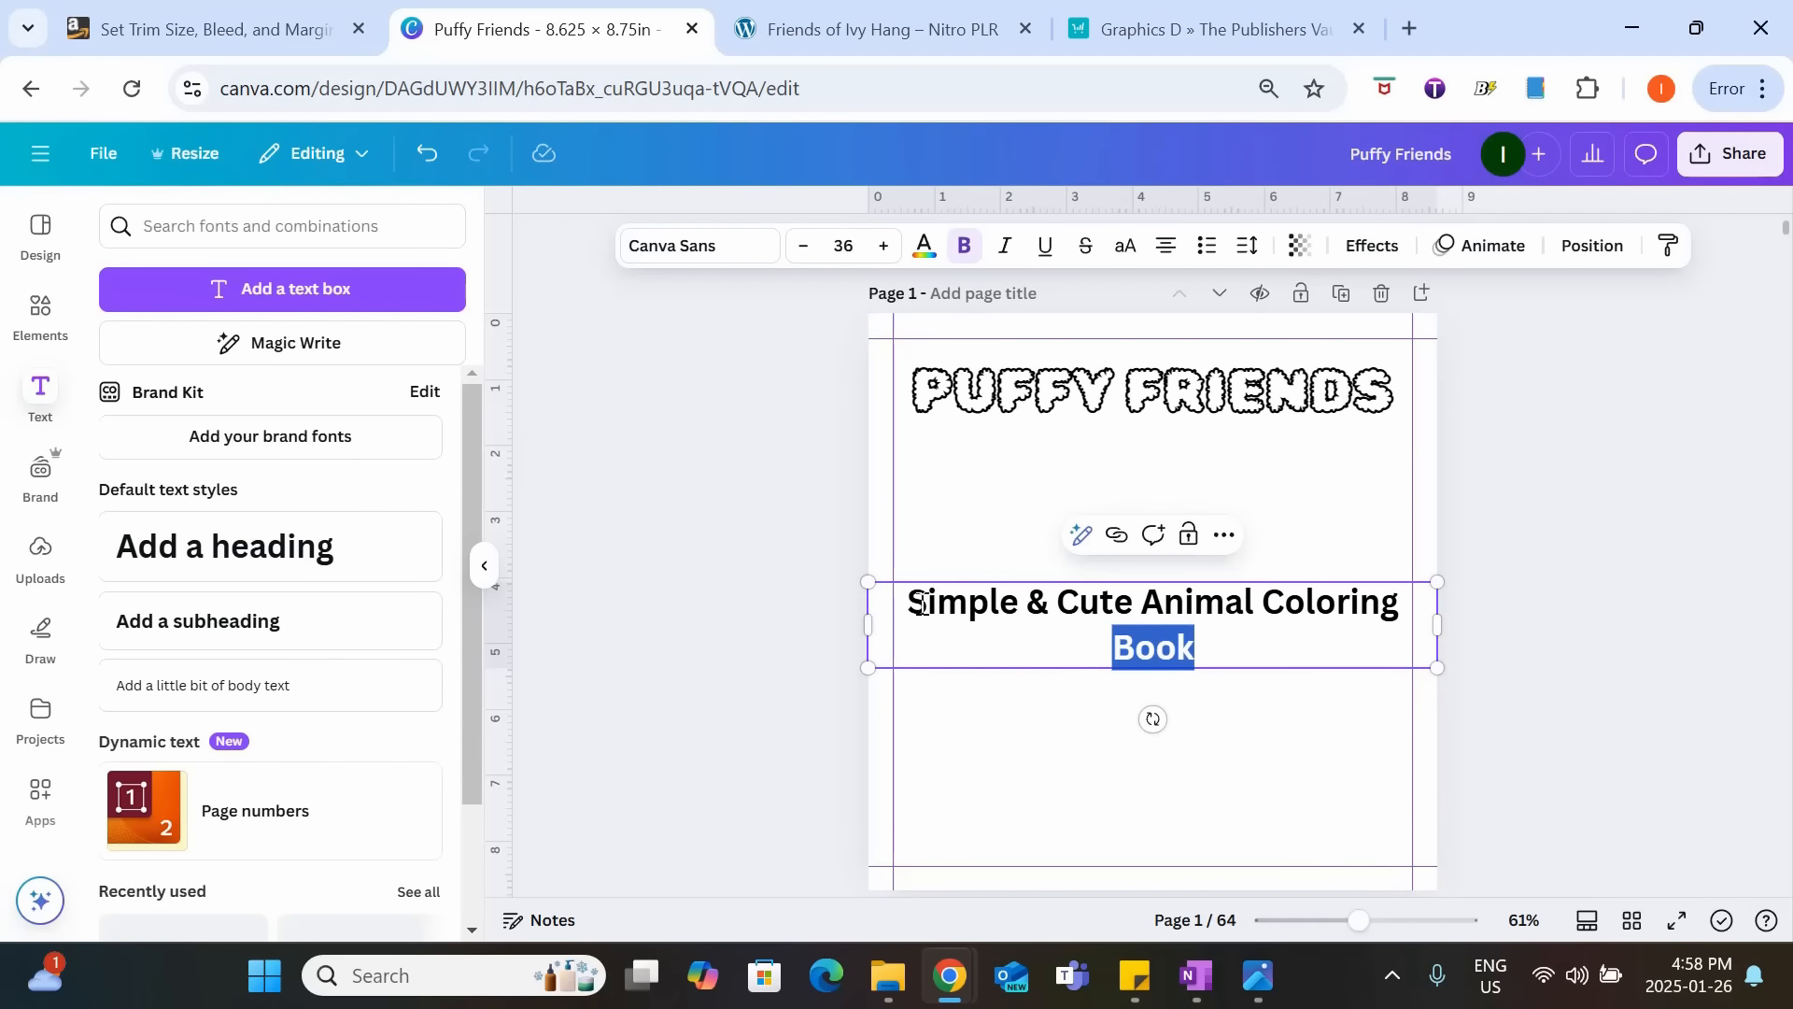
{"action": "left_click_drag", "start_coordinate": [921, 603], "coordinate": [1190, 658]}
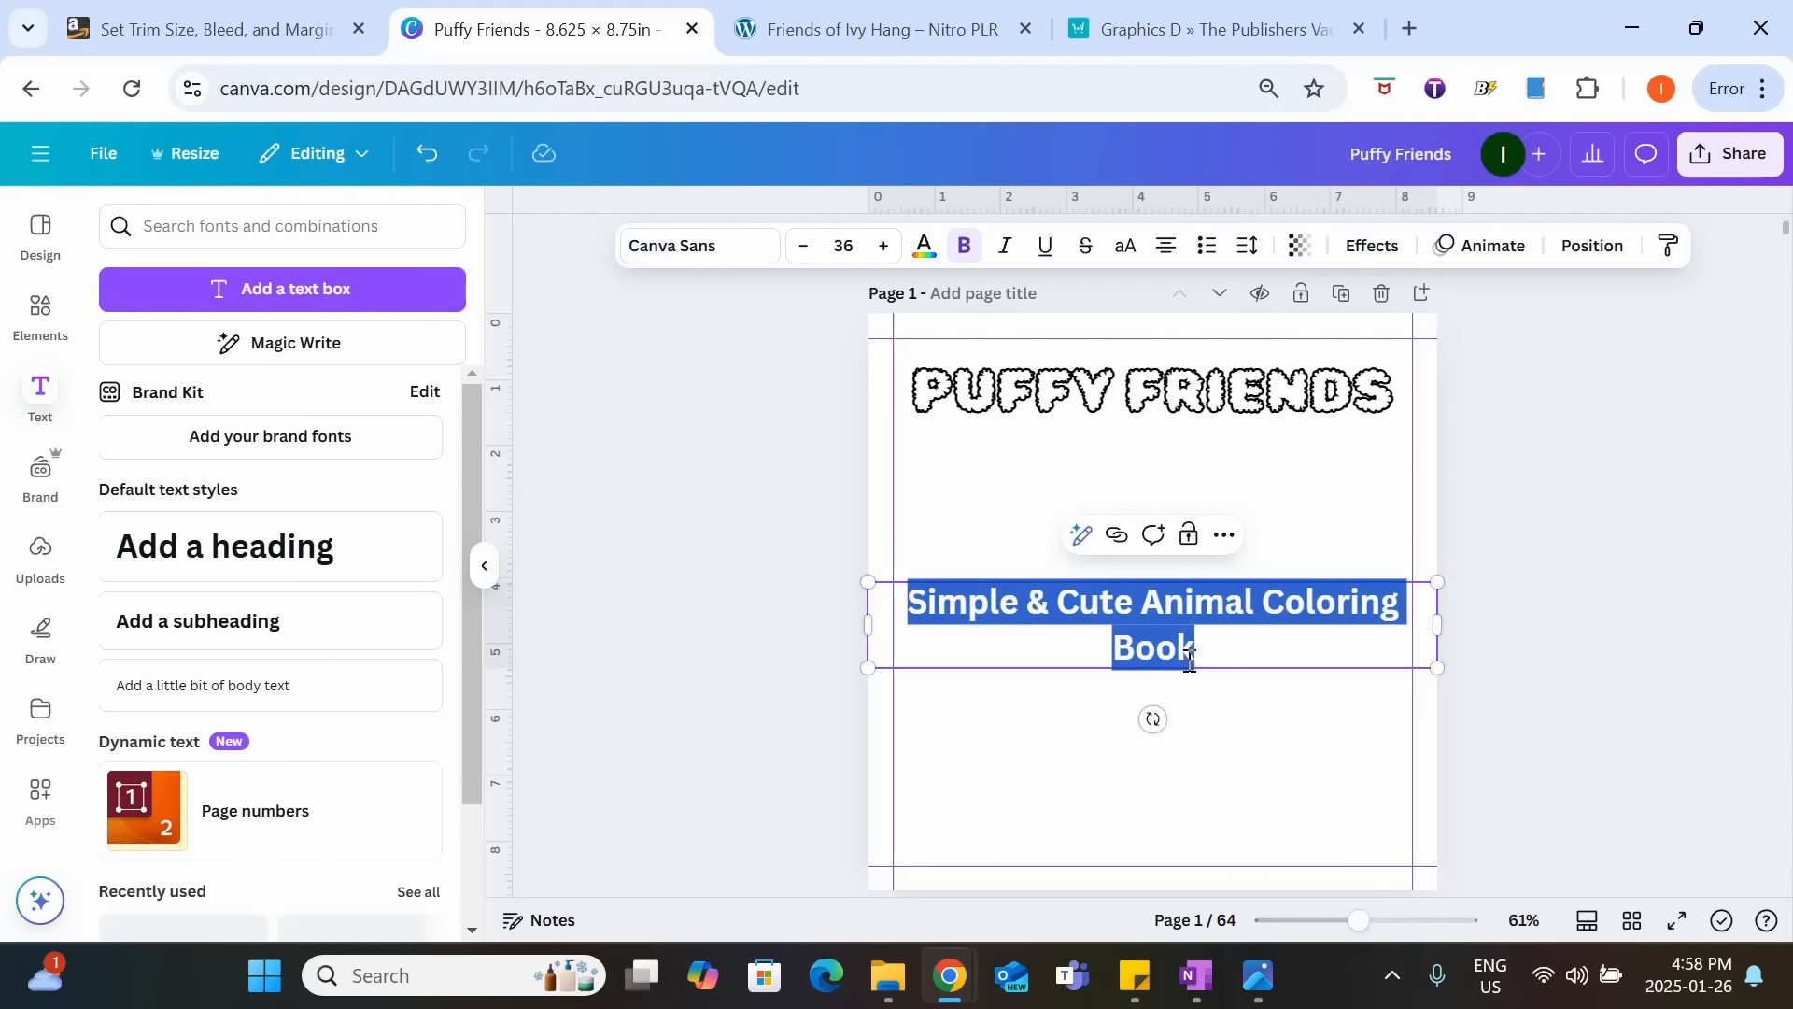
{"action": "left_click", "coordinate": [732, 247]}
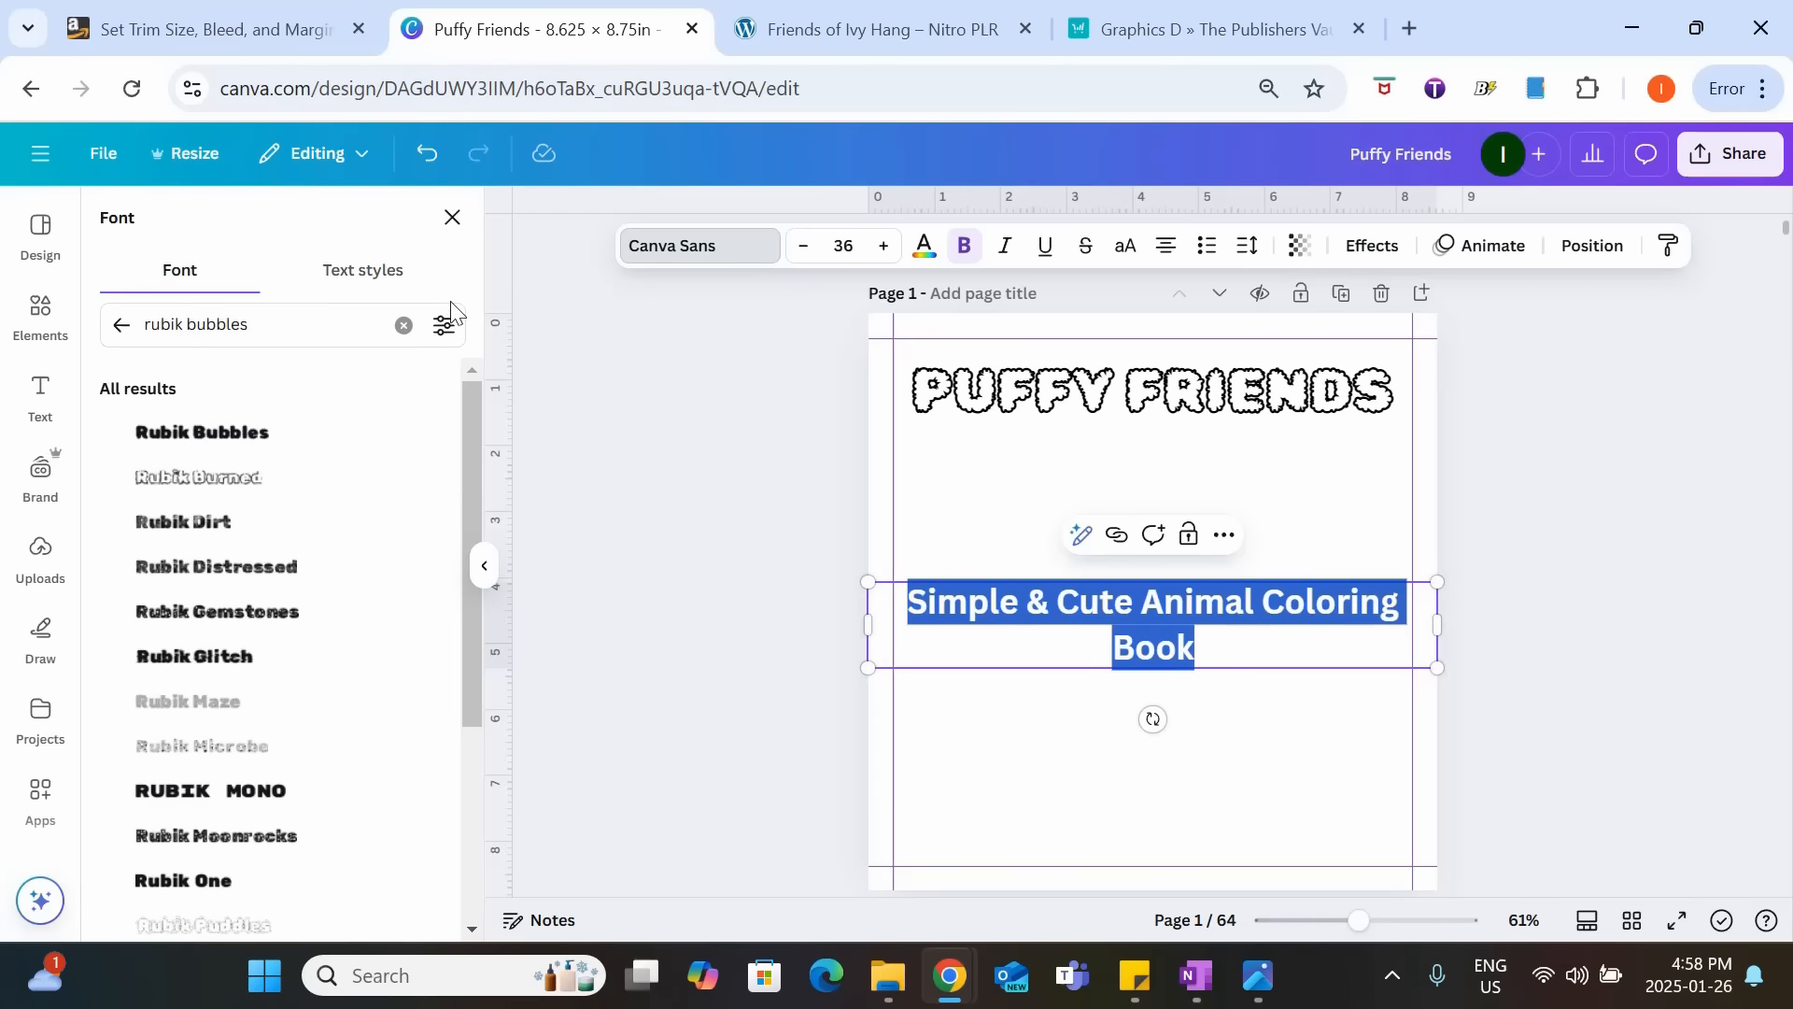
{"action": "left_click", "coordinate": [403, 325]}
{"action": "type", "text": "Gen Sans"}
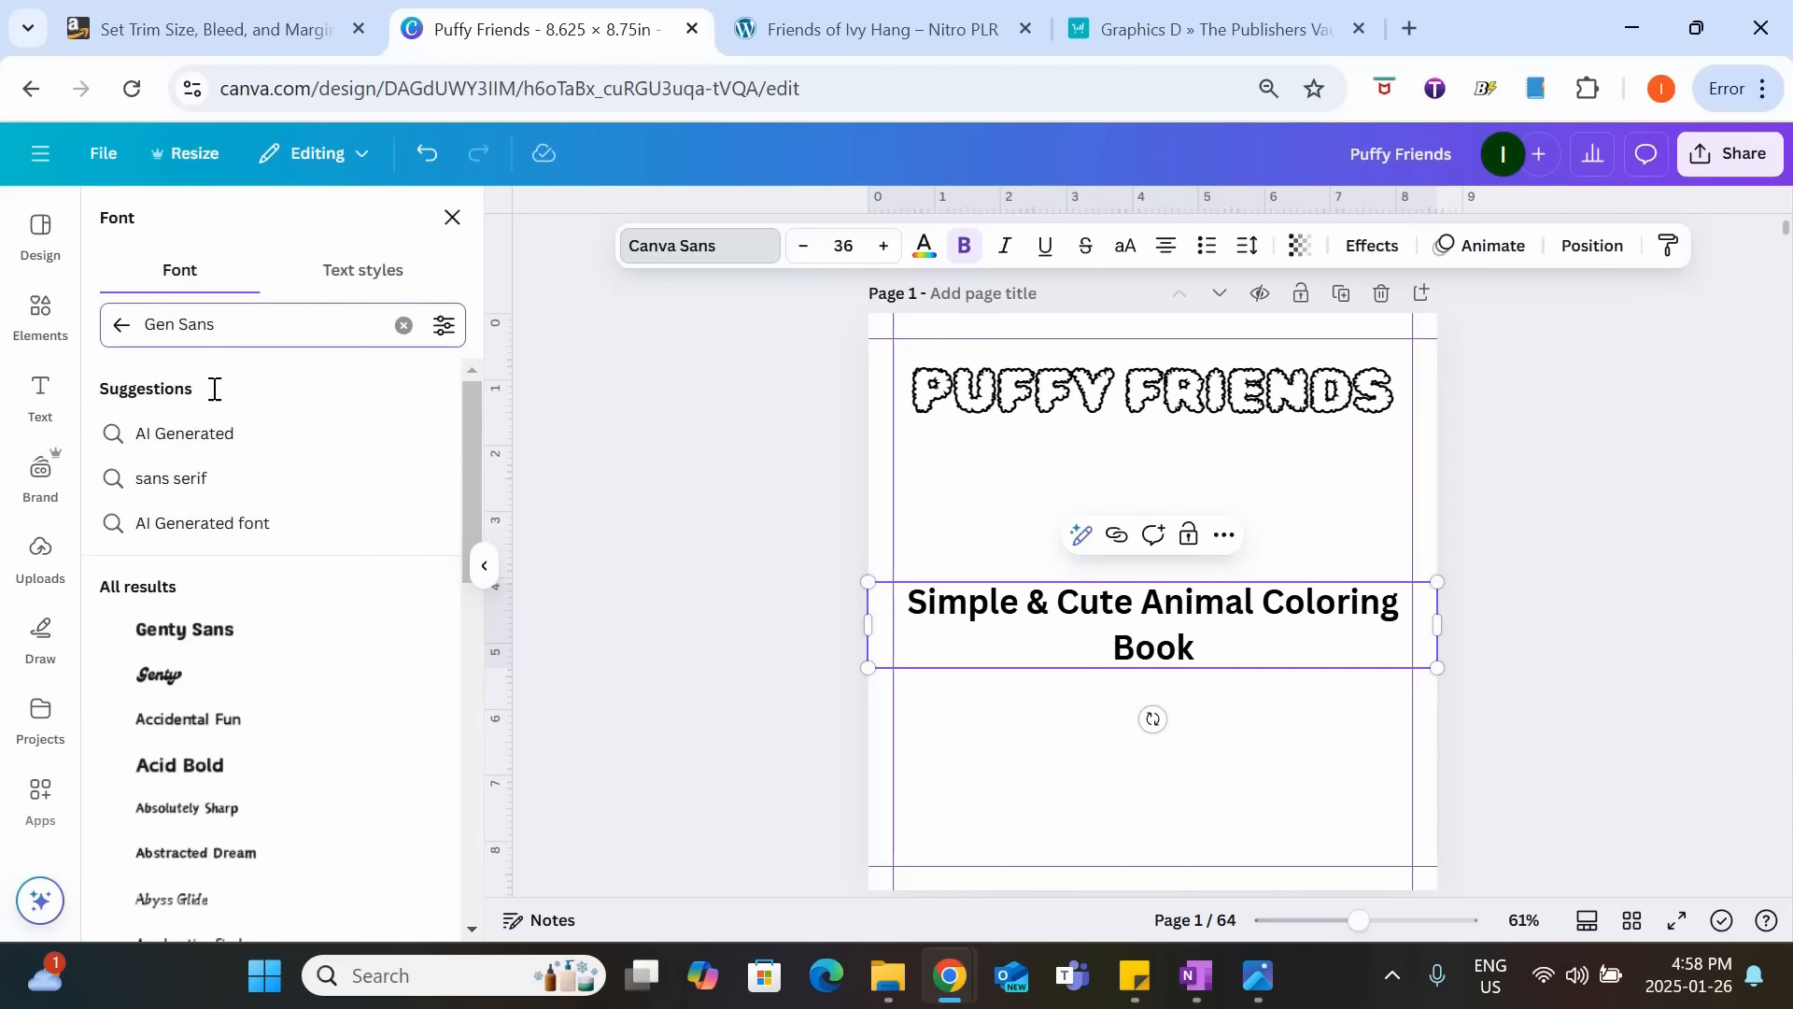
{"action": "left_click", "coordinate": [285, 624]}
Reduce the subtitle's font size until it fits inside the side margin guides, and move it directly under the title.
{"action": "left_click", "coordinate": [800, 249]}
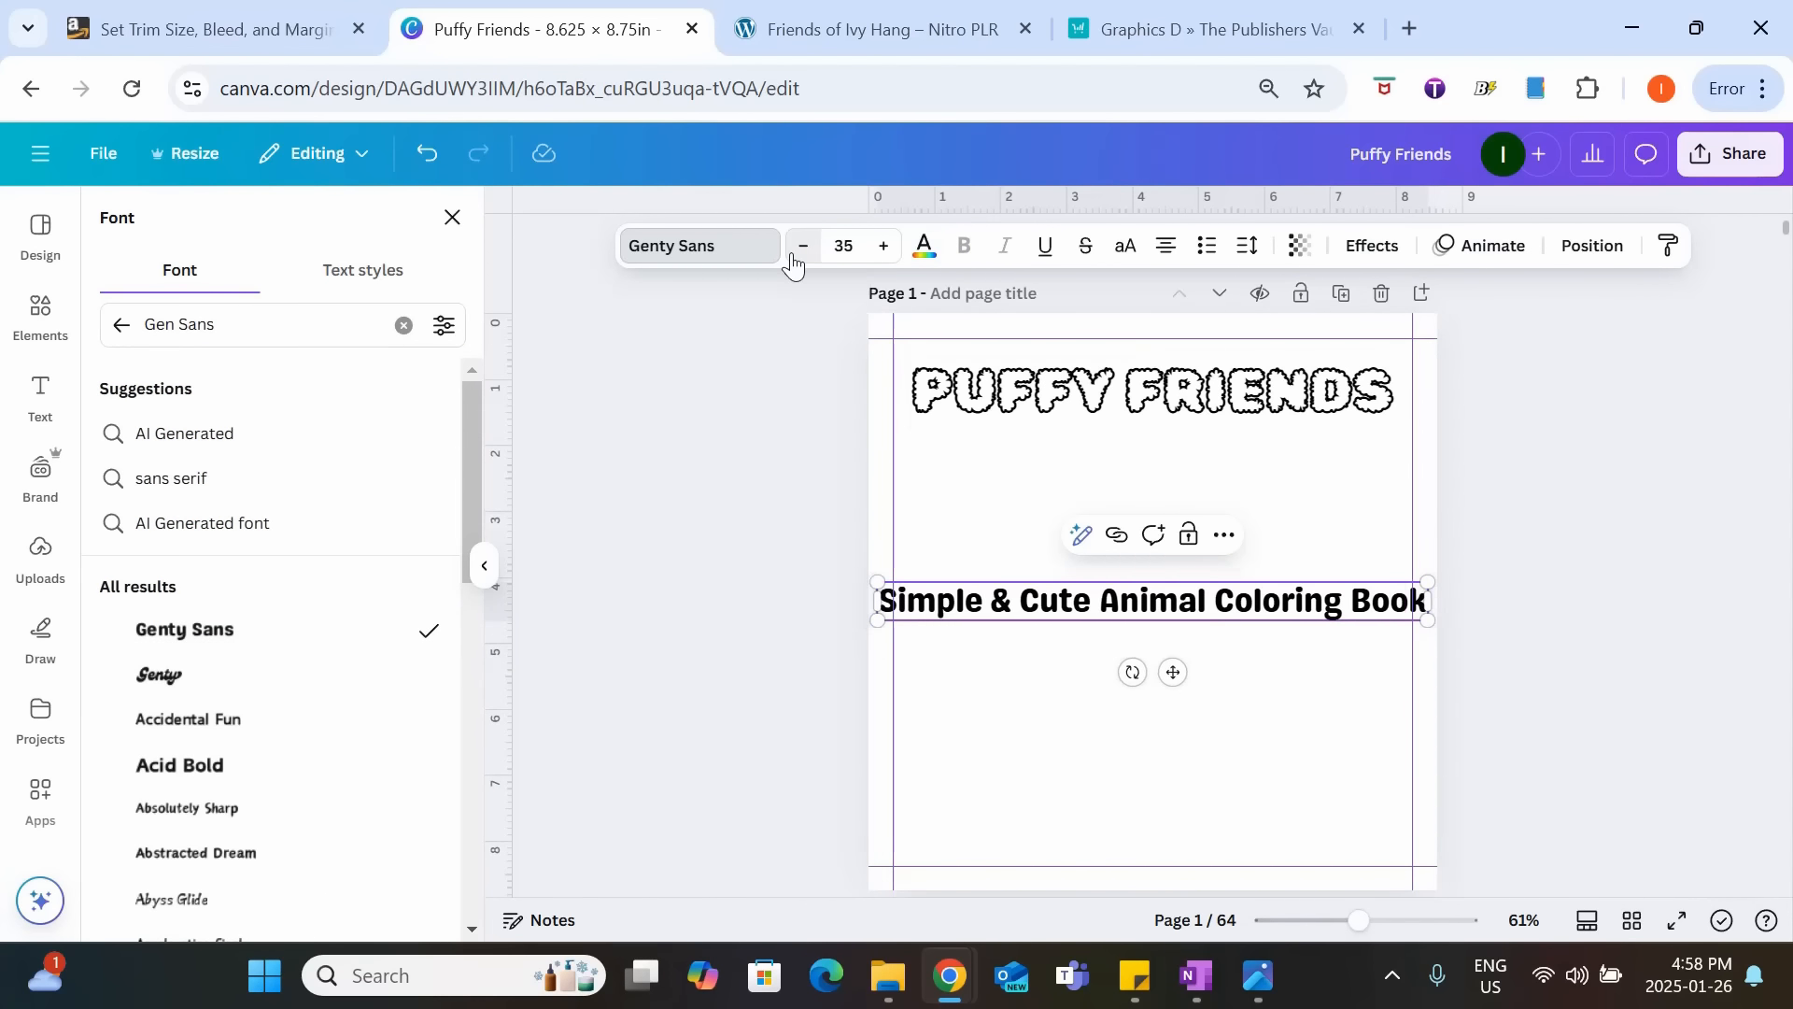
{"action": "left_click", "coordinate": [799, 249]}
{"action": "left_click", "coordinate": [800, 249]}
{"action": "left_click", "coordinate": [800, 248]}
{"action": "left_click", "coordinate": [799, 248]}
{"action": "left_click", "coordinate": [800, 248]}
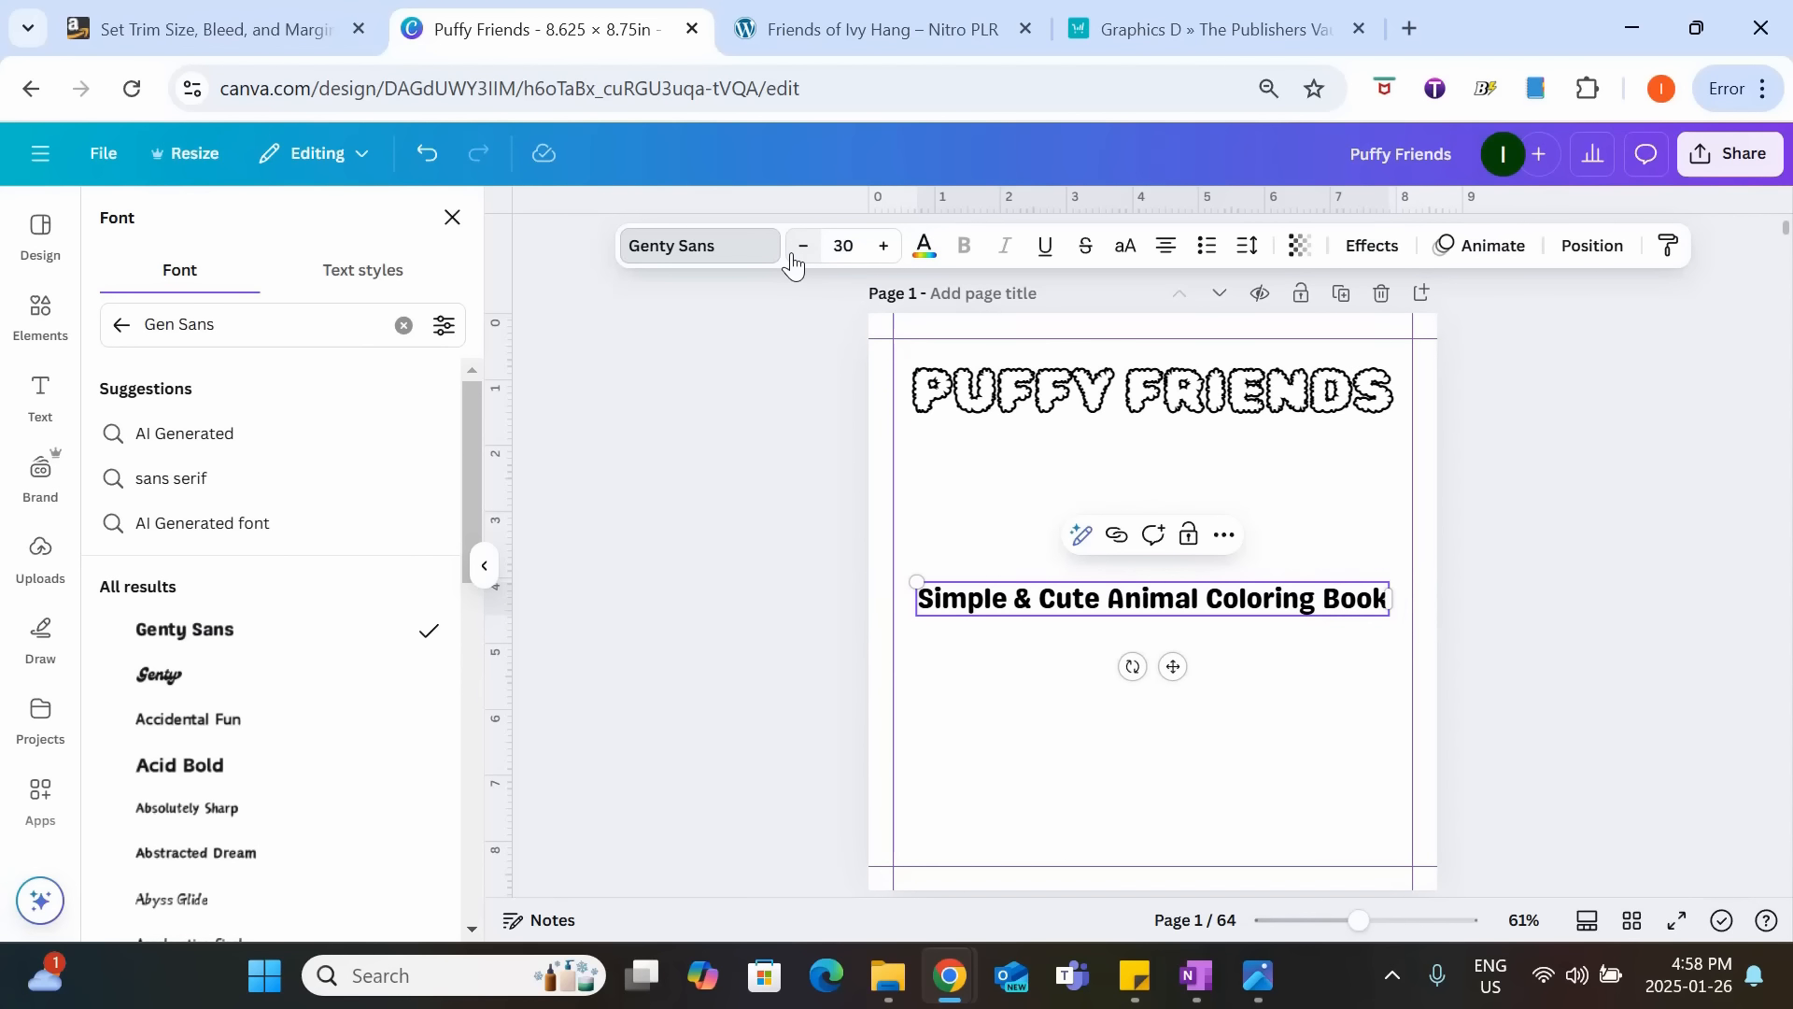
{"action": "left_click", "coordinate": [800, 249]}
{"action": "left_click_drag", "start_coordinate": [1173, 666], "coordinate": [1173, 509]}
{"action": "left_click", "coordinate": [720, 613]}
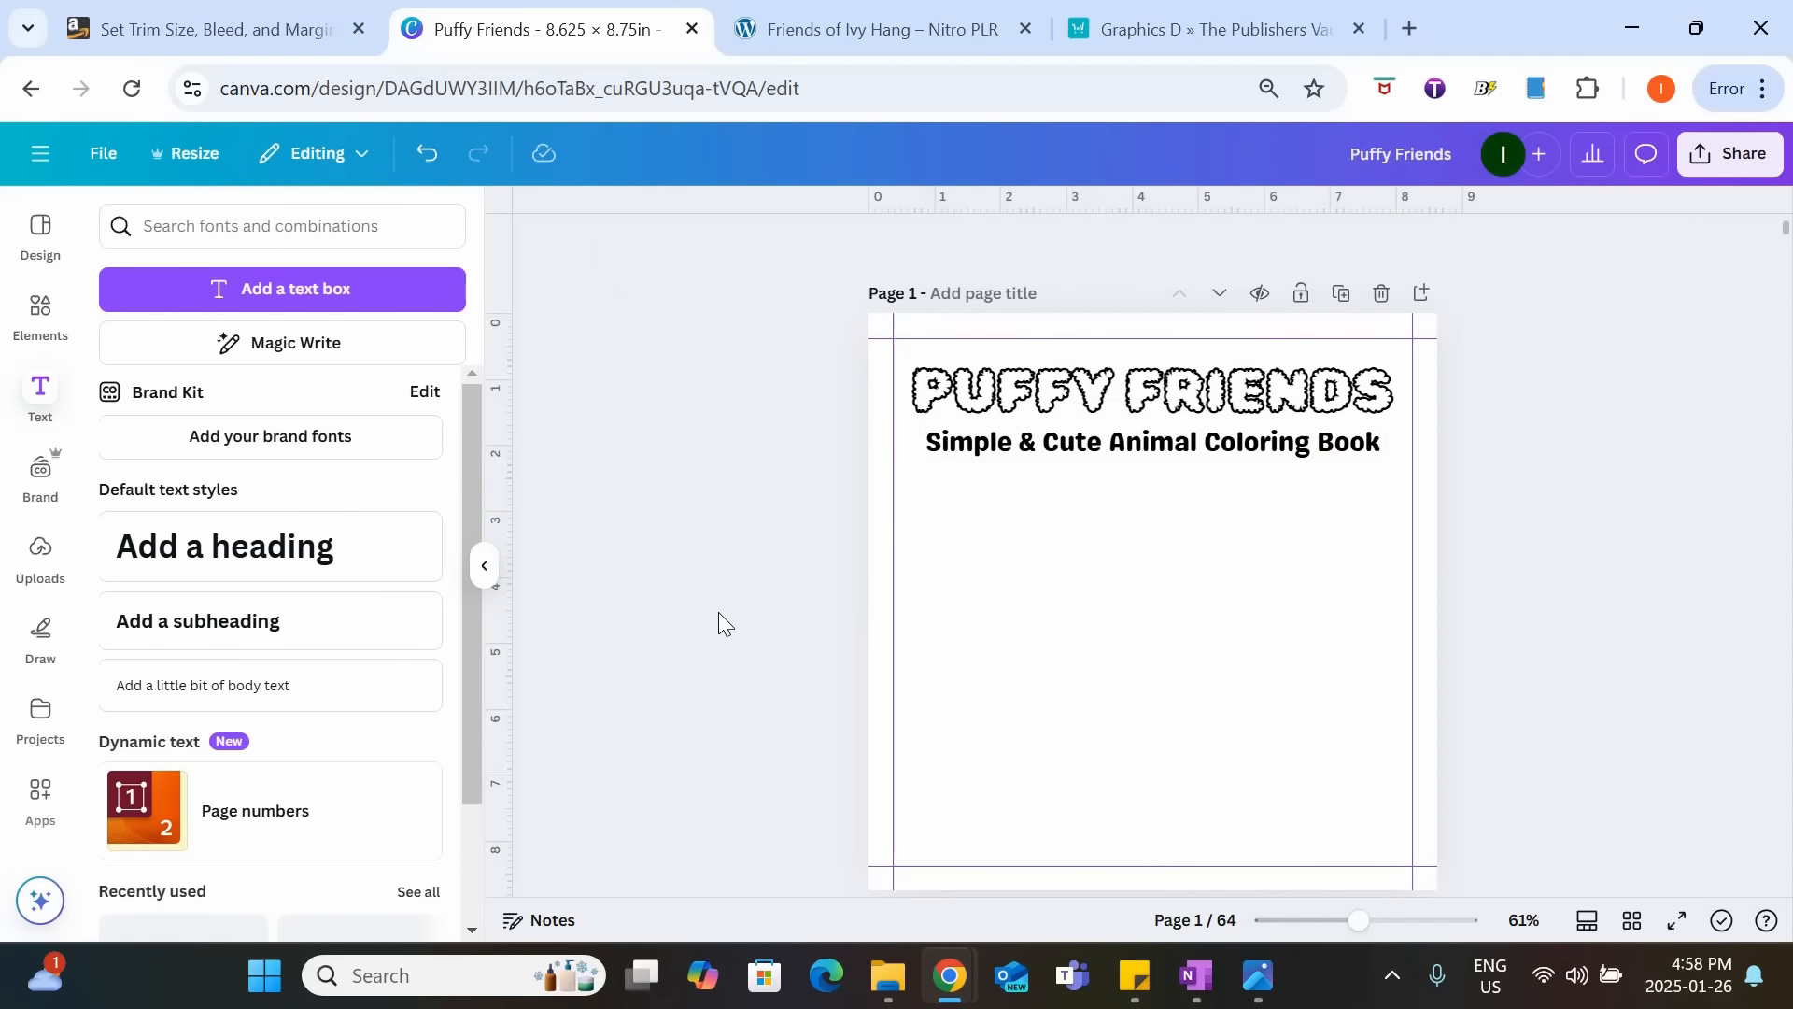
Insert the uploaded cat and bunny picture with the flower cart, scale it down and center it below the subtitle.
{"action": "left_click", "coordinate": [47, 572]}
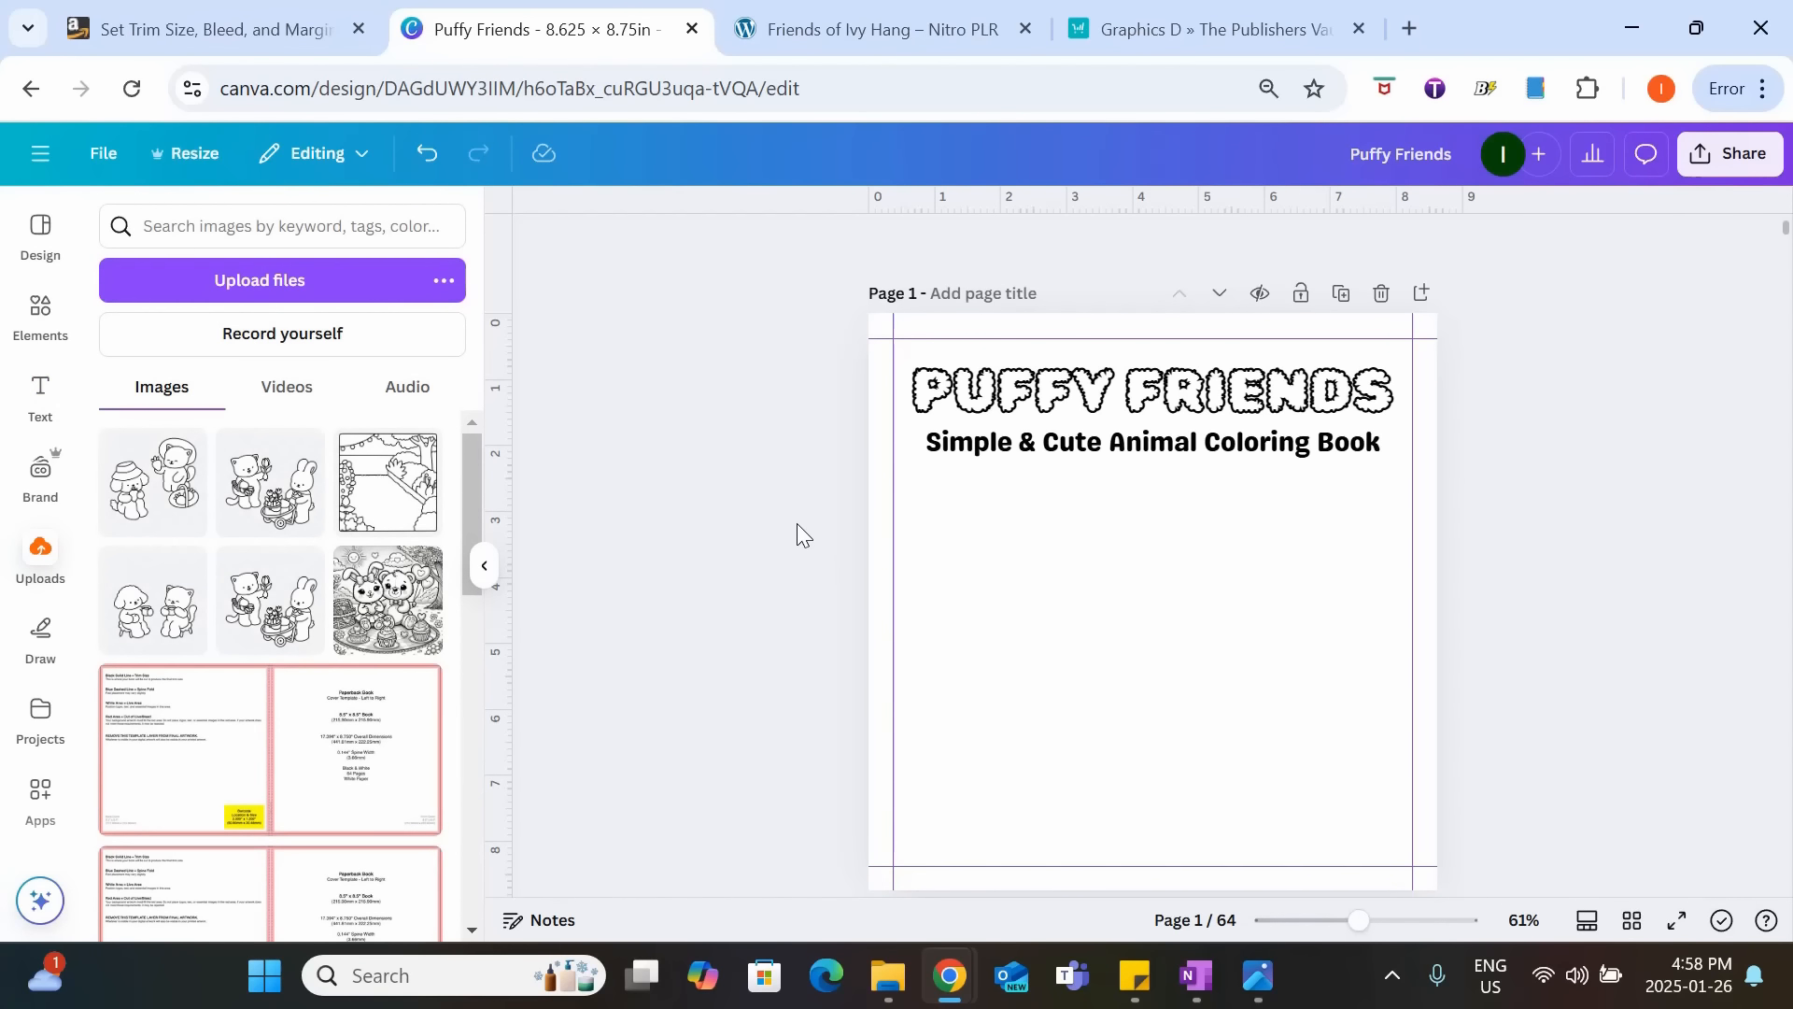
{"action": "left_click", "coordinate": [270, 483]}
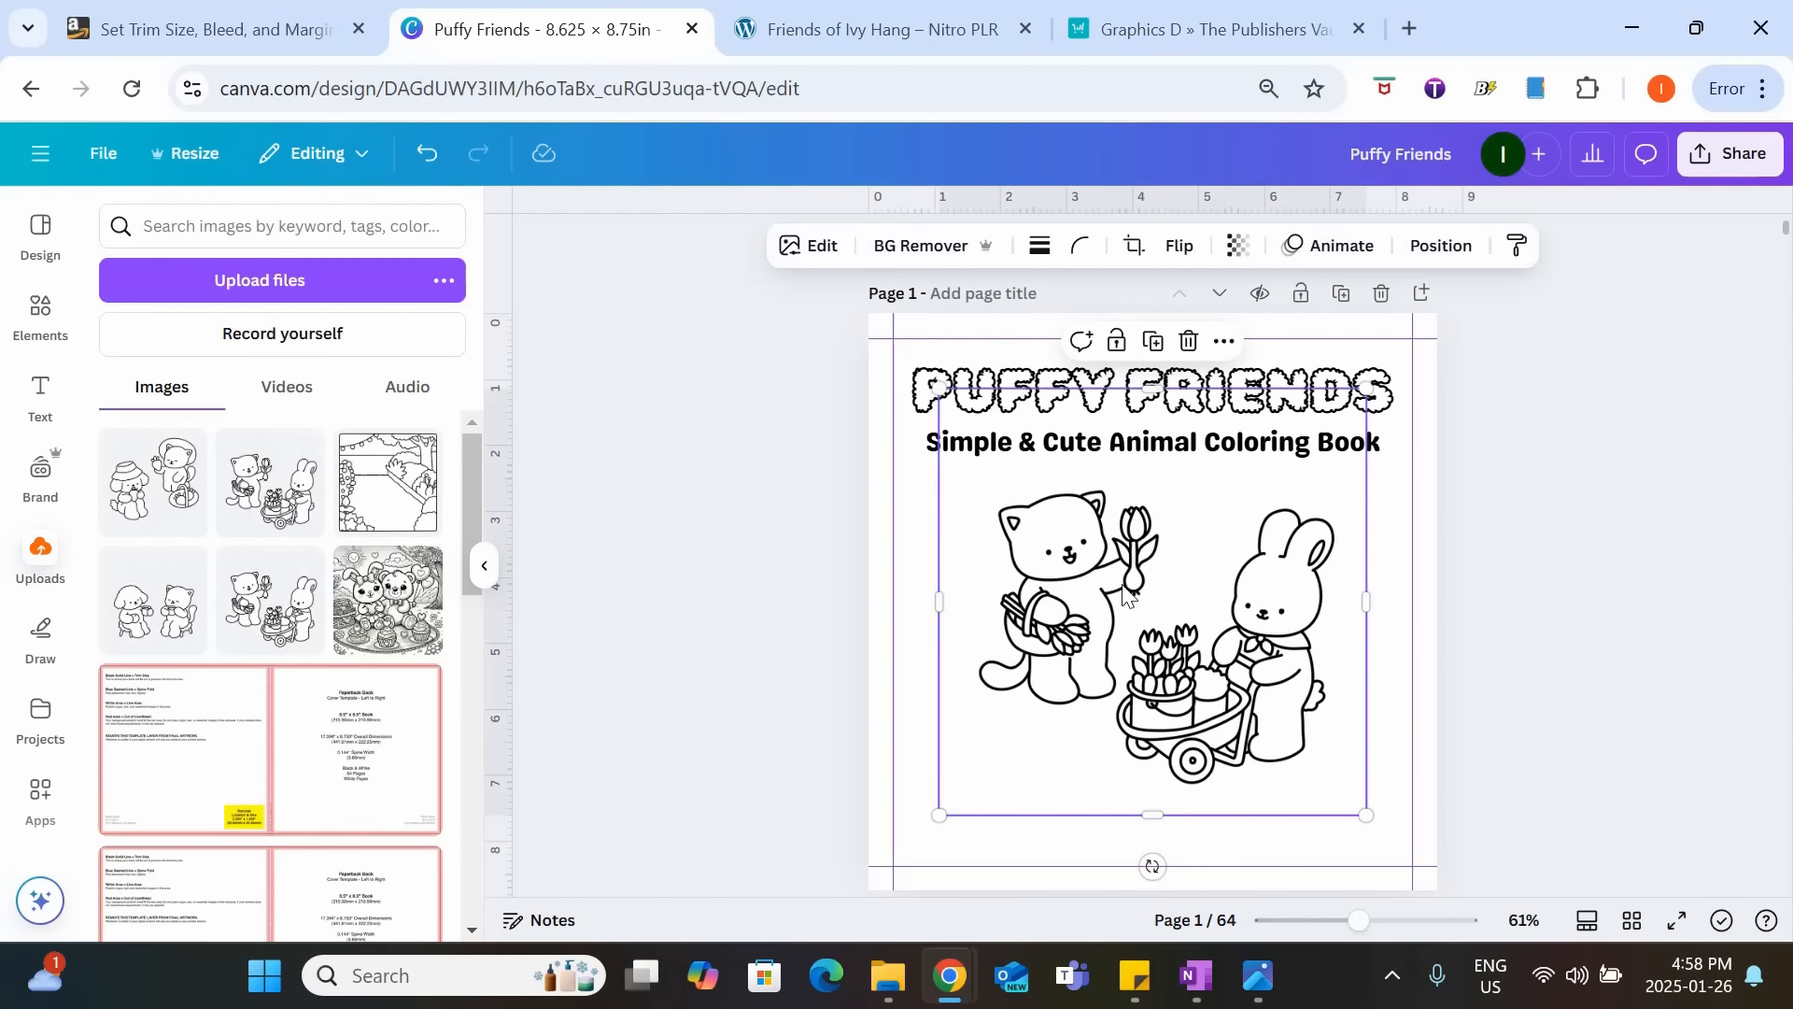
{"action": "left_click_drag", "start_coordinate": [1365, 815], "coordinate": [1255, 704]}
{"action": "left_click_drag", "start_coordinate": [1135, 544], "coordinate": [1174, 538]}
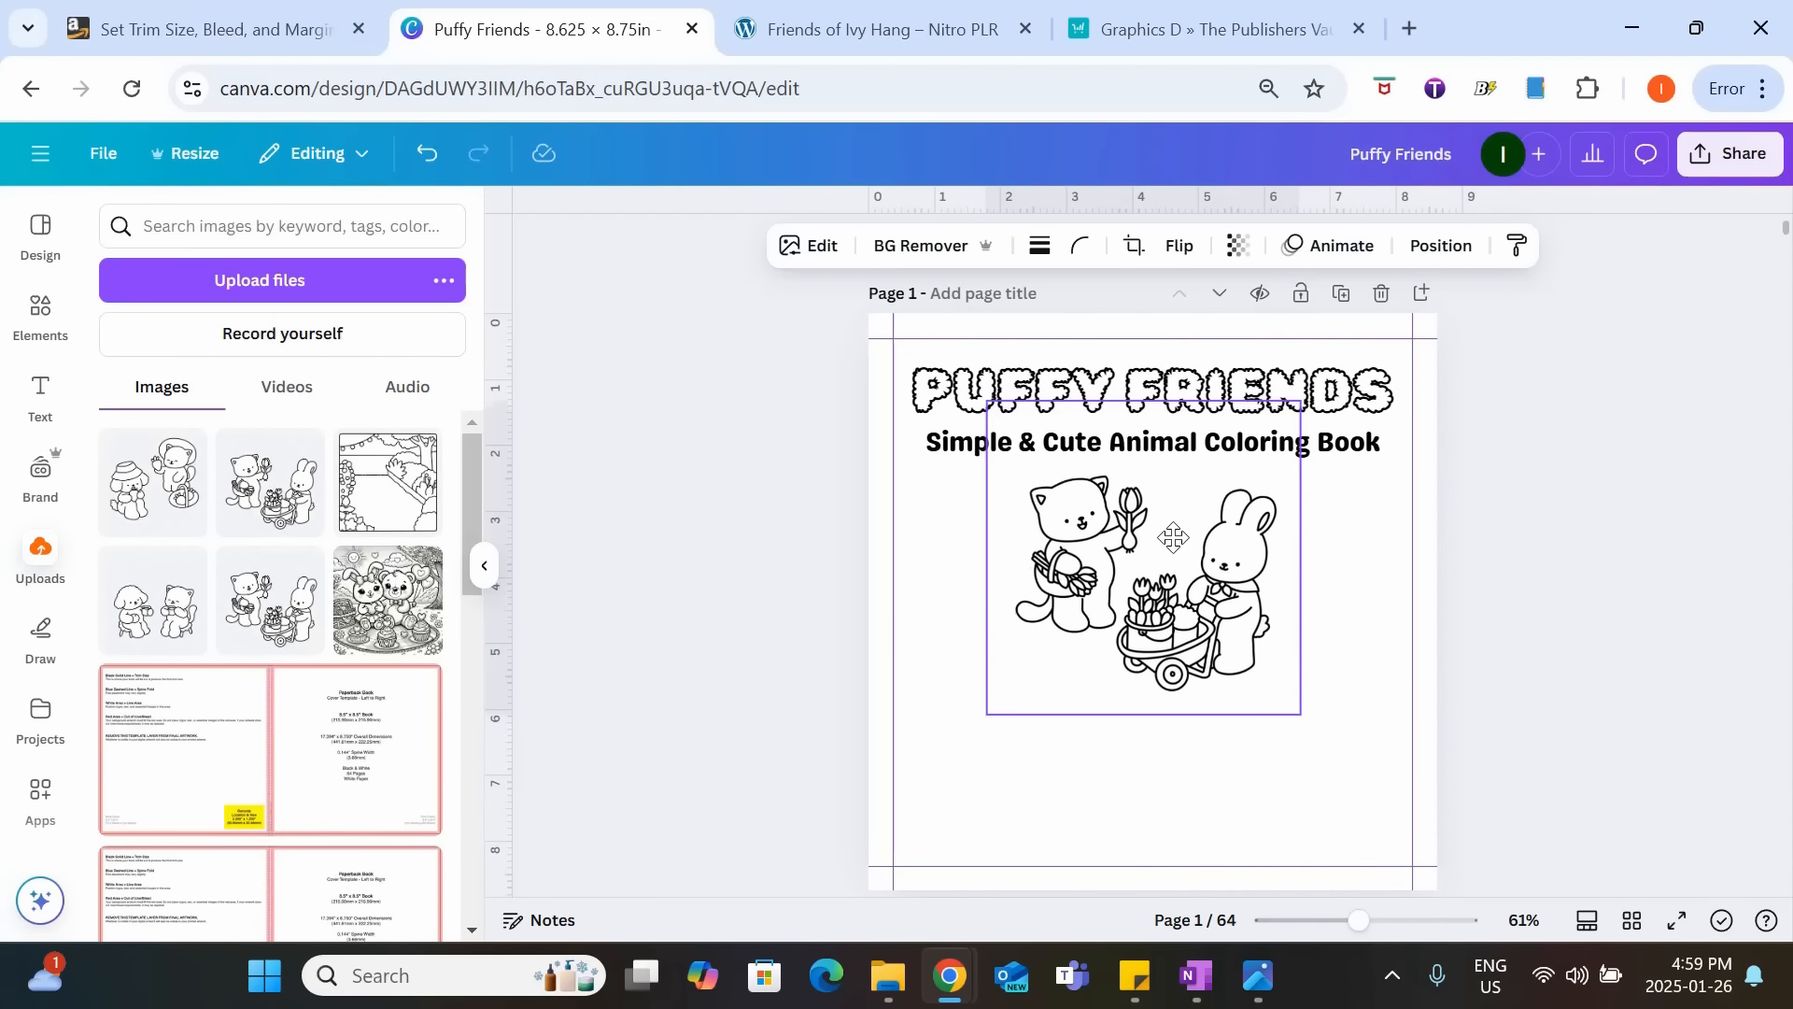
{"action": "left_click", "coordinate": [1526, 602]}
Add another subheading text box, replace its text with the copied book description starting "Spend endless hours coloring", and move it up the page.
{"action": "left_click", "coordinate": [34, 393]}
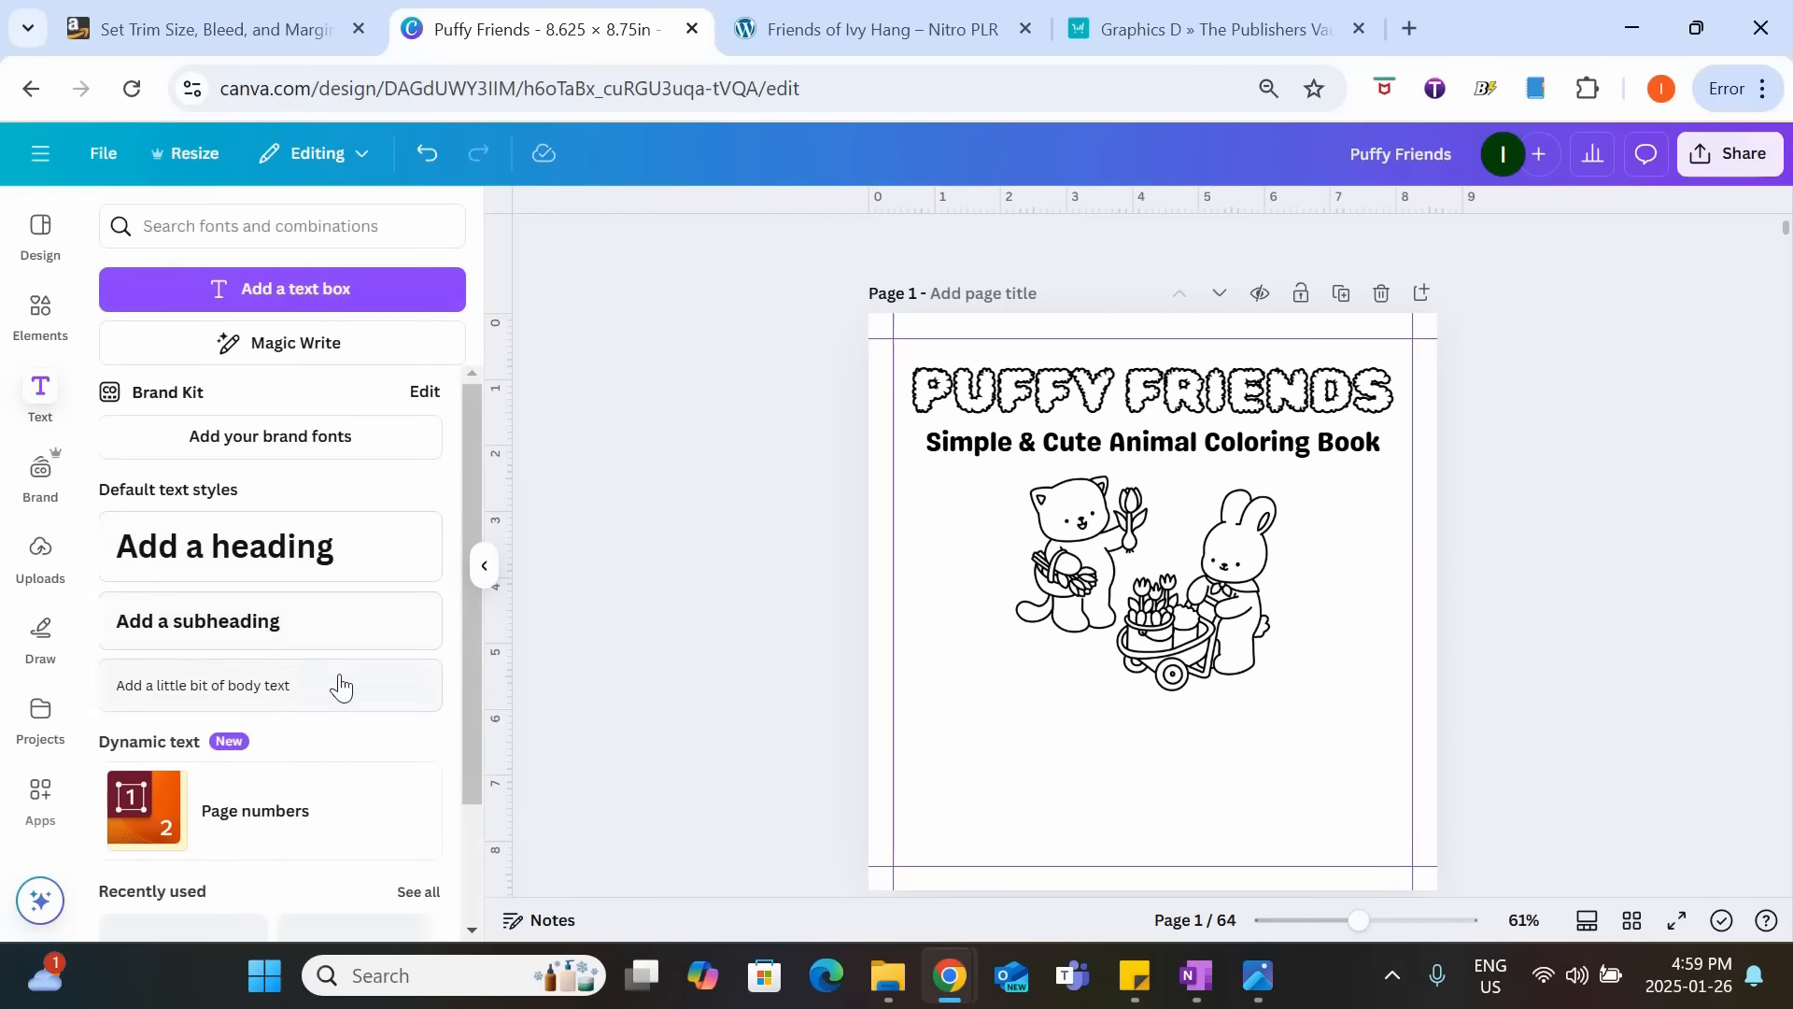
{"action": "left_click", "coordinate": [312, 618]}
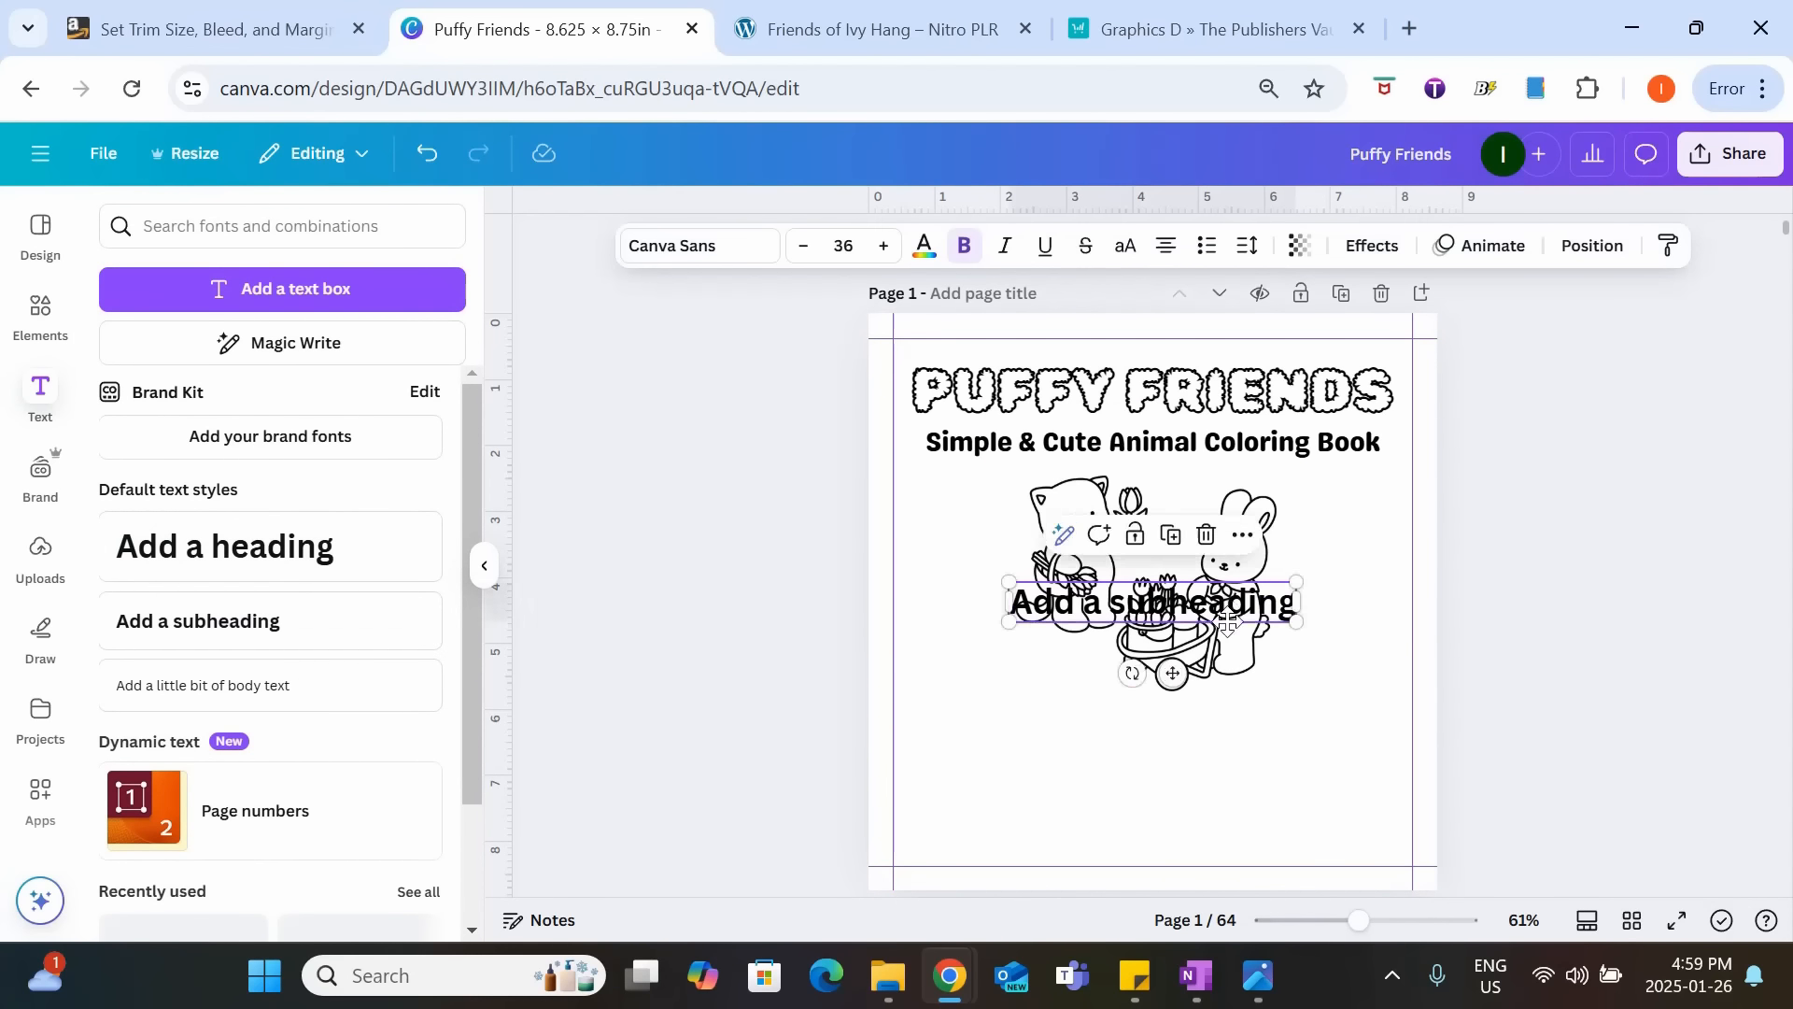
{"action": "left_click_drag", "start_coordinate": [1231, 605], "coordinate": [1221, 726]}
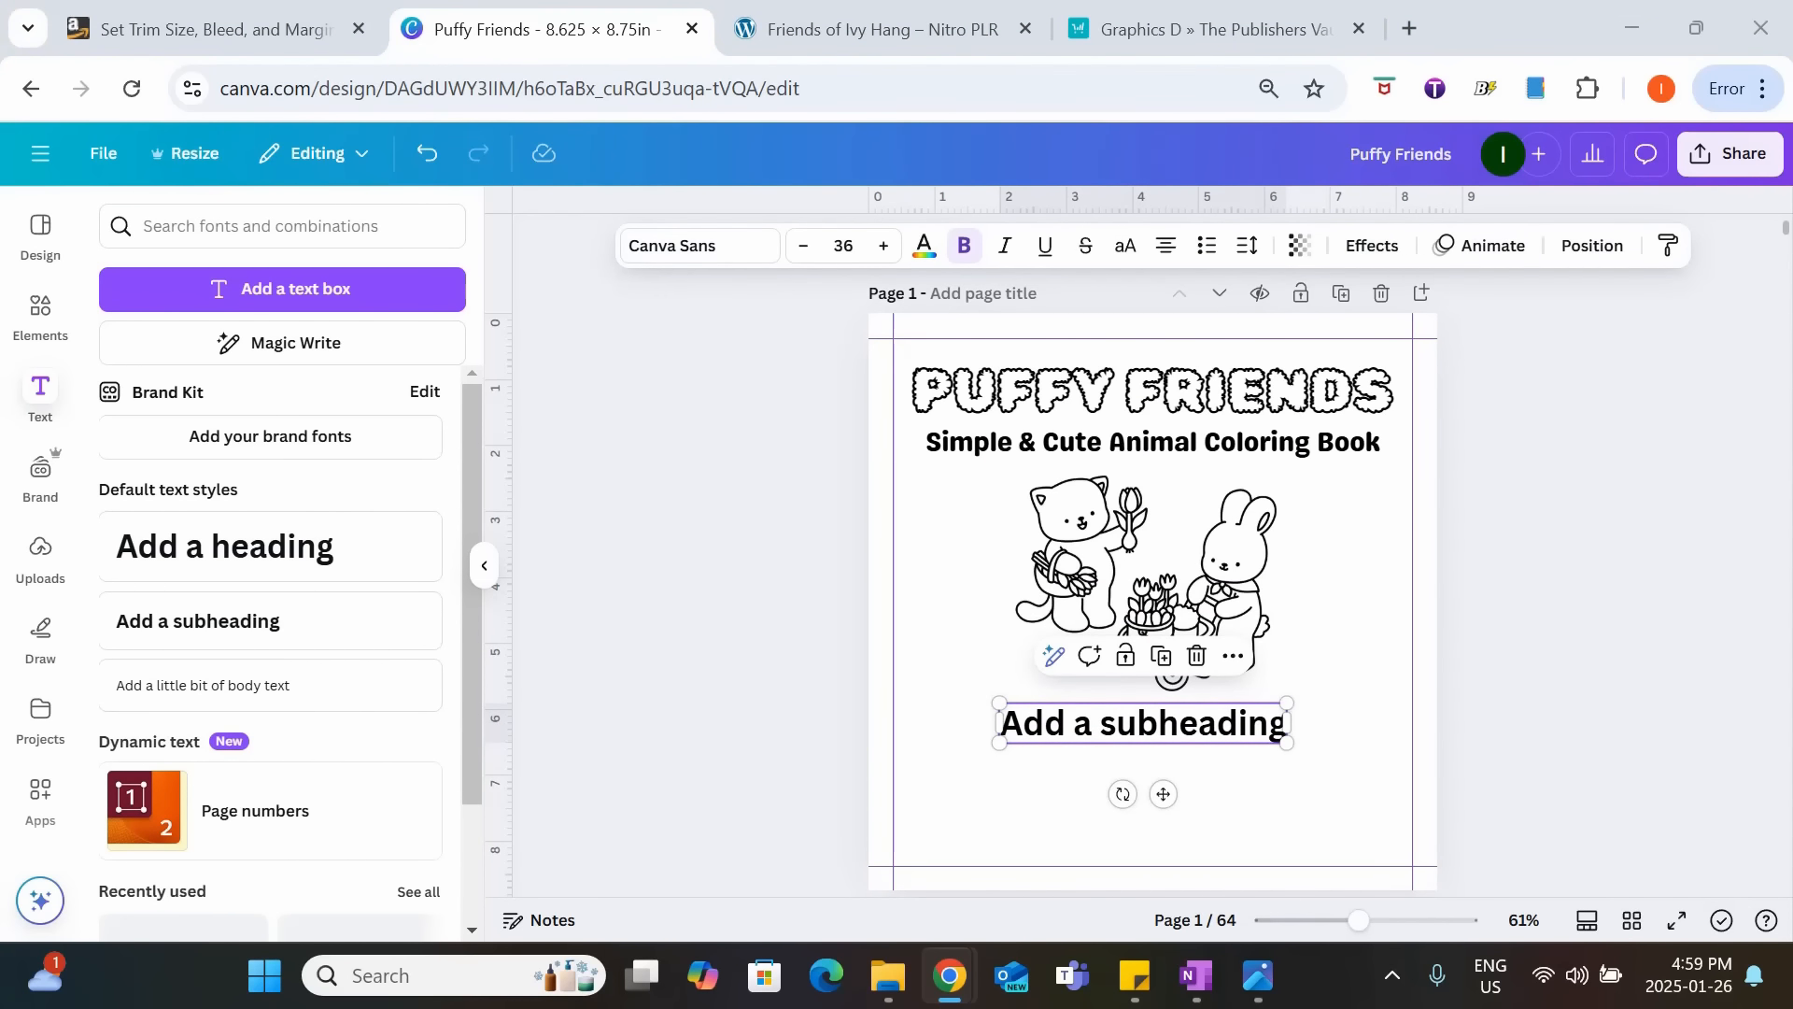
{"action": "key", "text": "ctrl+v"}
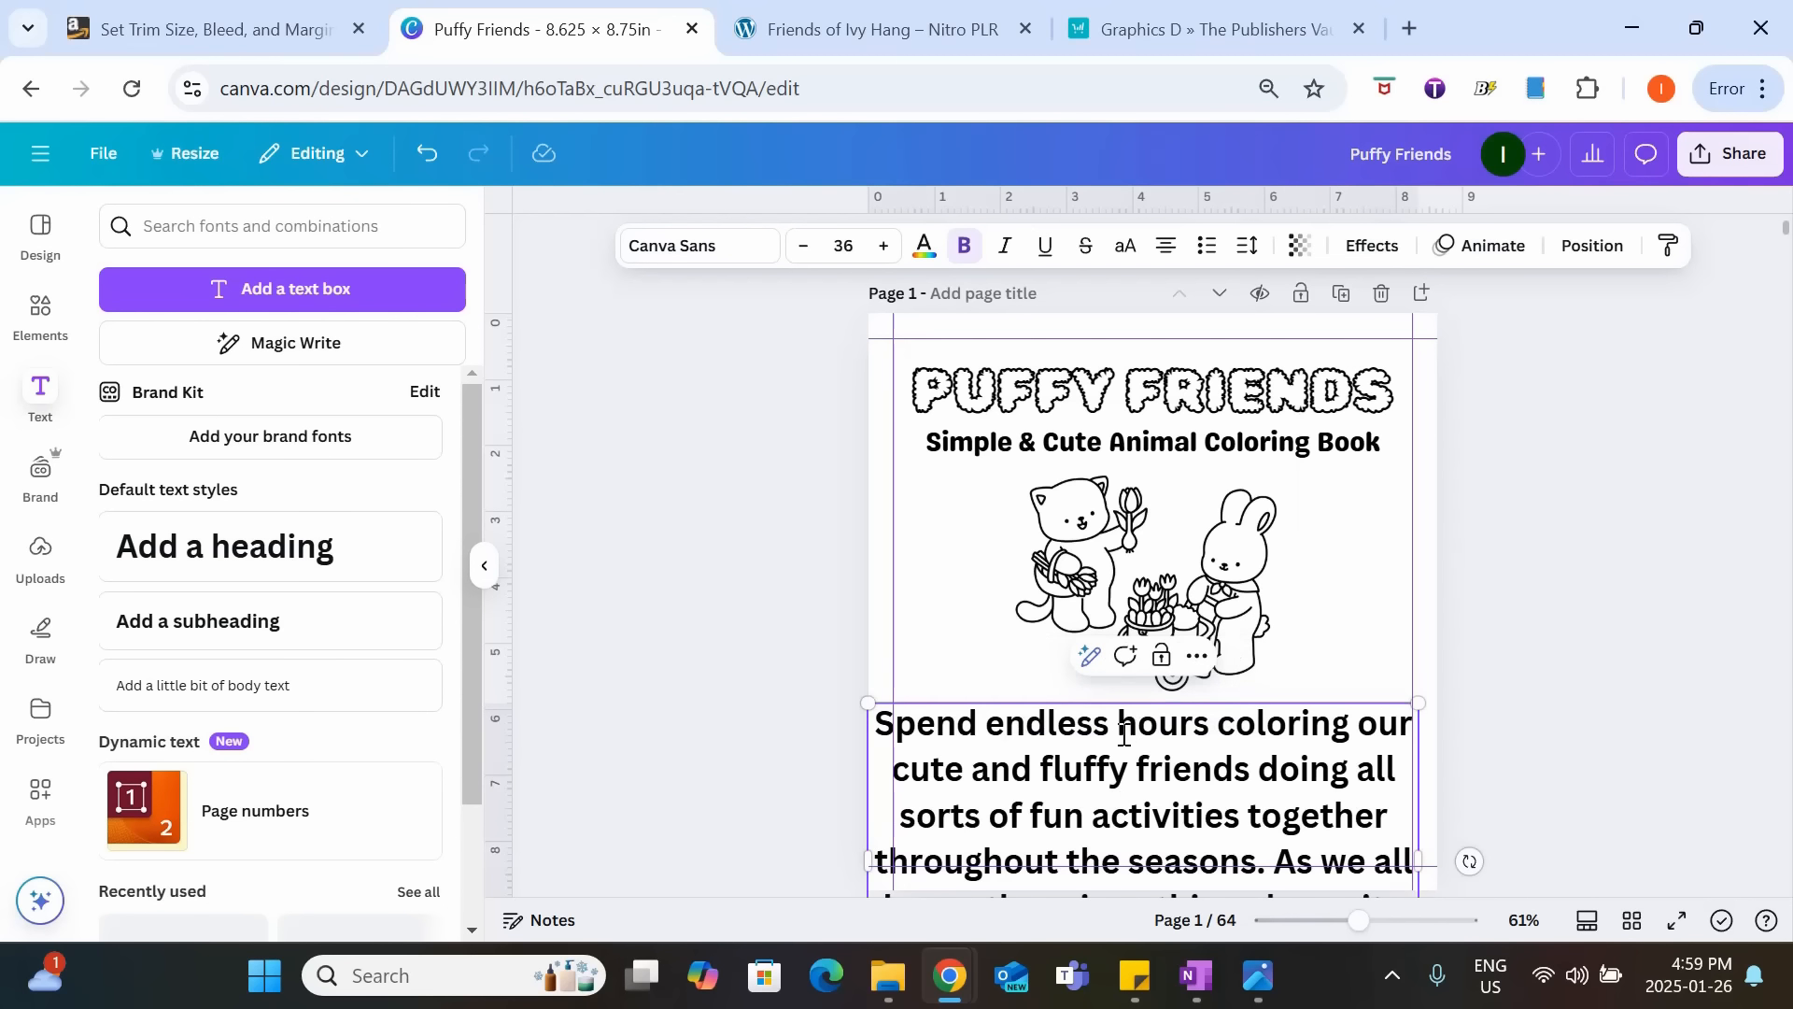
{"action": "scroll", "coordinate": [960, 854], "scroll_direction": "up", "scroll_amount": 1}
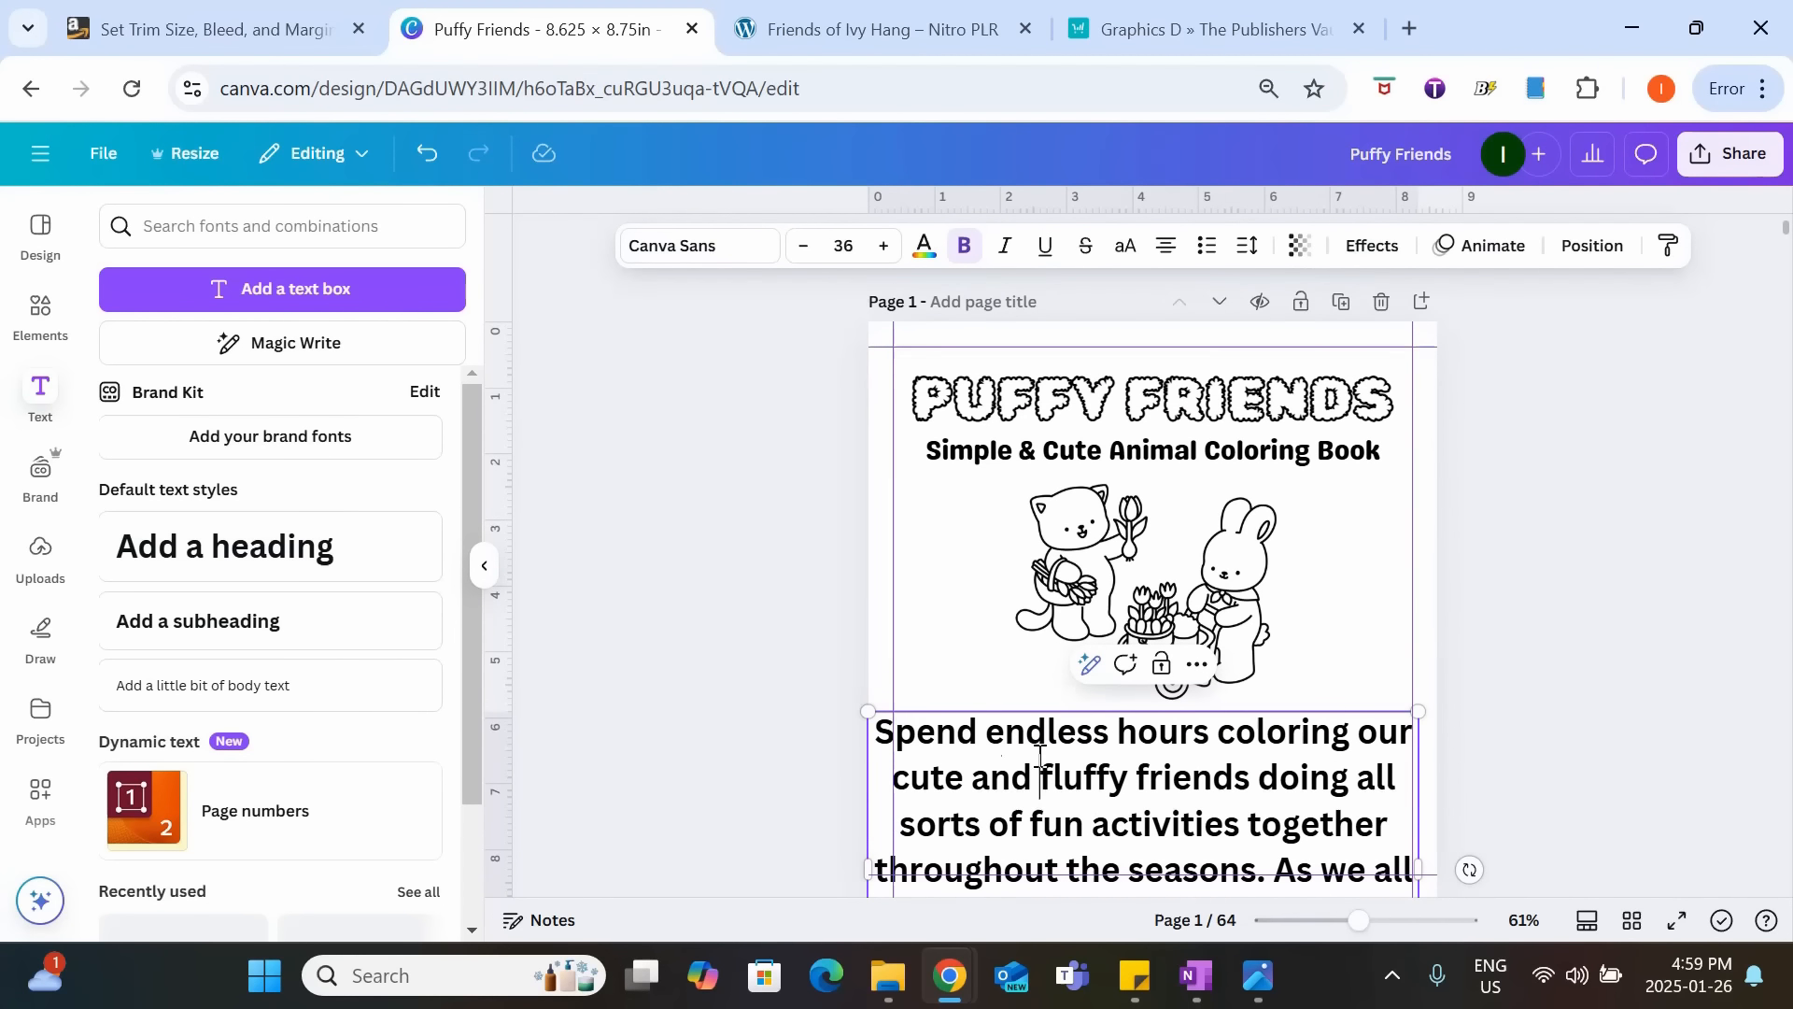
{"action": "left_click_drag", "start_coordinate": [870, 742], "coordinate": [881, 557]}
Set the whole "Spend endless hours coloring" description to font size 13 in Genty Sans.
{"action": "double_click", "coordinate": [881, 557]}
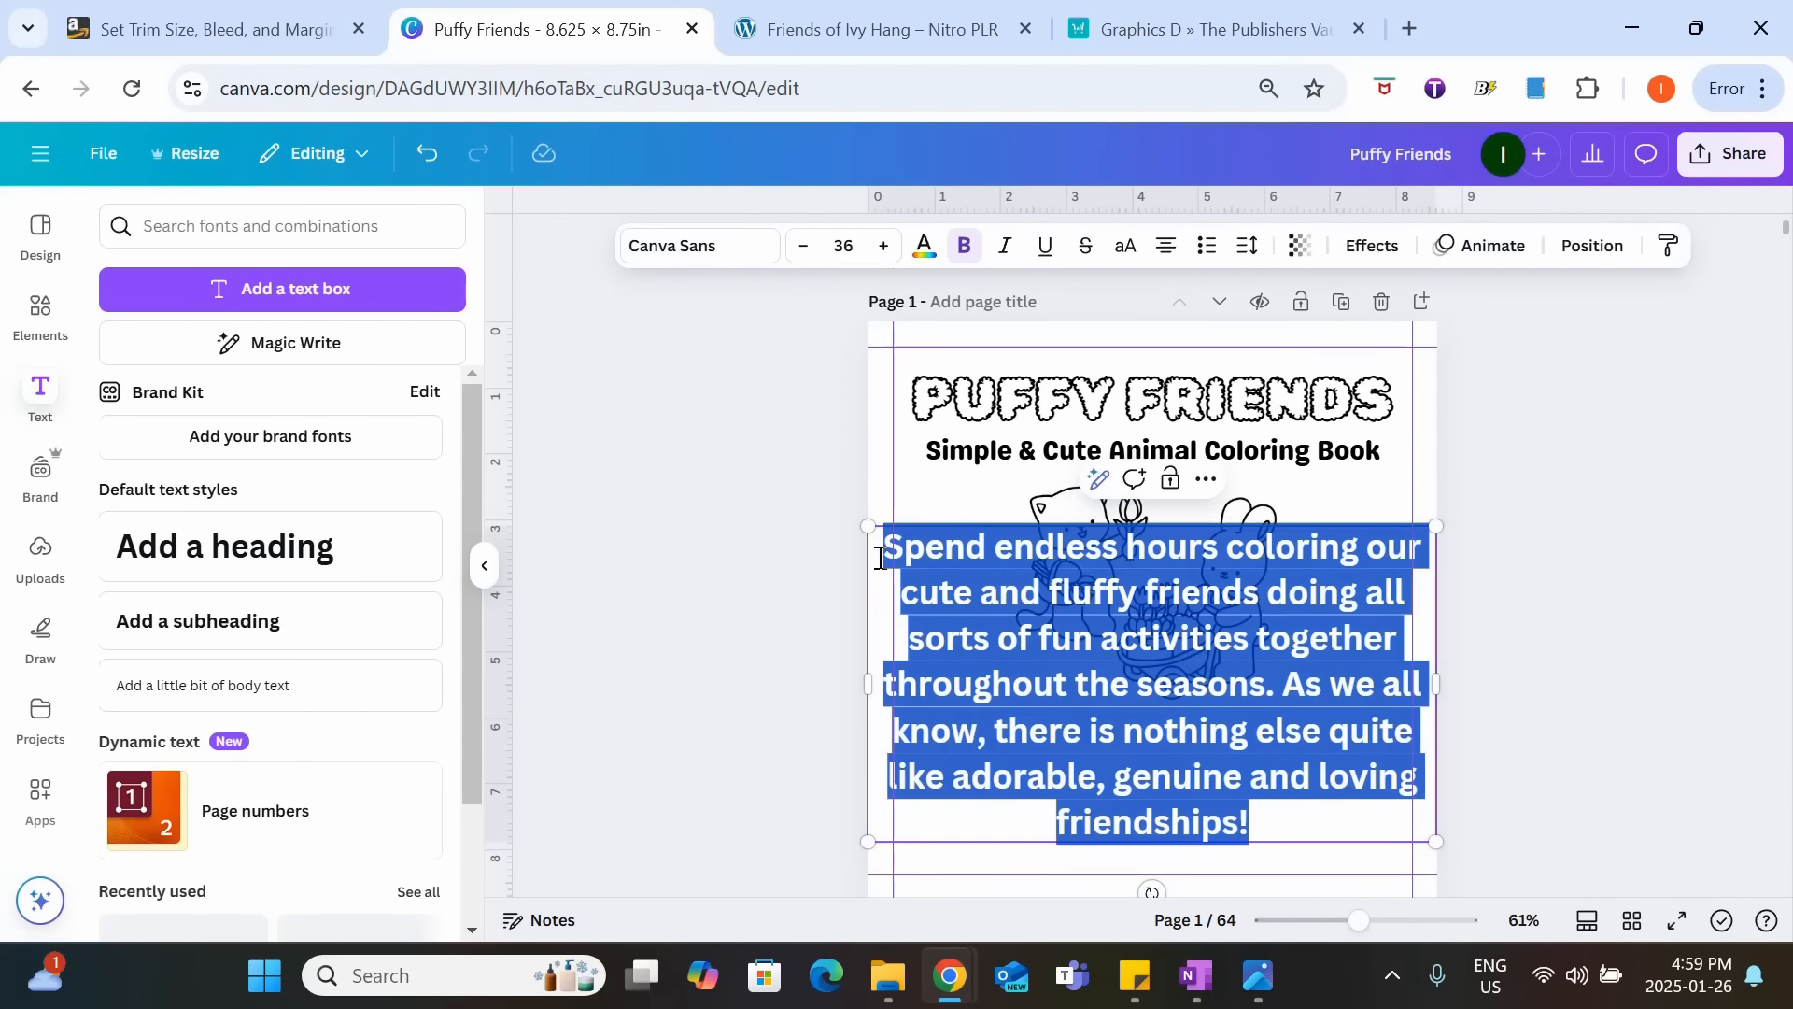
{"action": "left_click", "coordinate": [838, 241]}
{"action": "type", "text": "1"}
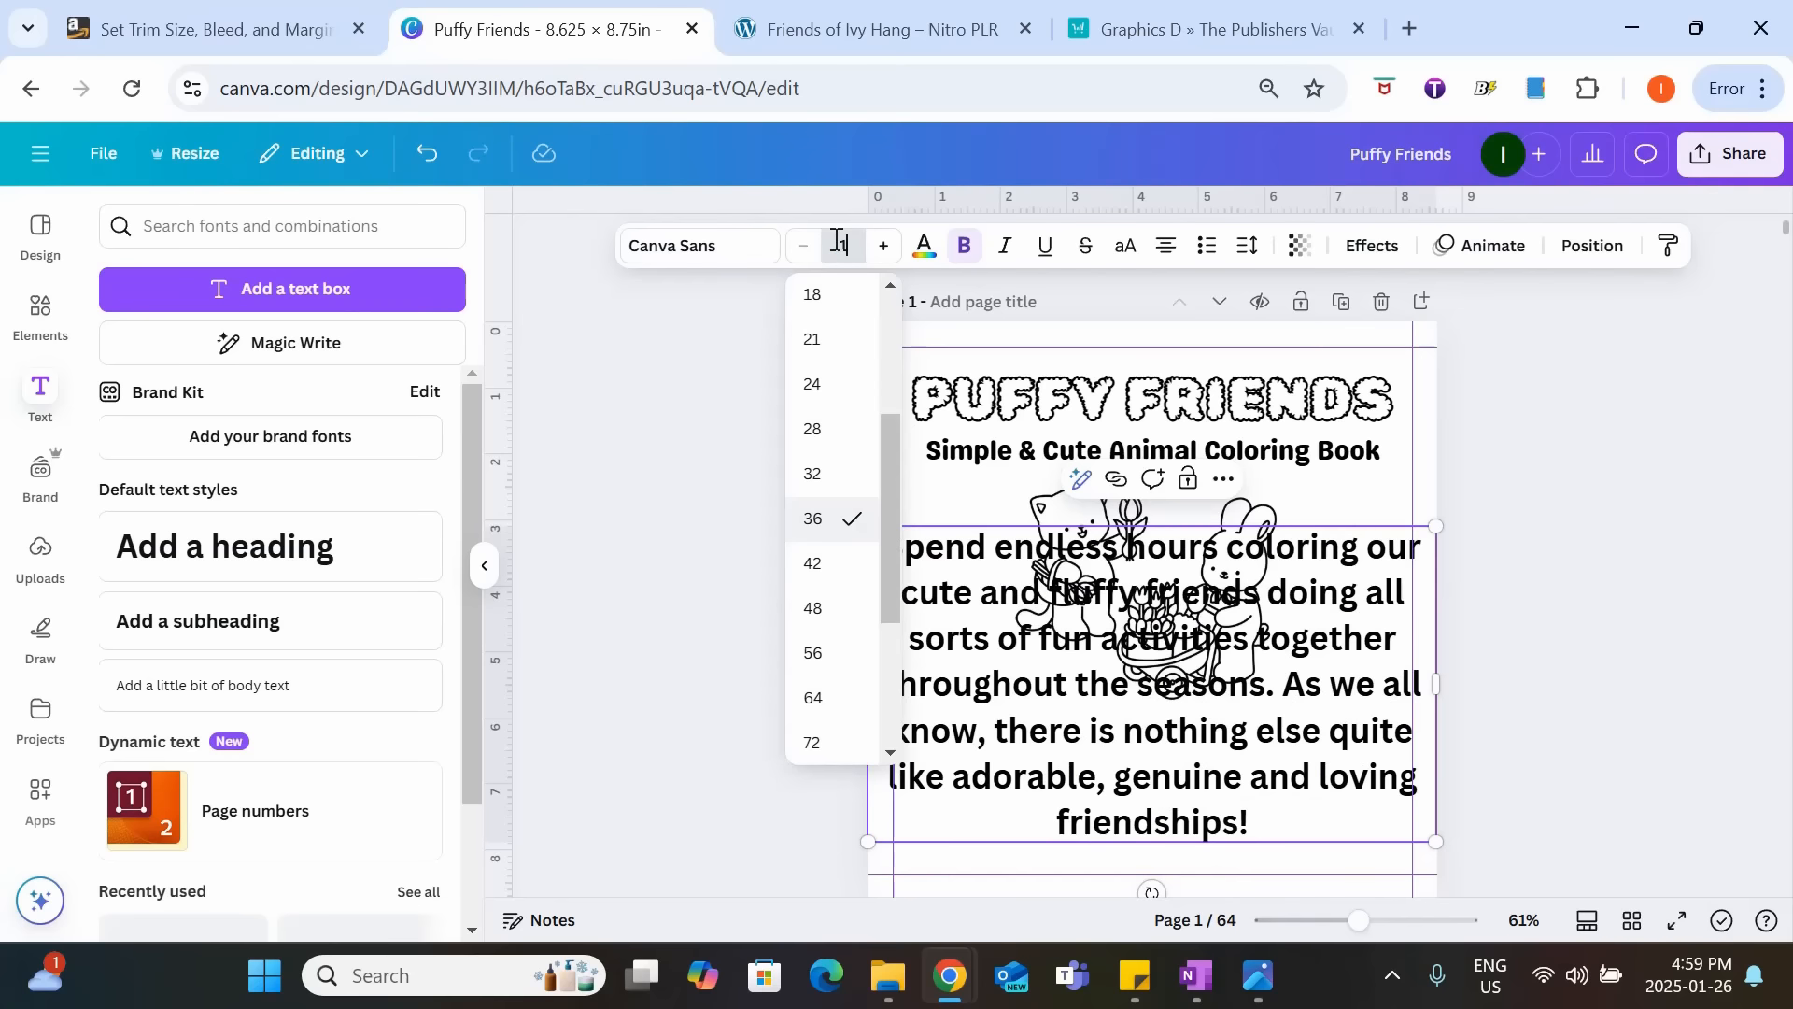
{"action": "type", "text": "3"}
{"action": "key", "text": "Return"}
{"action": "left_click", "coordinate": [705, 244]}
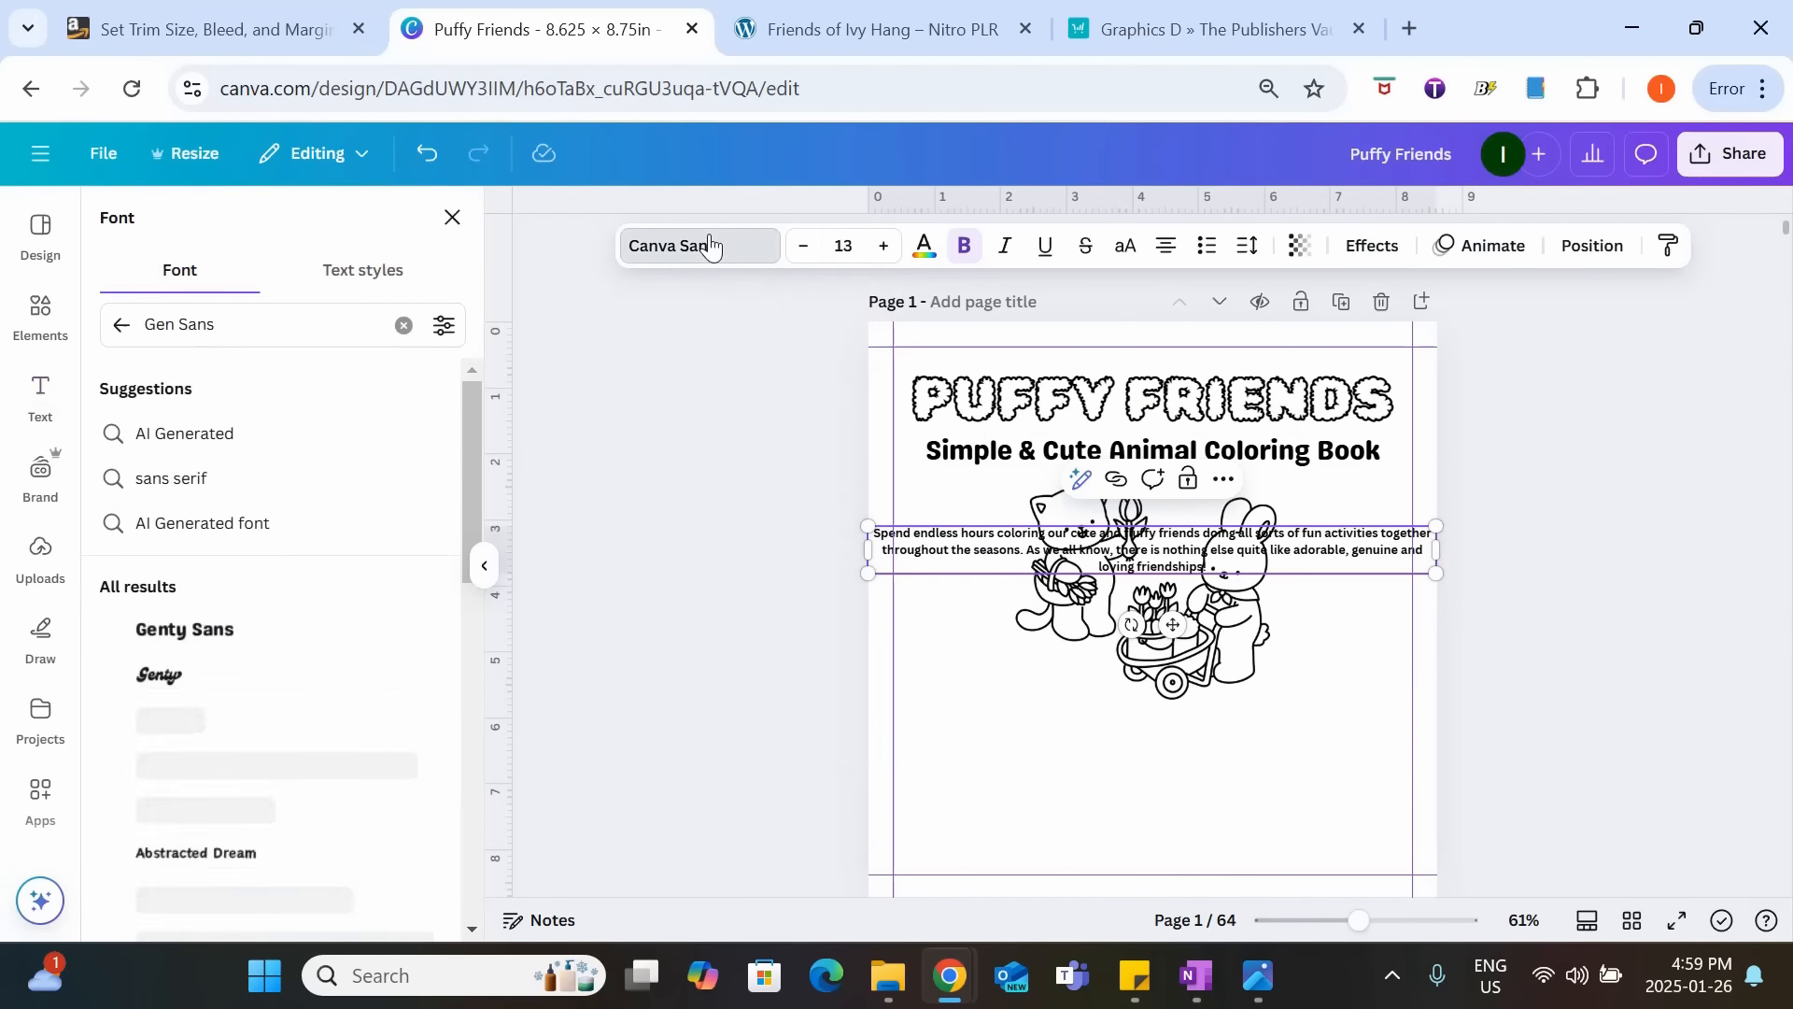
{"action": "left_click", "coordinate": [245, 628]}
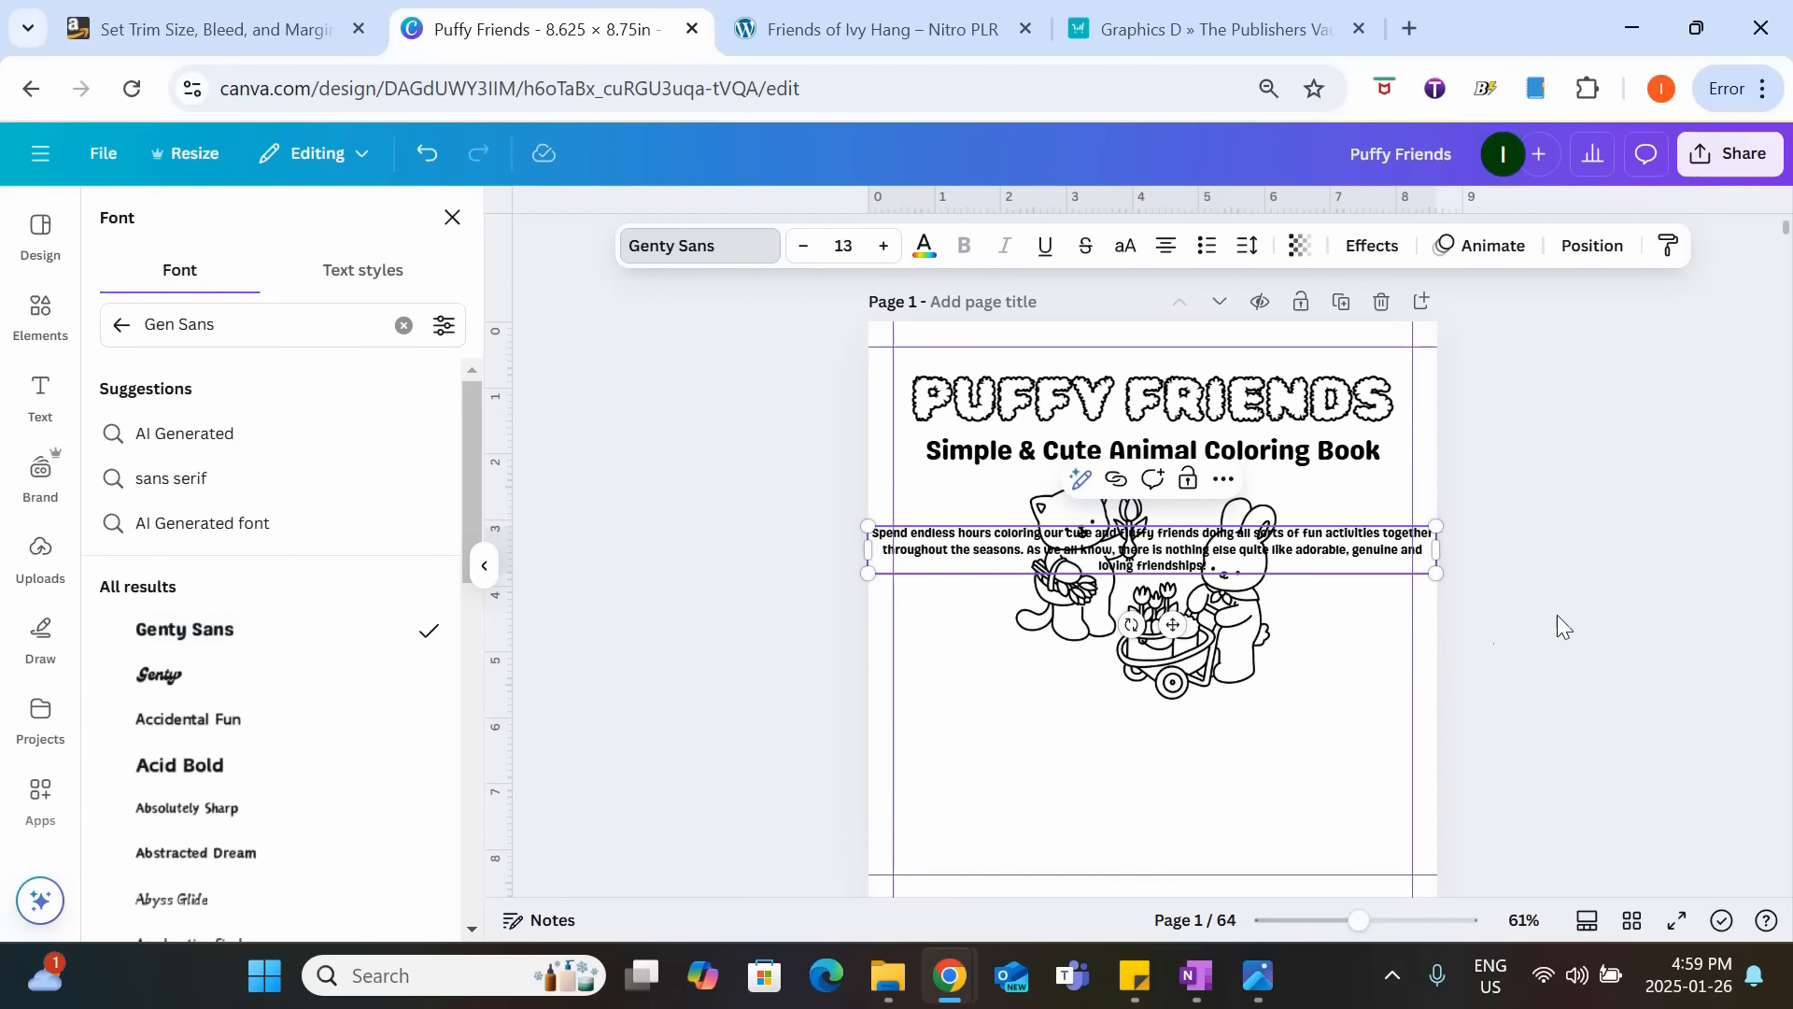
Move the description below the cat and bunny picture, narrowed to fit inside the side margin guides.
{"action": "left_click", "coordinate": [1247, 553]}
{"action": "left_click", "coordinate": [1541, 575]}
{"action": "left_click_drag", "start_coordinate": [1316, 564], "coordinate": [1341, 684]}
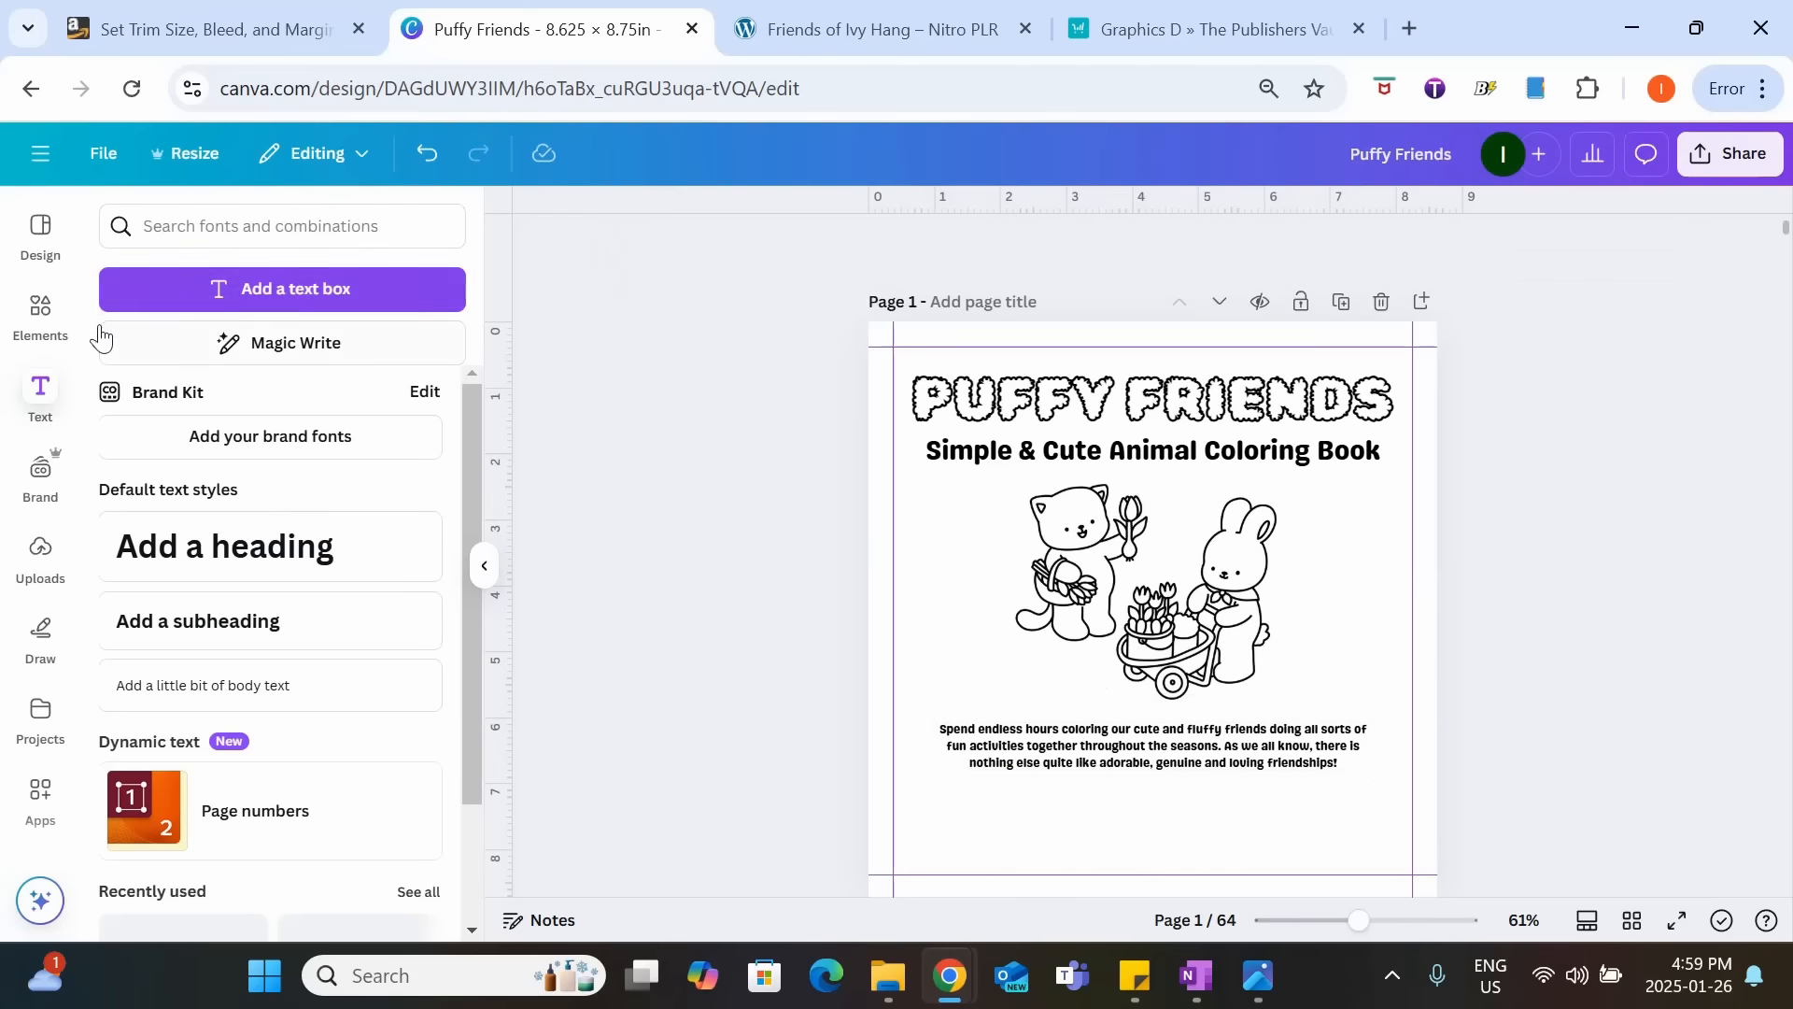
Add a square shape and resize it into a wide rectangle closely enclosing the description text.
{"action": "left_click", "coordinate": [41, 313]}
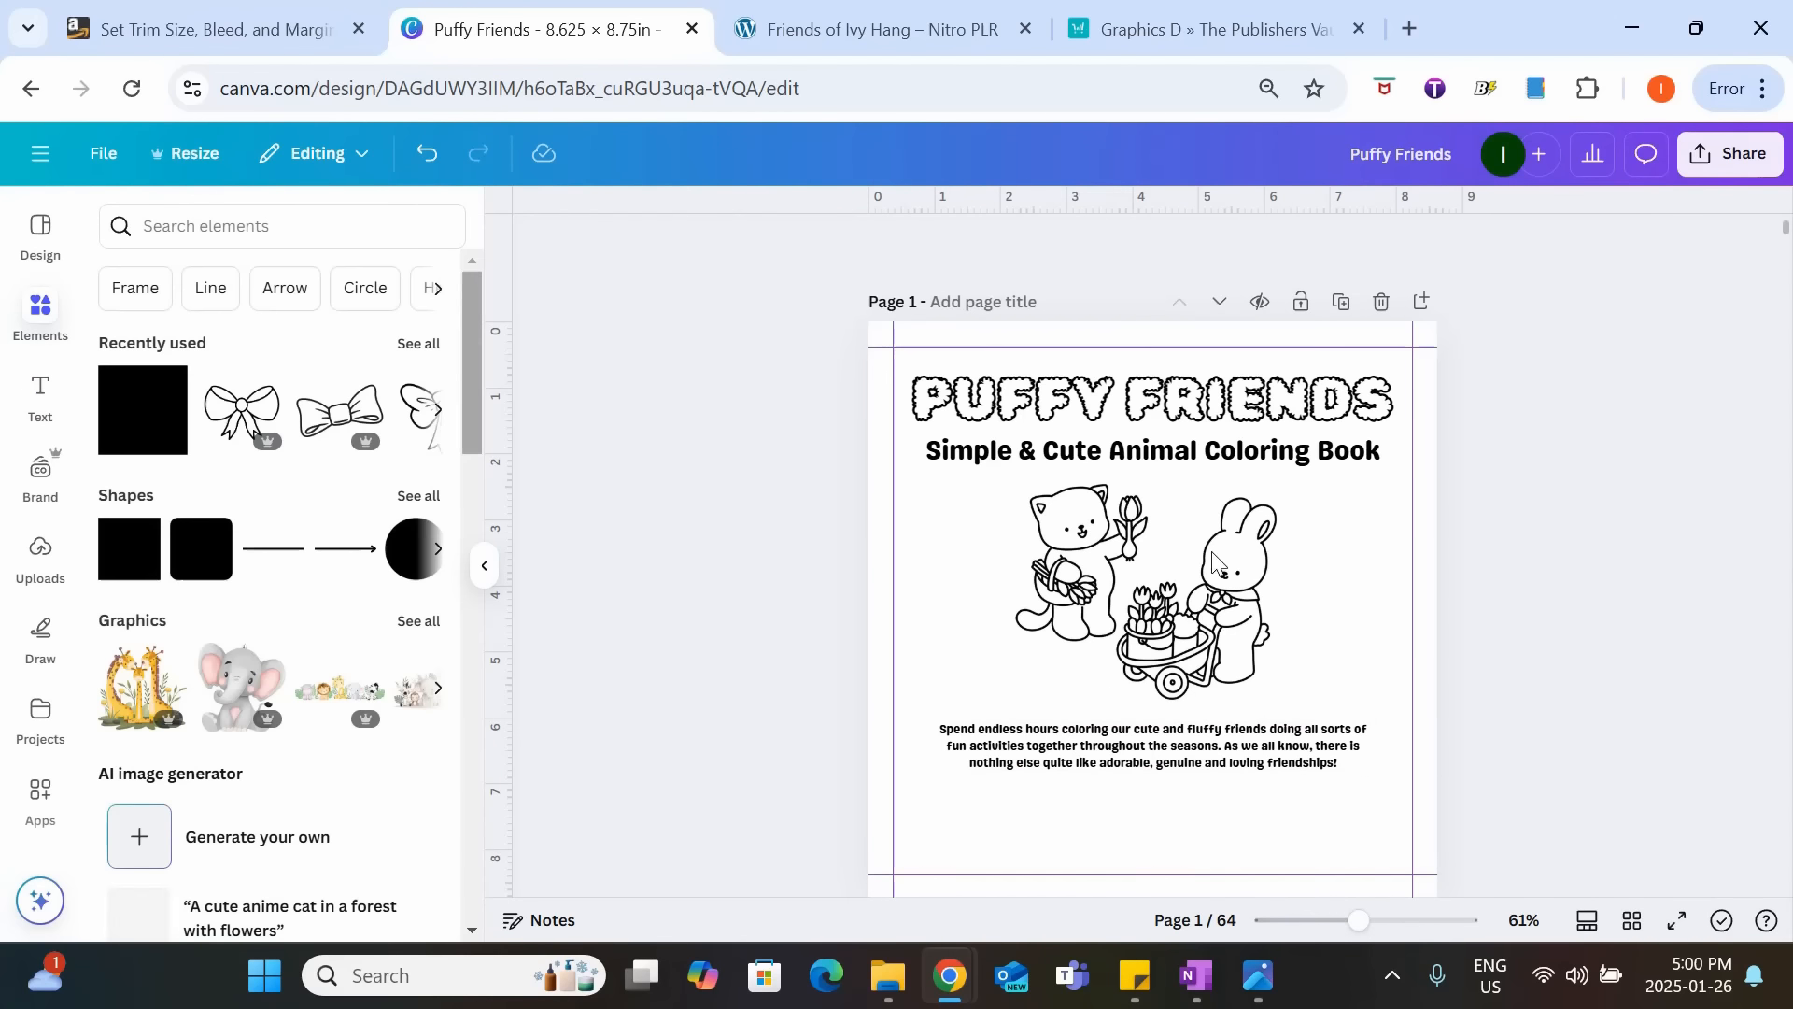
{"action": "left_click", "coordinate": [411, 496]}
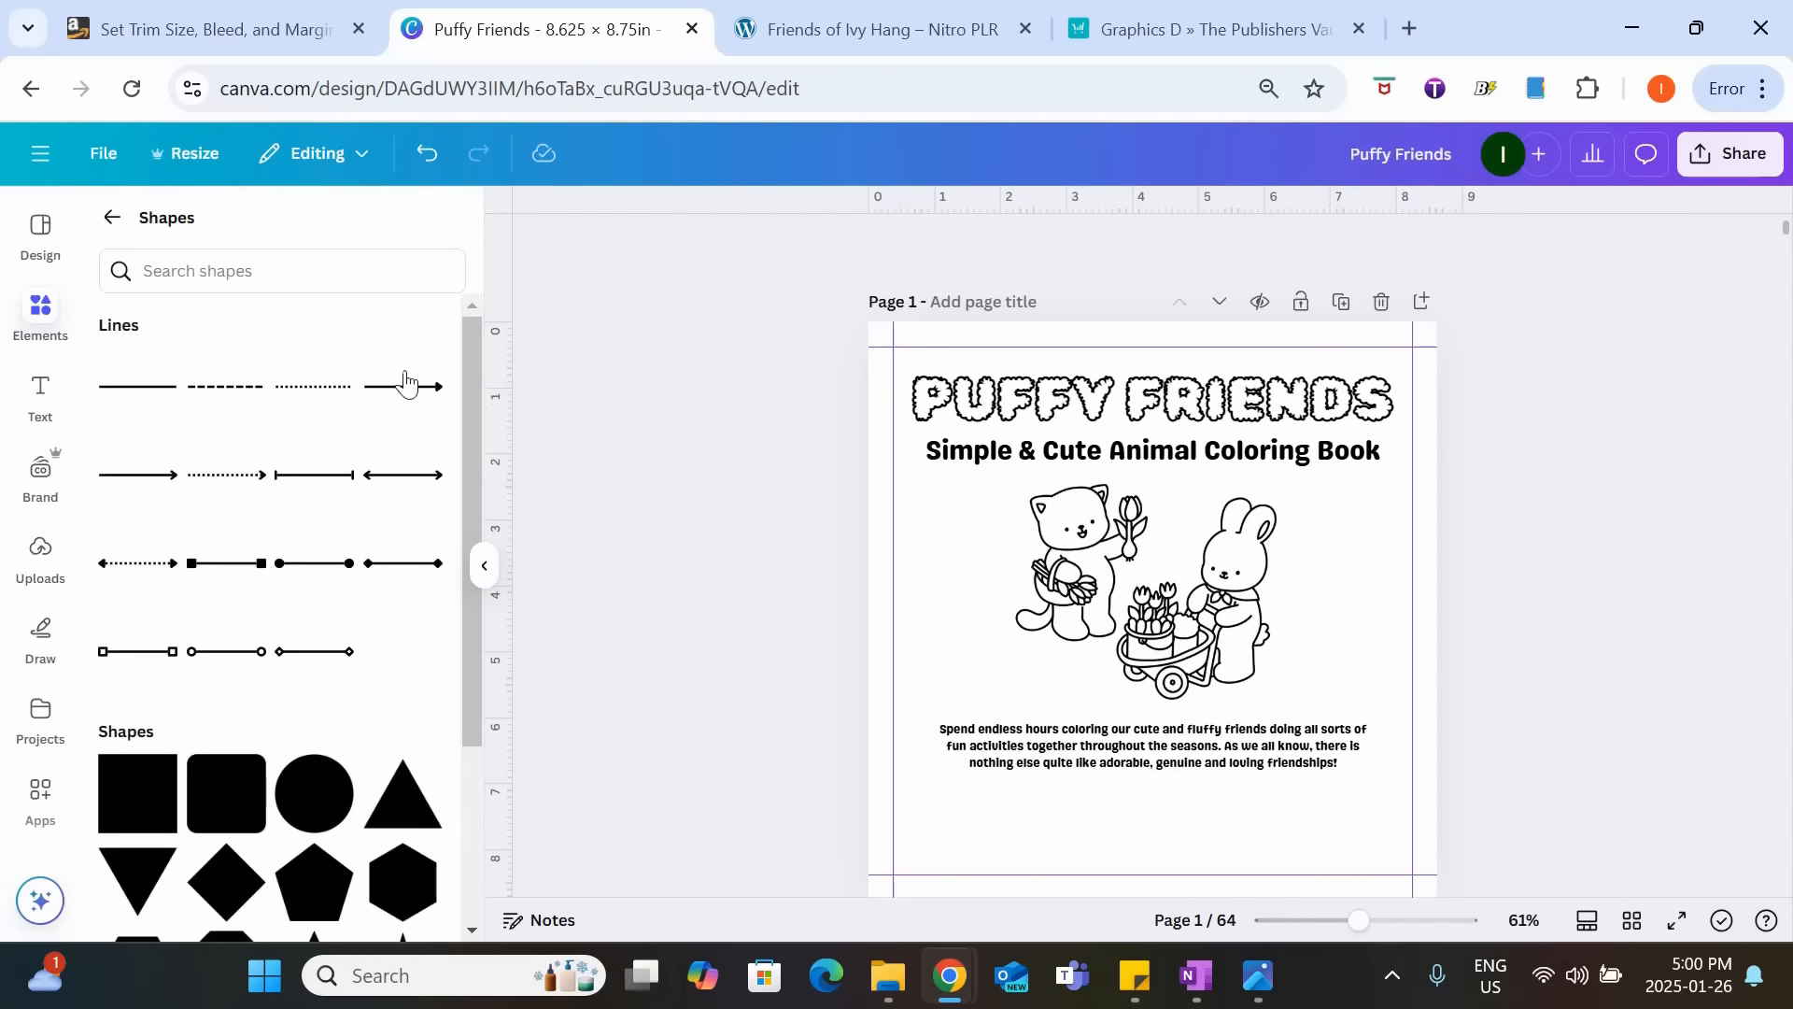
{"action": "left_click", "coordinate": [131, 793]}
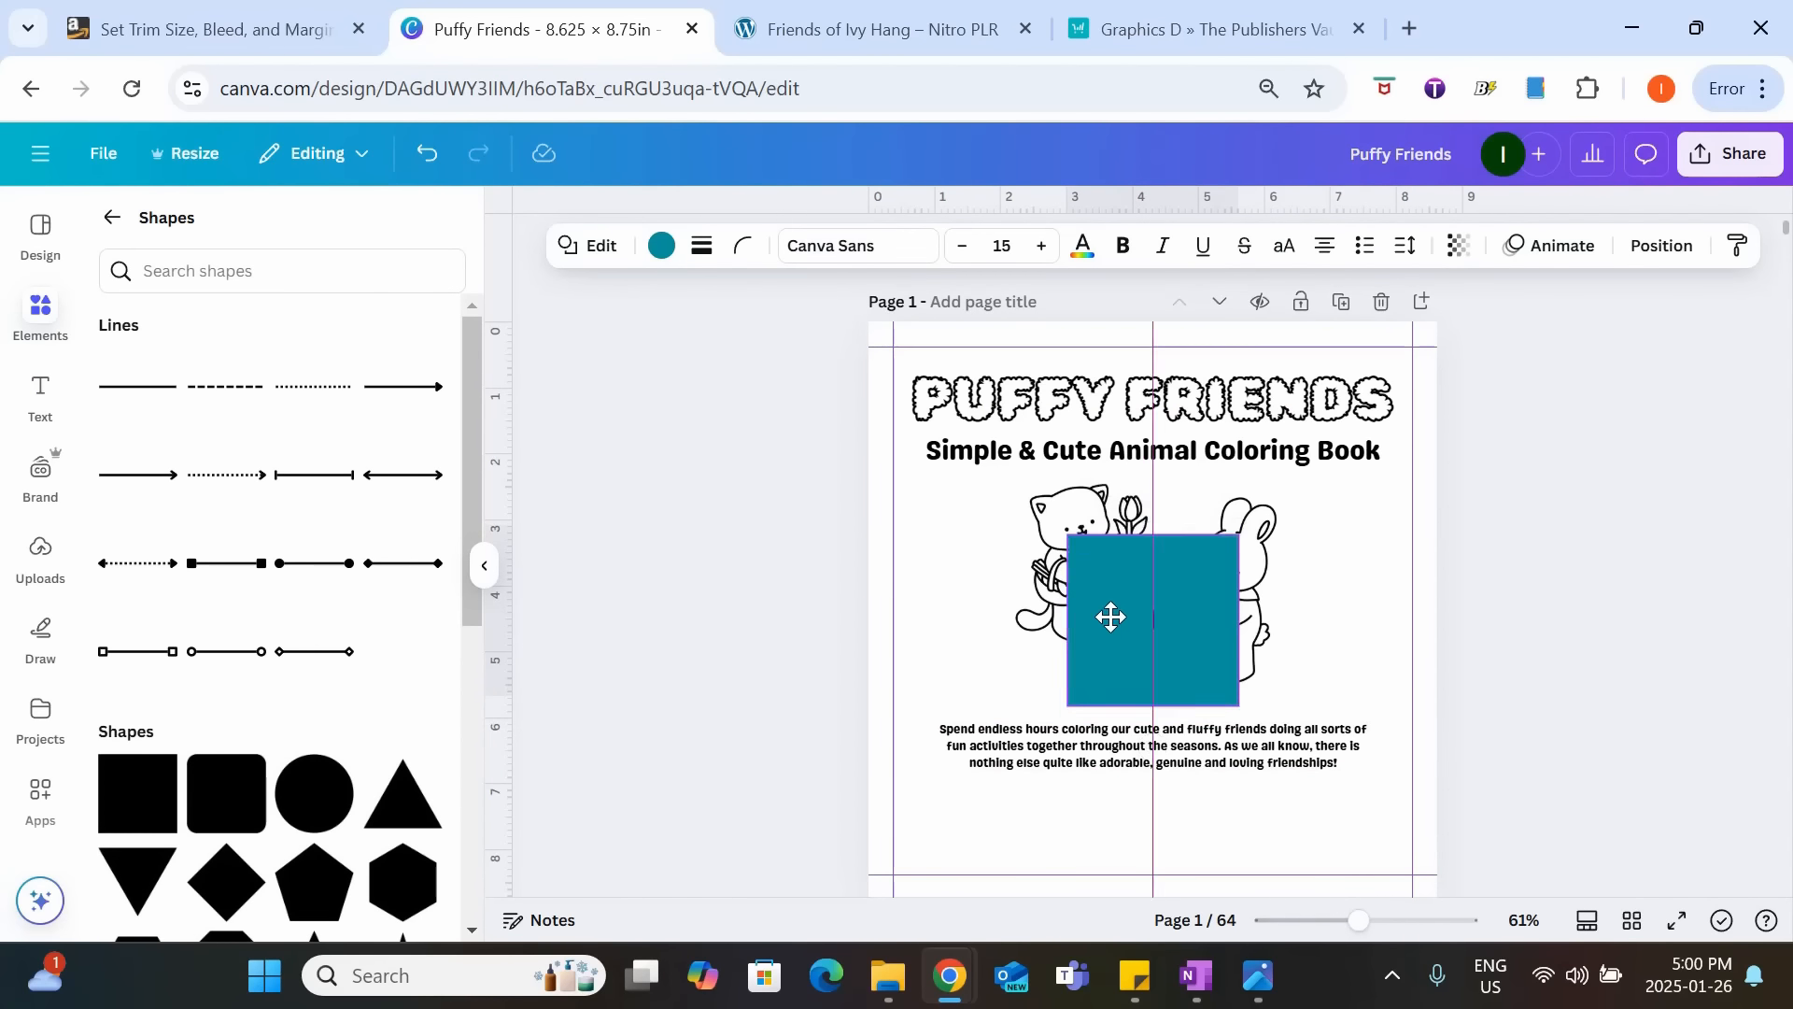
{"action": "left_click_drag", "start_coordinate": [1109, 613], "coordinate": [966, 748]}
{"action": "left_click_drag", "start_coordinate": [1102, 745], "coordinate": [1391, 764]}
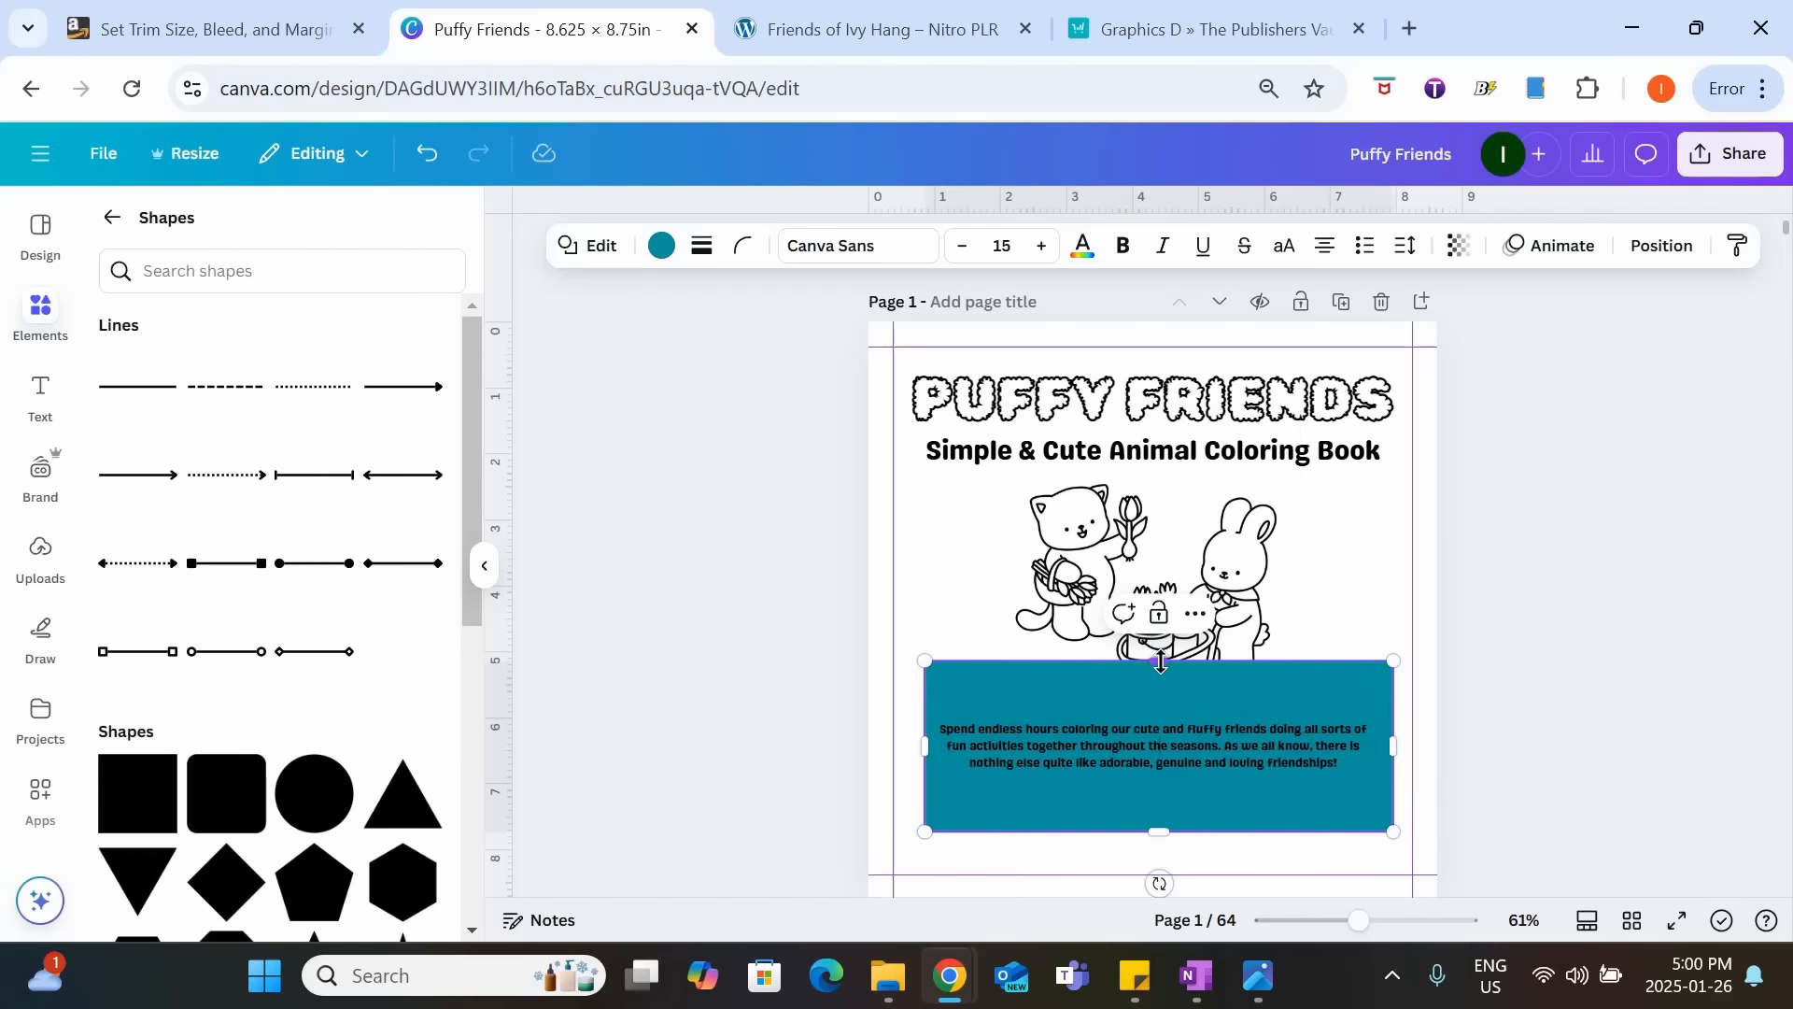
{"action": "left_click_drag", "start_coordinate": [1160, 661], "coordinate": [1160, 701]}
{"action": "left_click_drag", "start_coordinate": [1163, 832], "coordinate": [1167, 778]}
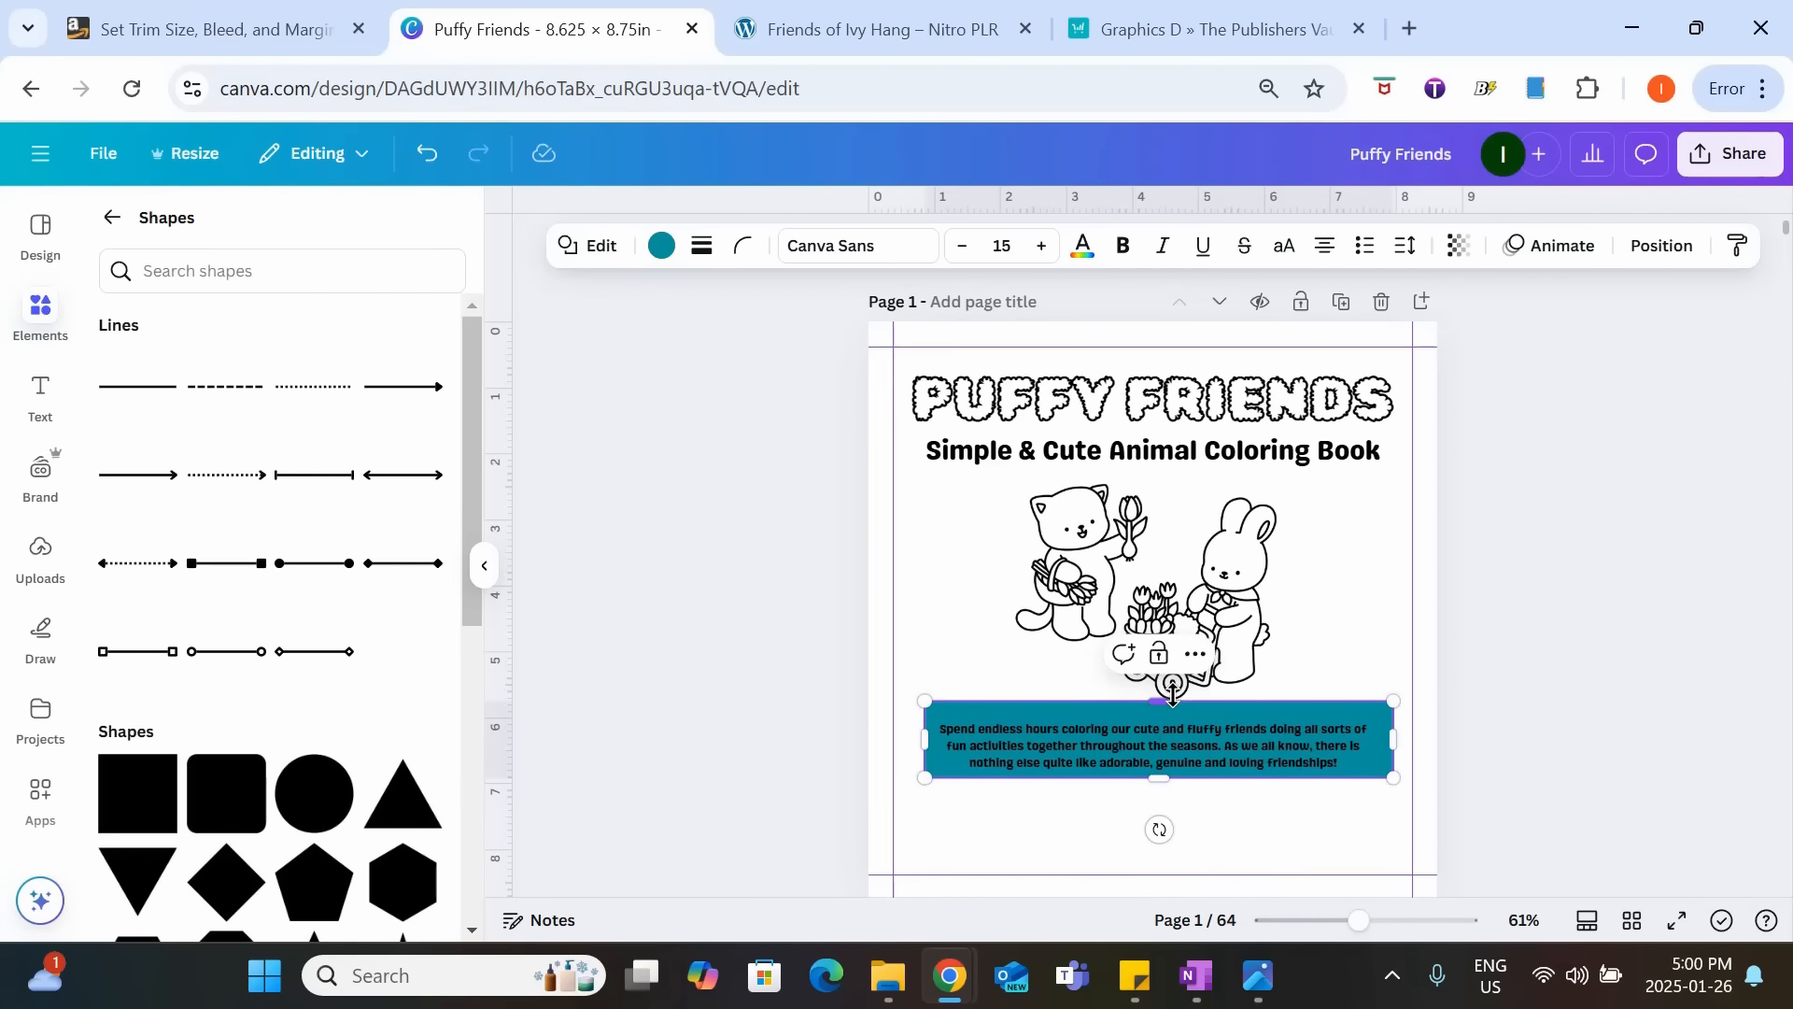
{"action": "left_click_drag", "start_coordinate": [1173, 691], "coordinate": [1173, 705]}
Give the rectangle around the description a dotted border and a transparent fill.
{"action": "left_click", "coordinate": [703, 251]}
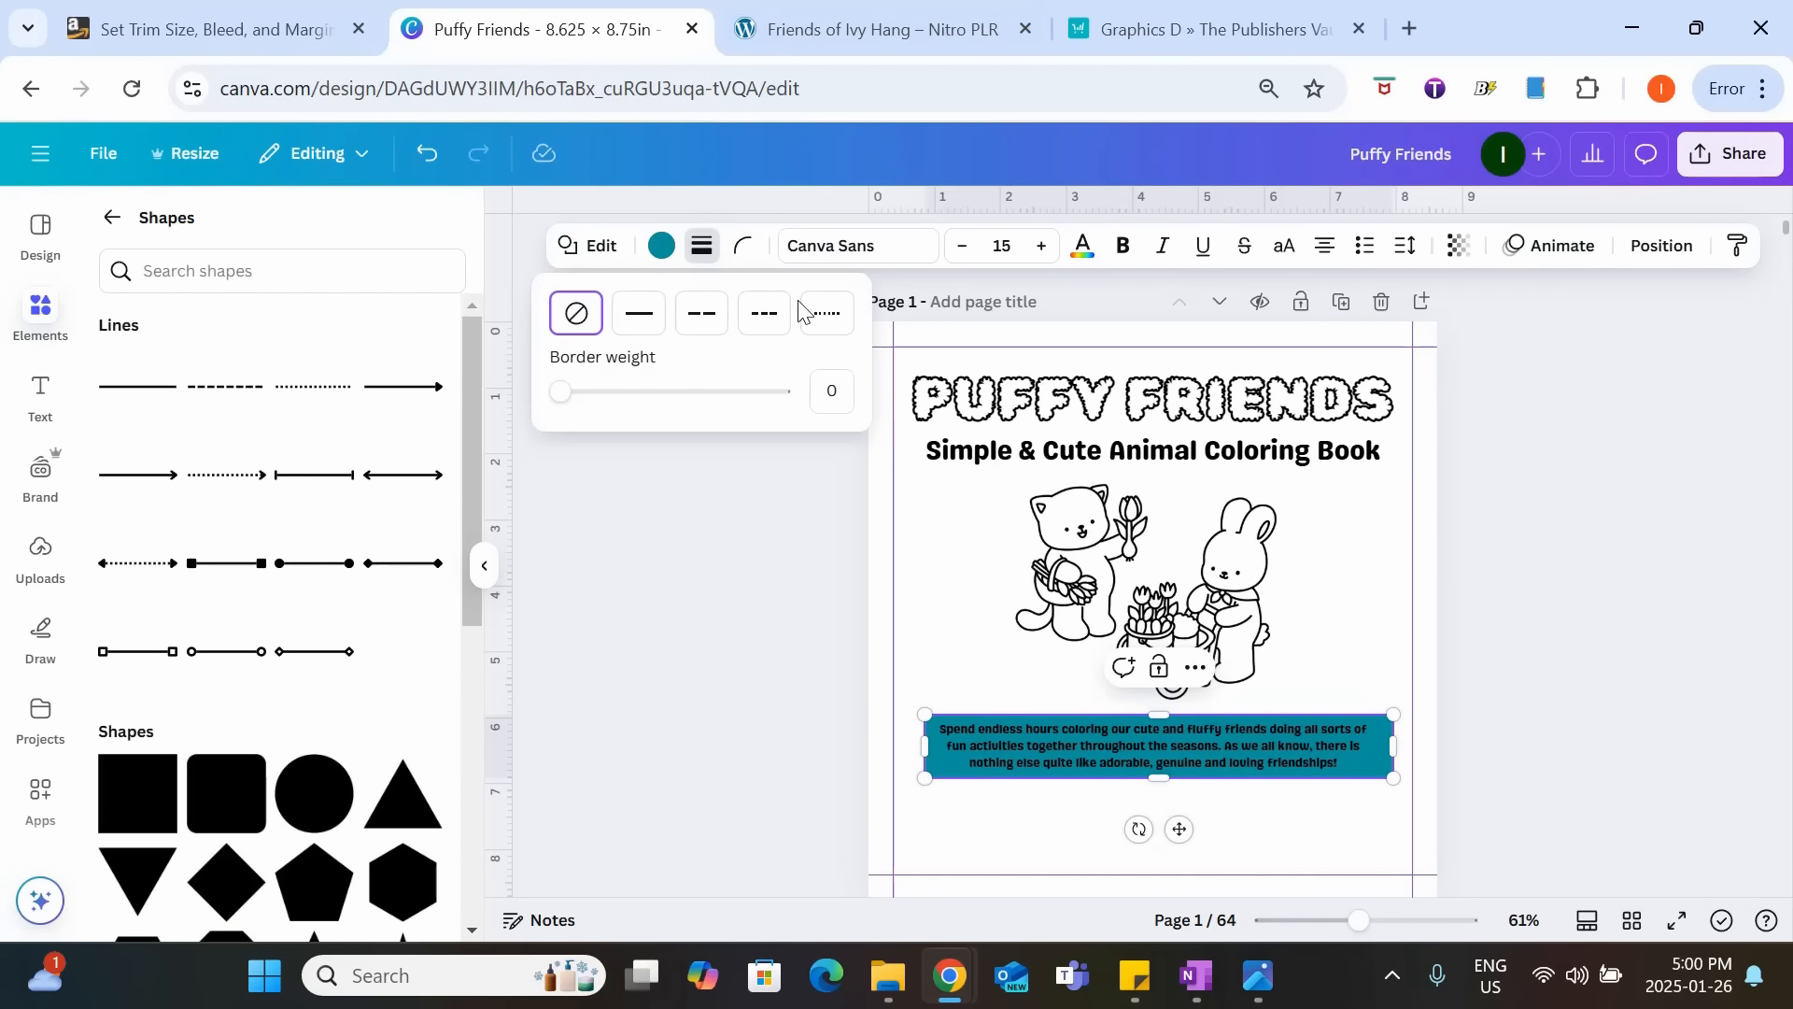
{"action": "left_click", "coordinate": [821, 323]}
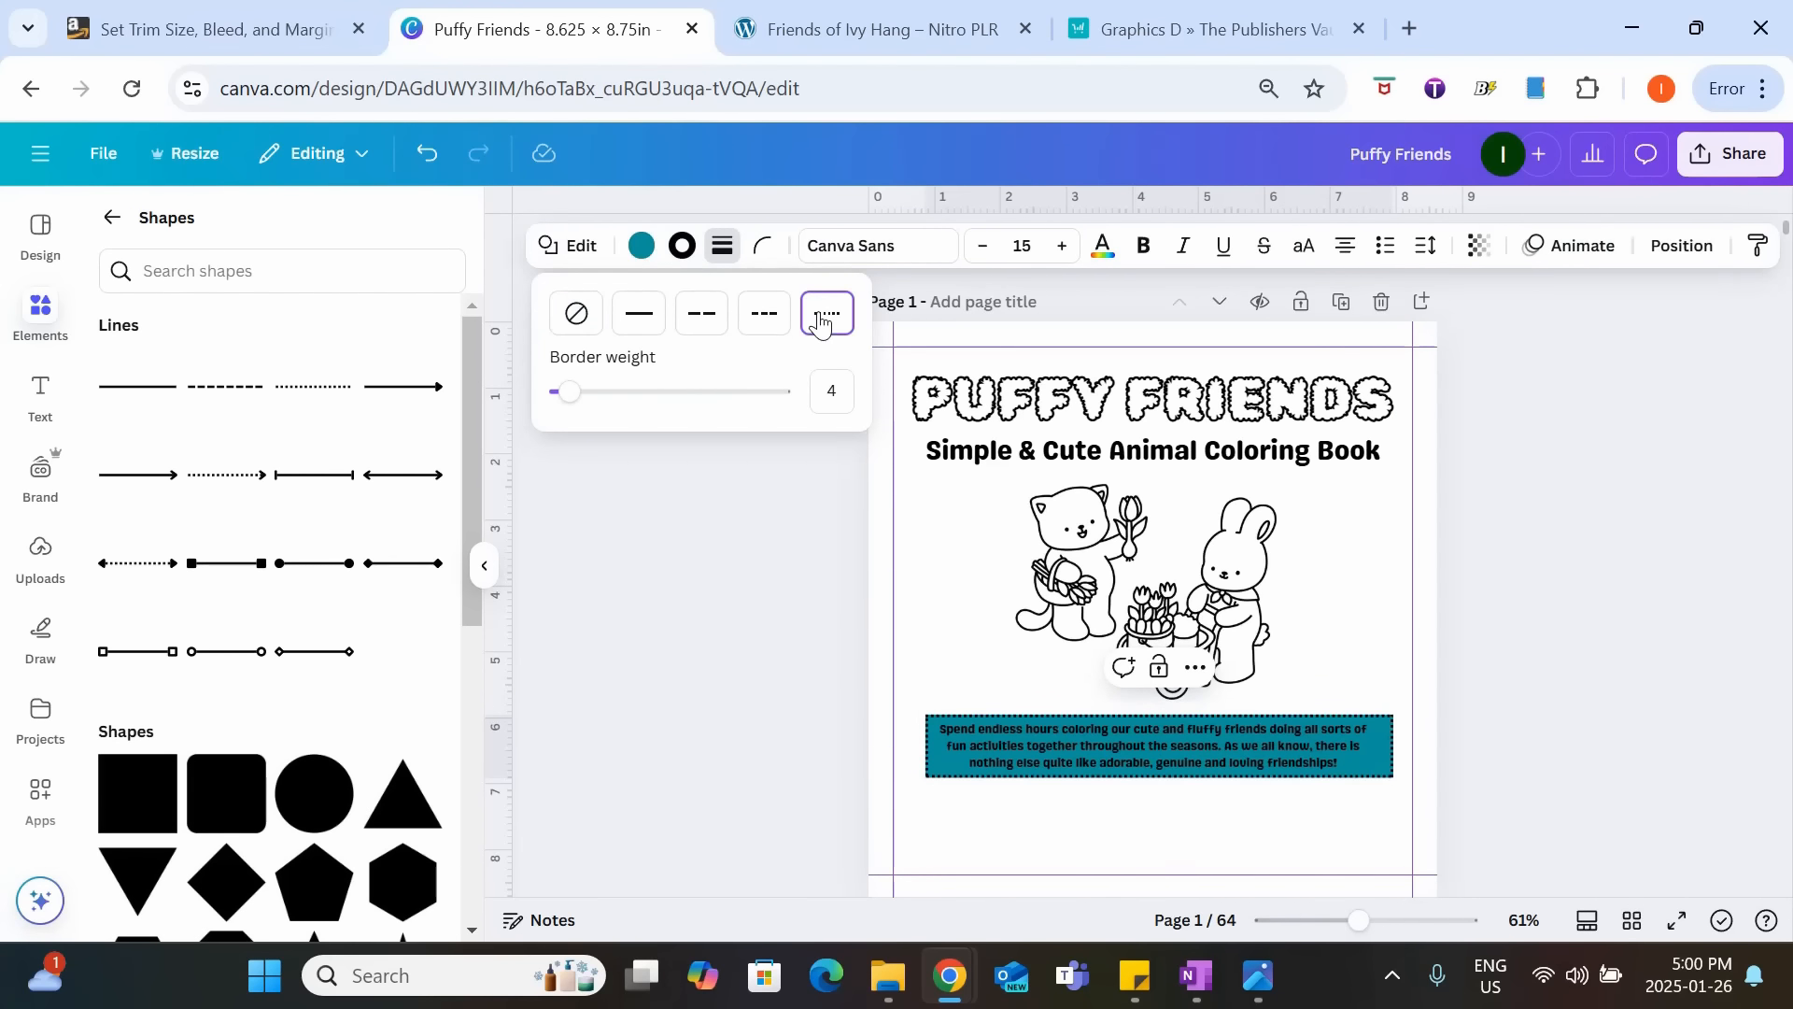
{"action": "left_click", "coordinate": [645, 252]}
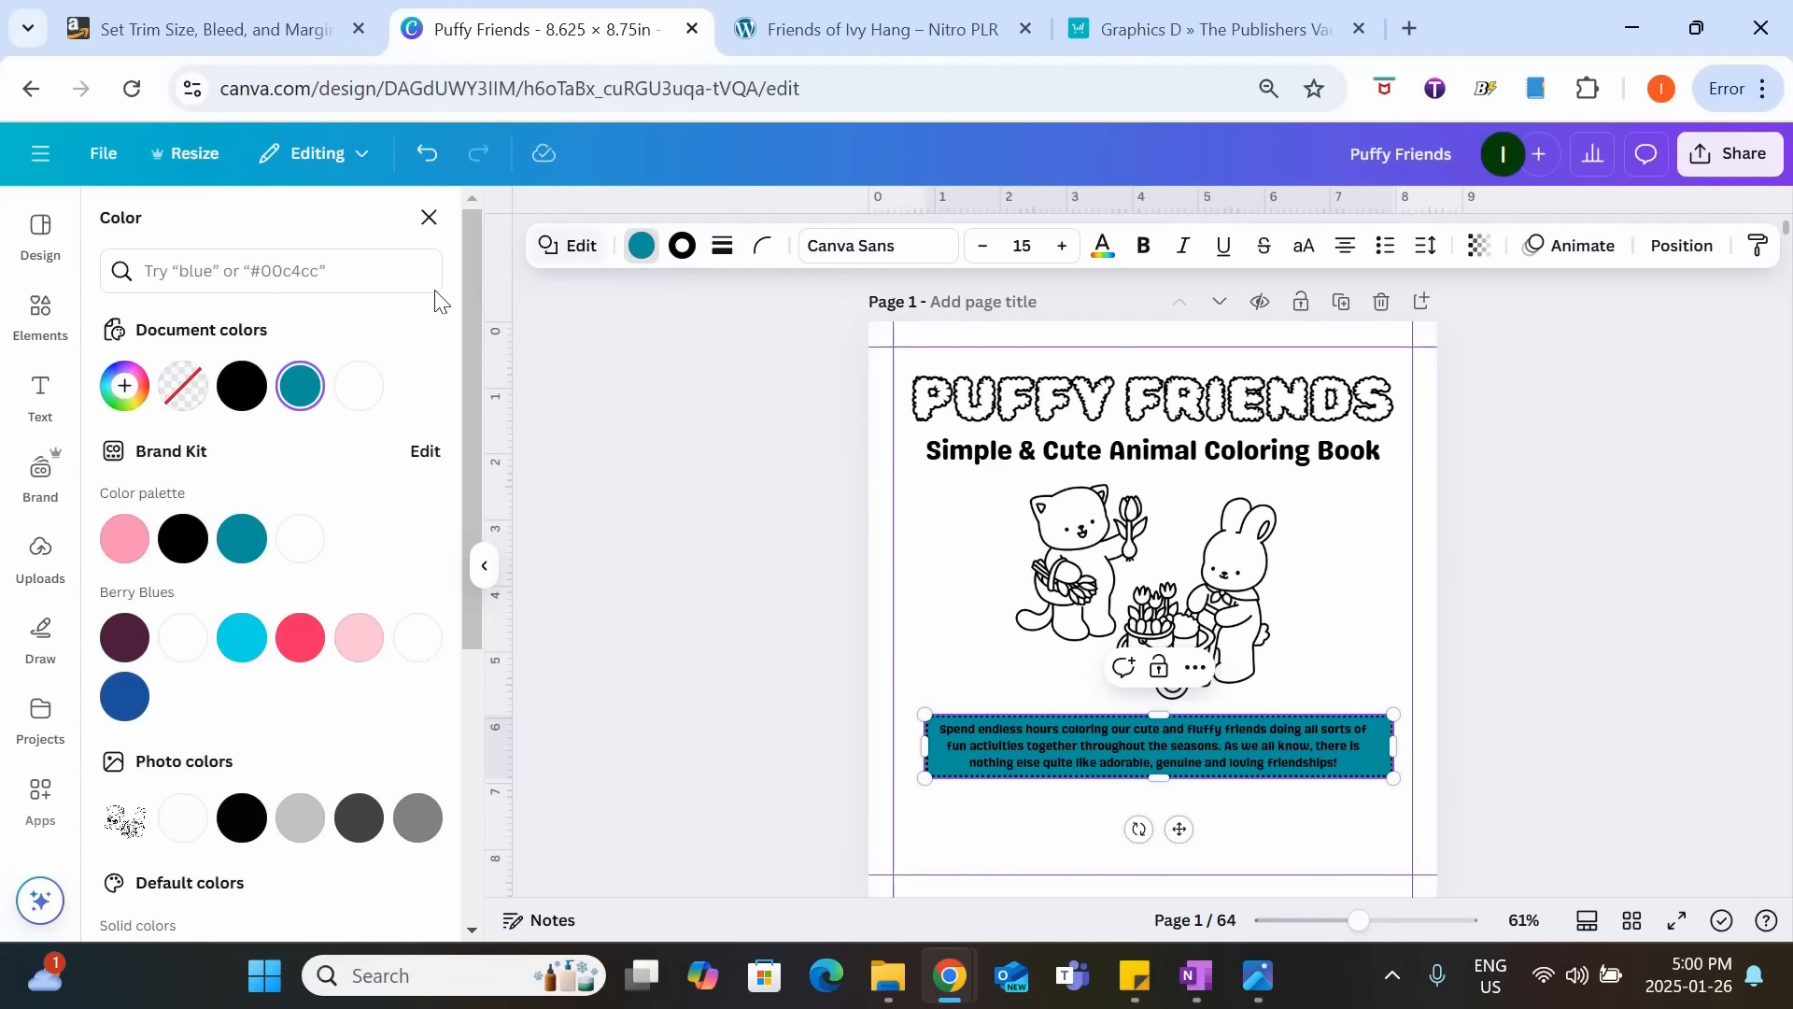
{"action": "left_click", "coordinate": [184, 387]}
{"action": "left_click", "coordinate": [1654, 724]}
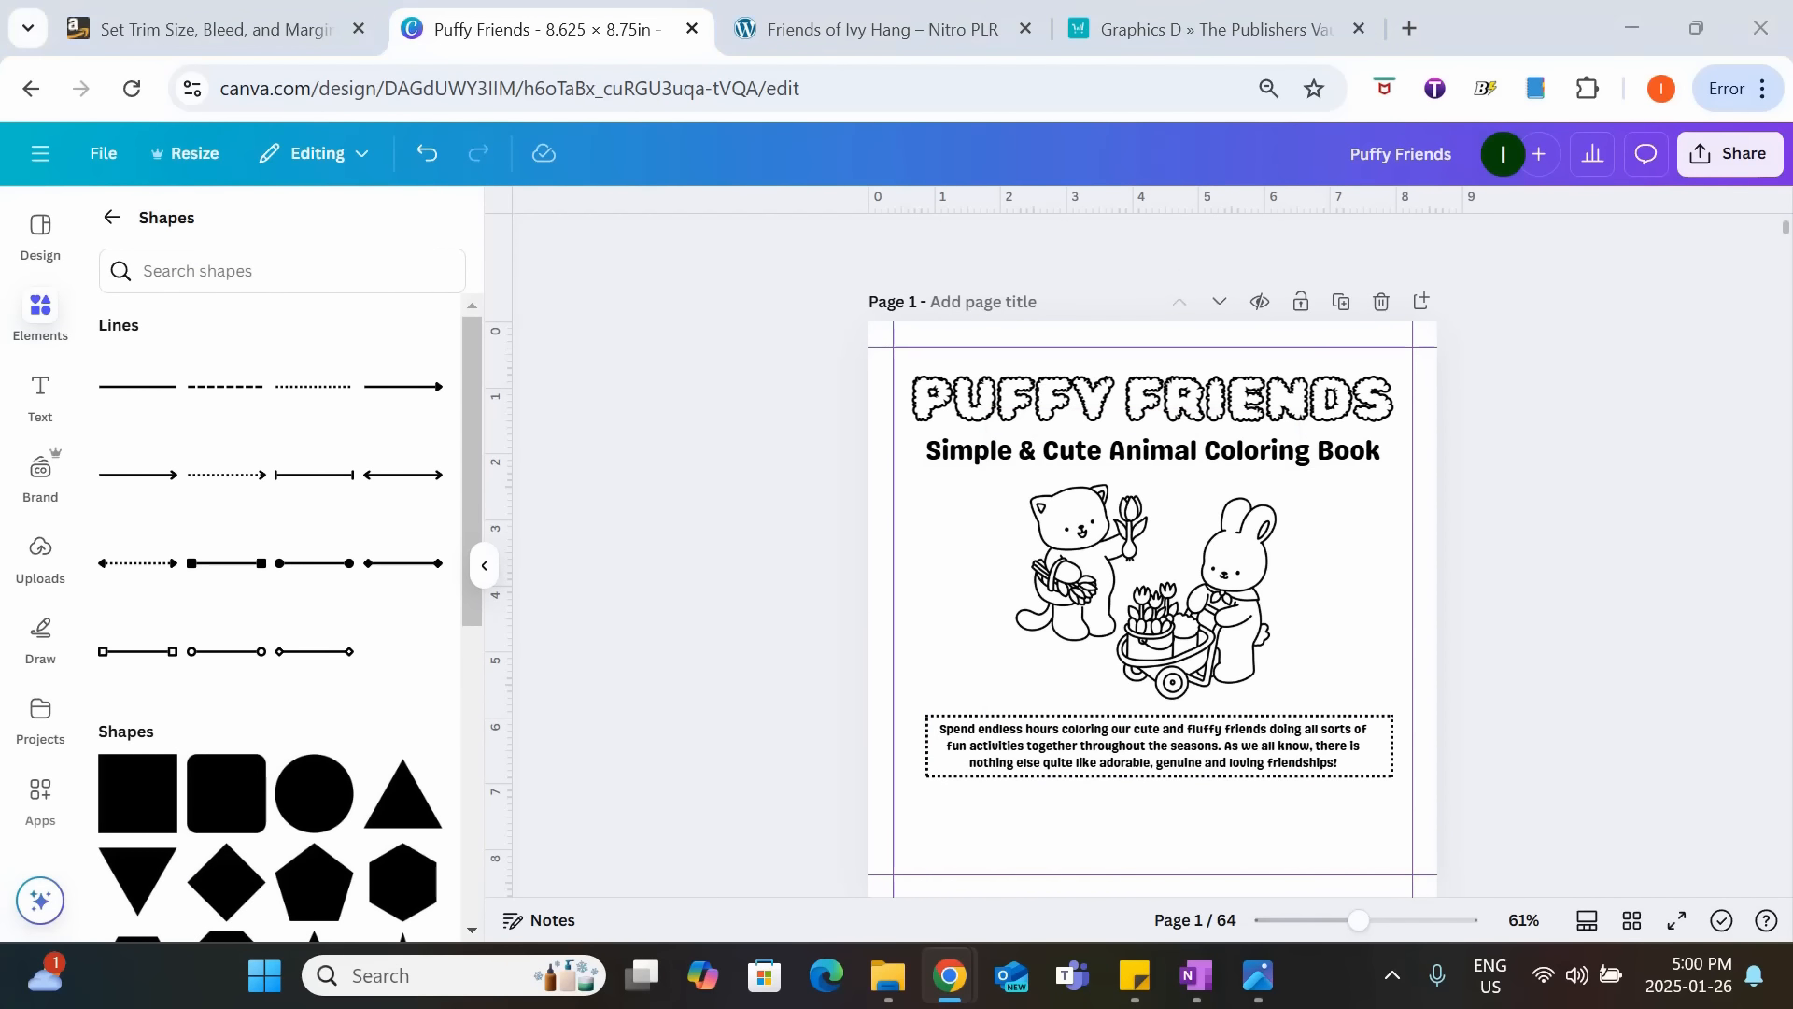
Add a heading below the framed description reading "By" followed by the author's pen name.
{"action": "left_click", "coordinate": [40, 397]}
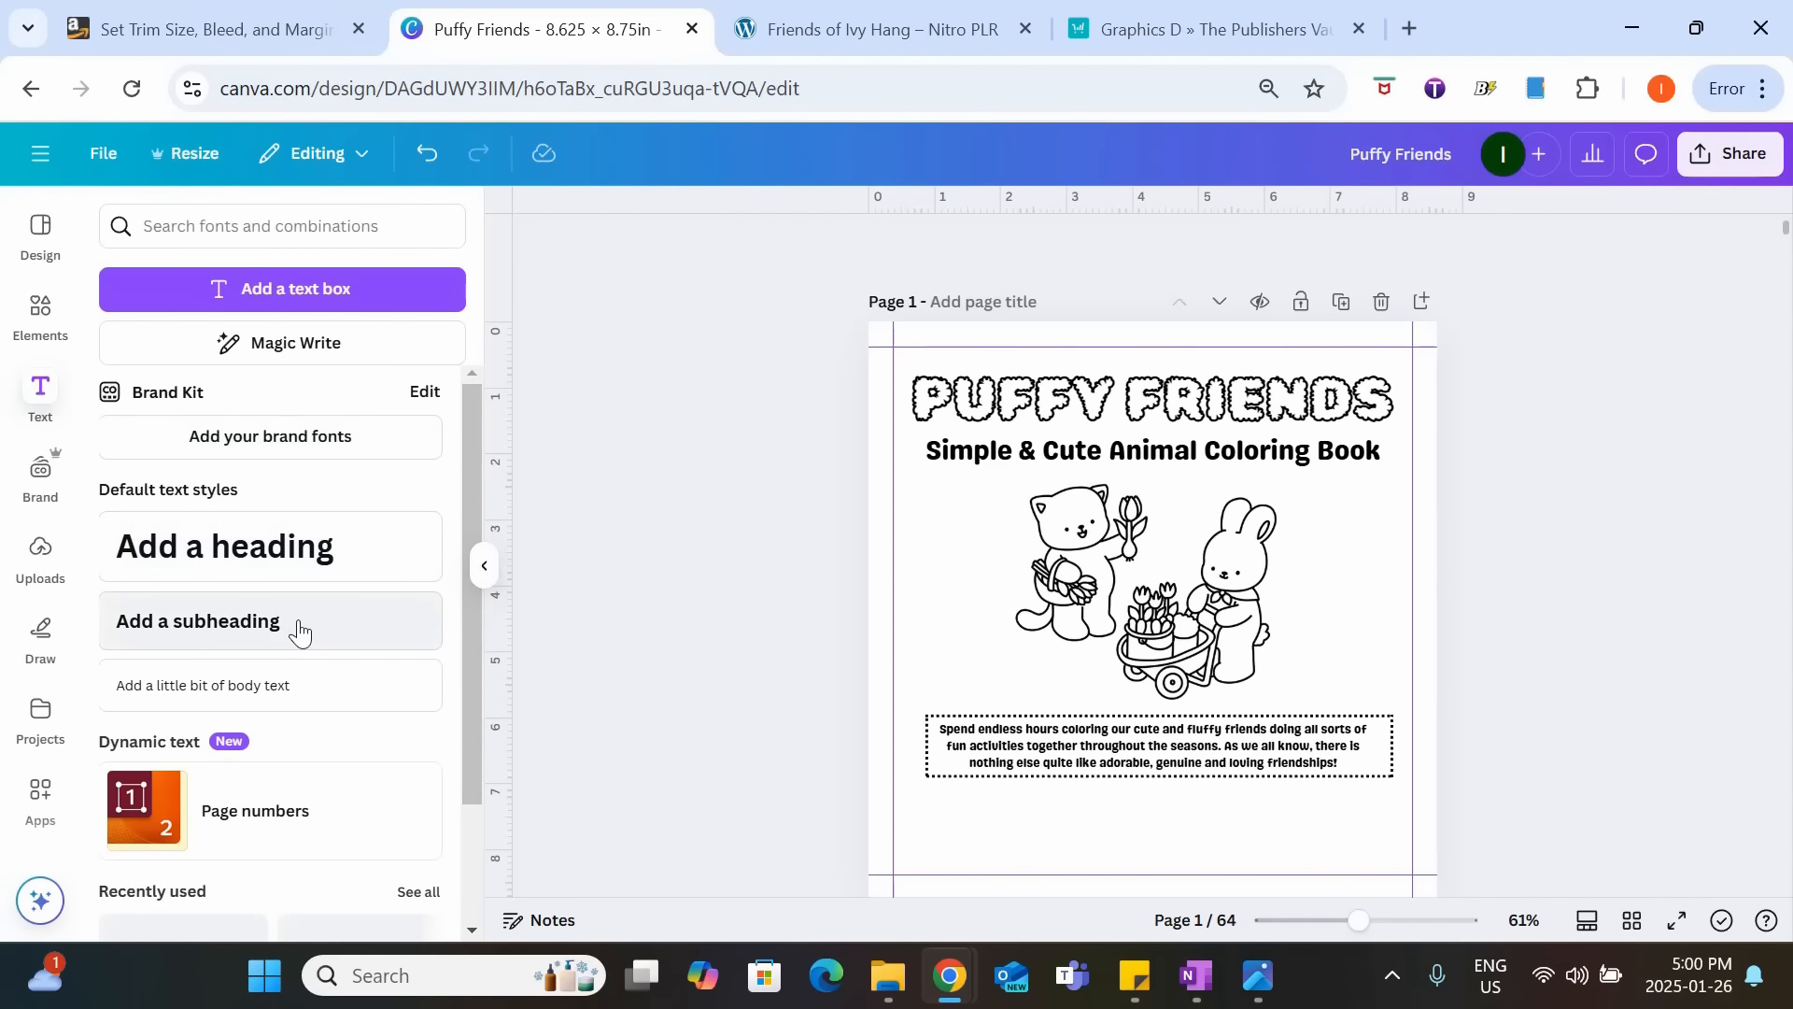
{"action": "left_click", "coordinate": [321, 548]}
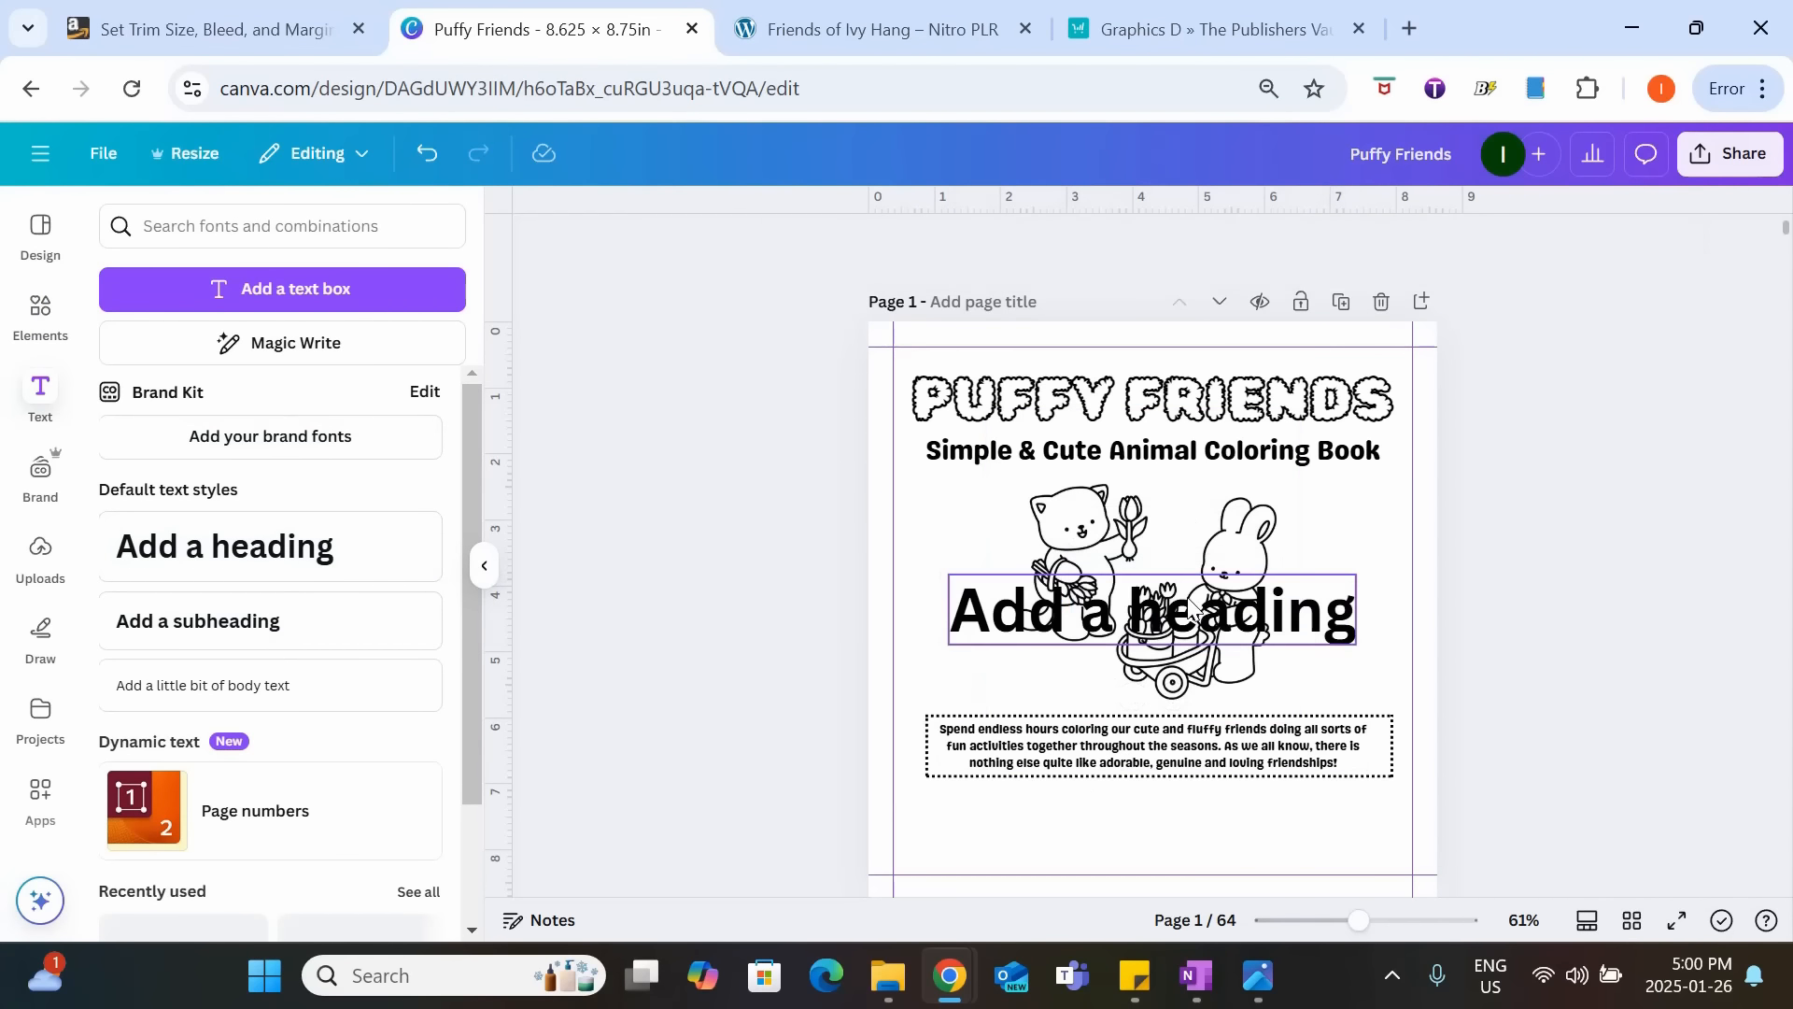
{"action": "left_click_drag", "start_coordinate": [1186, 602], "coordinate": [1196, 803]}
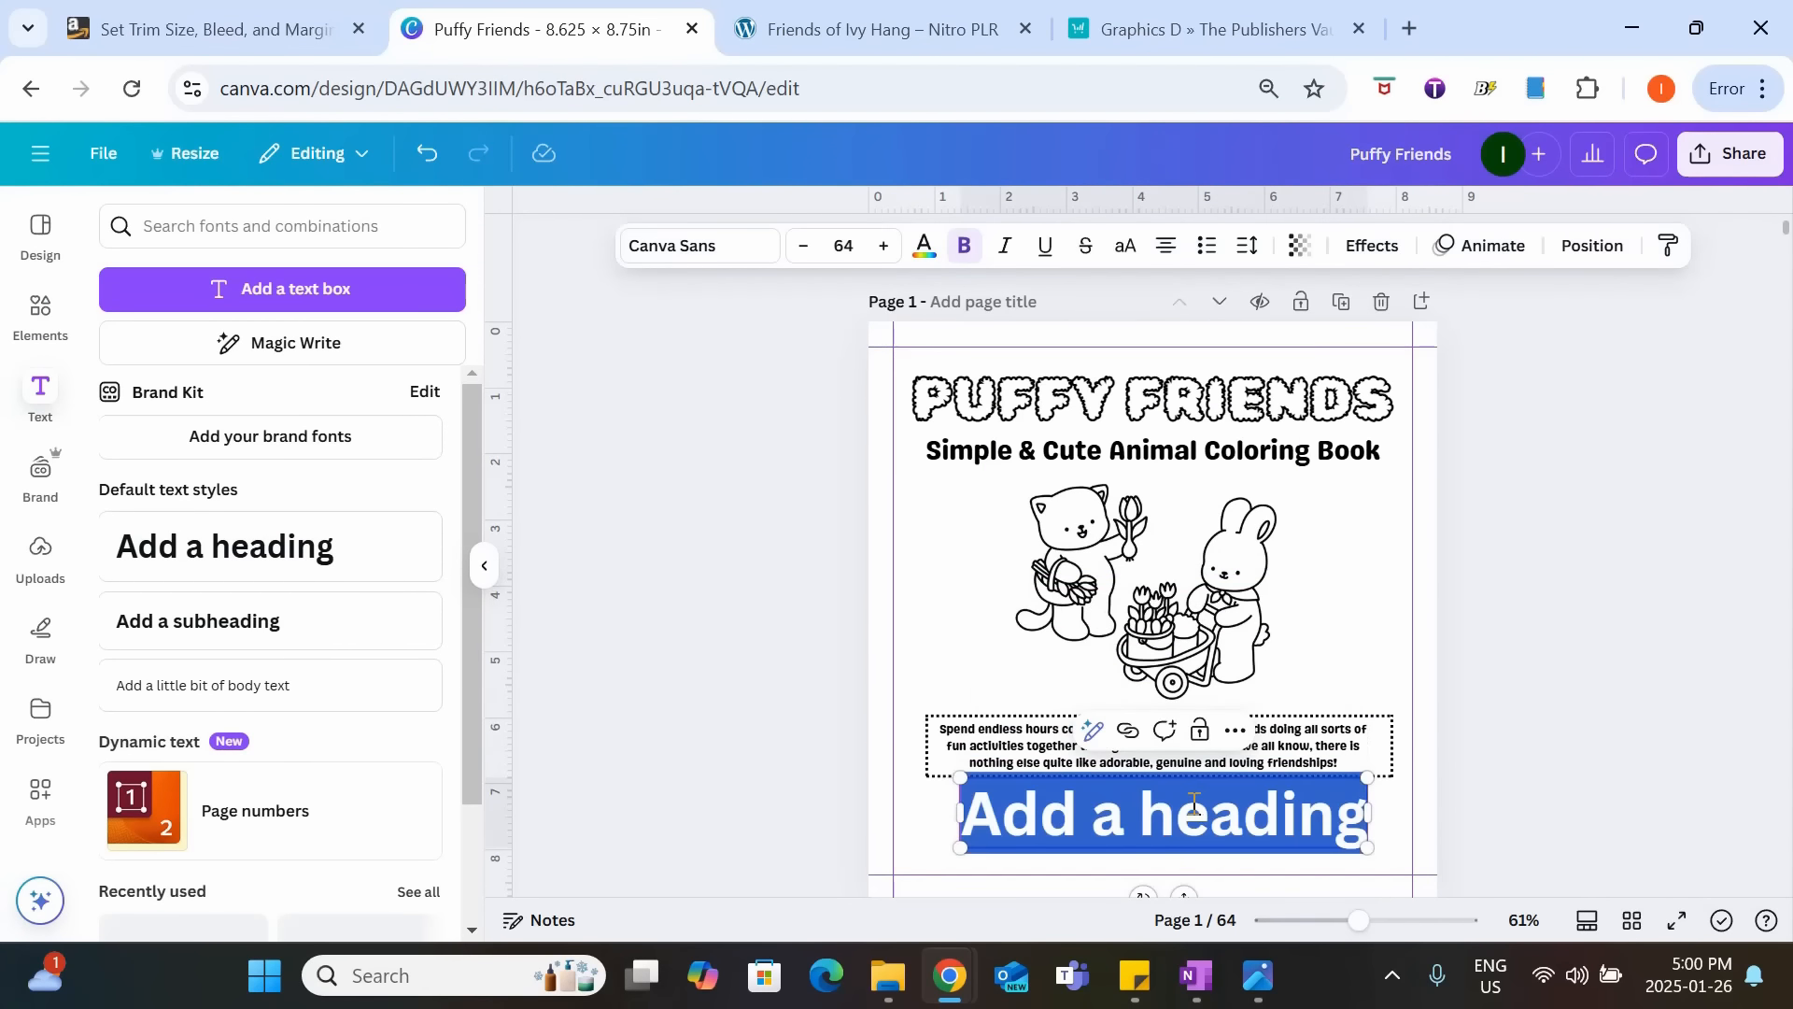
{"action": "type", "text": "By Elli"}
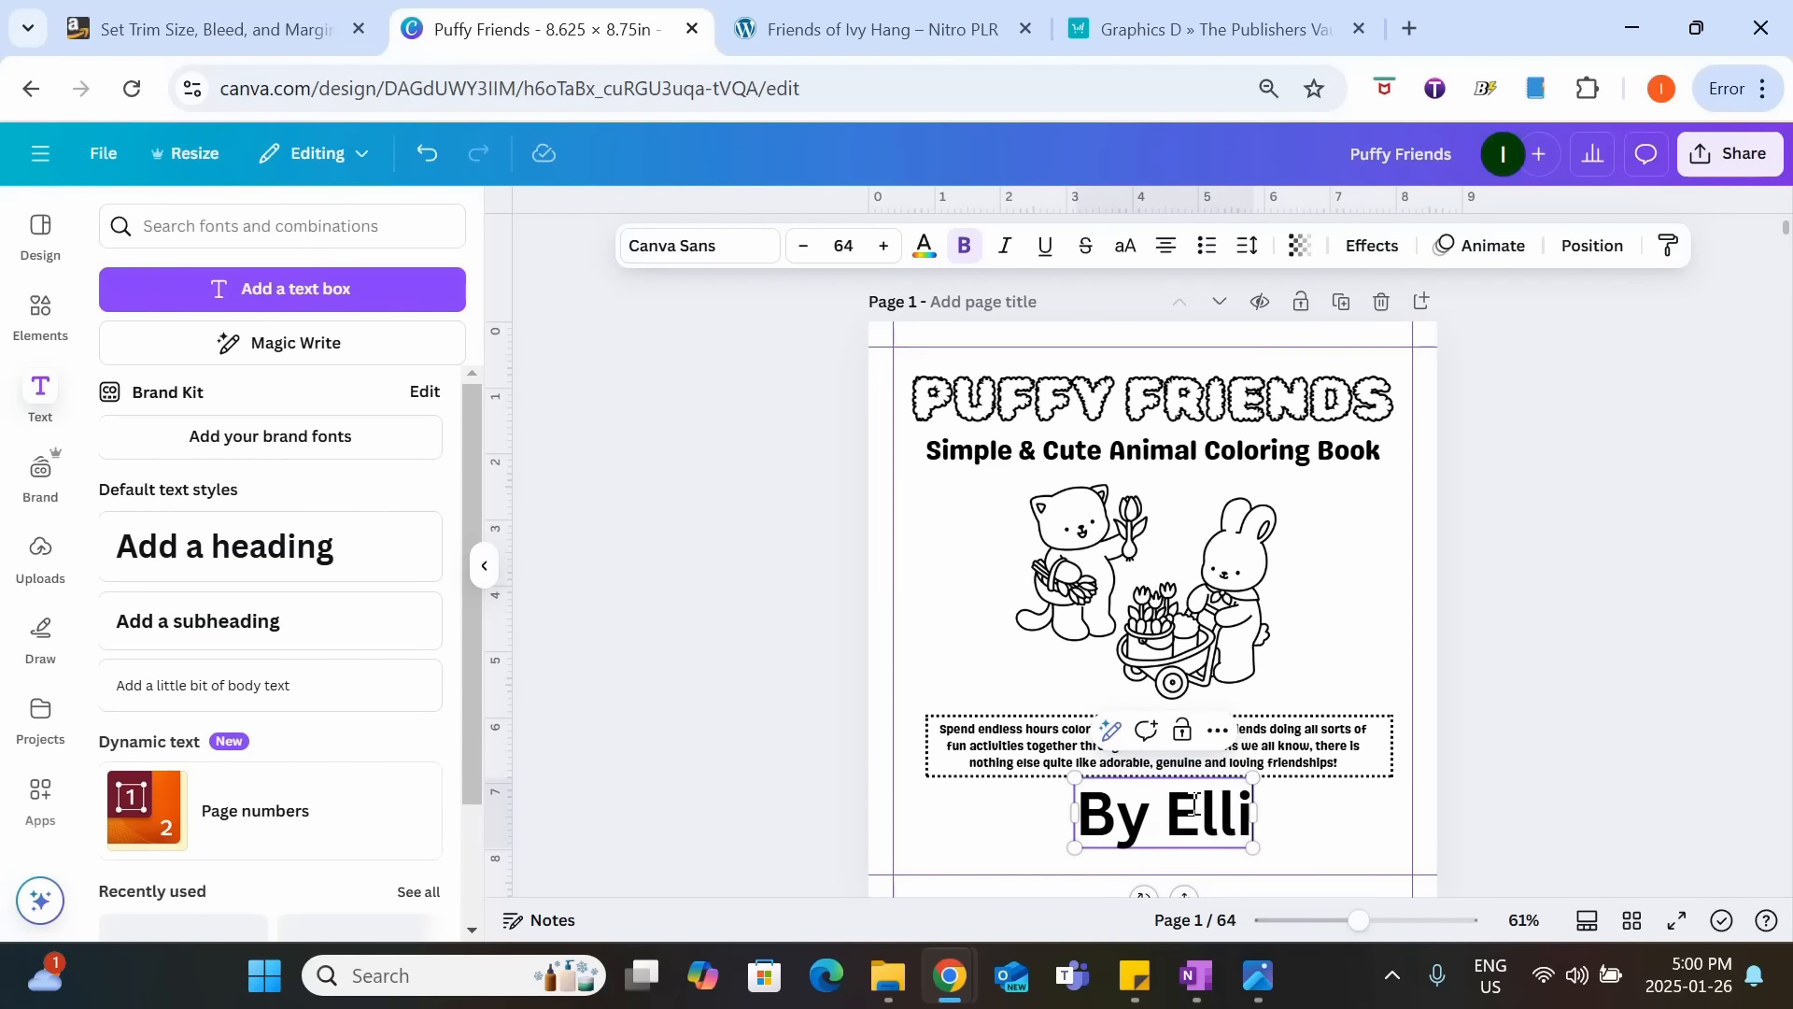
{"action": "type", "text": "e Doodlewood"}
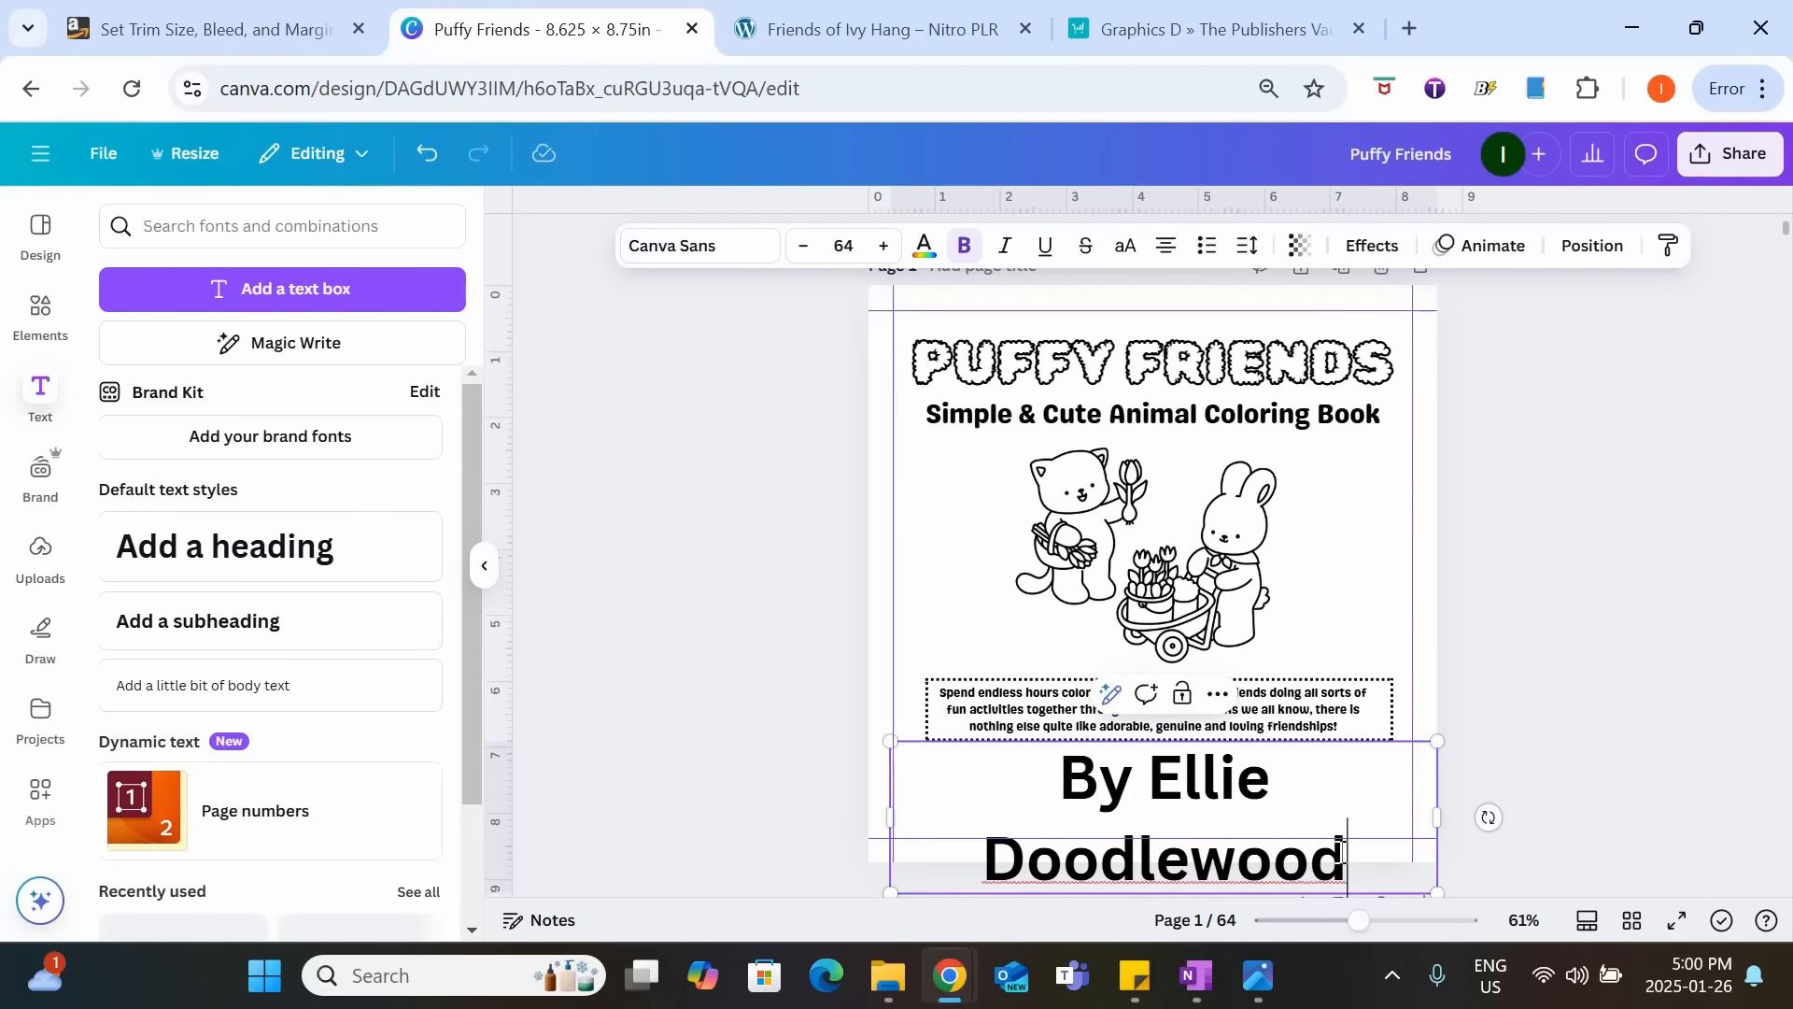
Set the font of the whole author line to Pony Club.
{"action": "mouse_move", "coordinate": [1347, 857]}
{"action": "left_mouse_down"}
{"action": "mouse_move", "coordinate": [1065, 779]}
{"action": "mouse_move", "coordinate": [1043, 793]}
{"action": "left_mouse_up"}
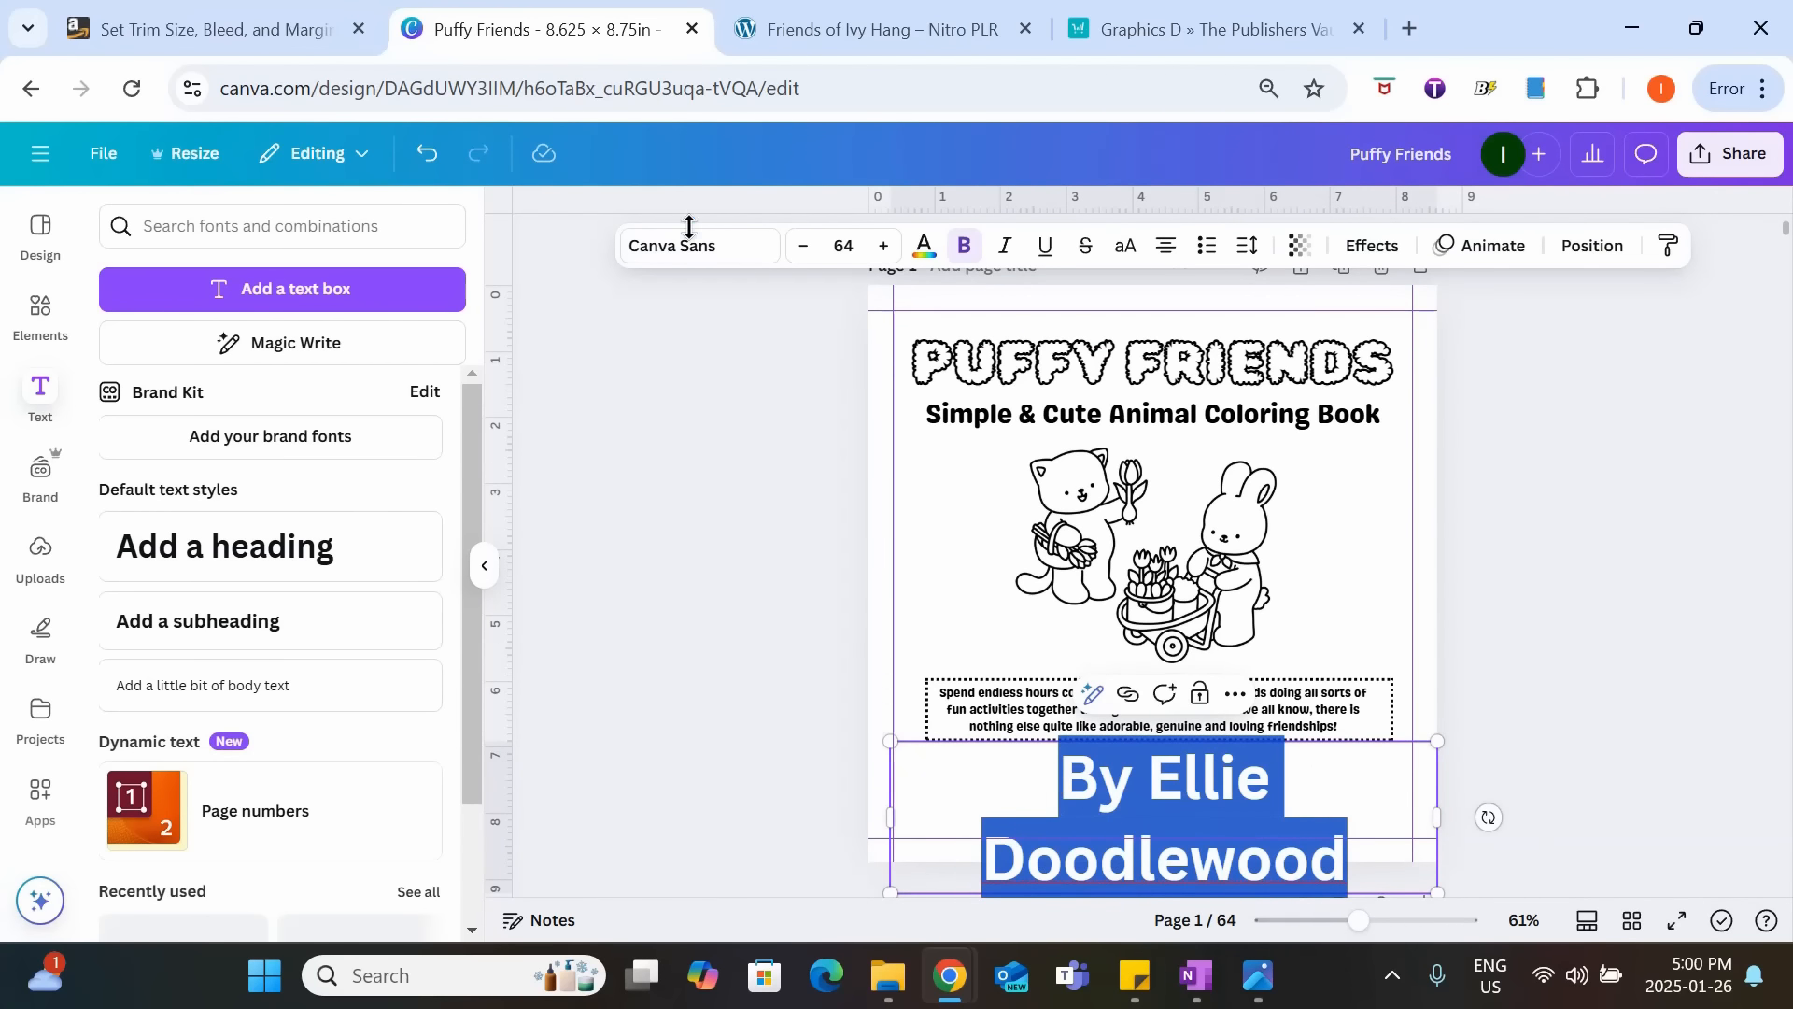
{"action": "left_click", "coordinate": [708, 248]}
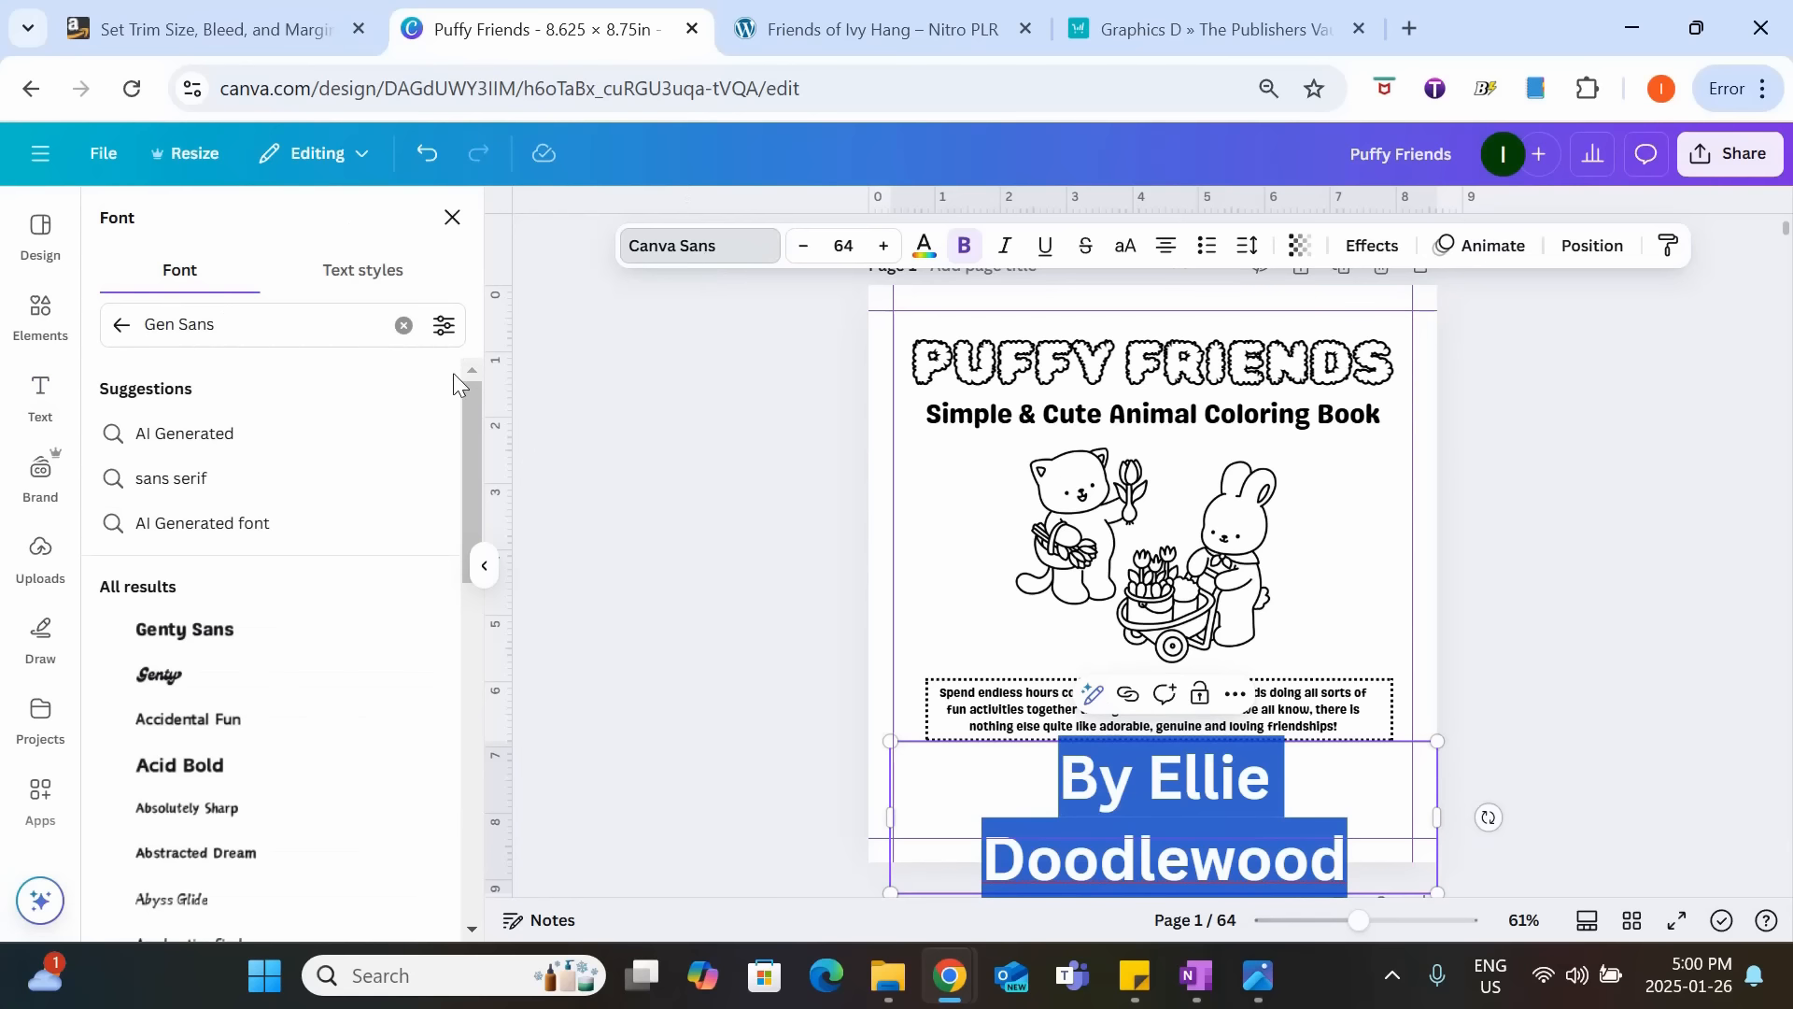
{"action": "left_click", "coordinate": [403, 324]}
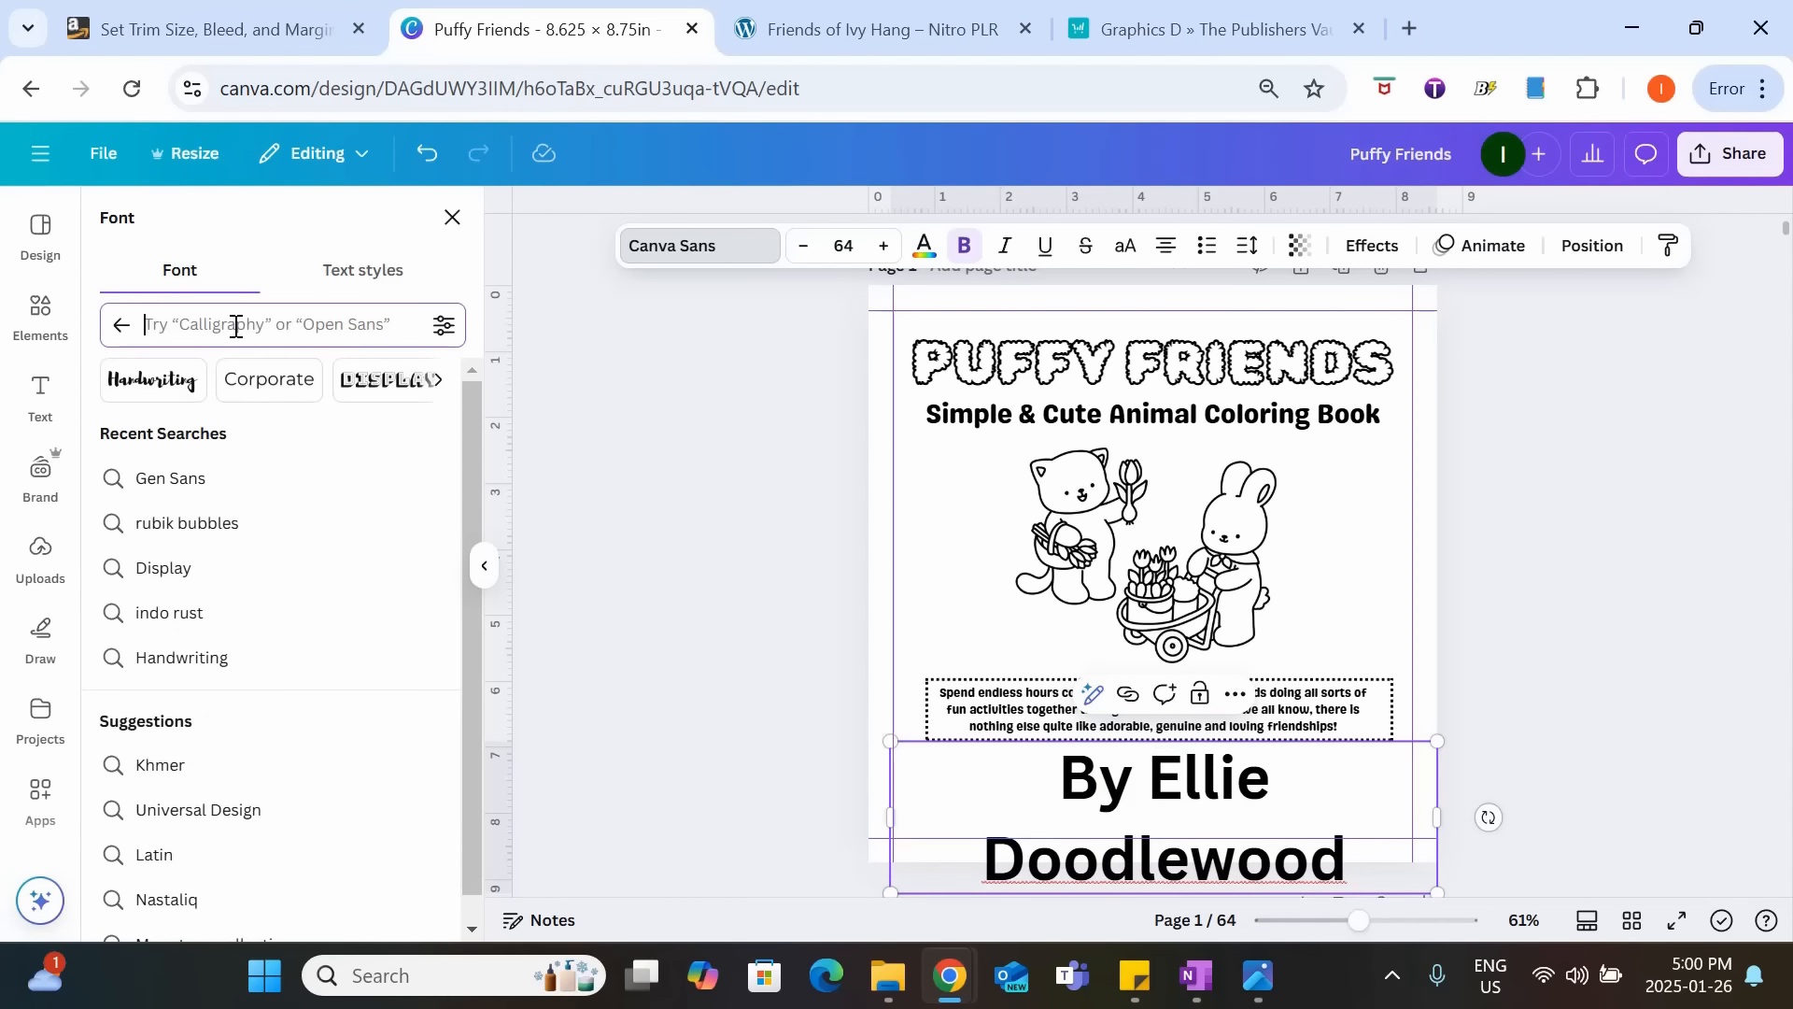
{"action": "type", "text": "pony club"}
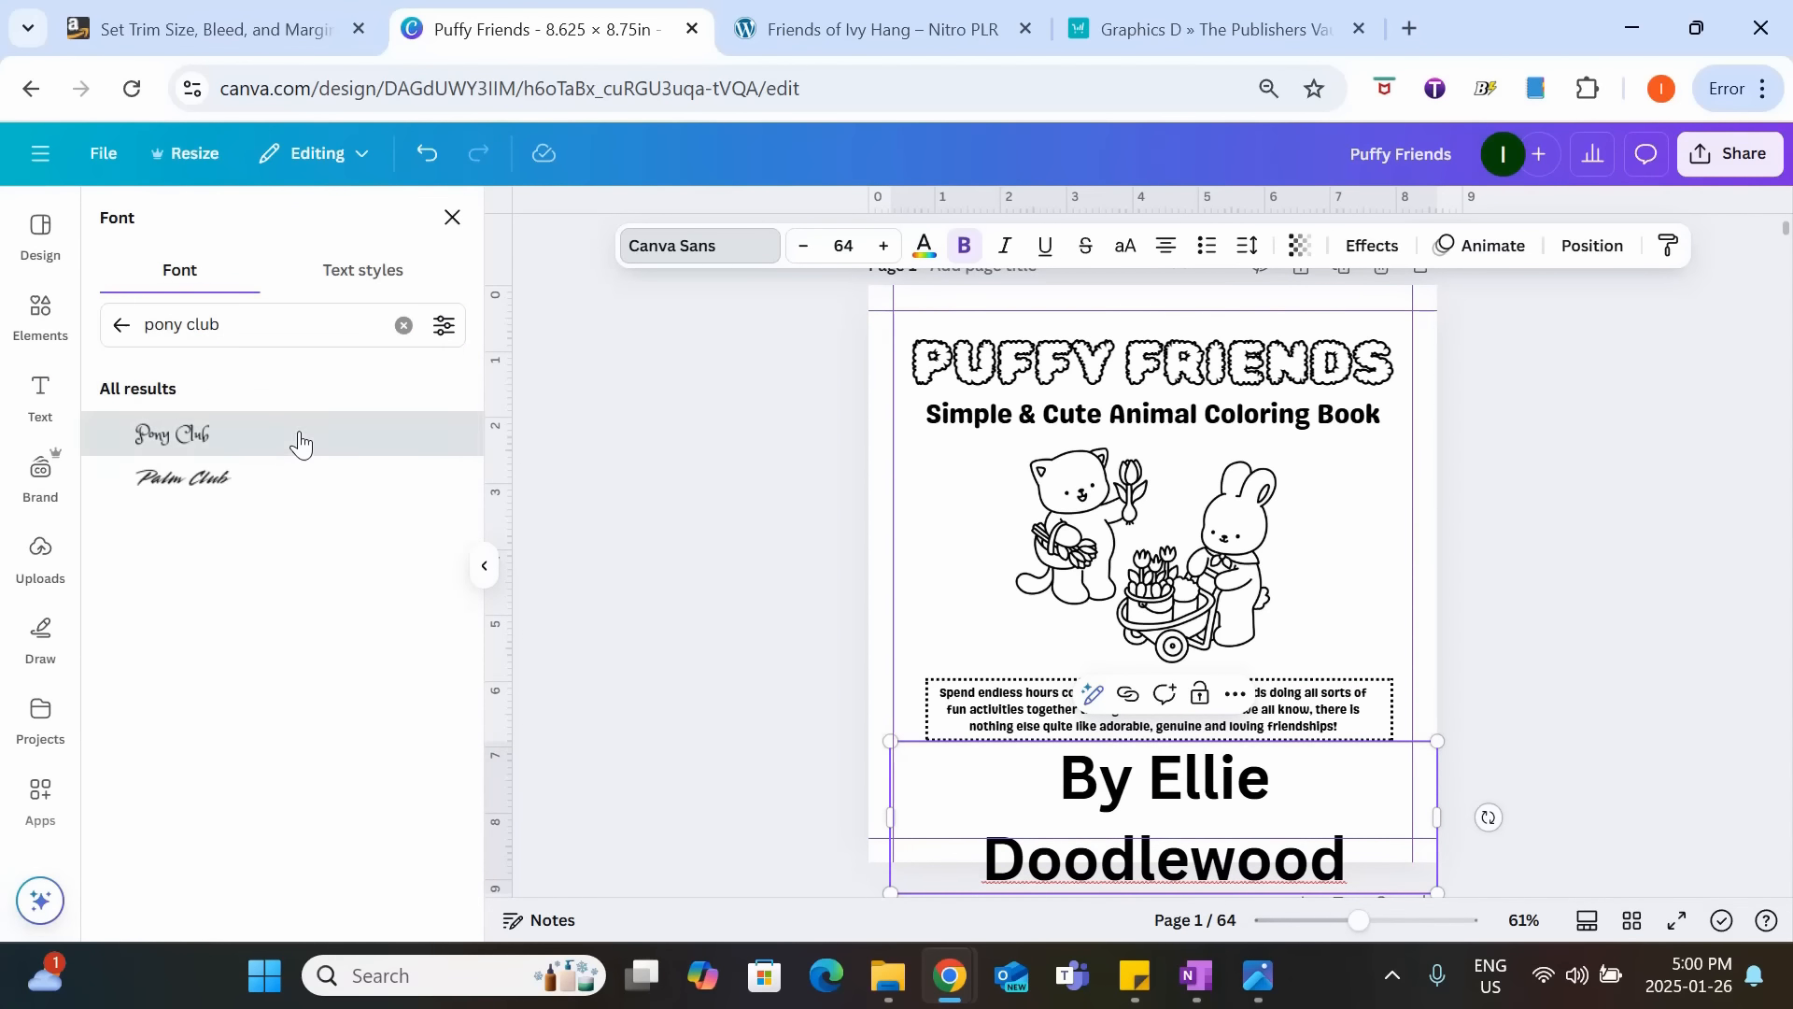
{"action": "left_click", "coordinate": [300, 439]}
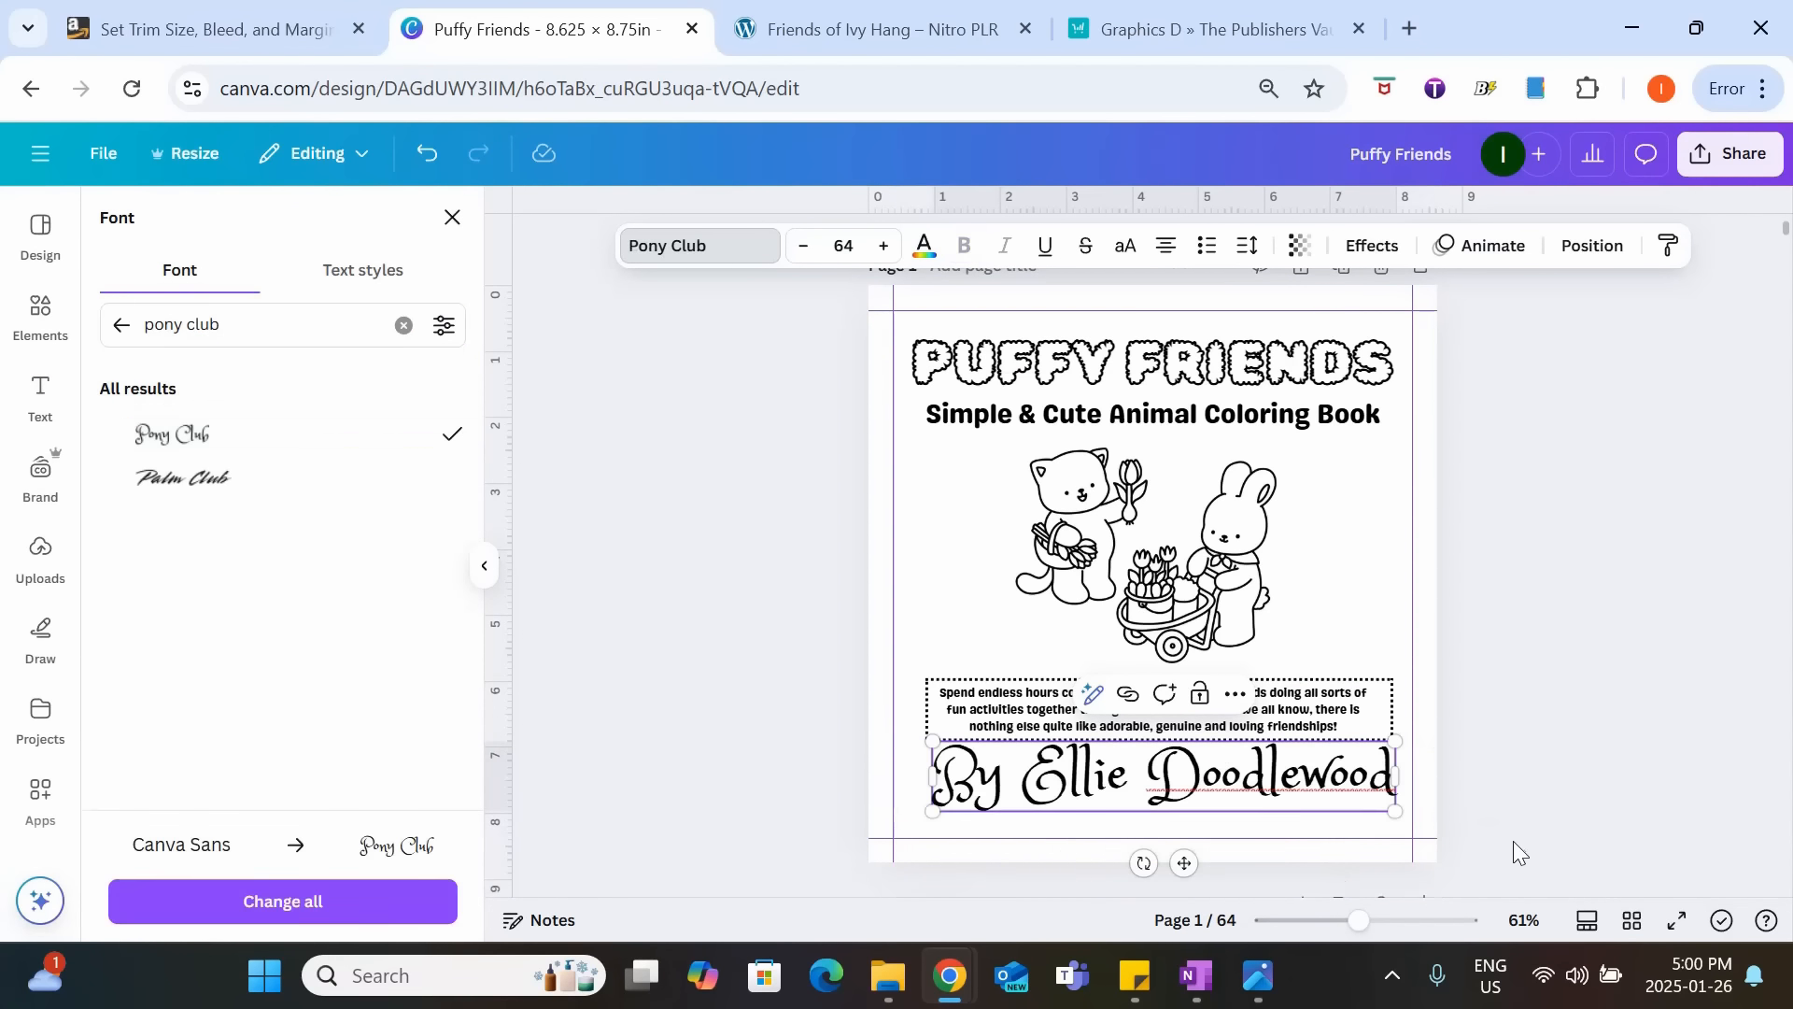
Reduce the author line's font size to 28.
{"action": "left_click", "coordinate": [794, 250]}
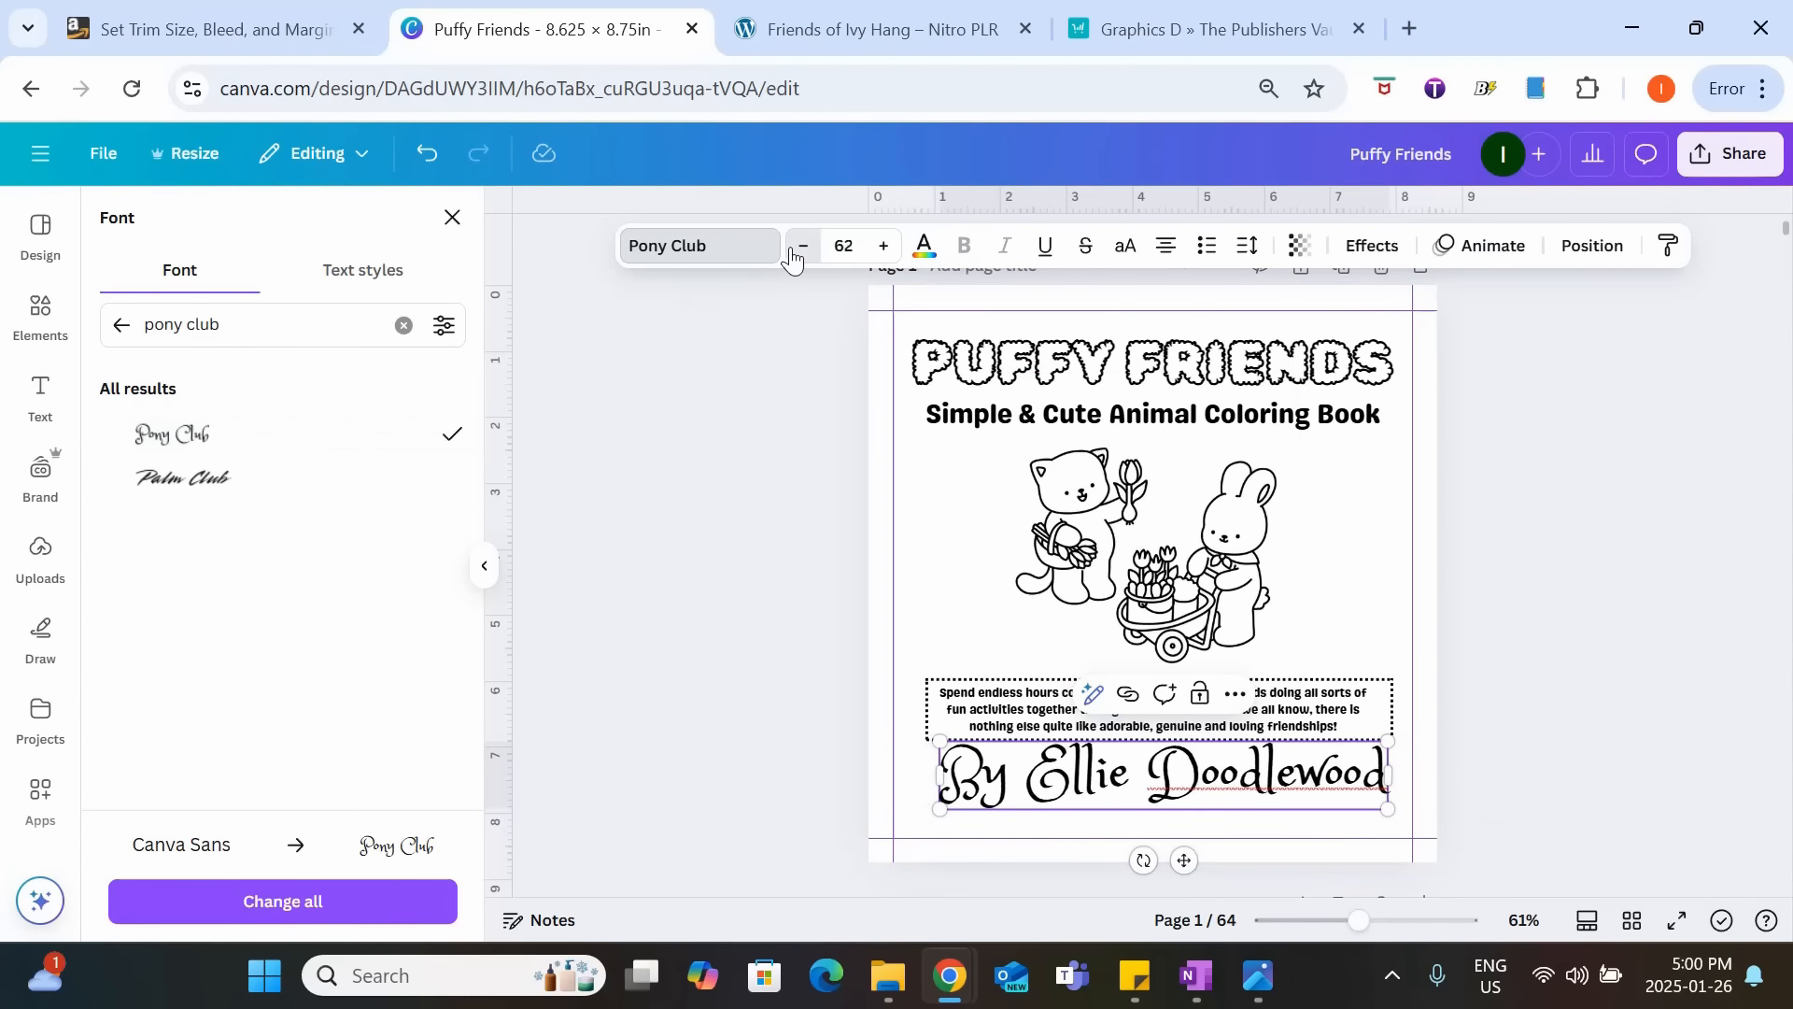
{"action": "left_click", "coordinate": [792, 254]}
{"action": "left_click", "coordinate": [792, 254]}
{"action": "left_click", "coordinate": [792, 254]}
{"action": "left_click", "coordinate": [793, 254]}
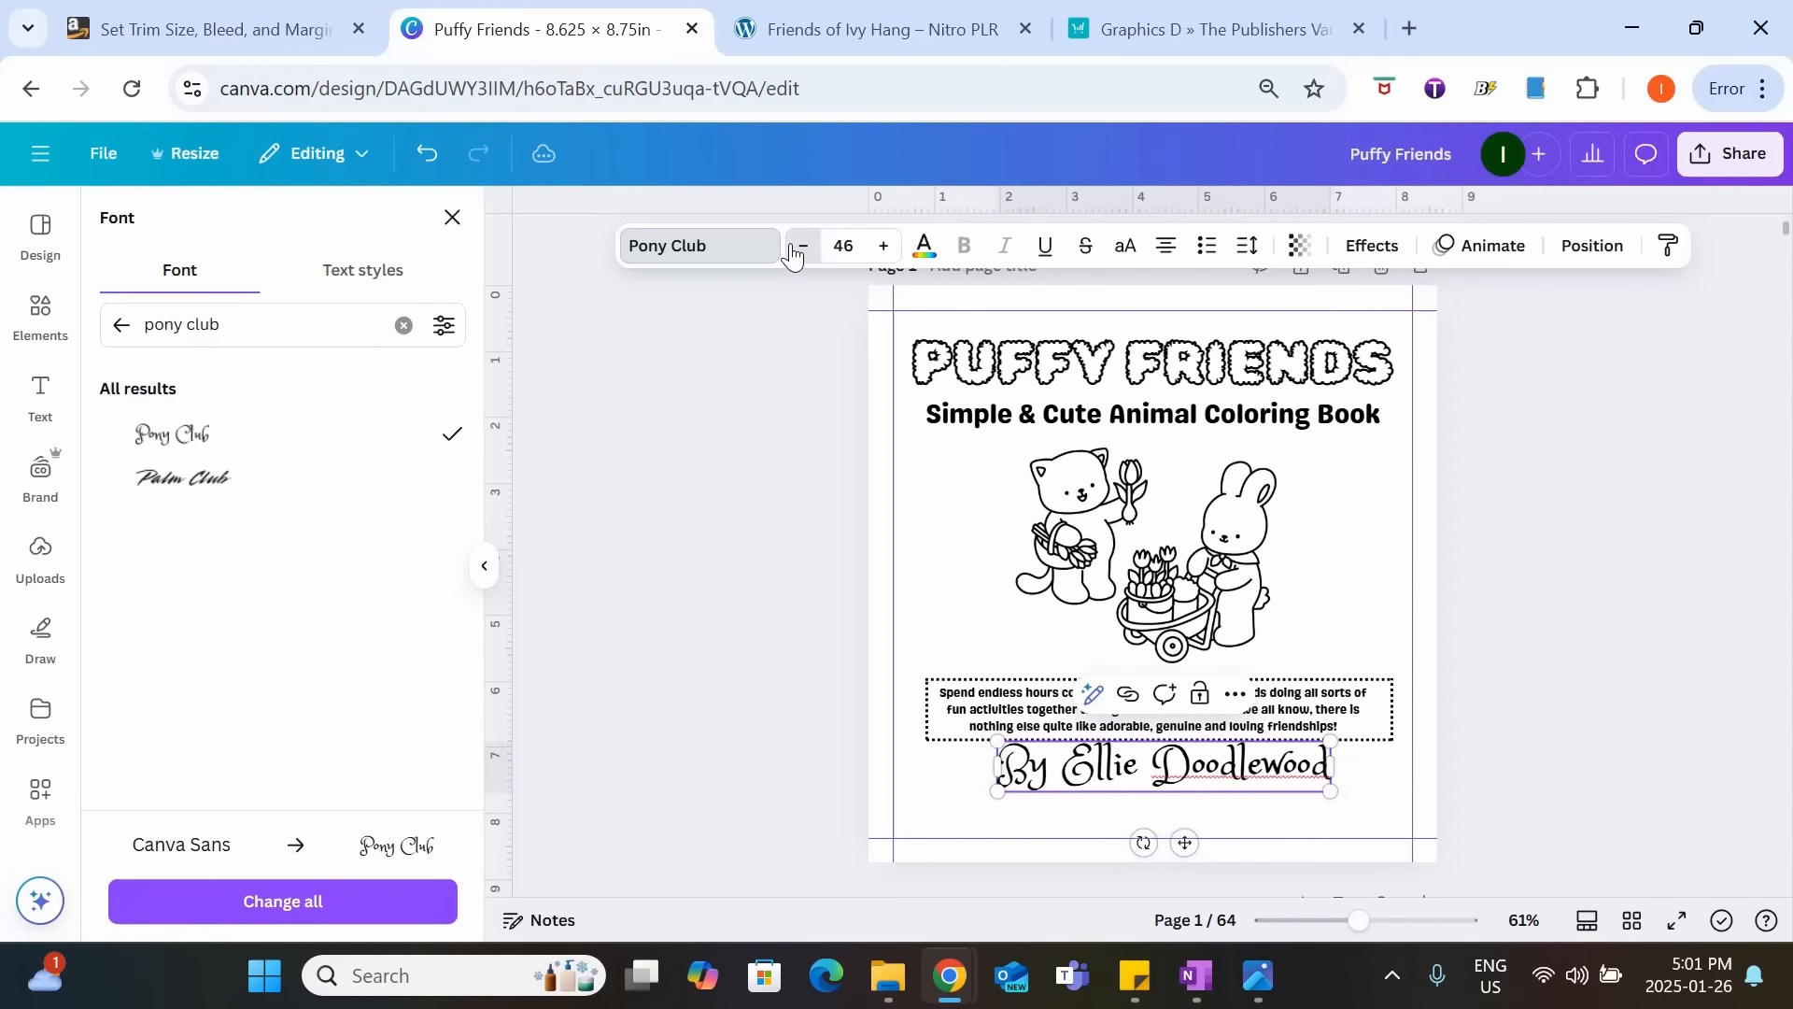
{"action": "left_click", "coordinate": [792, 254]}
{"action": "left_click", "coordinate": [793, 250]}
{"action": "left_click", "coordinate": [793, 250]}
{"action": "left_click", "coordinate": [793, 251]}
{"action": "left_click", "coordinate": [793, 250]}
{"action": "left_click", "coordinate": [793, 250]}
{"action": "left_click", "coordinate": [774, 250]}
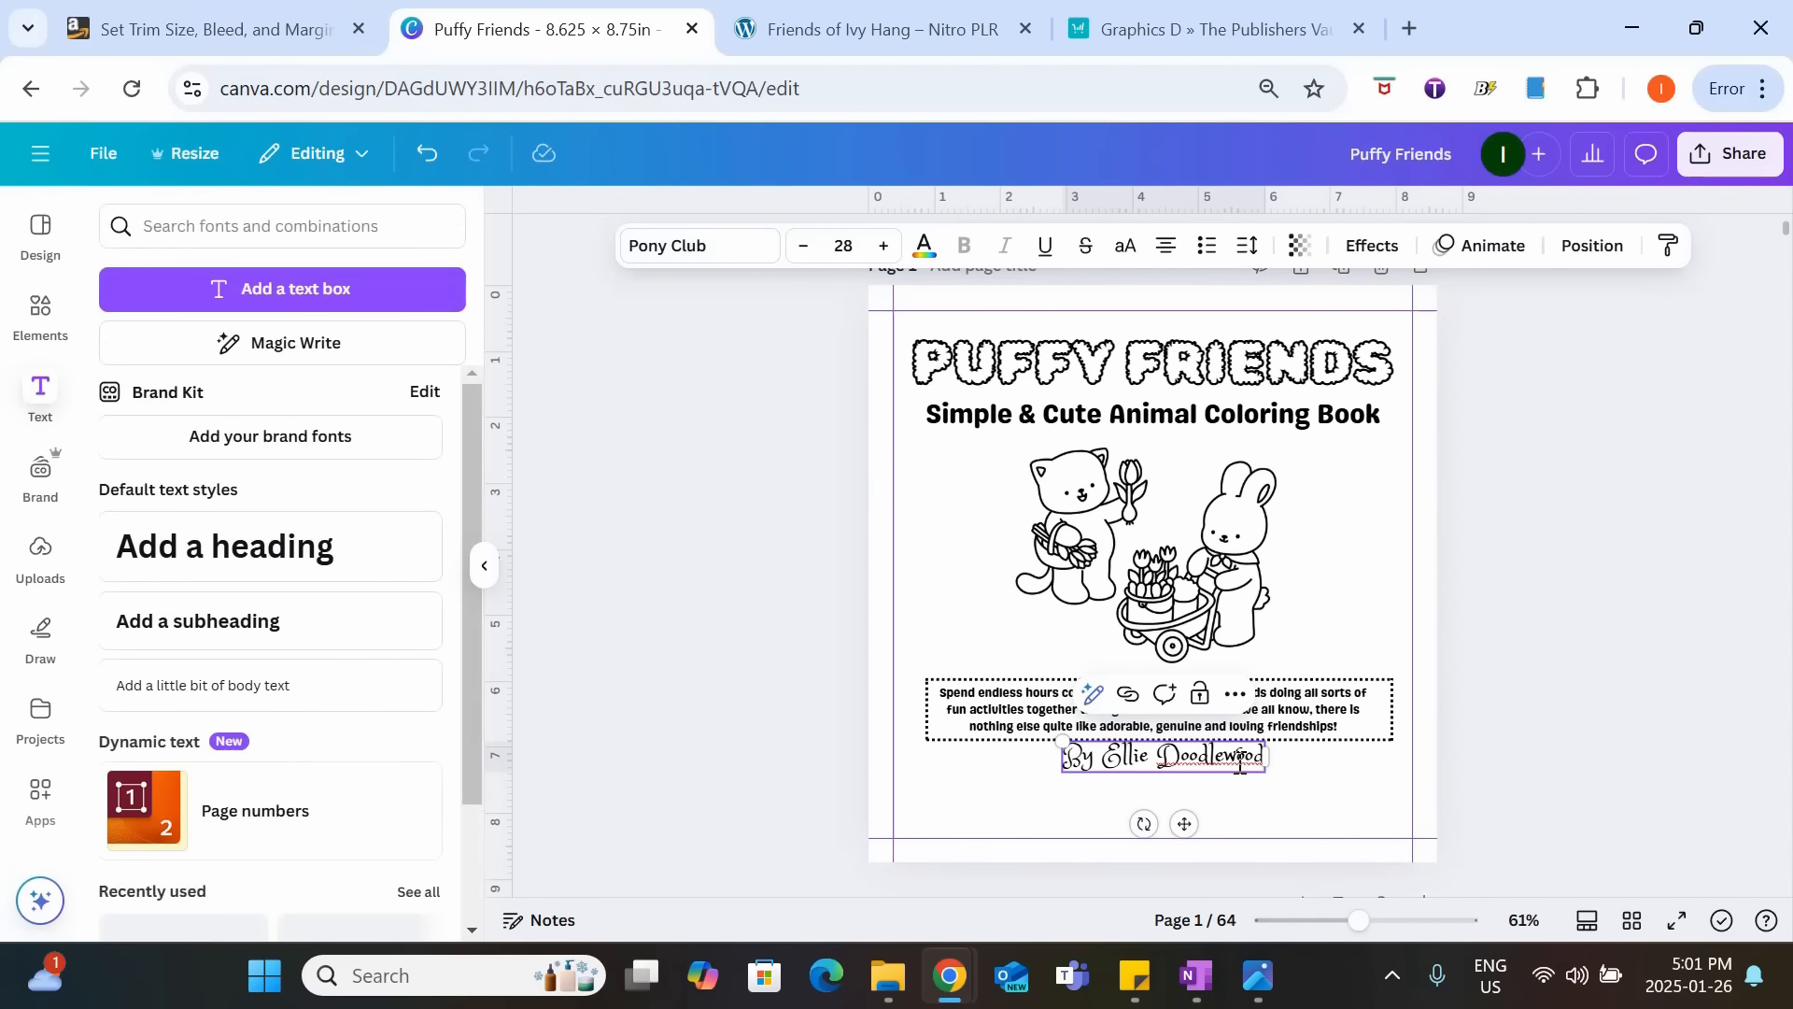
Move the author line down toward the bottom margin guide, and shift the picture and framed description together slightly lower.
{"action": "left_click_drag", "start_coordinate": [1180, 824], "coordinate": [1179, 873]}
{"action": "left_click", "coordinate": [1573, 760]}
{"action": "left_click_drag", "start_coordinate": [1351, 782], "coordinate": [951, 672]}
{"action": "left_click_drag", "start_coordinate": [1191, 605], "coordinate": [1191, 622]}
{"action": "left_click", "coordinate": [1541, 506]}
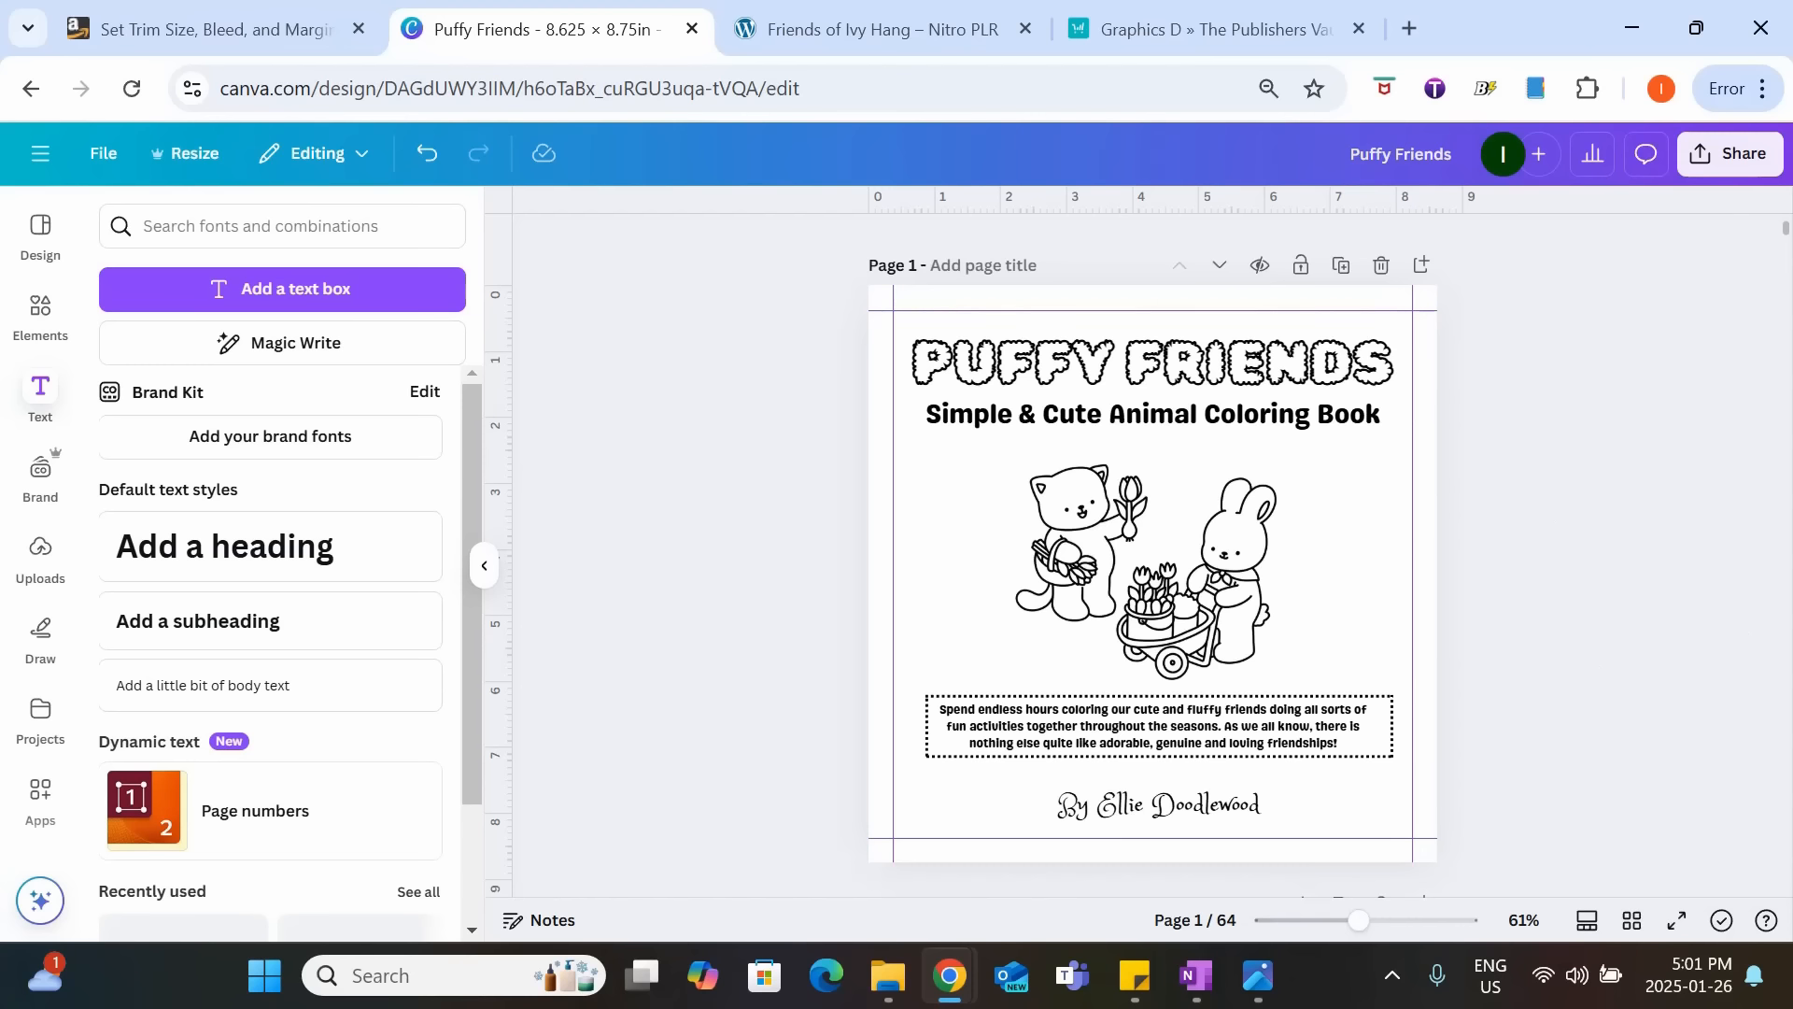
Review the finished title page and examine the copyright notice at the foot of page 2 up close.
{"action": "scroll", "coordinate": [1585, 542], "scroll_direction": "down", "scroll_amount": 5}
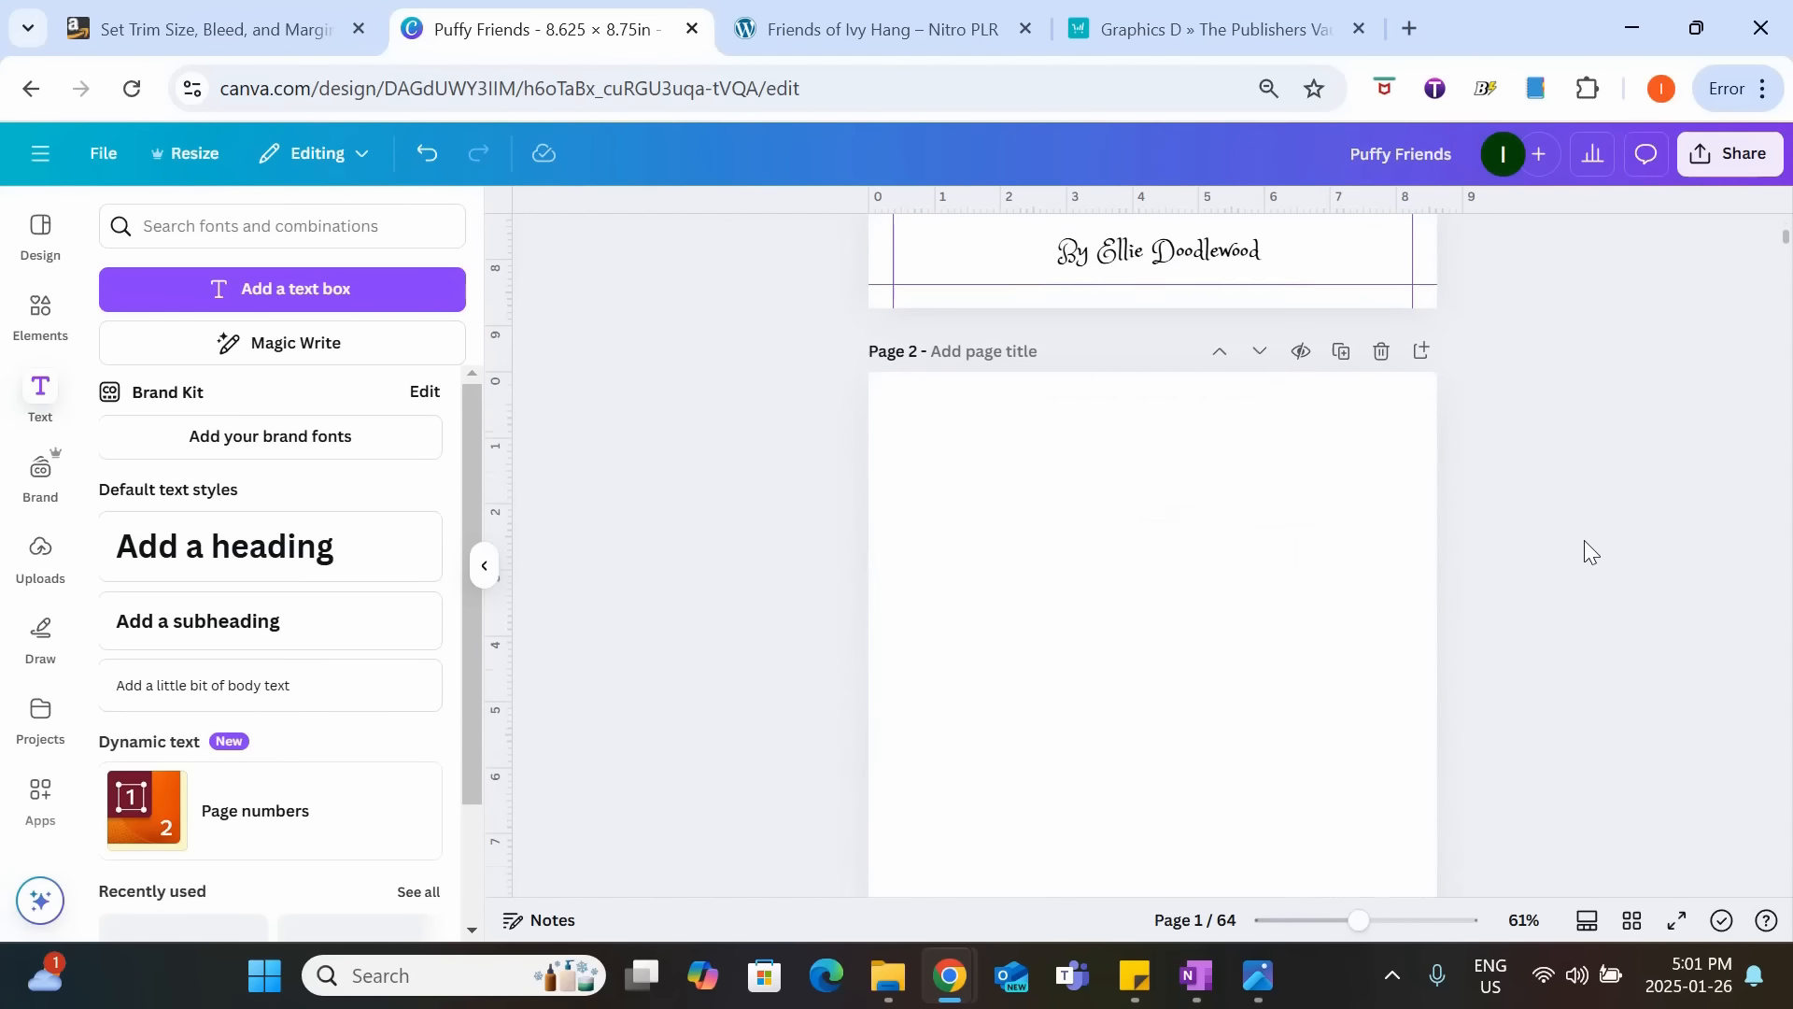
{"action": "scroll", "coordinate": [1584, 542], "scroll_direction": "down", "scroll_amount": 2}
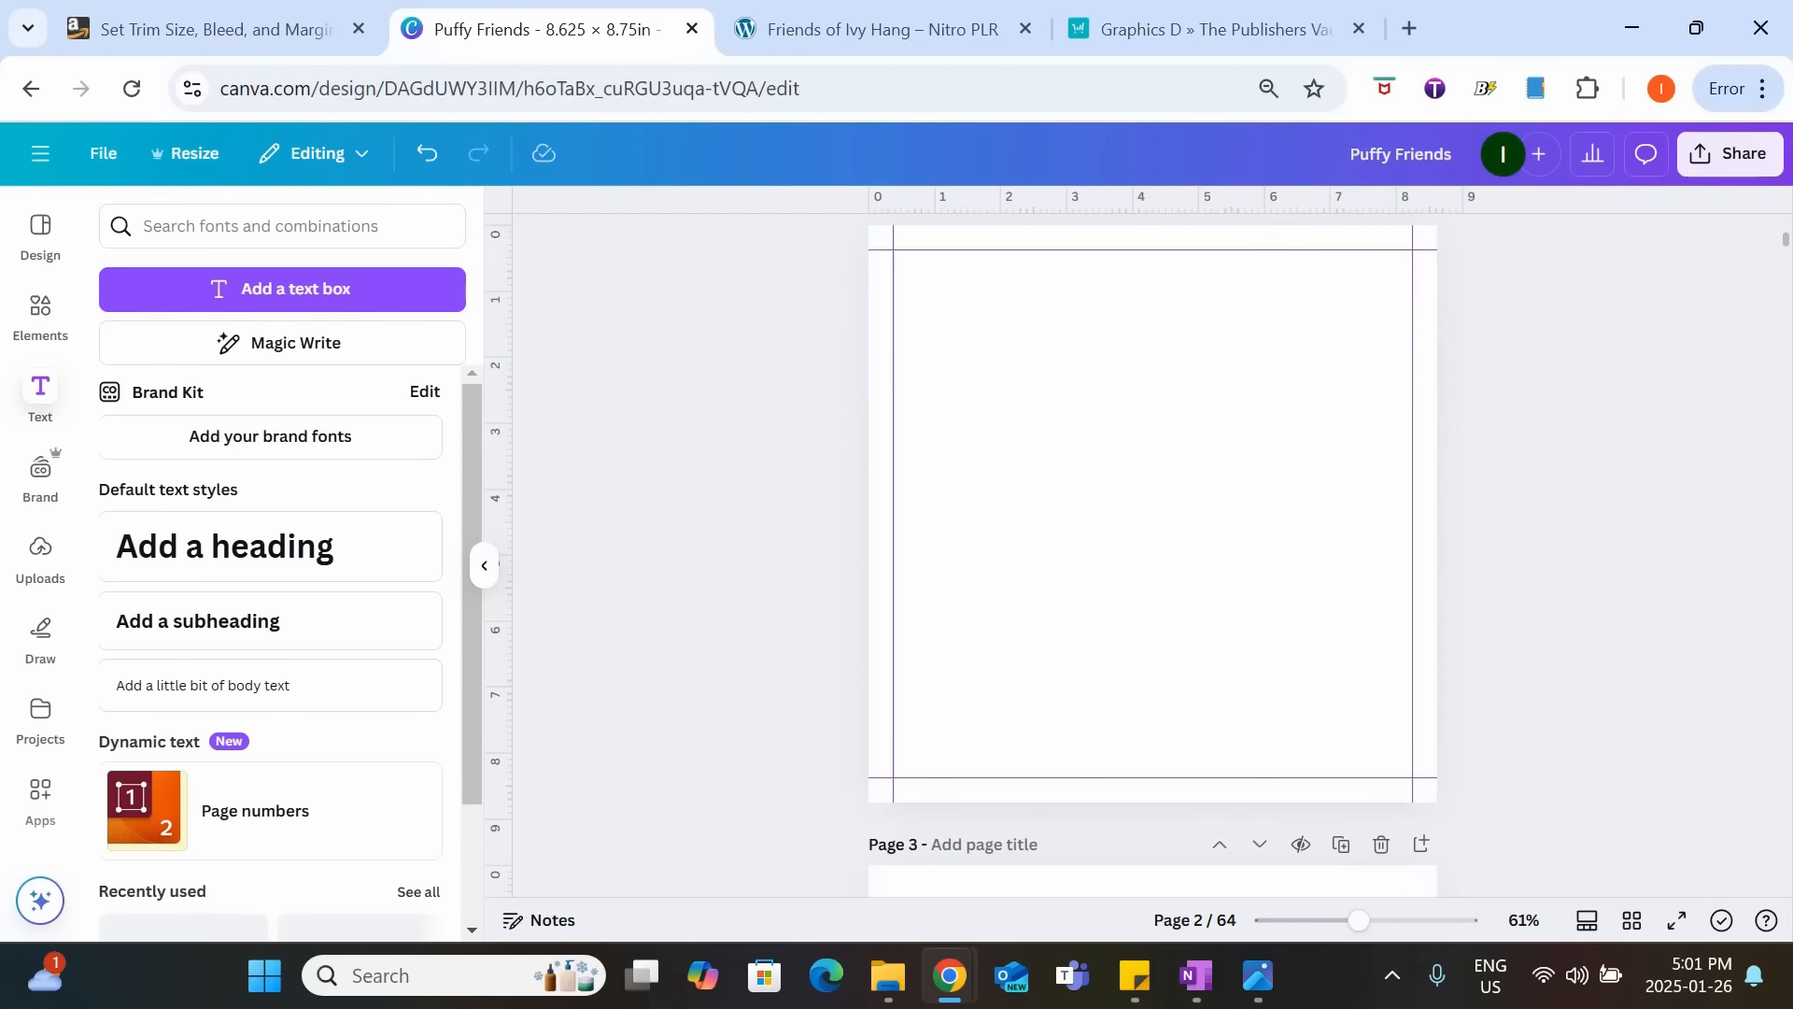
{"action": "scroll", "coordinate": [1510, 541], "scroll_direction": "up", "scroll_amount": 7}
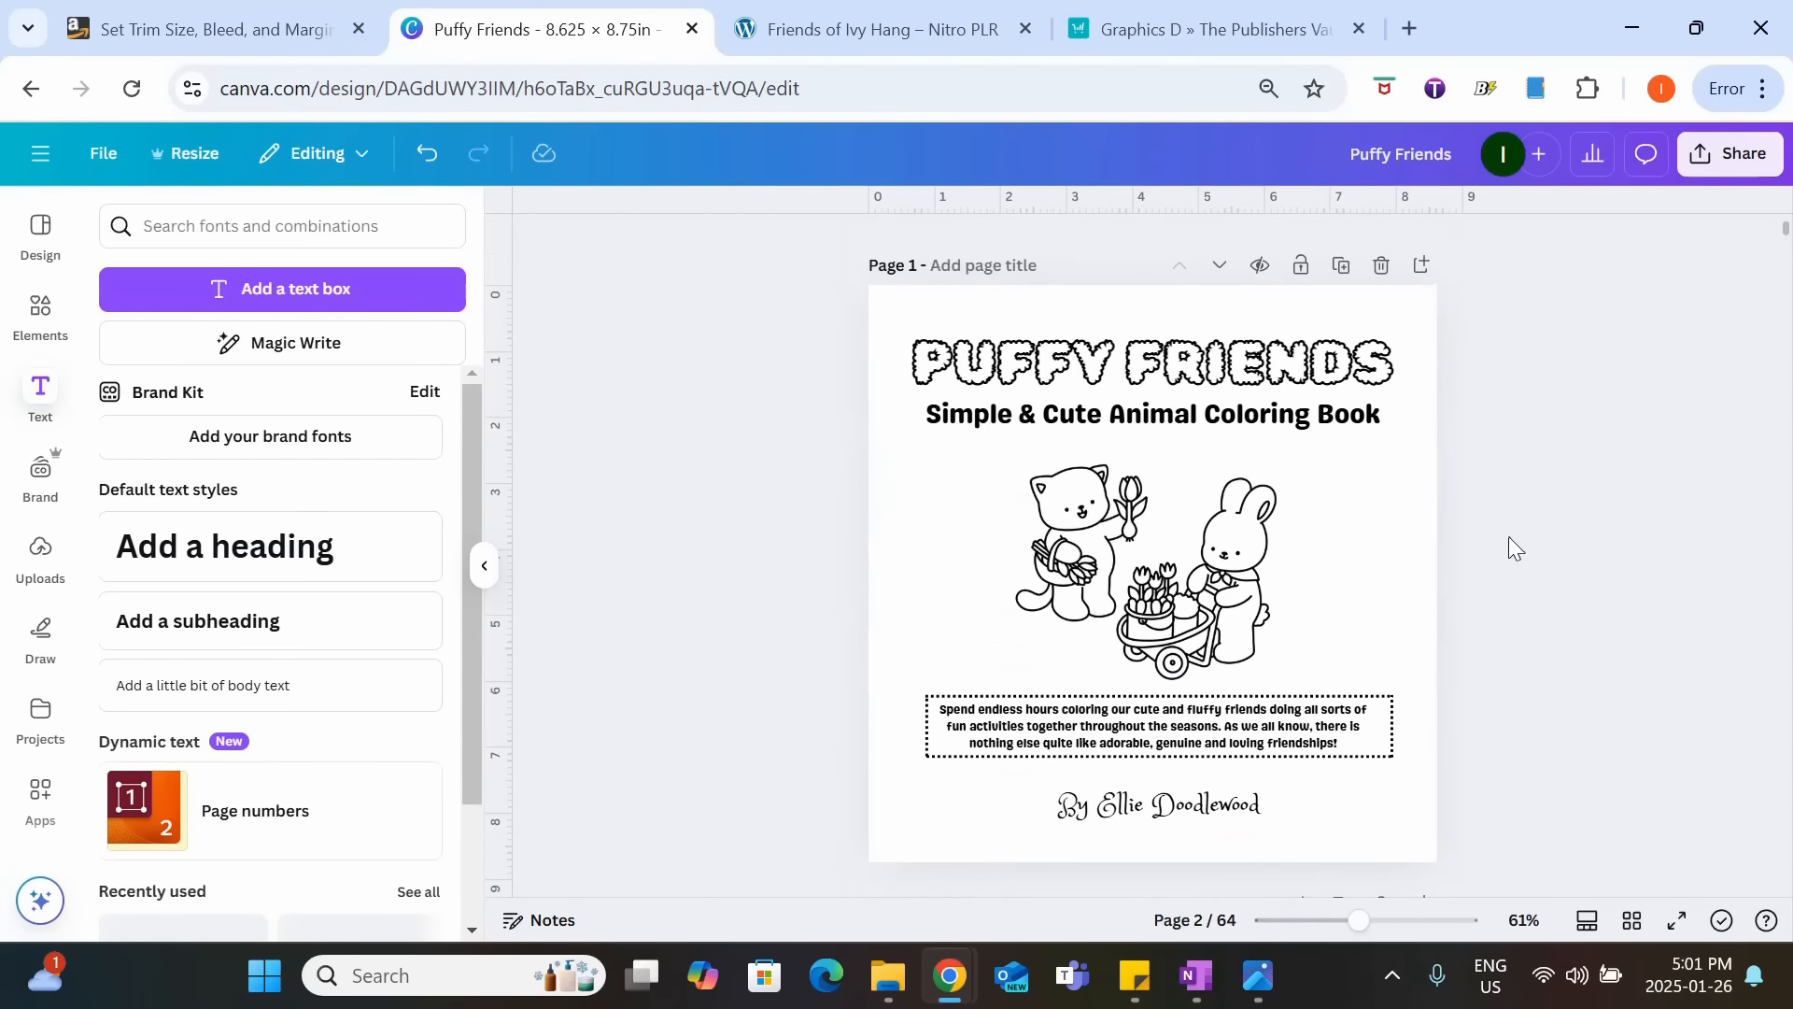
{"action": "scroll", "coordinate": [1257, 521], "scroll_direction": "down", "scroll_amount": 7}
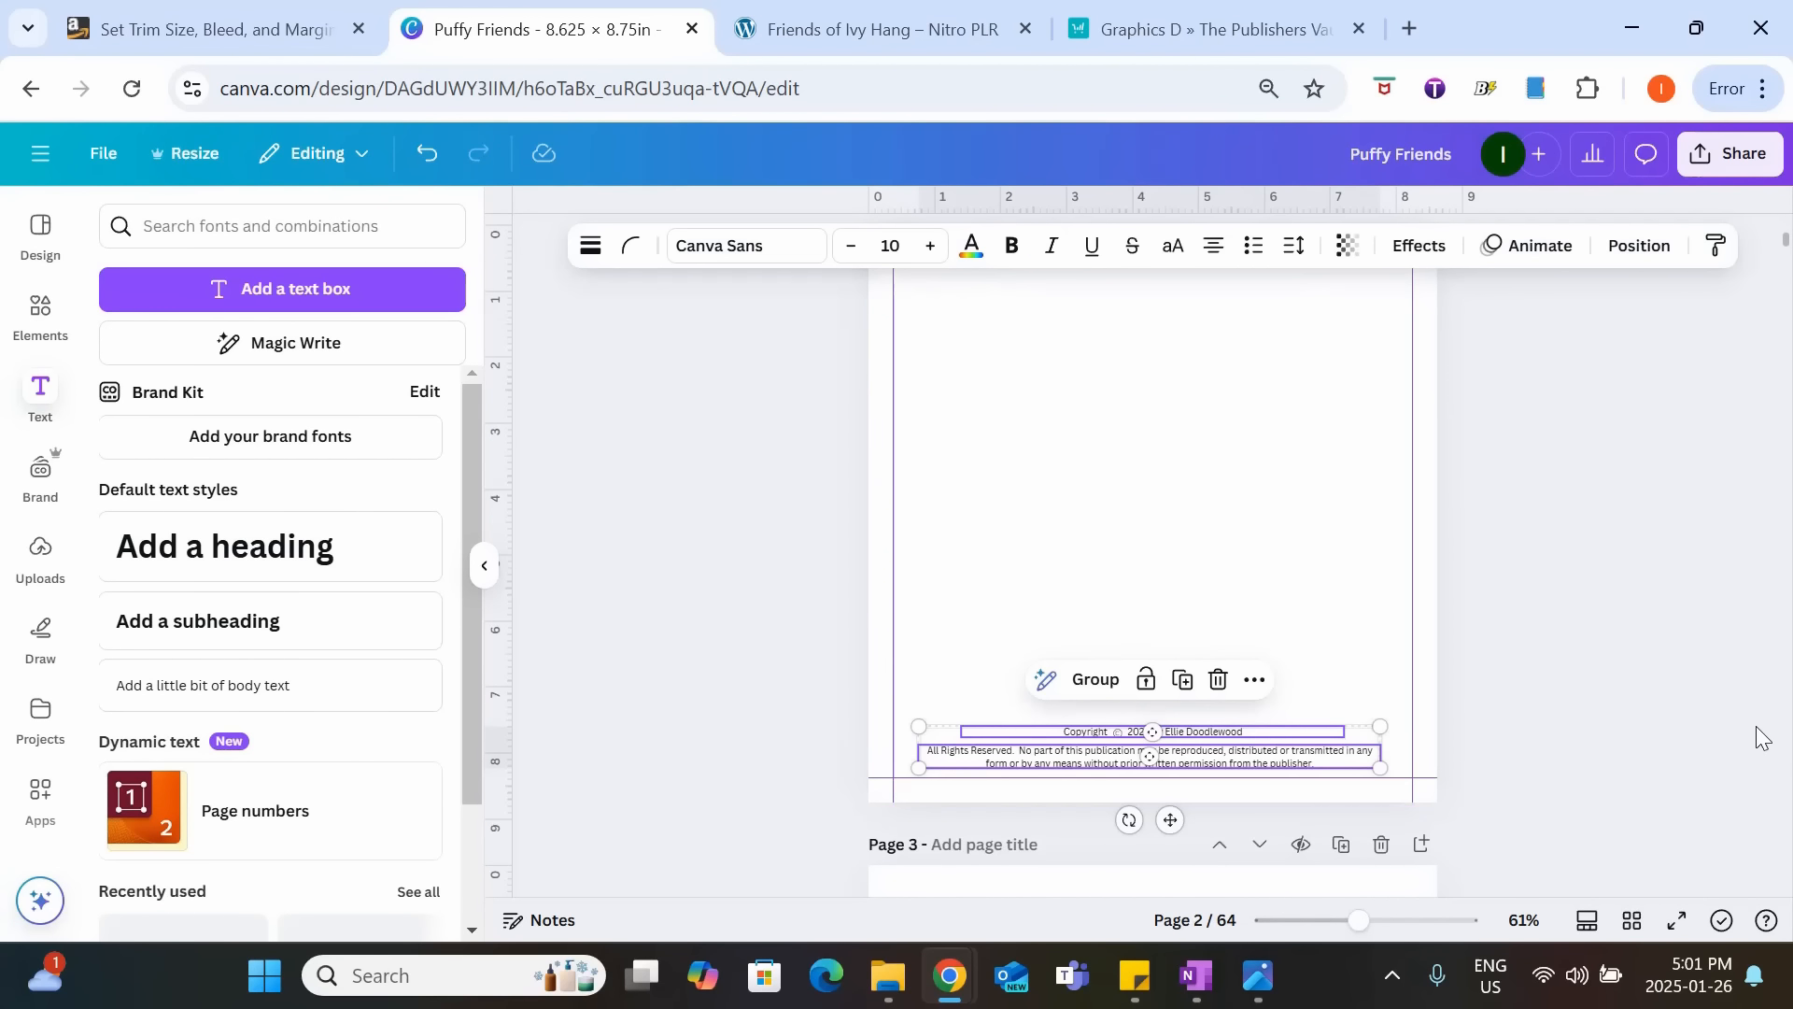
{"action": "left_click", "coordinate": [1762, 737]}
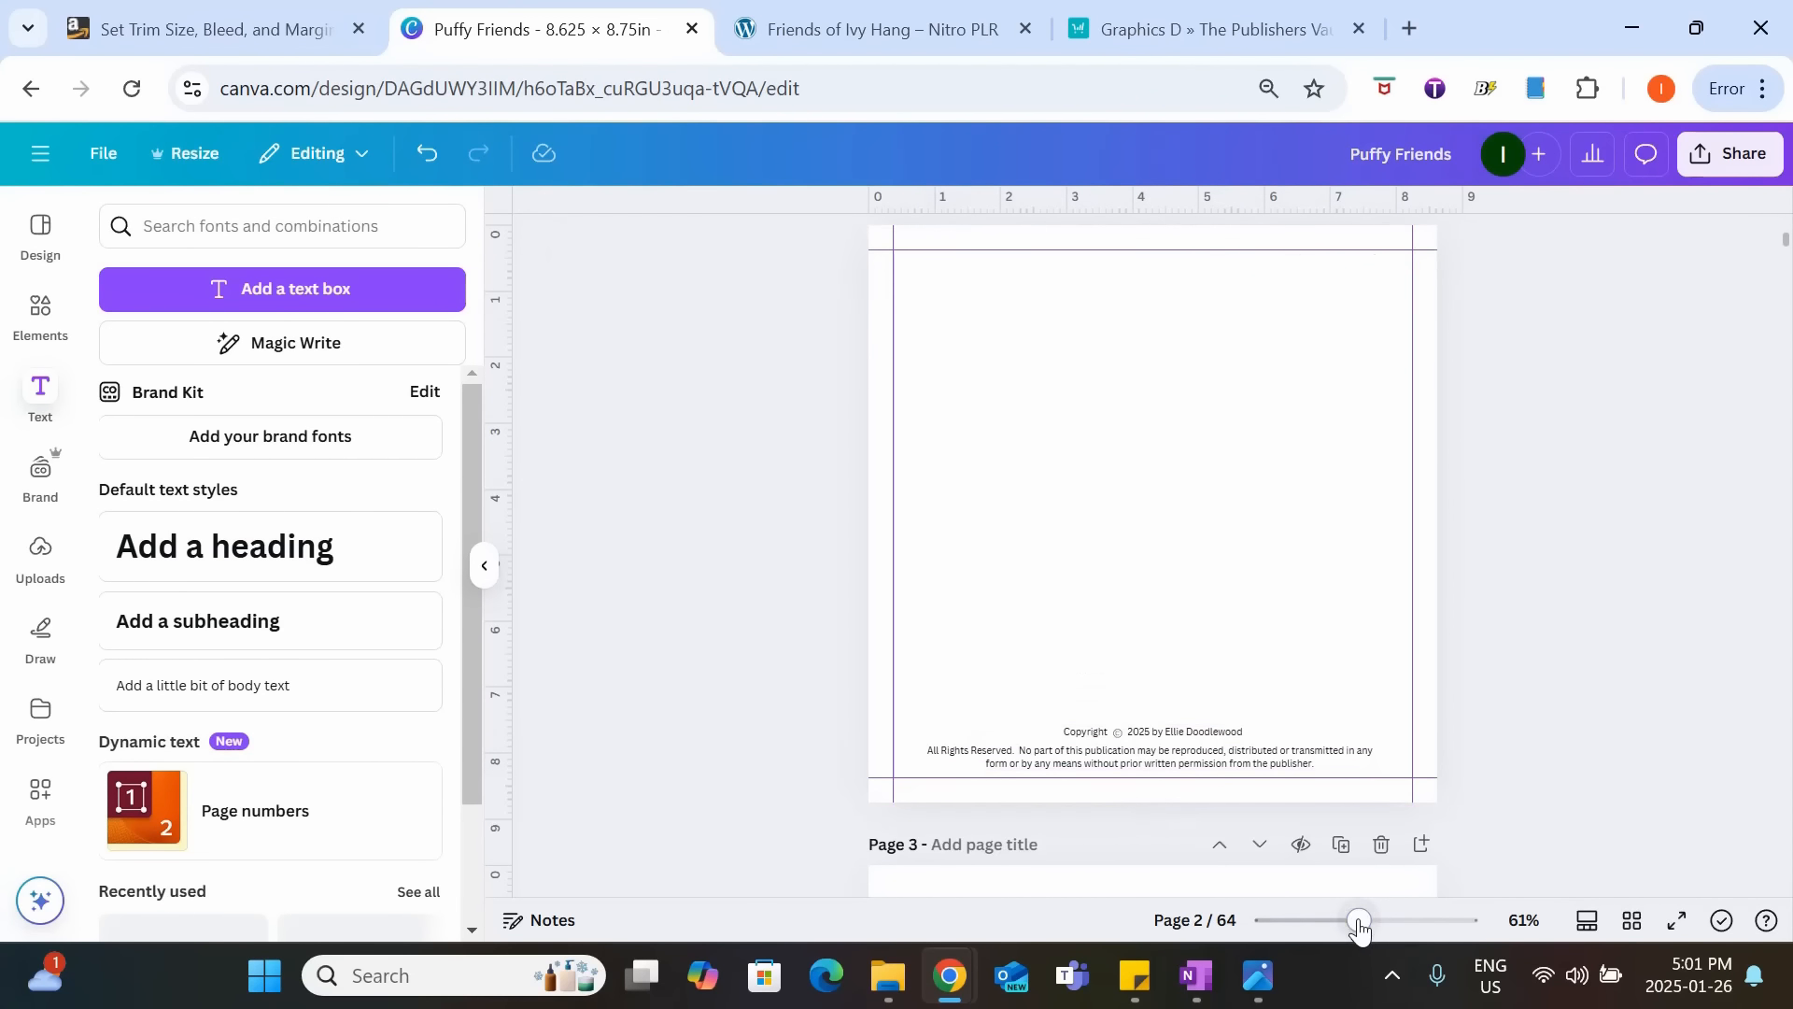
{"action": "left_click_drag", "start_coordinate": [1361, 925], "coordinate": [1383, 934]}
{"action": "scroll", "coordinate": [1605, 636], "scroll_direction": "down", "scroll_amount": 1}
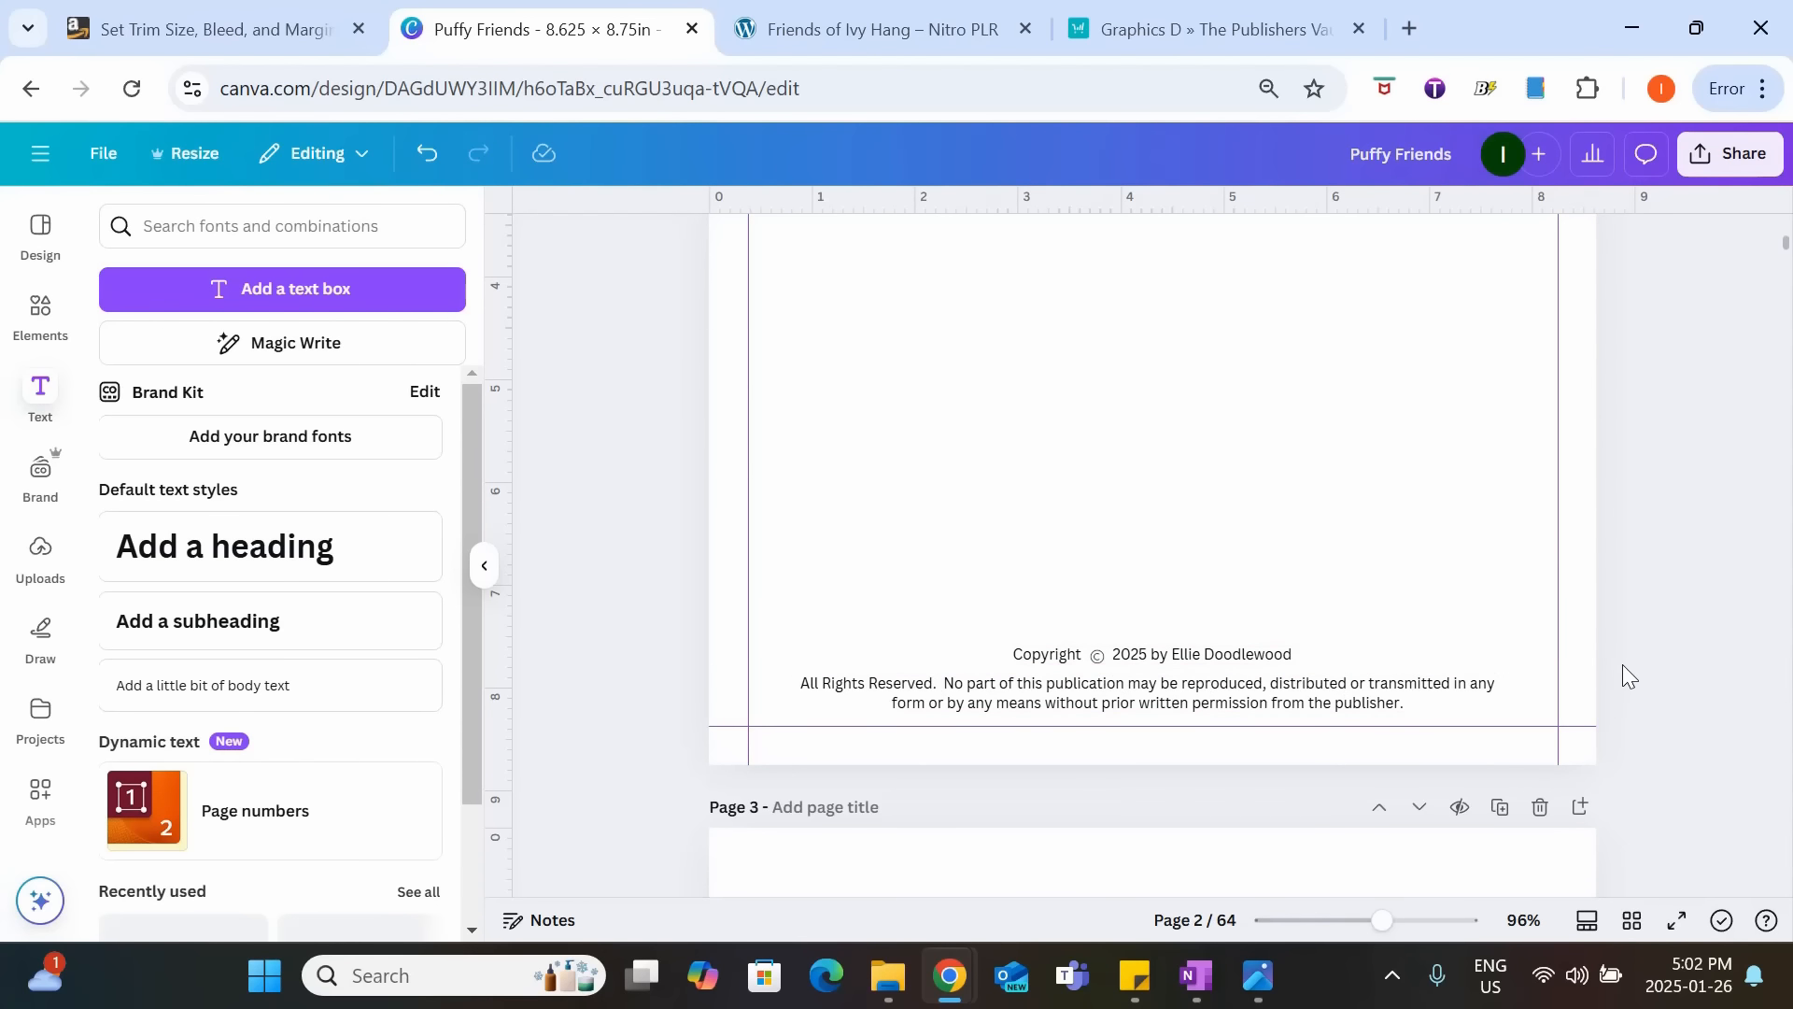
{"action": "left_click_drag", "start_coordinate": [1379, 921], "coordinate": [1343, 921]}
{"action": "scroll", "coordinate": [1550, 564], "scroll_direction": "down", "scroll_amount": 3}
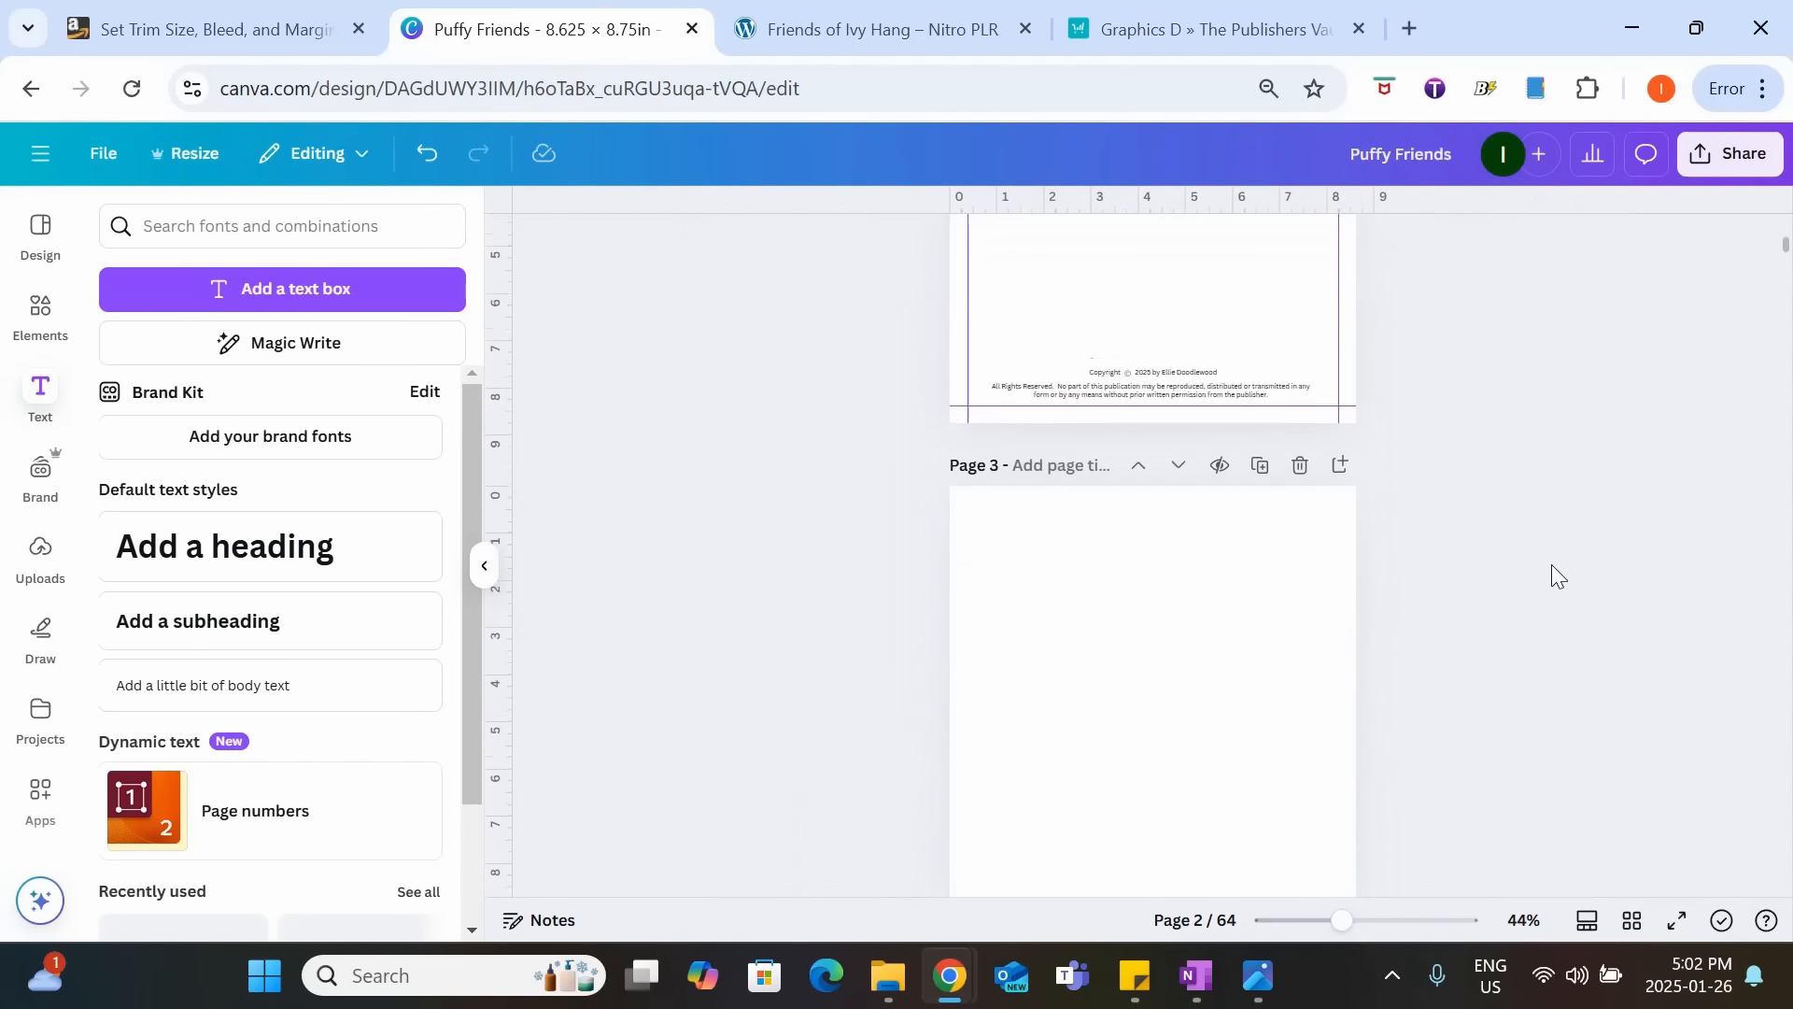
Add a heading reading "This Book Belongs To:" to blank page 3.
{"action": "left_click", "coordinate": [1220, 580]}
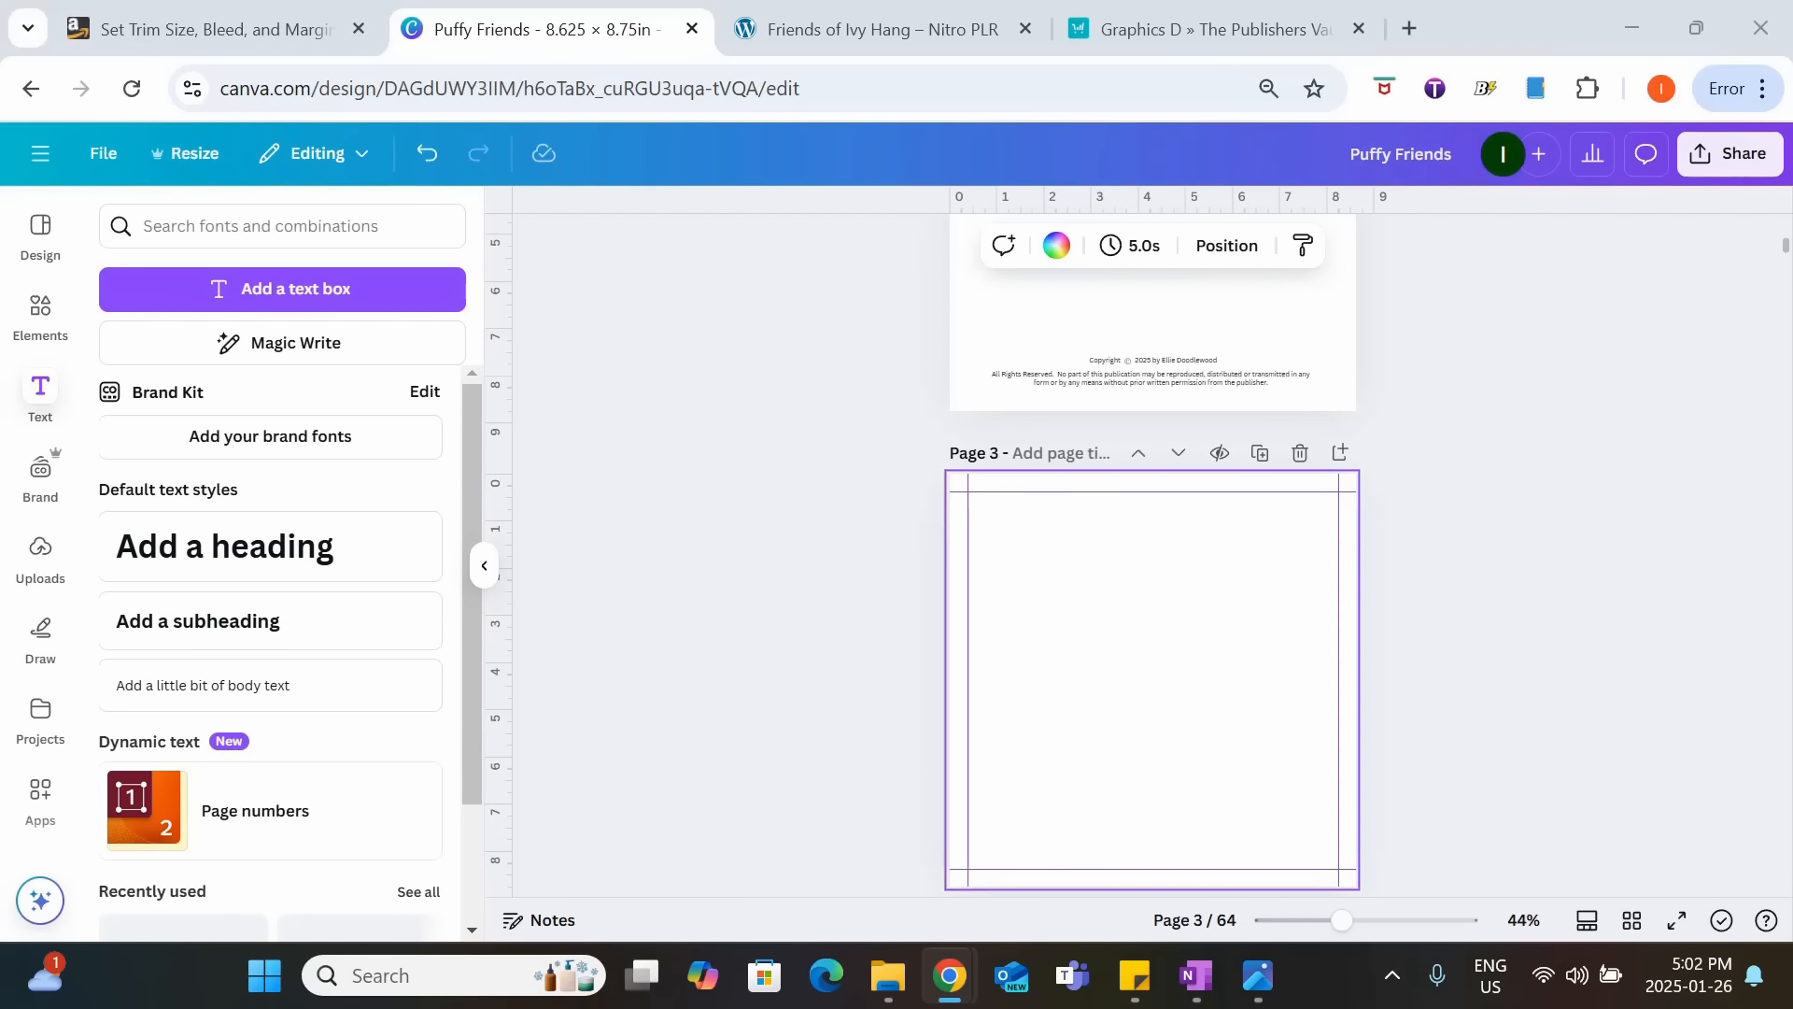
{"action": "left_click", "coordinate": [321, 560]}
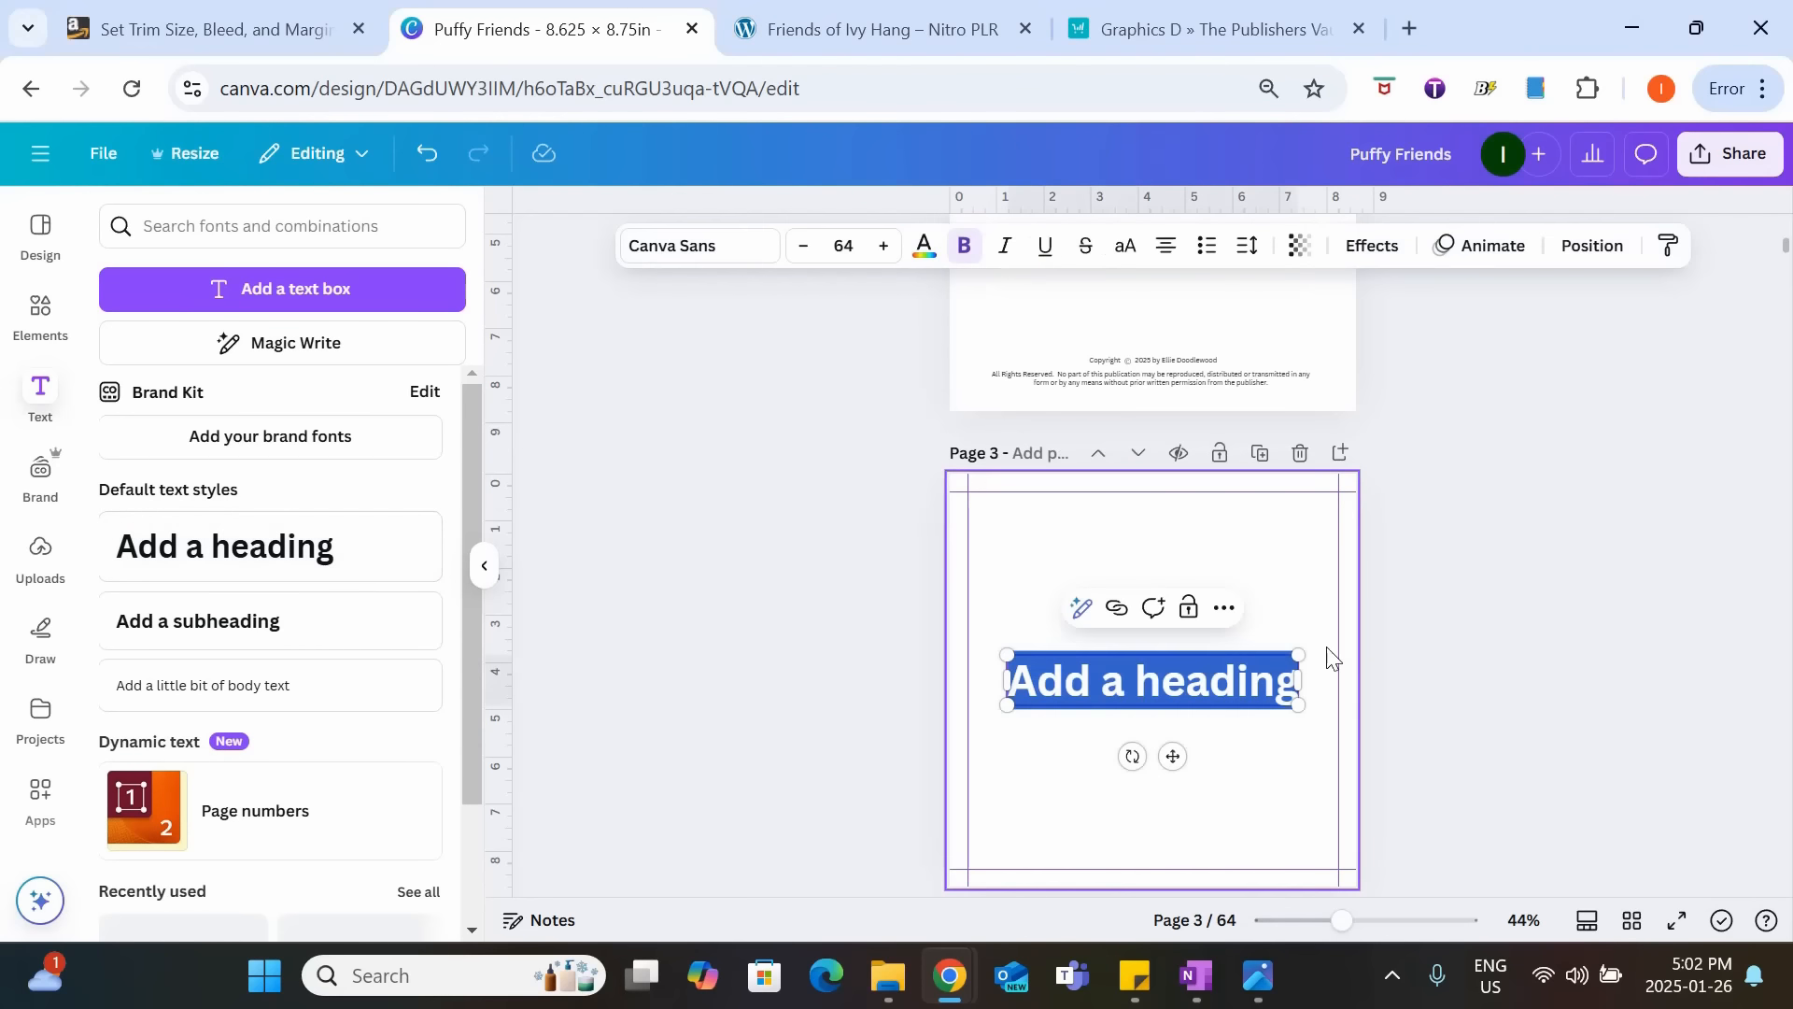
{"action": "type", "text": "This B"}
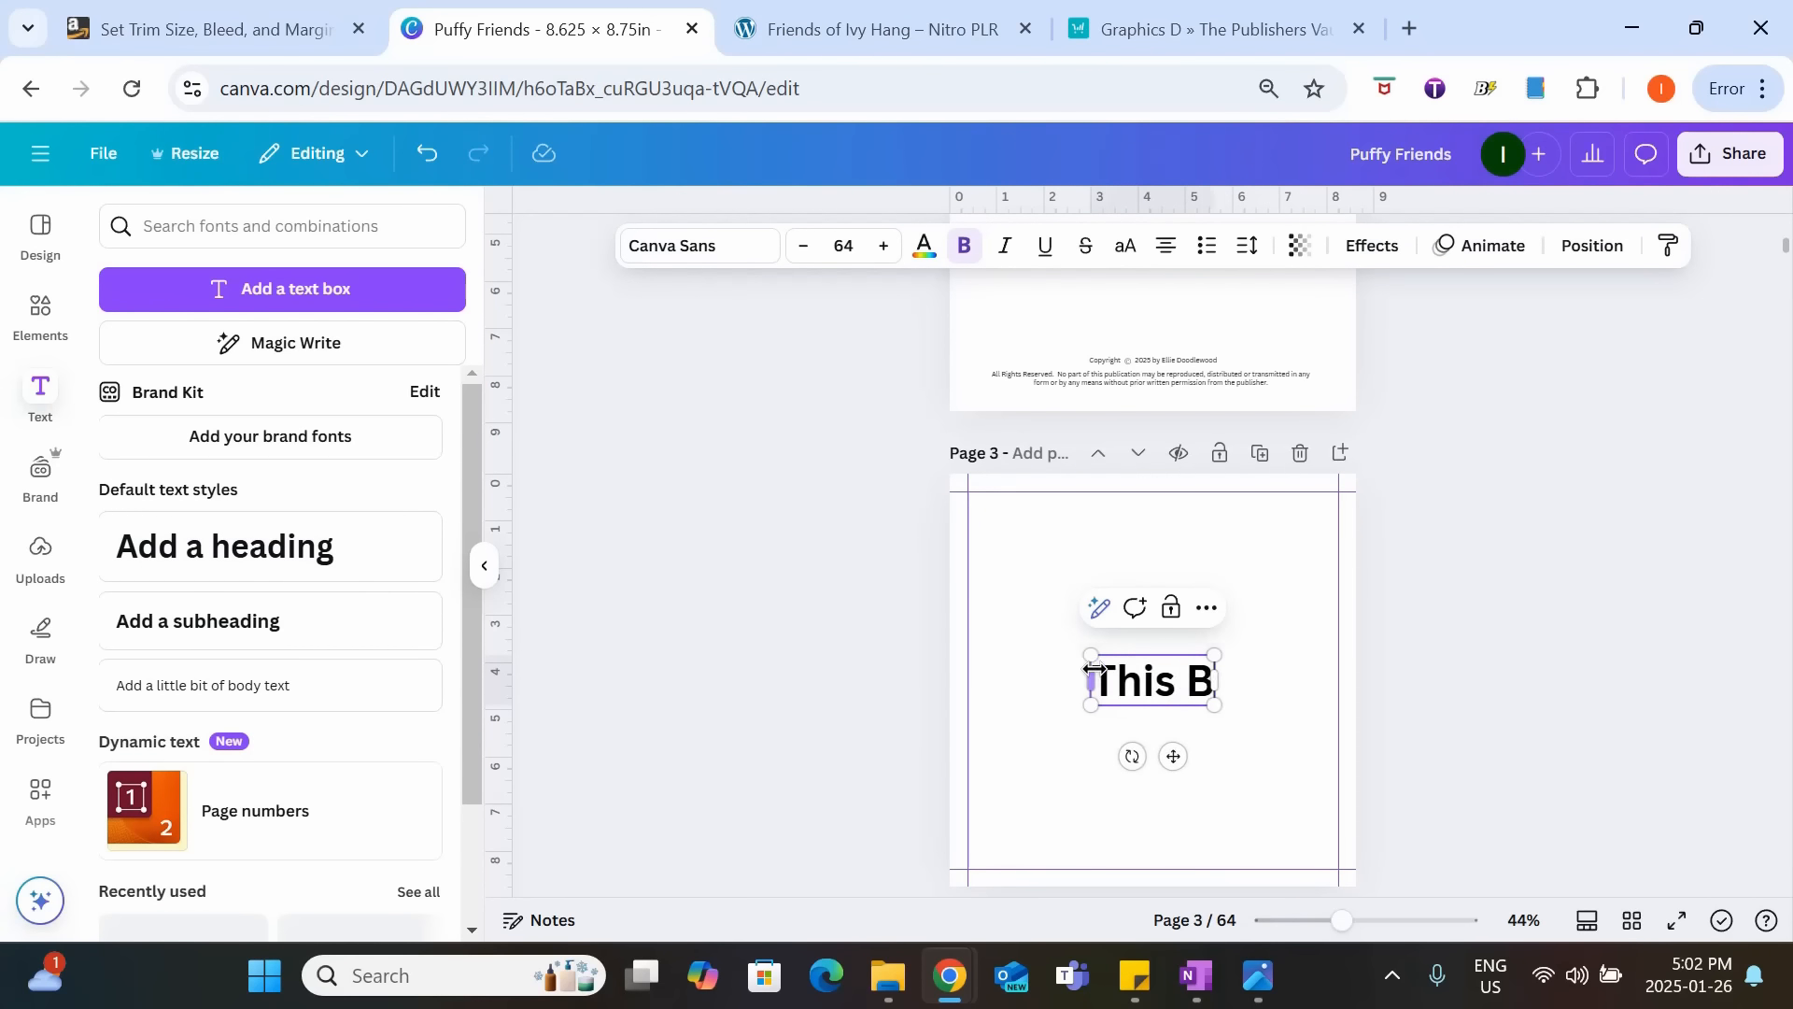
{"action": "type", "text": "ook Belongs To:"}
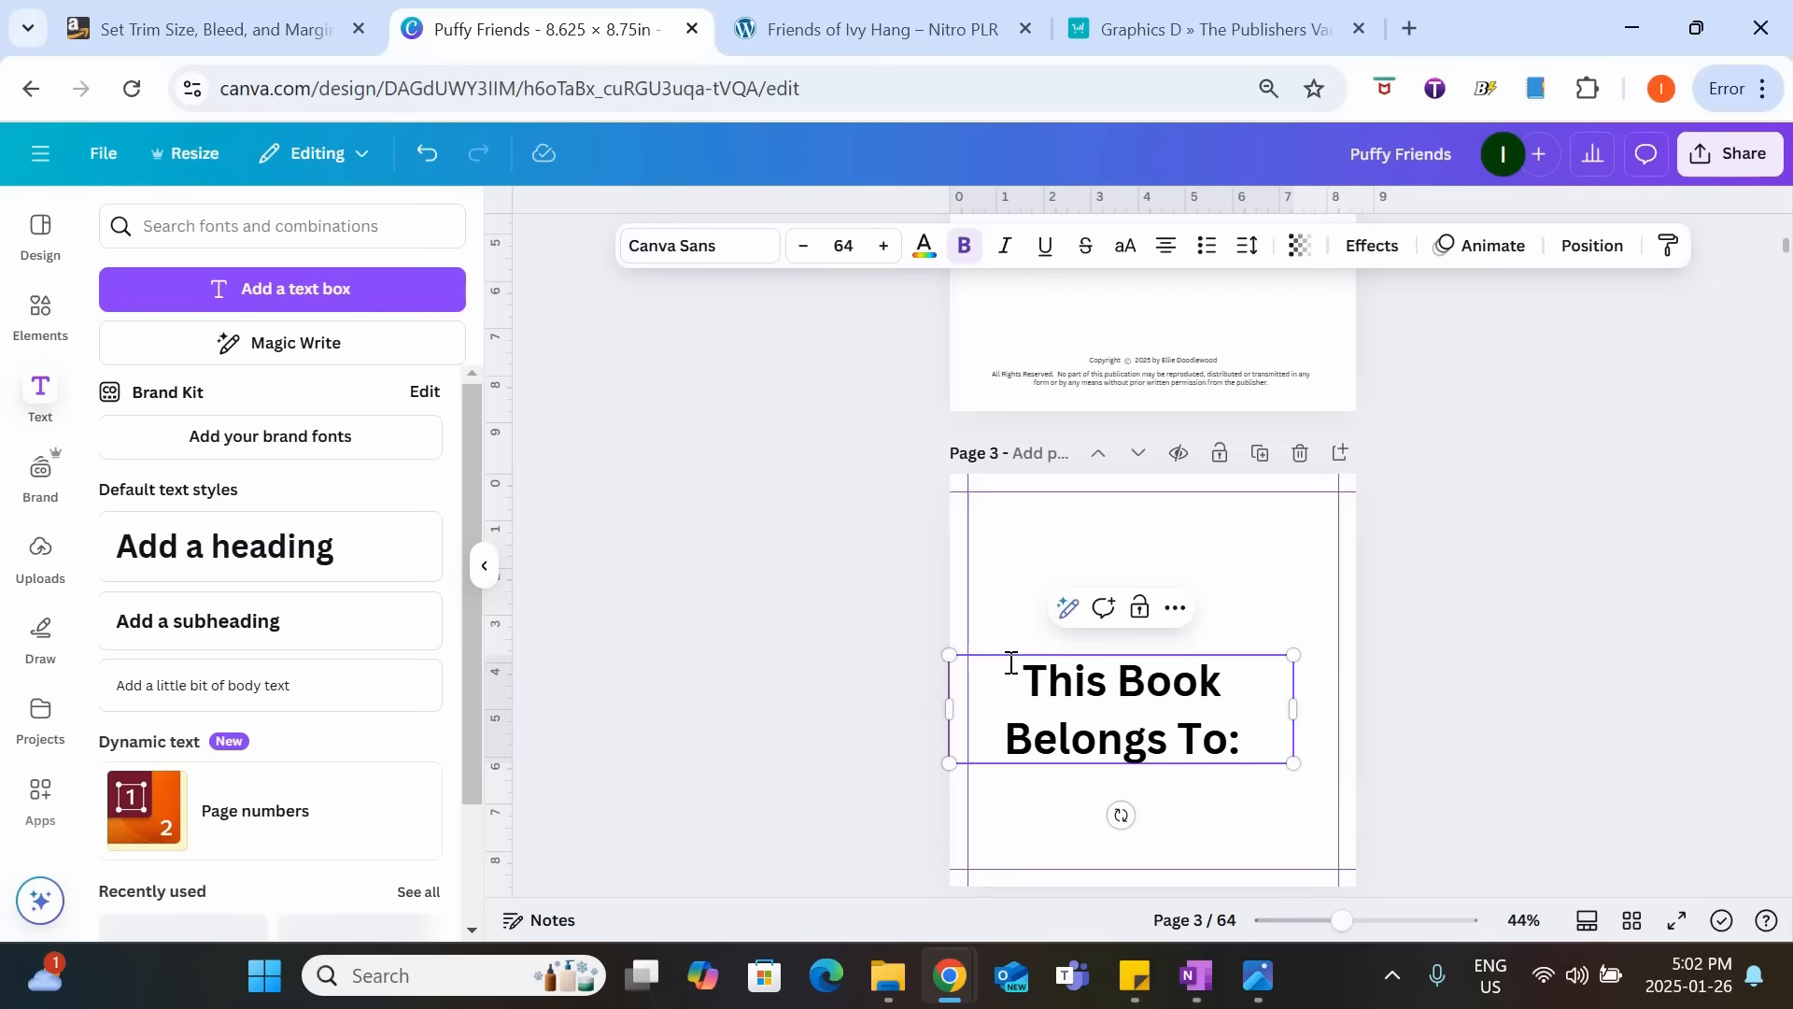
Set the "This Book Belongs To:" heading in Genty Sans and apply the Hollow text effect.
{"action": "left_click_drag", "start_coordinate": [1010, 663], "coordinate": [1245, 740]}
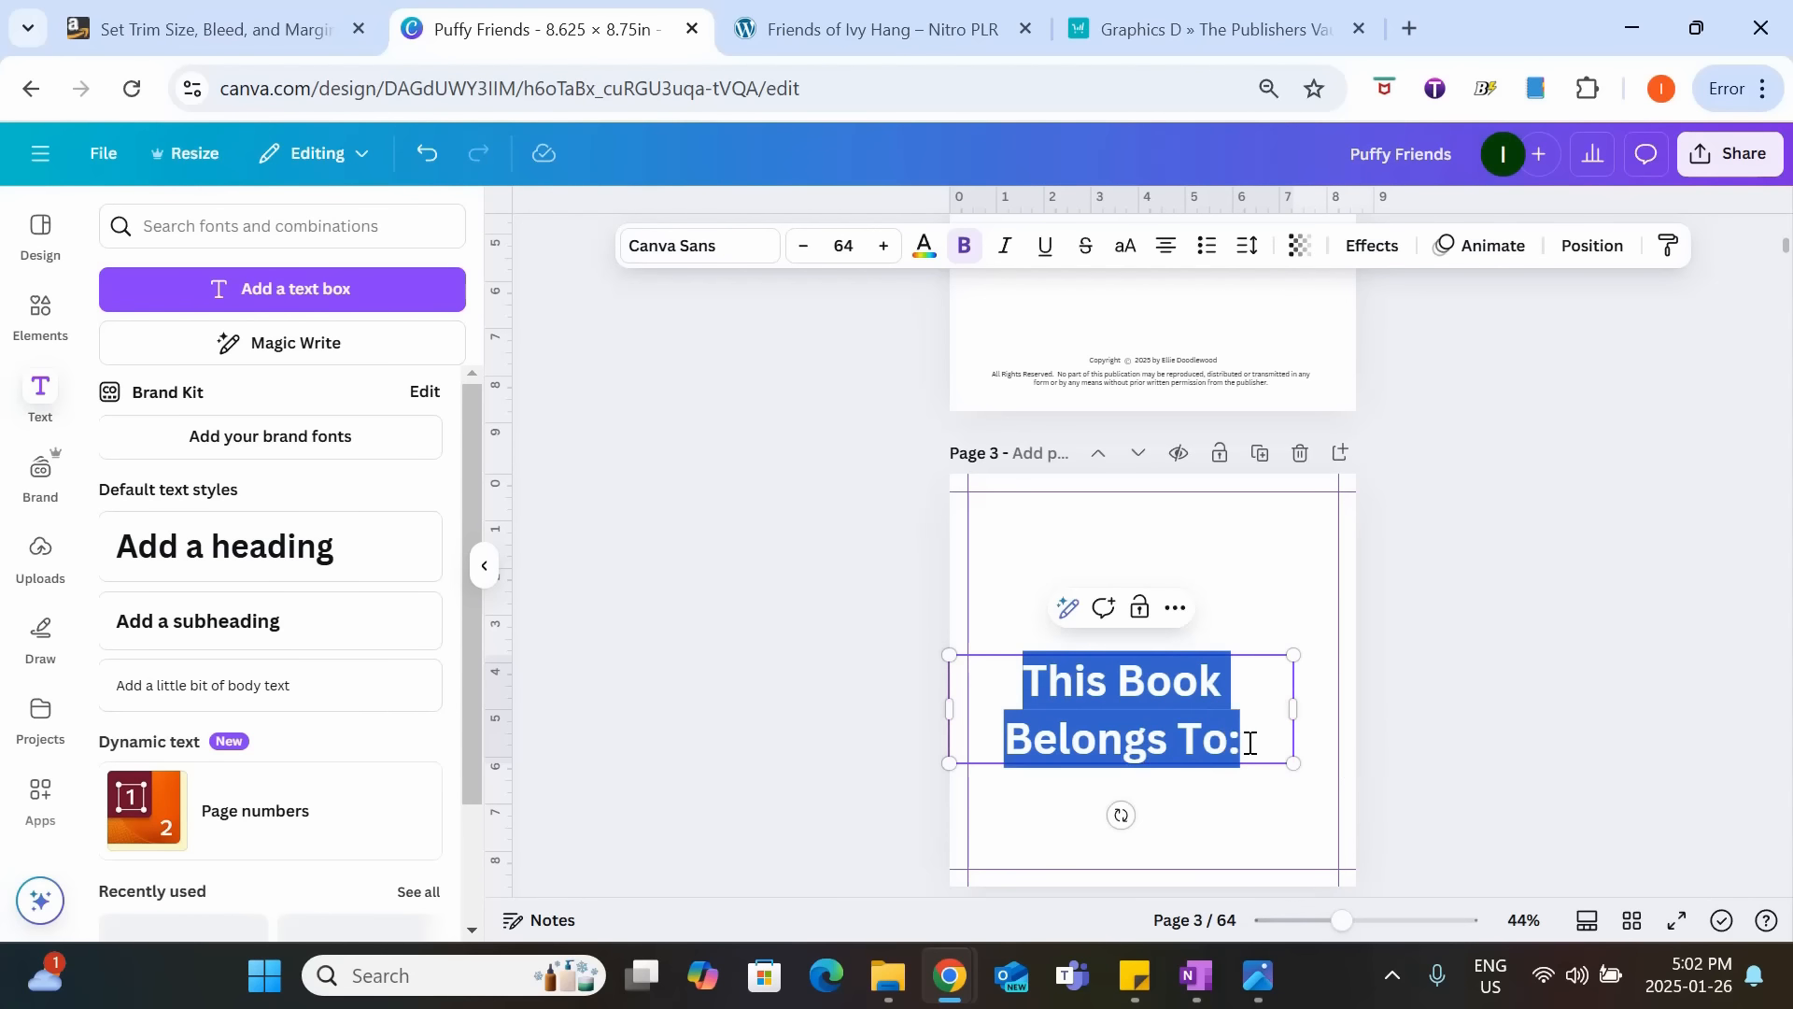
{"action": "left_click", "coordinate": [743, 245]}
{"action": "left_click", "coordinate": [402, 325]}
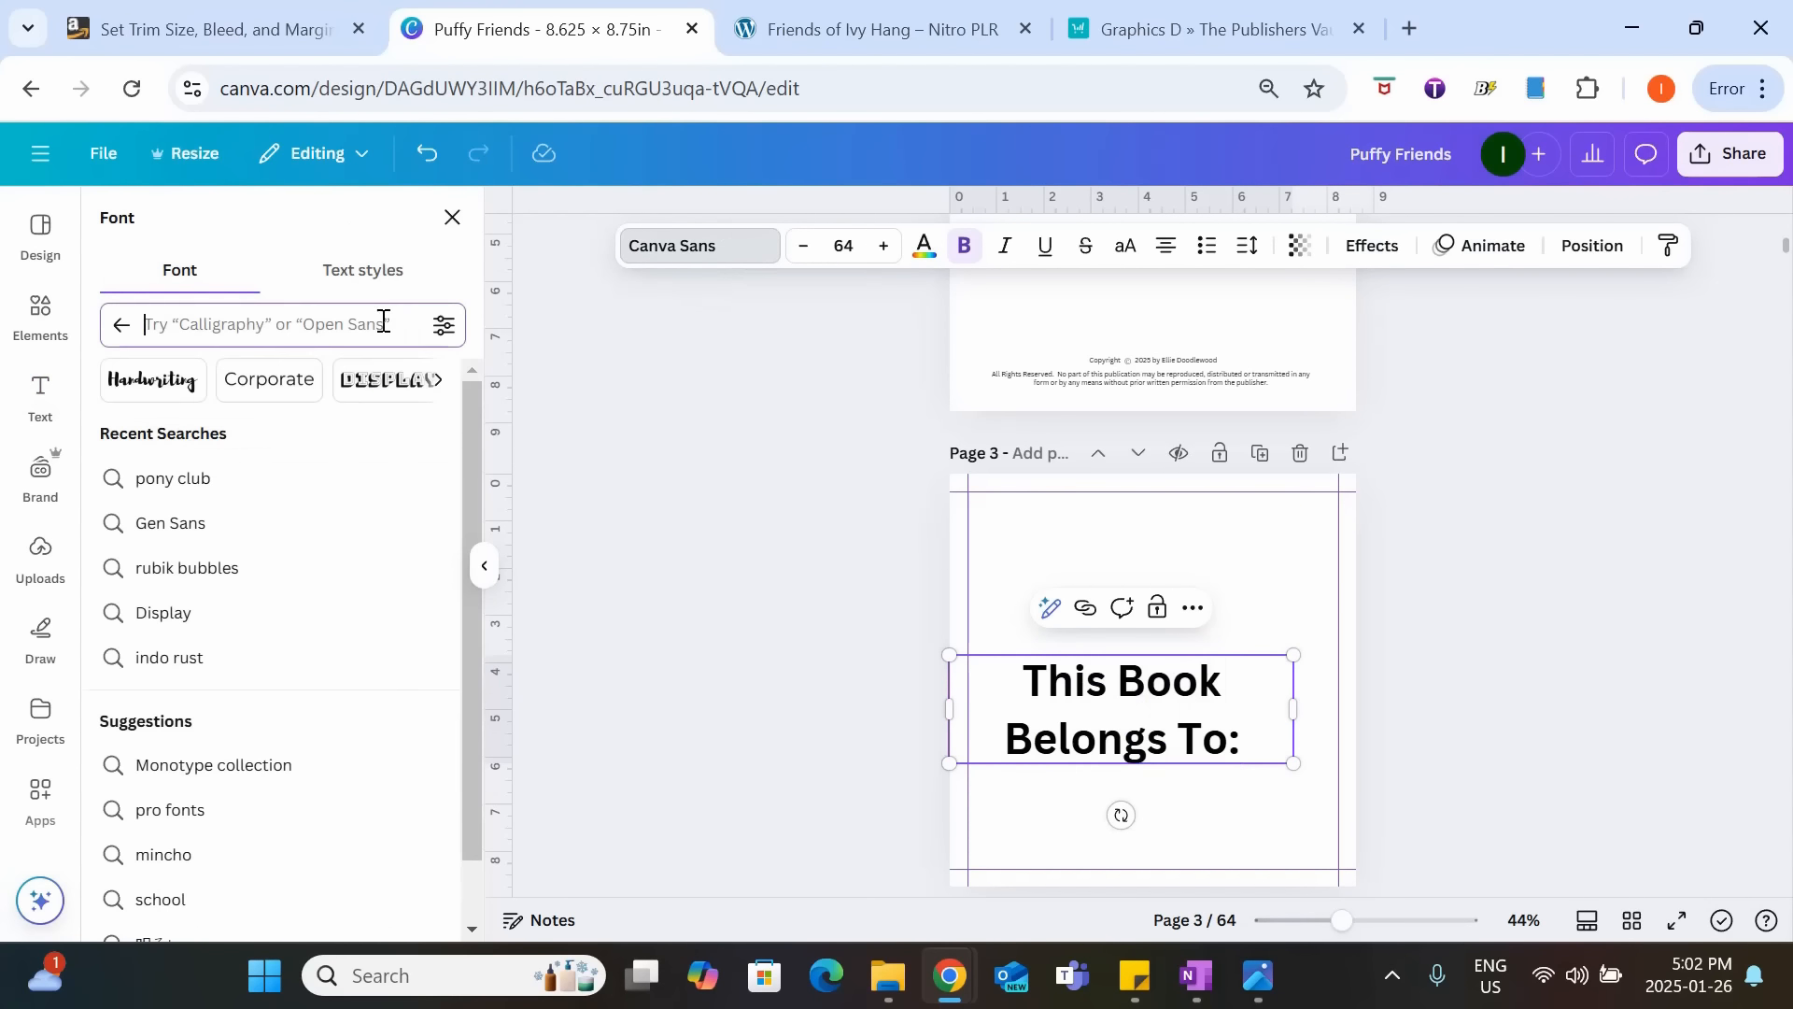
{"action": "left_click", "coordinate": [159, 522]}
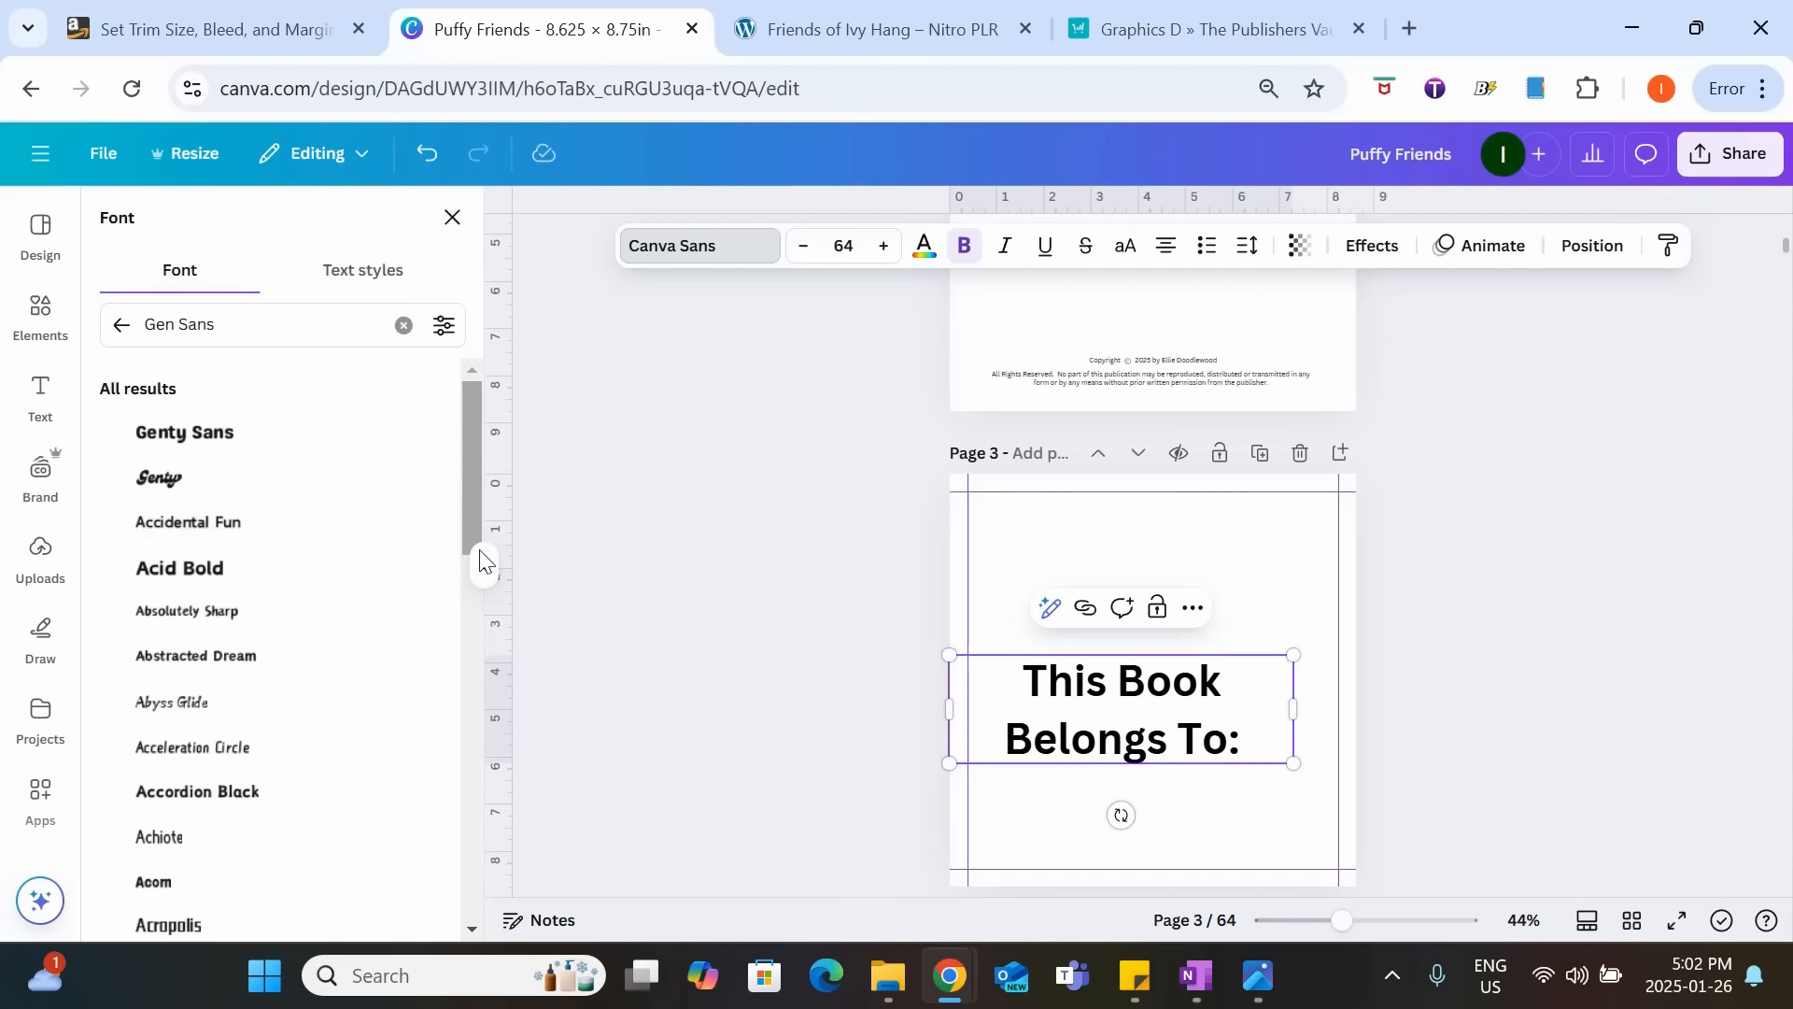
{"action": "left_click", "coordinate": [163, 430]}
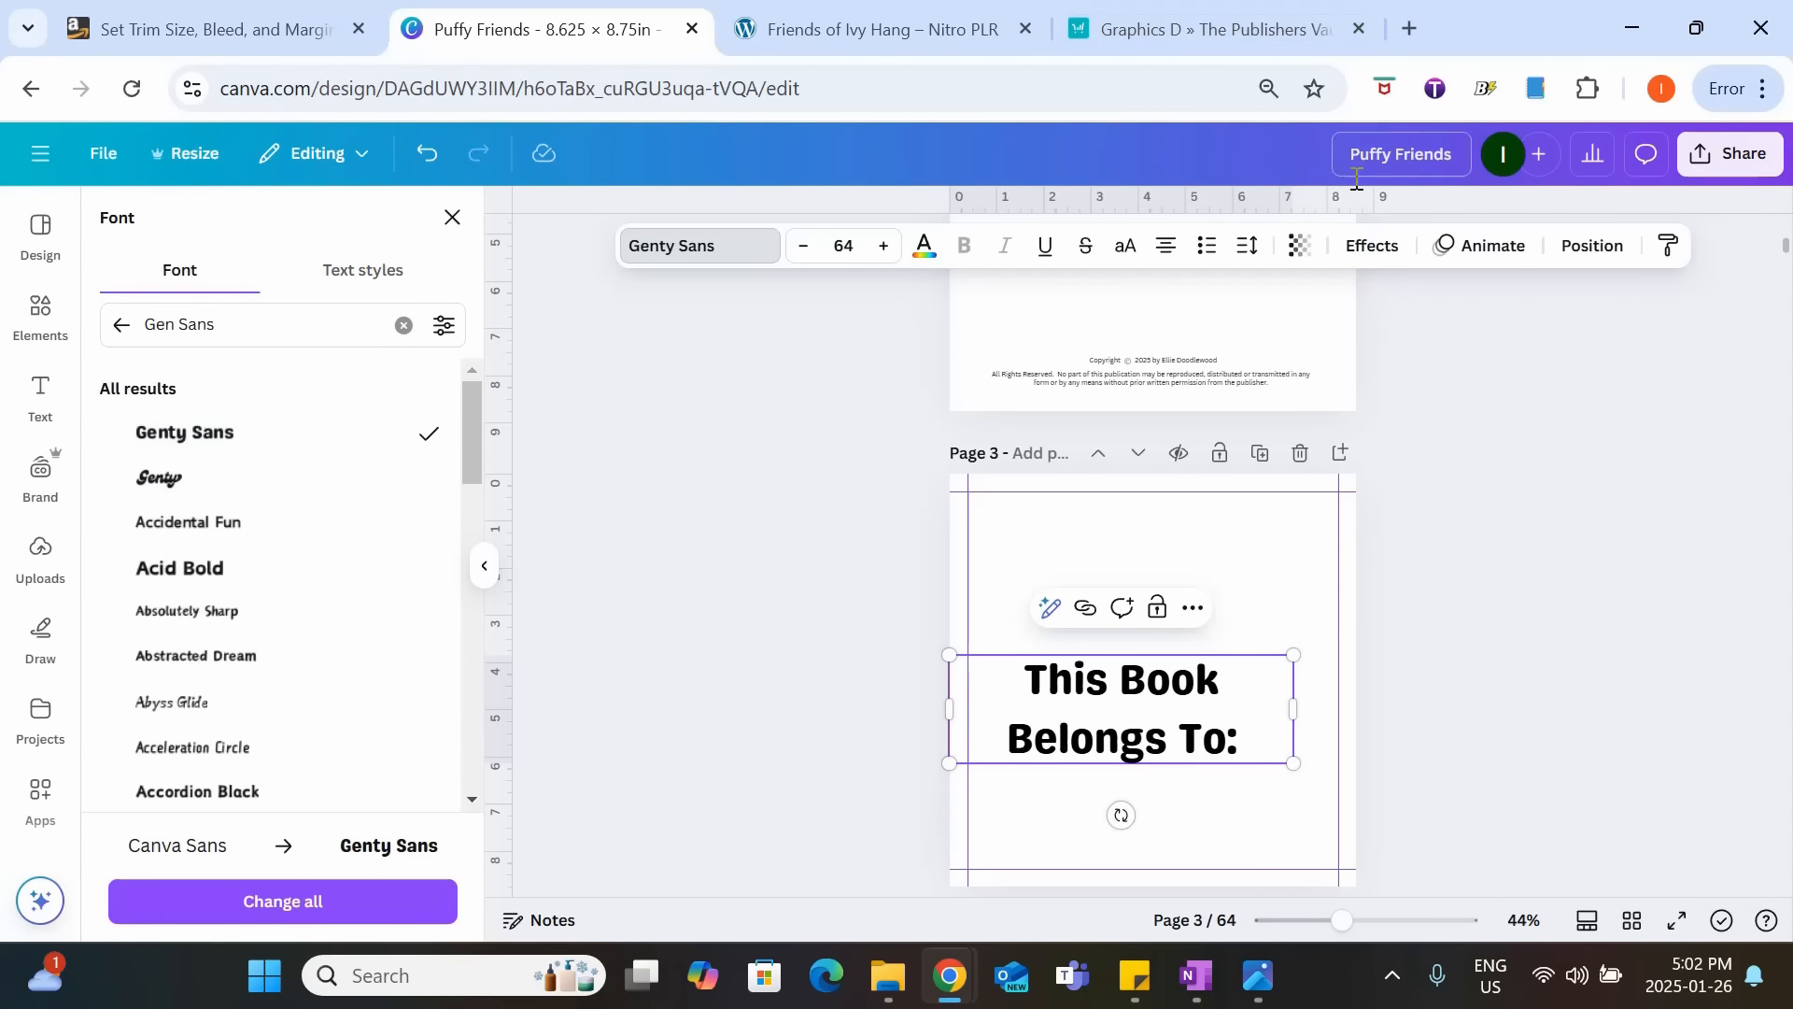
{"action": "left_click", "coordinate": [1373, 245]}
{"action": "left_click", "coordinate": [154, 490]}
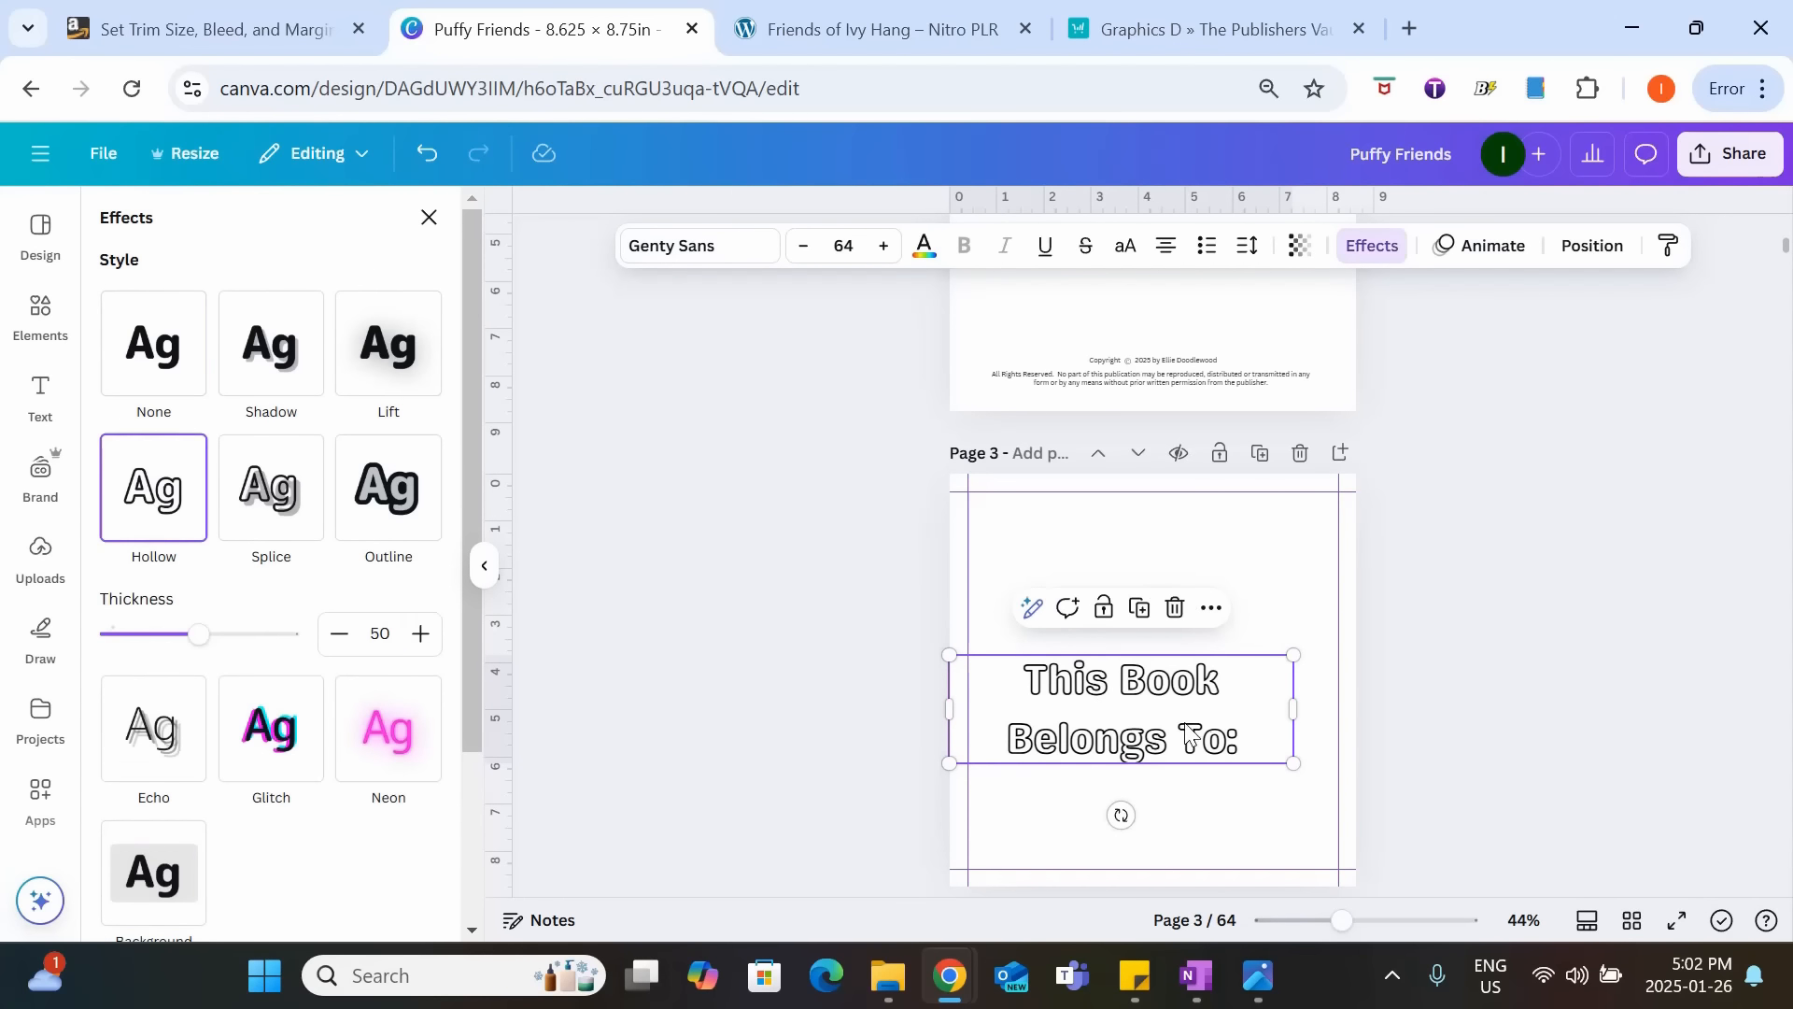
Reduce the heading's font size to 36 so it fits on one line, and center it on page 3.
{"action": "left_click", "coordinate": [802, 246]}
{"action": "left_click", "coordinate": [802, 247]}
{"action": "left_click", "coordinate": [803, 247]}
{"action": "left_click", "coordinate": [802, 247]}
{"action": "left_click", "coordinate": [802, 246]}
{"action": "left_click", "coordinate": [802, 246]}
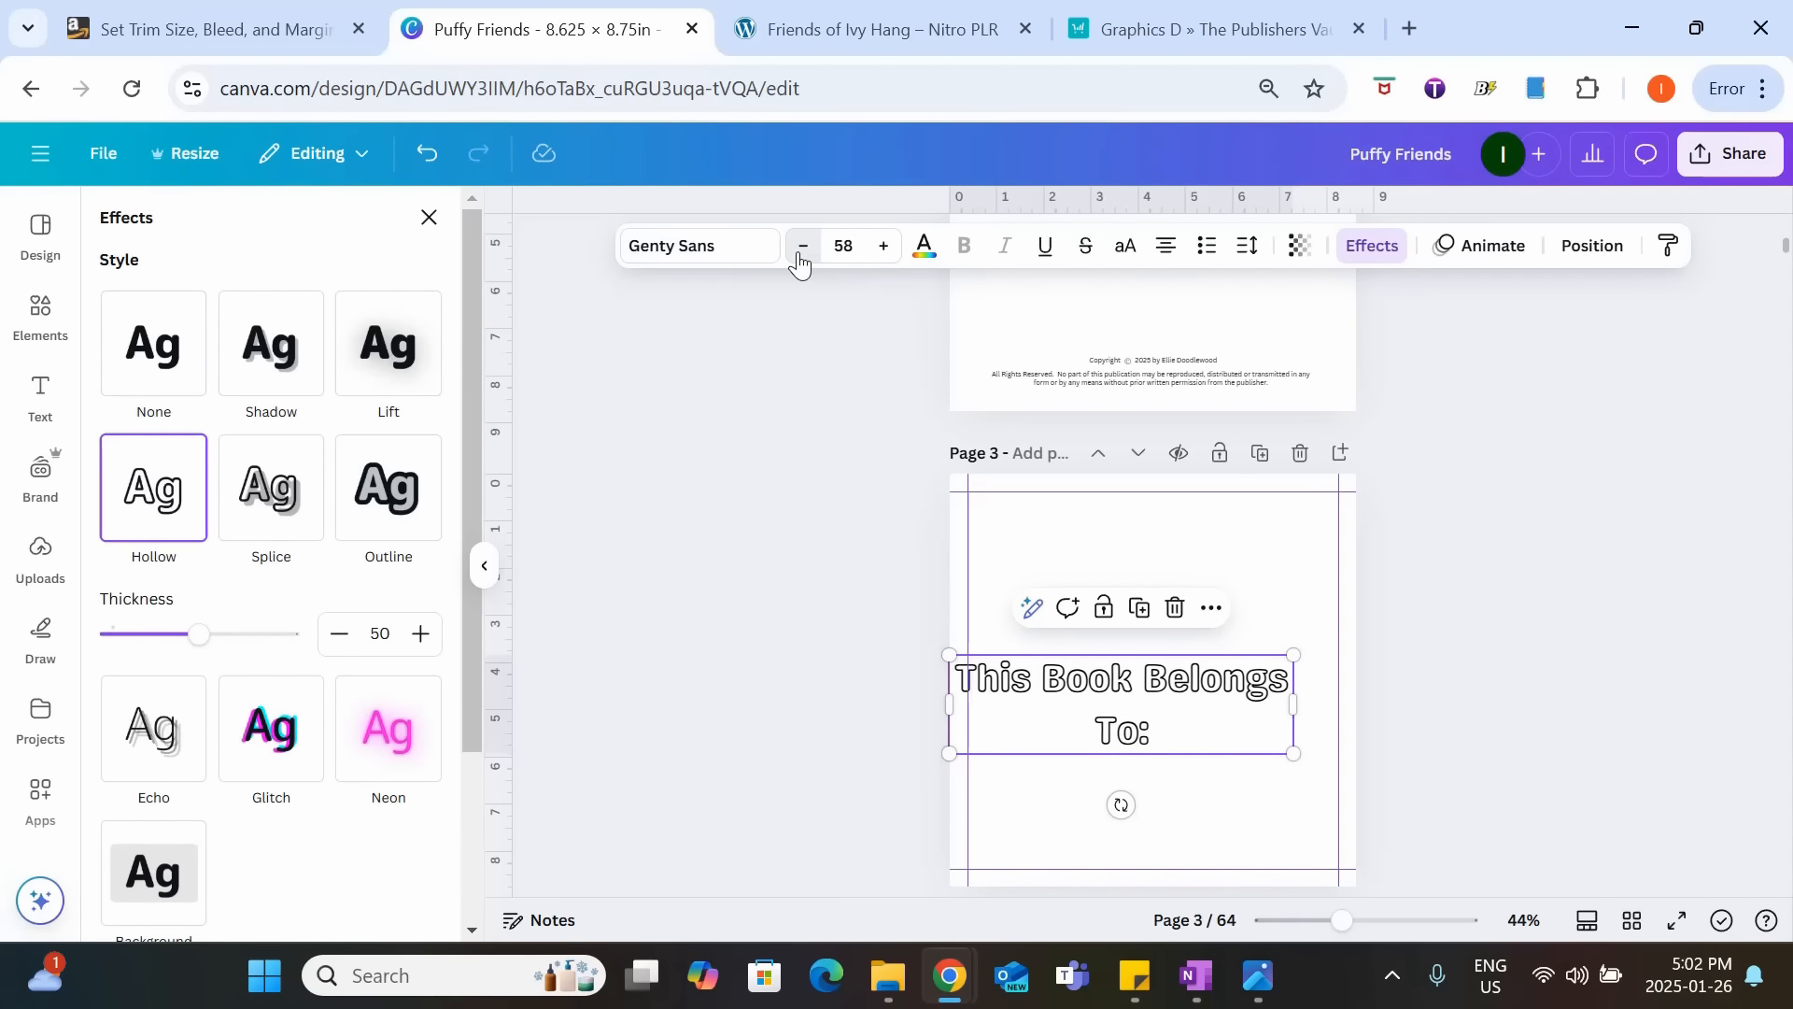
{"action": "left_click", "coordinate": [802, 247]}
{"action": "left_click", "coordinate": [802, 246]}
{"action": "left_click", "coordinate": [802, 247]}
{"action": "left_click", "coordinate": [802, 247]}
{"action": "left_click", "coordinate": [802, 246]}
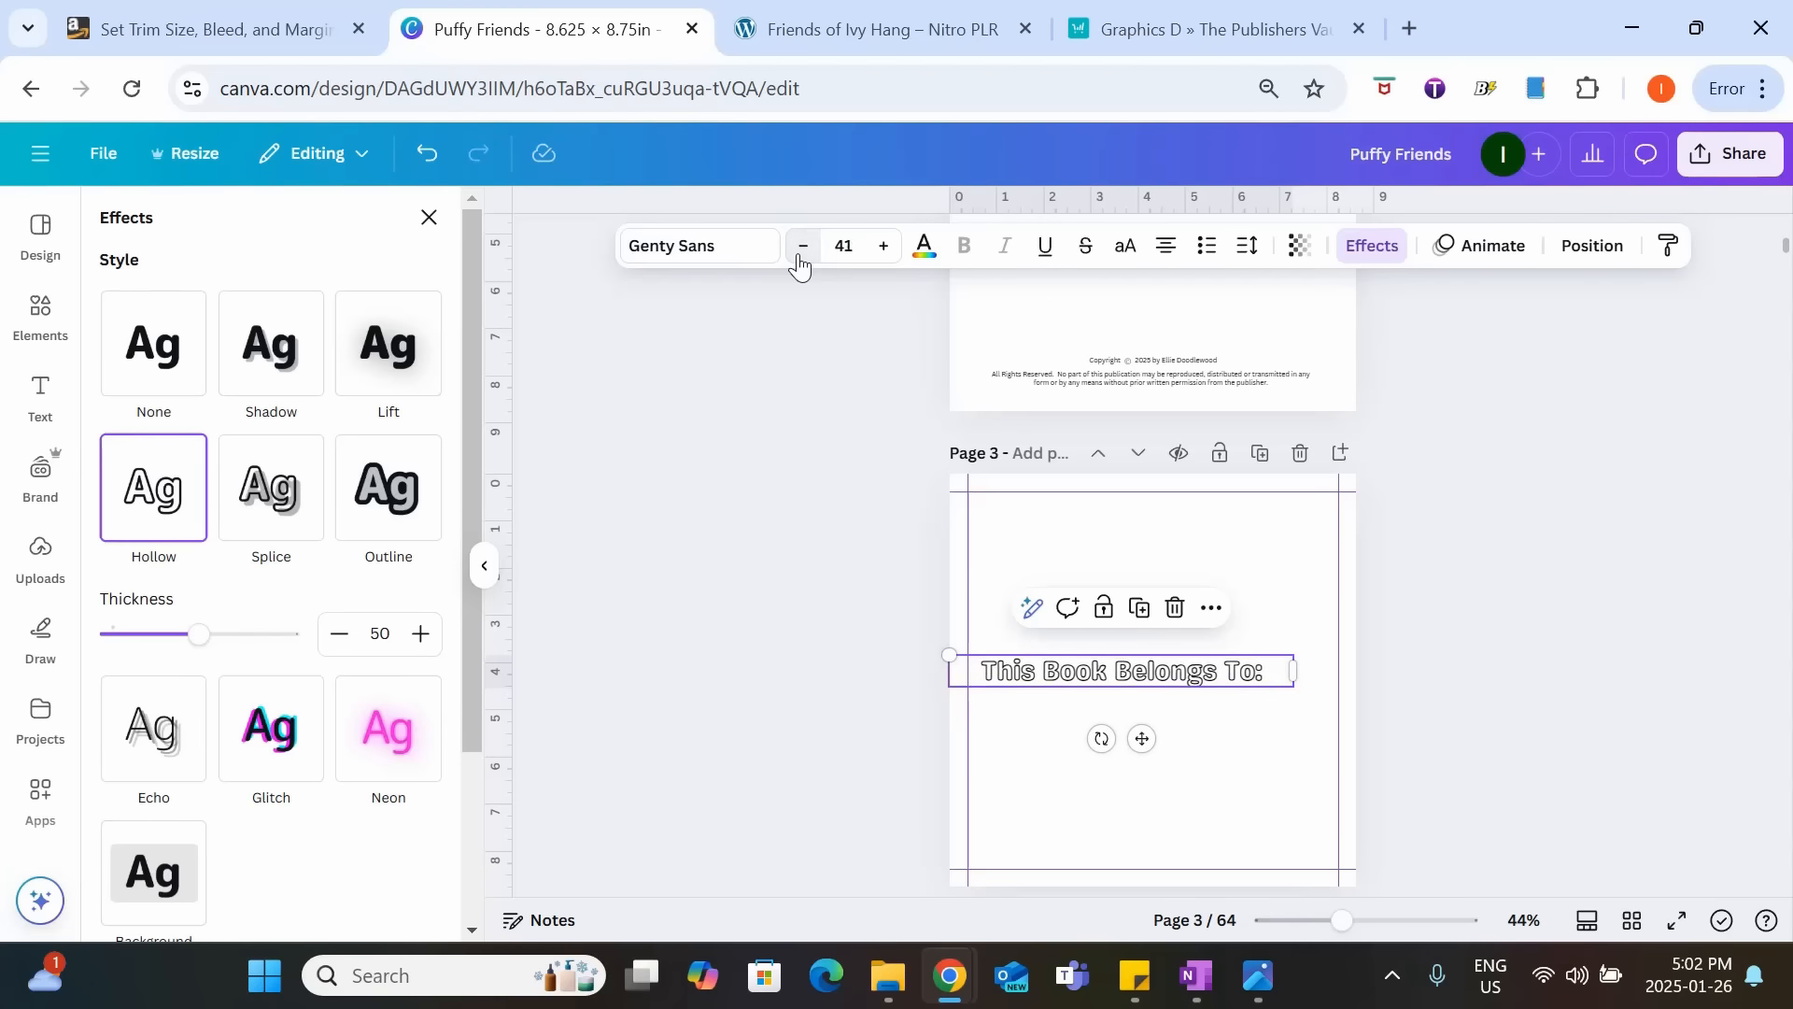
{"action": "left_click", "coordinate": [802, 247]}
{"action": "left_click", "coordinate": [802, 247]}
{"action": "left_click_drag", "start_coordinate": [1141, 736], "coordinate": [1174, 735]}
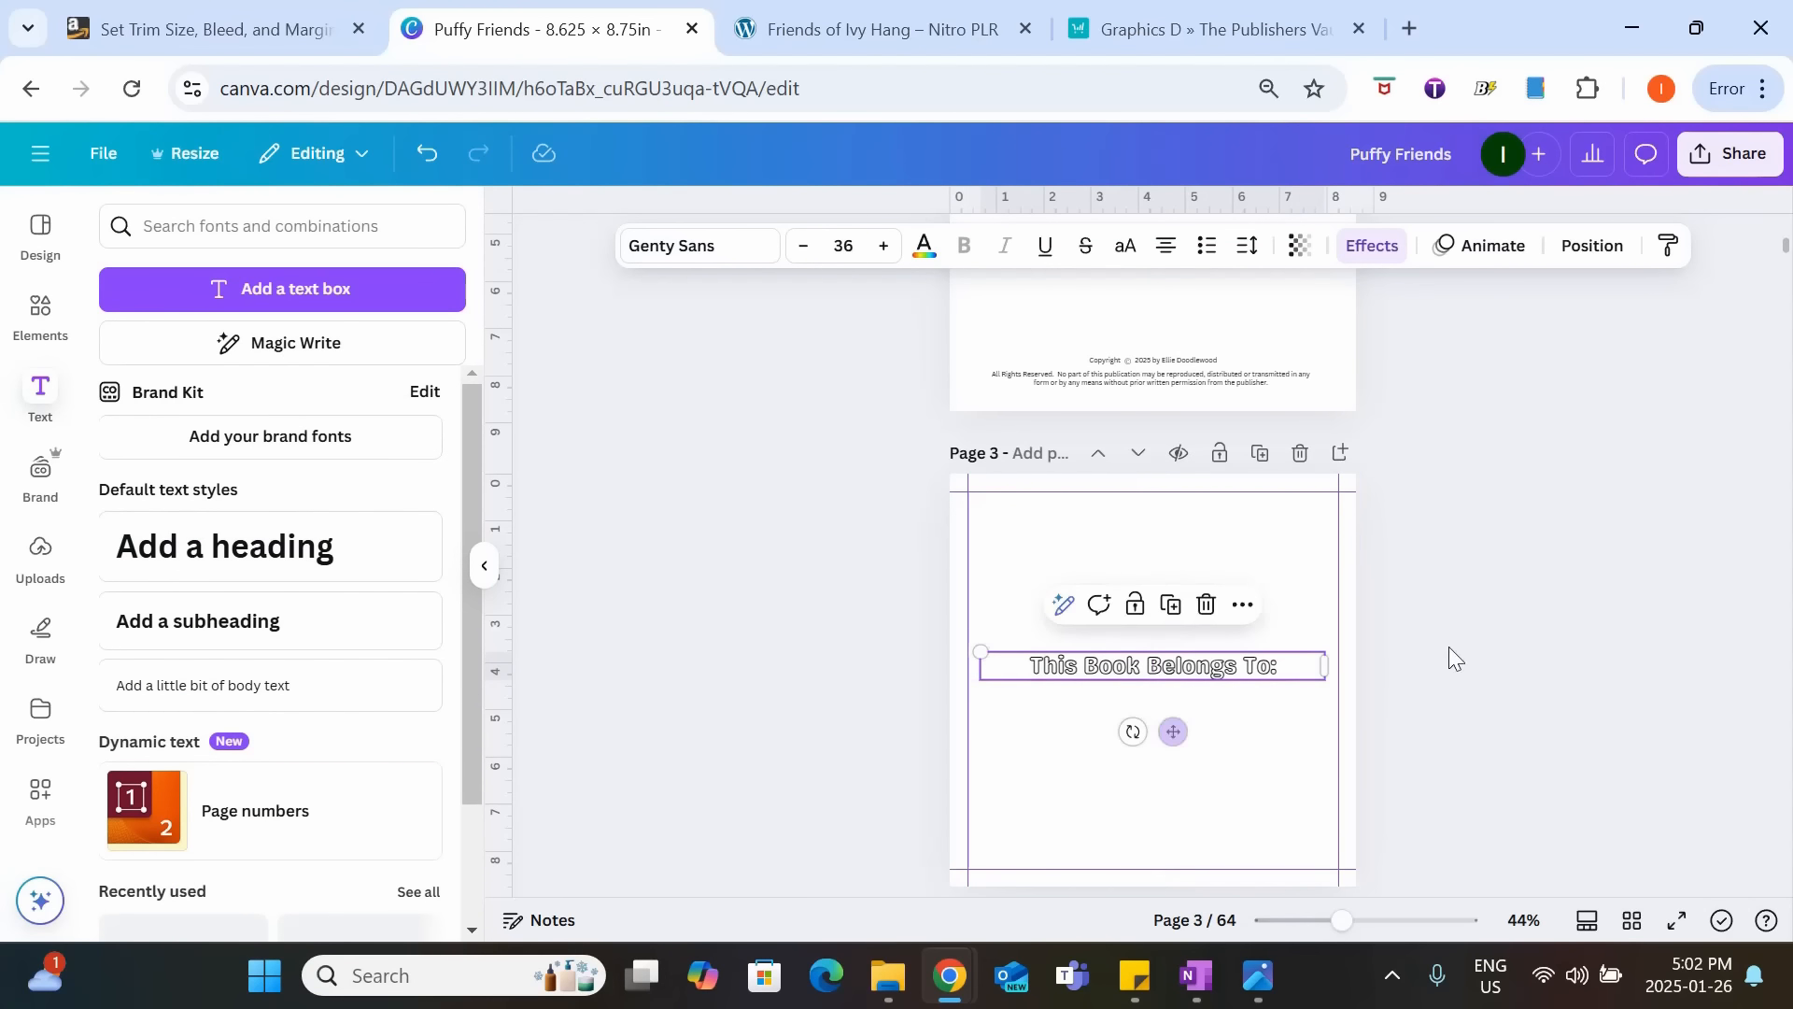
{"action": "left_click", "coordinate": [1532, 644]}
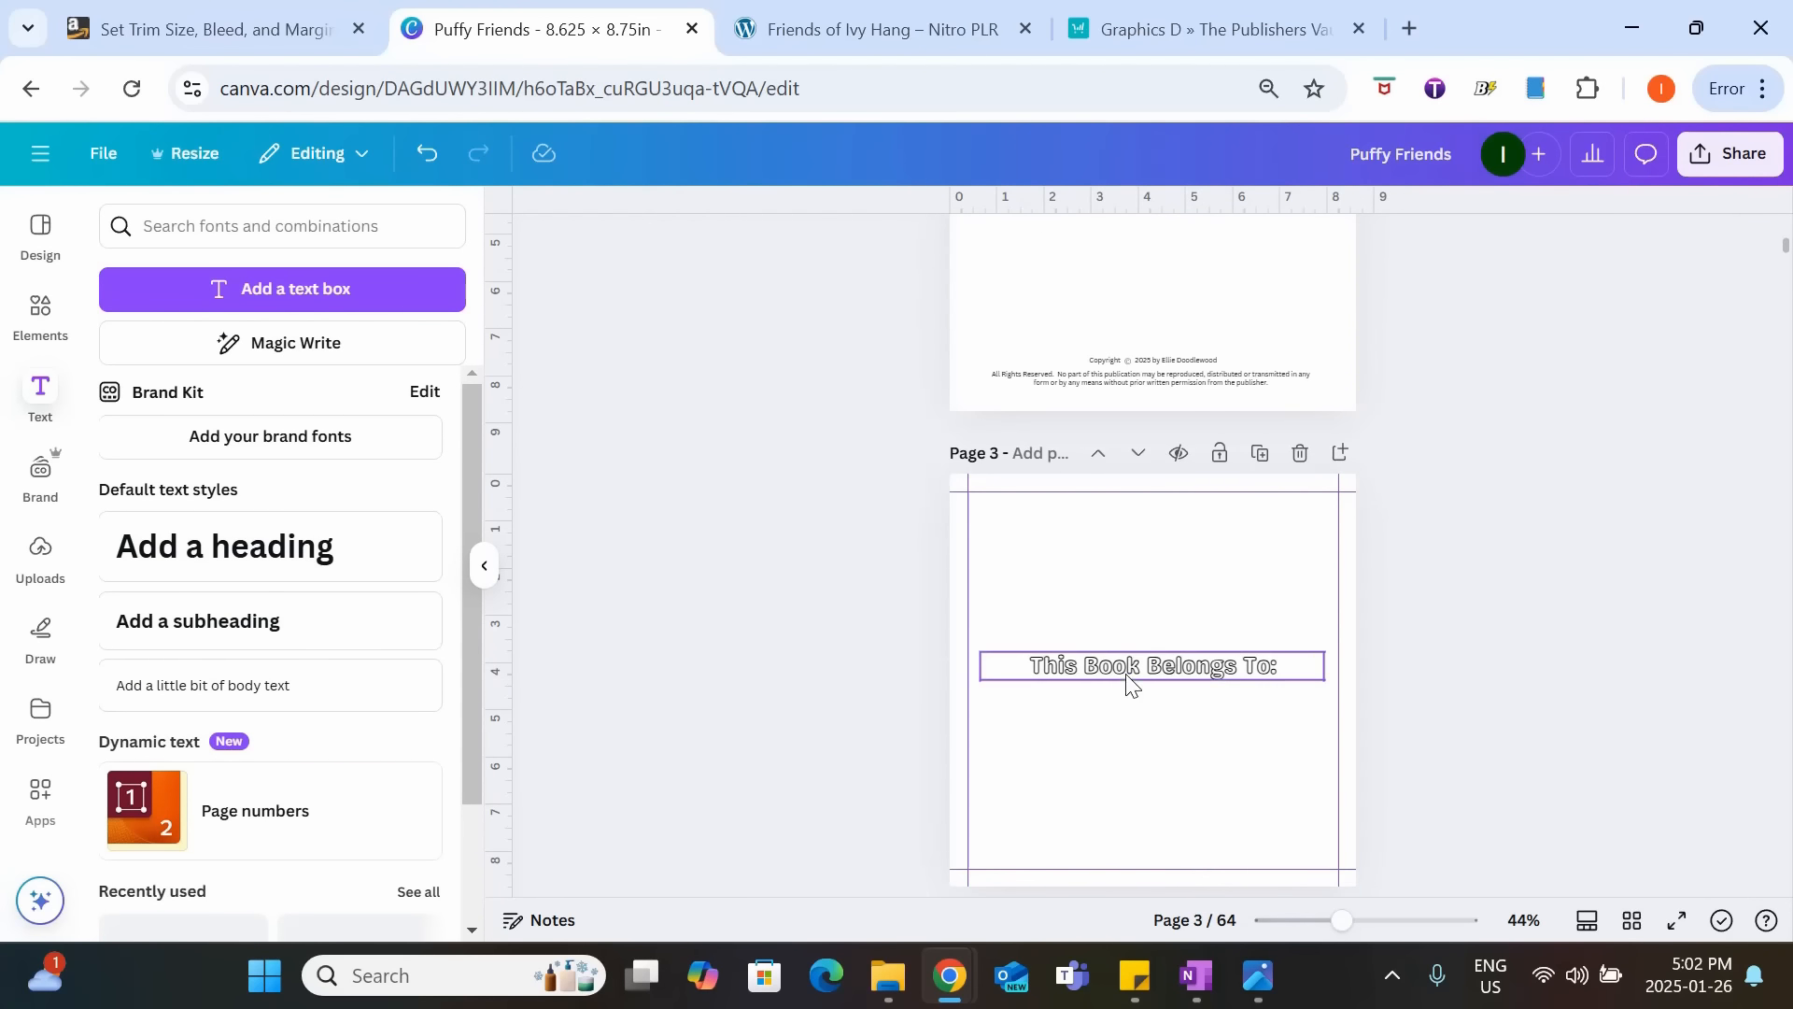
Add the uploaded dog-and-cat tea picture to page 3, shrink it and place it centered just above the heading.
{"action": "left_click", "coordinate": [42, 561]}
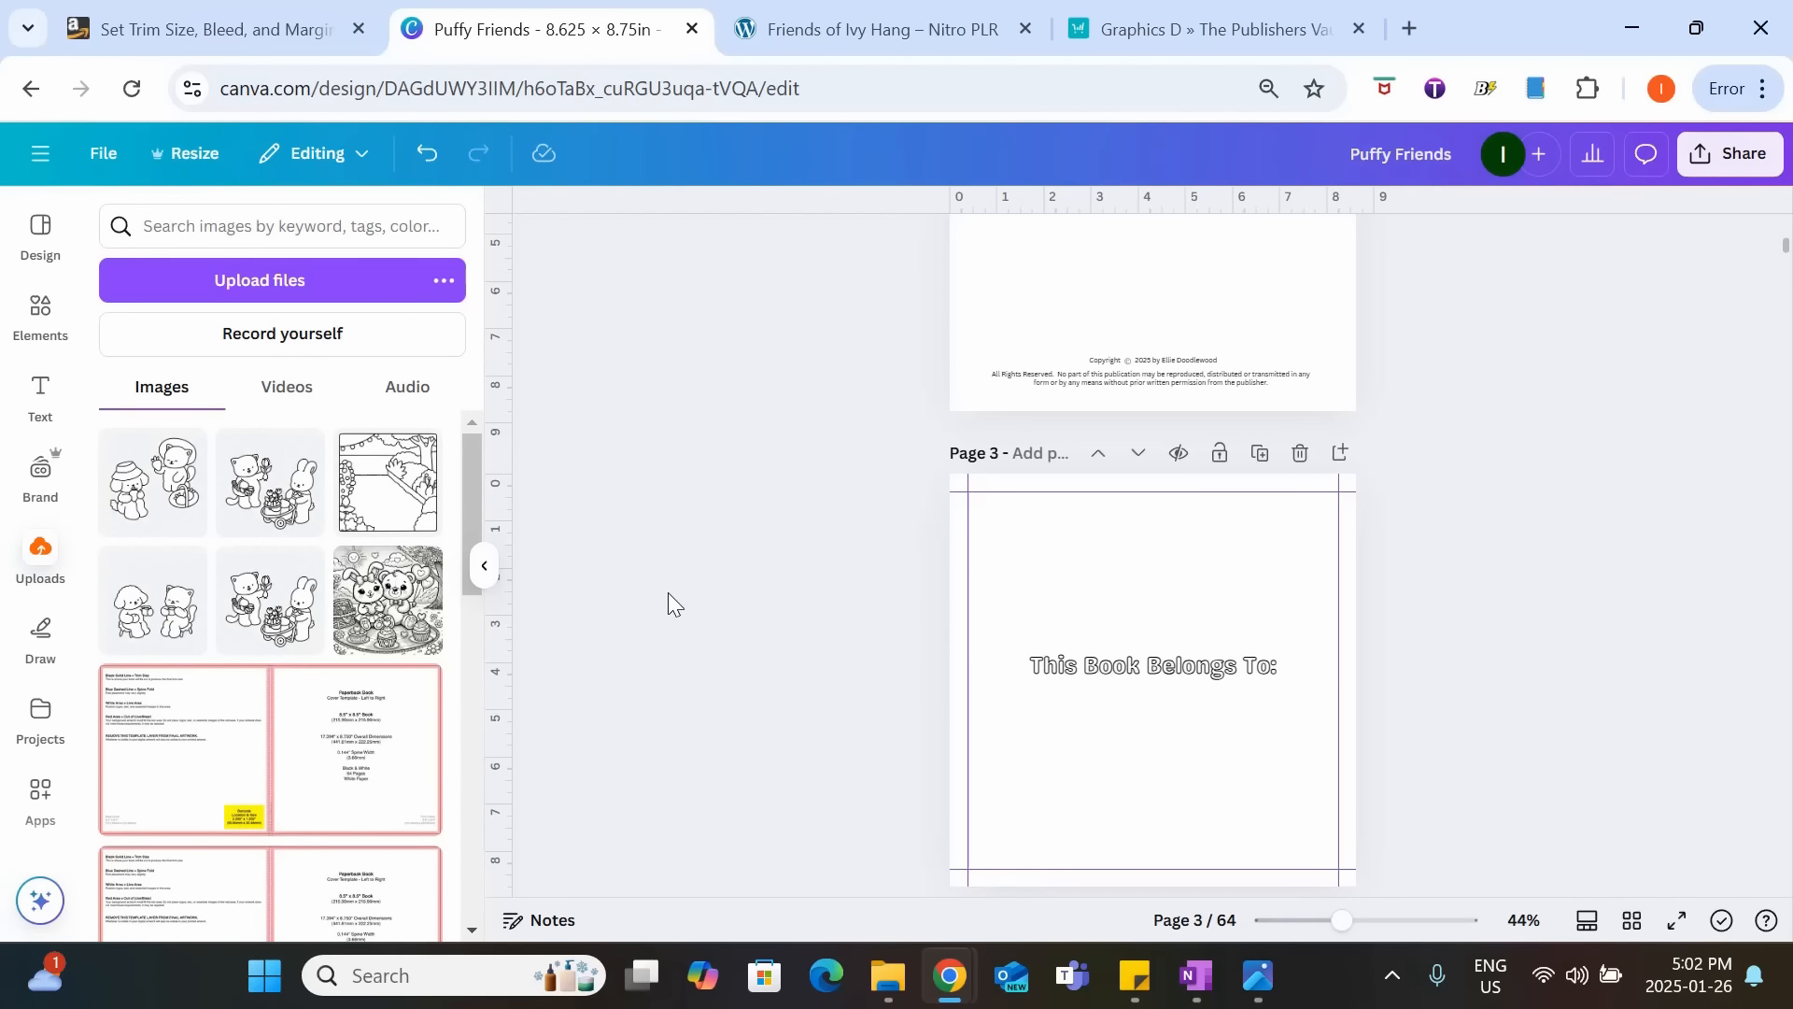
{"action": "left_click", "coordinate": [155, 615]}
{"action": "left_click_drag", "start_coordinate": [1306, 528], "coordinate": [1243, 609]}
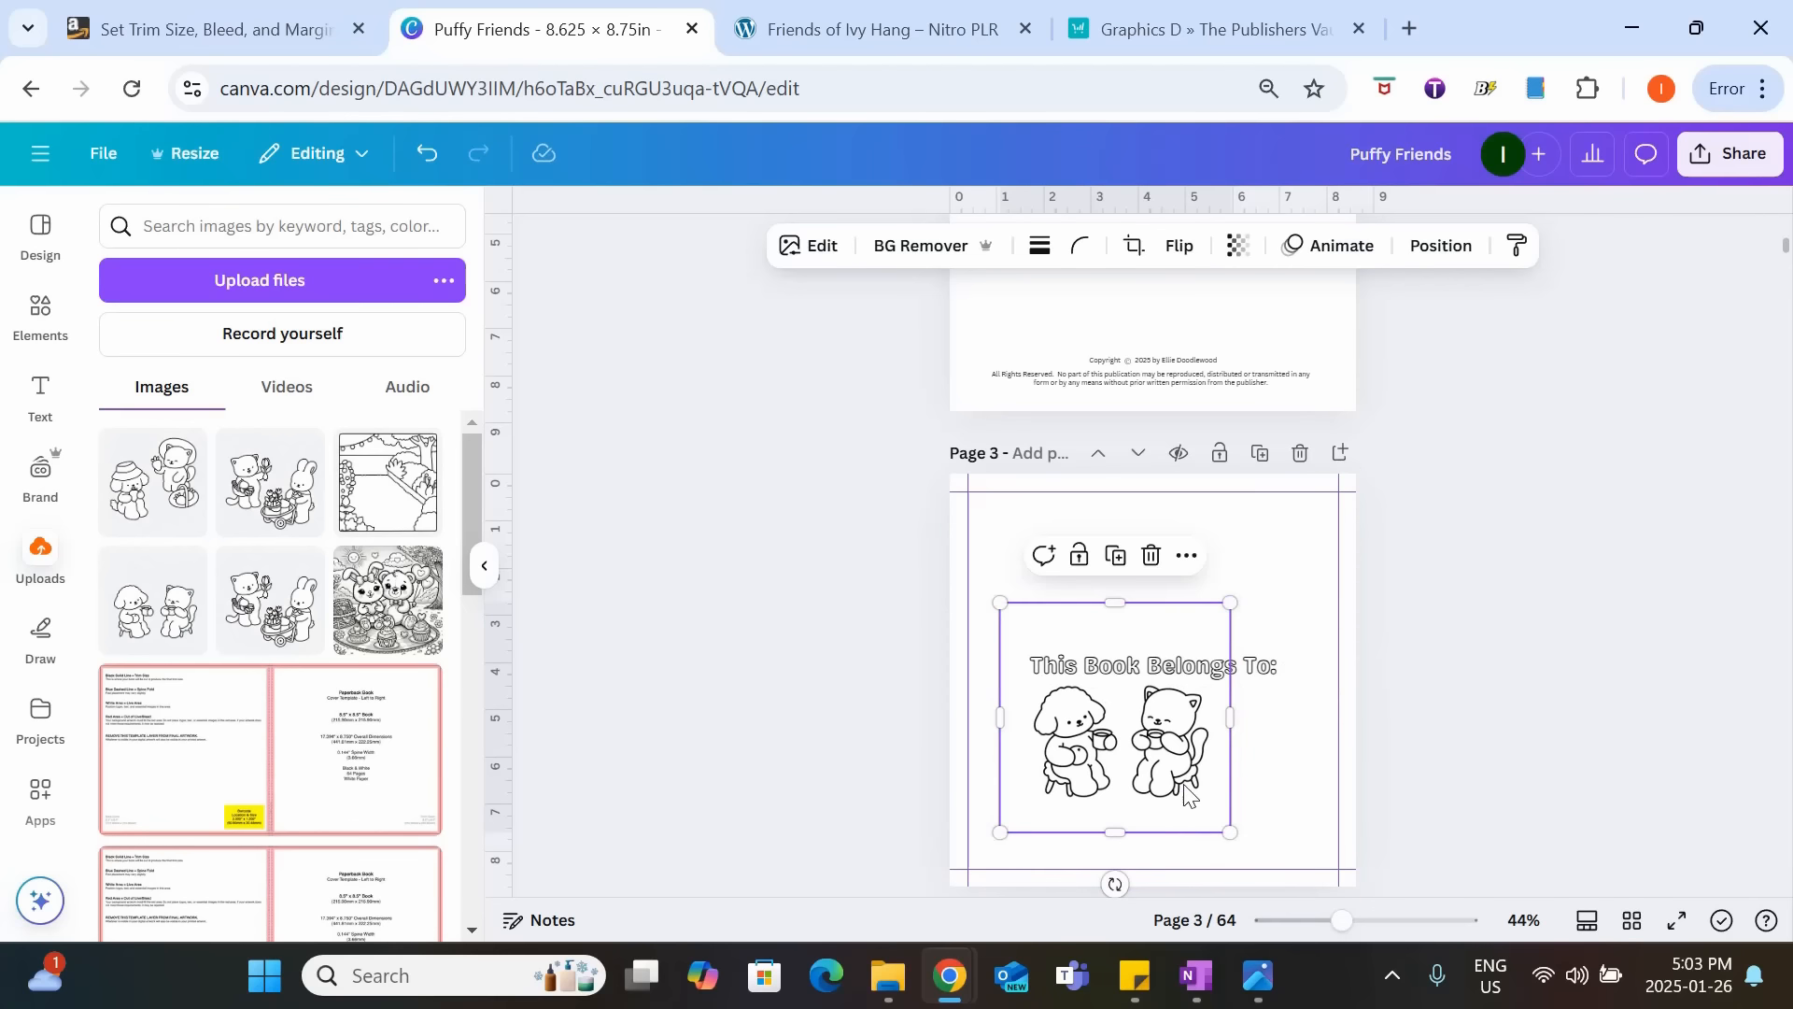
{"action": "left_click_drag", "start_coordinate": [1214, 712], "coordinate": [1246, 567]}
{"action": "left_click", "coordinate": [1409, 648]}
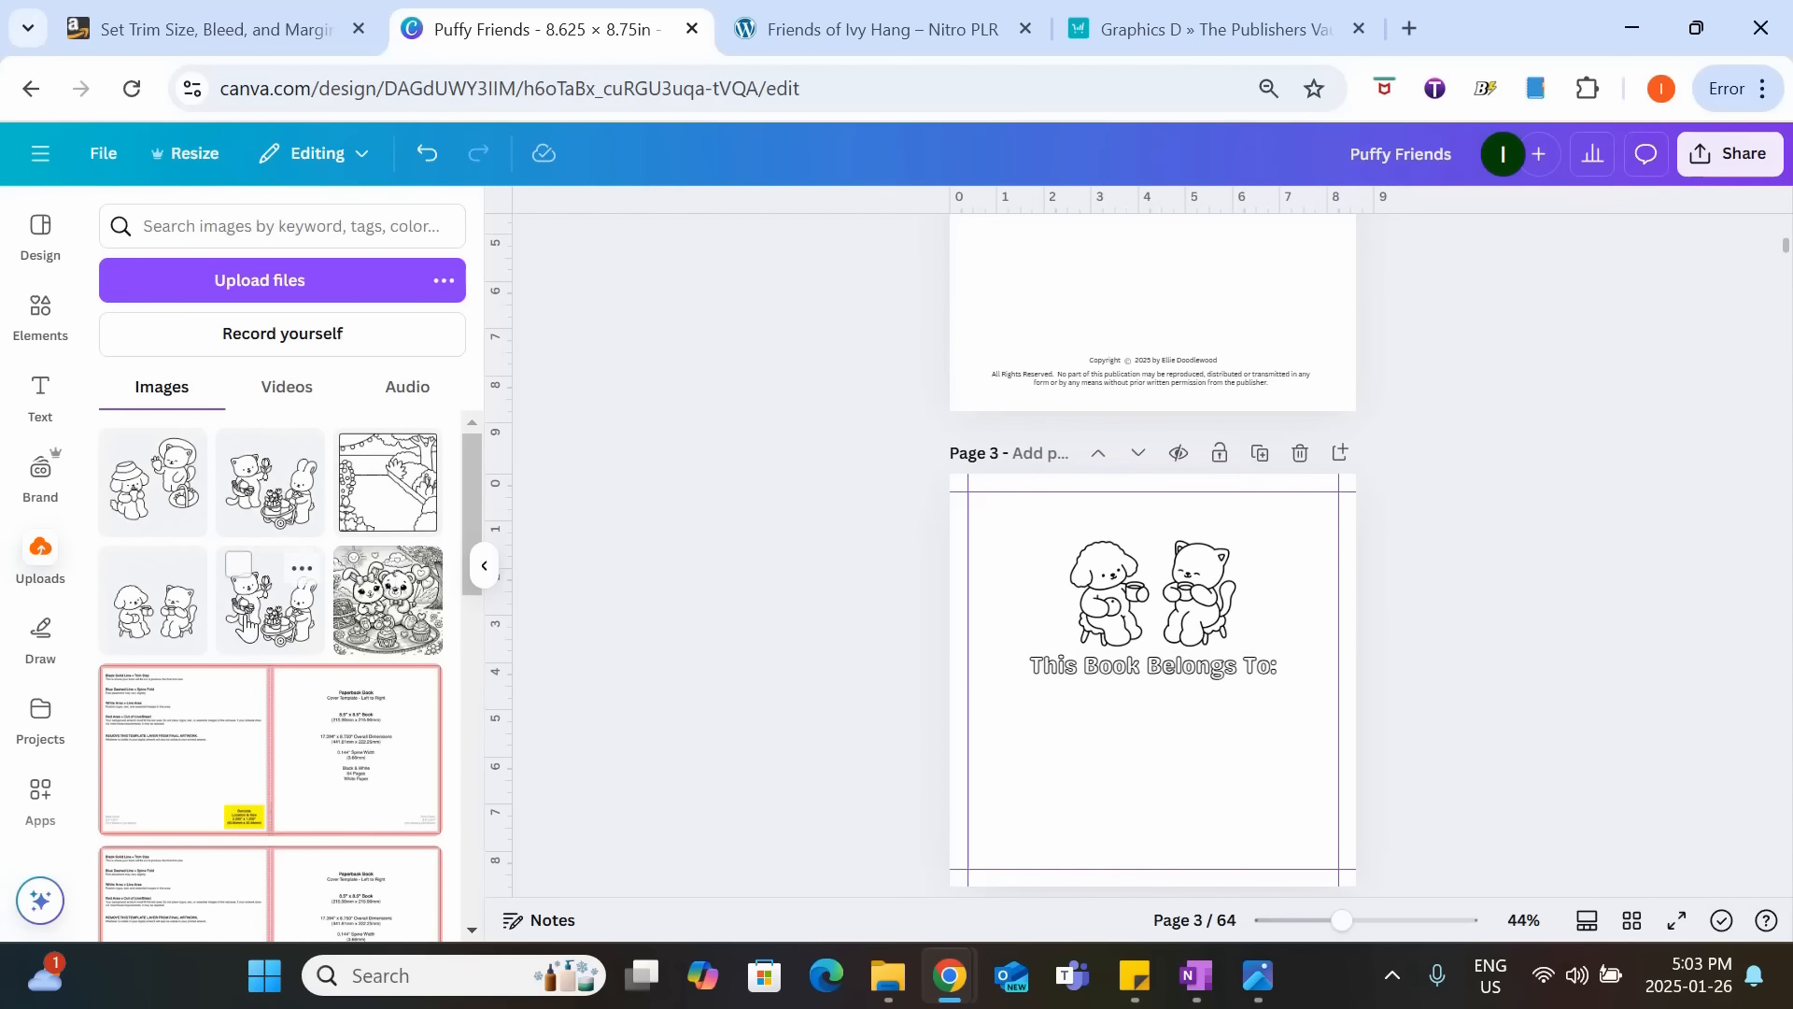
Add a dotted line below the heading as a name line and stretch it to about the heading's width.
{"action": "left_click", "coordinate": [41, 315]}
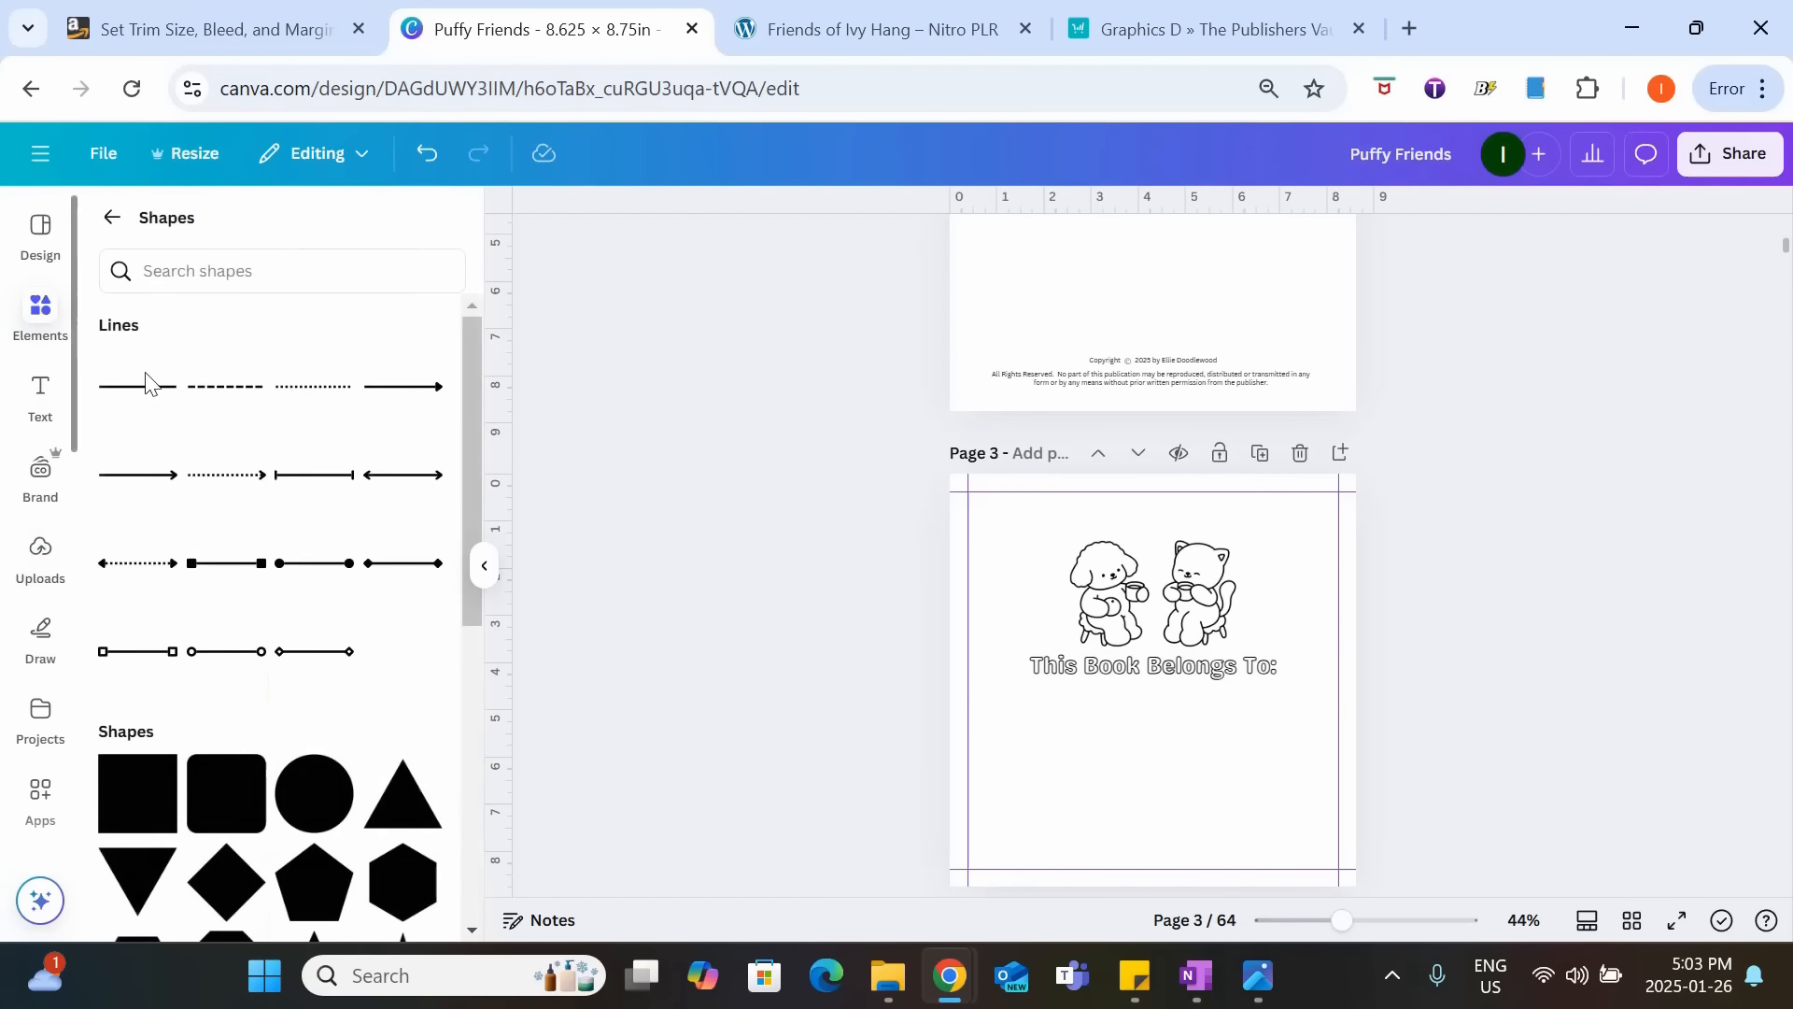
{"action": "left_click", "coordinate": [313, 402]}
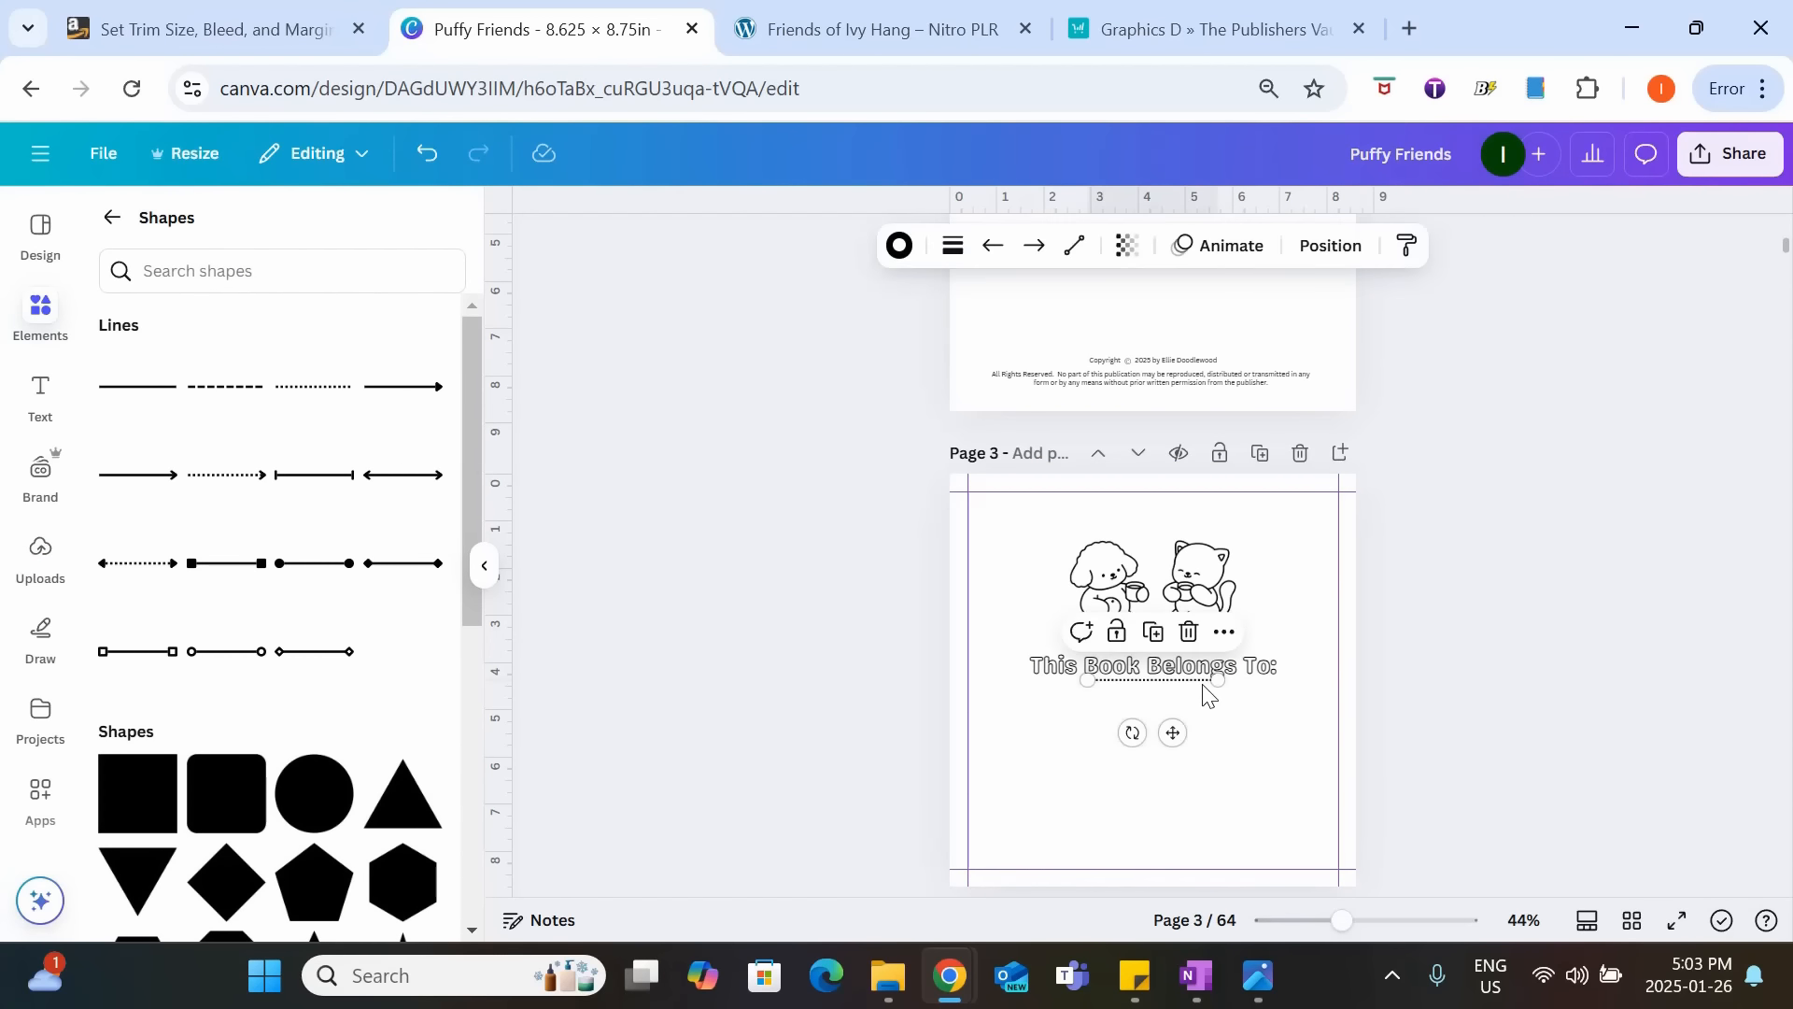
{"action": "left_click_drag", "start_coordinate": [1206, 682], "coordinate": [1280, 719]}
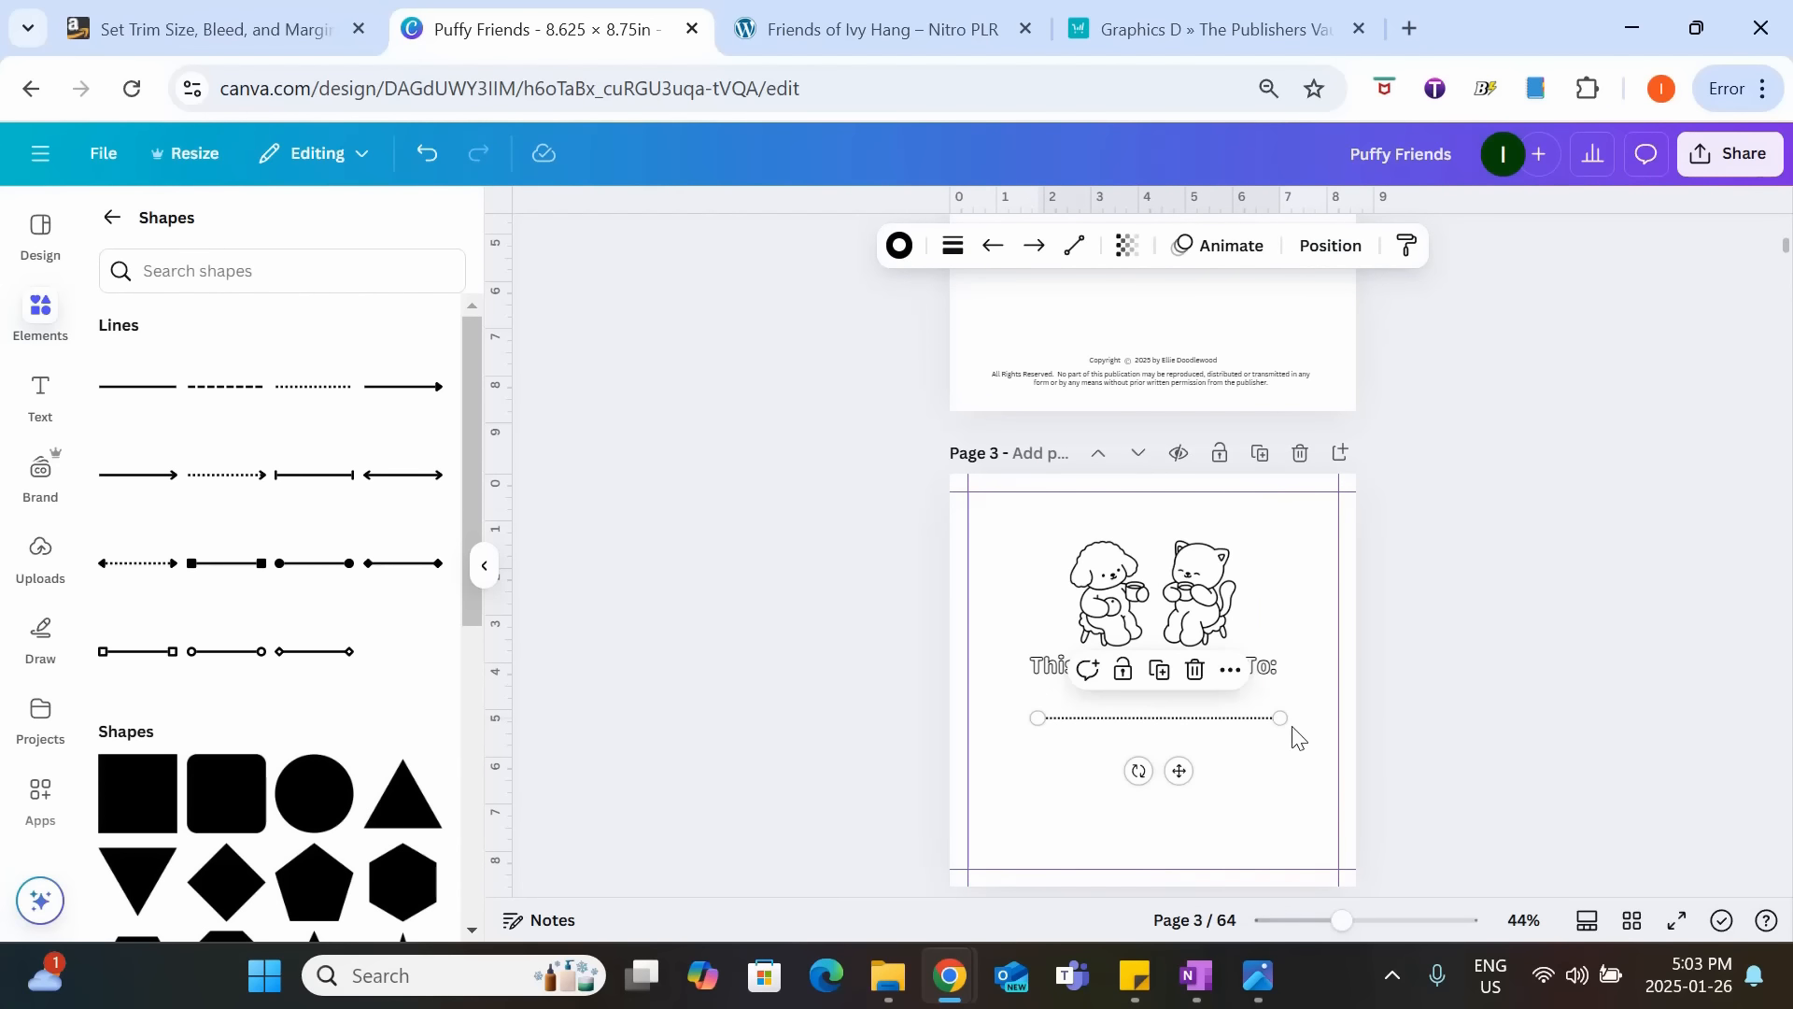
Shrink the dog-and-cat picture slightly and move the picture, heading and dotted line together lower on page 3.
{"action": "left_click", "coordinate": [1204, 607]}
{"action": "left_click_drag", "start_coordinate": [1036, 462], "coordinate": [1053, 480]}
{"action": "left_click_drag", "start_coordinate": [1265, 776], "coordinate": [1145, 635]}
{"action": "left_click", "coordinate": [1498, 672]}
{"action": "left_click", "coordinate": [1223, 764]}
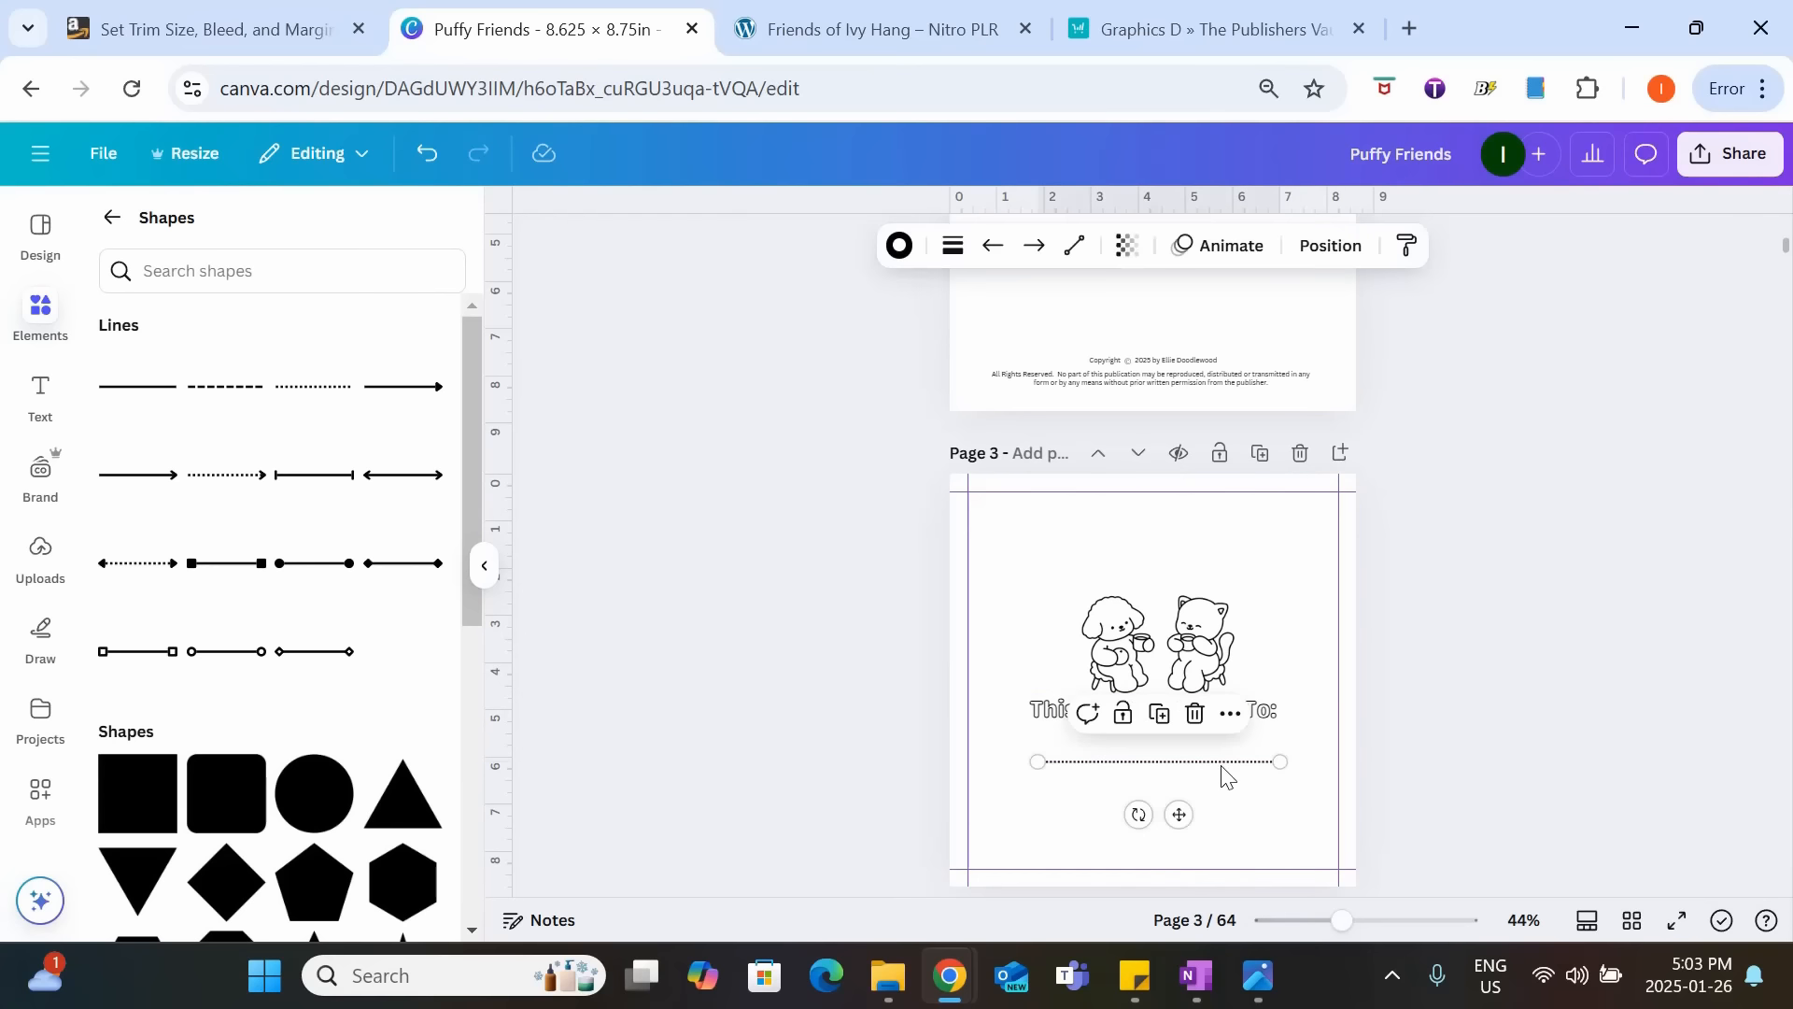
{"action": "left_click", "coordinate": [1719, 748]}
Leave page 4 blank and insert the uploaded garden background image with string lights on page 5.
{"action": "scroll", "coordinate": [1708, 731], "scroll_direction": "down", "scroll_amount": 2}
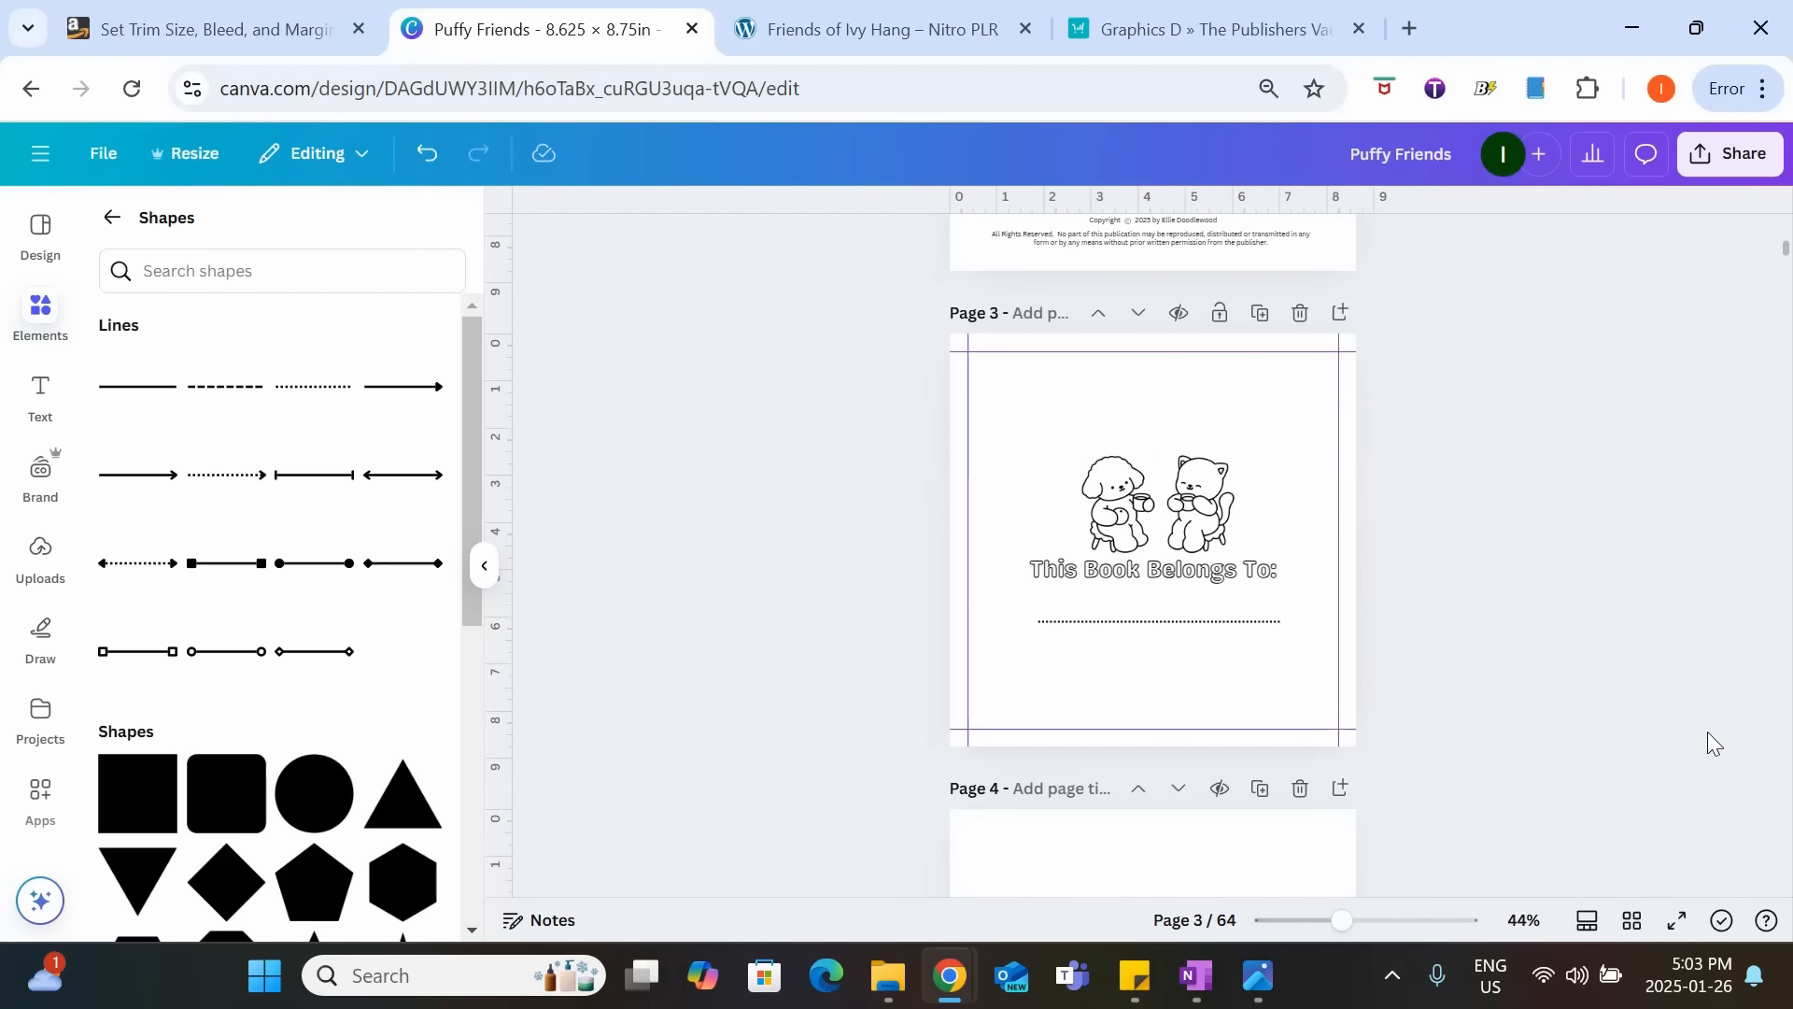
{"action": "scroll", "coordinate": [1708, 733], "scroll_direction": "down", "scroll_amount": 4}
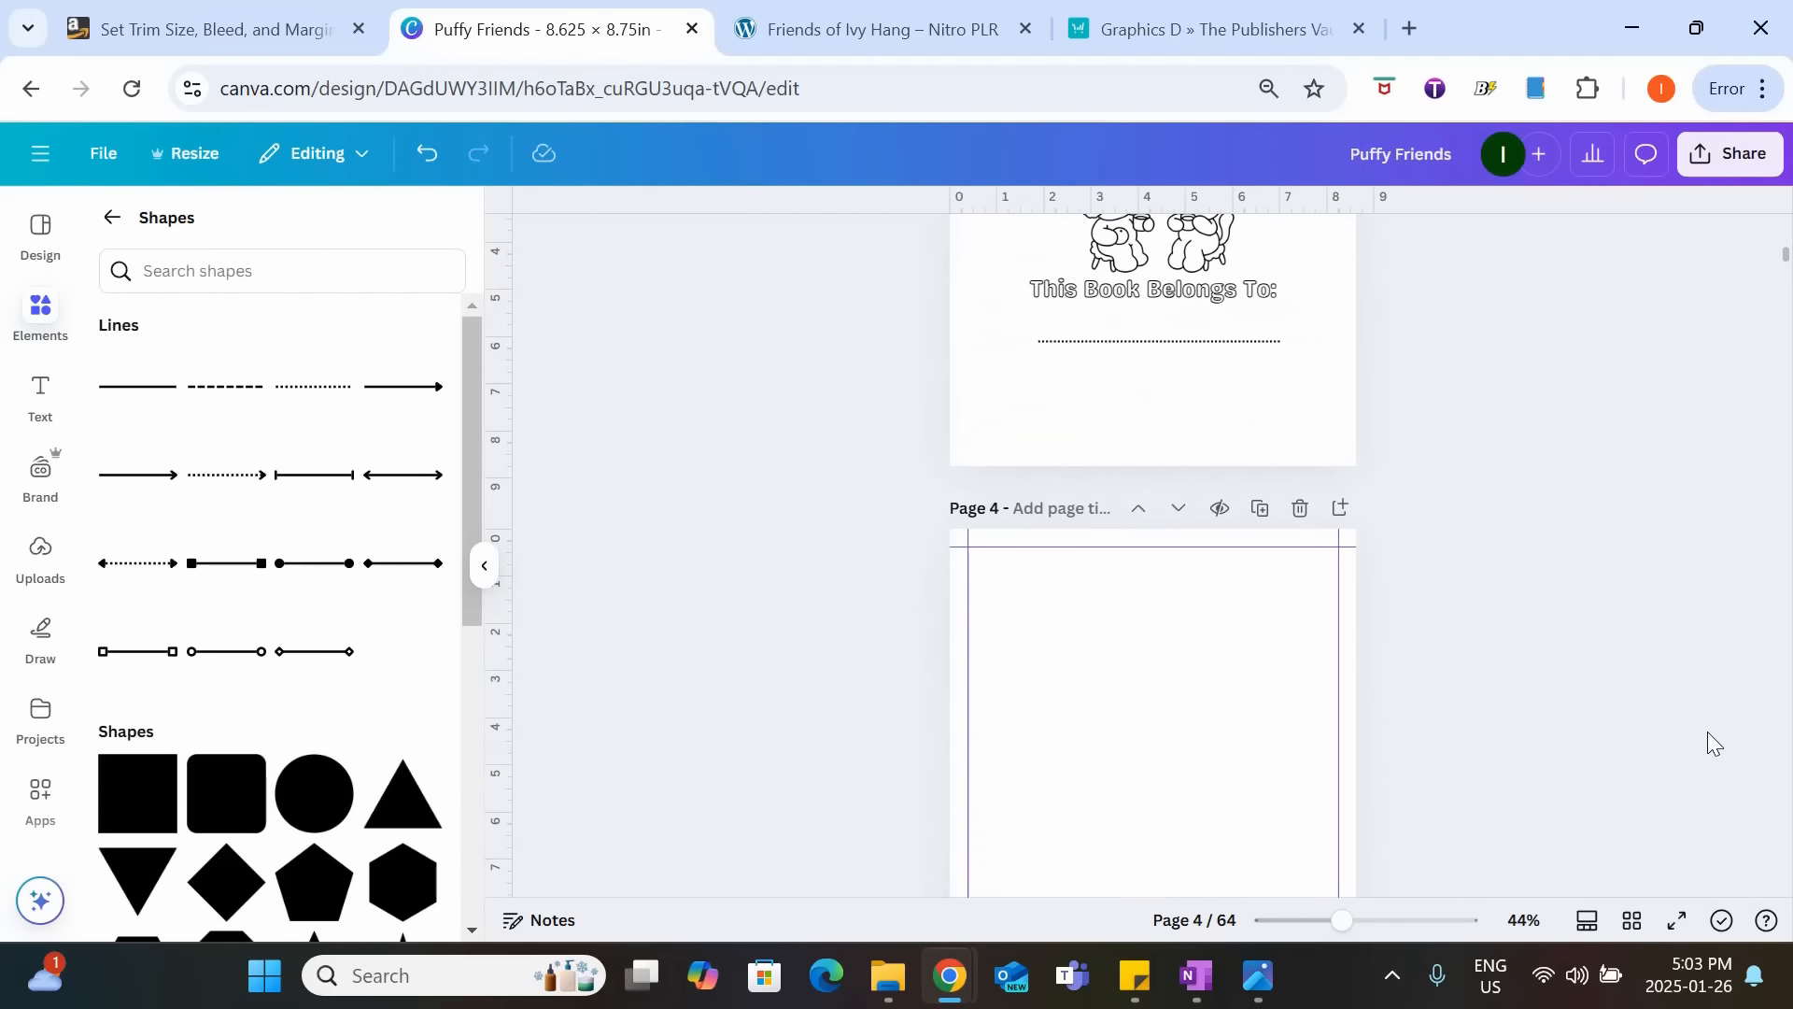
{"action": "scroll", "coordinate": [1709, 672], "scroll_direction": "down", "scroll_amount": 2}
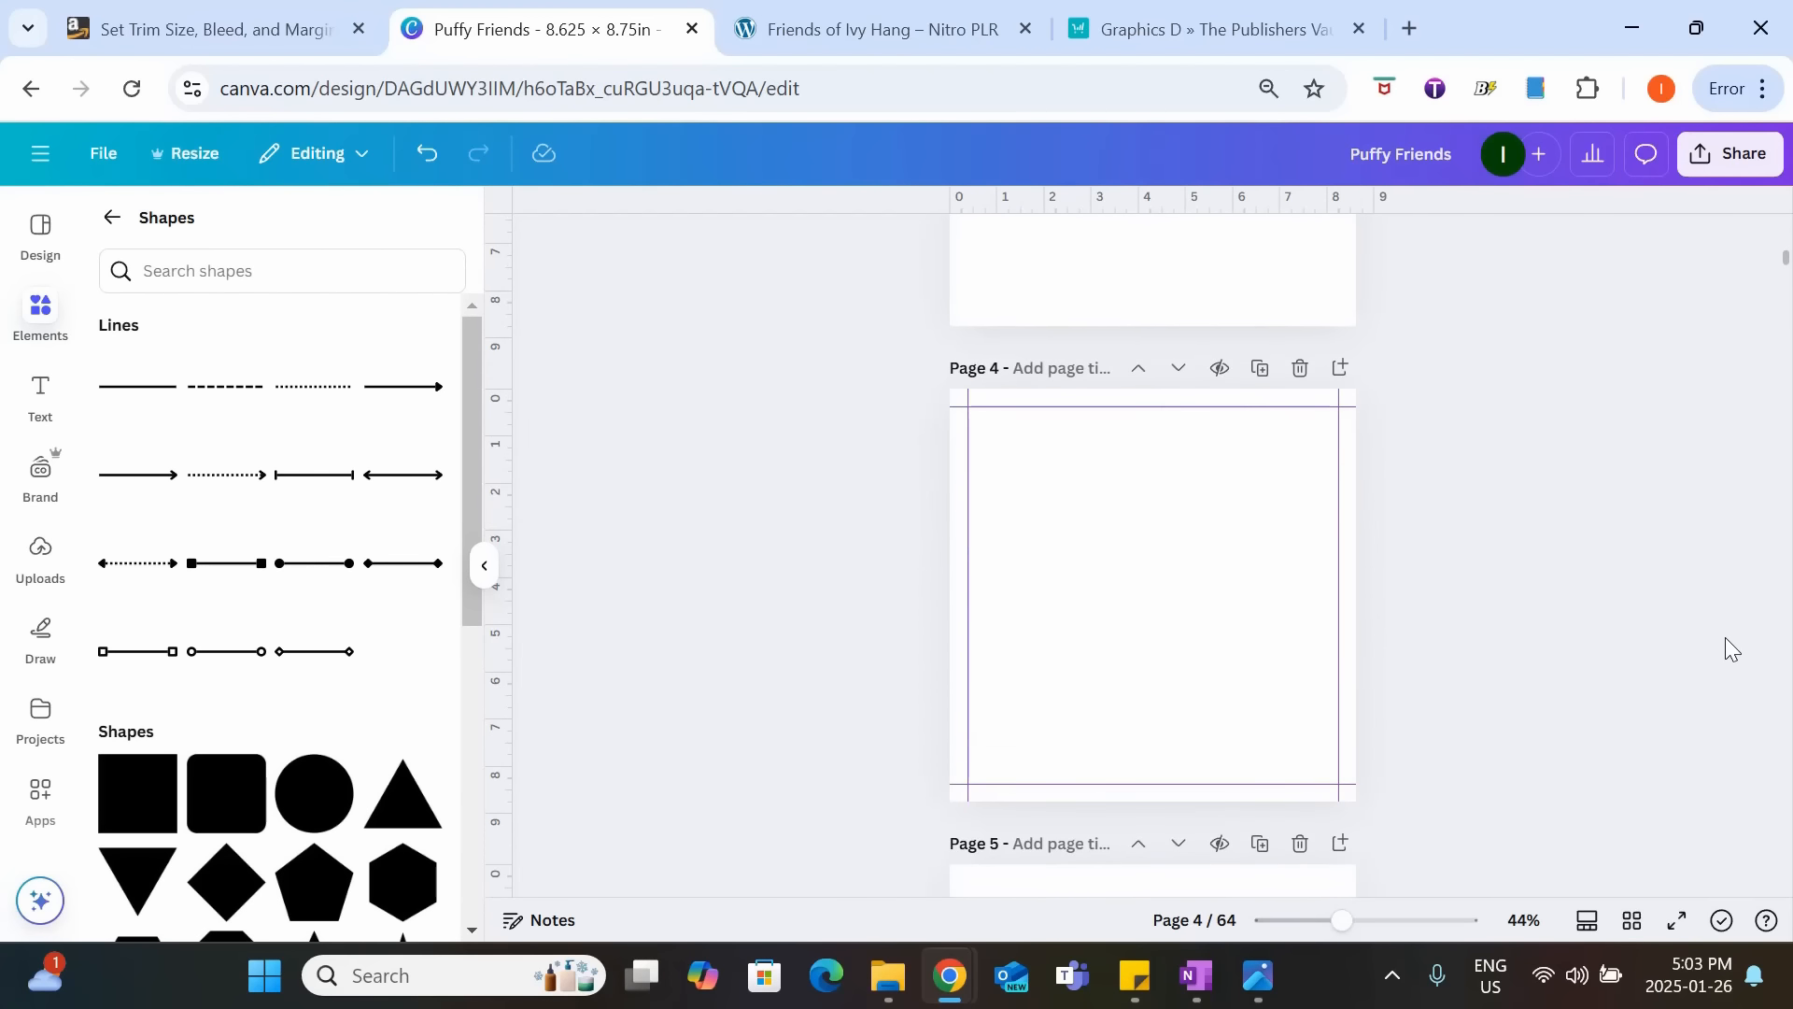
{"action": "scroll", "coordinate": [1578, 570], "scroll_direction": "up", "scroll_amount": 8}
{"action": "scroll", "coordinate": [1384, 692], "scroll_direction": "down", "scroll_amount": 4}
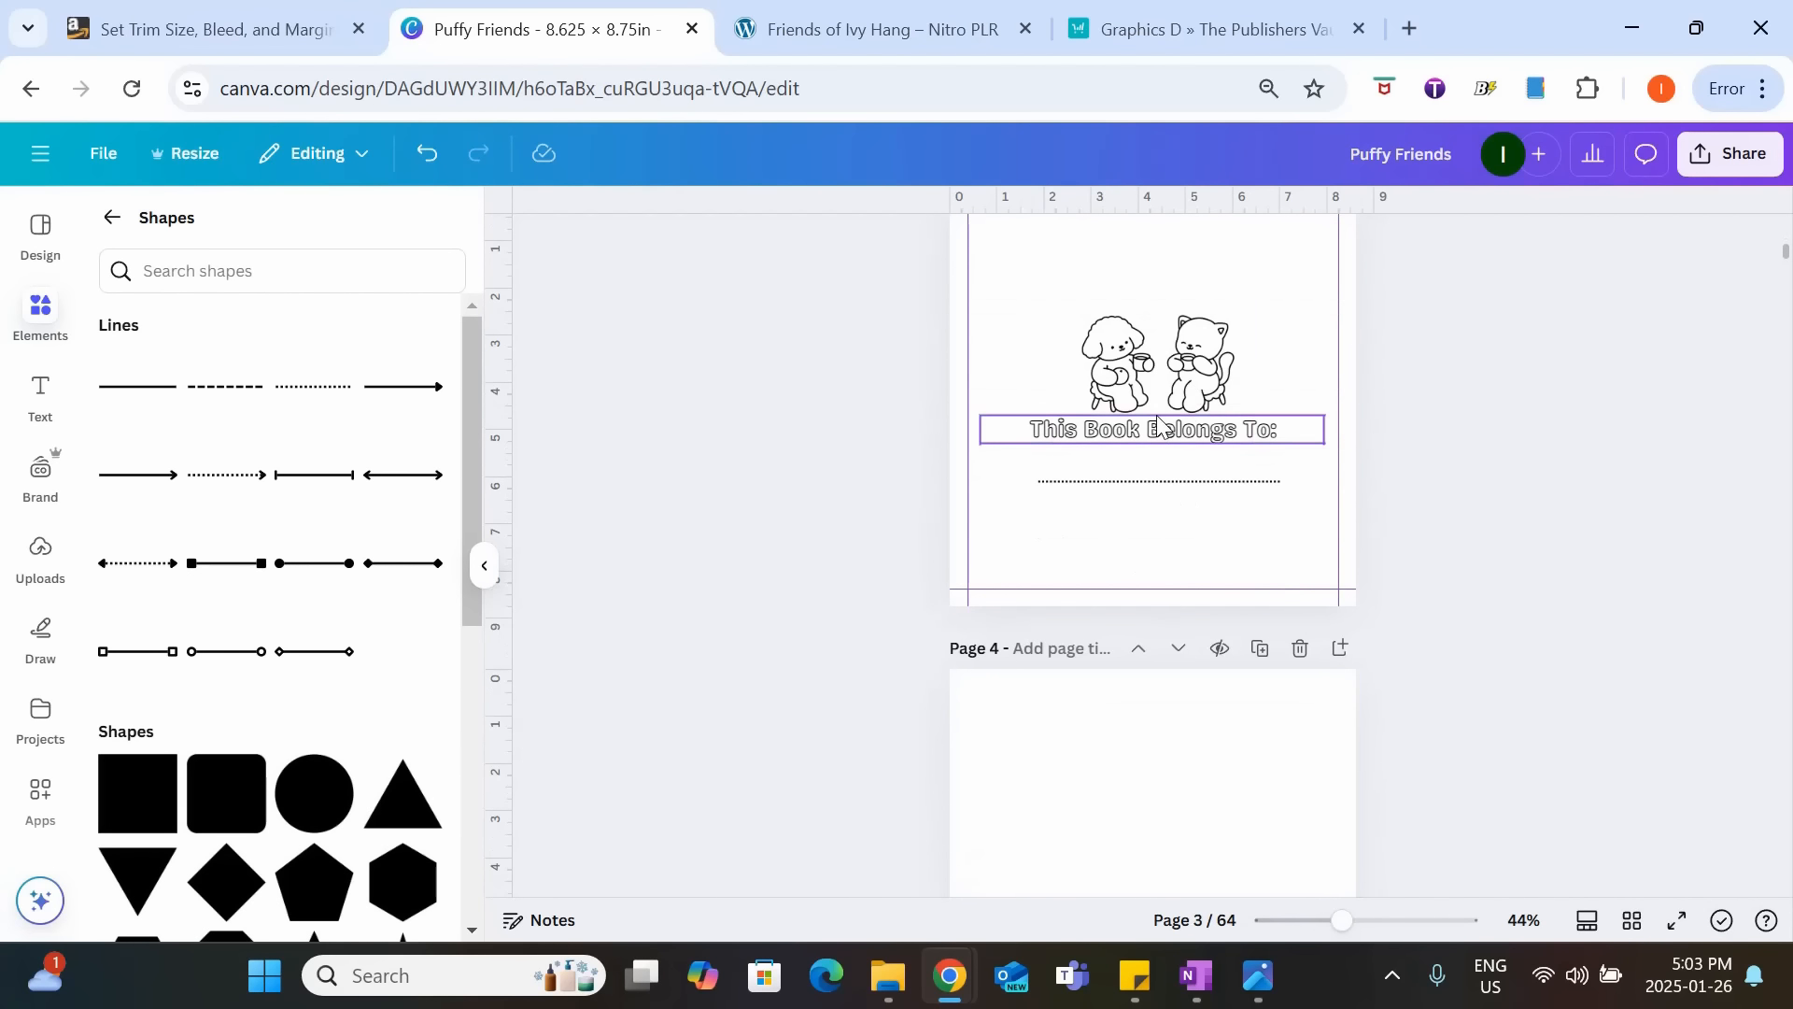
{"action": "scroll", "coordinate": [1195, 742], "scroll_direction": "down", "scroll_amount": 8}
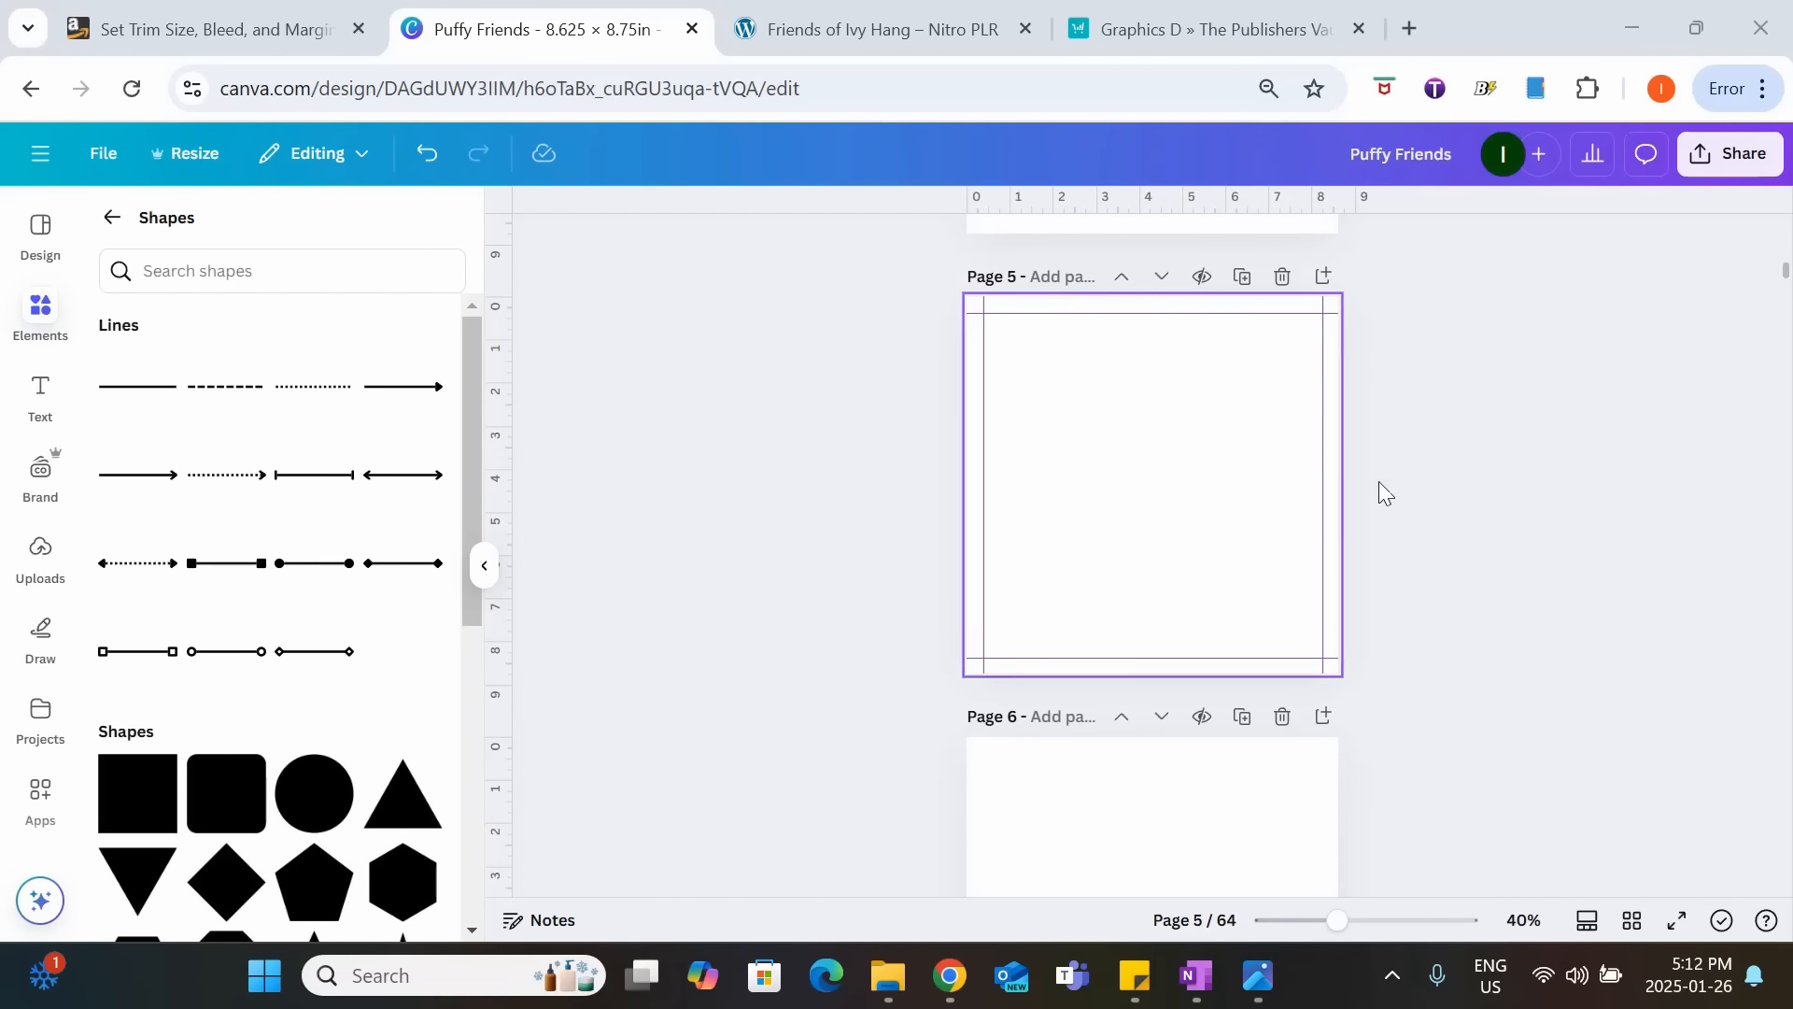
{"action": "left_click", "coordinate": [43, 564]}
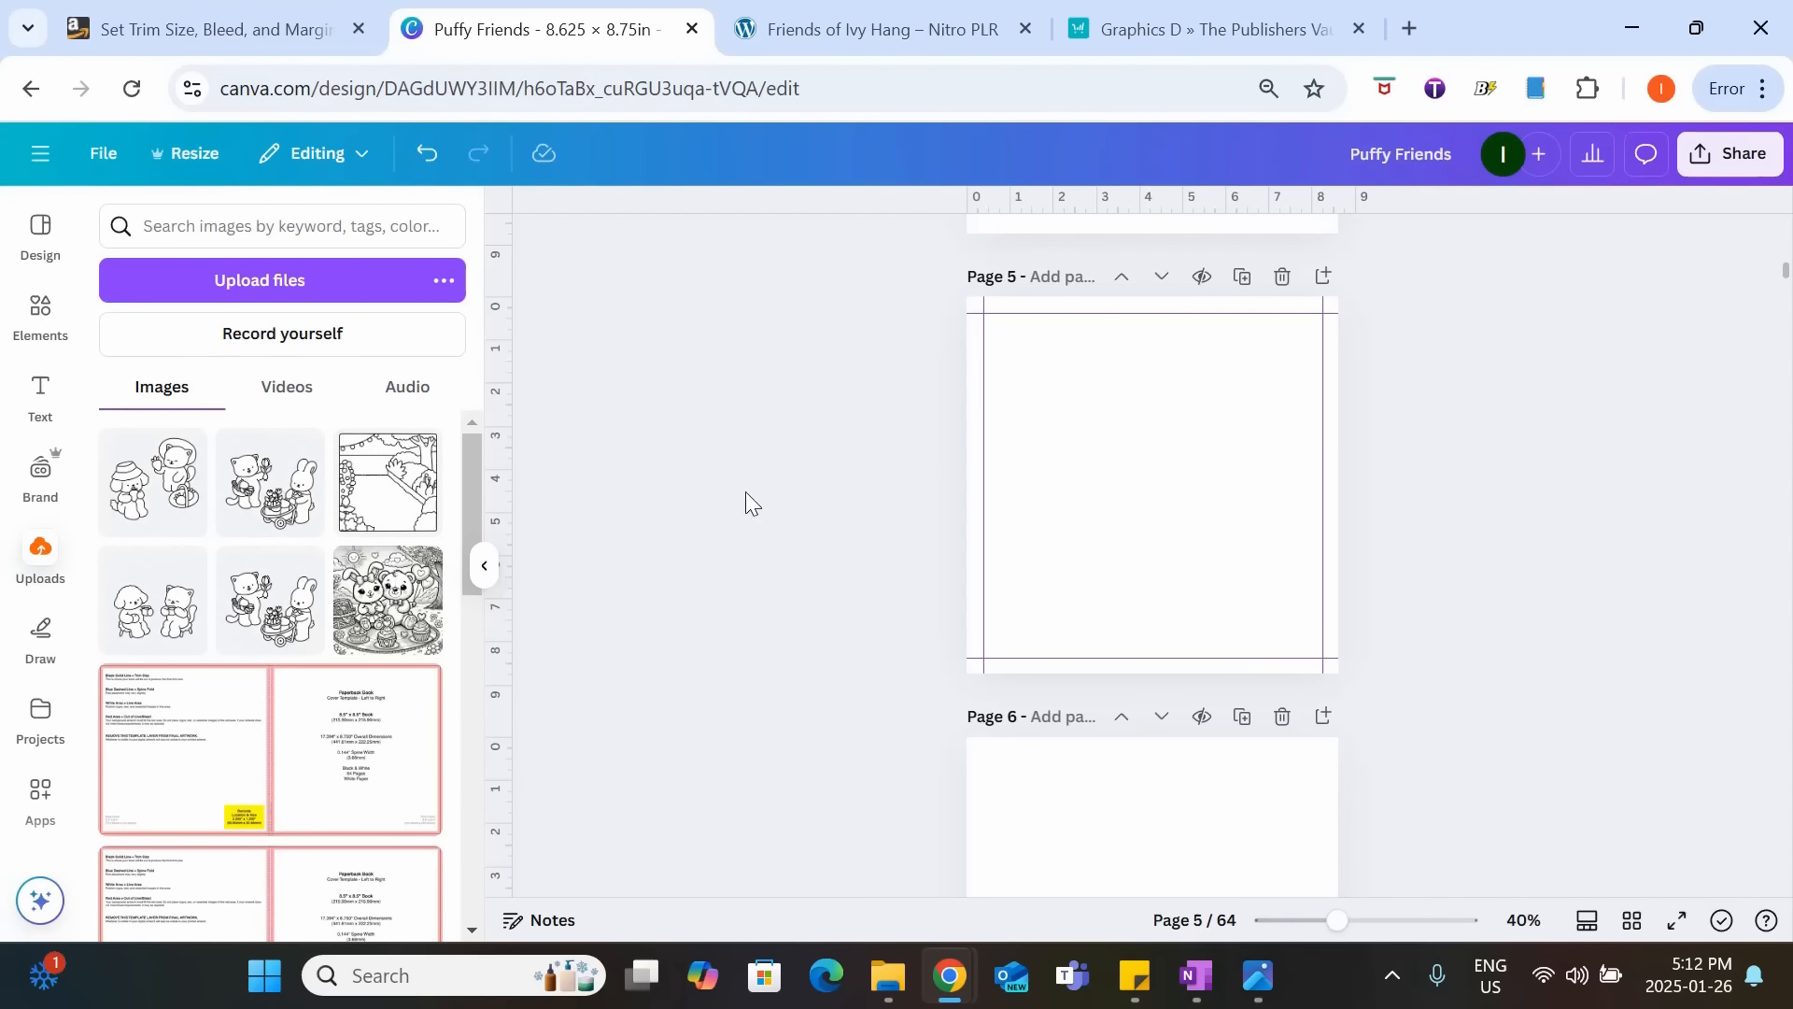
{"action": "left_click", "coordinate": [376, 511]}
Enlarge the garden background to nearly fill page 5, with its frame inside the margin guides, and center it vertically.
{"action": "left_click_drag", "start_coordinate": [1178, 524], "coordinate": [1150, 491]}
{"action": "left_click_drag", "start_coordinate": [1262, 592], "coordinate": [1308, 673]}
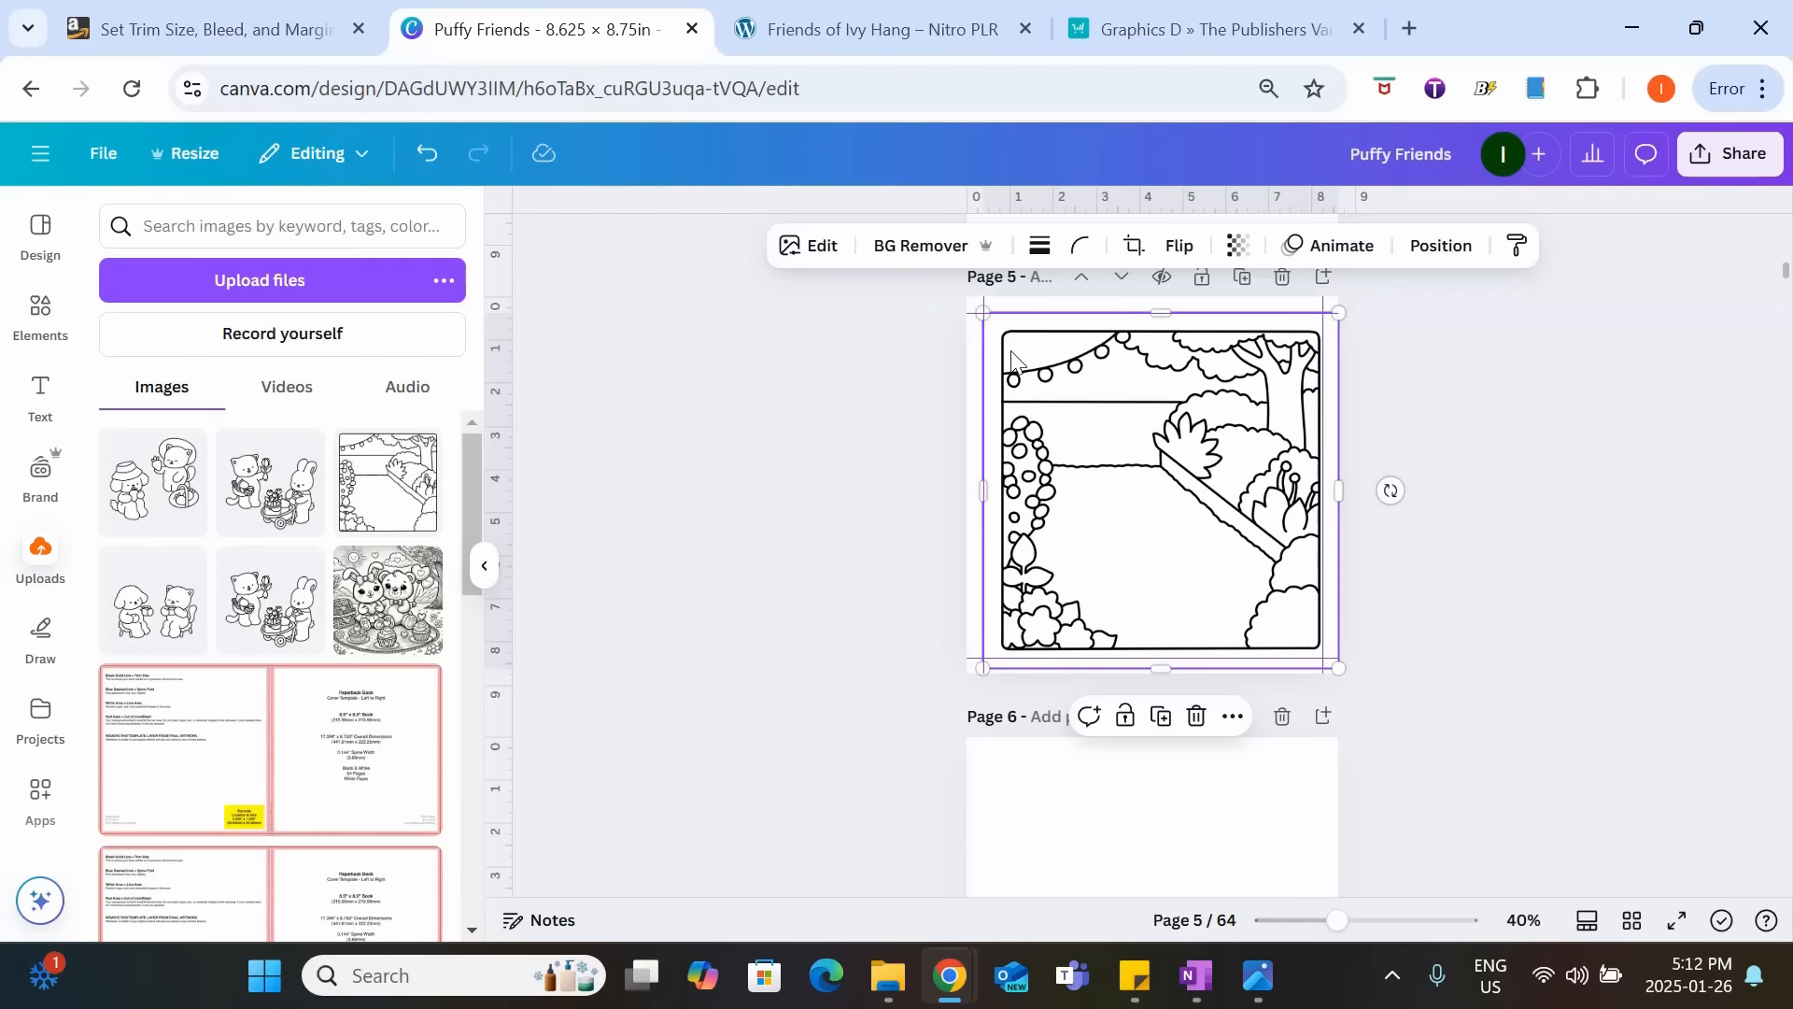
{"action": "left_click_drag", "start_coordinate": [1011, 346], "coordinate": [983, 321]}
{"action": "left_click_drag", "start_coordinate": [1220, 486], "coordinate": [1205, 457]}
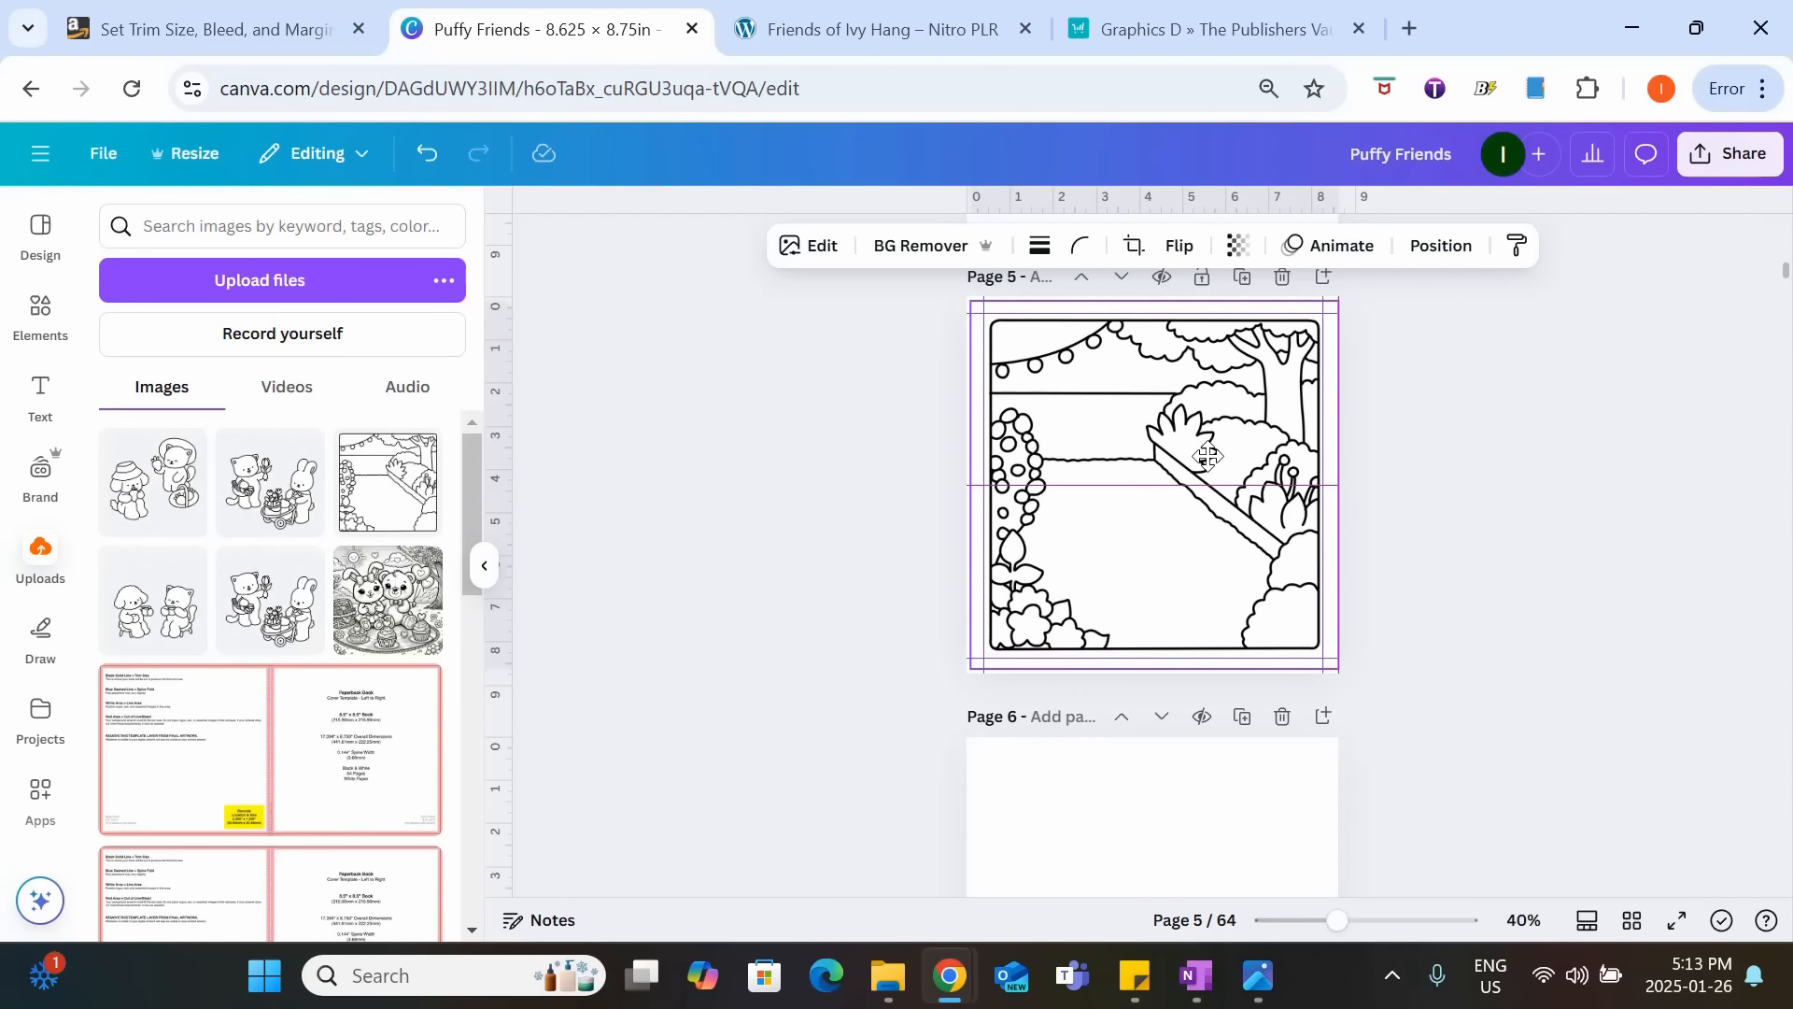
Extend the garden background's lower-left corner to the page edge so the image spans the full width of page 5.
{"action": "left_click_drag", "start_coordinate": [1337, 920], "coordinate": [1386, 941]}
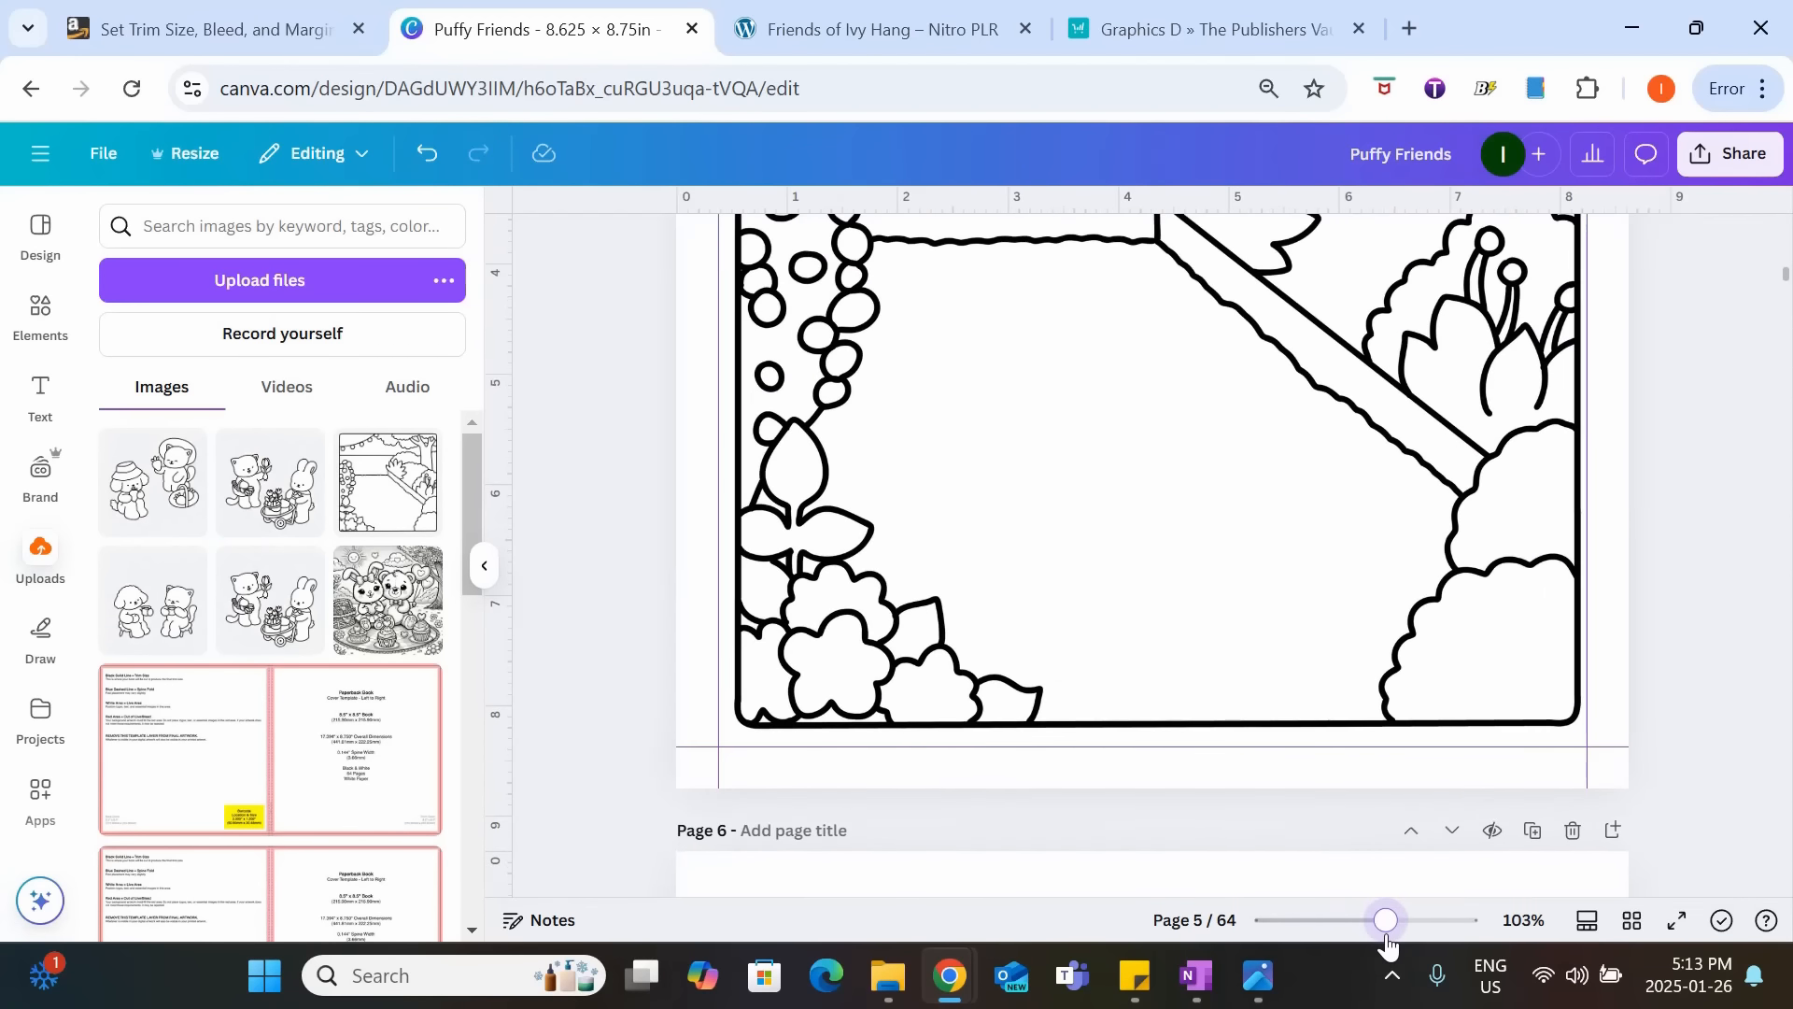
{"action": "left_click", "coordinate": [1308, 426]}
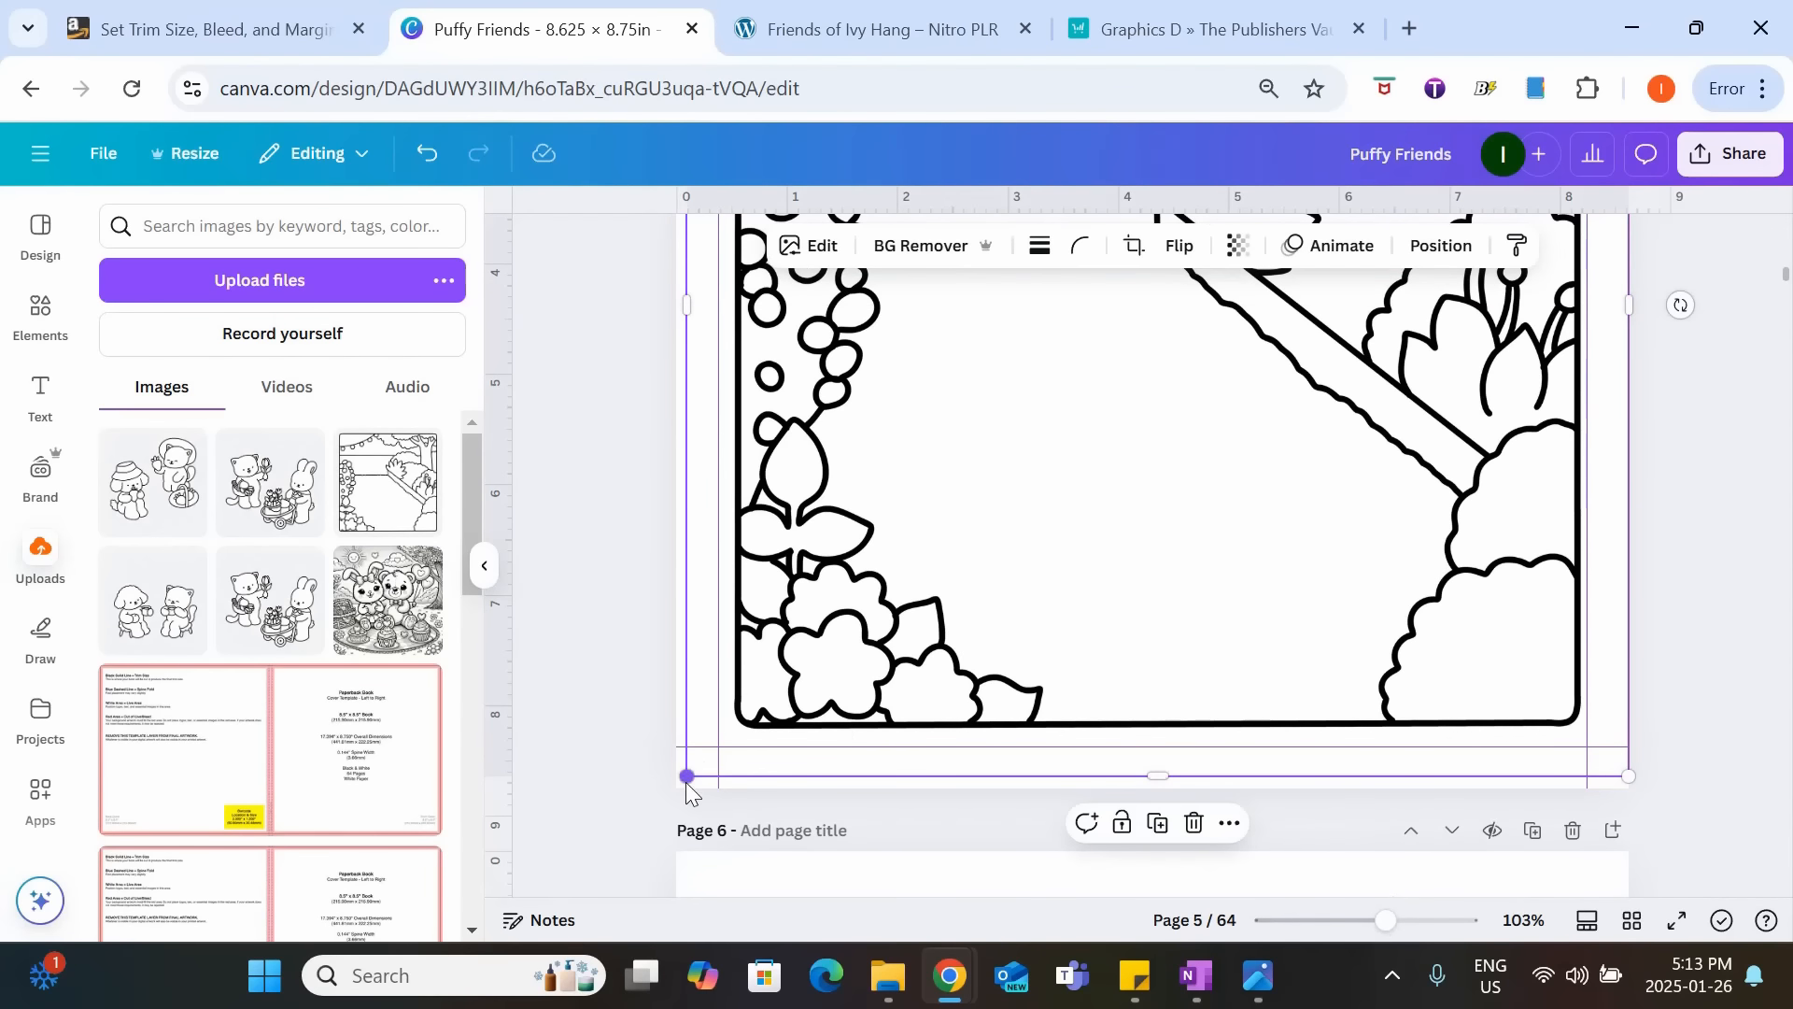
{"action": "left_click_drag", "start_coordinate": [685, 779], "coordinate": [677, 786]}
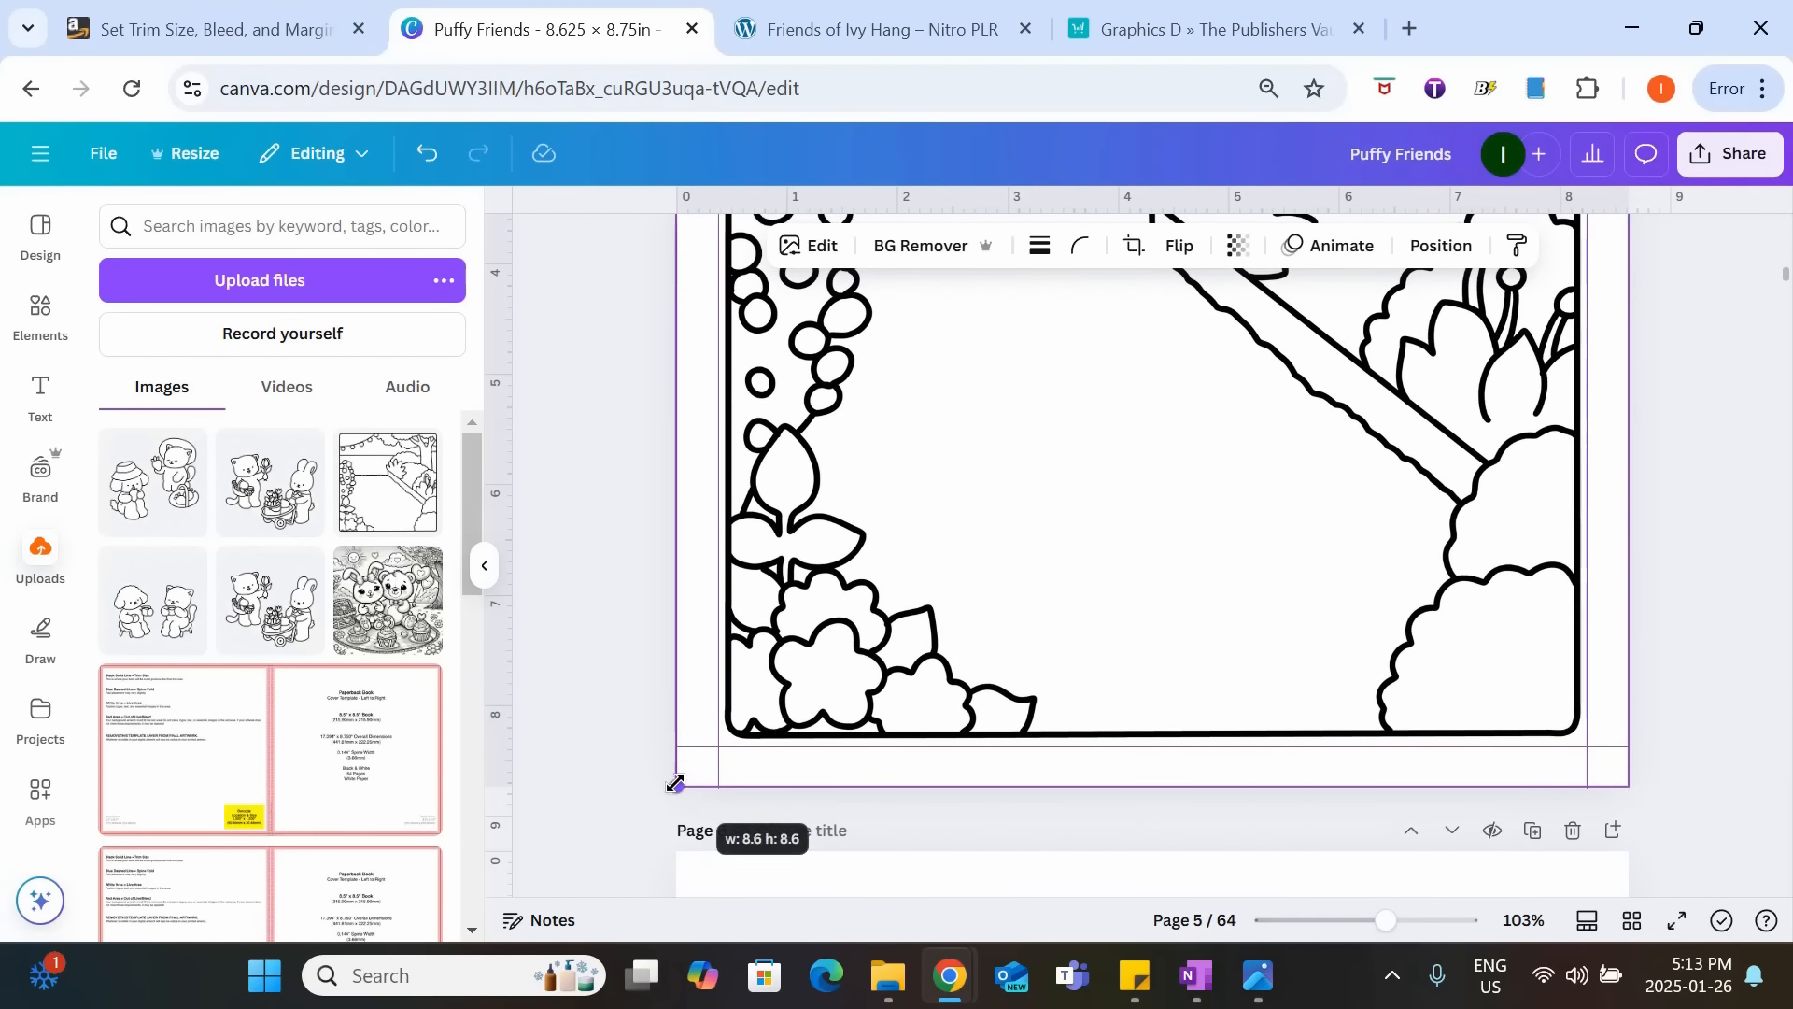
{"action": "left_click", "coordinate": [1733, 509]}
Nudge the garden background slightly upward on page 5 and check its frame against the margin guides.
{"action": "scroll", "coordinate": [1729, 513], "scroll_direction": "up", "scroll_amount": 6}
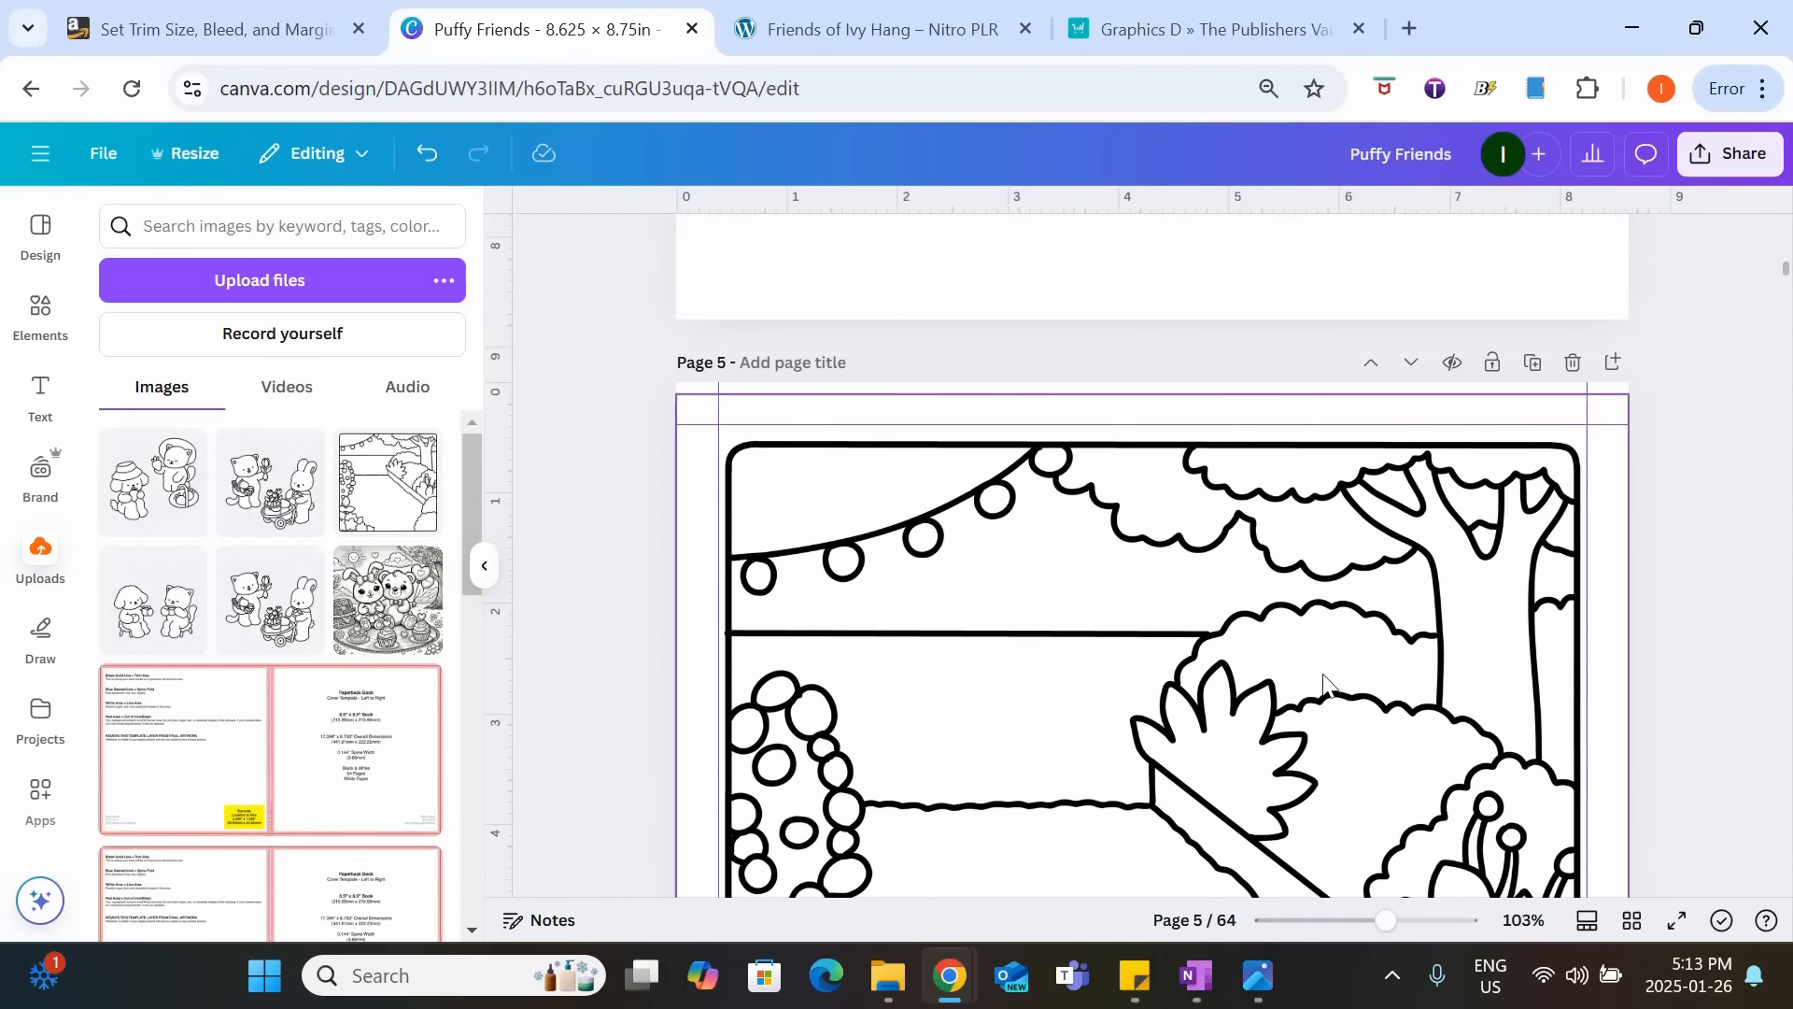
{"action": "left_click", "coordinate": [1165, 723]}
{"action": "left_click_drag", "start_coordinate": [1165, 723], "coordinate": [1165, 717]}
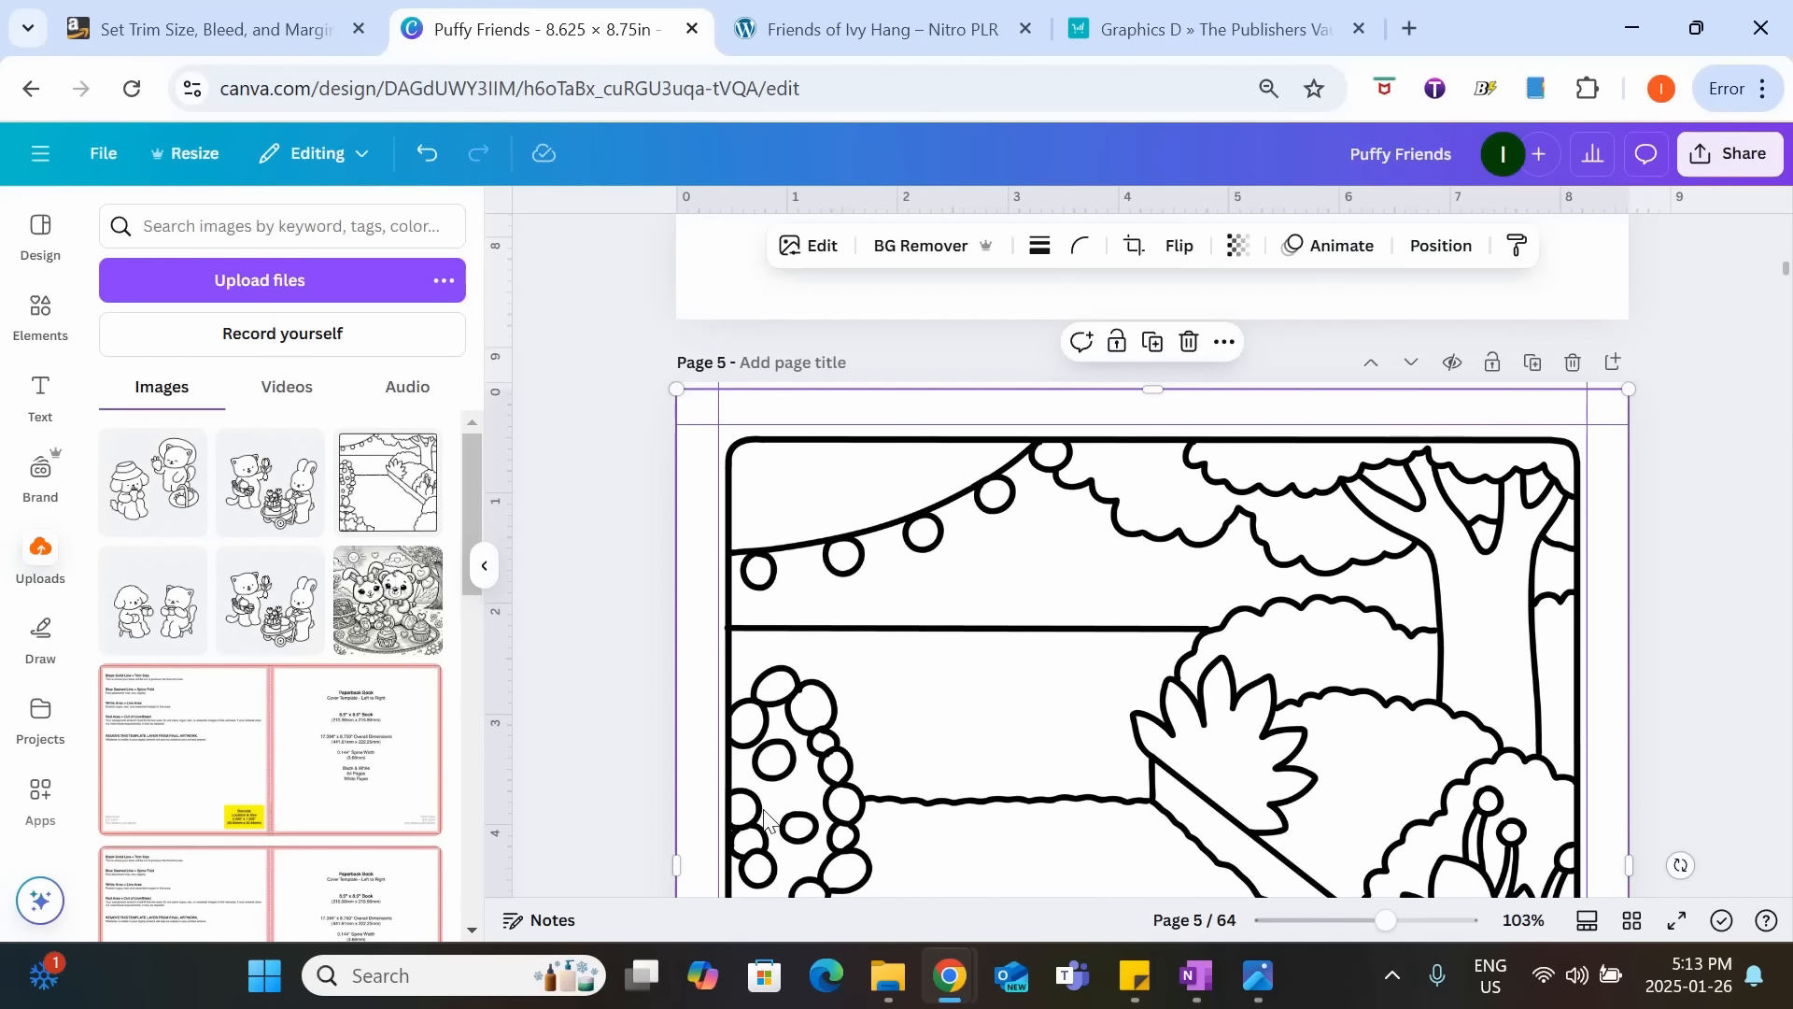
{"action": "left_click", "coordinate": [1662, 574]}
{"action": "left_click_drag", "start_coordinate": [1386, 921], "coordinate": [1375, 921]}
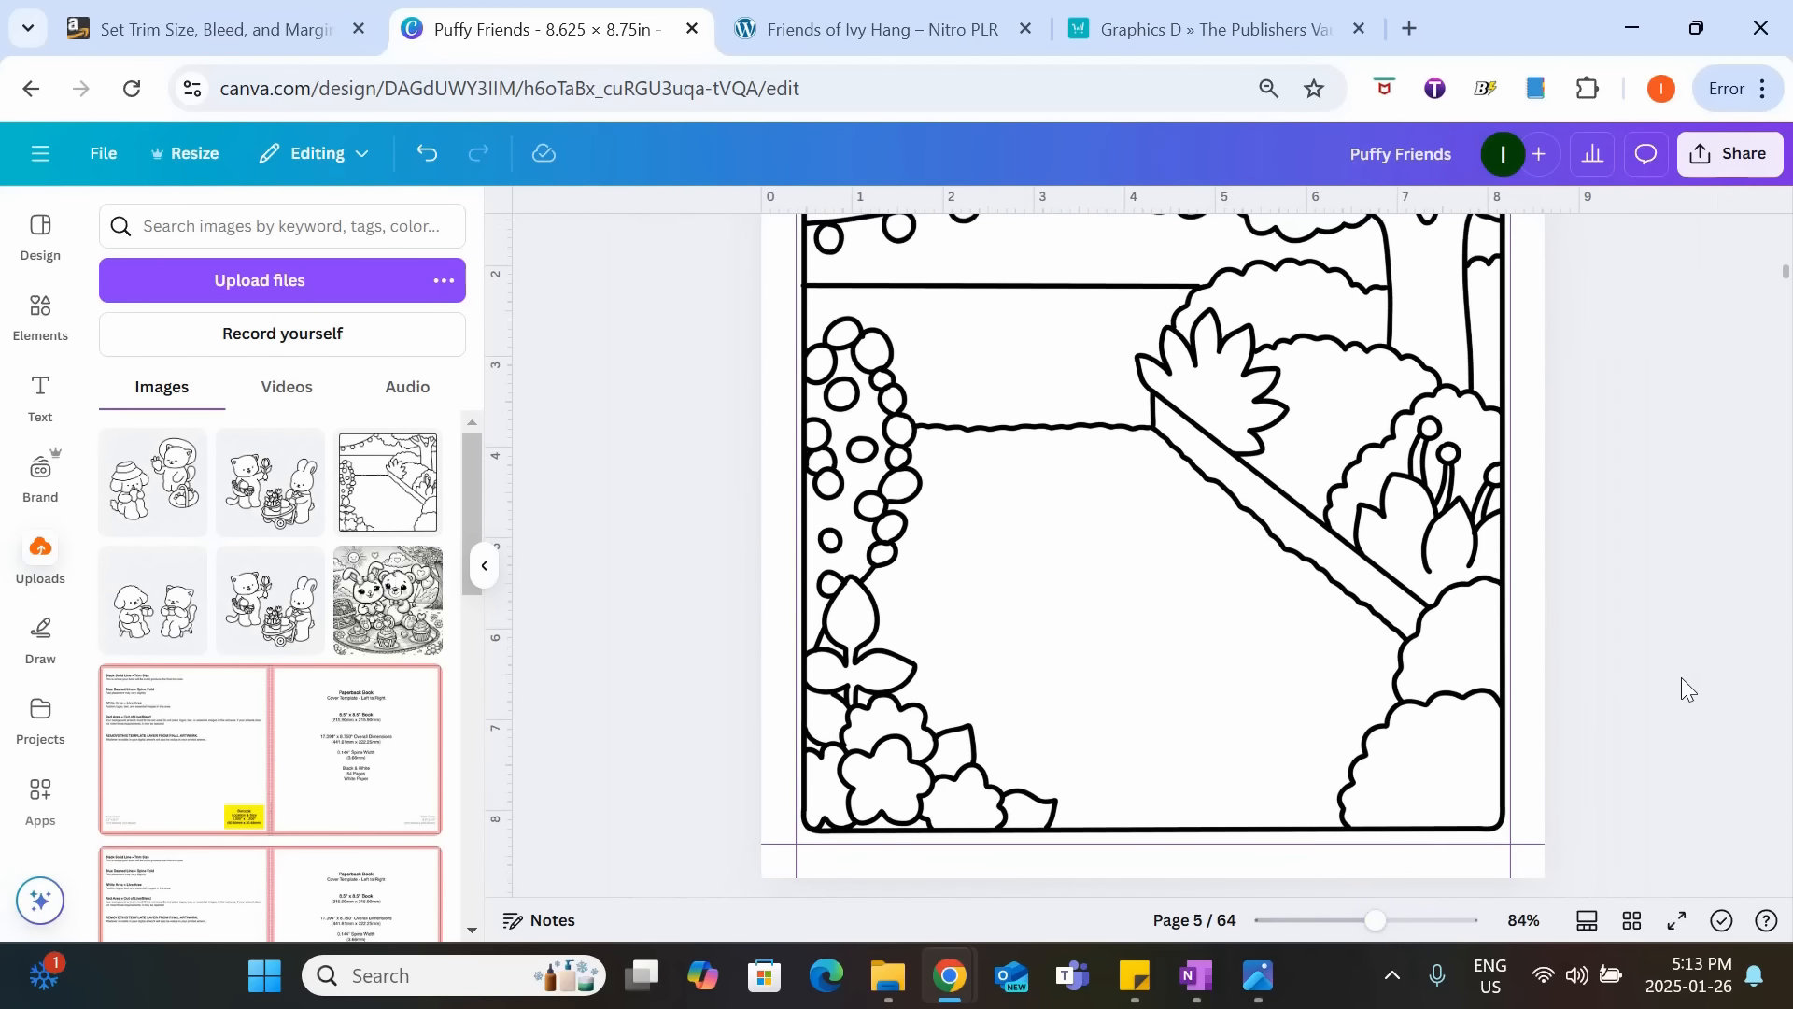
{"action": "scroll", "coordinate": [1682, 678], "scroll_direction": "up", "scroll_amount": 1}
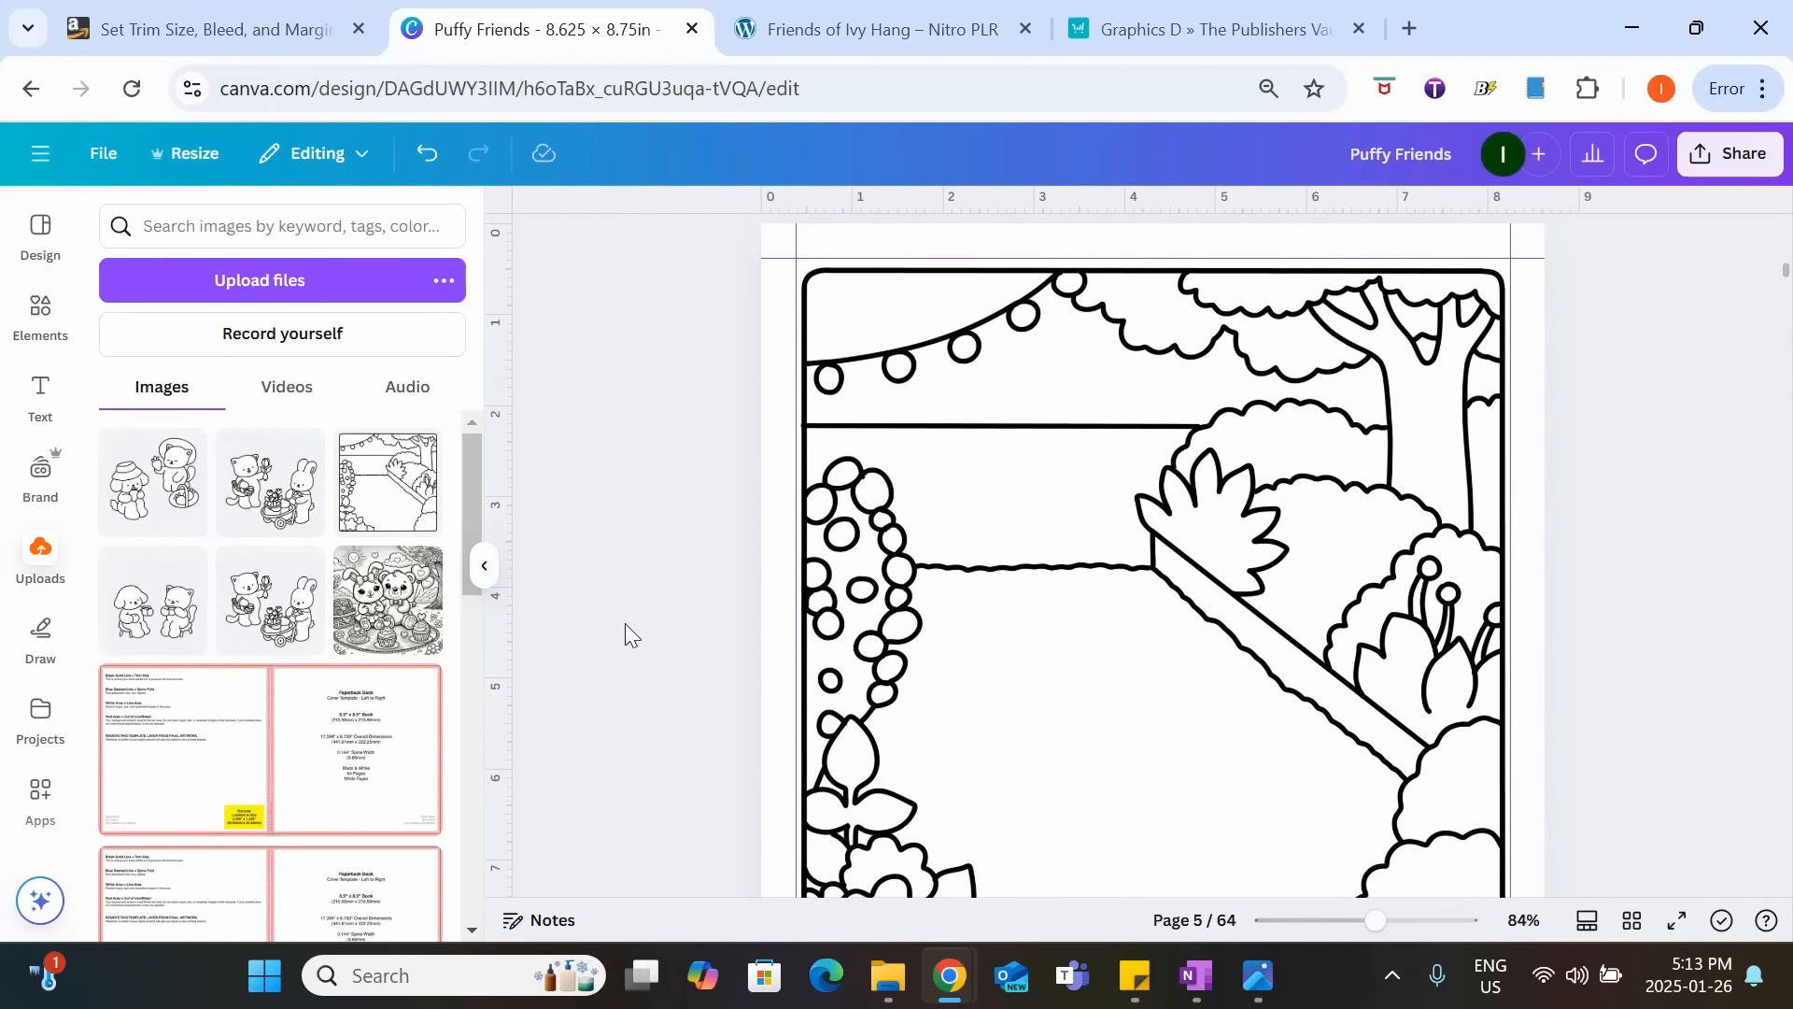
Insert the uploaded dog-and-cat image on page 5 and position the pair over the lower part of the garden background.
{"action": "left_click", "coordinate": [147, 505]}
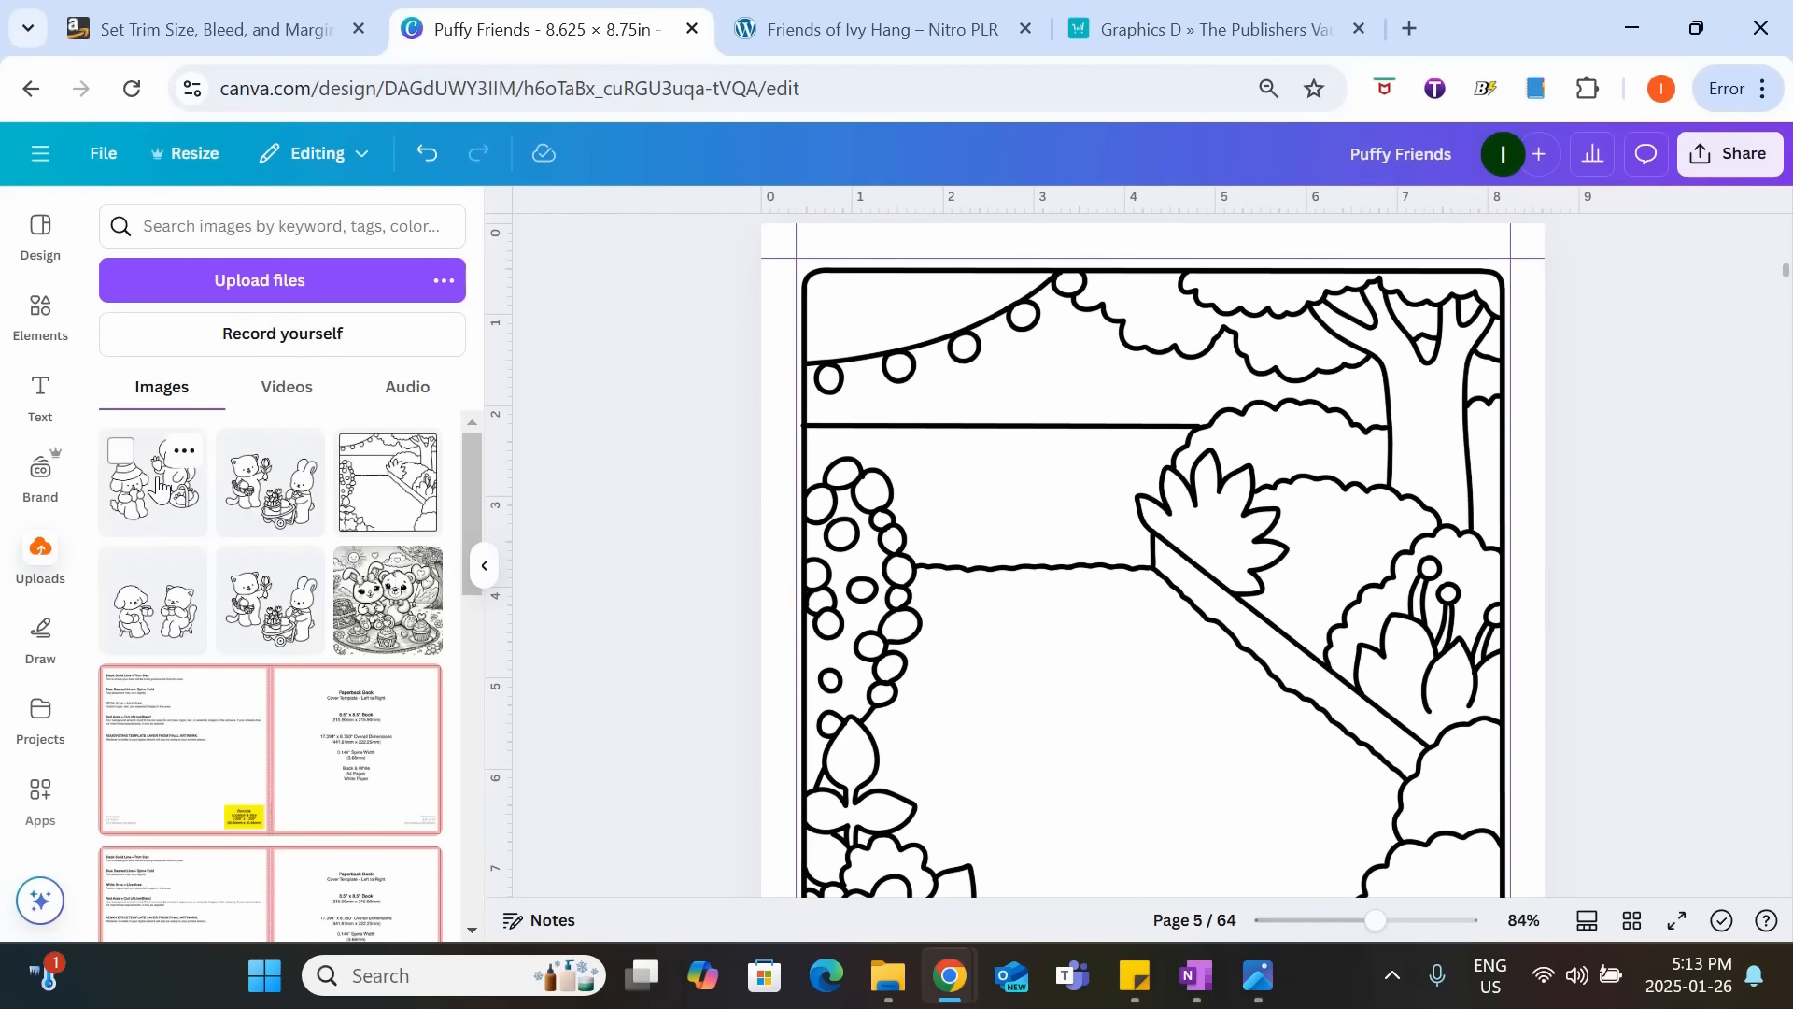
{"action": "left_click_drag", "start_coordinate": [1194, 614], "coordinate": [1189, 677]}
{"action": "scroll", "coordinate": [1364, 557], "scroll_direction": "down", "scroll_amount": 2}
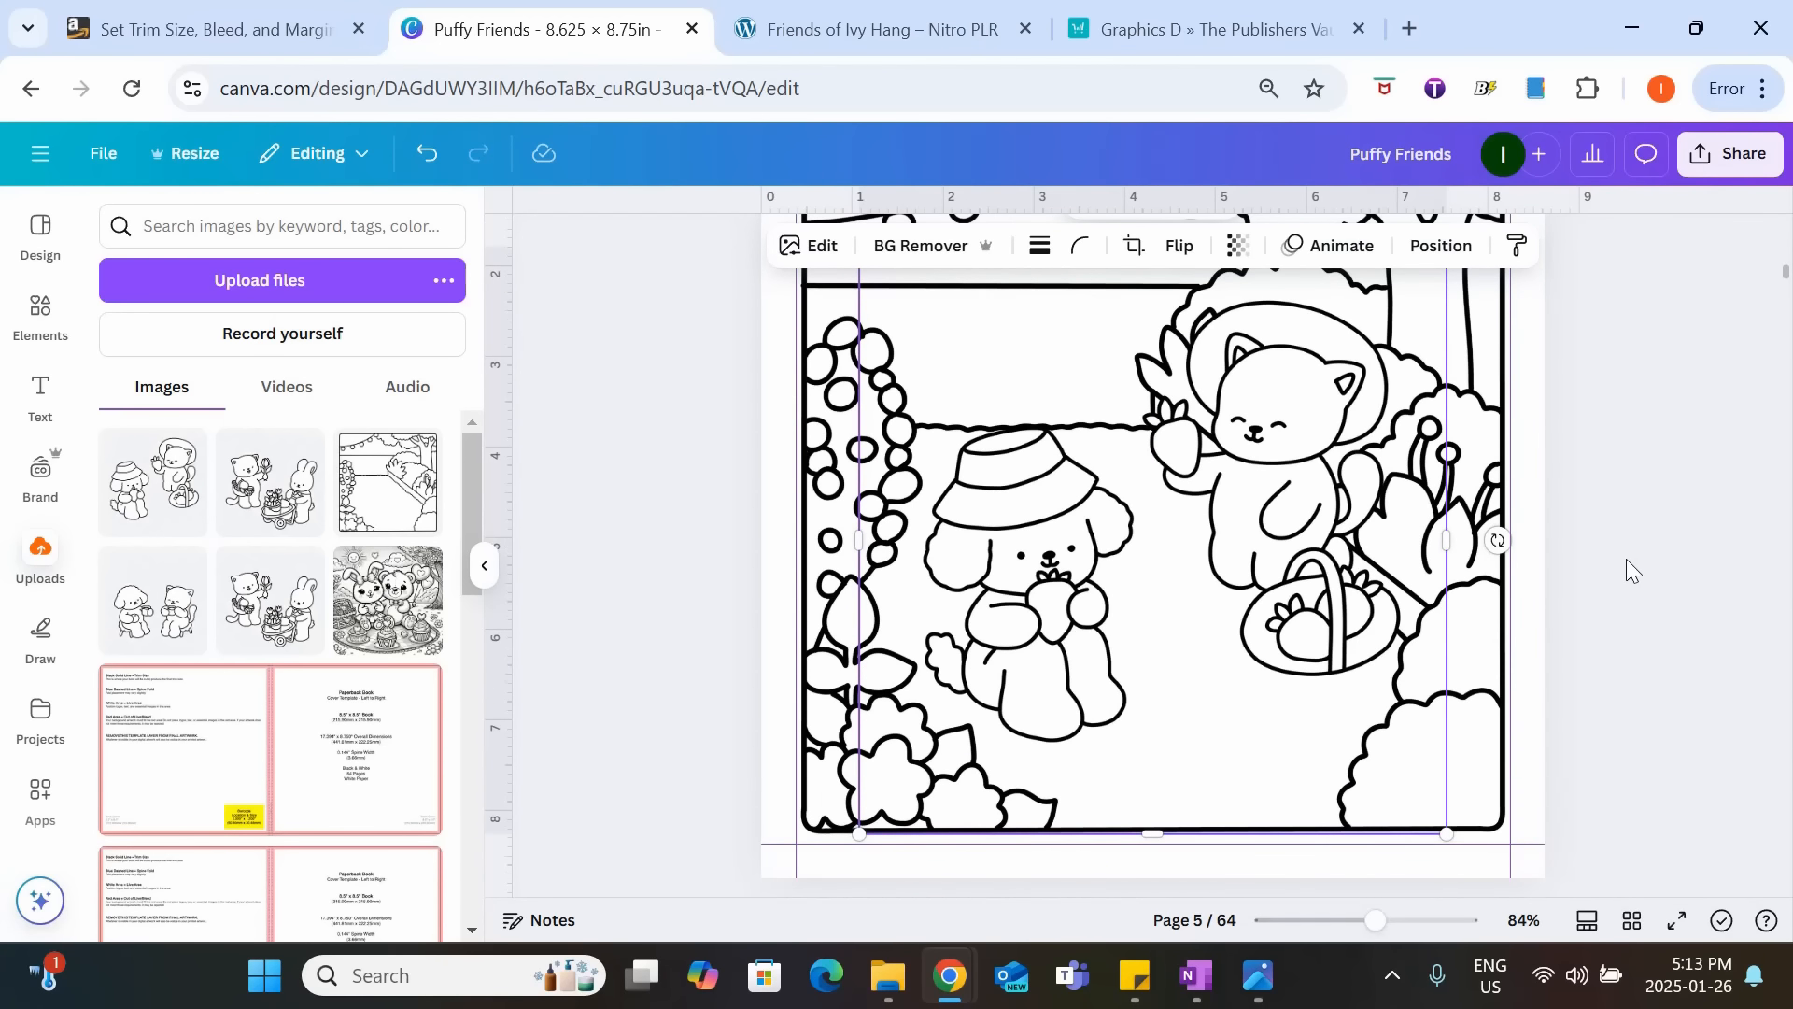
{"action": "left_click_drag", "start_coordinate": [1239, 566], "coordinate": [1219, 578]}
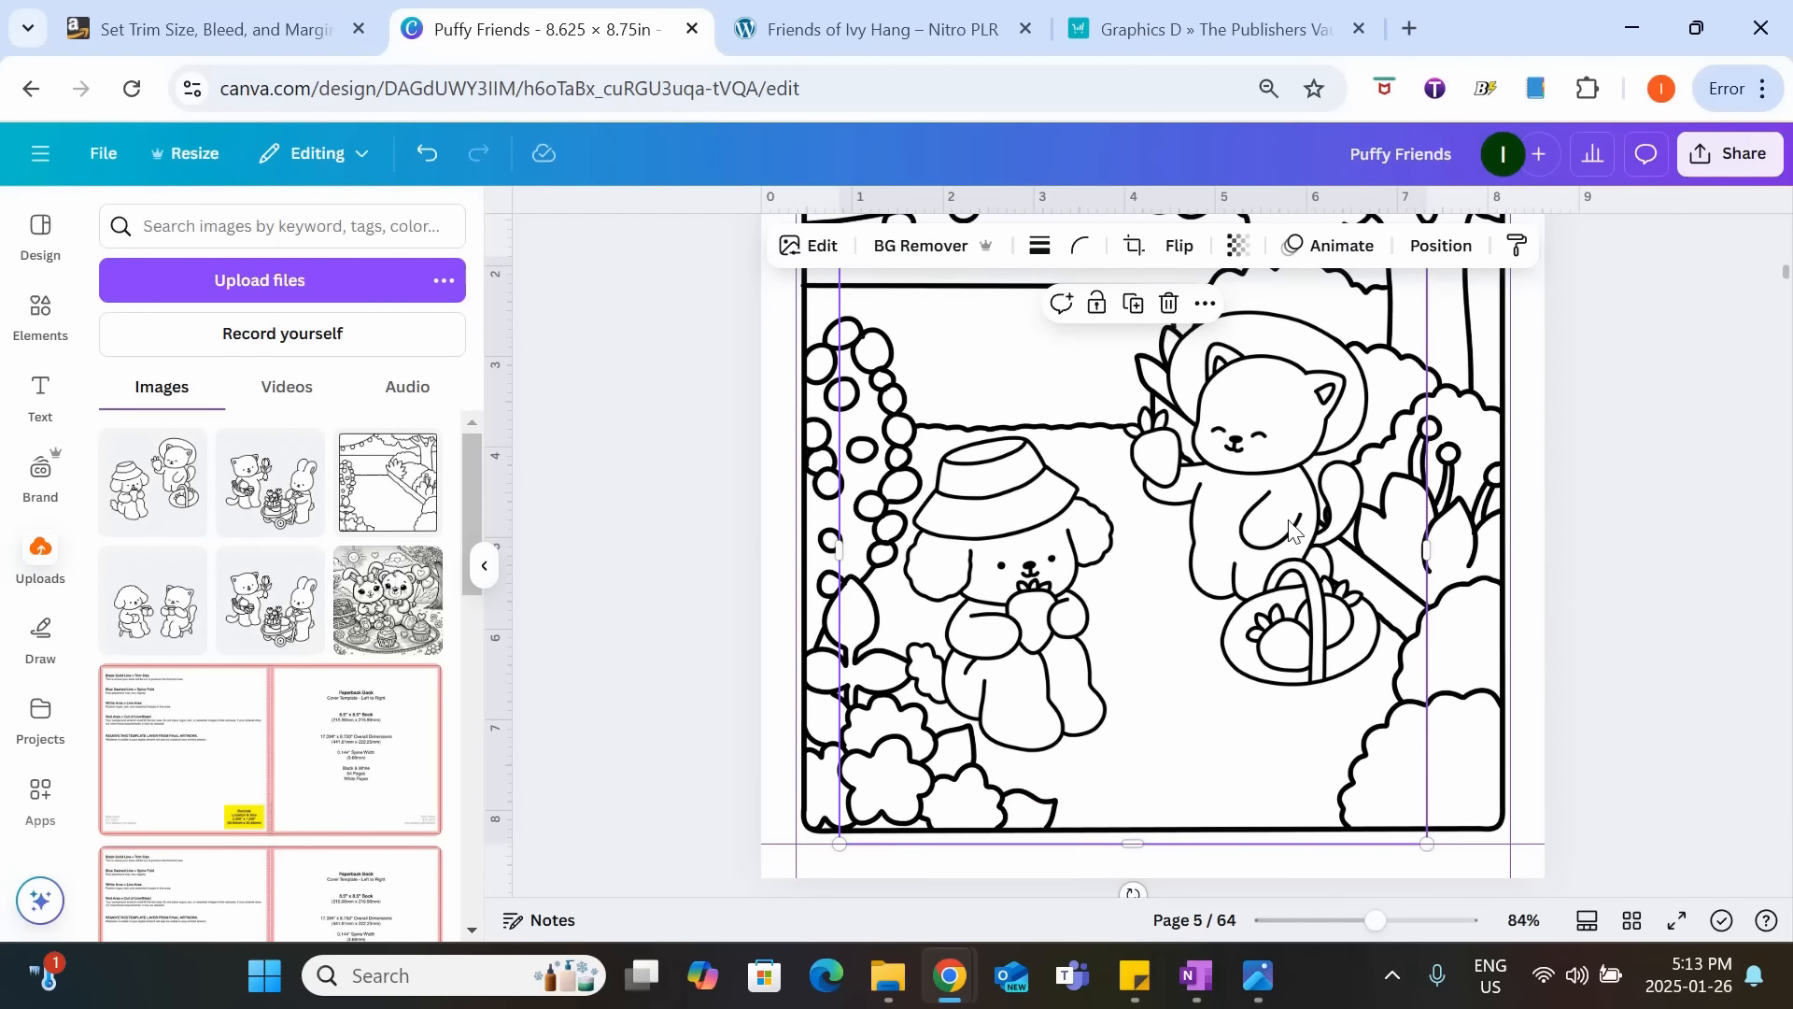
Duplicate the dog-and-cat image and crop one copy to only the dog and the other to only the cat.
{"action": "key", "text": "ctrl+d"}
{"action": "mouse_move", "coordinate": [1289, 520]}
{"action": "left_mouse_down"}
{"action": "mouse_move", "coordinate": [1324, 639]}
{"action": "mouse_move", "coordinate": [1315, 507]}
{"action": "left_mouse_up"}
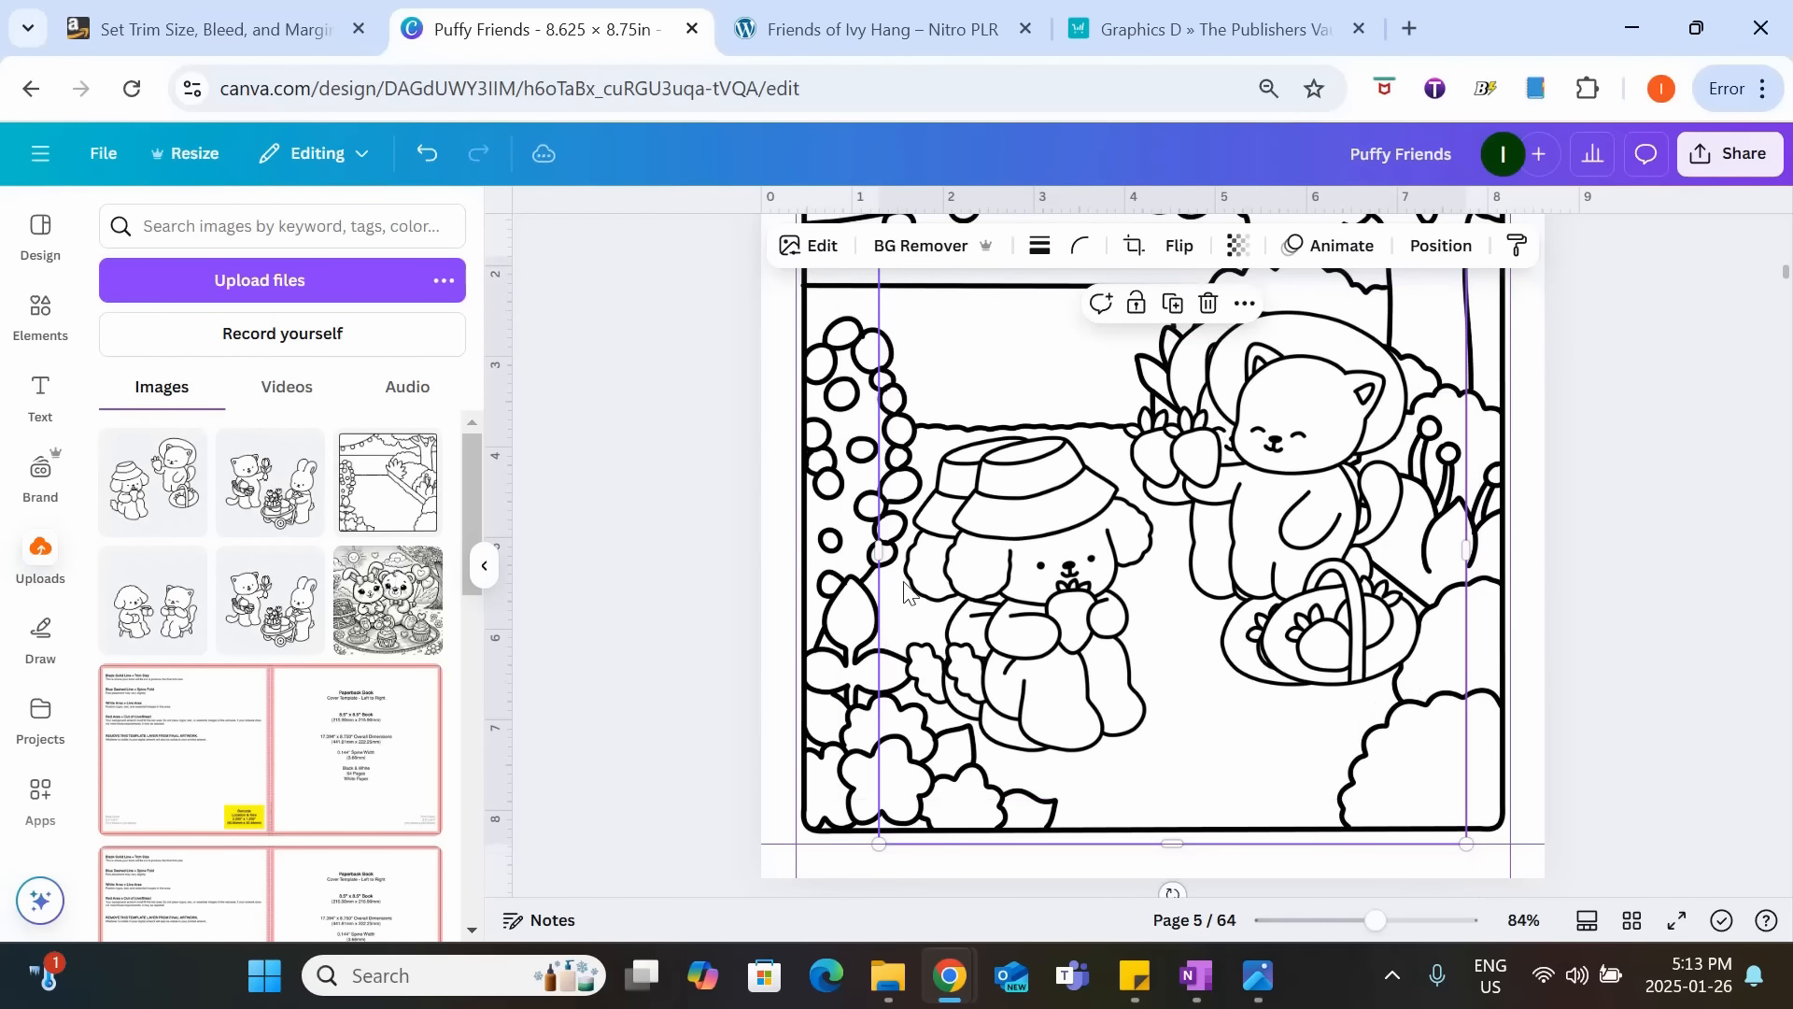
{"action": "left_click_drag", "start_coordinate": [884, 565], "coordinate": [1161, 563]}
{"action": "left_click_drag", "start_coordinate": [1069, 547], "coordinate": [1108, 566]}
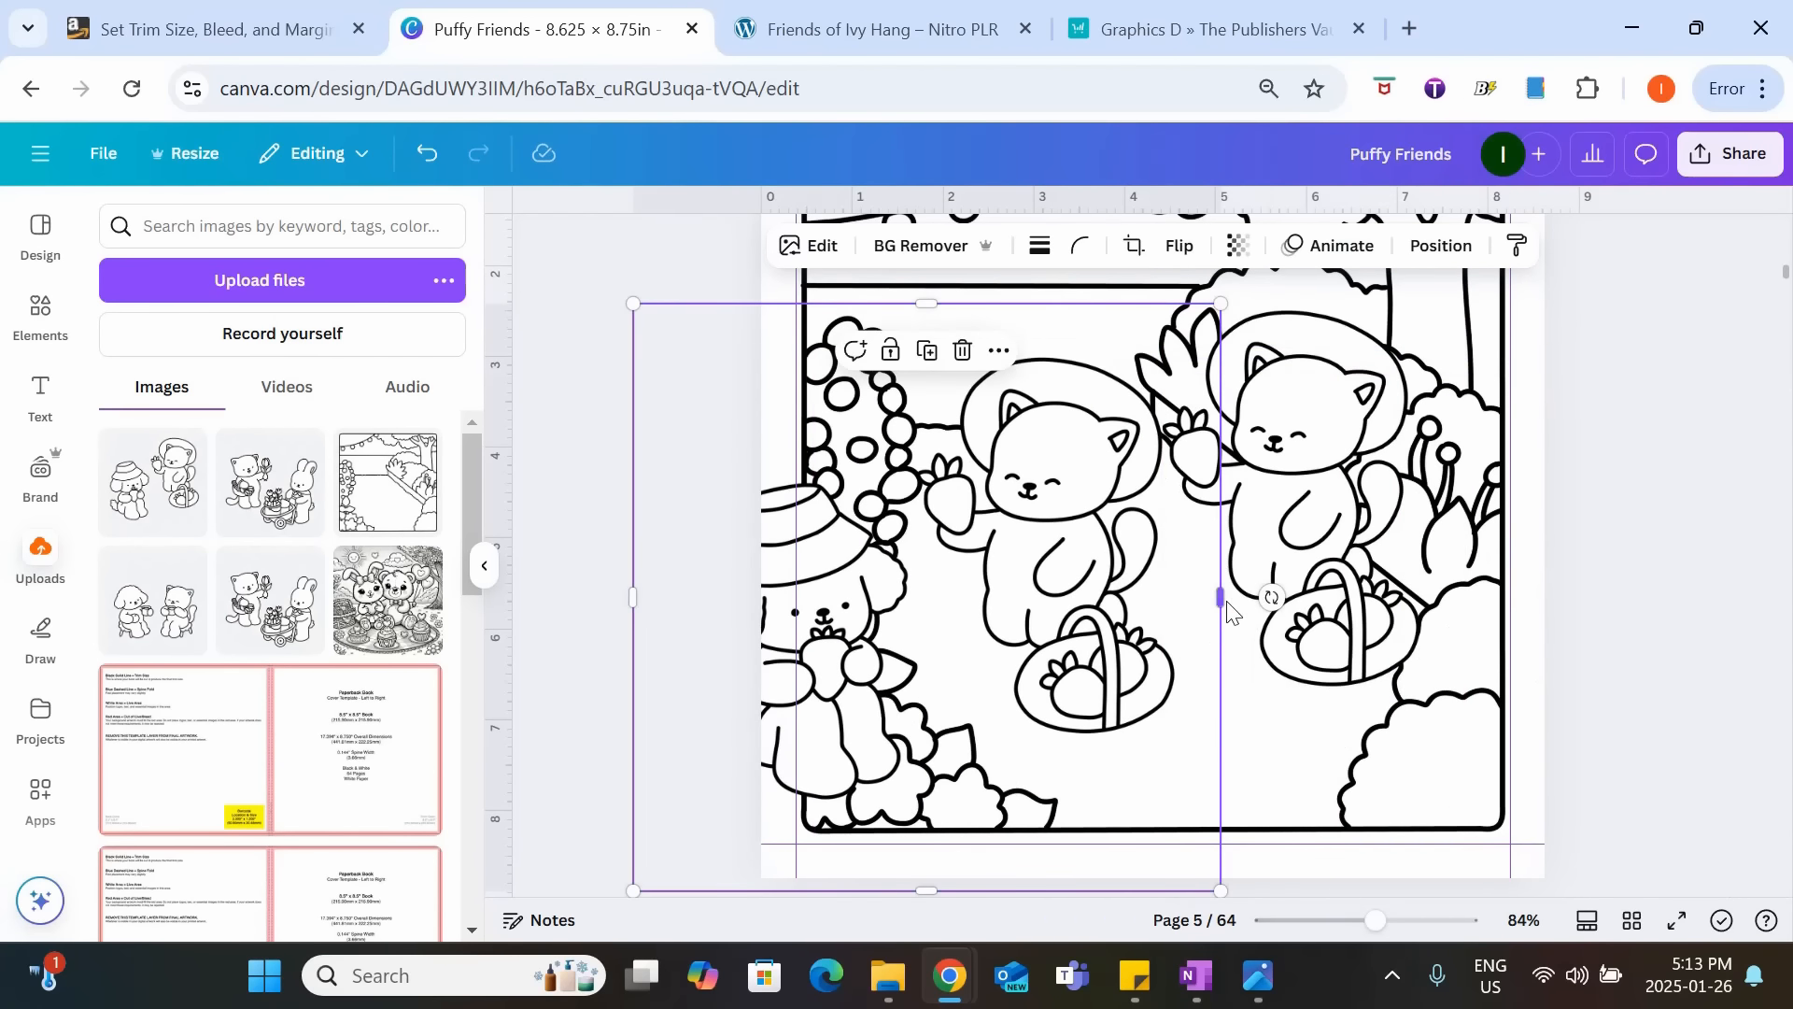
{"action": "left_click_drag", "start_coordinate": [1225, 598], "coordinate": [1097, 563]}
{"action": "left_click_drag", "start_coordinate": [1324, 520], "coordinate": [1281, 588]}
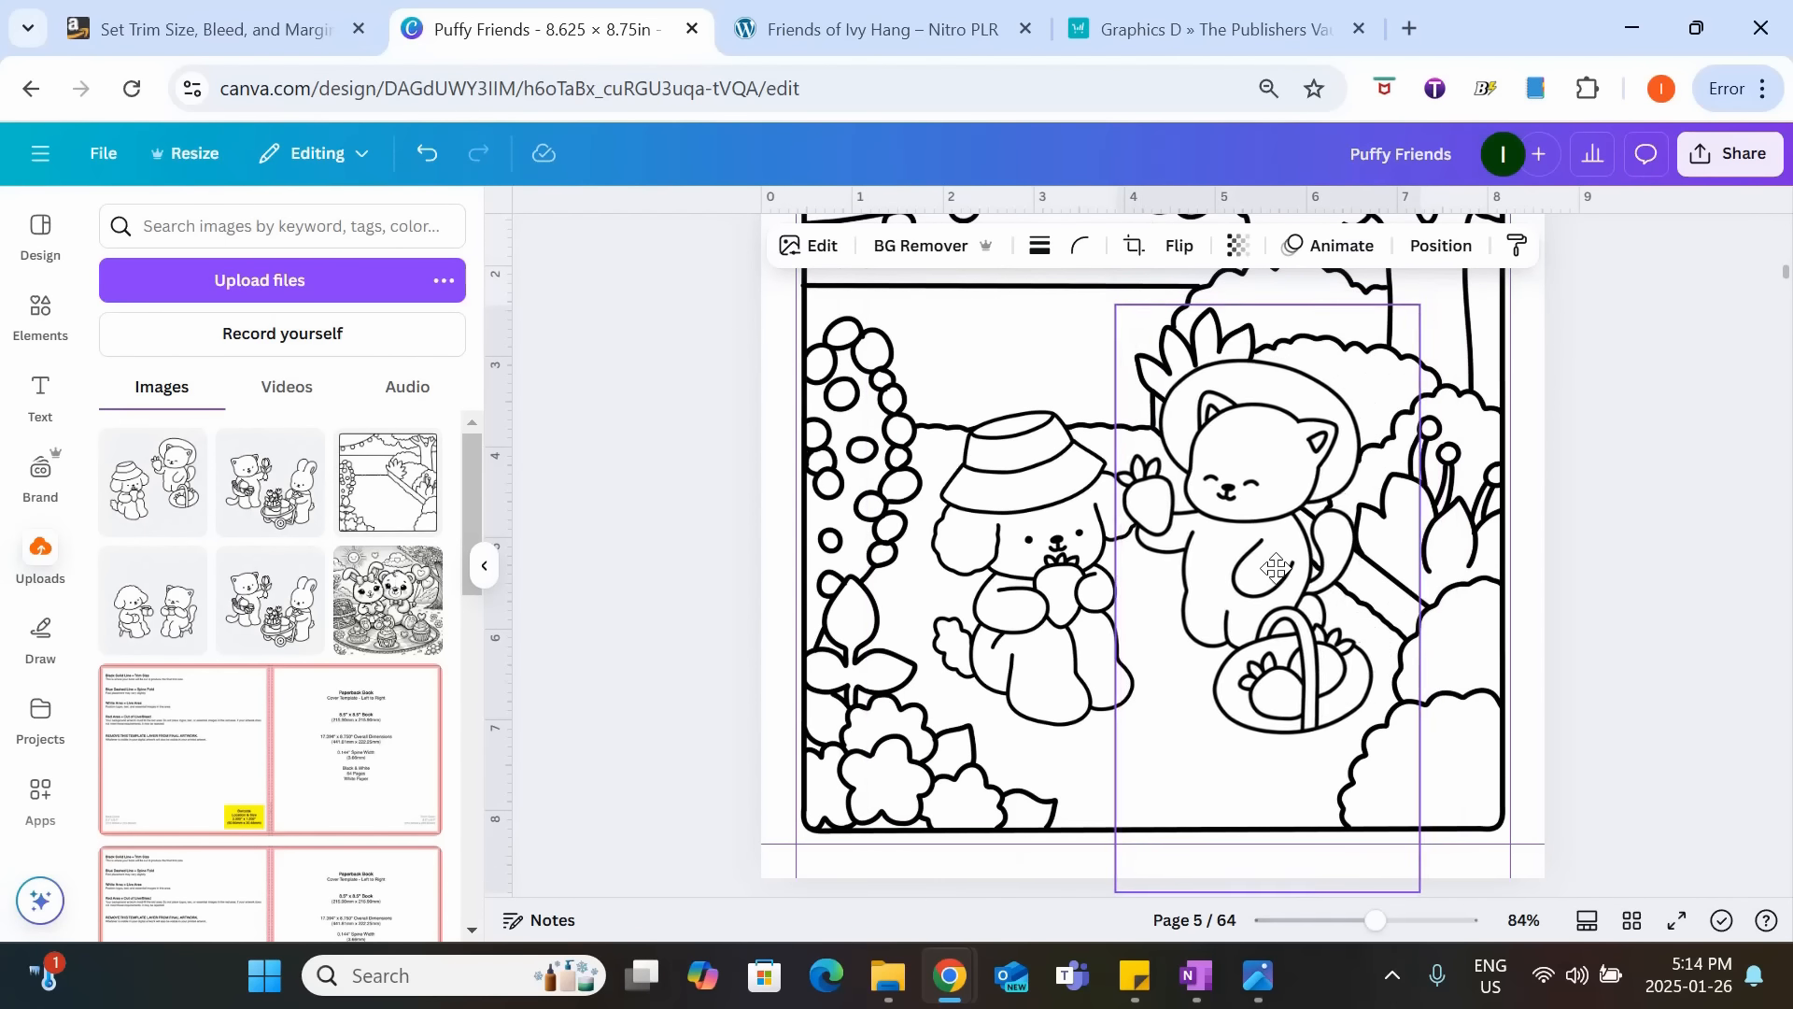
Enlarge the dog slightly and arrange it and the cat side by side in the garden scene on page 5.
{"action": "left_click_drag", "start_coordinate": [1150, 608], "coordinate": [1137, 612]}
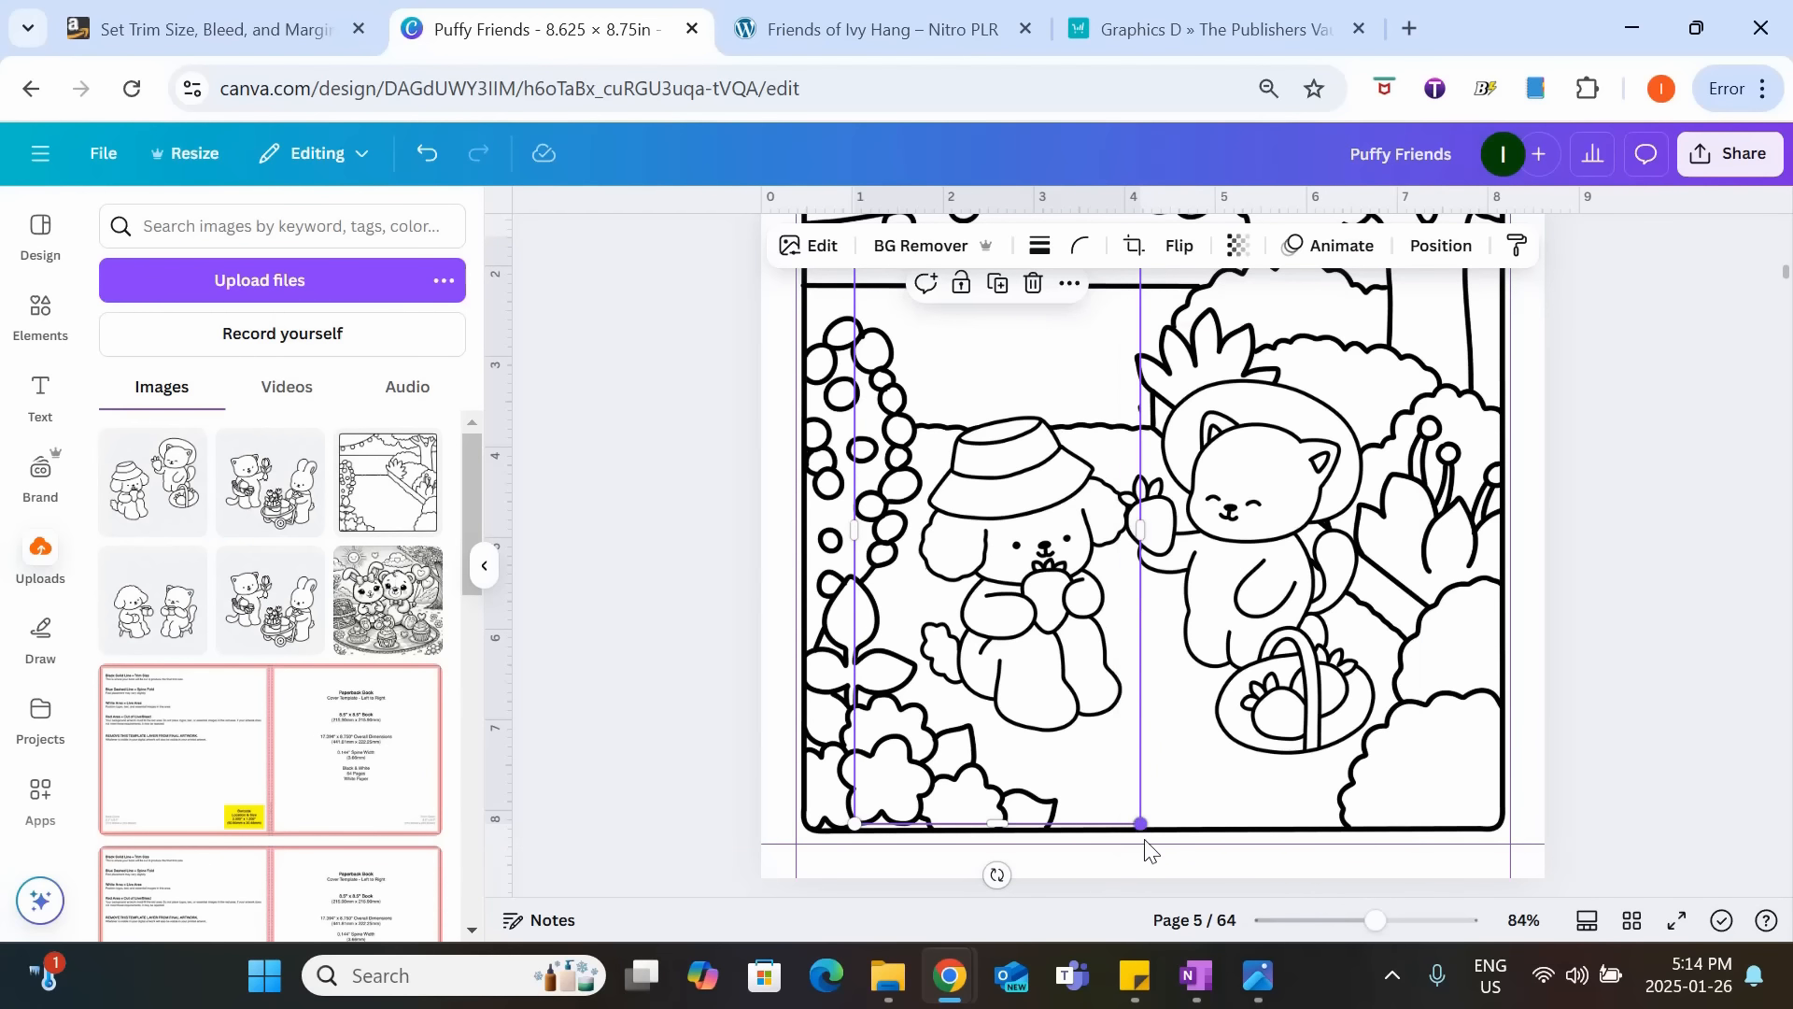
{"action": "left_click_drag", "start_coordinate": [1142, 827], "coordinate": [1159, 858]}
{"action": "left_click_drag", "start_coordinate": [1078, 691], "coordinate": [1064, 646]}
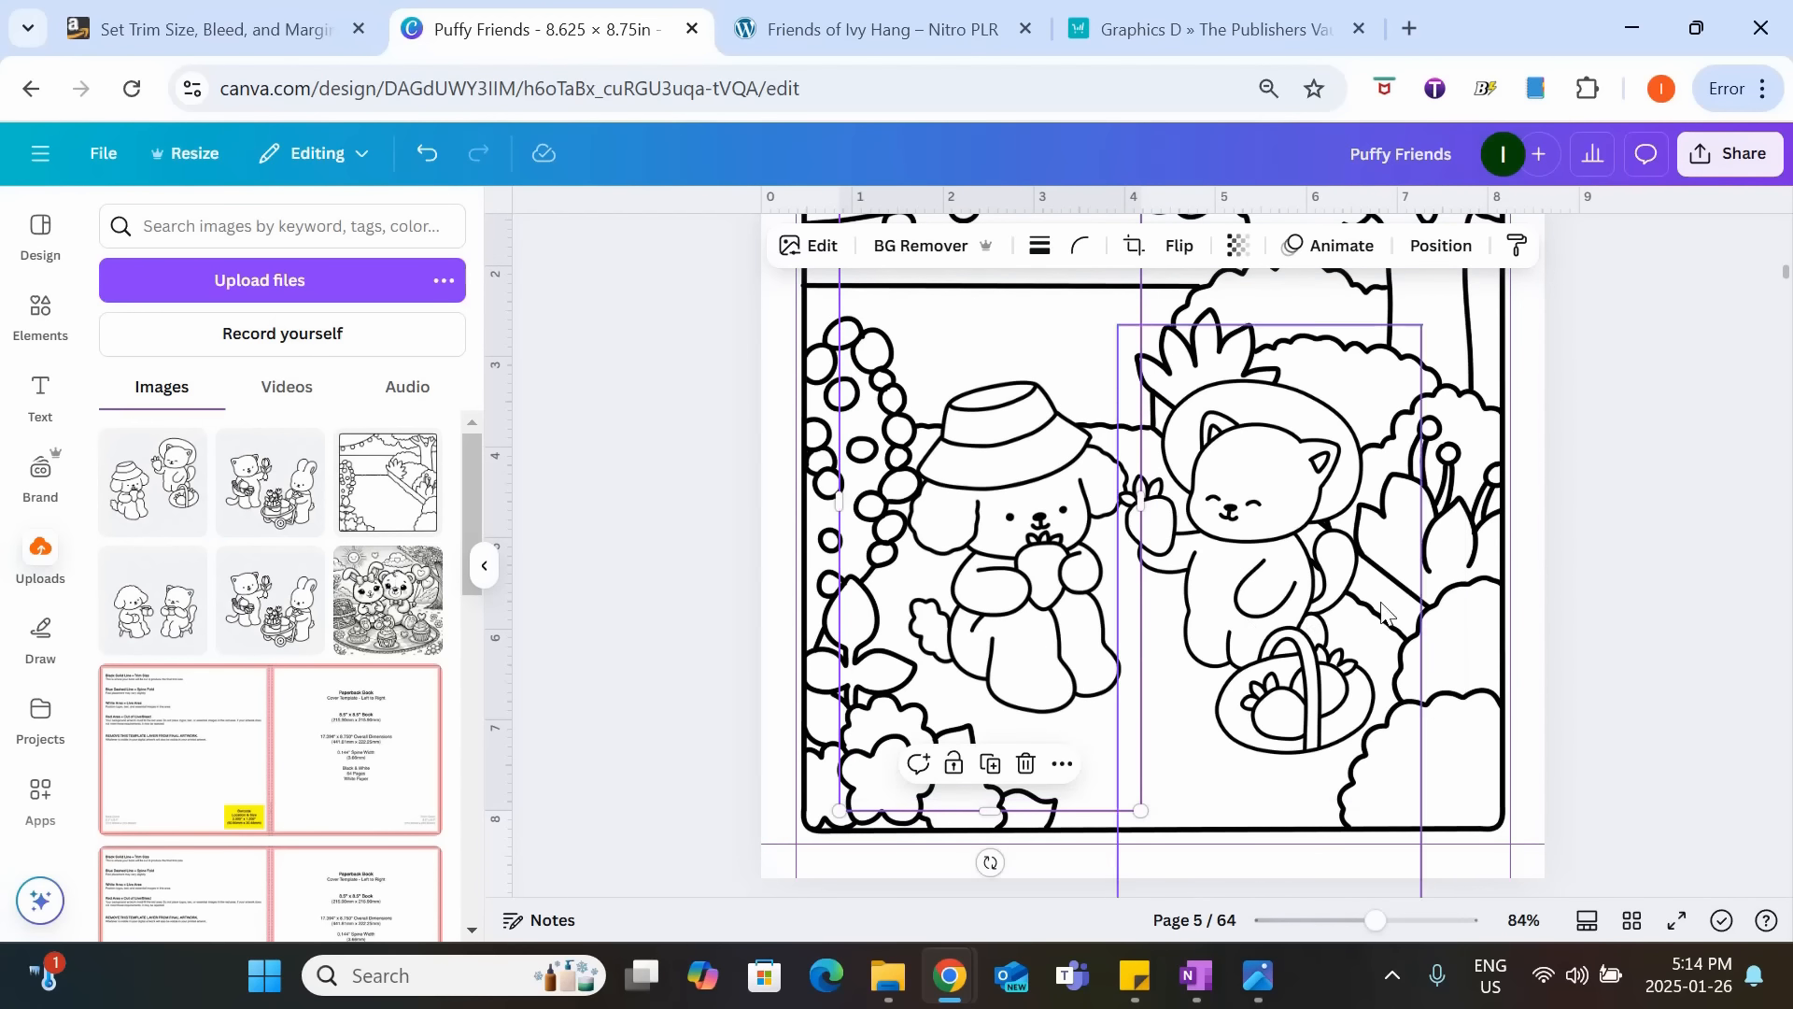
{"action": "left_click_drag", "start_coordinate": [1286, 602], "coordinate": [1286, 584]}
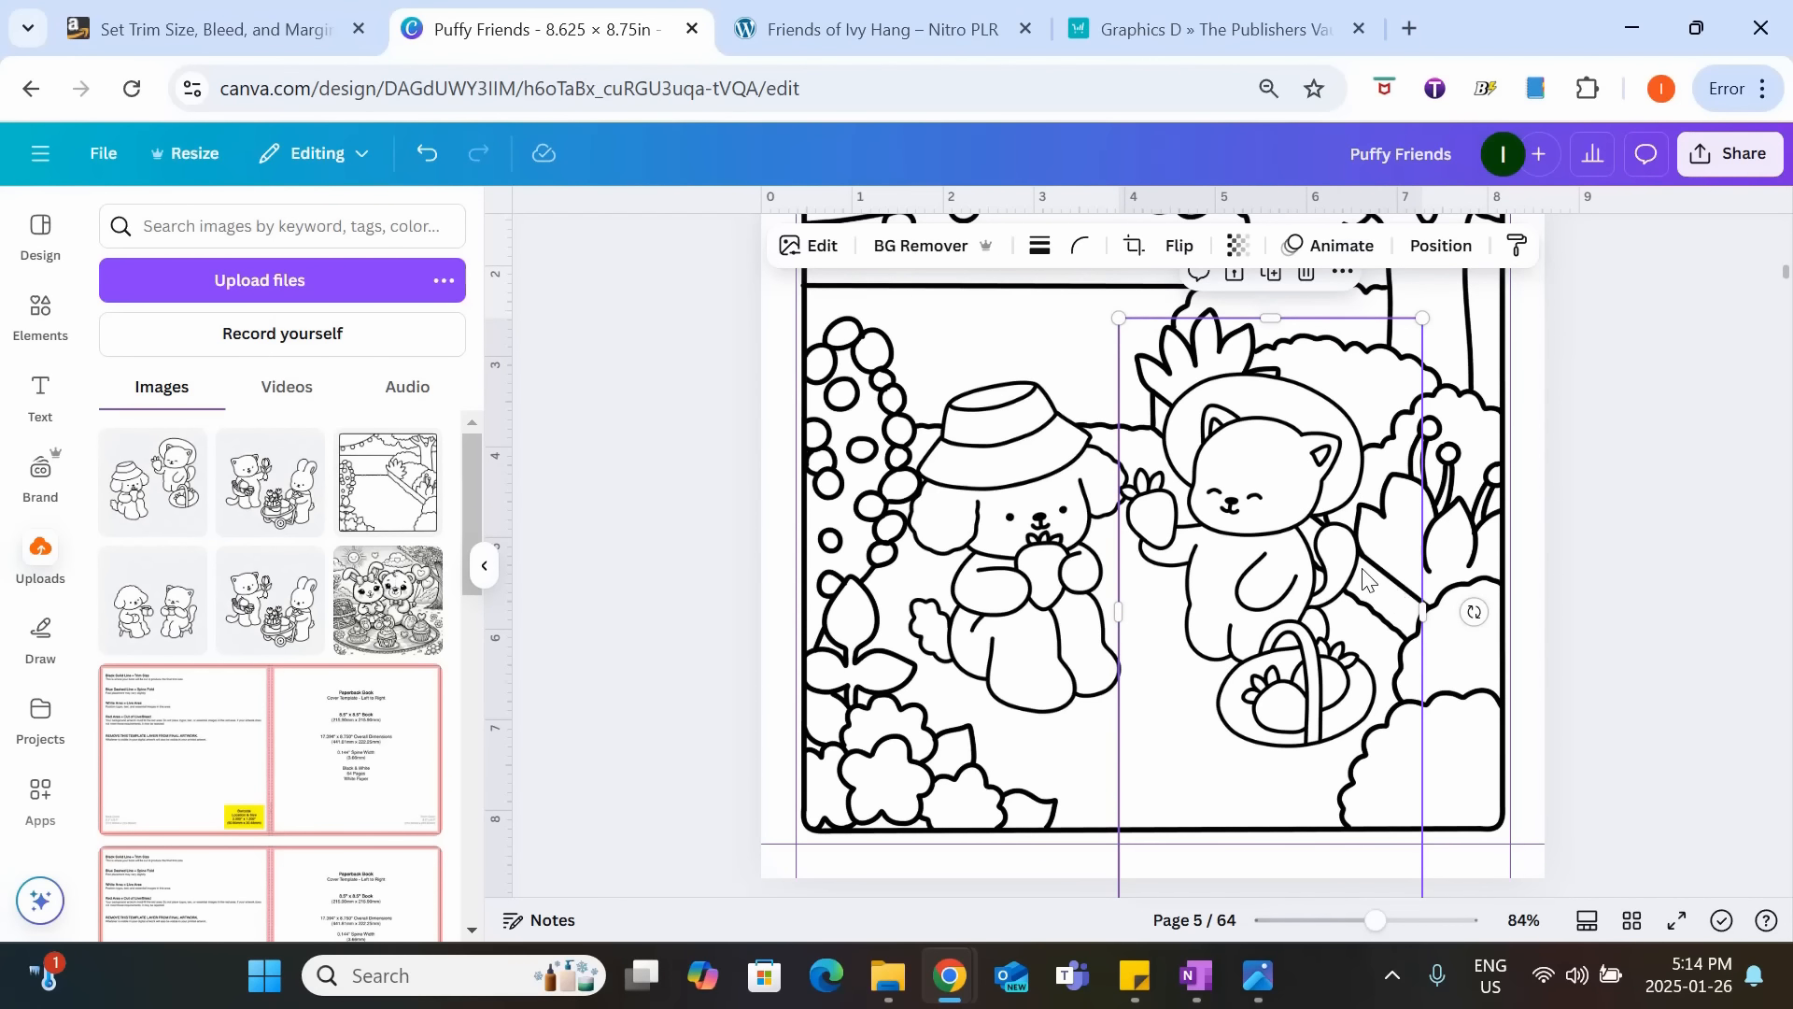
{"action": "left_click", "coordinate": [1528, 553]}
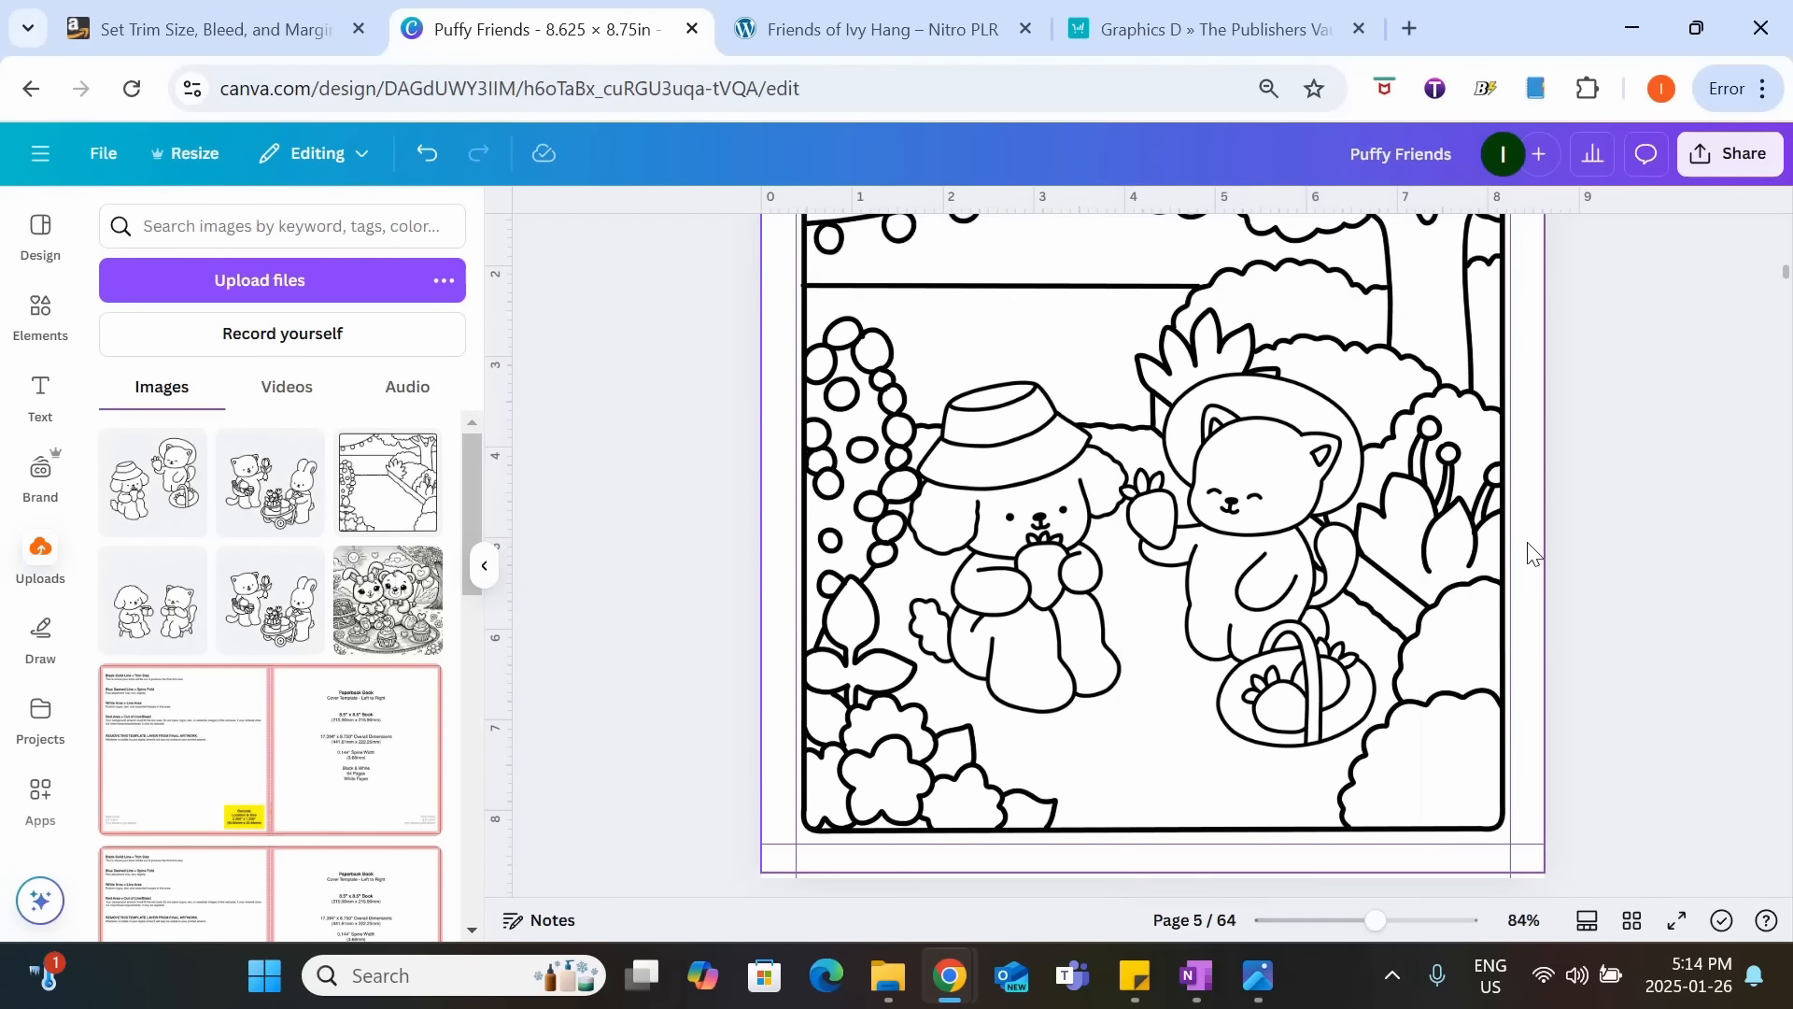
{"action": "scroll", "coordinate": [1633, 566], "scroll_direction": "up", "scroll_amount": 2}
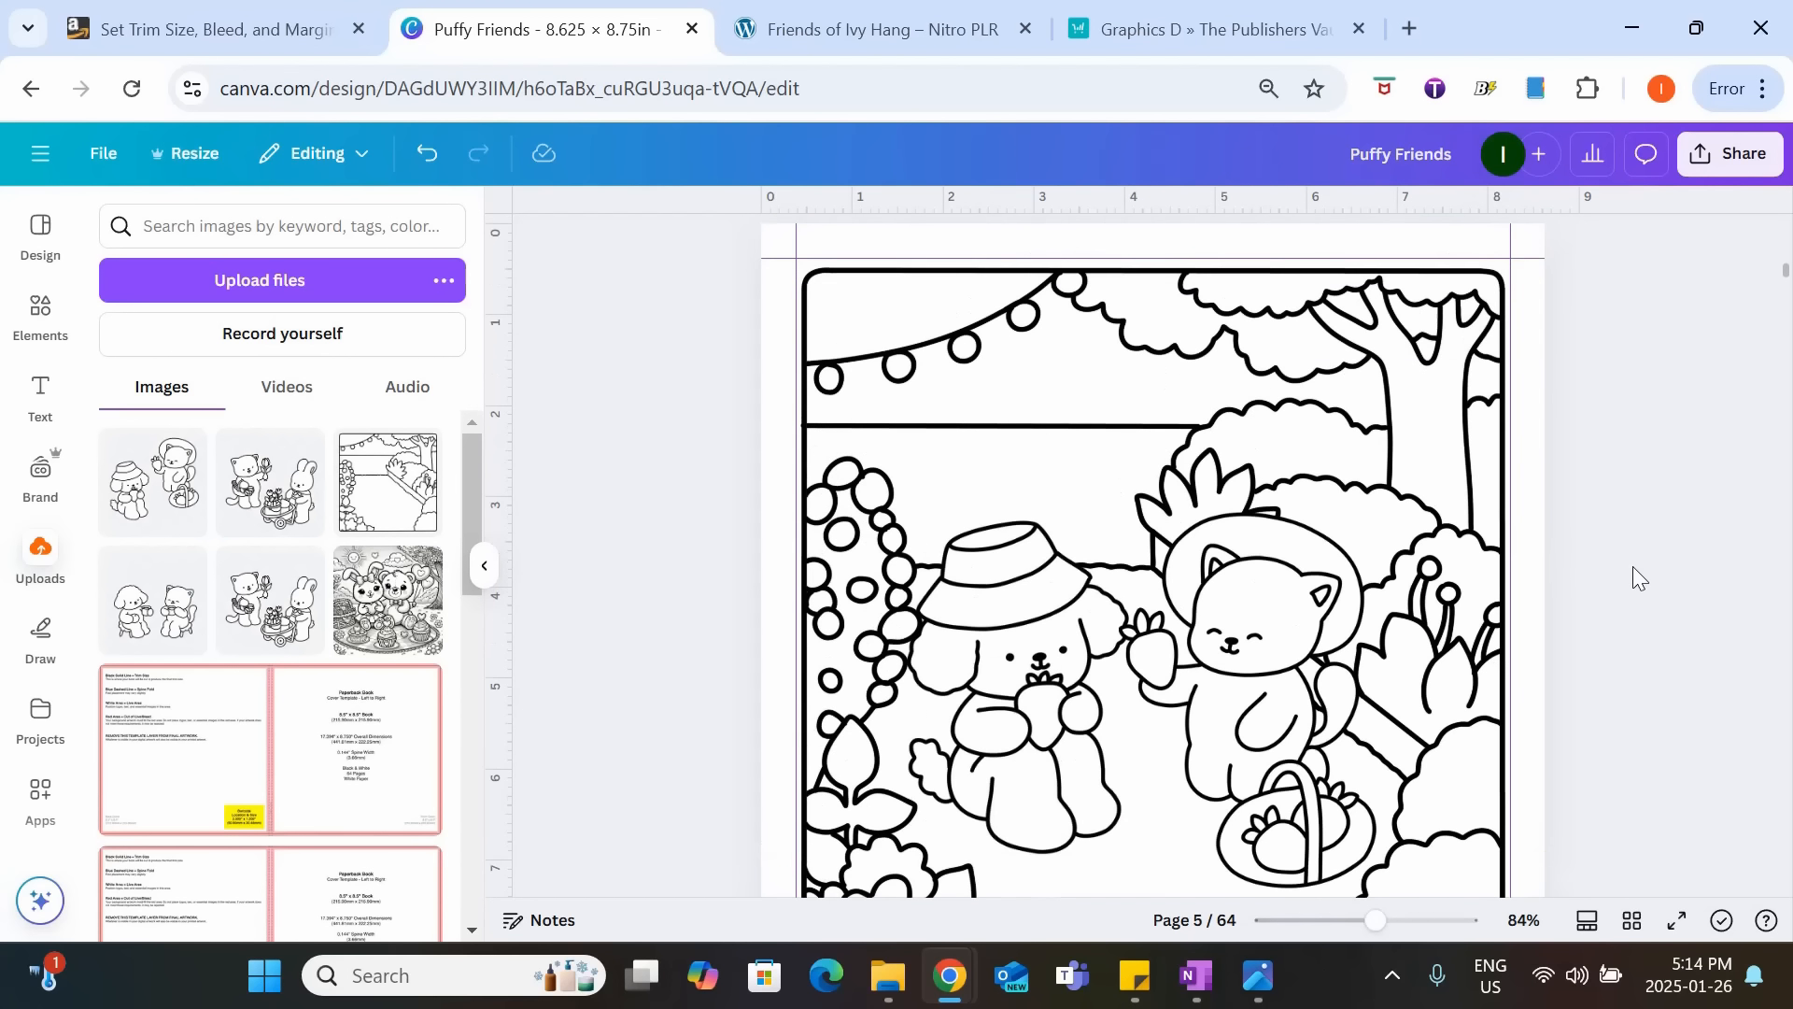
{"action": "scroll", "coordinate": [1633, 566], "scroll_direction": "down", "scroll_amount": 2}
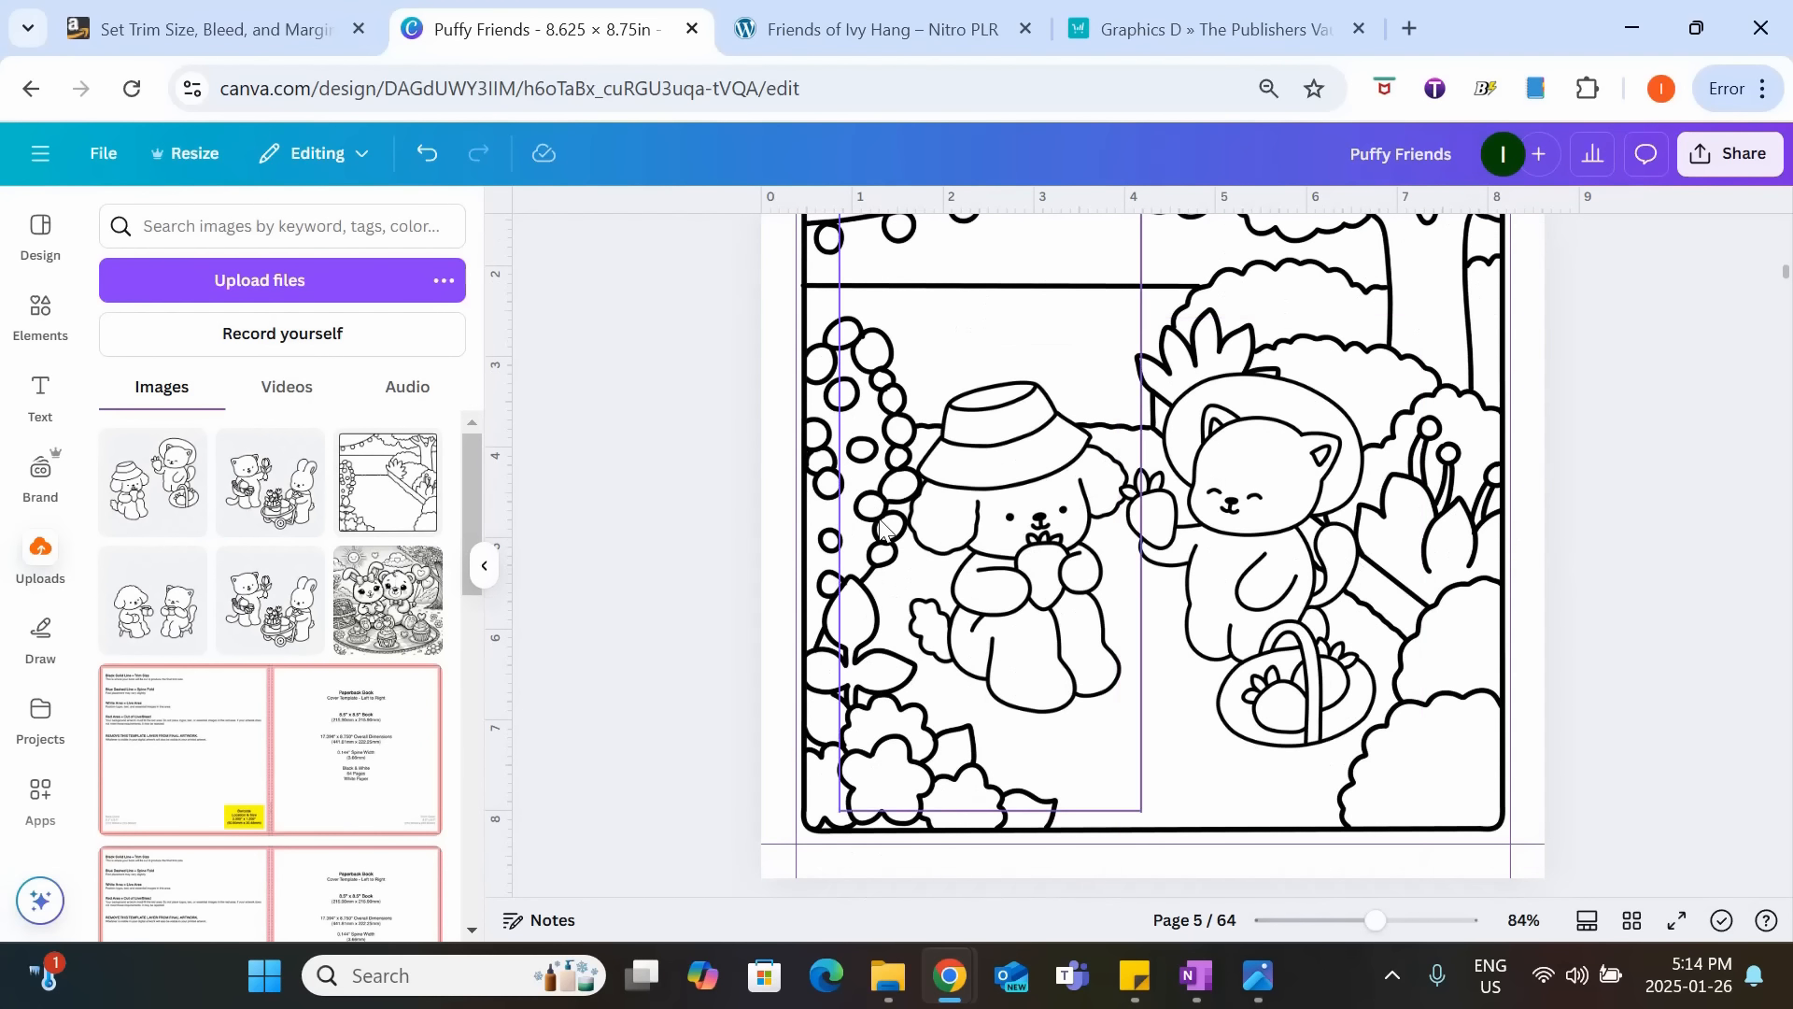
Insert the recently used yellow duck with a flower hat, shrink it and place it between the dog and the cat.
{"action": "left_click", "coordinate": [54, 344]}
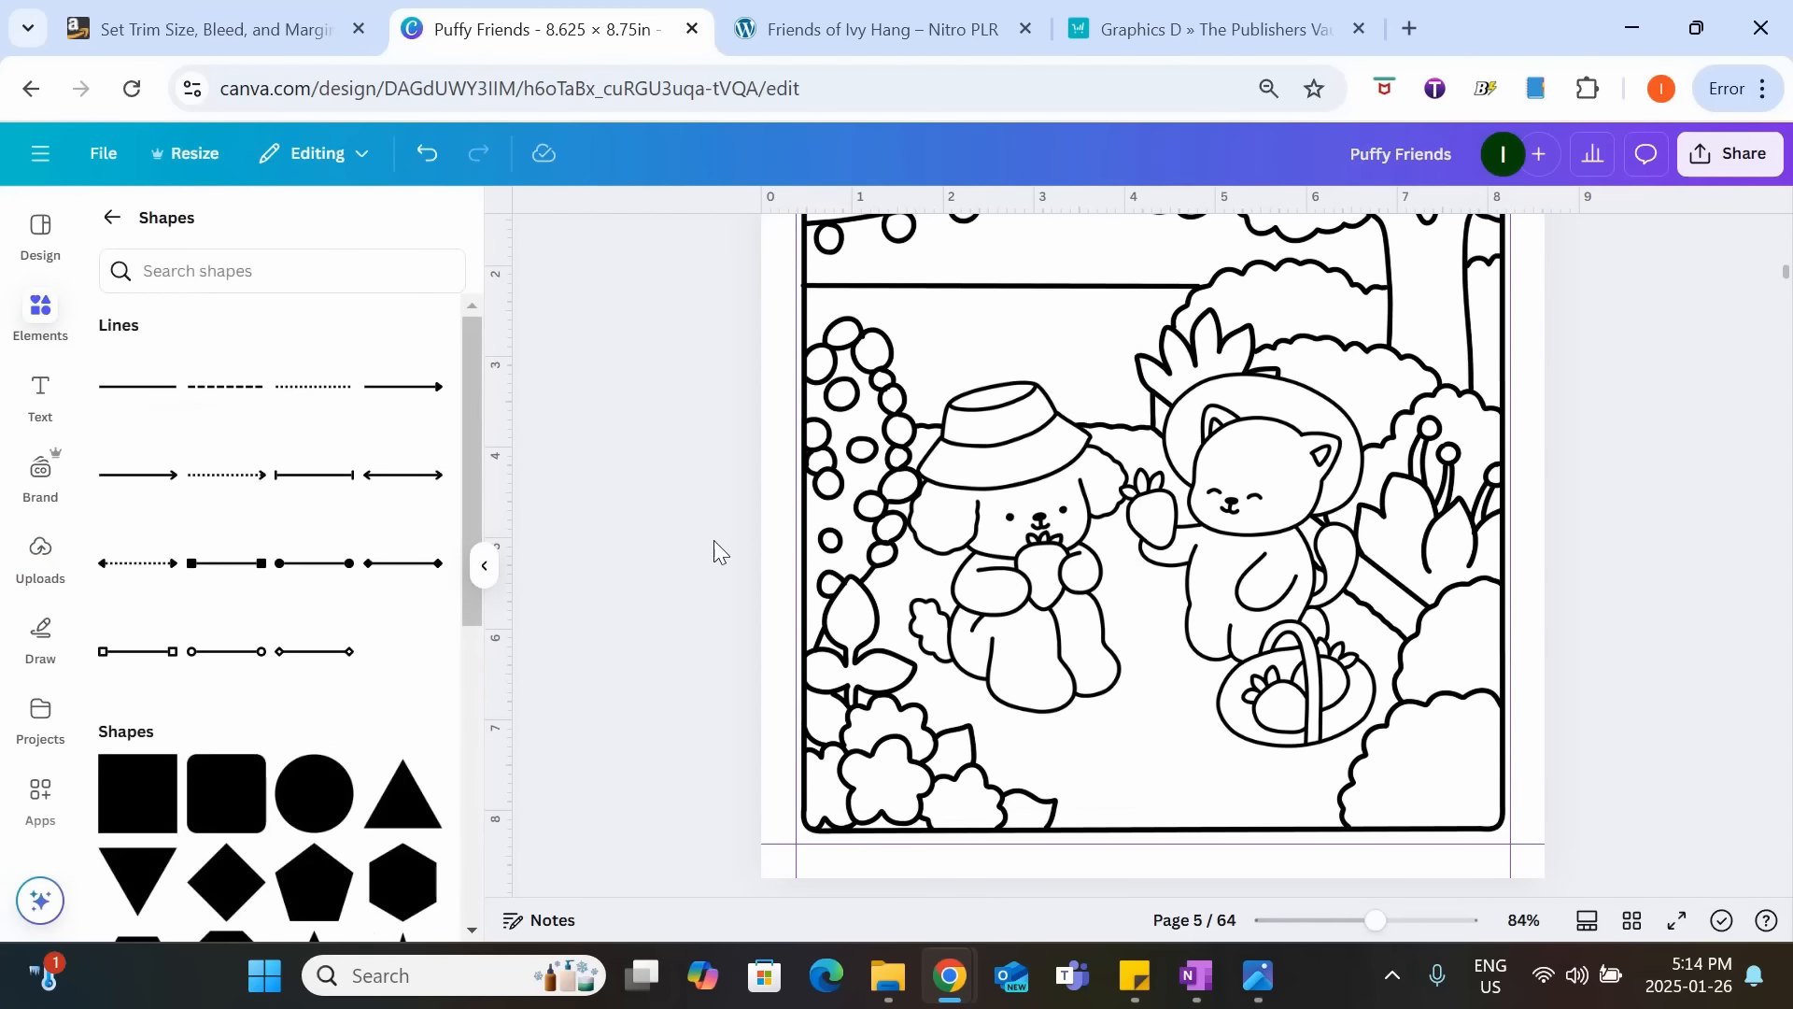
{"action": "left_click", "coordinate": [108, 222]}
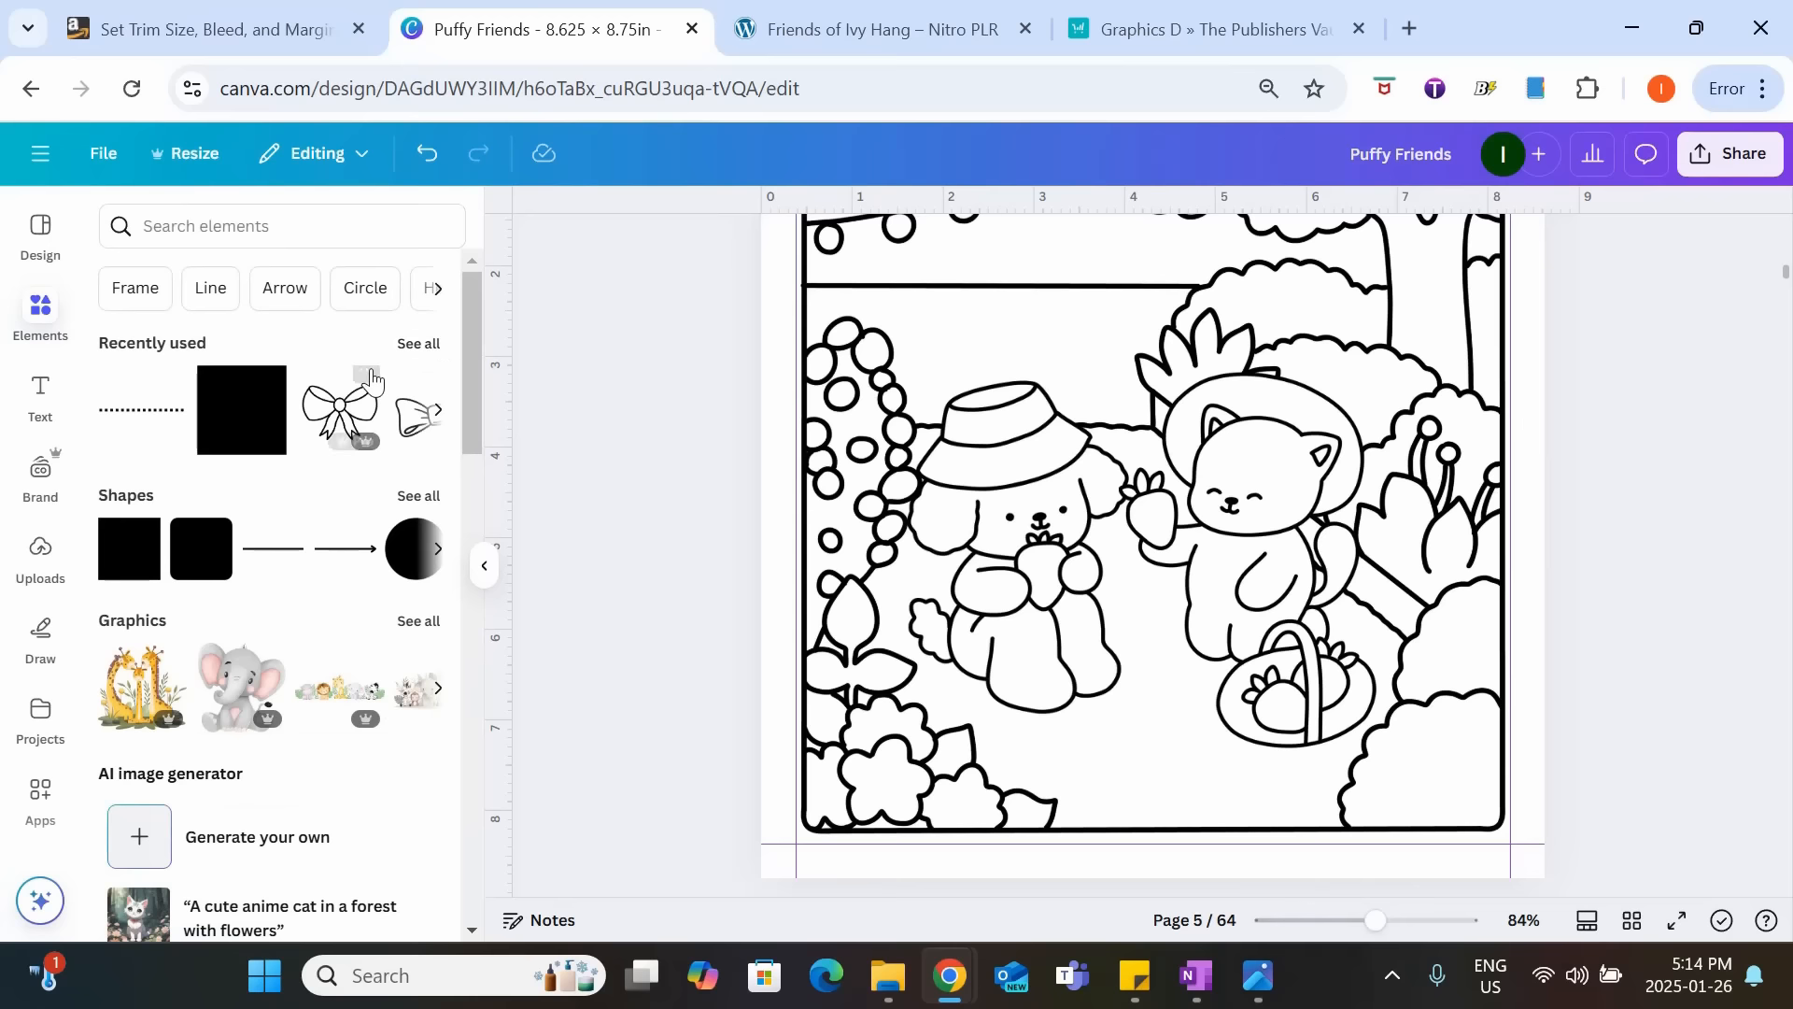
{"action": "left_click", "coordinate": [428, 342]}
{"action": "scroll", "coordinate": [412, 560], "scroll_direction": "down", "scroll_amount": 3}
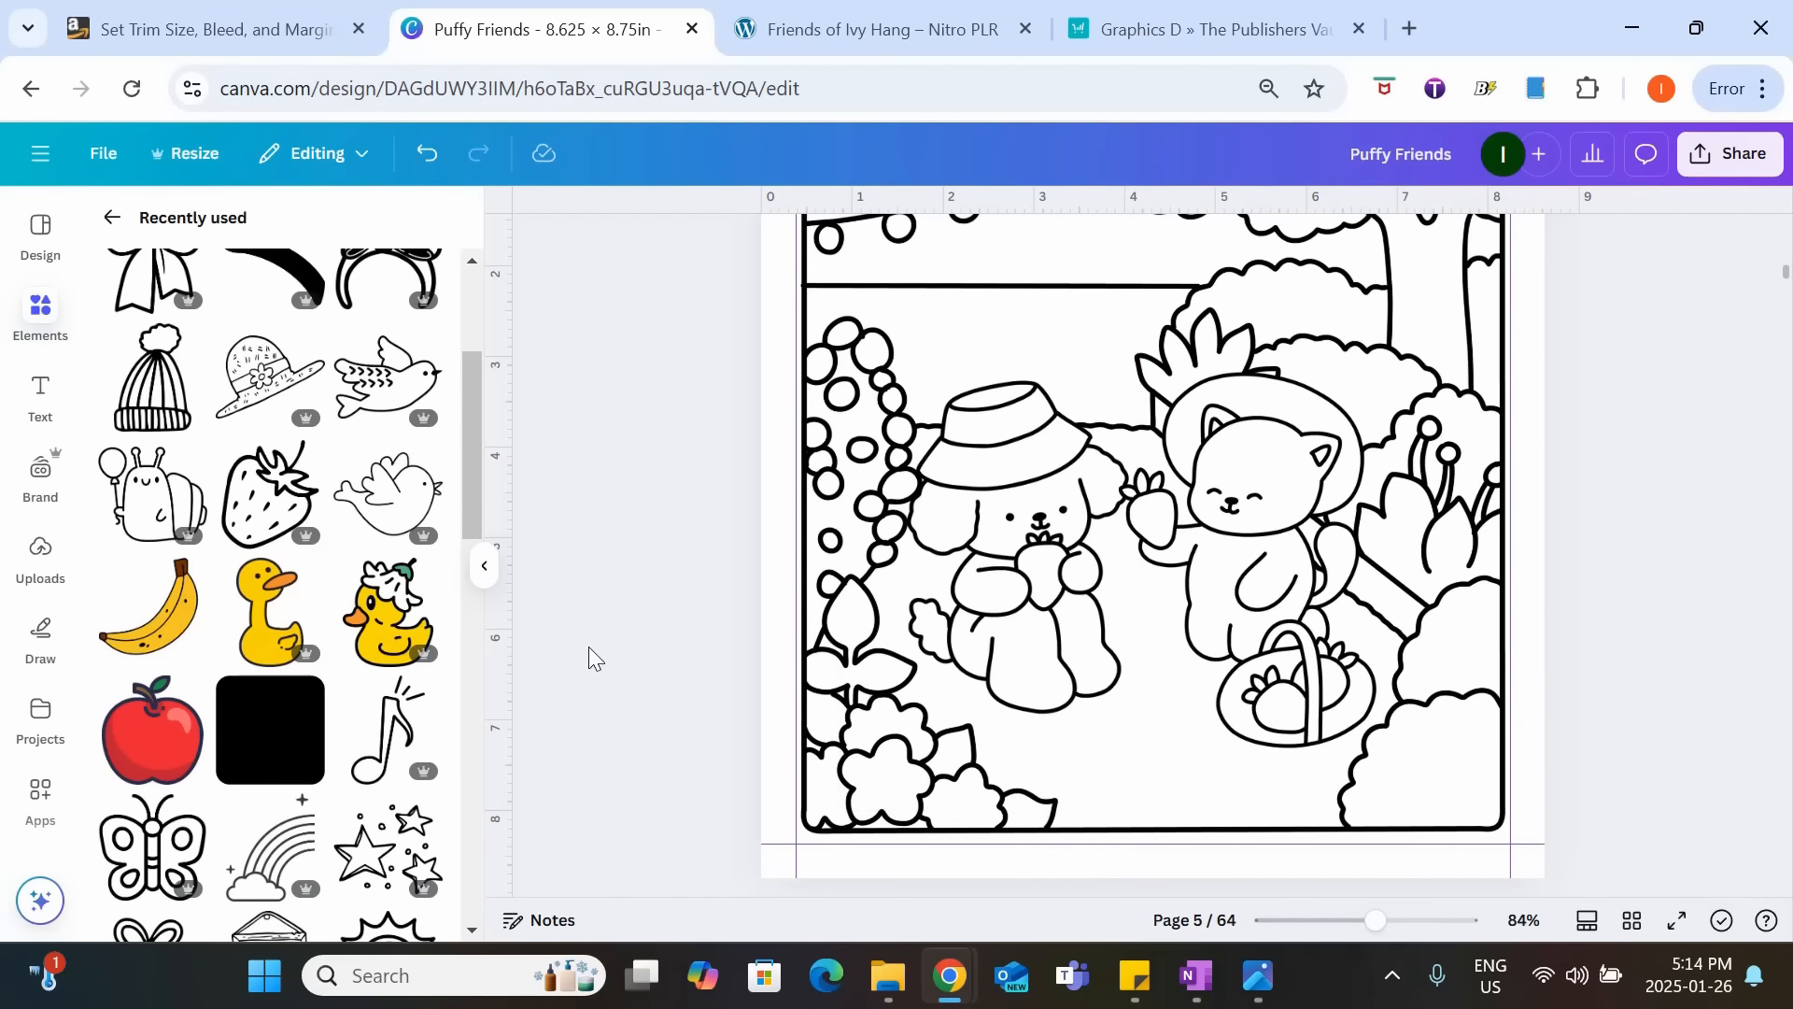
{"action": "left_click", "coordinate": [401, 631]}
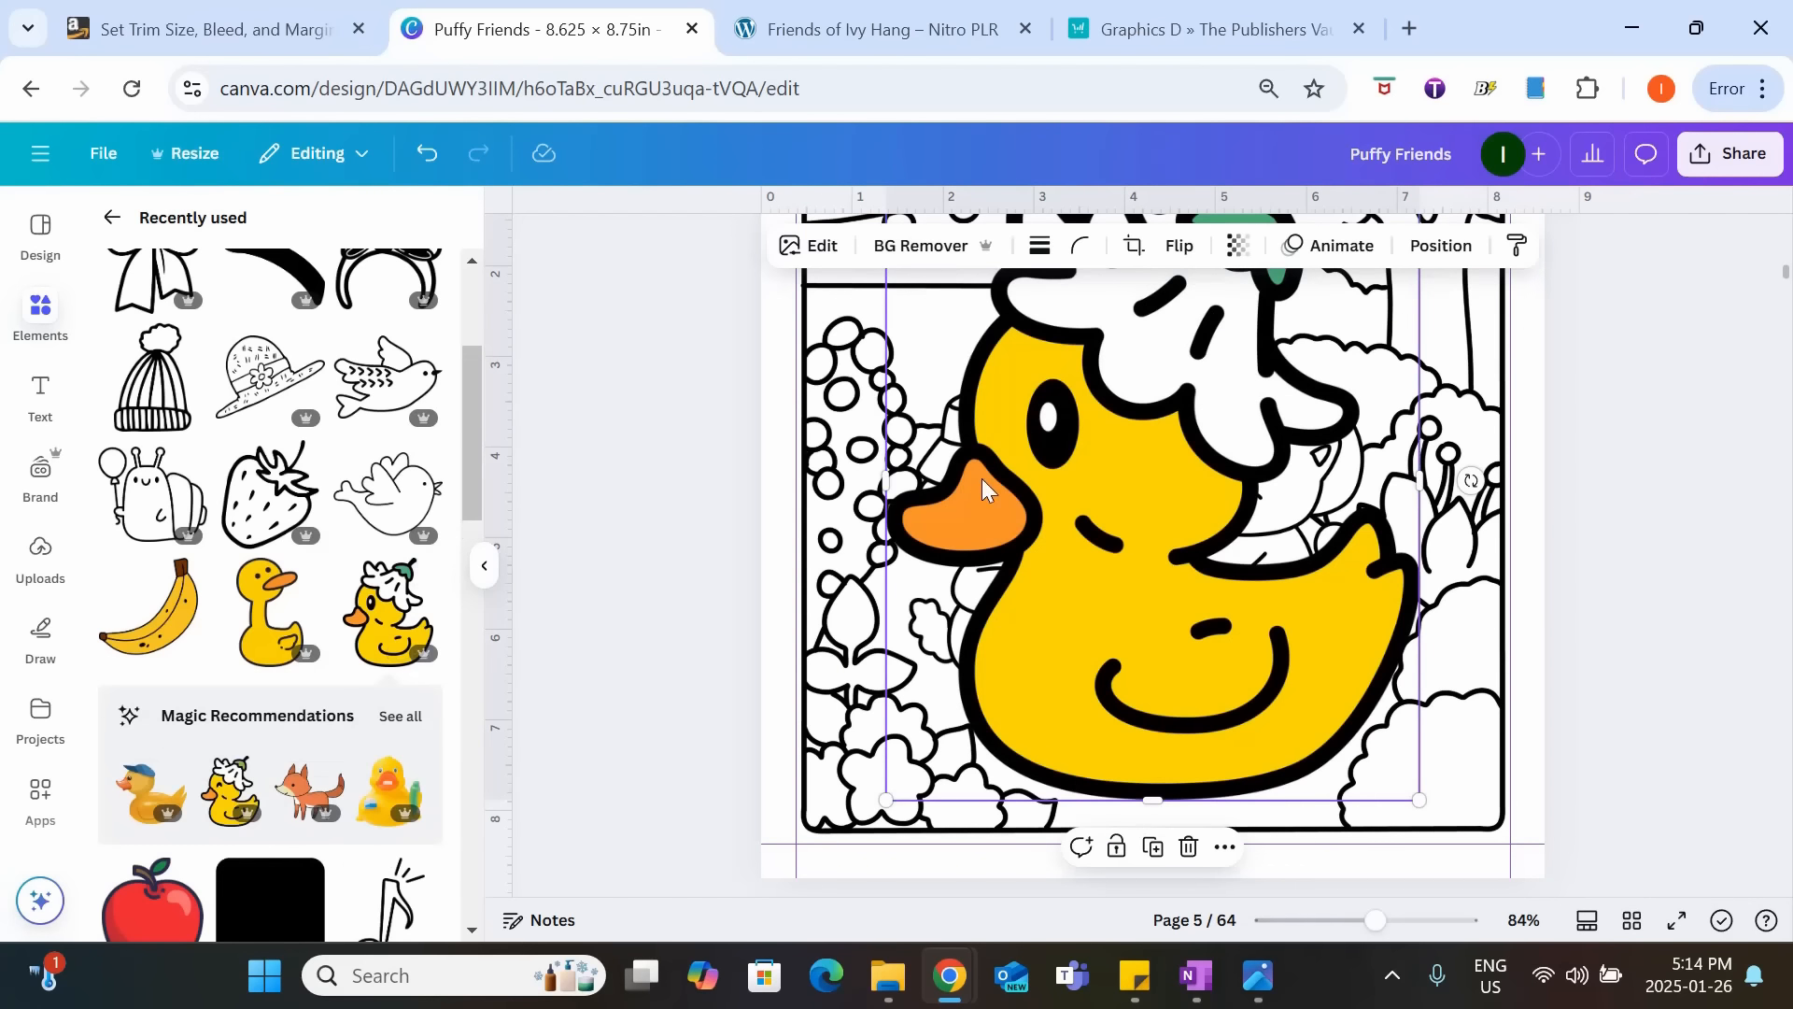
{"action": "left_click_drag", "start_coordinate": [1149, 519], "coordinate": [1073, 713]}
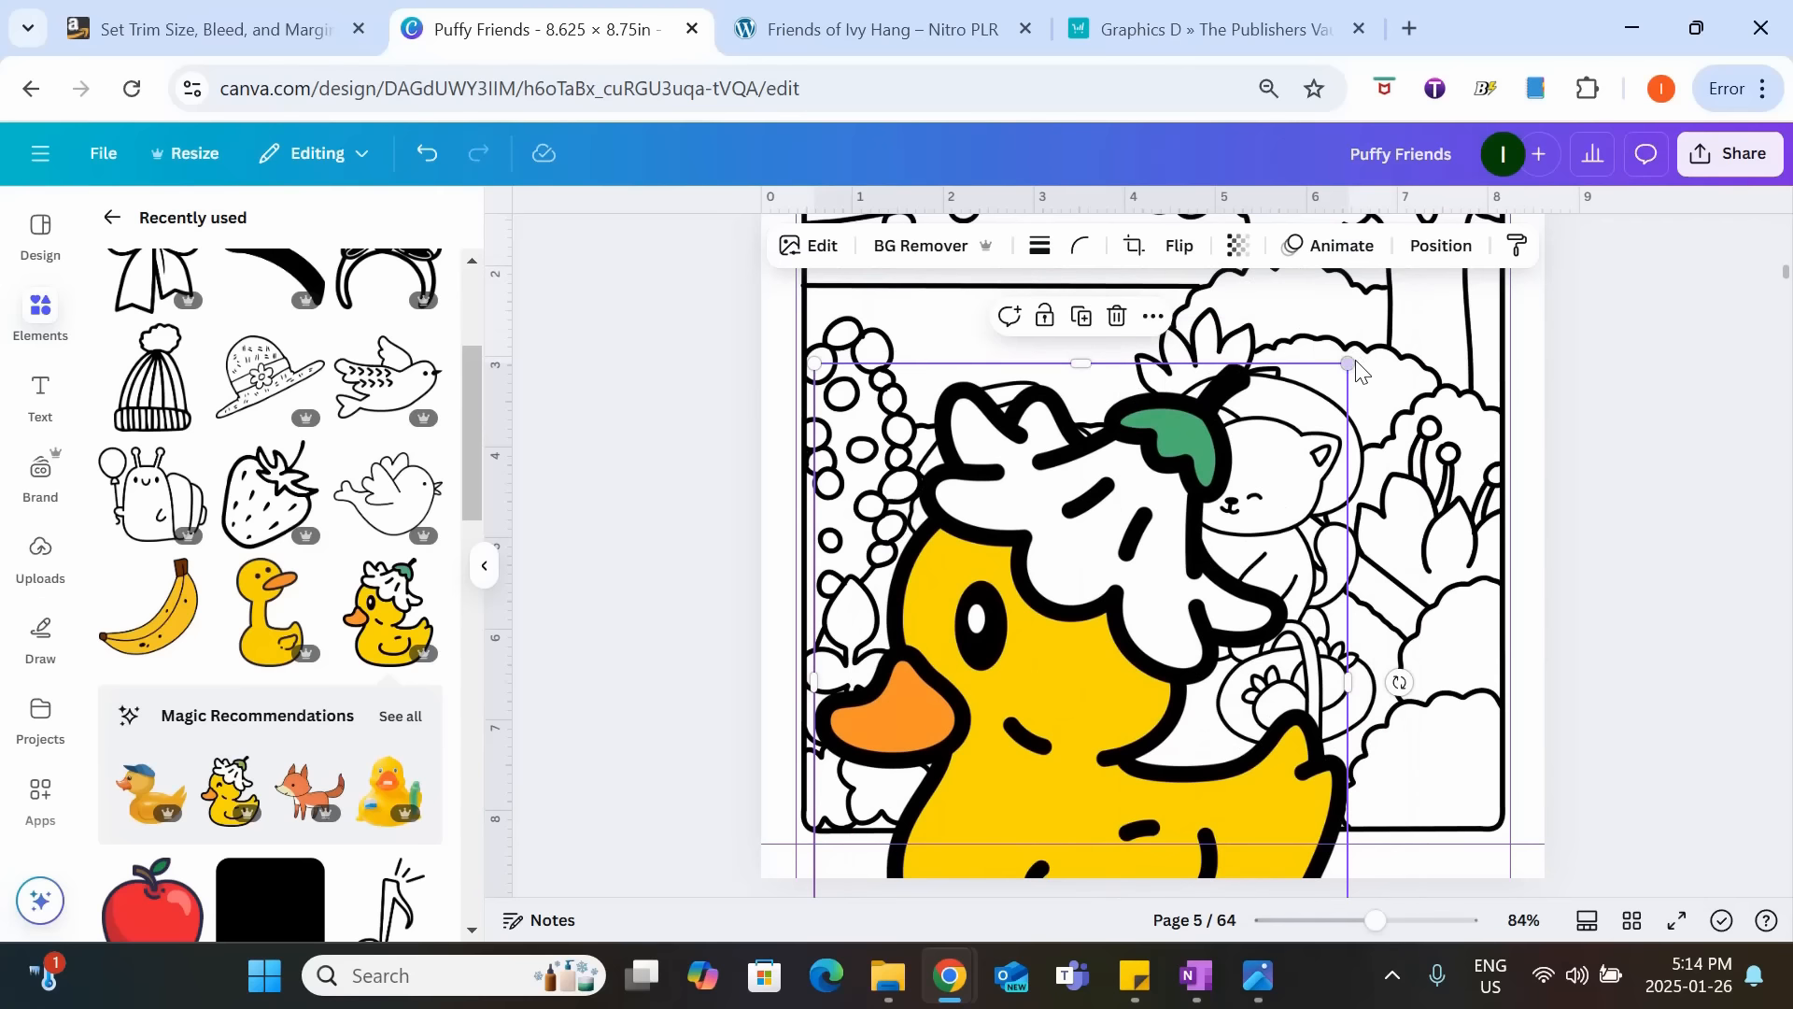
{"action": "left_click_drag", "start_coordinate": [1354, 365], "coordinate": [1134, 545]}
{"action": "left_click_drag", "start_coordinate": [1202, 520], "coordinate": [1096, 645]}
{"action": "left_click_drag", "start_coordinate": [1080, 738], "coordinate": [1163, 705]}
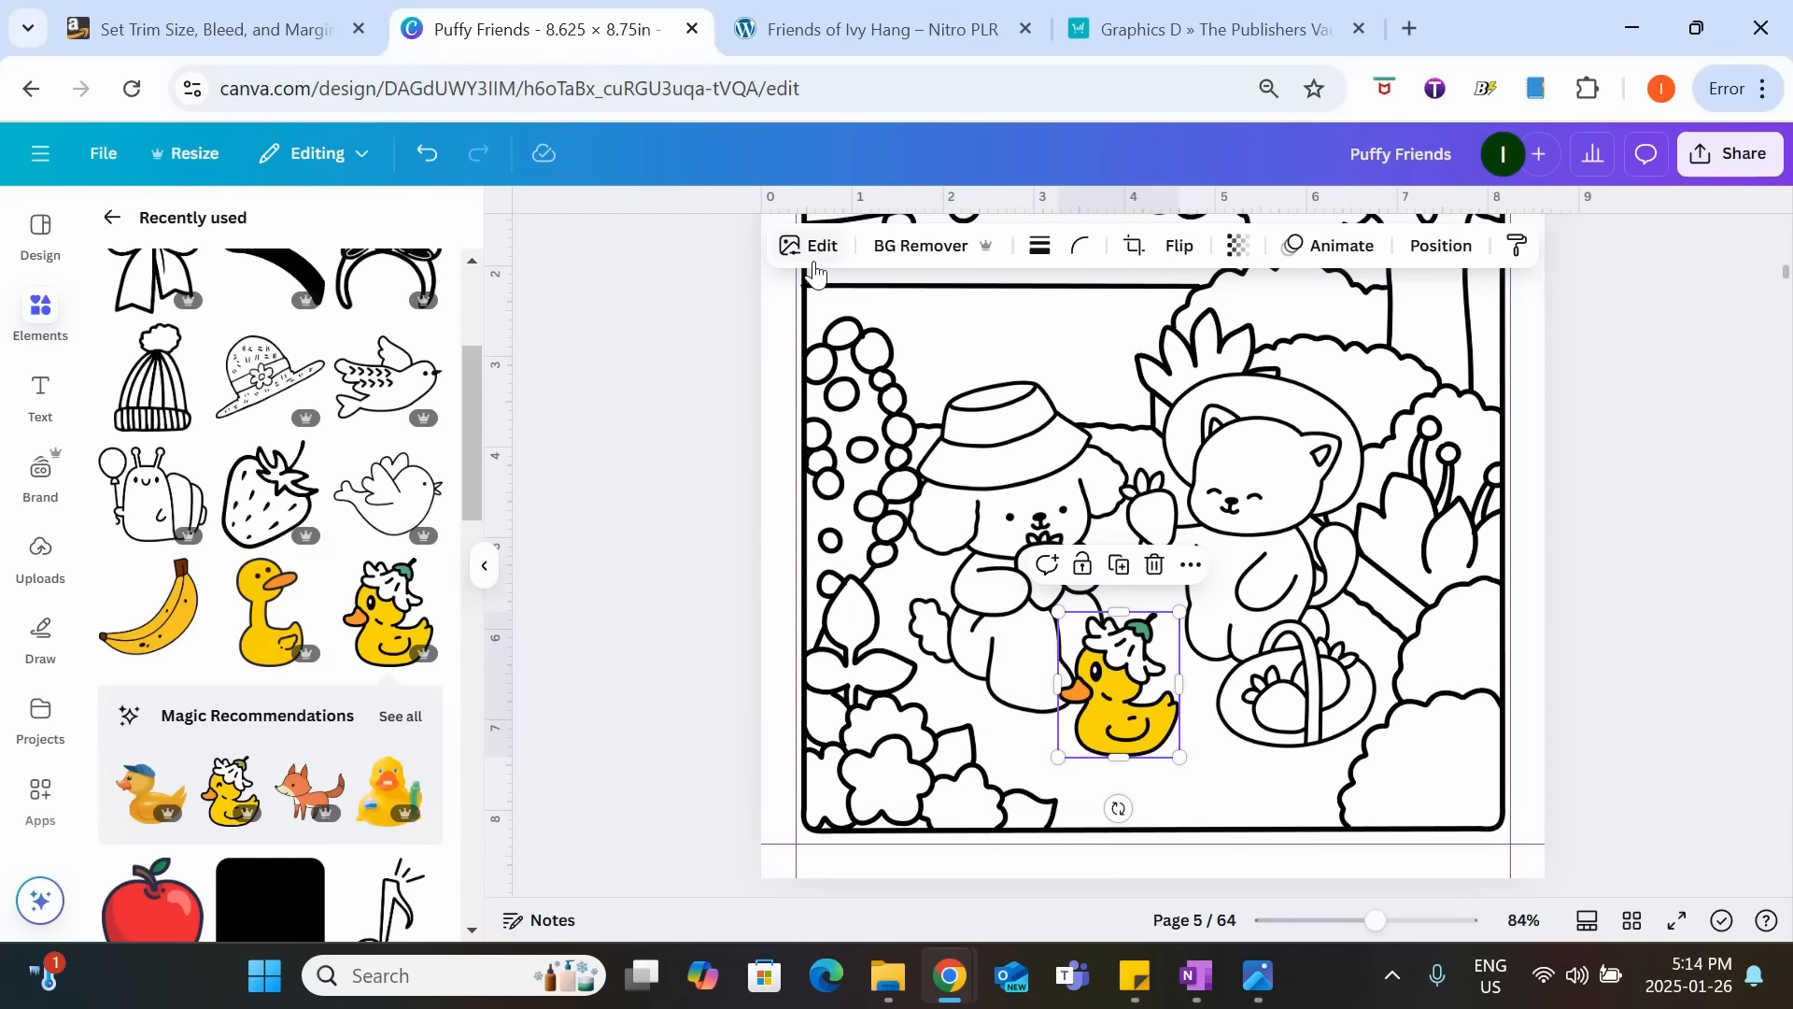
Flip the duck horizontally and position it at a smaller size in front of the dog's feet.
{"action": "left_click", "coordinate": [1179, 245]}
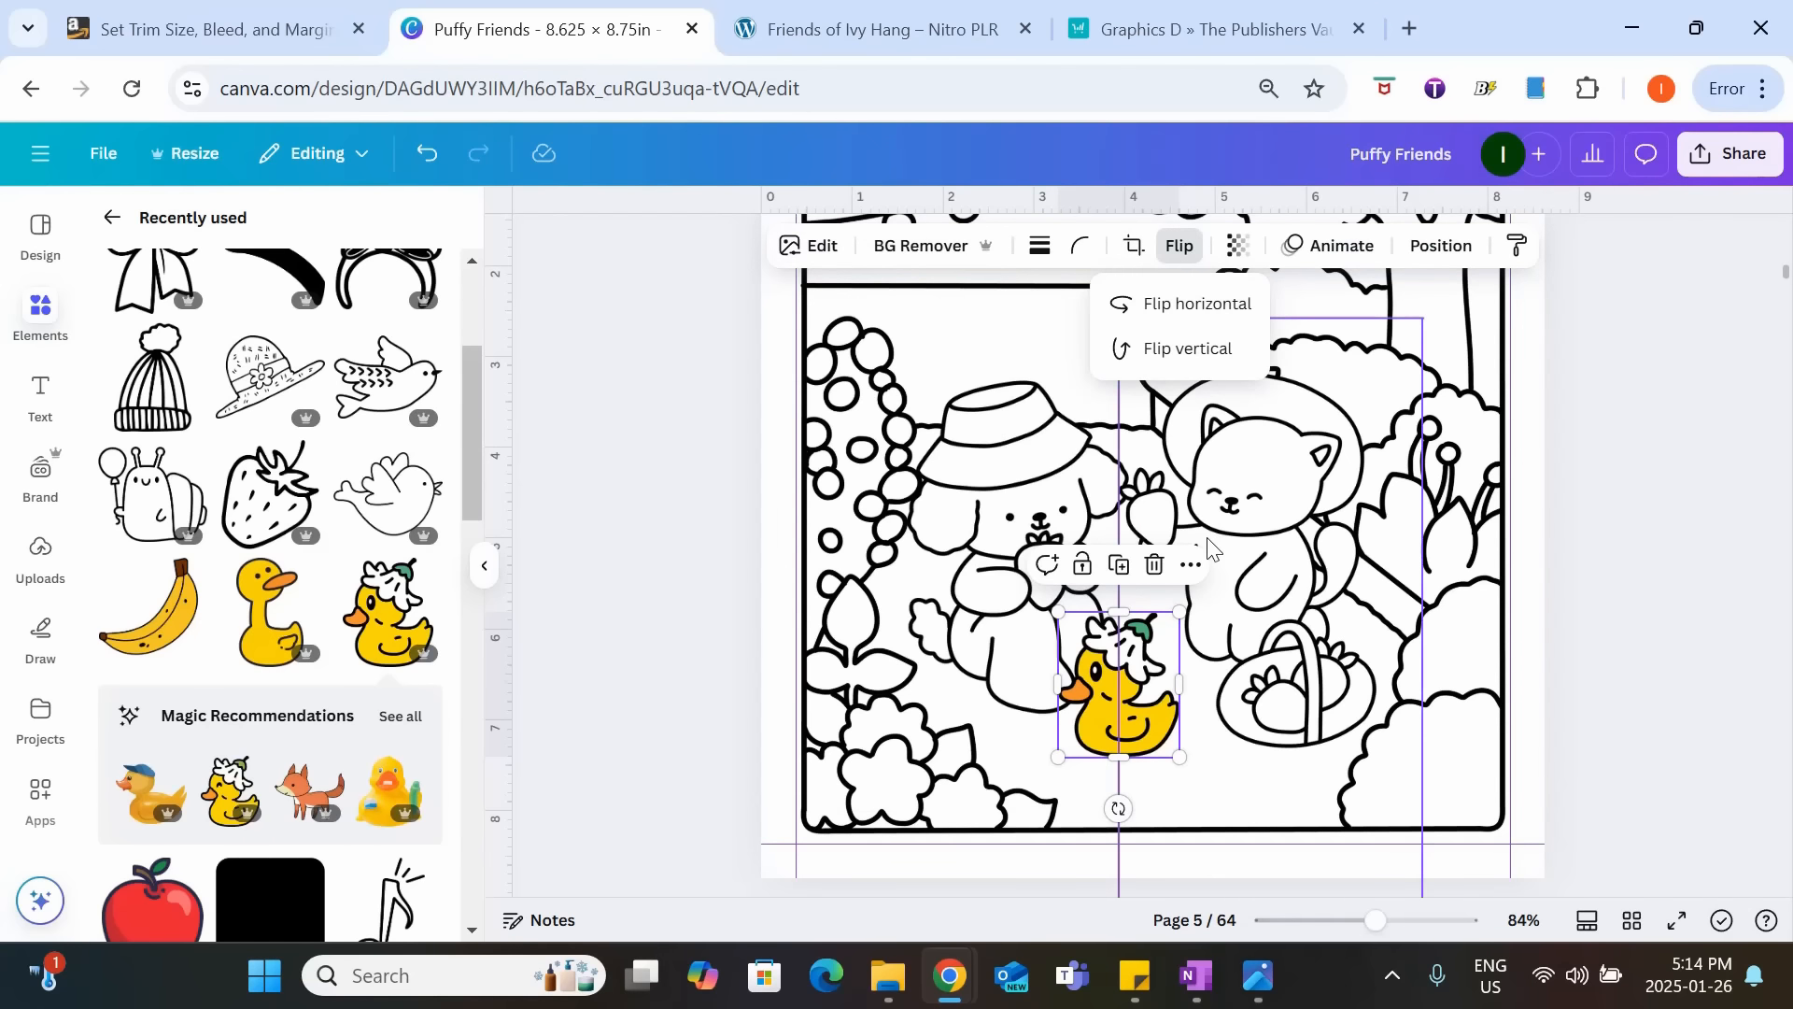
{"action": "left_click", "coordinate": [1182, 305]}
{"action": "left_click_drag", "start_coordinate": [1130, 710], "coordinate": [1064, 727]}
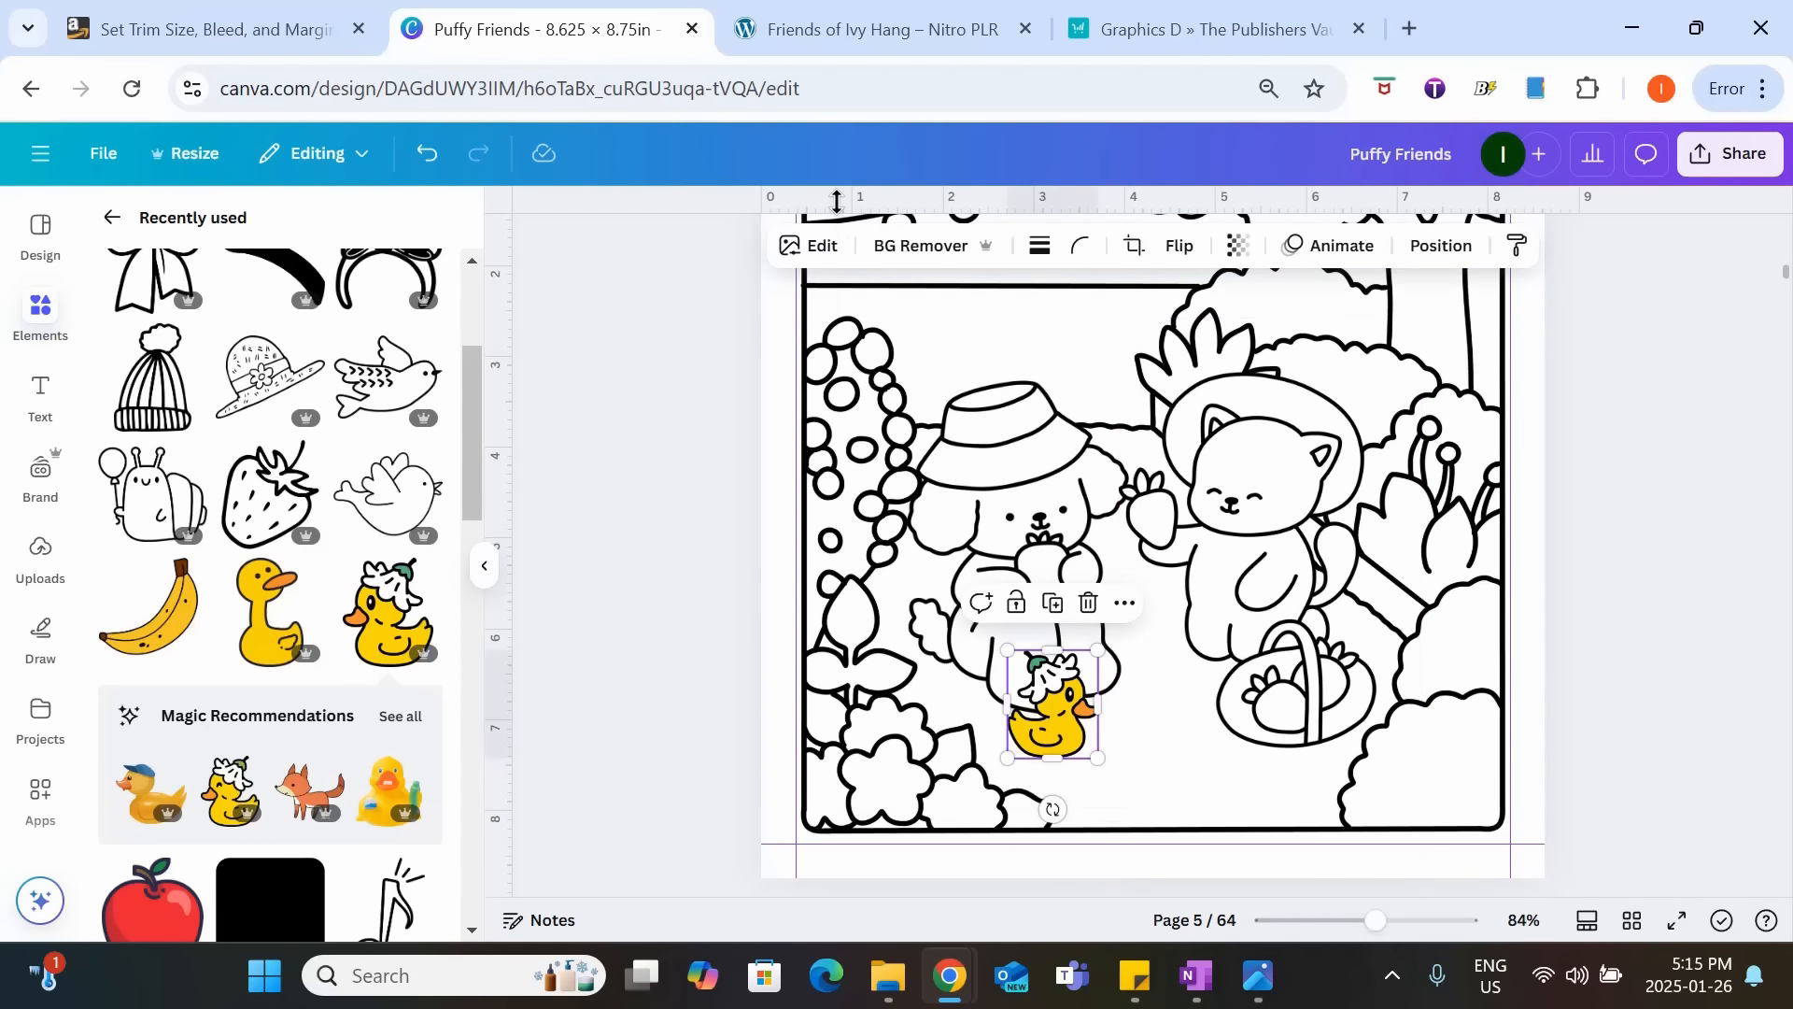
Apply the Classic filter from the Mono group to the duck.
{"action": "left_click", "coordinate": [831, 254]}
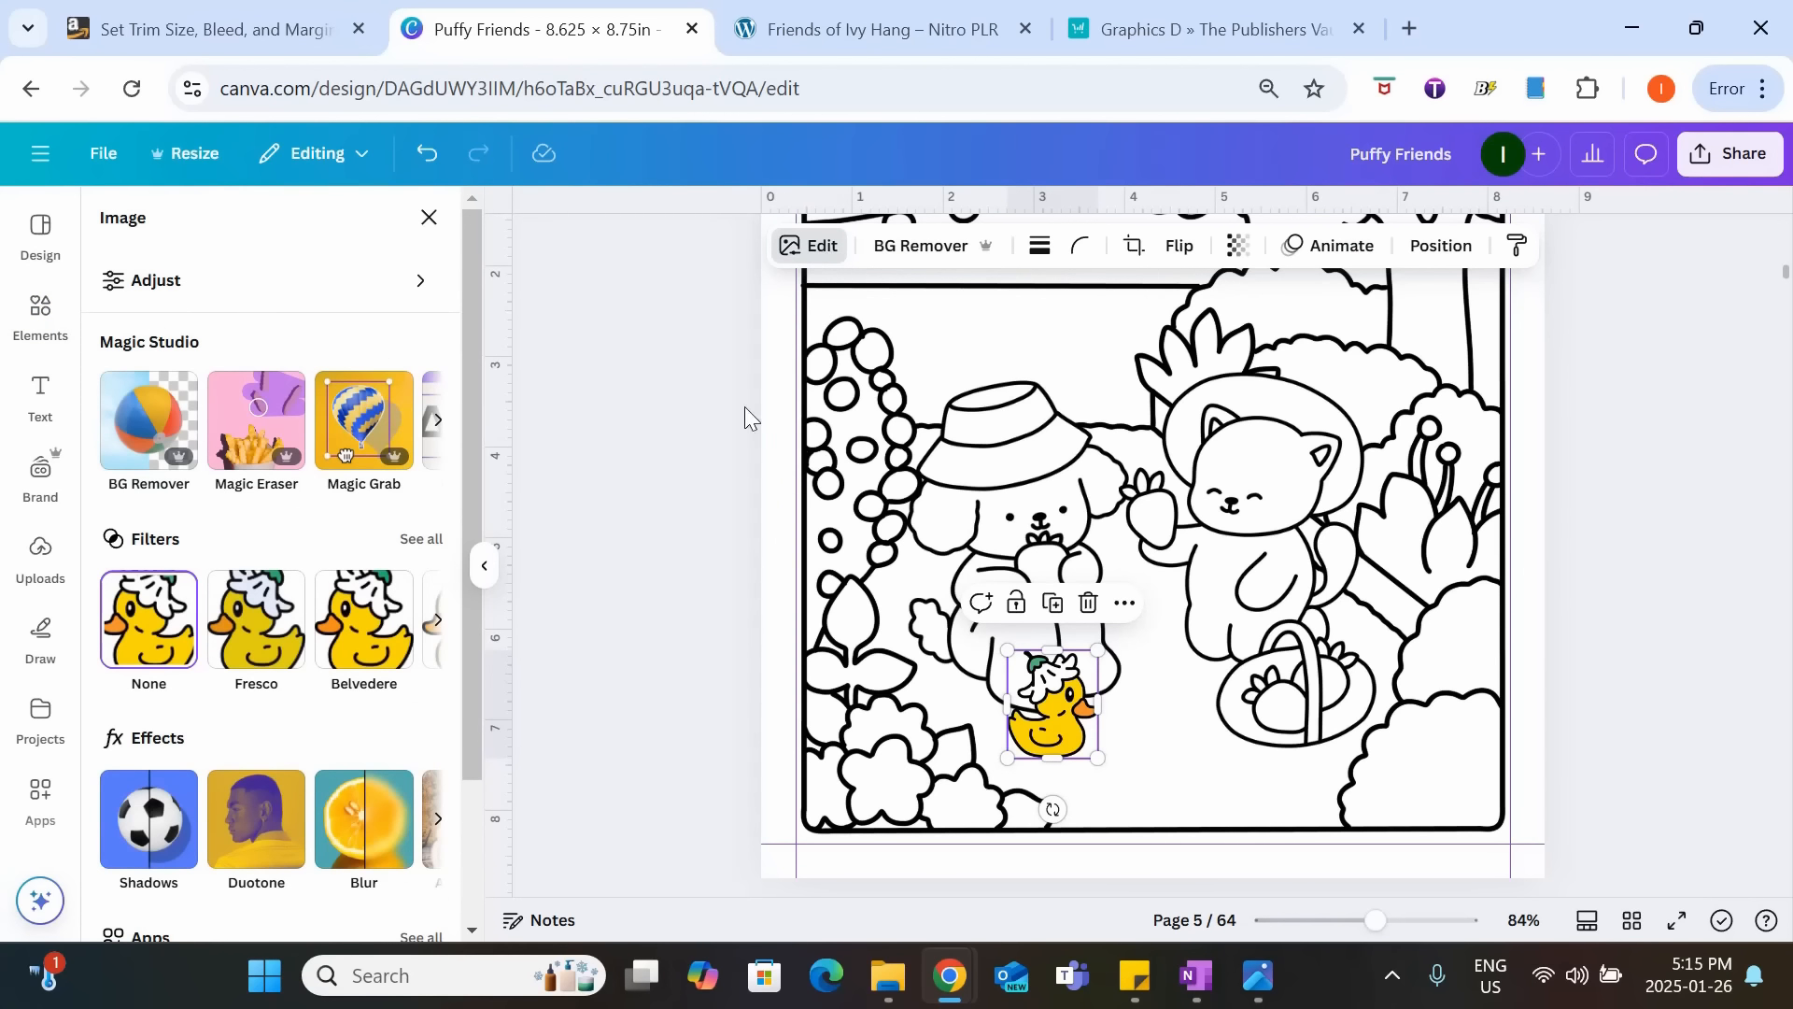
{"action": "left_click", "coordinate": [422, 542]}
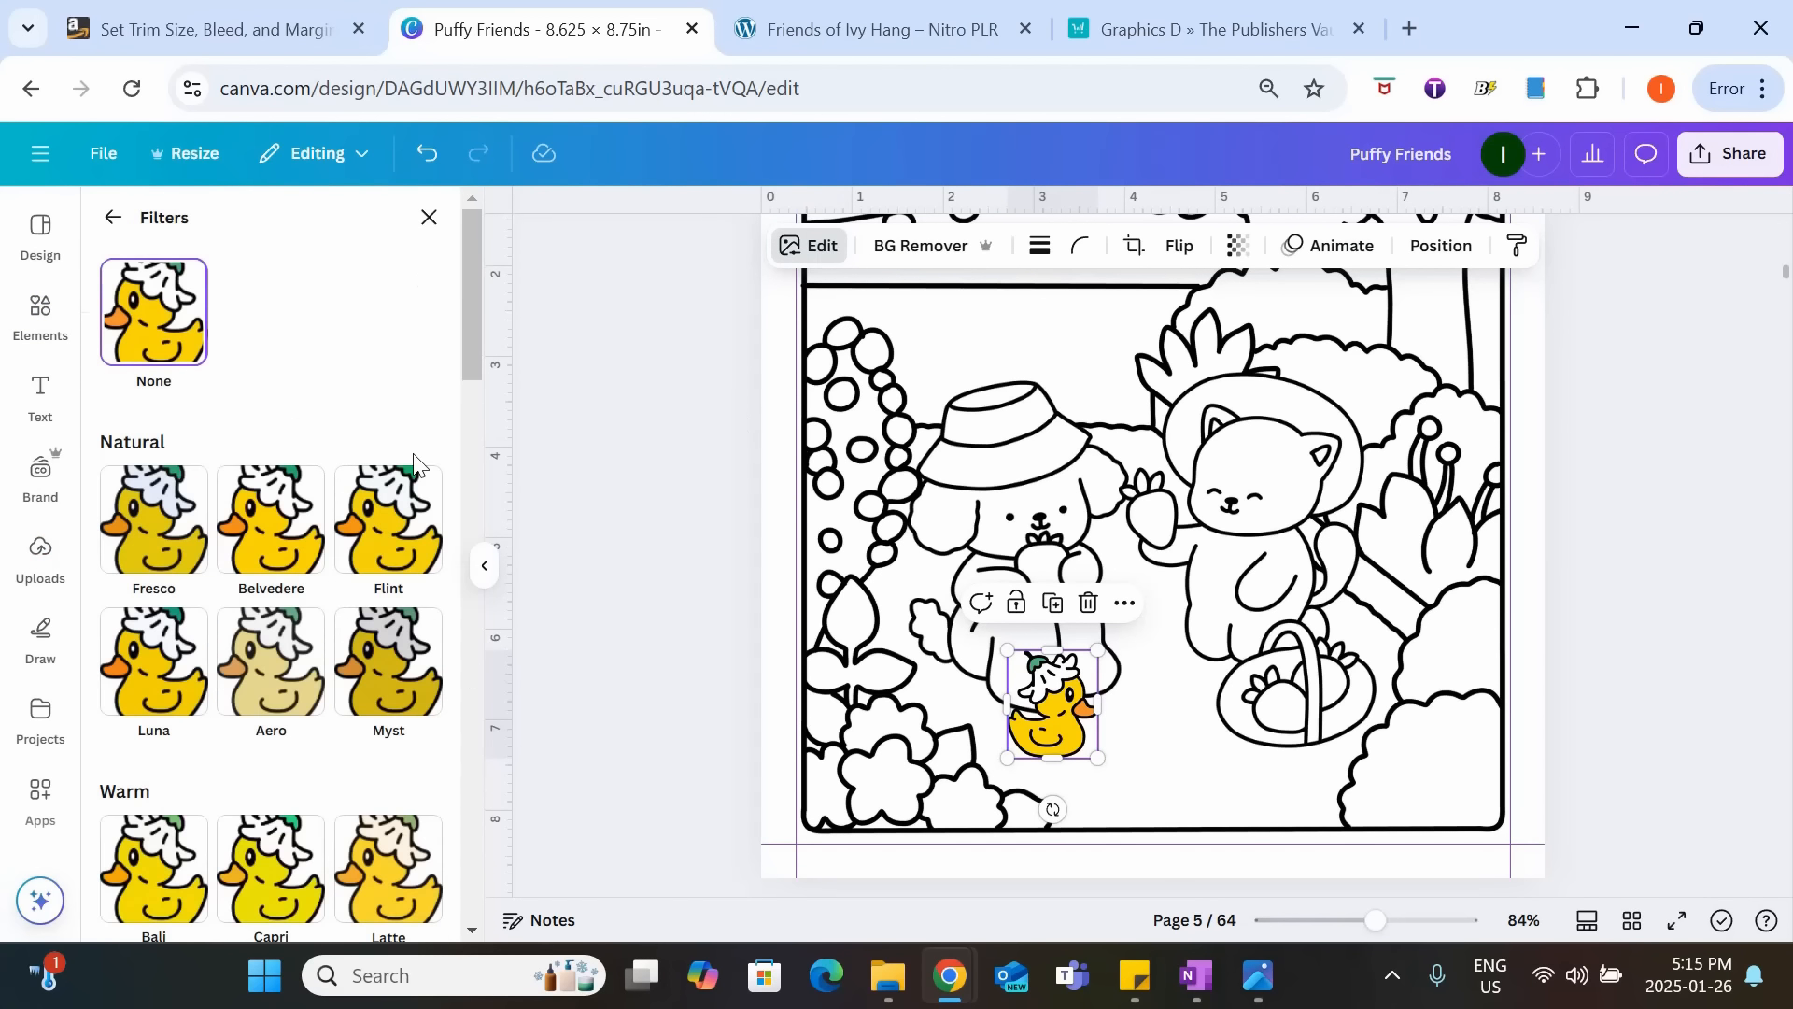
{"action": "scroll", "coordinate": [413, 457], "scroll_direction": "down", "scroll_amount": 10}
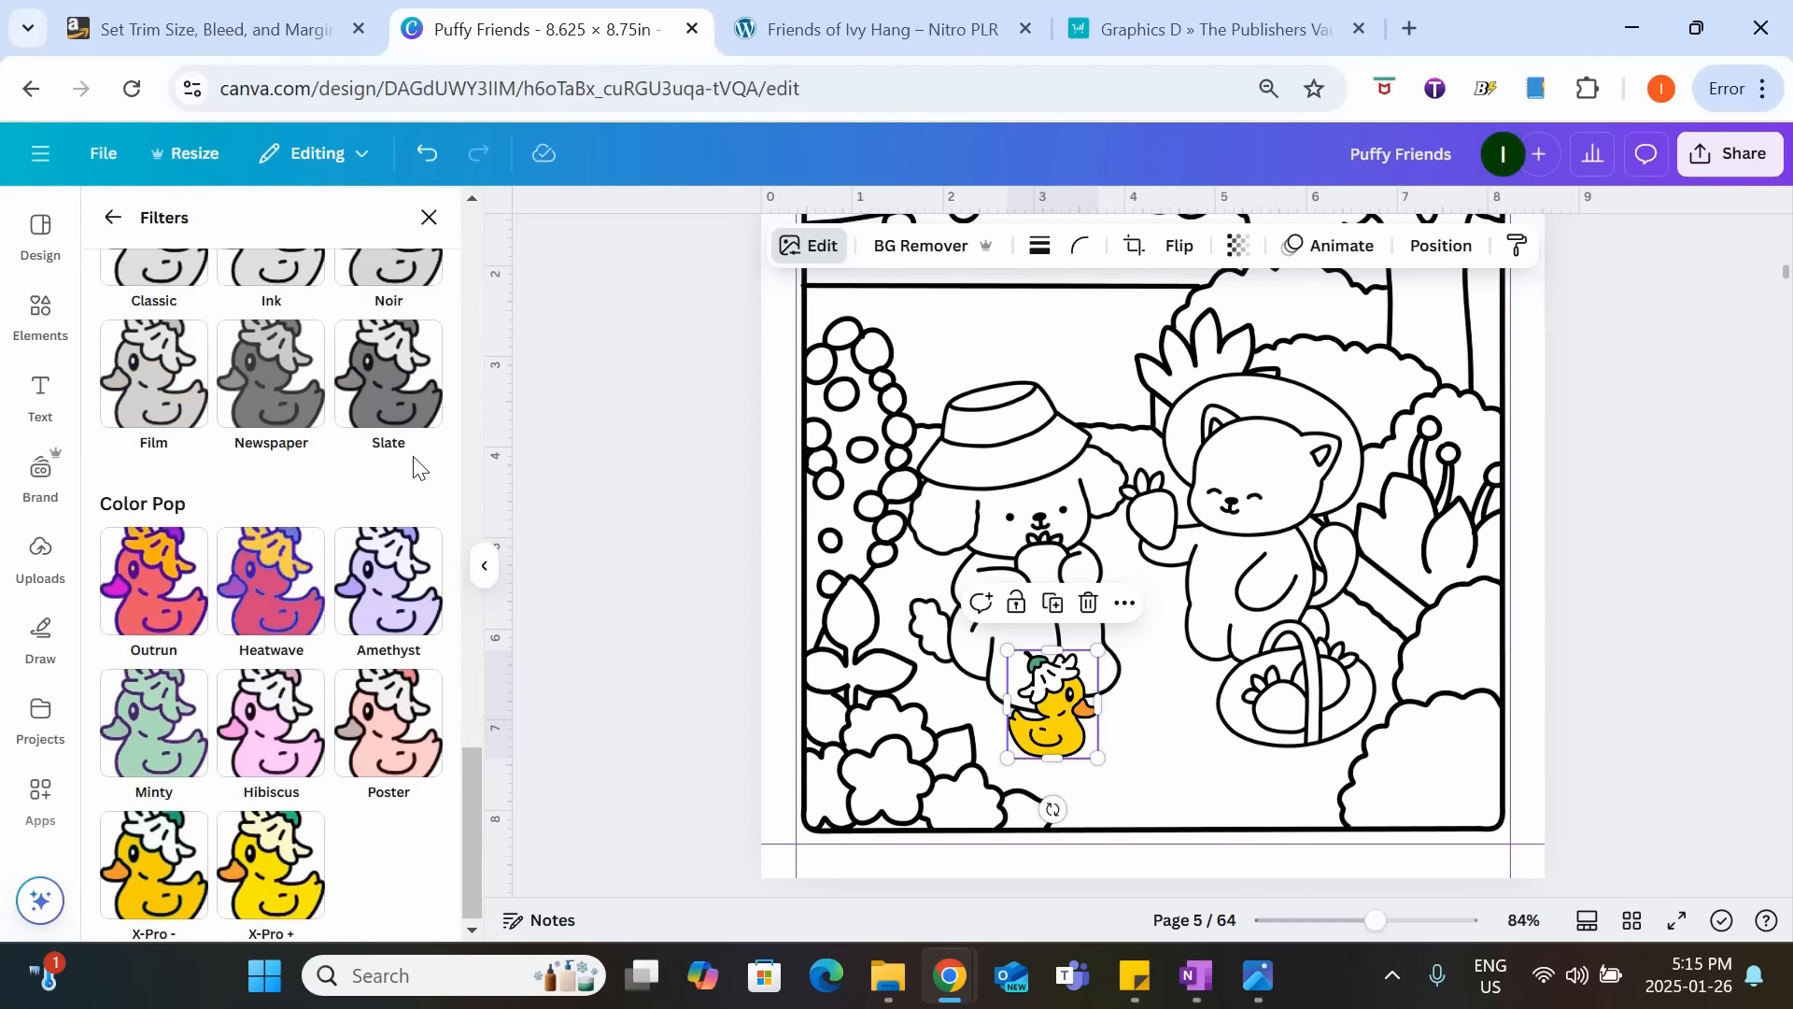
{"action": "scroll", "coordinate": [414, 458], "scroll_direction": "up", "scroll_amount": 5}
{"action": "scroll", "coordinate": [414, 458], "scroll_direction": "down", "scroll_amount": 4}
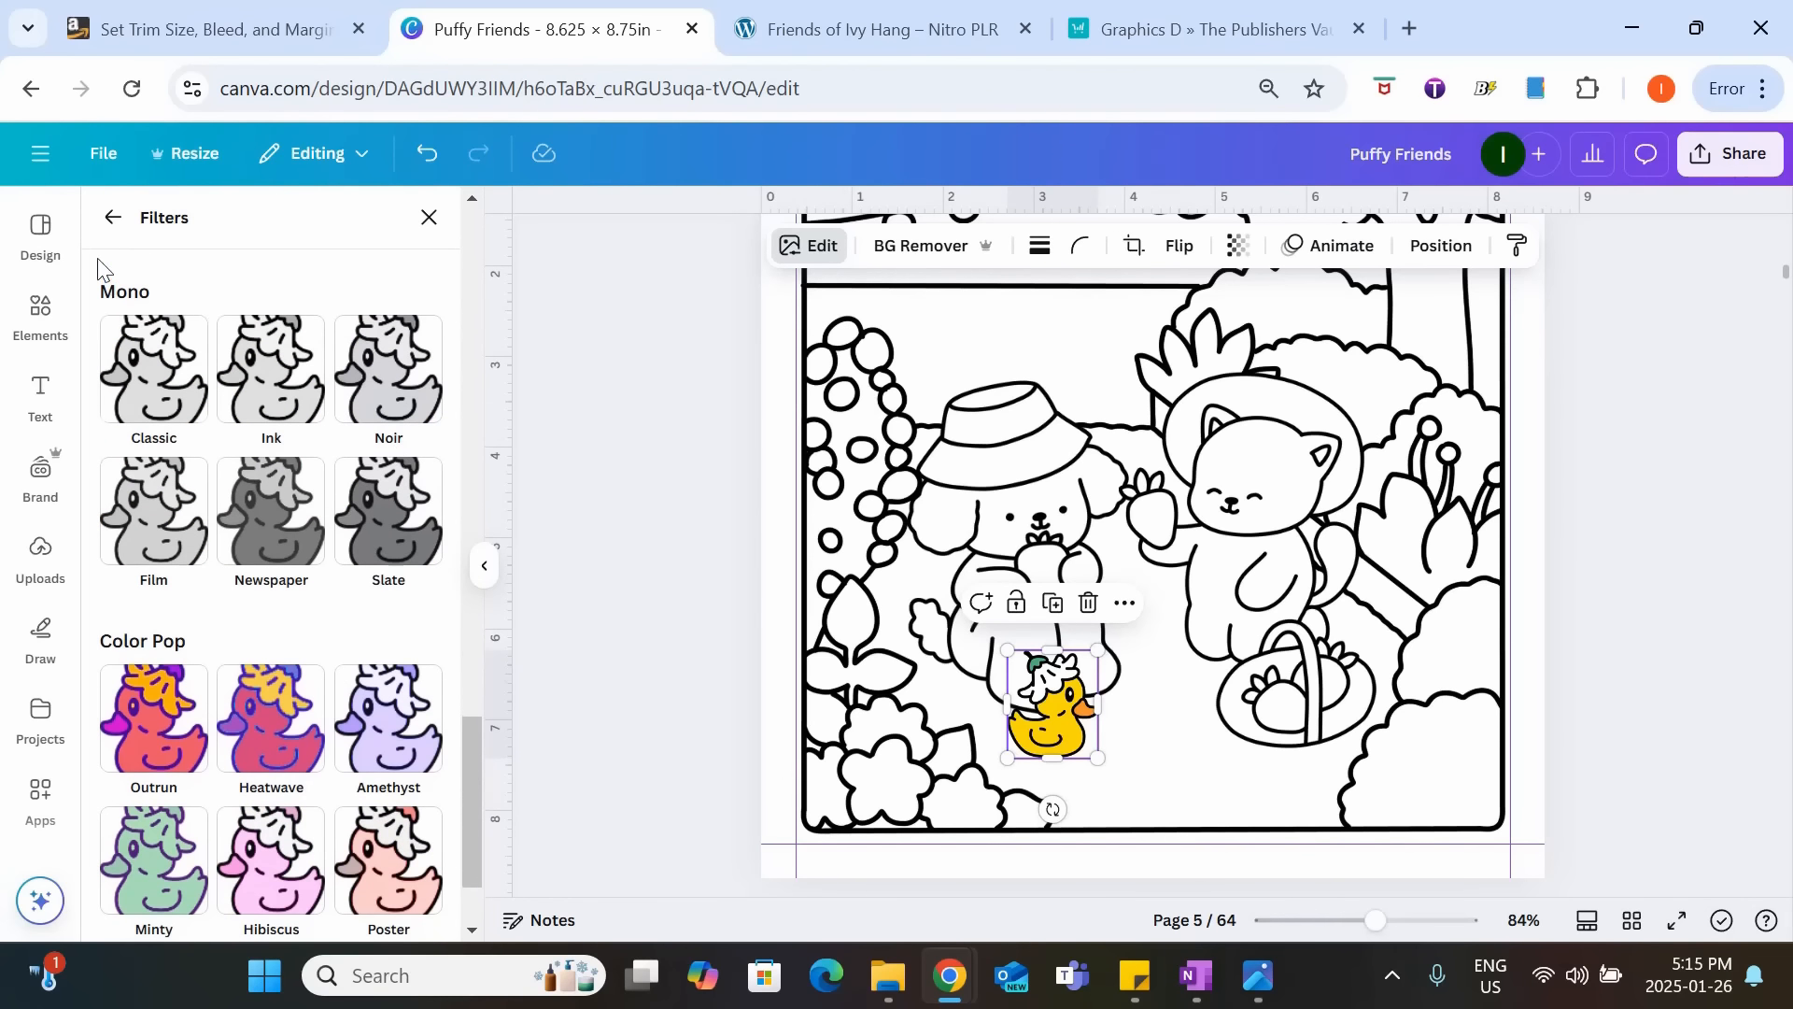
{"action": "left_click", "coordinate": [135, 374]}
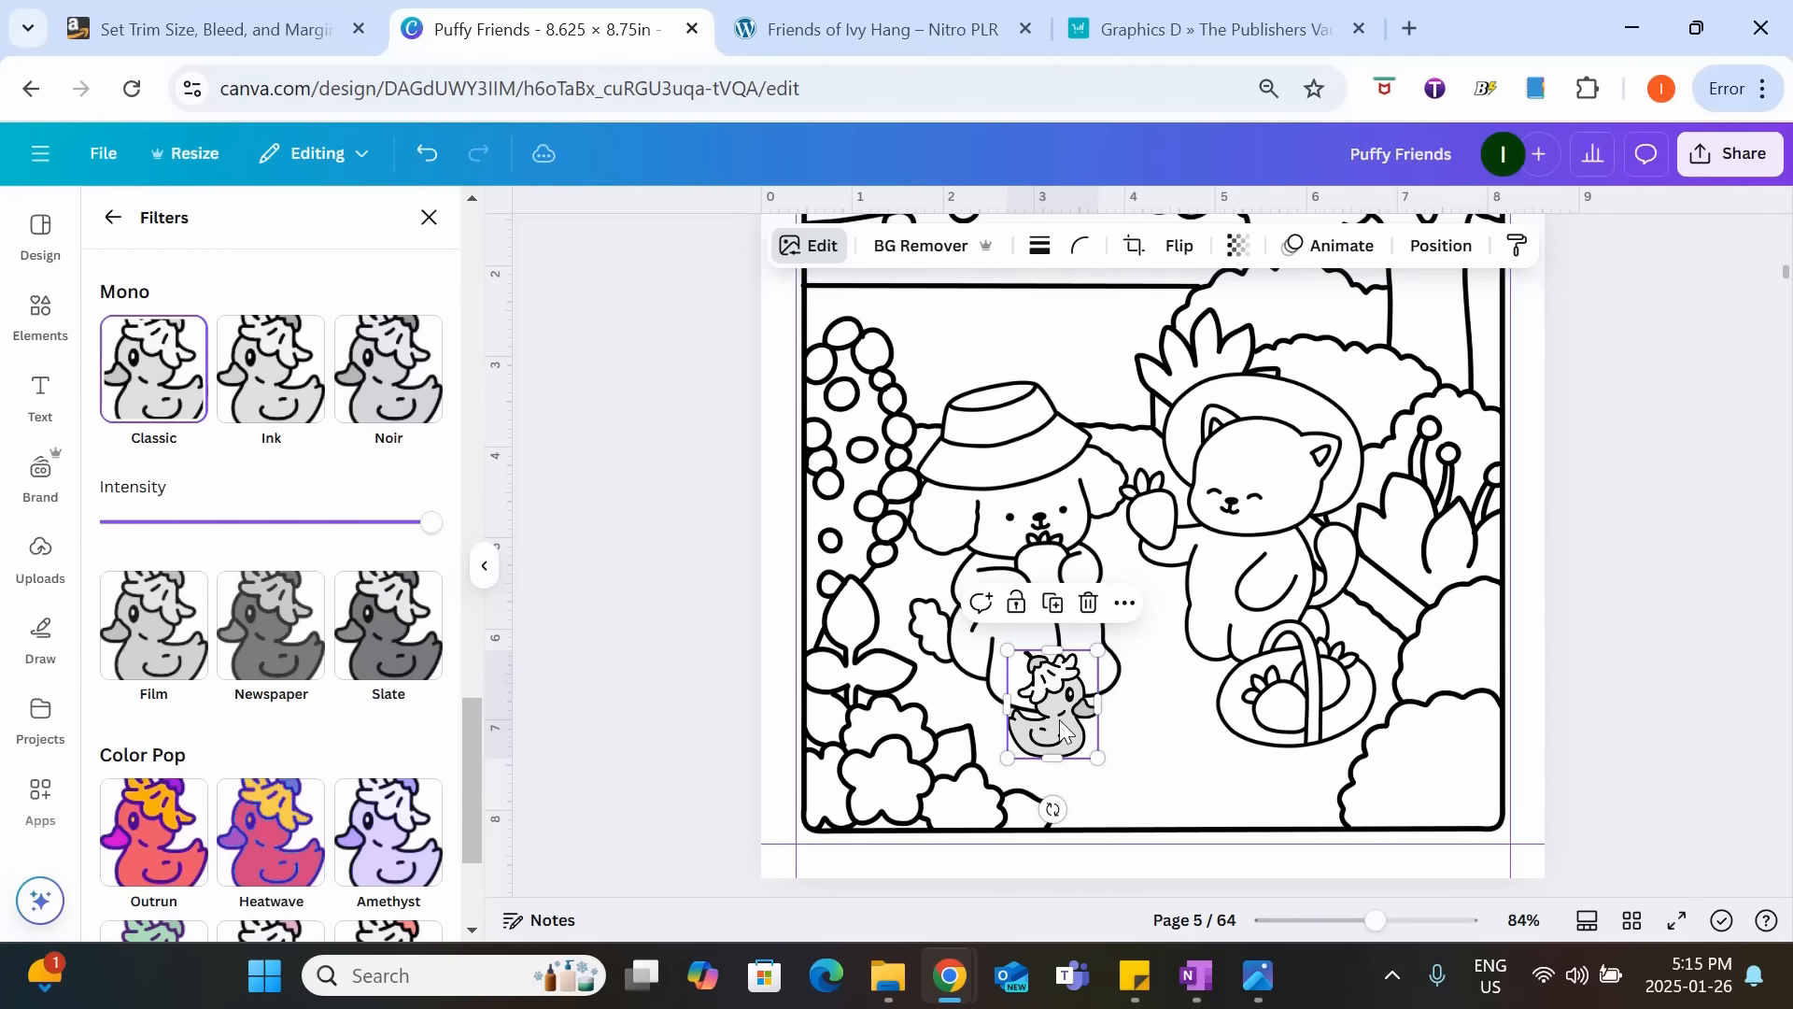
Raise the duck's Whites adjustment to the maximum to turn its grey fill white.
{"action": "left_click_drag", "start_coordinate": [473, 729], "coordinate": [476, 201]}
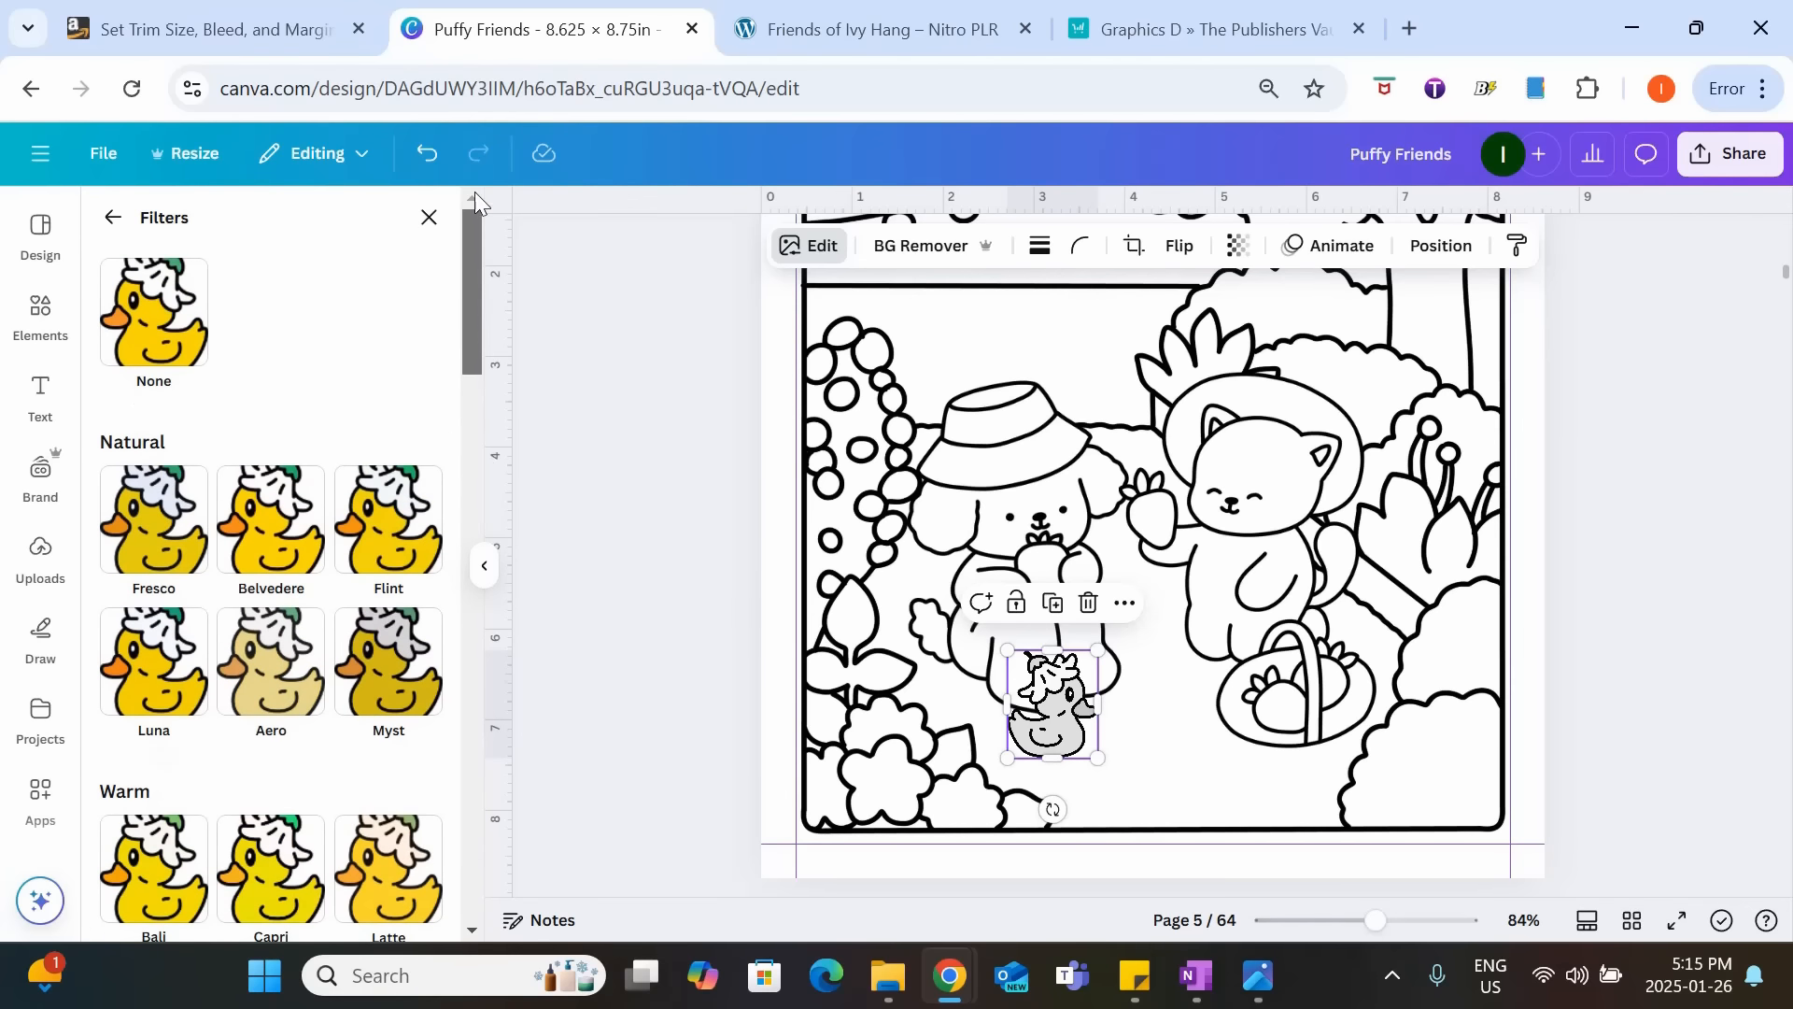
{"action": "left_click", "coordinate": [108, 221]}
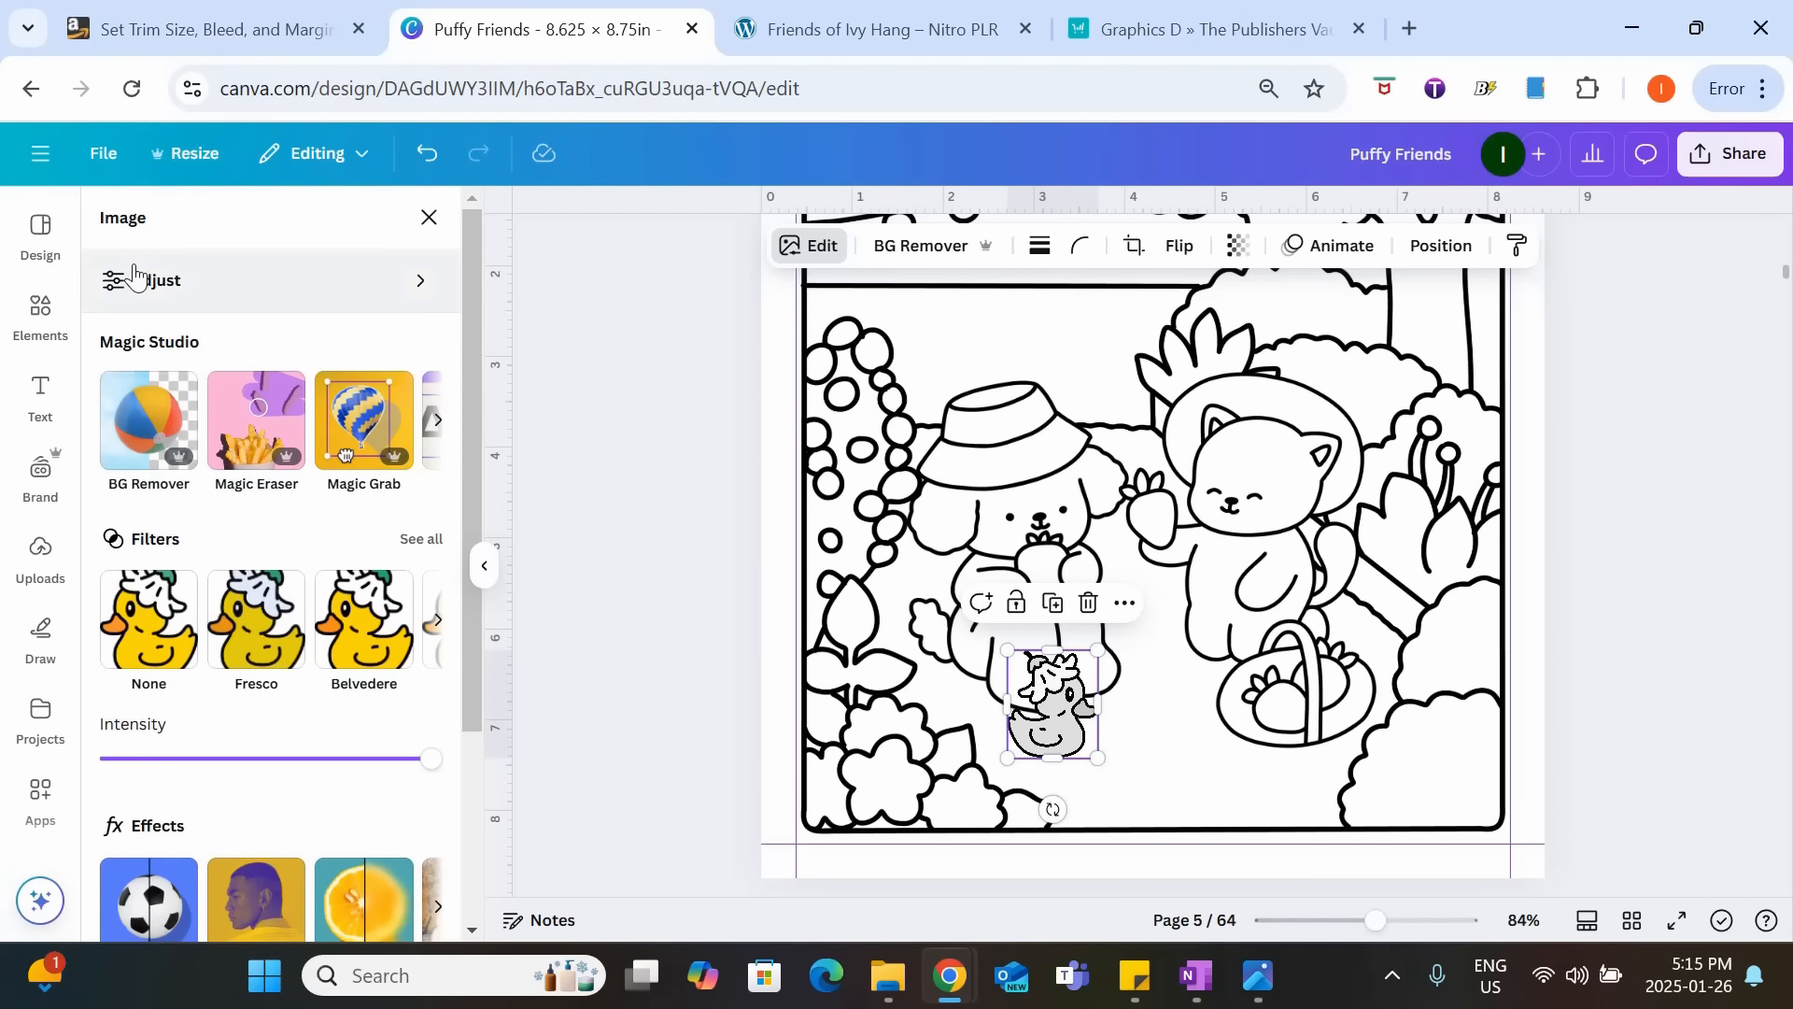
{"action": "left_click", "coordinate": [210, 280]}
{"action": "left_click_drag", "start_coordinate": [469, 383], "coordinate": [455, 824]}
{"action": "scroll", "coordinate": [445, 729], "scroll_direction": "up", "scroll_amount": 3}
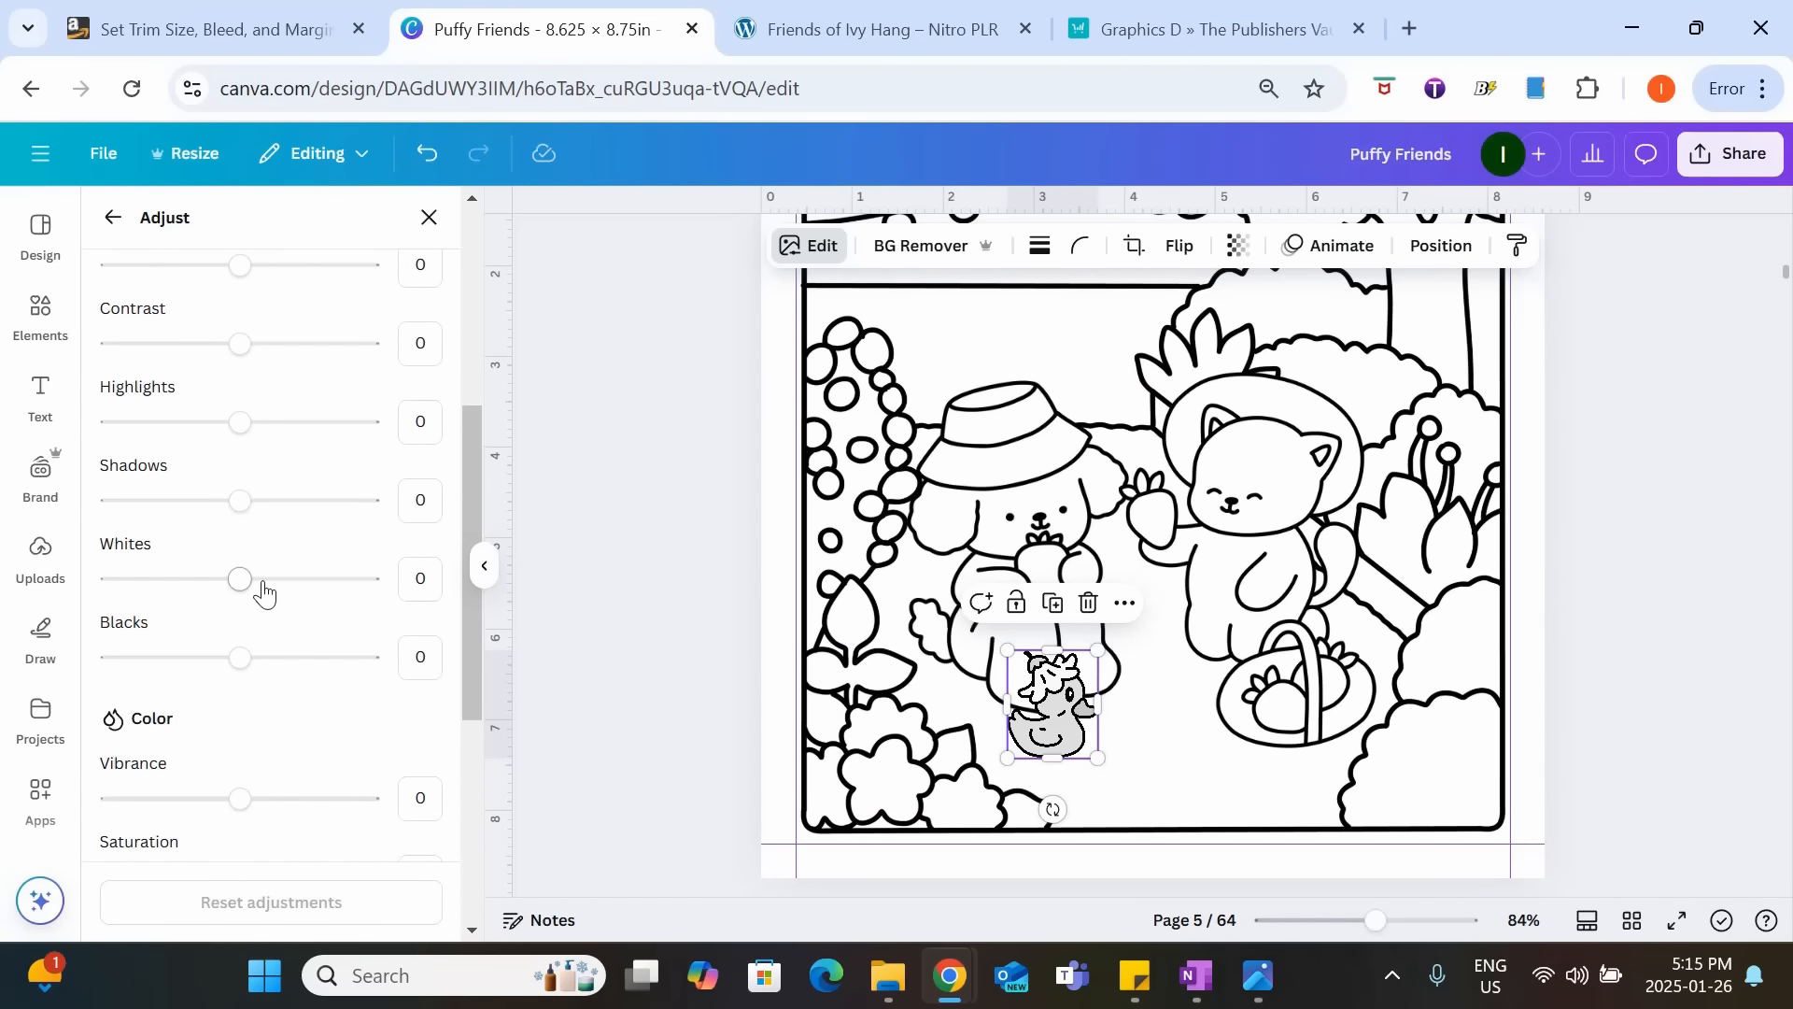
{"action": "left_click_drag", "start_coordinate": [245, 581], "coordinate": [552, 601]}
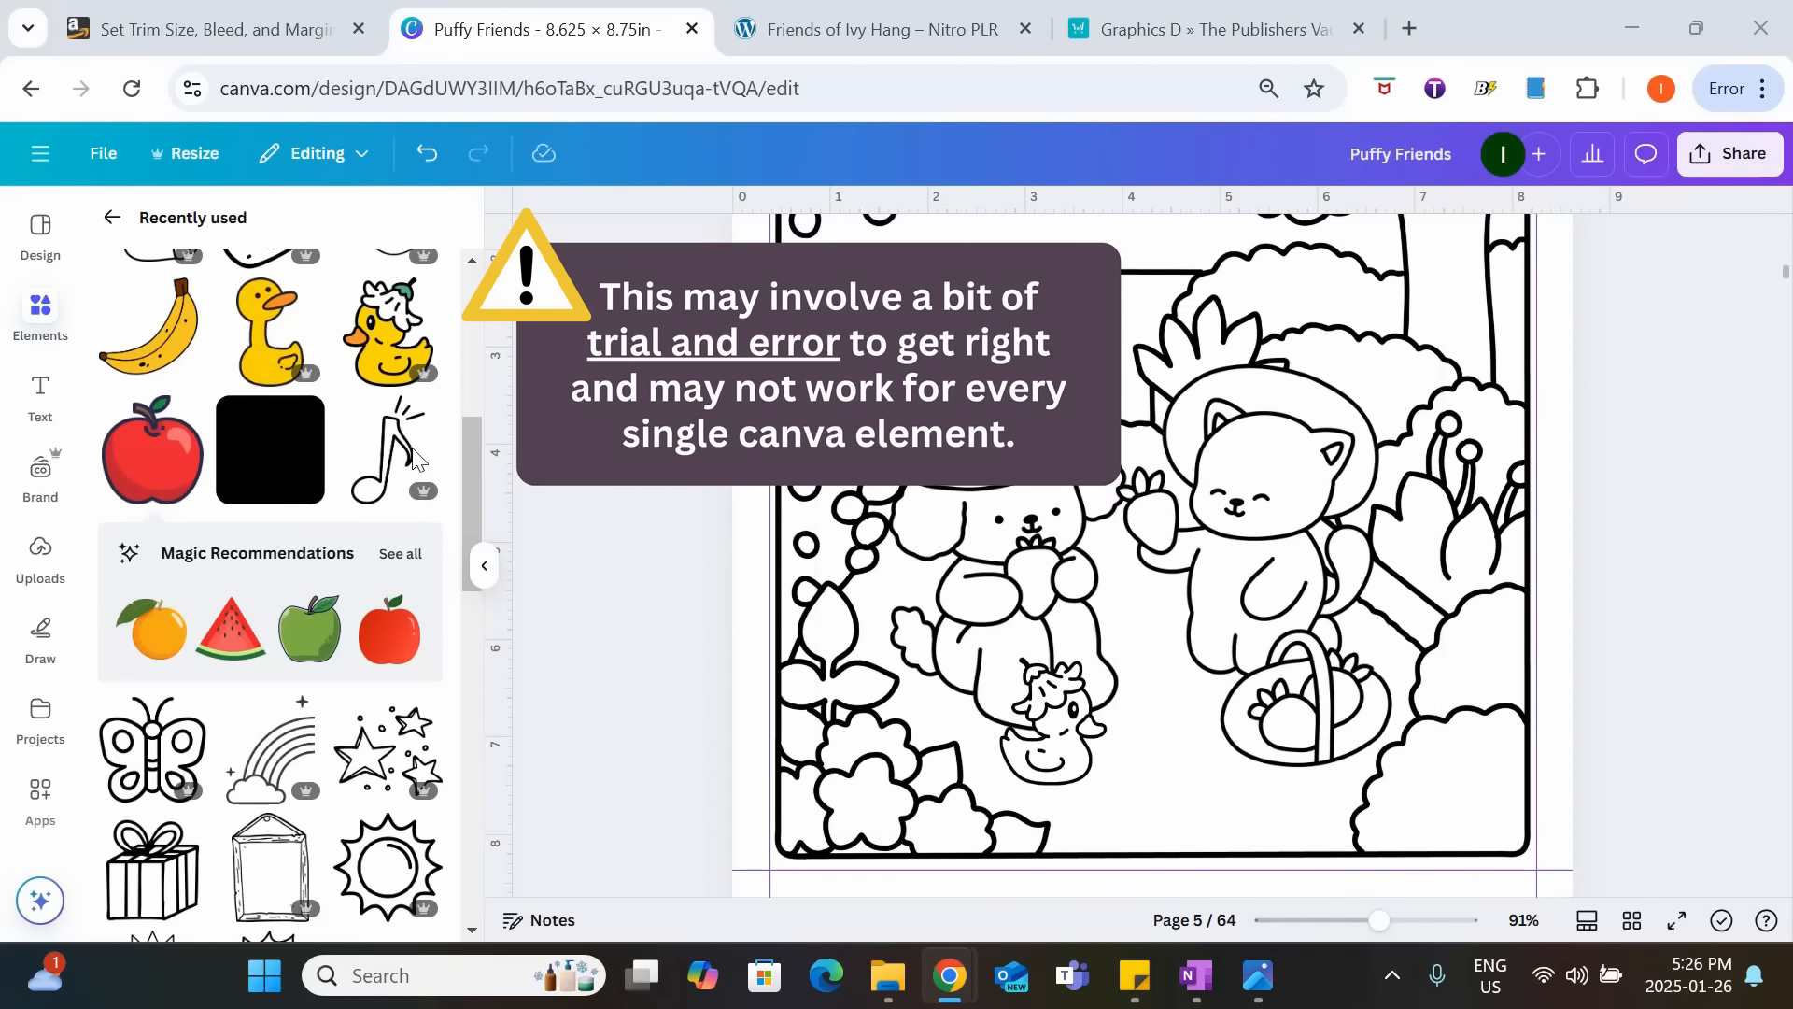
{"action": "left_click", "coordinate": [135, 487]}
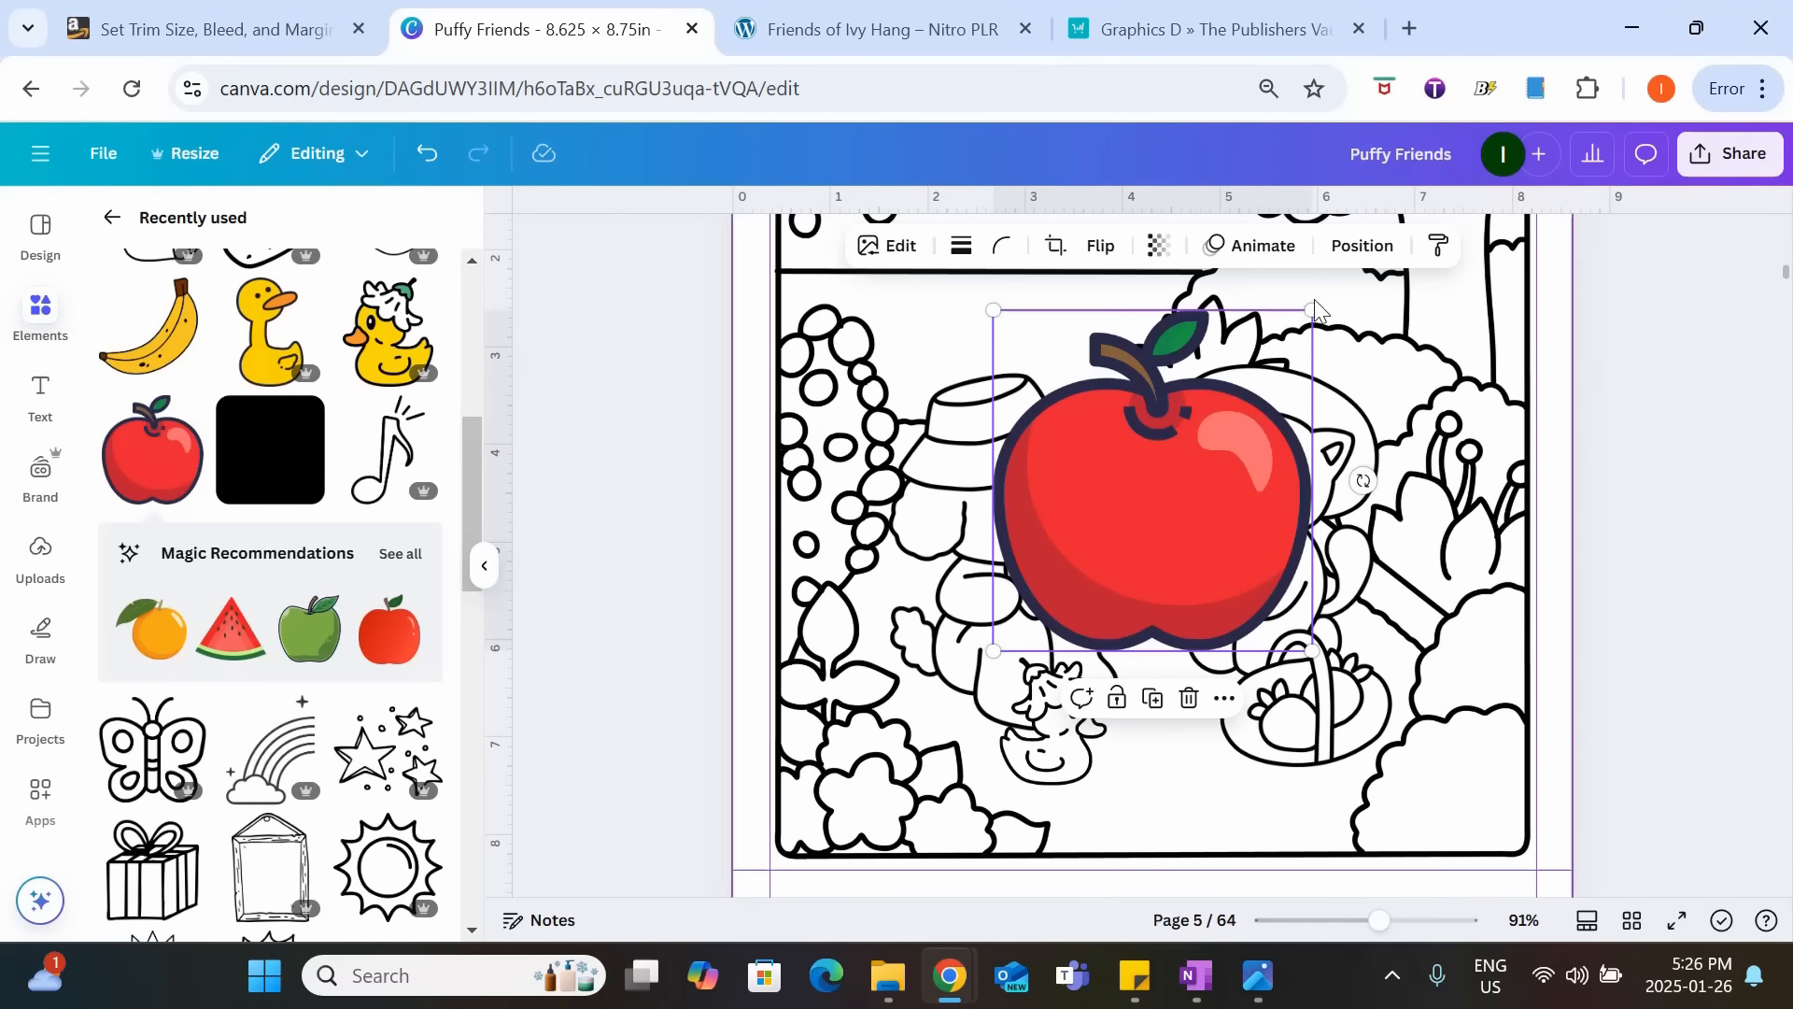
{"action": "left_click_drag", "start_coordinate": [1315, 340], "coordinate": [1253, 440]}
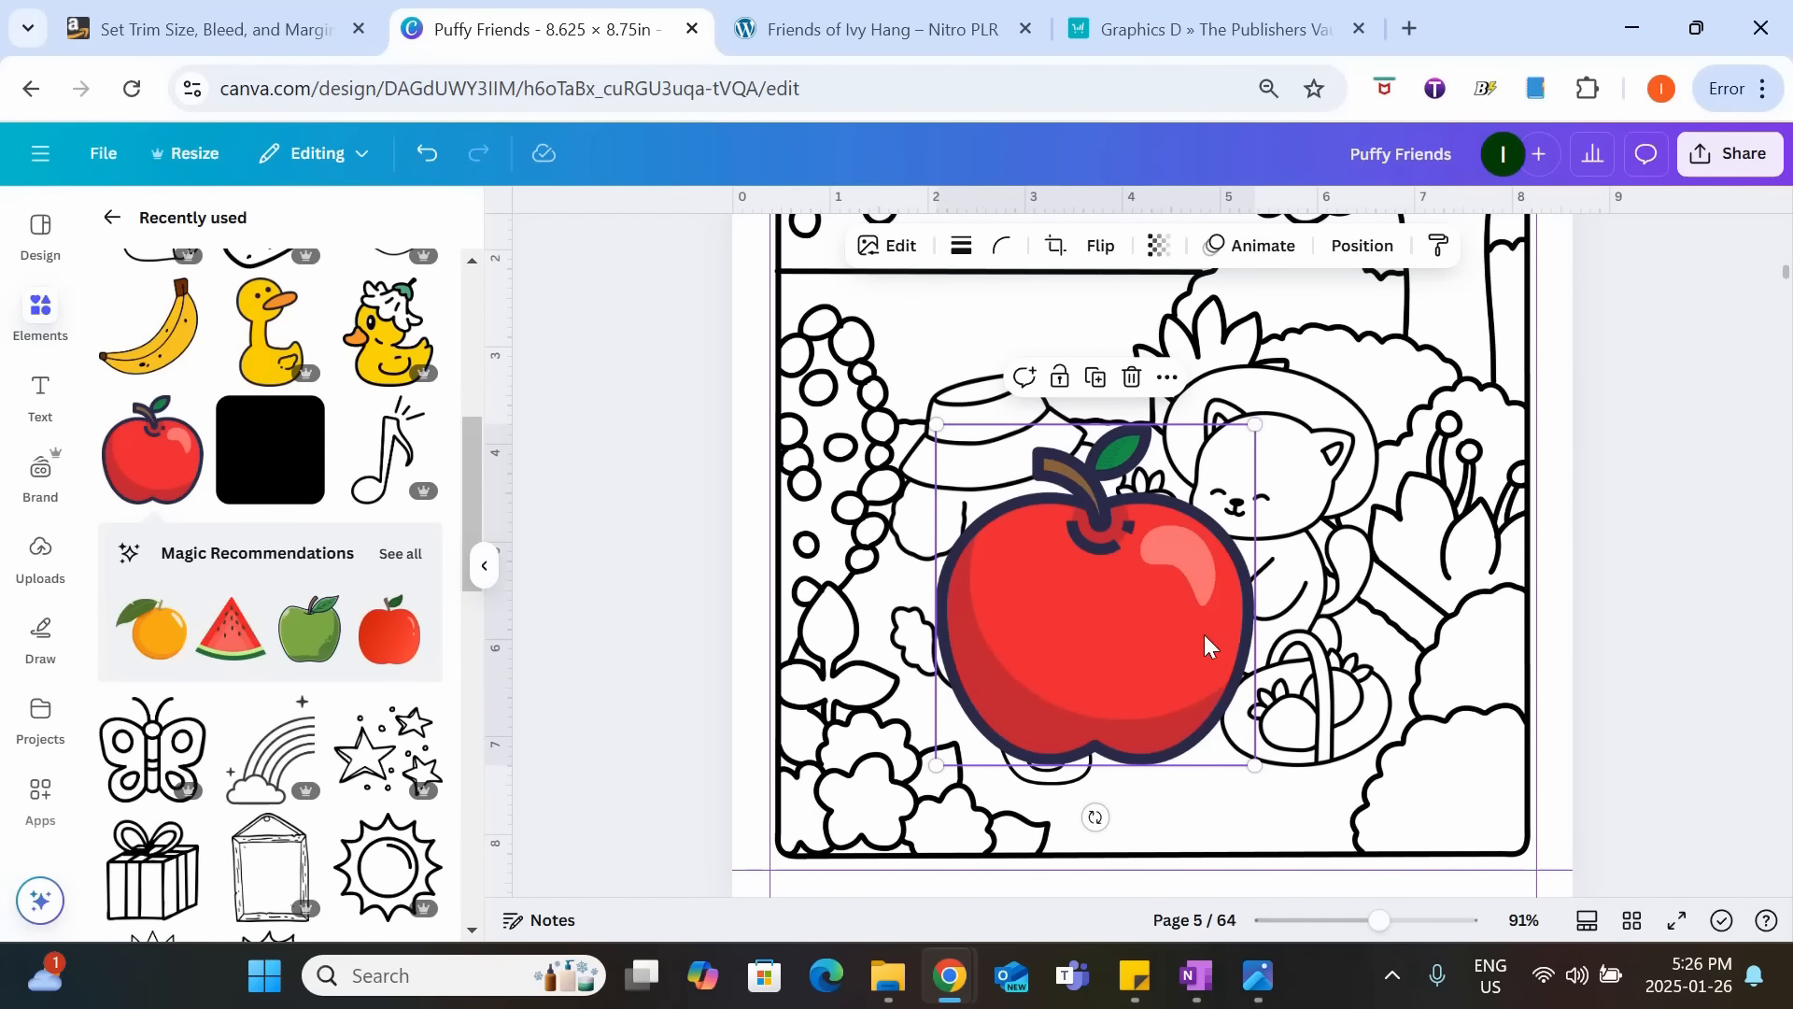
{"action": "key", "text": "Delete"}
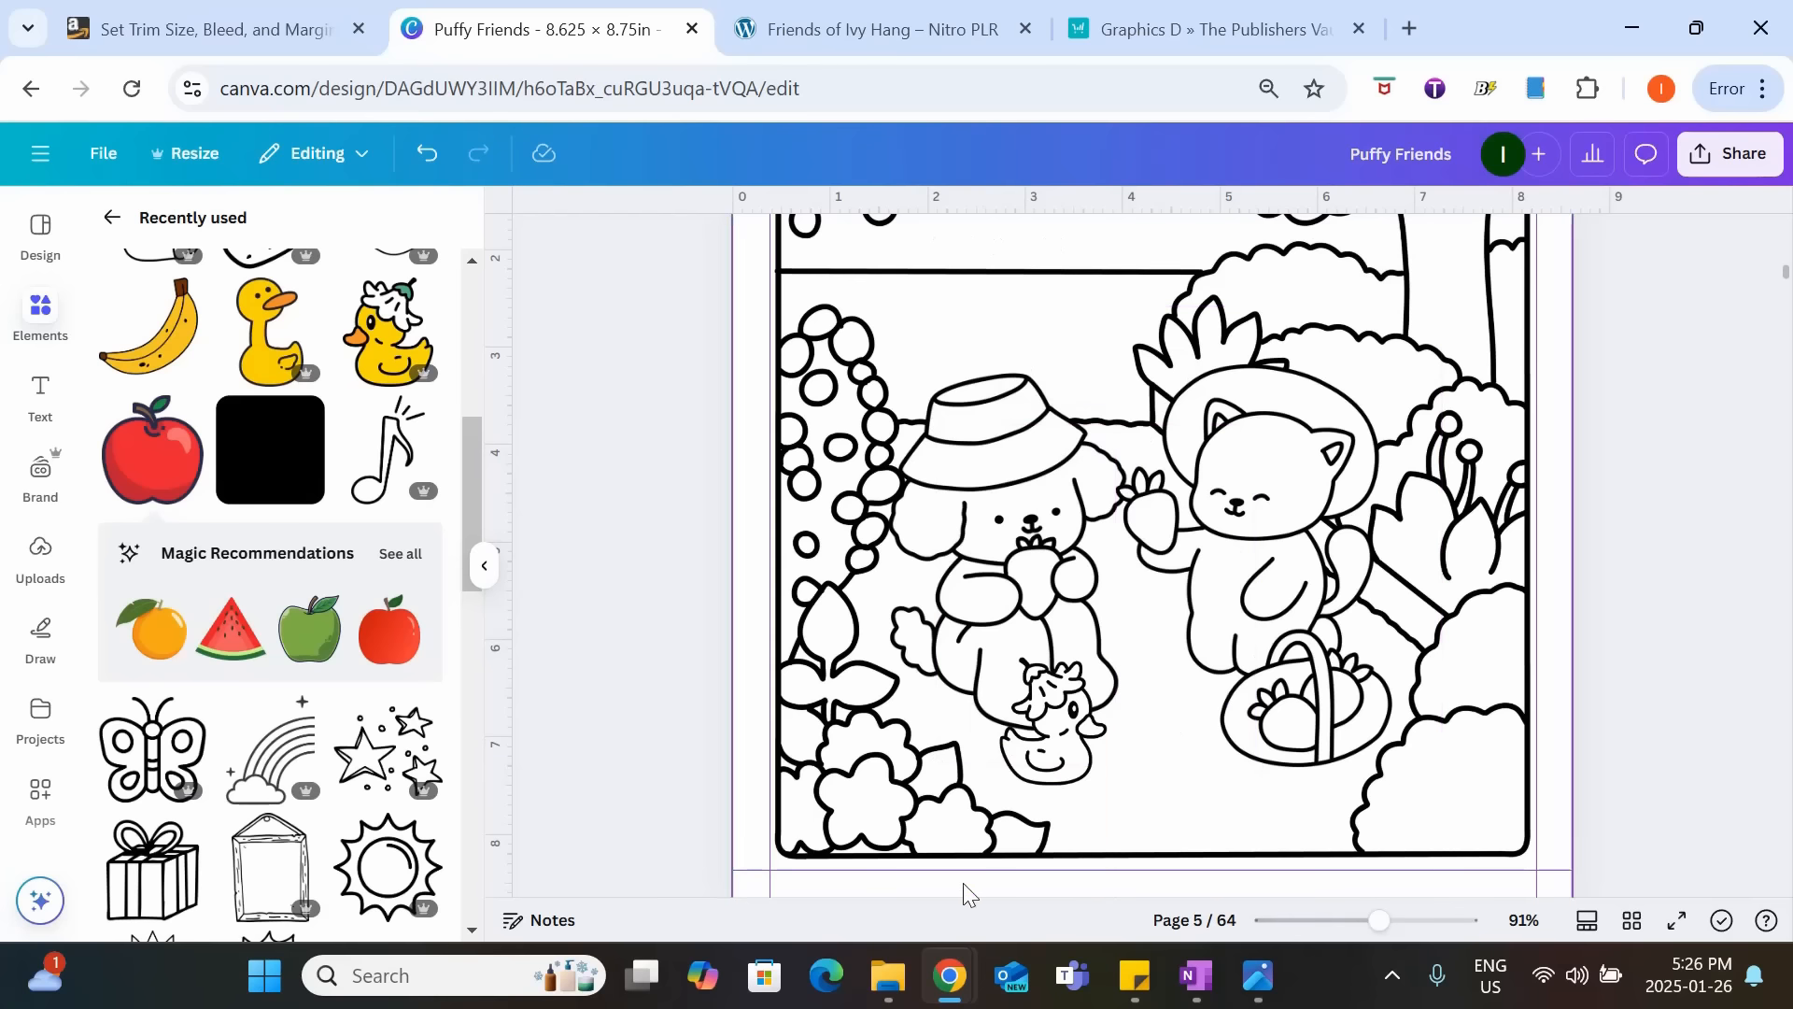
Paste the black-and-white outline apple onto page 5 and place it between the dog and the cat.
{"action": "key", "text": "ctrl+v"}
{"action": "left_click_drag", "start_coordinate": [1168, 728], "coordinate": [1181, 627]}
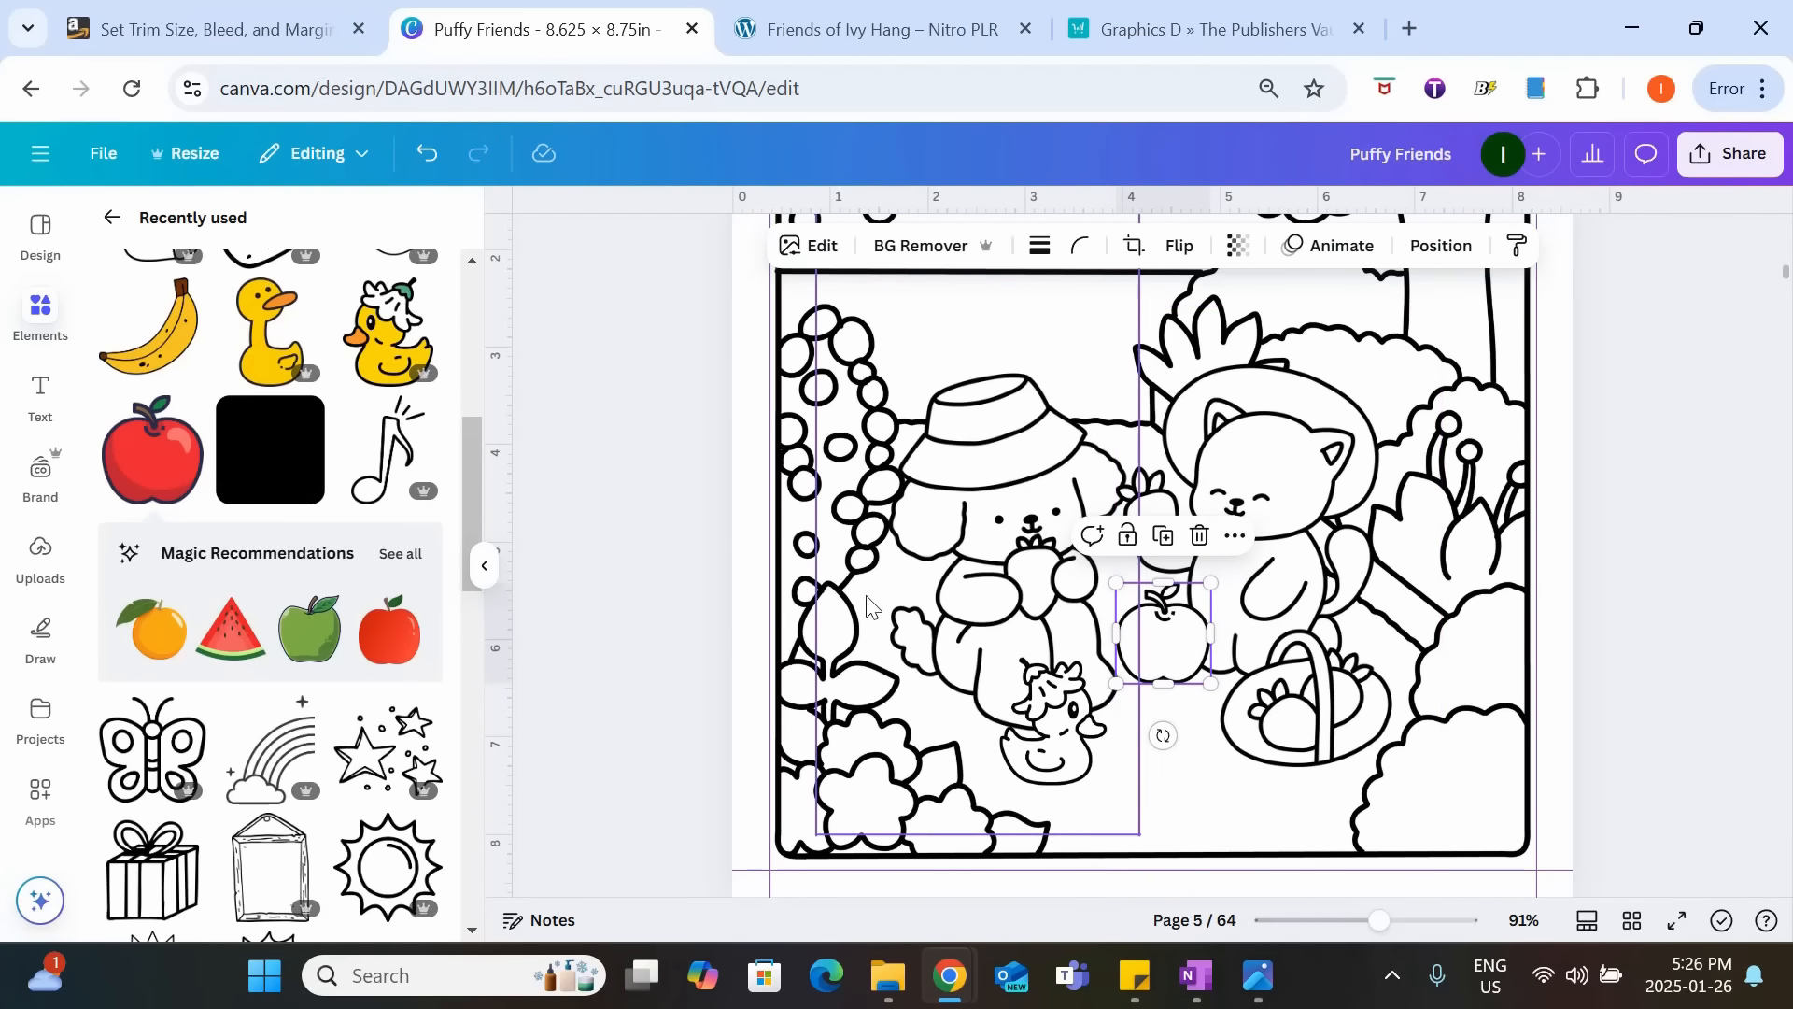
{"action": "left_click", "coordinate": [1615, 638]}
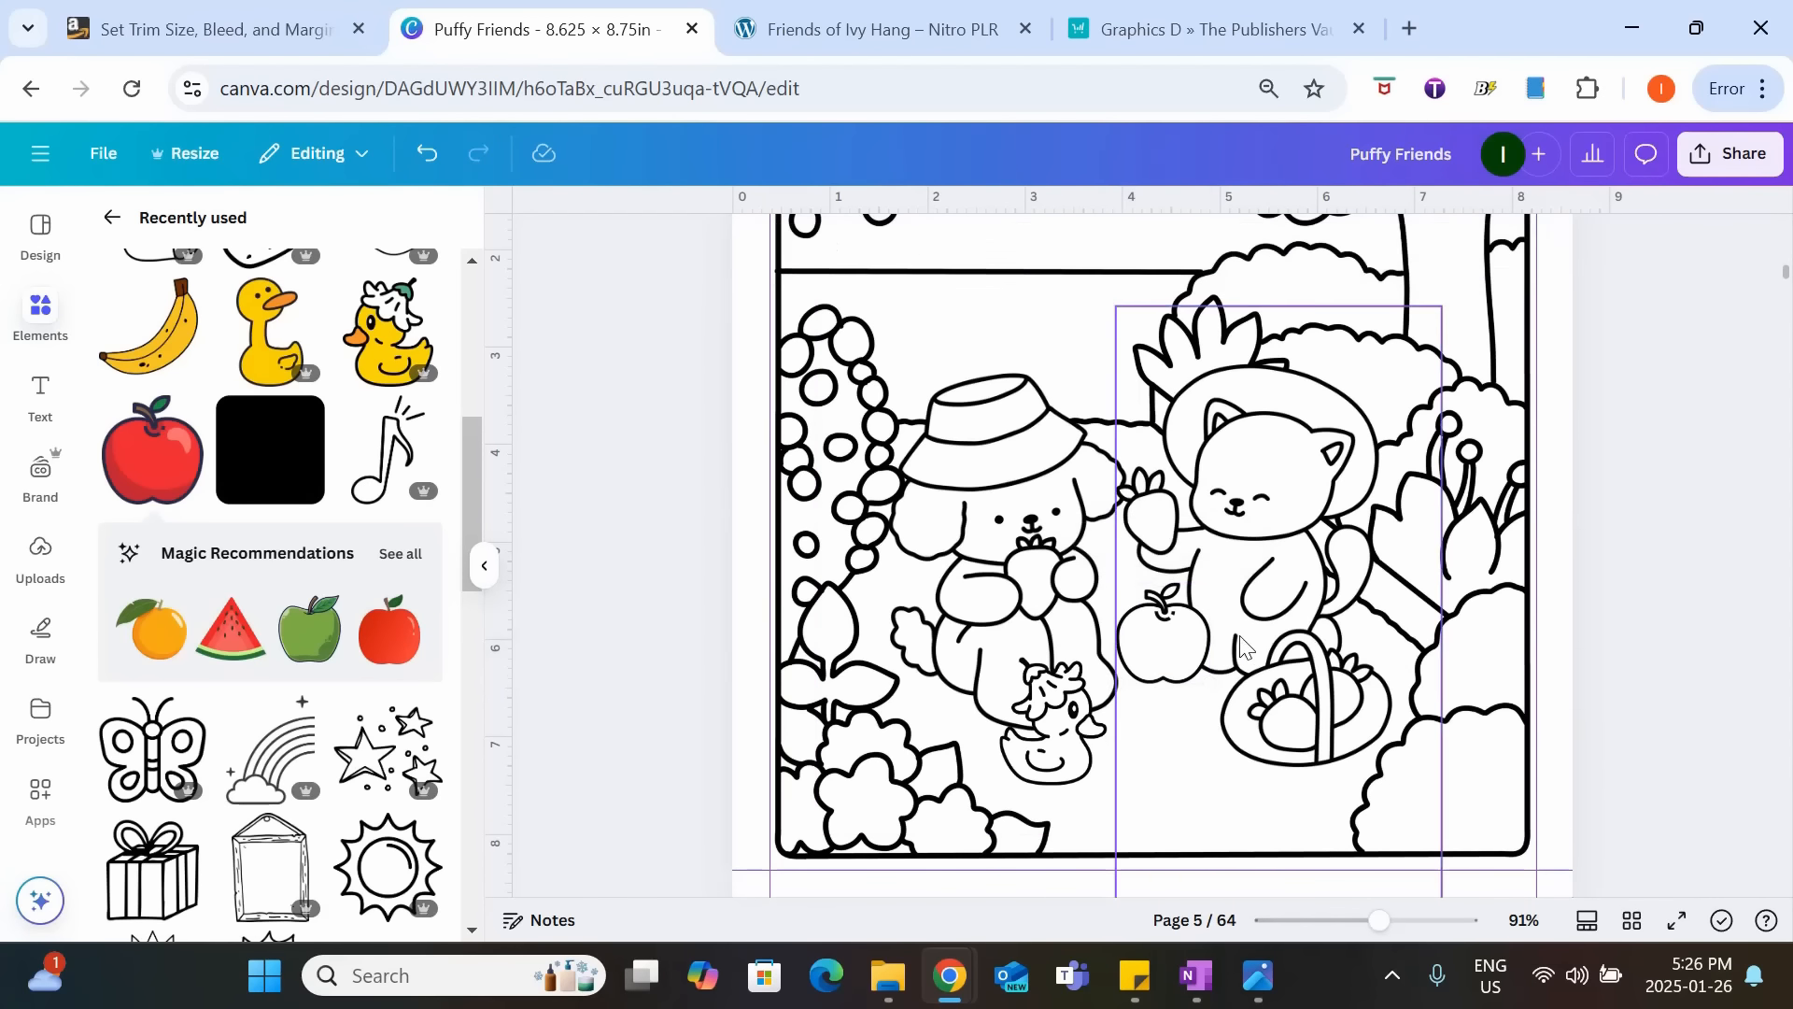
Duplicate the outline apple and place the copy directly below the first one, beside the duck.
{"action": "left_click", "coordinate": [1186, 638]}
{"action": "key", "text": "ctrl+c"}
{"action": "key", "text": "ctrl+v"}
{"action": "left_click_drag", "start_coordinate": [1167, 653], "coordinate": [1150, 752]}
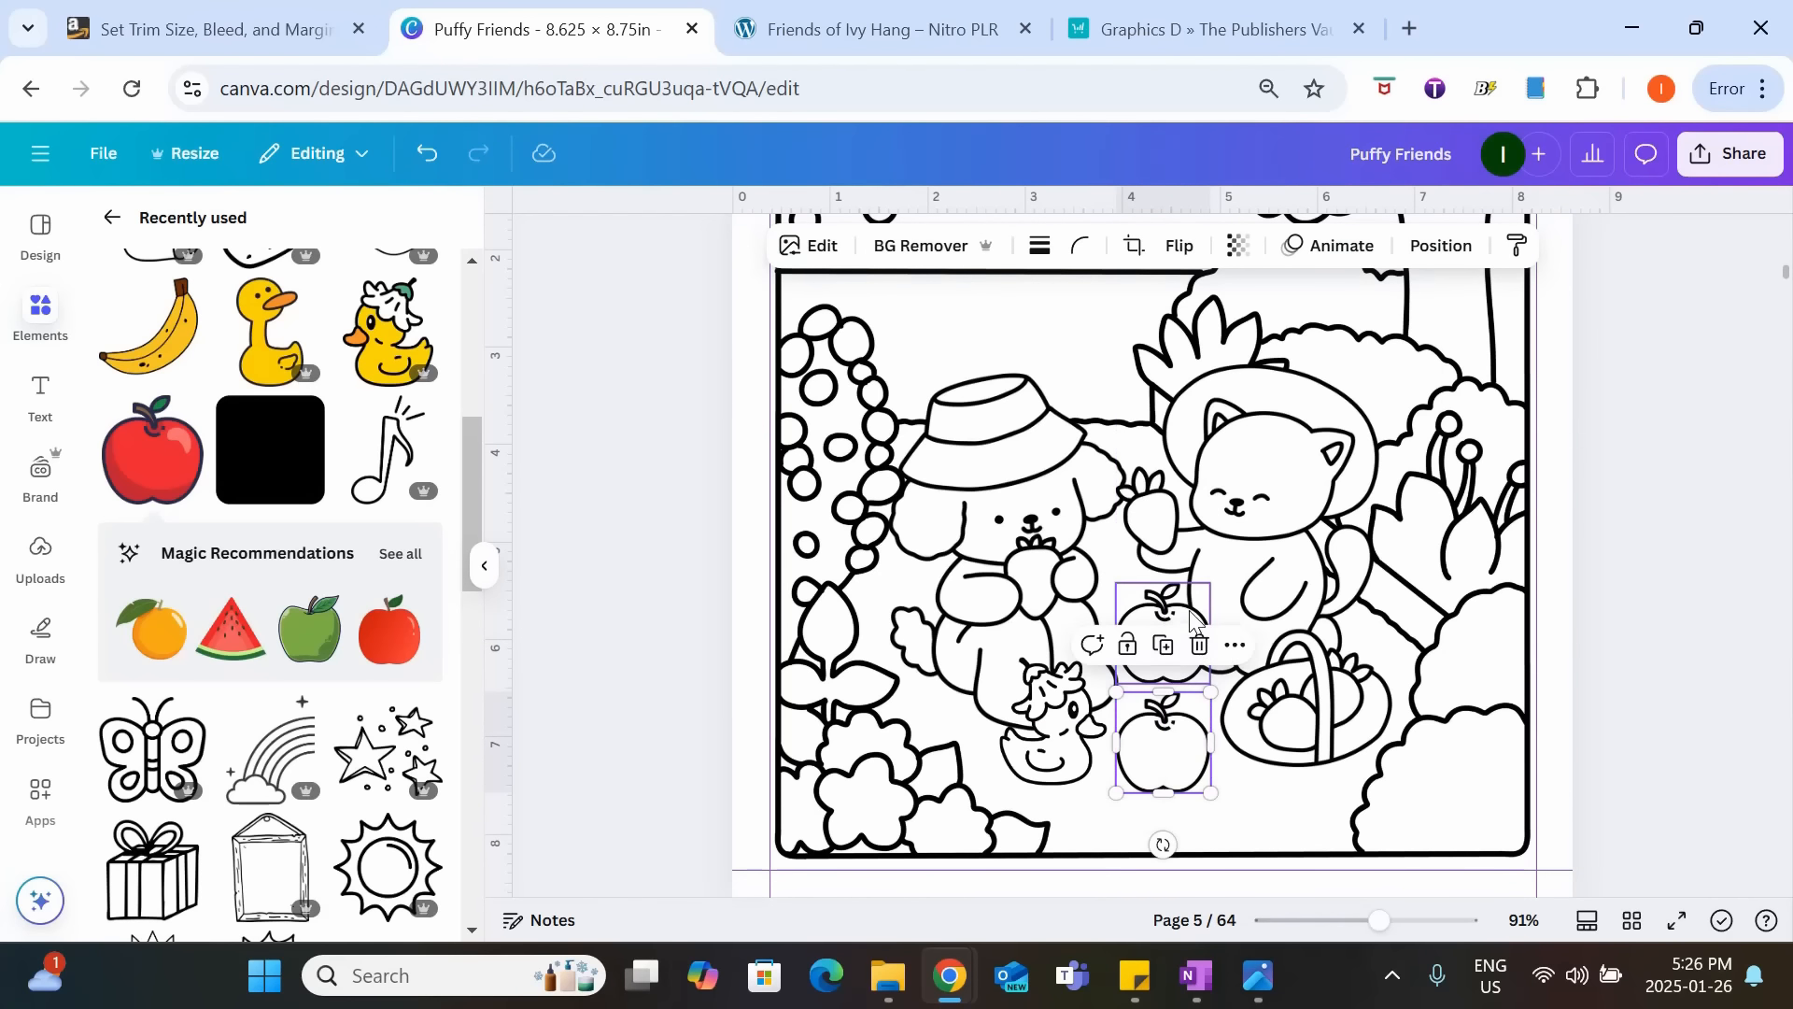
Shrink the upper outline apple slightly and send it one layer backward behind the cat.
{"action": "left_click", "coordinate": [1165, 611]}
{"action": "left_click_drag", "start_coordinate": [1117, 584], "coordinate": [1169, 632]}
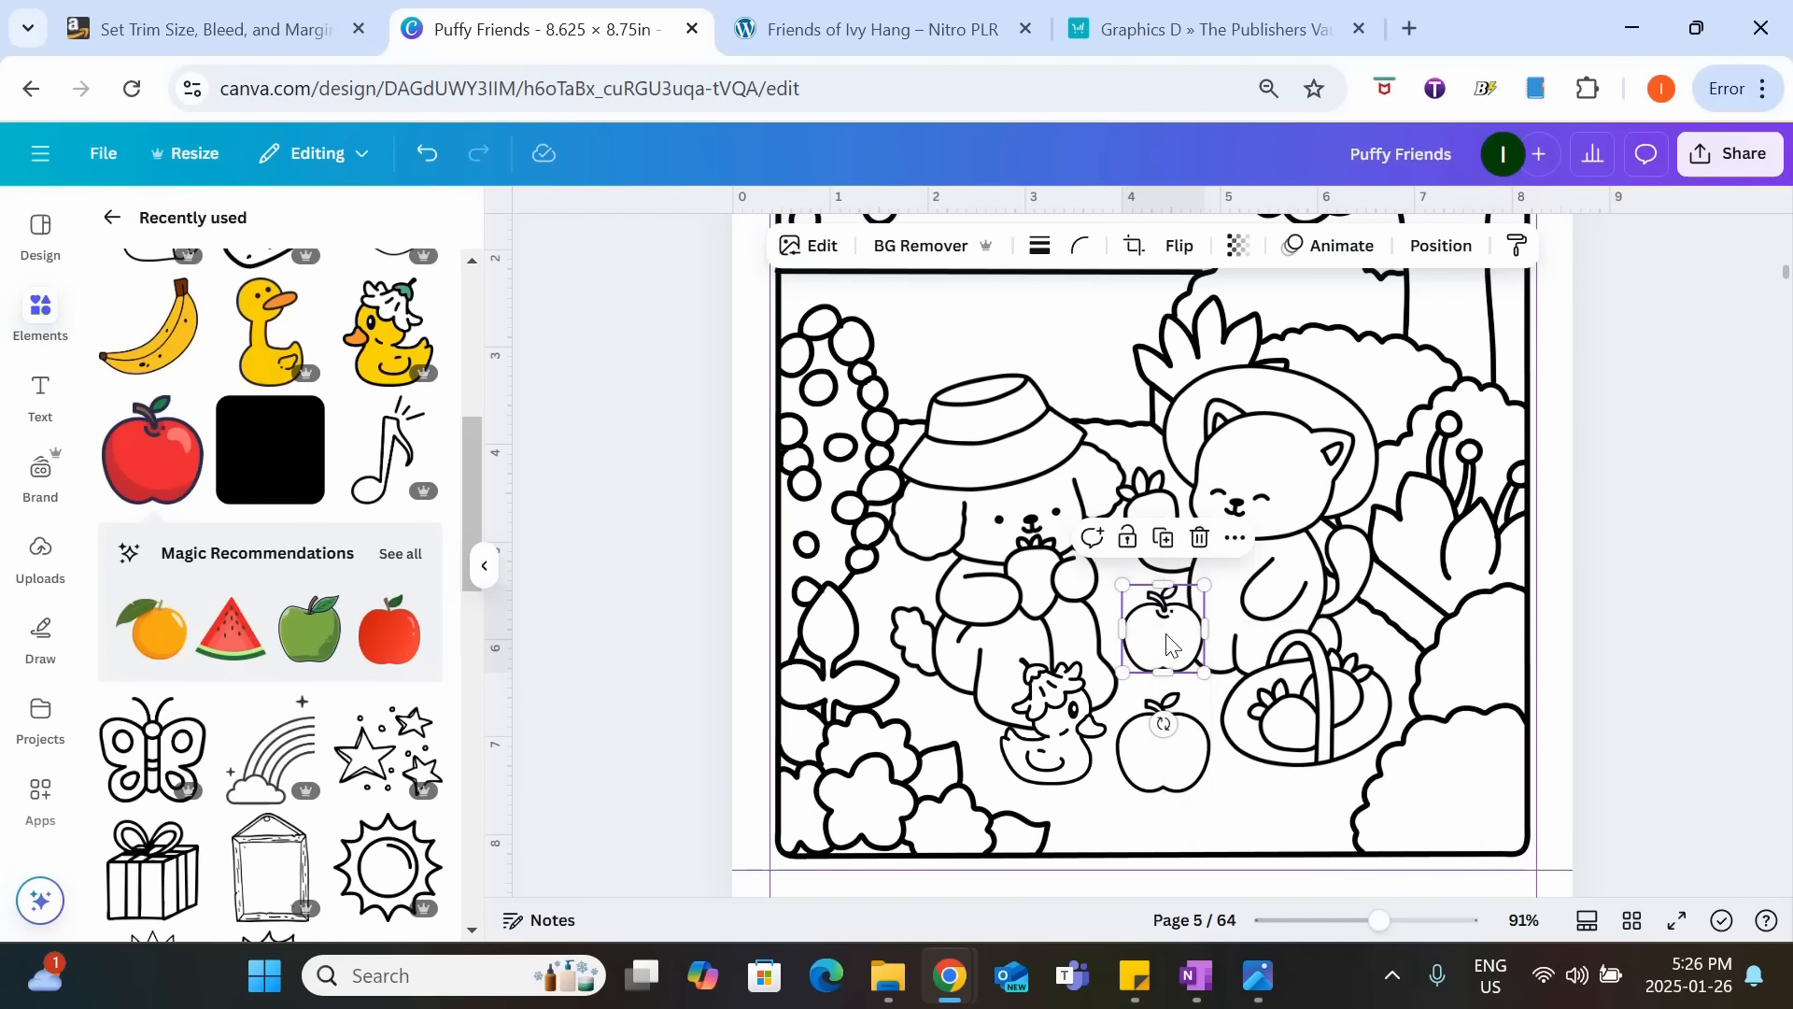
{"action": "right_click", "coordinate": [1168, 628]}
{"action": "mouse_move", "coordinate": [1349, 458]}
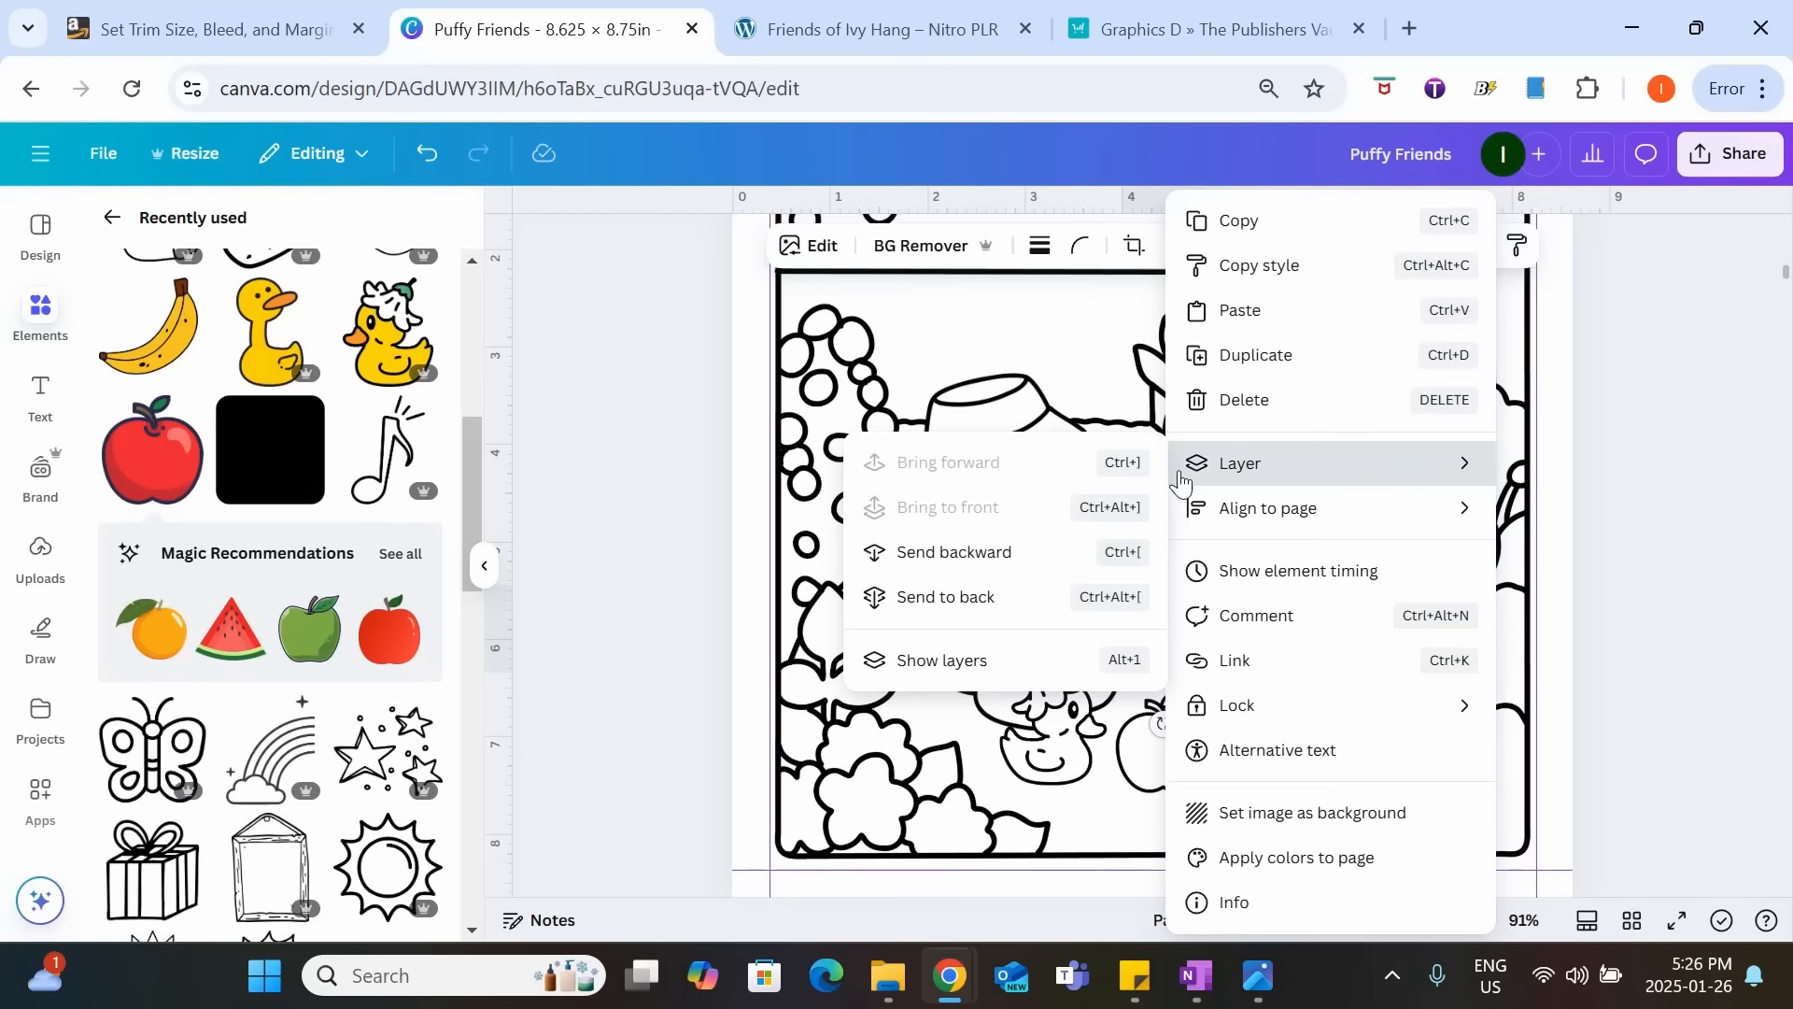
{"action": "left_click", "coordinate": [983, 562]}
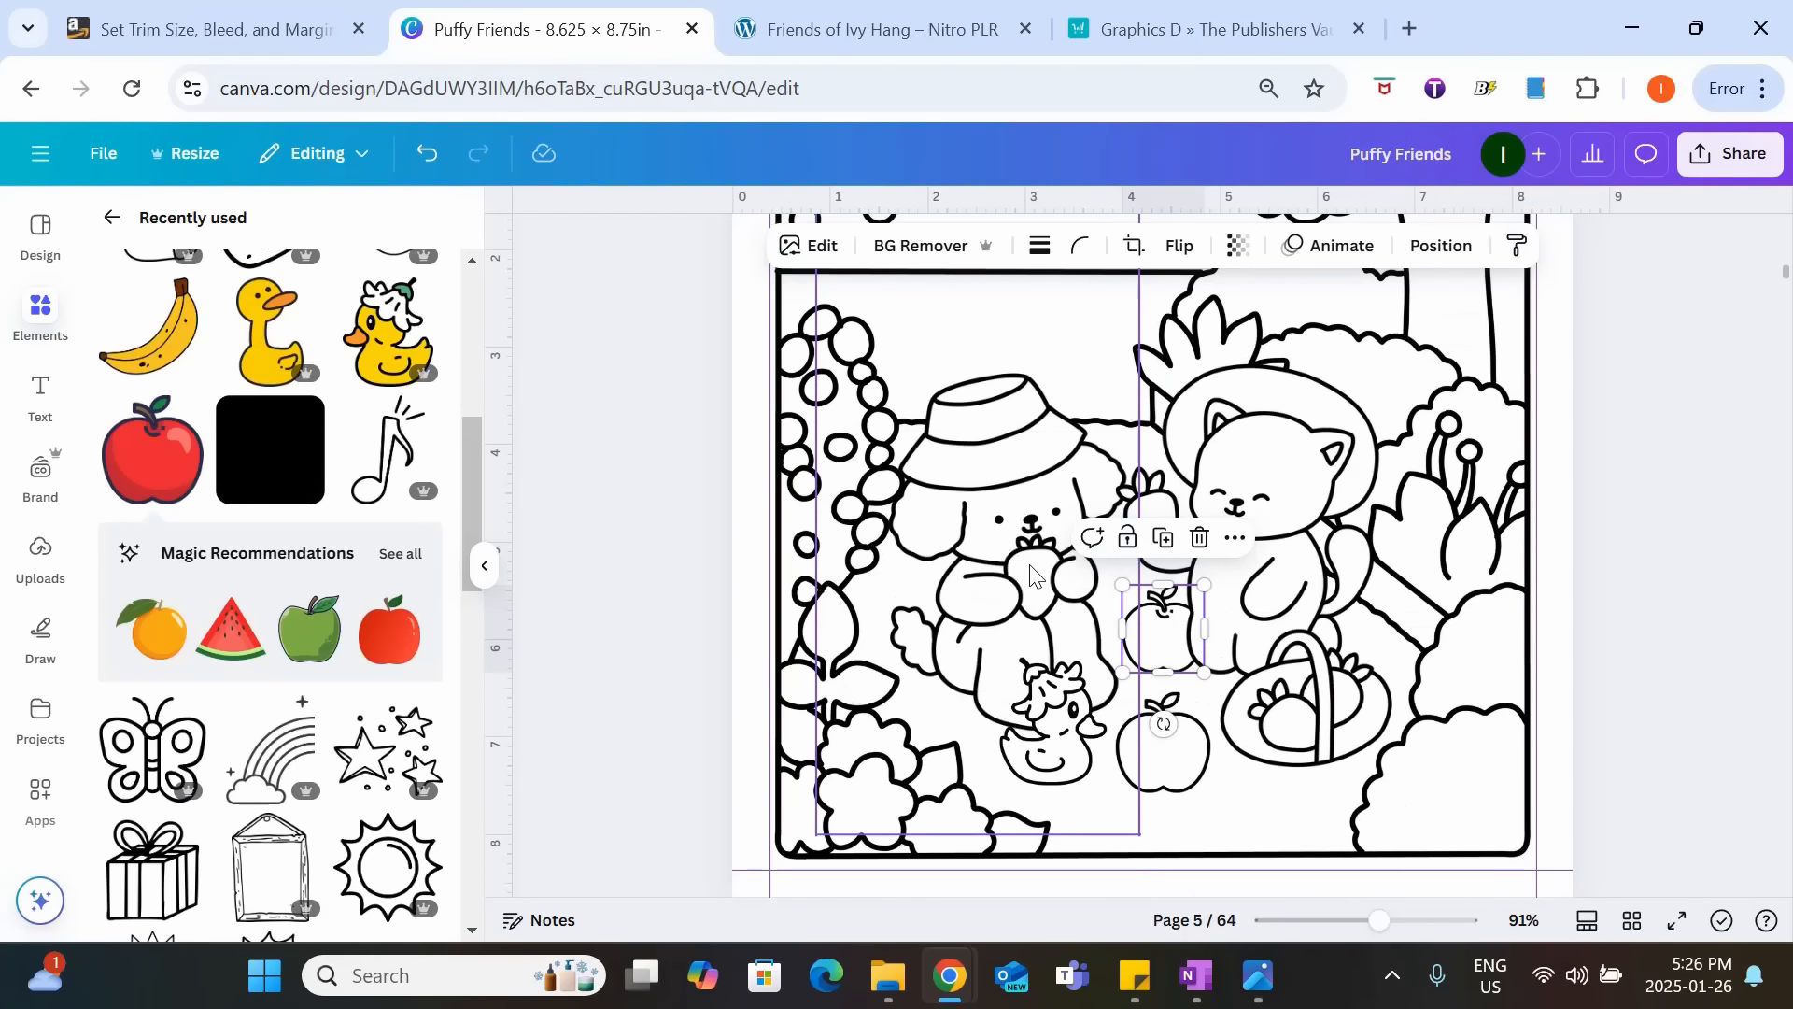
Nudge the lower outline apple slightly upward between the duck and the basket.
{"action": "left_click", "coordinate": [1649, 641]}
{"action": "left_click_drag", "start_coordinate": [1143, 766], "coordinate": [1140, 746]}
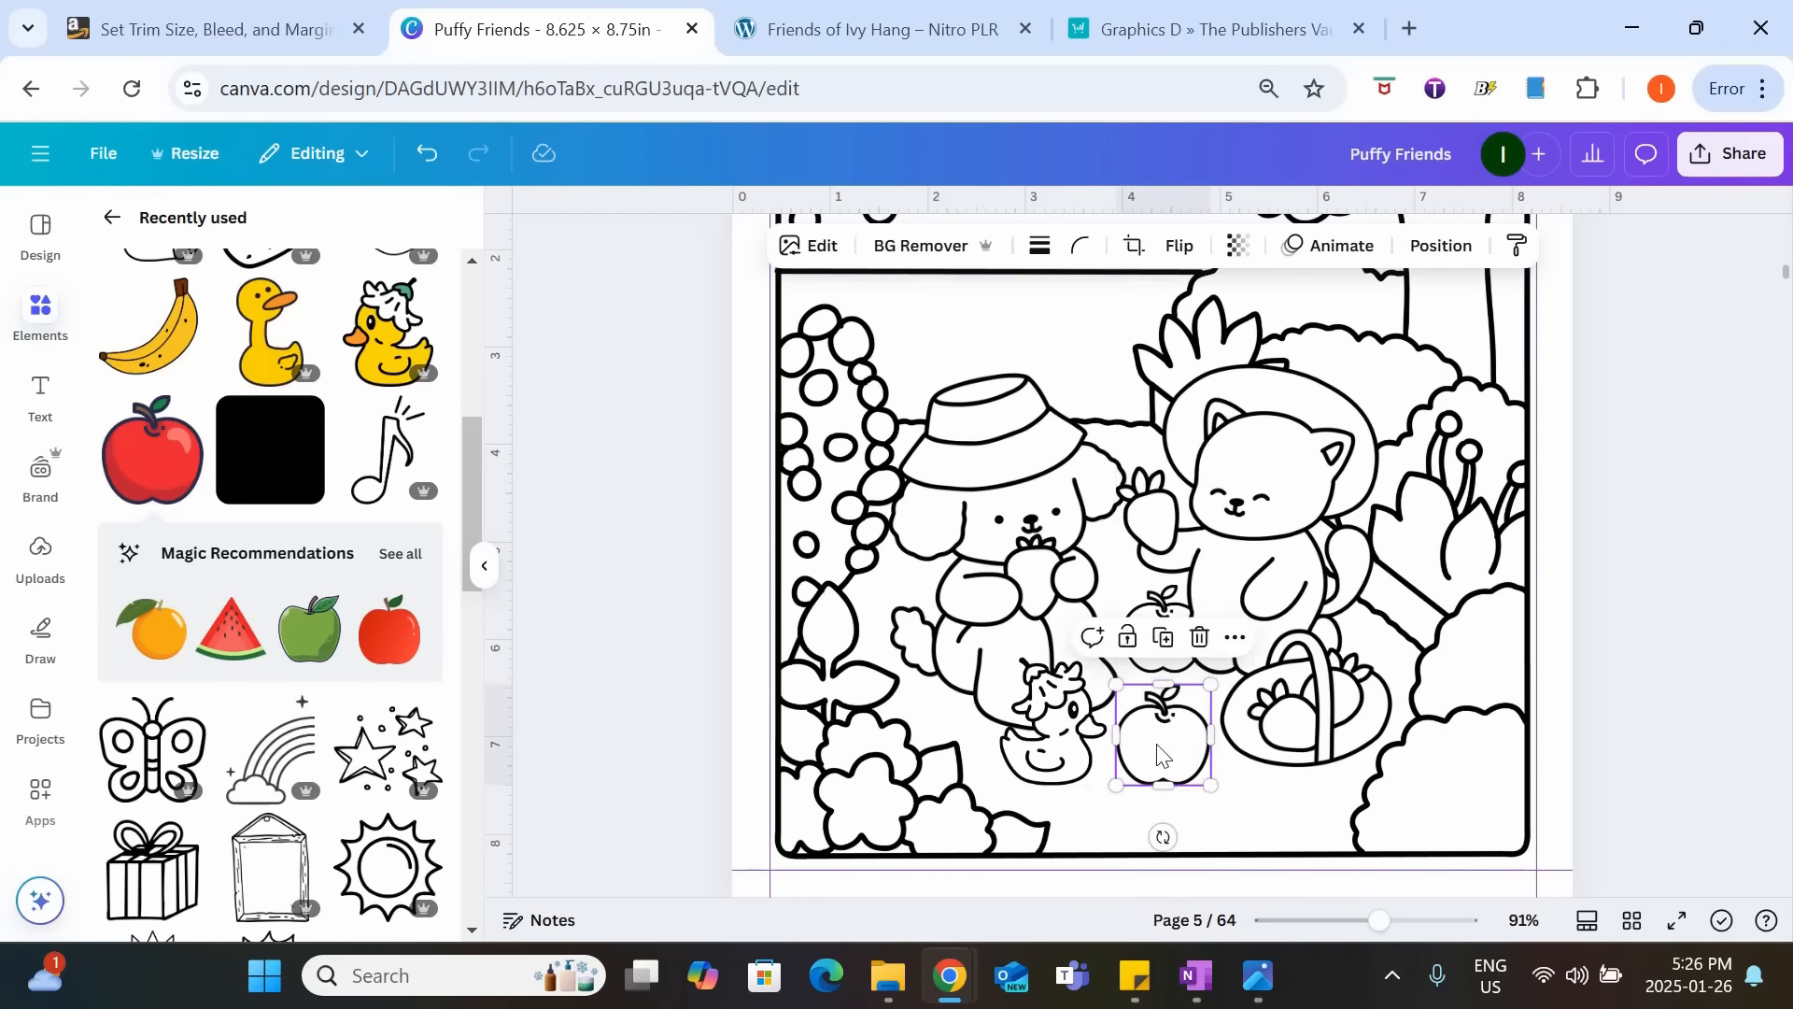
{"action": "left_click", "coordinate": [1655, 712]}
{"action": "left_click_drag", "start_coordinate": [1379, 920], "coordinate": [1353, 920]}
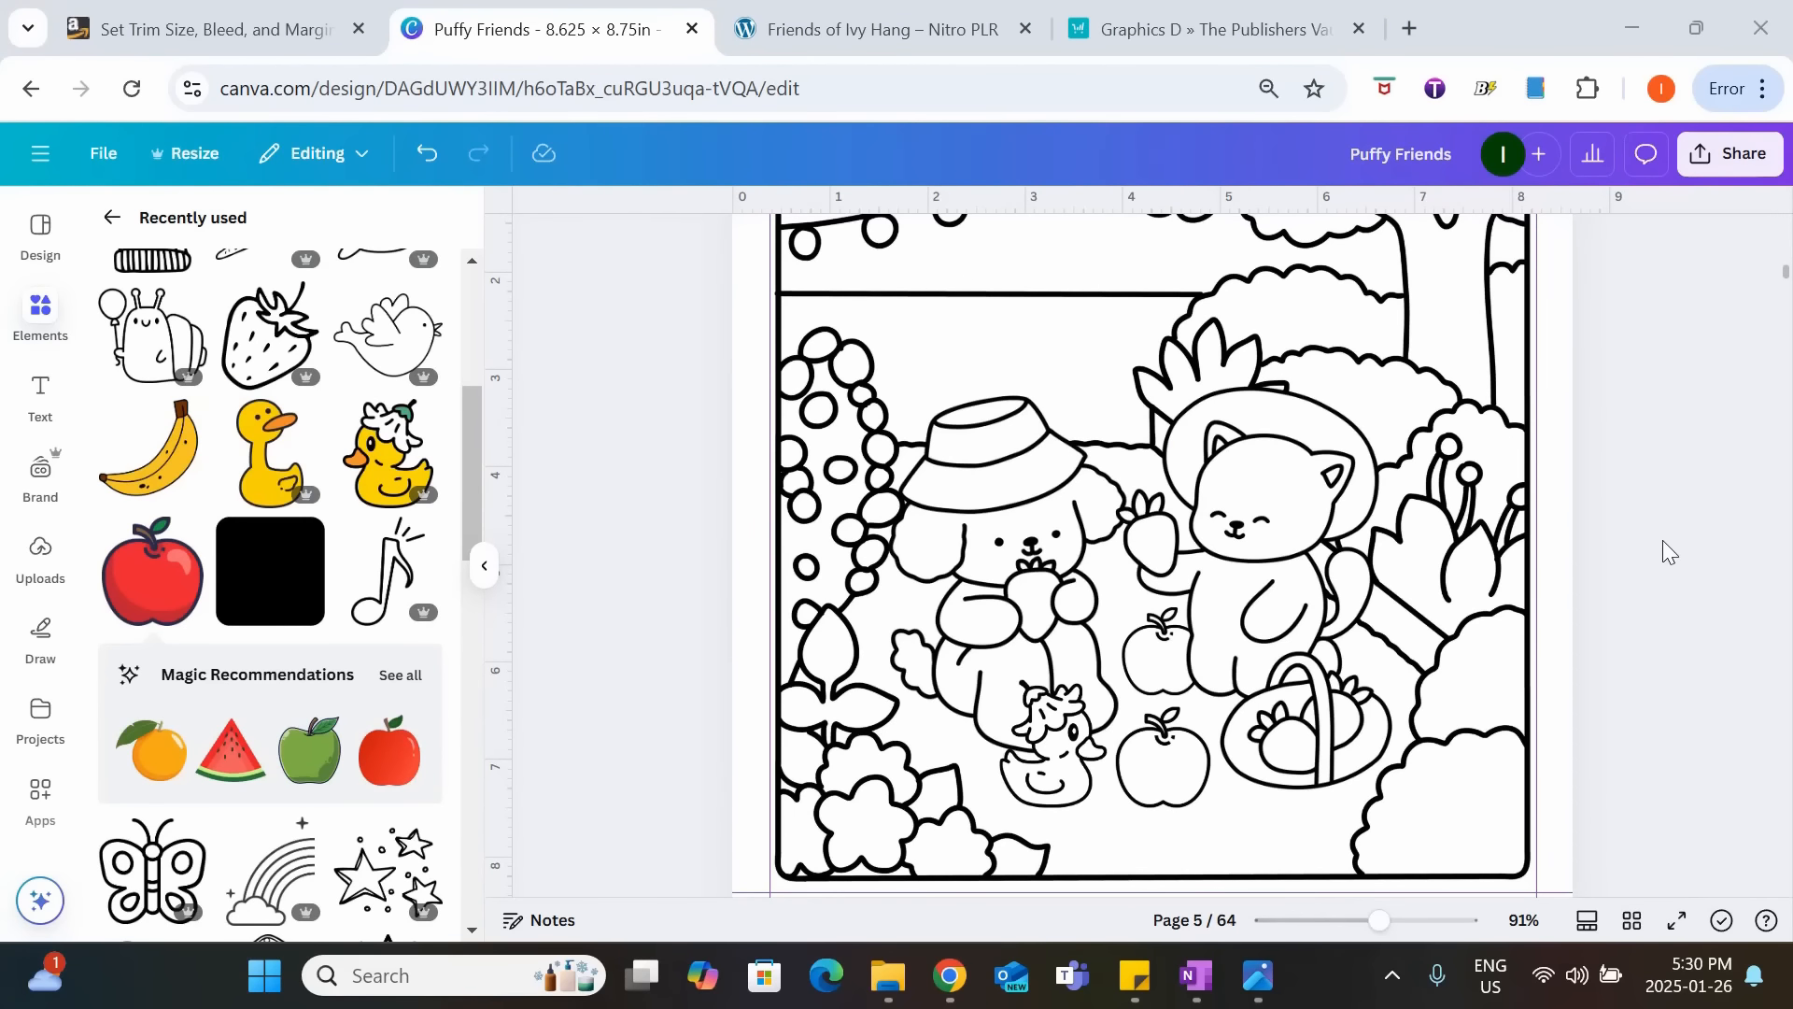
Review the coloring pages and the blank pages between them from page 5 through page 22.
{"action": "scroll", "coordinate": [1683, 444], "scroll_direction": "down", "scroll_amount": 5}
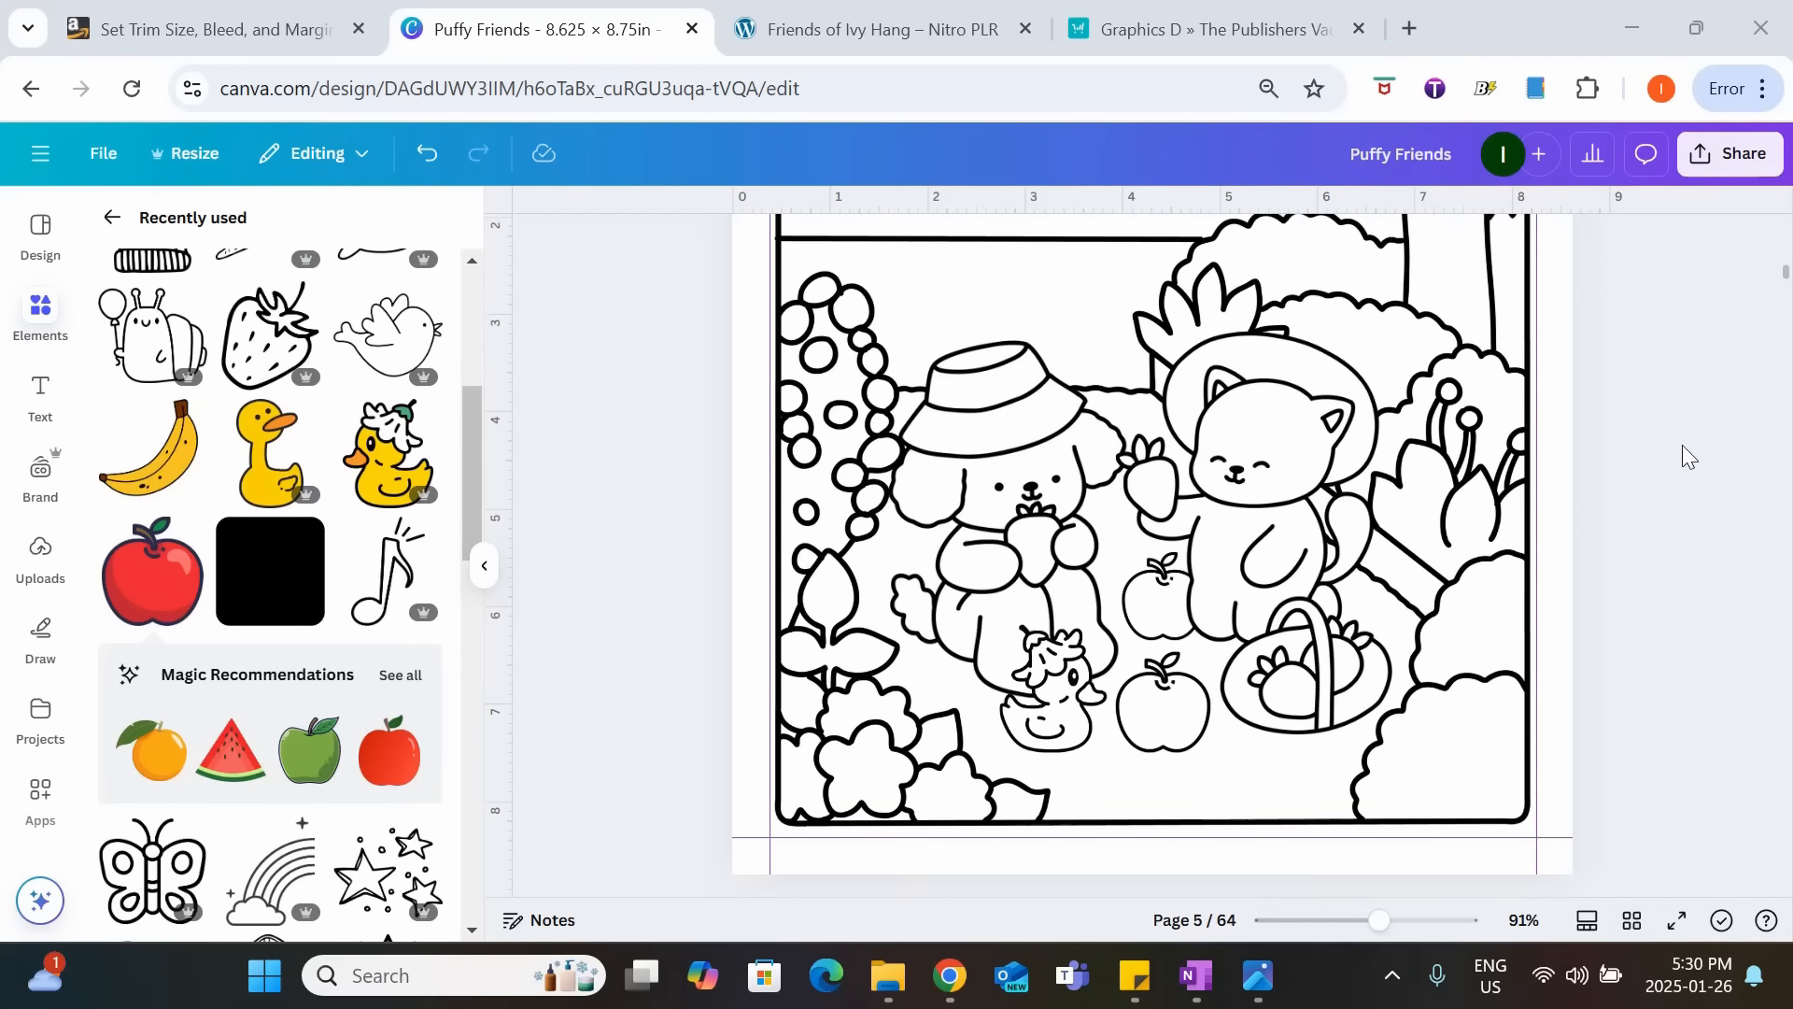
{"action": "scroll", "coordinate": [1683, 447], "scroll_direction": "down", "scroll_amount": 20}
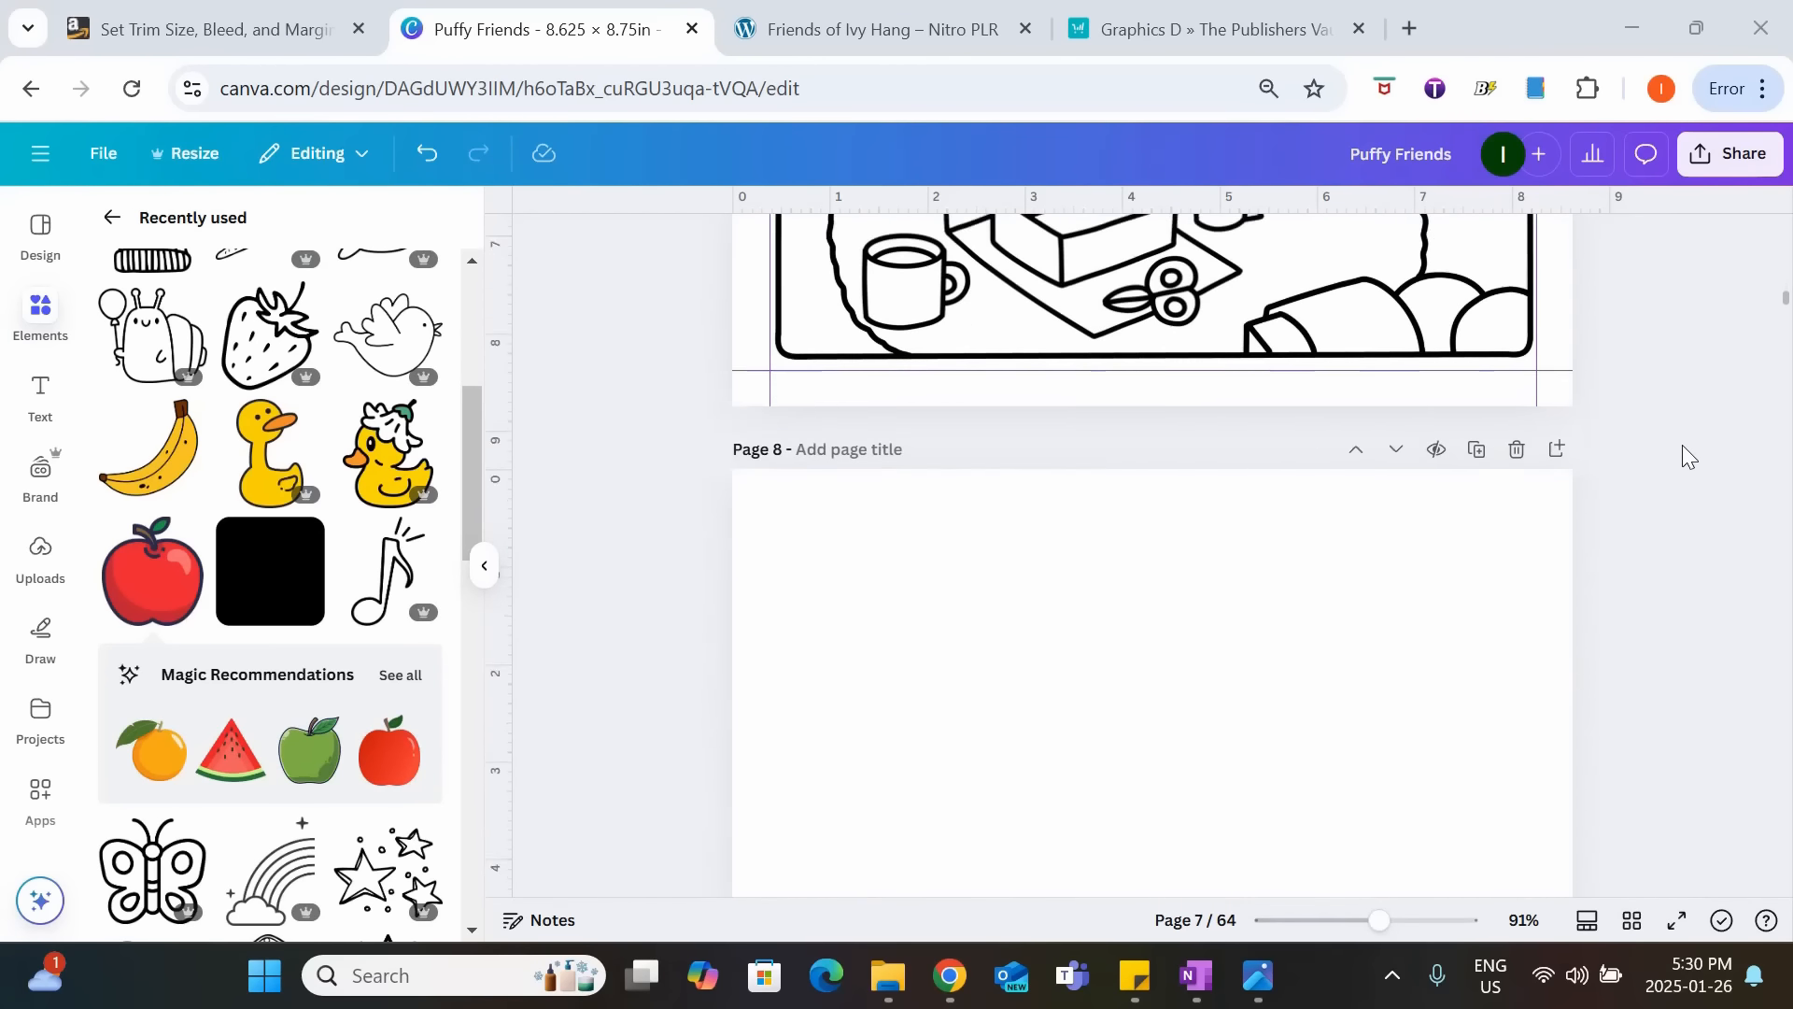
{"action": "scroll", "coordinate": [1683, 455], "scroll_direction": "down", "scroll_amount": 20}
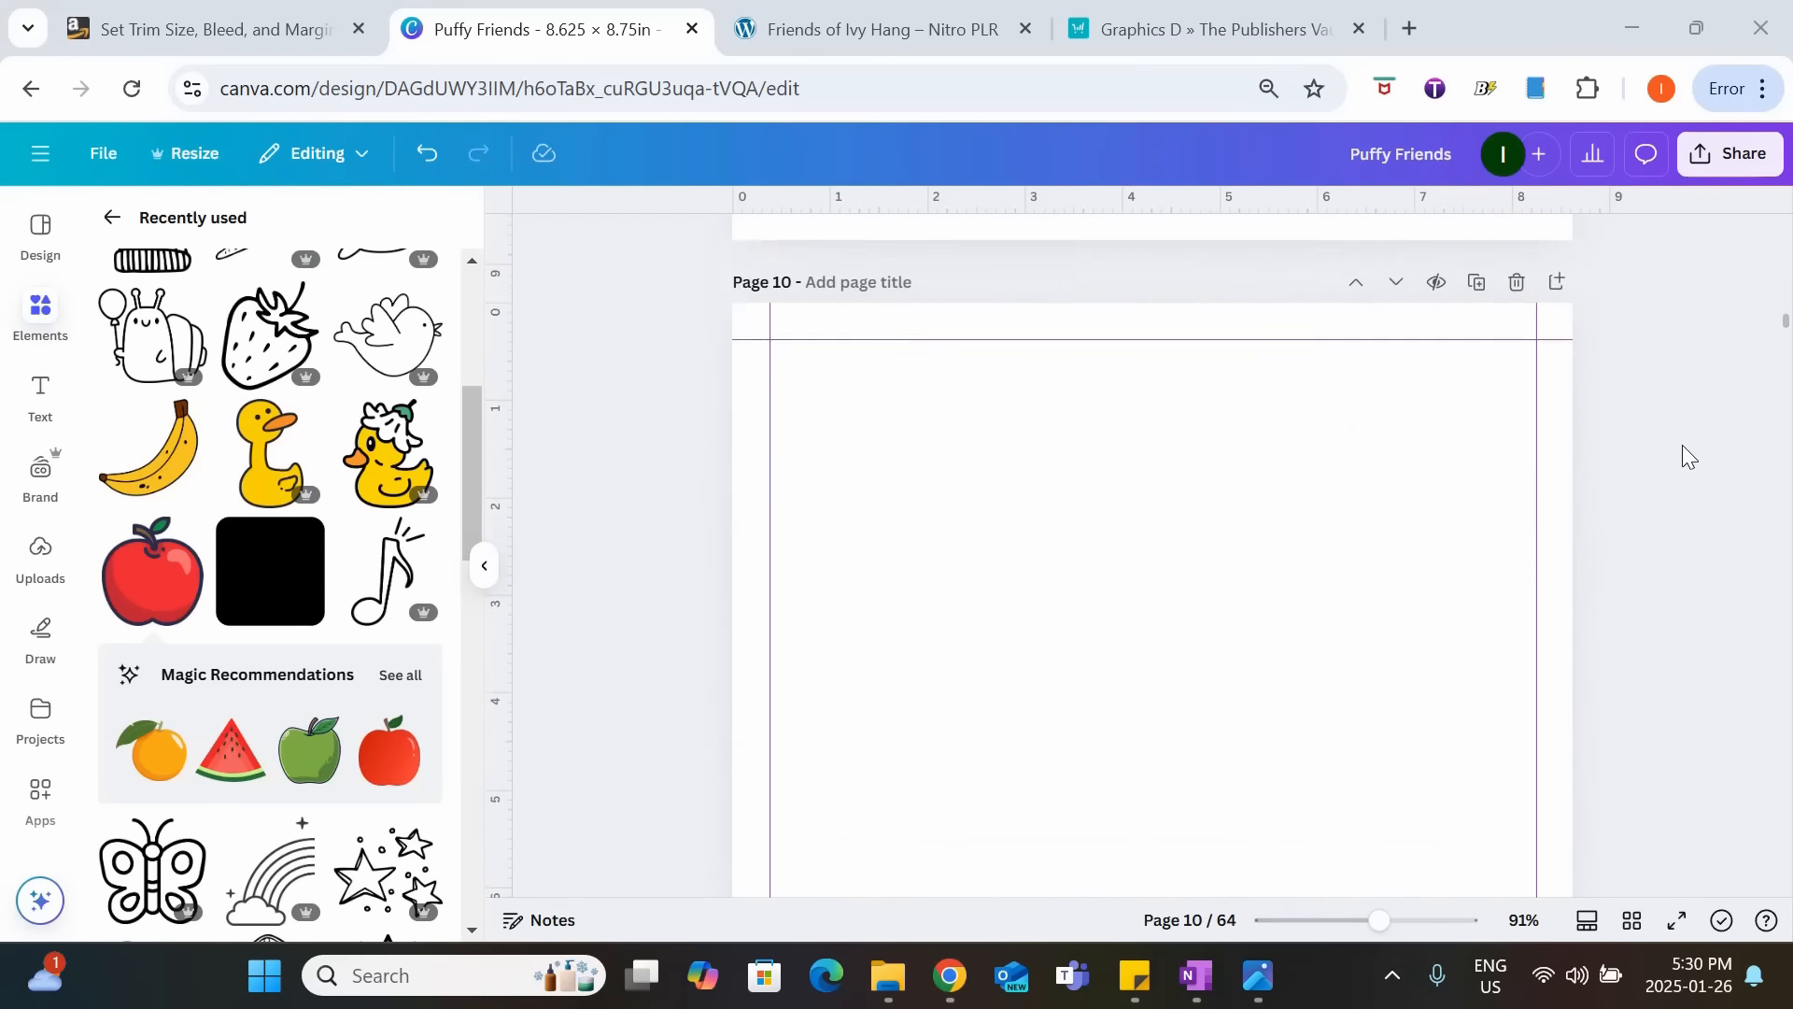
{"action": "scroll", "coordinate": [1683, 457], "scroll_direction": "down", "scroll_amount": 20}
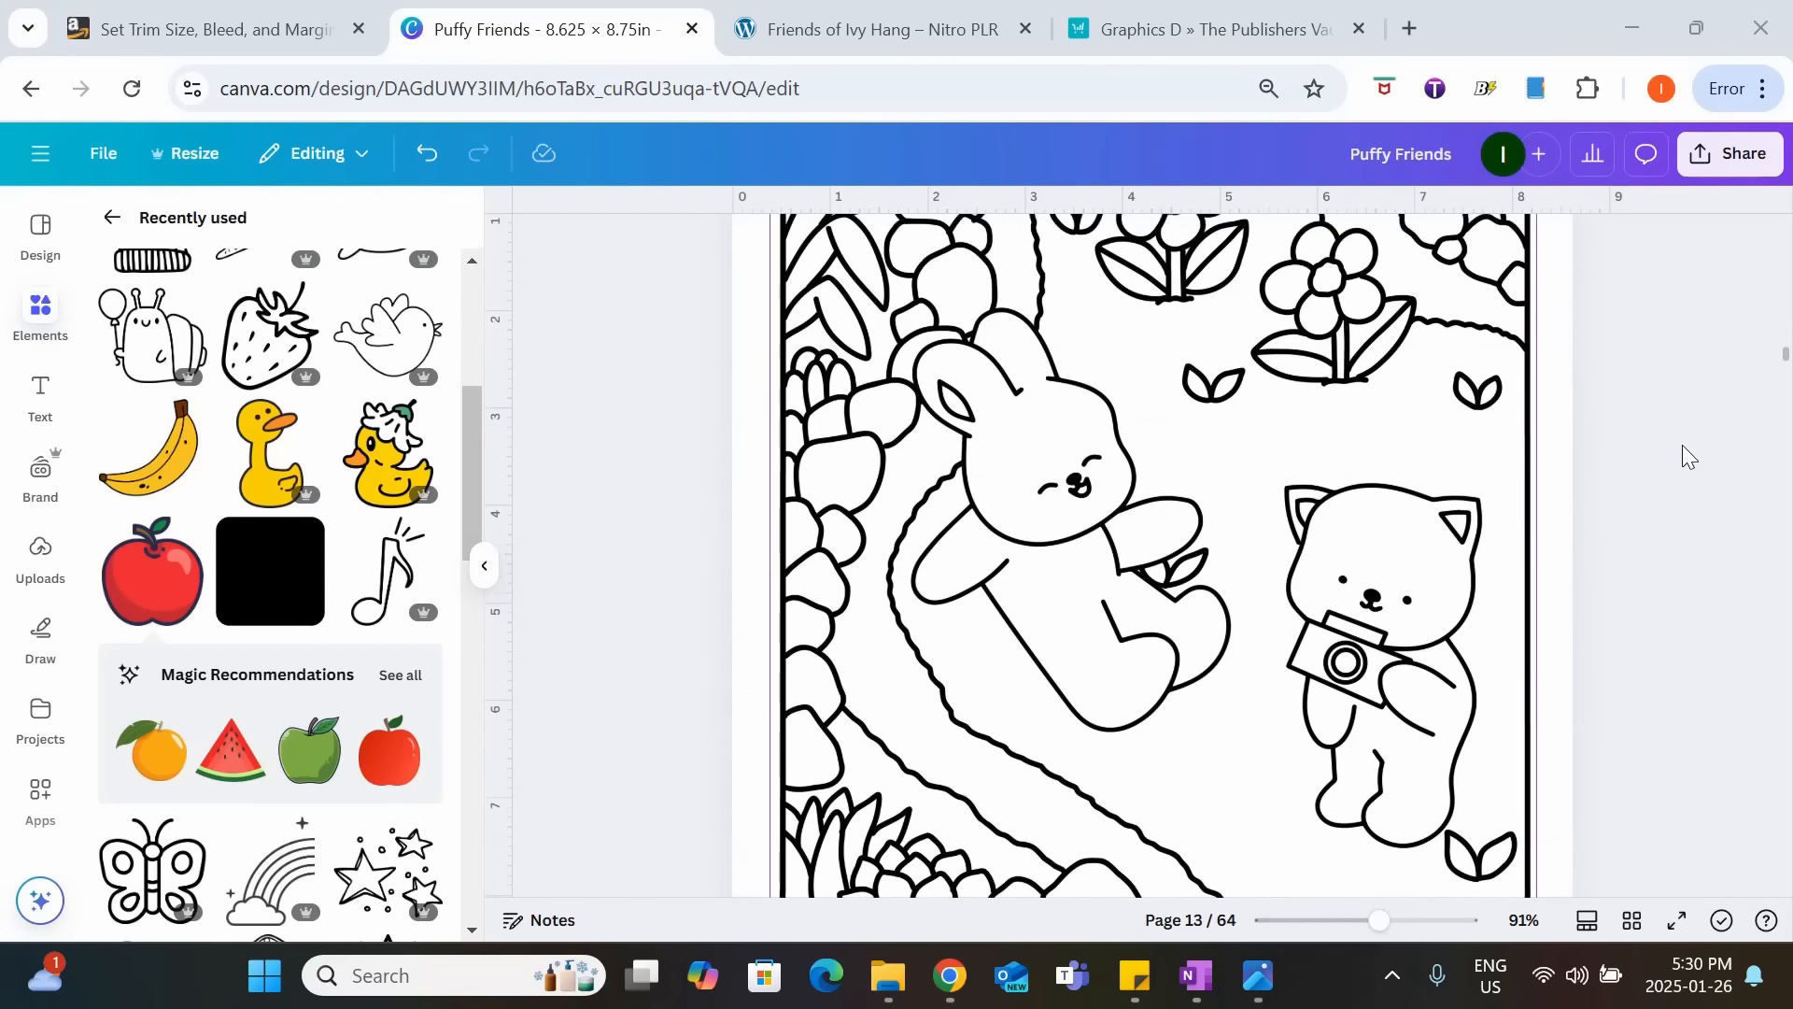
{"action": "scroll", "coordinate": [1683, 457], "scroll_direction": "down", "scroll_amount": 15}
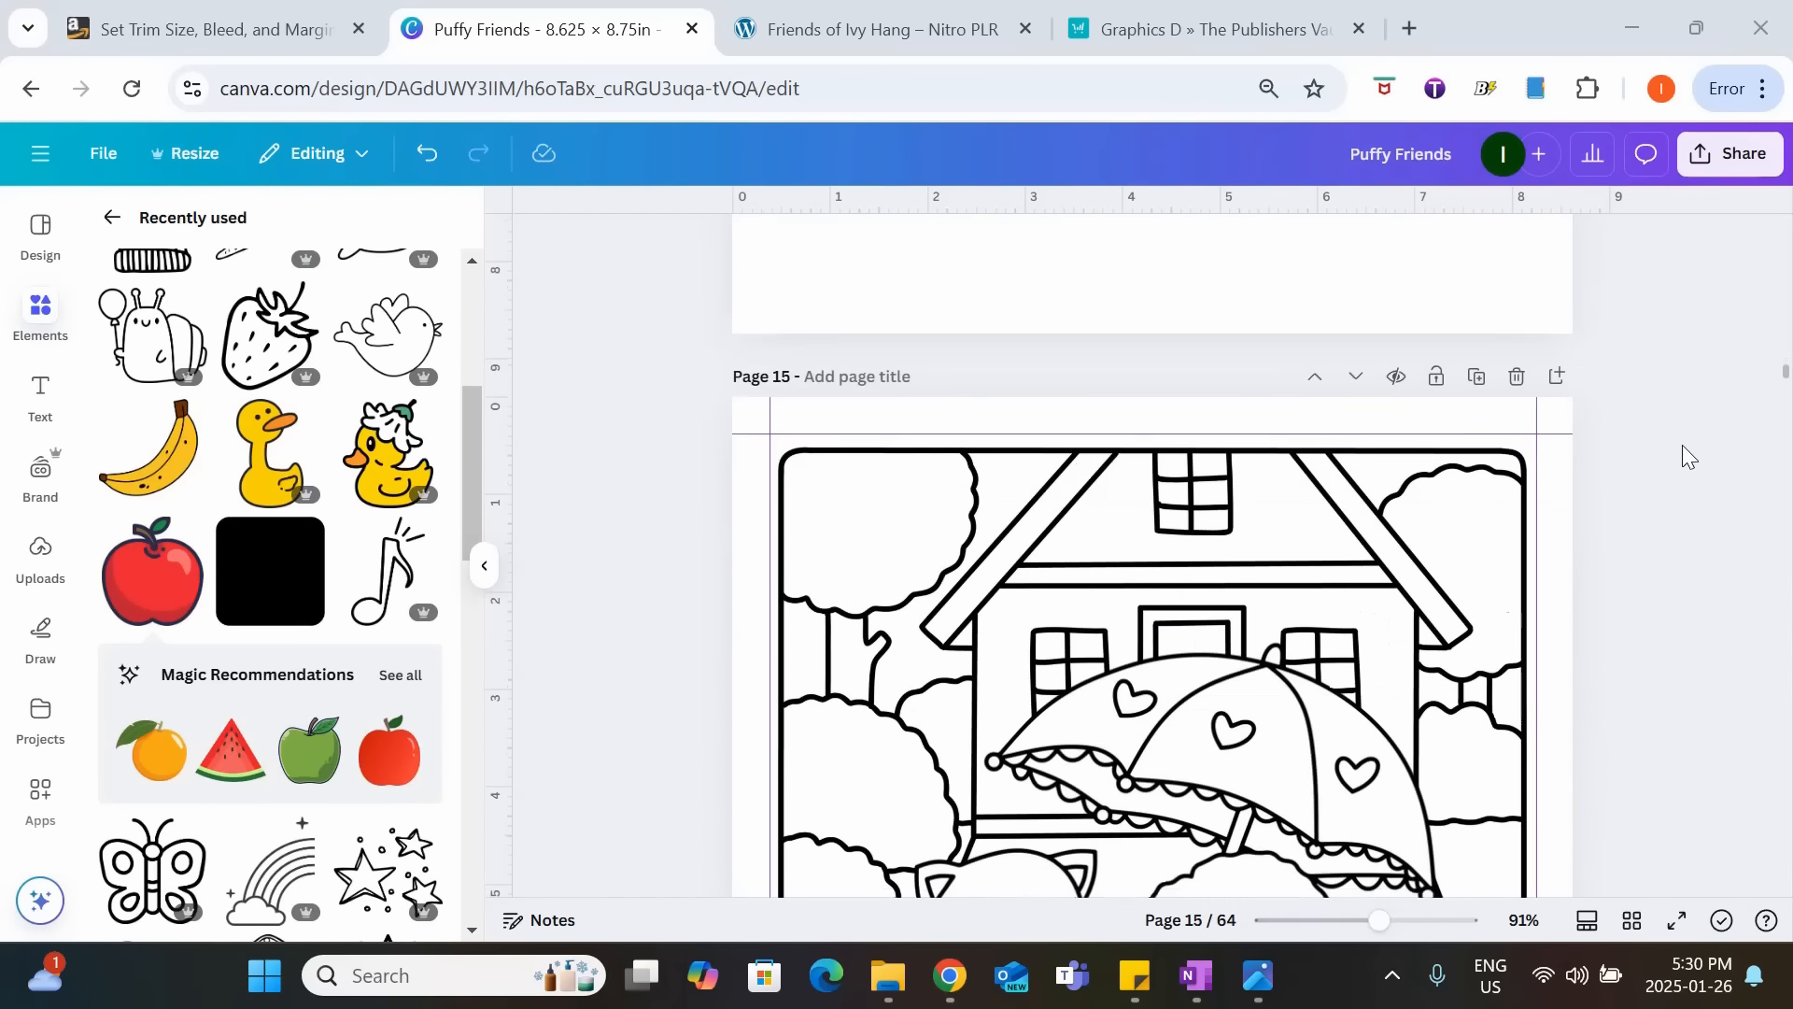
{"action": "scroll", "coordinate": [1683, 456], "scroll_direction": "down", "scroll_amount": 8}
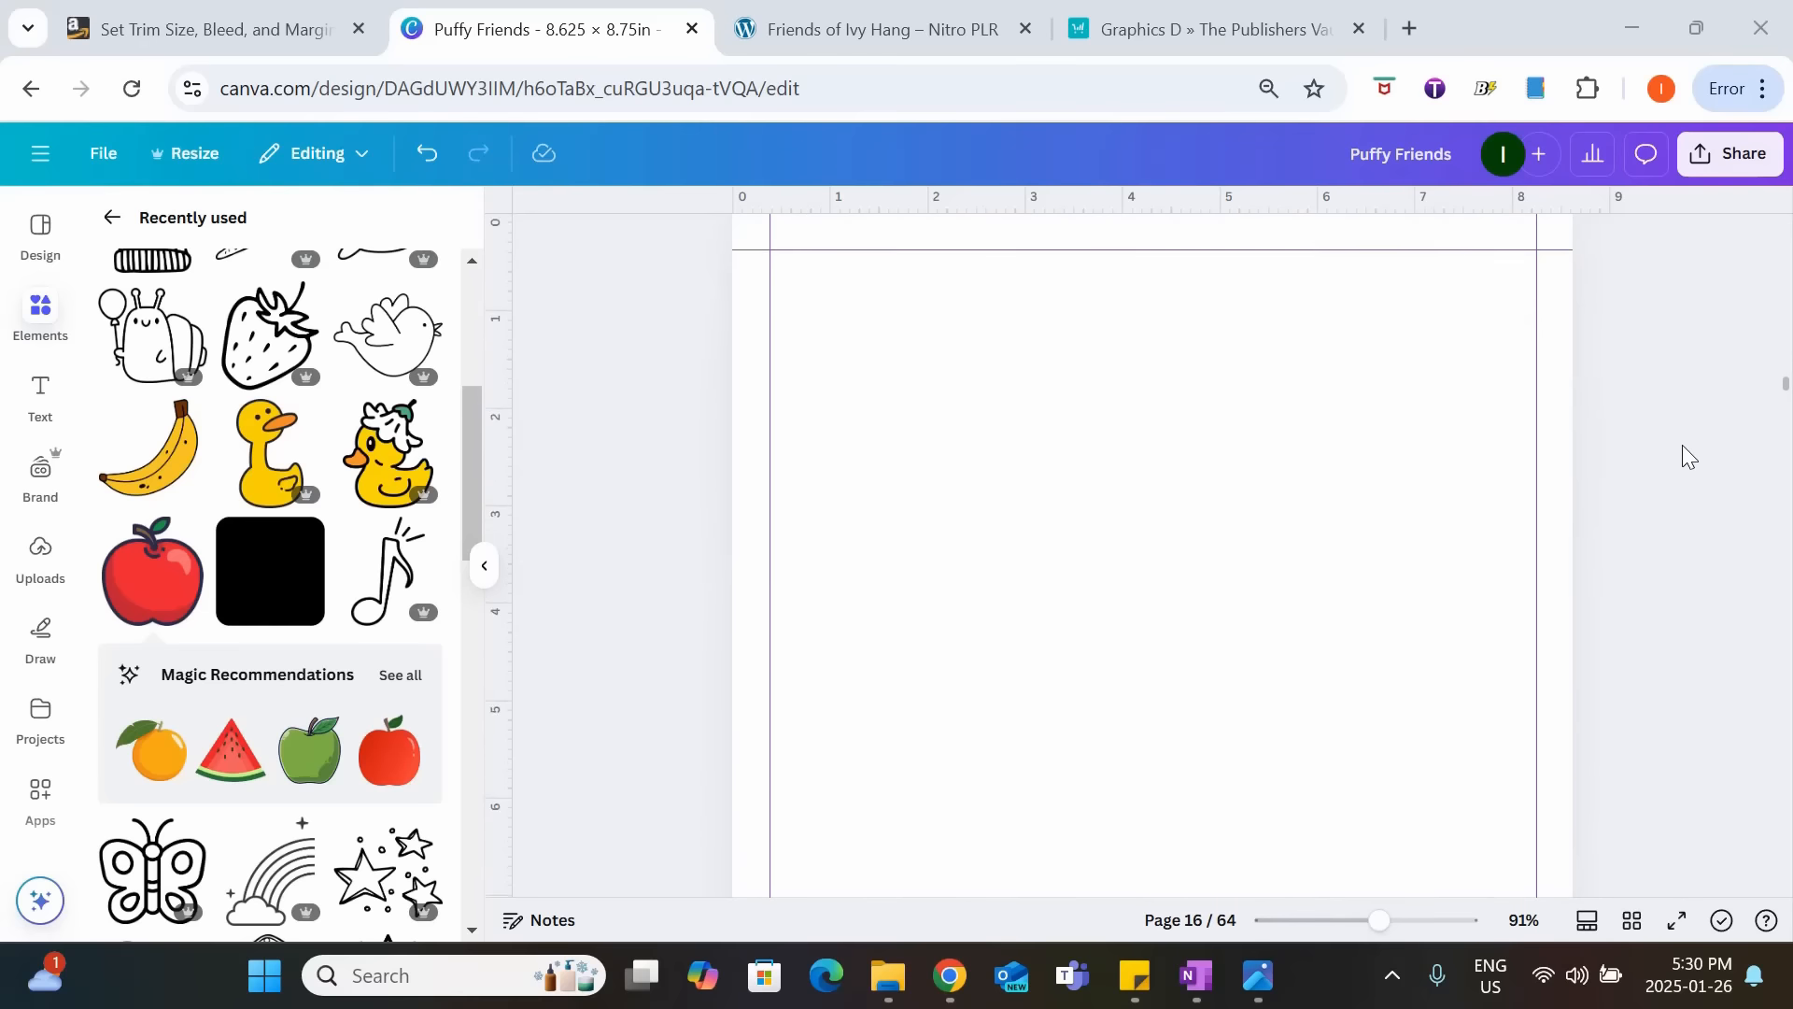
{"action": "scroll", "coordinate": [1682, 446], "scroll_direction": "down", "scroll_amount": 8}
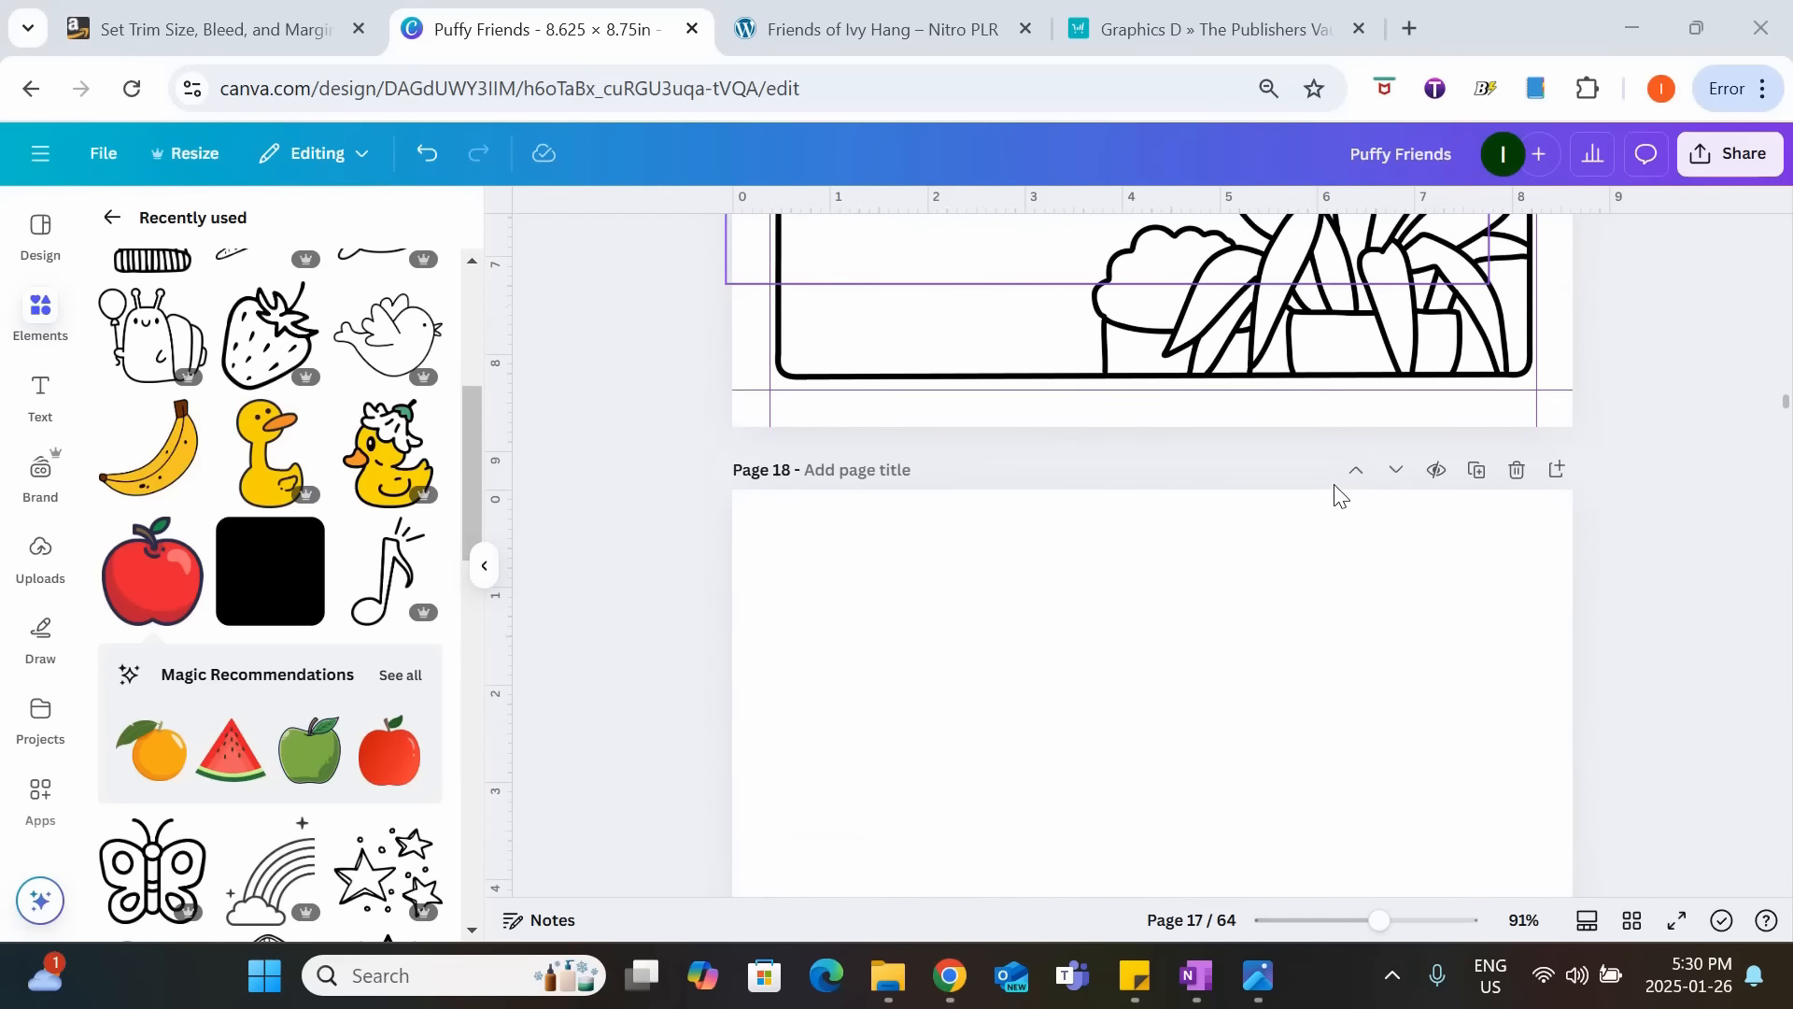
{"action": "scroll", "coordinate": [1174, 472], "scroll_direction": "down", "scroll_amount": 8}
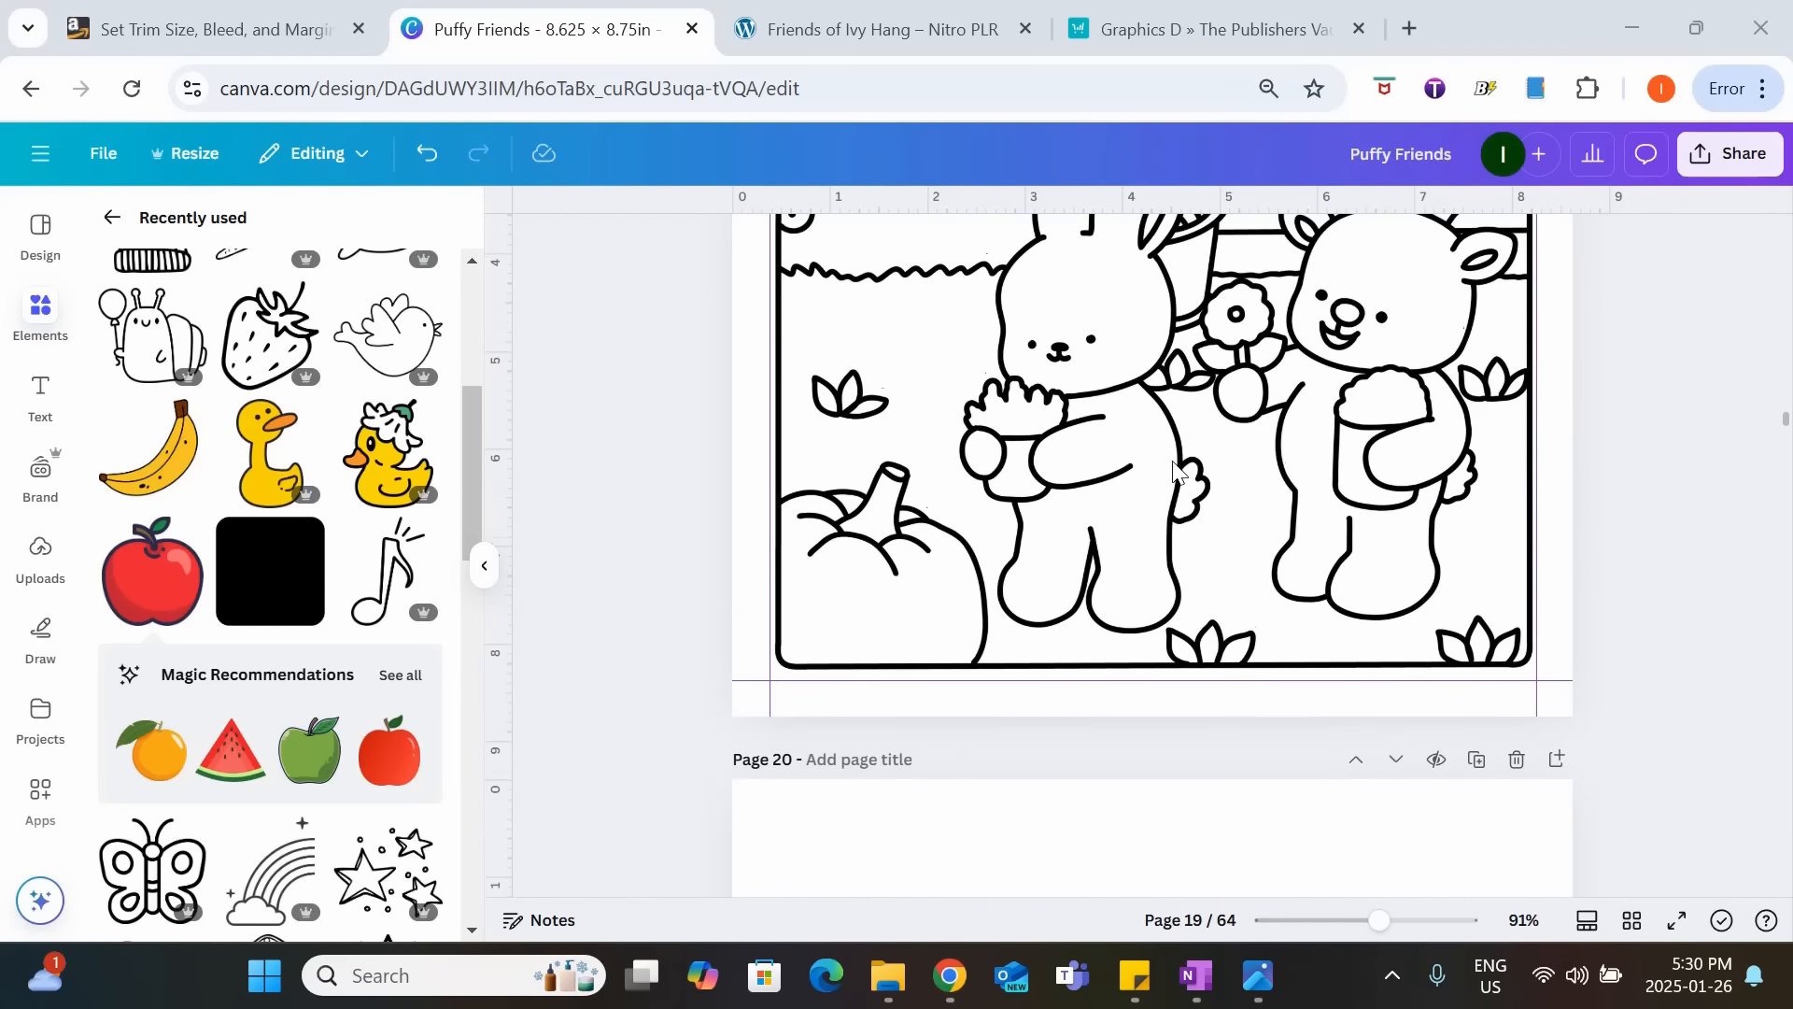
{"action": "scroll", "coordinate": [1174, 472], "scroll_direction": "down", "scroll_amount": 10}
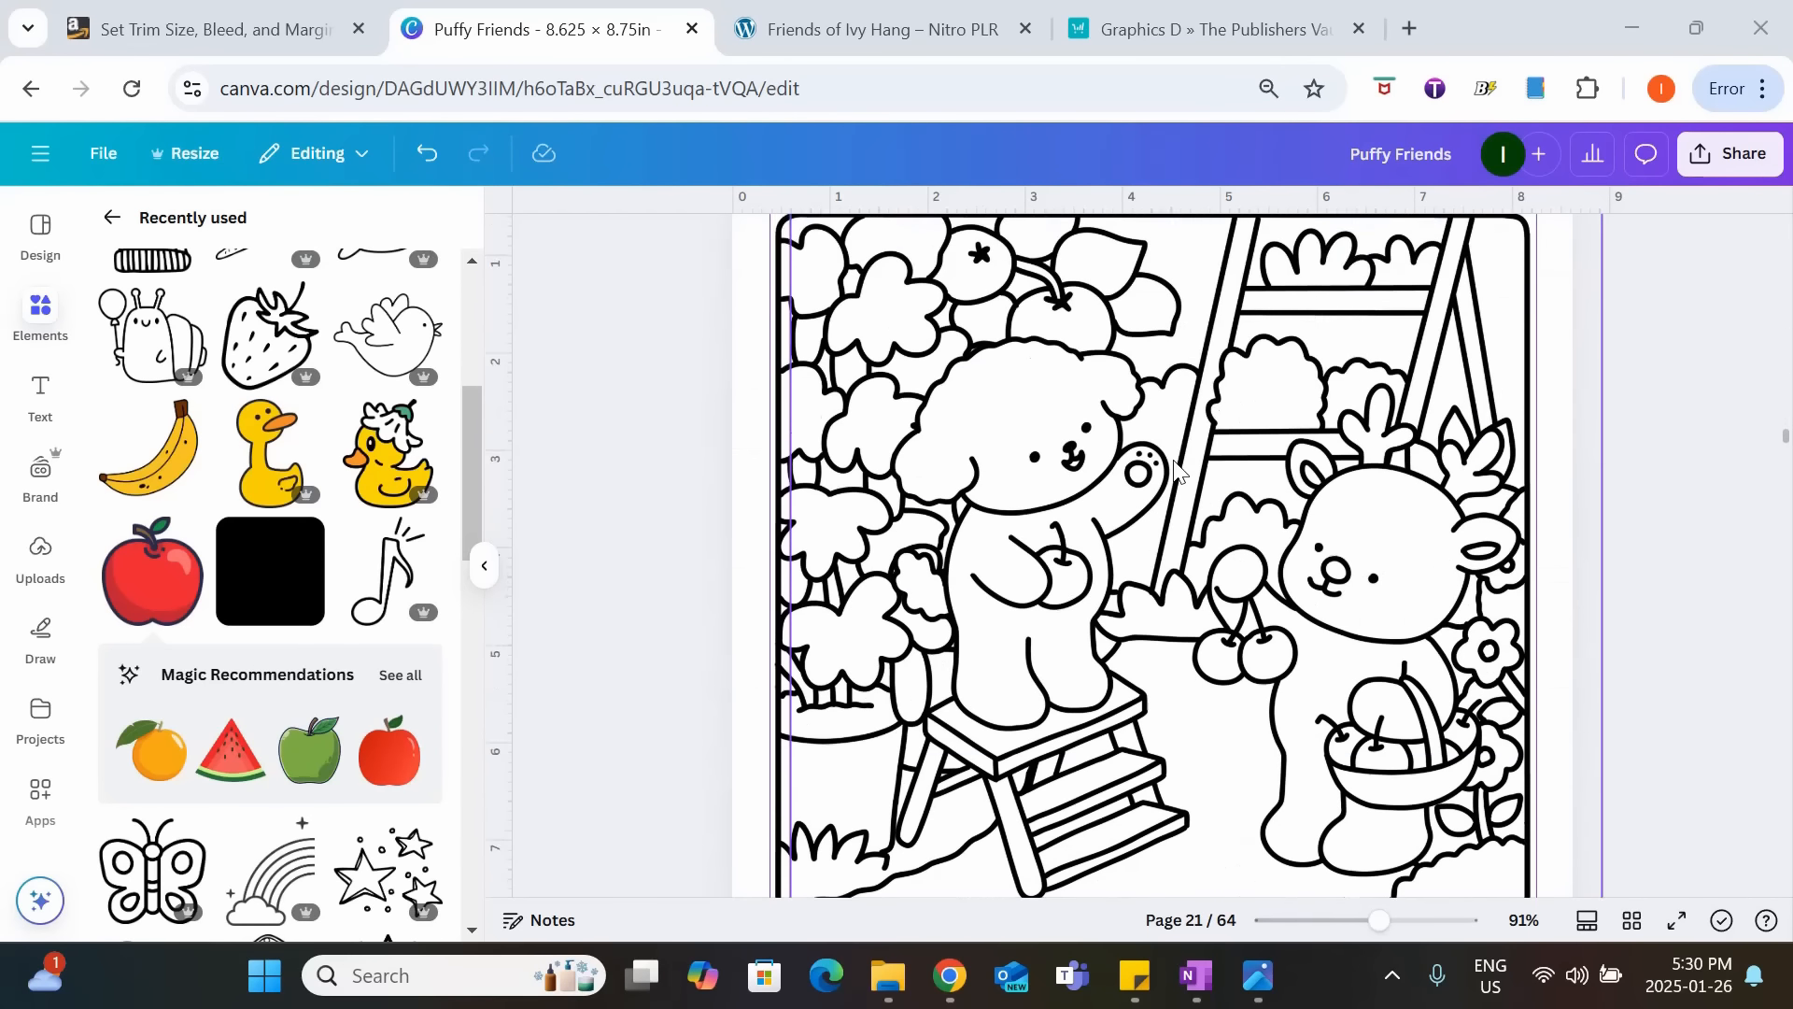
{"action": "scroll", "coordinate": [1174, 472], "scroll_direction": "down", "scroll_amount": 2}
{"action": "scroll", "coordinate": [1174, 472], "scroll_direction": "down", "scroll_amount": 3}
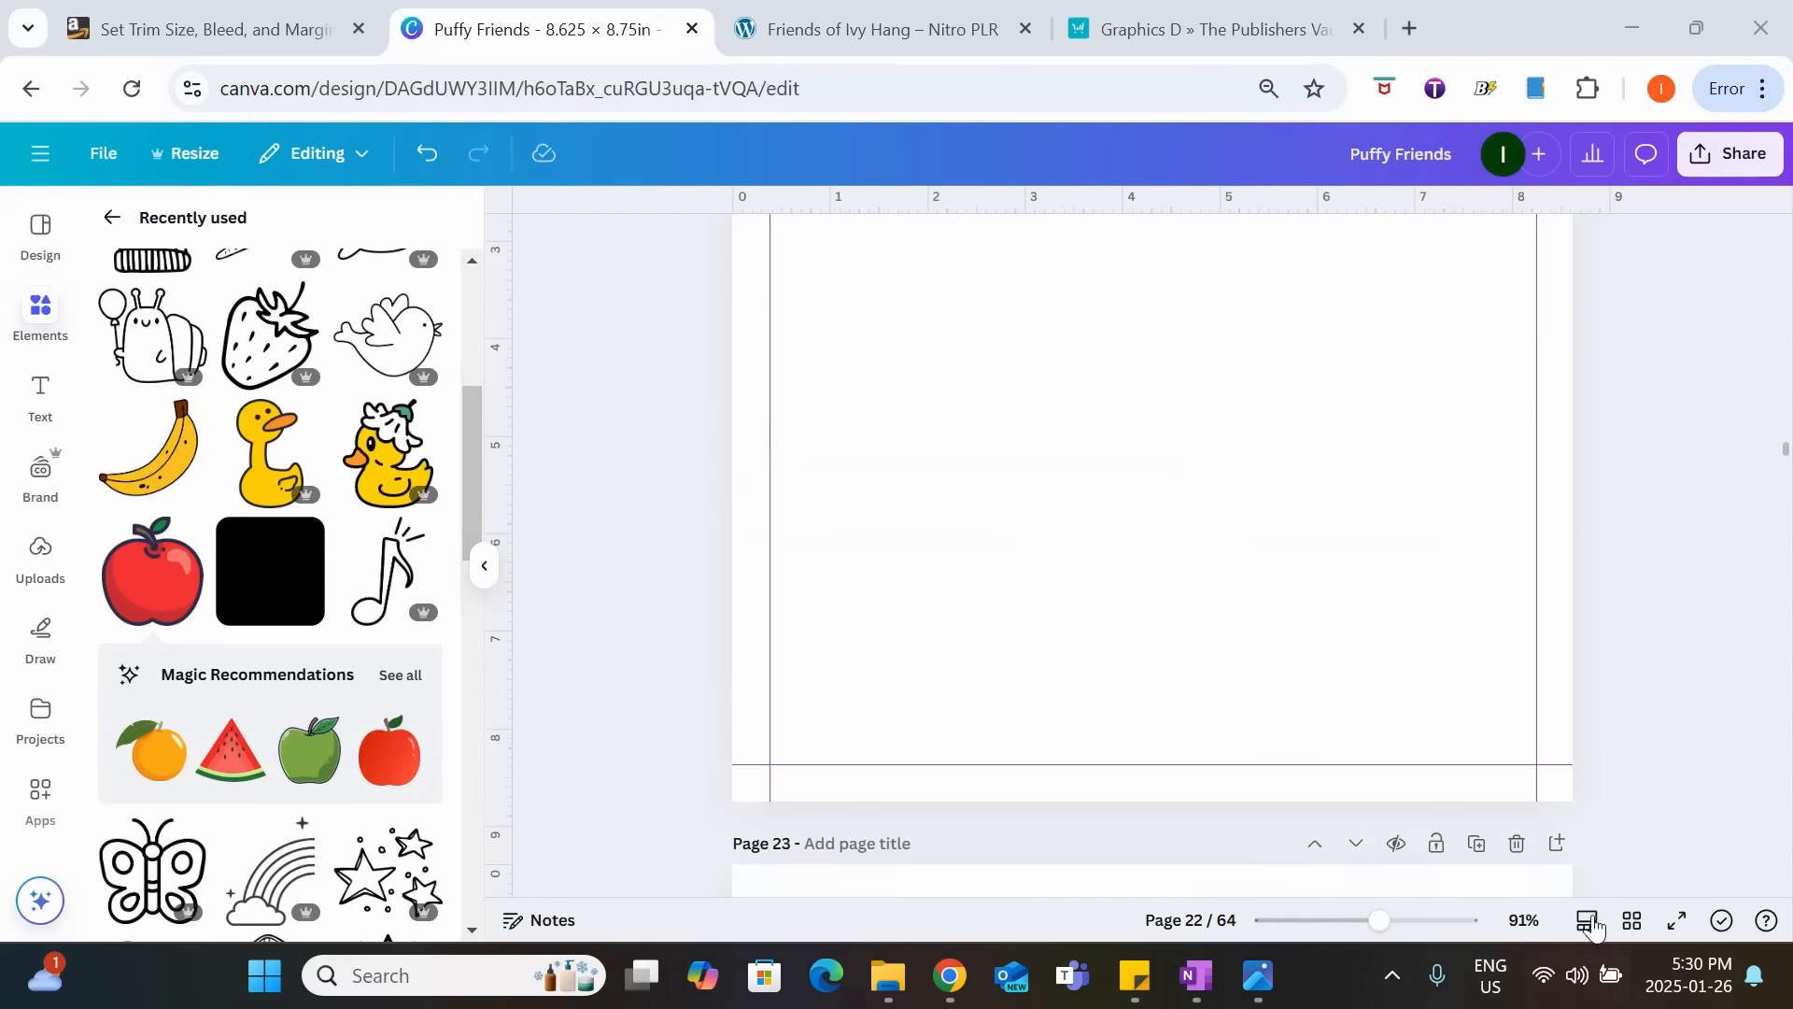
Show the whole book in grid view and look over all its pages through to page 64.
{"action": "left_click", "coordinate": [1632, 920]}
{"action": "scroll", "coordinate": [1390, 390], "scroll_direction": "down", "scroll_amount": 18}
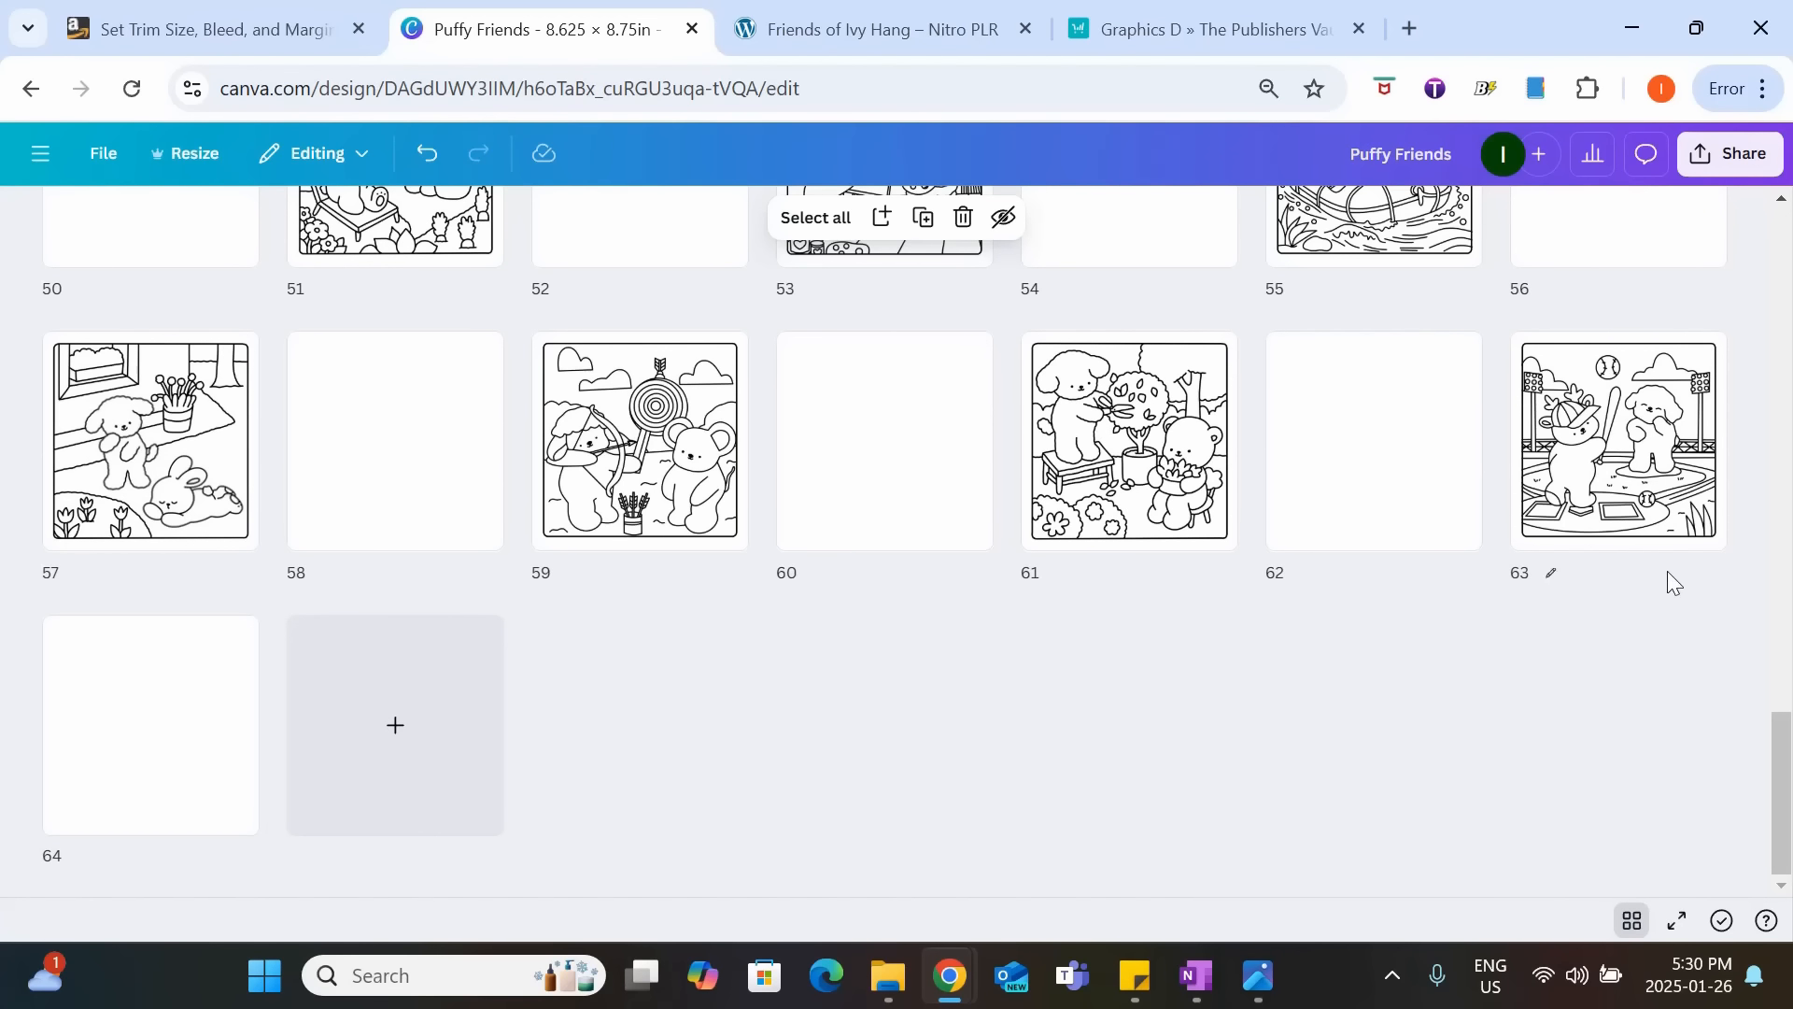
{"action": "left_click_drag", "start_coordinate": [1773, 746], "coordinate": [1773, 238]}
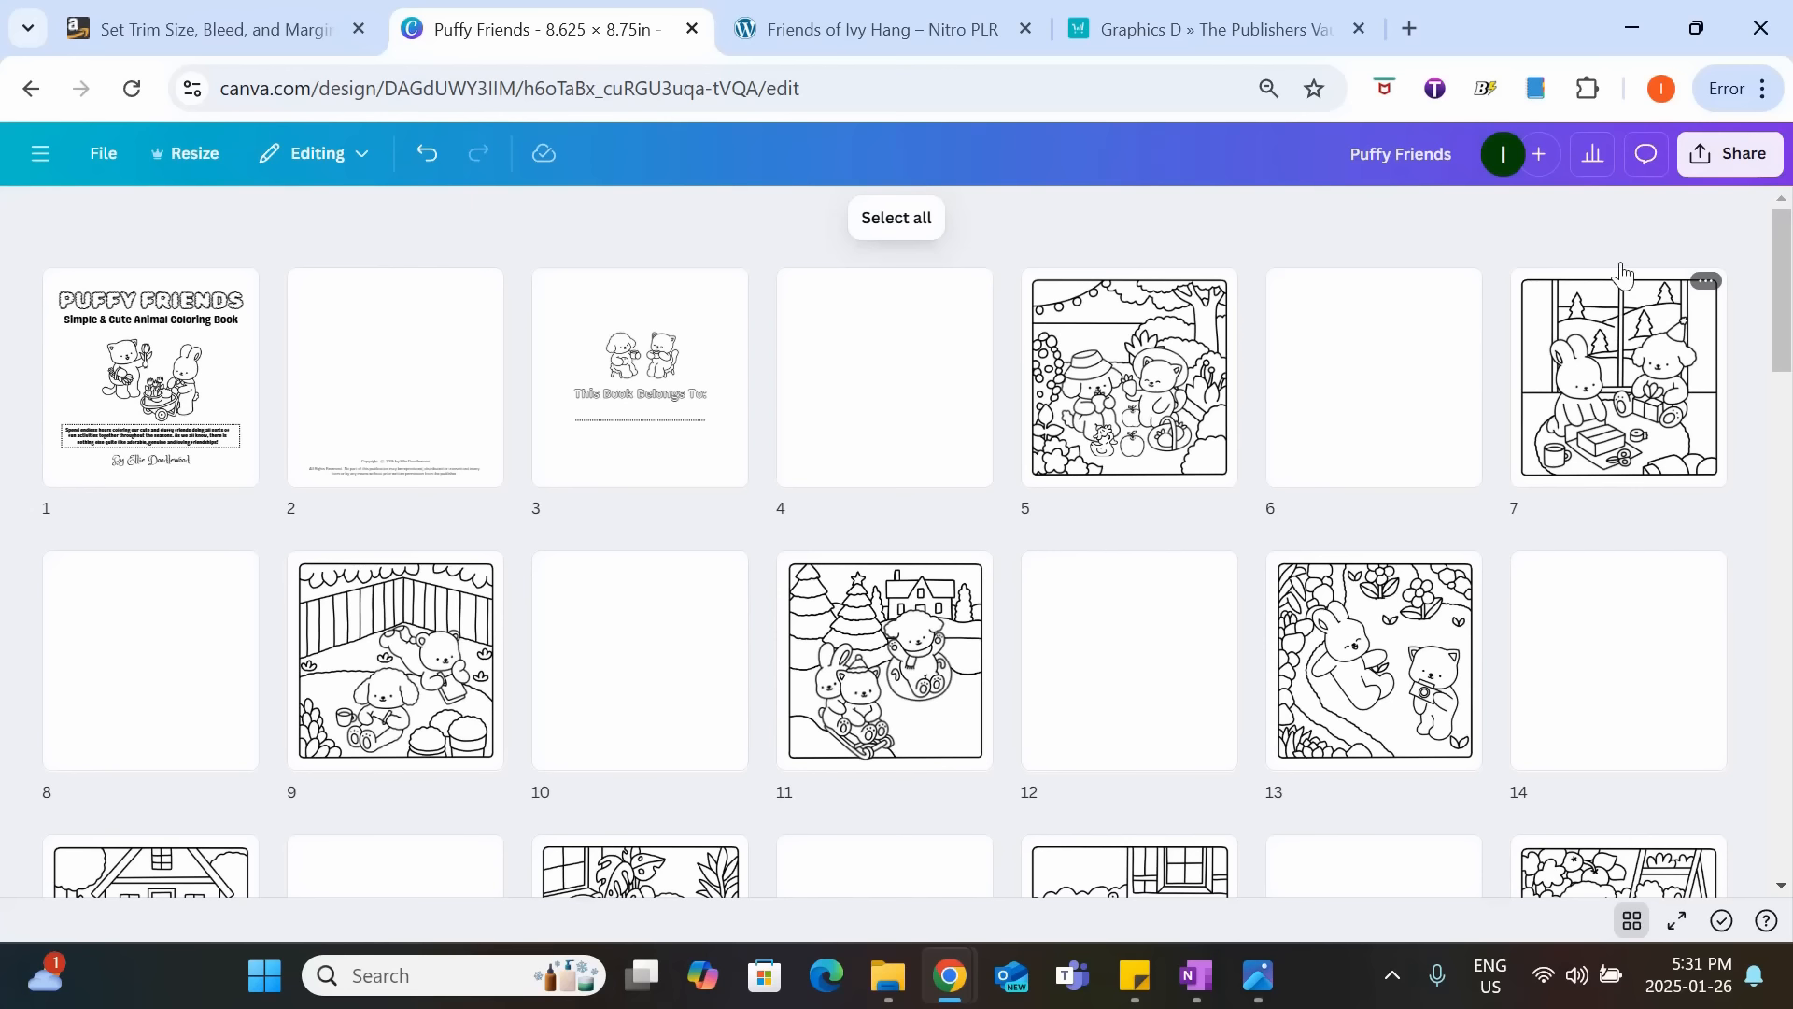
Set up the design's download as a PDF Print file with Flatten PDF enabled.
{"action": "left_click", "coordinate": [1711, 159]}
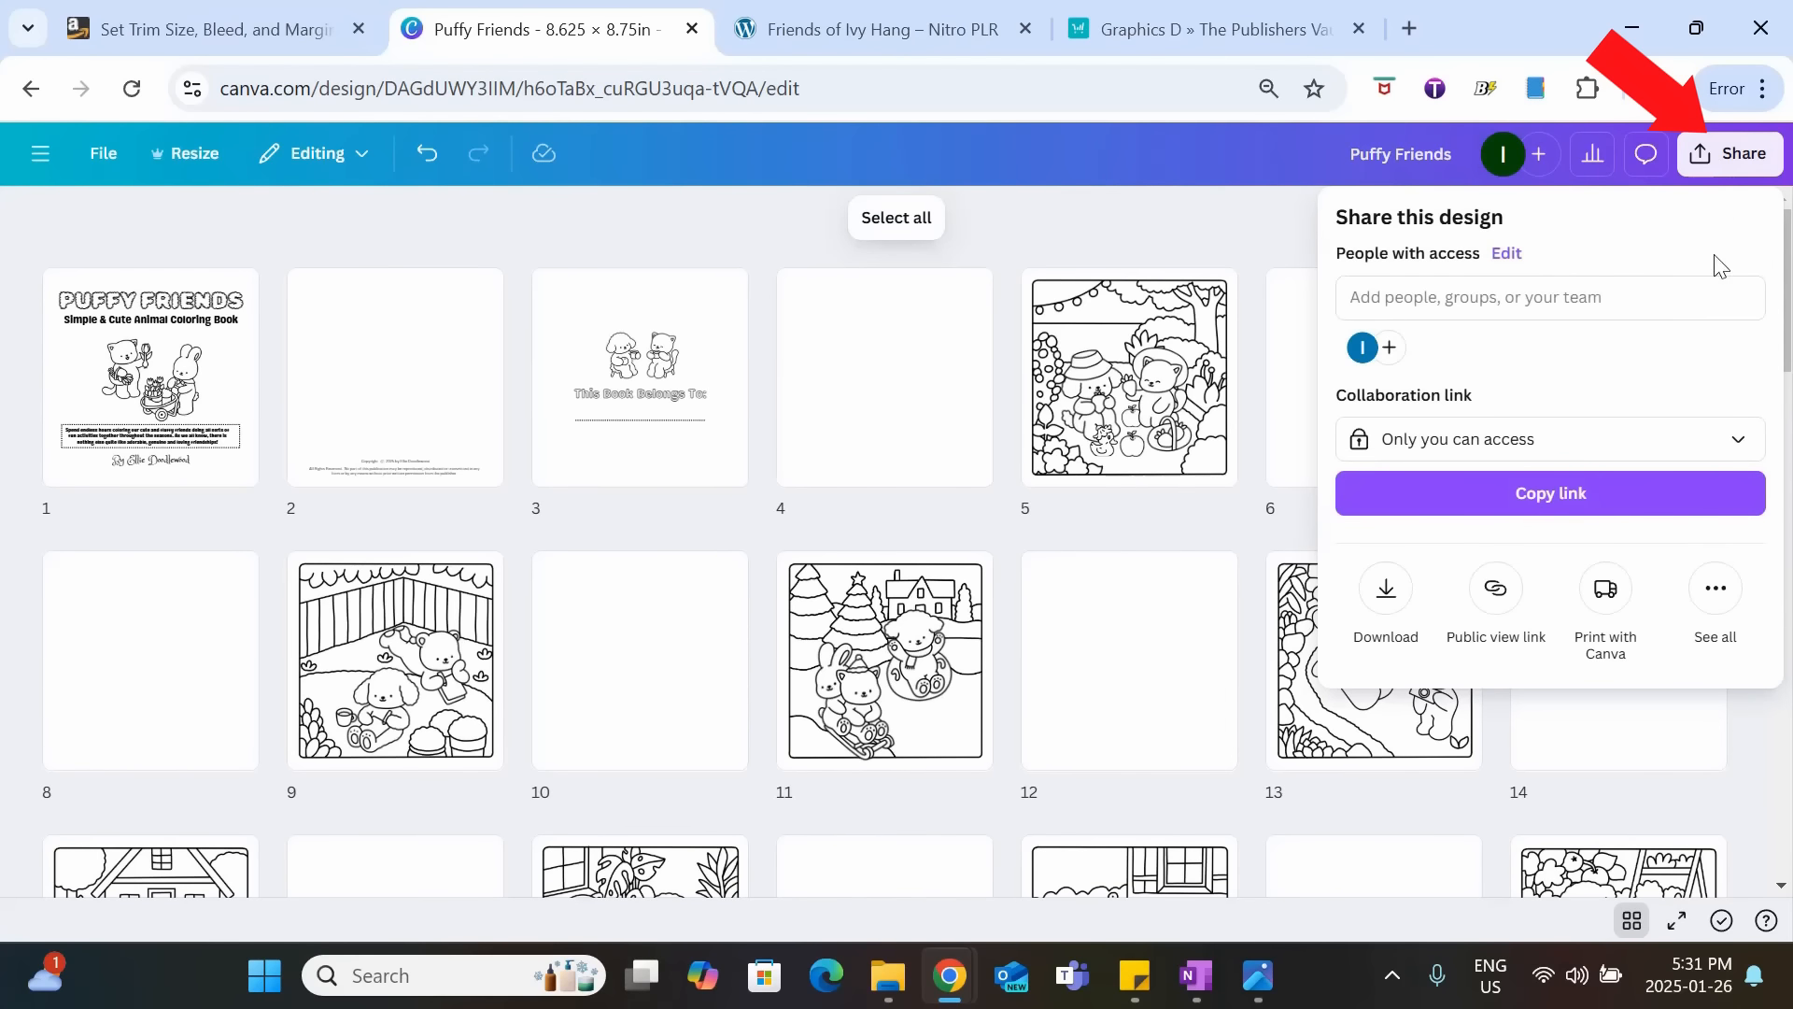
{"action": "left_click", "coordinate": [1386, 590]}
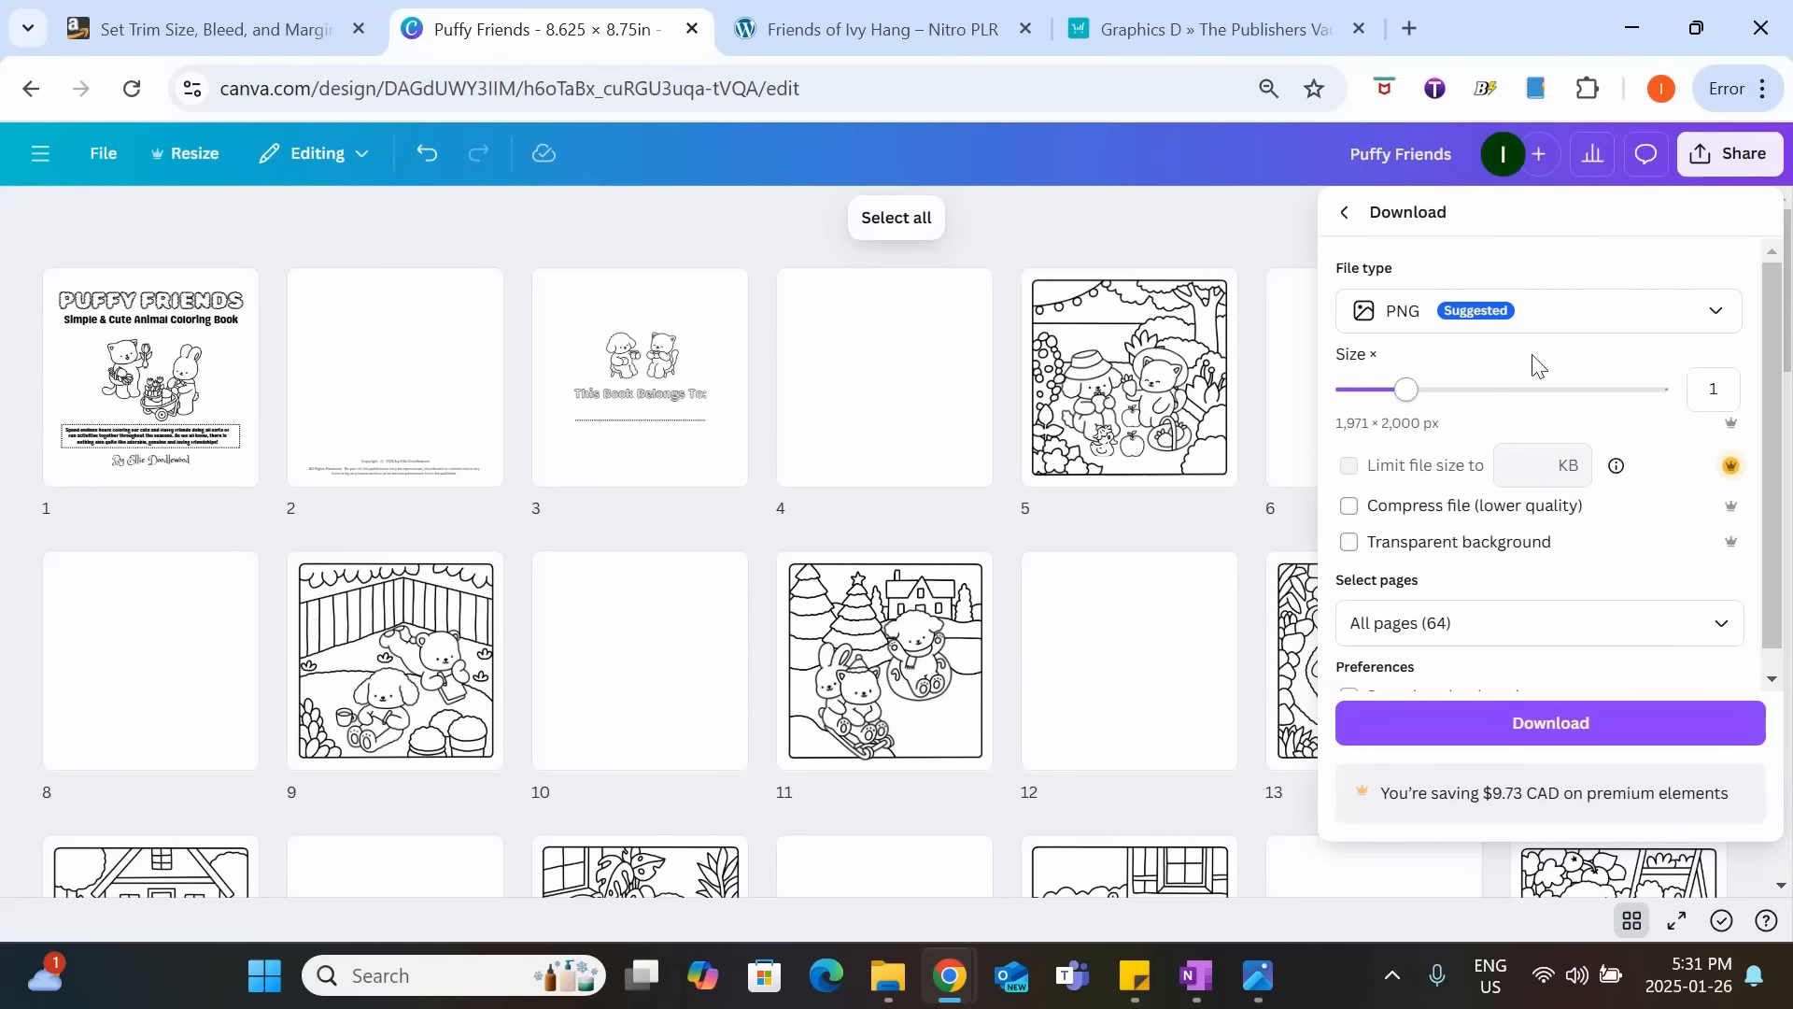
{"action": "left_click", "coordinate": [1595, 317]}
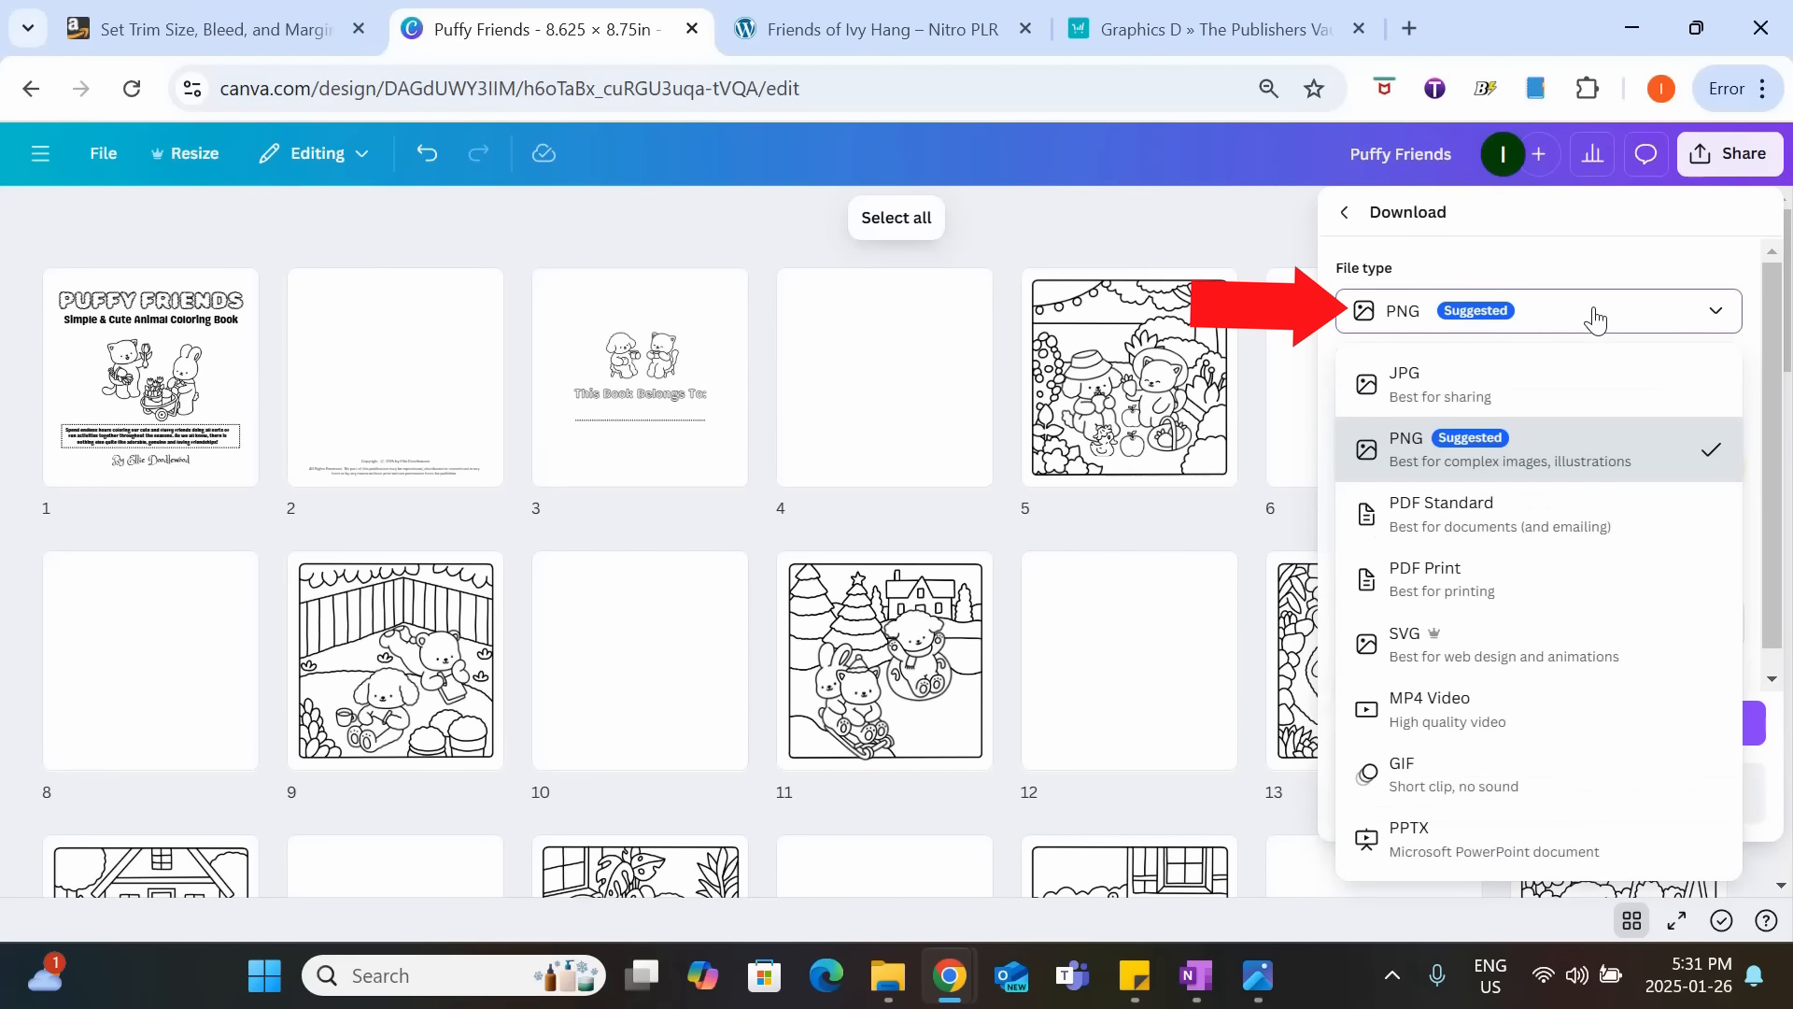
{"action": "left_click", "coordinate": [1600, 574]}
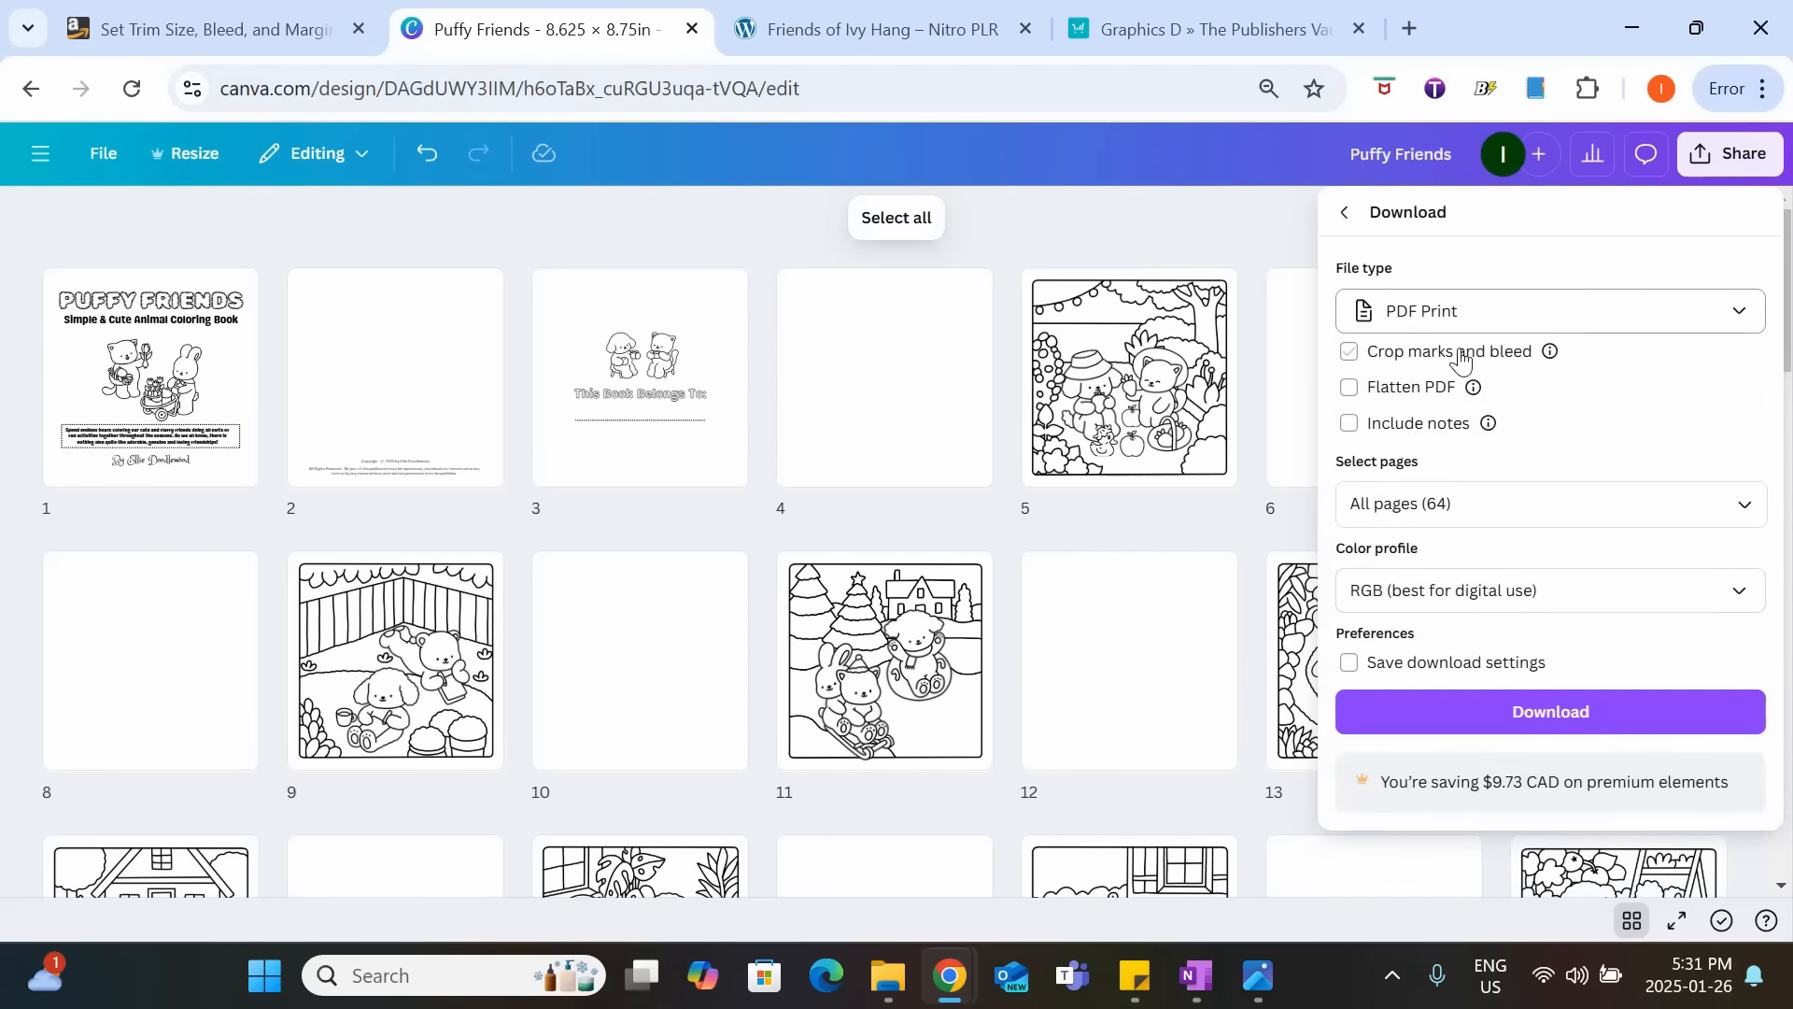
{"action": "left_click", "coordinate": [1369, 390]}
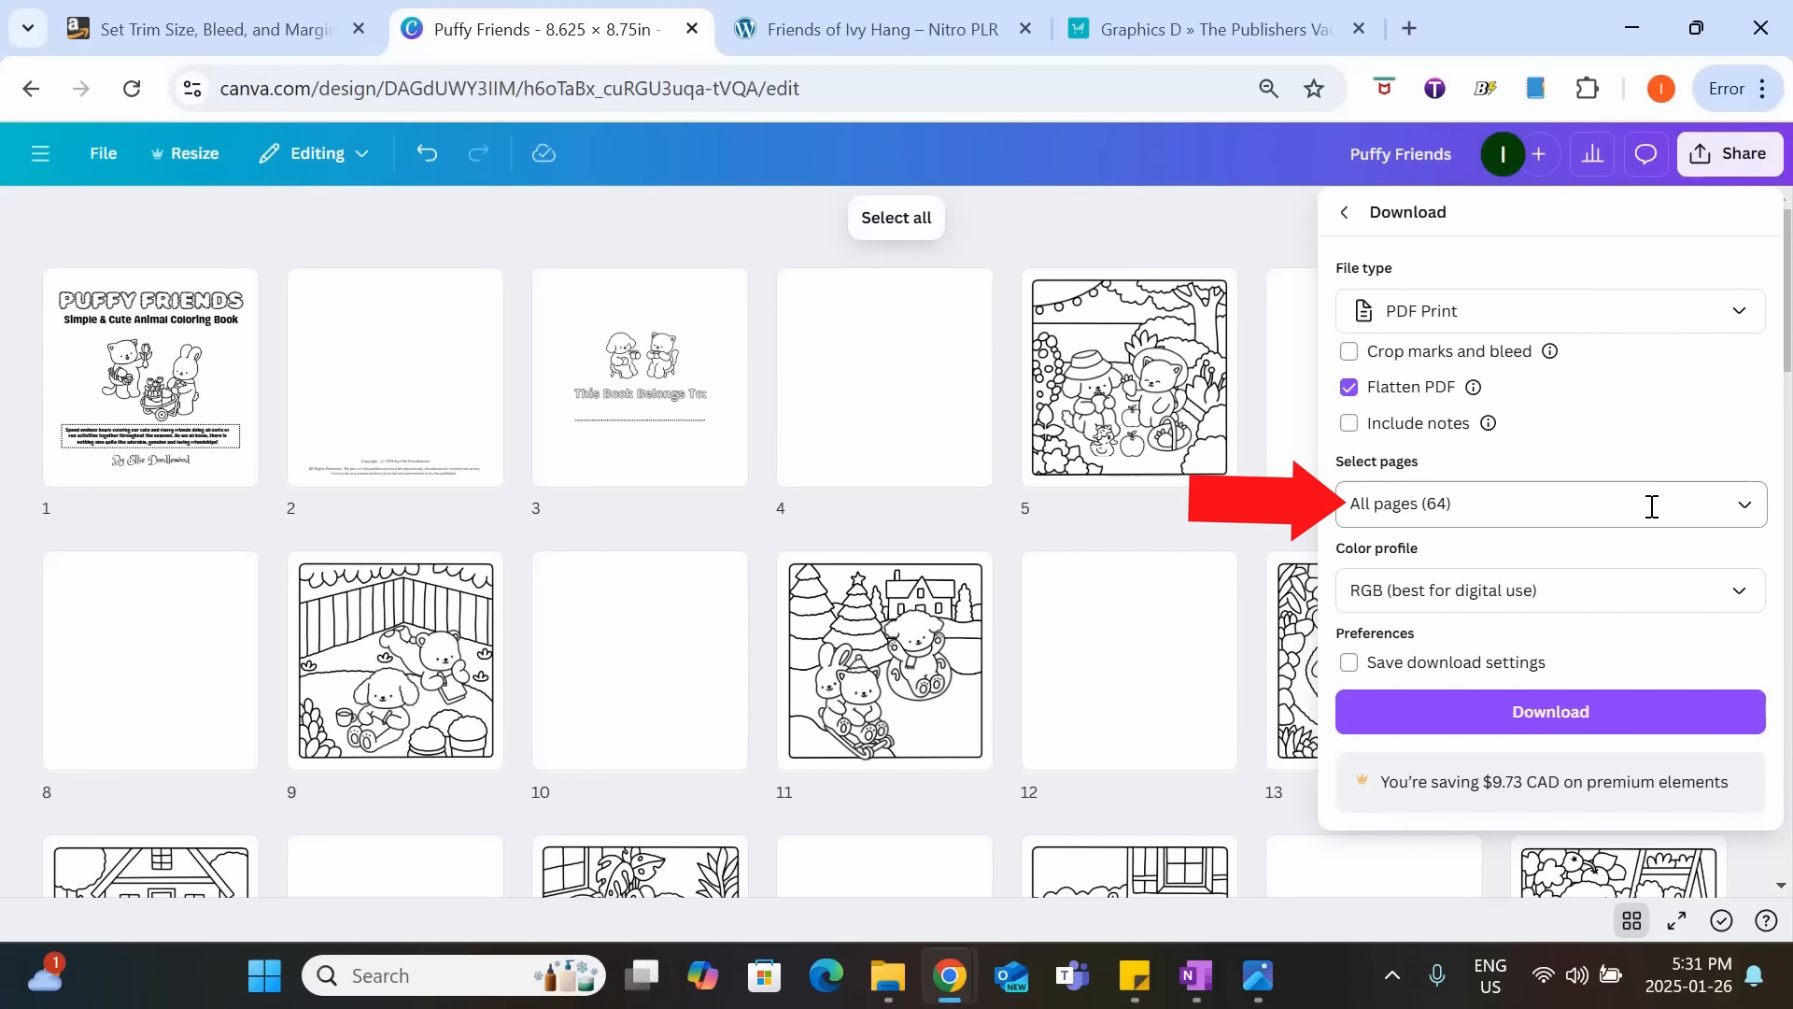
Set the color profile to CMYK (best for professional printing) and download all pages.
{"action": "left_click", "coordinate": [1723, 591]}
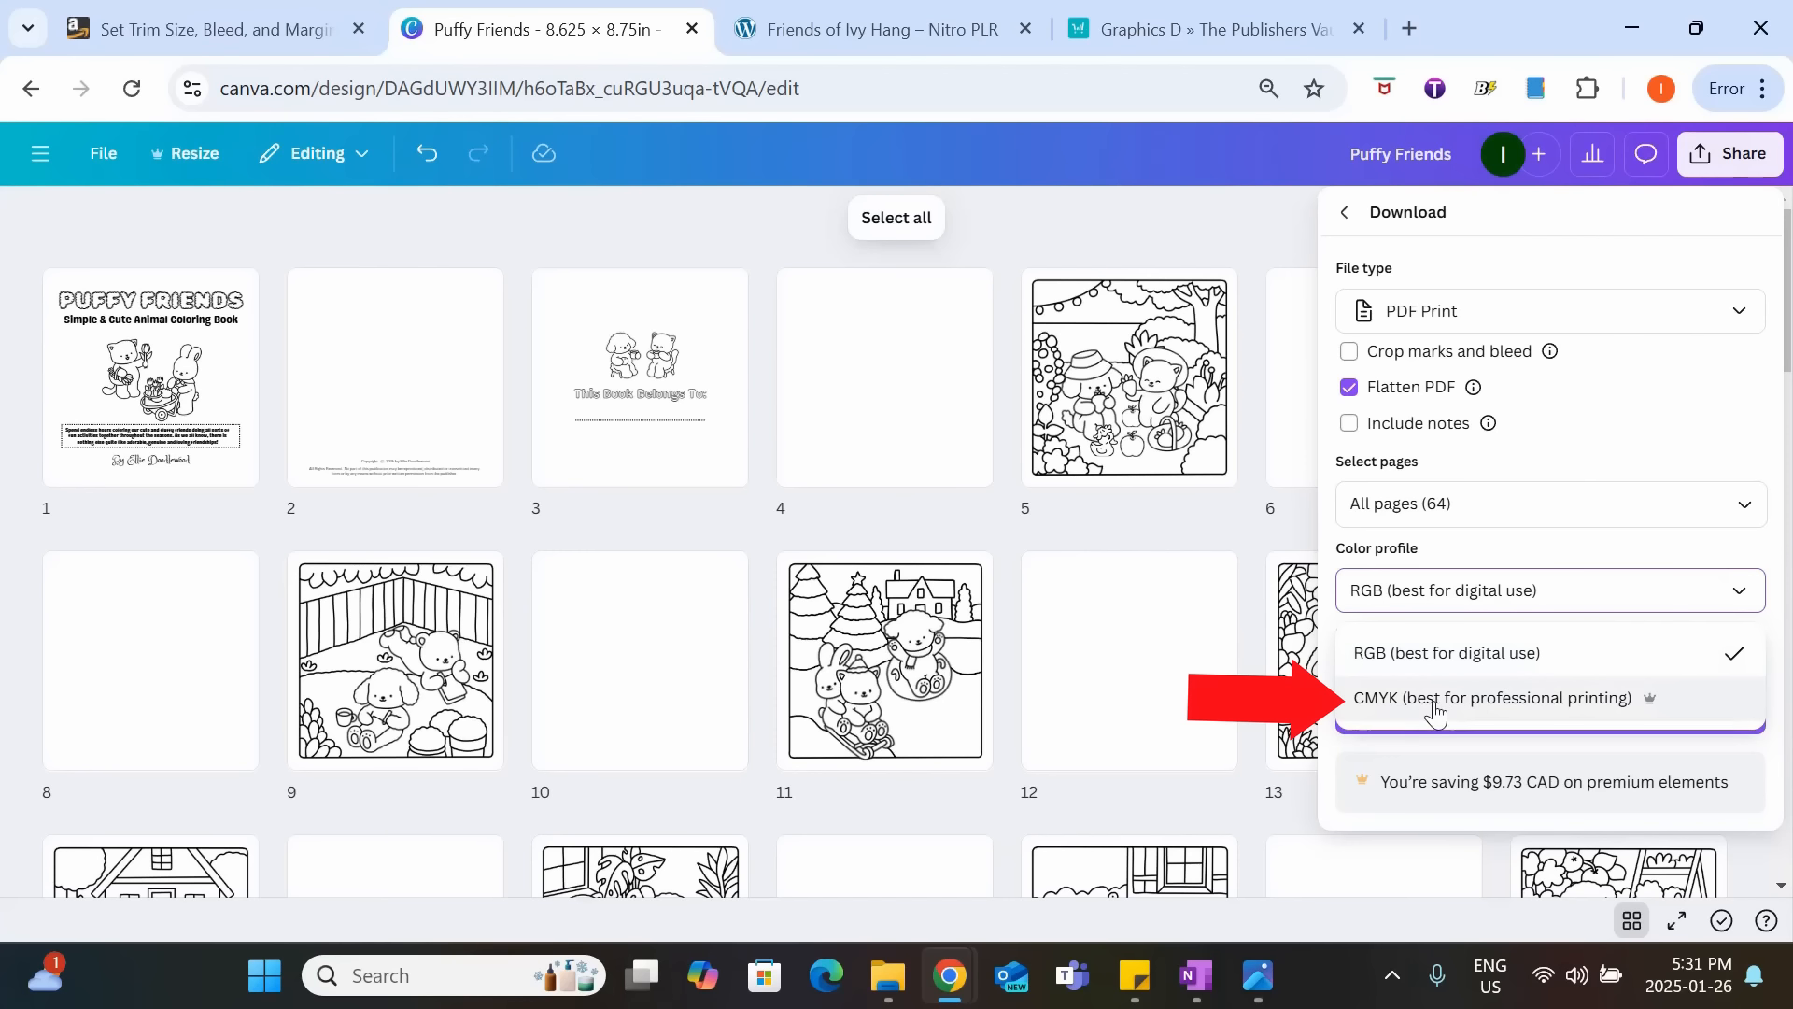
{"action": "left_click", "coordinate": [1594, 701]}
{"action": "left_click", "coordinate": [1700, 594]}
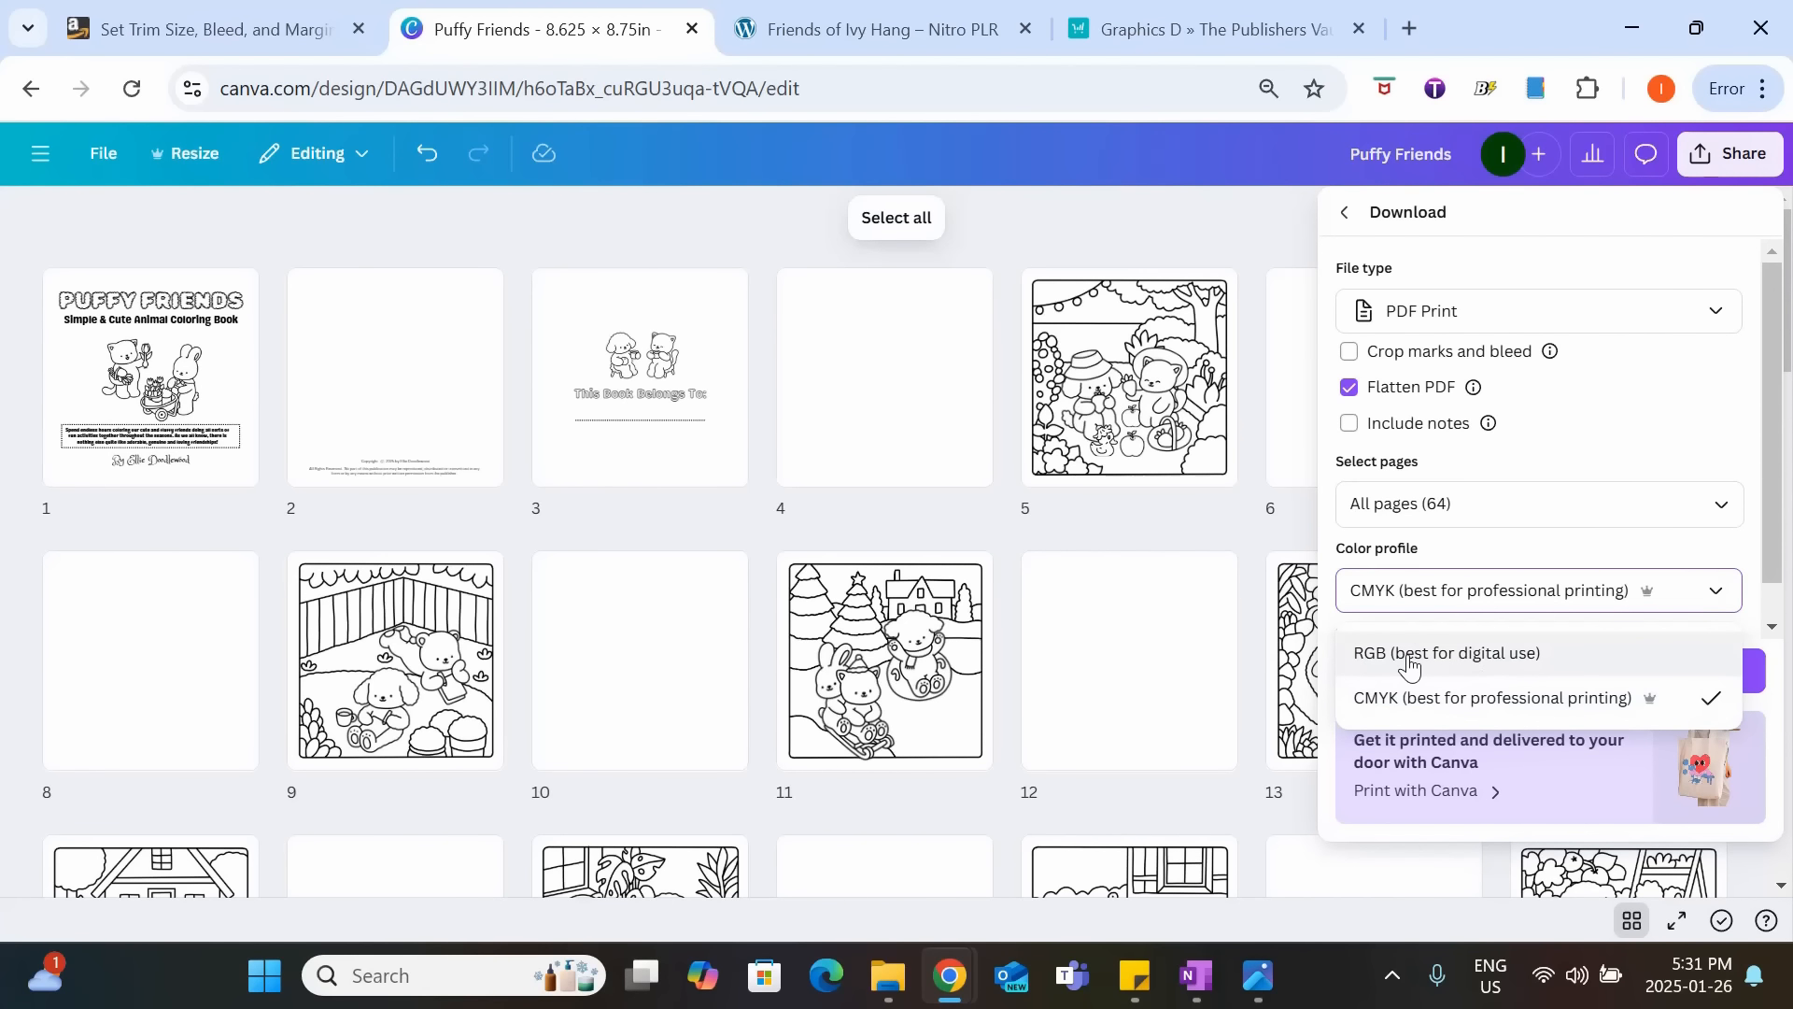
{"action": "left_click", "coordinate": [1505, 700]}
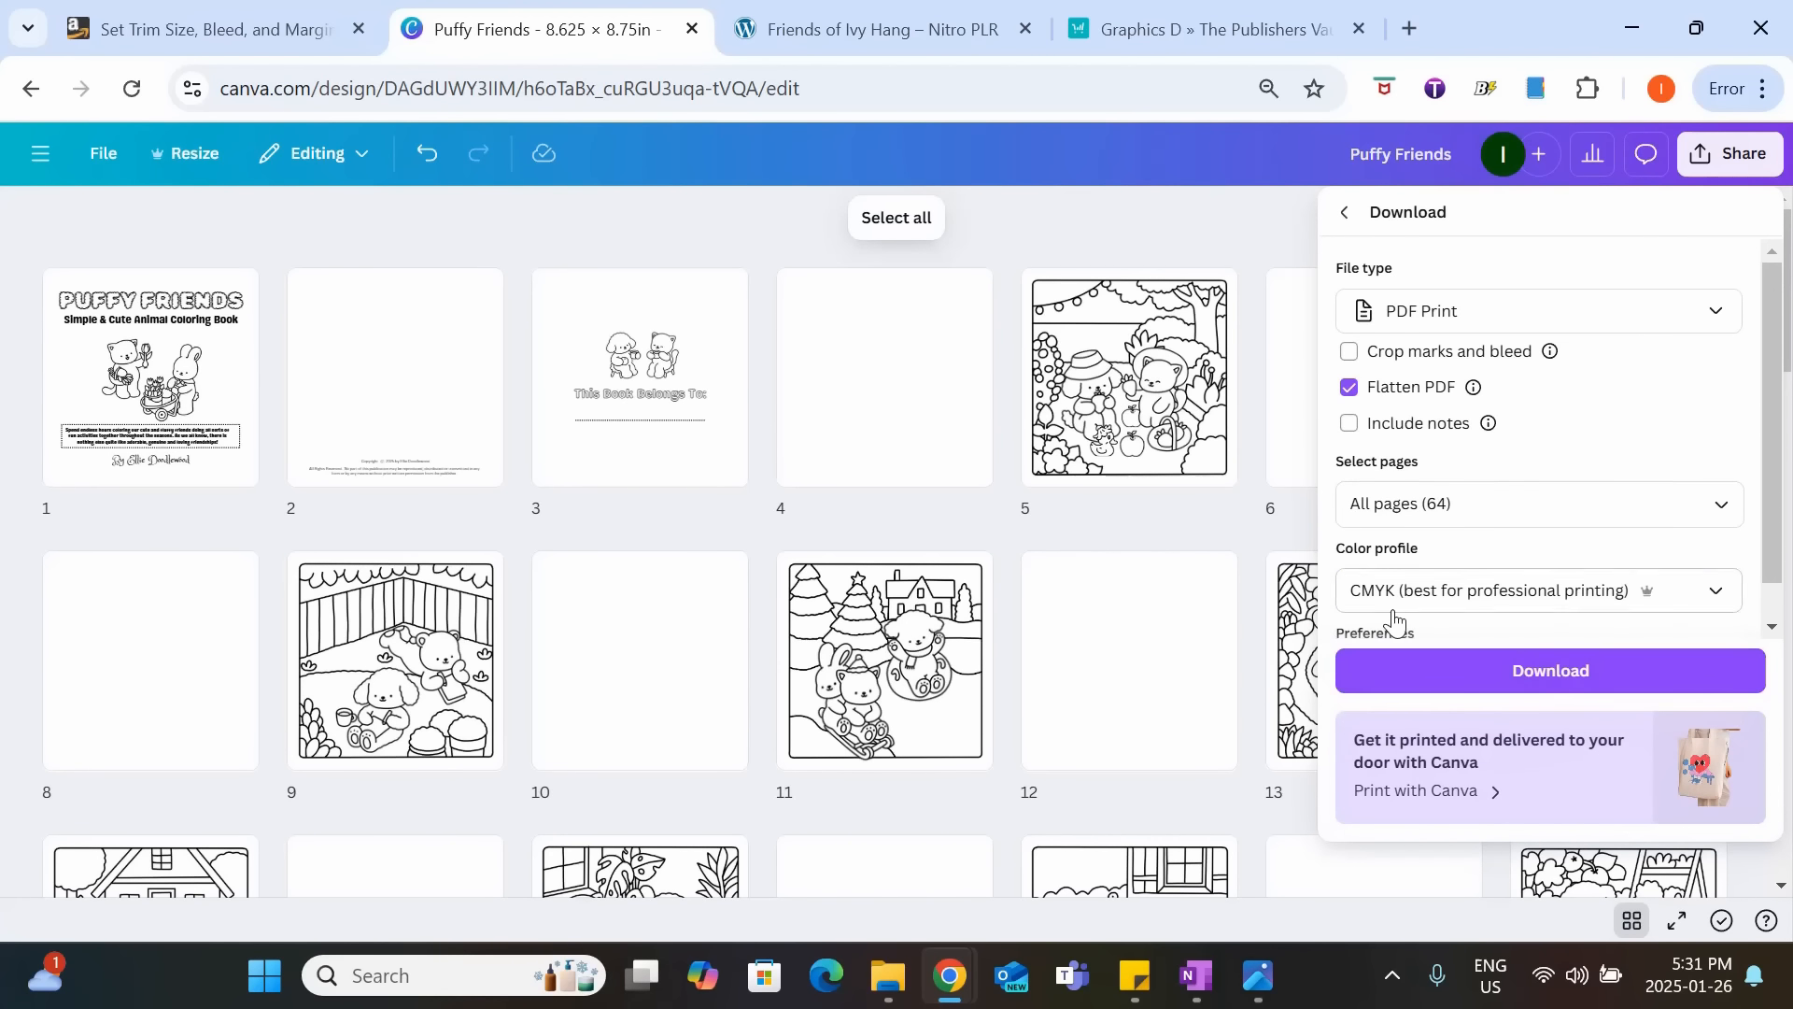
{"action": "left_click", "coordinate": [1541, 688]}
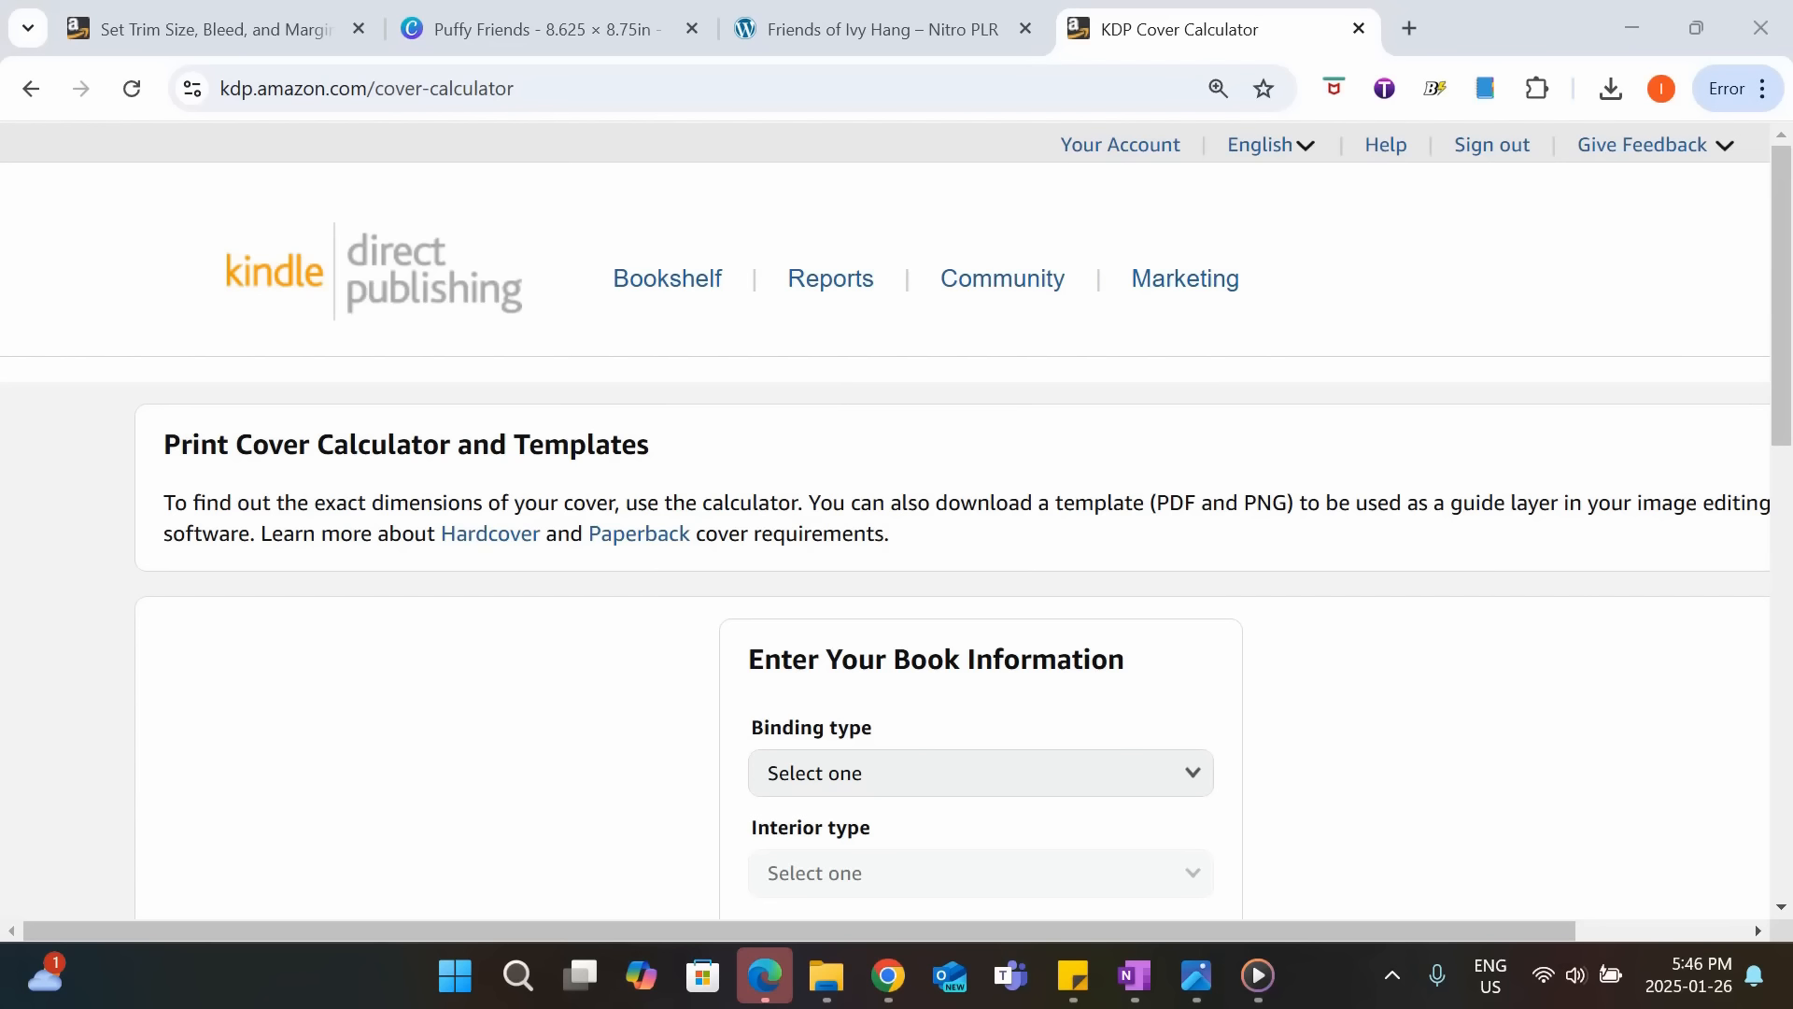
In the KDP Cover Calculator, choose Paperback binding with a Black & white interior on White paper.
{"action": "scroll", "coordinate": [506, 841], "scroll_direction": "down", "scroll_amount": 3}
{"action": "left_click", "coordinate": [1004, 490]}
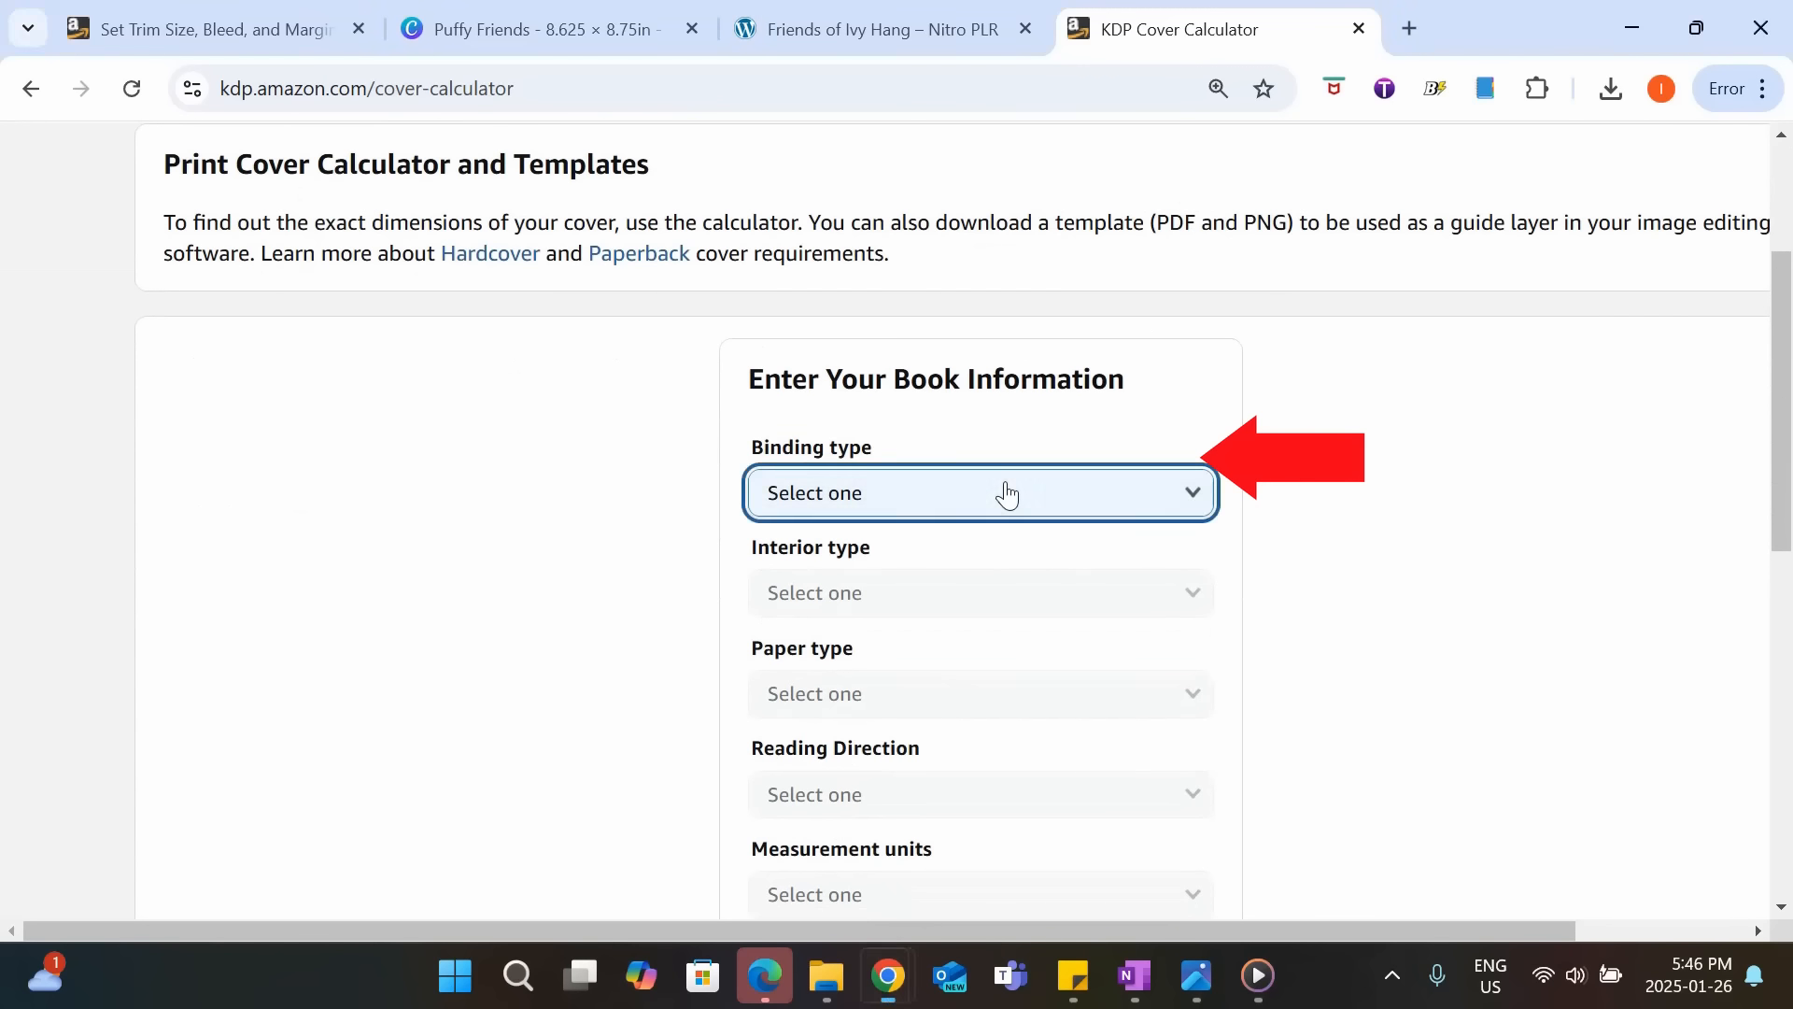
{"action": "left_click", "coordinate": [997, 527]}
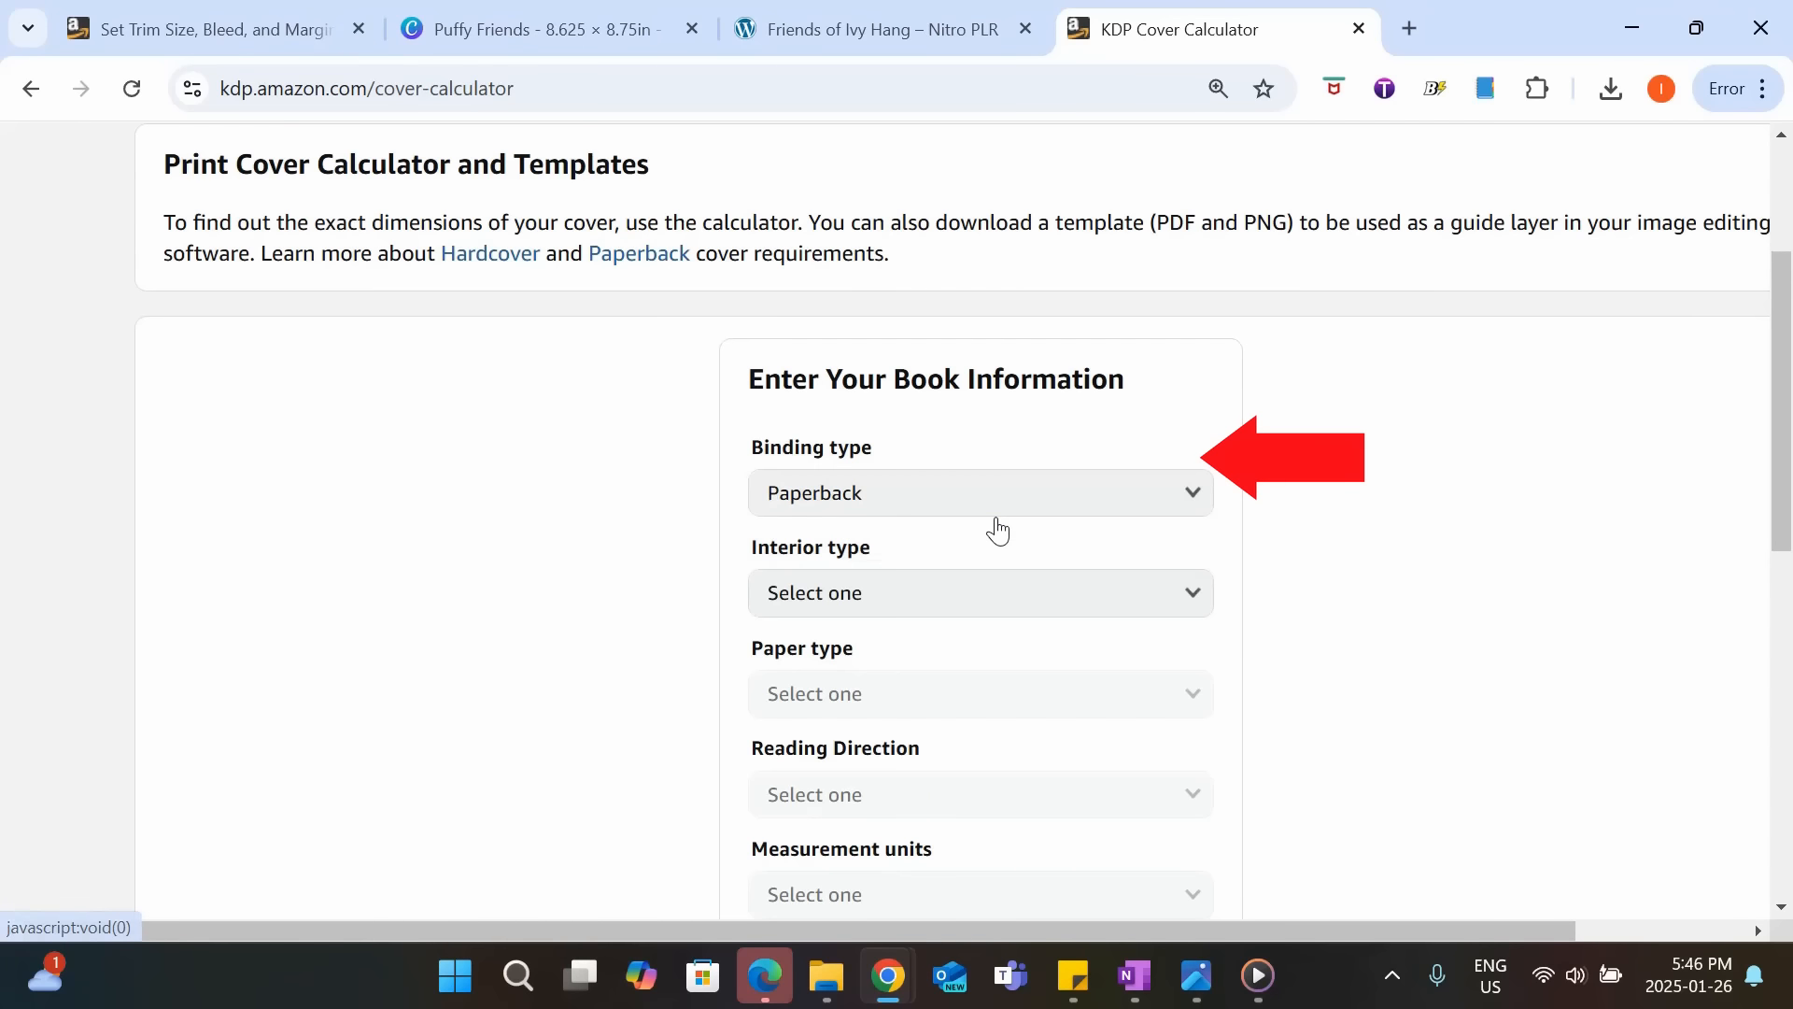
{"action": "left_click", "coordinate": [993, 593]}
{"action": "left_click", "coordinate": [972, 603]}
{"action": "scroll", "coordinate": [972, 608], "scroll_direction": "down", "scroll_amount": 1}
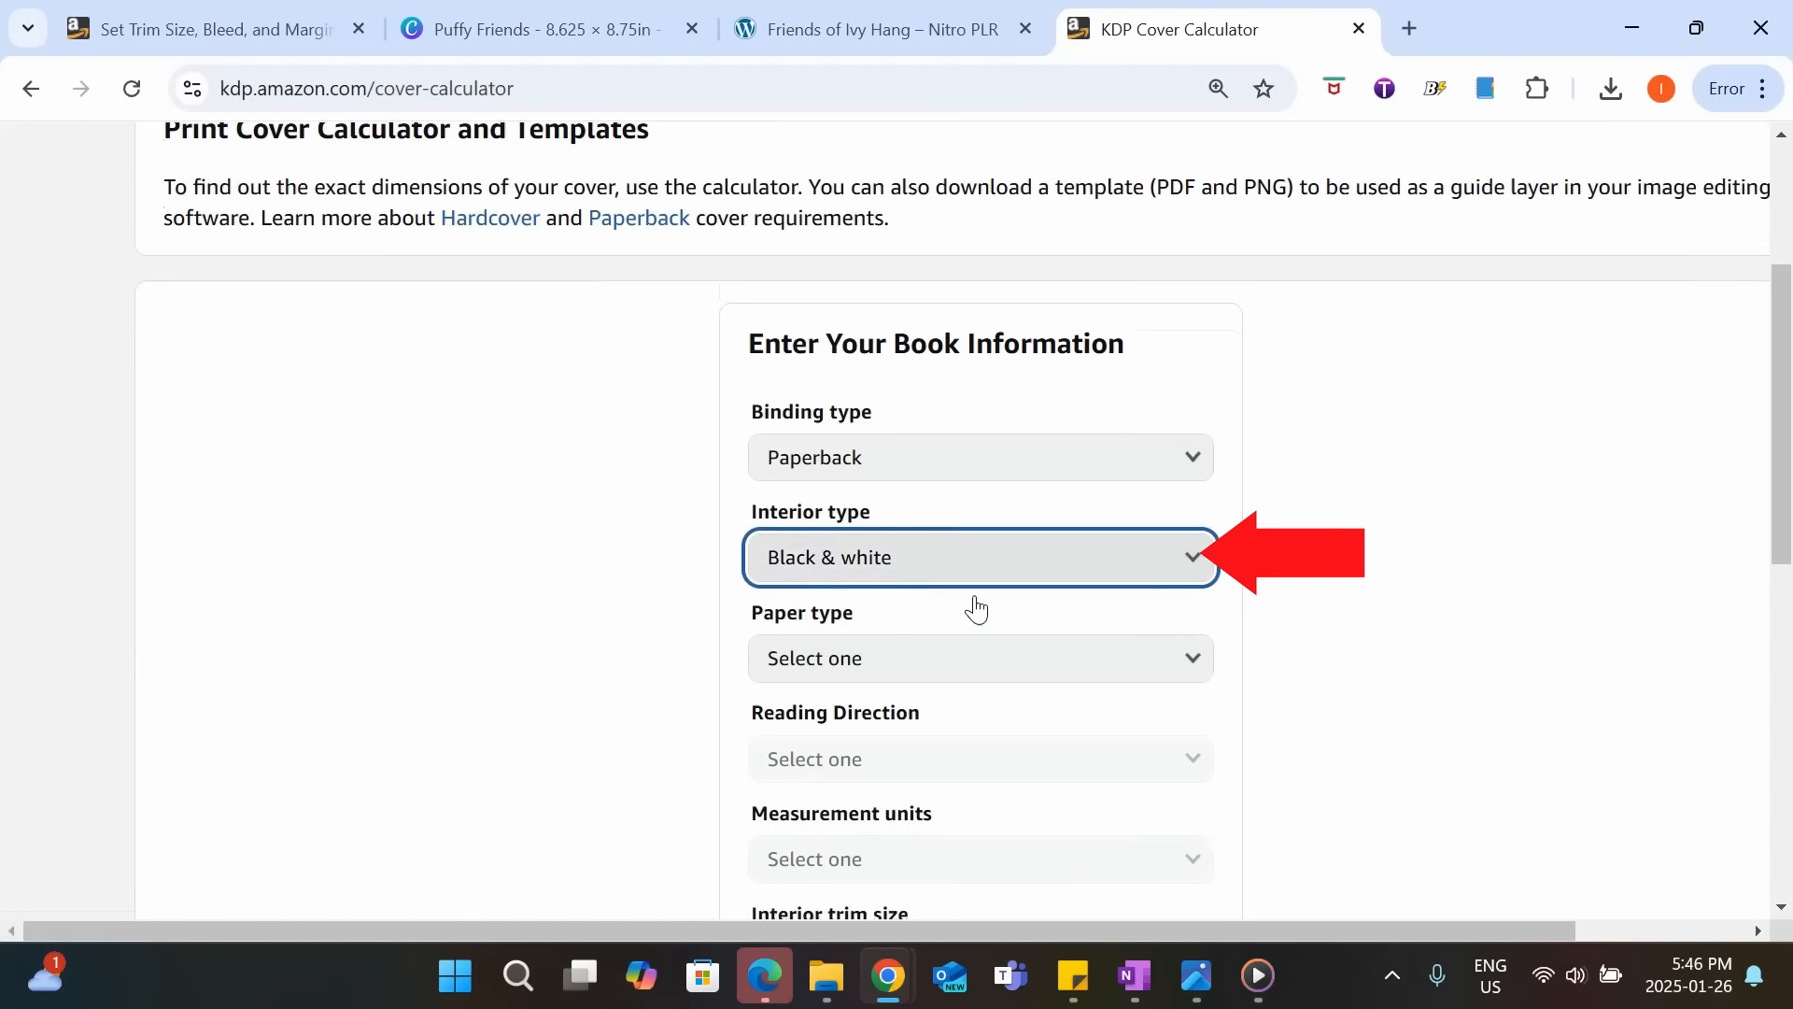
{"action": "left_click", "coordinate": [972, 554]}
{"action": "left_click", "coordinate": [938, 590]}
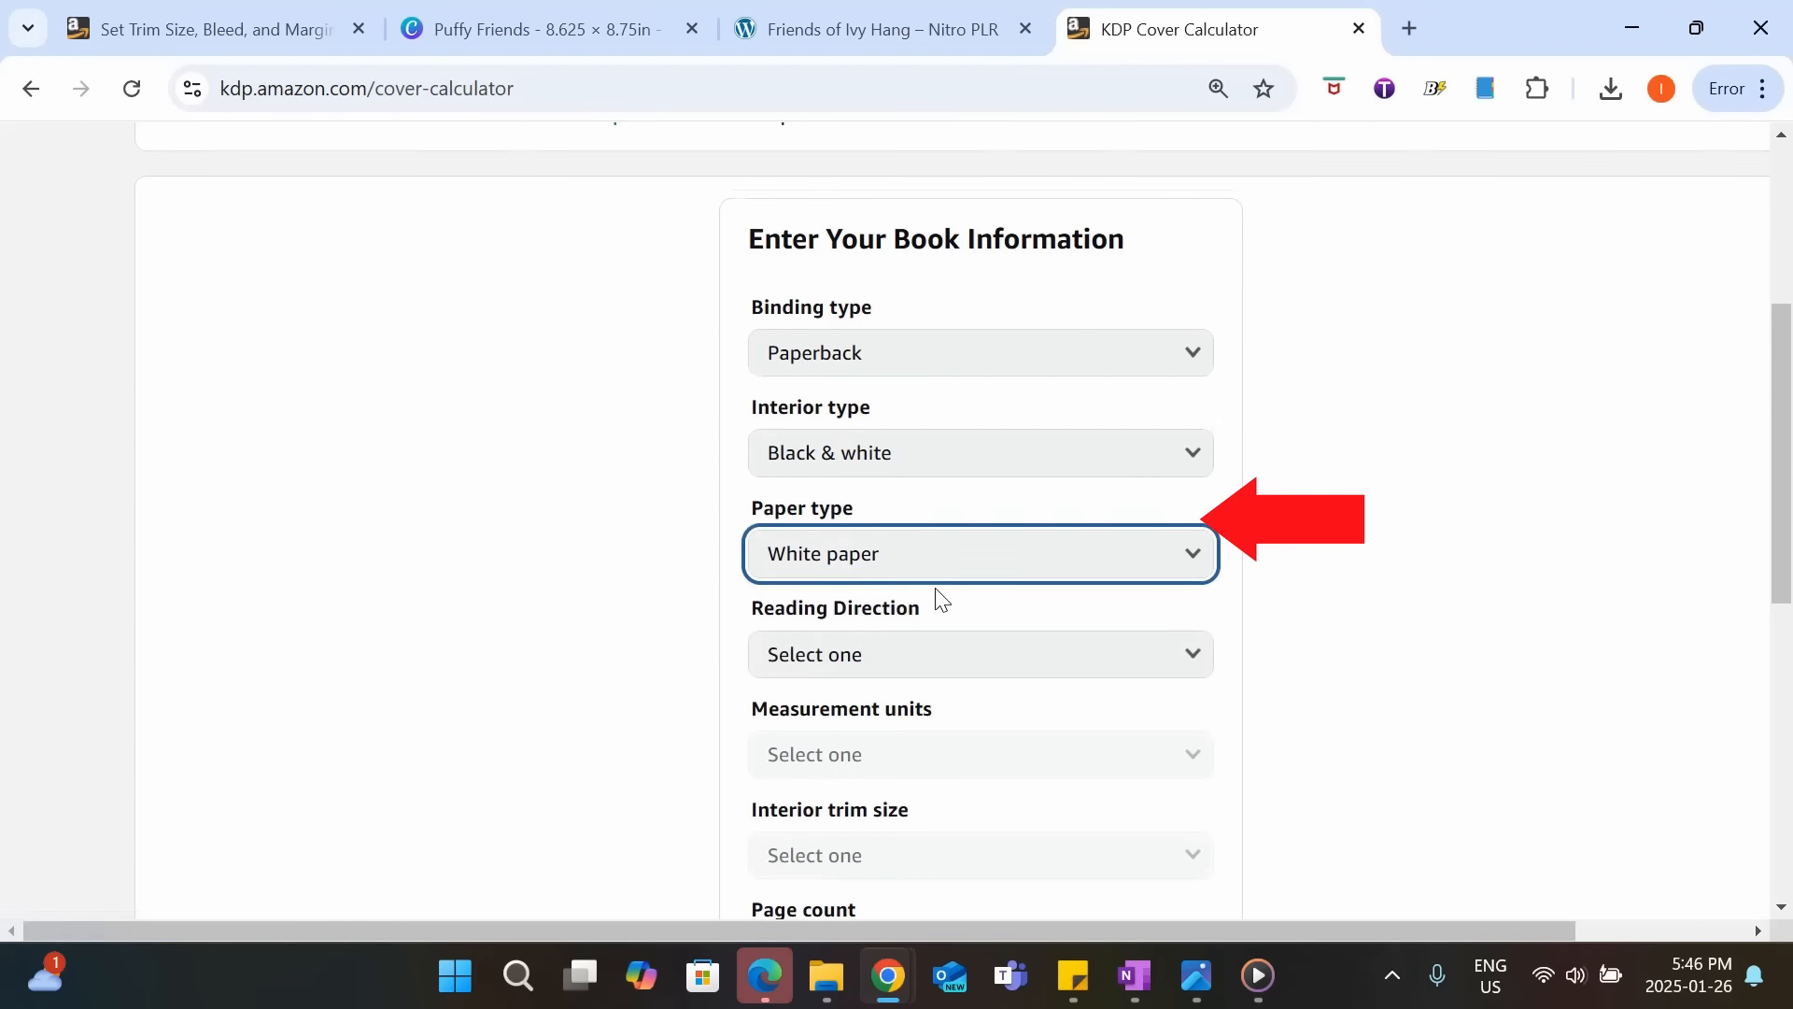
Set the cover's reading direction to Left to Right and the measurement units to Inches.
{"action": "scroll", "coordinate": [937, 569], "scroll_direction": "down", "scroll_amount": 1}
{"action": "left_click", "coordinate": [924, 514]}
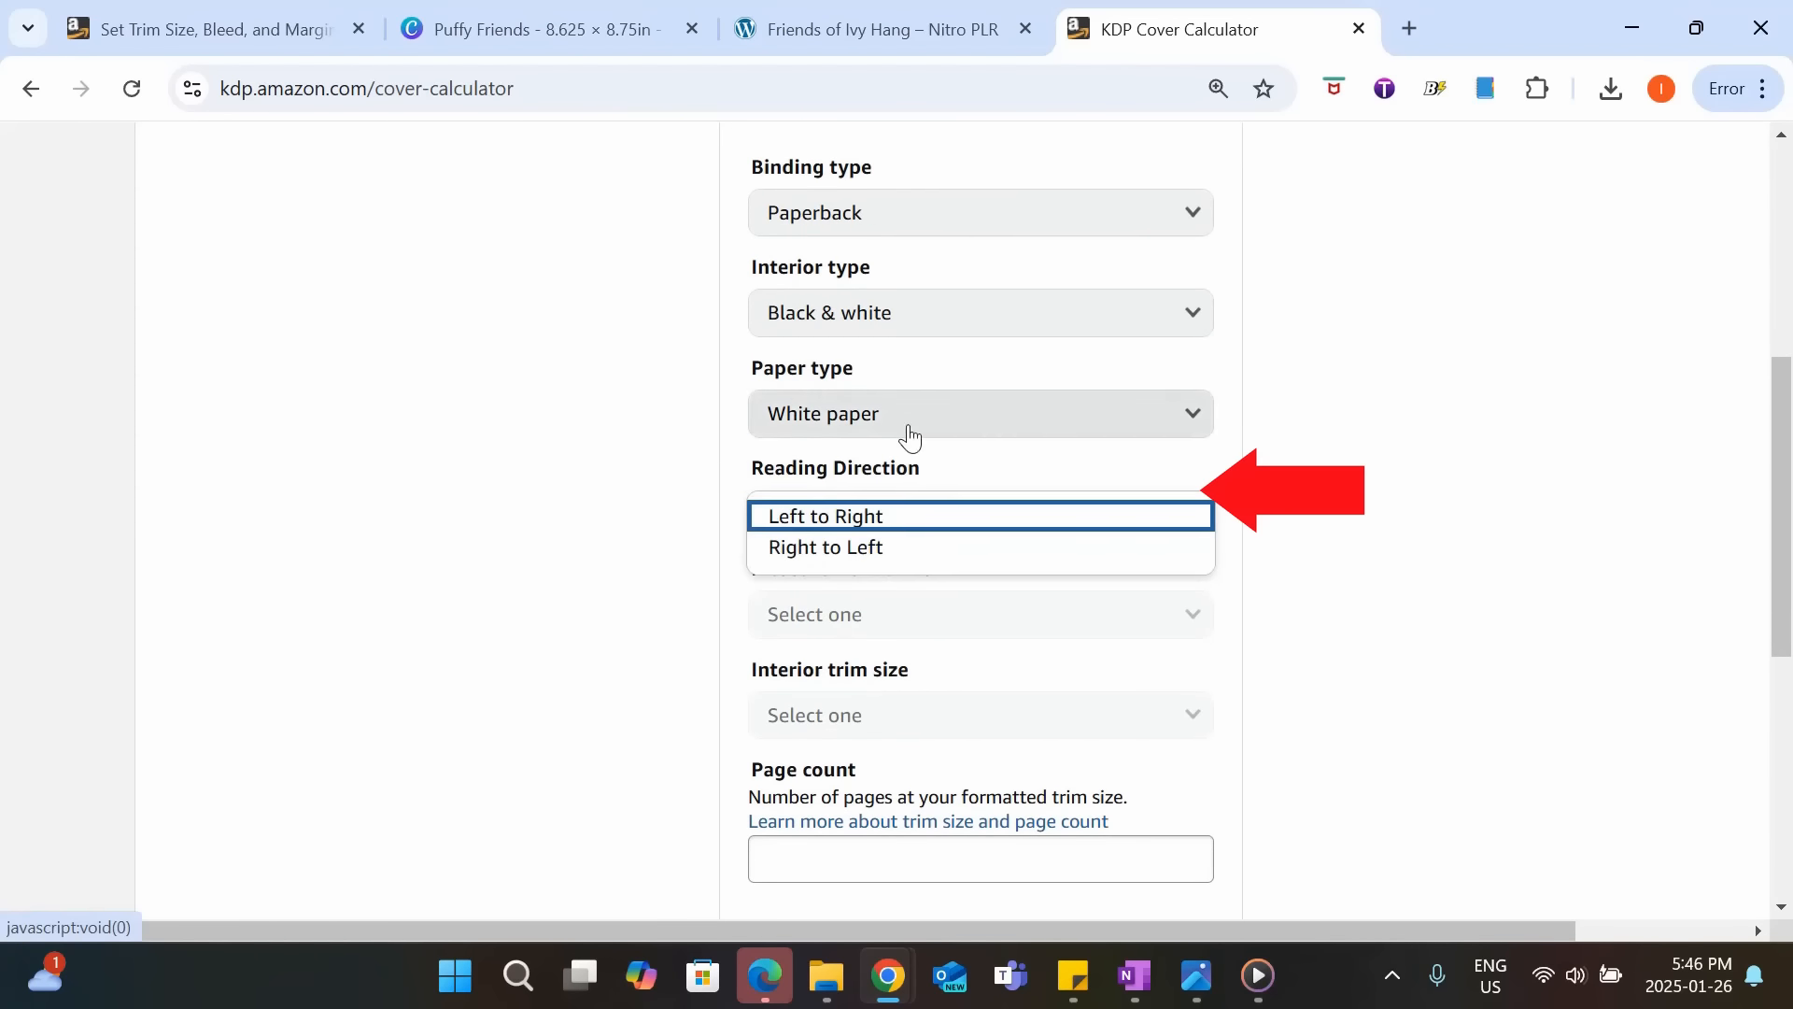
{"action": "left_click", "coordinate": [822, 516]}
{"action": "left_click", "coordinate": [1008, 614]}
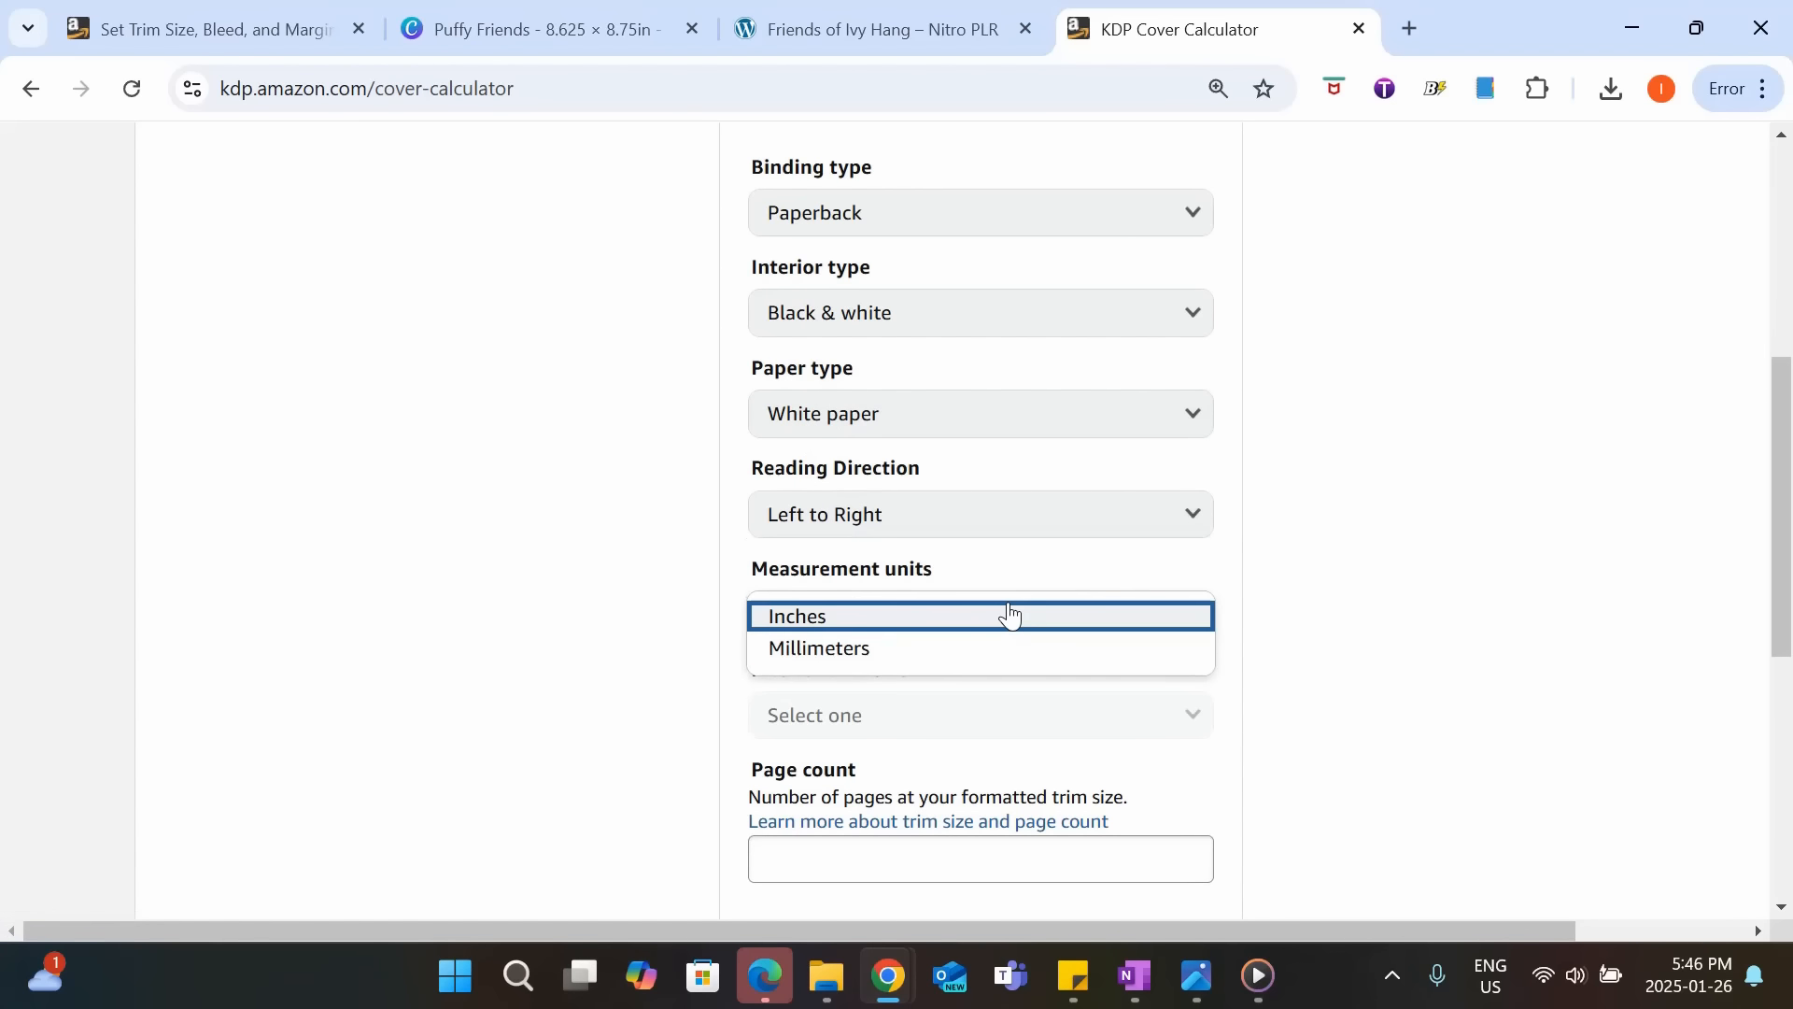
{"action": "left_click", "coordinate": [965, 621]}
Set the interior trim size to 8.5 x 8.5 in and enter a page count of 64.
{"action": "left_click", "coordinate": [974, 714]}
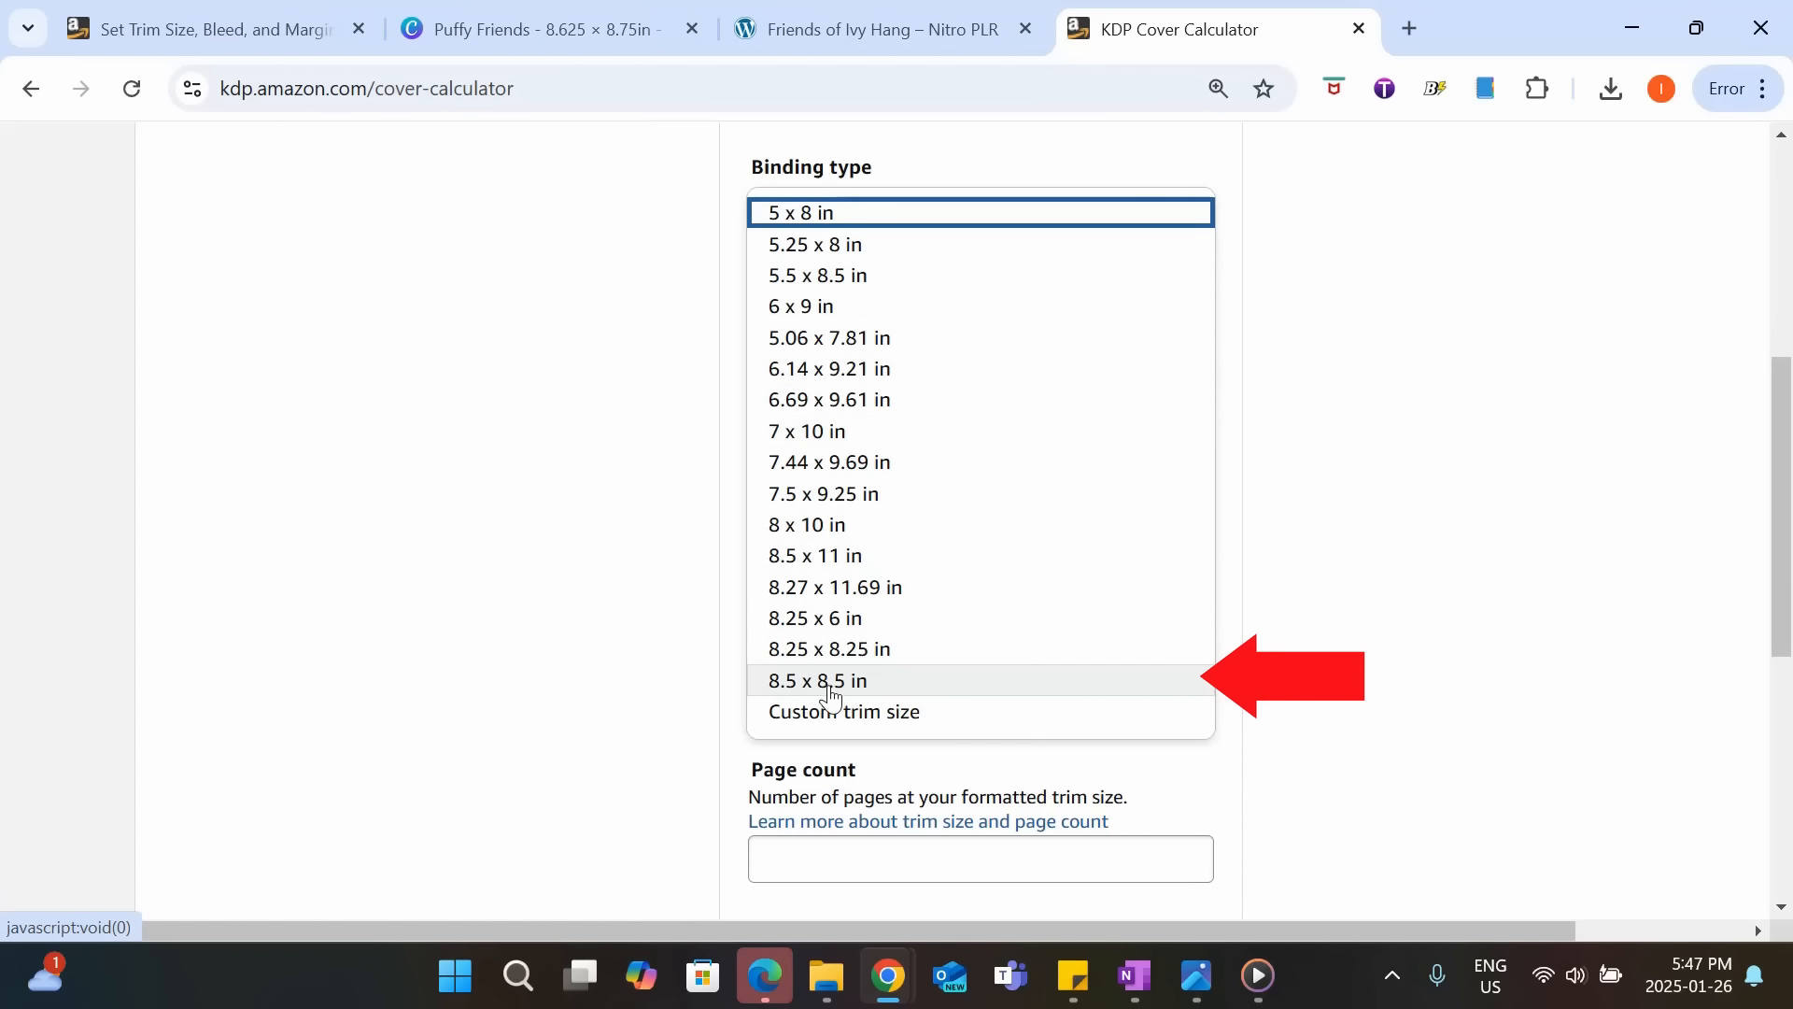
{"action": "left_click", "coordinate": [894, 693]}
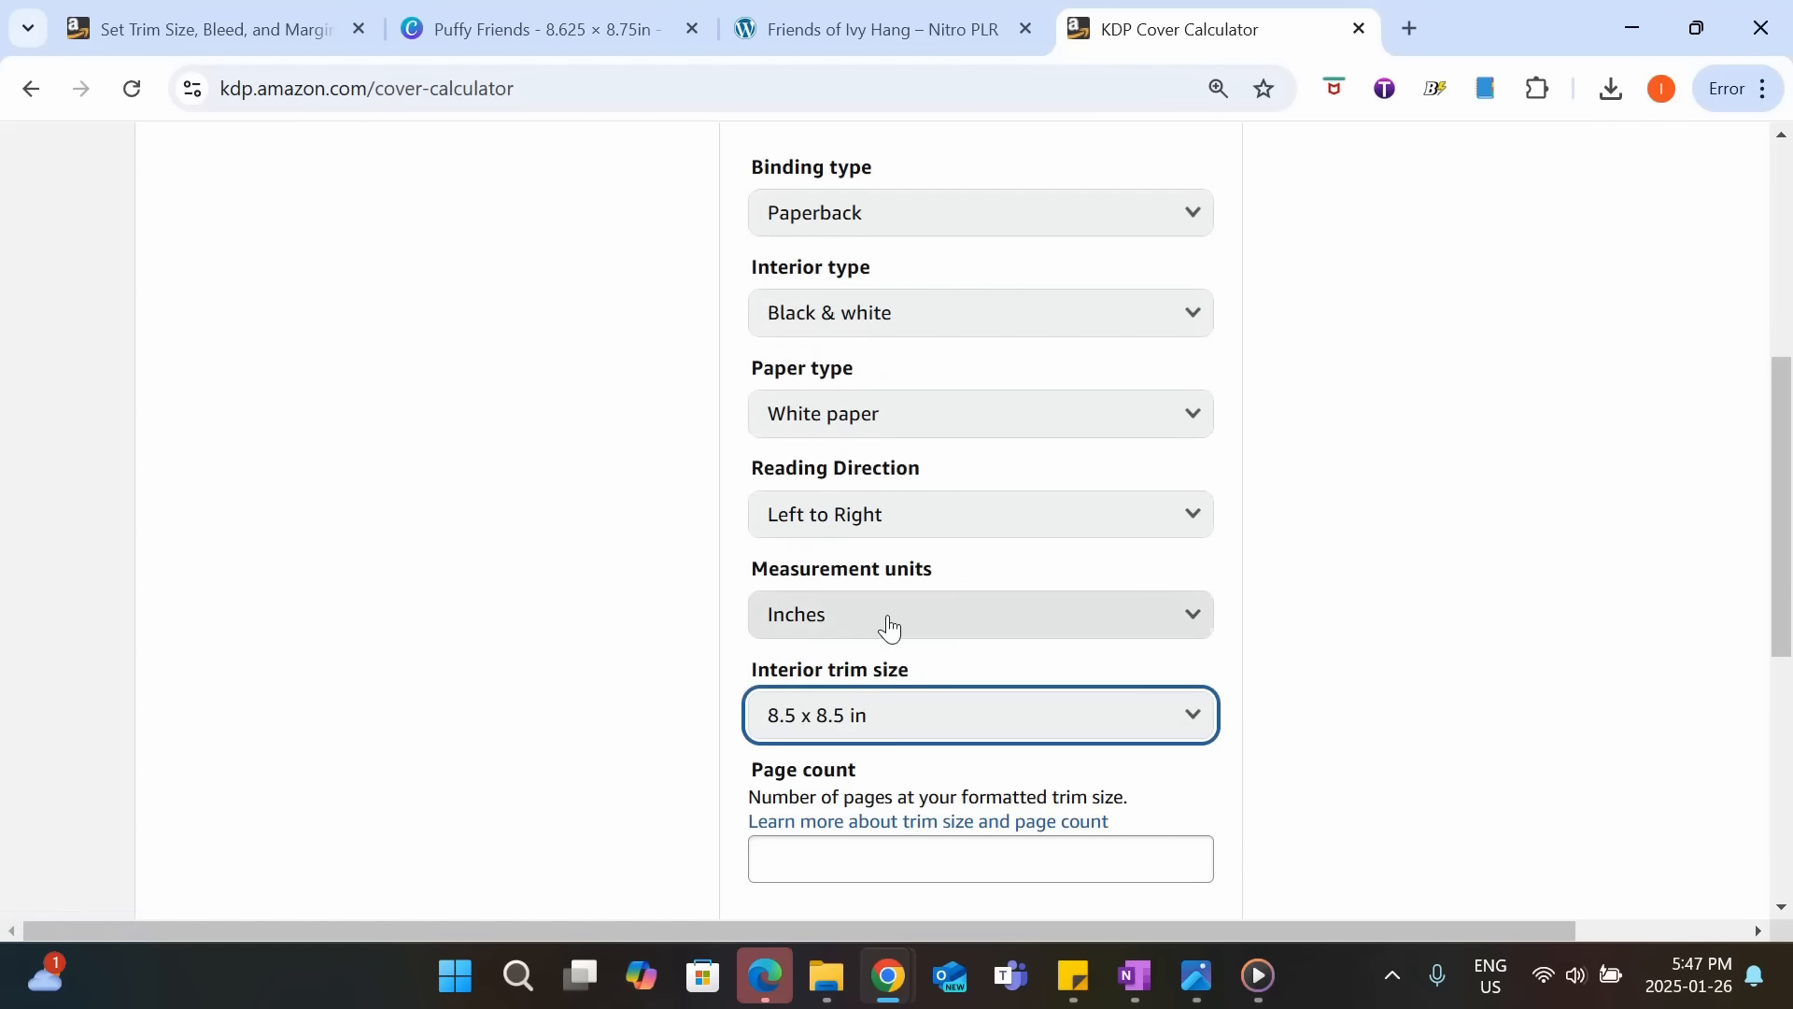
{"action": "scroll", "coordinate": [849, 725], "scroll_direction": "down", "scroll_amount": 1}
{"action": "left_click", "coordinate": [839, 714]}
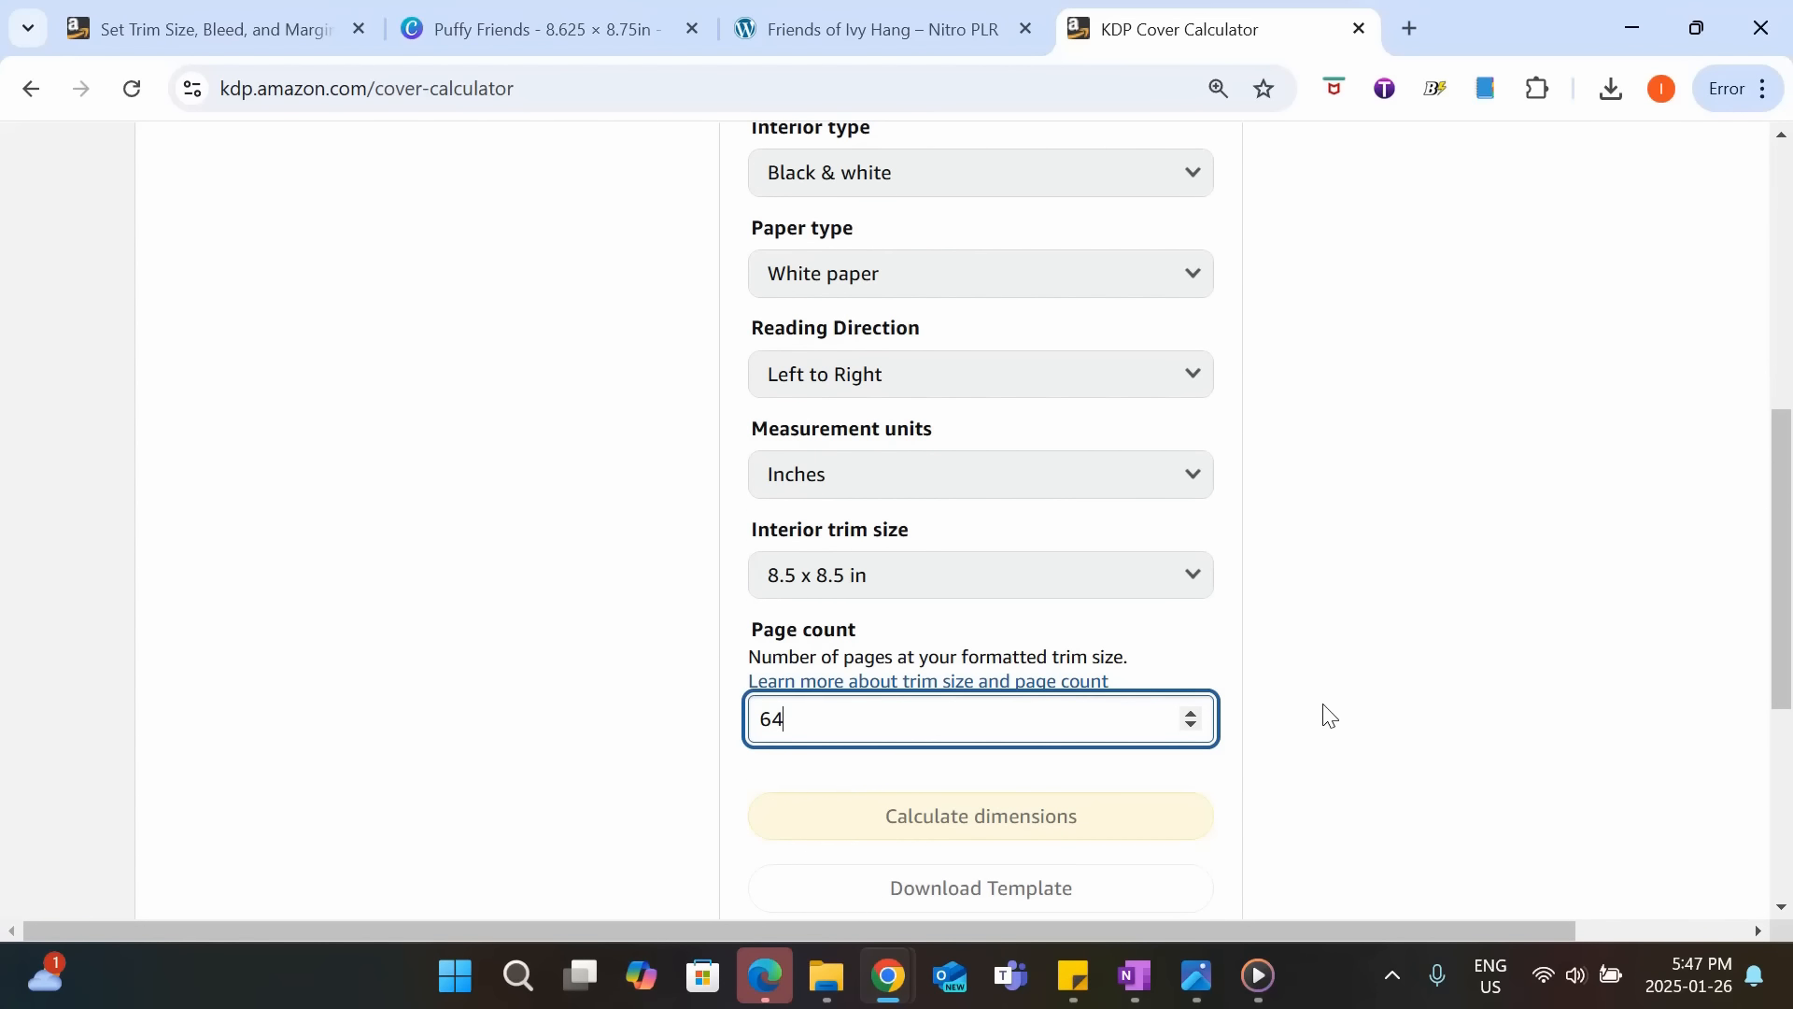
Calculate the cover dimensions and open the PNG file from the downloaded KDP paperback cover template.
{"action": "left_click", "coordinate": [1329, 715]}
{"action": "left_click", "coordinate": [988, 815]}
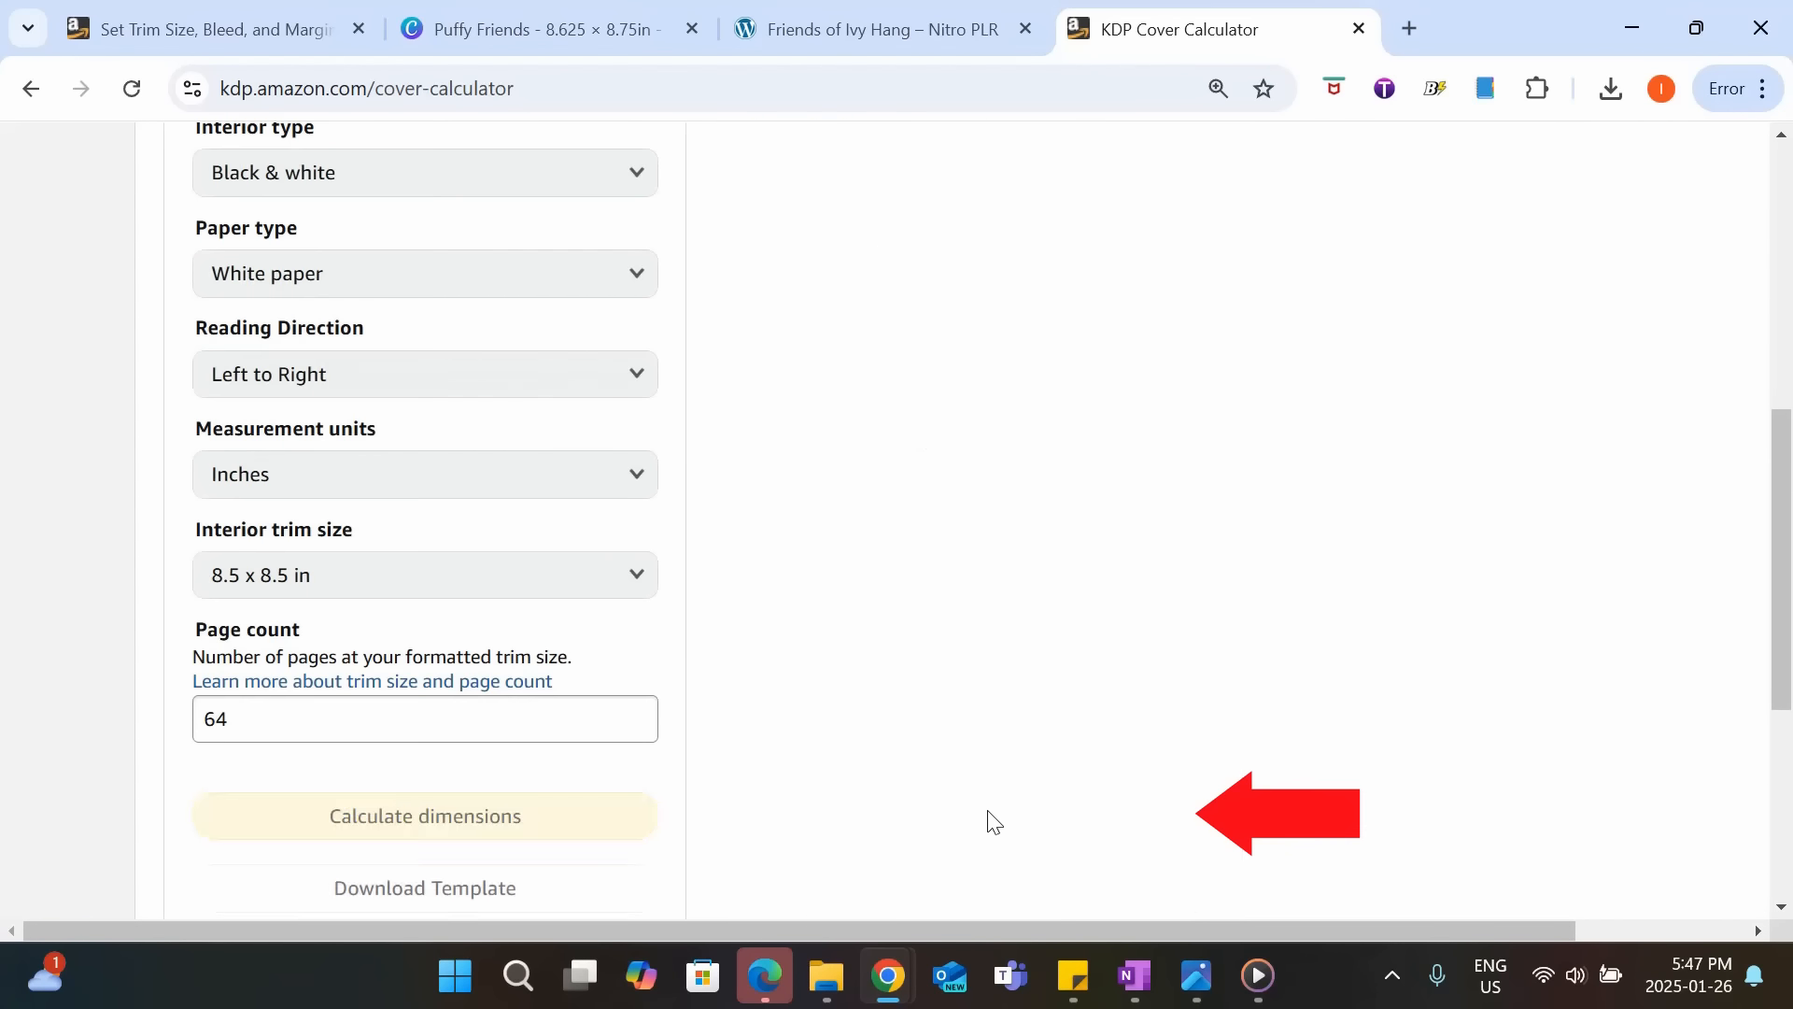
{"action": "scroll", "coordinate": [887, 552], "scroll_direction": "down", "scroll_amount": 1}
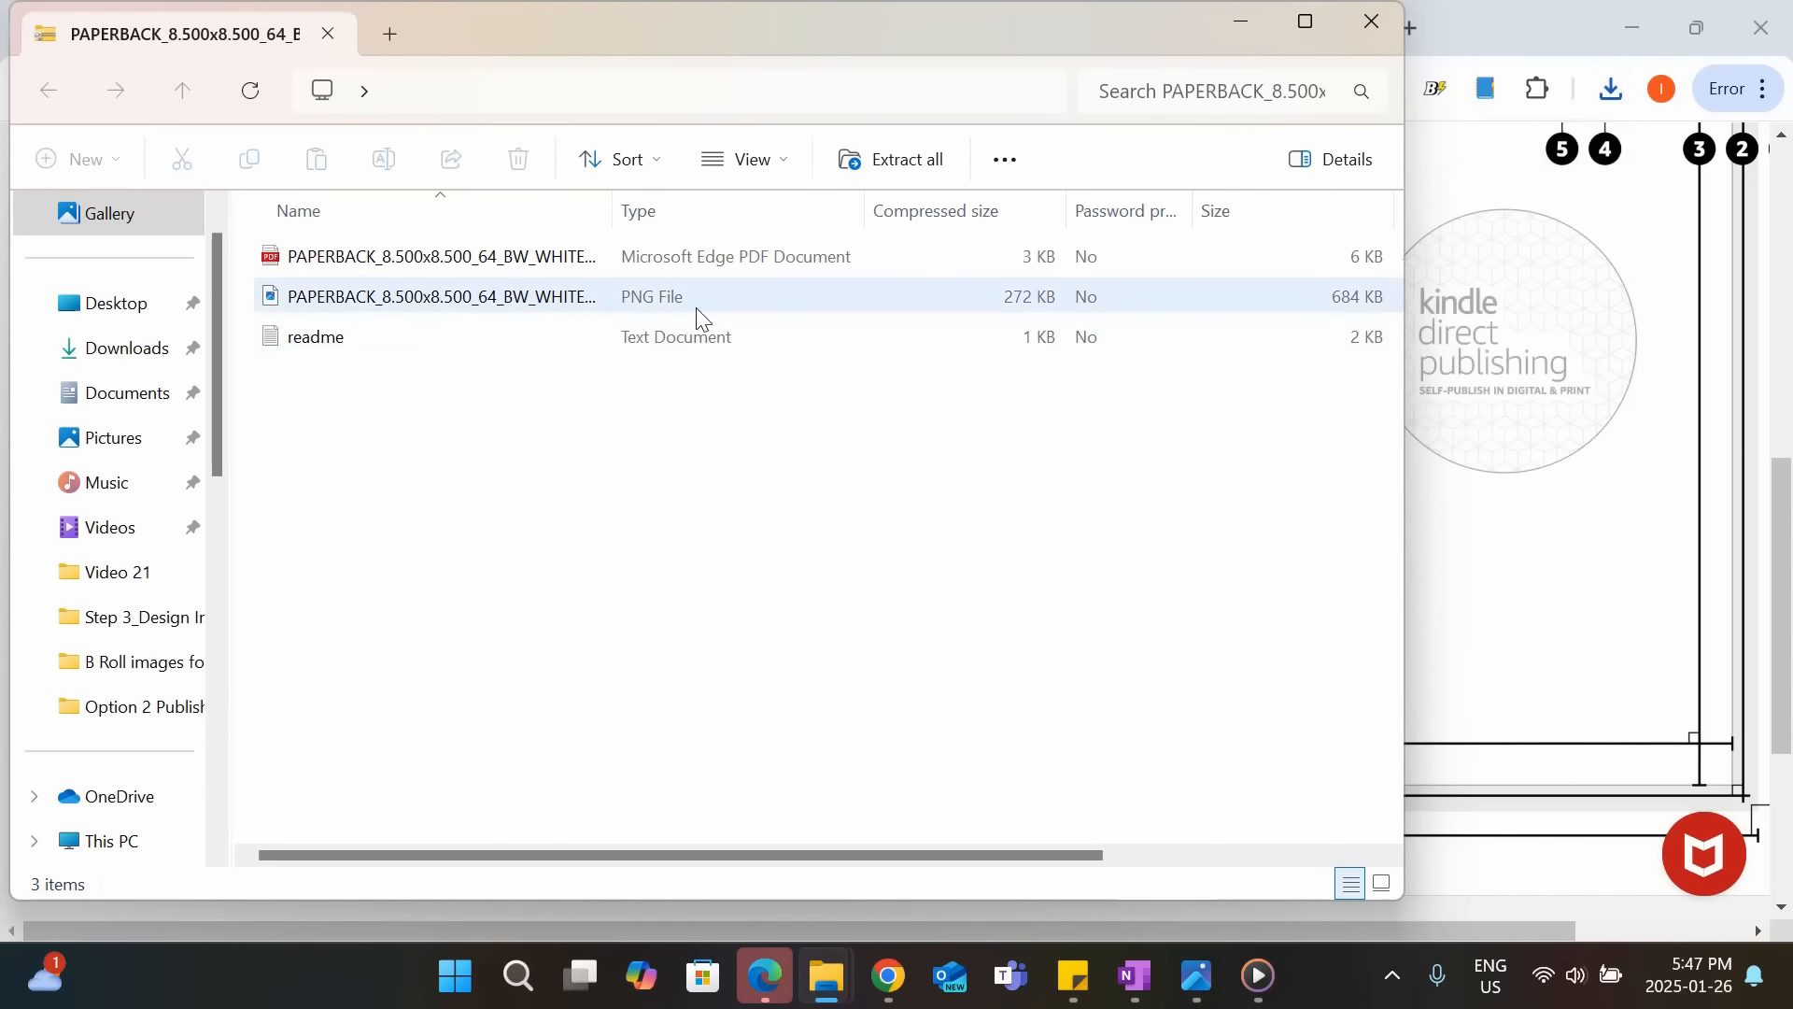
{"action": "left_click", "coordinate": [516, 306]}
{"action": "double_click", "coordinate": [516, 307]}
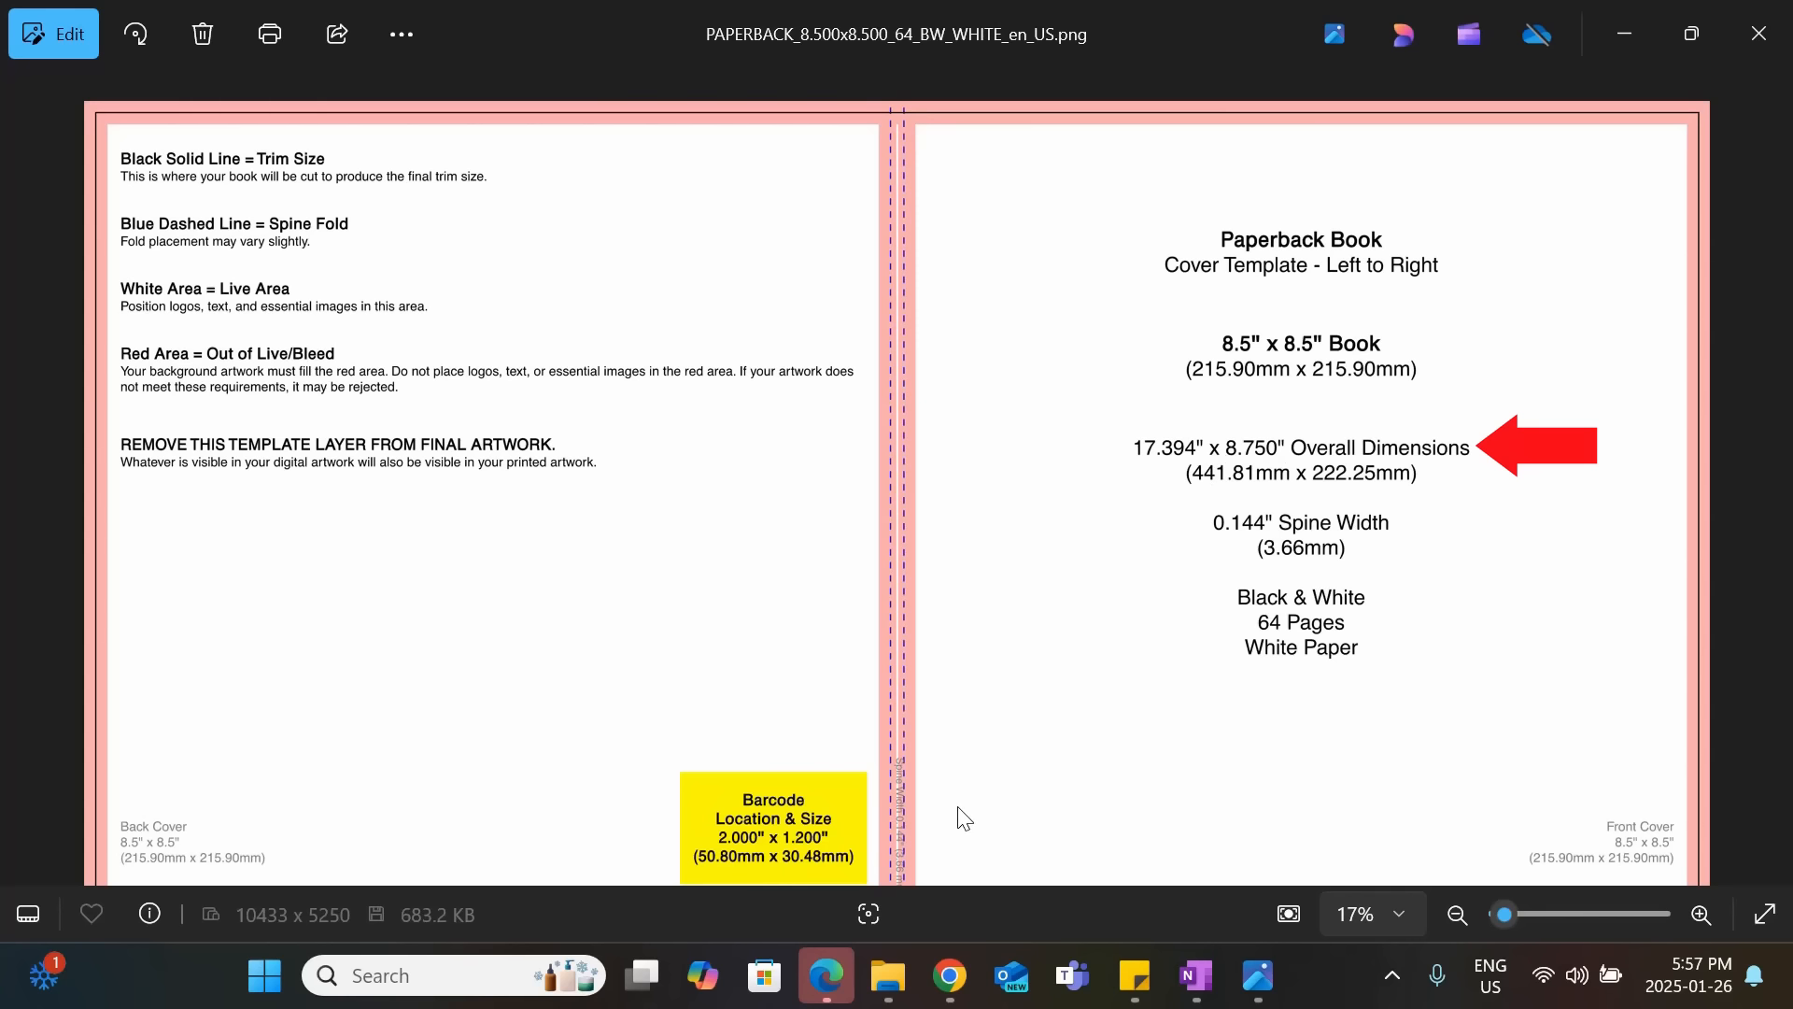
Switch to Canva and start a custom-size design with the units set to inches.
{"action": "mouse_move", "coordinate": [950, 975]}
{"action": "left_click", "coordinate": [886, 836]}
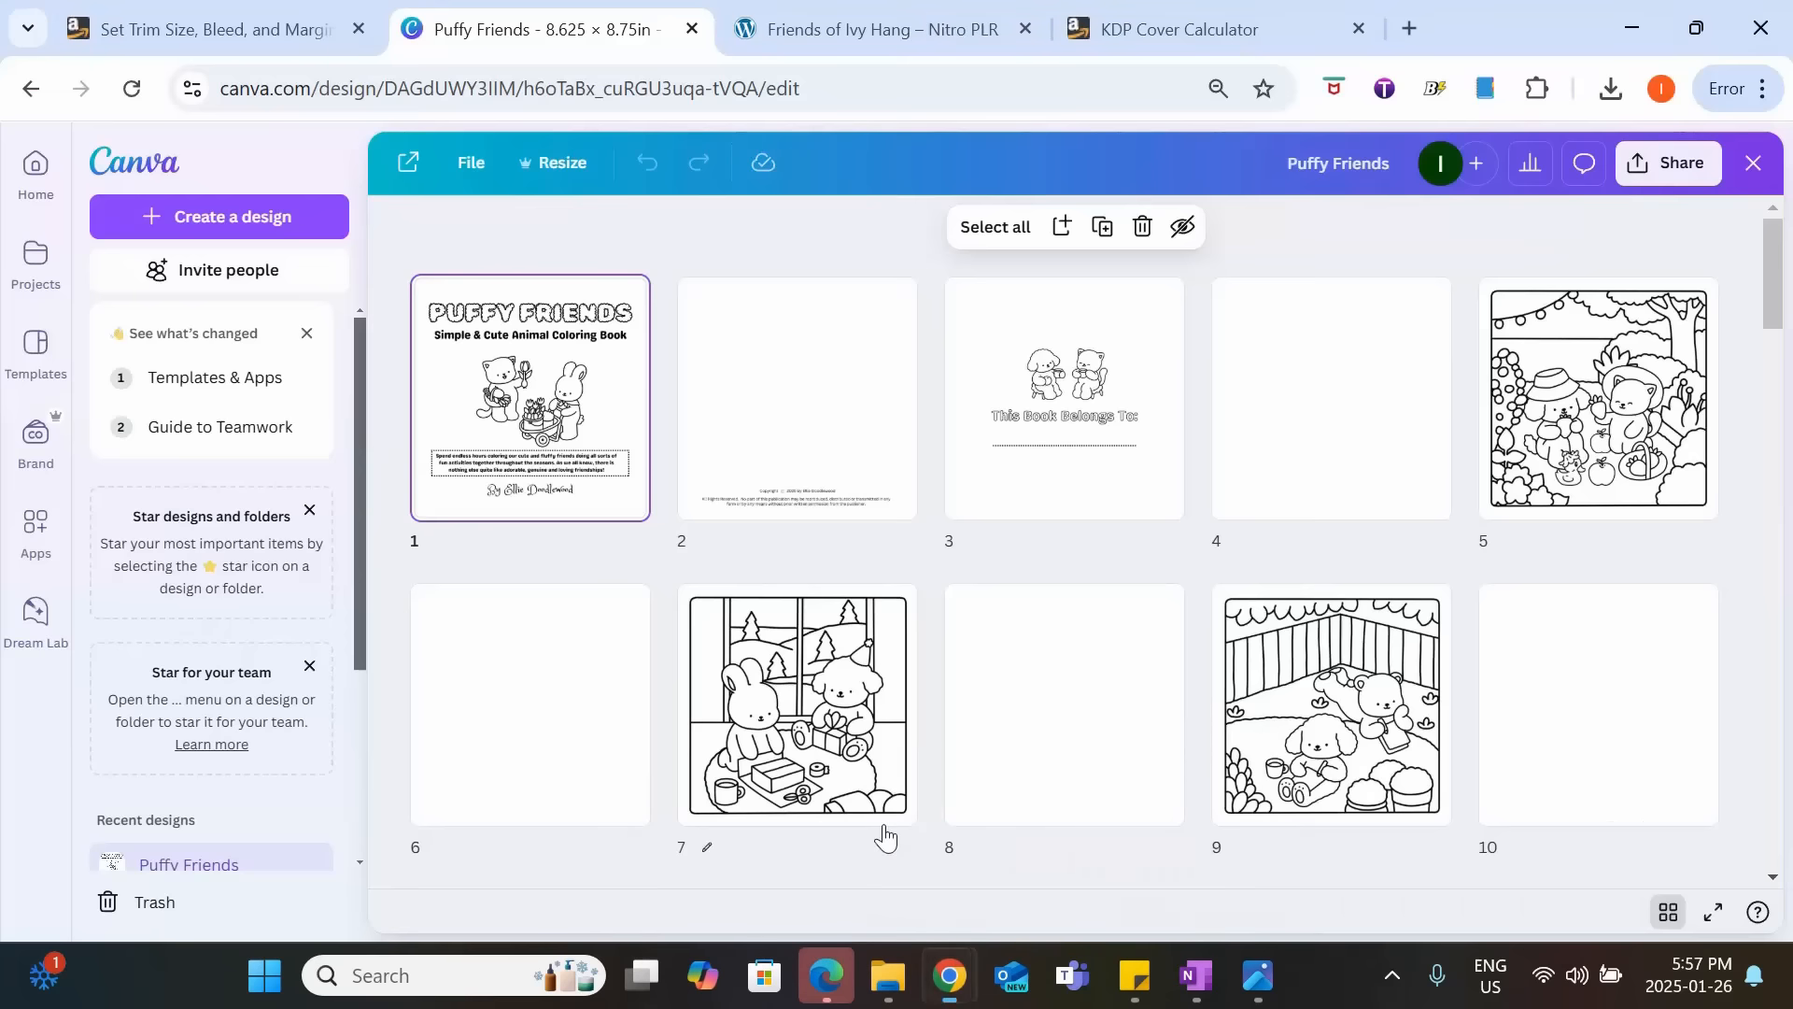
{"action": "left_click", "coordinate": [260, 218]}
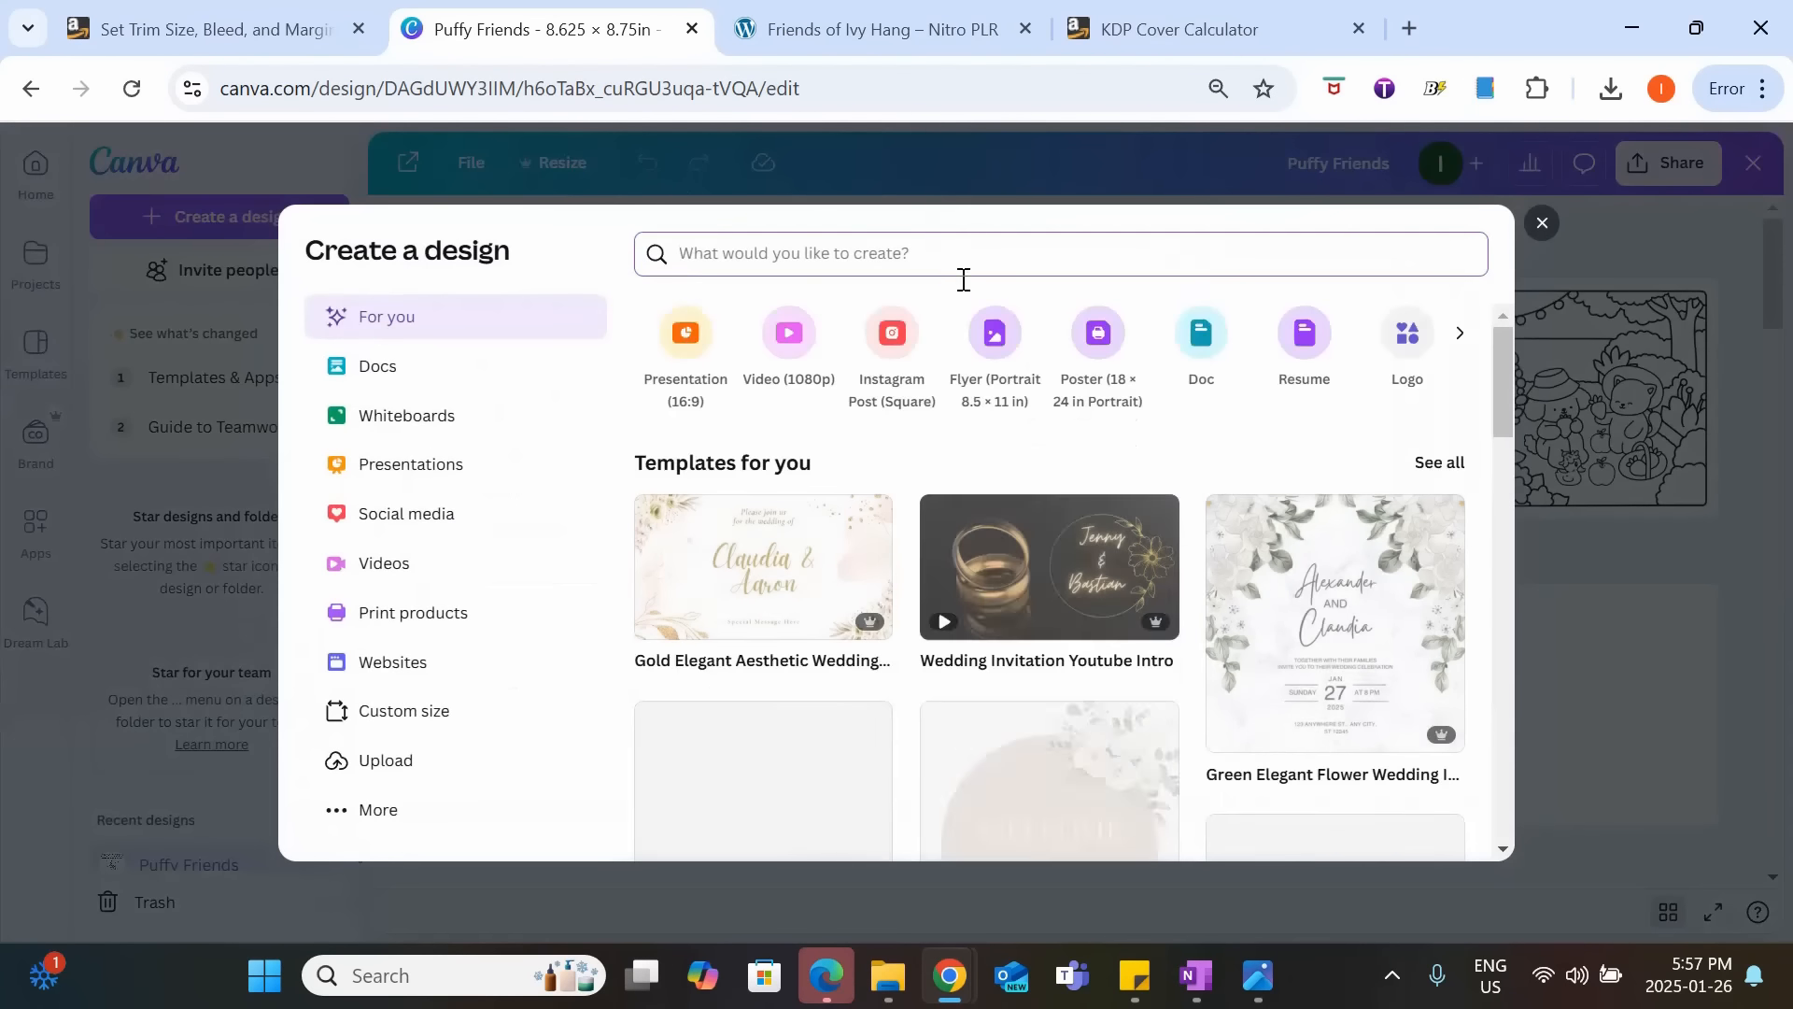
{"action": "left_click", "coordinate": [404, 718]}
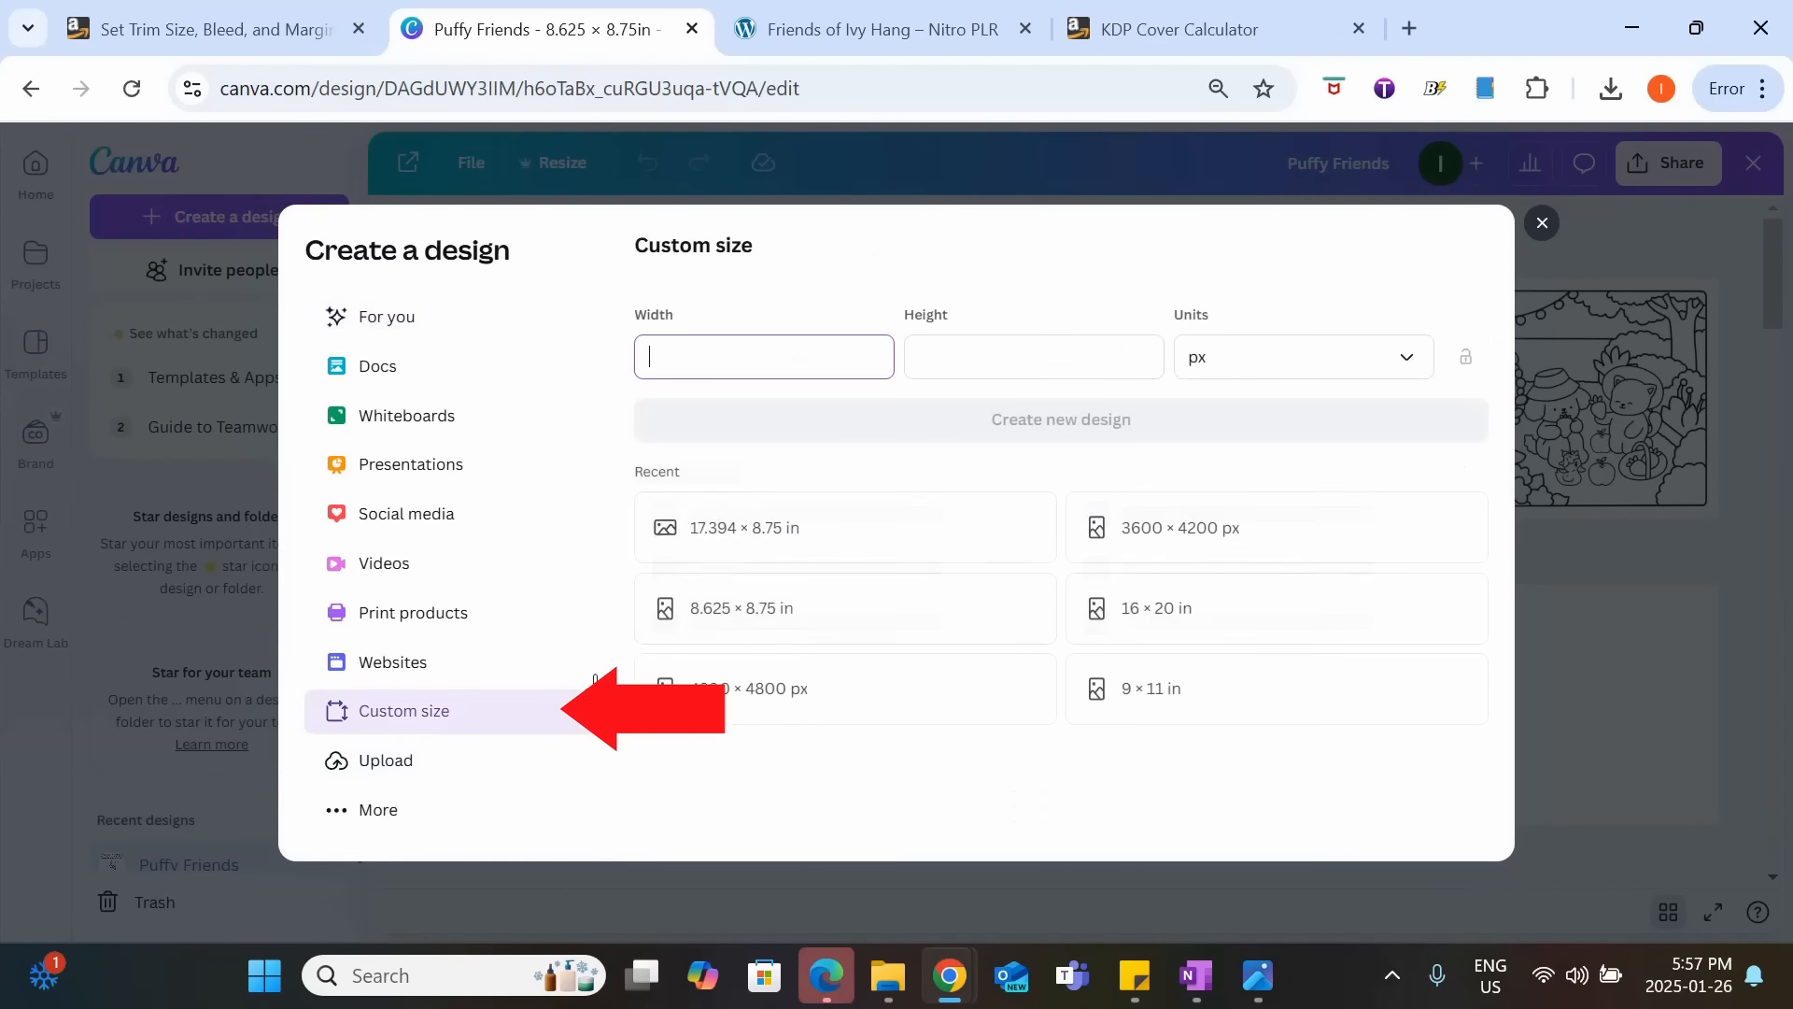
{"action": "left_click", "coordinate": [1219, 365]}
{"action": "left_click", "coordinate": [1252, 470]}
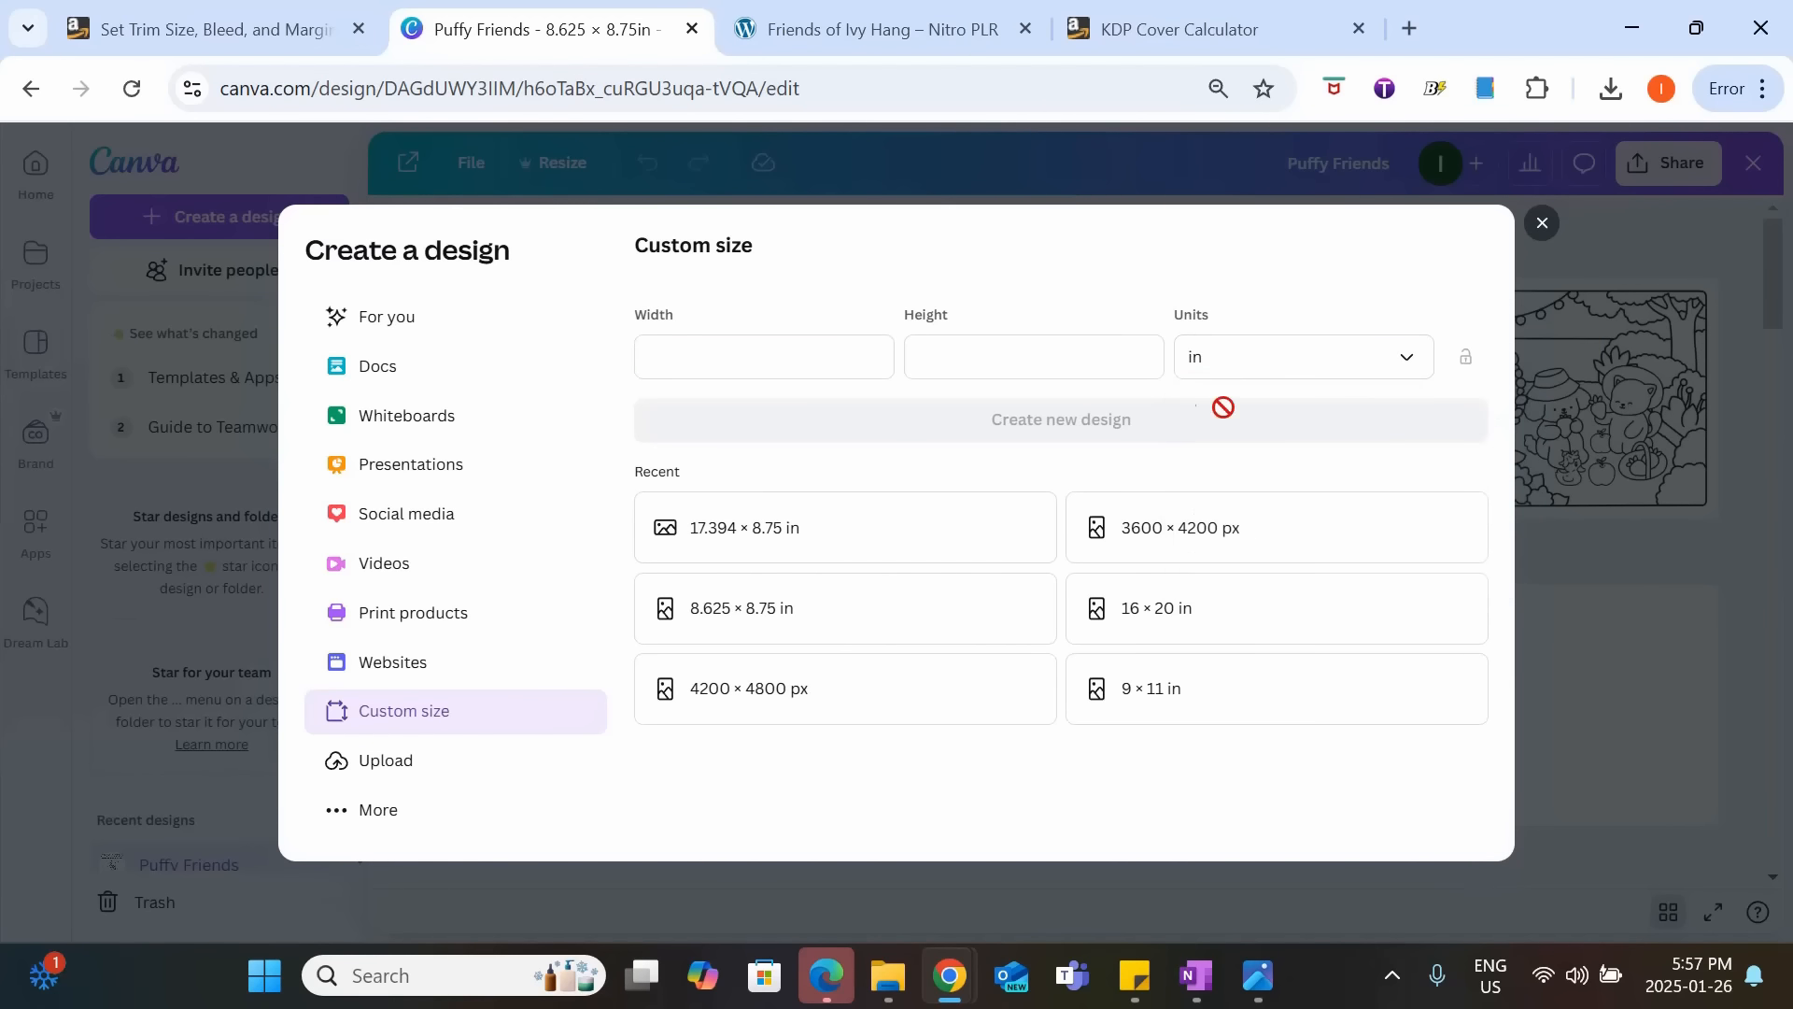
Set the custom size to 17.394 in wide by 8.75 in high and create the new design.
{"action": "left_click", "coordinate": [812, 363]}
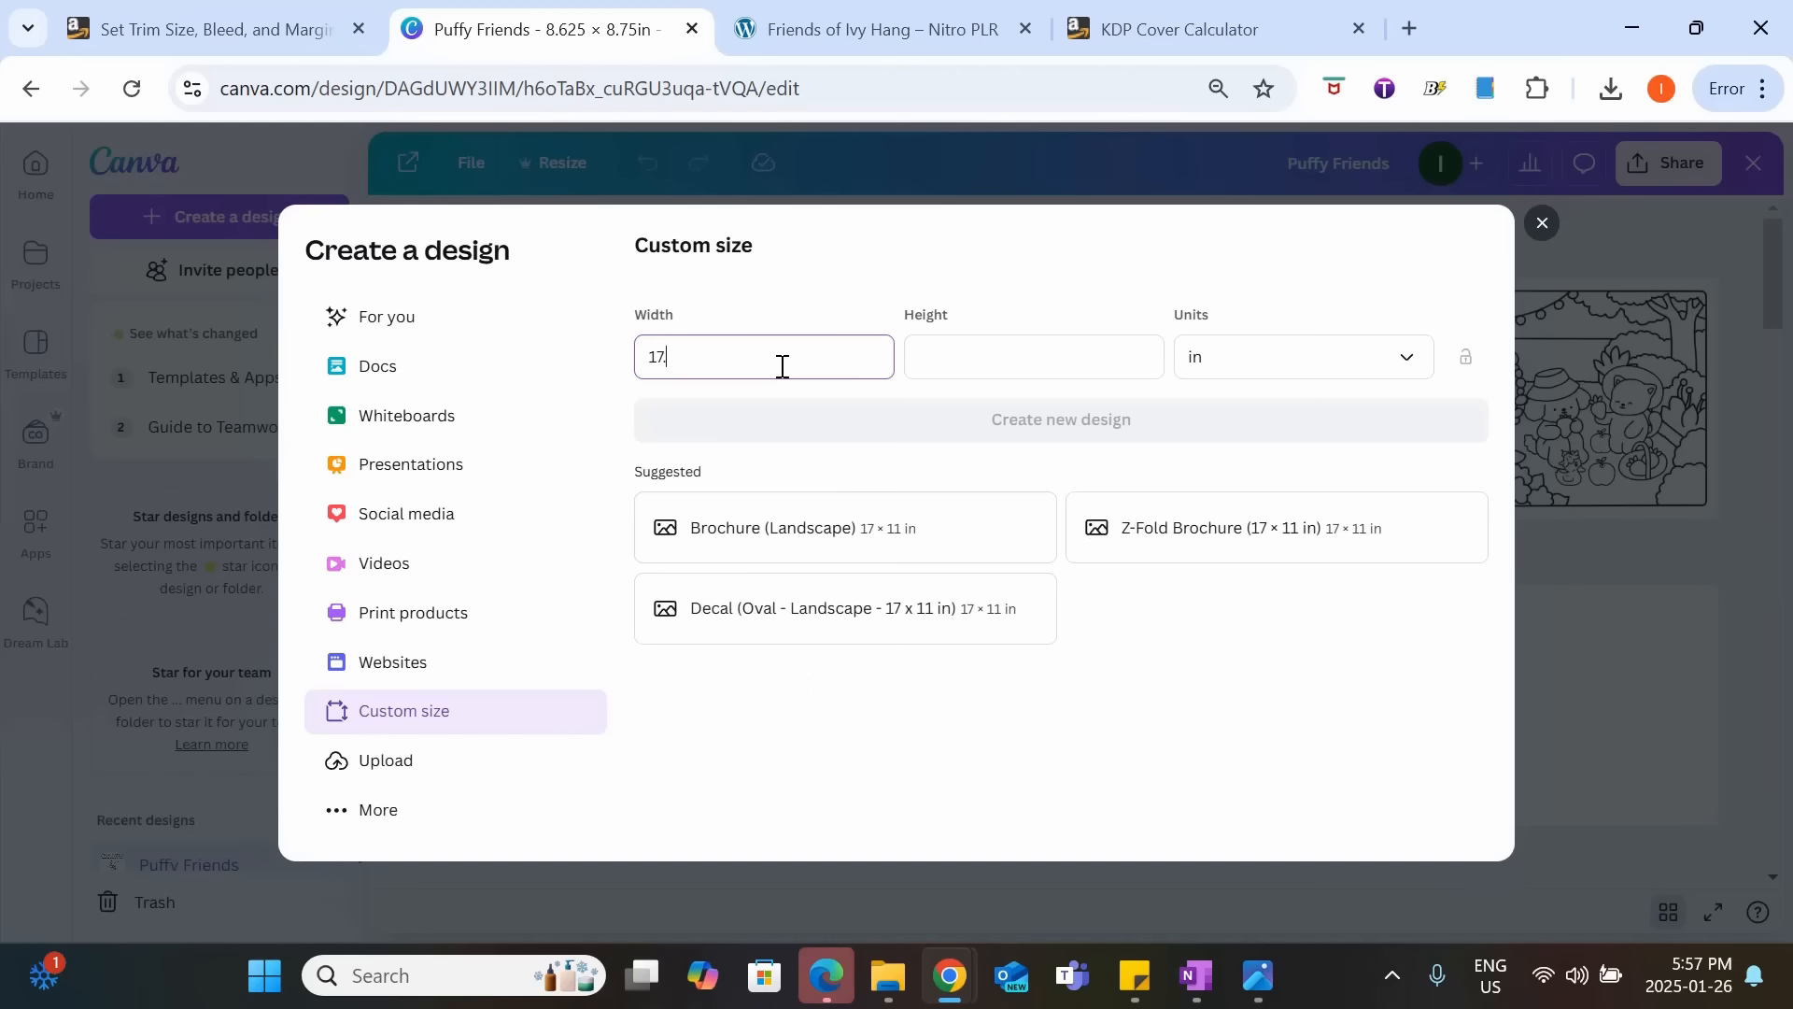
{"action": "left_click", "coordinate": [1007, 370]}
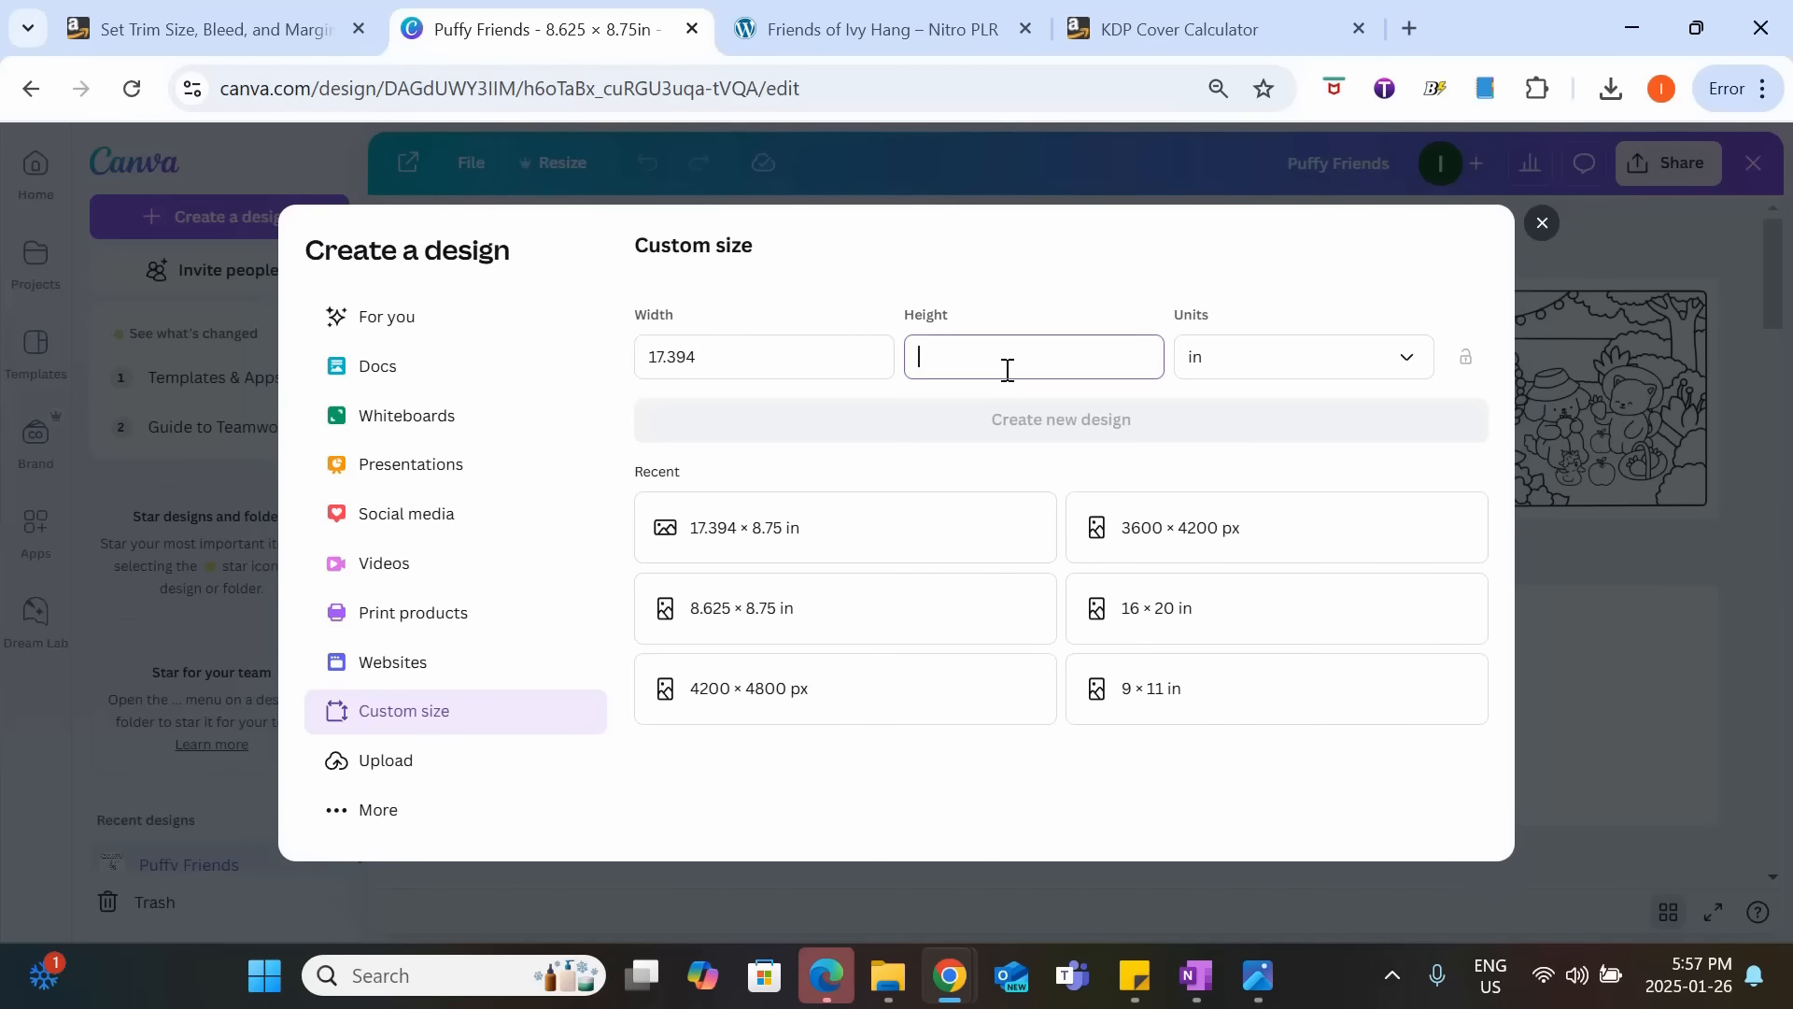
{"action": "type", "text": "8.75"}
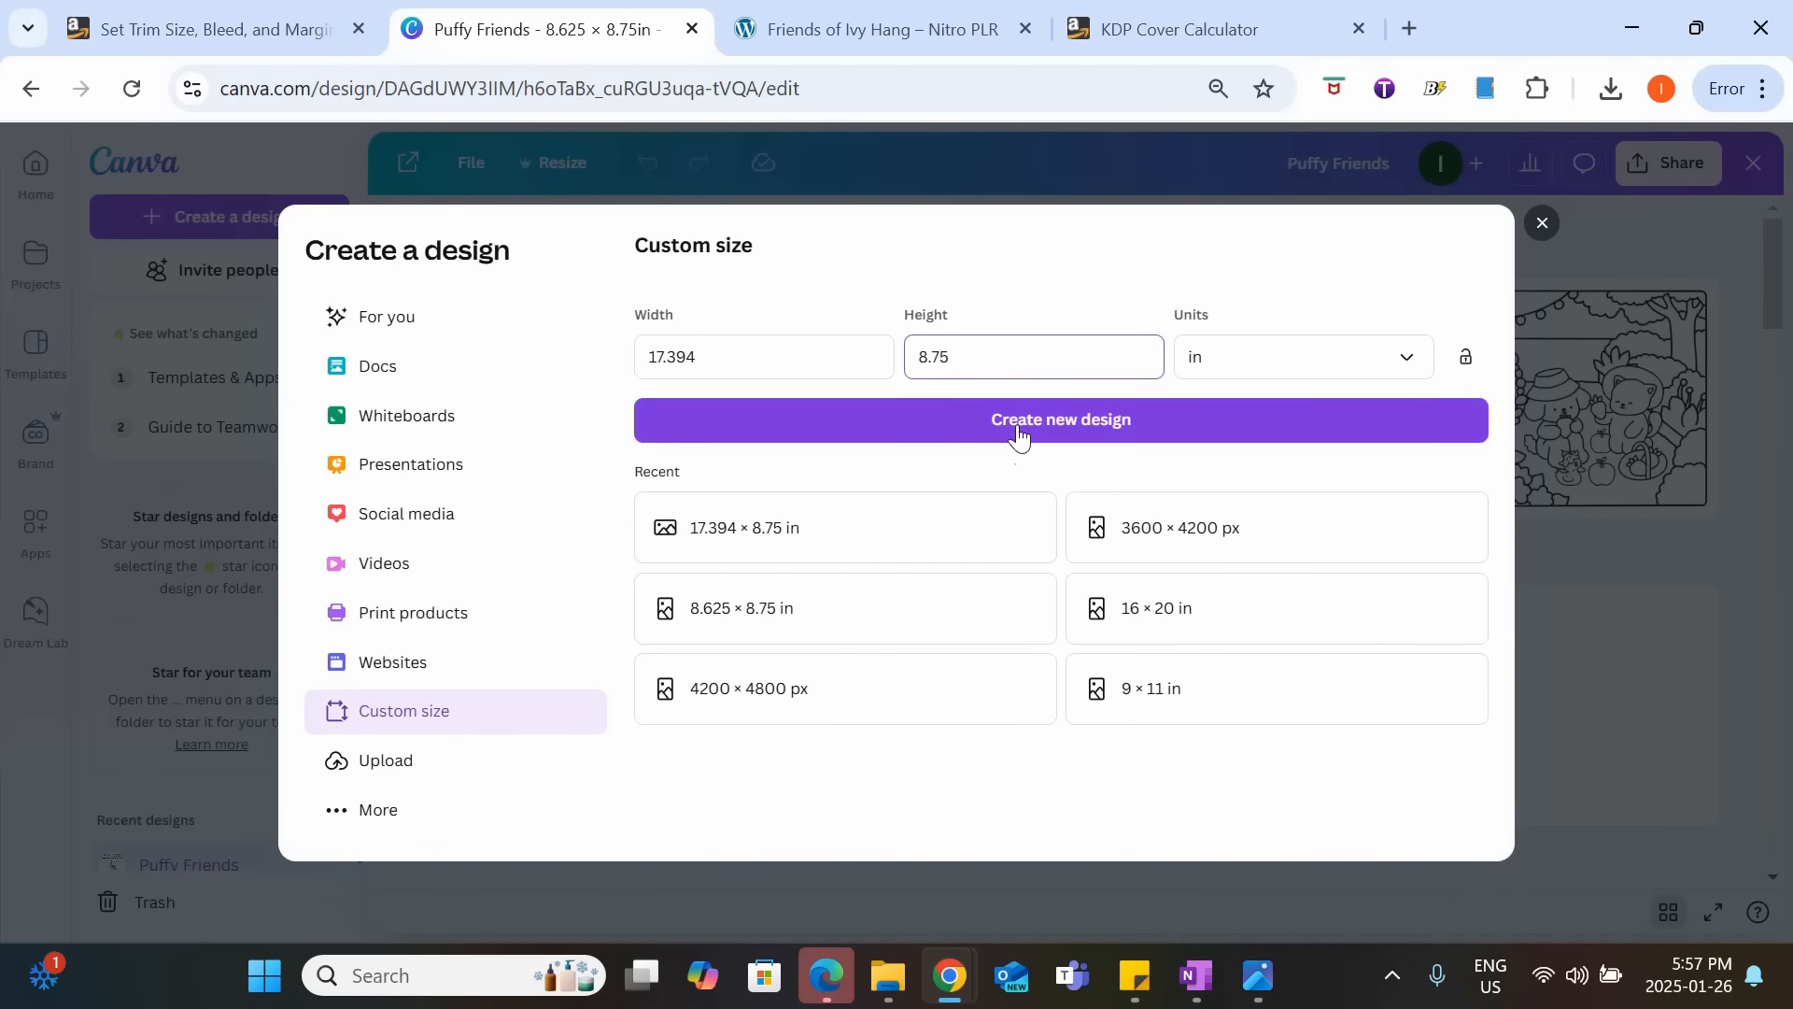
{"action": "left_click", "coordinate": [1028, 433]}
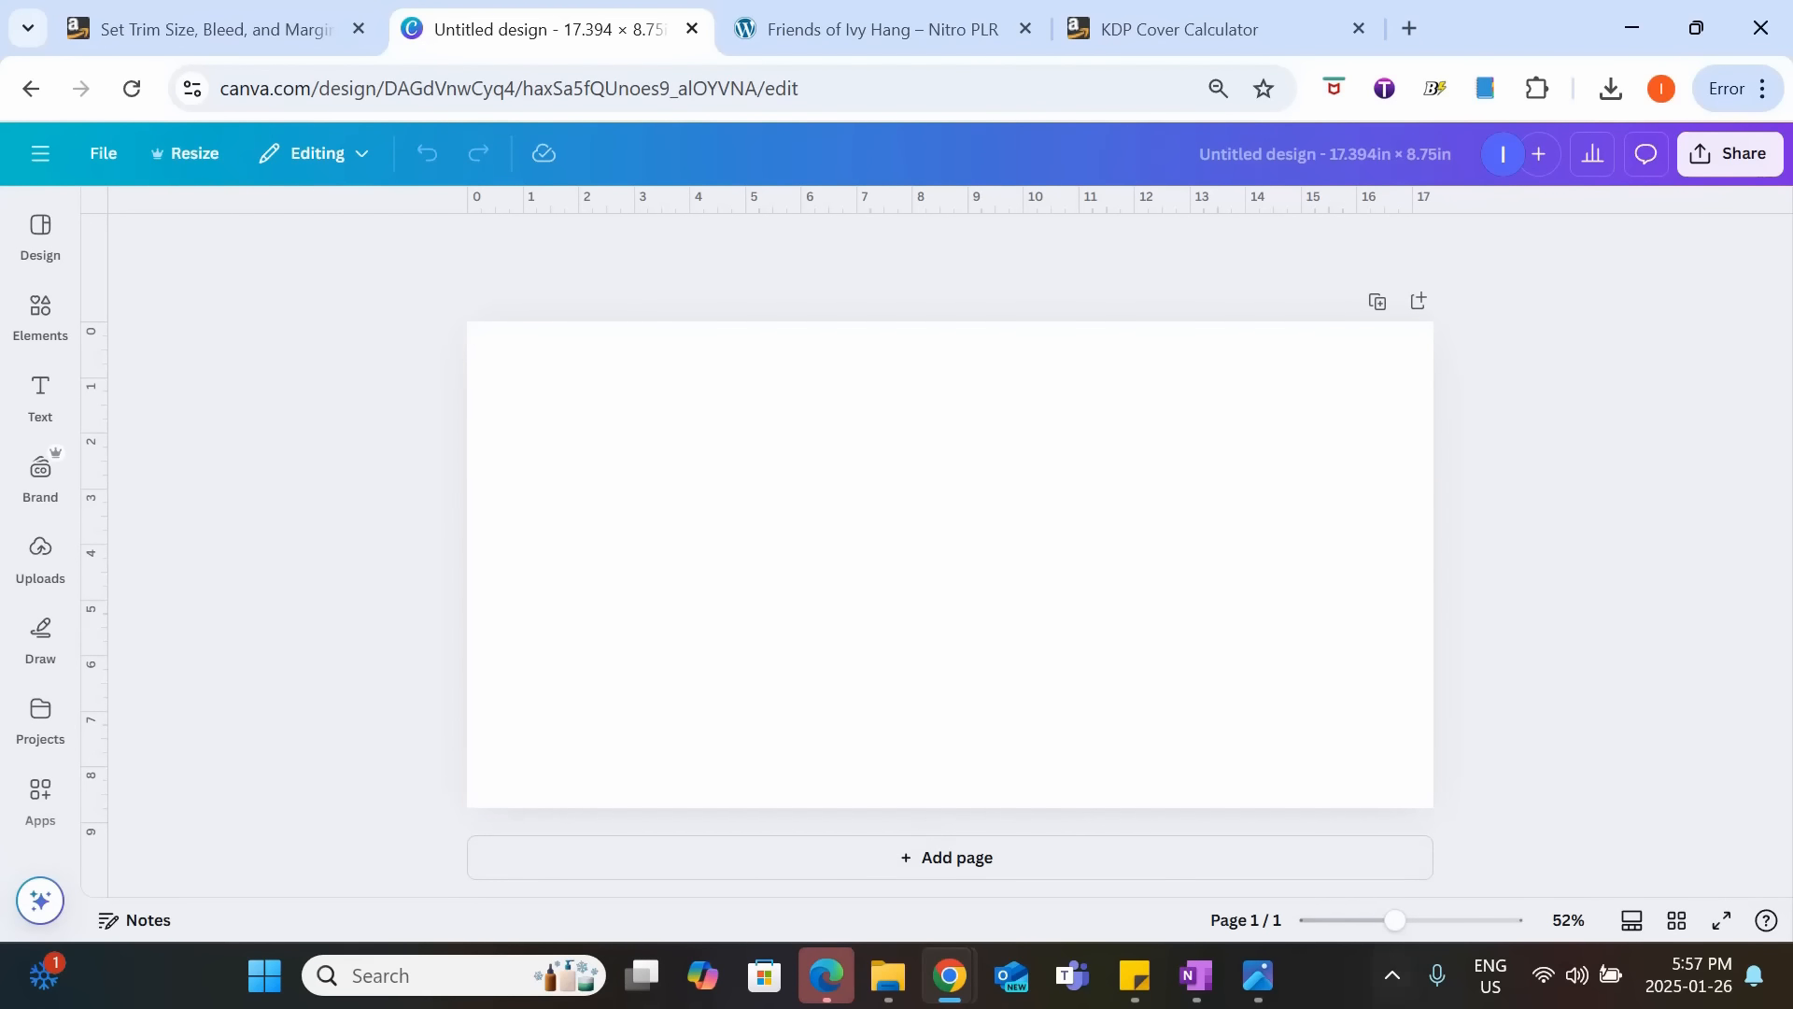
Copy the KDP cover template image from the image viewer and paste it into the blank Canva cover page.
{"action": "left_click", "coordinate": [1268, 883]}
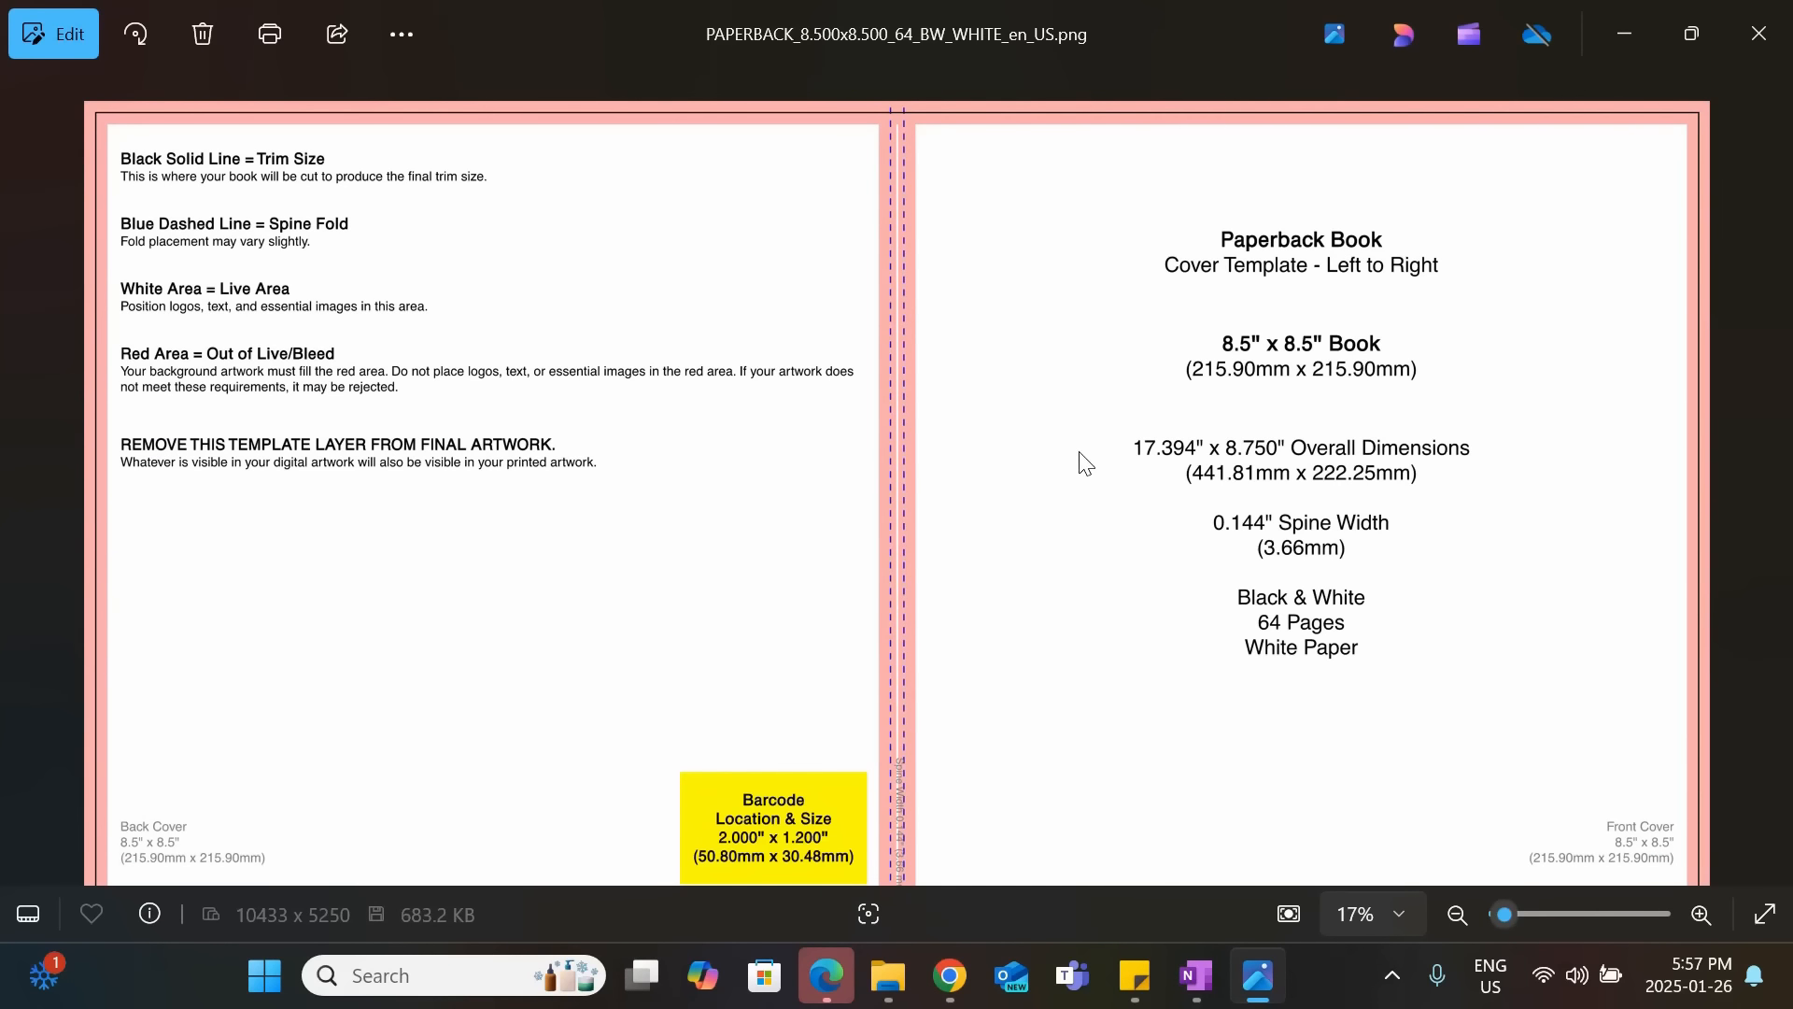
{"action": "key", "text": "ctrl+c"}
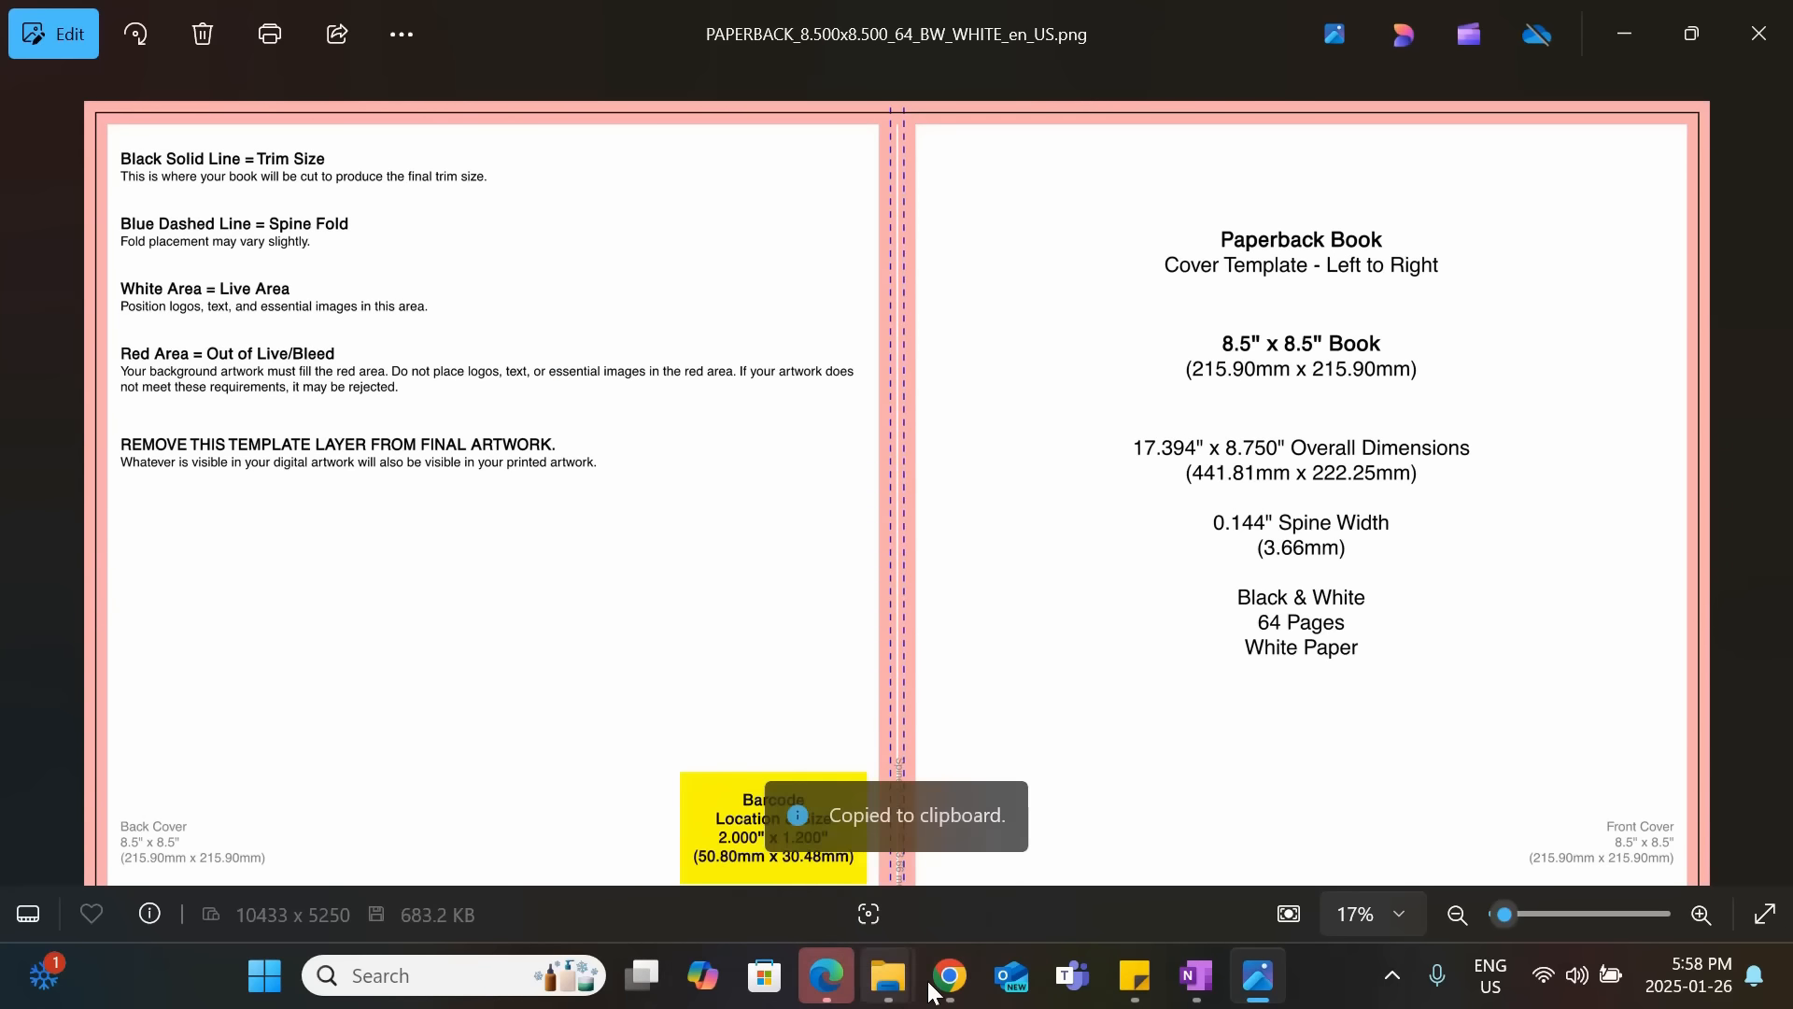
{"action": "mouse_move", "coordinate": [950, 975]}
{"action": "left_click", "coordinate": [822, 813]}
{"action": "key", "text": "ctrl+v"}
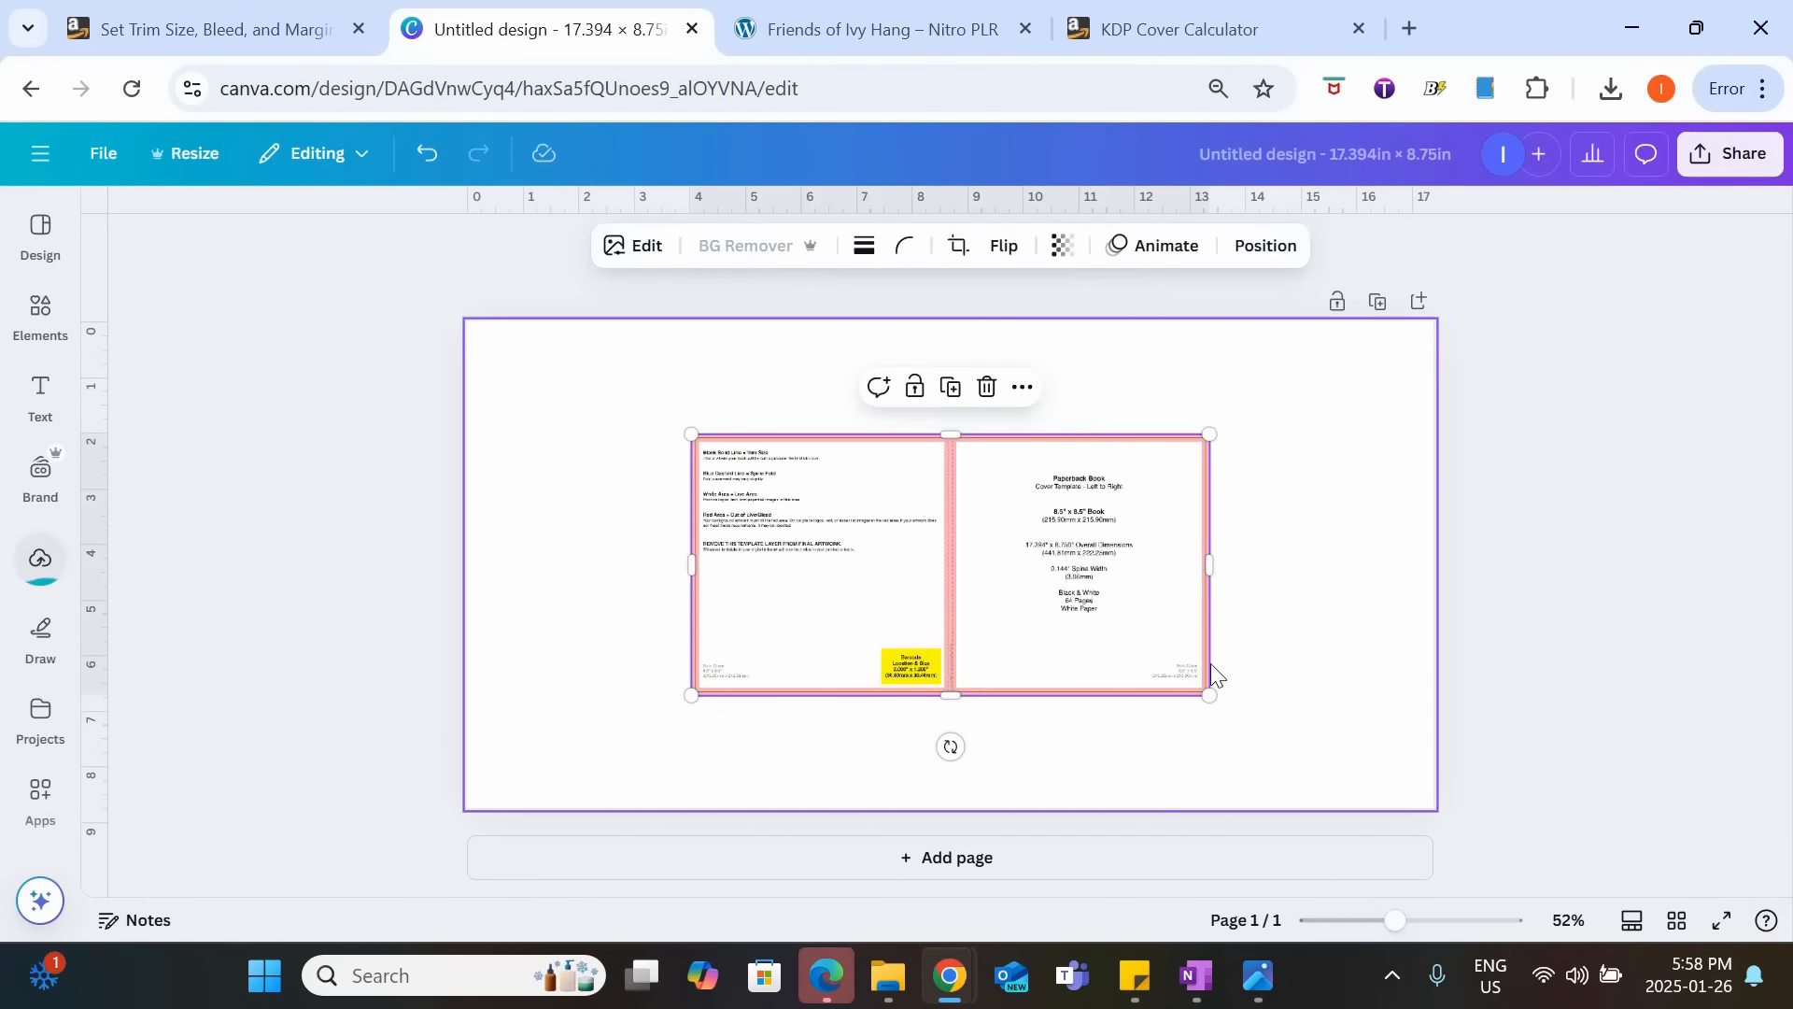
{"action": "key", "text": "ctrl+v"}
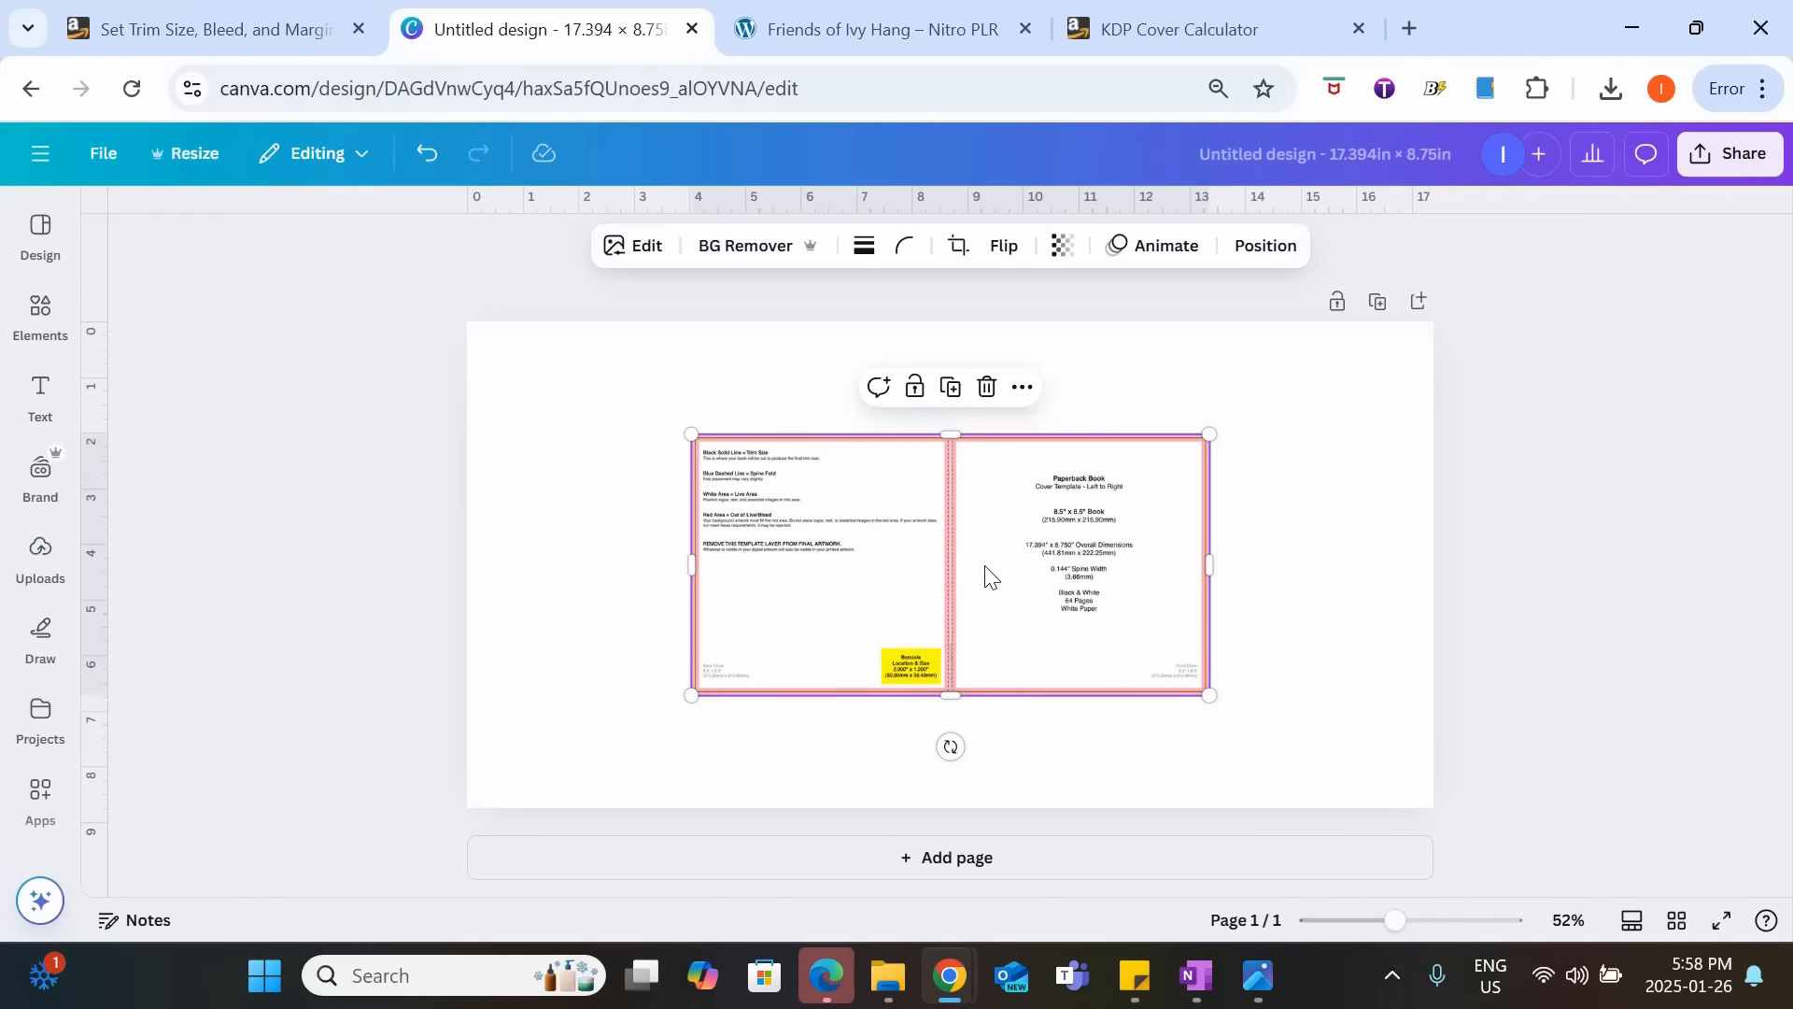
Align the template image with the page's upper-left corner and enlarge it to fill the whole cover page.
{"action": "left_click", "coordinate": [40, 558]}
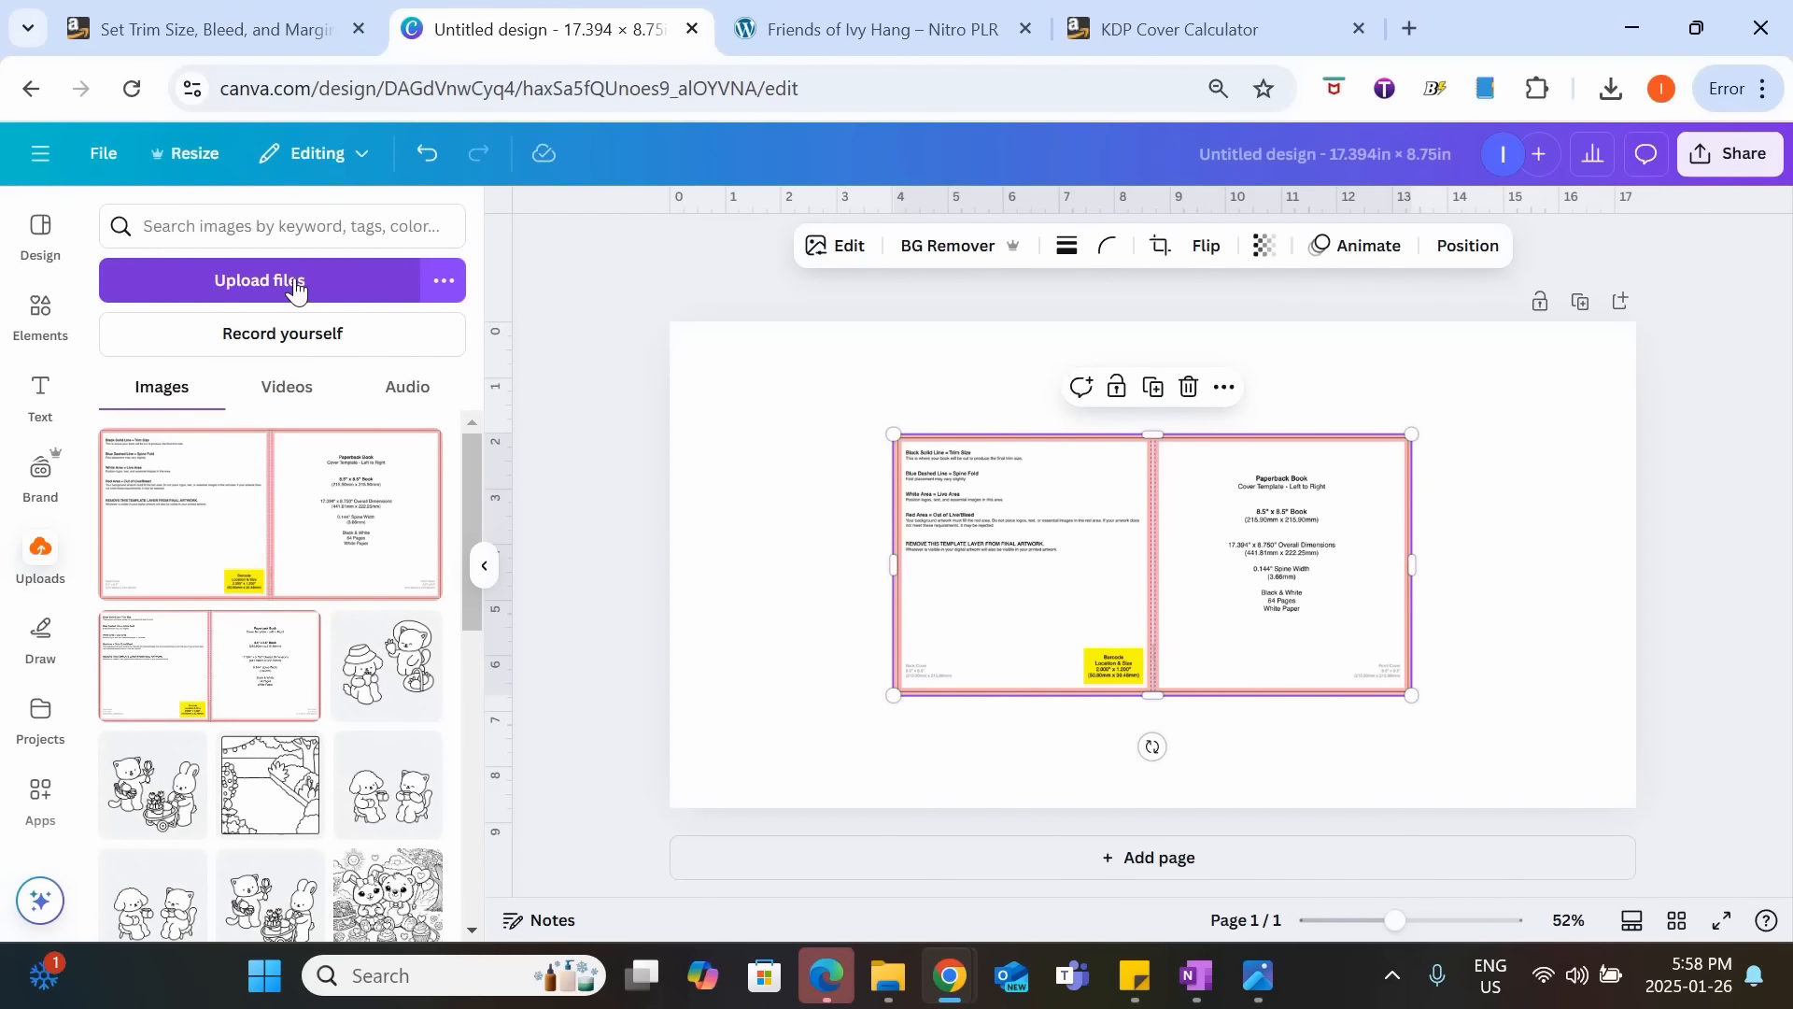
{"action": "left_click", "coordinate": [40, 316]}
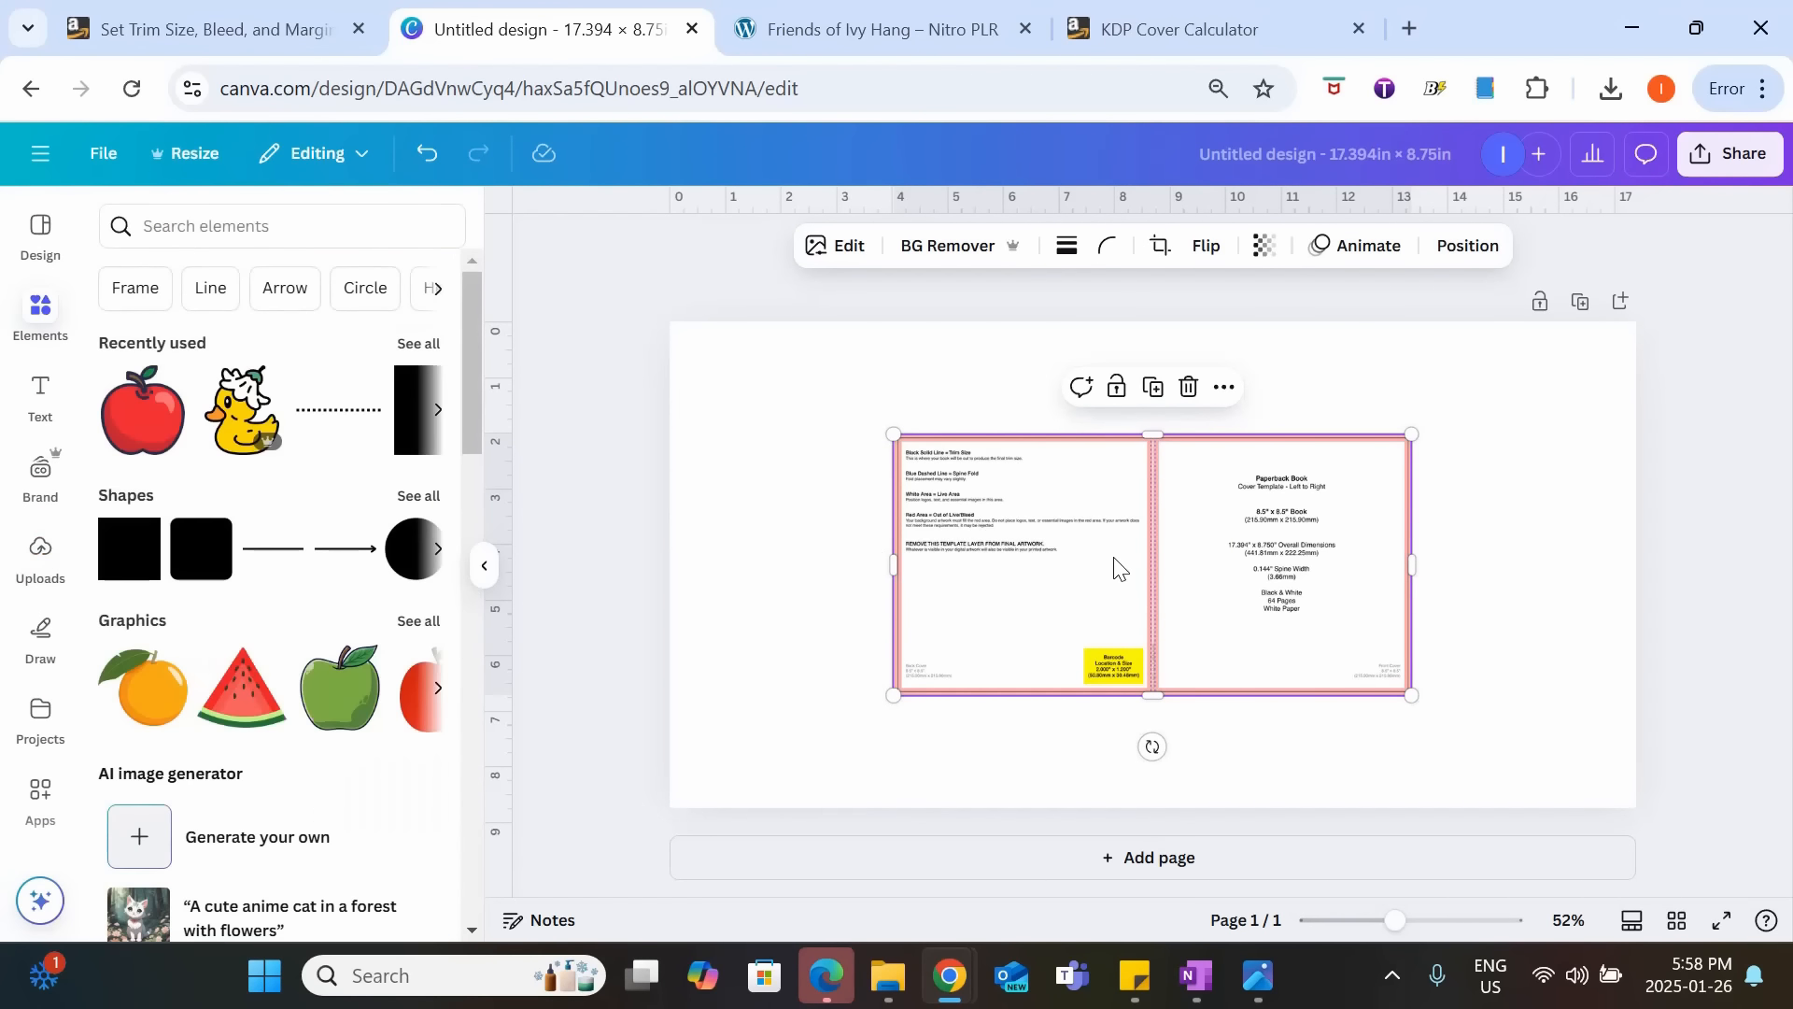
{"action": "left_click_drag", "start_coordinate": [1115, 565], "coordinate": [889, 452]}
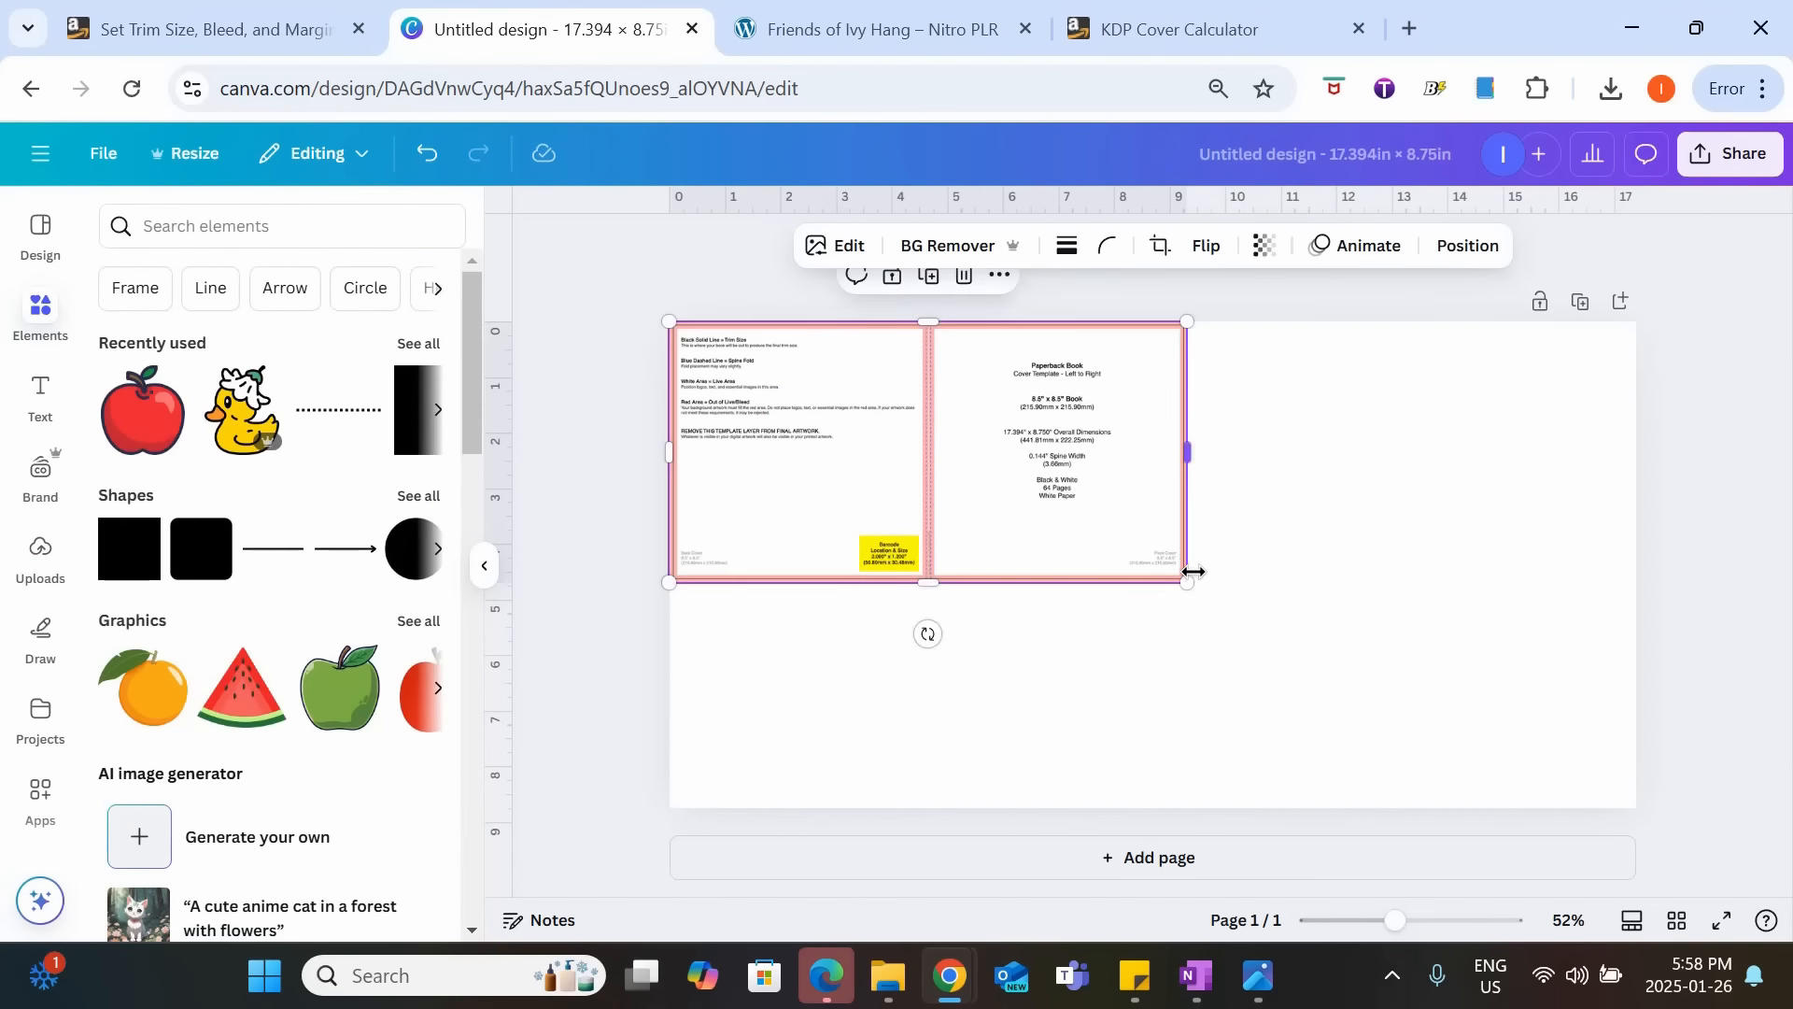
{"action": "left_click_drag", "start_coordinate": [1189, 580], "coordinate": [1594, 881]}
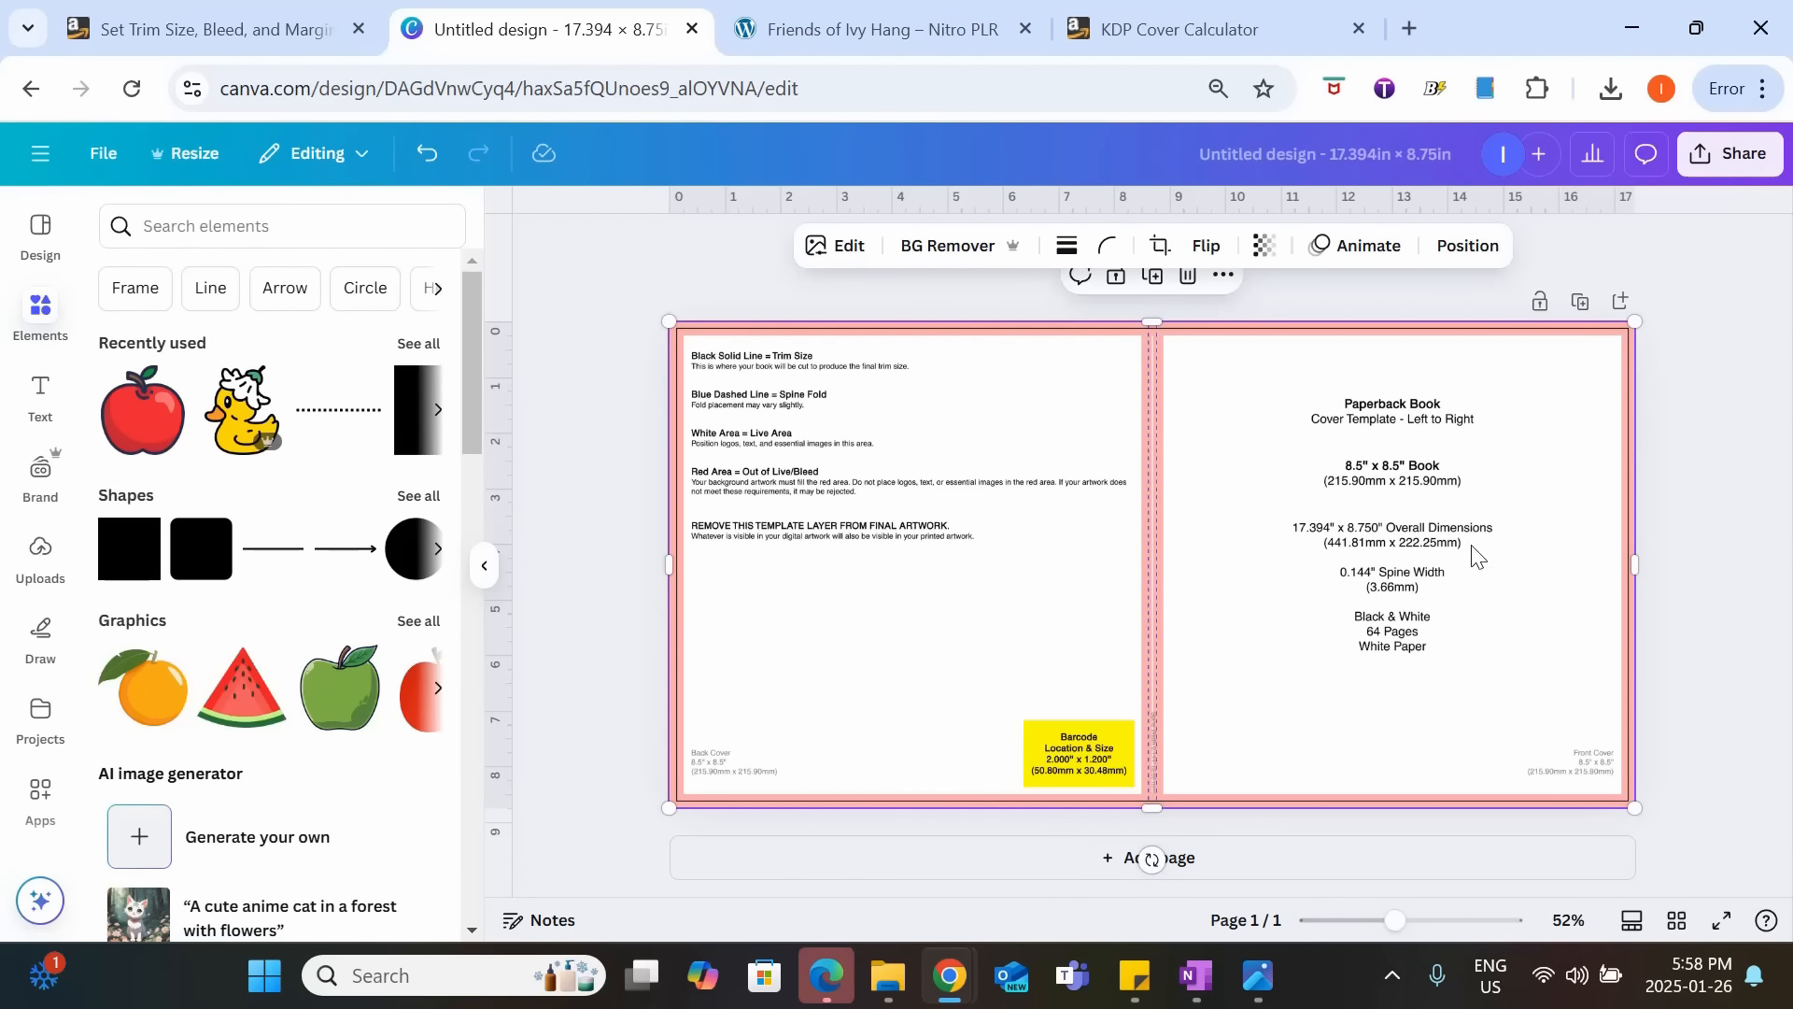
{"action": "left_click", "coordinate": [1667, 525]}
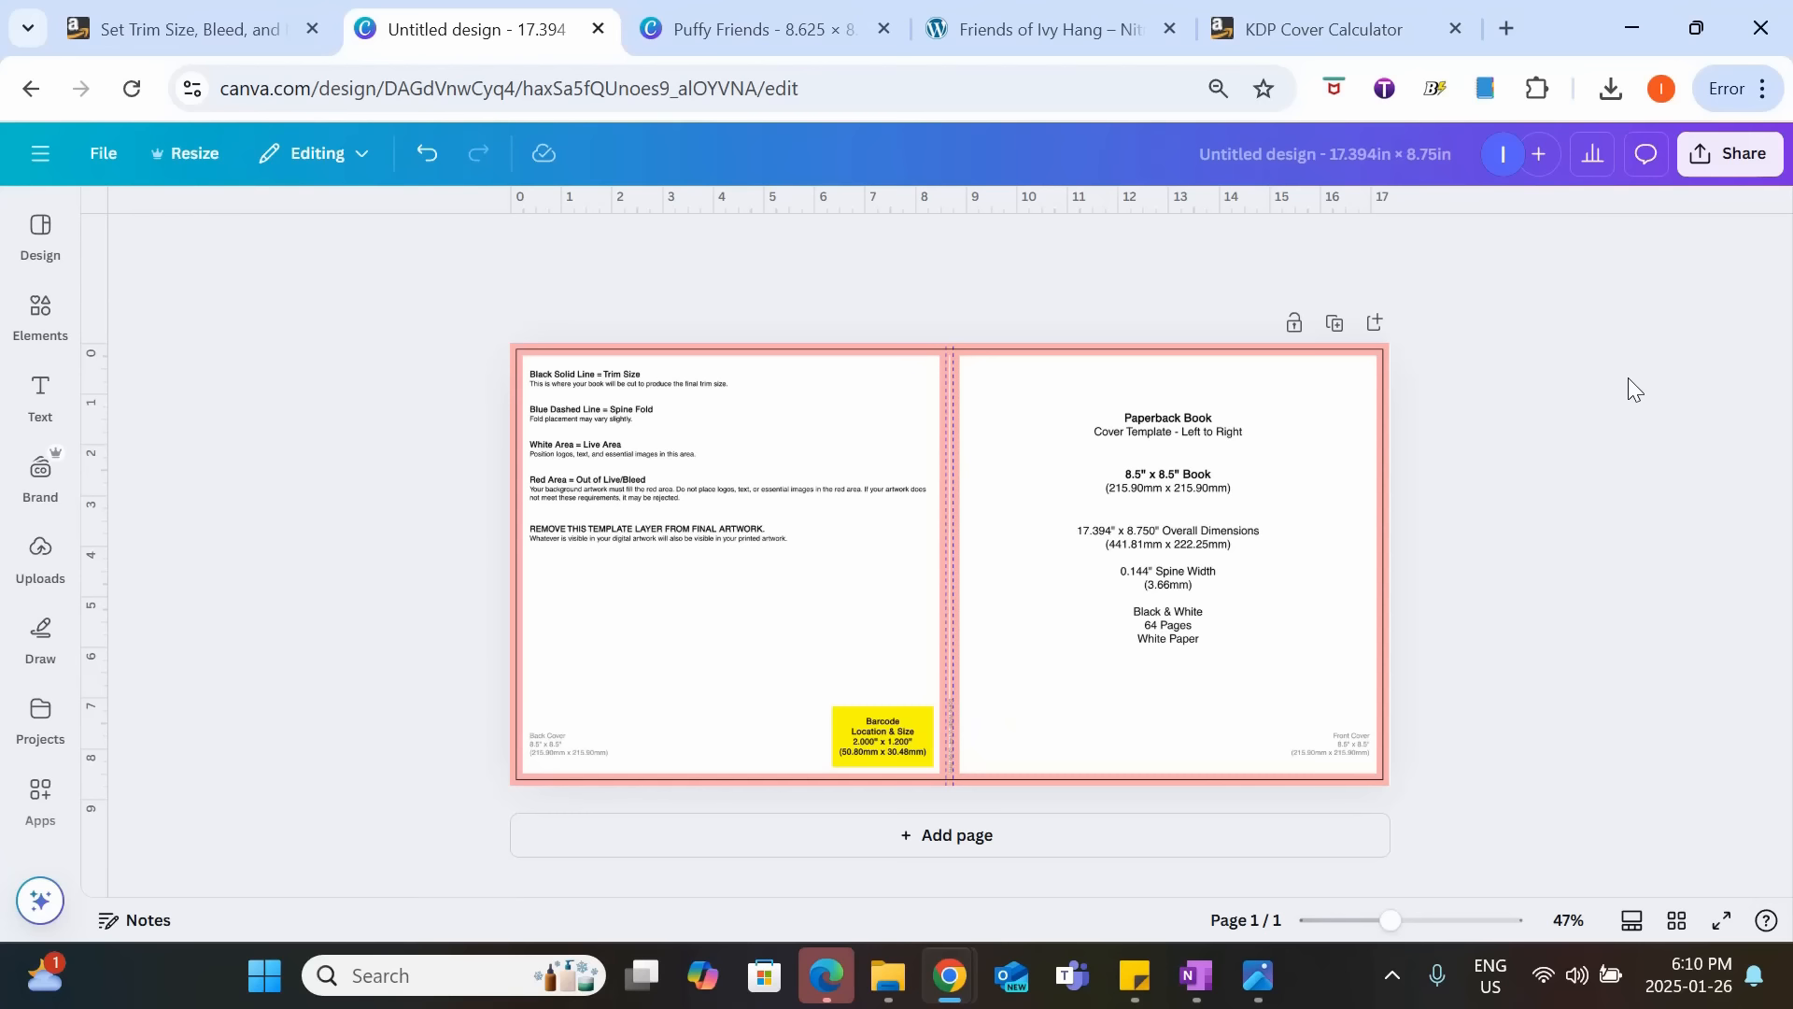
Examine the coloring illustration on page 5 of the Puffy Friends interior design up close.
{"action": "left_click", "coordinate": [752, 26]}
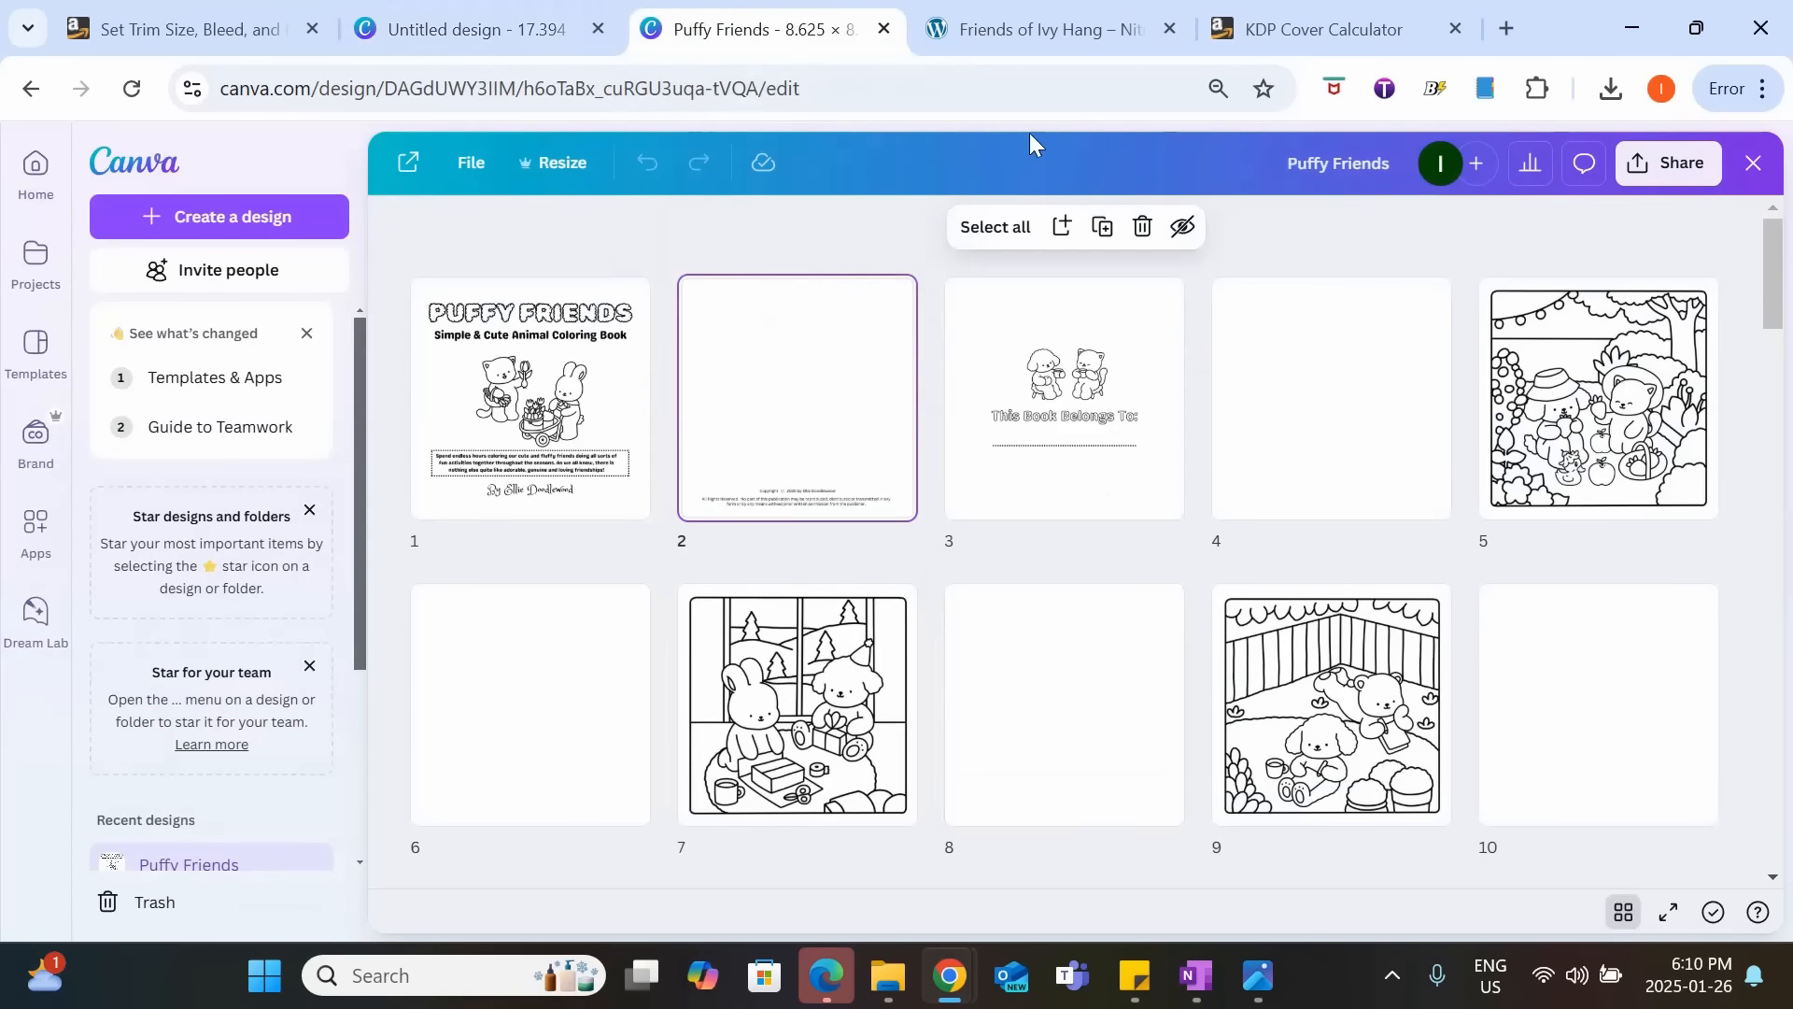
{"action": "left_click", "coordinate": [1555, 397]}
{"action": "double_click", "coordinate": [1555, 397]}
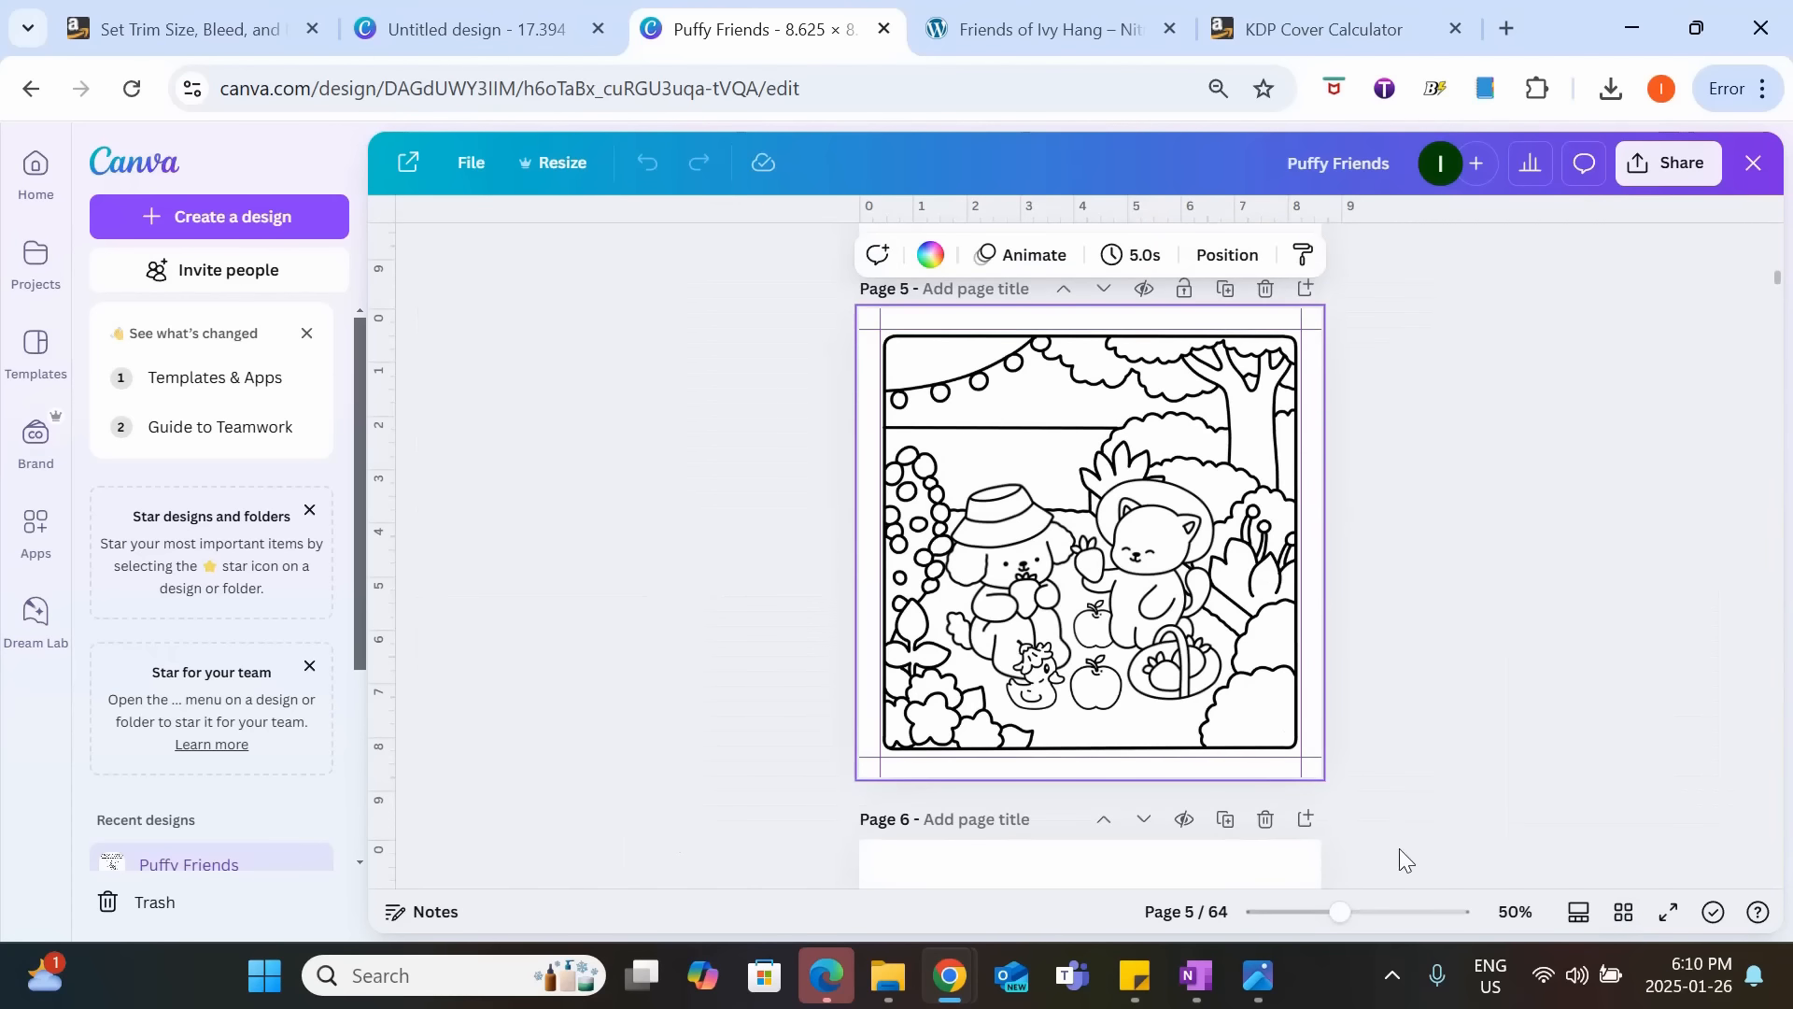
{"action": "left_click_drag", "start_coordinate": [1340, 911], "coordinate": [1373, 912]}
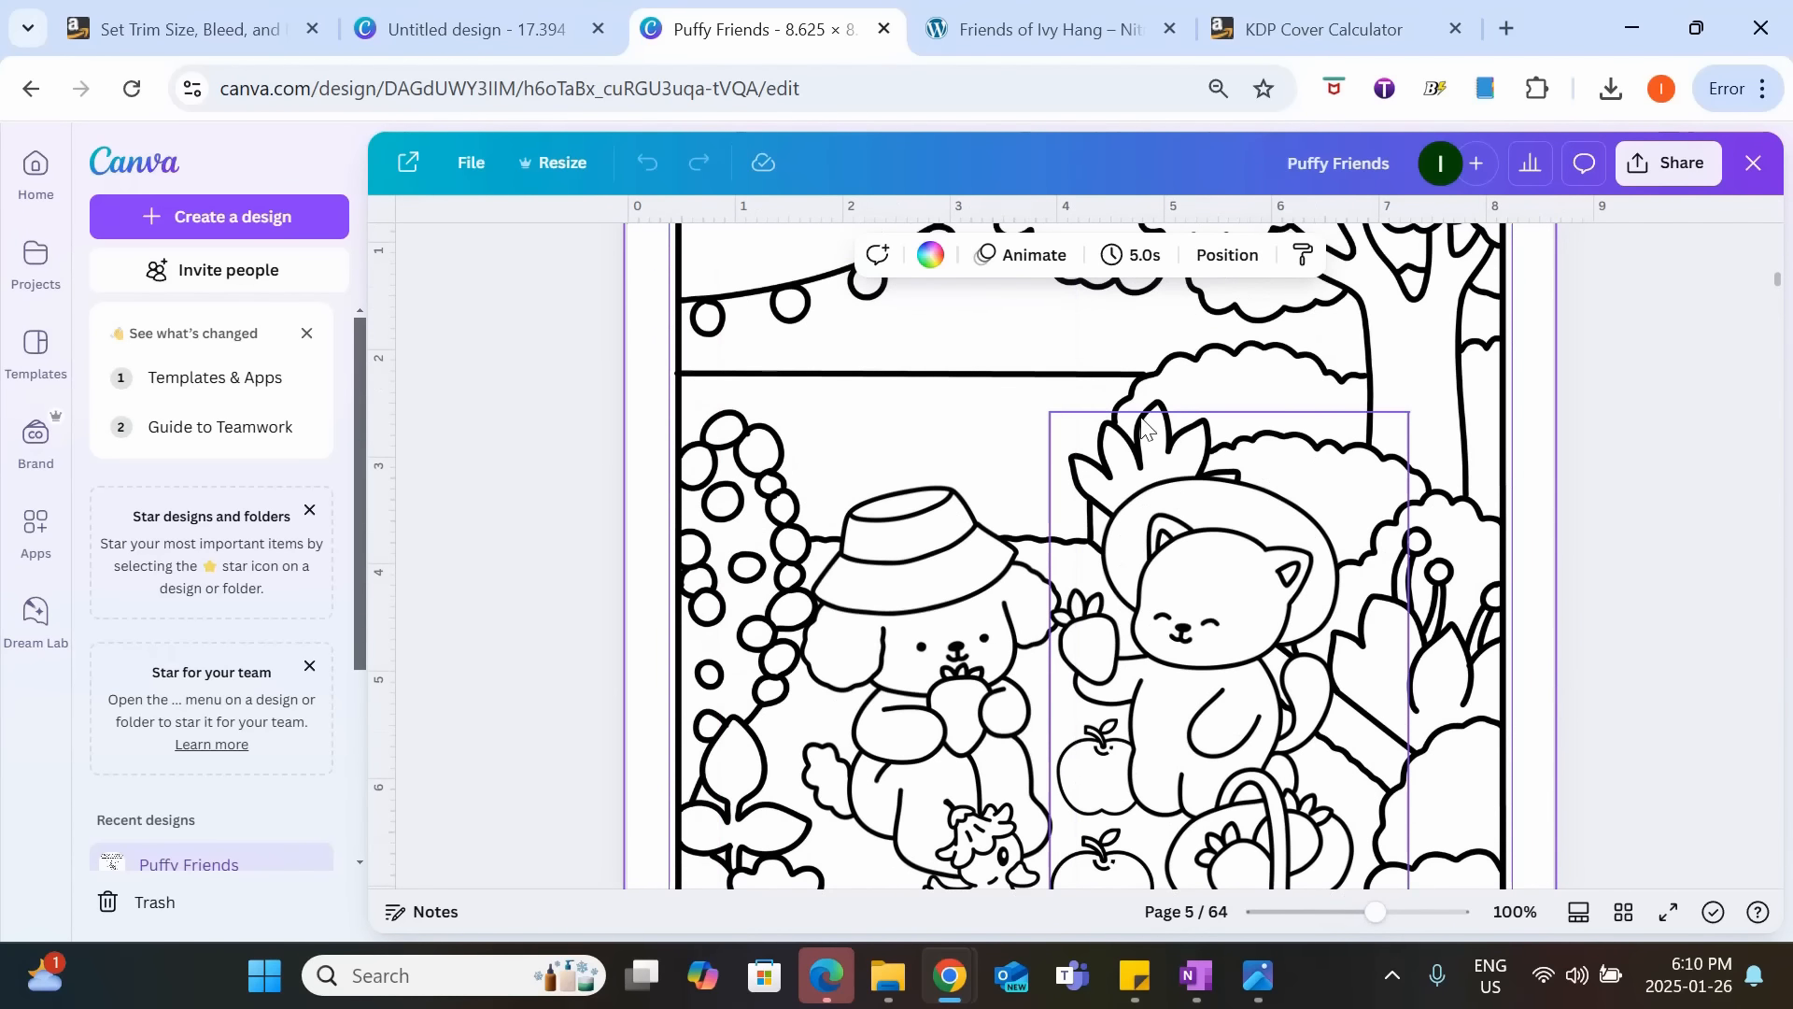
In the untitled cover design, add the uploaded colored garden background and place it over the front cover.
{"action": "left_click", "coordinate": [446, 17]}
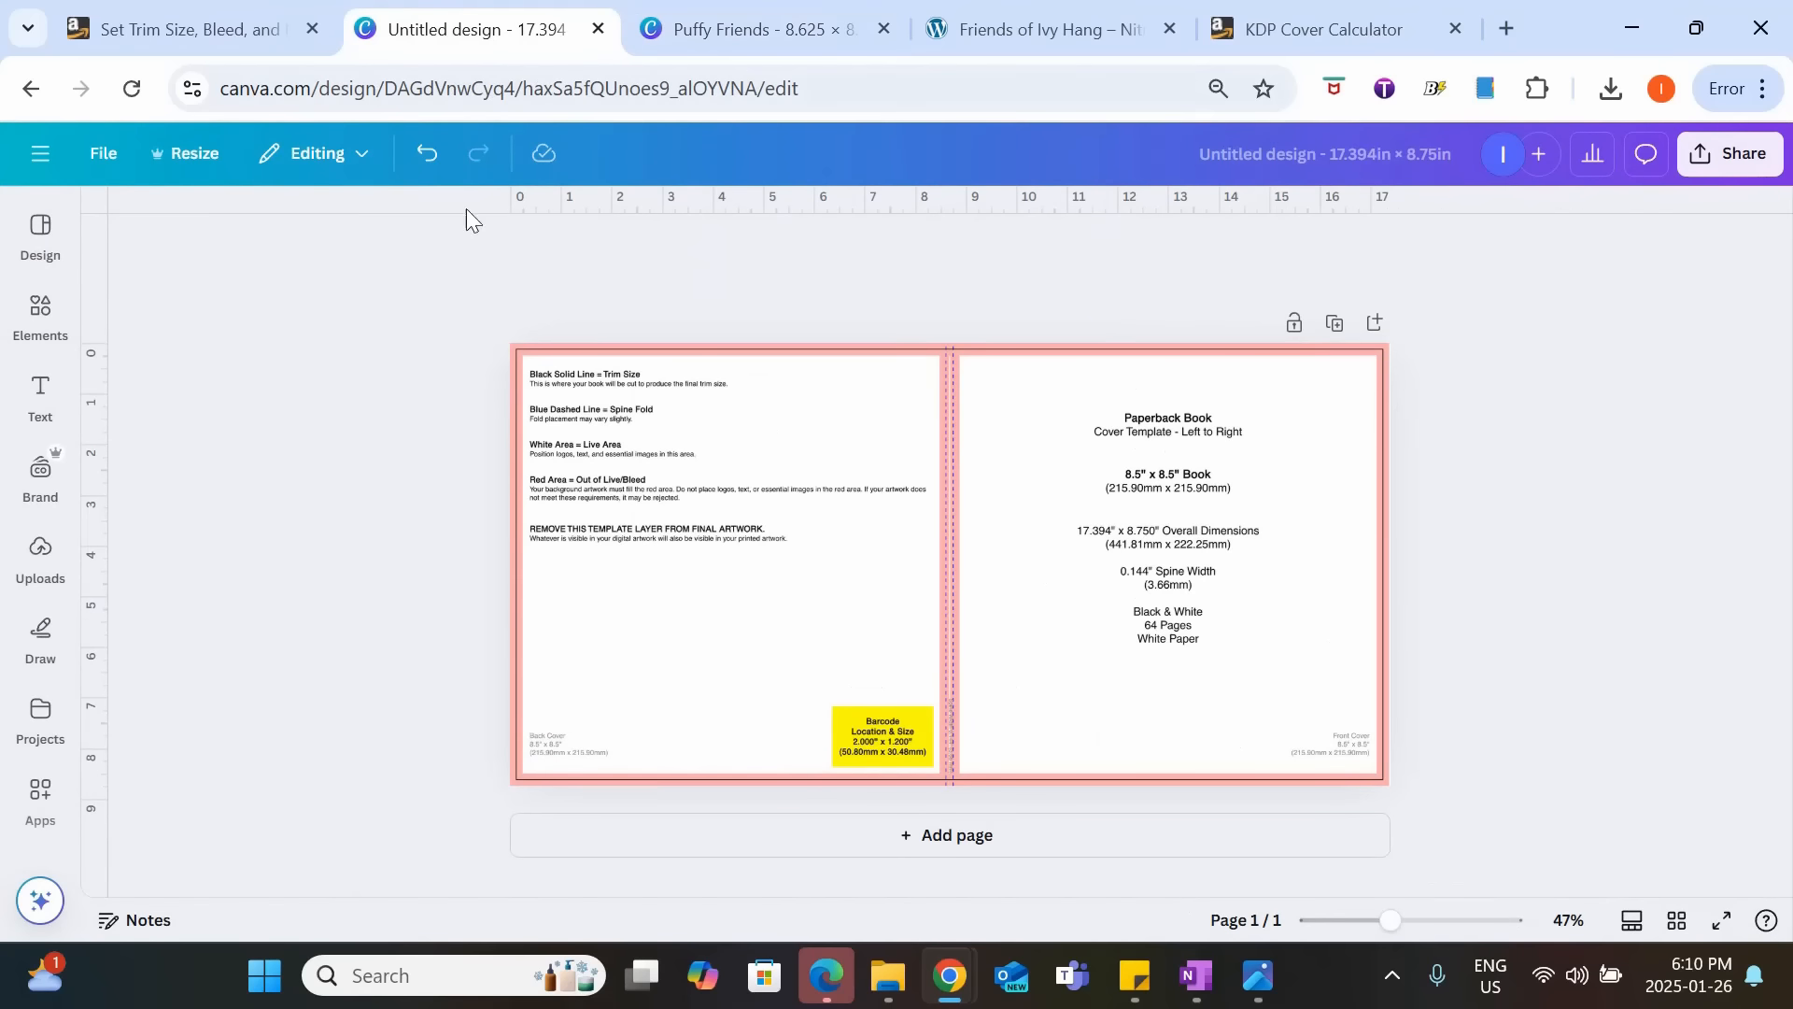
{"action": "left_click", "coordinate": [40, 556]}
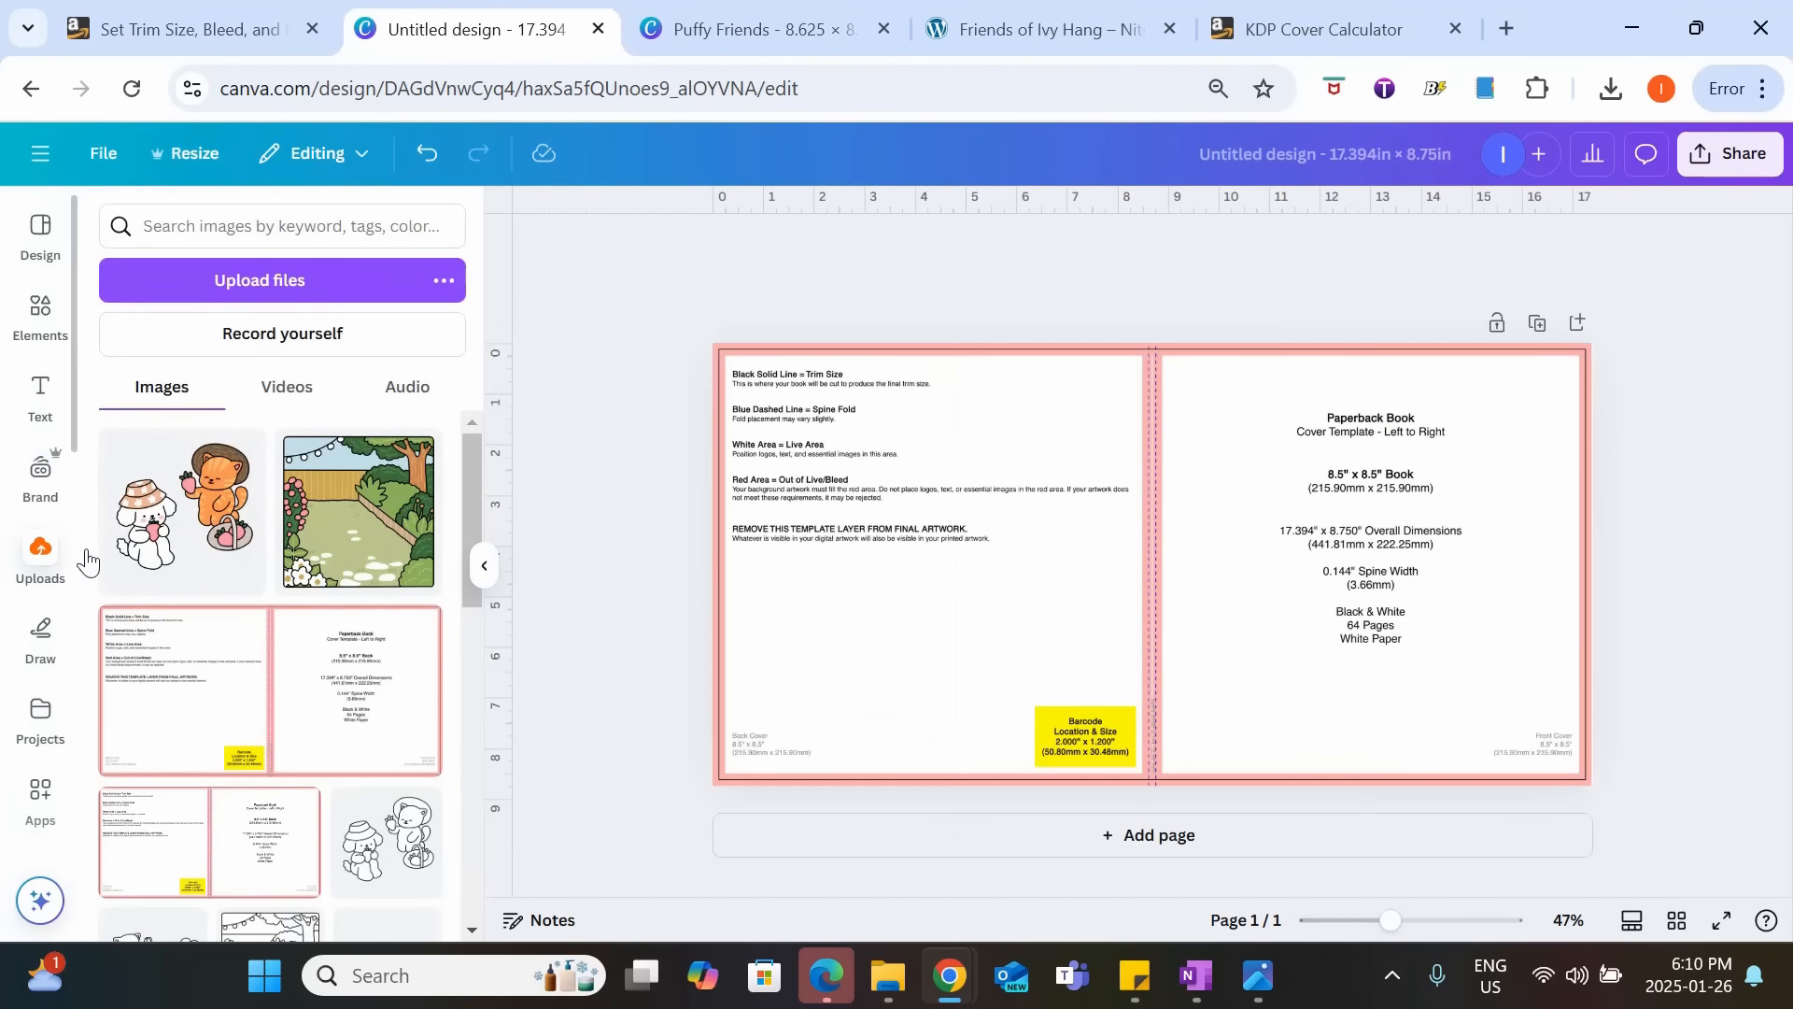
{"action": "left_click", "coordinate": [428, 538]}
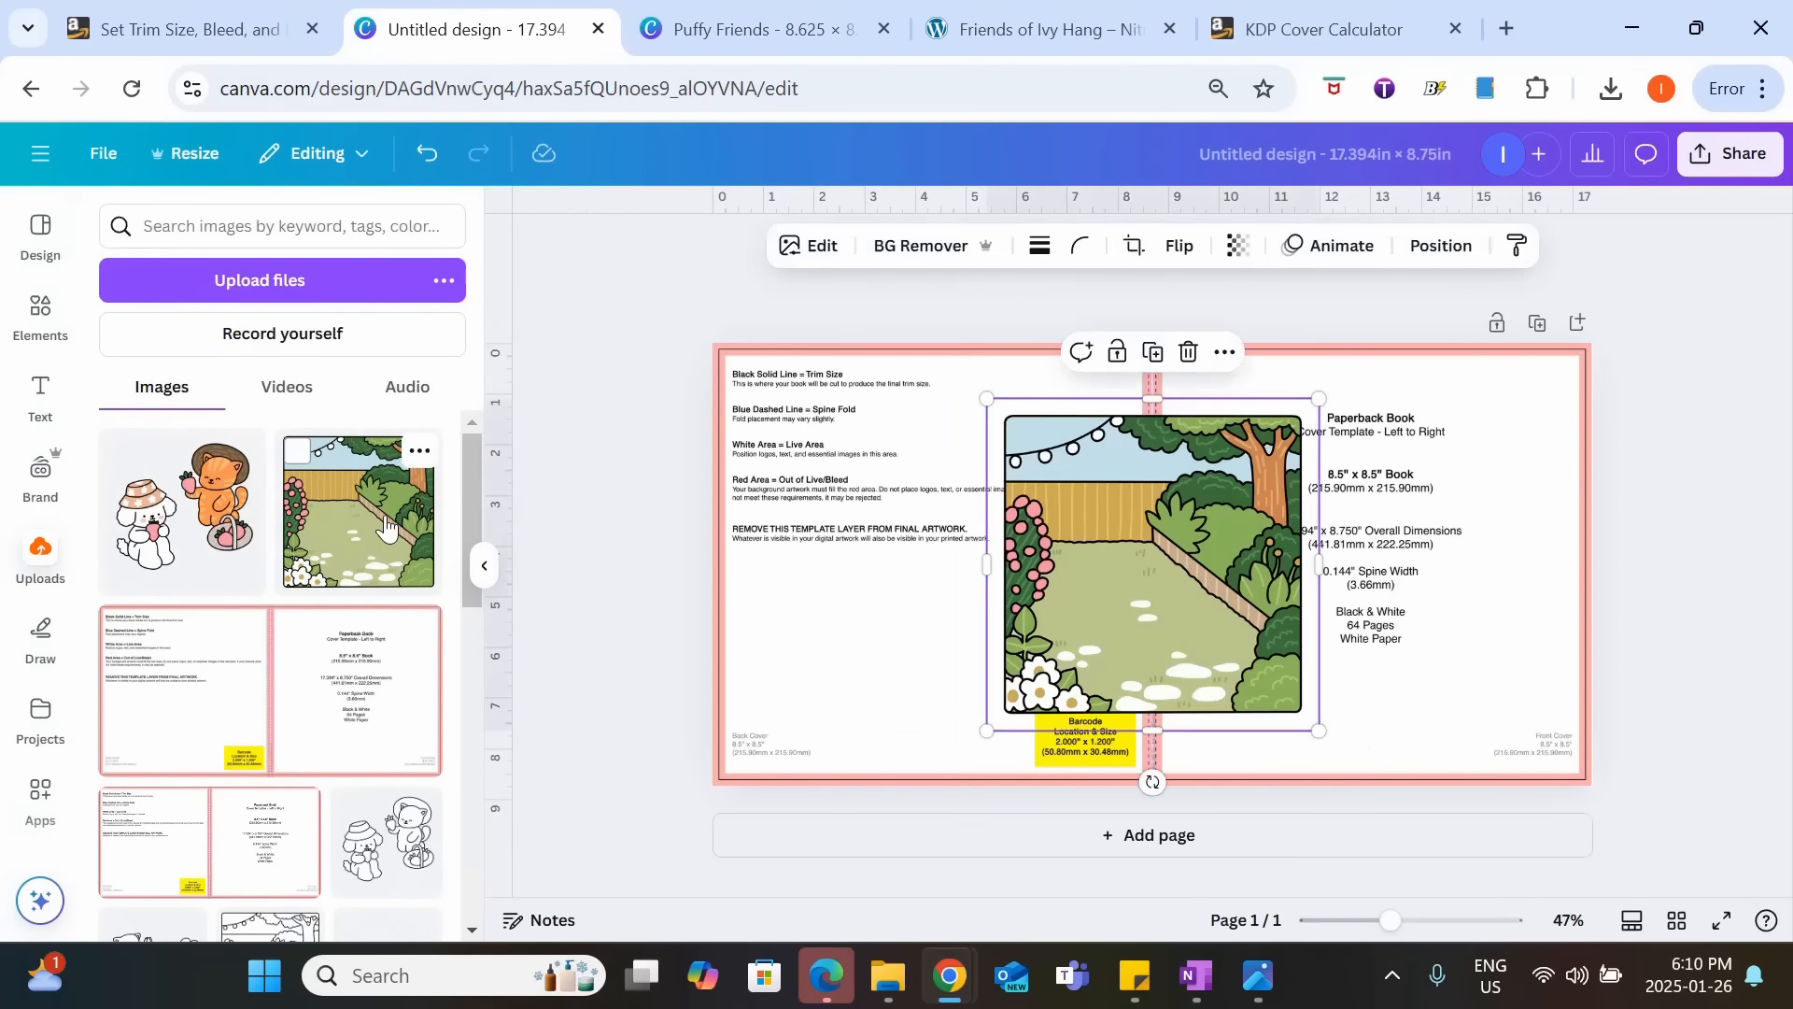
{"action": "left_click", "coordinate": [480, 567]}
{"action": "left_click_drag", "start_coordinate": [877, 568], "coordinate": [1069, 556]}
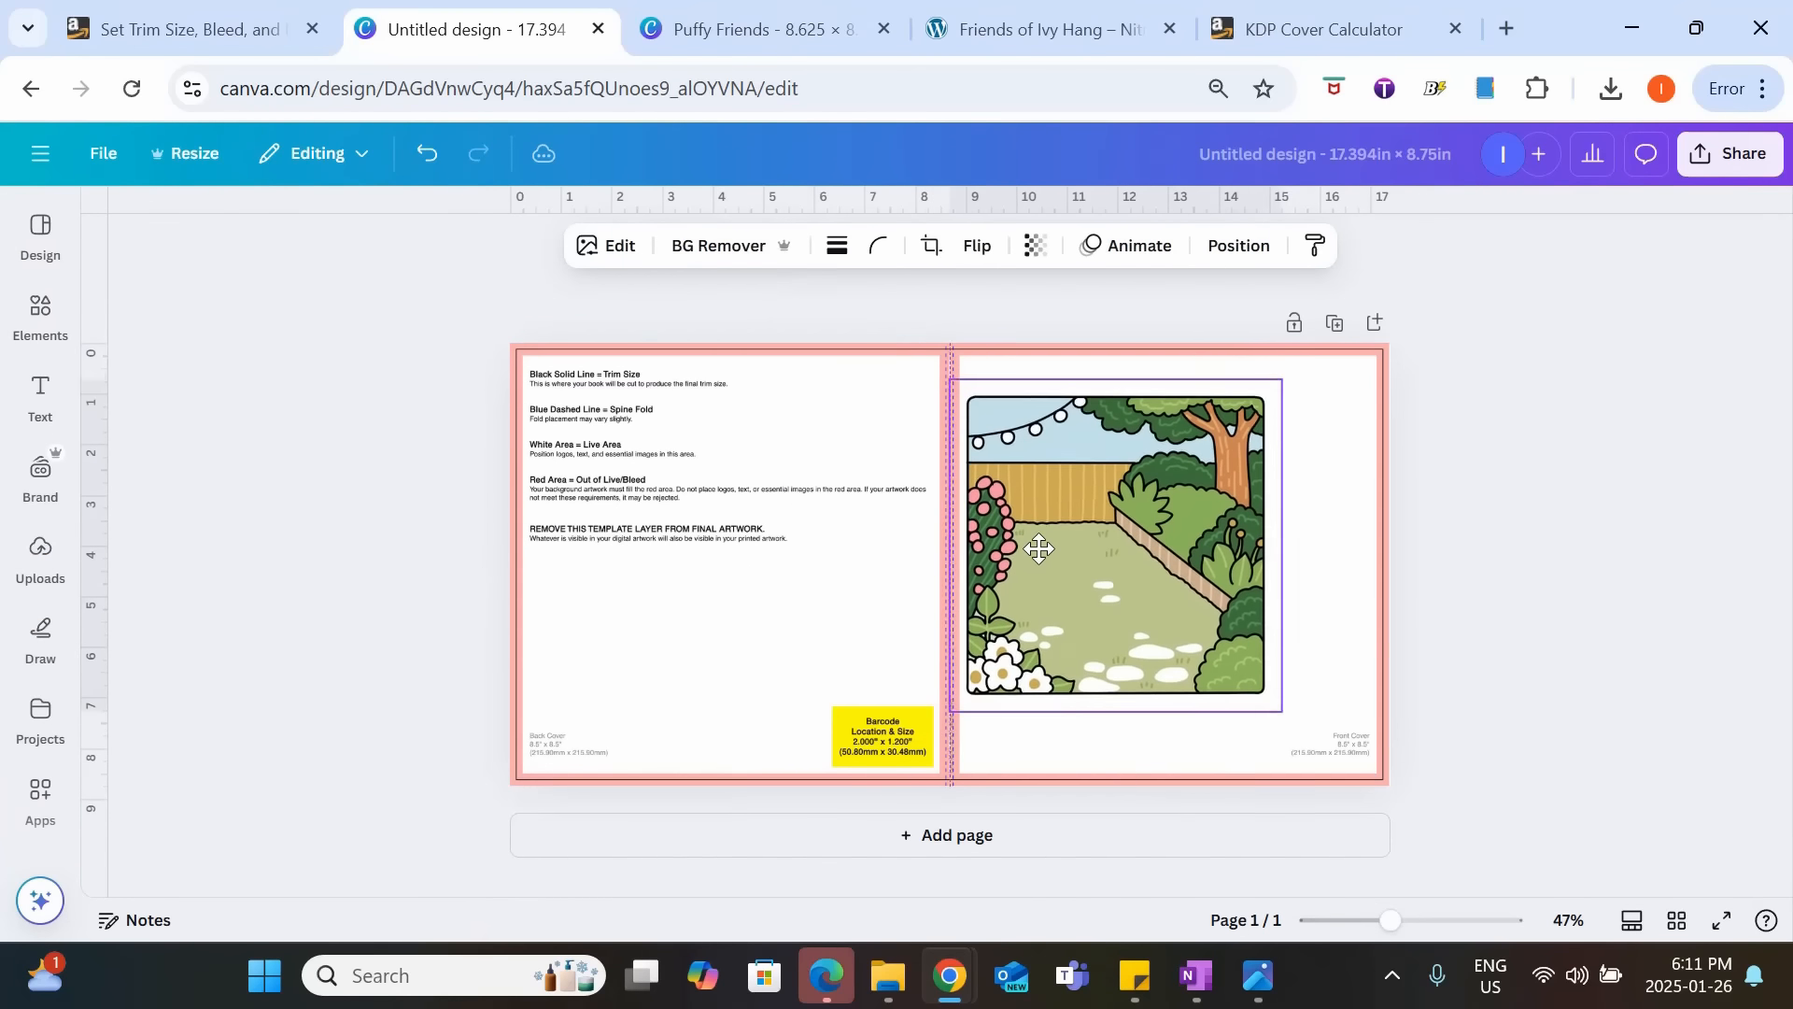
Crop the empty margins and black border off all four sides of the garden image, to about 5.8 x 5.7 in.
{"action": "left_click_drag", "start_coordinate": [1411, 934], "coordinate": [1443, 934]}
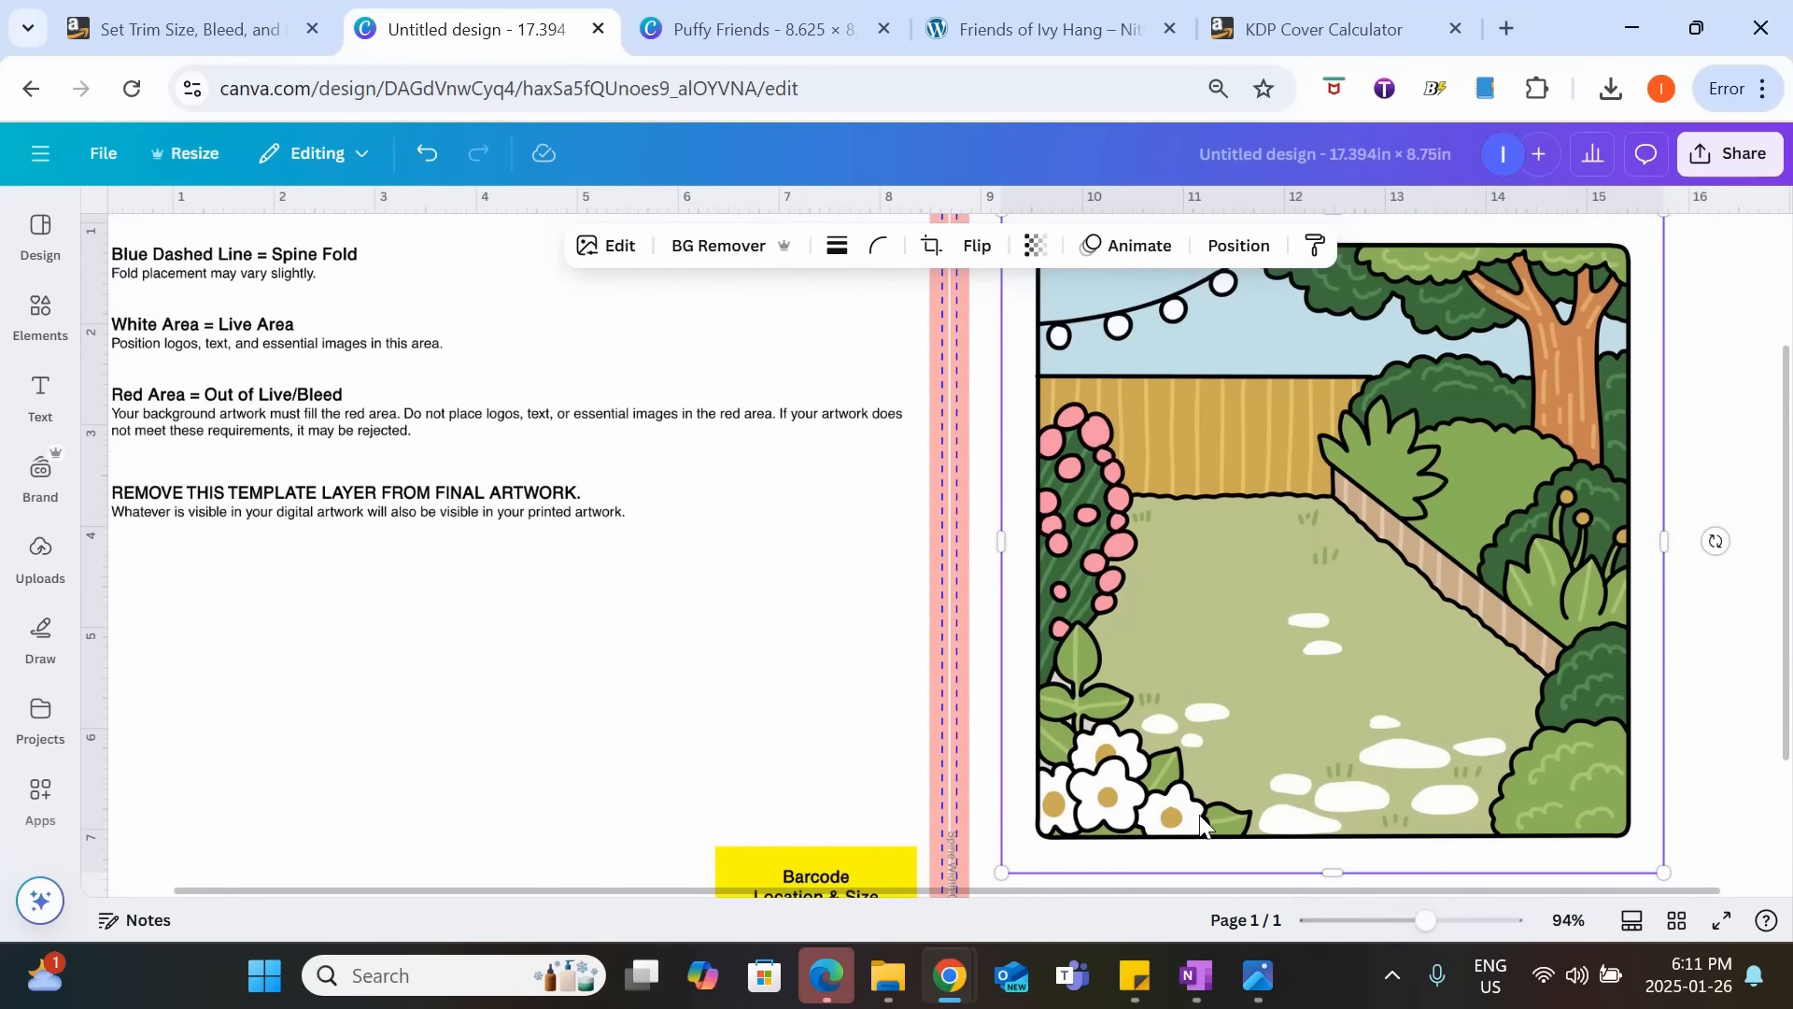
{"action": "left_click_drag", "start_coordinate": [1001, 541], "coordinate": [1032, 555]}
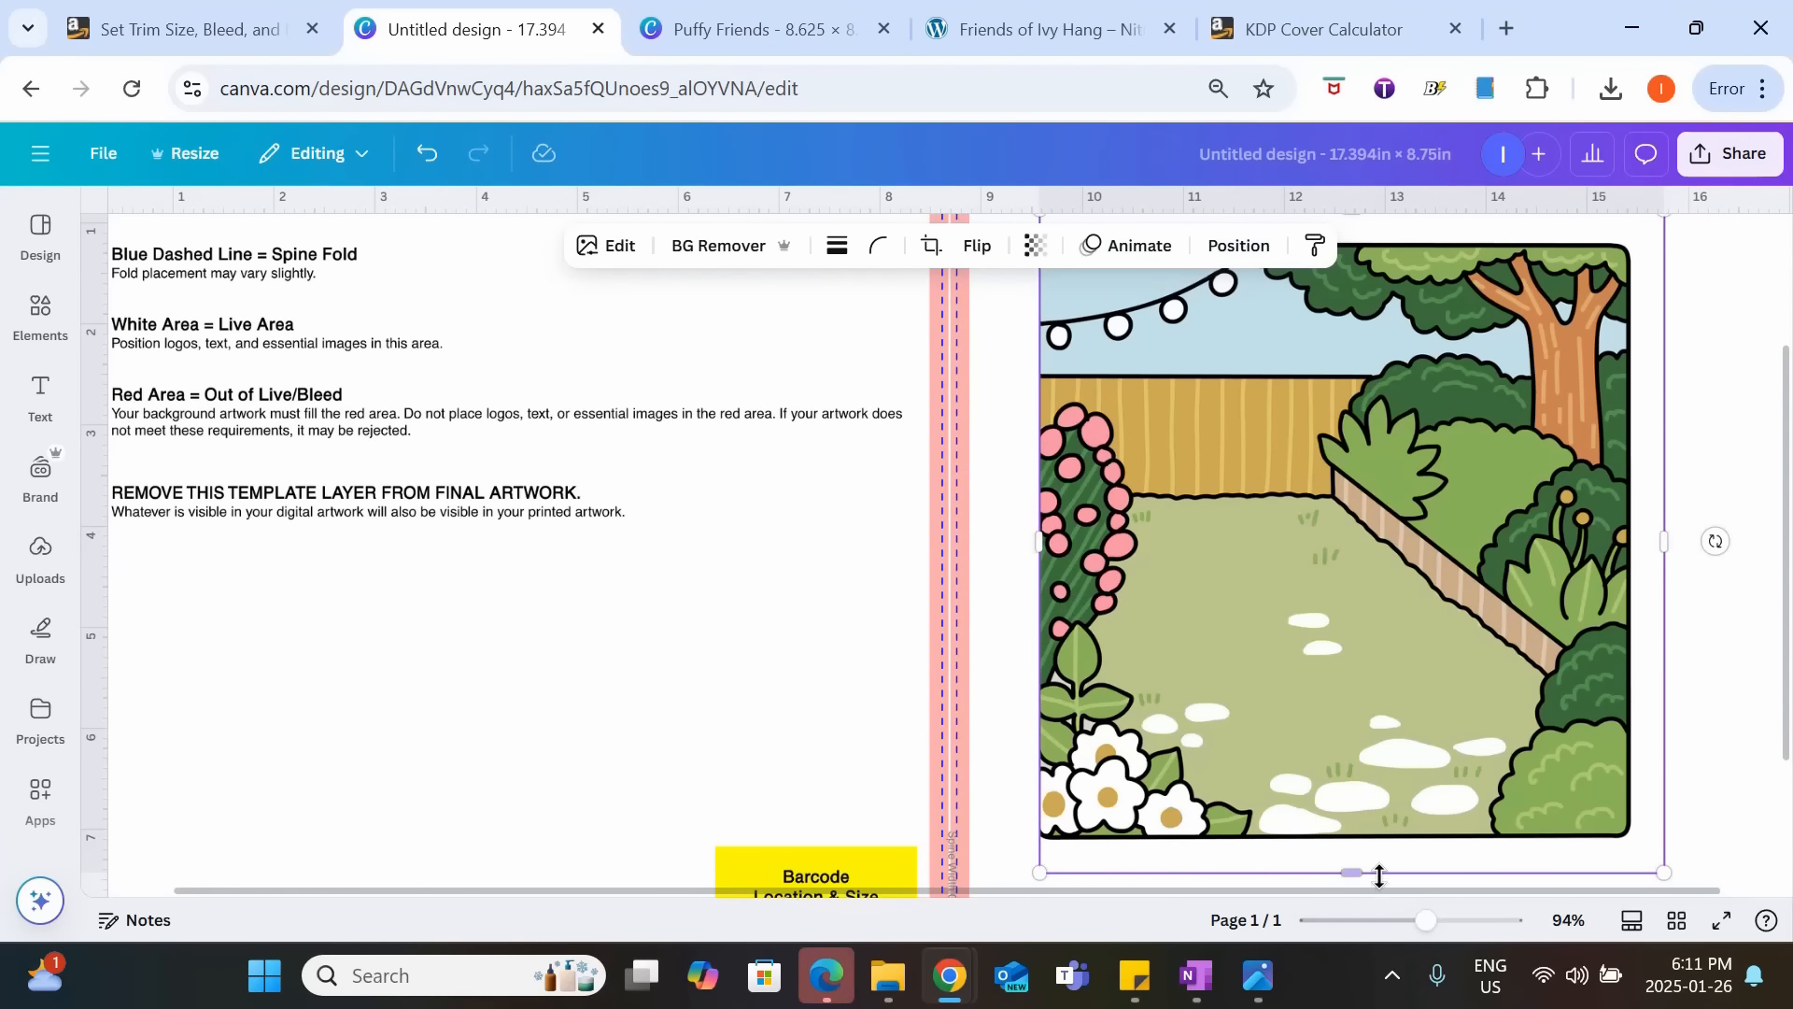
{"action": "left_click_drag", "start_coordinate": [1380, 876], "coordinate": [1365, 837]}
{"action": "mouse_move", "coordinate": [1667, 519]}
{"action": "left_mouse_down"}
{"action": "mouse_move", "coordinate": [1633, 514]}
{"action": "mouse_move", "coordinate": [1646, 500]}
{"action": "left_mouse_up"}
{"action": "scroll", "coordinate": [1677, 495], "scroll_direction": "up", "scroll_amount": 3}
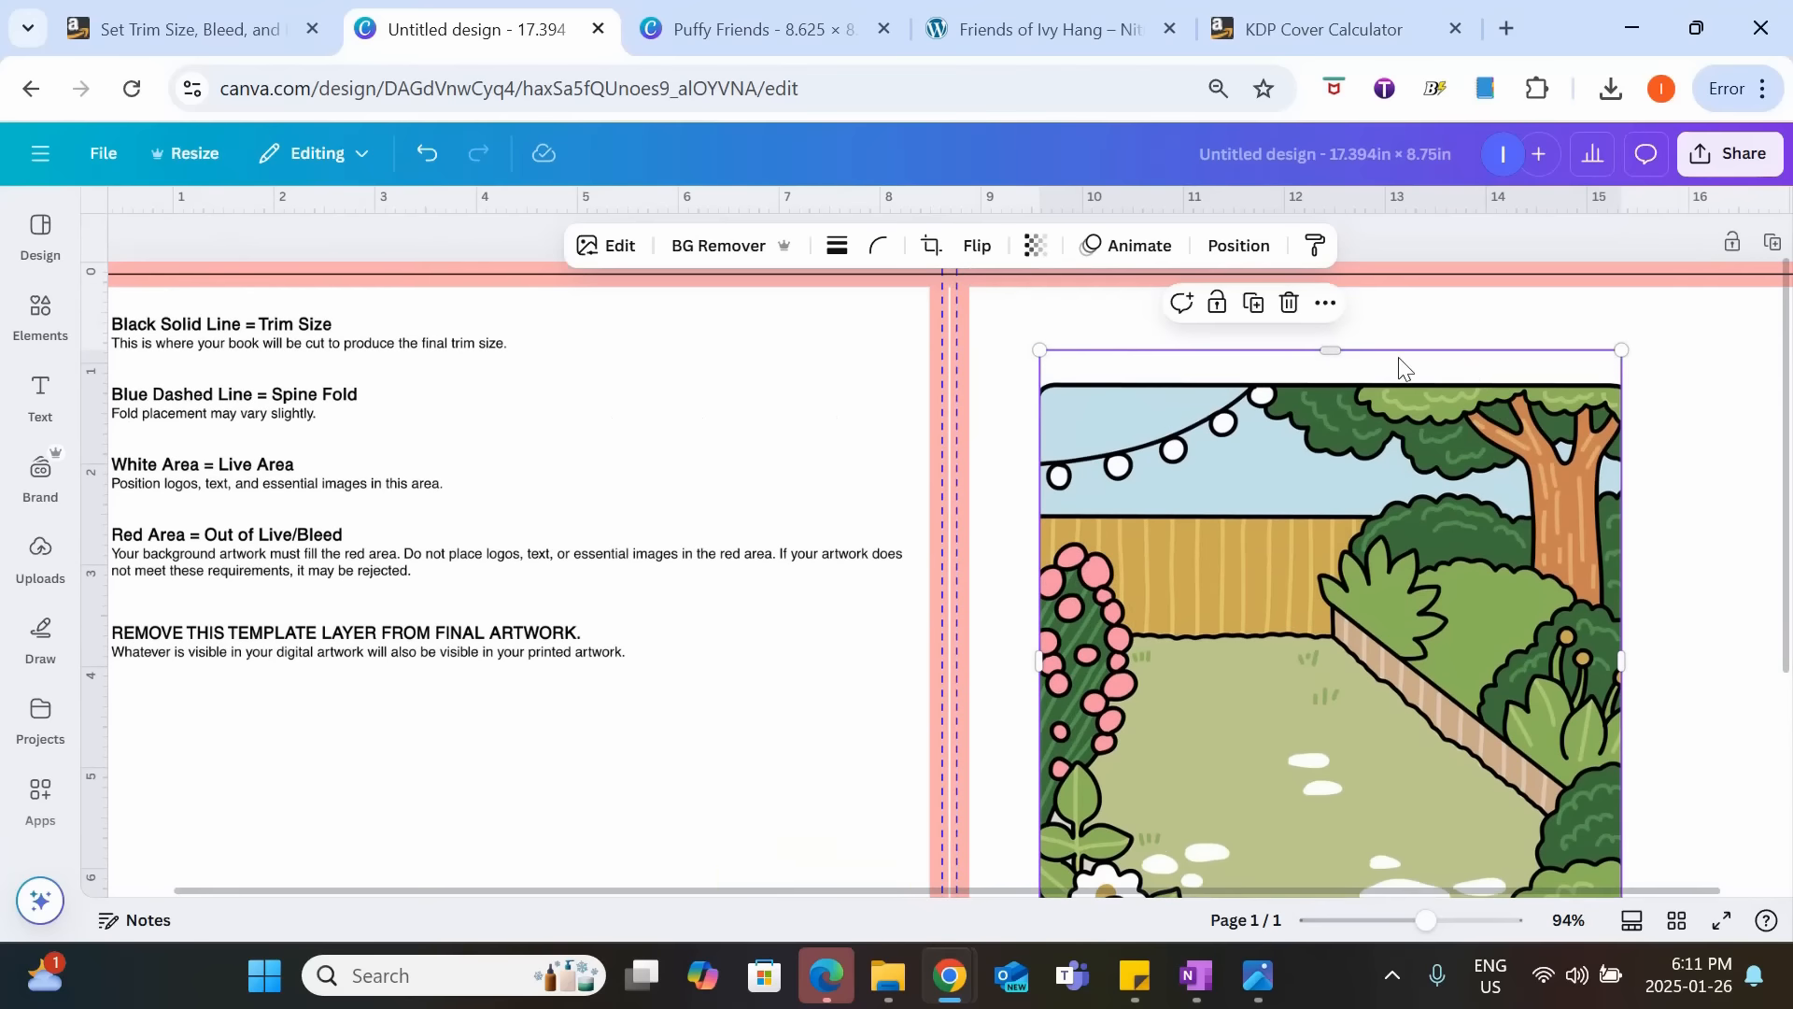
{"action": "left_click_drag", "start_coordinate": [1336, 353], "coordinate": [1336, 392]}
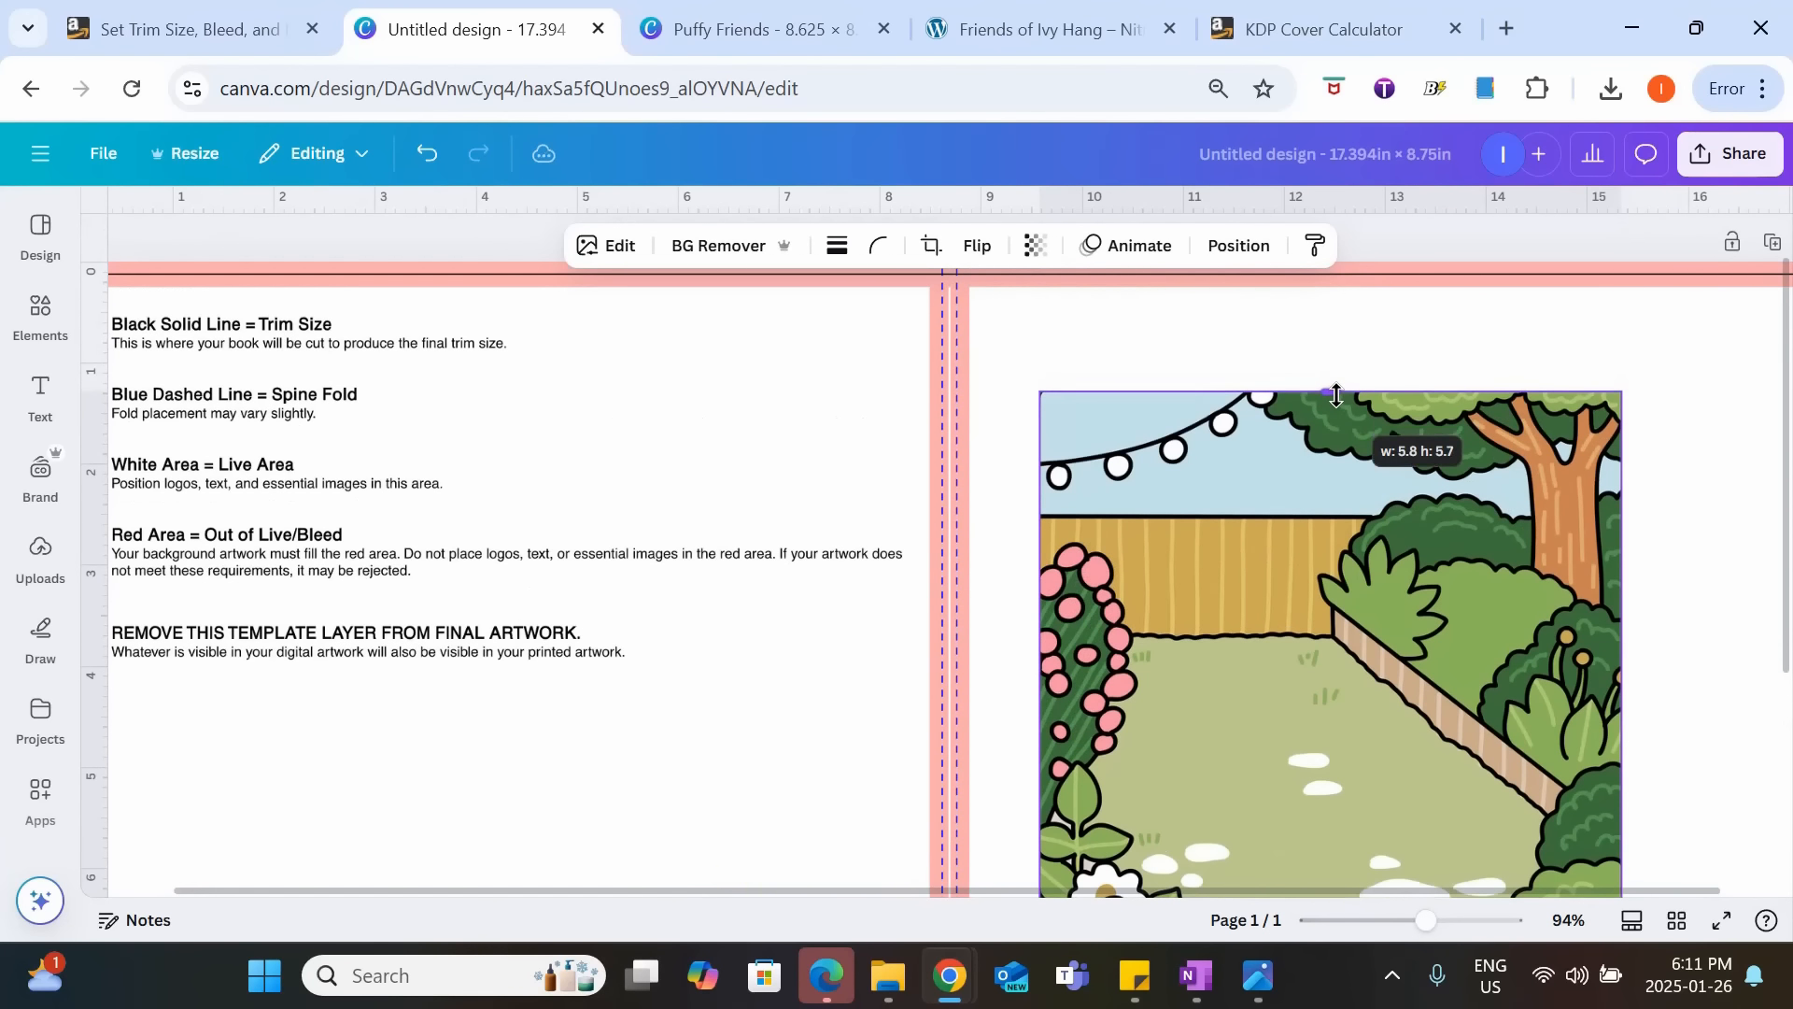
Move the cropped garden image to the page's upper edge, with its left side at the spine.
{"action": "scroll", "coordinate": [1448, 612], "scroll_direction": "down", "scroll_amount": 3}
{"action": "left_click_drag", "start_coordinate": [1448, 611], "coordinate": [1394, 551]}
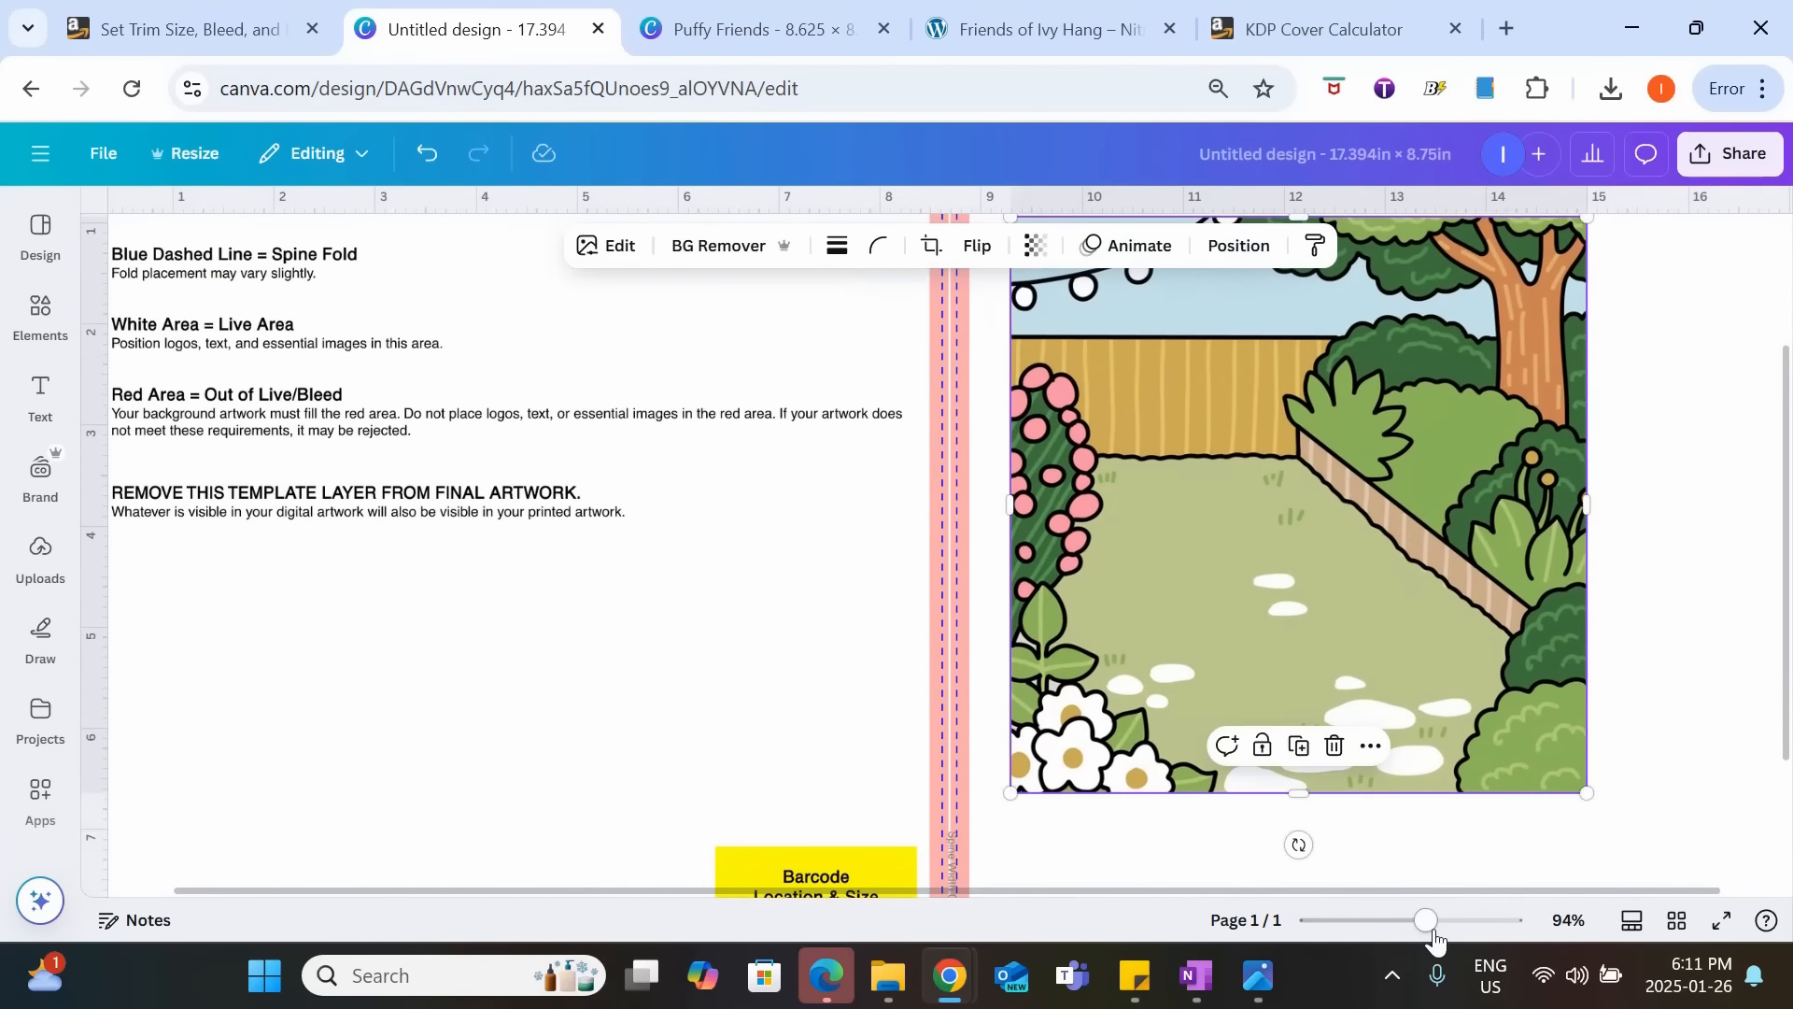
{"action": "left_click_drag", "start_coordinate": [1425, 922], "coordinate": [1413, 938]}
{"action": "left_click_drag", "start_coordinate": [1105, 479], "coordinate": [1058, 413]}
{"action": "scroll", "coordinate": [1154, 581], "scroll_direction": "up", "scroll_amount": 2}
{"action": "left_click_drag", "start_coordinate": [1148, 569], "coordinate": [1141, 564]}
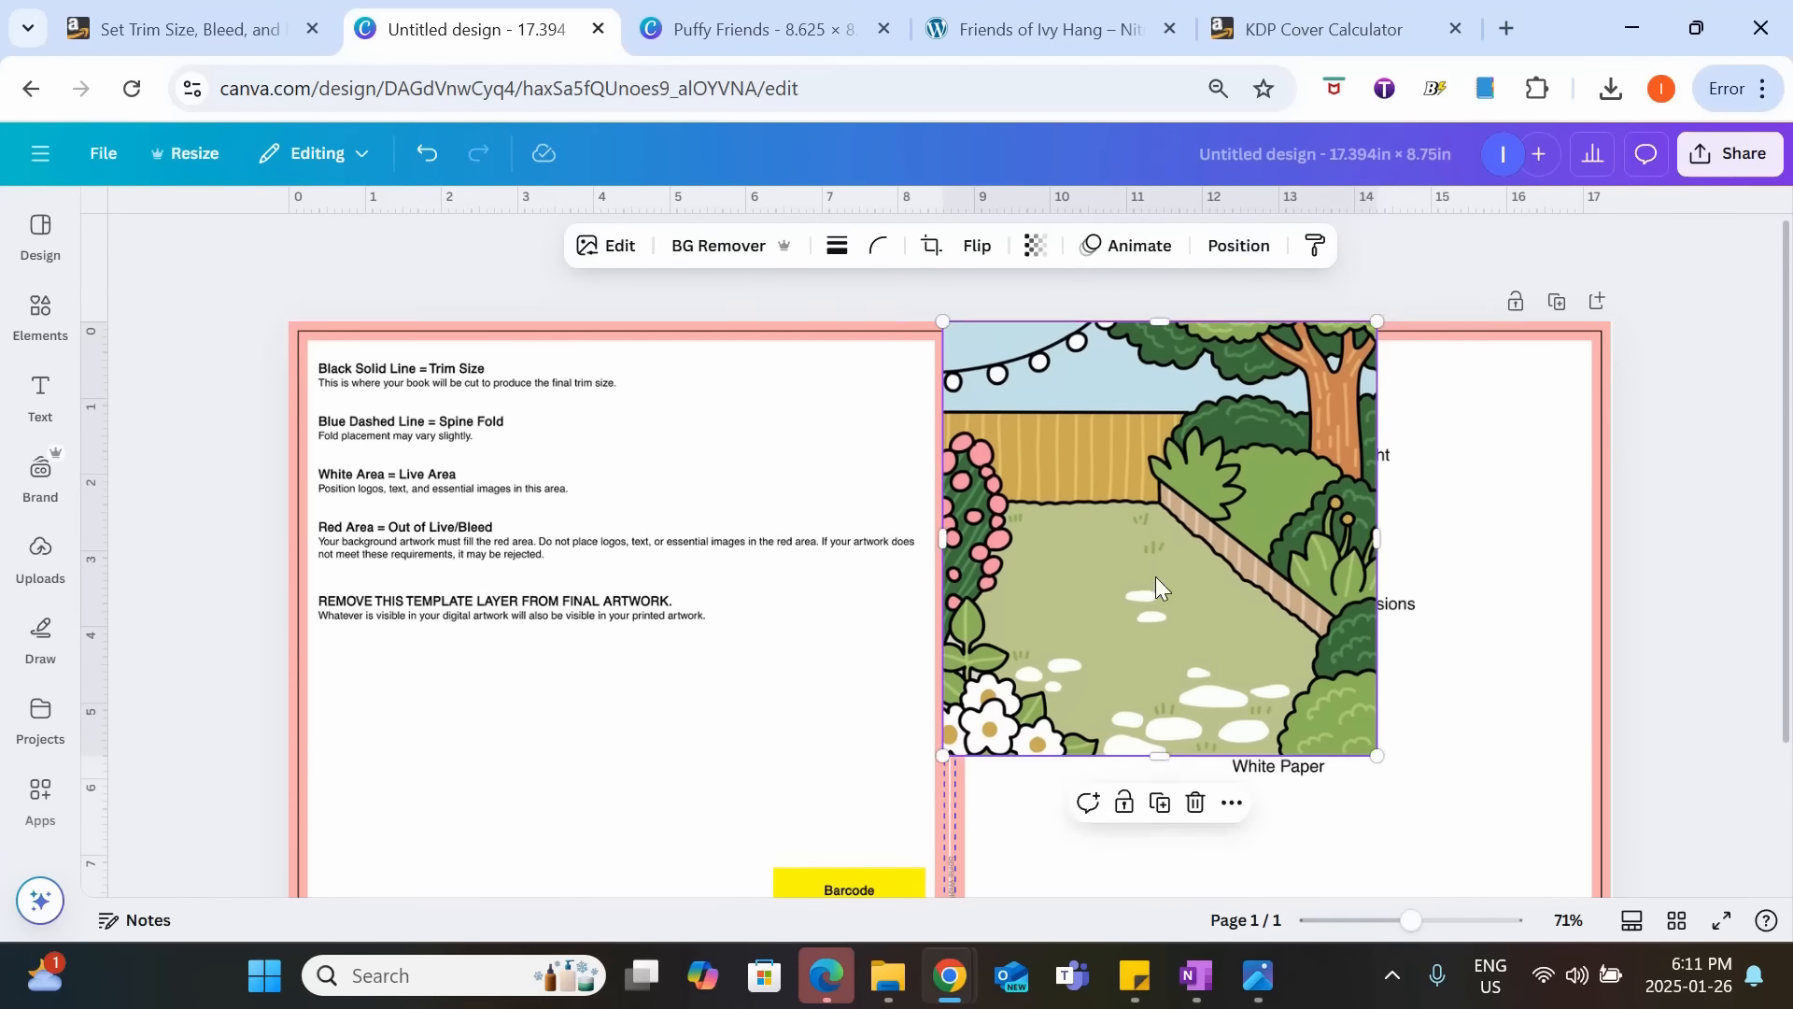
Enlarge the garden image proportionally until it covers the entire front cover from the spine to the page edges.
{"action": "scroll", "coordinate": [1158, 583], "scroll_direction": "down", "scroll_amount": 2}
{"action": "left_click_drag", "start_coordinate": [1377, 617], "coordinate": [1612, 852]}
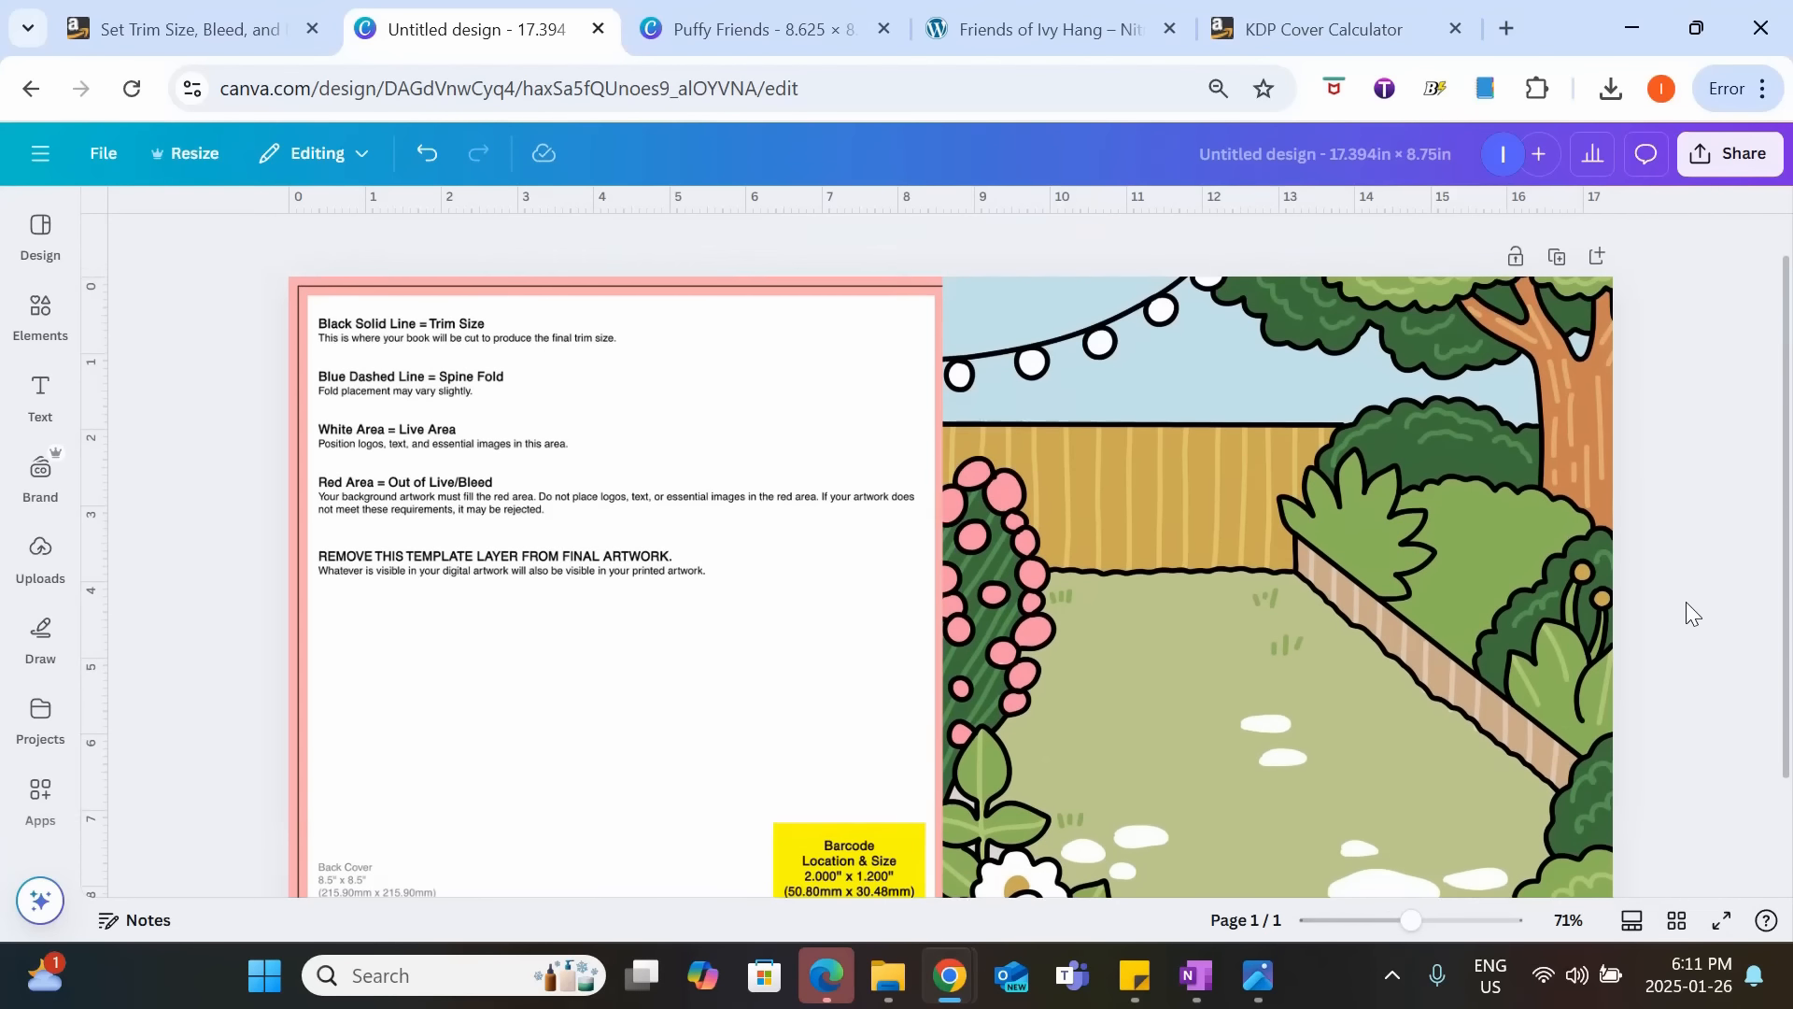
{"action": "scroll", "coordinate": [1070, 527], "scroll_direction": "down", "scroll_amount": 2}
{"action": "left_click", "coordinate": [1070, 527]}
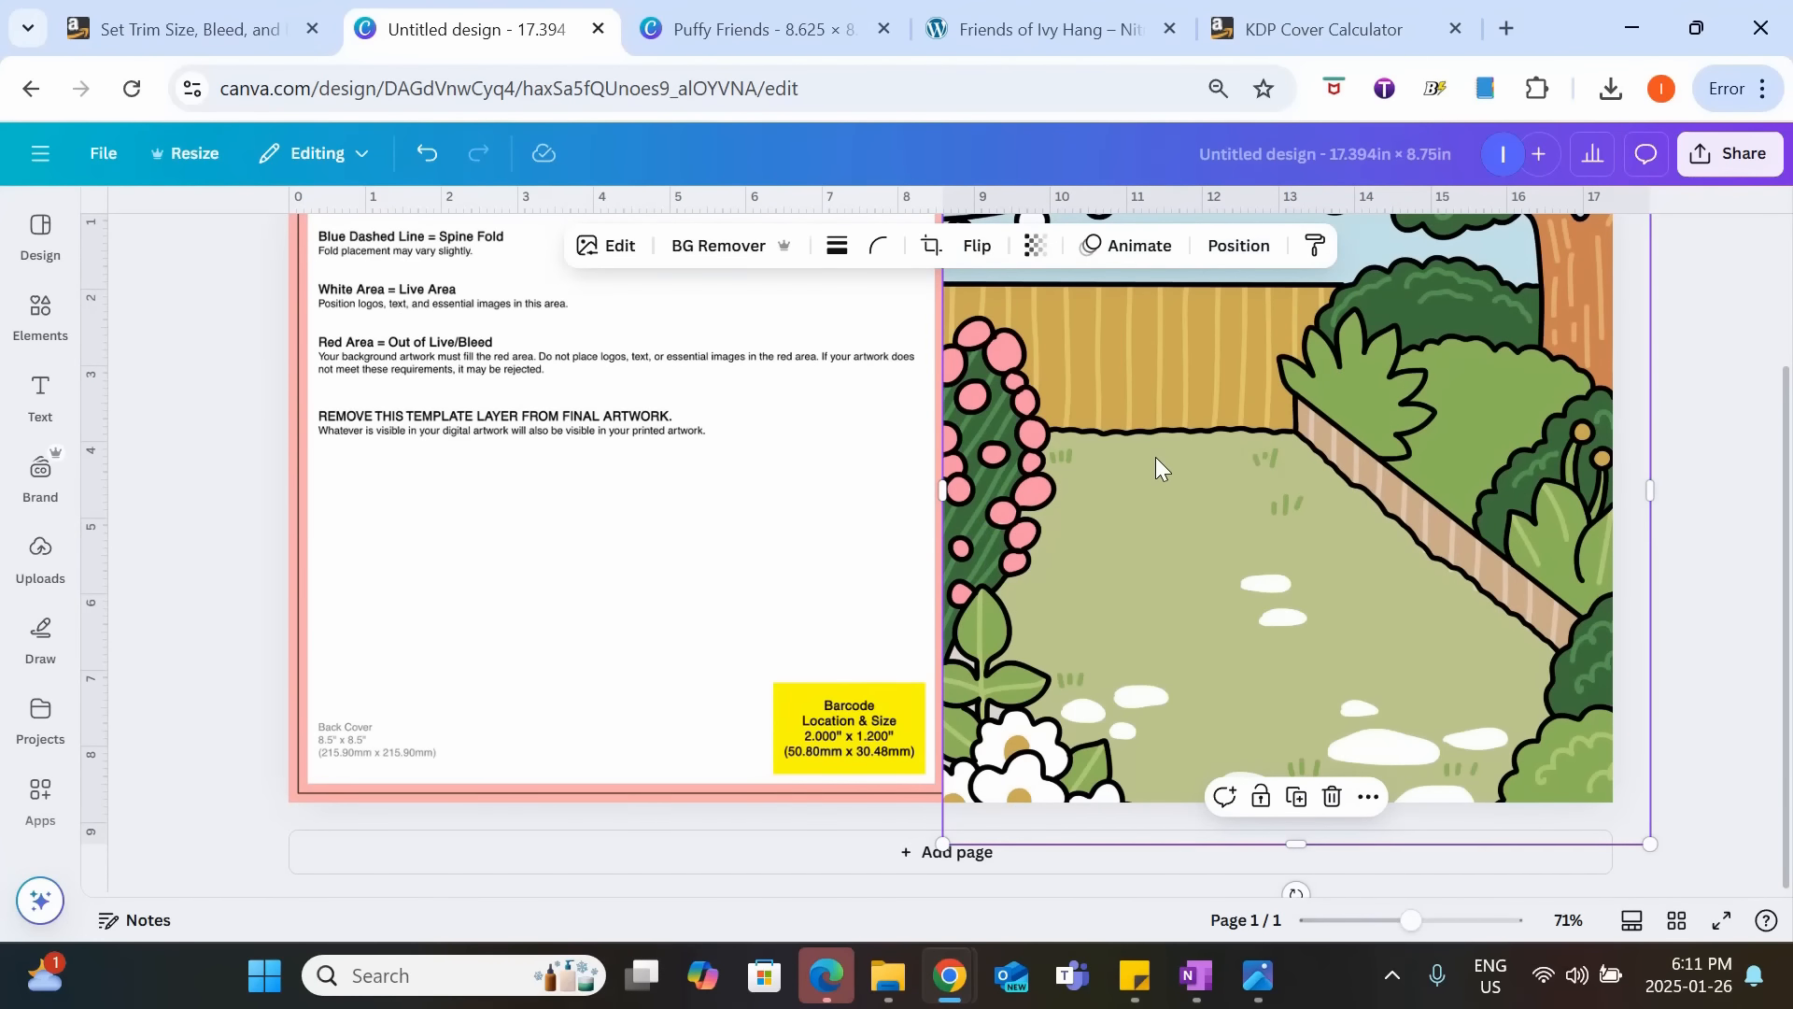
Place a copy of the garden image over the back cover, flip it horizontally and line it up with the front image at the spine.
{"action": "left_click_drag", "start_coordinate": [1156, 457], "coordinate": [504, 504]}
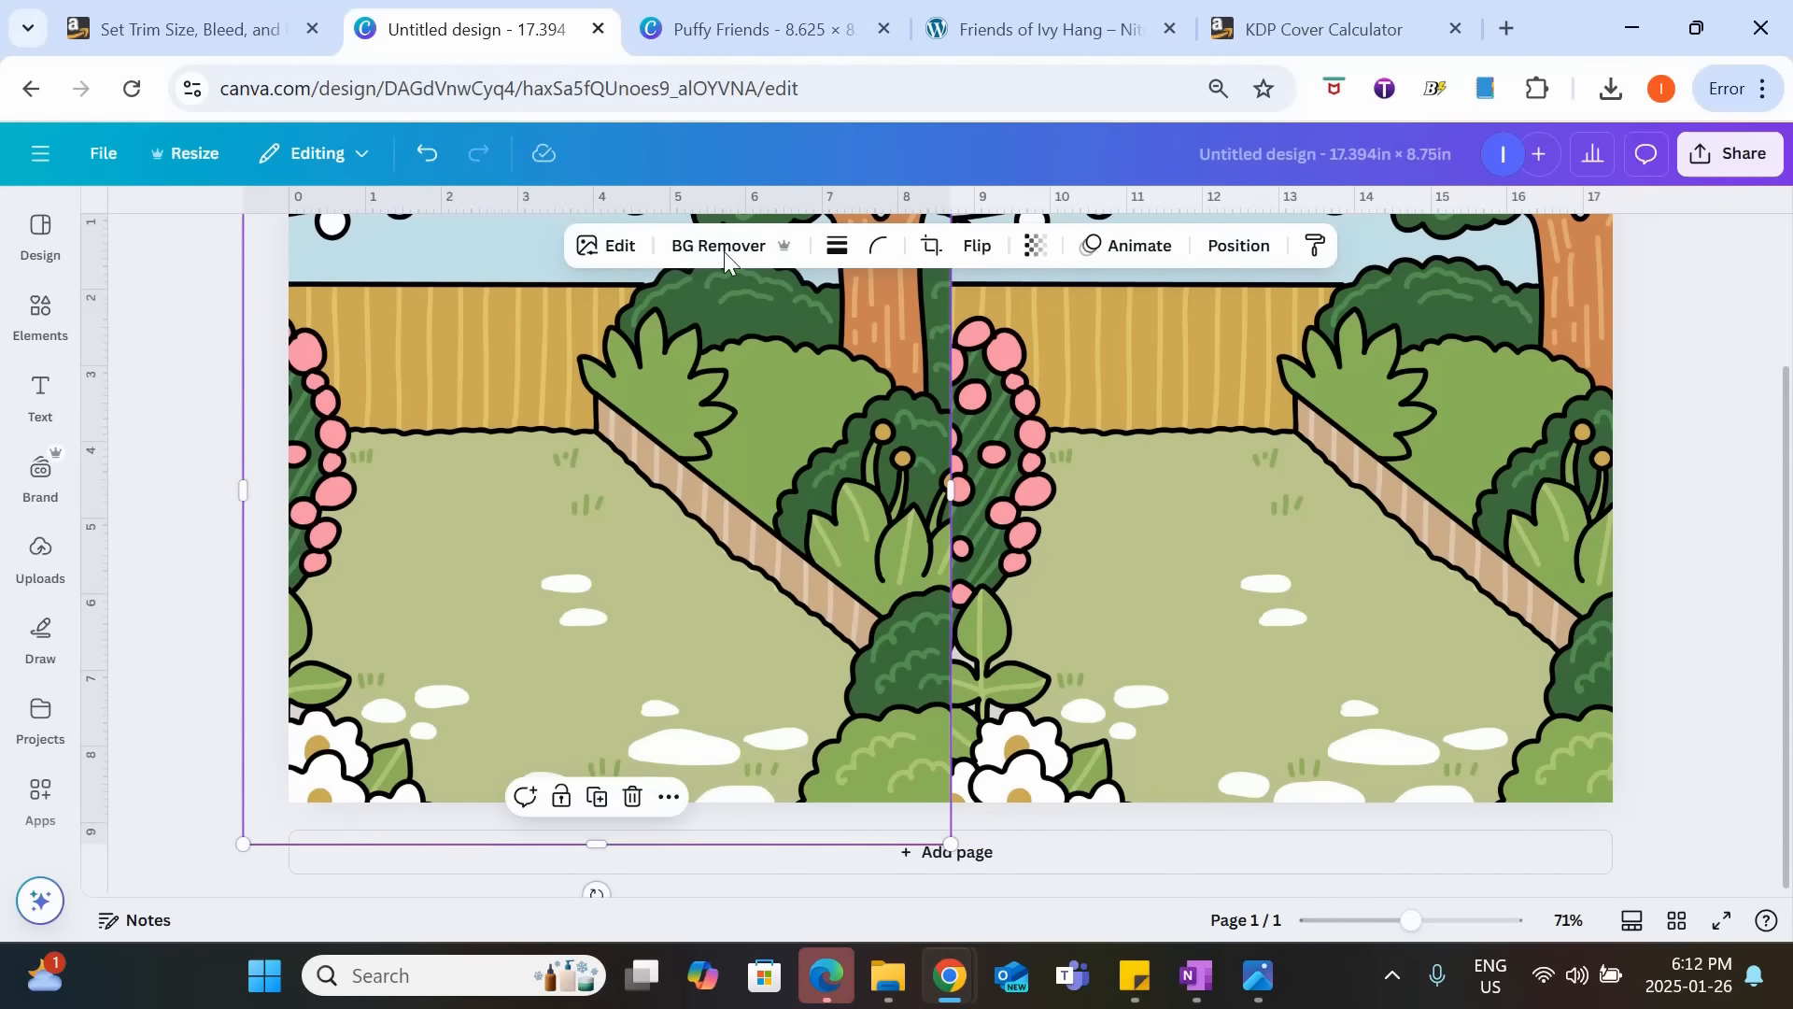
{"action": "left_click", "coordinate": [977, 246]}
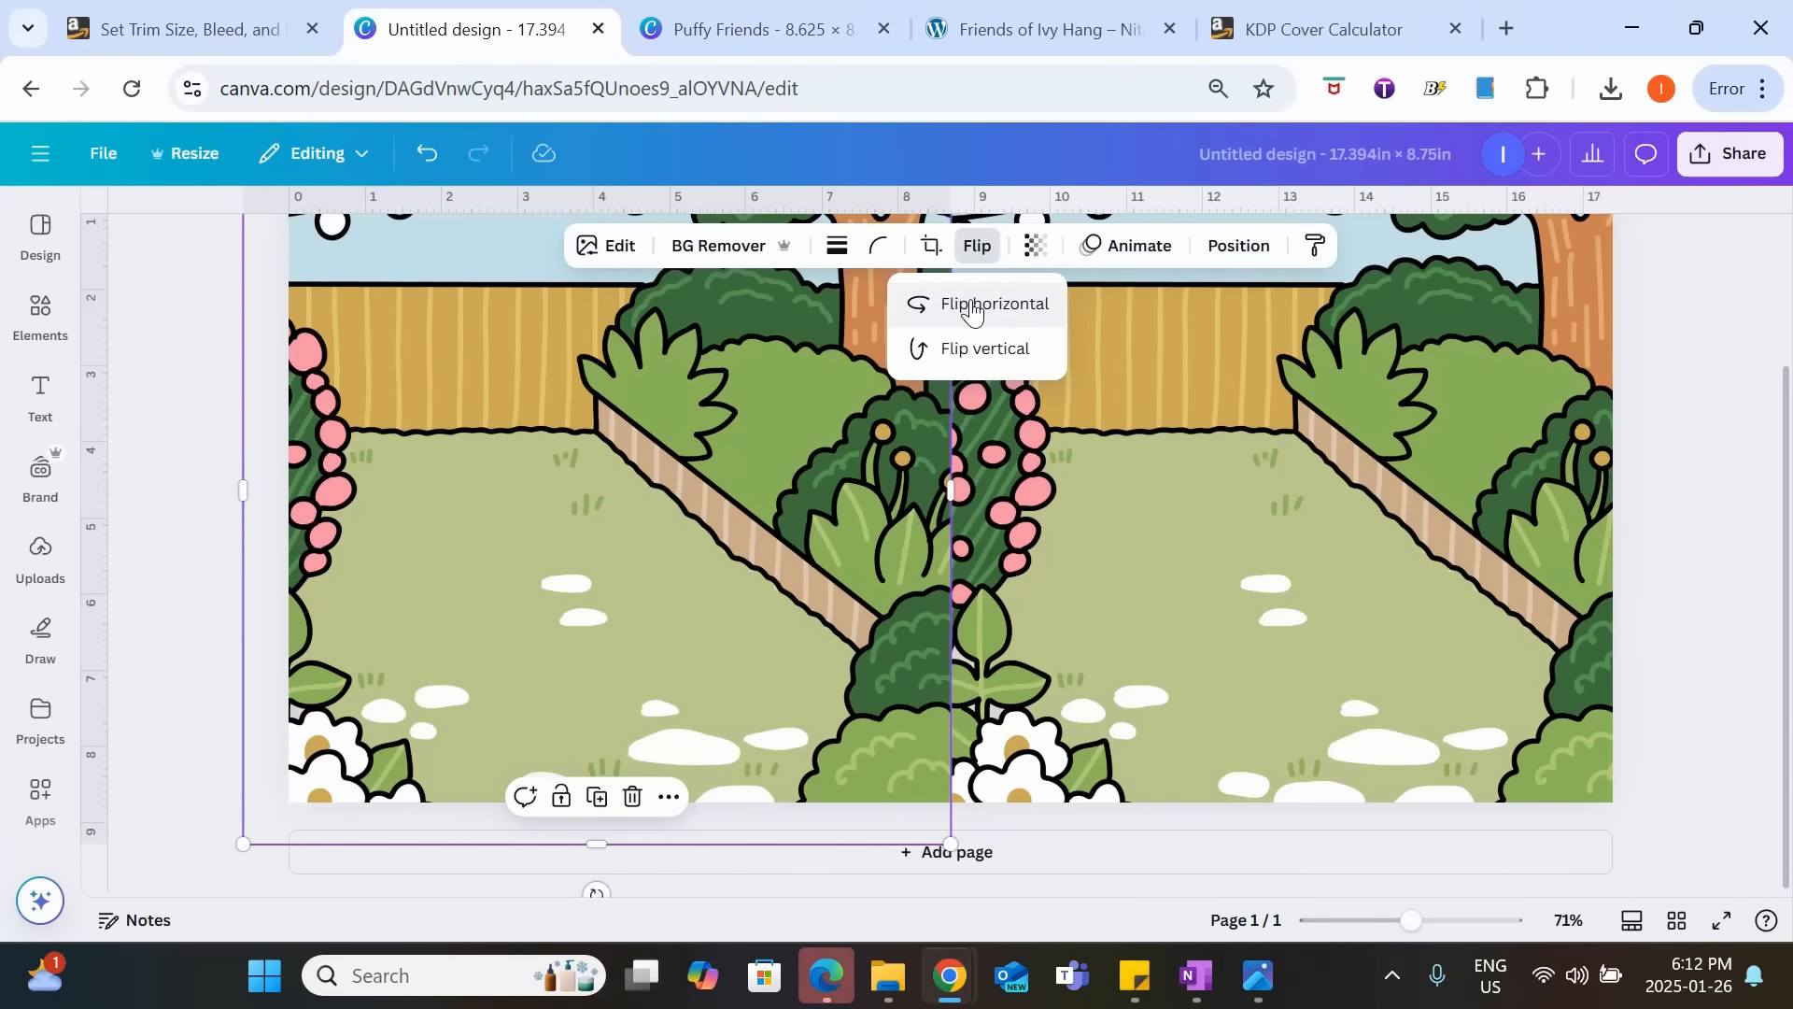
{"action": "left_click", "coordinate": [972, 306]}
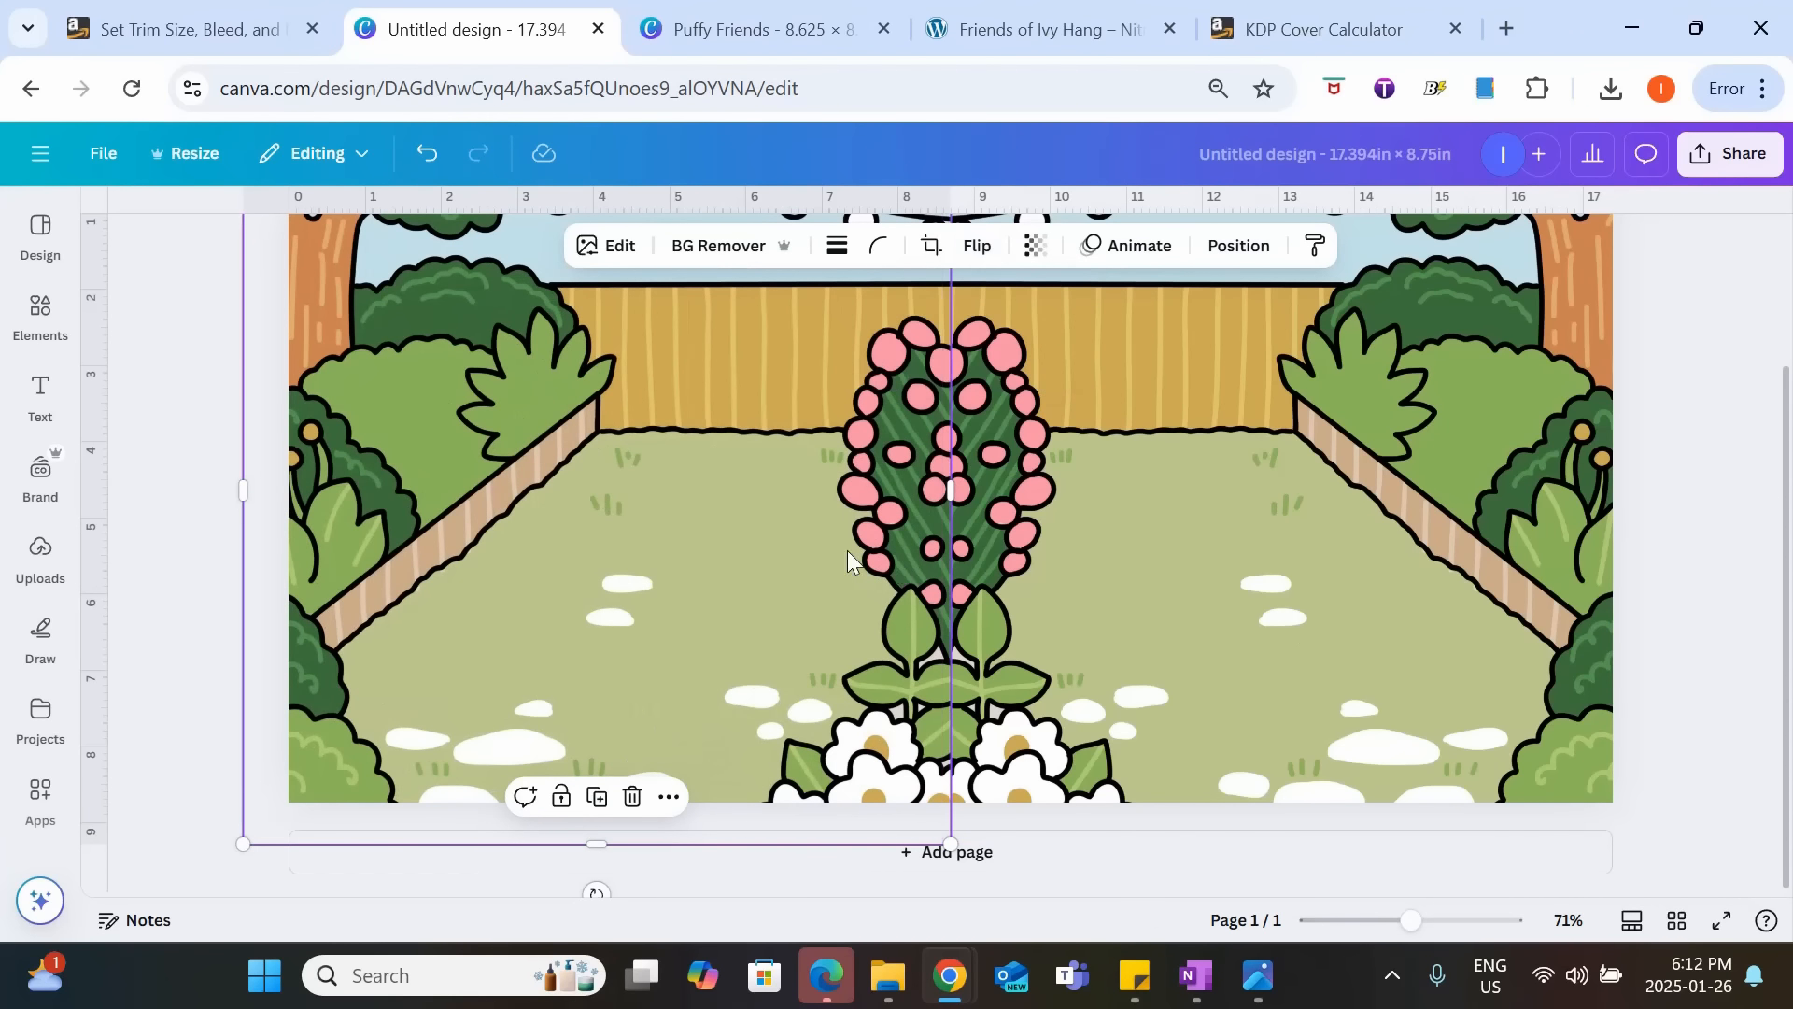
{"action": "left_click_drag", "start_coordinate": [848, 551], "coordinate": [734, 559]}
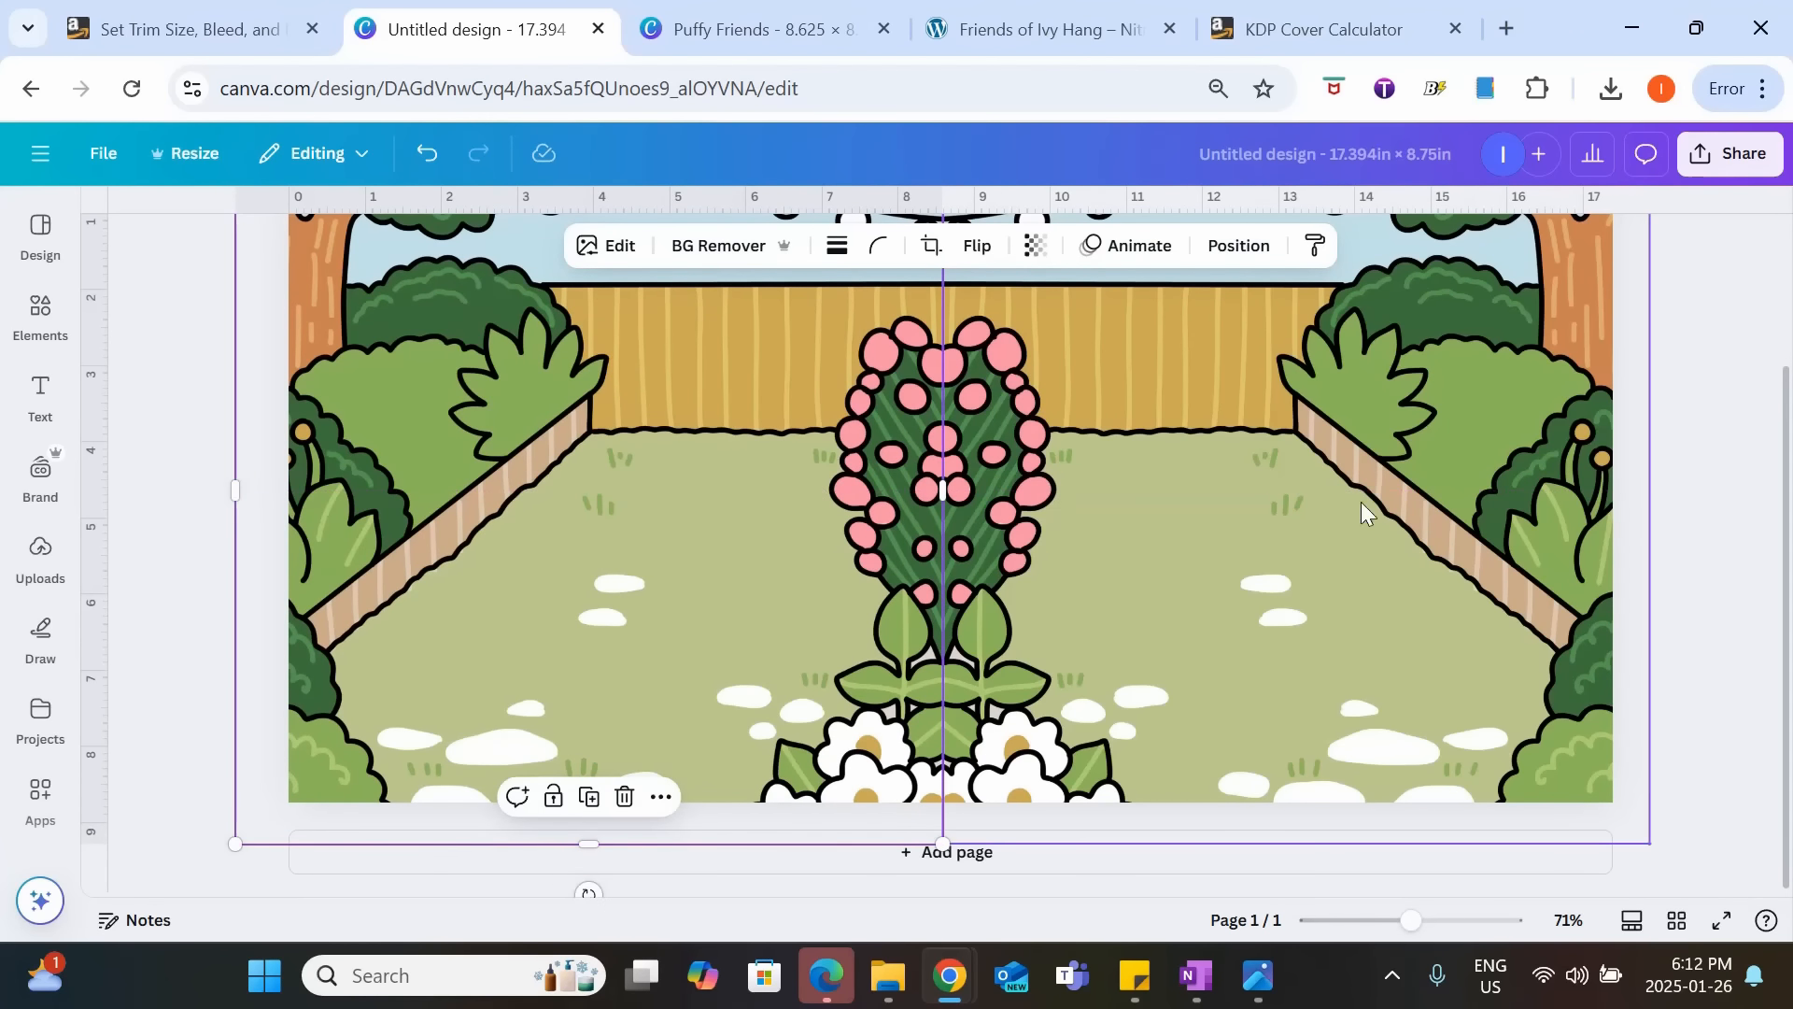
{"action": "left_click", "coordinate": [1659, 503]}
{"action": "scroll", "coordinate": [1658, 502], "scroll_direction": "up", "scroll_amount": 2}
{"action": "scroll", "coordinate": [1659, 502], "scroll_direction": "down", "scroll_amount": 2}
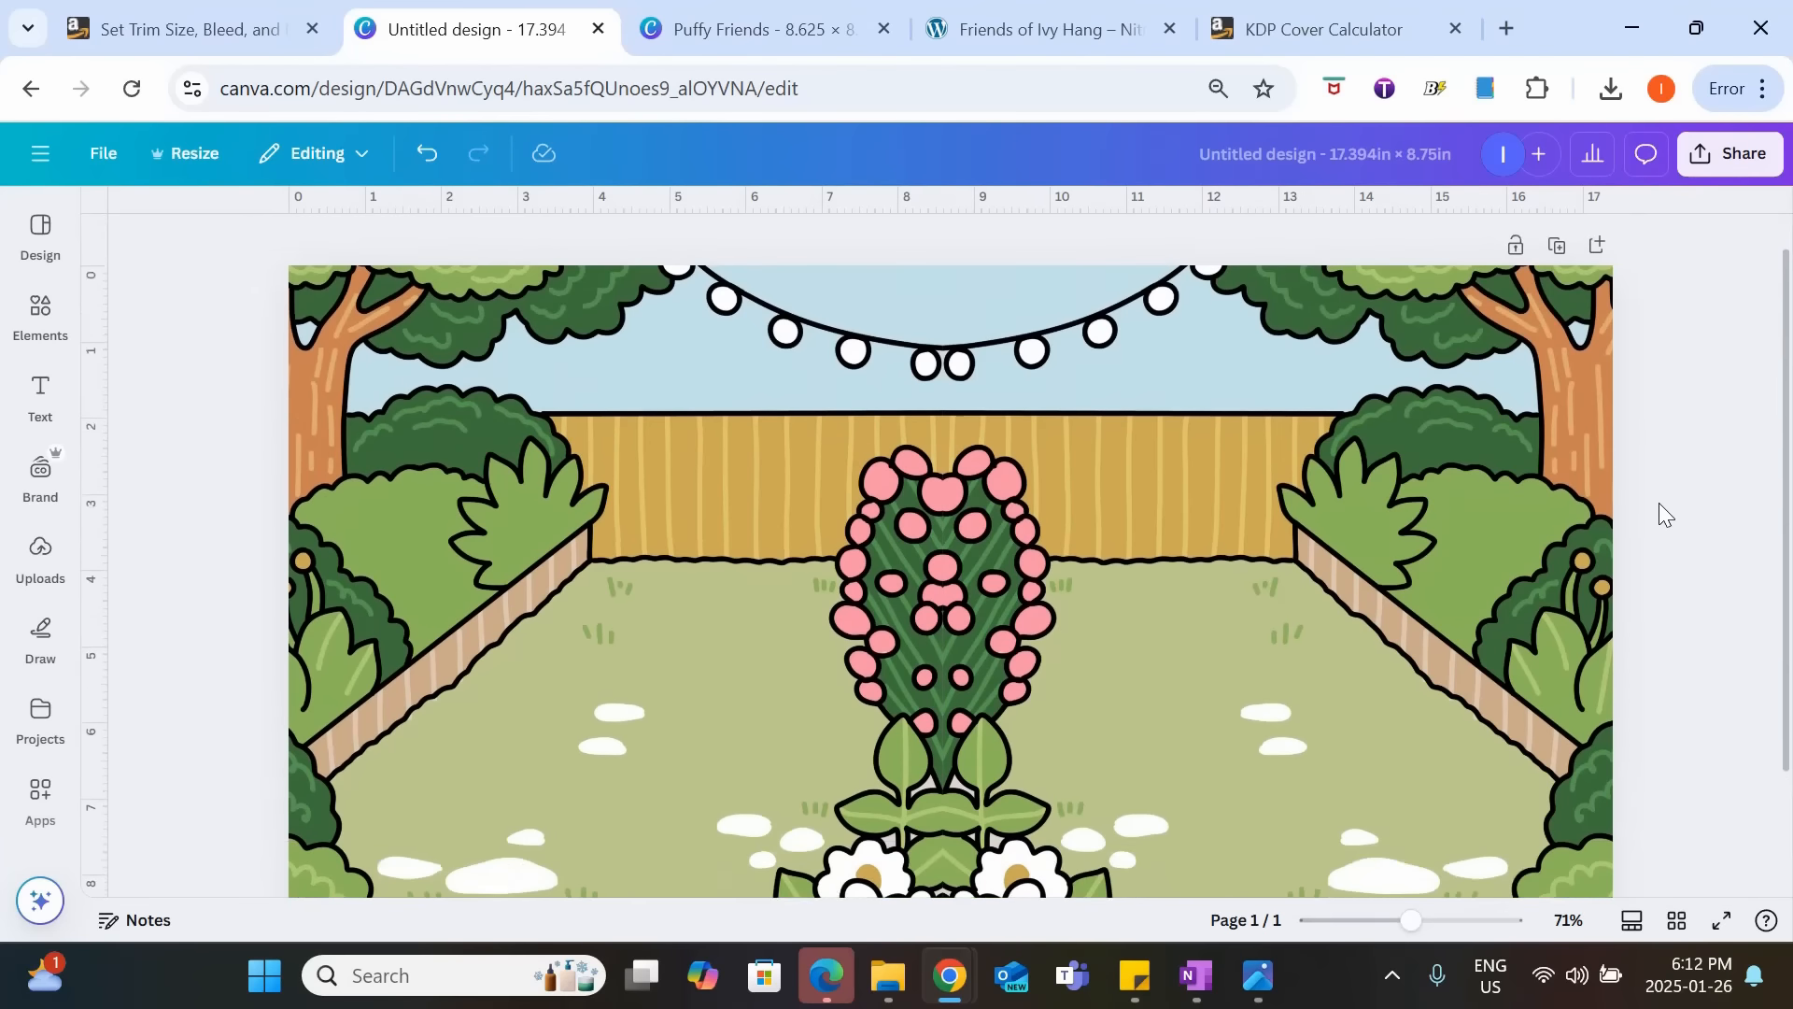
Lower the transparency of both garden images together to 54 so the KDP template guides show through.
{"action": "left_click", "coordinate": [1270, 373]}
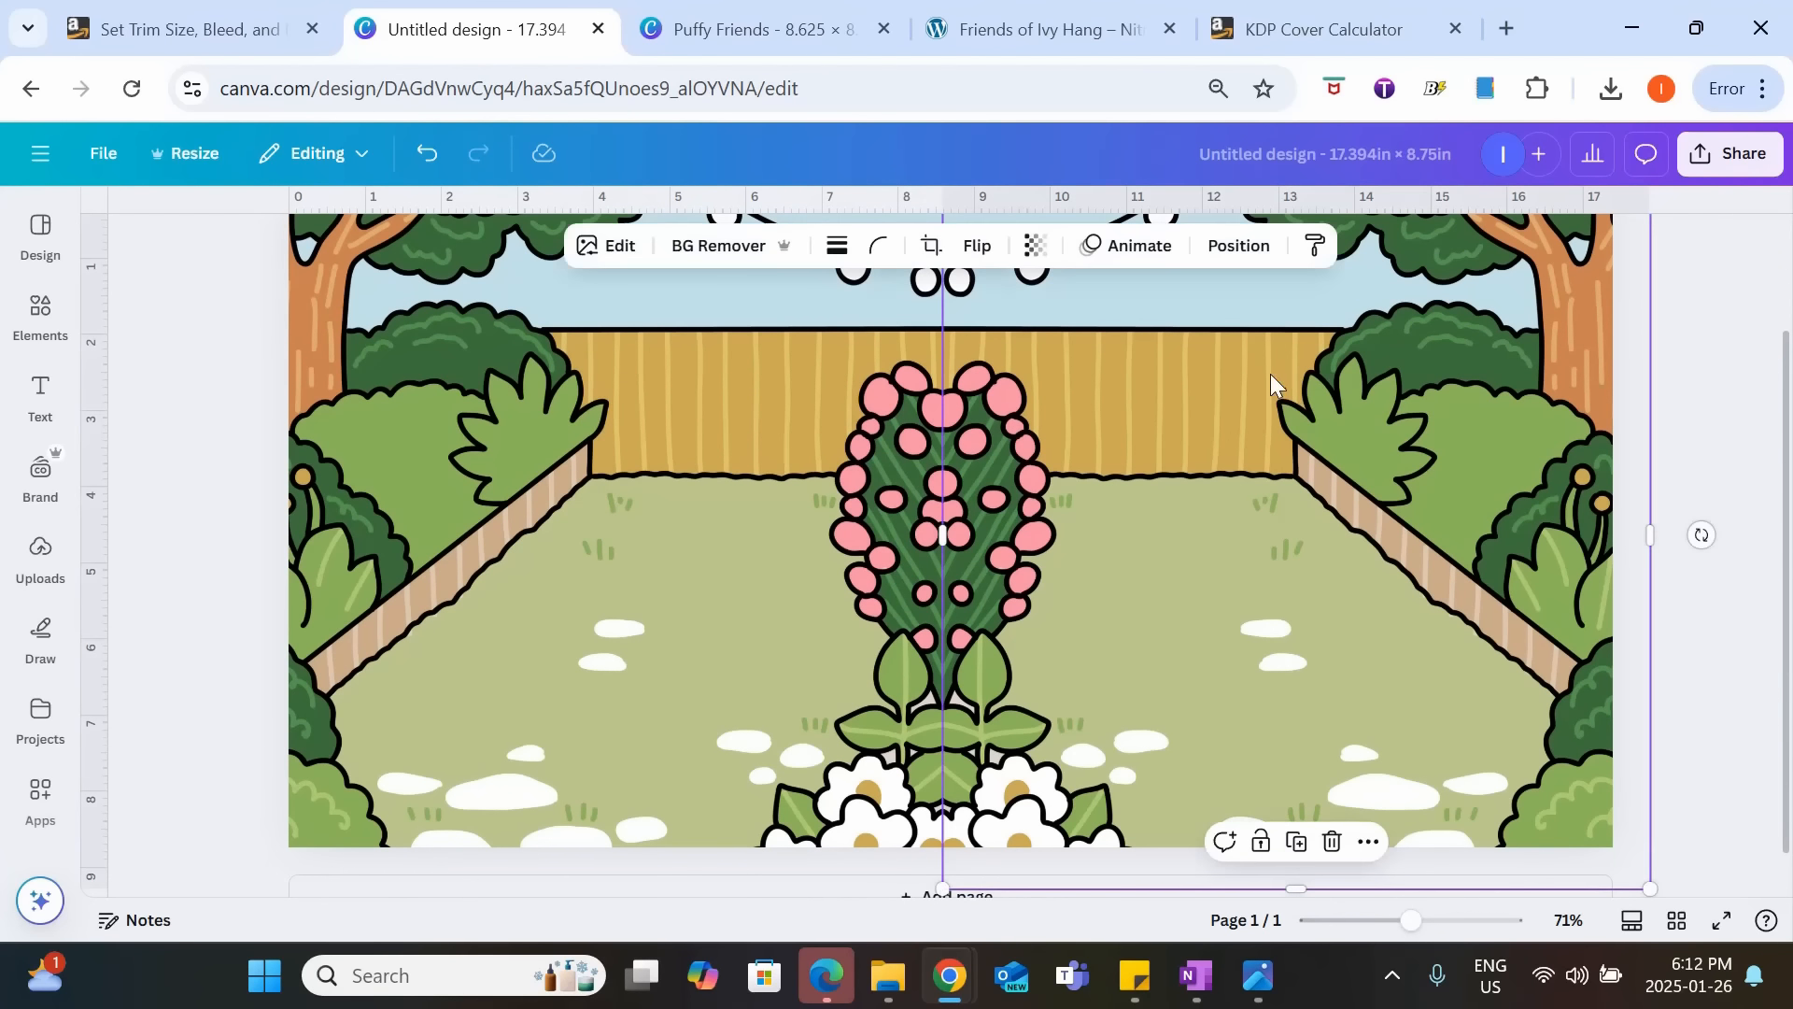
{"action": "left_click", "coordinate": [712, 473], "text": "shift"}
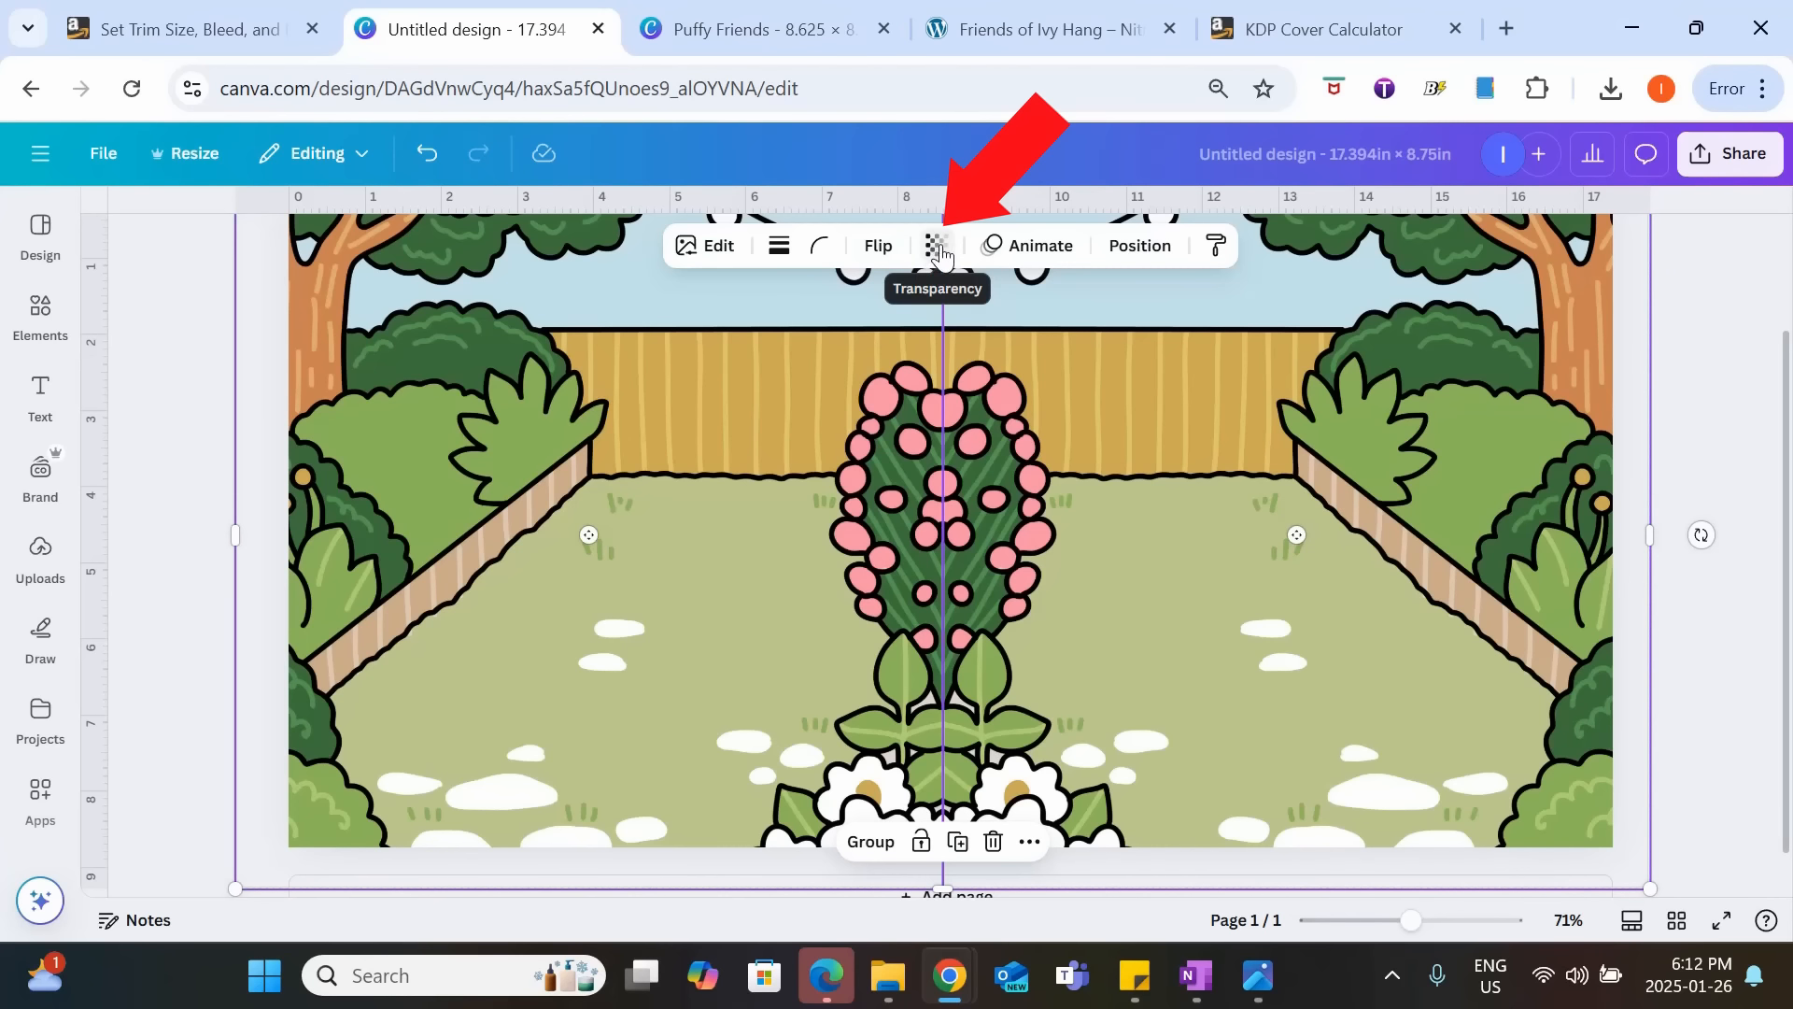
{"action": "left_click", "coordinate": [941, 252]}
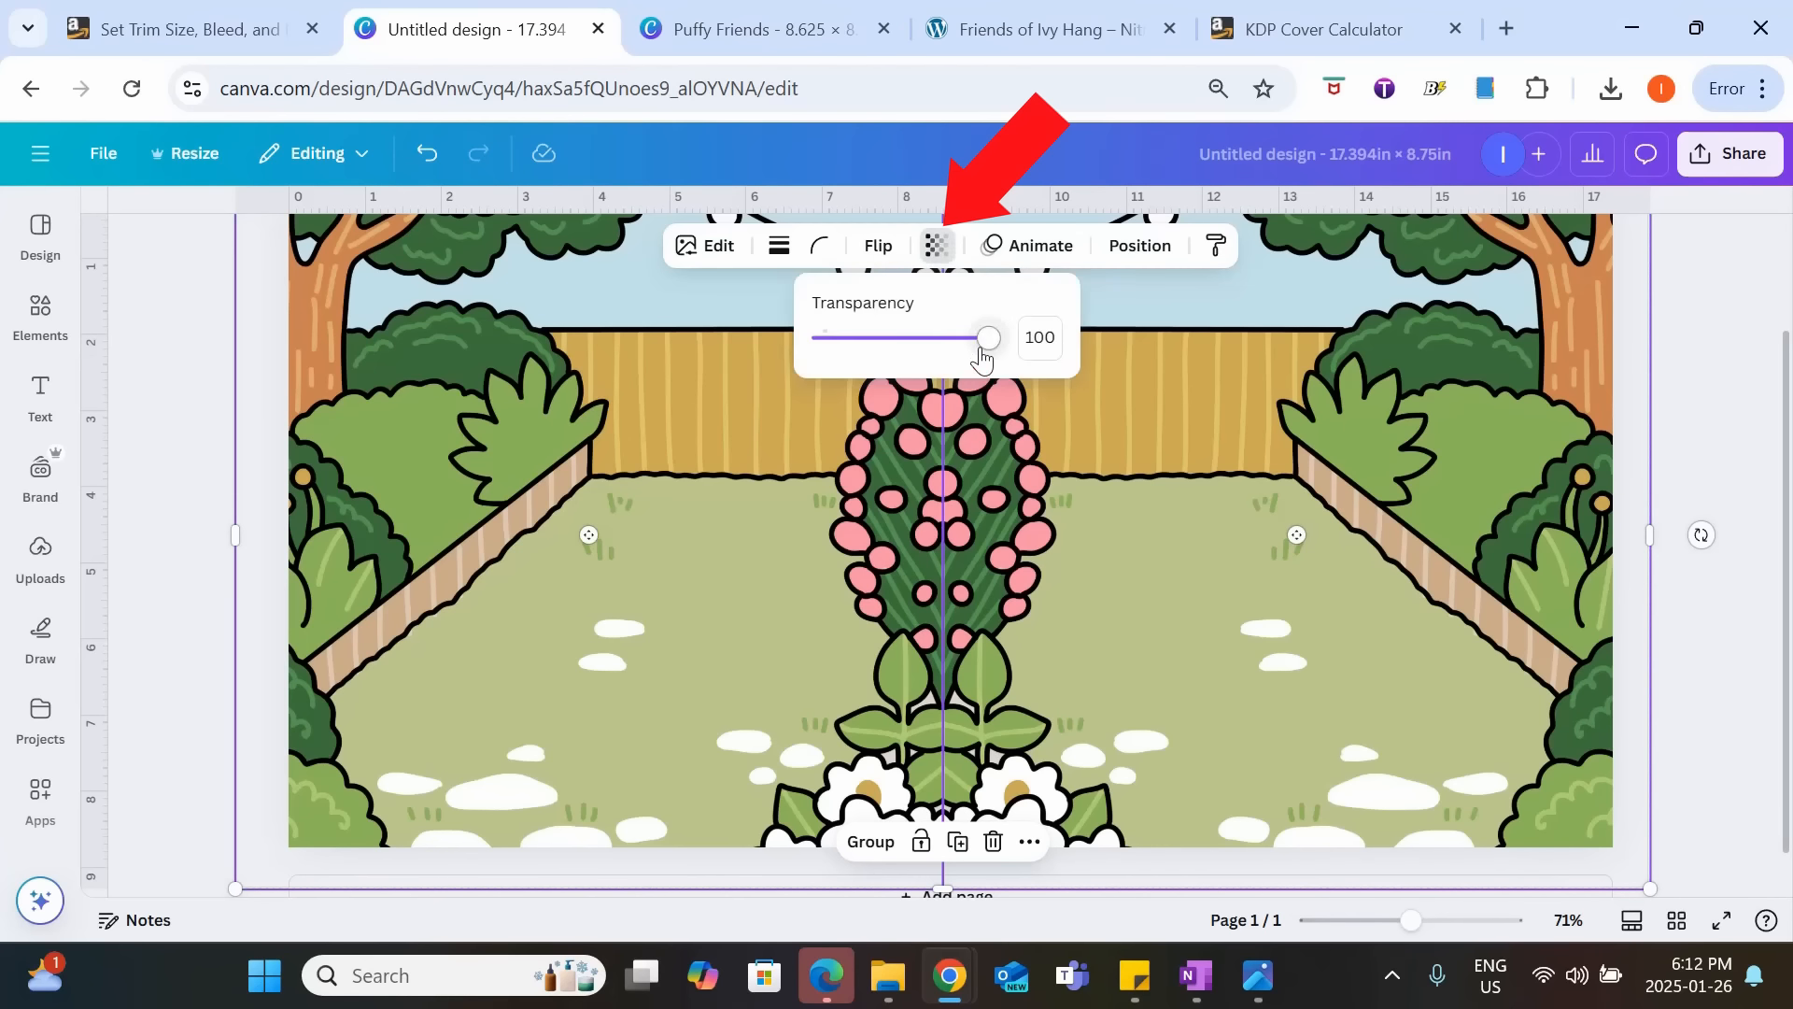
{"action": "left_click_drag", "start_coordinate": [981, 342], "coordinate": [913, 360]}
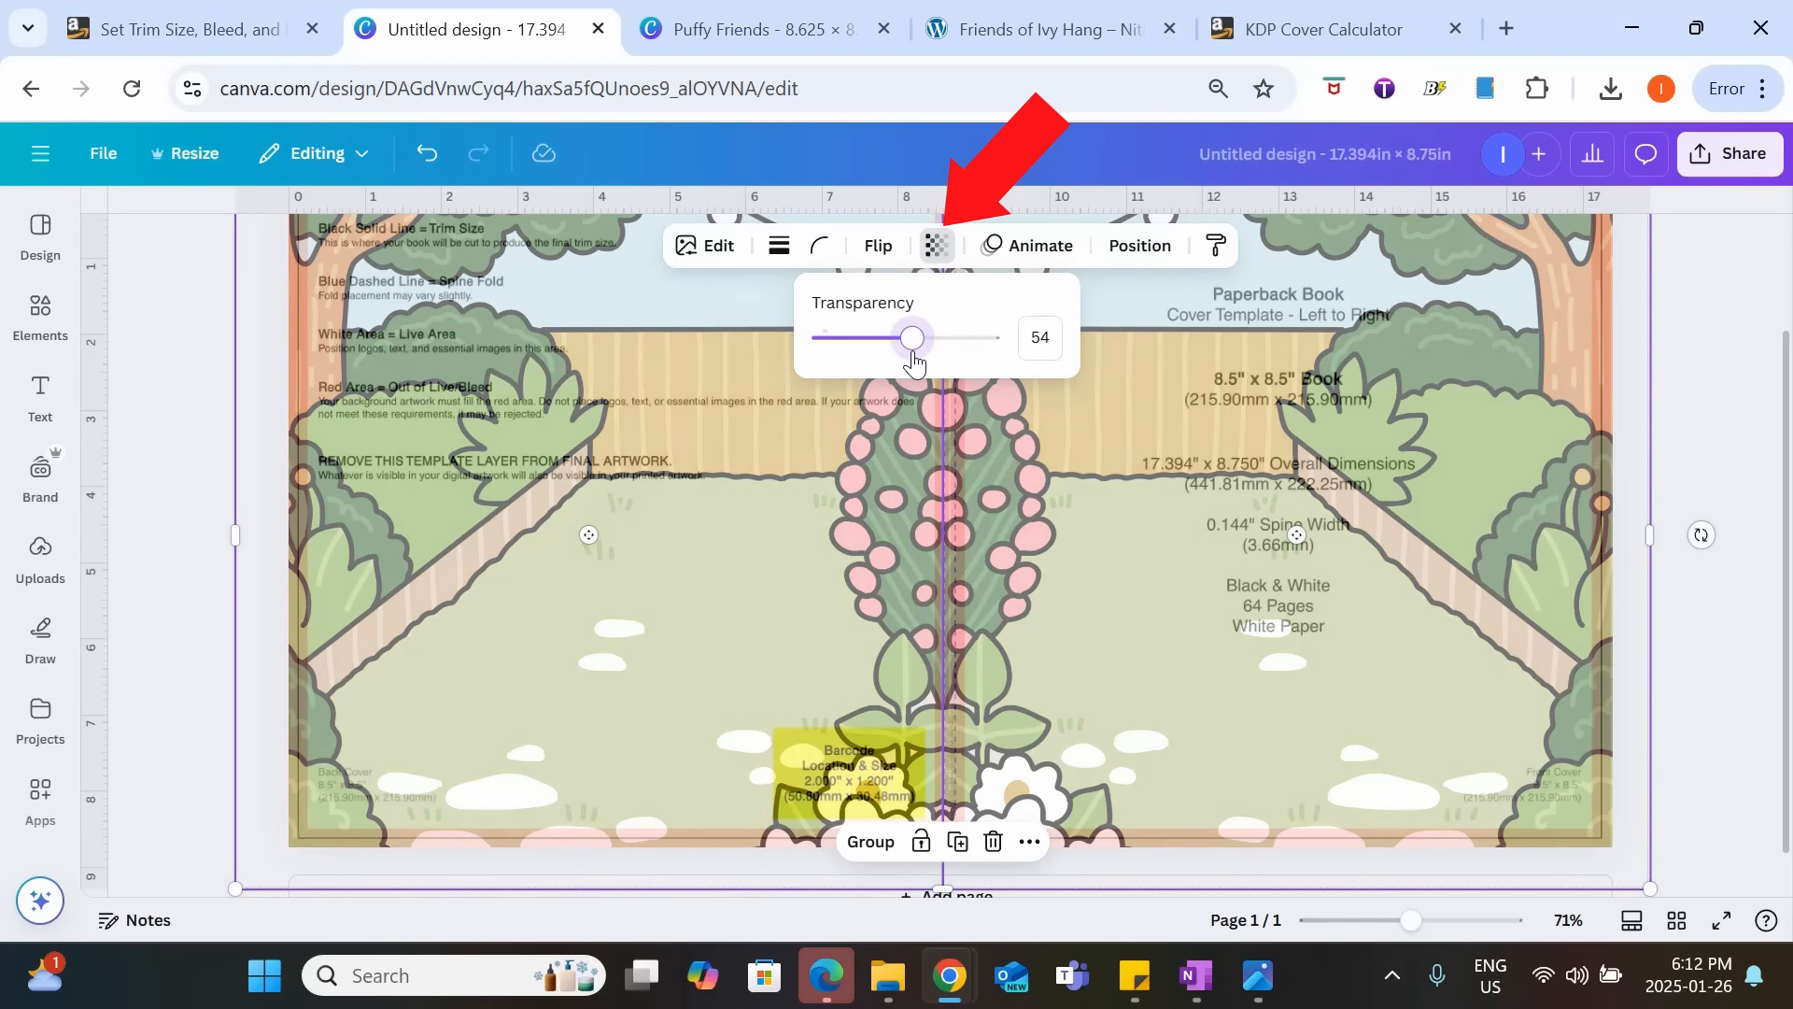
{"action": "left_click", "coordinate": [1744, 486]}
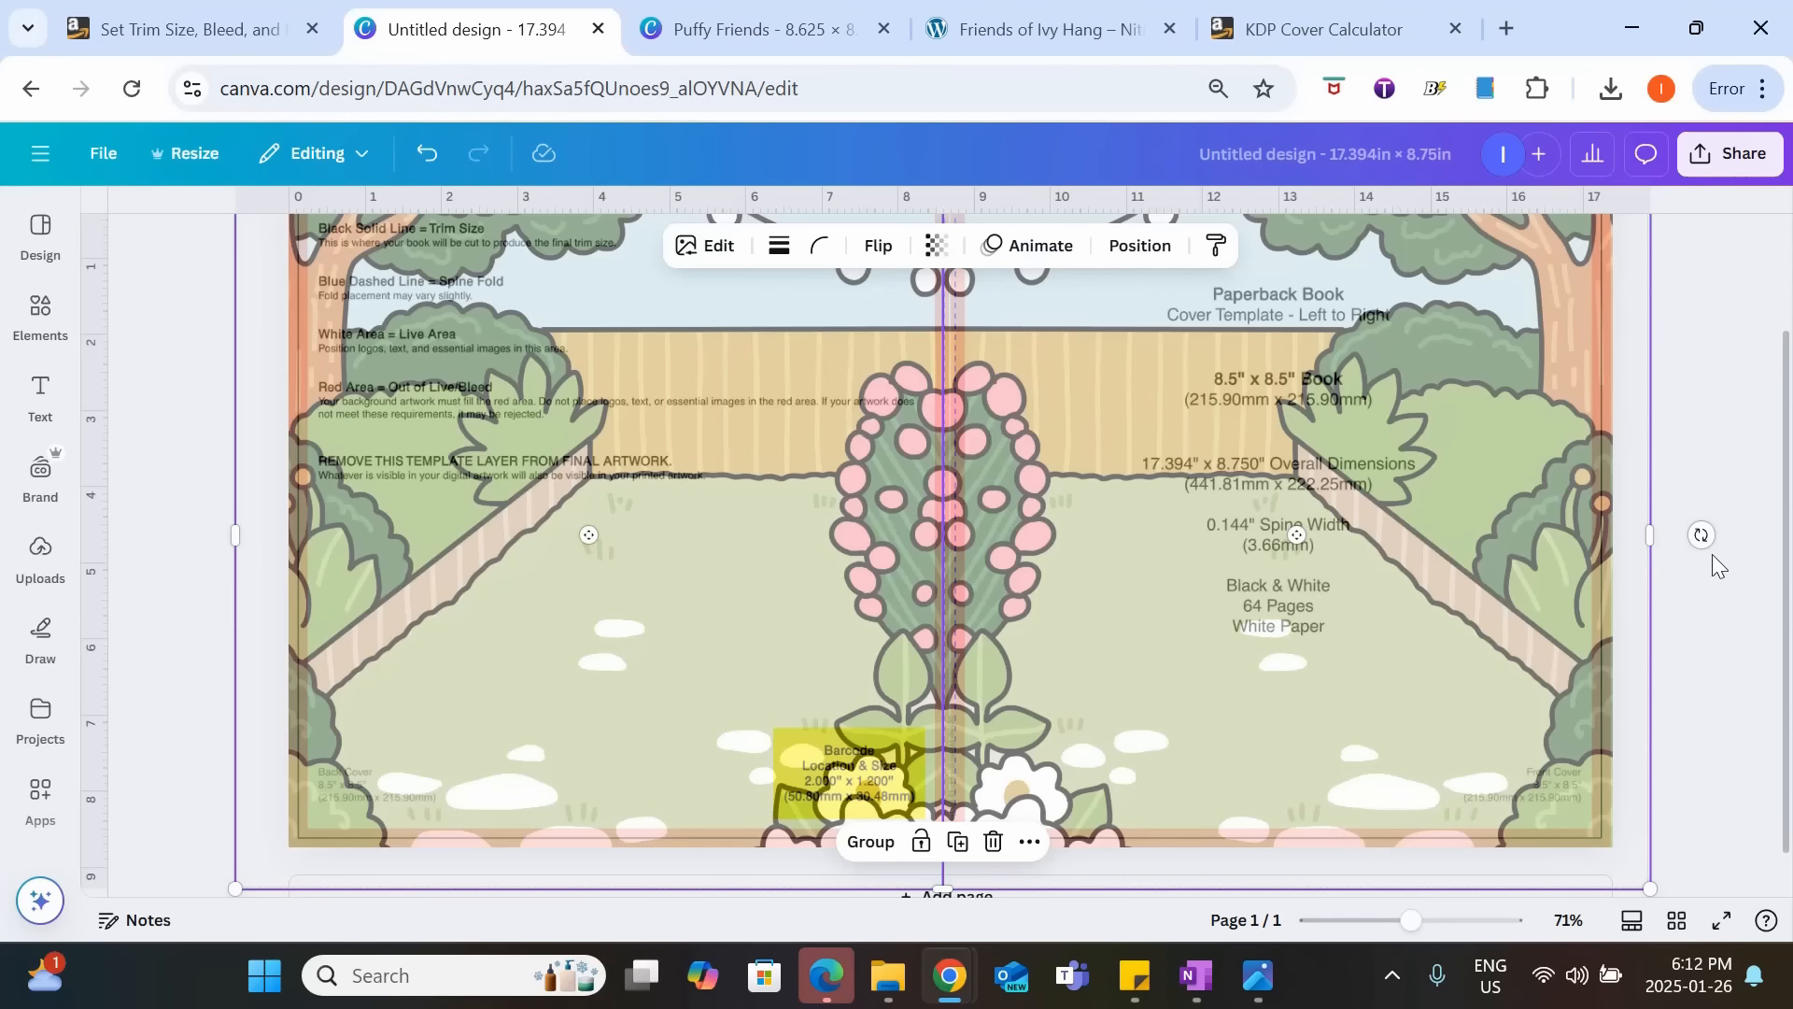
{"action": "left_click", "coordinate": [1719, 598]}
{"action": "scroll", "coordinate": [1718, 598], "scroll_direction": "up", "scroll_amount": 2}
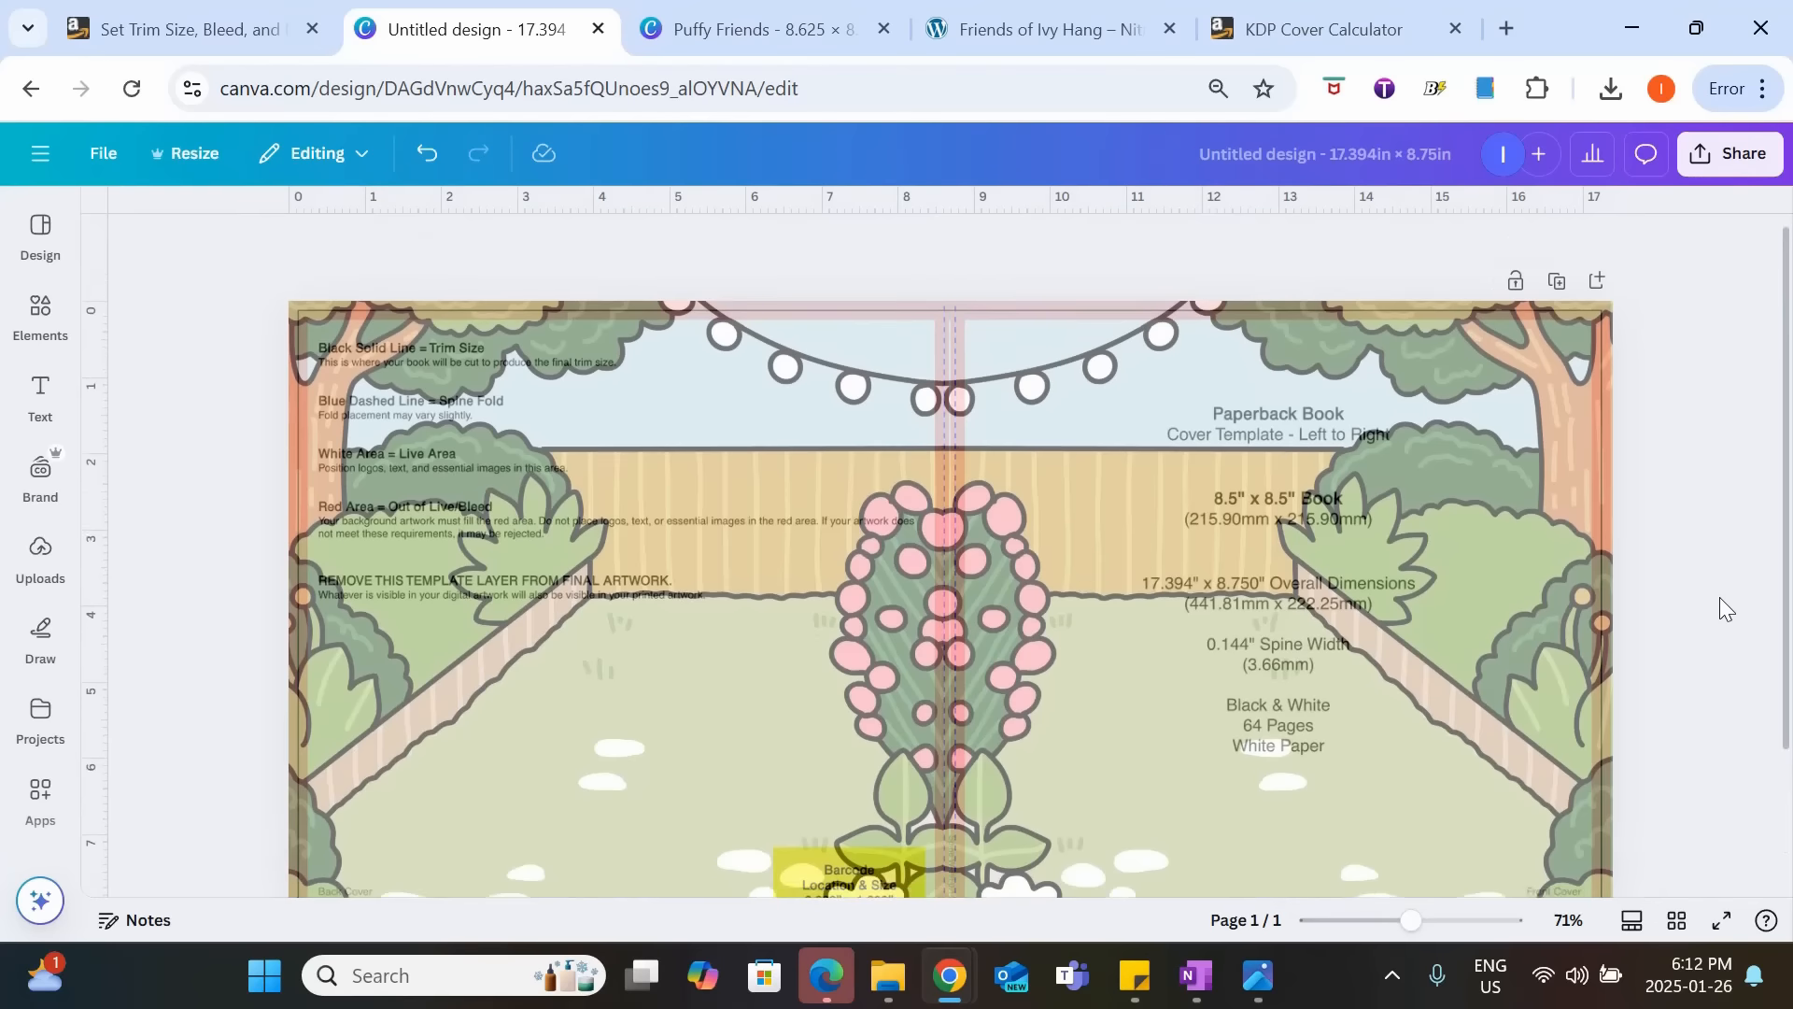
{"action": "scroll", "coordinate": [1719, 598], "scroll_direction": "down", "scroll_amount": 2}
Add the uploaded dog and cat strawberry picture and position it on the front cover.
{"action": "left_click", "coordinate": [40, 314]}
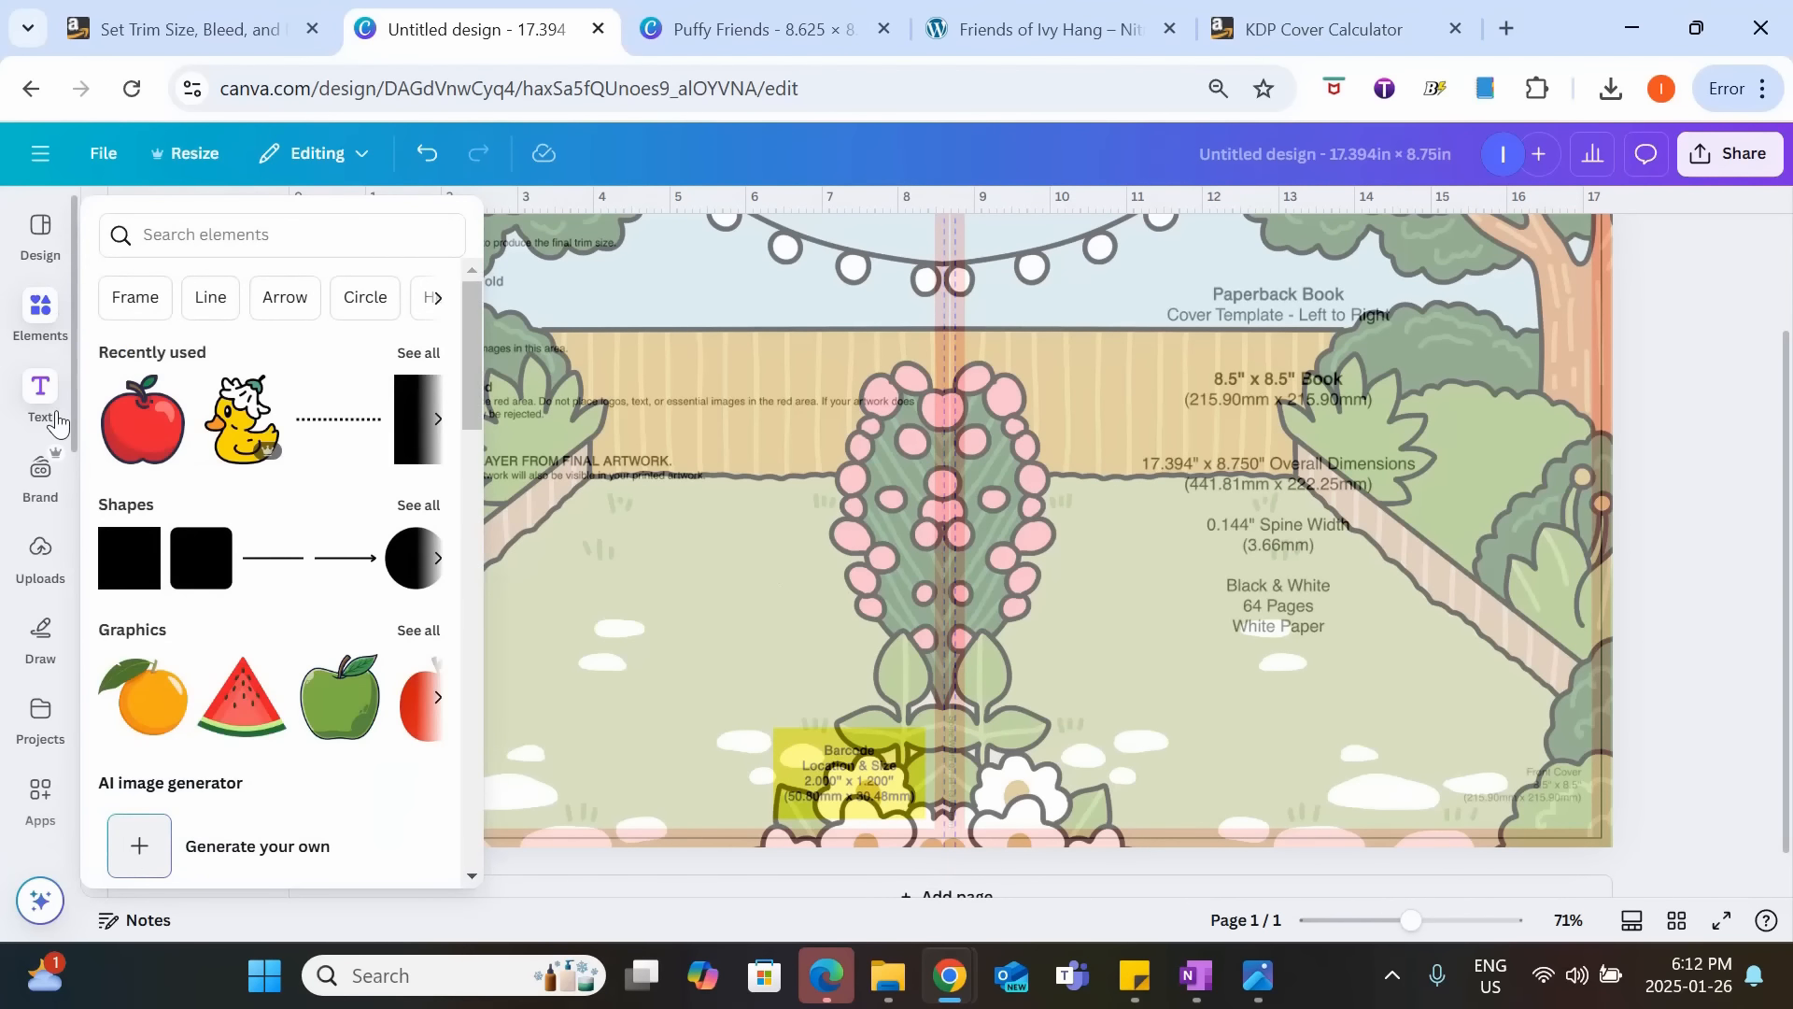
{"action": "left_click", "coordinate": [39, 571]}
{"action": "left_click", "coordinate": [182, 513]}
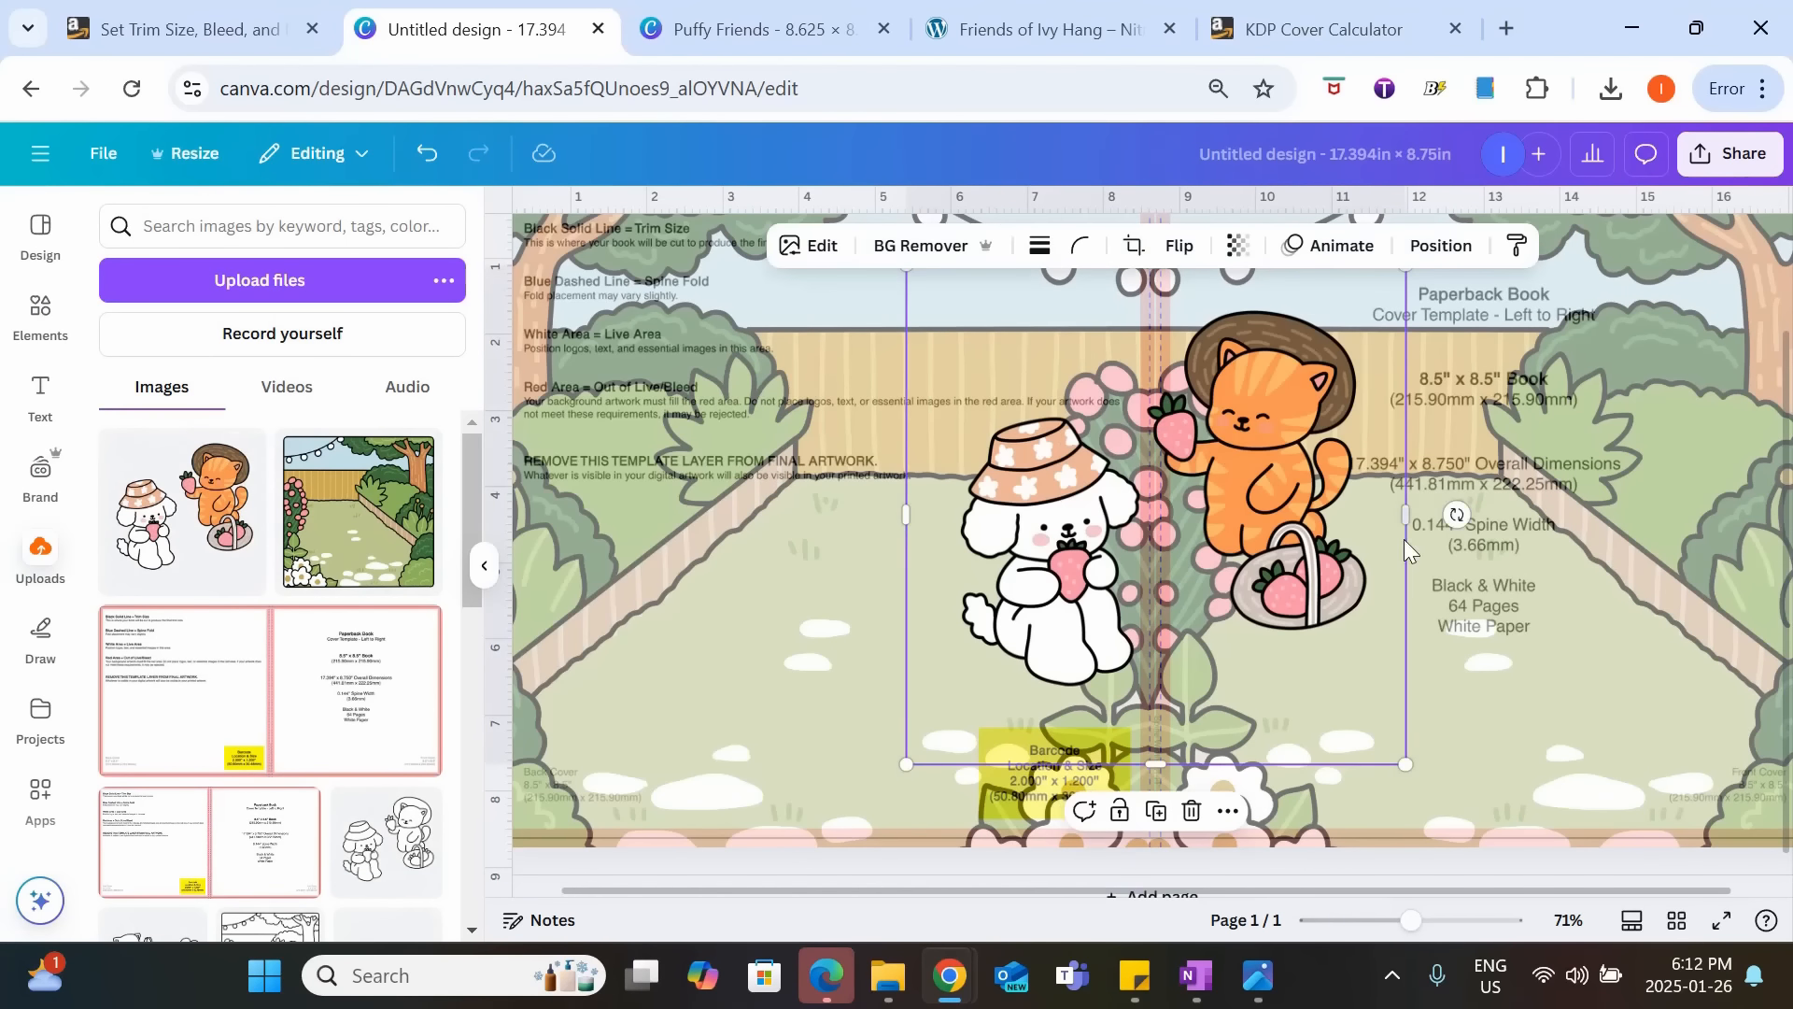
{"action": "left_click_drag", "start_coordinate": [1199, 570], "coordinate": [1399, 611]}
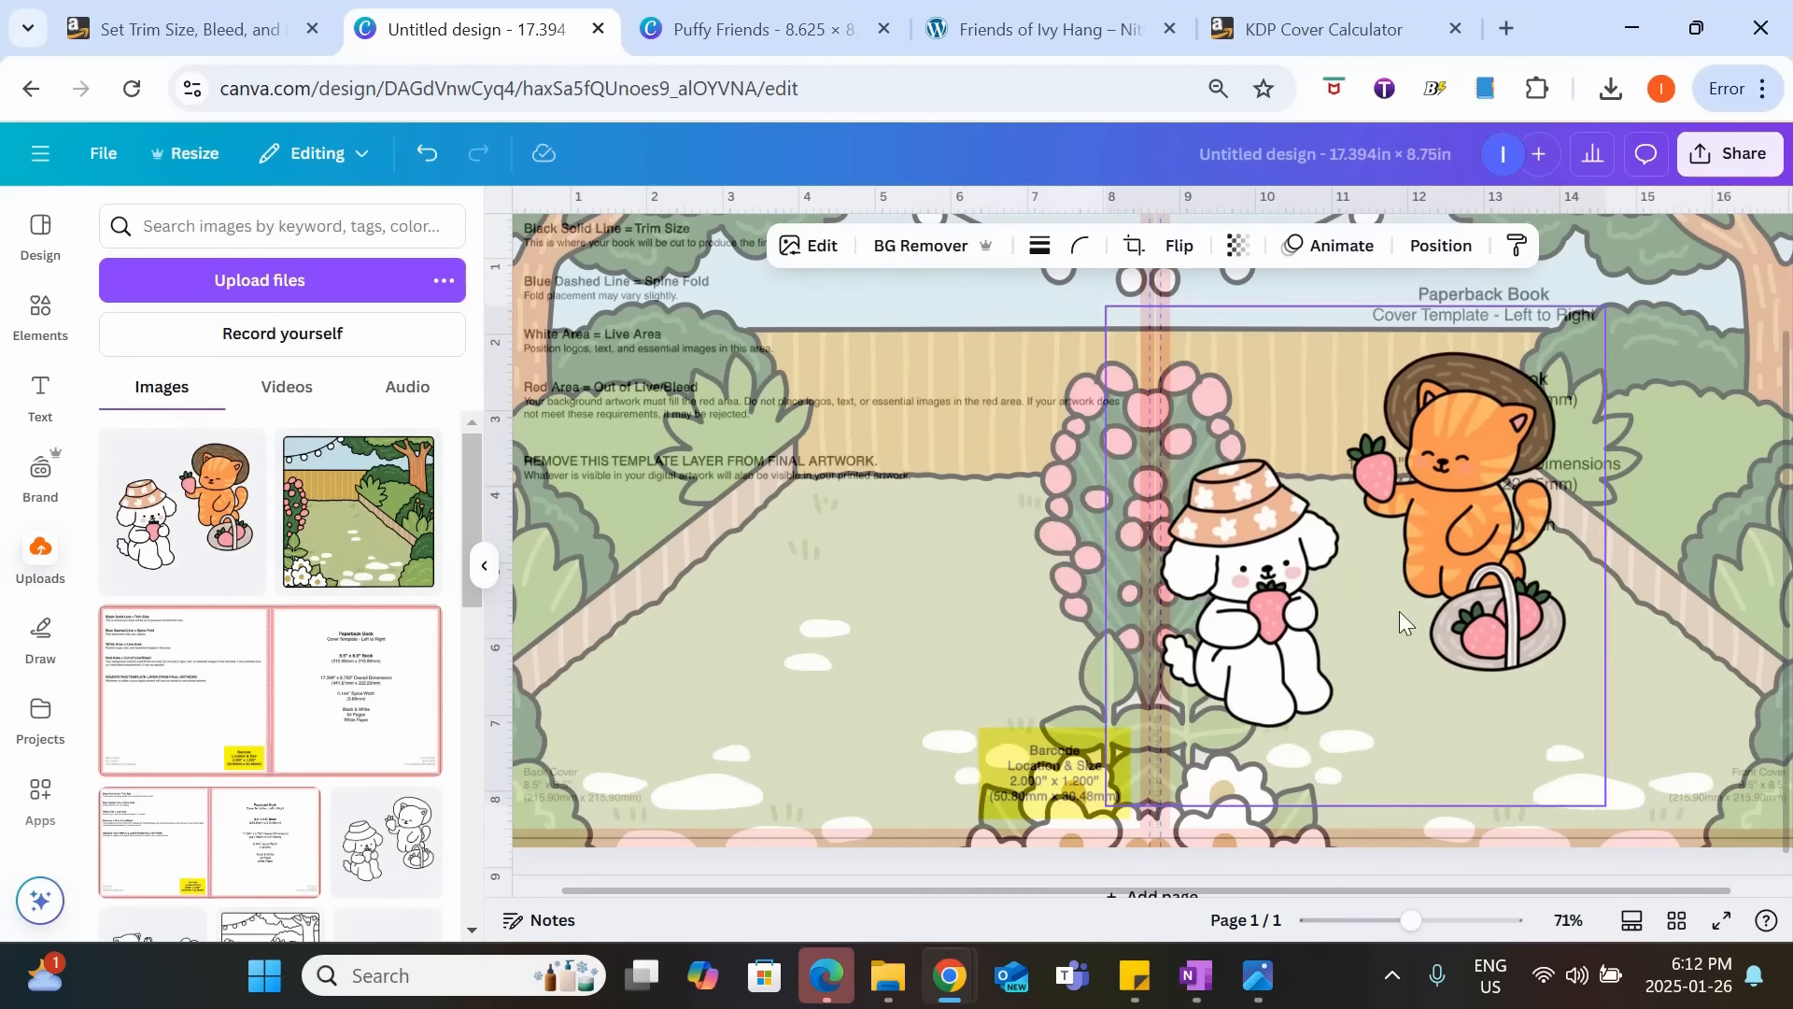
{"action": "left_click_drag", "start_coordinate": [1167, 548], "coordinate": [1263, 531]}
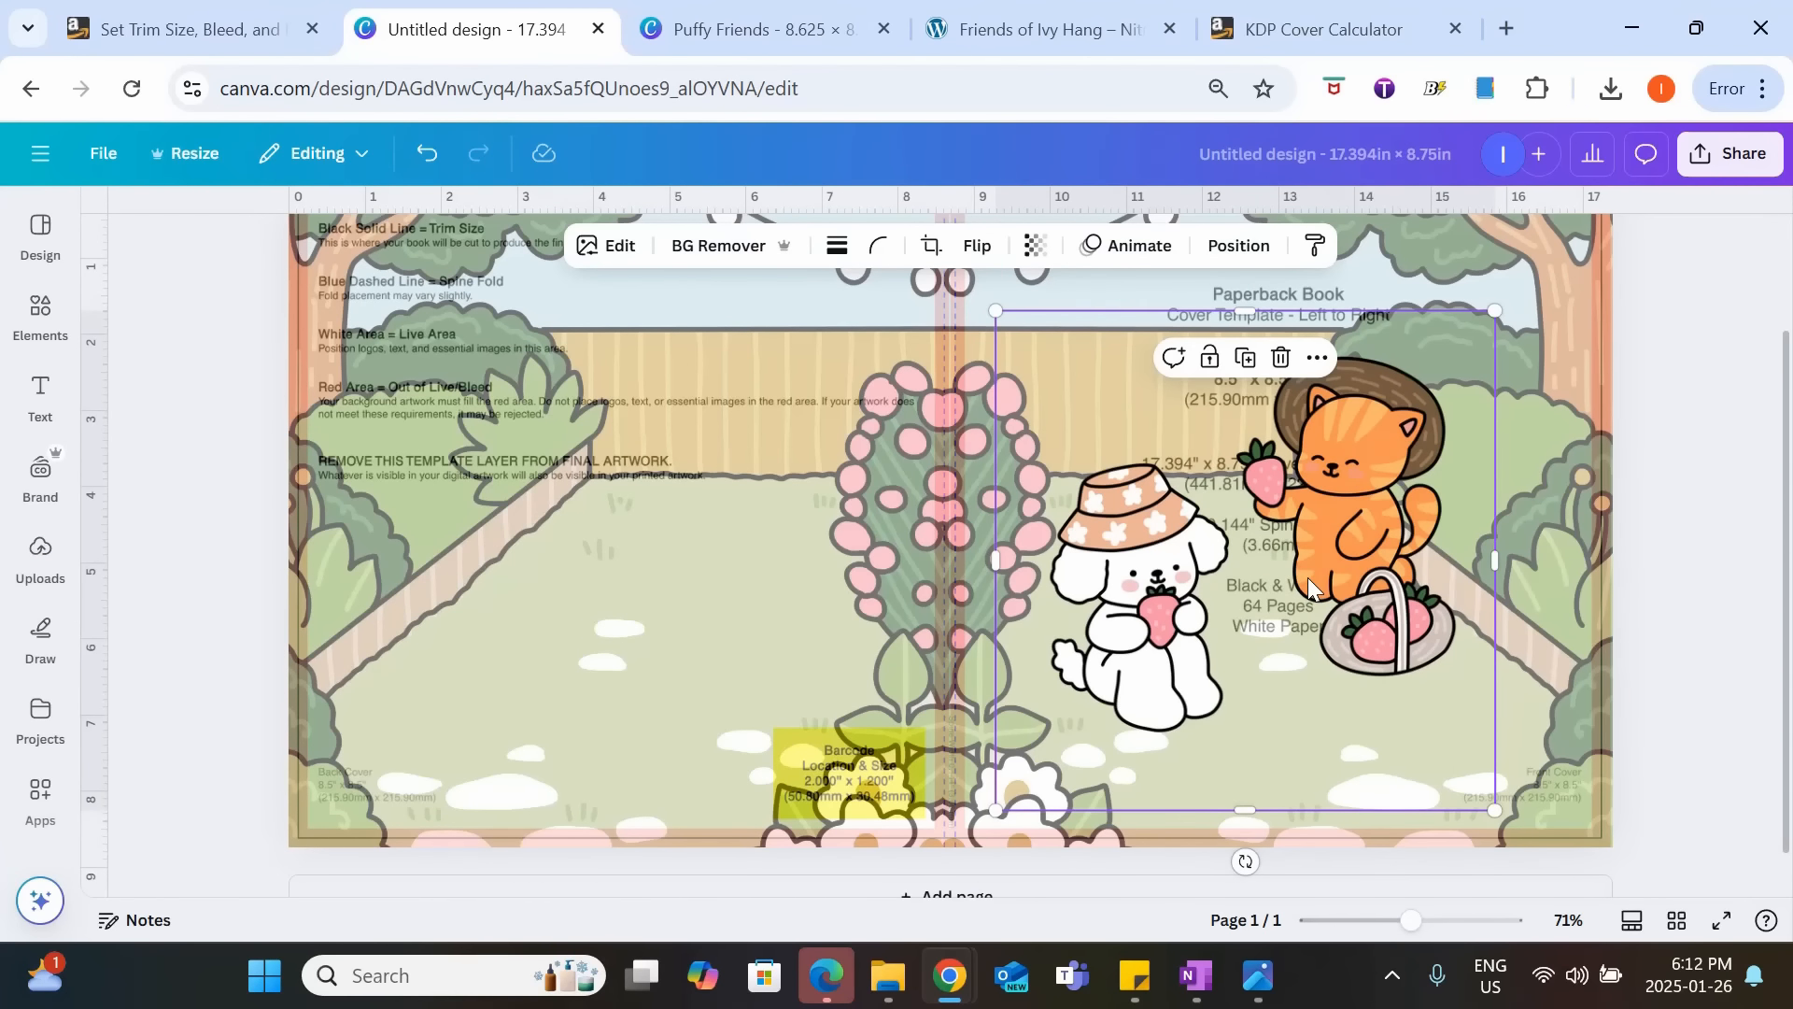
Duplicate the character picture, crop the copy to the dog and the original to the cat, and set the dog beside the cat.
{"action": "key", "text": "ctrl+d"}
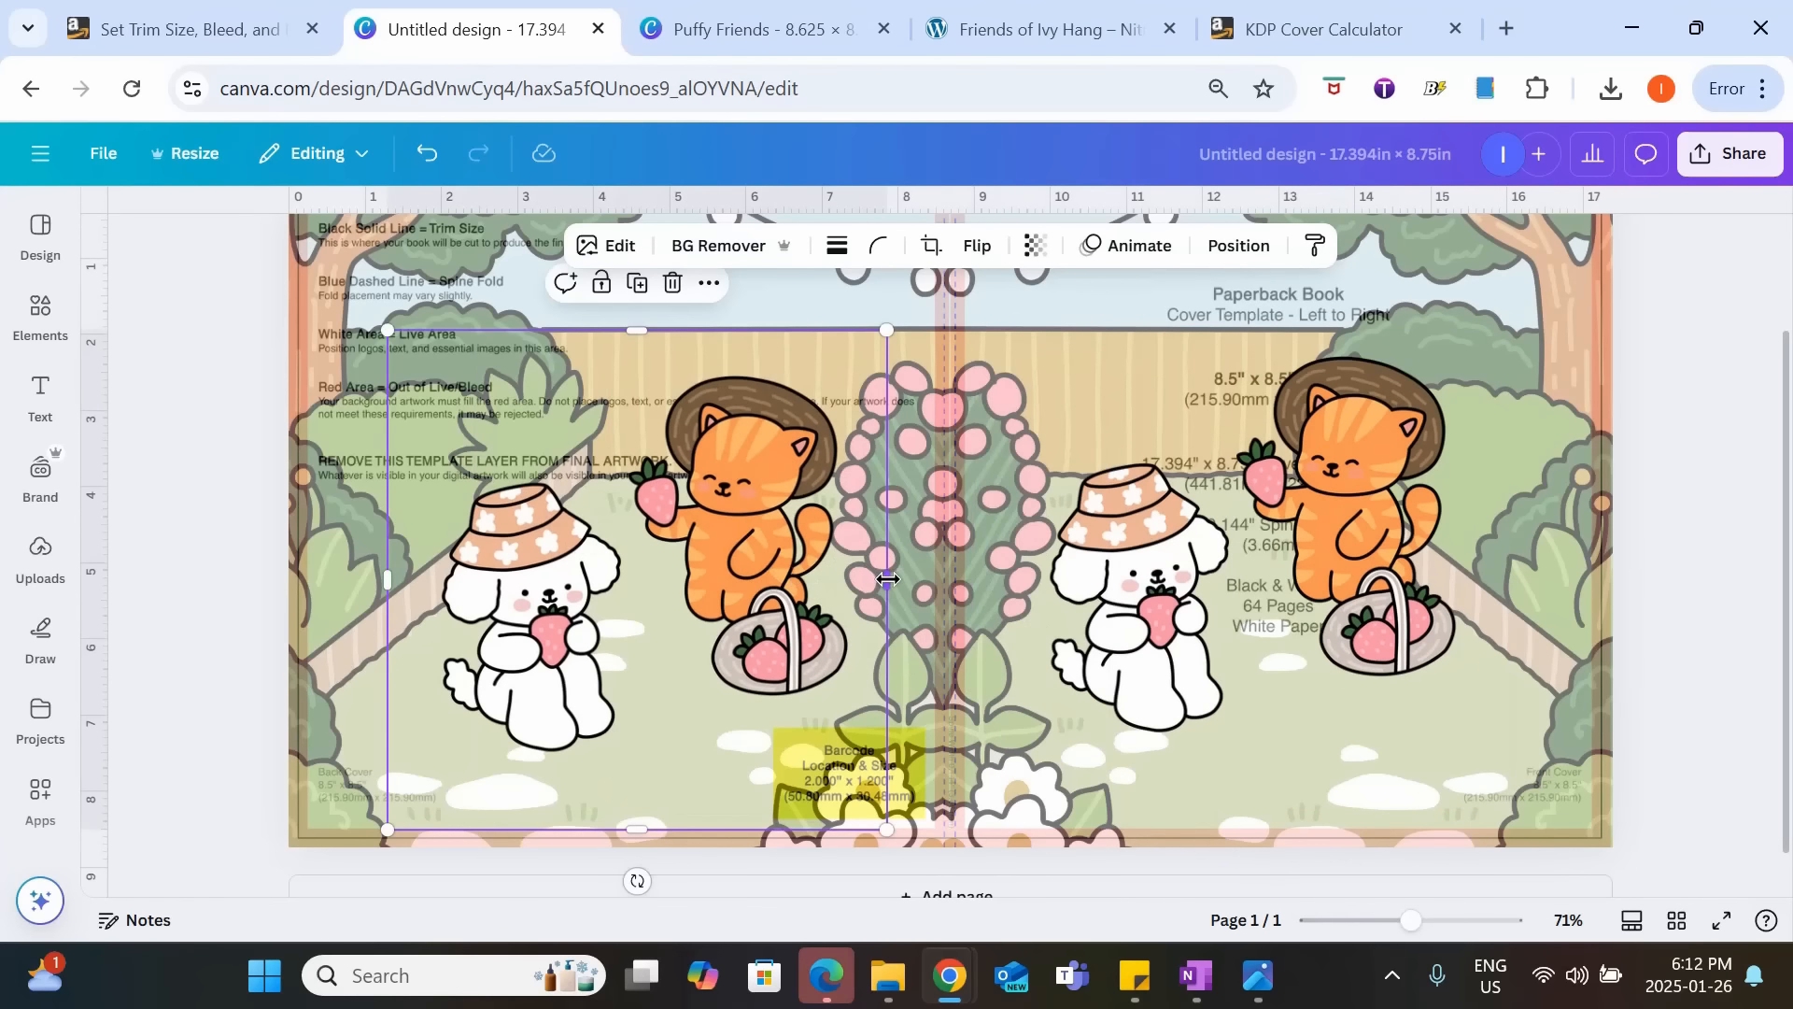
{"action": "left_click_drag", "start_coordinate": [887, 579], "coordinate": [651, 604]}
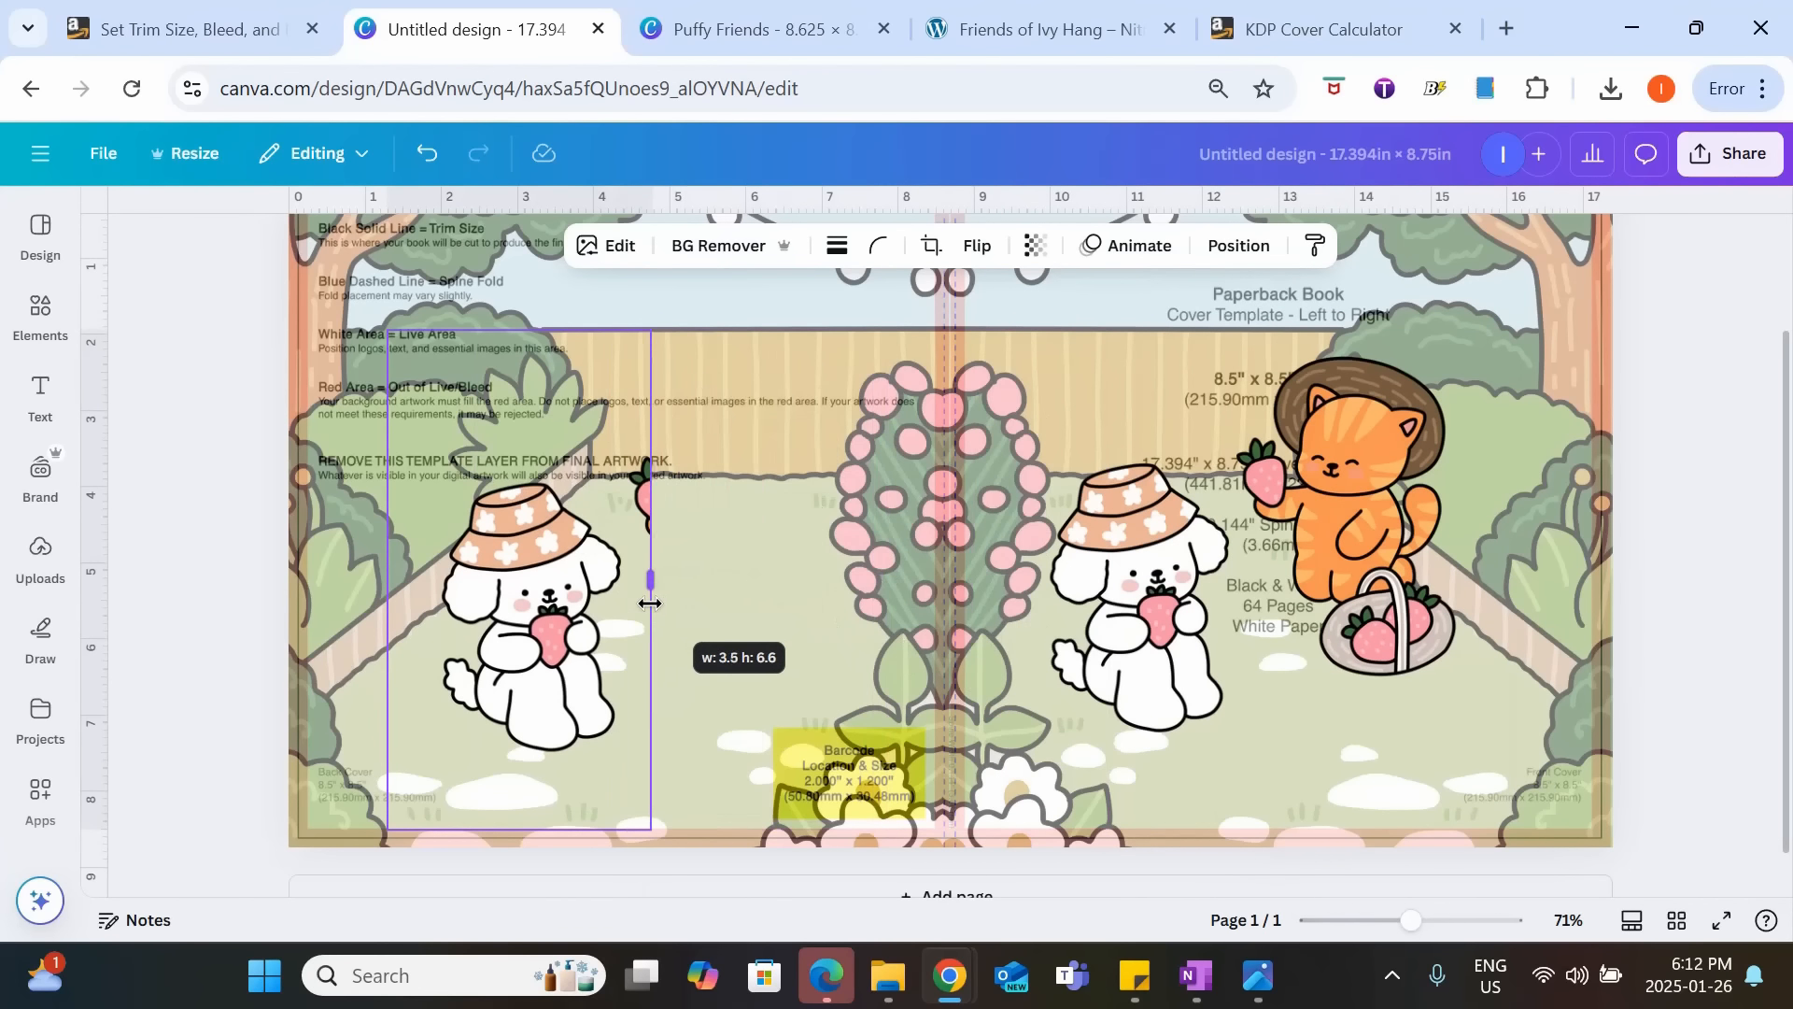
{"action": "left_click", "coordinate": [1027, 561]}
{"action": "left_click_drag", "start_coordinate": [996, 572], "coordinate": [1247, 572]}
{"action": "left_click", "coordinate": [624, 640]}
{"action": "left_click_drag", "start_coordinate": [586, 640], "coordinate": [1191, 638]}
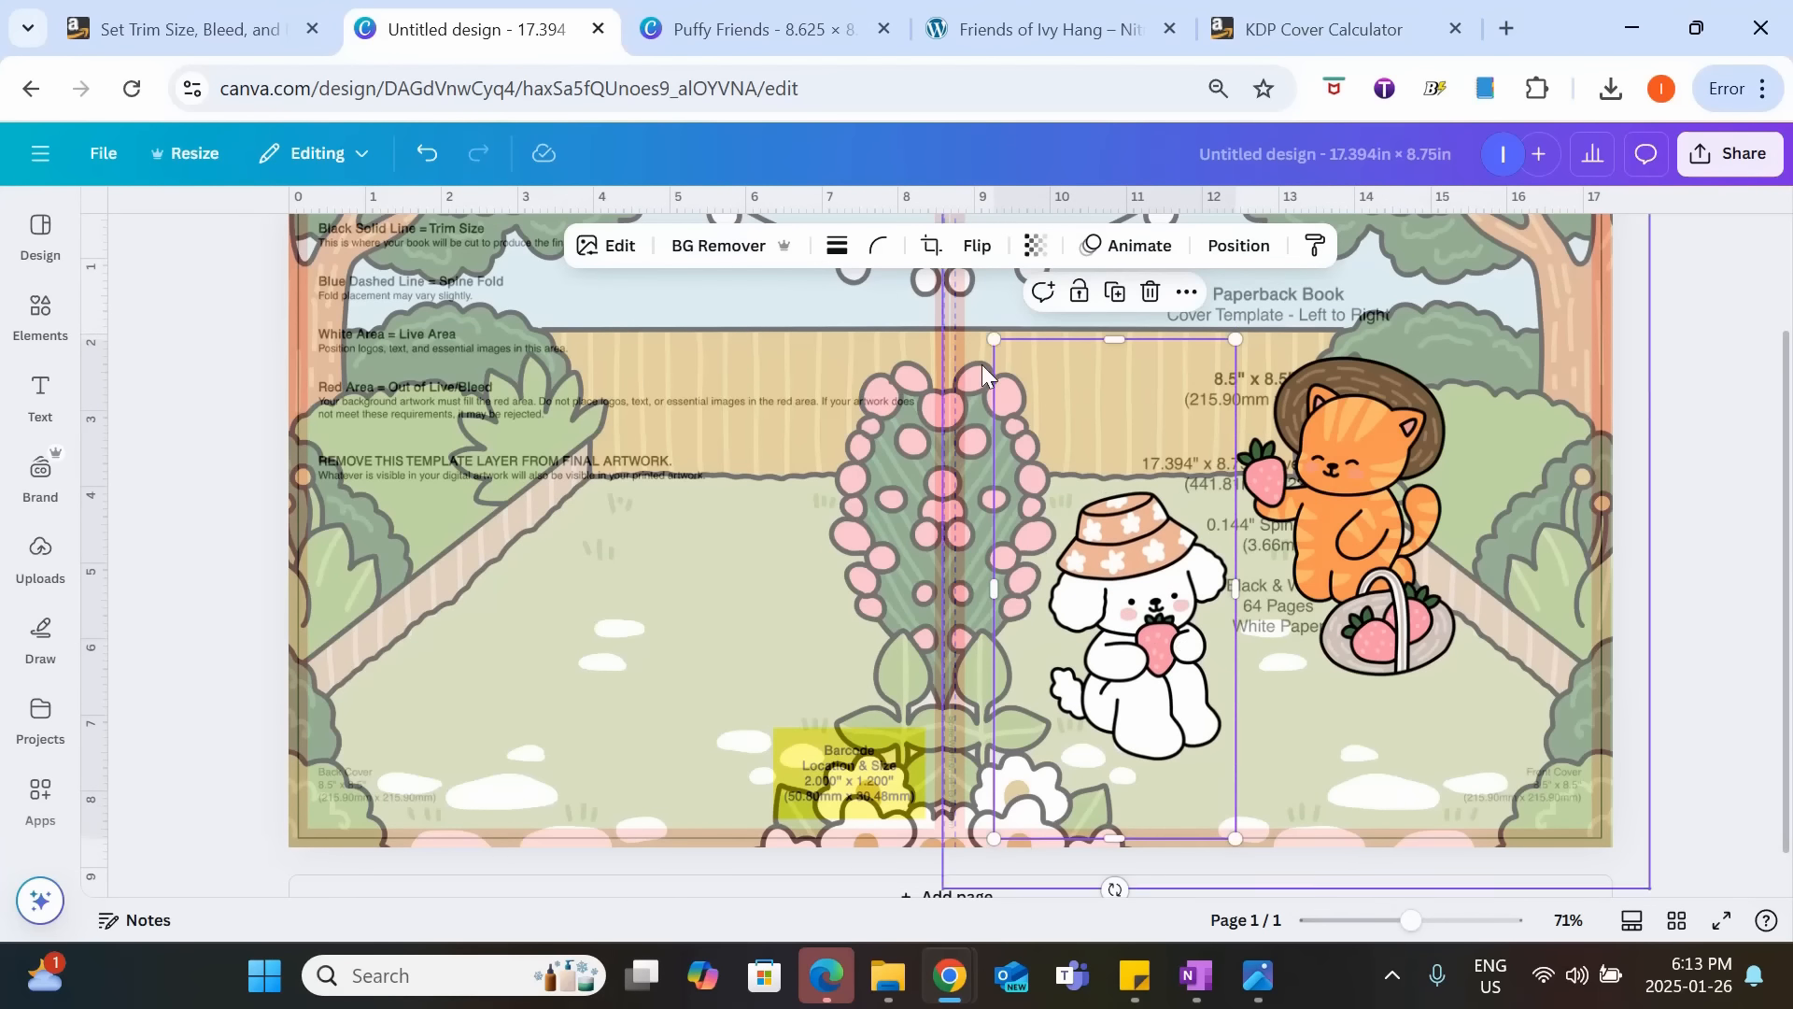
Enlarge the dog and the cat proportionally and arrange them side by side across the lower part of the front cover.
{"action": "left_click_drag", "start_coordinate": [995, 331], "coordinate": [951, 256]}
{"action": "left_click_drag", "start_coordinate": [1493, 804], "coordinate": [1578, 967]}
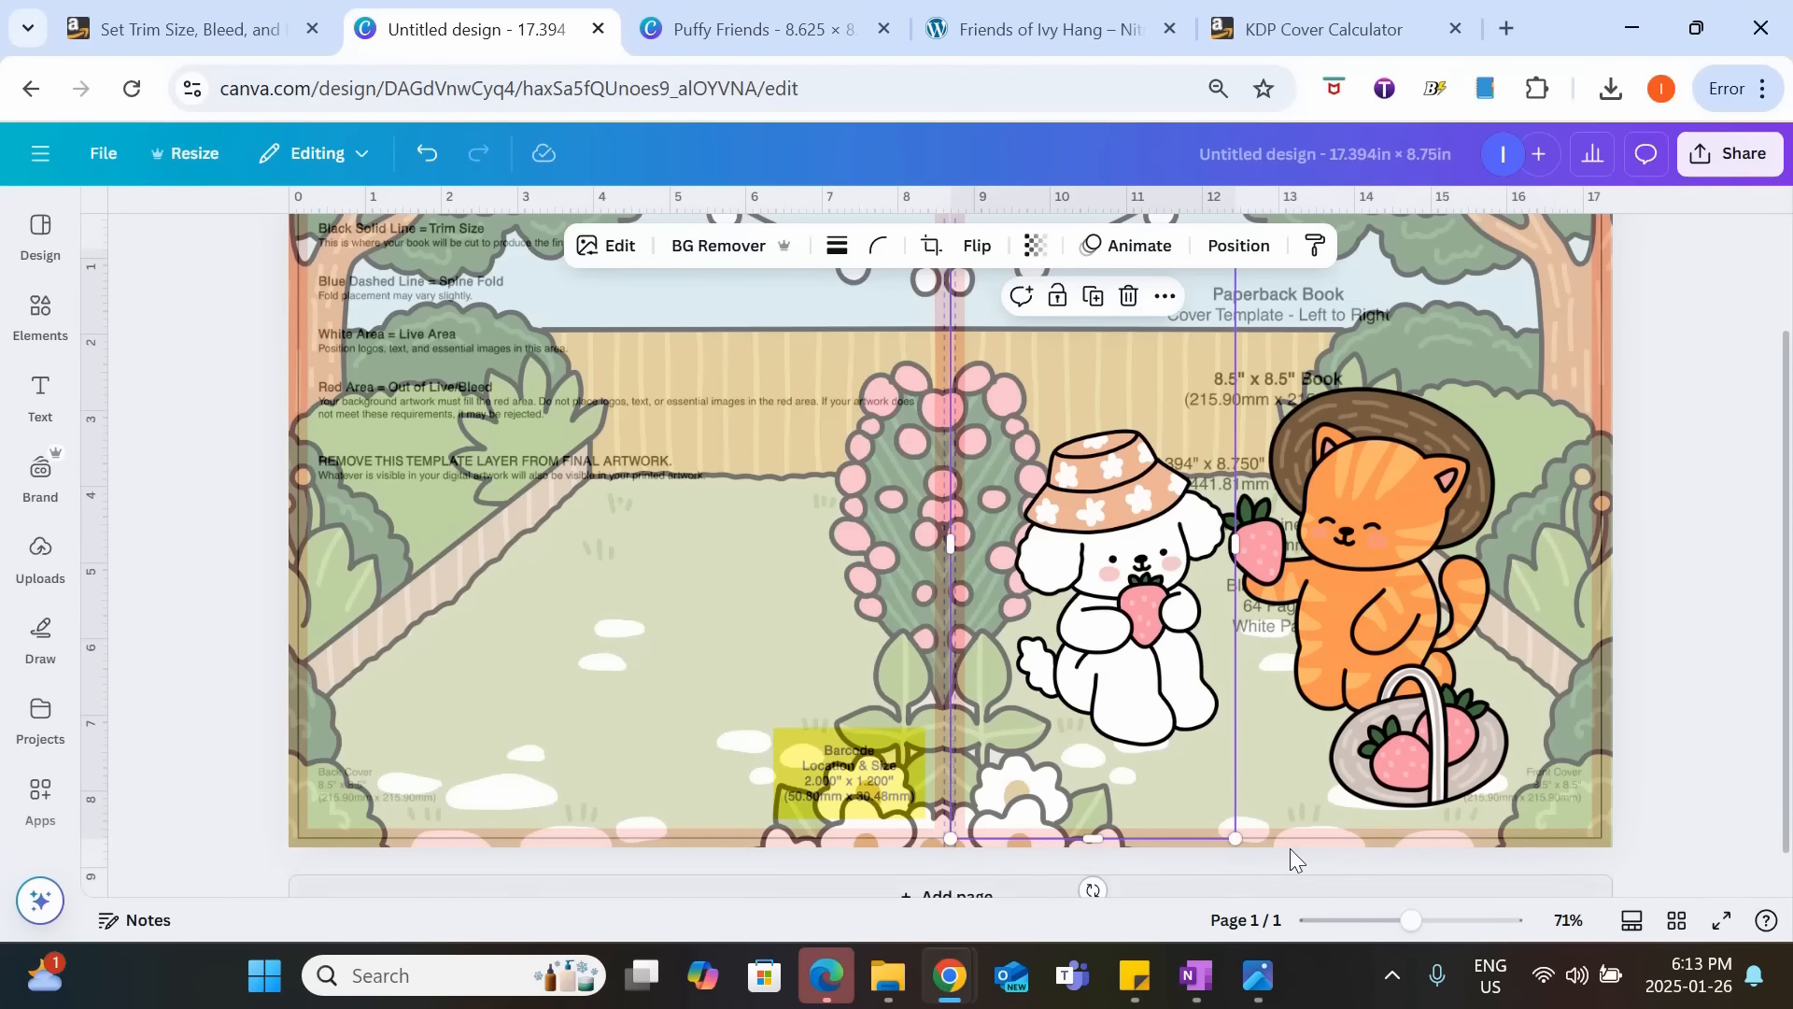
{"action": "left_click_drag", "start_coordinate": [1234, 839], "coordinate": [1247, 862]}
{"action": "left_click_drag", "start_coordinate": [1446, 707], "coordinate": [1450, 702]}
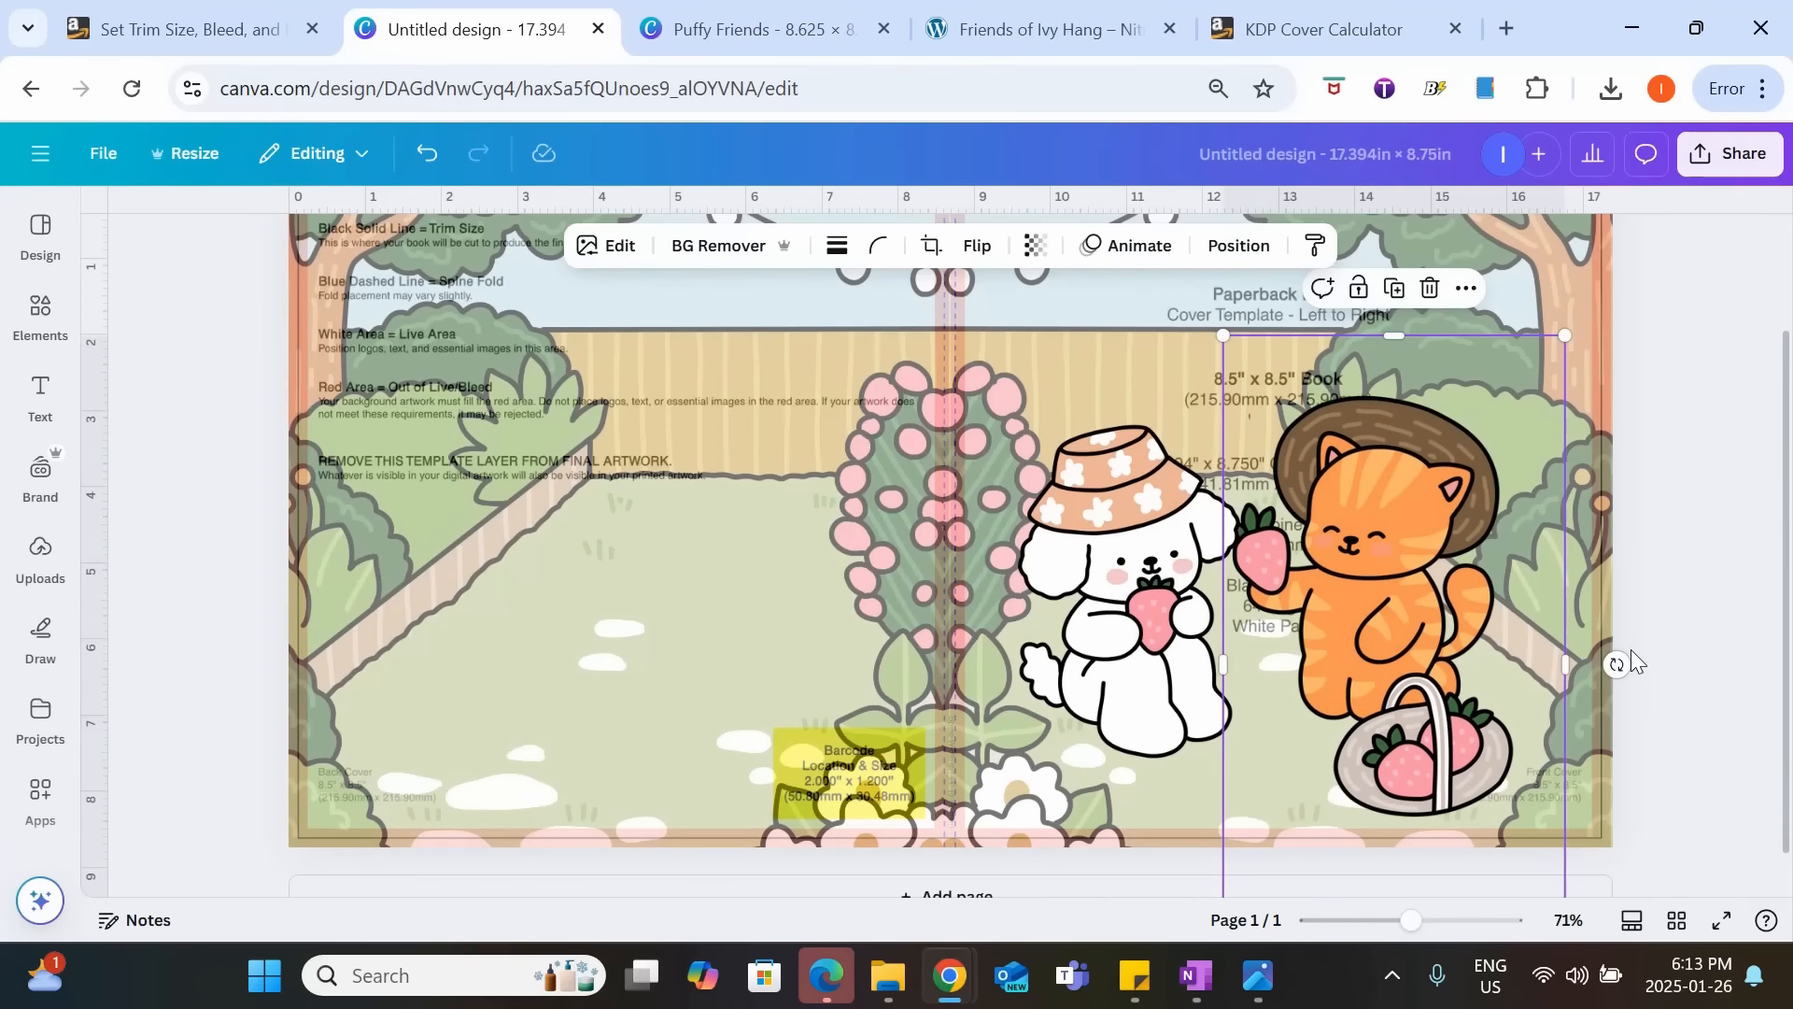
{"action": "left_click", "coordinate": [1752, 646]}
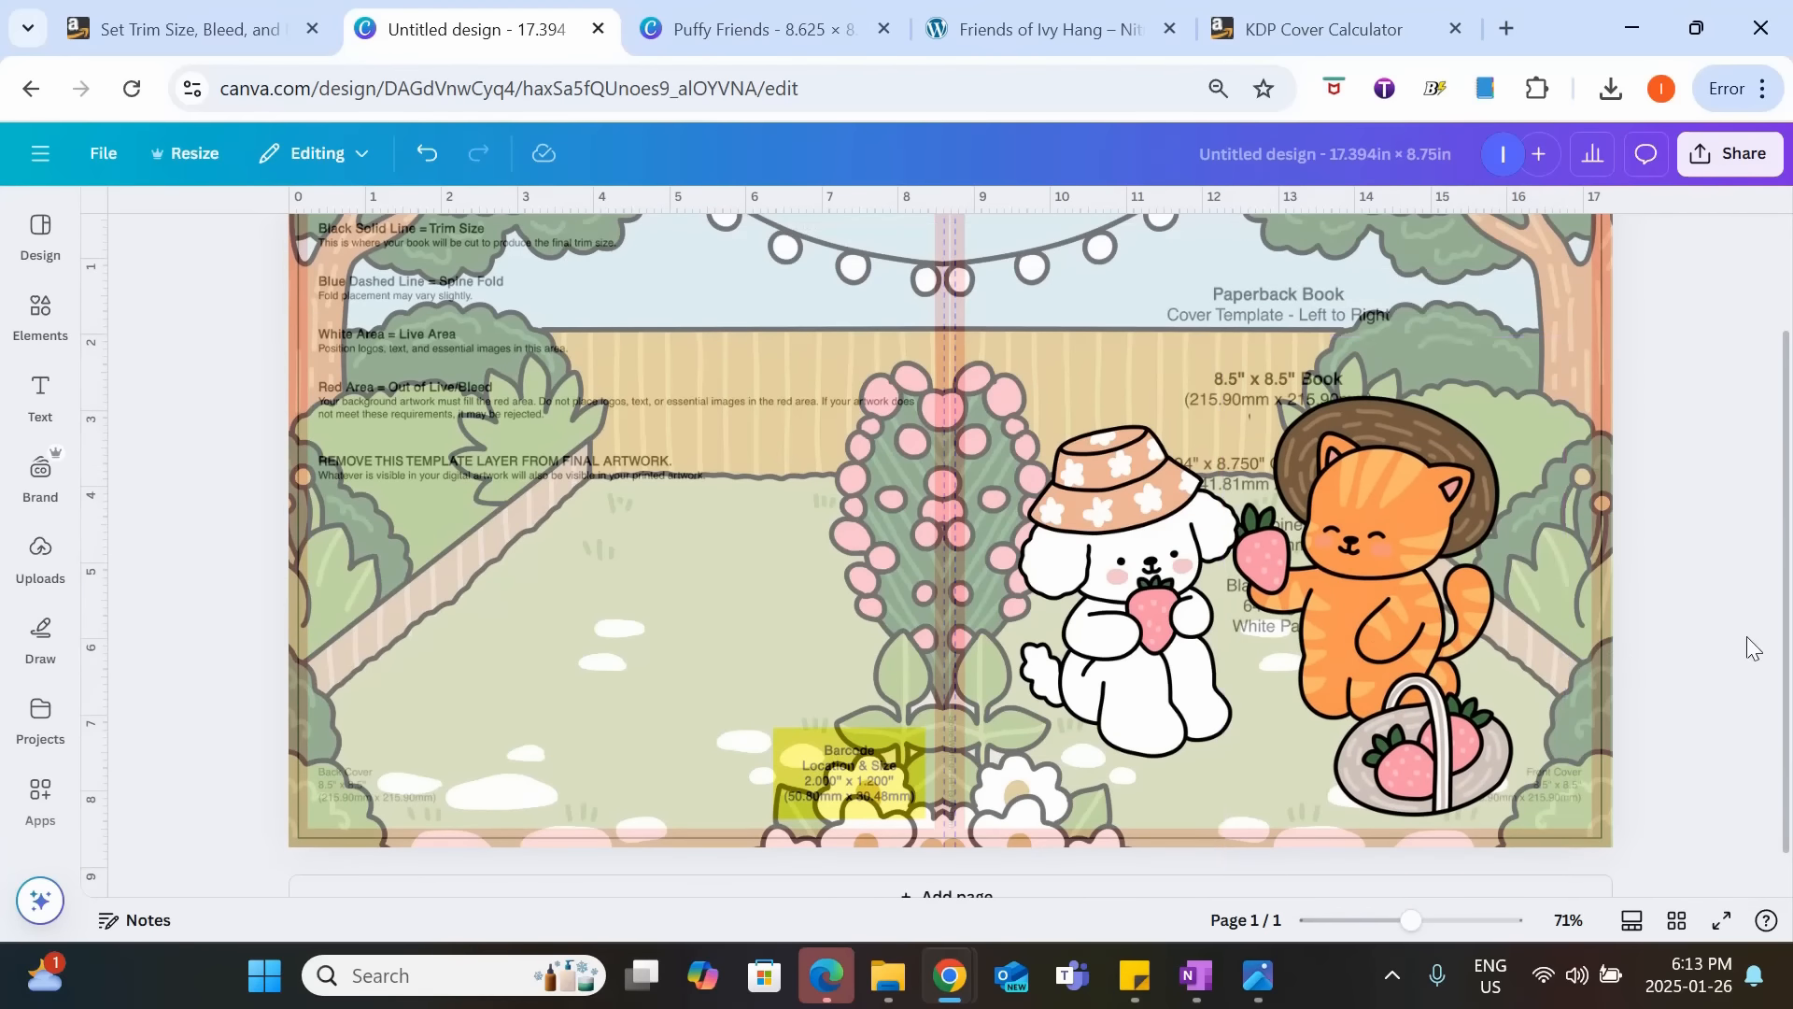
Add the recently used yellow duck graphic, shrink it, flip it horizontally and place it at the dog's feet.
{"action": "left_click", "coordinate": [40, 233]}
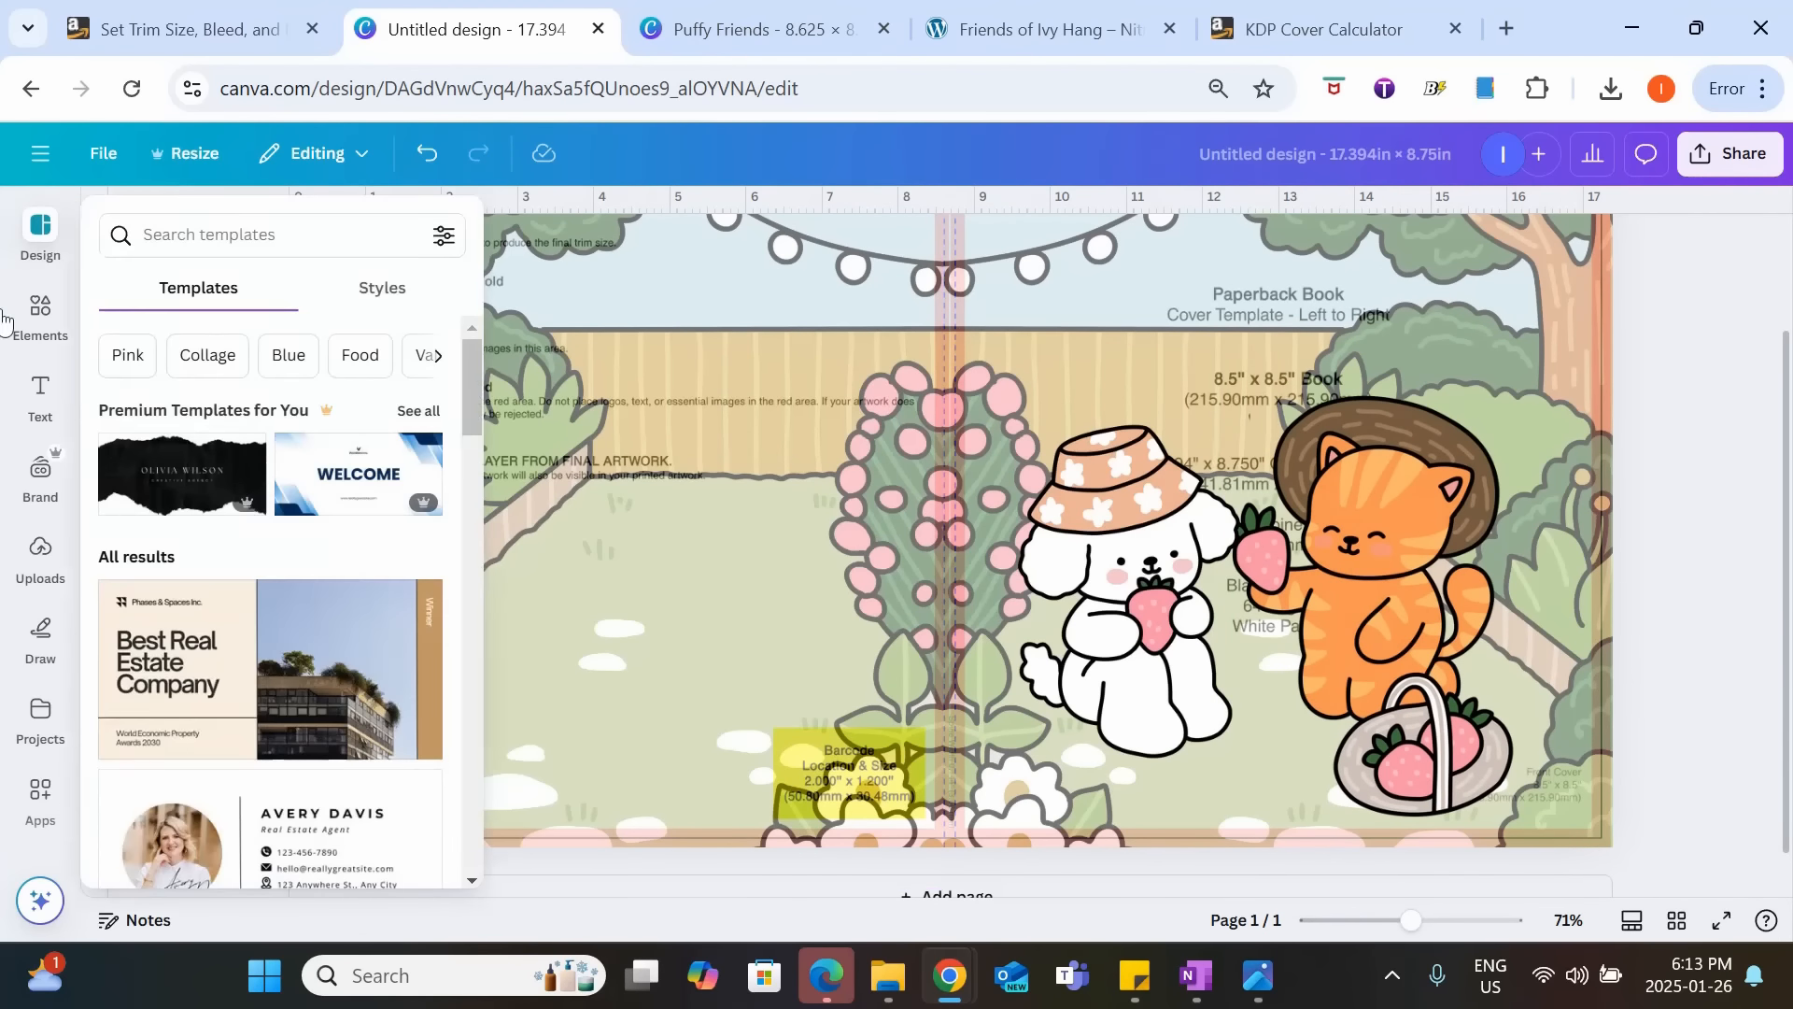
{"action": "left_click", "coordinate": [37, 318]}
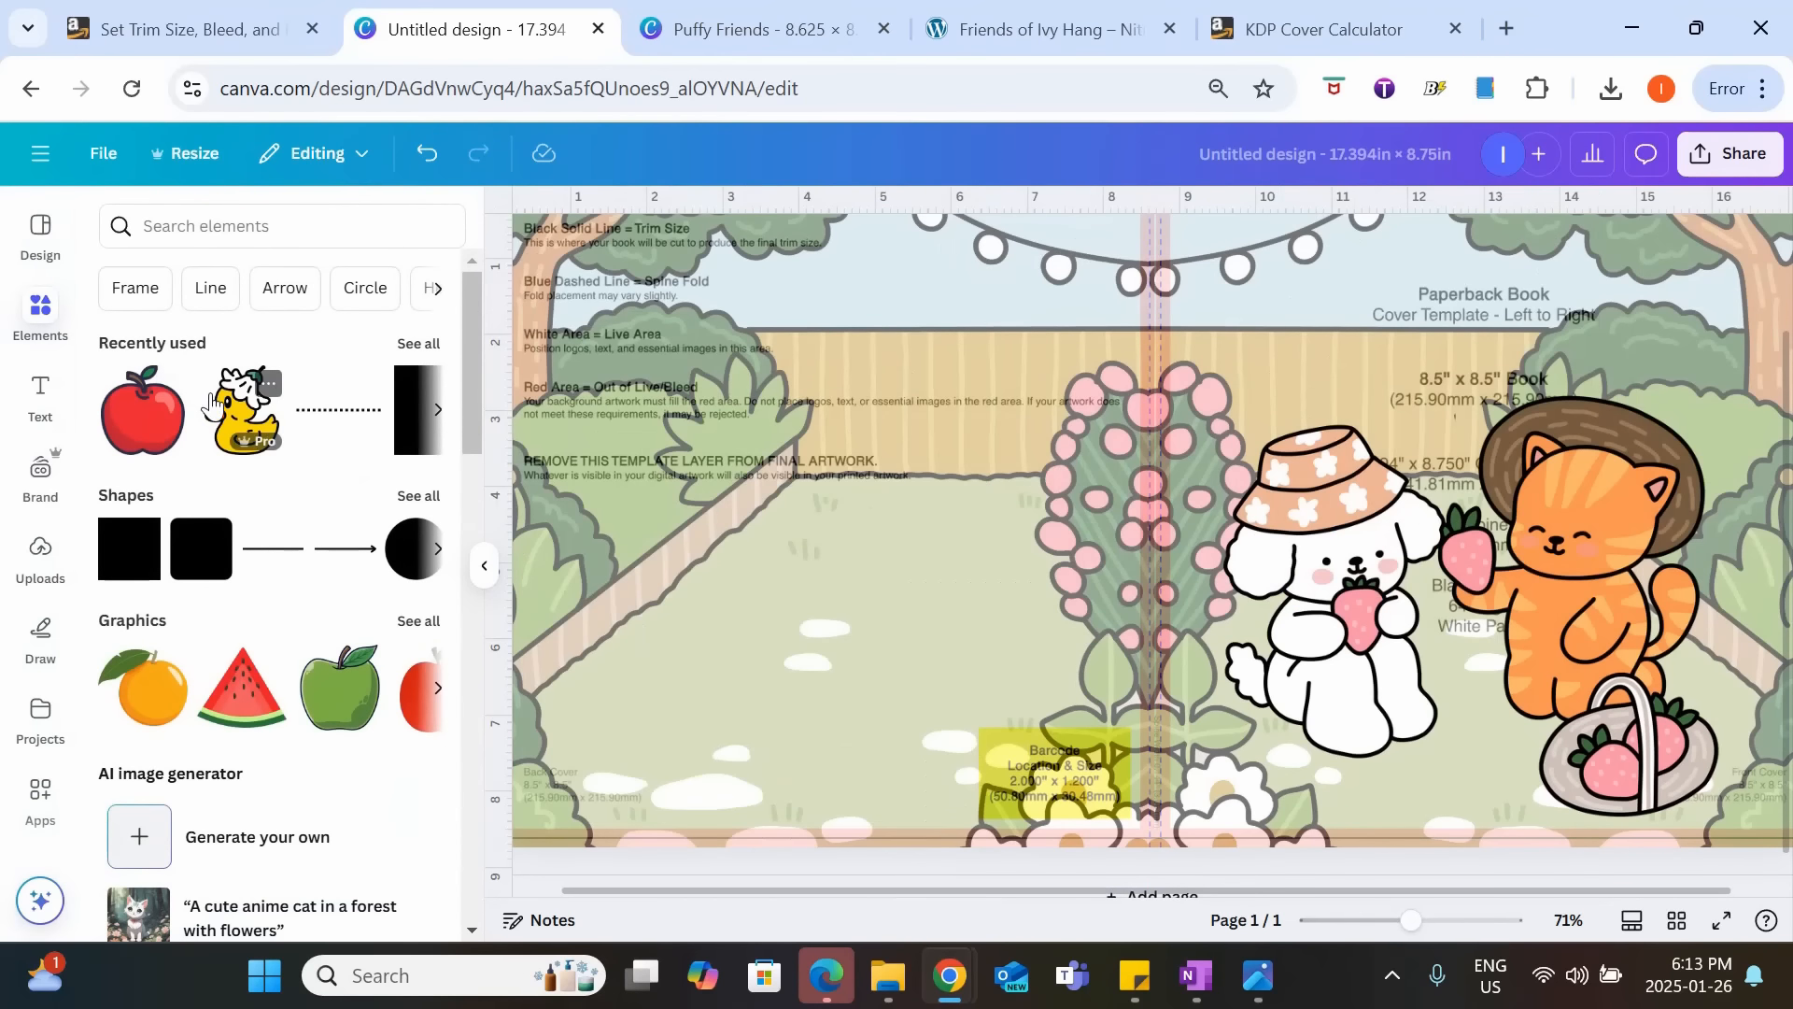
{"action": "left_click", "coordinate": [212, 405]}
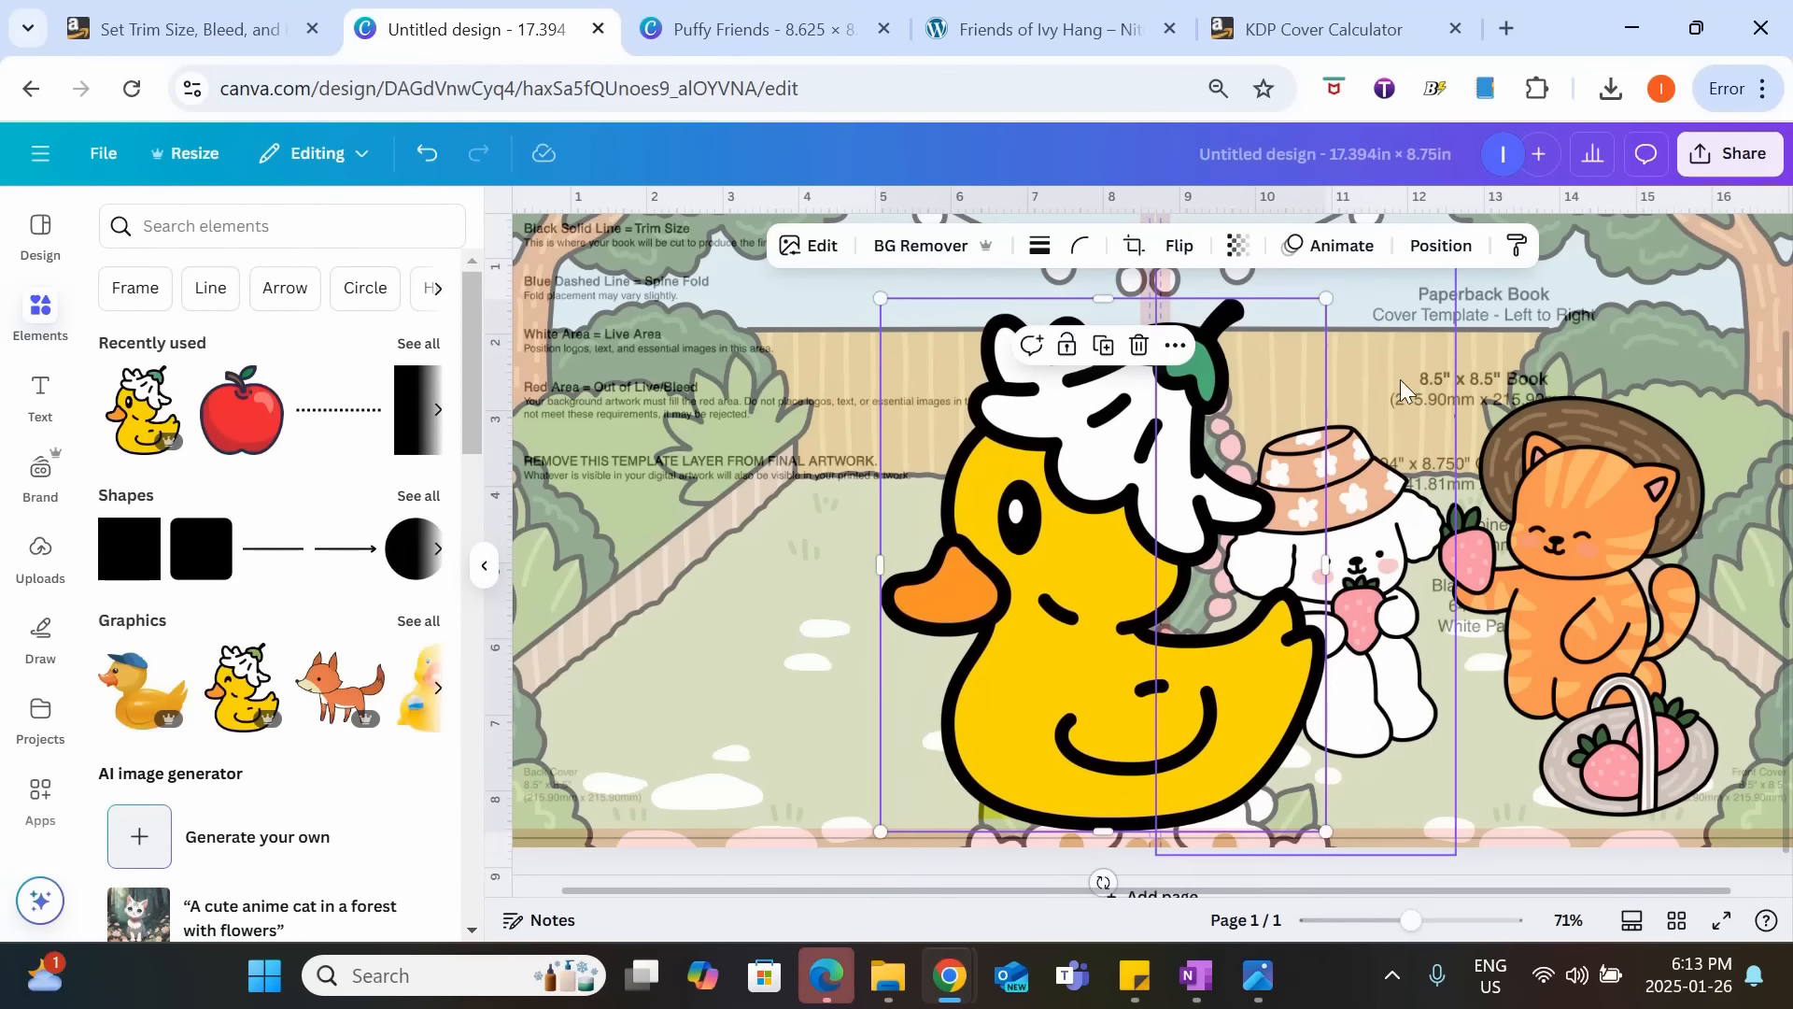
{"action": "left_click_drag", "start_coordinate": [1326, 298], "coordinate": [1054, 623]}
{"action": "left_click_drag", "start_coordinate": [949, 778], "coordinate": [1252, 766]}
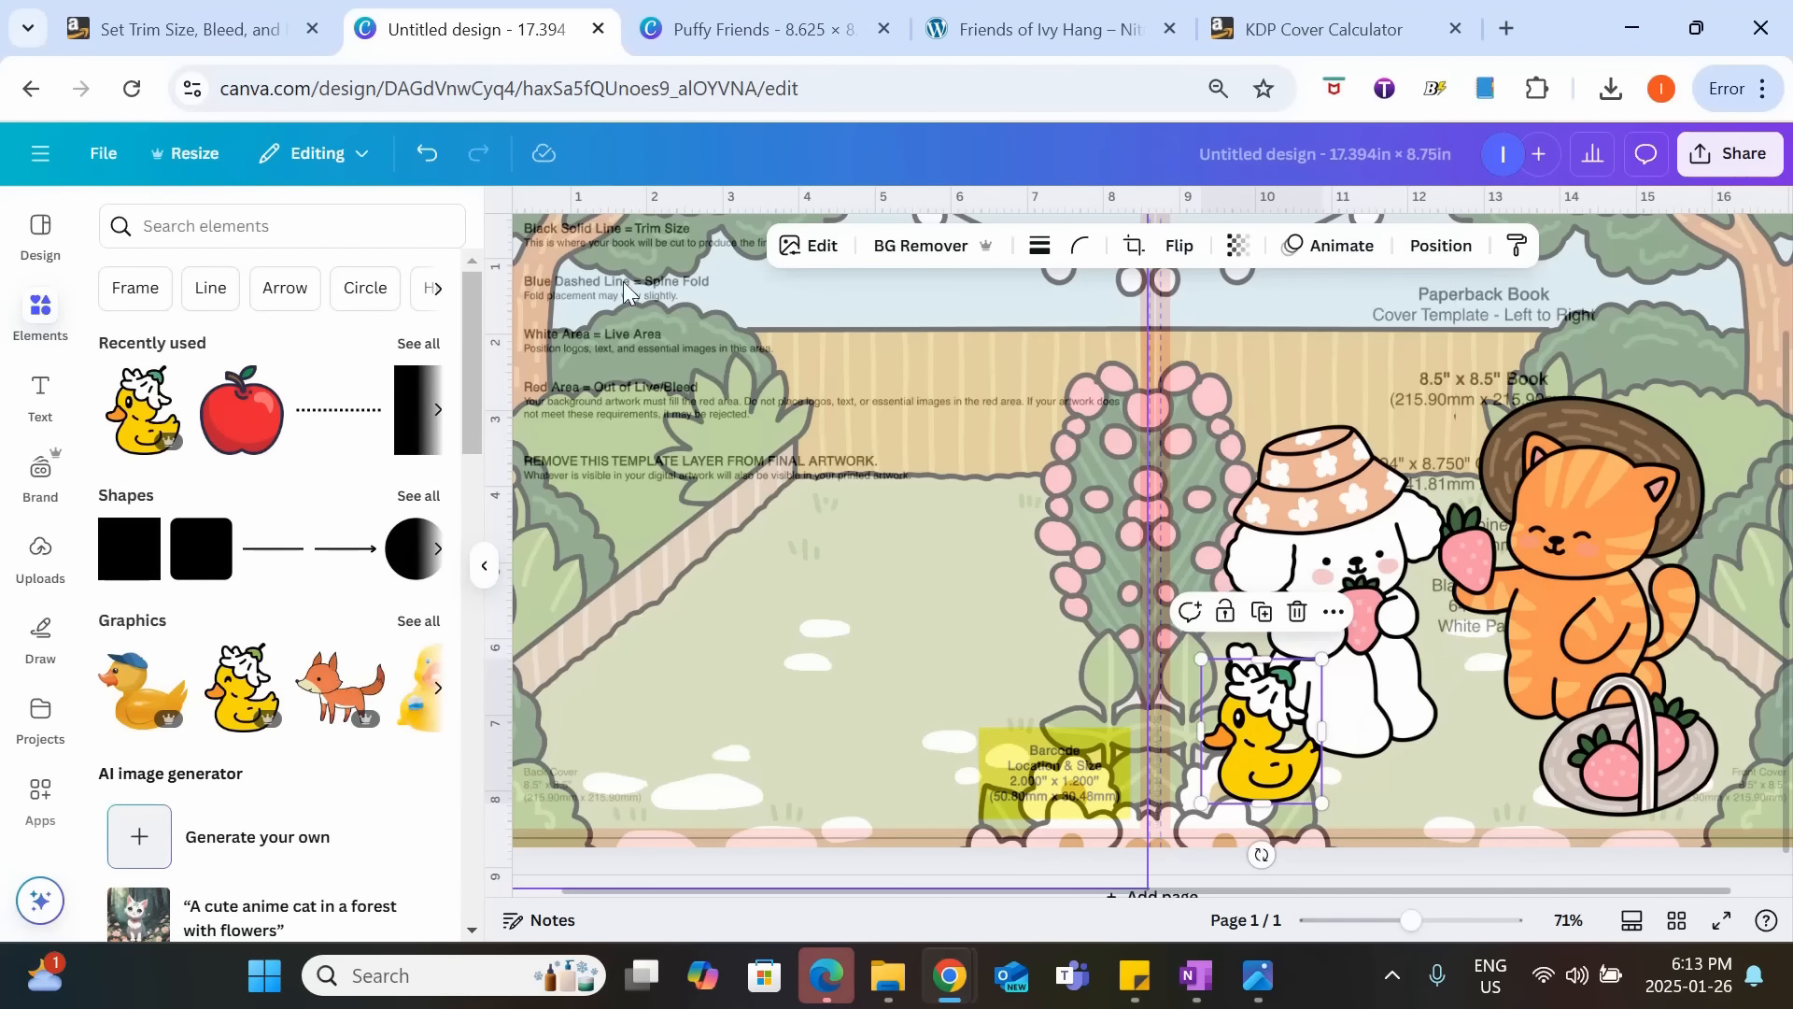
{"action": "left_click", "coordinate": [1179, 244]}
{"action": "left_click", "coordinate": [1186, 303]}
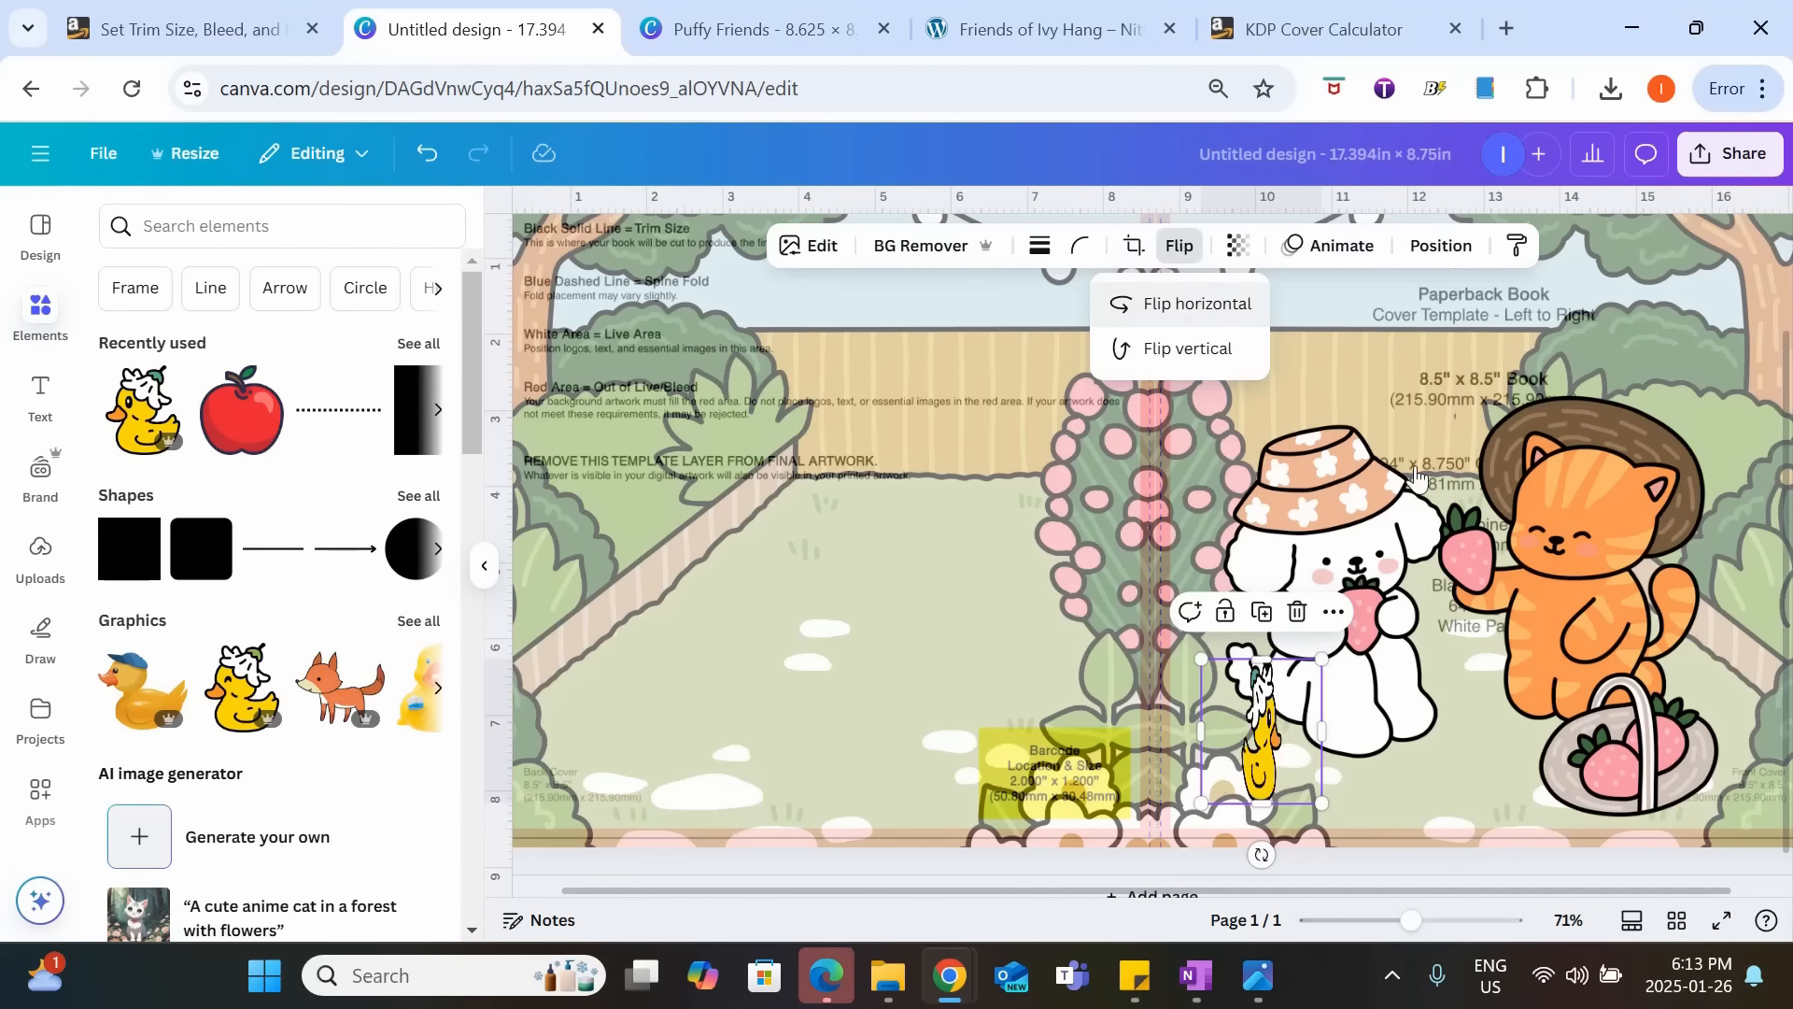
{"action": "left_click_drag", "start_coordinate": [1260, 747], "coordinate": [1338, 751]}
Add the recently used red apple graphic, shrink it and place it next to the duck on the front cover.
{"action": "left_click", "coordinate": [230, 430]}
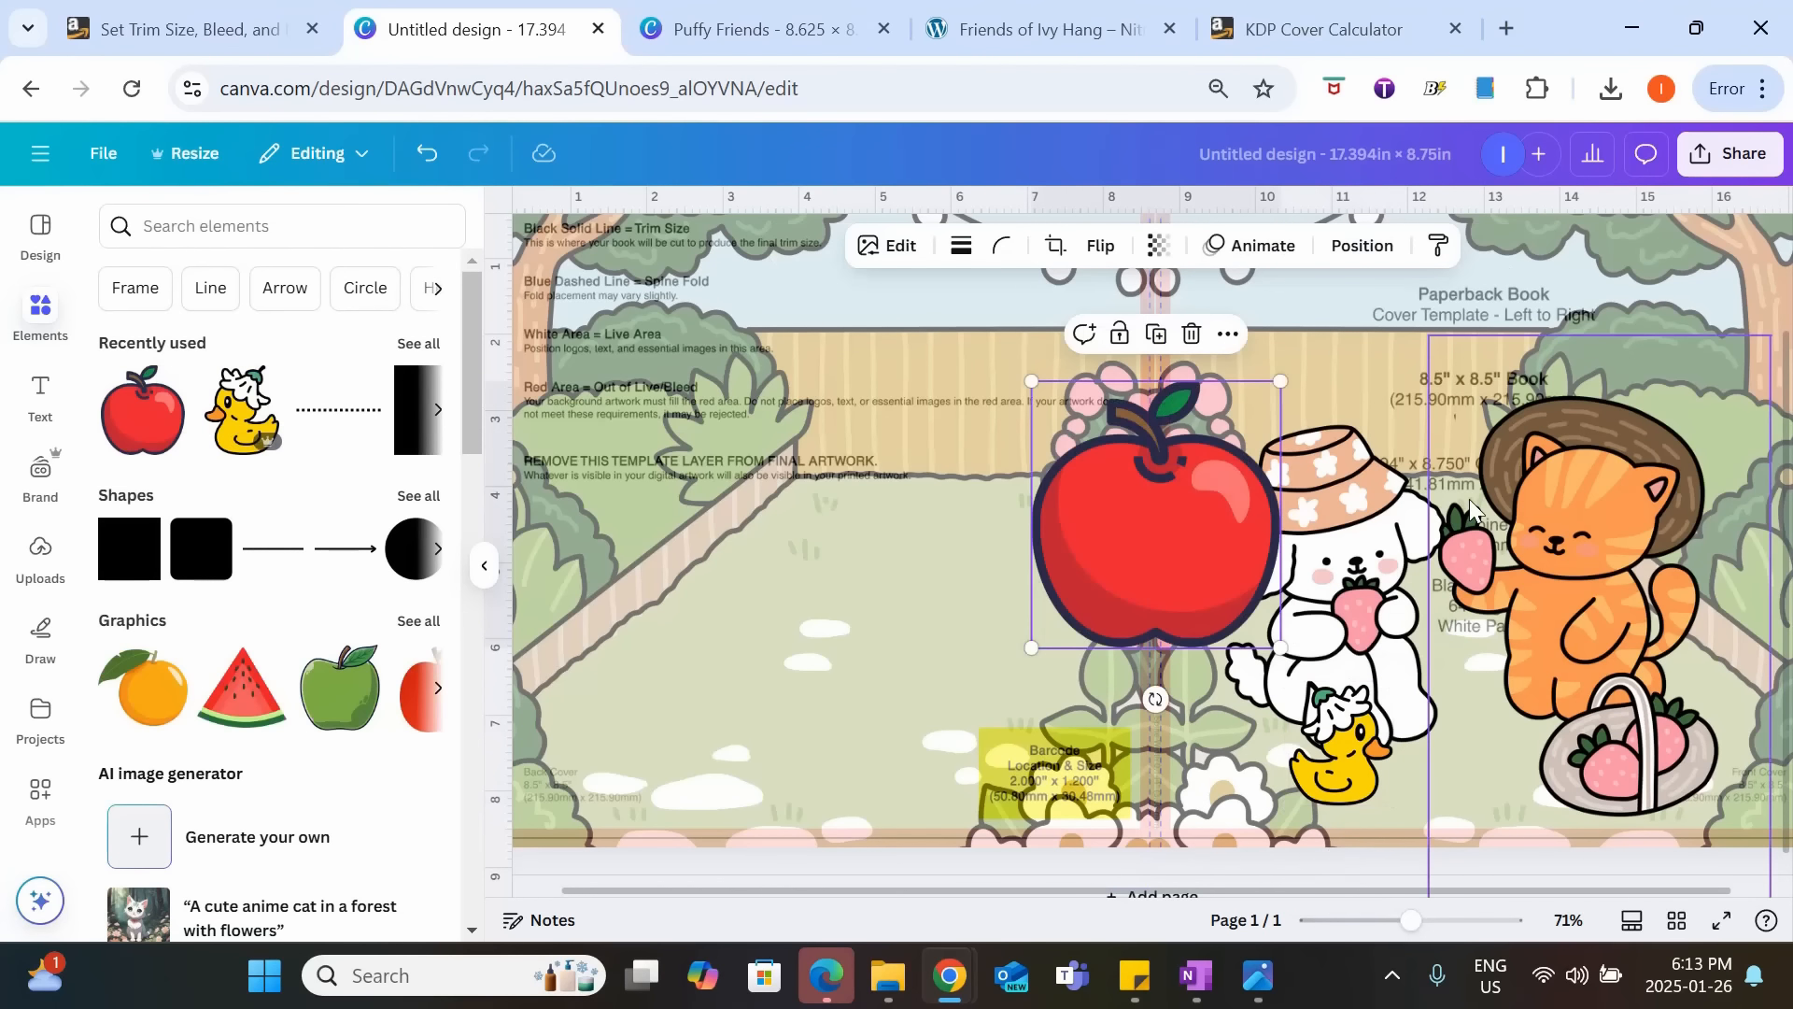
{"action": "left_click_drag", "start_coordinate": [1280, 381], "coordinate": [1152, 525]}
{"action": "left_click_drag", "start_coordinate": [1103, 590], "coordinate": [1430, 738]}
Place a copy of the apple between the dog and the cat and send it backward in the layer order.
{"action": "right_click", "coordinate": [1484, 658]}
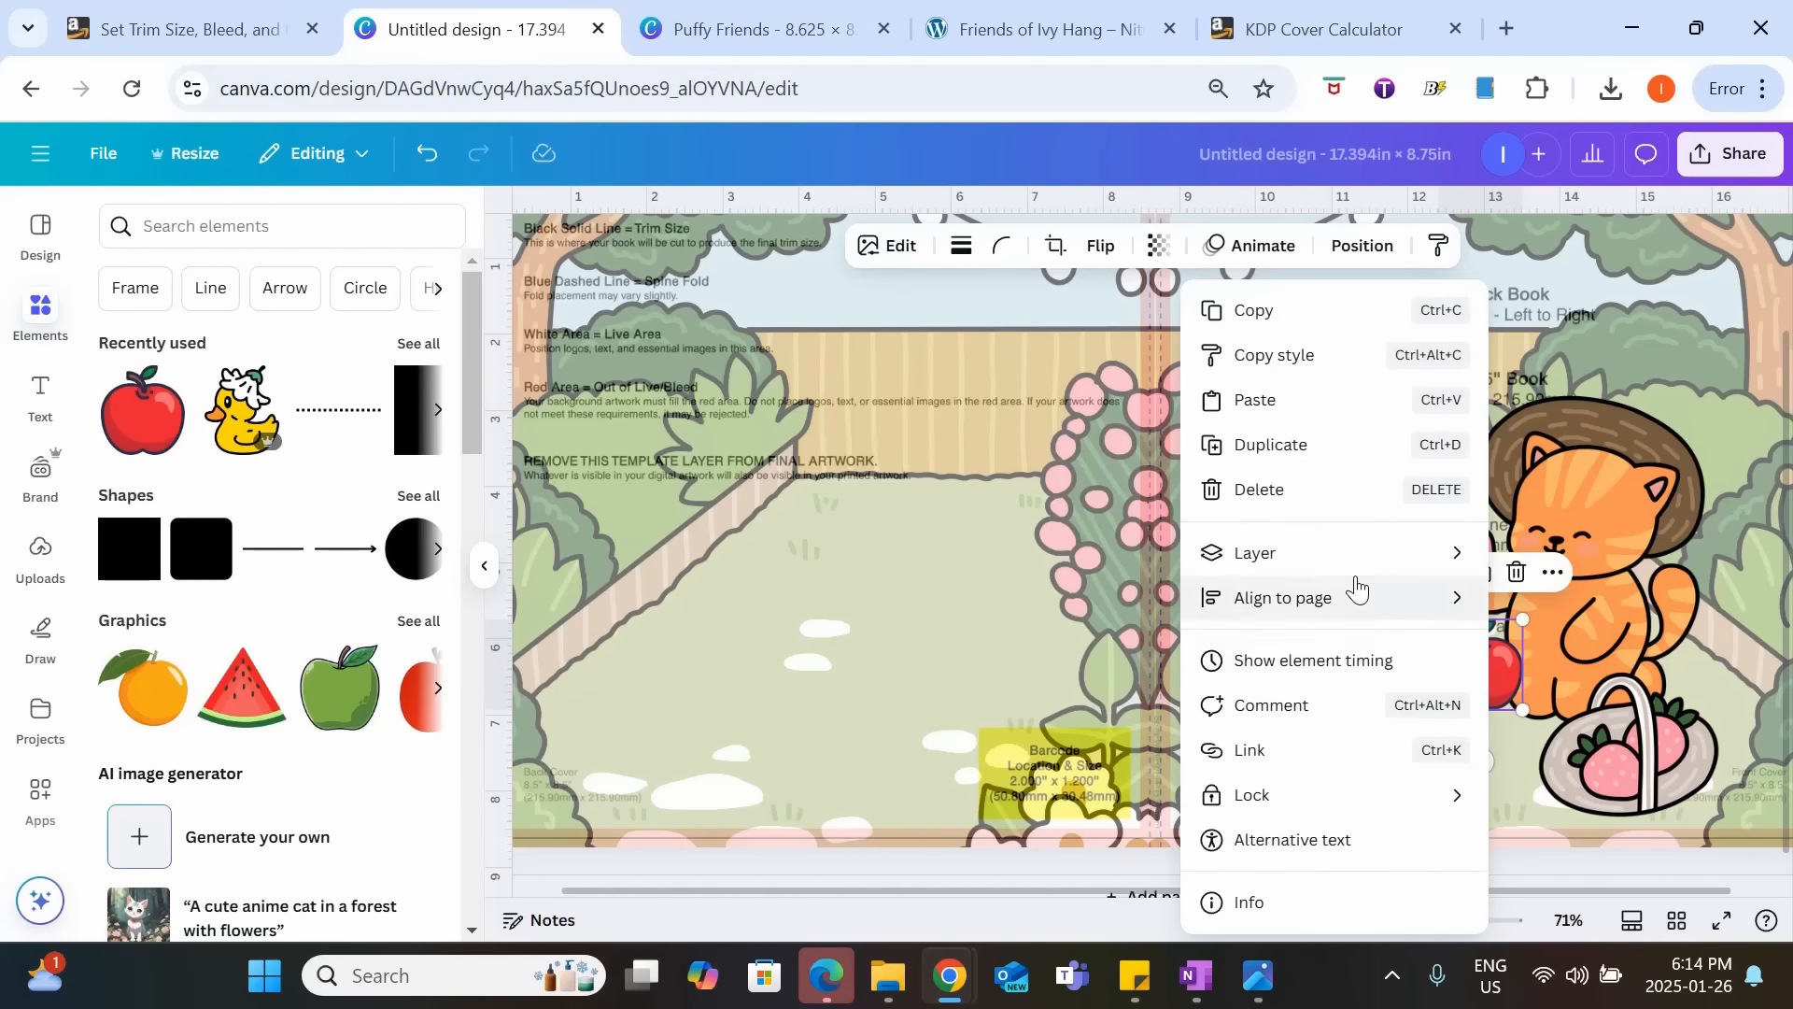
{"action": "mouse_move", "coordinate": [1357, 580]}
{"action": "left_click", "coordinate": [1009, 640]}
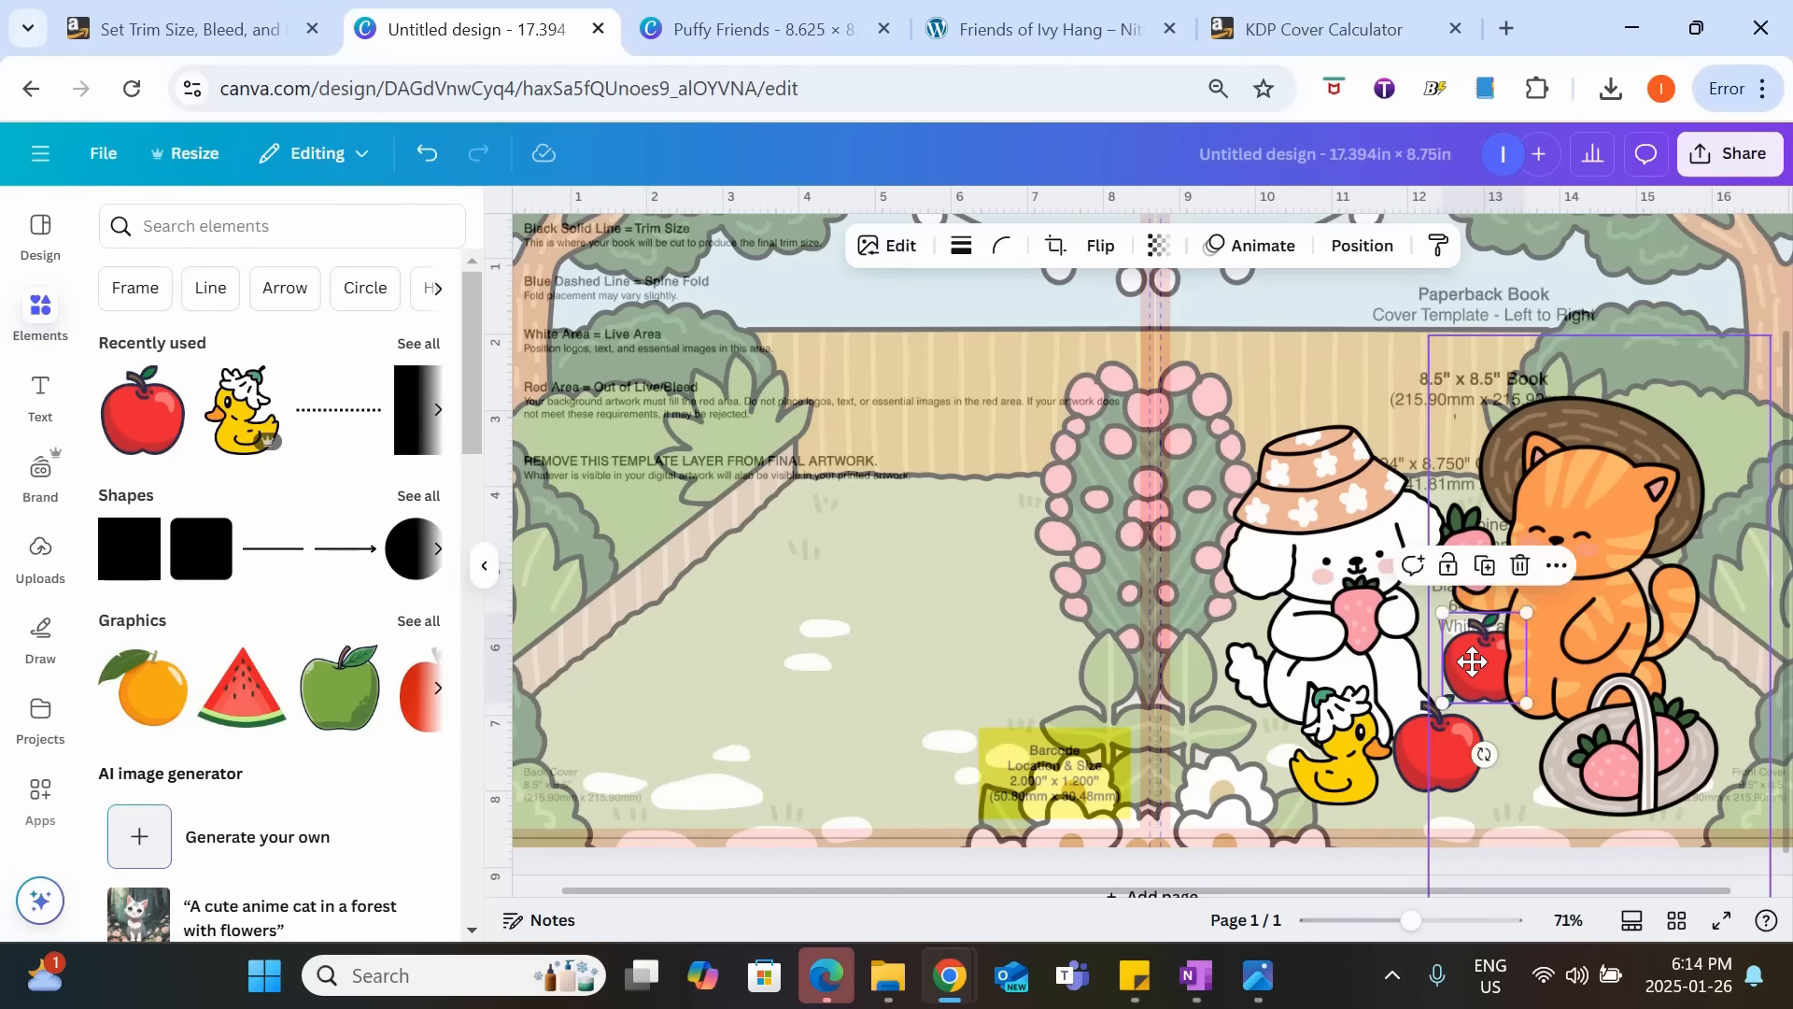
{"action": "left_click", "coordinate": [1483, 806]}
{"action": "left_click_drag", "start_coordinate": [1410, 922], "coordinate": [1389, 923]}
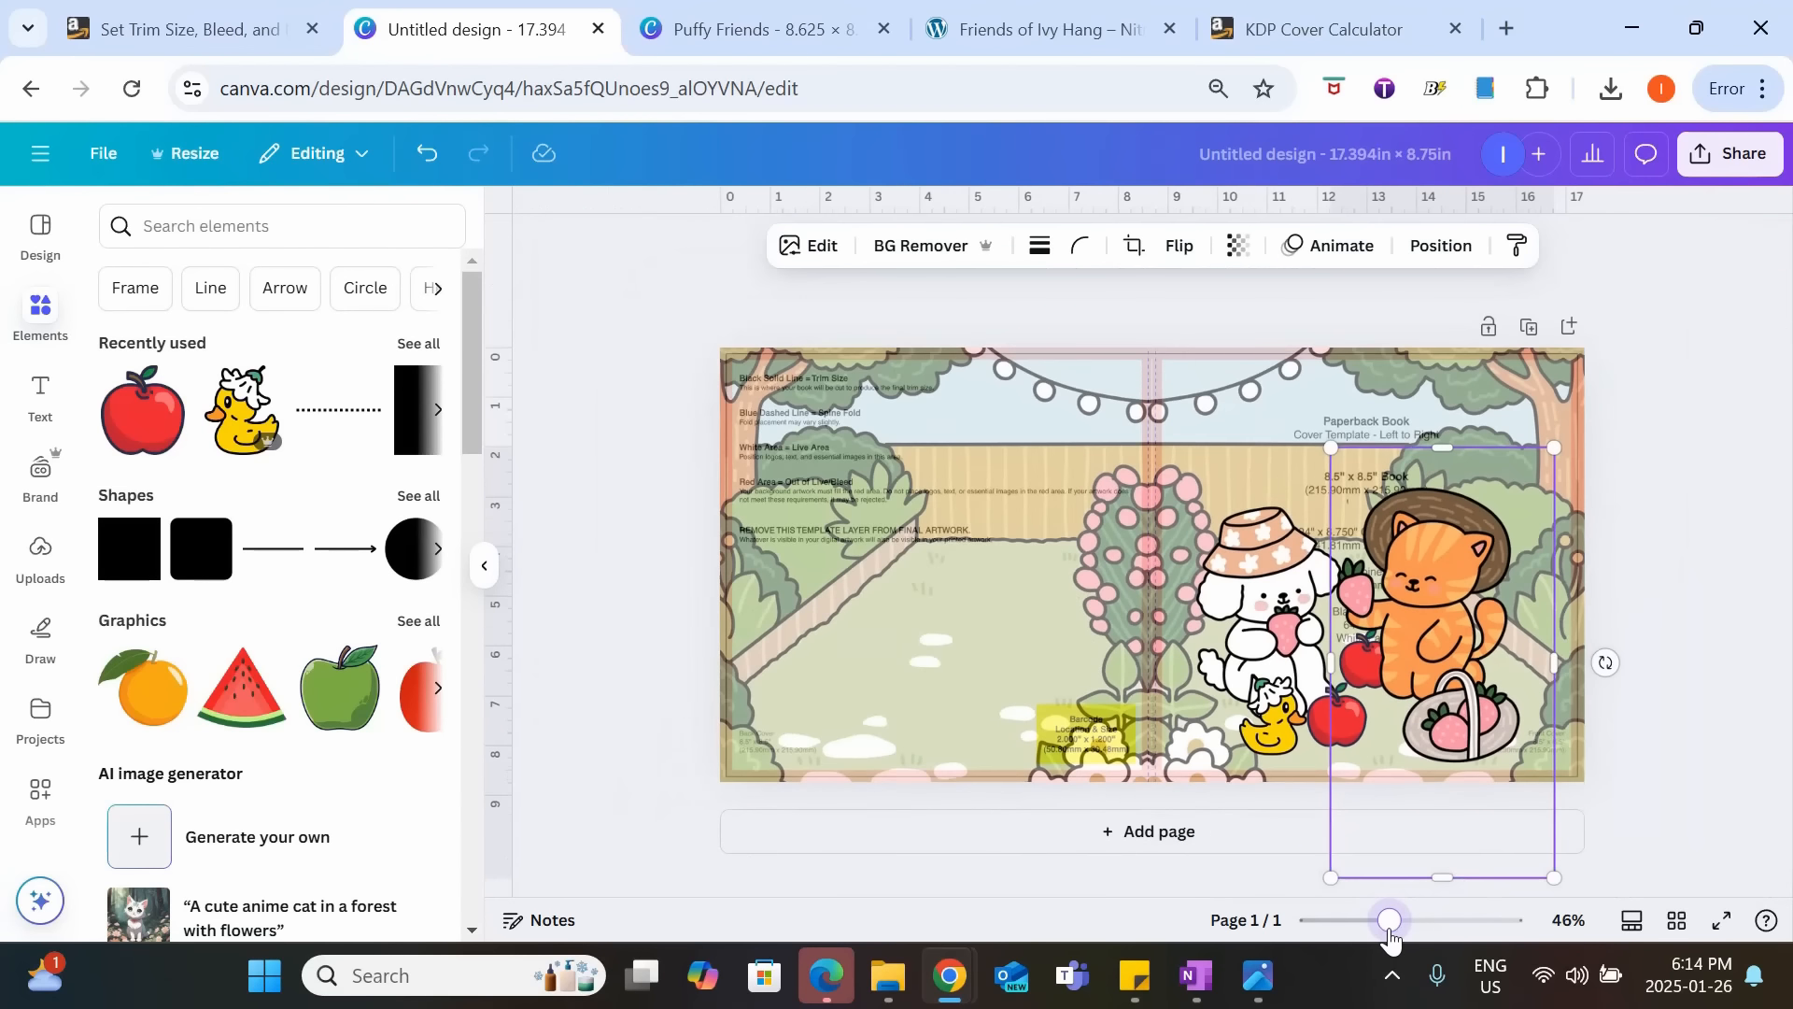
{"action": "left_click", "coordinate": [1677, 589]}
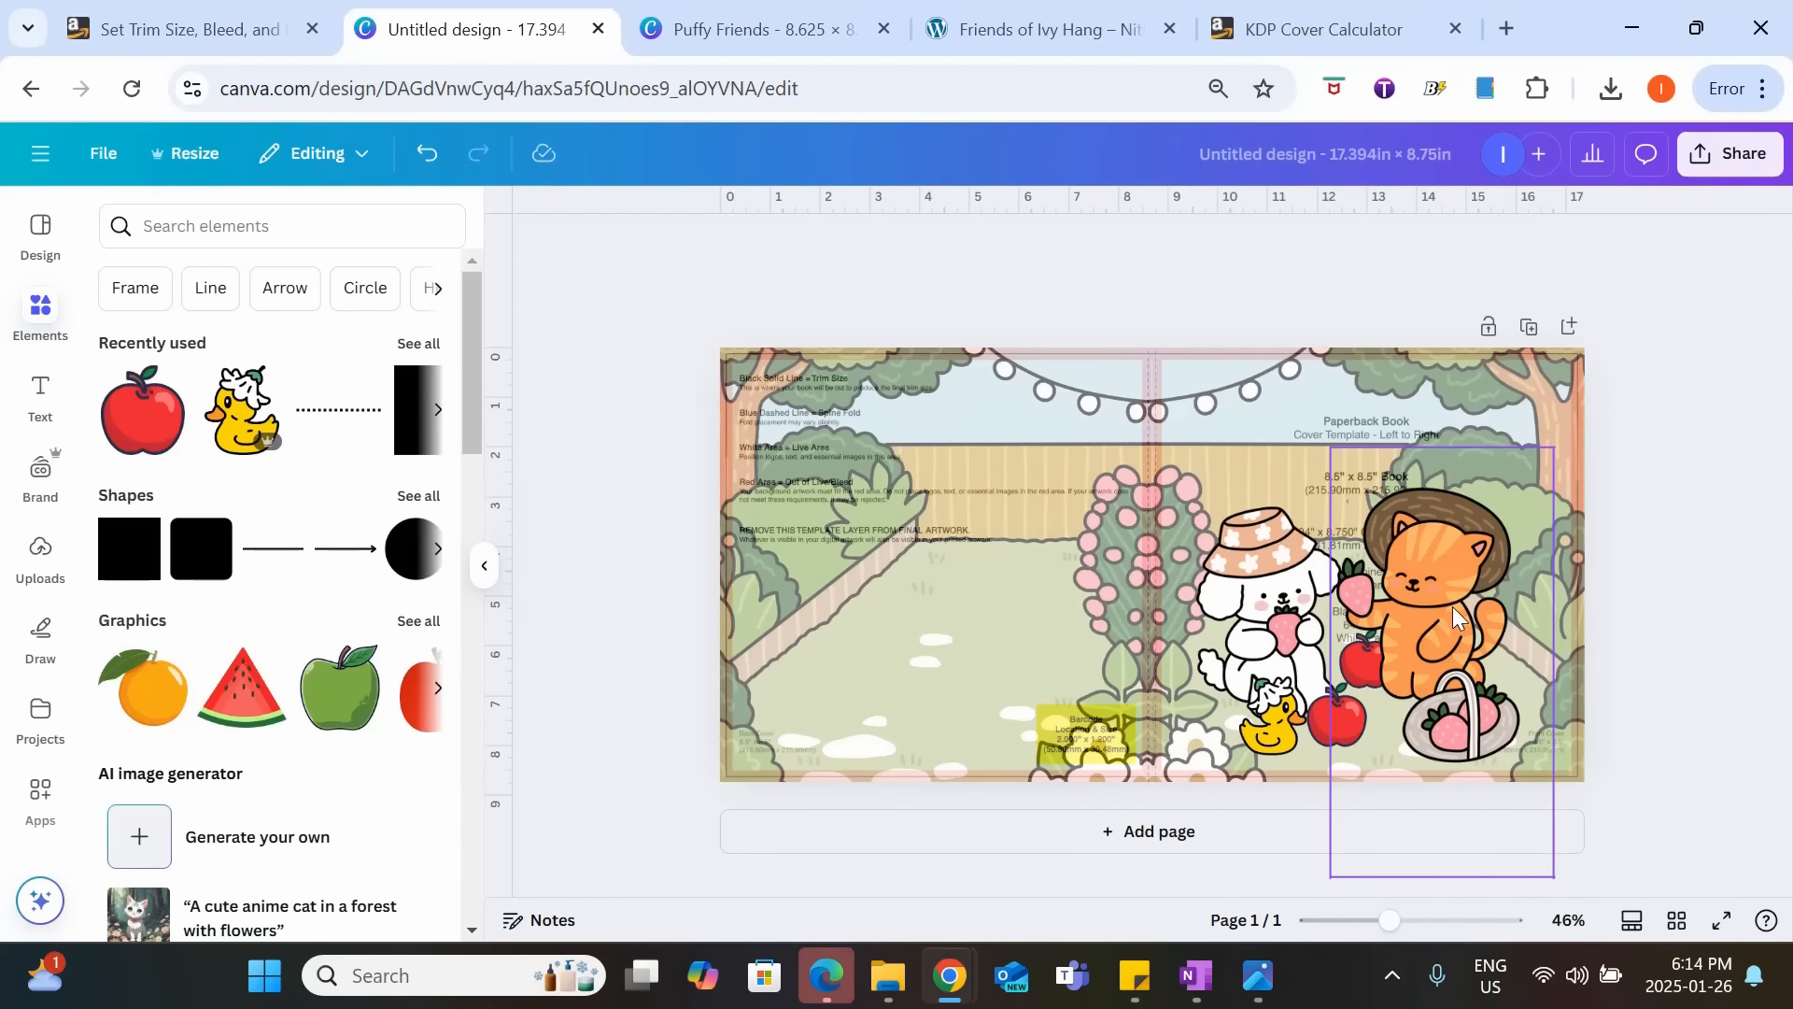
Add a heading in the upper part of the front cover and replace its text with "PUFFY FRIENDS".
{"action": "left_click", "coordinate": [40, 397]}
{"action": "left_click", "coordinate": [238, 561]}
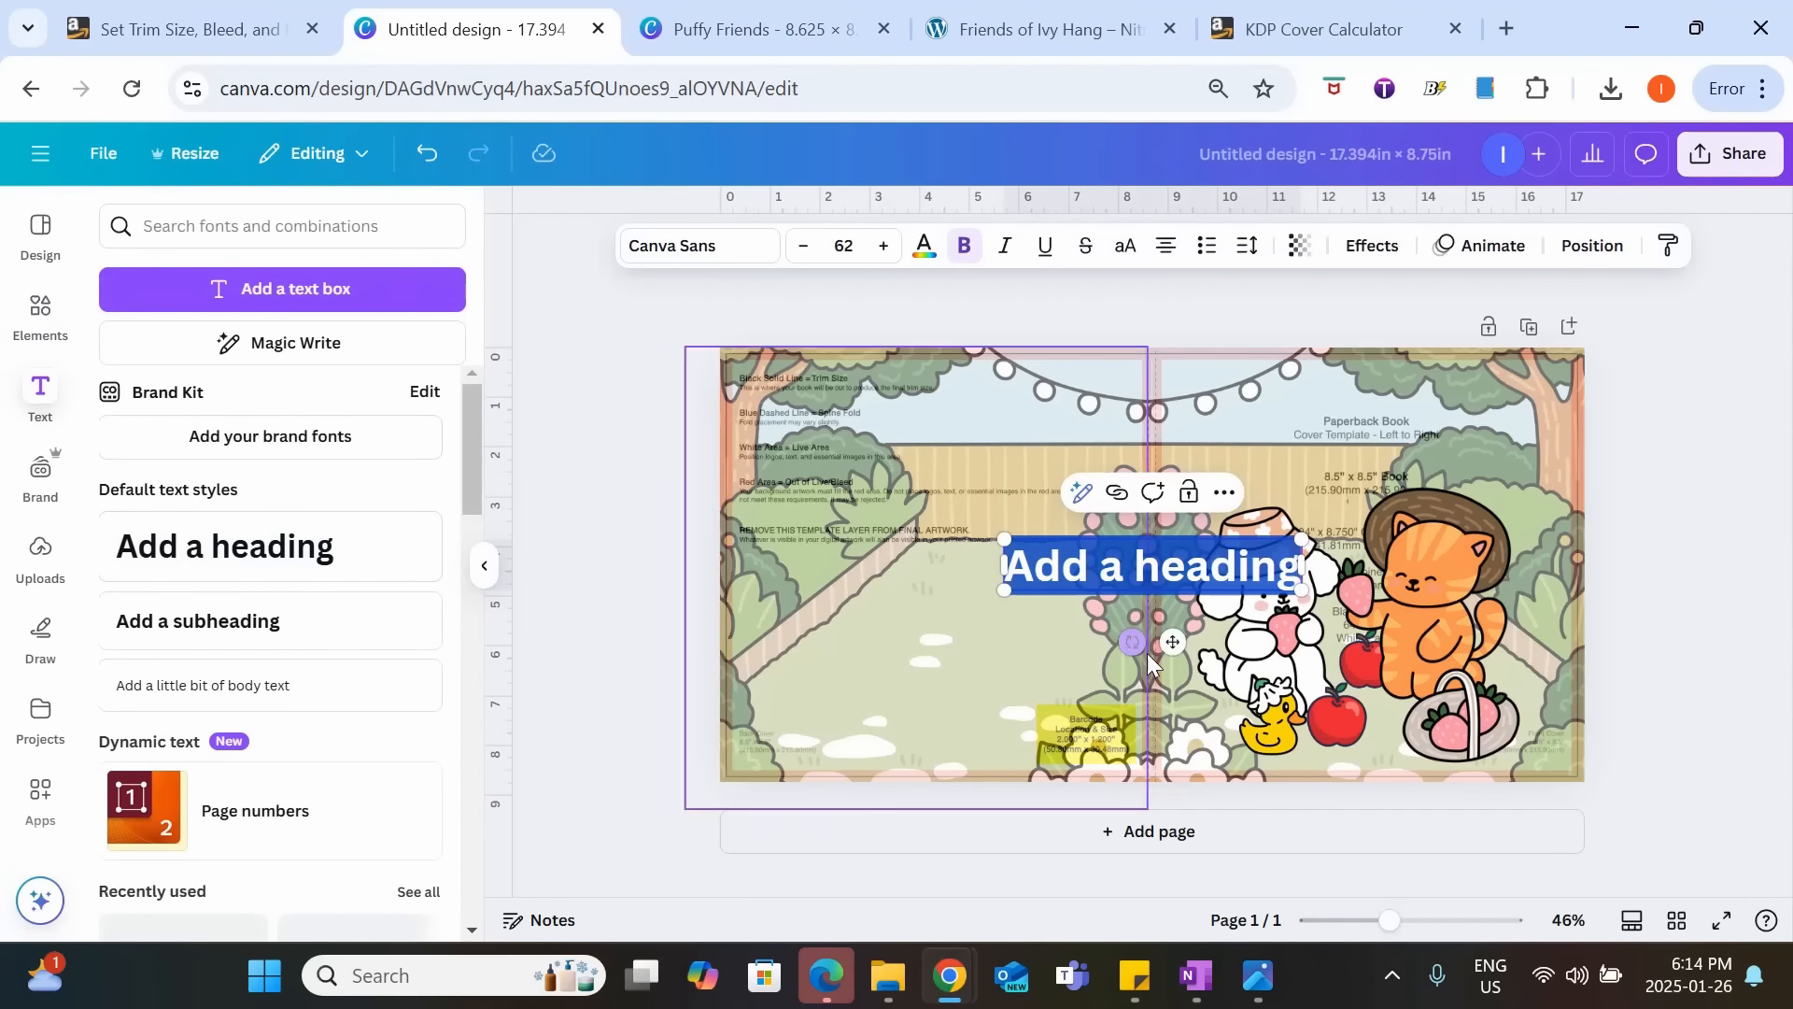
{"action": "left_click_drag", "start_coordinate": [1149, 597], "coordinate": [1356, 449]}
{"action": "left_click", "coordinate": [1281, 422]}
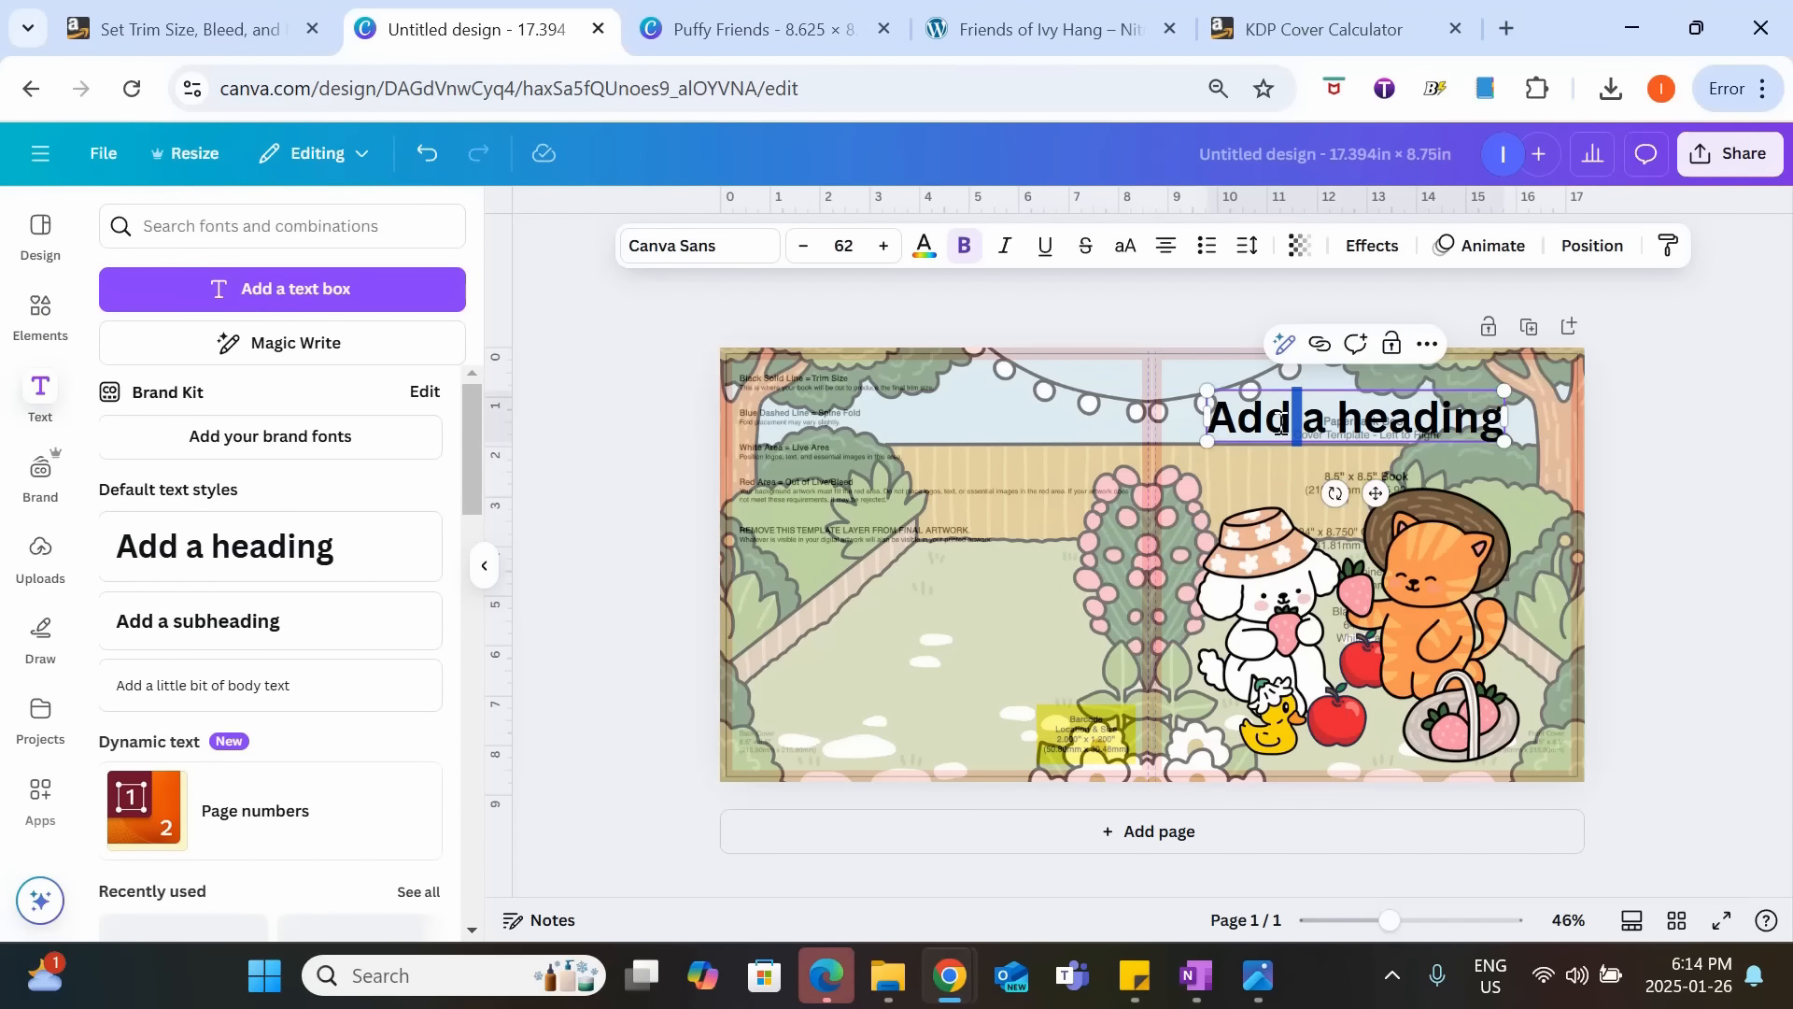
{"action": "left_click_drag", "start_coordinate": [1233, 420], "coordinate": [1336, 422]}
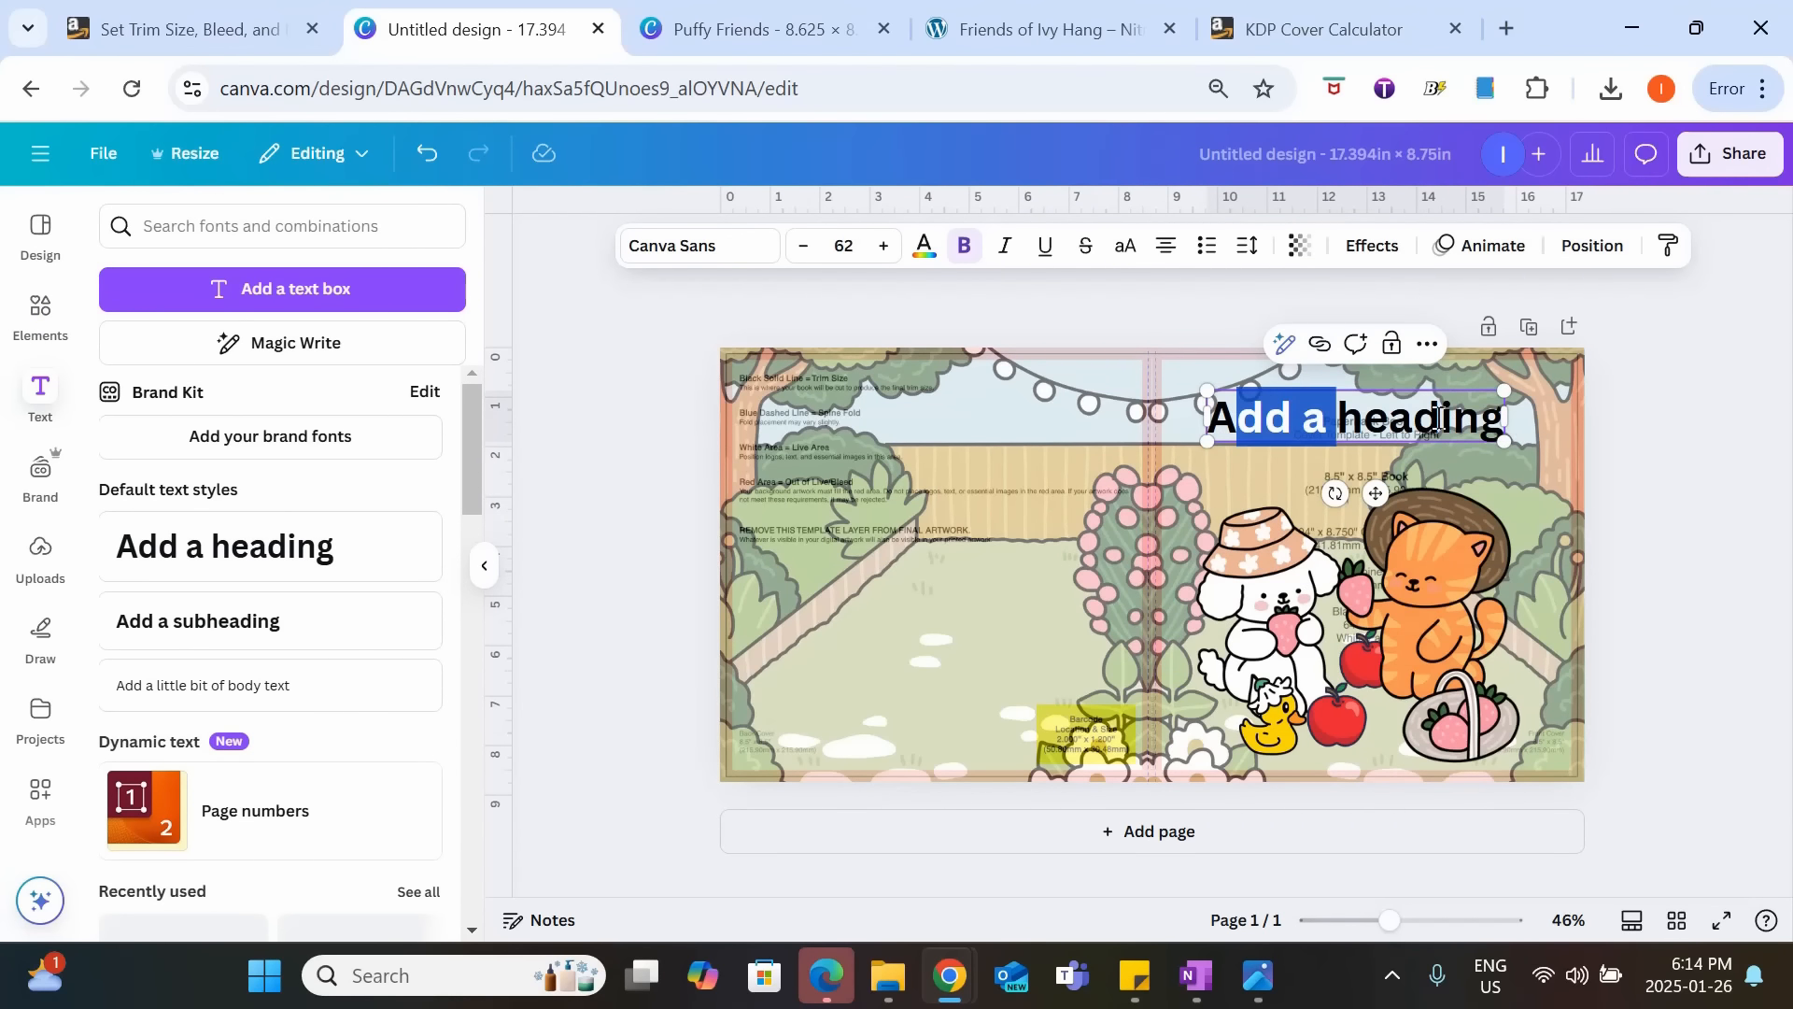
{"action": "key", "text": "BackSpace"}
{"action": "key", "text": "ctrl+a"}
{"action": "type", "text": "PUFFY FRIENDS"}
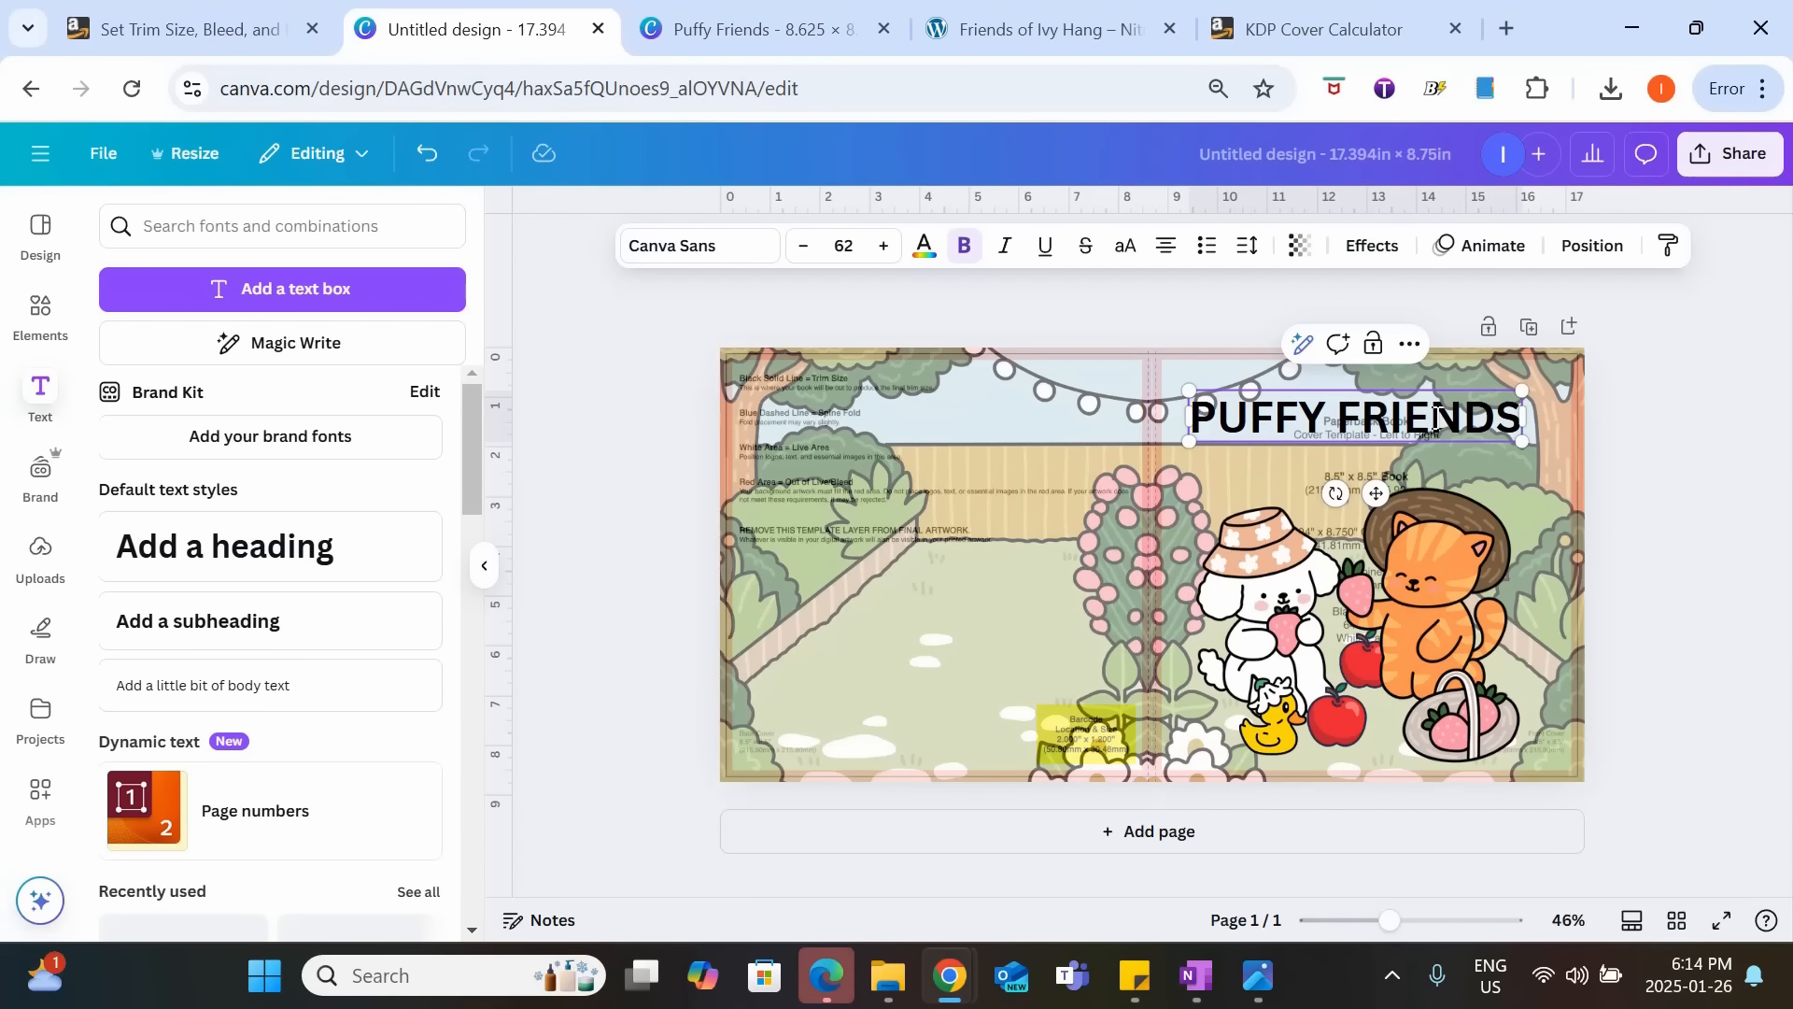
Set the "PUFFY FRIENDS" title in Rubik Bubbles, color it white and move it slightly higher on the front cover.
{"action": "triple_click", "coordinate": [1272, 425]}
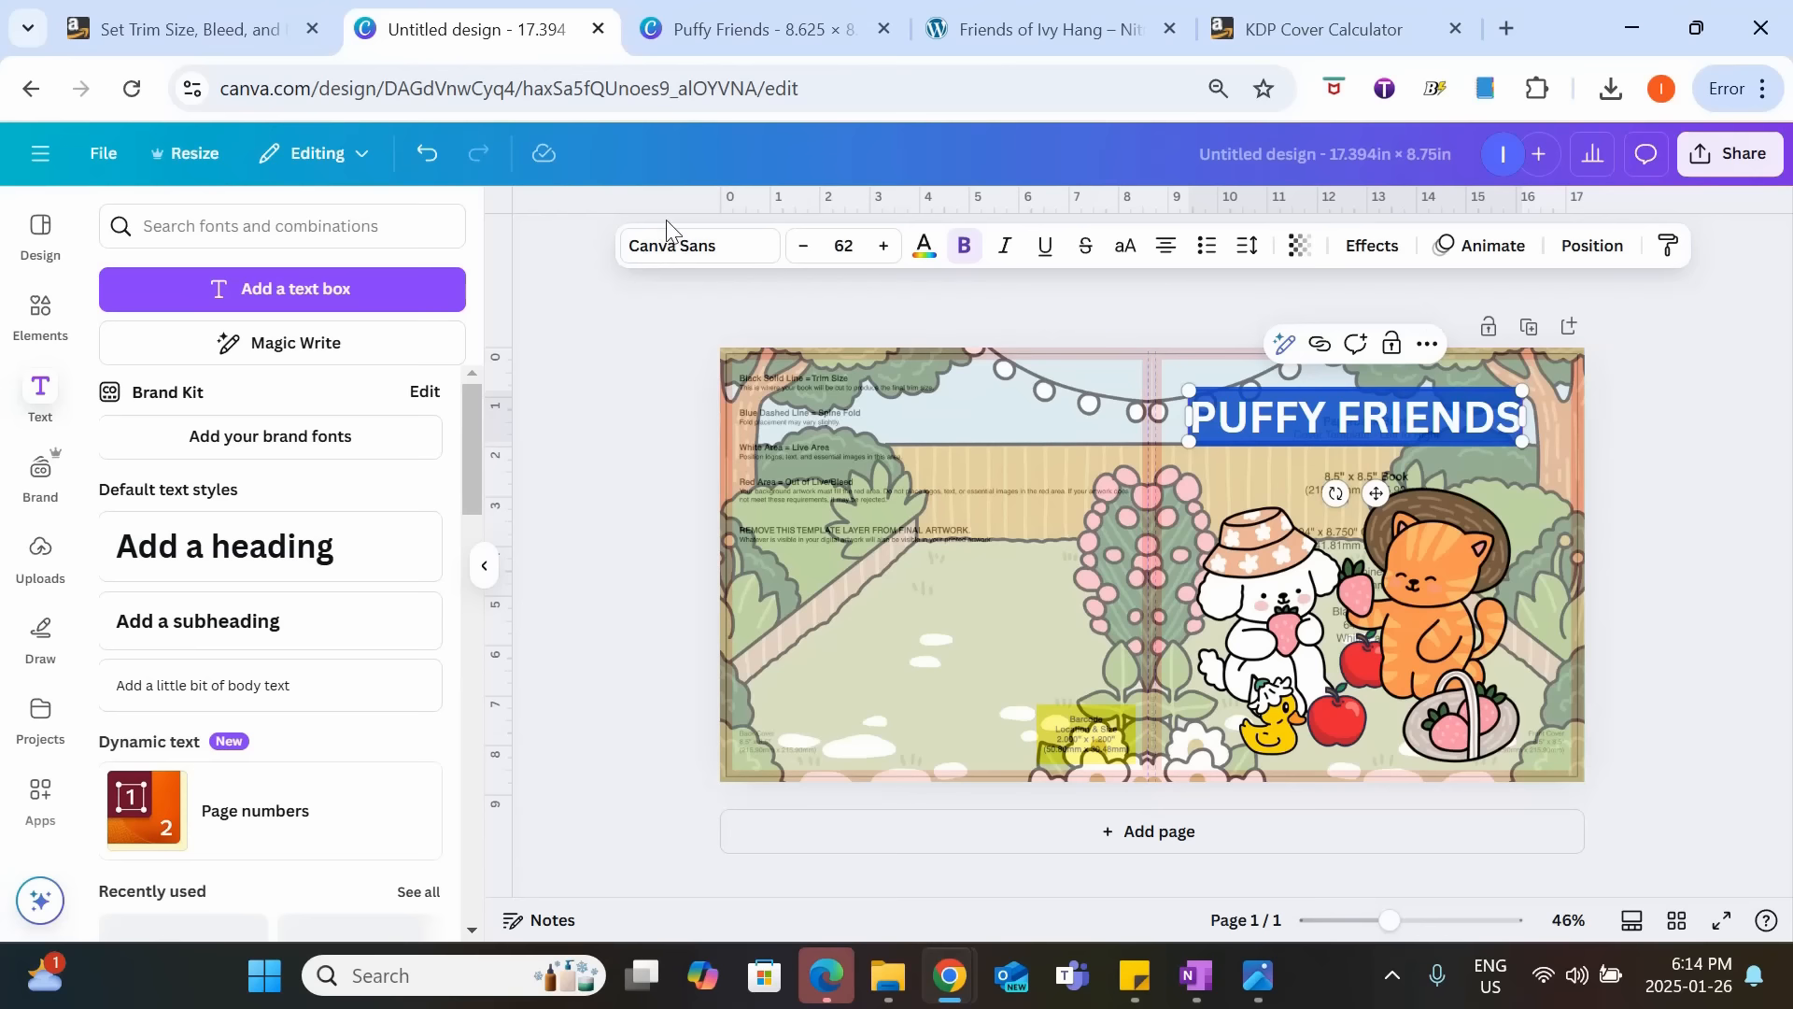
{"action": "left_click", "coordinate": [672, 251]}
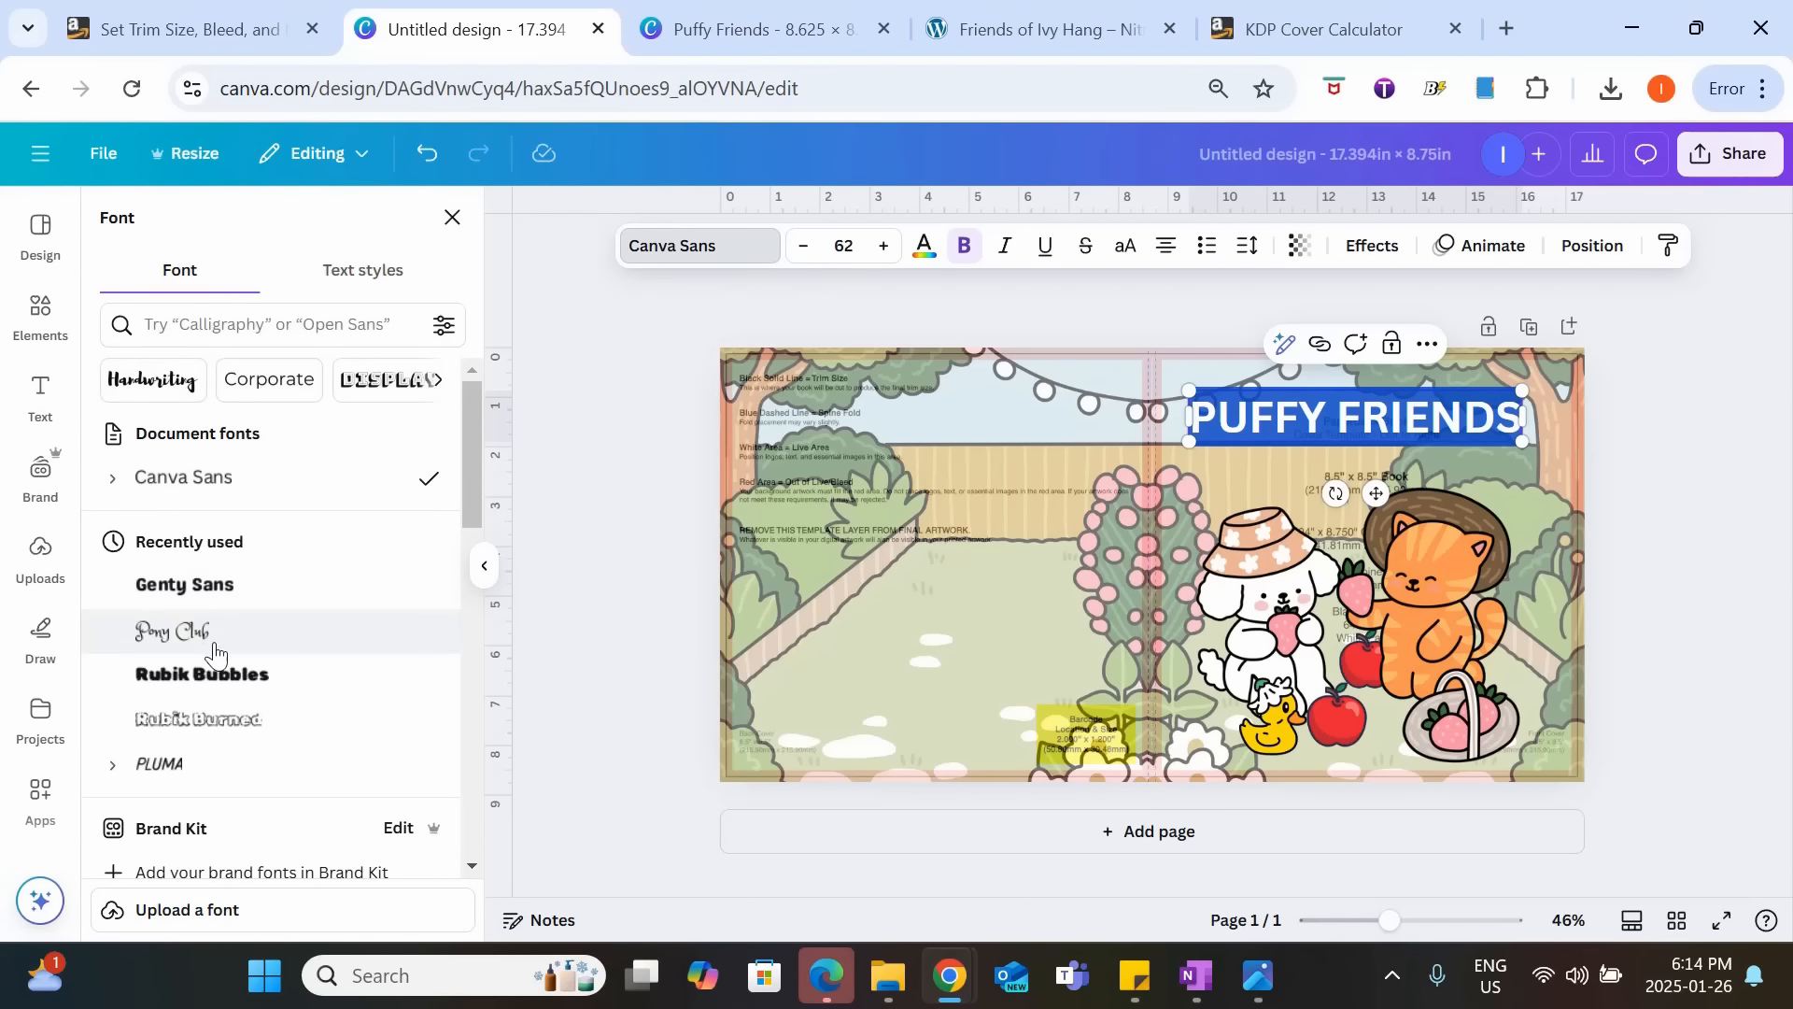
{"action": "left_click", "coordinate": [213, 675]}
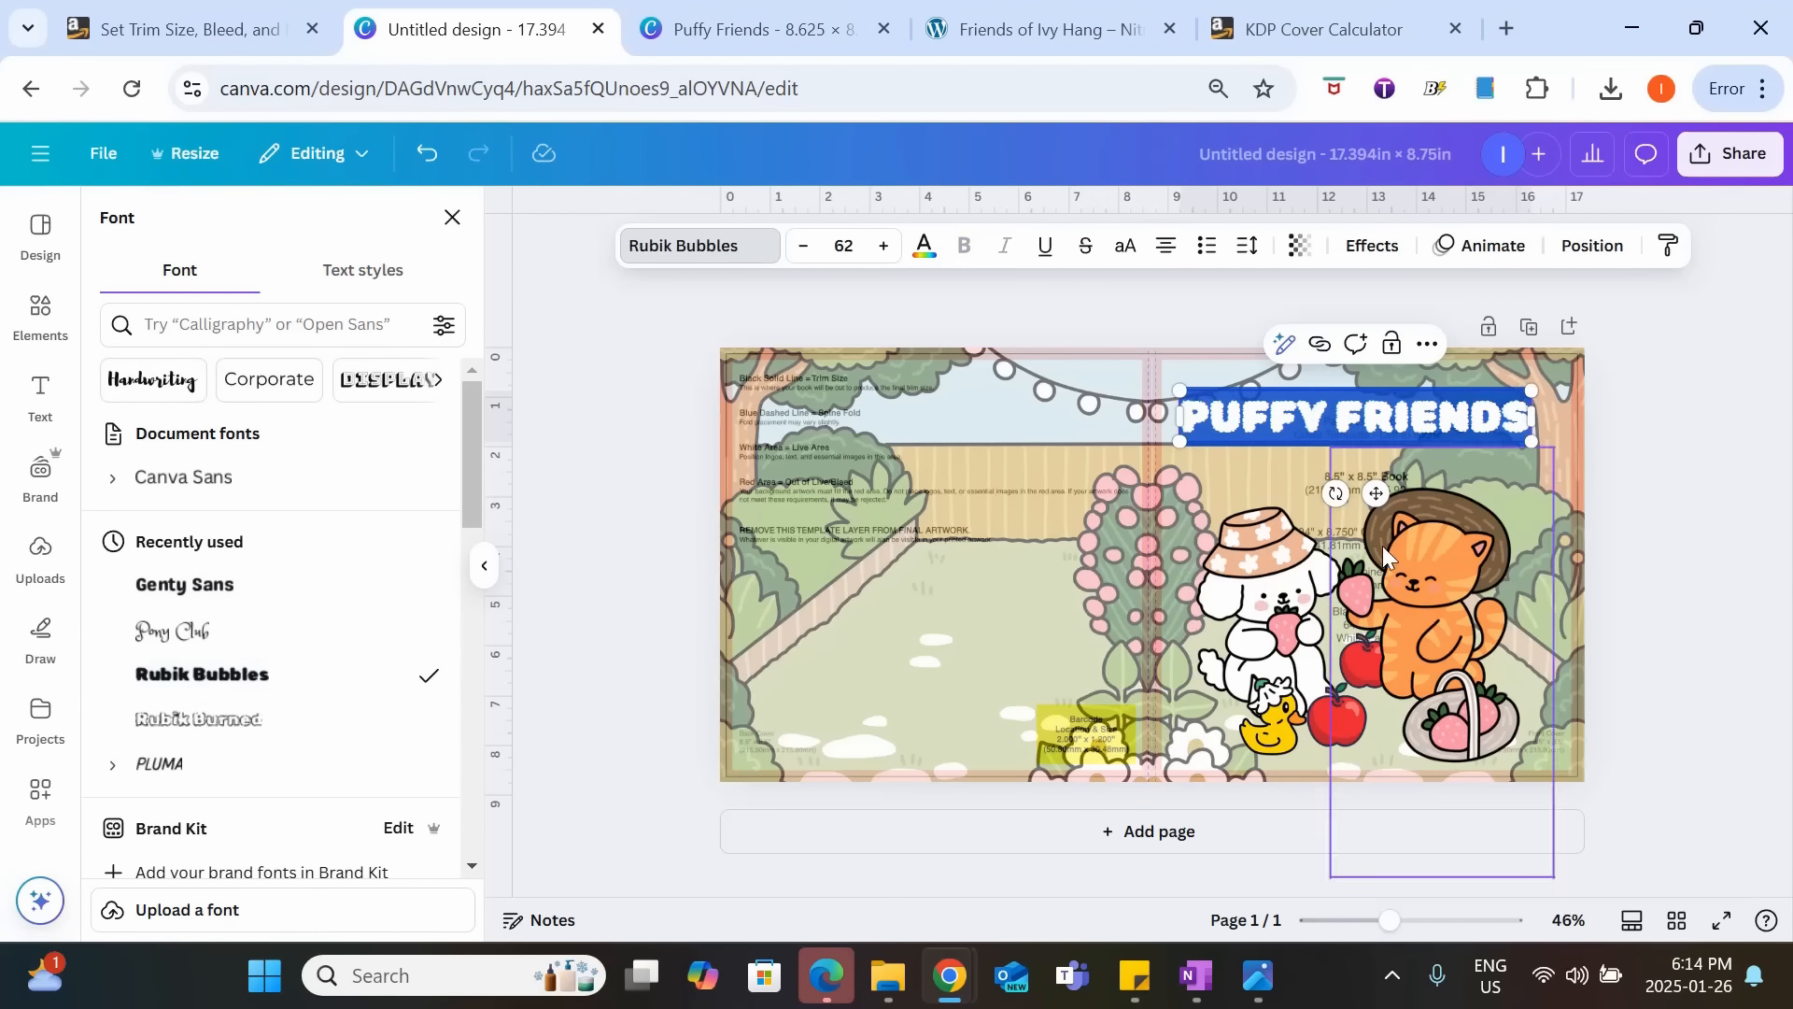
{"action": "left_click", "coordinate": [925, 247]}
{"action": "left_click", "coordinate": [235, 391]}
{"action": "left_click", "coordinate": [1429, 395]}
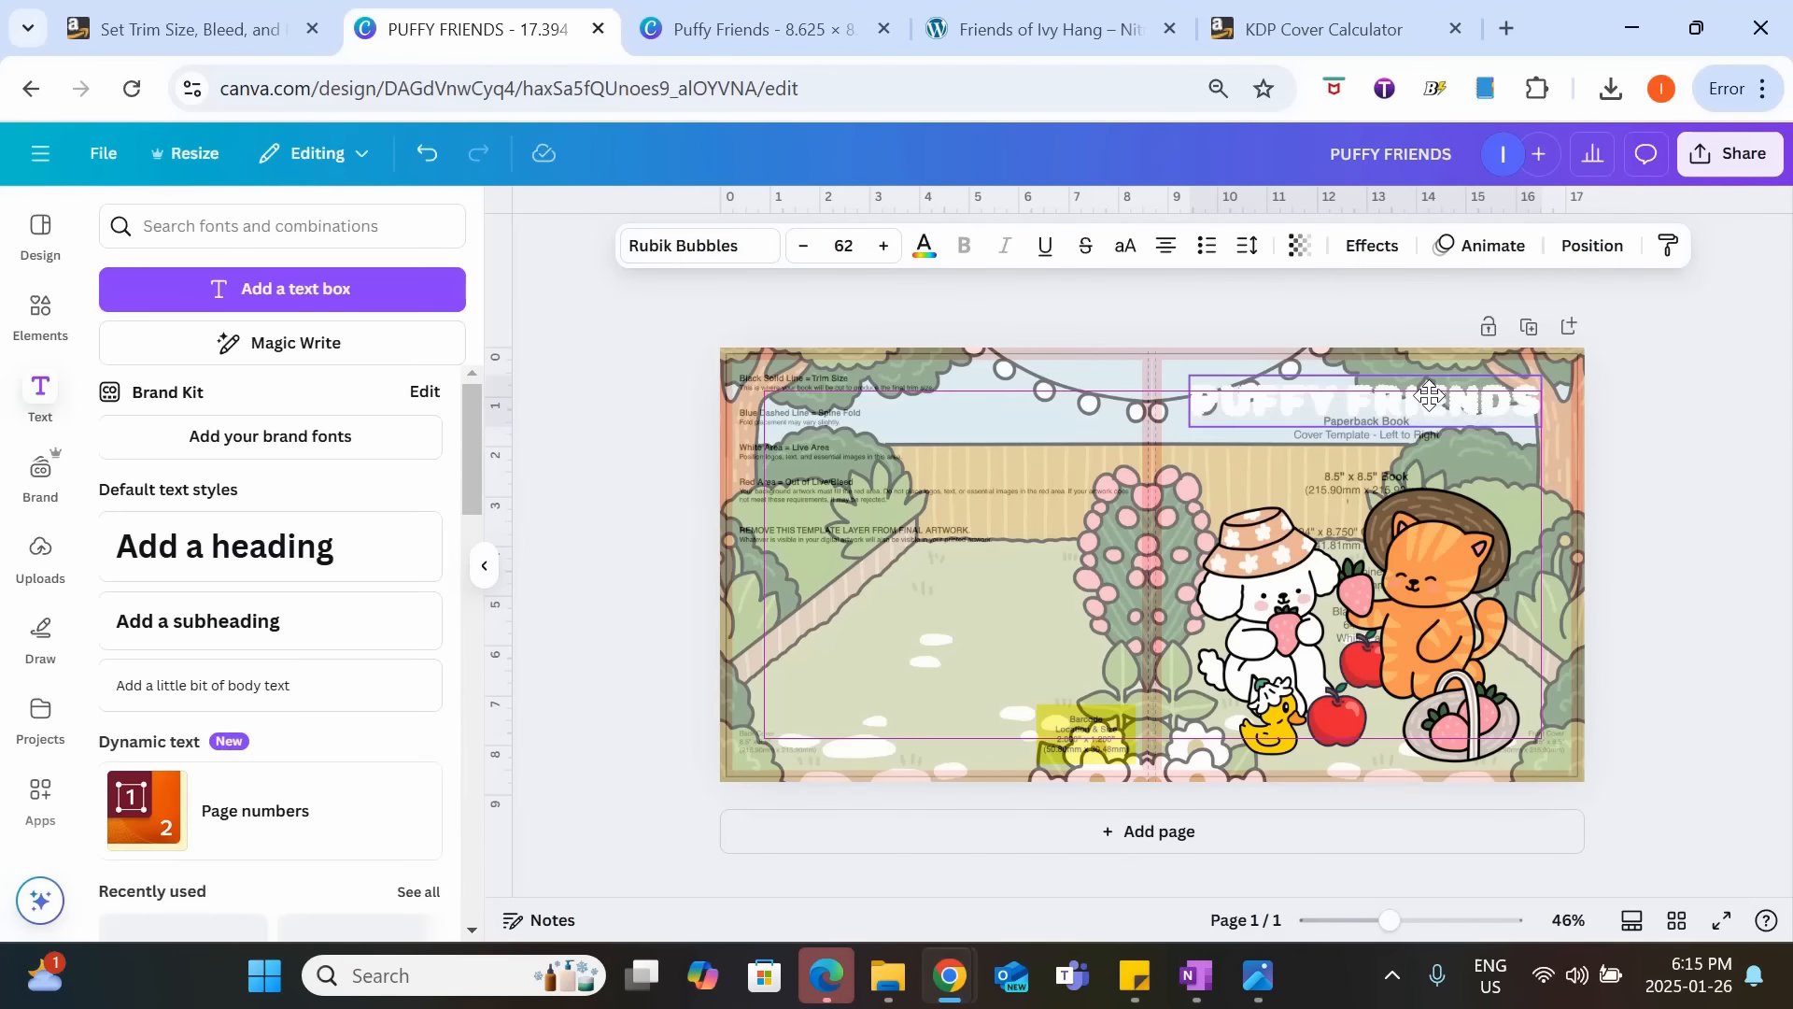
Set the transparency of the front cover's background image to 60.
{"action": "left_click", "coordinate": [1568, 472]}
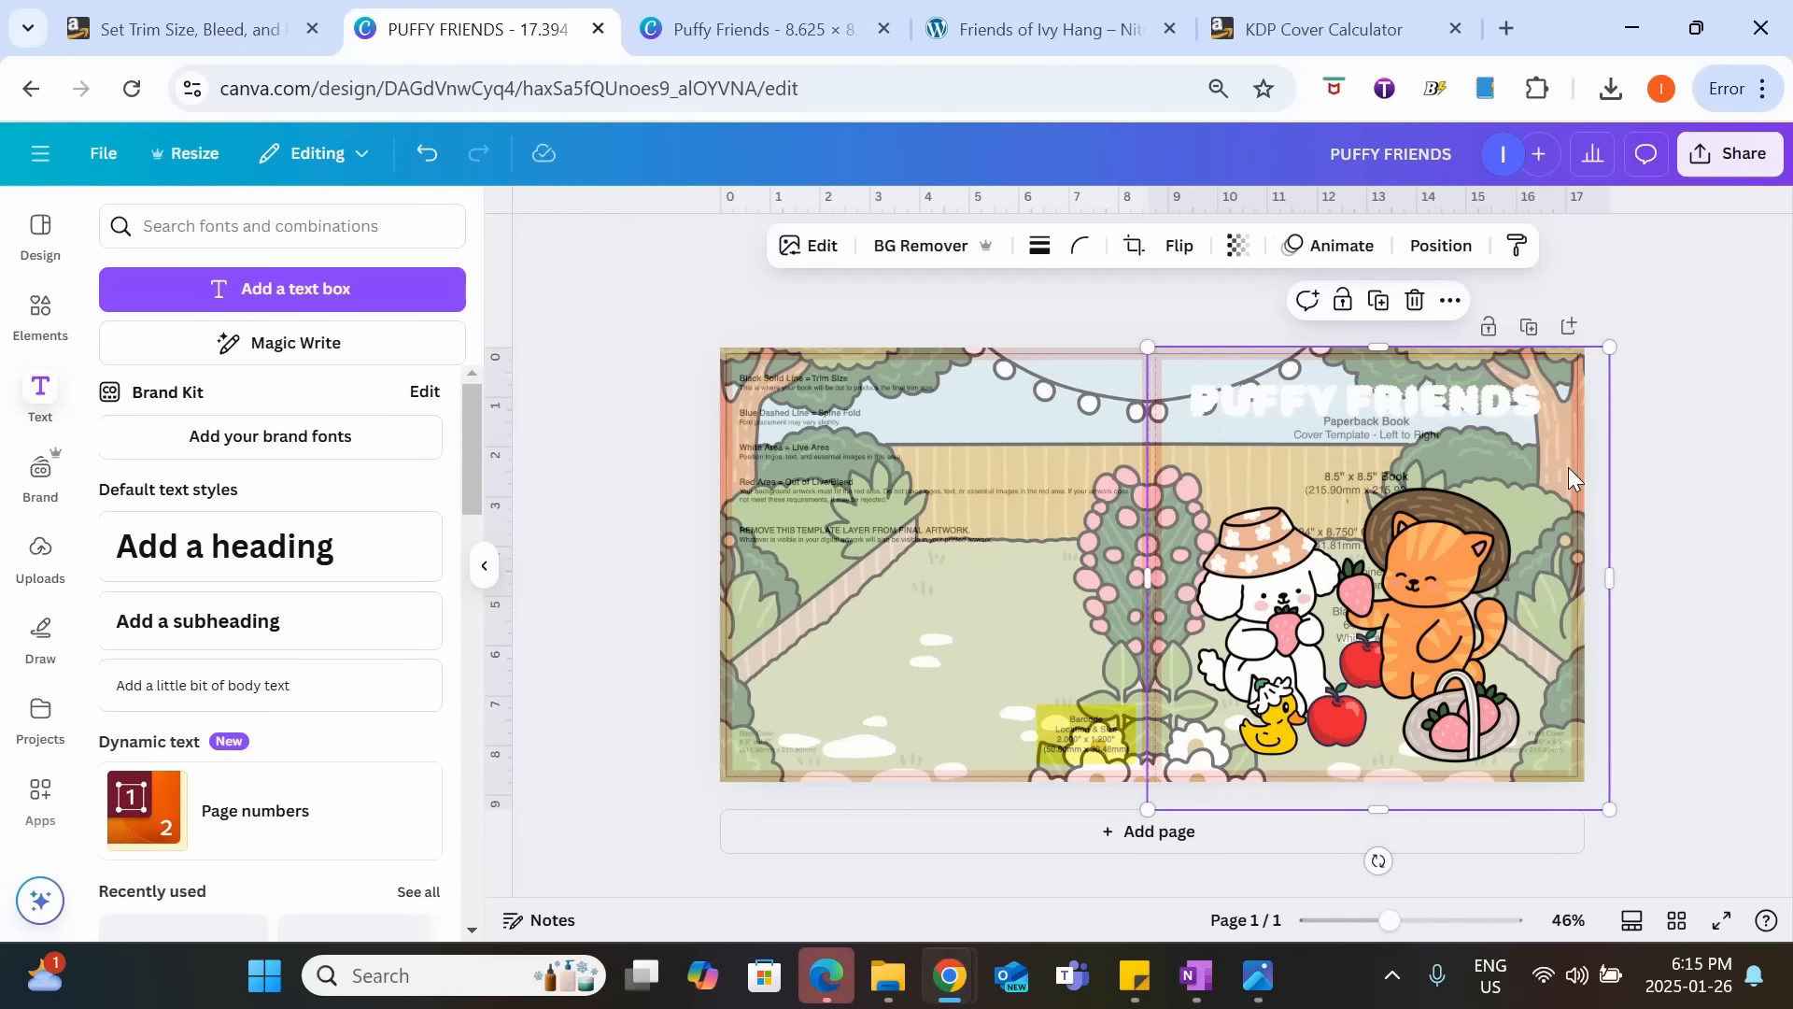
{"action": "left_click", "coordinate": [1238, 247]}
{"action": "mouse_move", "coordinate": [1211, 342]}
{"action": "left_mouse_down"}
{"action": "mouse_move", "coordinate": [1378, 352]}
{"action": "mouse_move", "coordinate": [1228, 342]}
{"action": "left_mouse_up"}
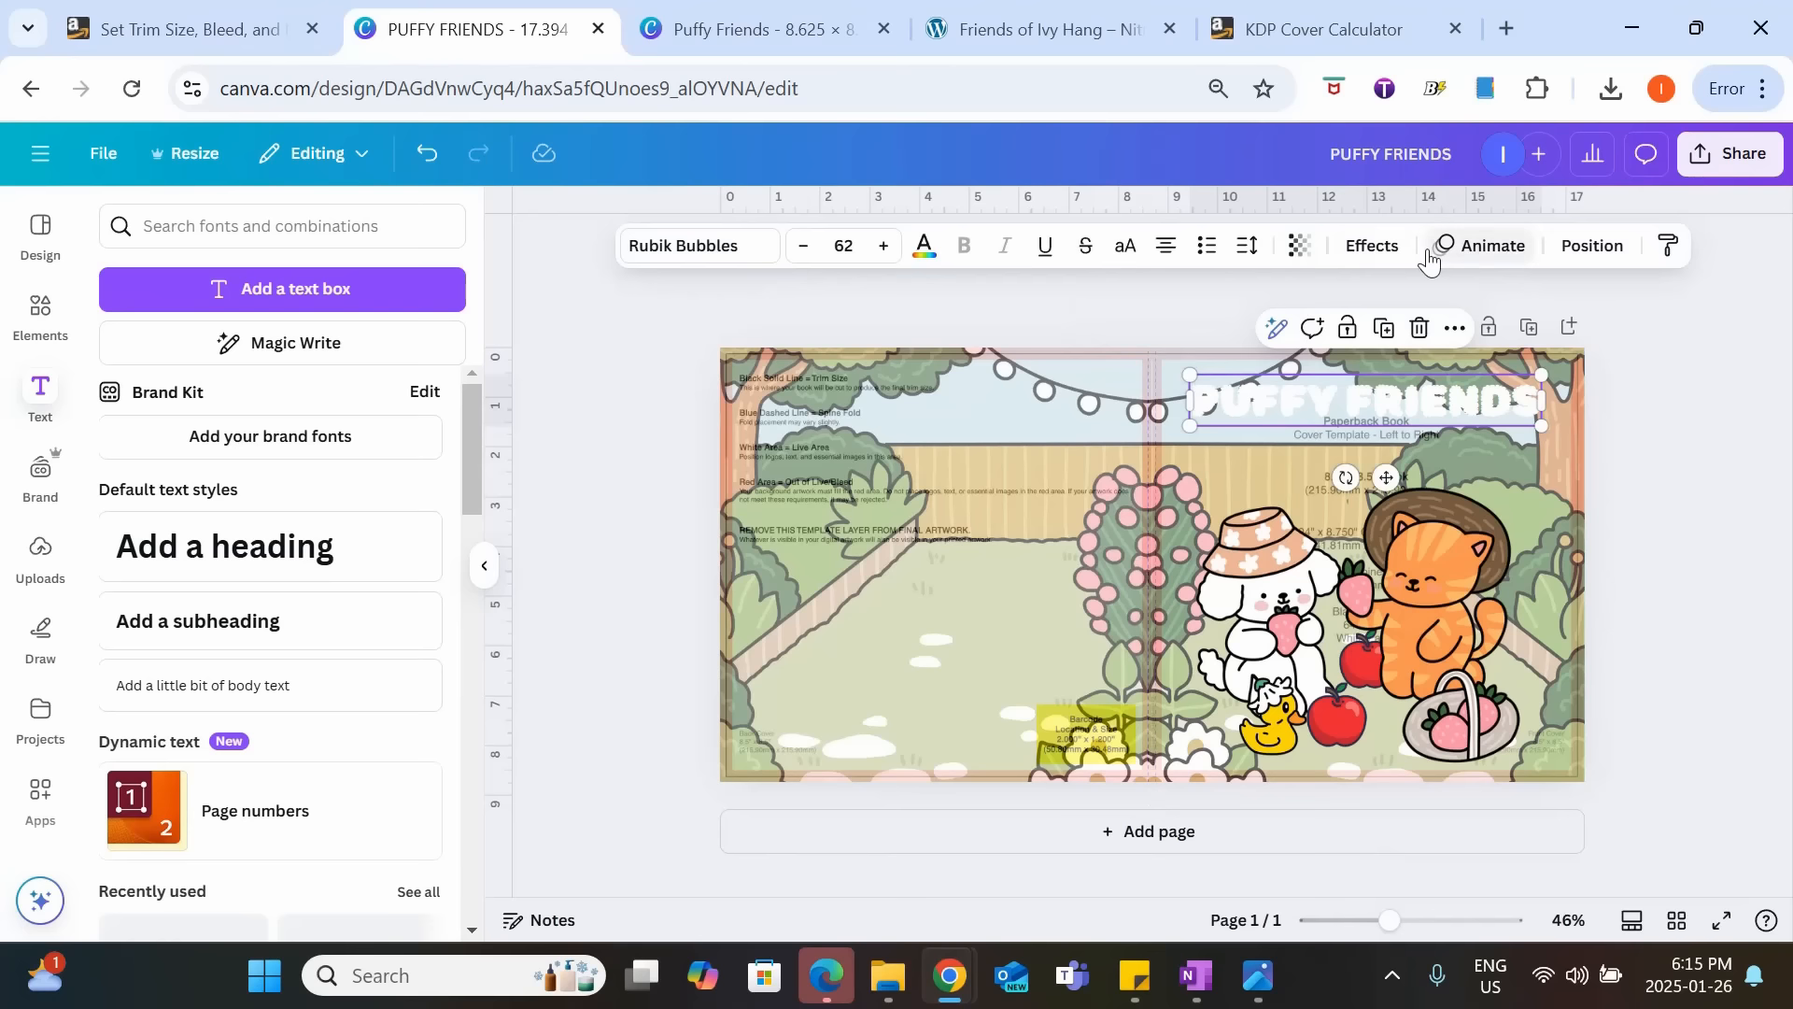
Apply a black Outline effect with a thickness of 119 to the "PUFFY FRIENDS" title.
{"action": "left_click", "coordinate": [1370, 246]}
{"action": "left_click", "coordinate": [371, 524]}
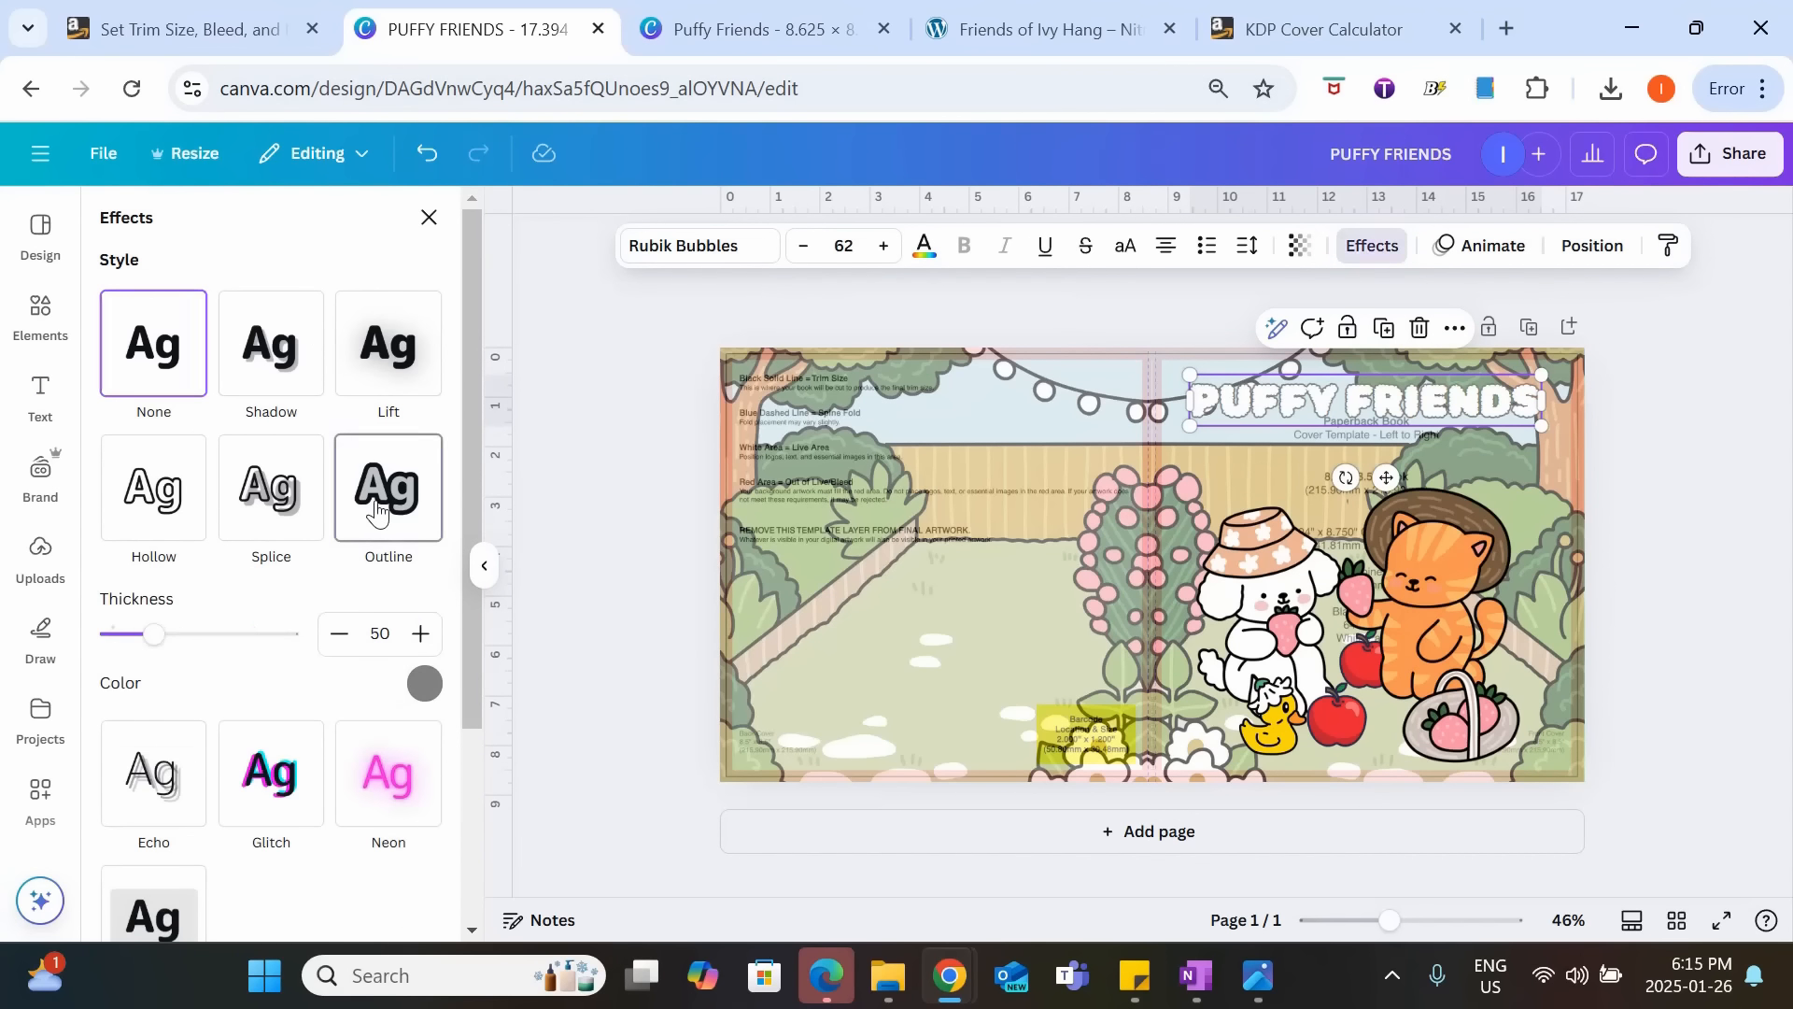
{"action": "left_click_drag", "start_coordinate": [164, 648], "coordinate": [181, 655]}
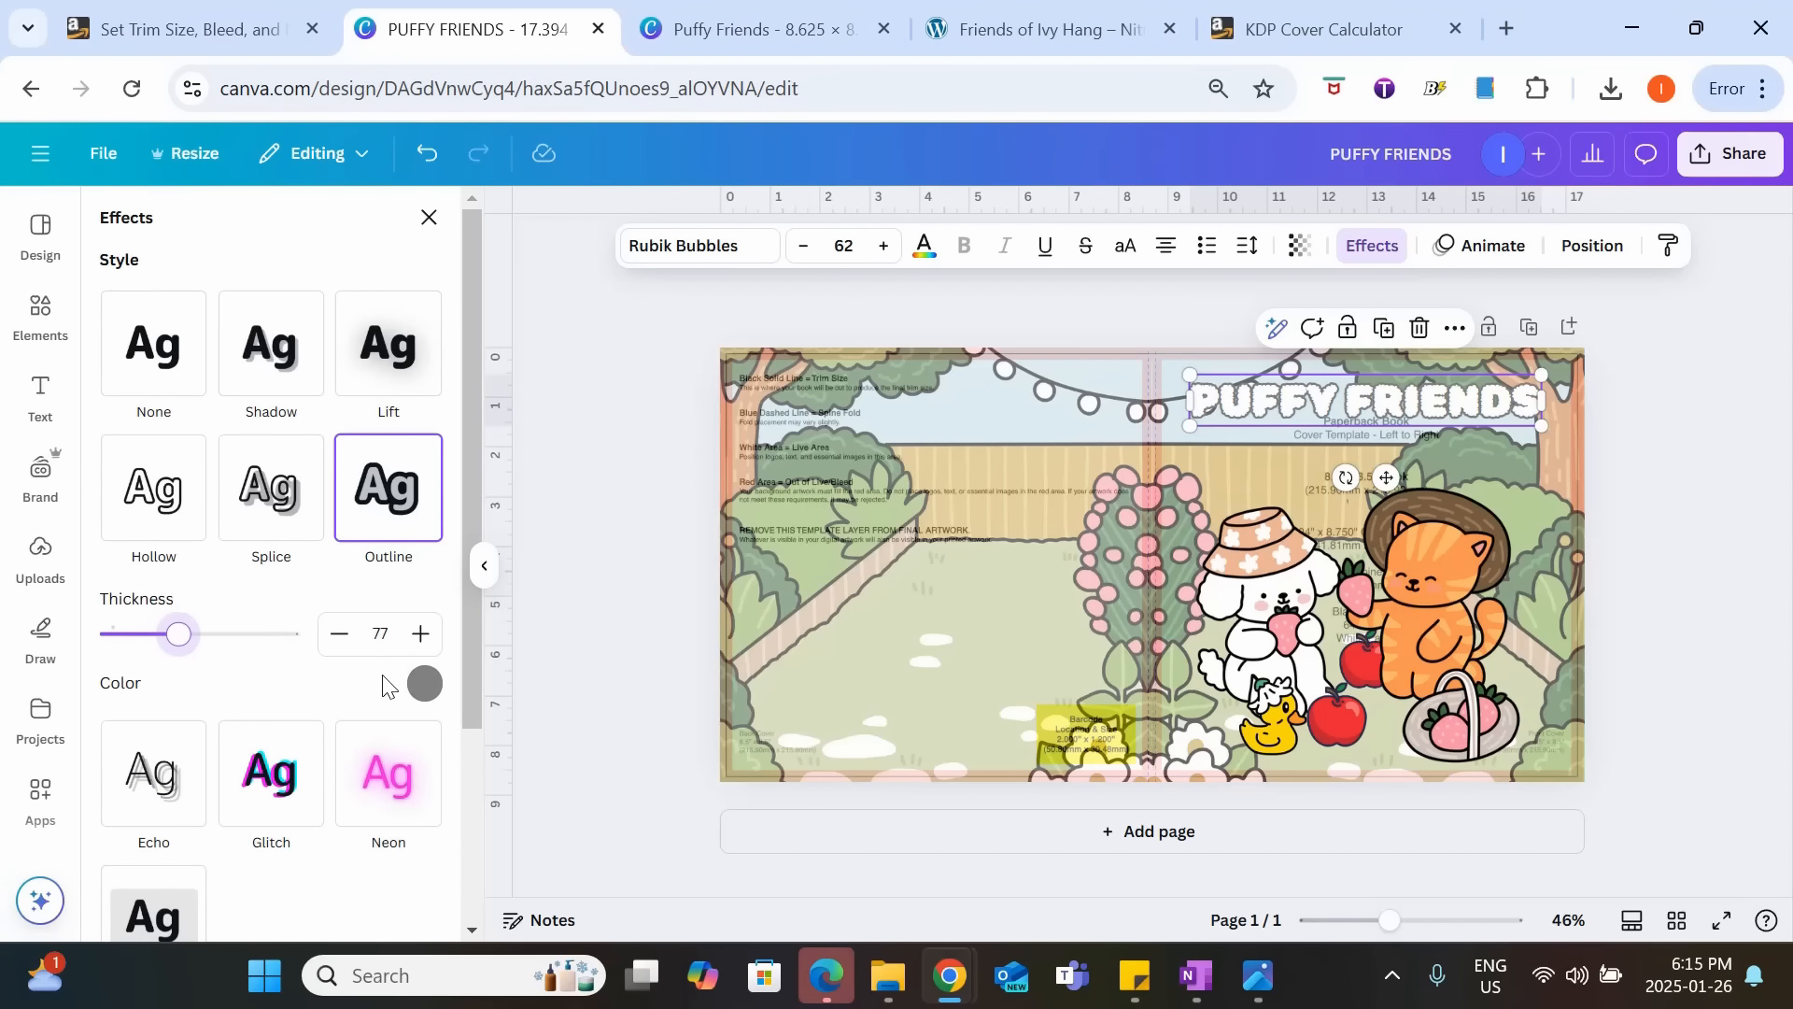
{"action": "left_click", "coordinate": [423, 683]}
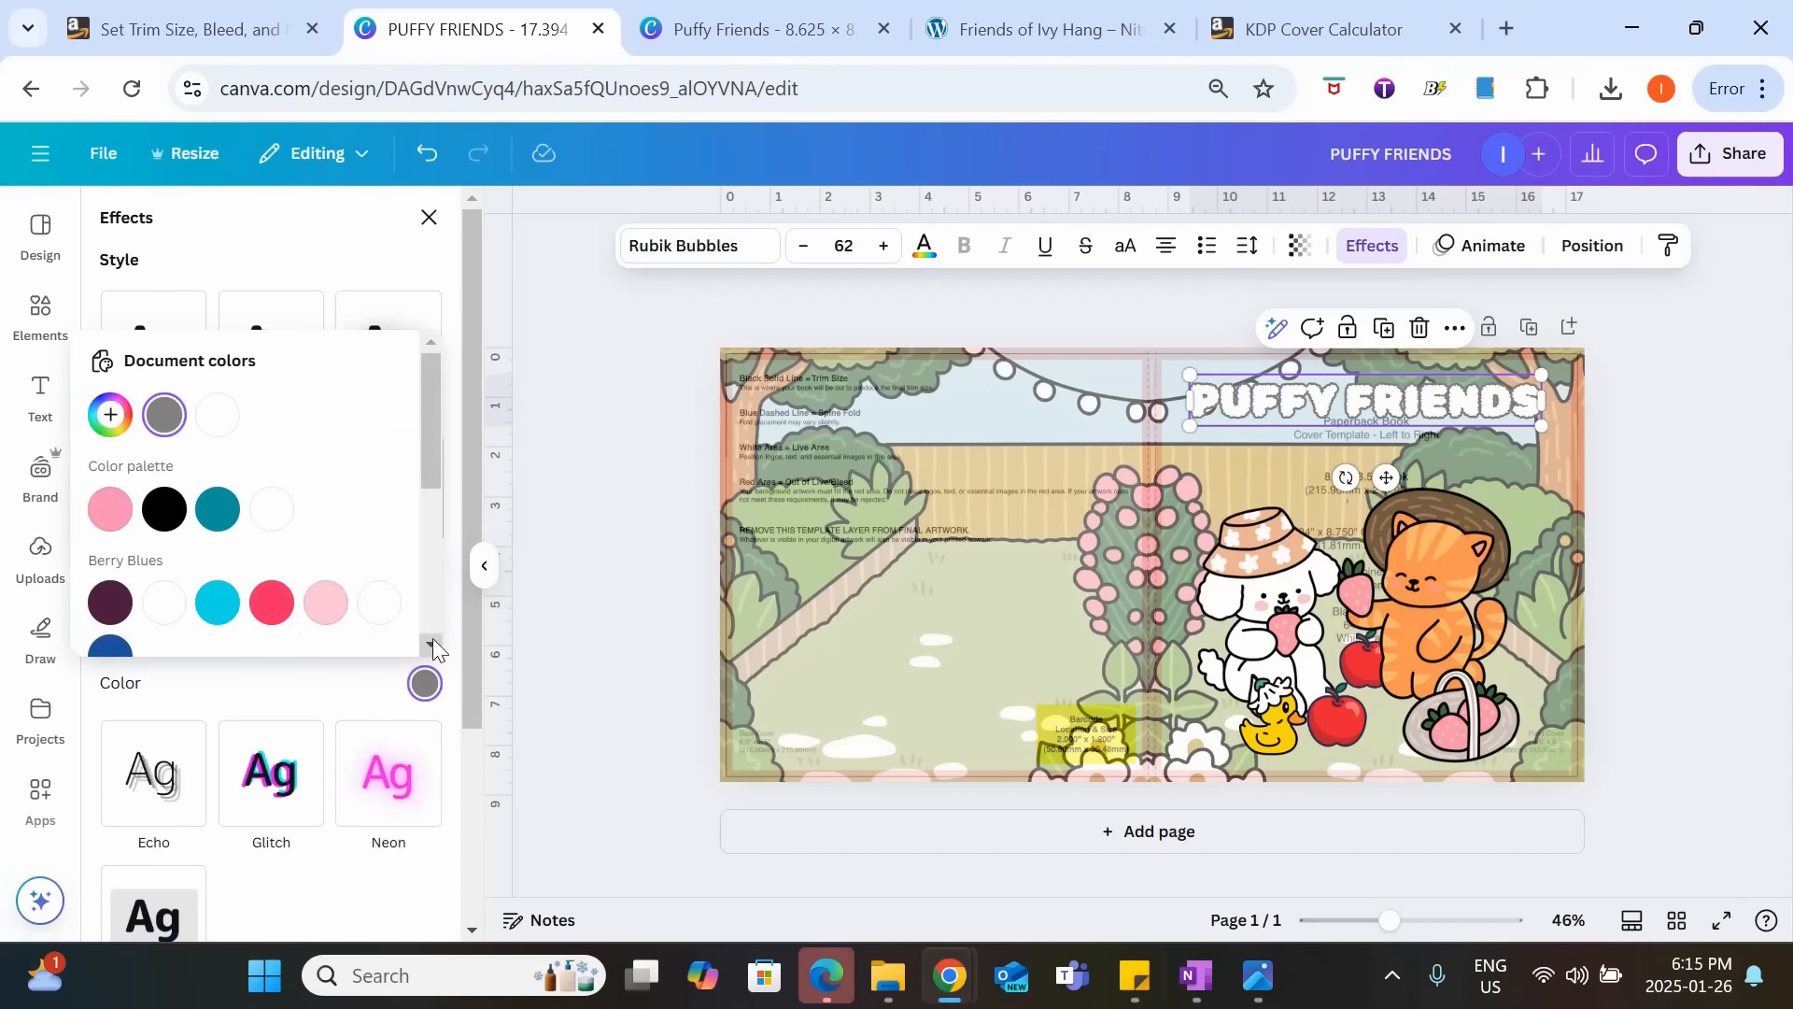
{"action": "left_click", "coordinate": [163, 510]}
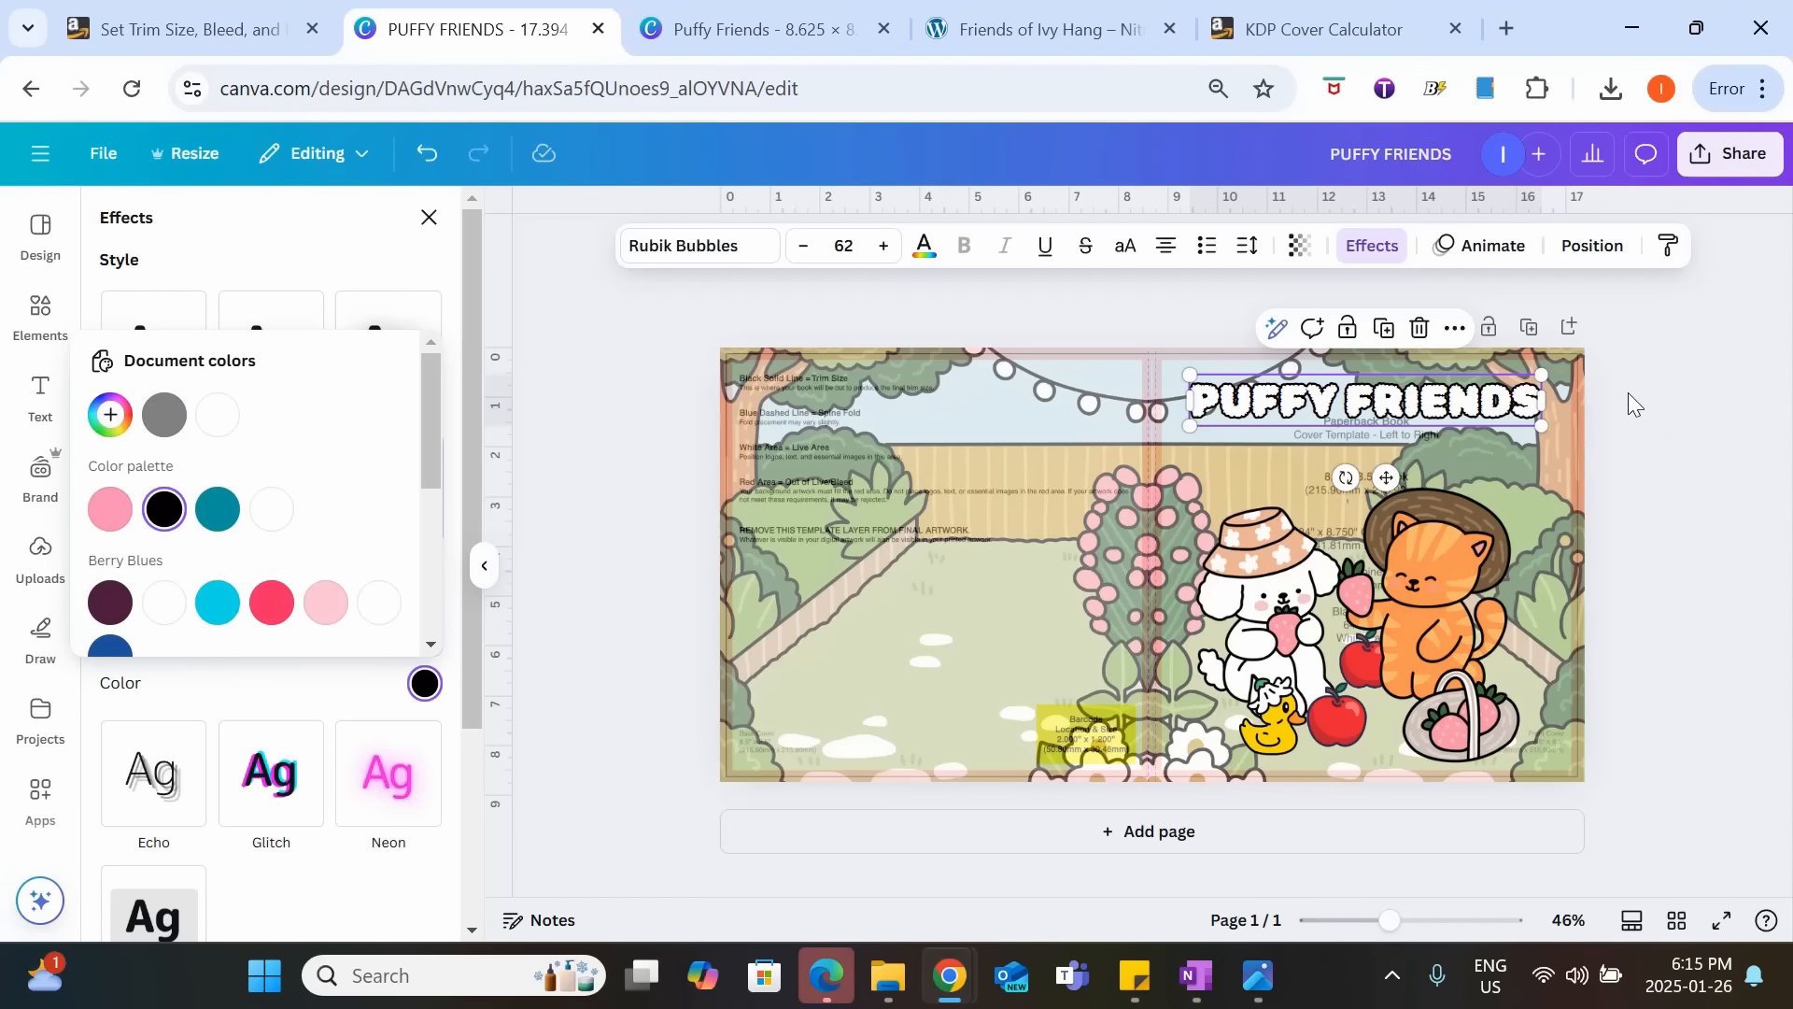
{"action": "left_click", "coordinate": [445, 612]}
{"action": "left_click_drag", "start_coordinate": [190, 652], "coordinate": [216, 635]}
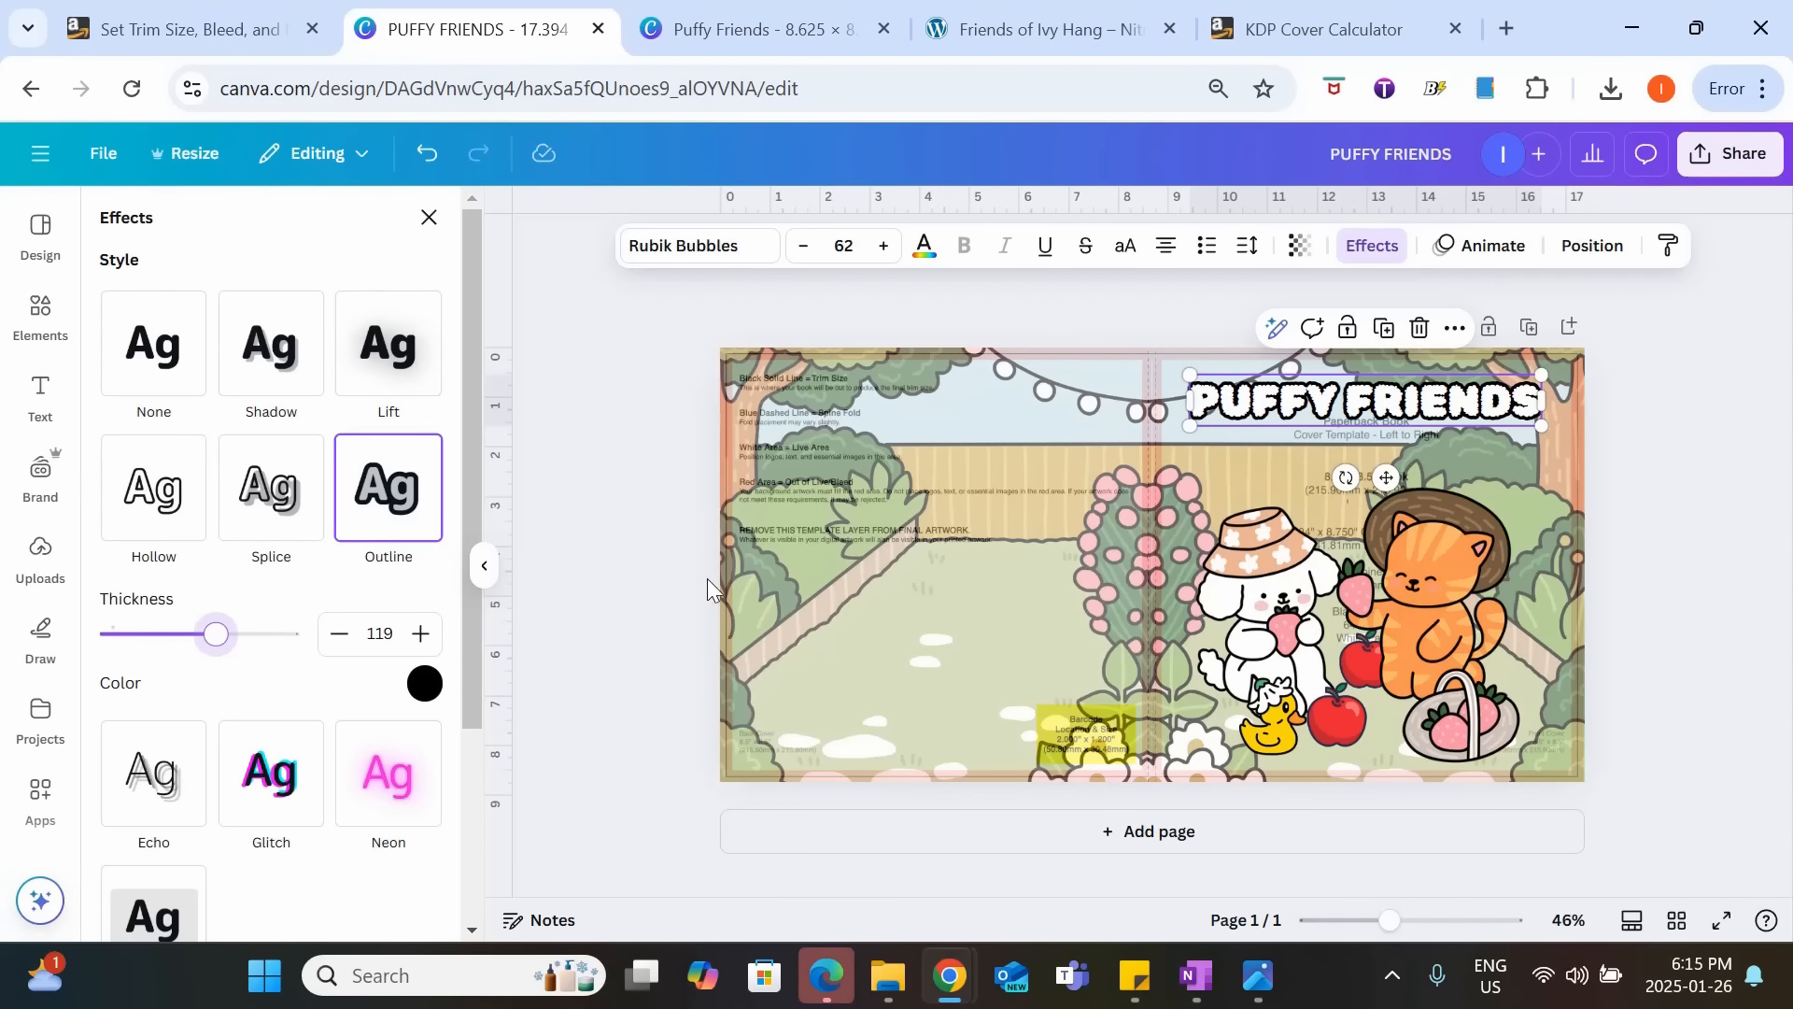
{"action": "left_click", "coordinate": [683, 581]}
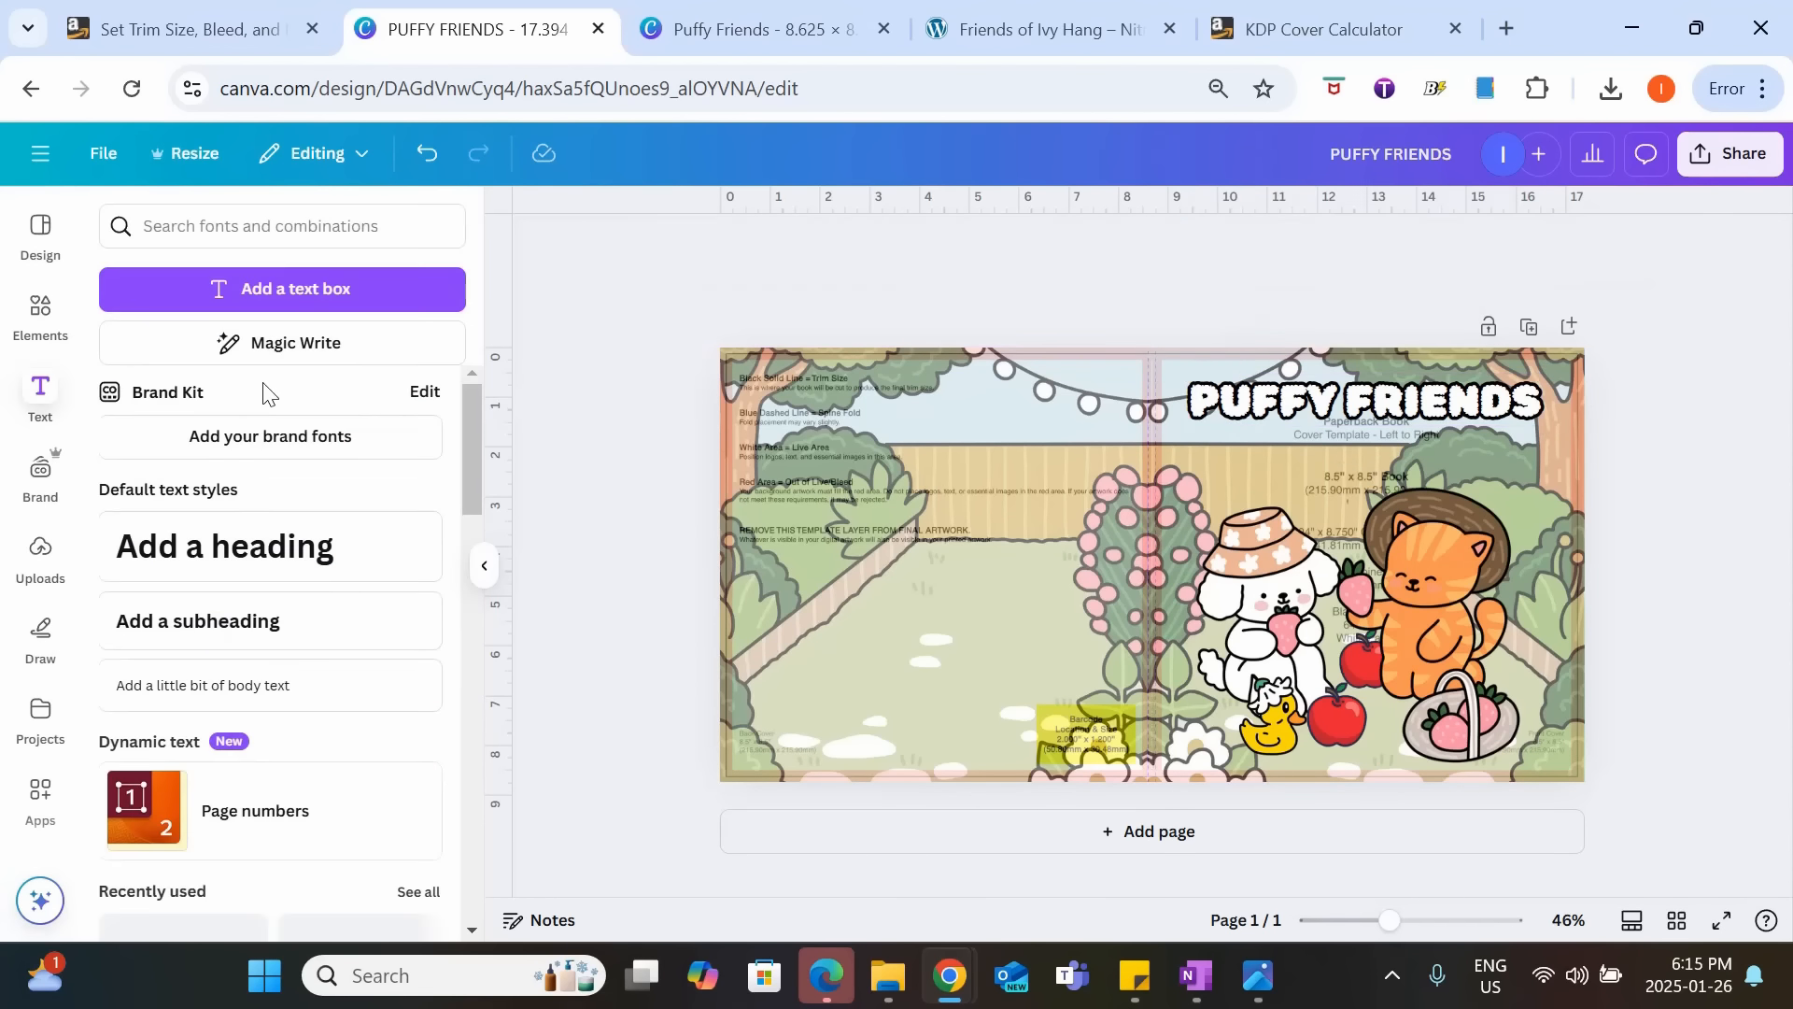
Add a subheading reading "Simple & Cute Animal Coloring Book" and place it directly below the title.
{"action": "left_click", "coordinate": [229, 622]}
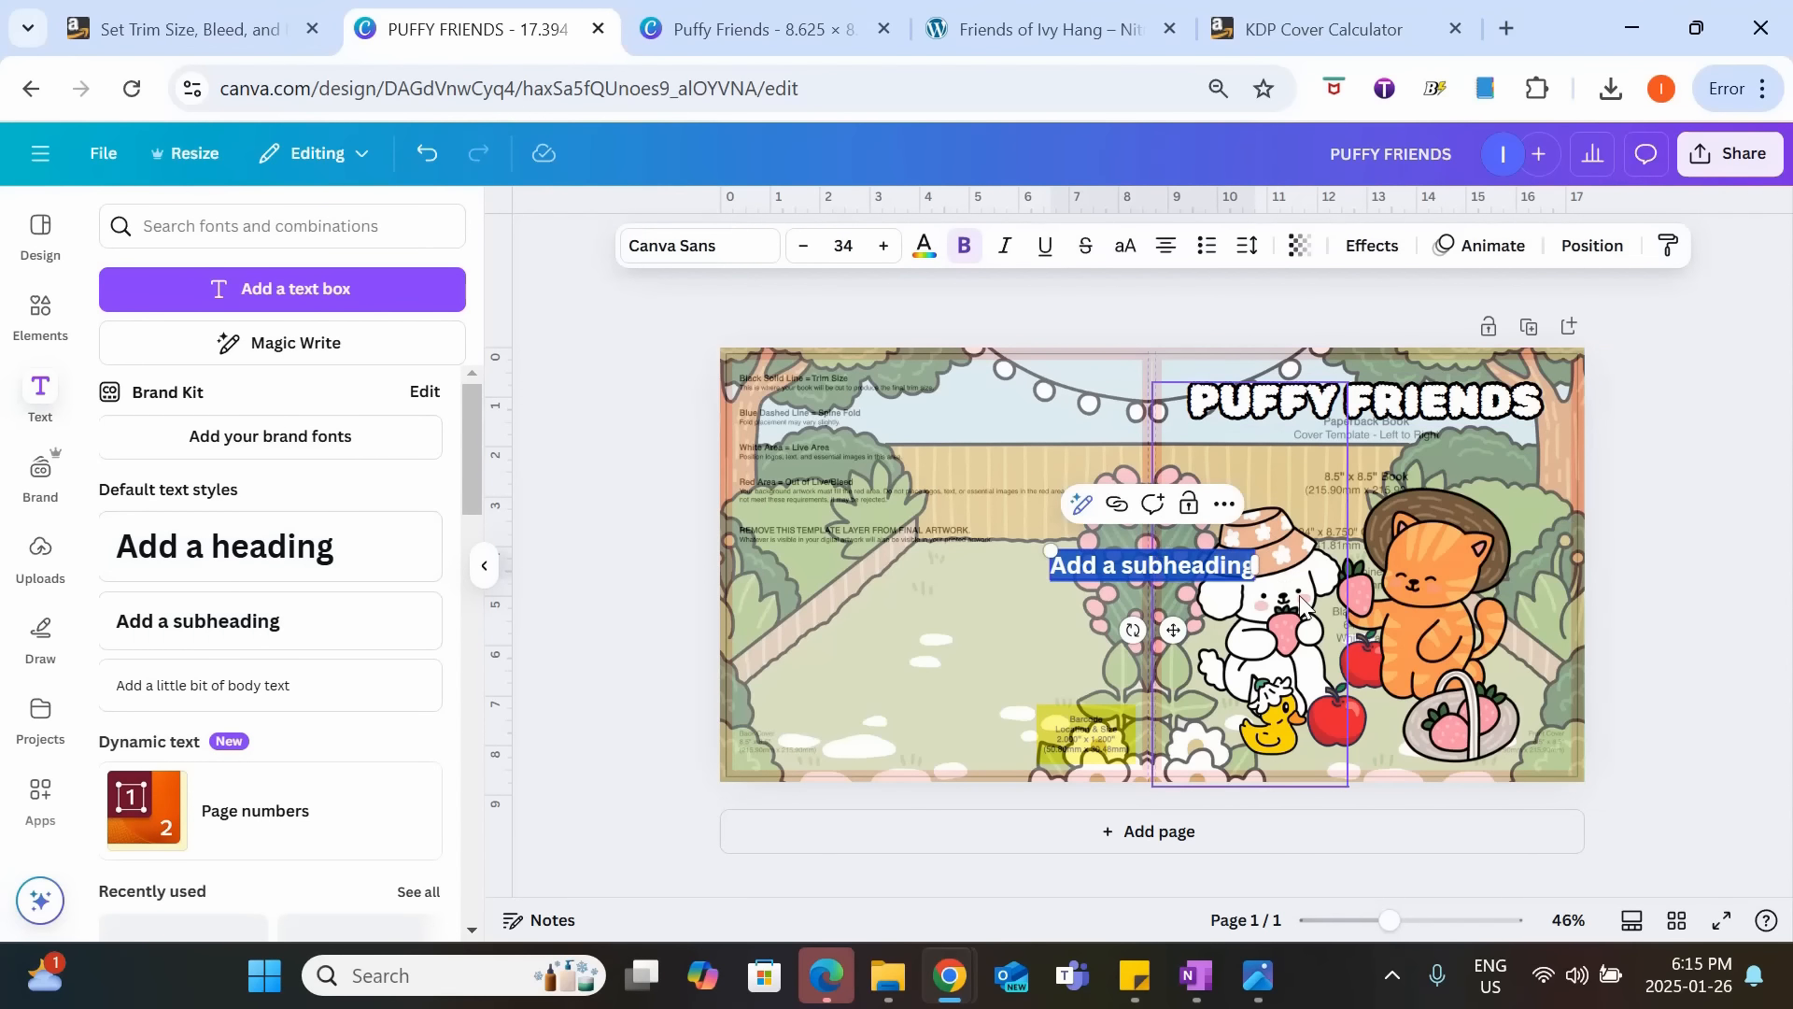
{"action": "type", "text": "Simple & Cute"}
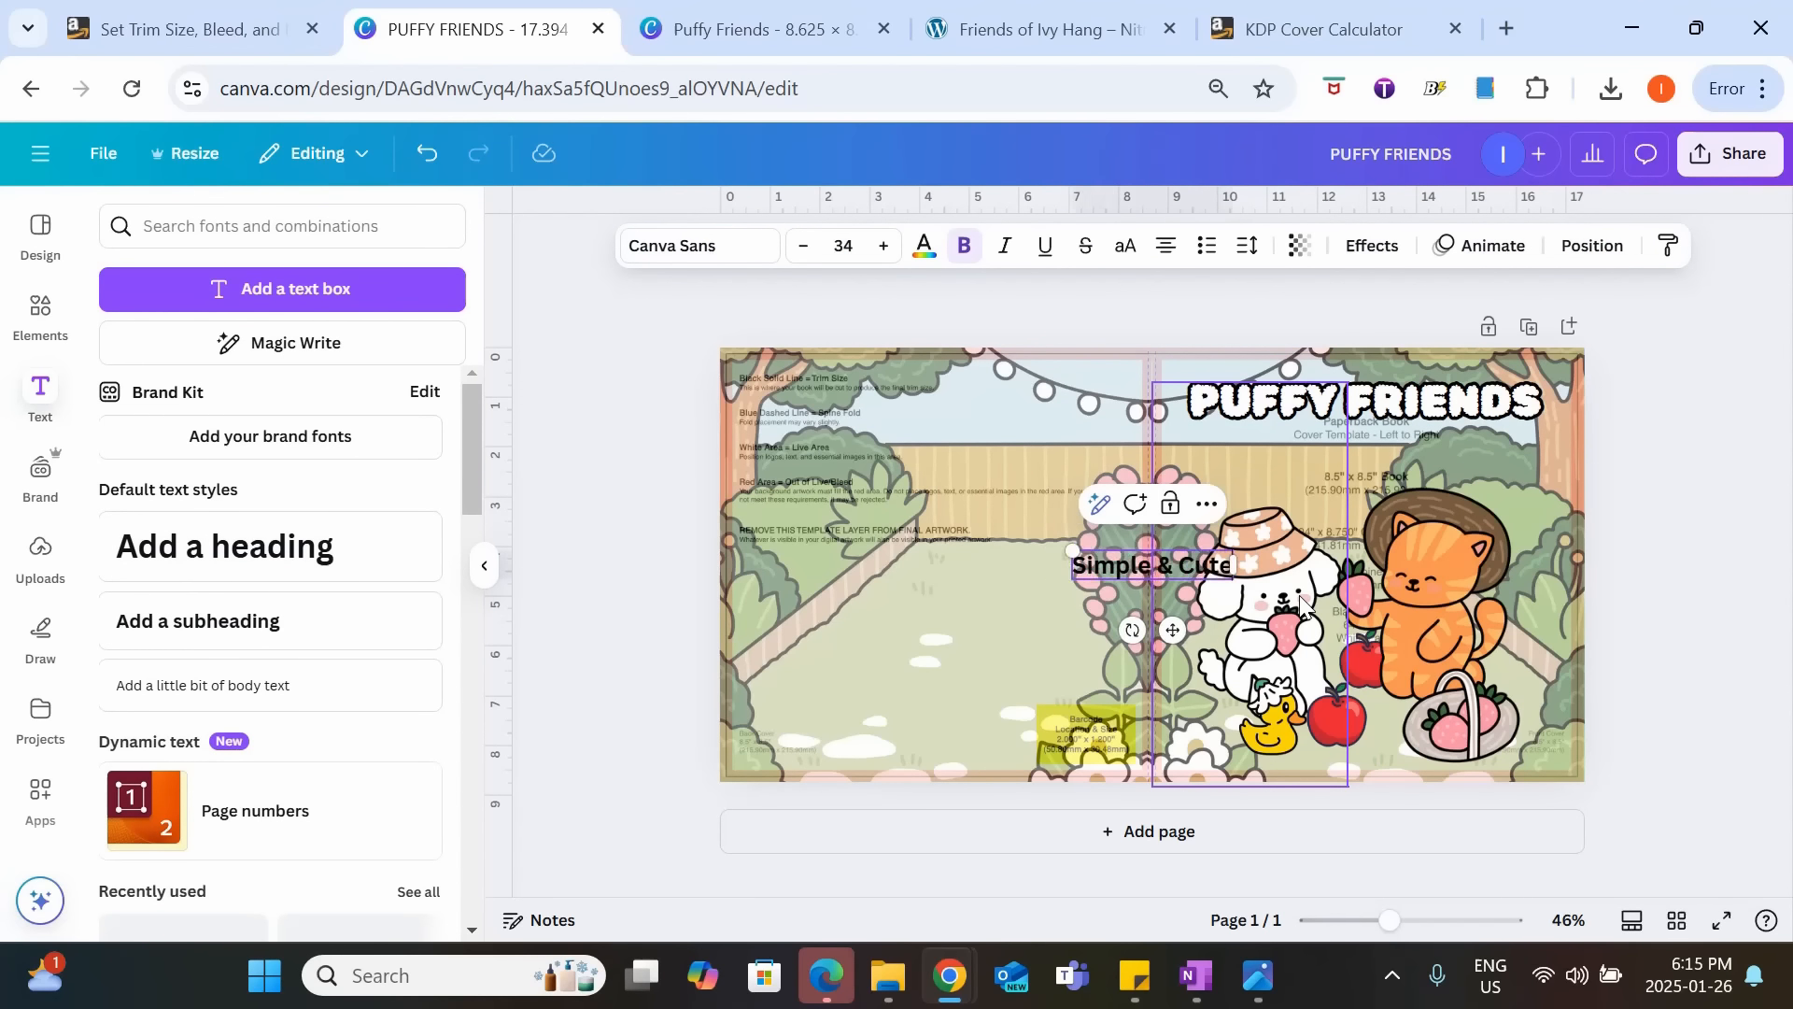
{"action": "type", "text": " Animal"}
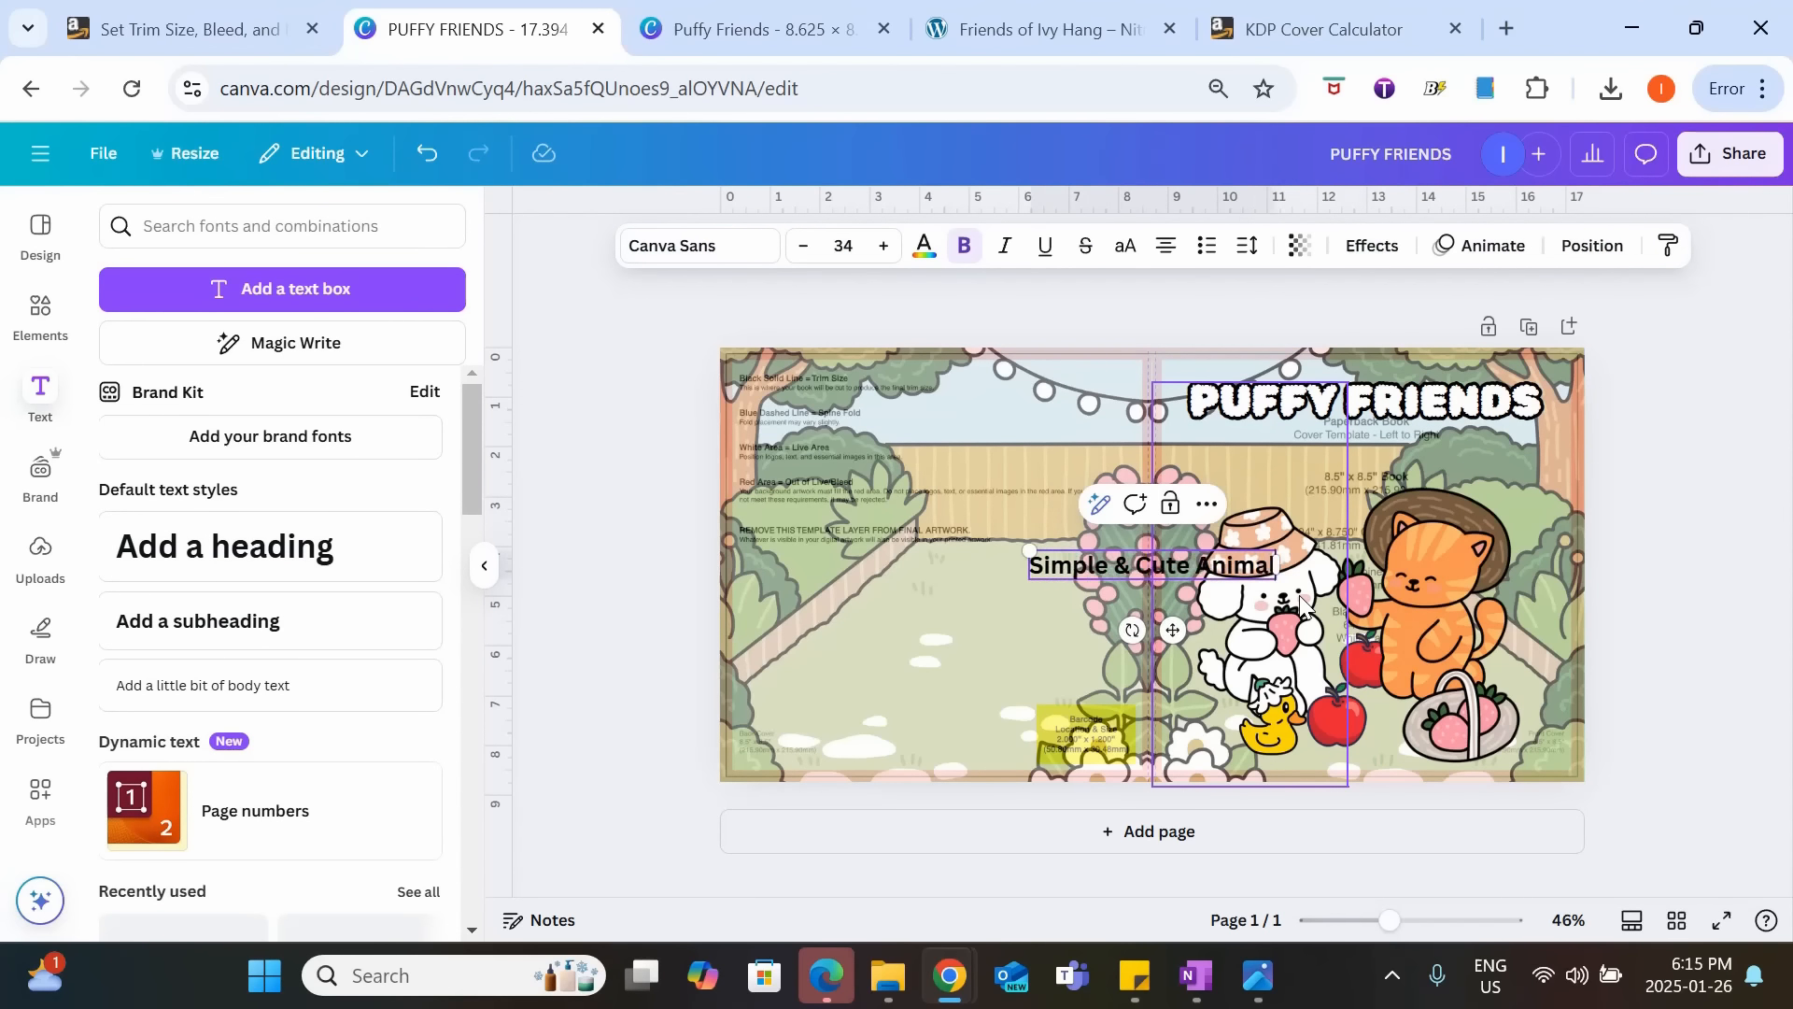
{"action": "type", "text": " Coloring Book"}
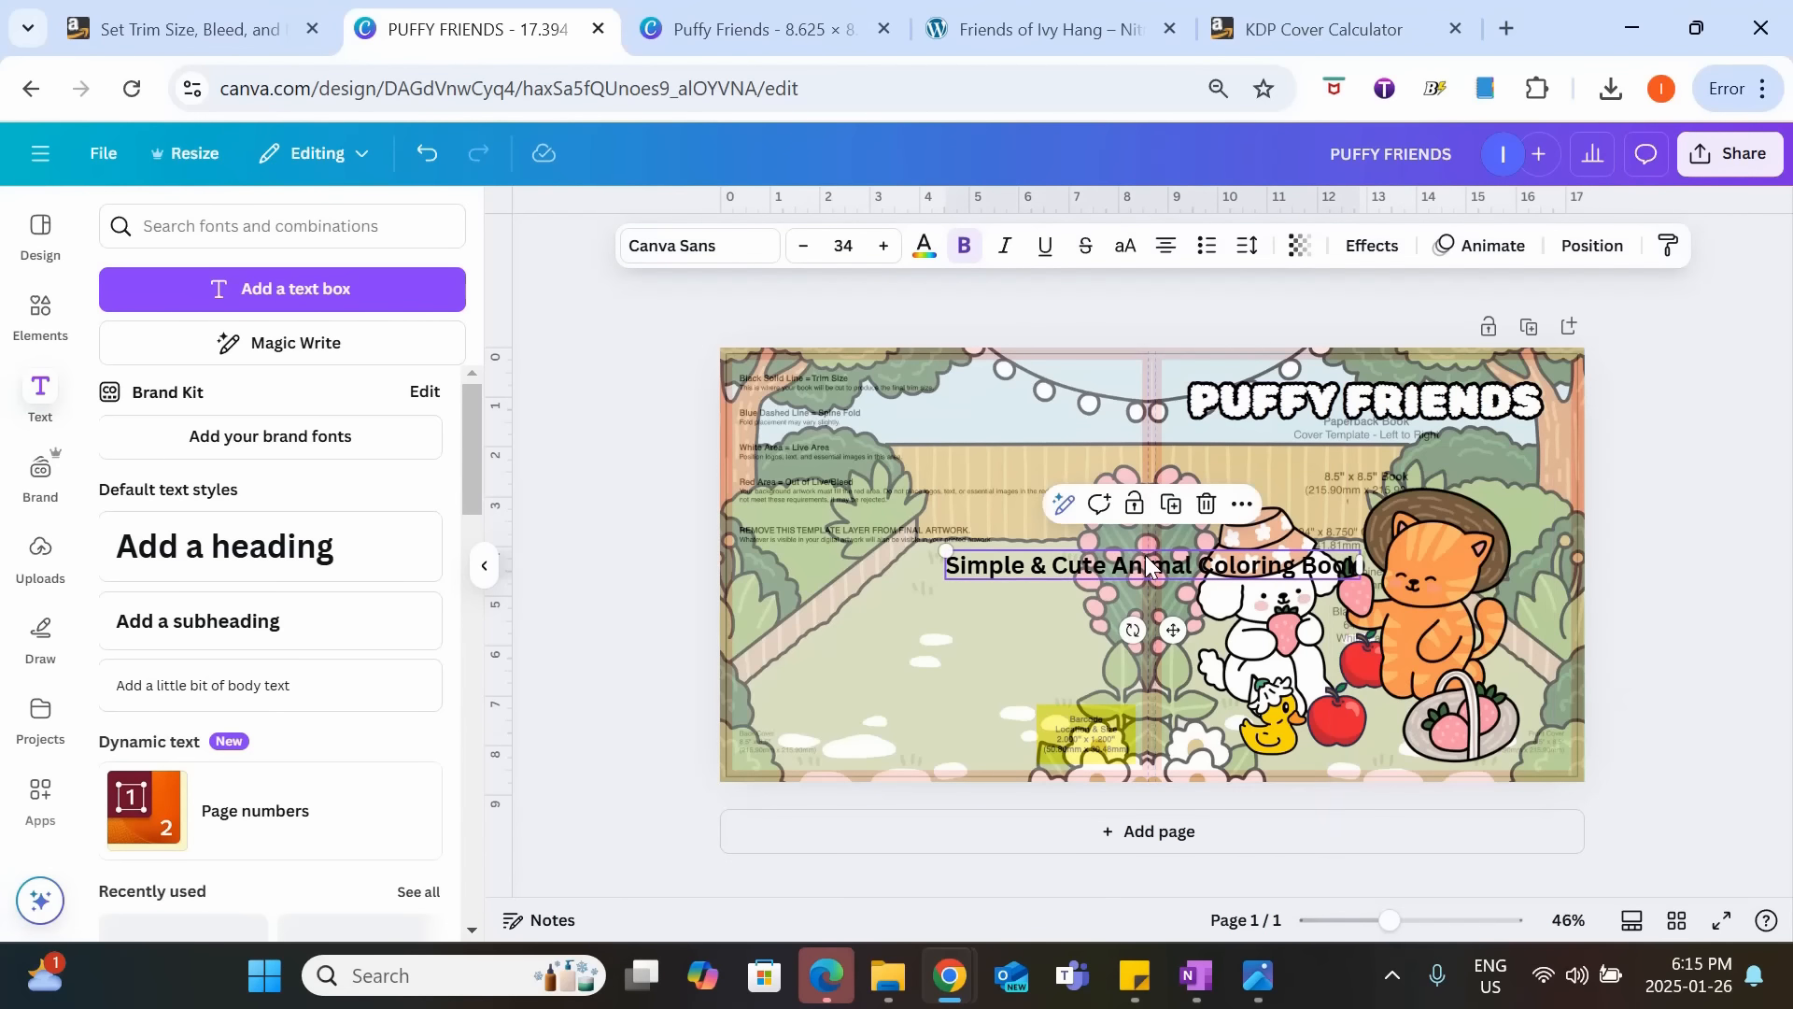
{"action": "left_click_drag", "start_coordinate": [1175, 553], "coordinate": [1363, 428]}
Format the subtitle in Genty Sans at size 31 and color it white.
{"action": "left_click", "coordinate": [672, 245]}
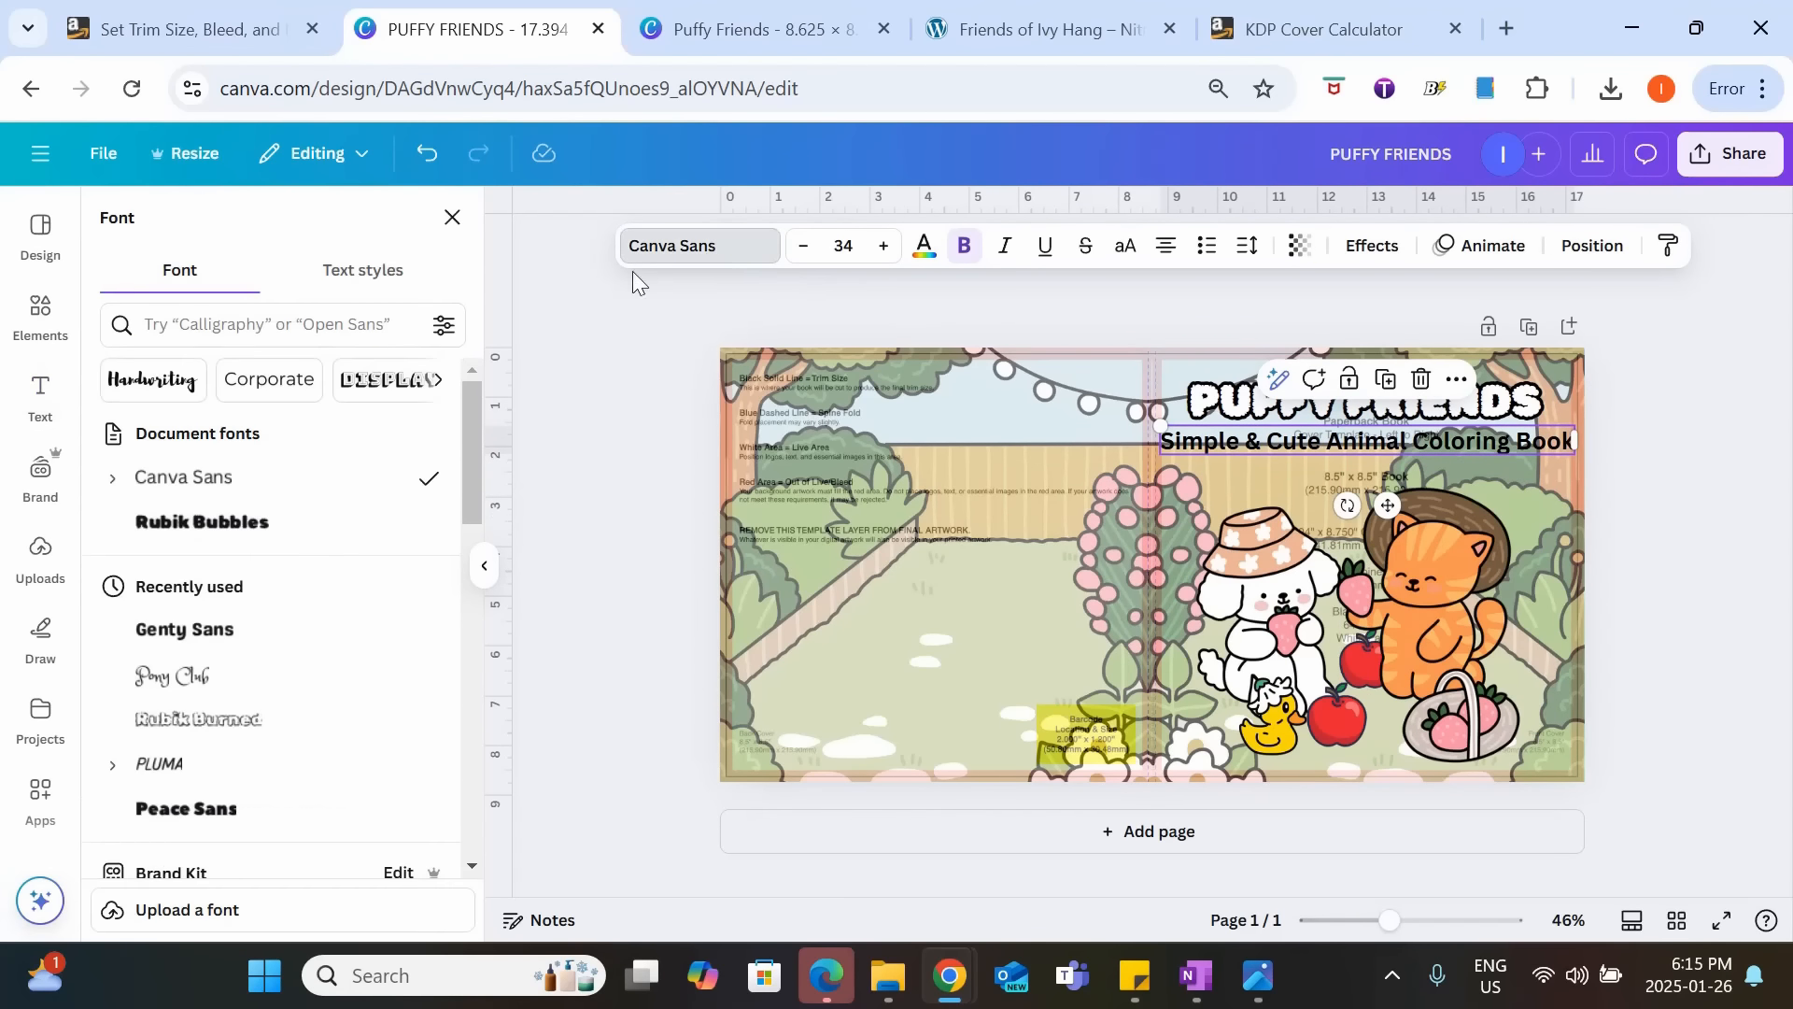
{"action": "left_click", "coordinate": [185, 629]}
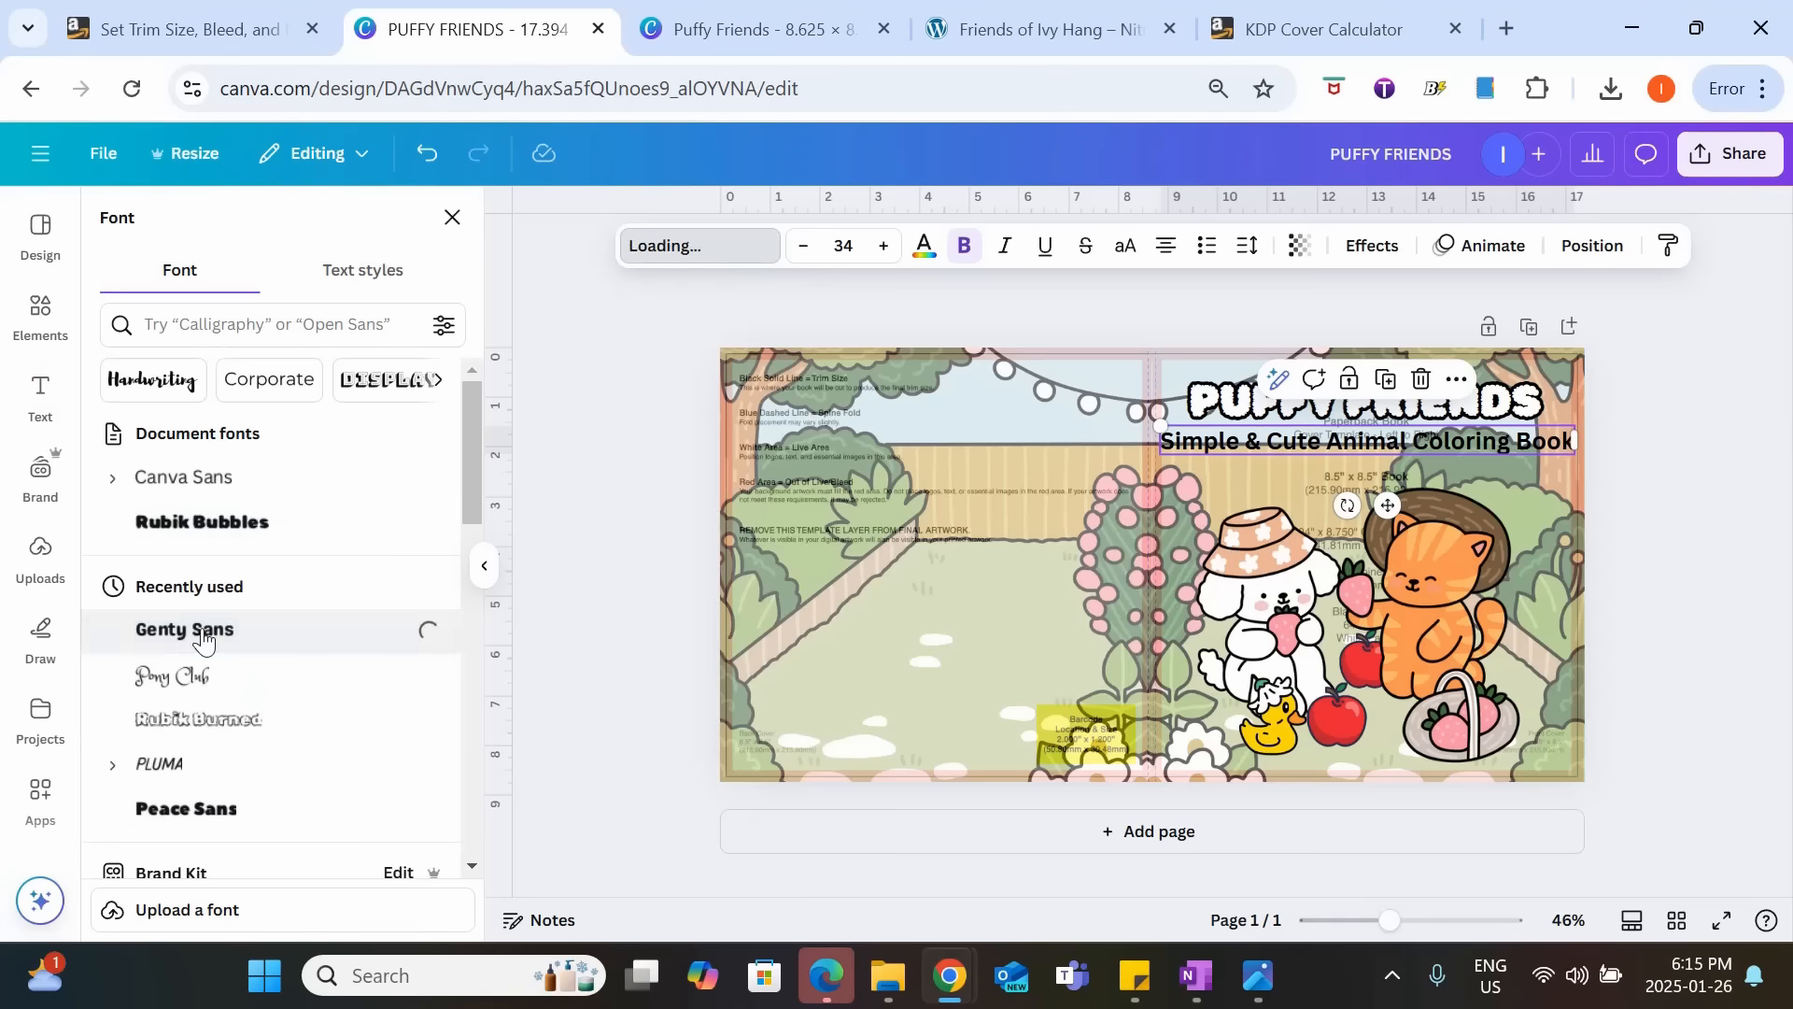
{"action": "left_click", "coordinate": [802, 247]}
{"action": "left_click", "coordinate": [803, 248]}
{"action": "left_click", "coordinate": [803, 248]}
{"action": "left_click", "coordinate": [923, 246]}
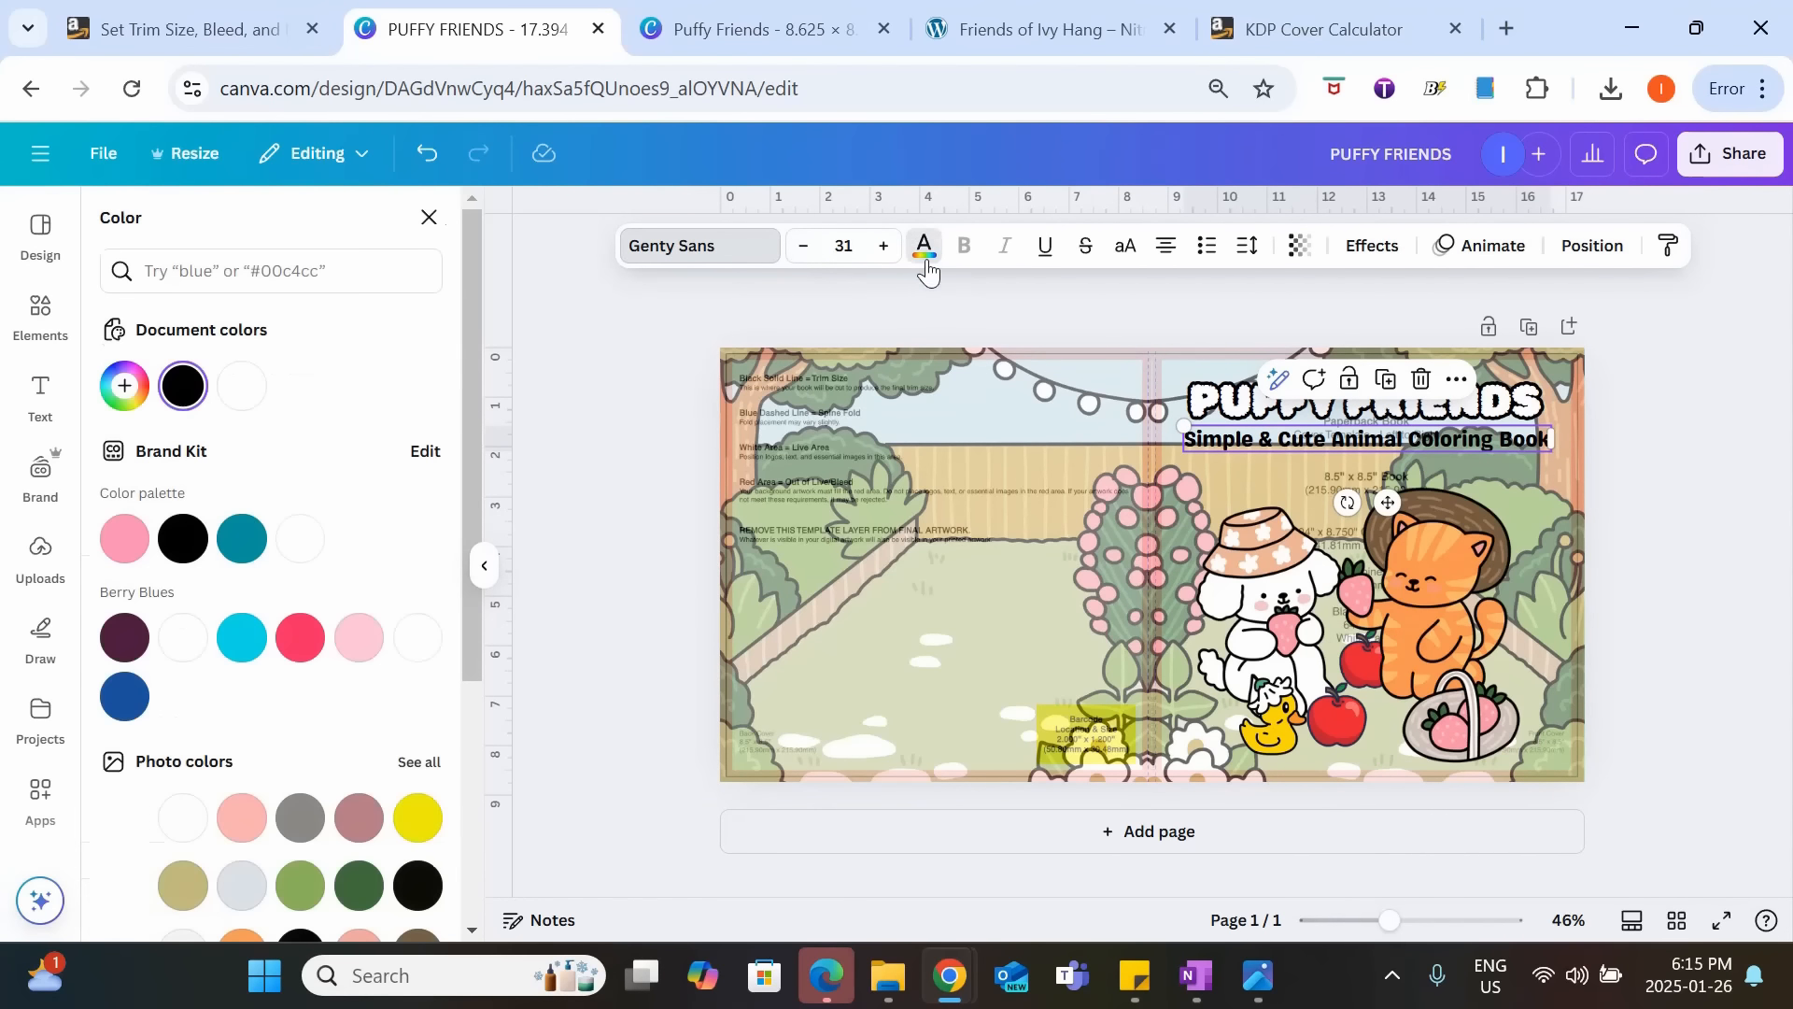
{"action": "left_click", "coordinate": [280, 540]}
{"action": "left_click", "coordinate": [1638, 528]}
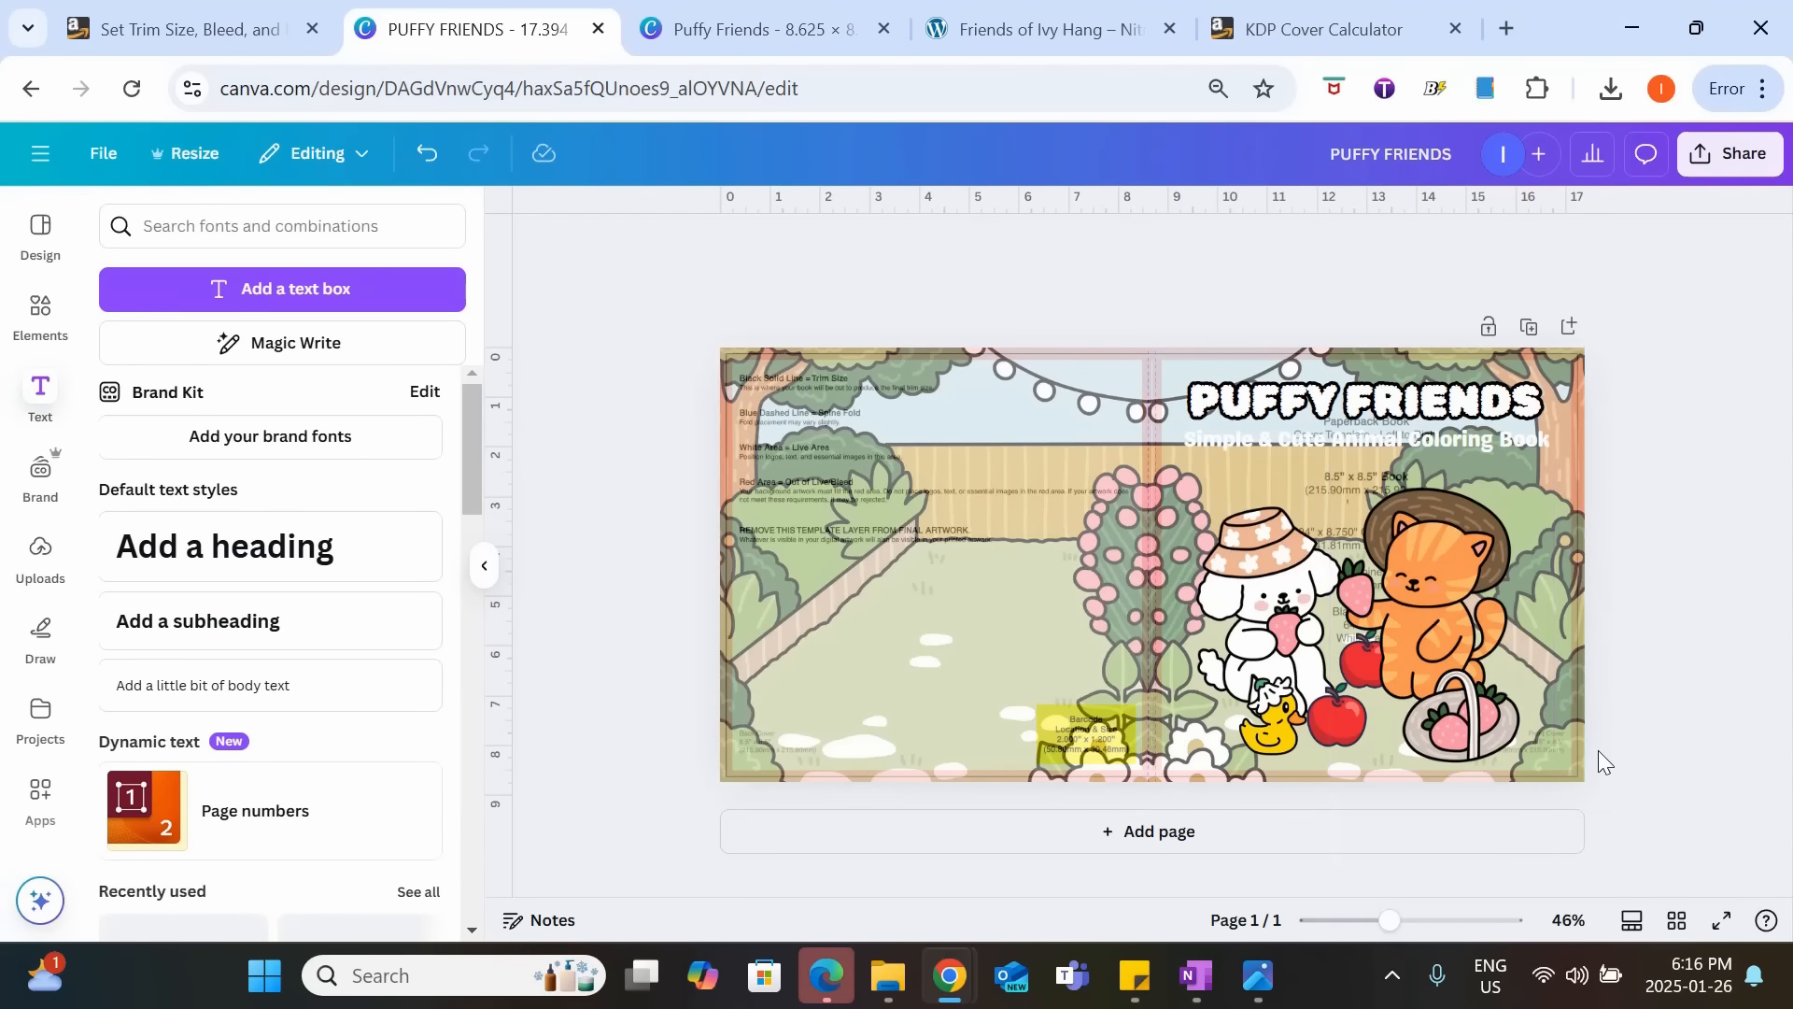
Move the cat, basket, dog, duck and apples higher on the front cover to free space beneath them.
{"action": "left_click_drag", "start_coordinate": [1457, 562], "coordinate": [1466, 528]}
{"action": "left_click_drag", "start_coordinate": [1289, 561], "coordinate": [1309, 513]}
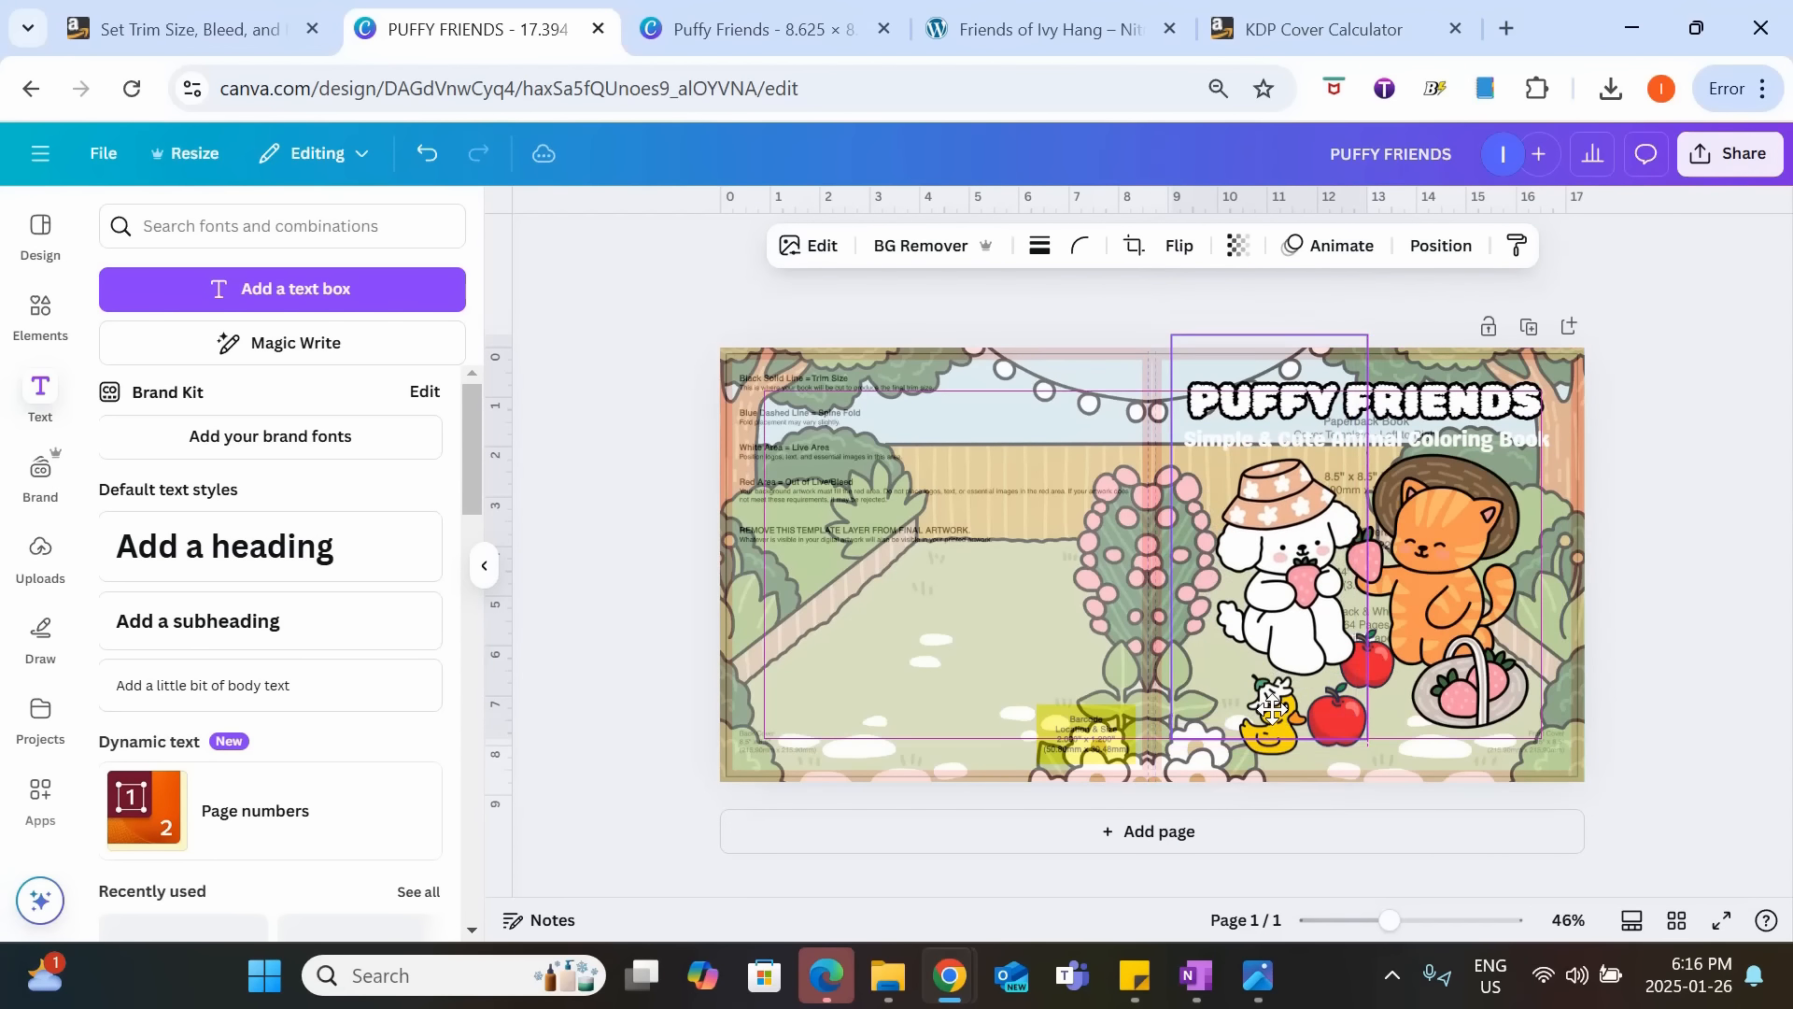
{"action": "left_click", "coordinate": [1272, 707]}
{"action": "left_click_drag", "start_coordinate": [1272, 708], "coordinate": [1271, 697]}
Add a subheading with the author's name and place it below the characters at the bottom of the front cover.
{"action": "left_click", "coordinate": [173, 621]}
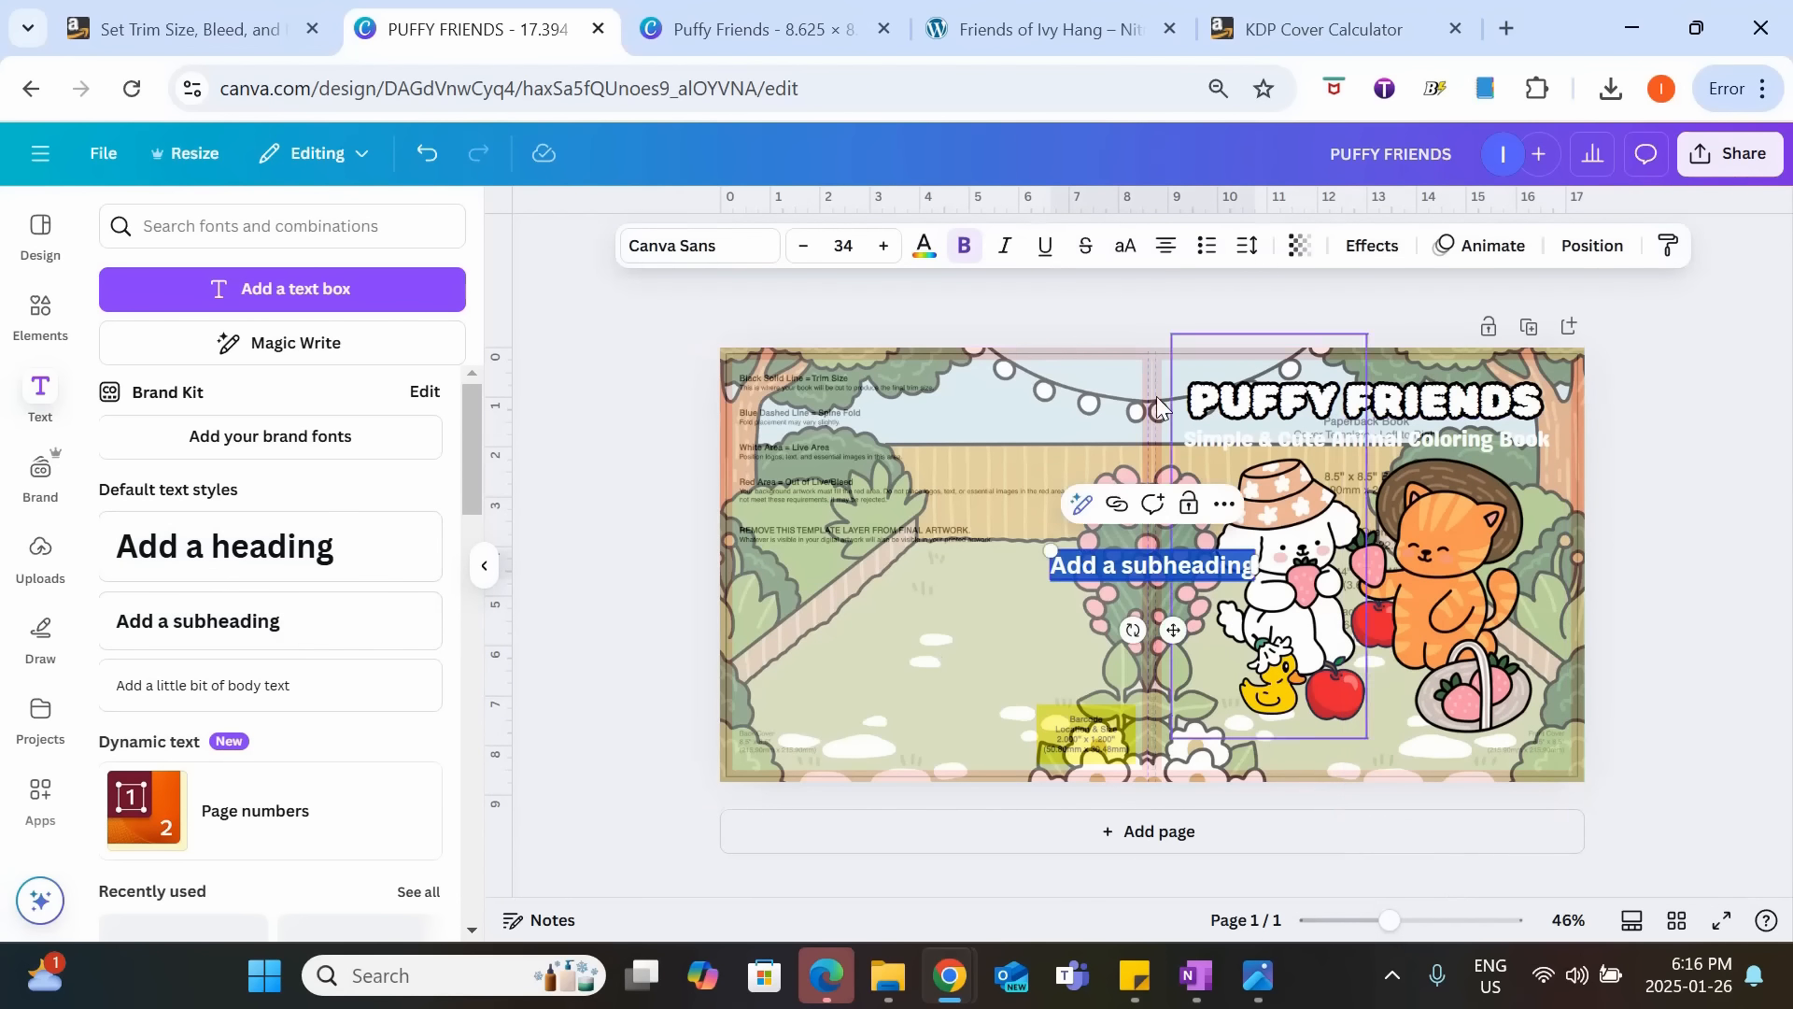
{"action": "type", "text": "Ellie D"}
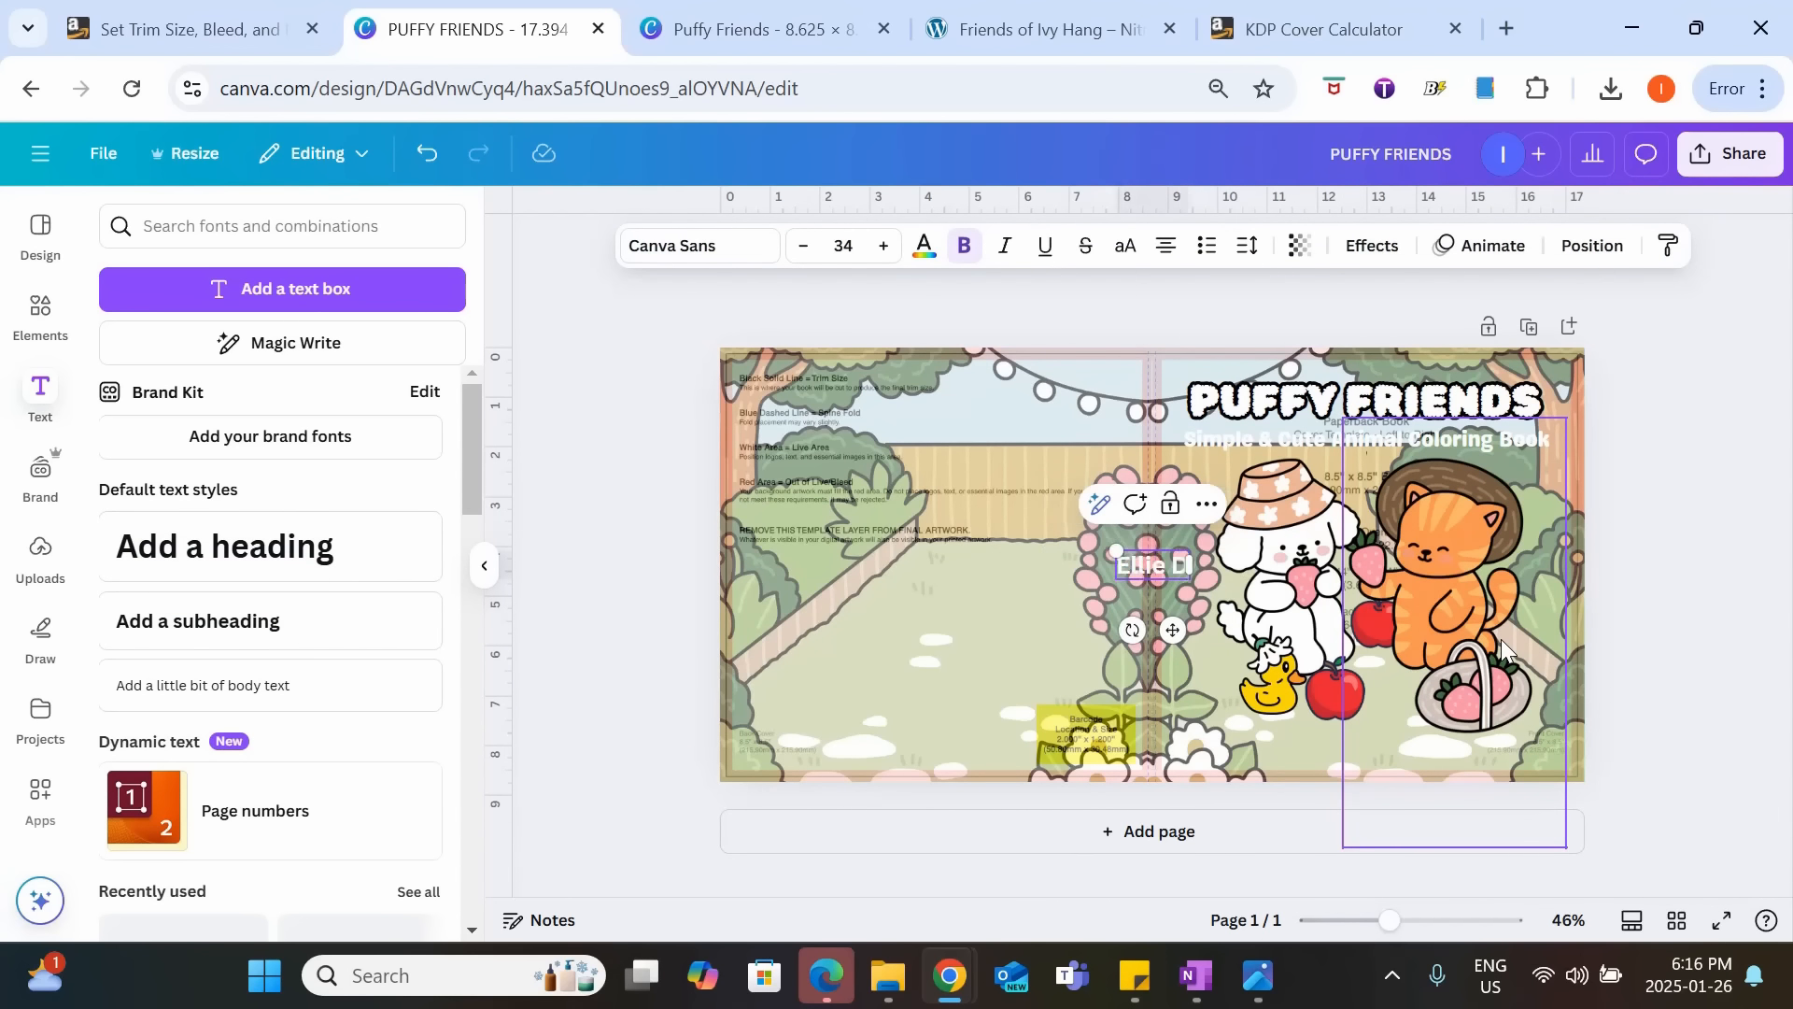
{"action": "type", "text": "oodlewood"}
{"action": "left_click", "coordinate": [1630, 645]}
{"action": "mouse_move", "coordinate": [1159, 563]}
{"action": "left_mouse_down"}
{"action": "mouse_move", "coordinate": [1422, 758]}
{"action": "mouse_move", "coordinate": [1377, 738]}
{"action": "left_mouse_up"}
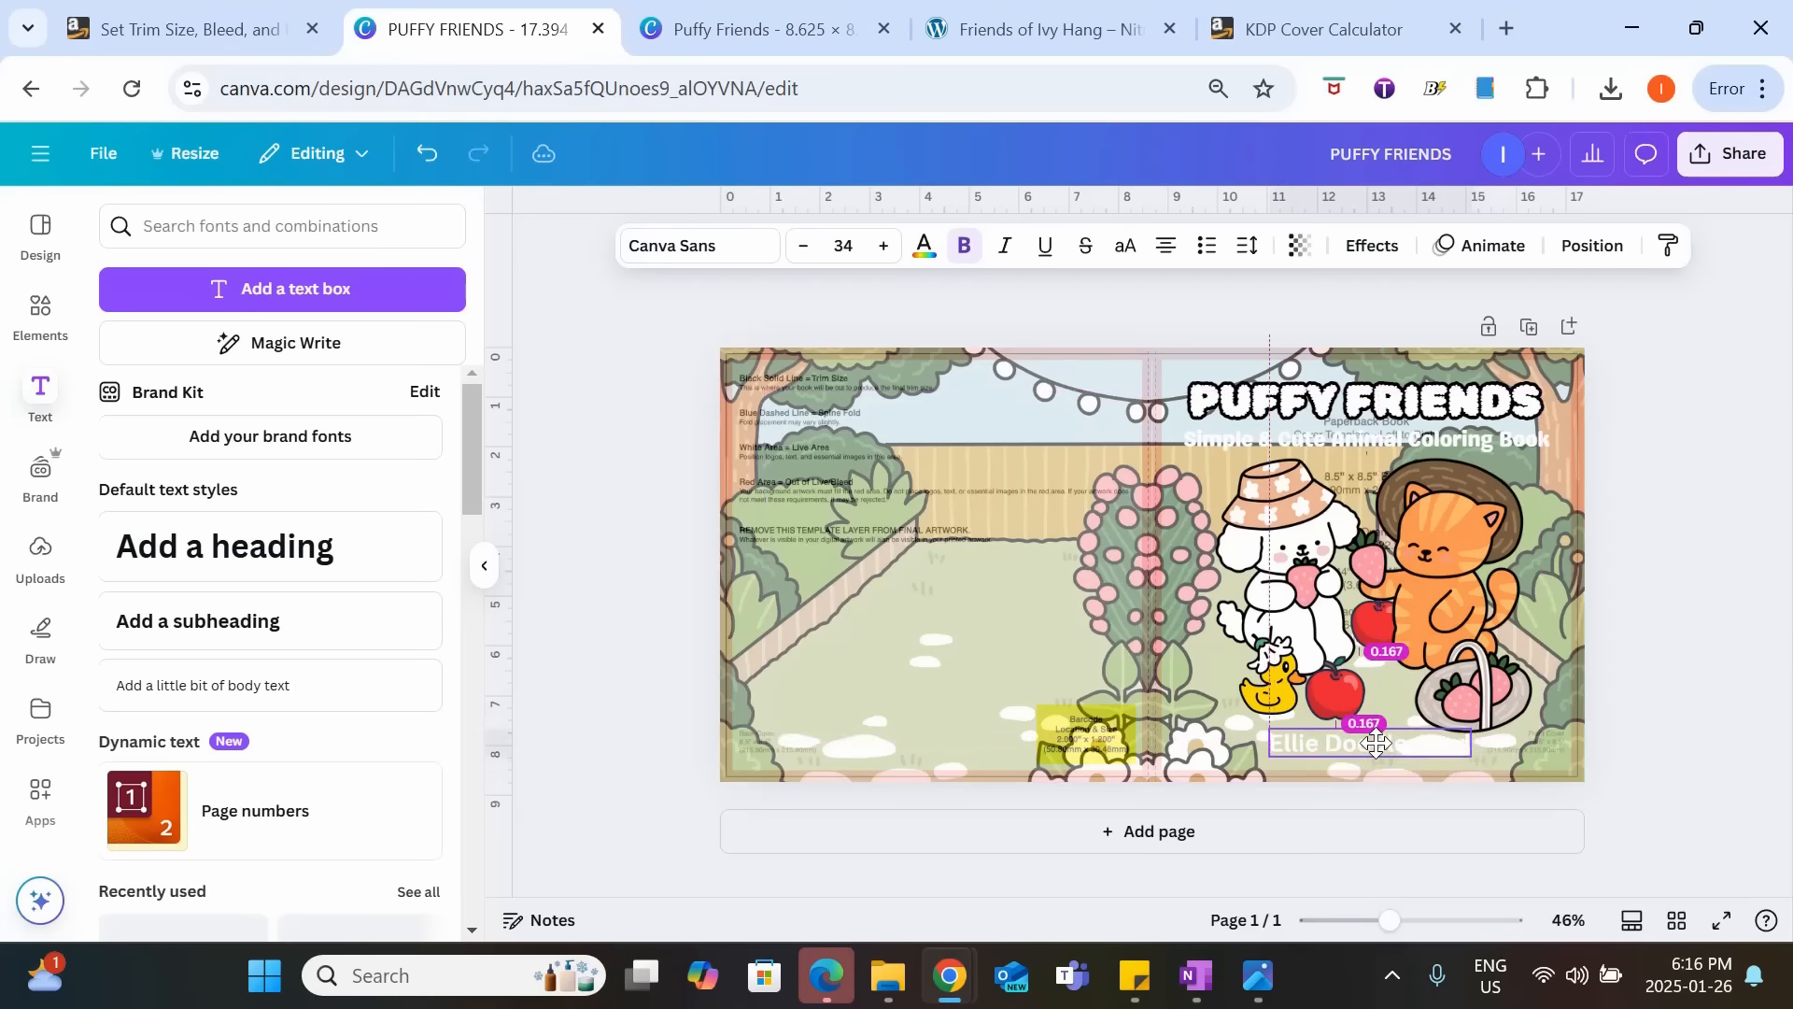
Set the author name in the Pony Club font and color it black.
{"action": "left_click", "coordinate": [691, 266]}
{"action": "left_click", "coordinate": [257, 694]}
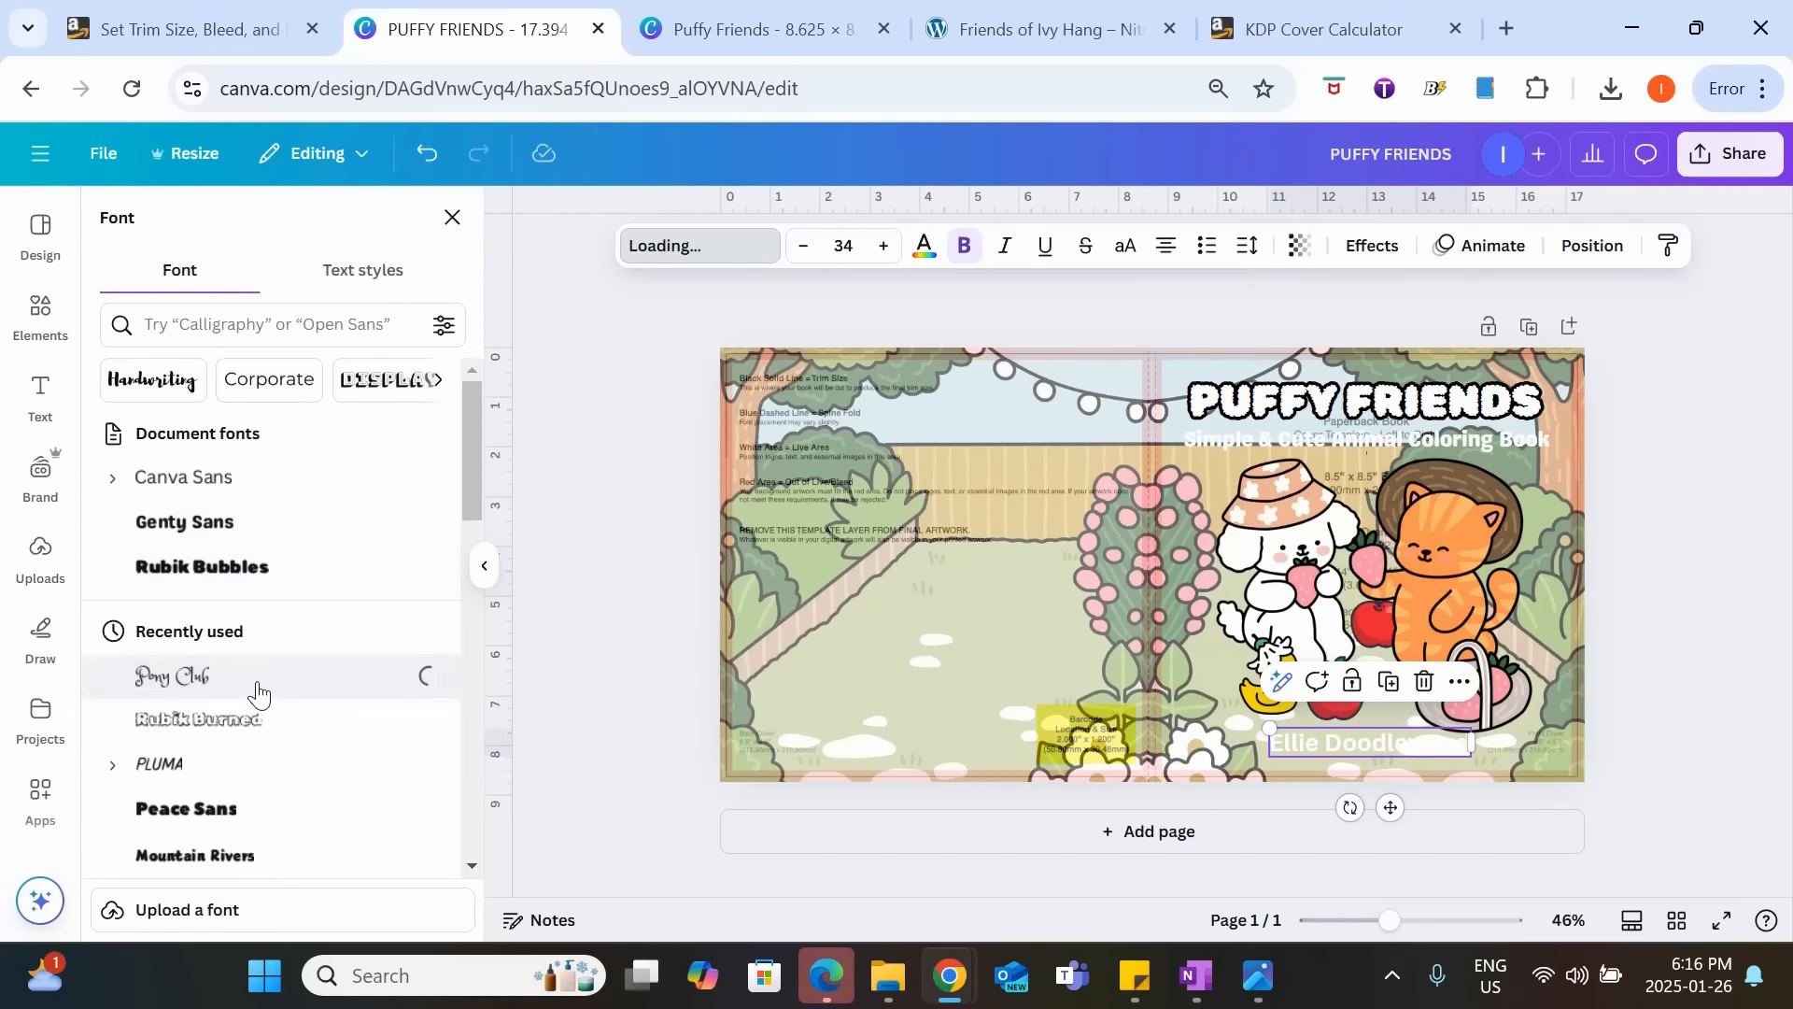
{"action": "left_click", "coordinate": [930, 257]}
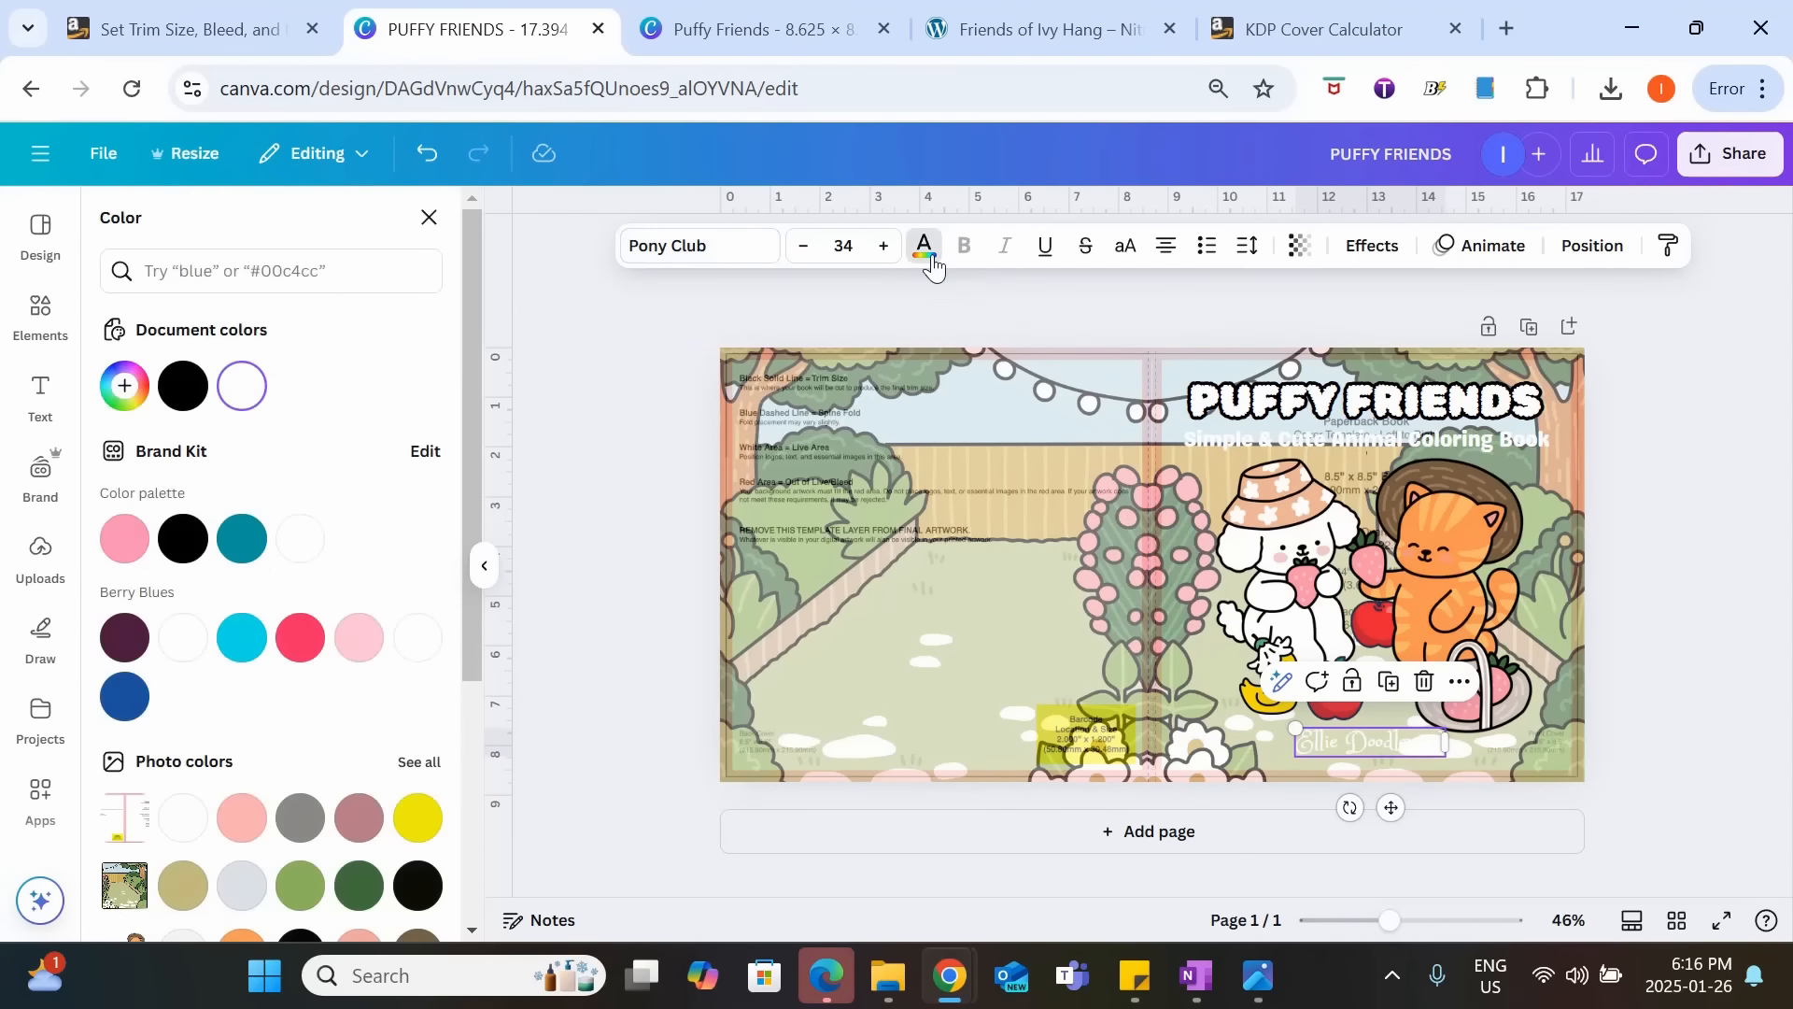
{"action": "left_click", "coordinate": [199, 400]}
{"action": "left_click", "coordinate": [917, 618]}
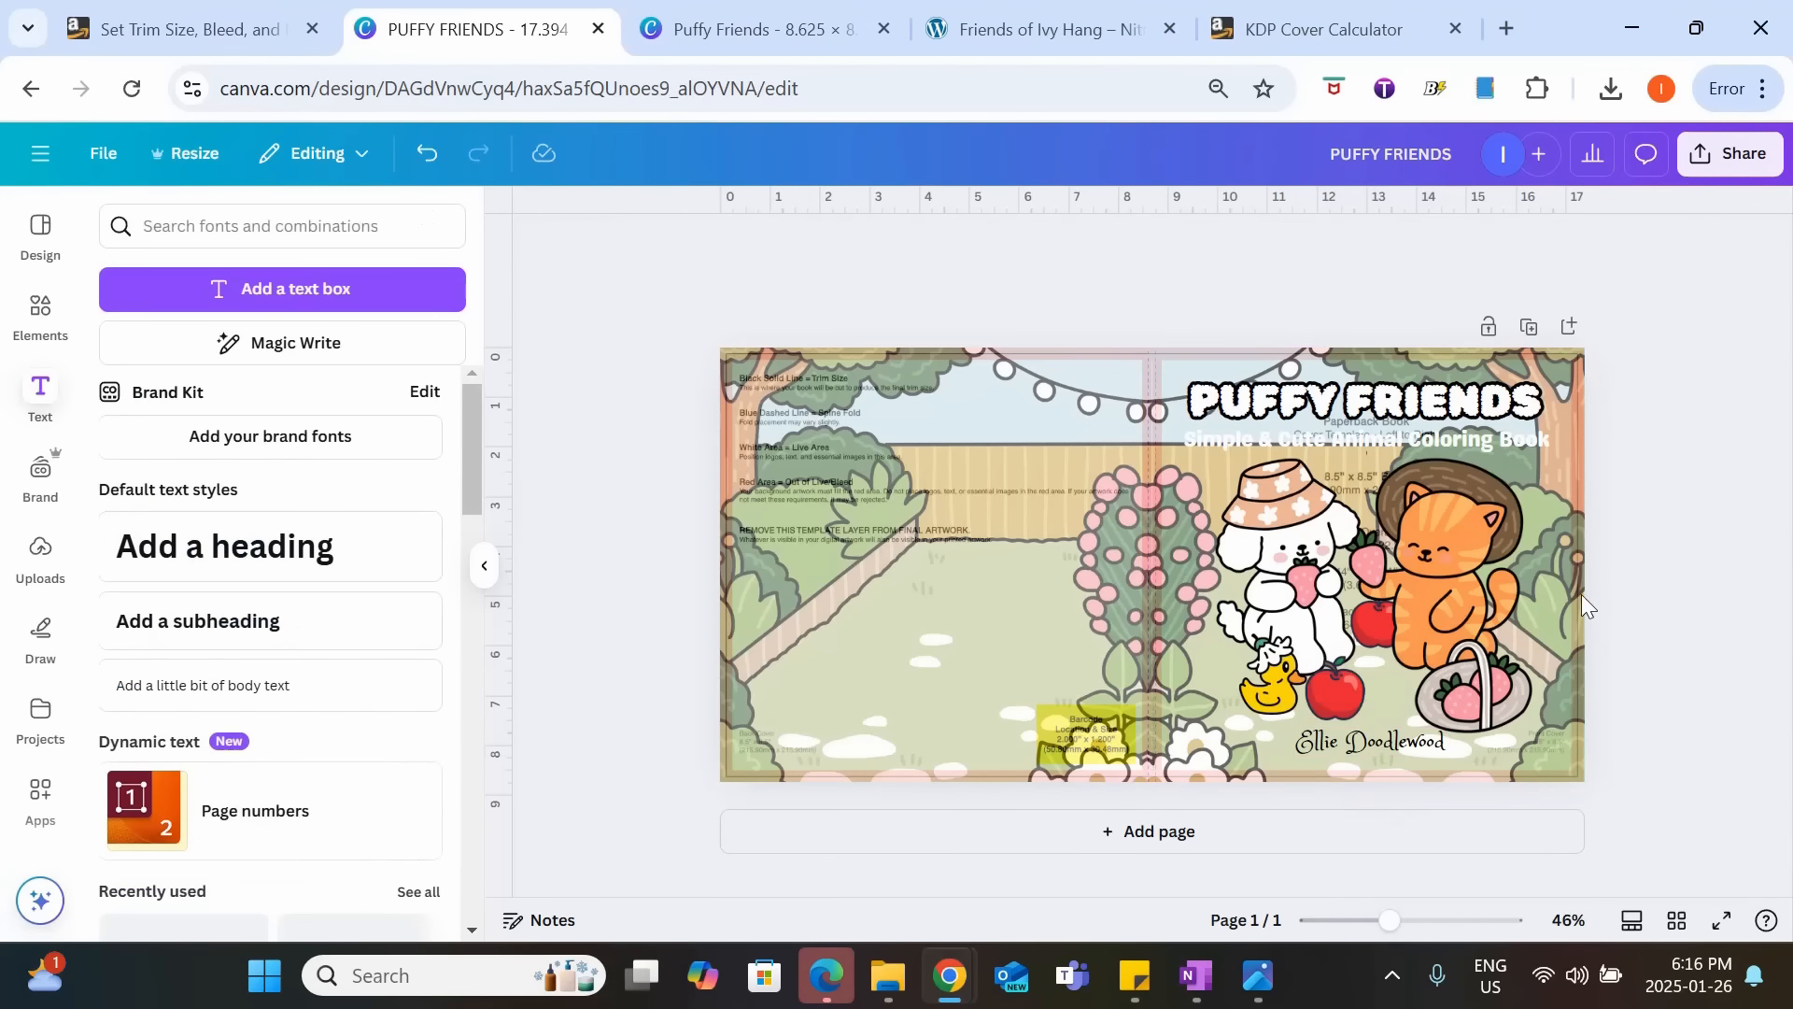
Preview the front cover's background image at transparency 100 and set it to 35.
{"action": "left_click", "coordinate": [1583, 594]}
{"action": "left_click", "coordinate": [1231, 246]}
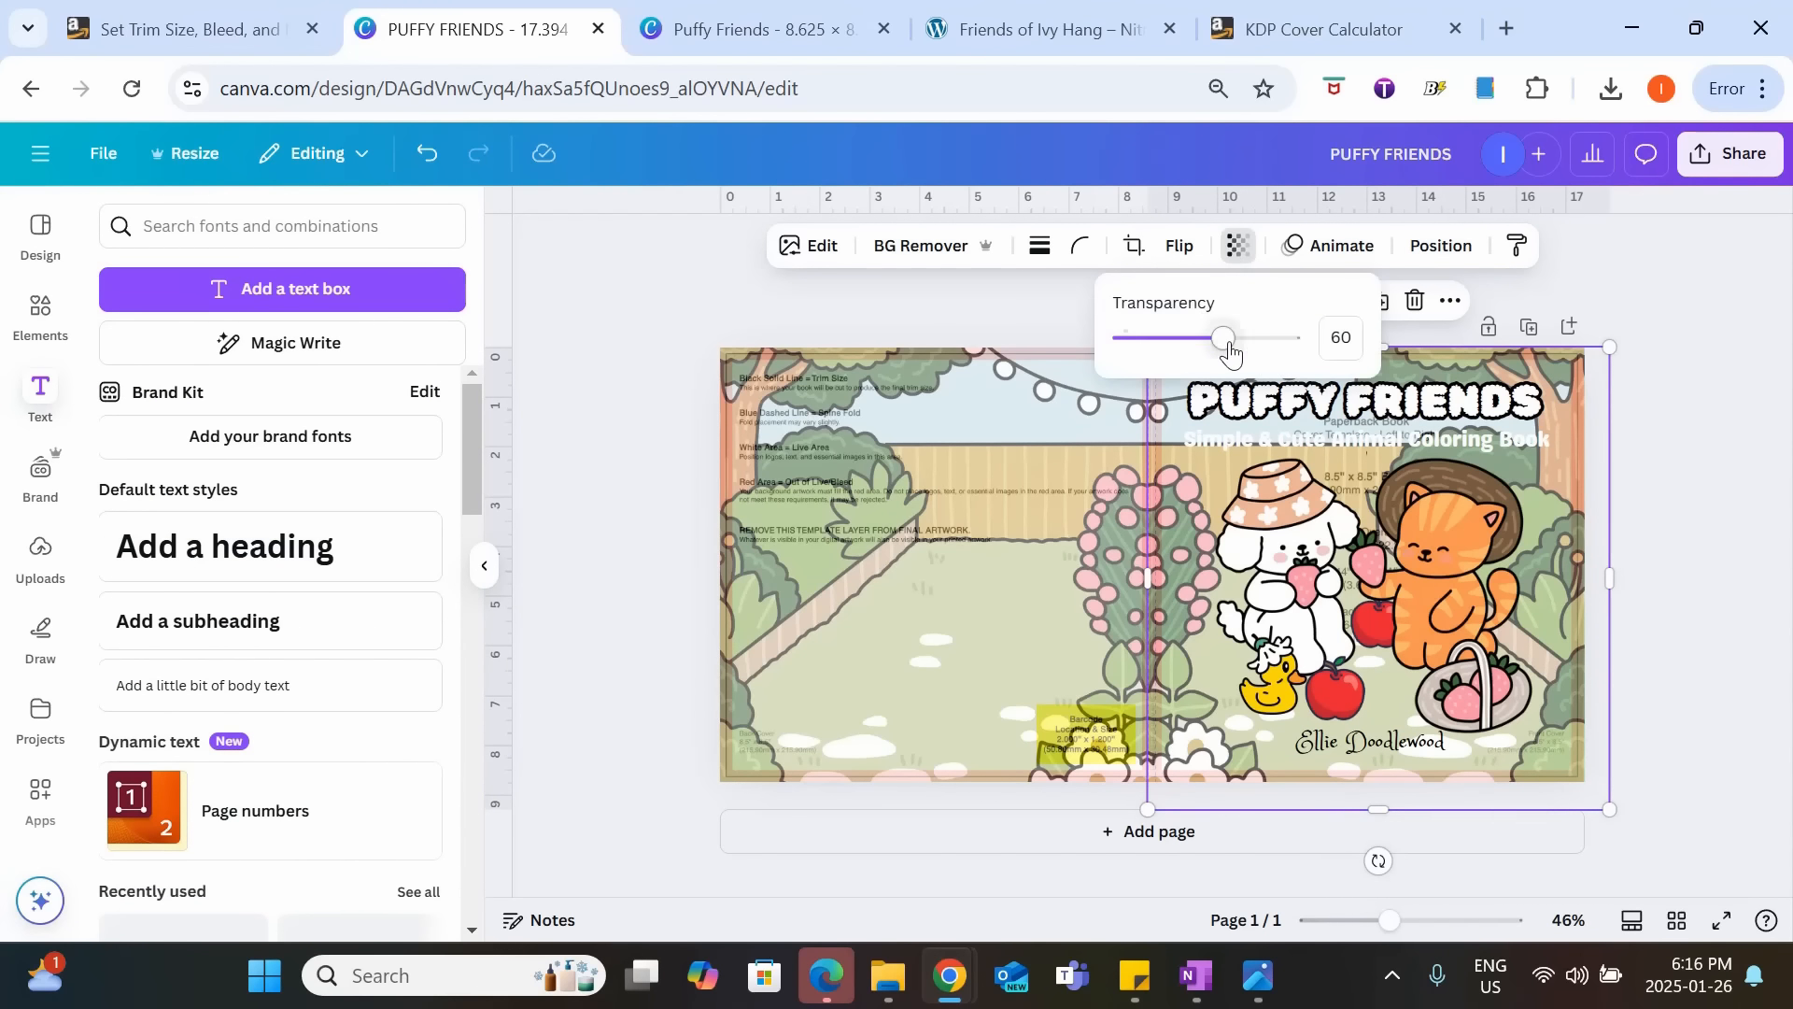
{"action": "left_click_drag", "start_coordinate": [1231, 349], "coordinate": [1332, 356]}
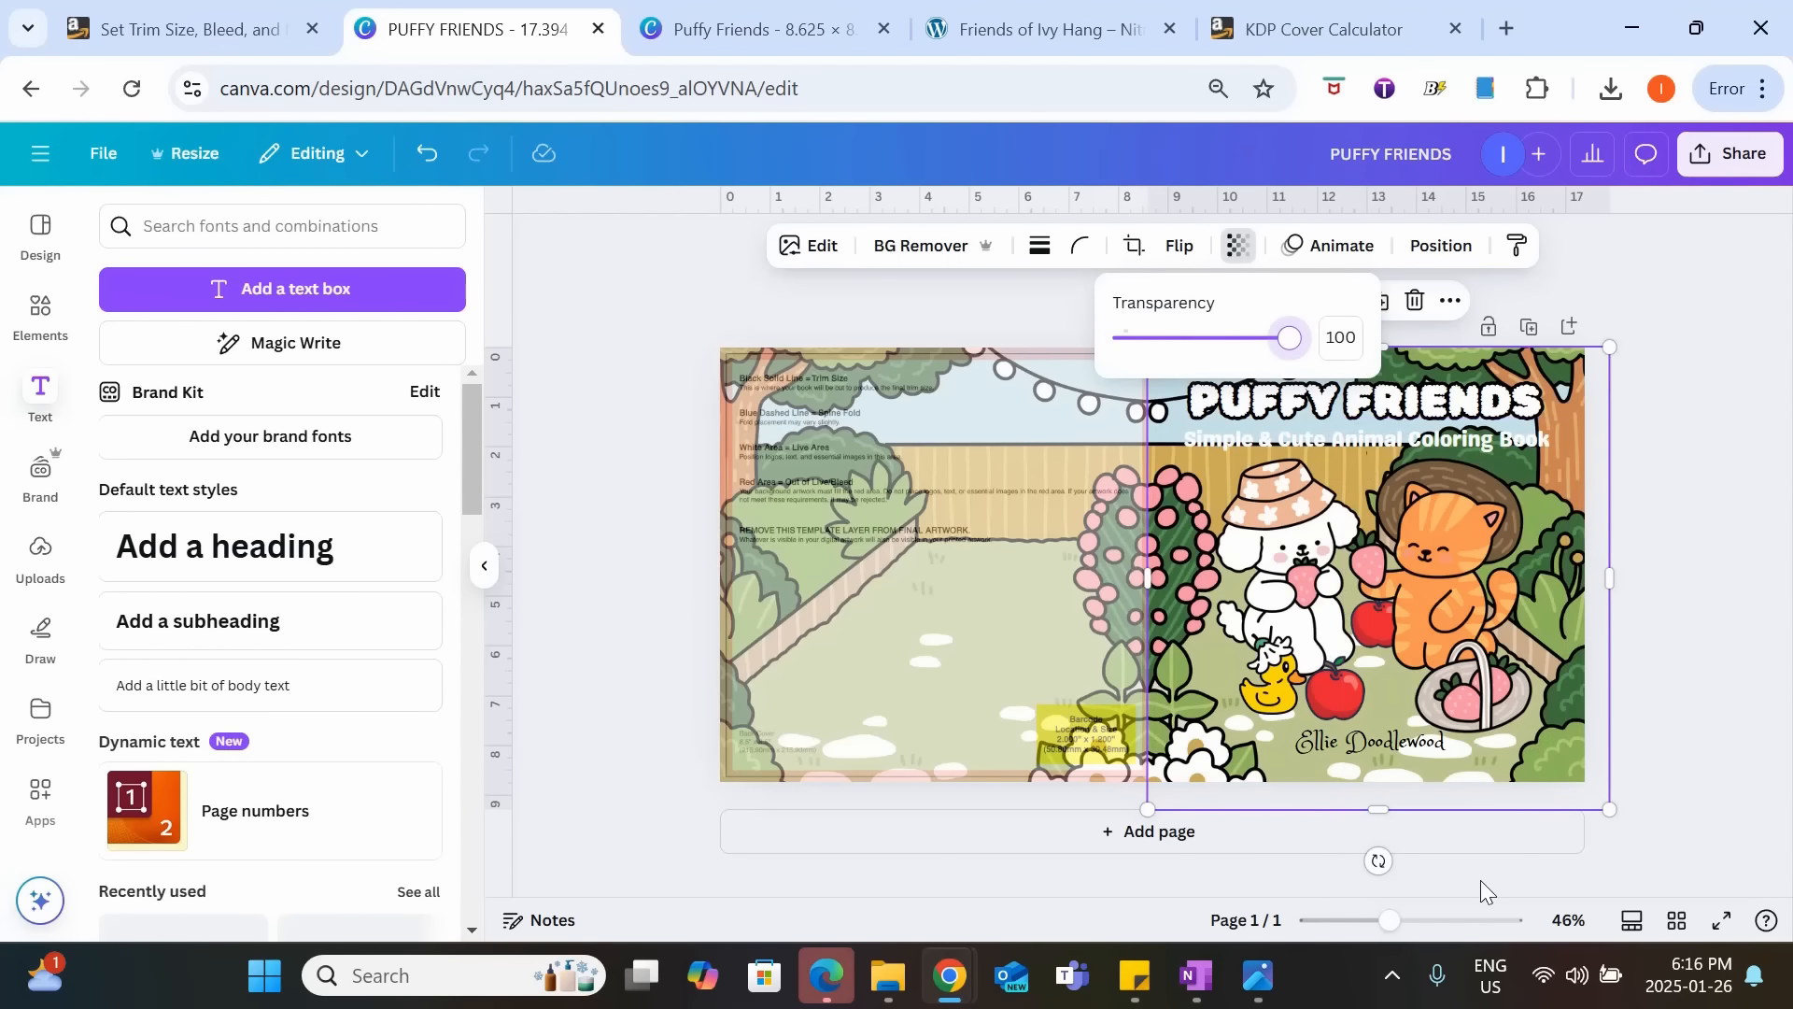
{"action": "left_click_drag", "start_coordinate": [1288, 338], "coordinate": [1183, 362]}
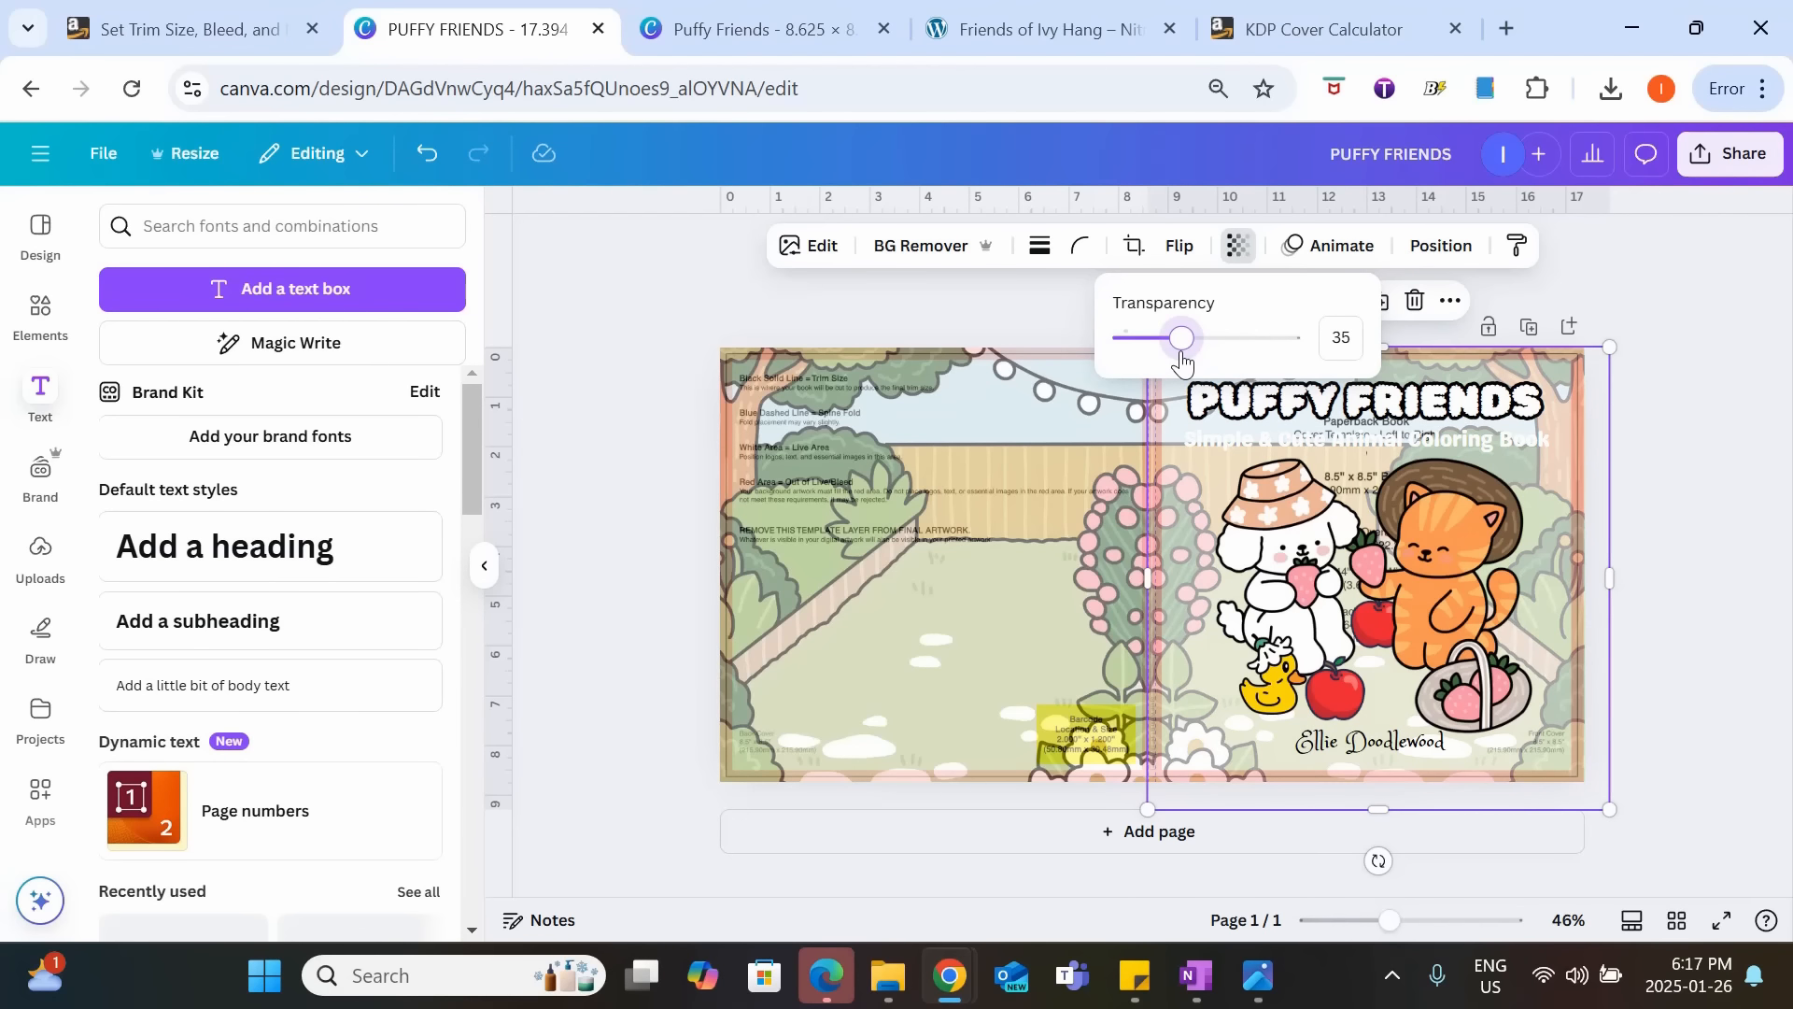
{"action": "left_click", "coordinate": [1698, 594]}
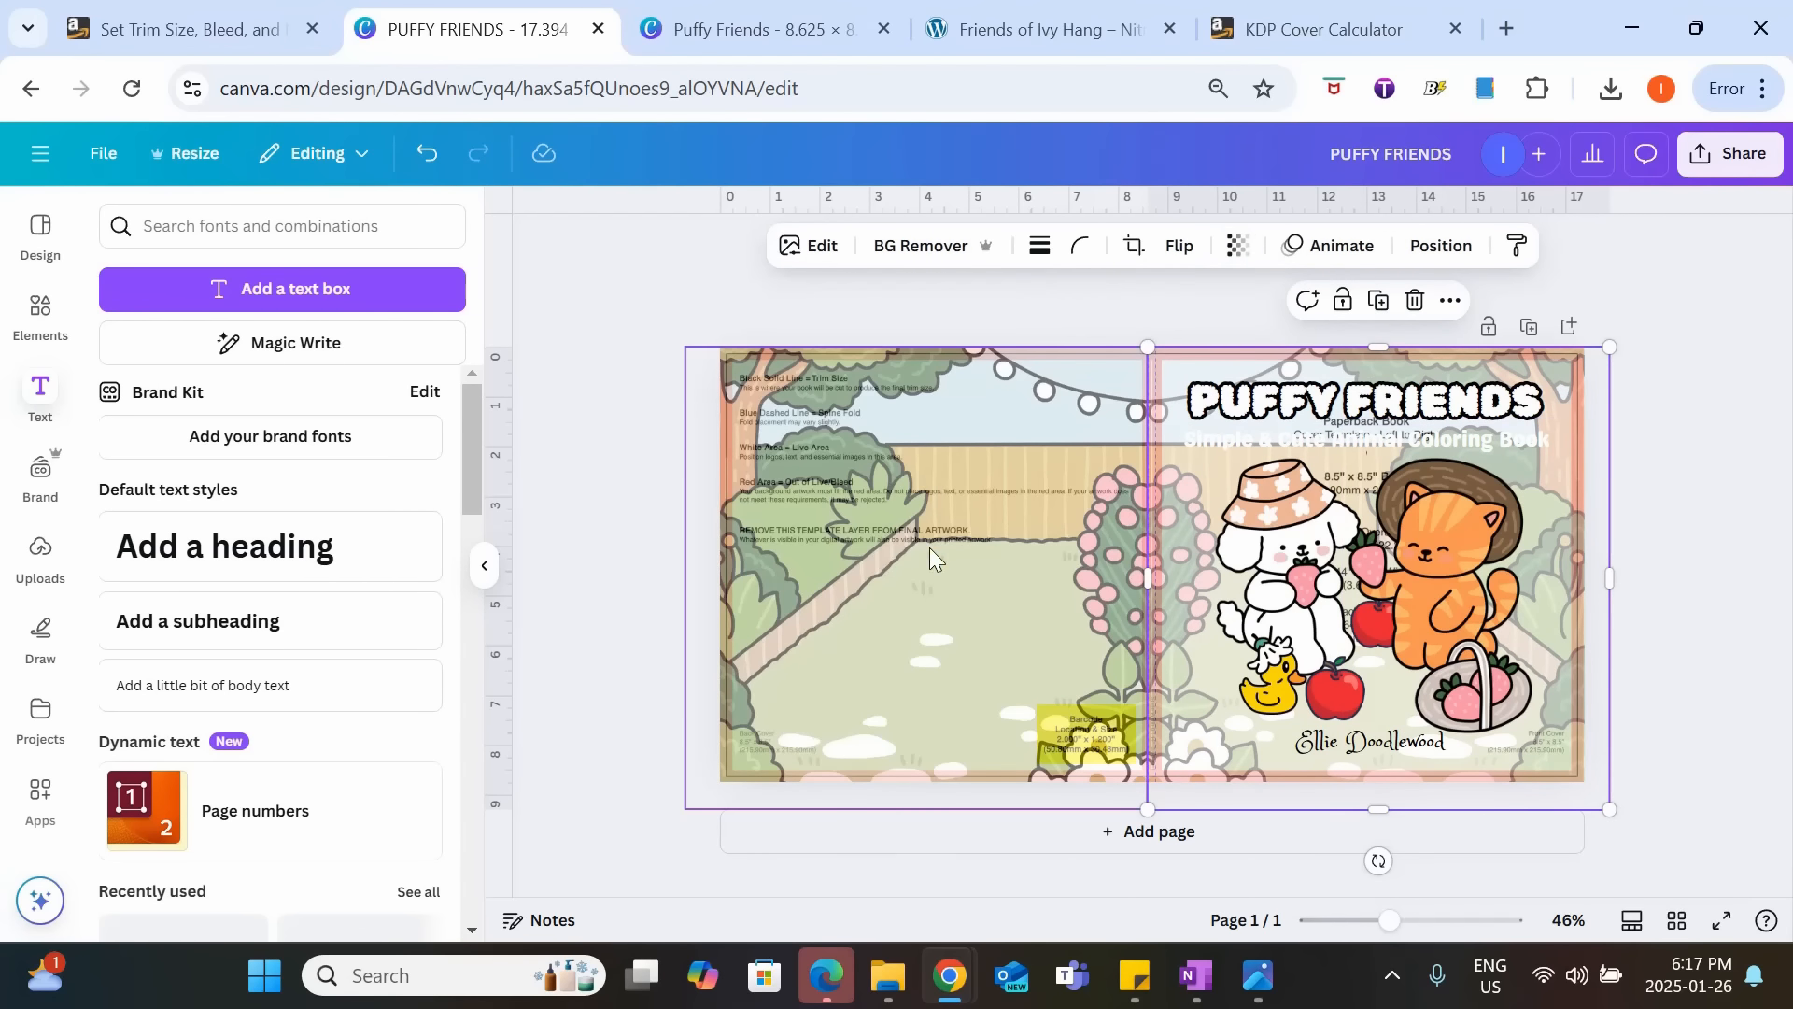
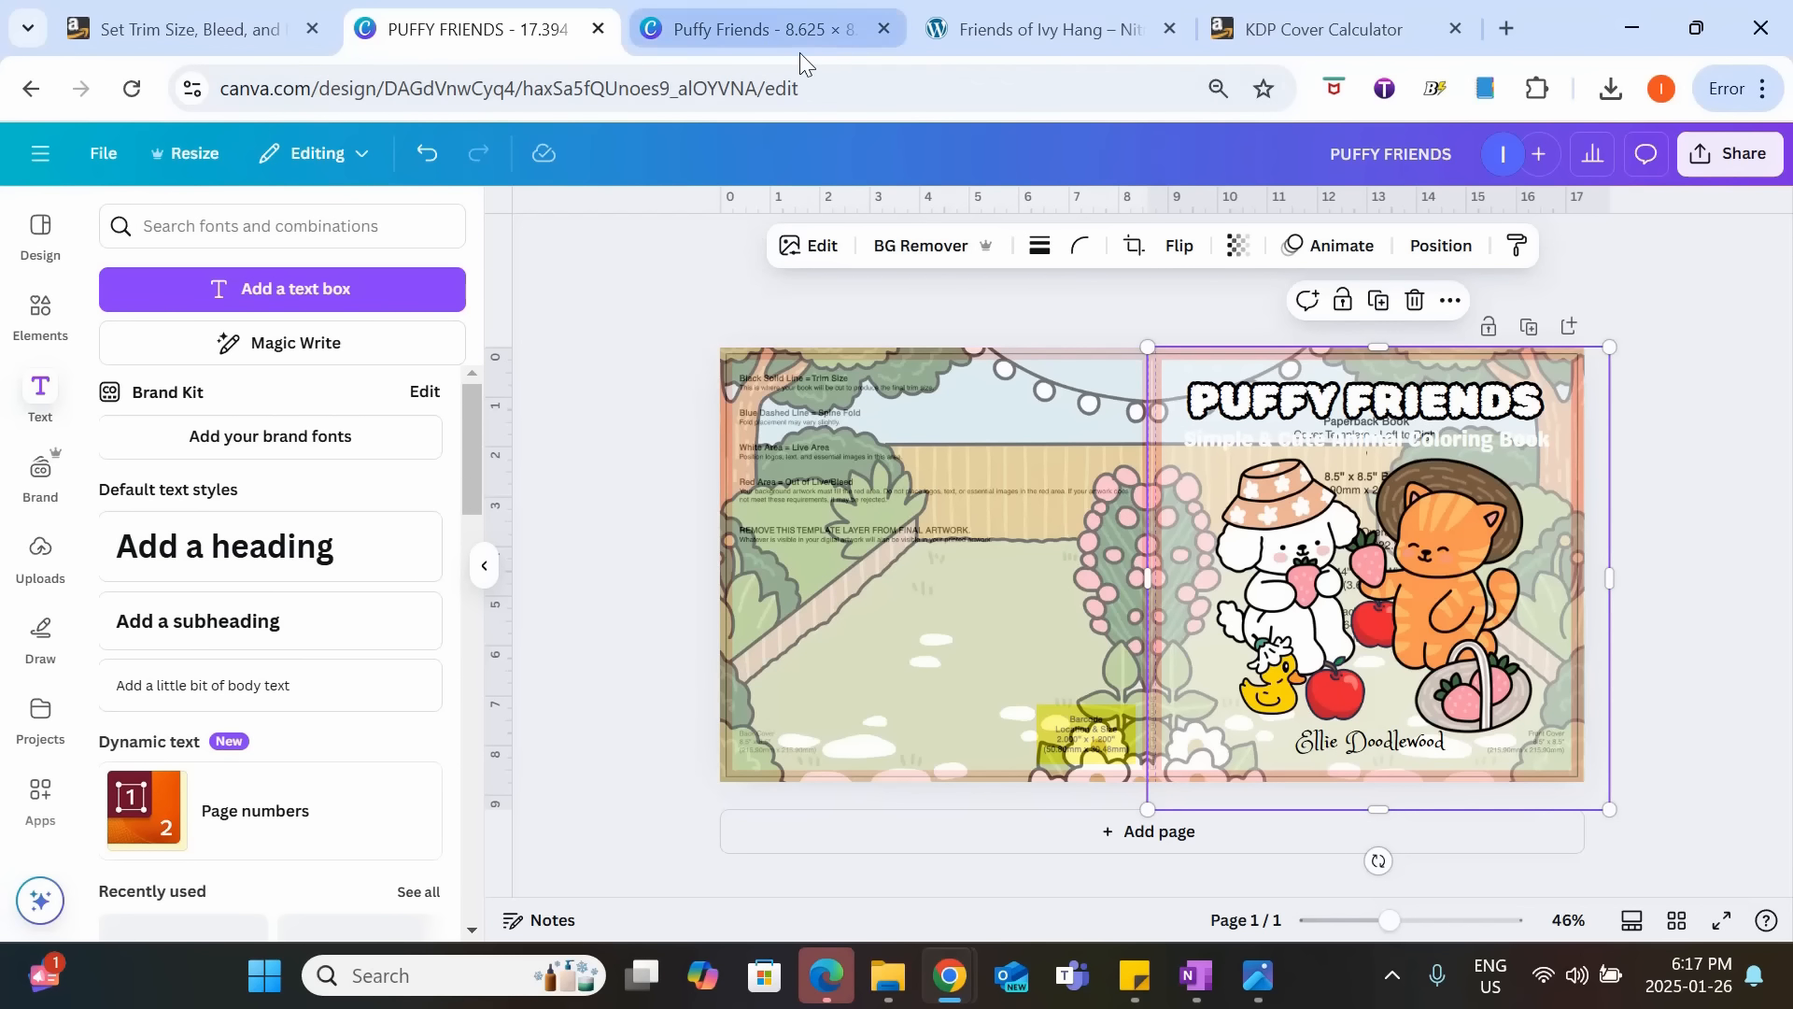
Switch to the Puffy Friends interior design and look through all its coloring pages in grid view.
{"action": "left_click", "coordinate": [779, 31]}
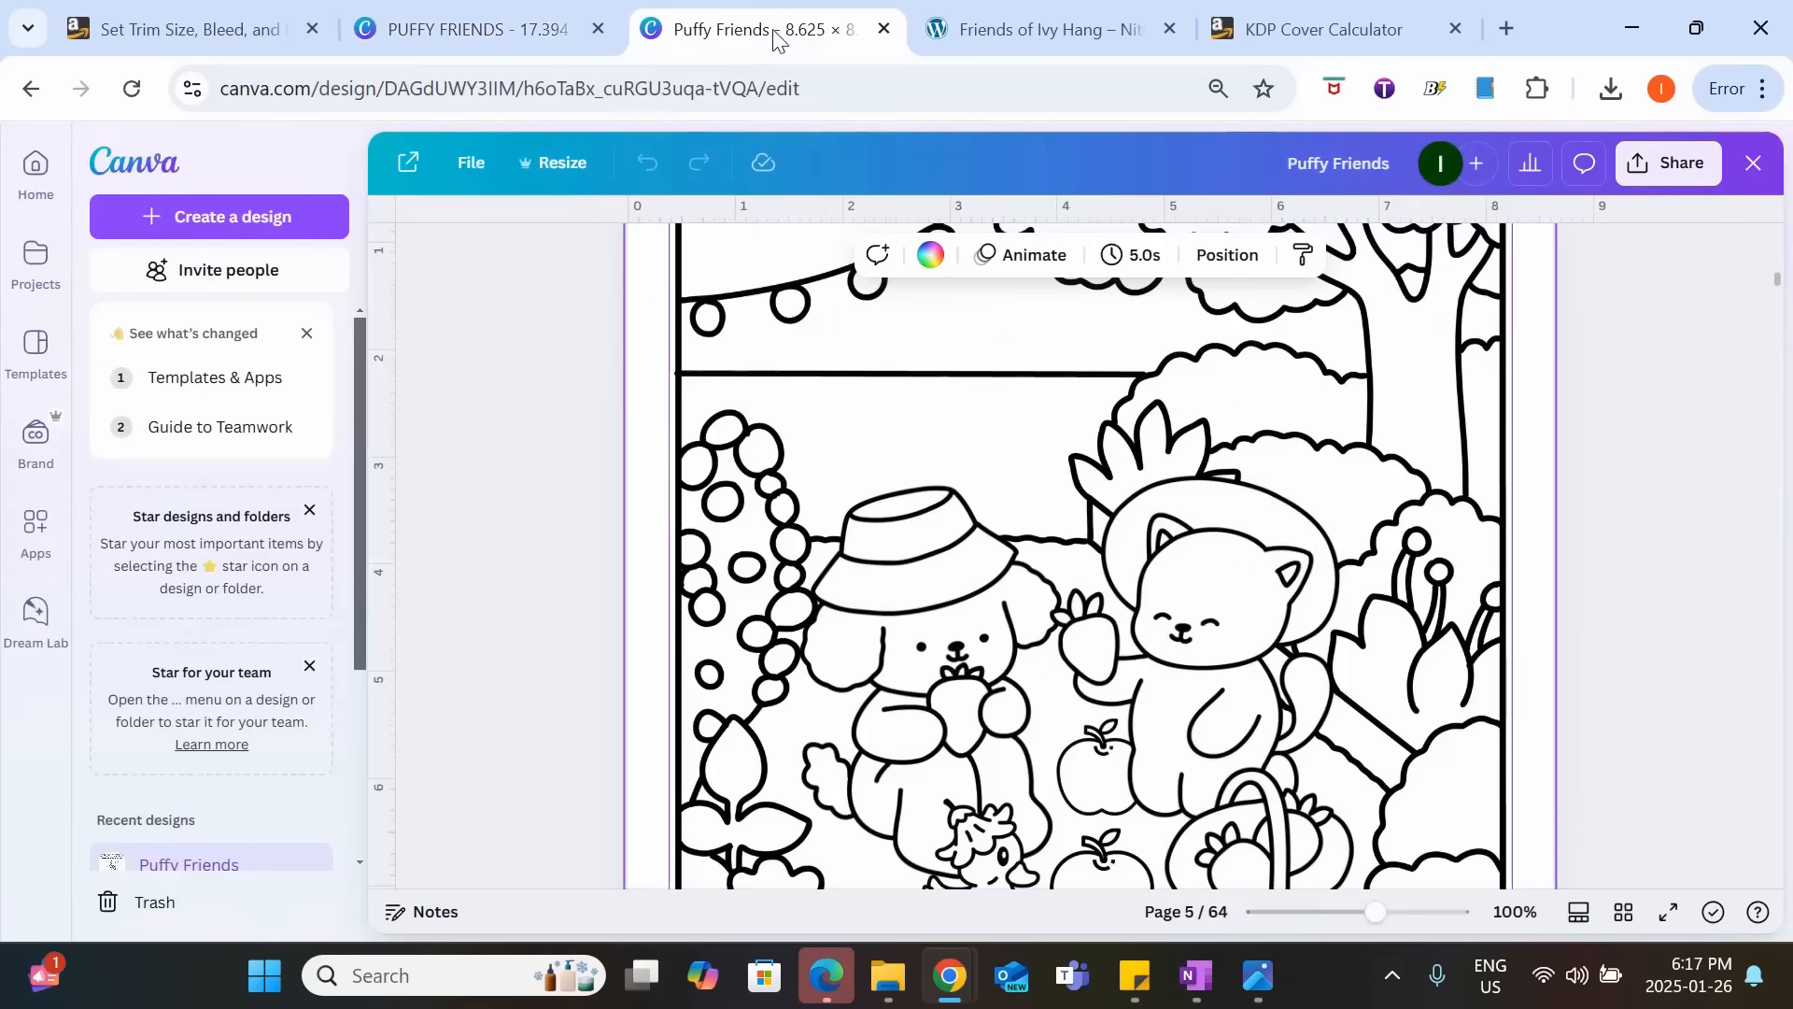
{"action": "left_click", "coordinate": [1622, 912]}
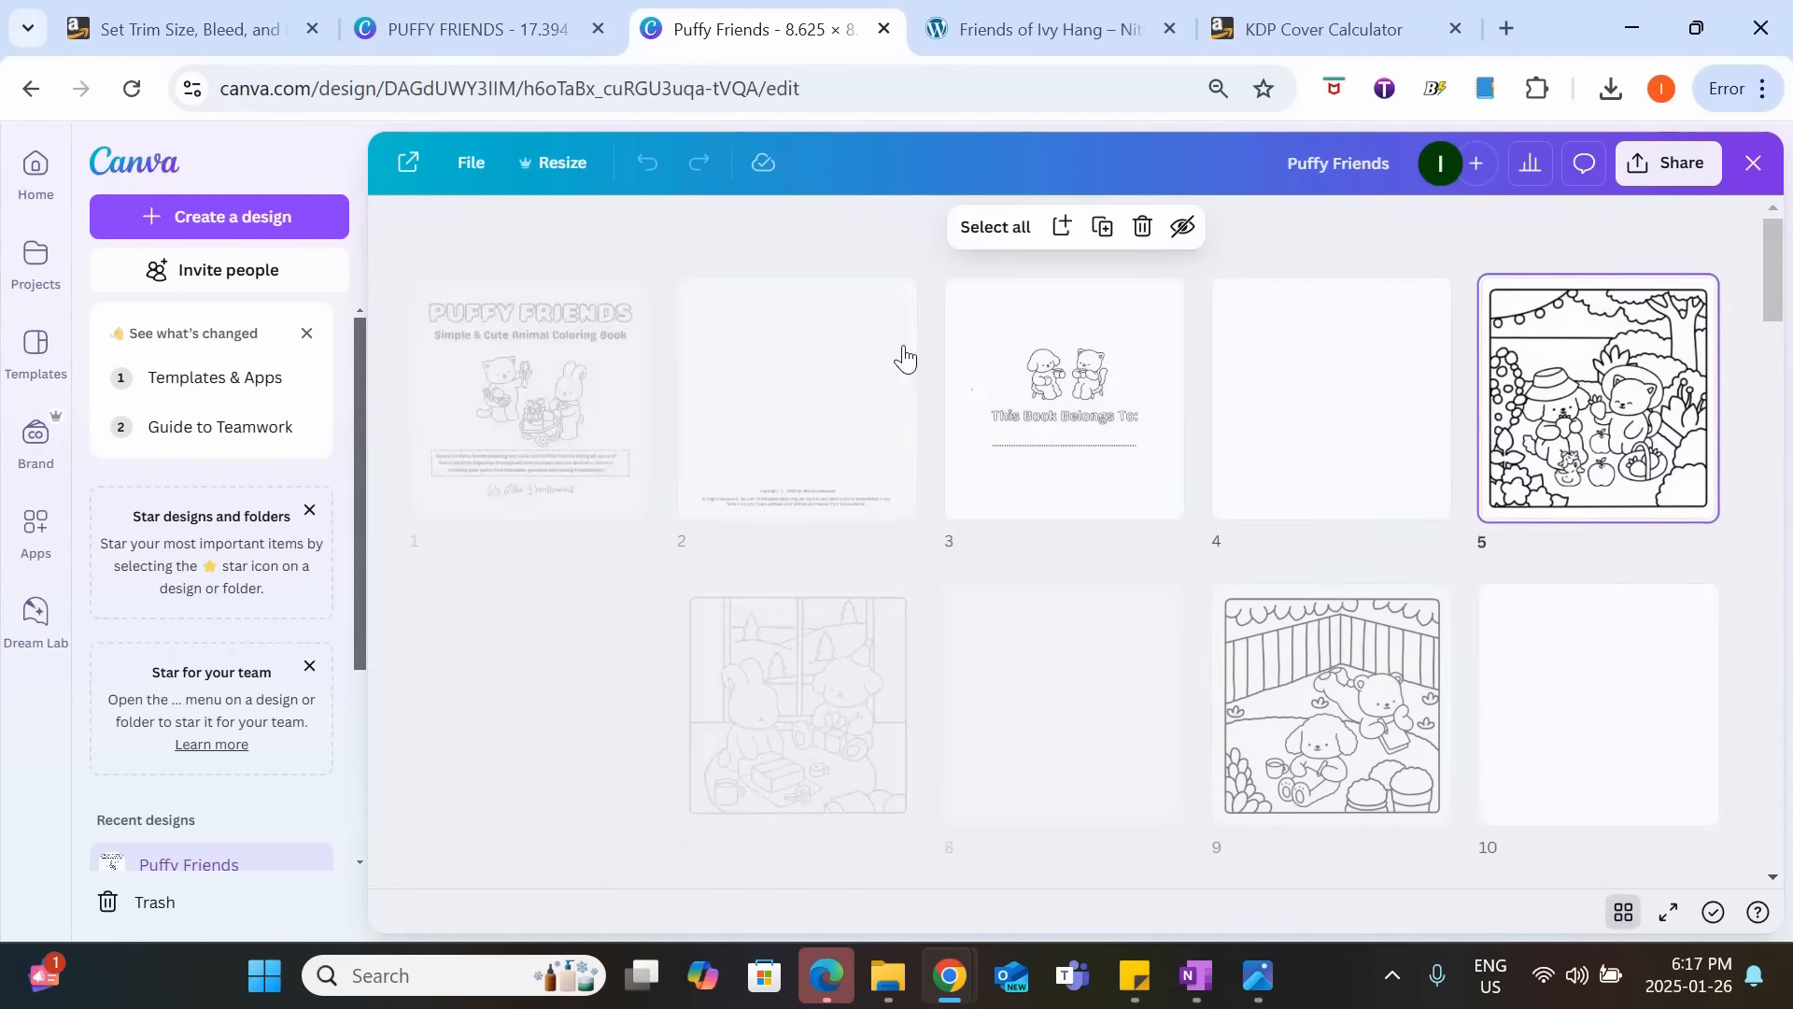
{"action": "scroll", "coordinate": [1201, 652], "scroll_direction": "down", "scroll_amount": 9}
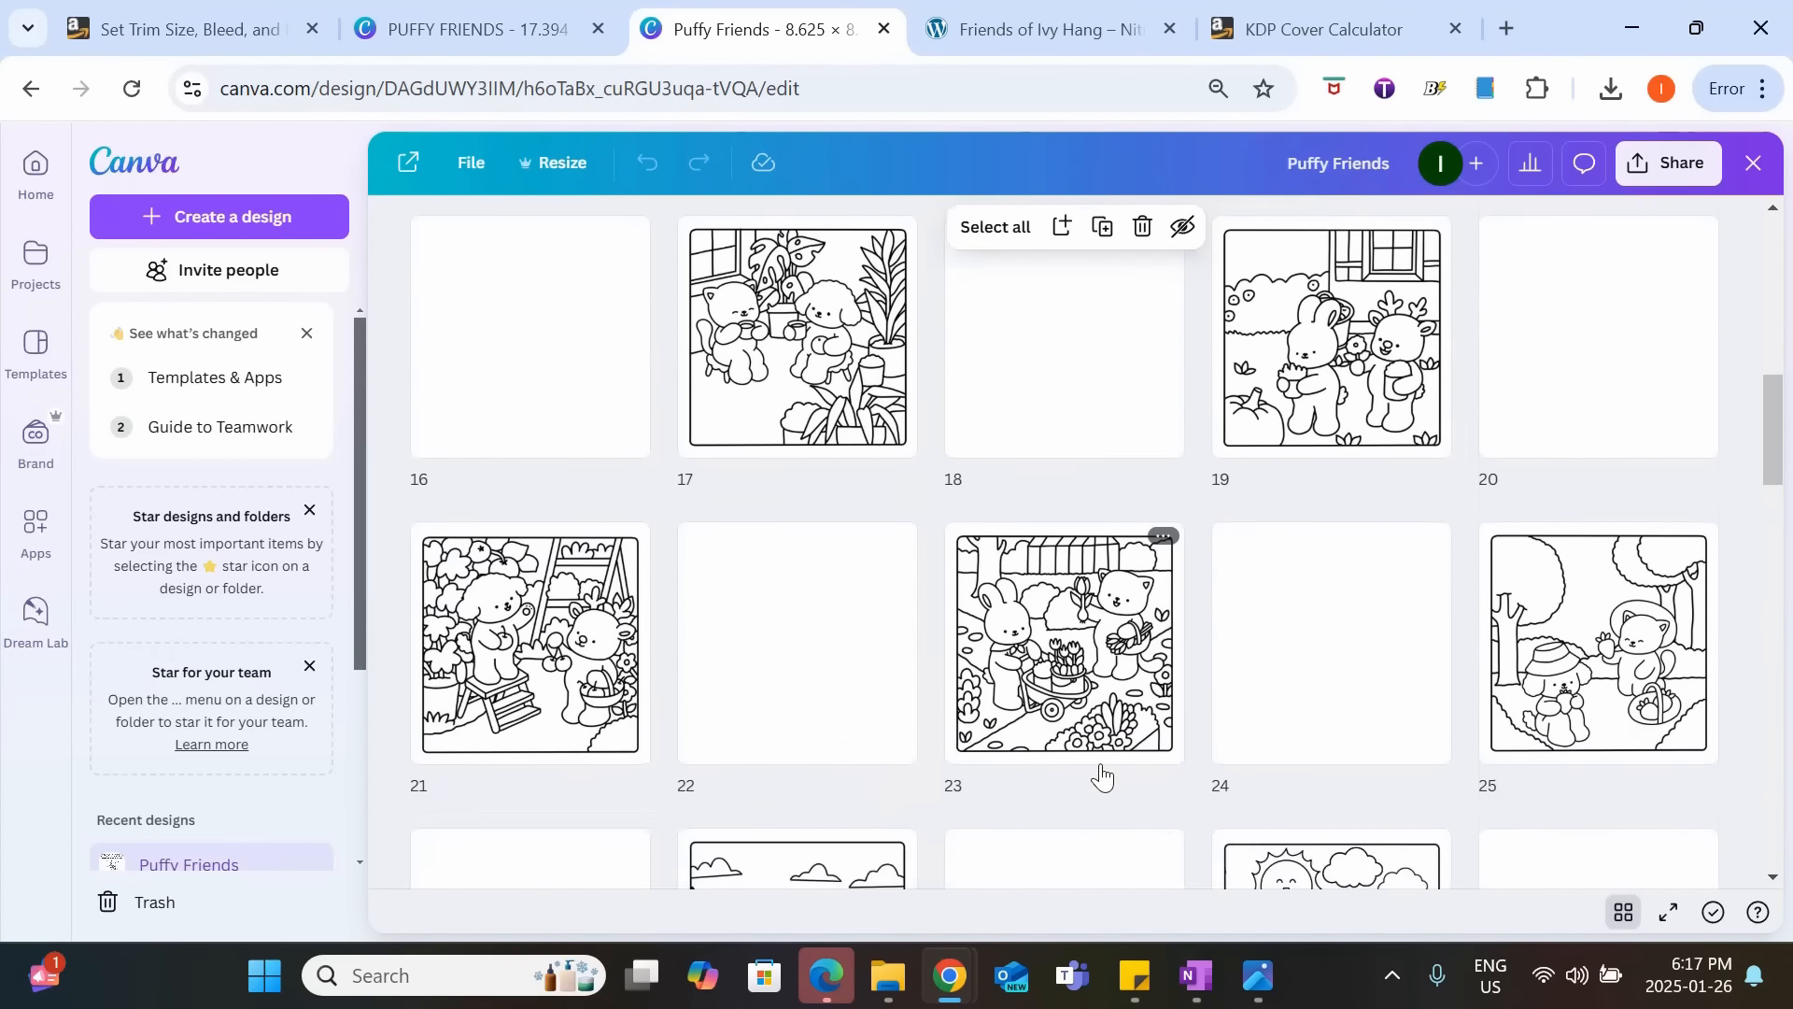
{"action": "scroll", "coordinate": [1100, 773], "scroll_direction": "up", "scroll_amount": 8}
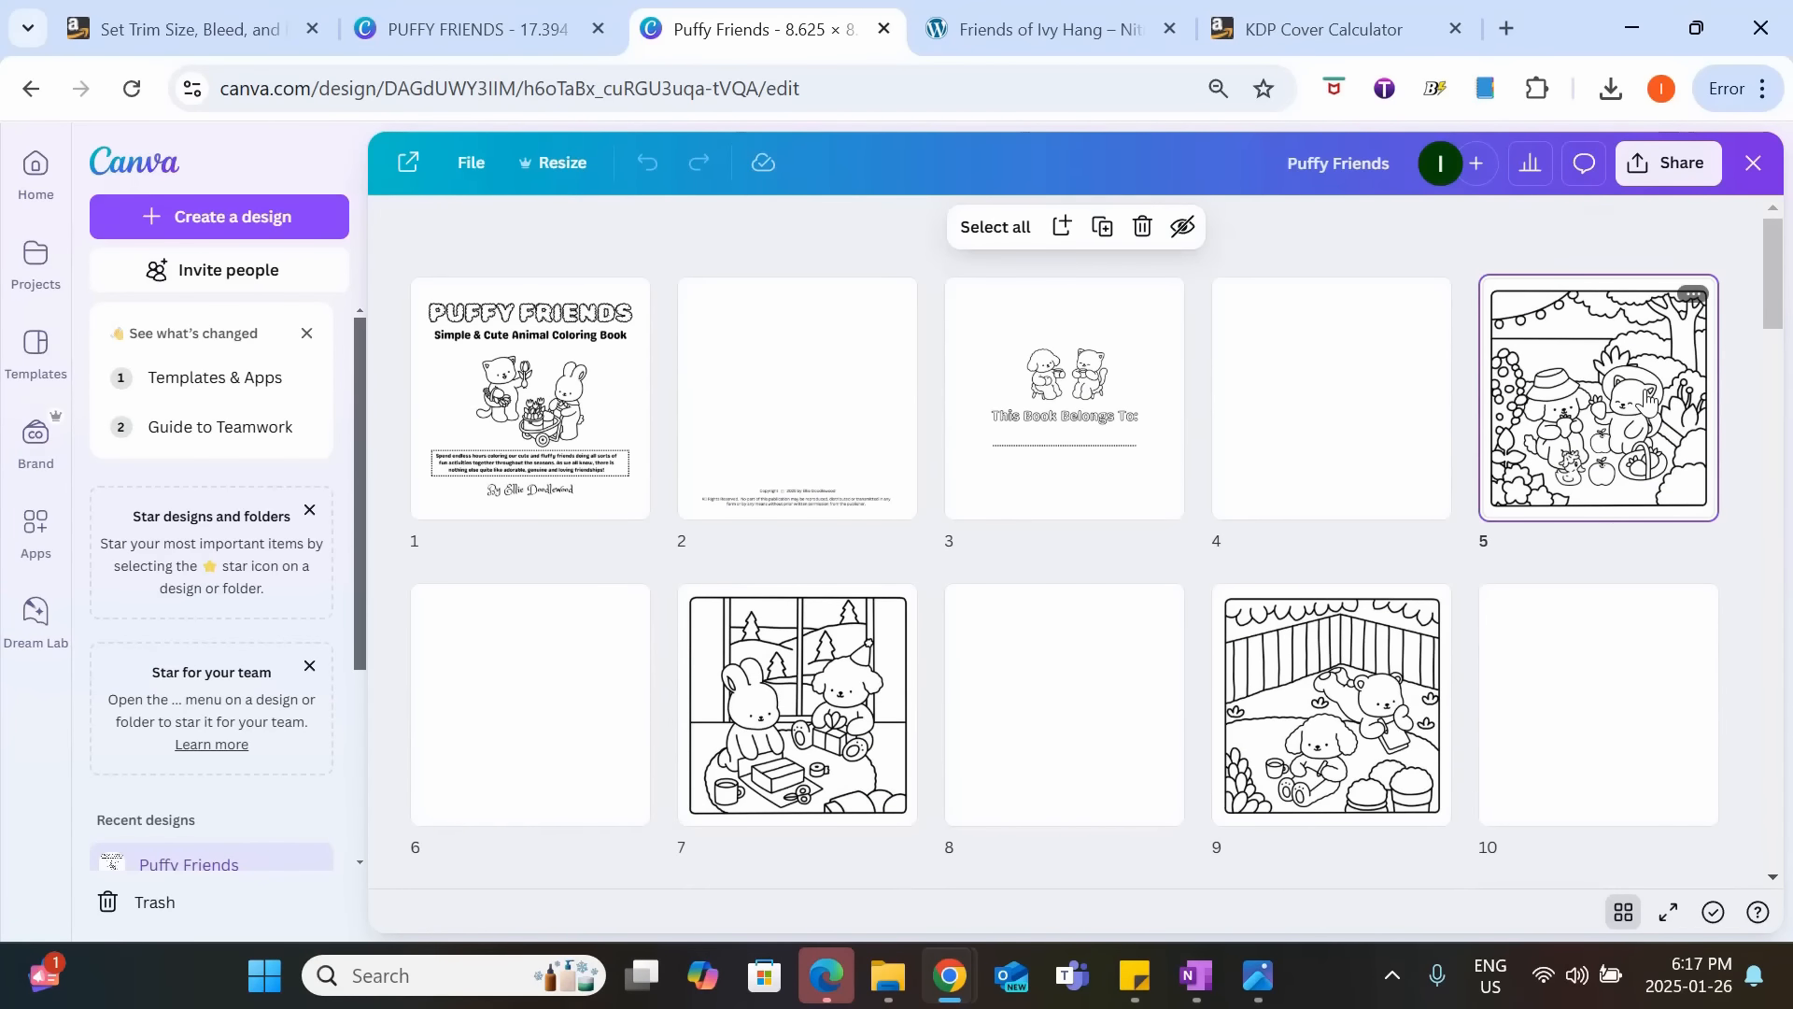
{"action": "scroll", "coordinate": [870, 593], "scroll_direction": "down", "scroll_amount": 2}
{"action": "scroll", "coordinate": [1381, 589], "scroll_direction": "down", "scroll_amount": 20}
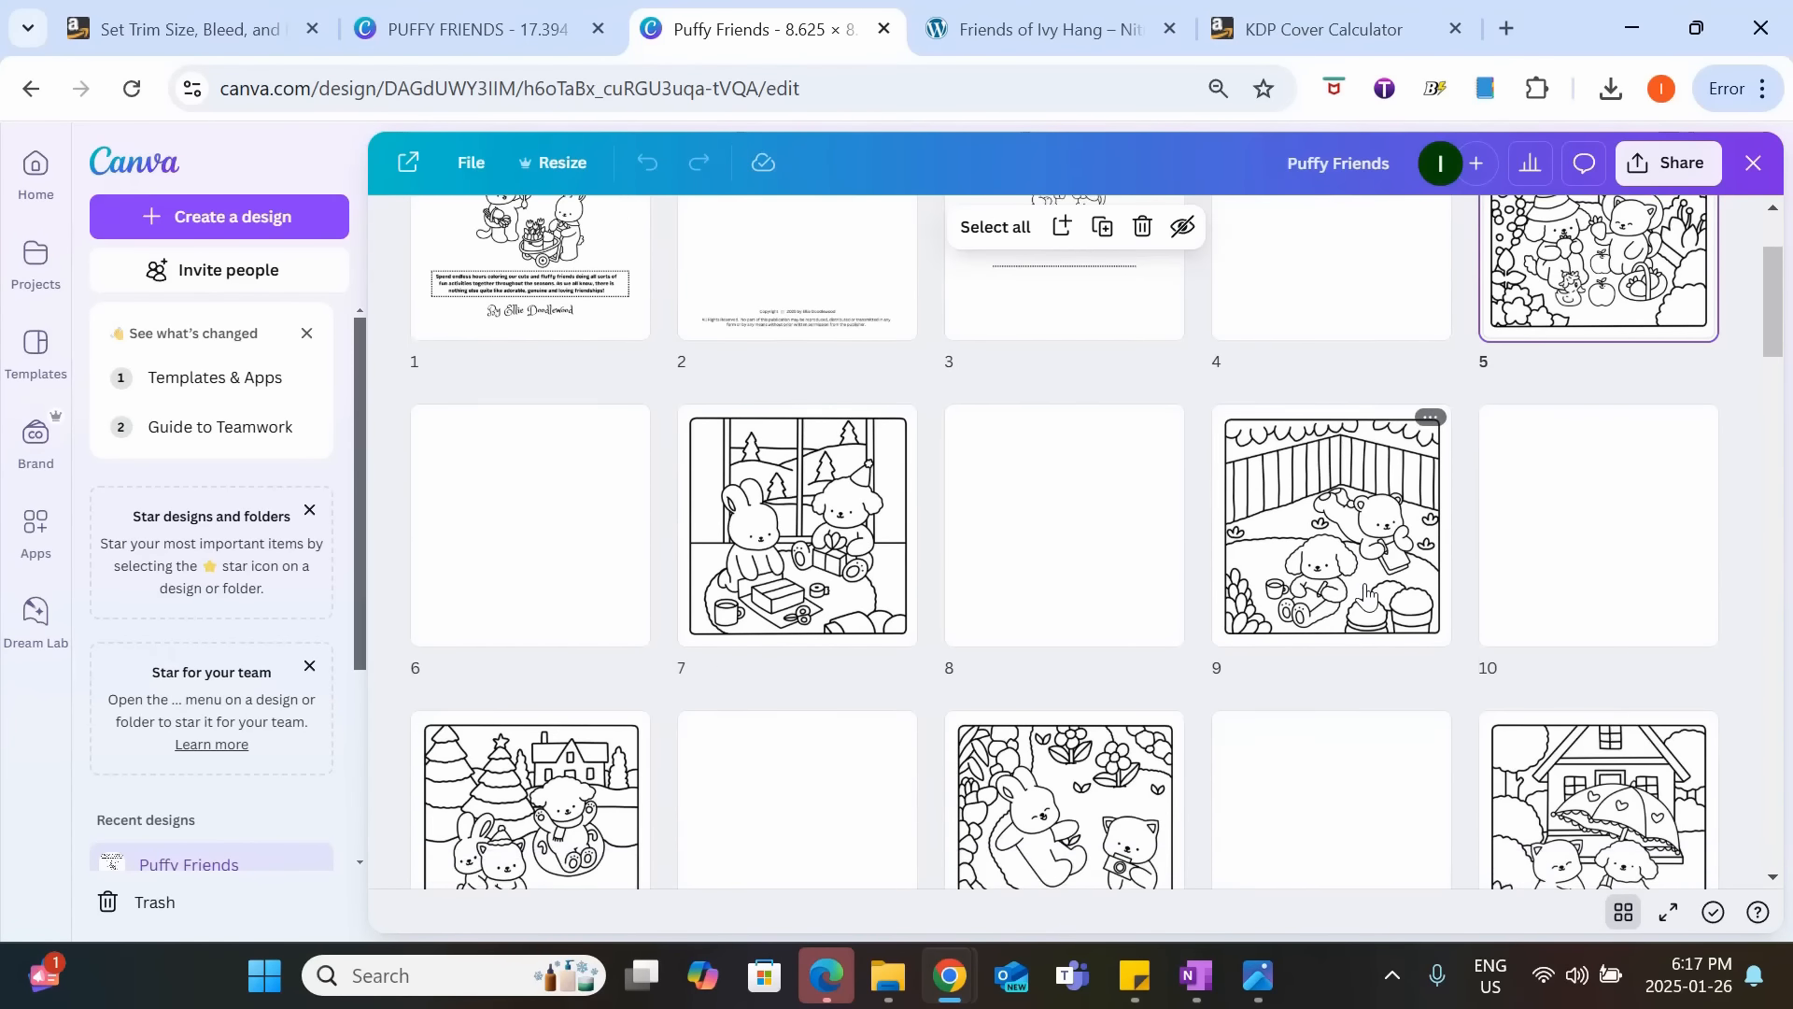
{"action": "scroll", "coordinate": [1370, 608], "scroll_direction": "down", "scroll_amount": 10}
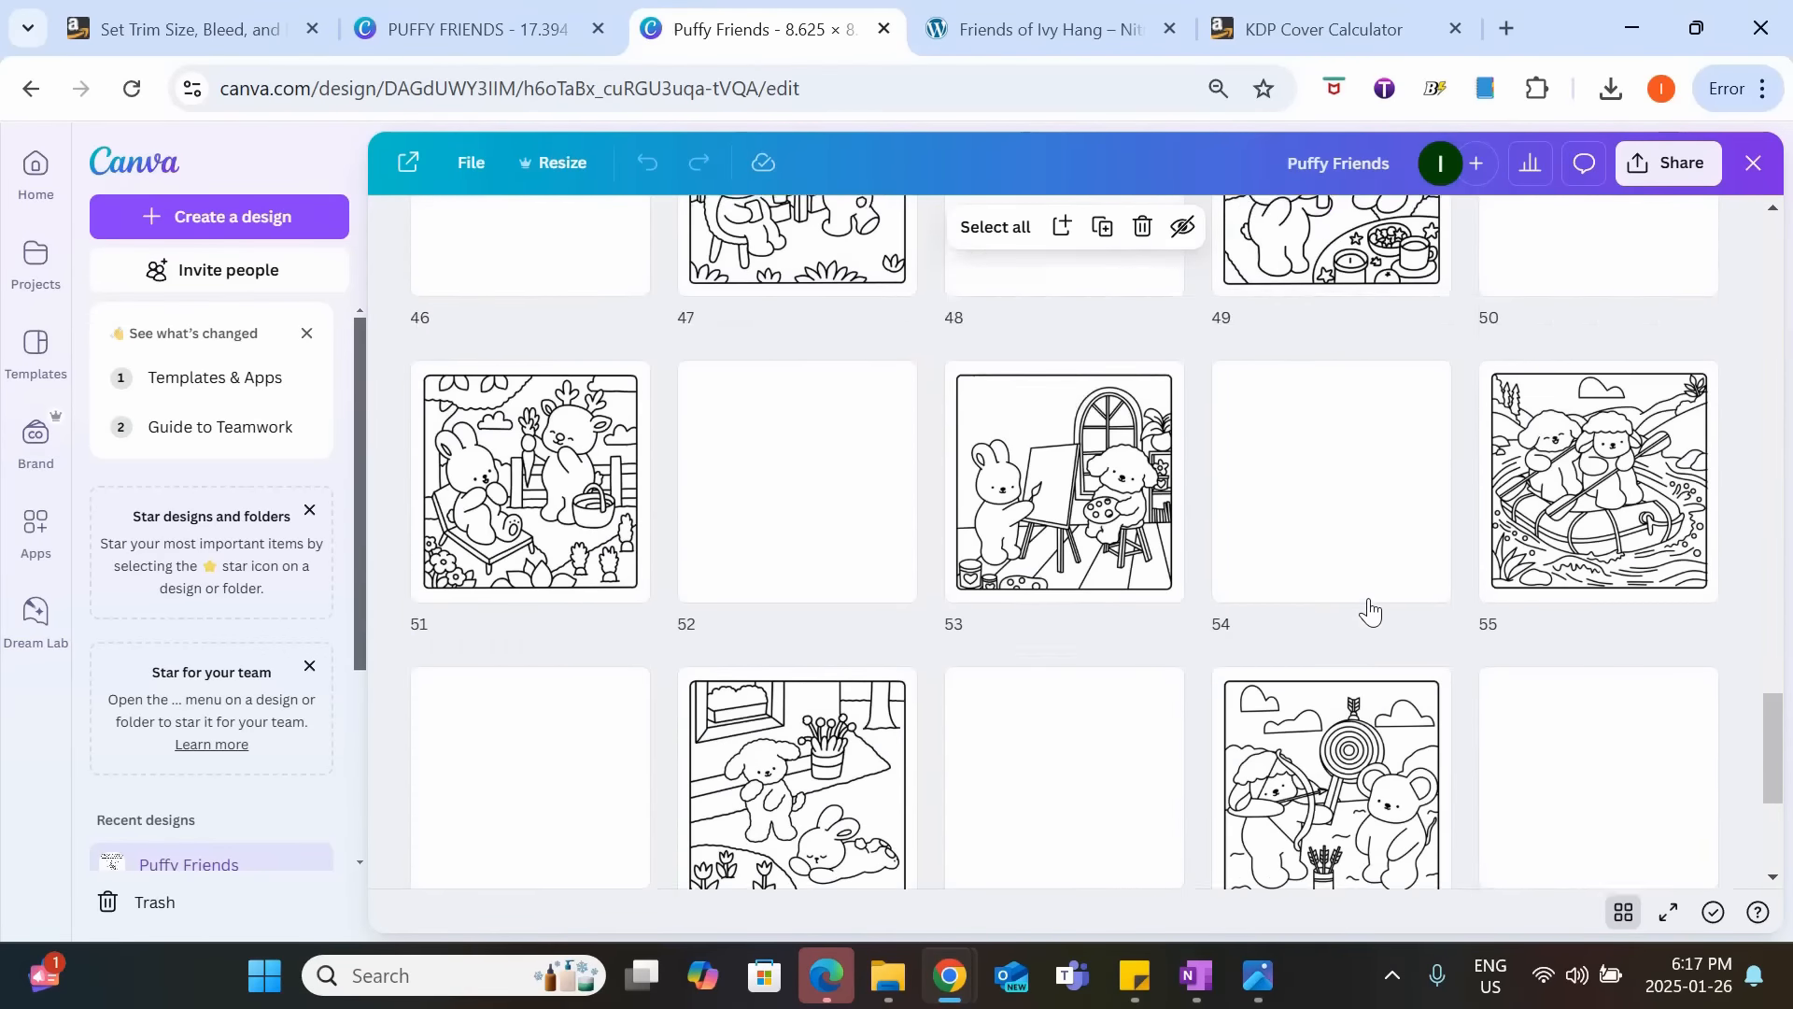
{"action": "scroll", "coordinate": [1369, 608], "scroll_direction": "up", "scroll_amount": 12}
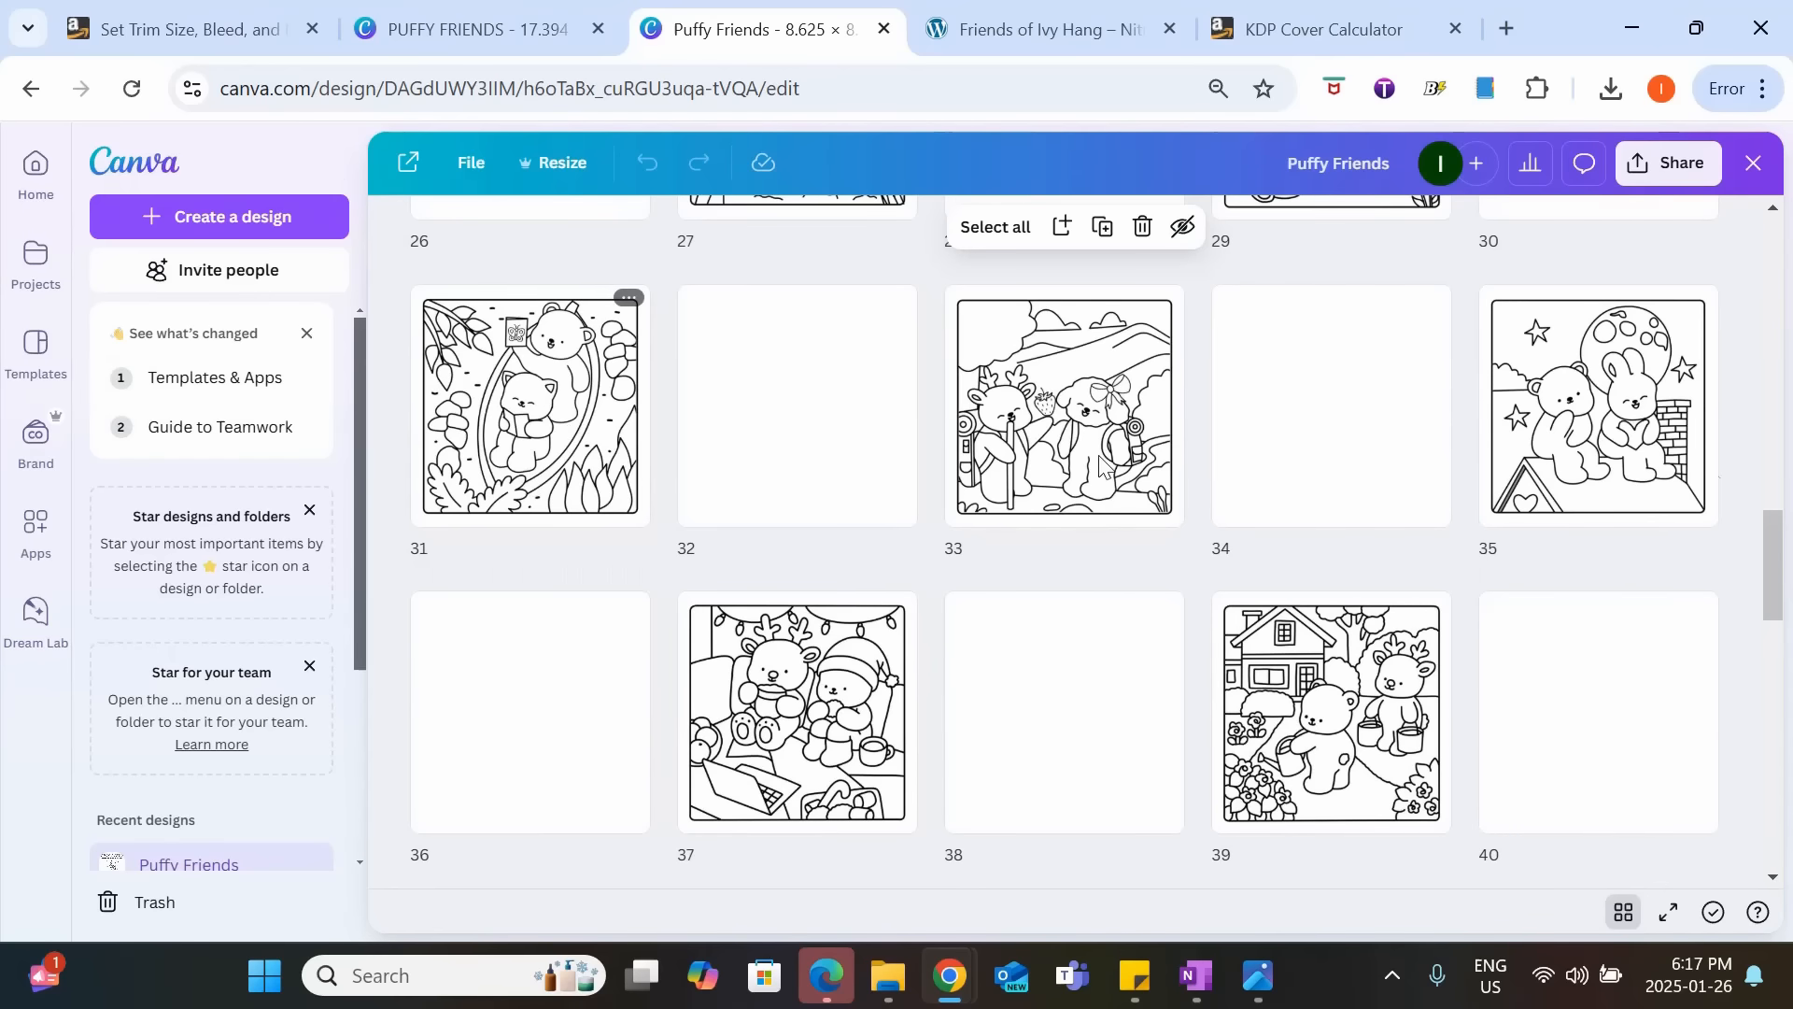
{"action": "scroll", "coordinate": [1102, 467], "scroll_direction": "up", "scroll_amount": 12}
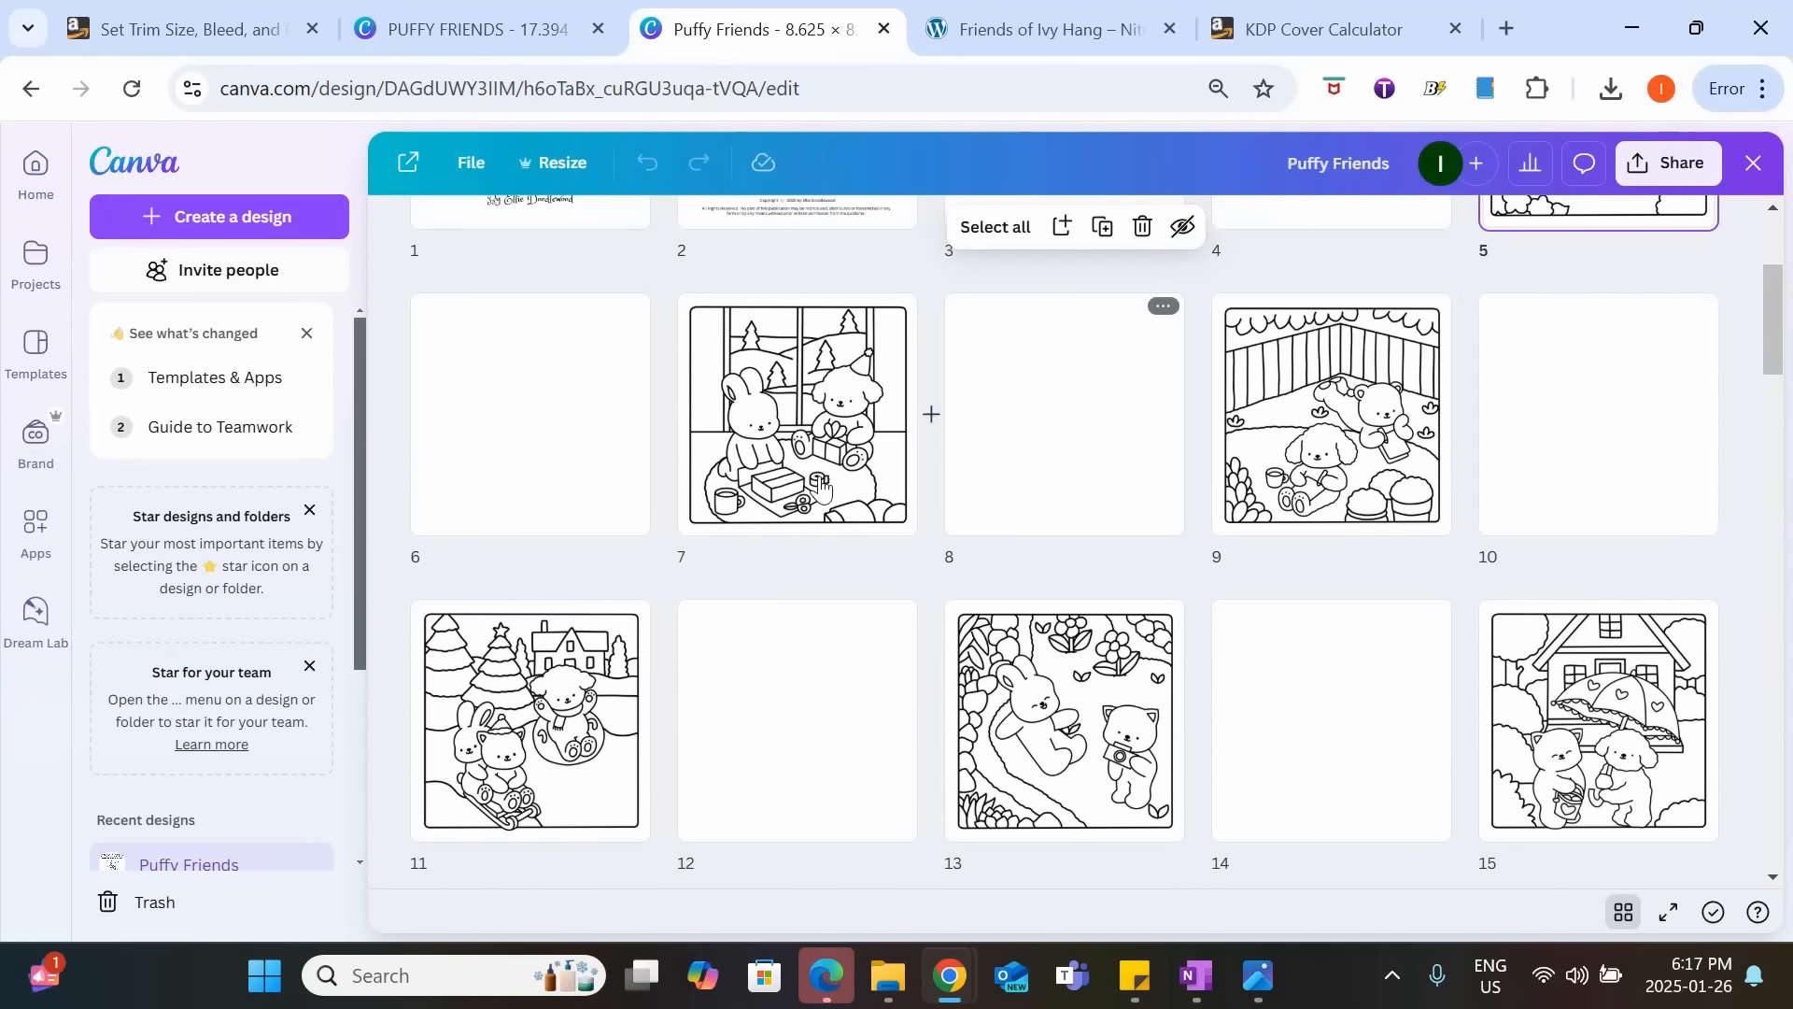
Bring up the interior design's download settings and set the file type to JPG.
{"action": "left_click", "coordinate": [1667, 163]}
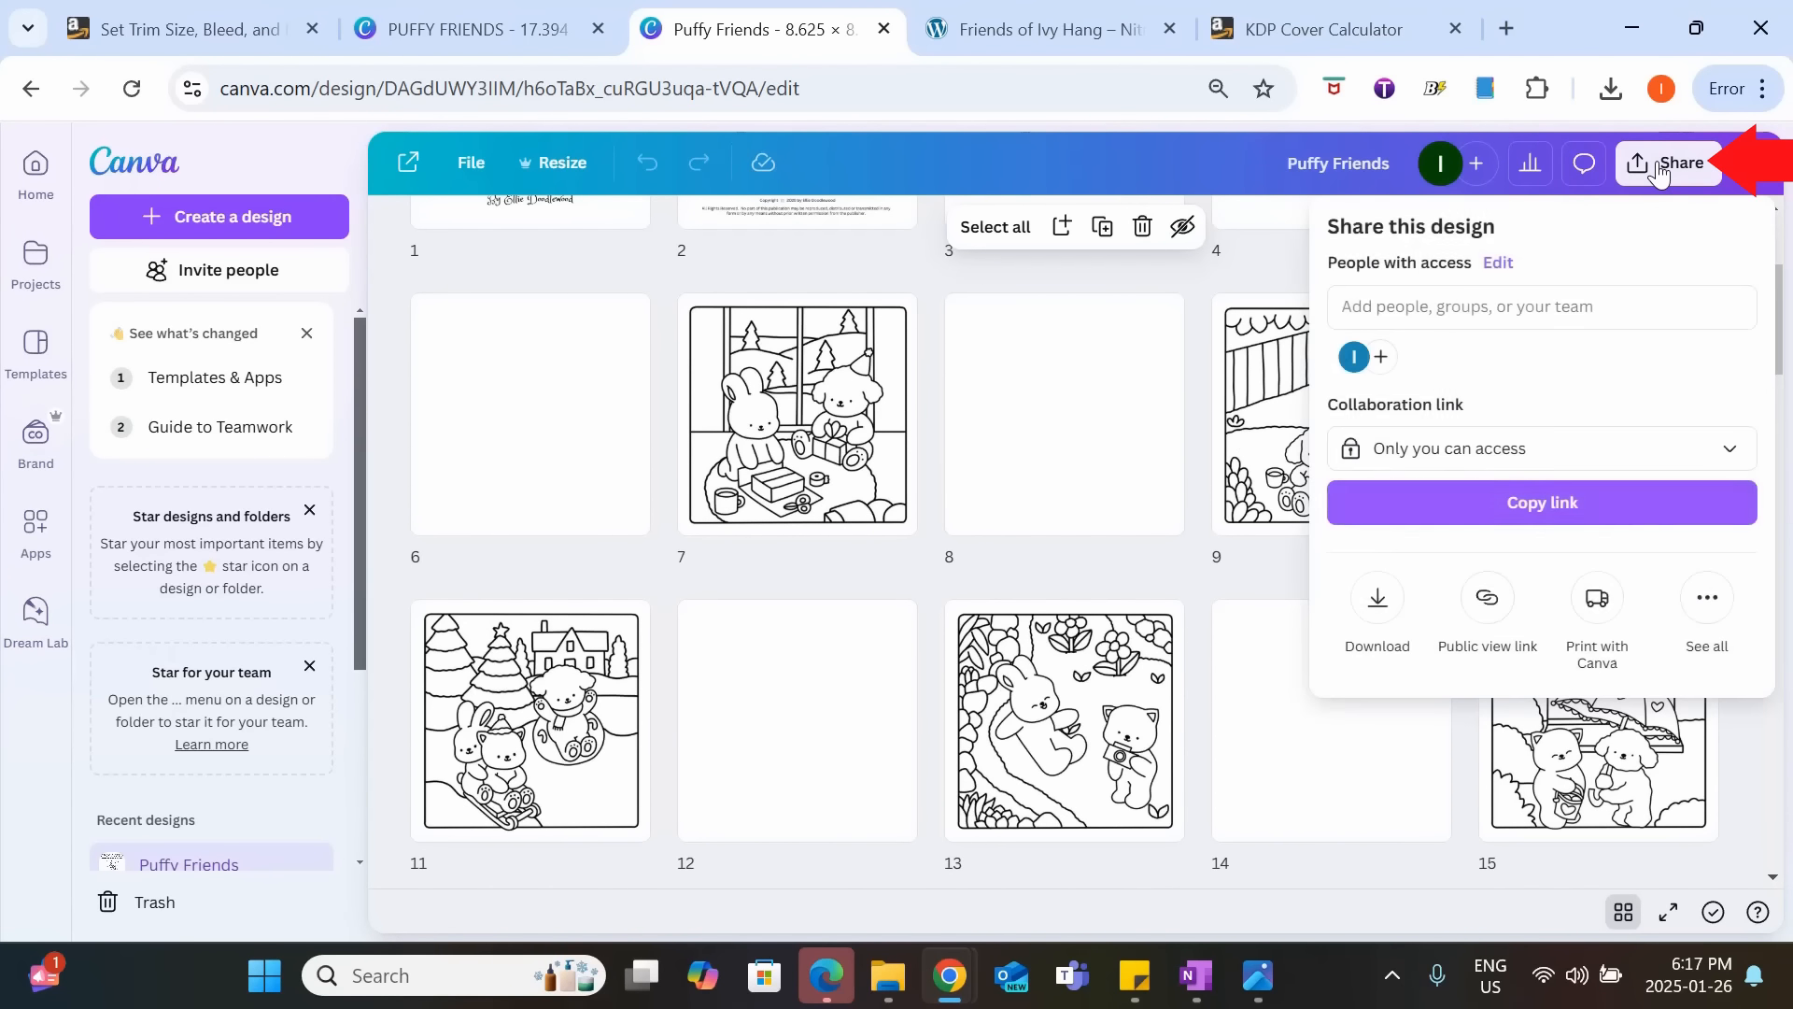
{"action": "left_click", "coordinate": [1373, 603]}
{"action": "left_click", "coordinate": [1560, 322]}
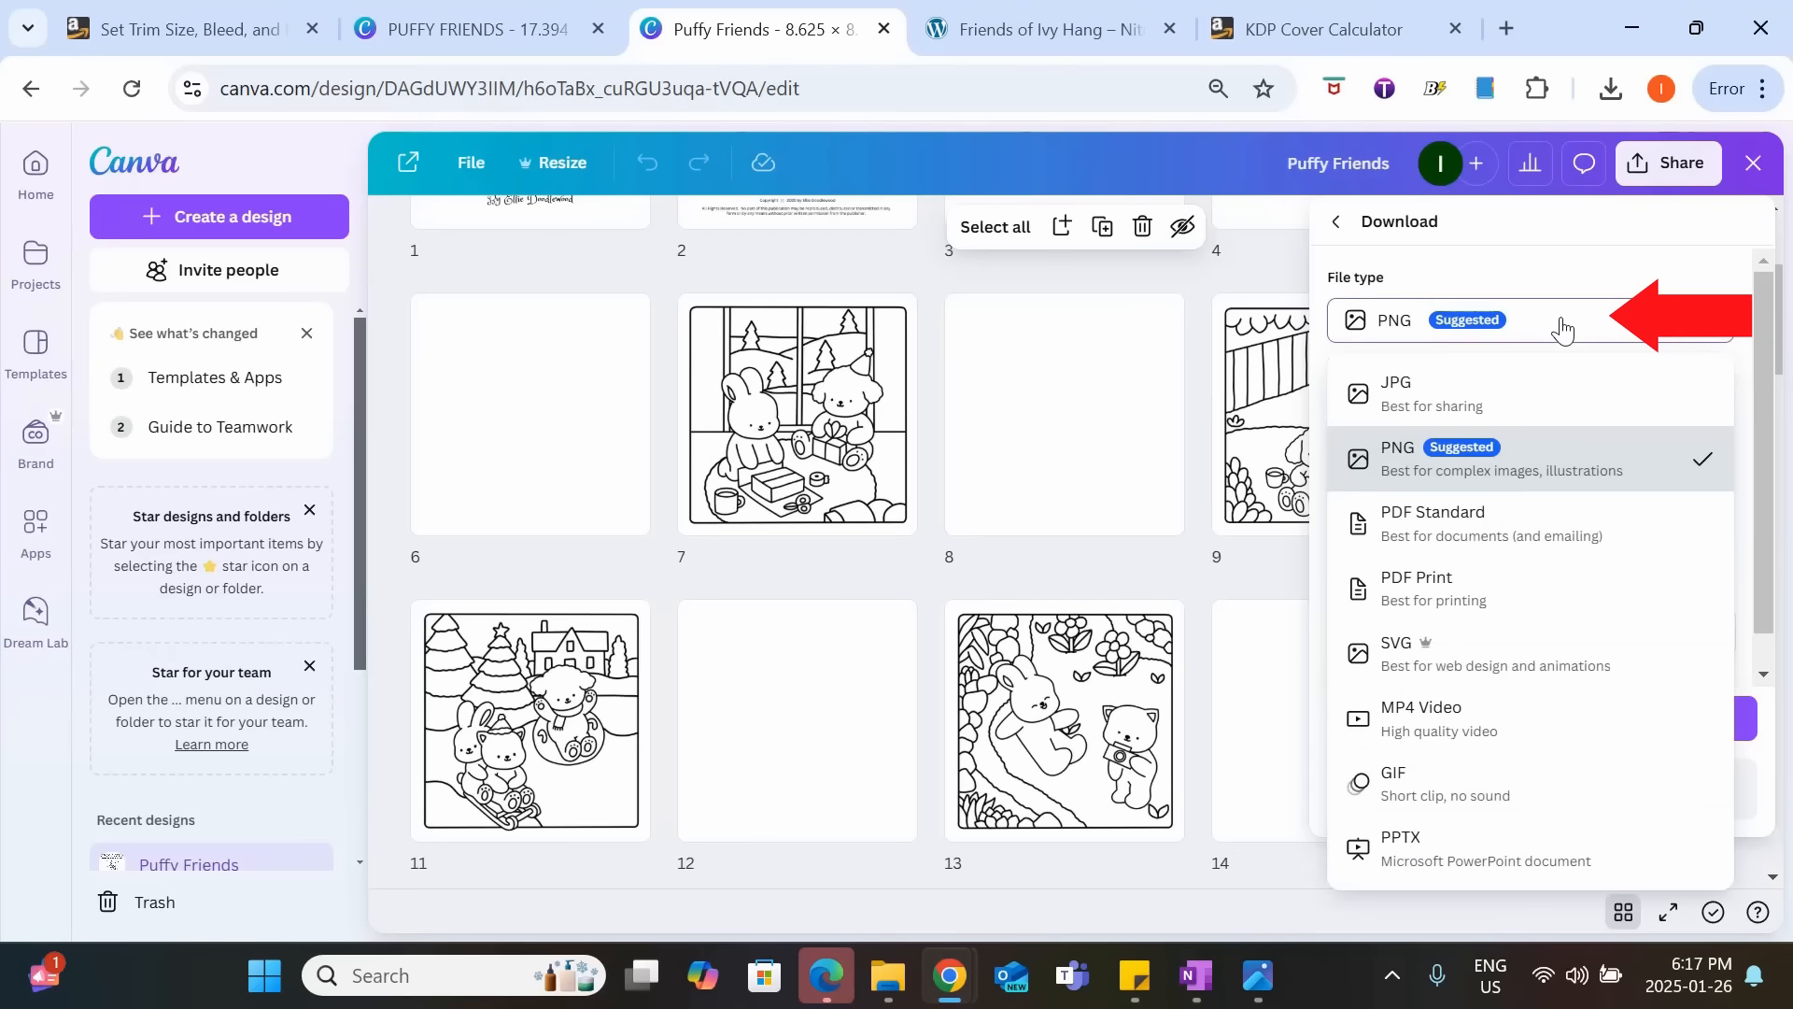
{"action": "left_click", "coordinate": [1502, 404]}
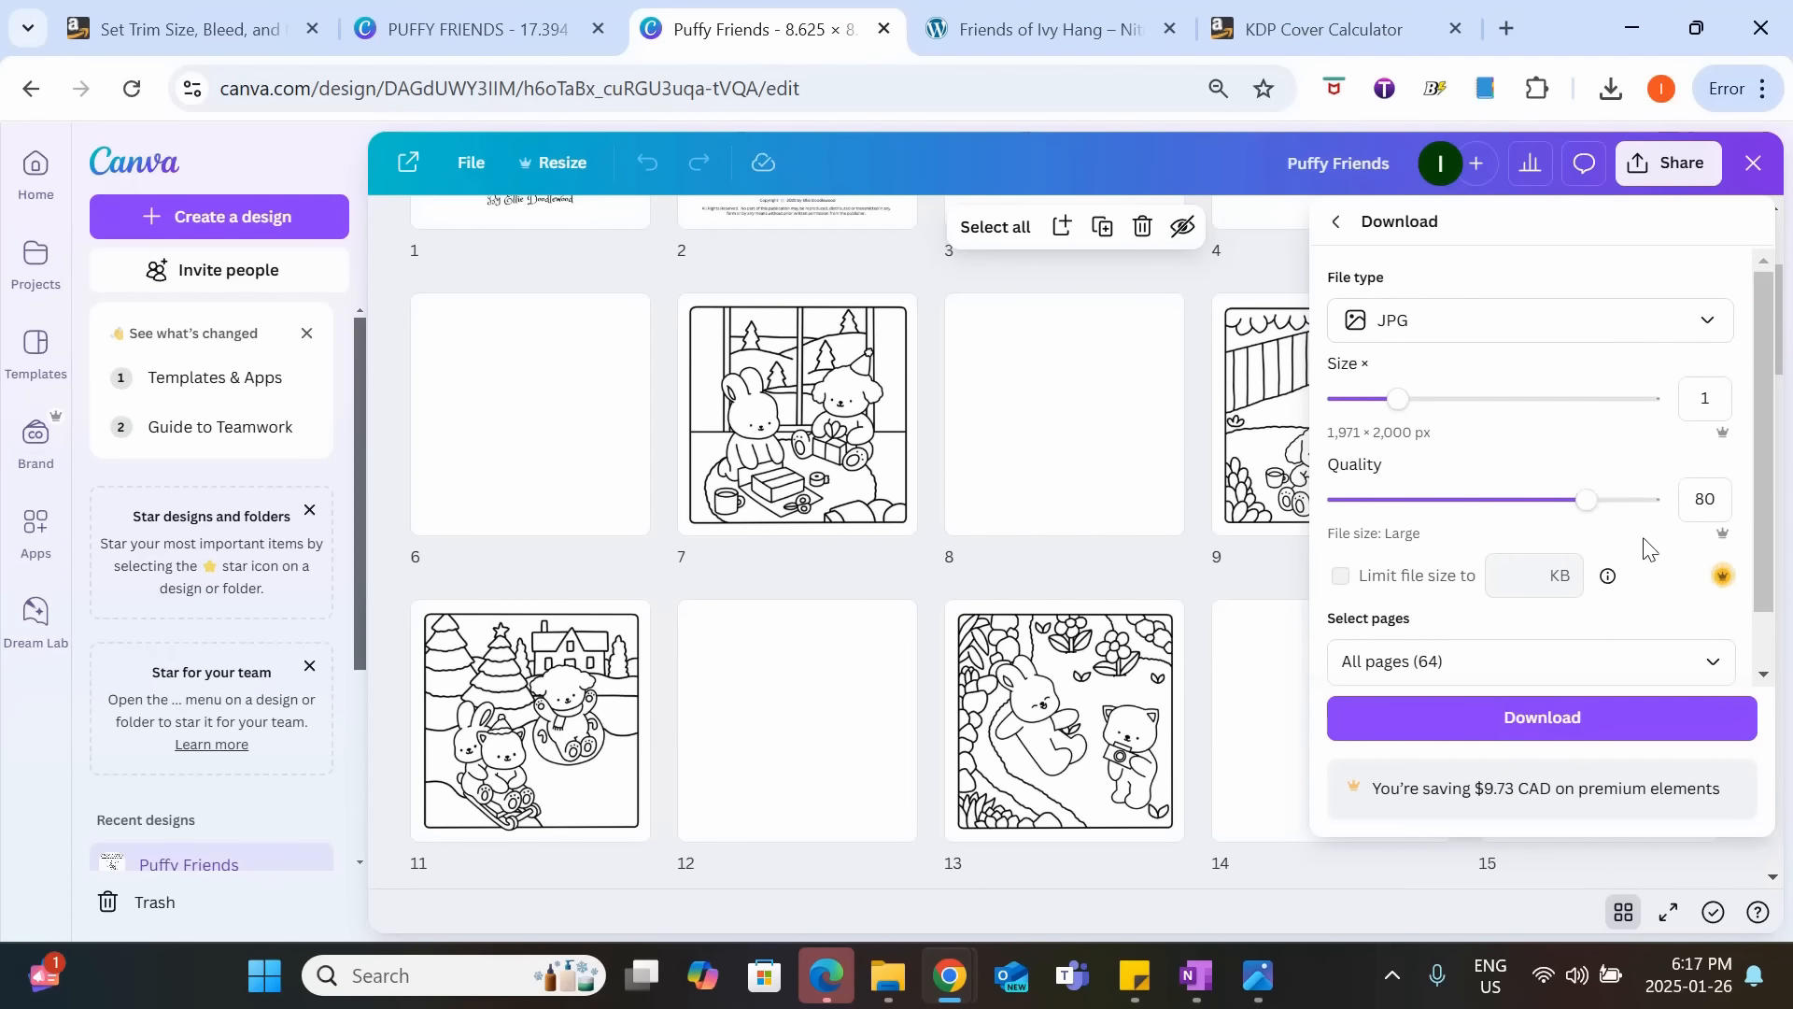
{"action": "scroll", "coordinate": [1604, 595], "scroll_direction": "down", "scroll_amount": 1}
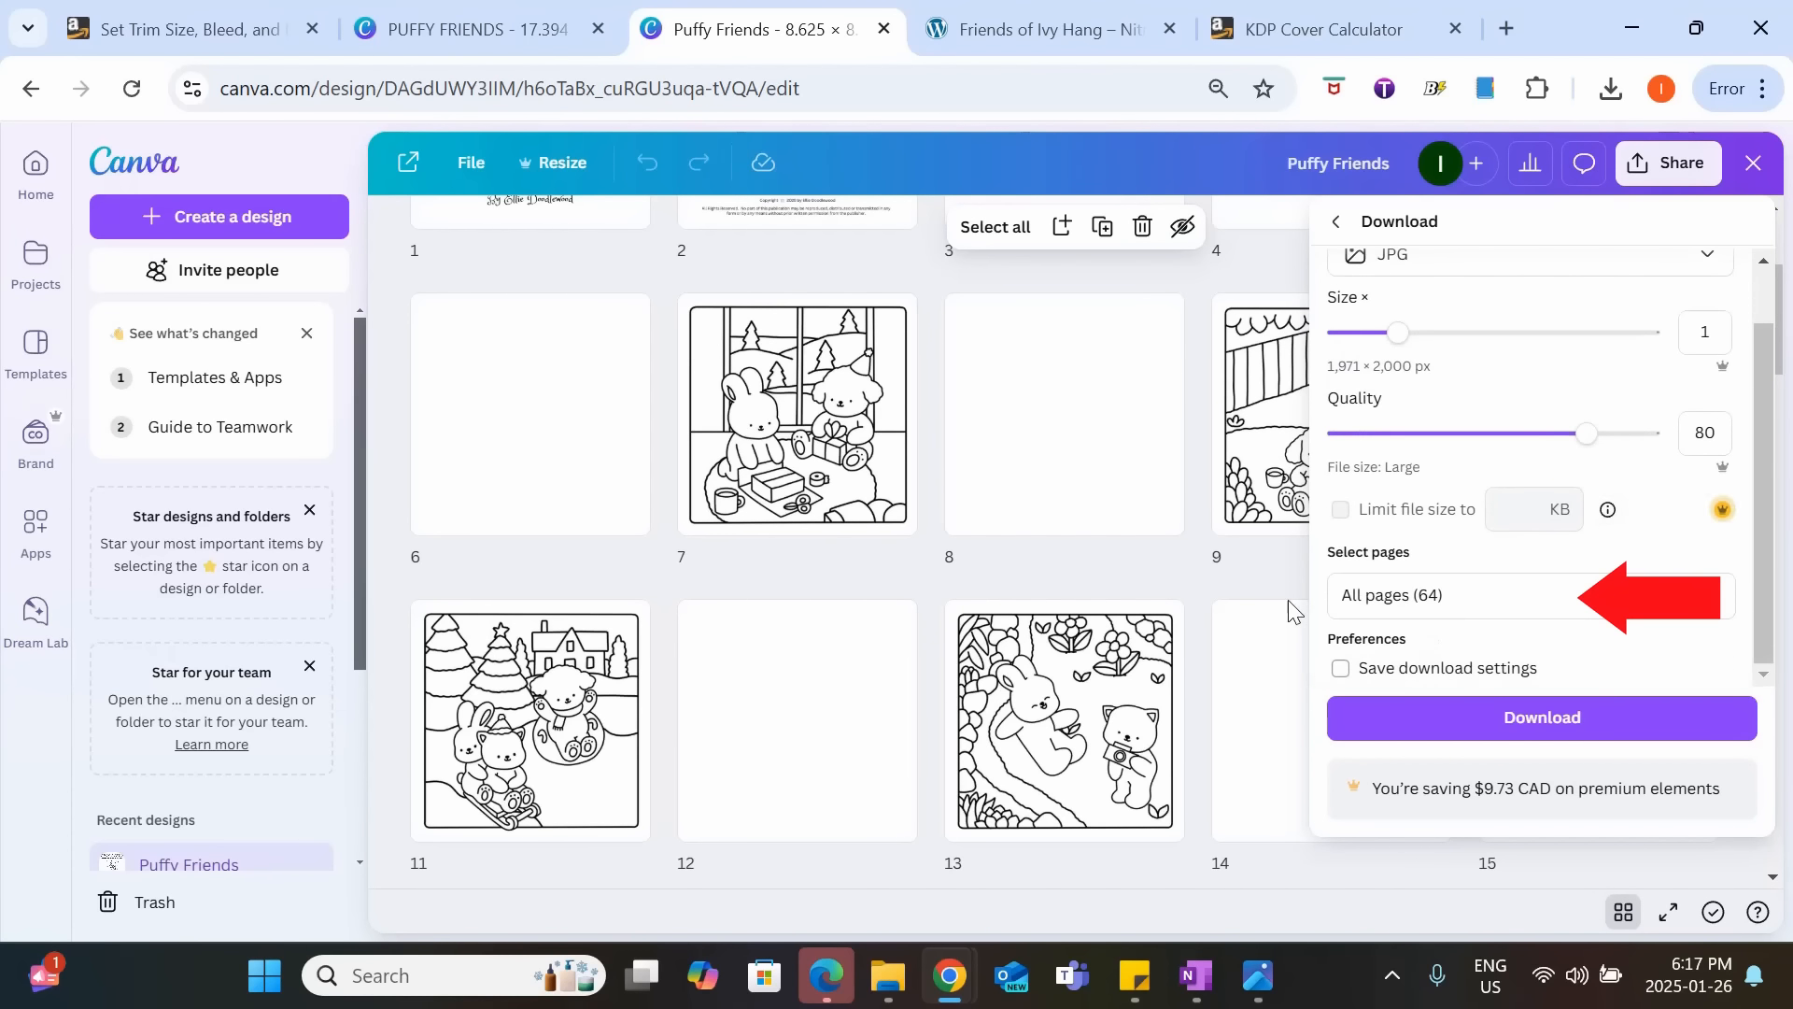
Limit the download to pages 5 and 6 instead of all pages and download them.
{"action": "left_click", "coordinate": [1485, 595]}
{"action": "left_click", "coordinate": [1690, 235]}
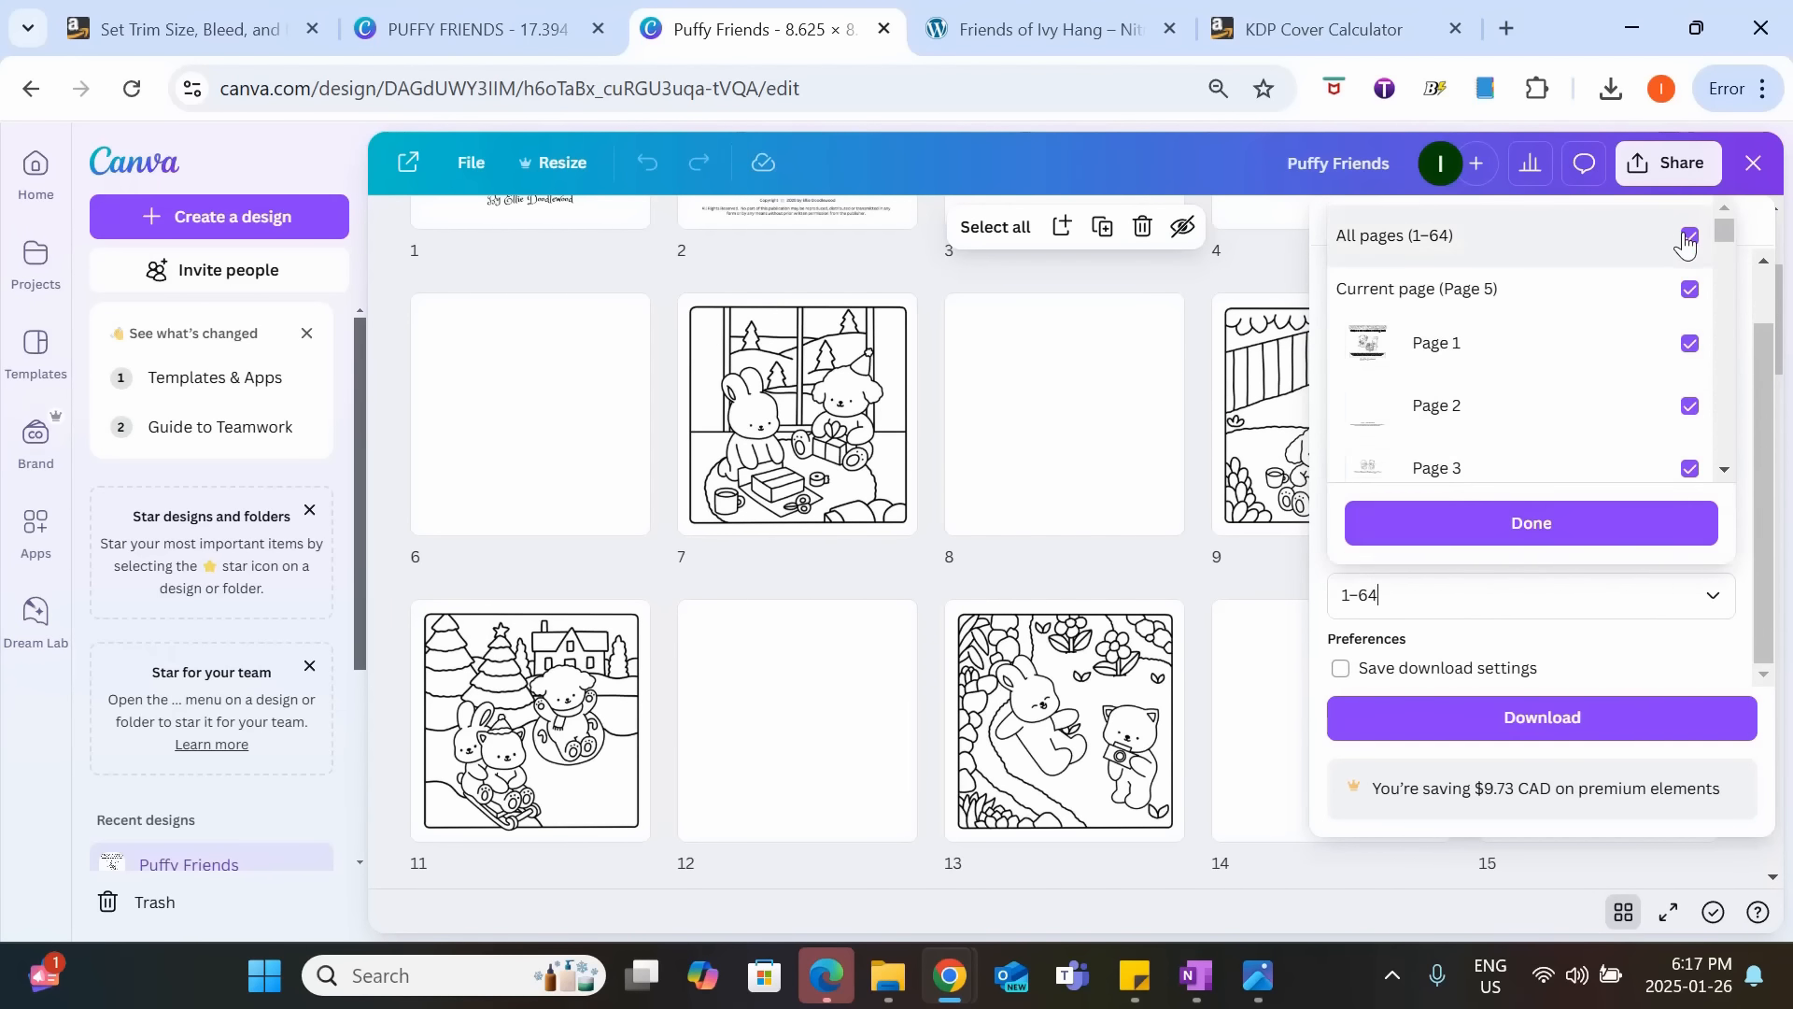
{"action": "scroll", "coordinate": [1665, 396], "scroll_direction": "down", "scroll_amount": 2}
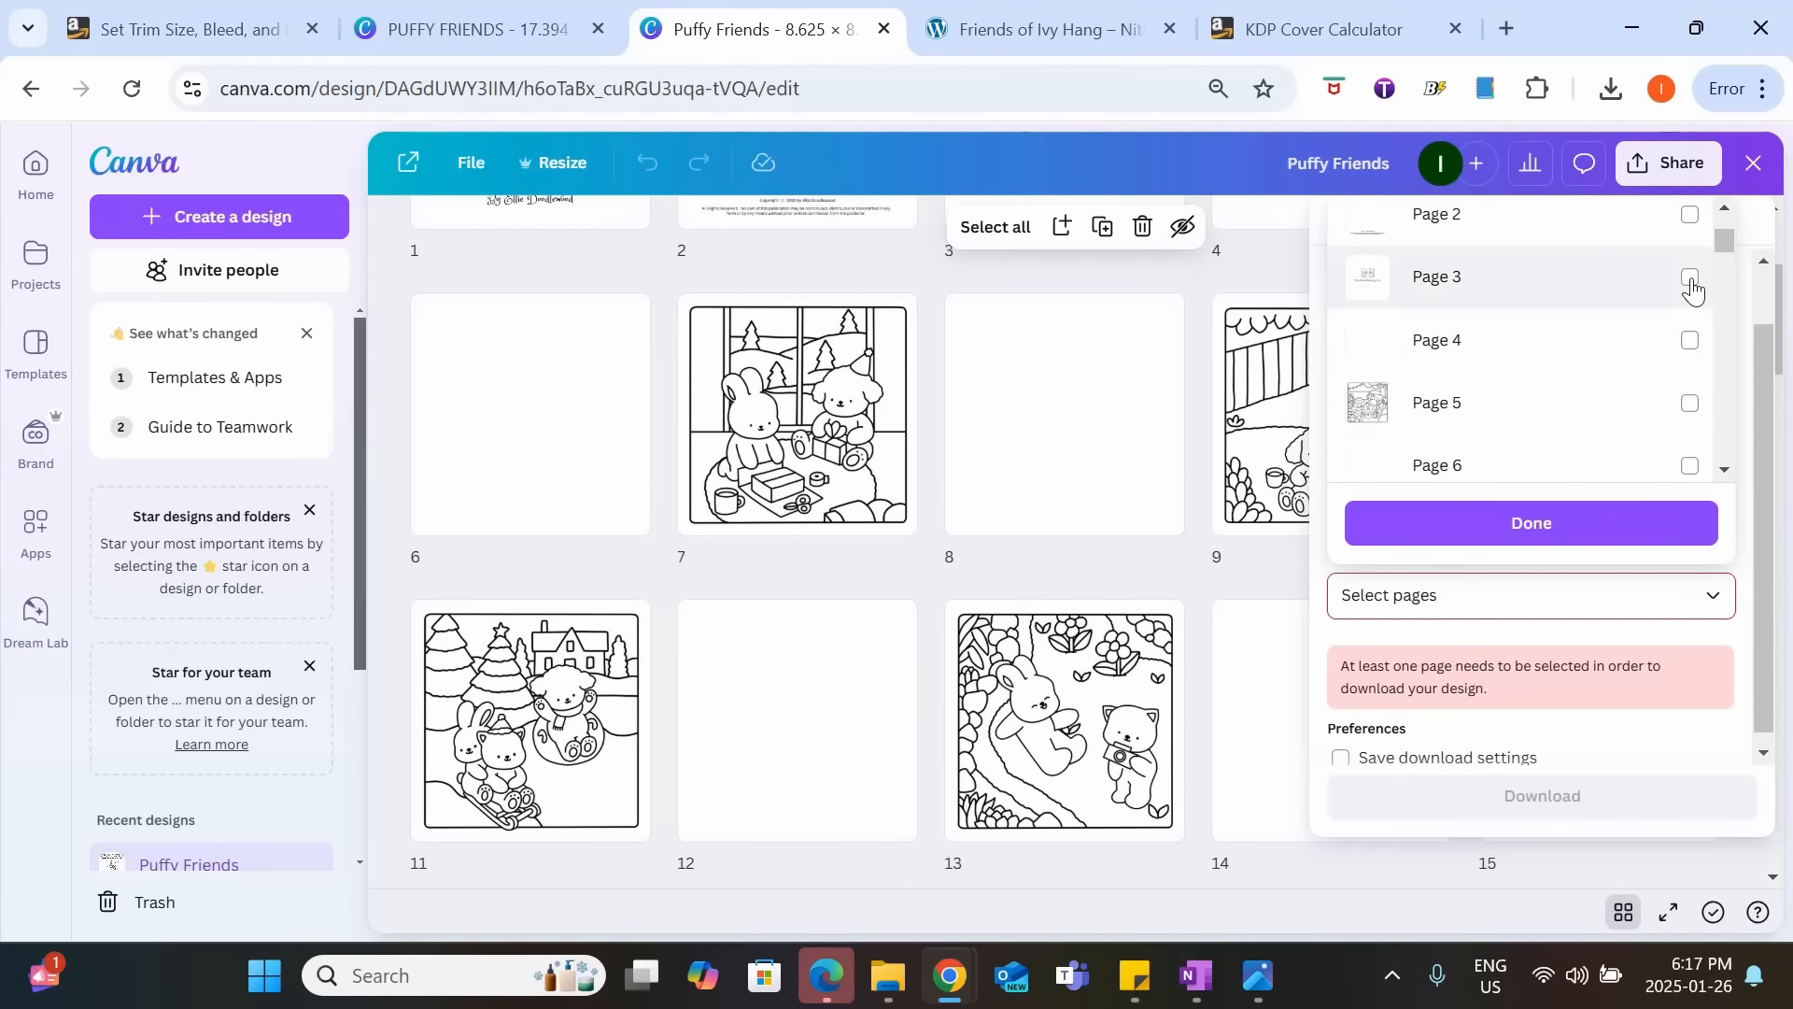
{"action": "scroll", "coordinate": [1686, 374], "scroll_direction": "down", "scroll_amount": 2}
{"action": "left_click", "coordinate": [1688, 267]}
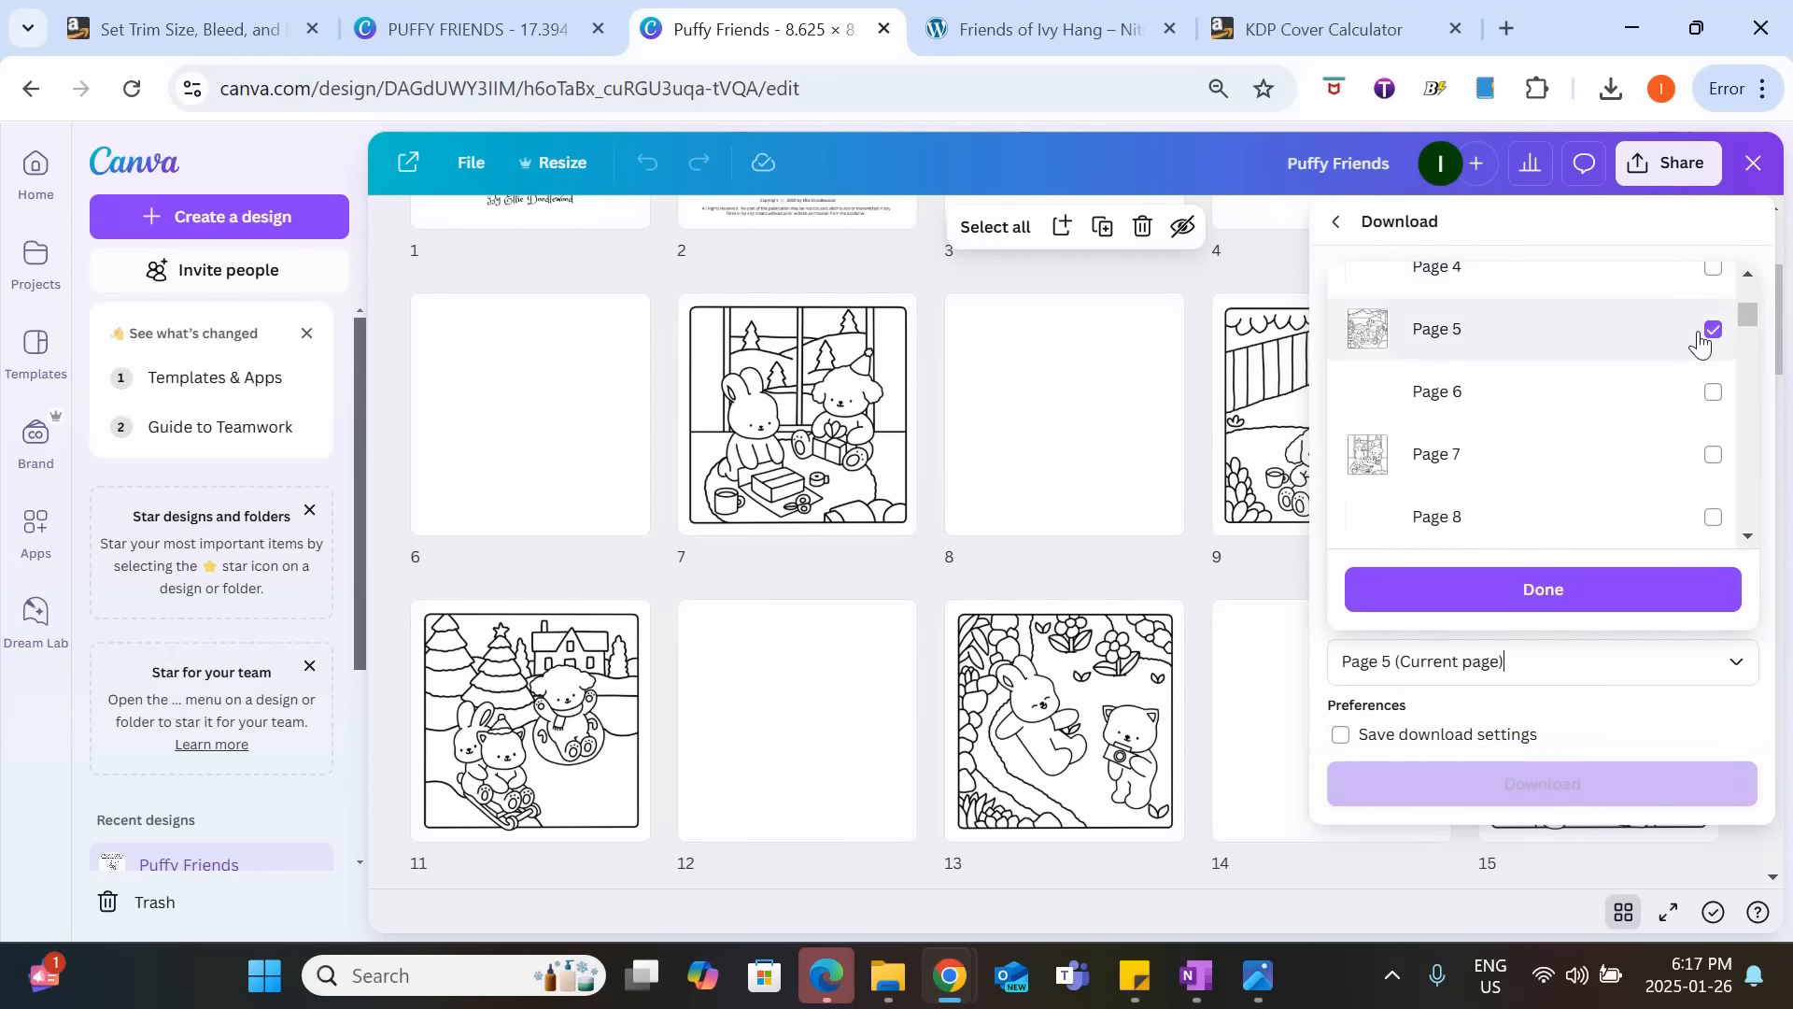
{"action": "left_click", "coordinate": [1692, 395]}
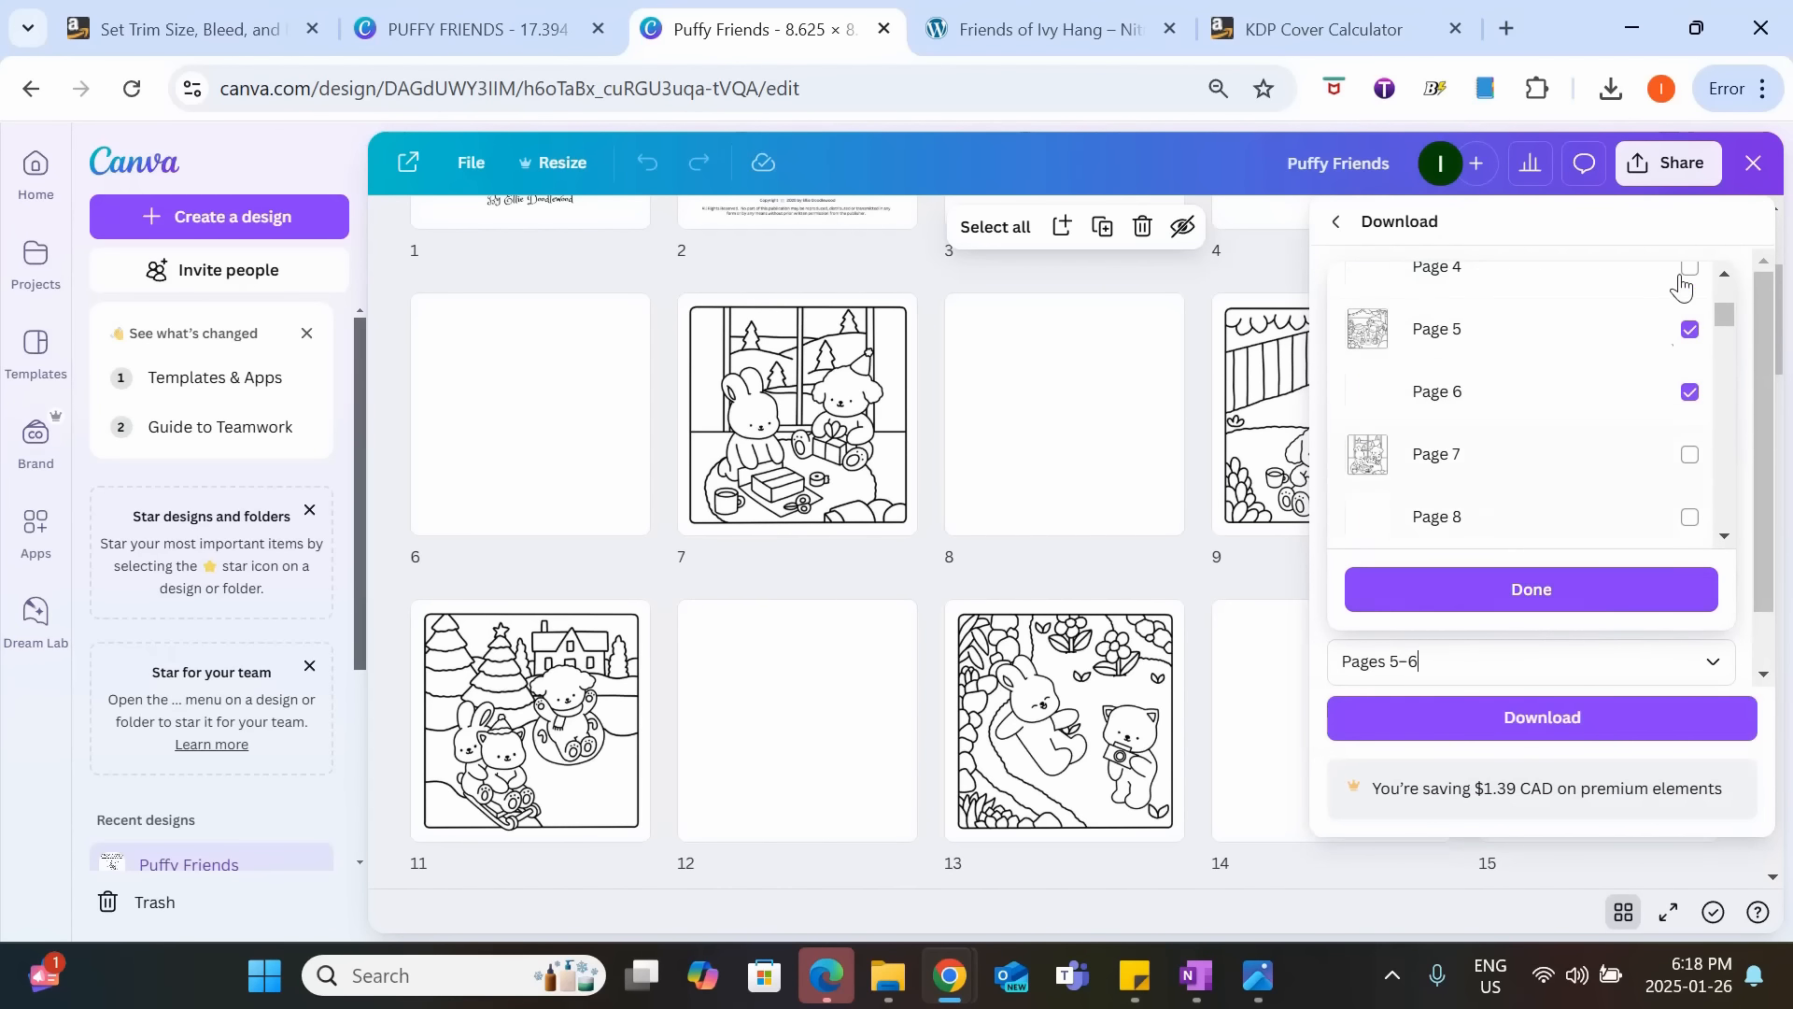
{"action": "left_click", "coordinate": [1396, 598]}
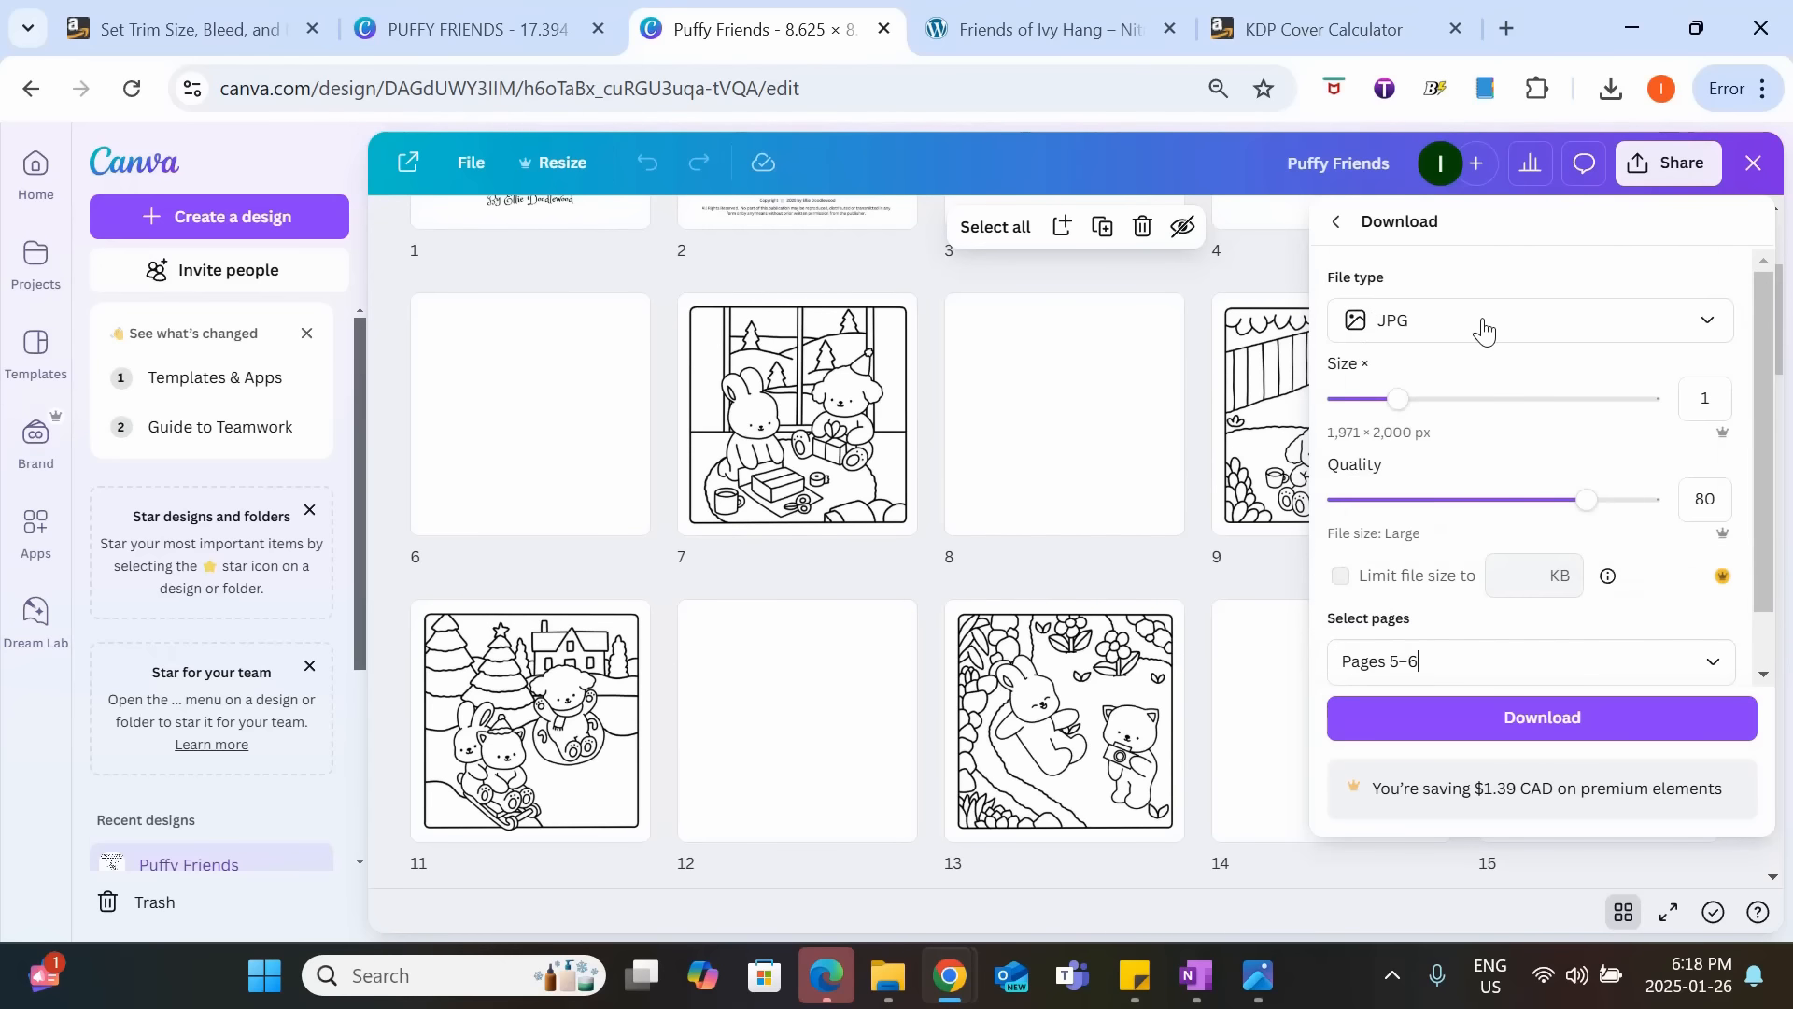
{"action": "left_click", "coordinate": [1510, 718]}
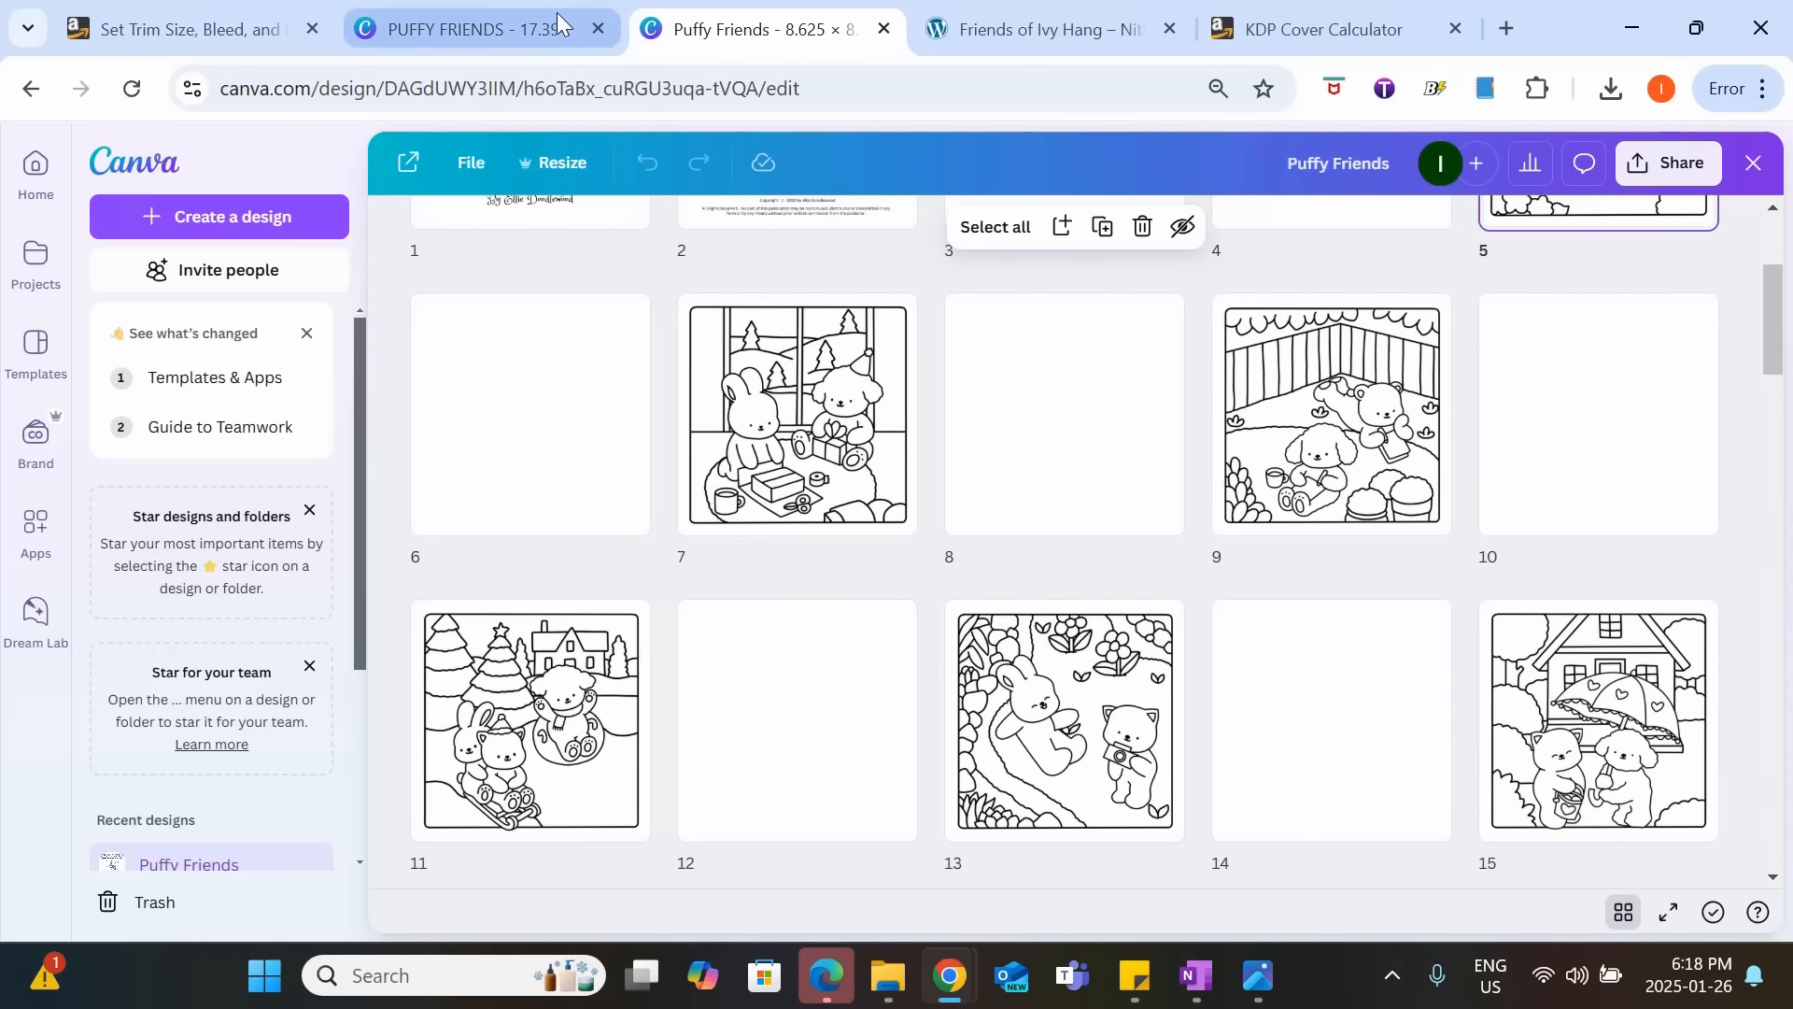
Return to the cover design and upload the page images 7, 9 and 31 from the Downloads folder.
{"action": "left_click", "coordinate": [556, 13]}
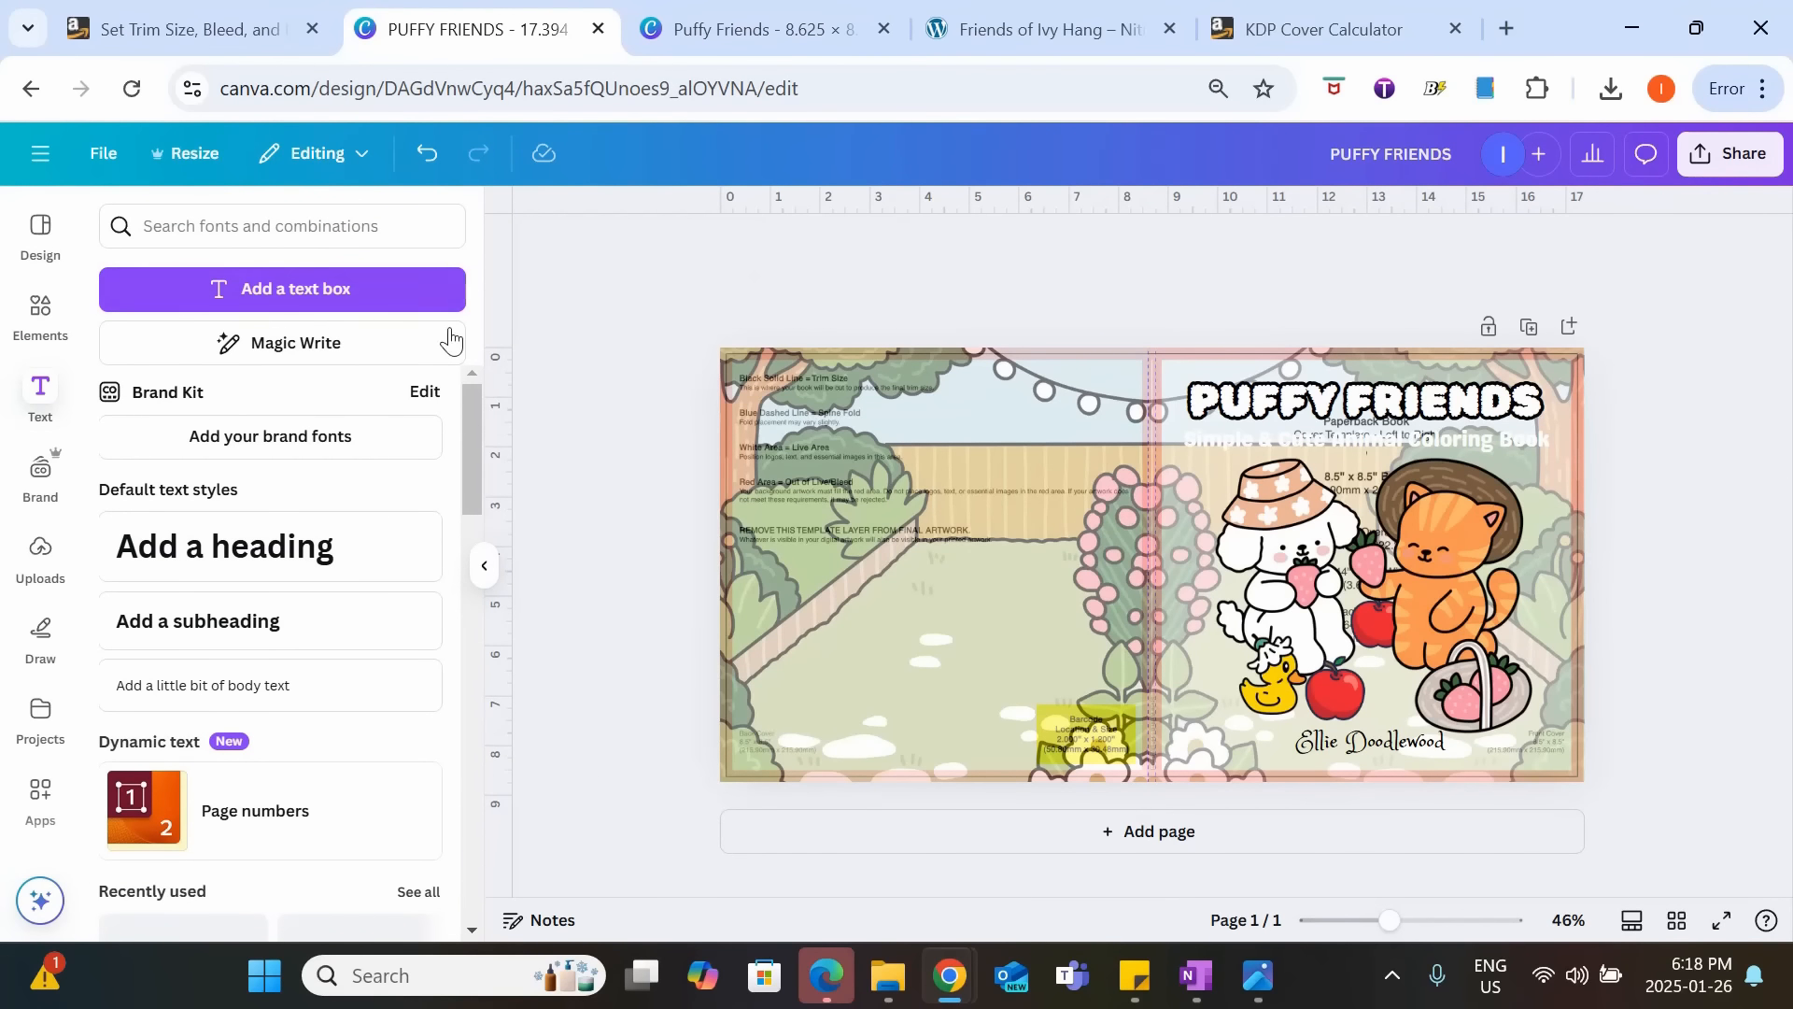
{"action": "left_click", "coordinate": [40, 558]}
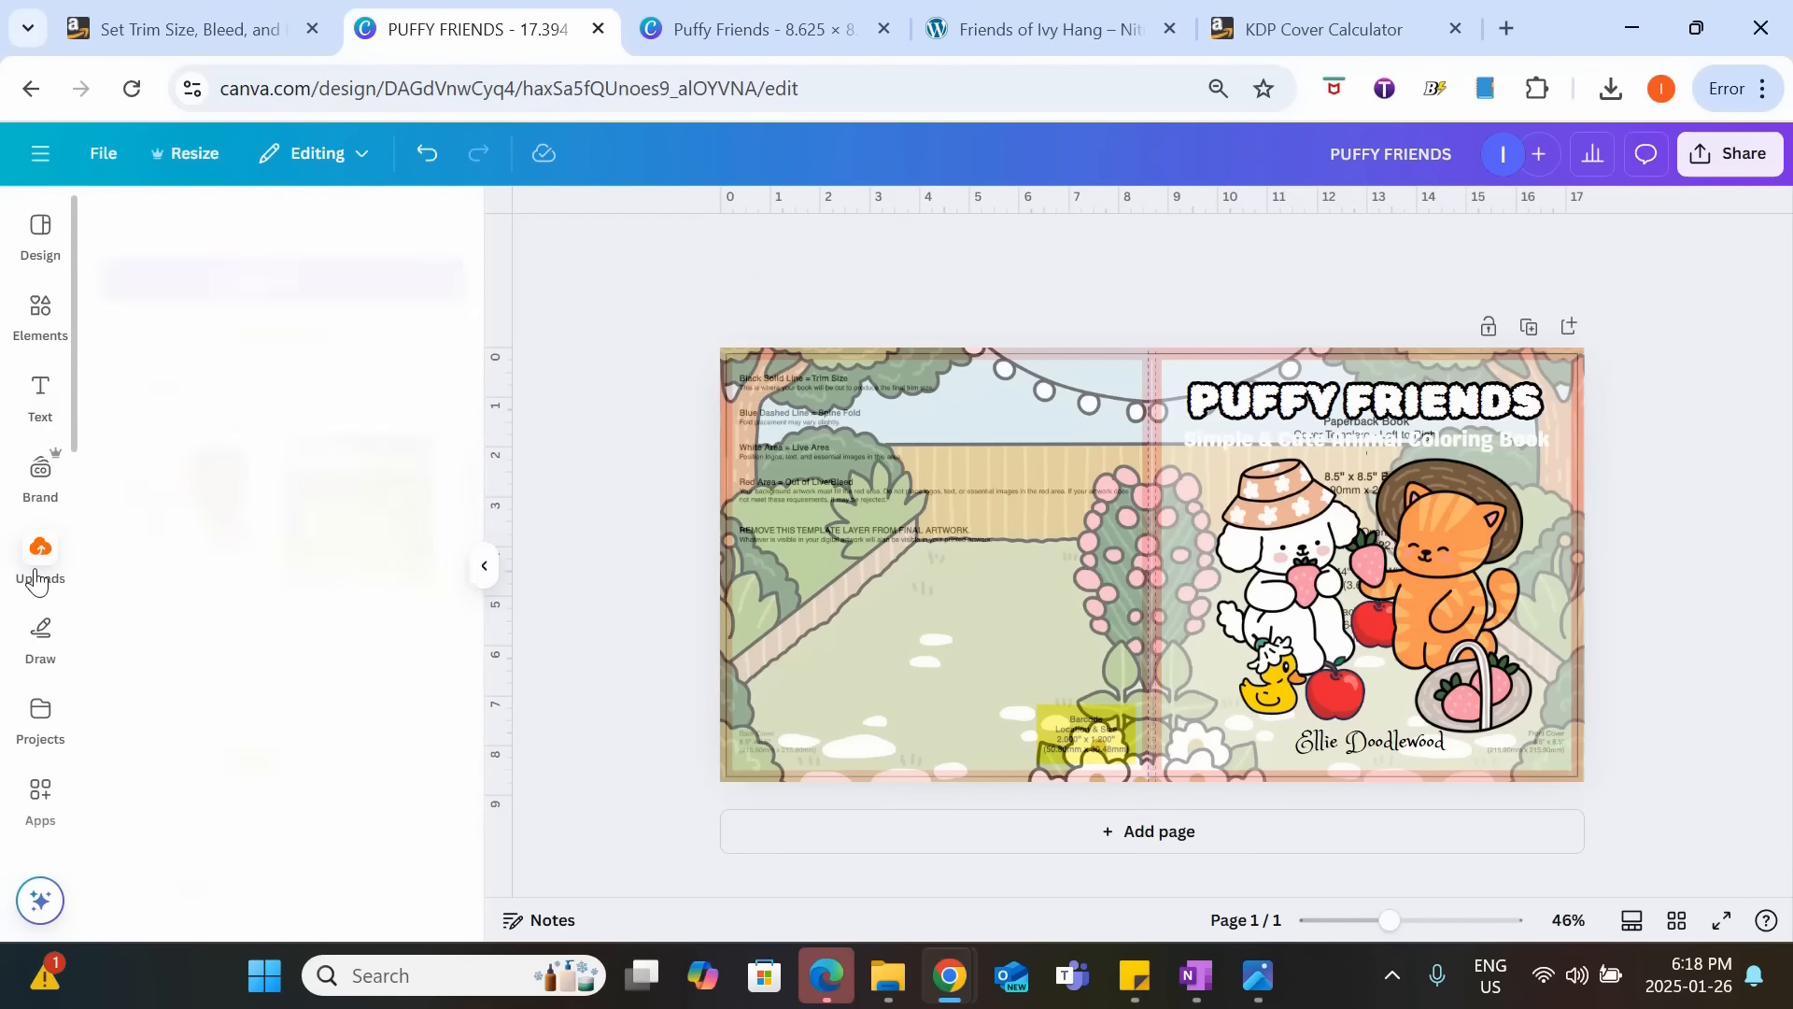
{"action": "left_click", "coordinate": [269, 277]}
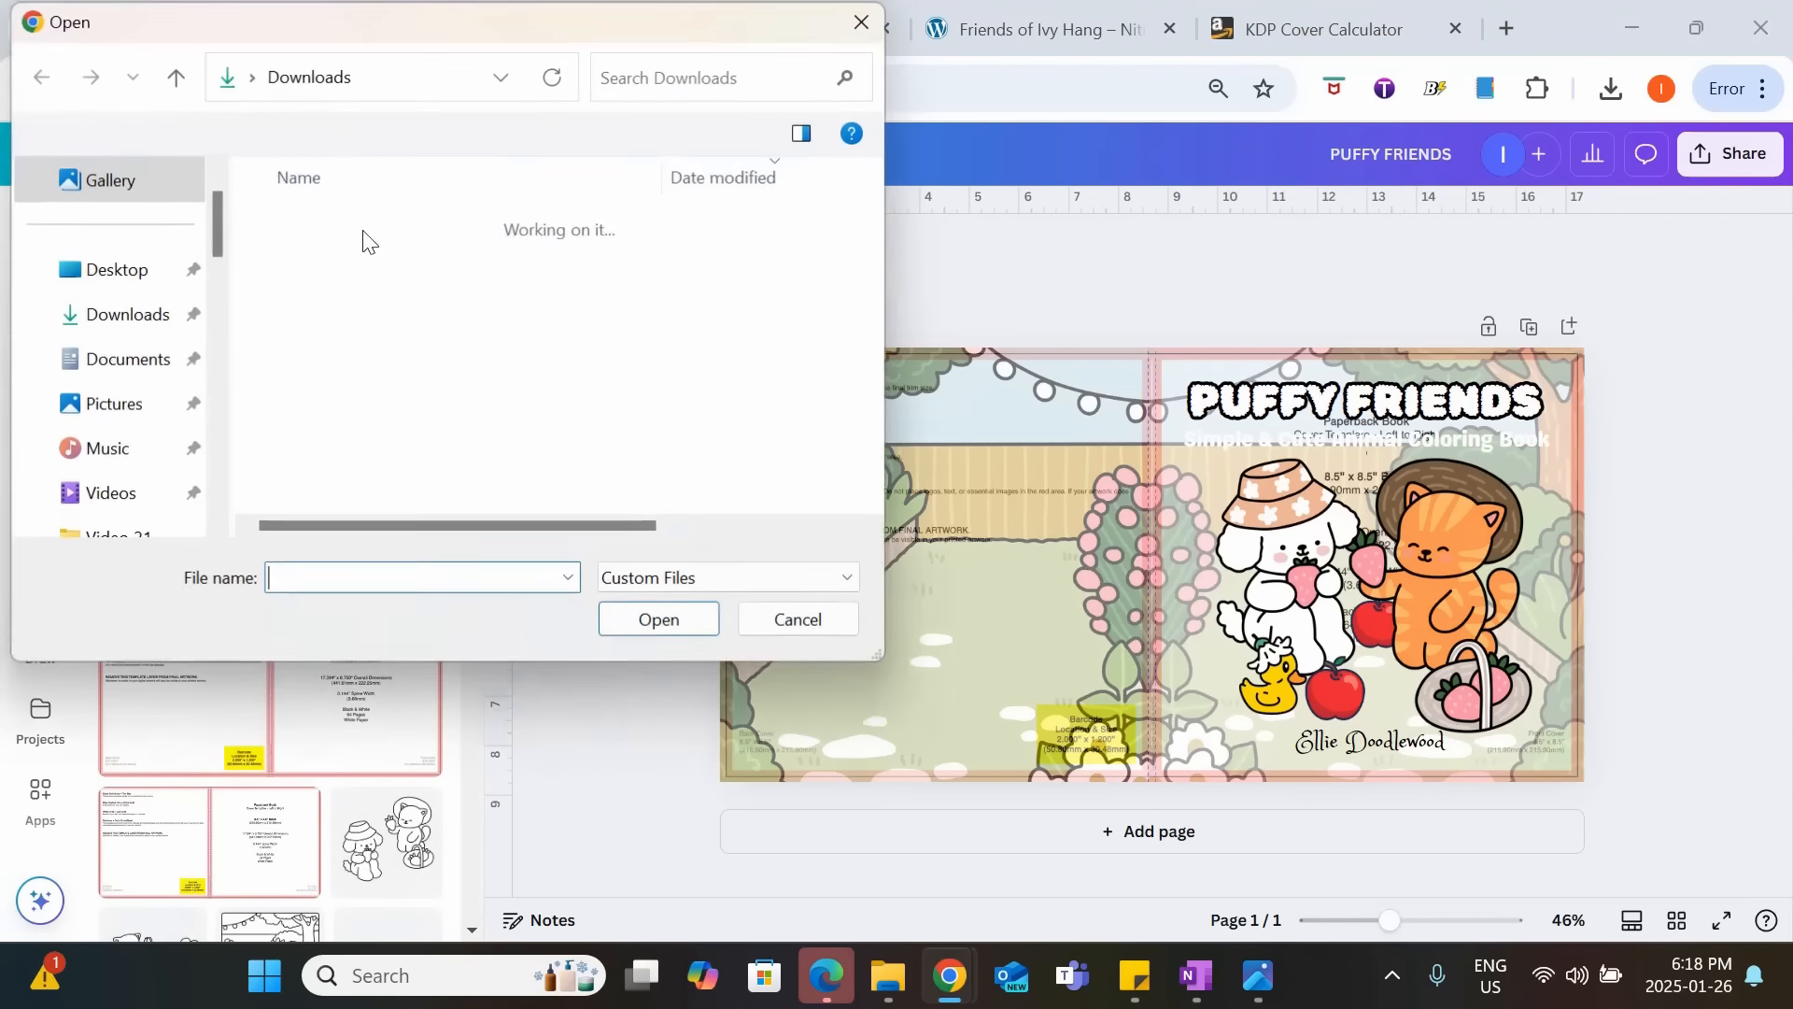
{"action": "left_click", "coordinate": [365, 262]}
{"action": "left_click", "coordinate": [312, 340], "text": "shift"}
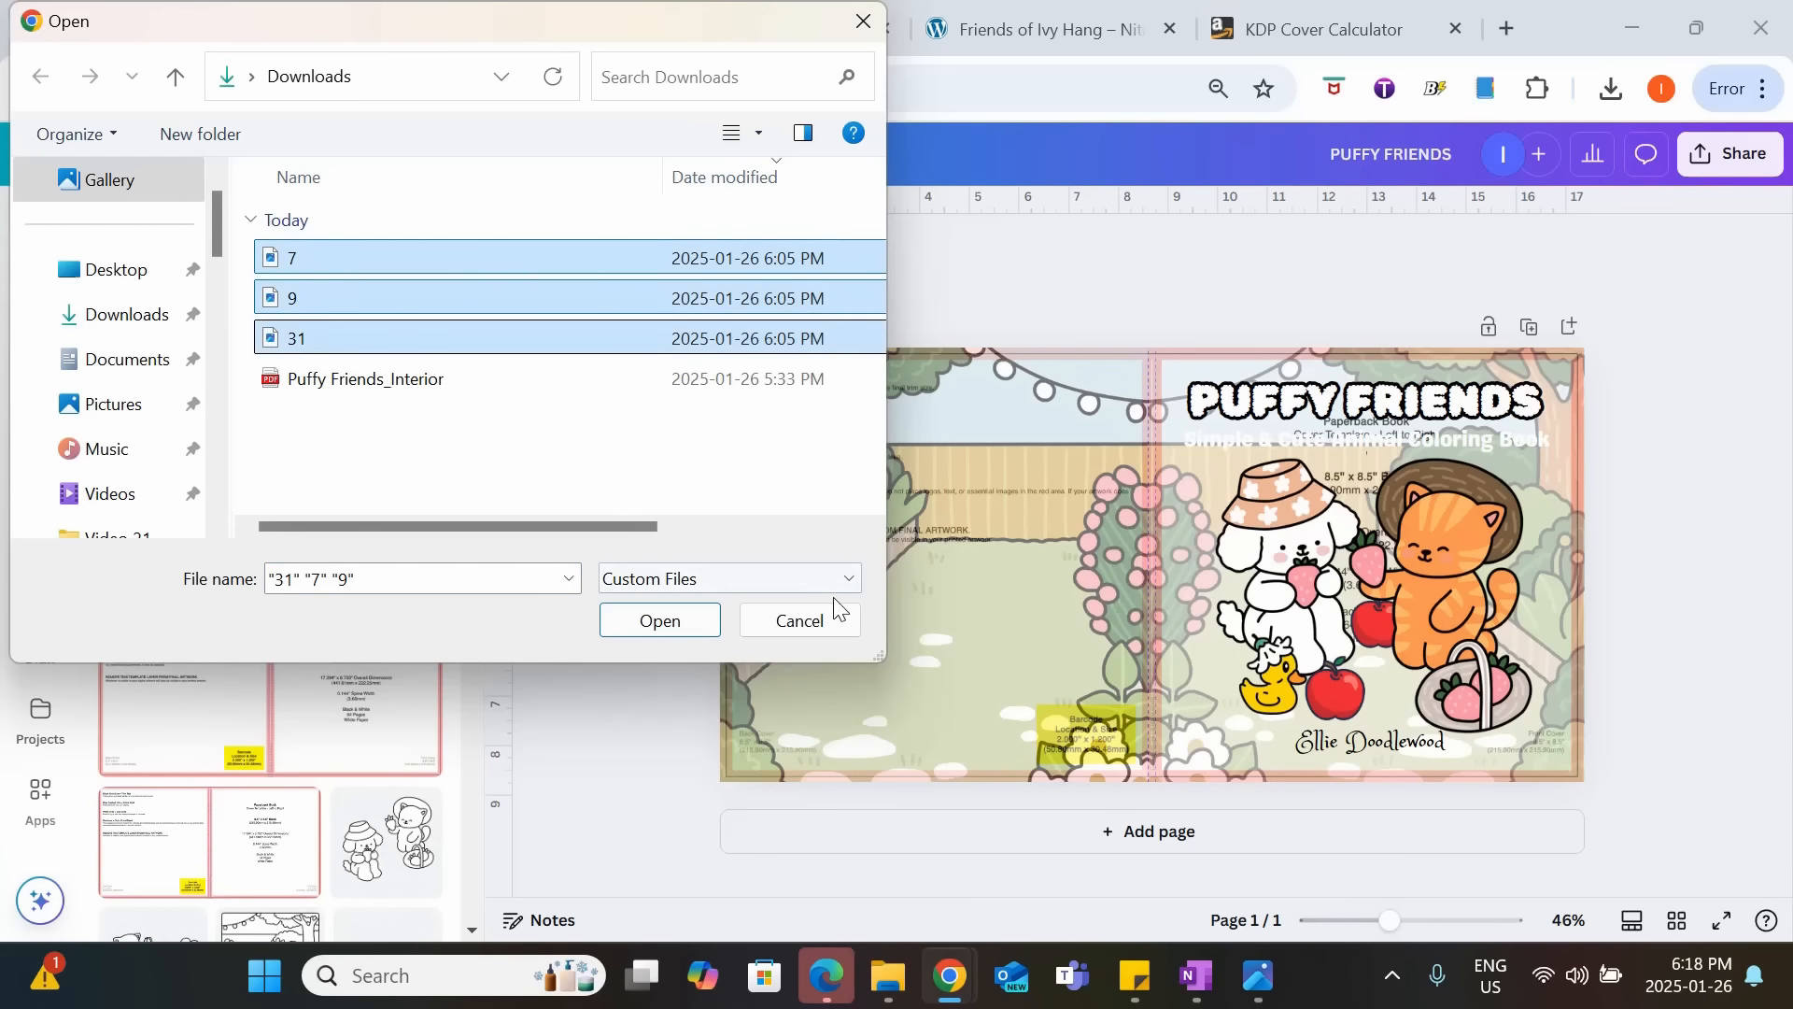
{"action": "left_click", "coordinate": [685, 623]}
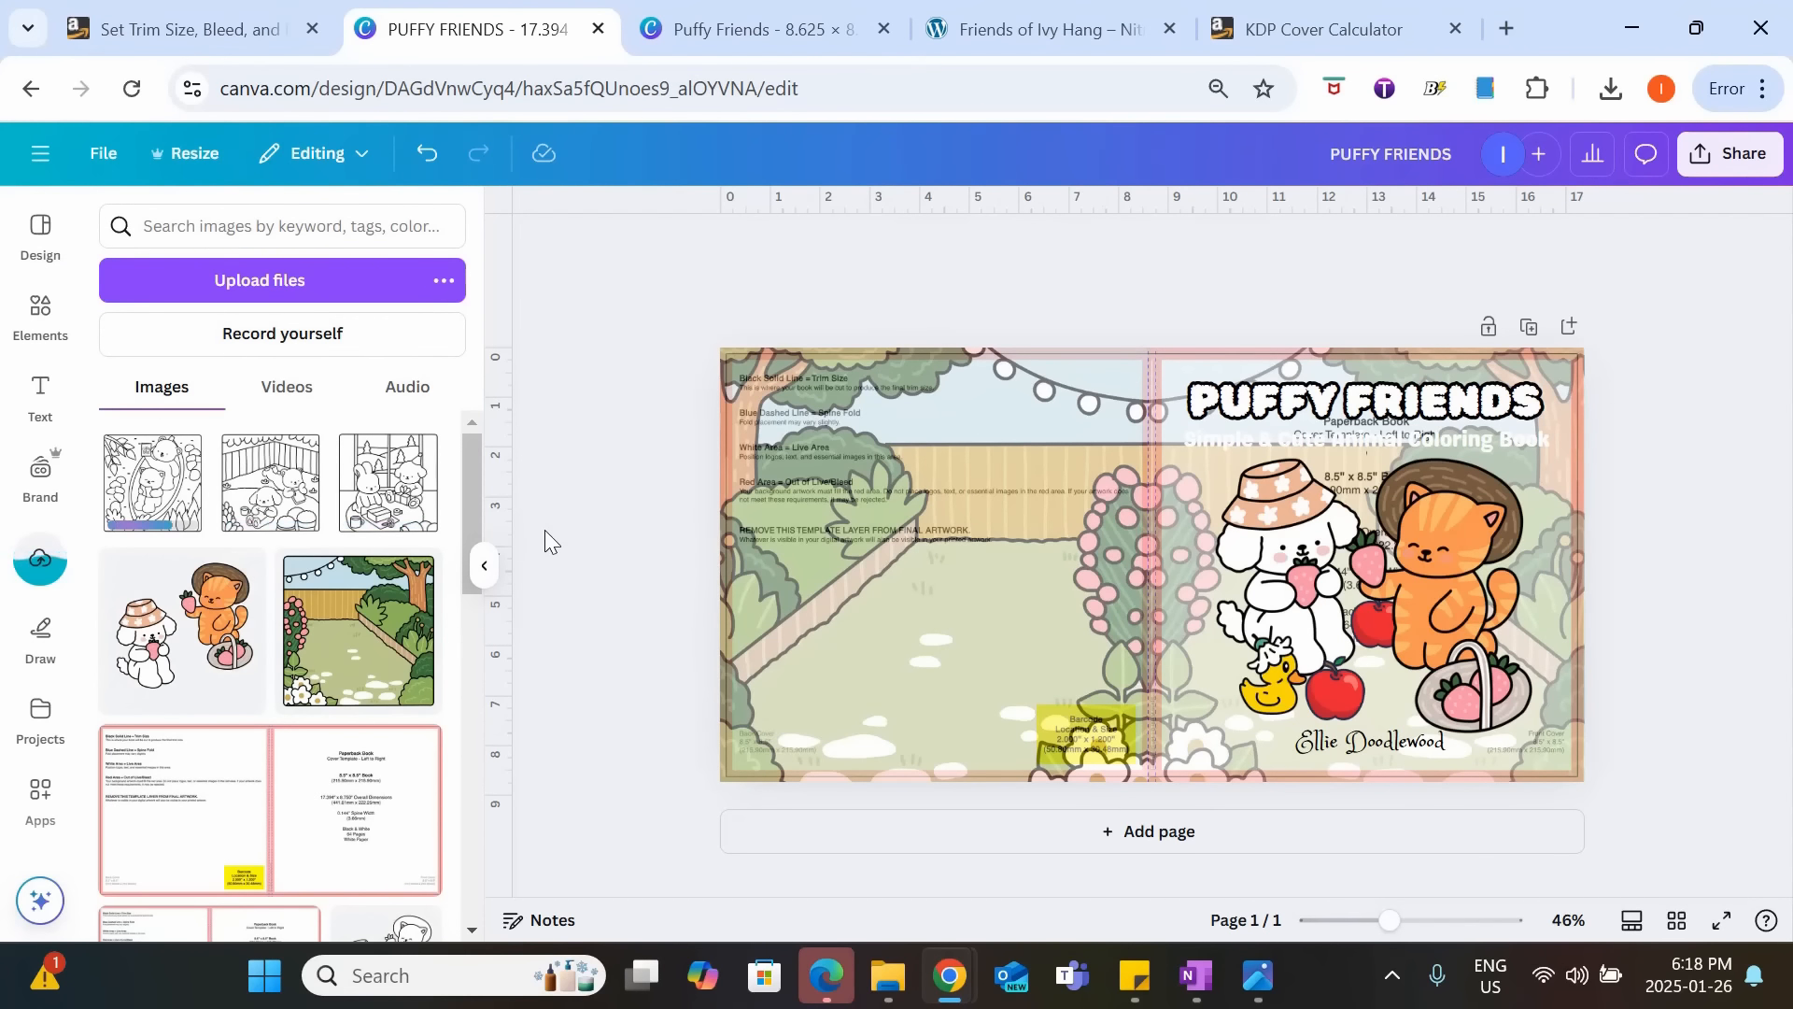
Add the rabbit and dog gift-wrapping page to the cover, shrink it and place it at the back cover's upper left.
{"action": "left_click", "coordinate": [411, 485]}
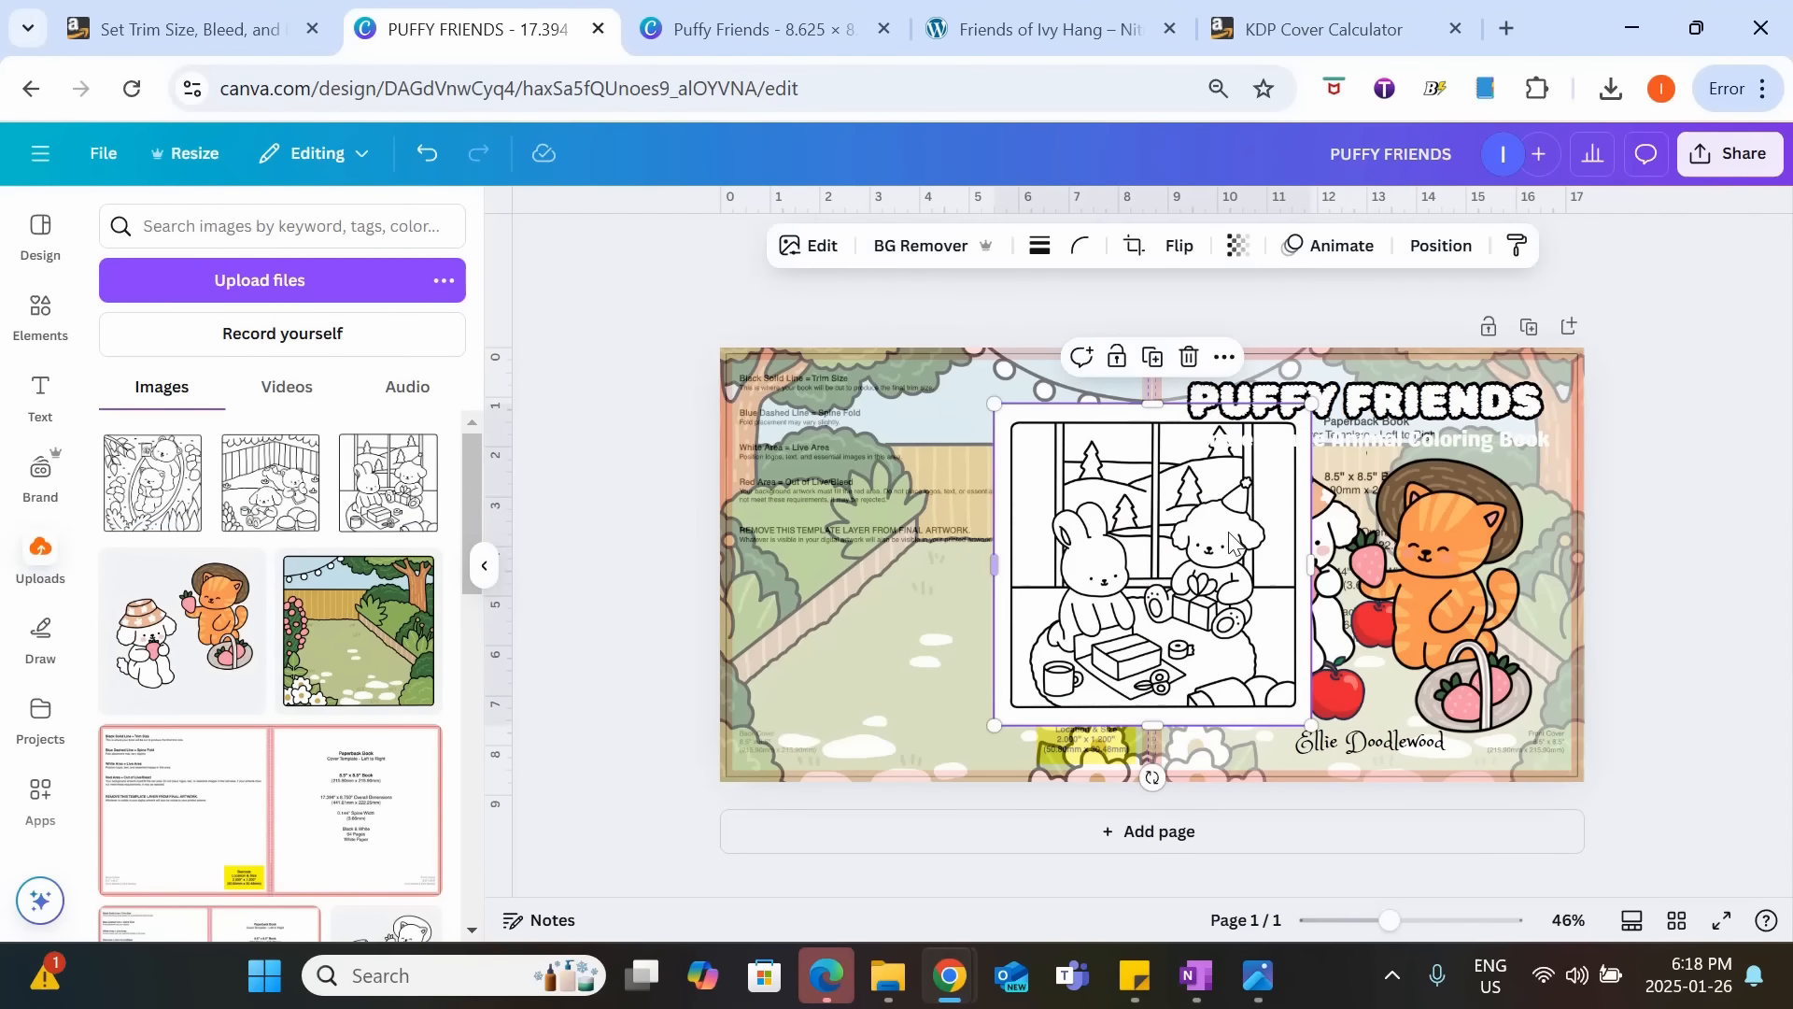
{"action": "left_click_drag", "start_coordinate": [1056, 694], "coordinate": [916, 550]}
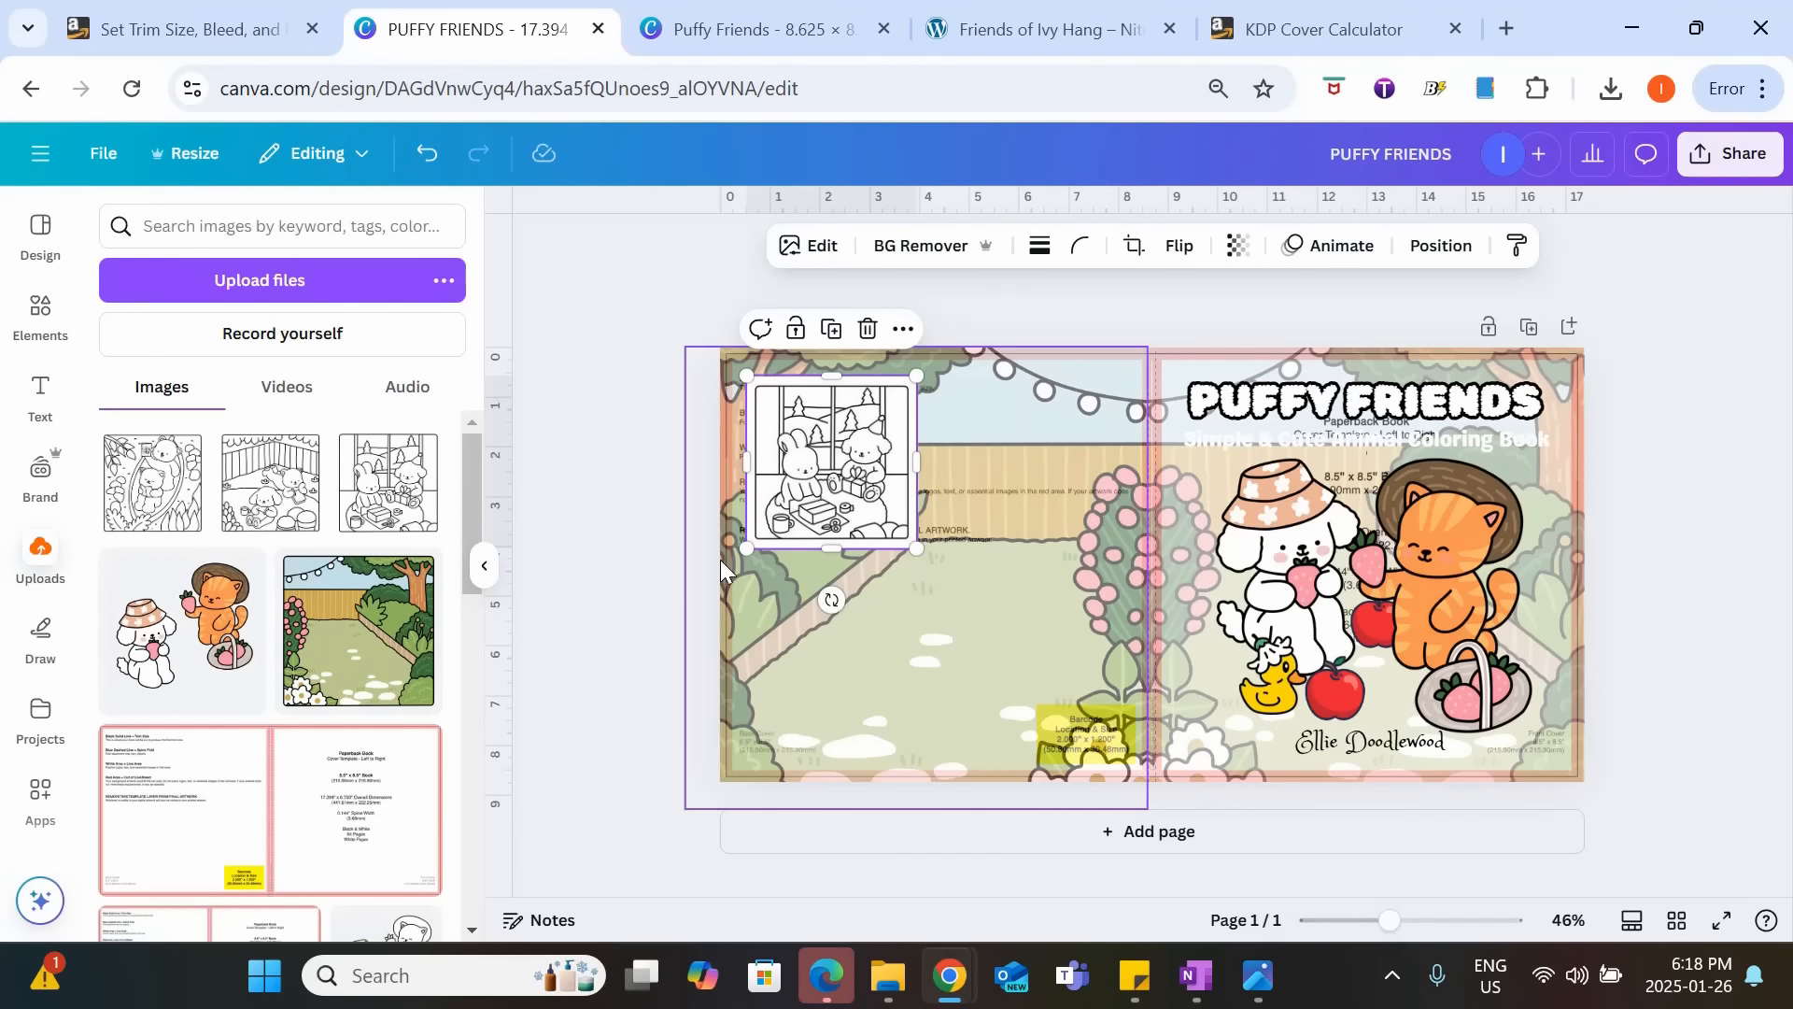
{"action": "left_click_drag", "start_coordinate": [900, 491], "coordinate": [905, 529]}
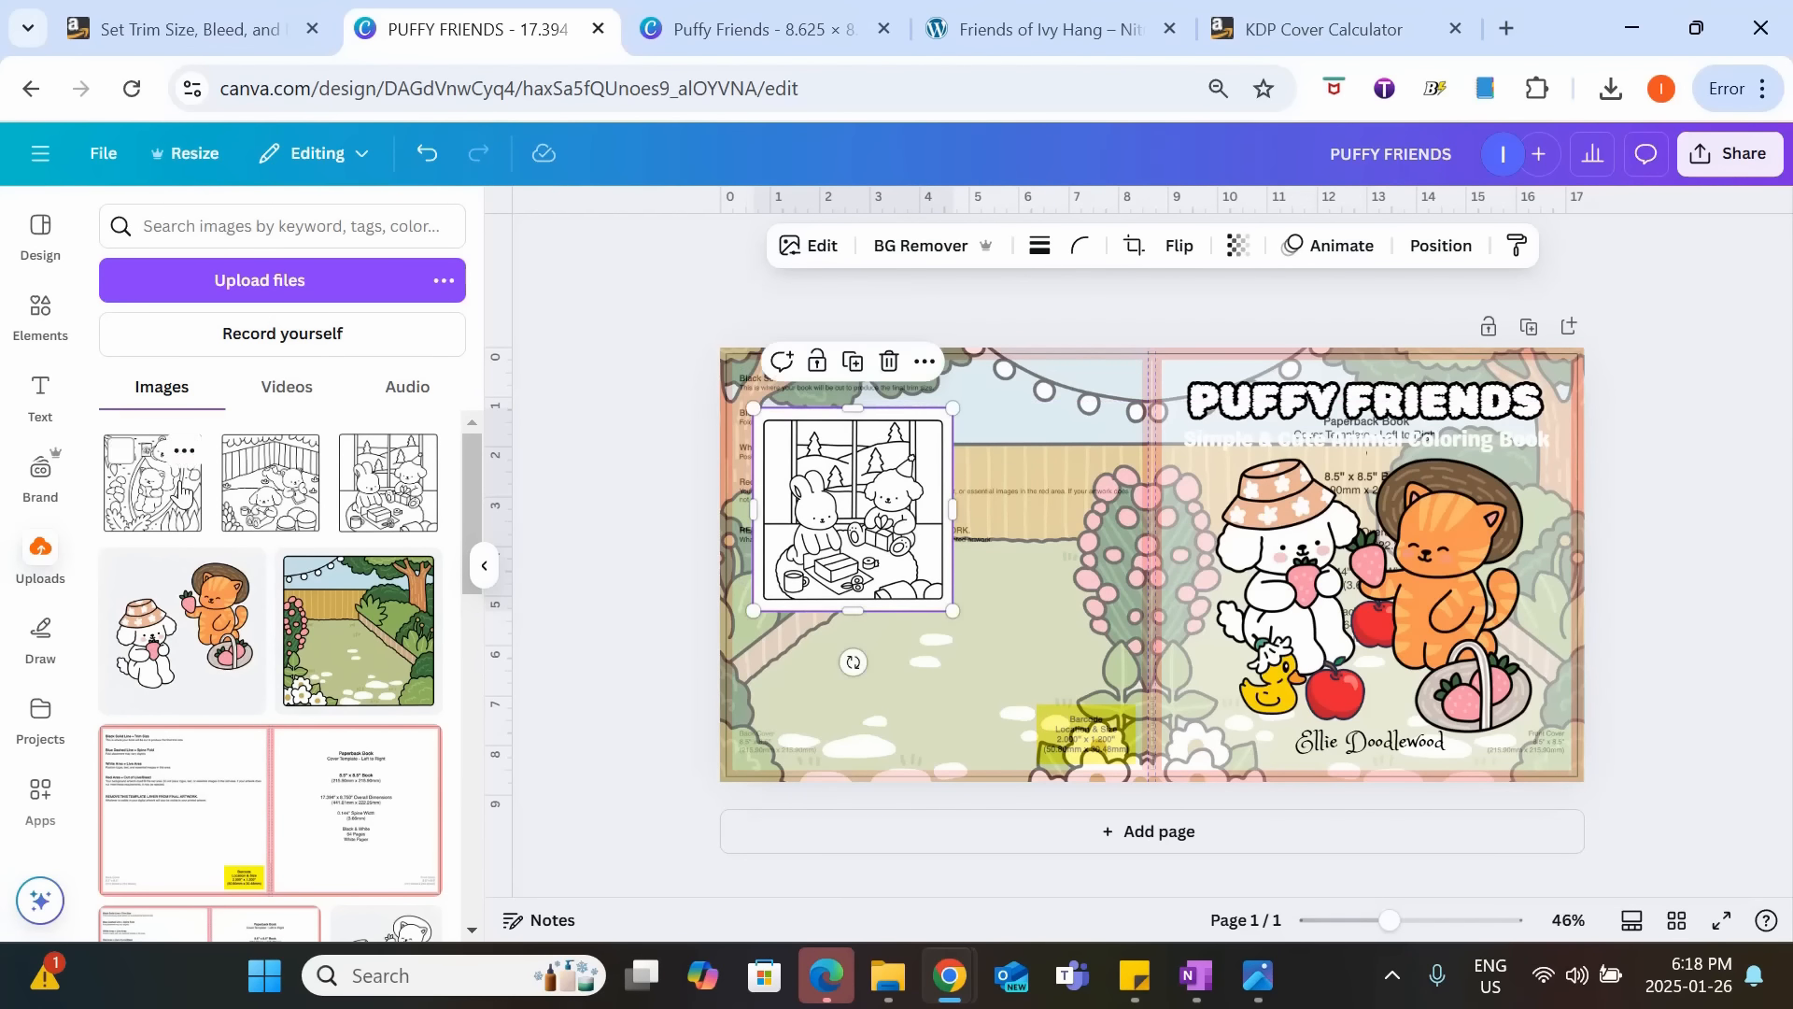
Add the fenced-garden picnic page, shrink it and place it to the right of the gift-wrapping page on the back cover.
{"action": "left_click", "coordinate": [270, 483]}
{"action": "left_click_drag", "start_coordinate": [1311, 404], "coordinate": [1129, 588]}
{"action": "left_click_drag", "start_coordinate": [1055, 670], "coordinate": [1034, 472]}
Add the bear and cat hammock page, shrink it and place it directly beneath the picnic page.
{"action": "left_click", "coordinate": [166, 490]}
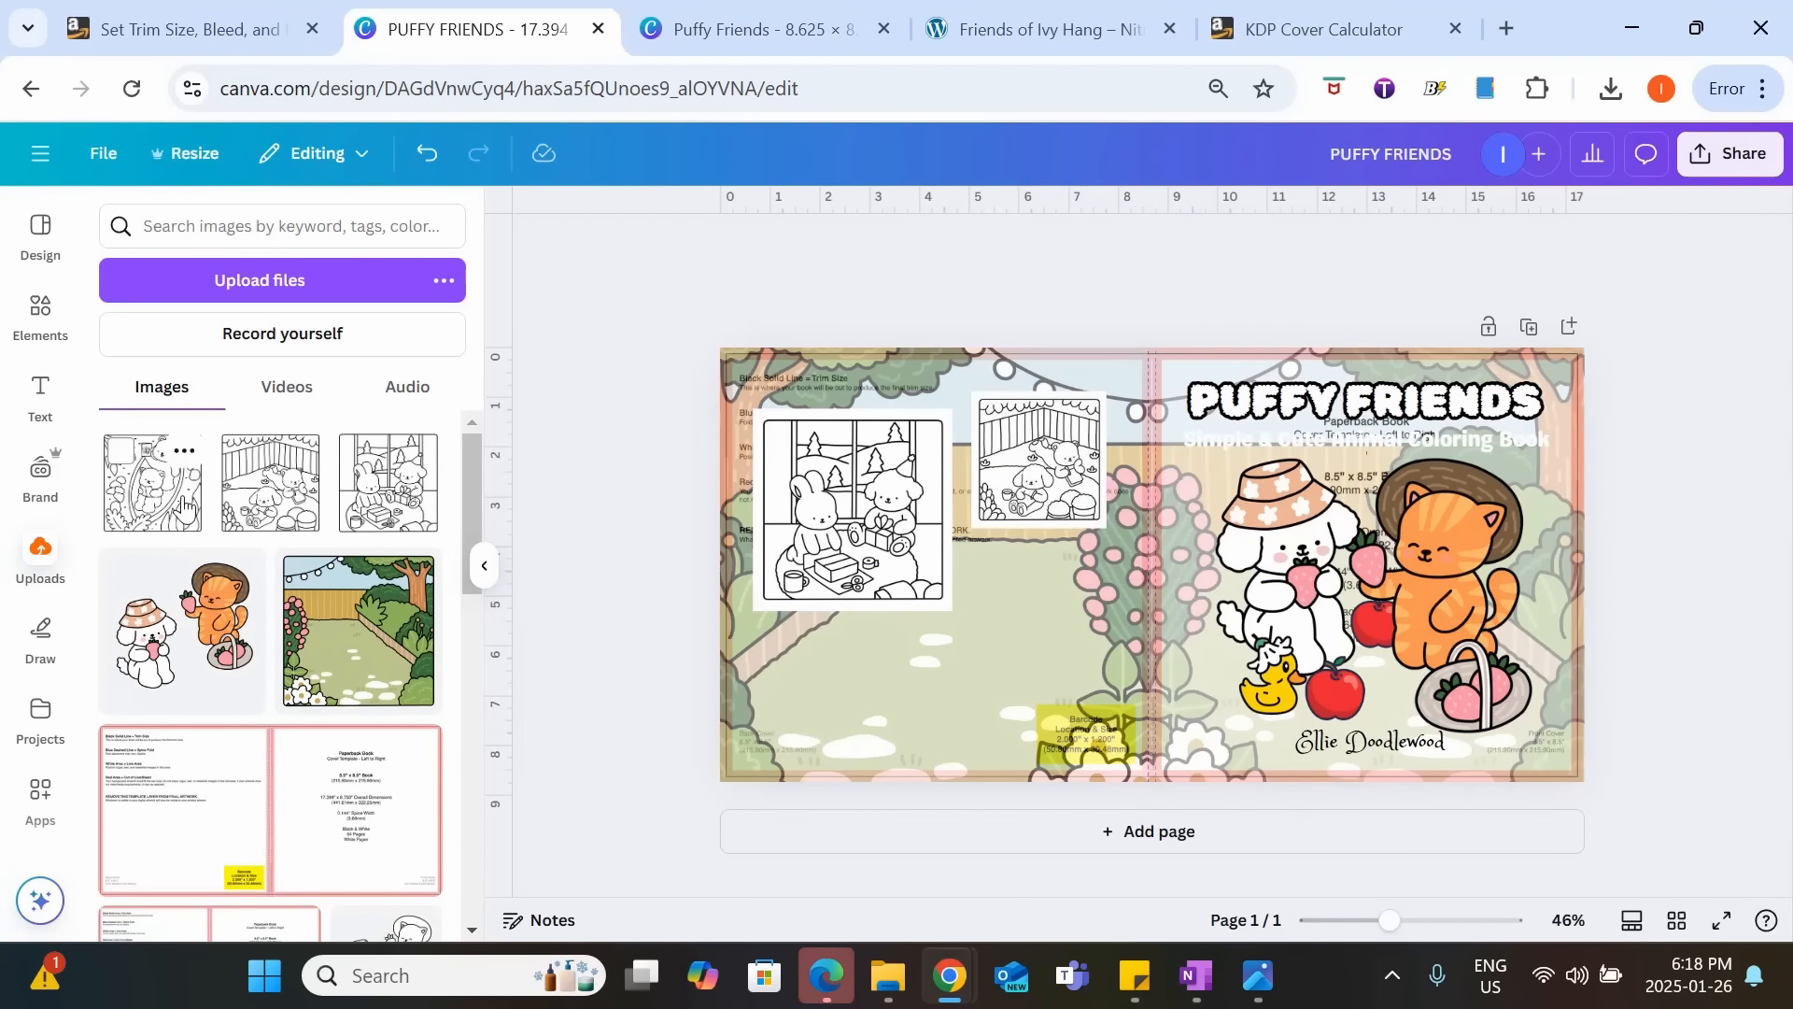
{"action": "left_click_drag", "start_coordinate": [1310, 406], "coordinate": [1149, 574]}
{"action": "left_click_drag", "start_coordinate": [1077, 614], "coordinate": [1057, 572]}
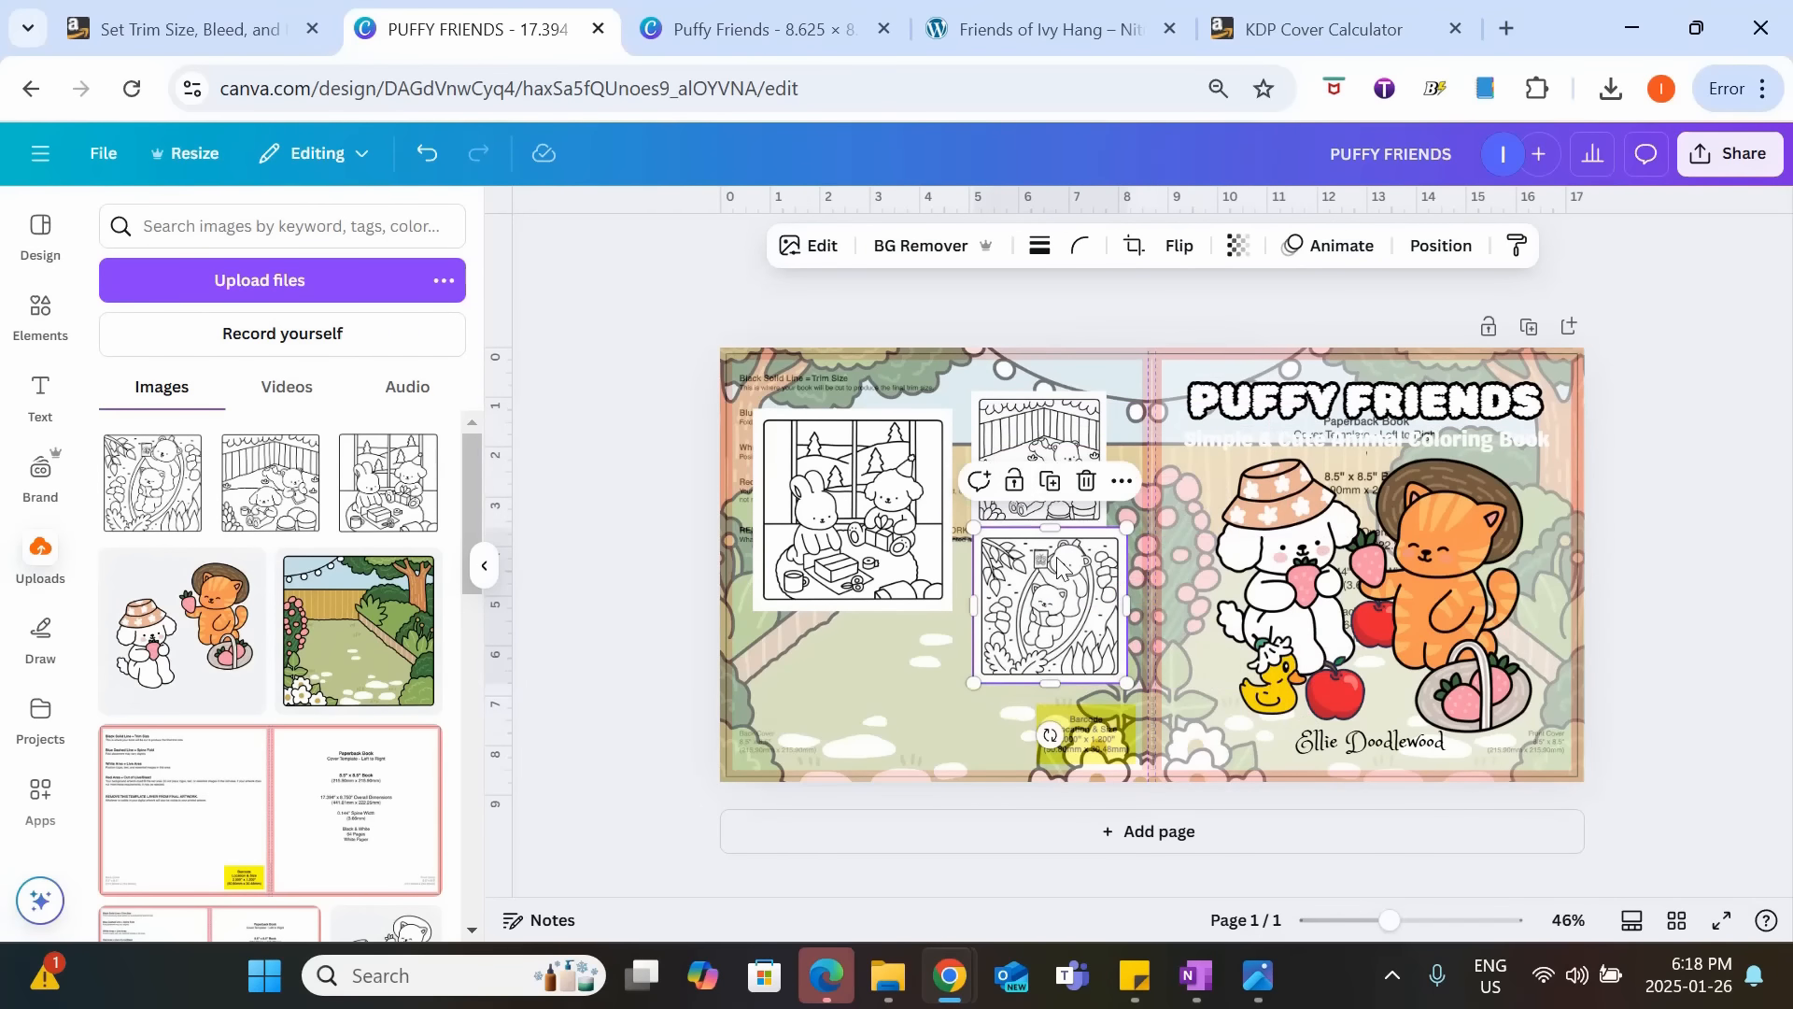
Enlarge the picnic page to about the width of the hammock page and check the samples' clearance from the barcode area.
{"action": "left_click", "coordinate": [1054, 482]}
{"action": "left_click_drag", "start_coordinate": [1107, 393], "coordinate": [1125, 386]}
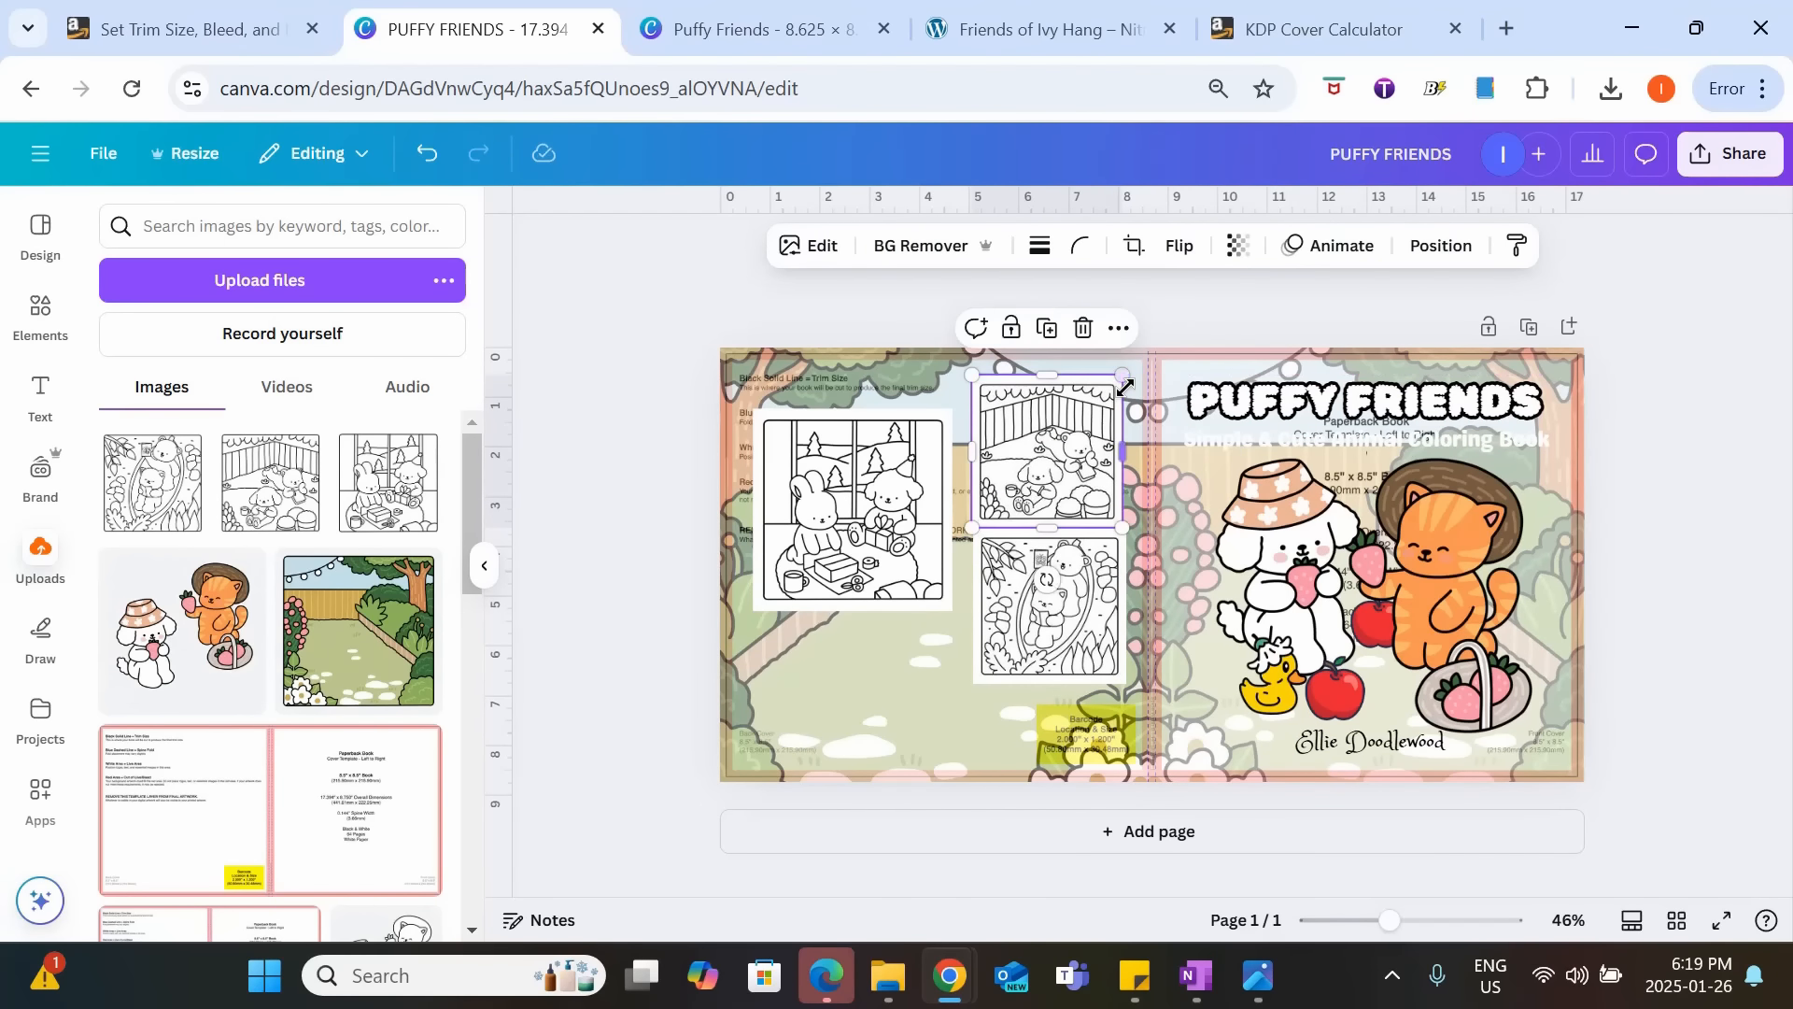
{"action": "left_click_drag", "start_coordinate": [1390, 920], "coordinate": [1429, 923]}
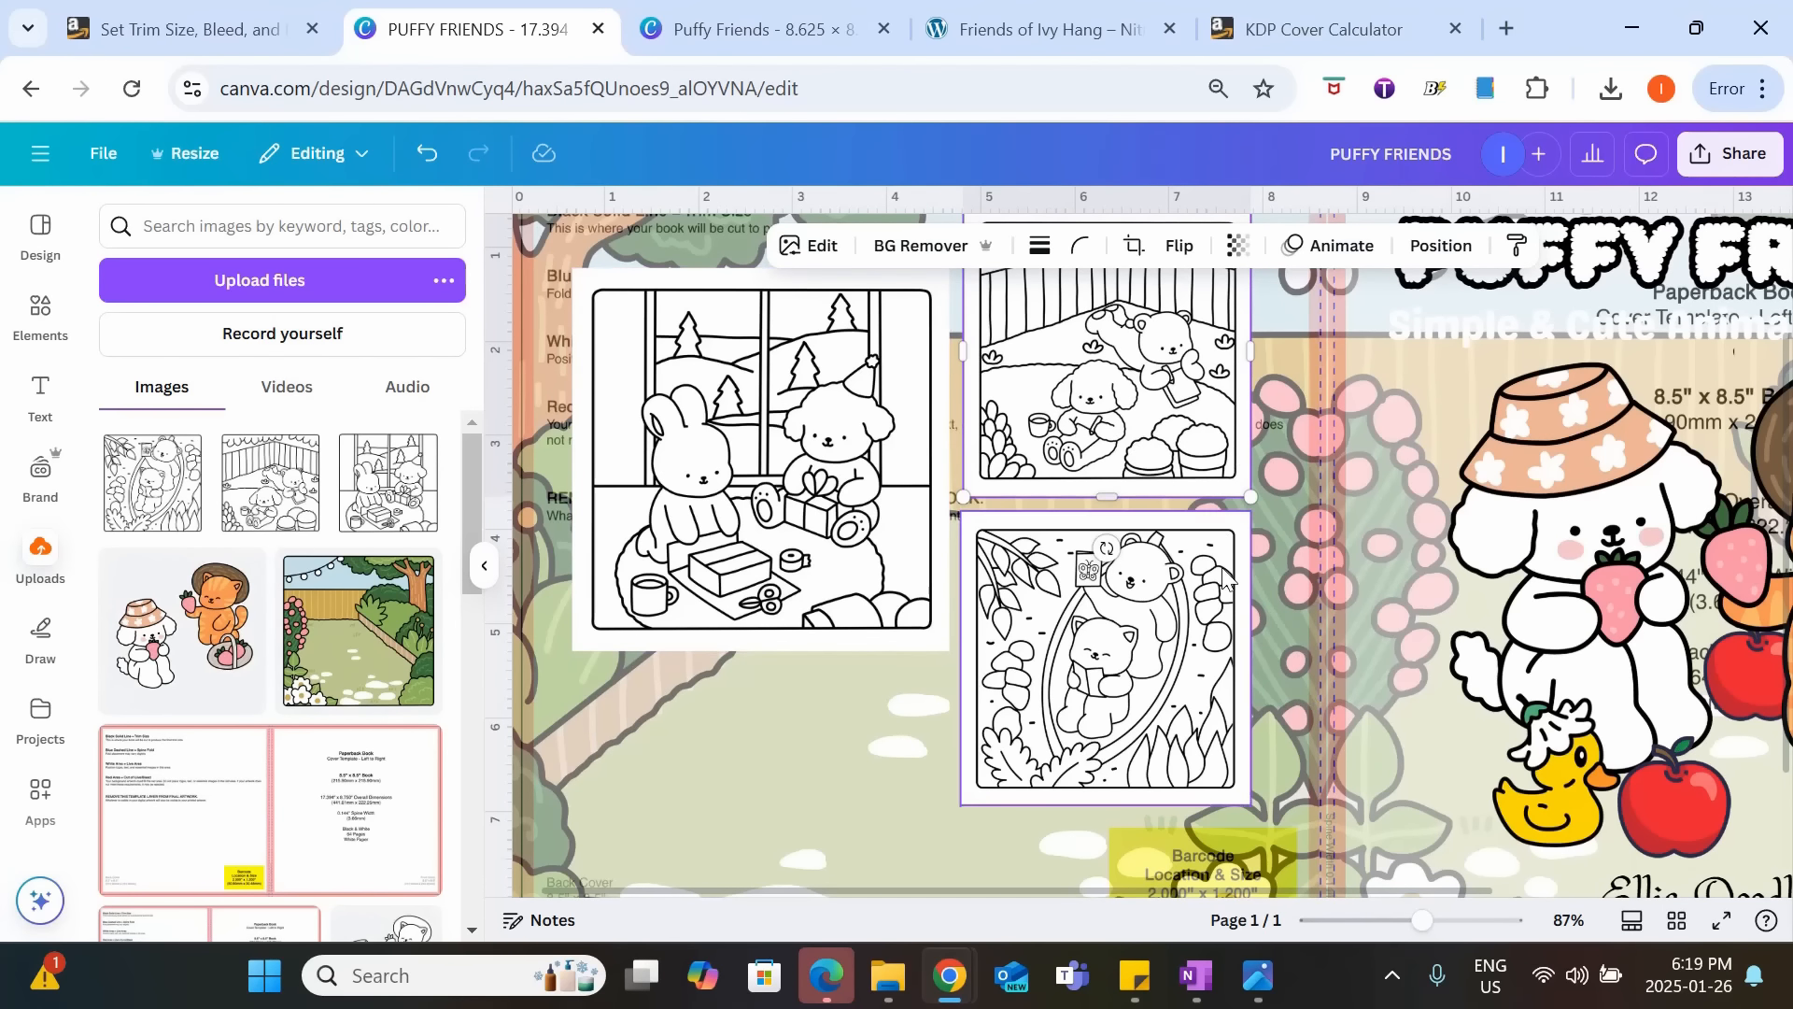
{"action": "scroll", "coordinate": [1226, 588], "scroll_direction": "up", "scroll_amount": 3}
{"action": "scroll", "coordinate": [1226, 589], "scroll_direction": "down", "scroll_amount": 3}
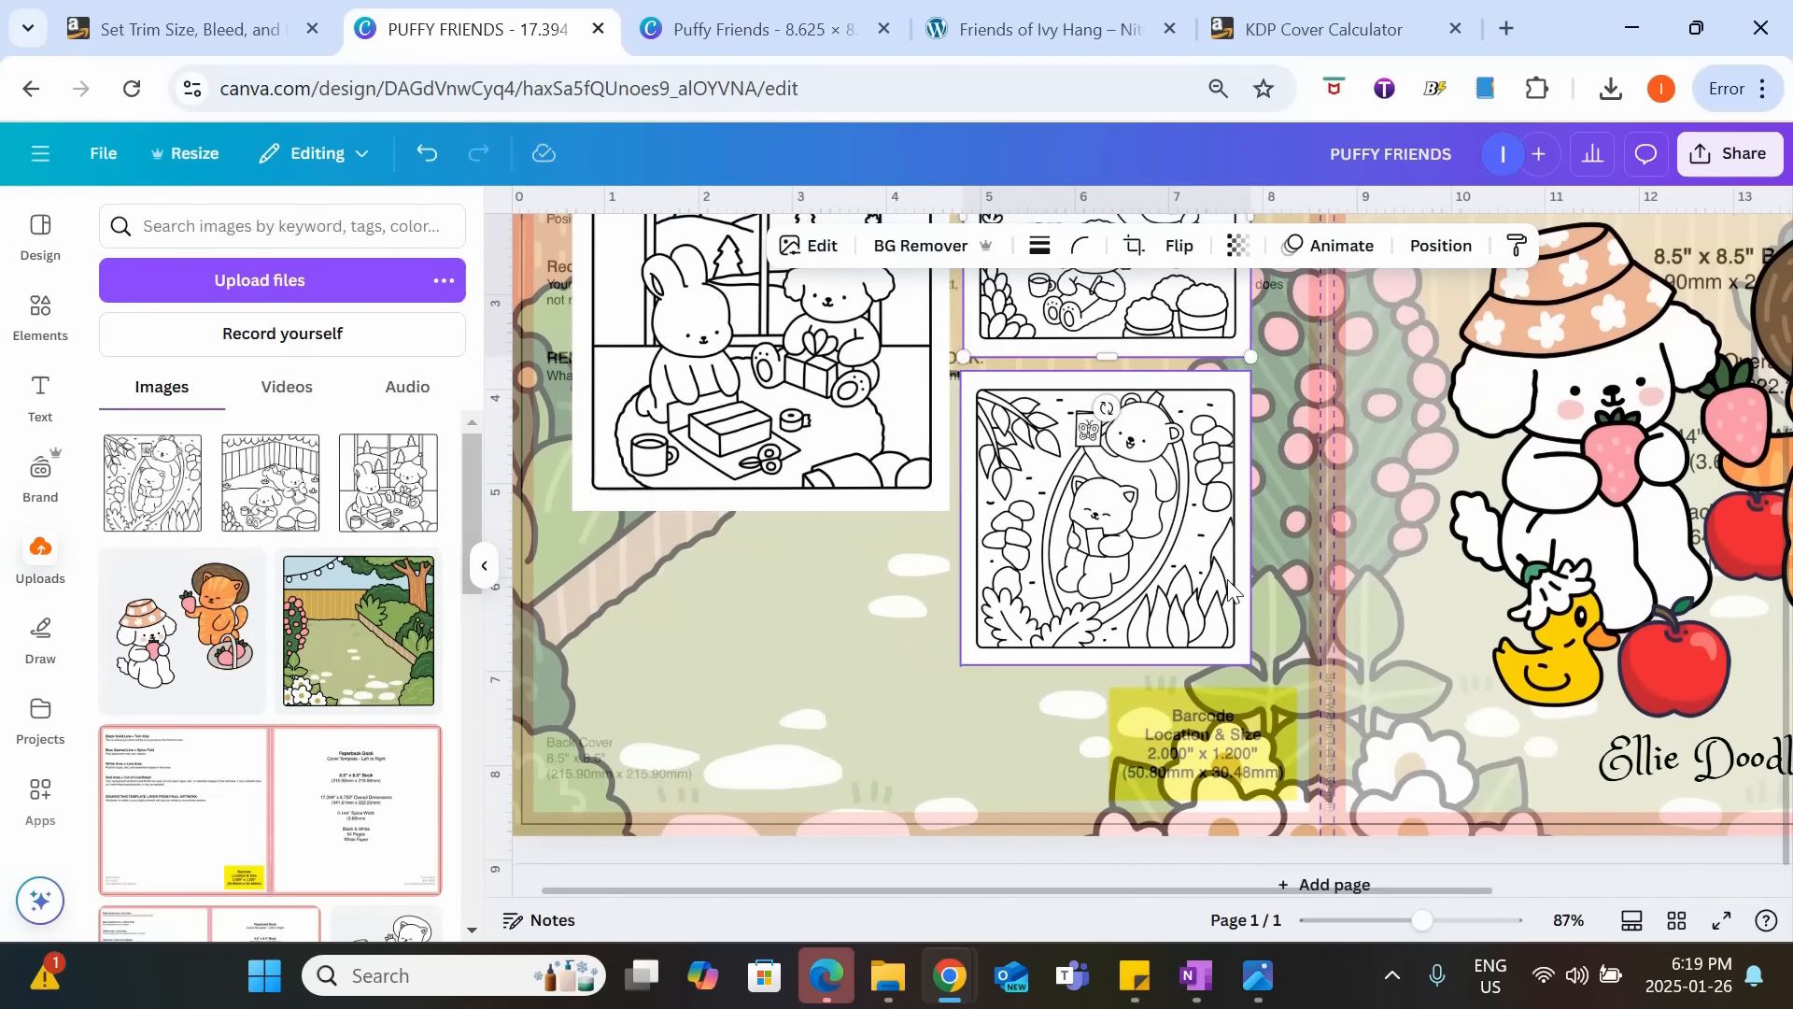
{"action": "left_click", "coordinate": [1197, 749]}
{"action": "scroll", "coordinate": [1197, 749], "scroll_direction": "down", "scroll_amount": 5}
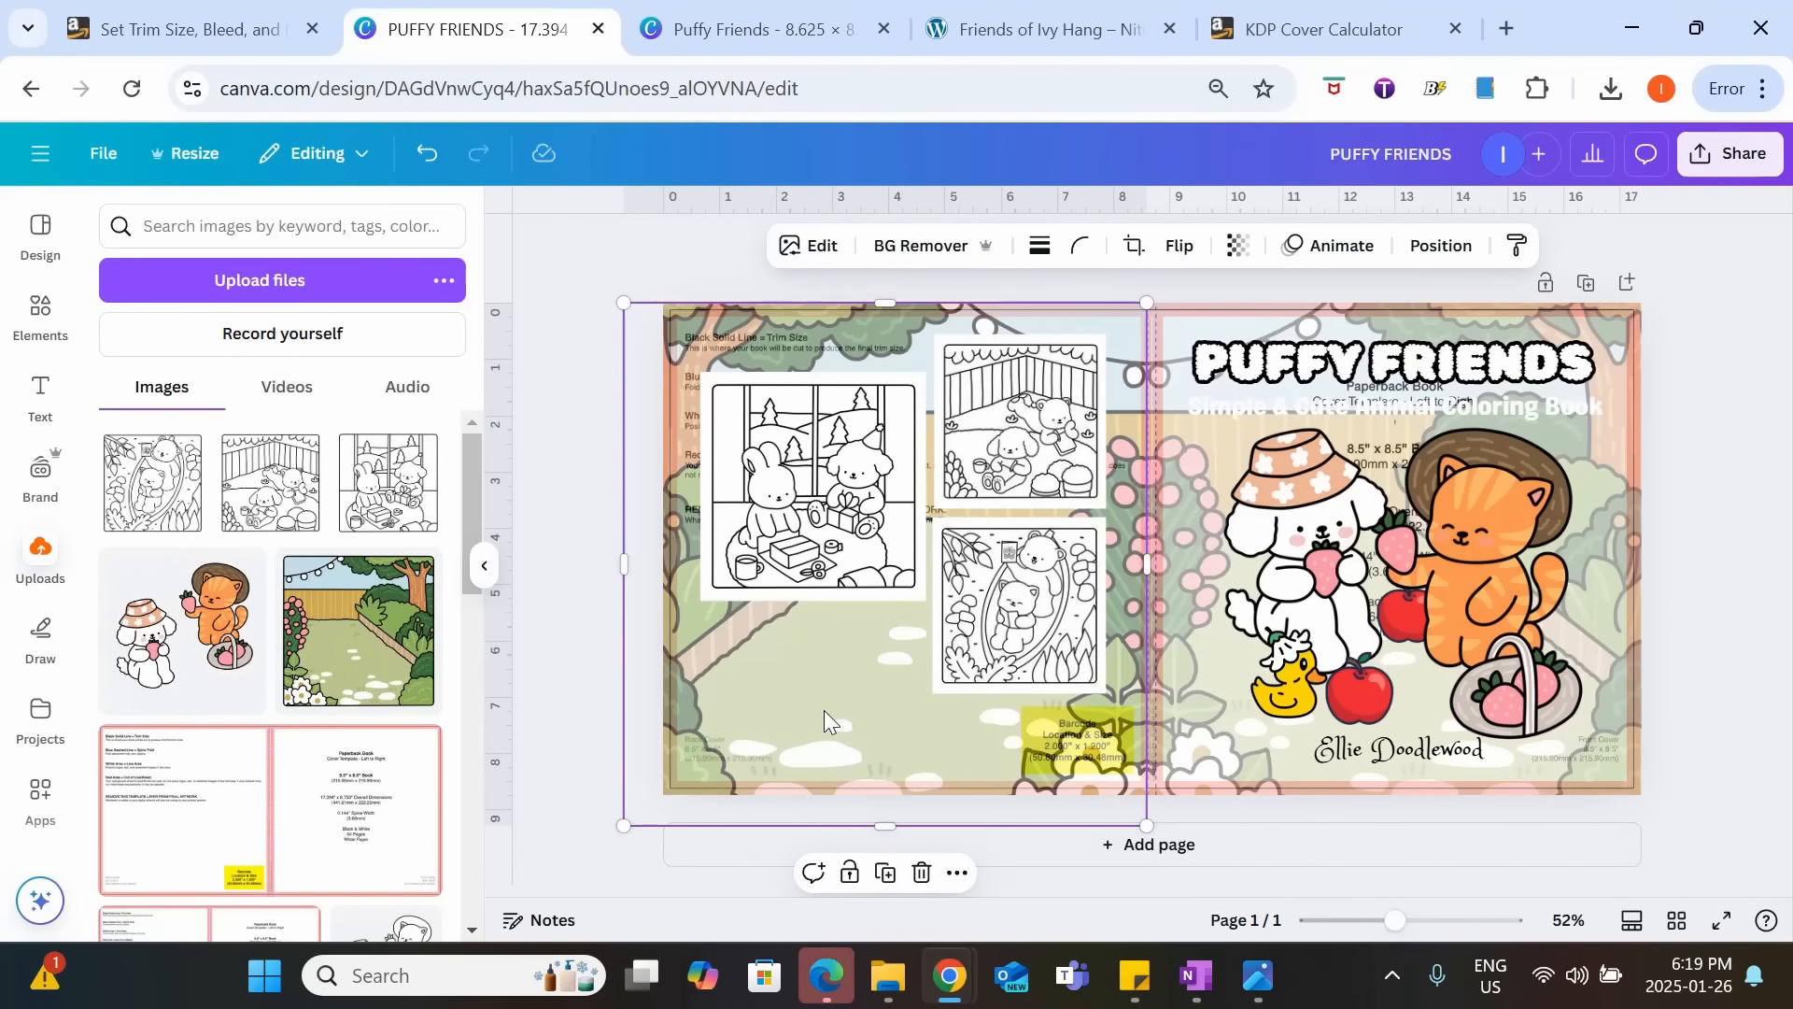
Add a heading reading "Coloring Book By" beneath the gift-wrapping page on the back cover.
{"action": "left_click", "coordinate": [39, 397]}
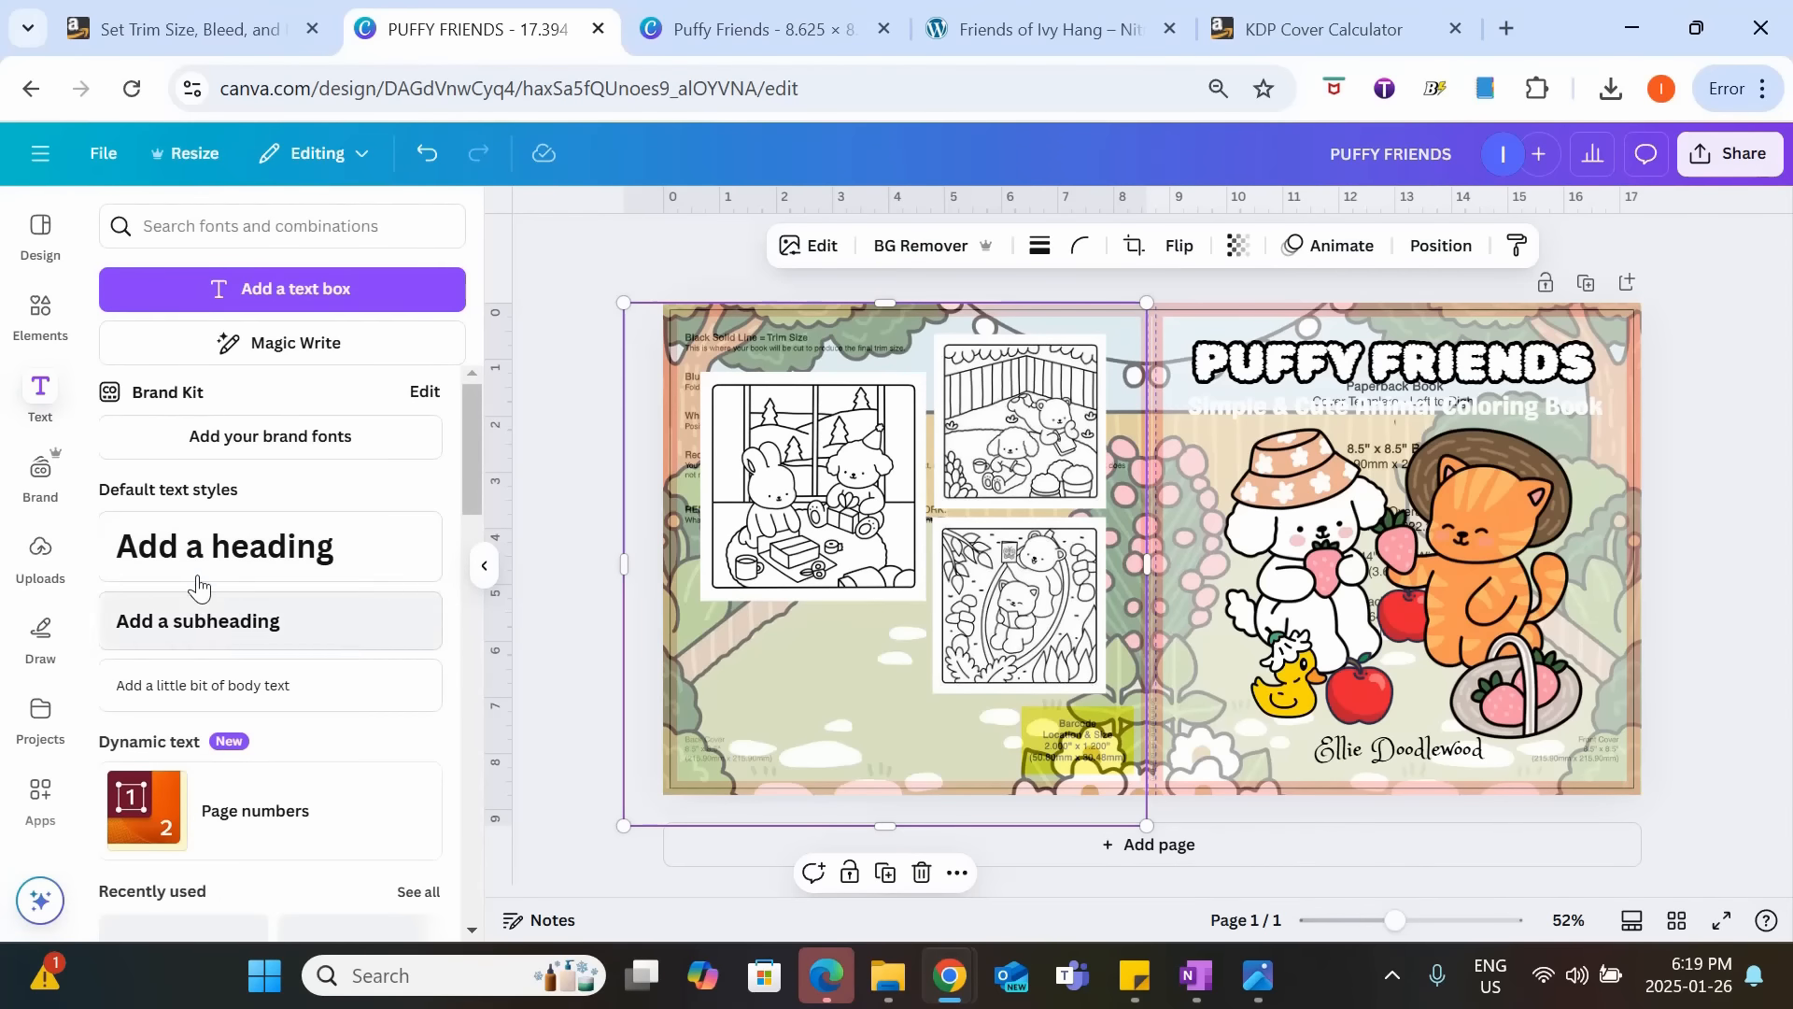
{"action": "left_click", "coordinate": [231, 563]}
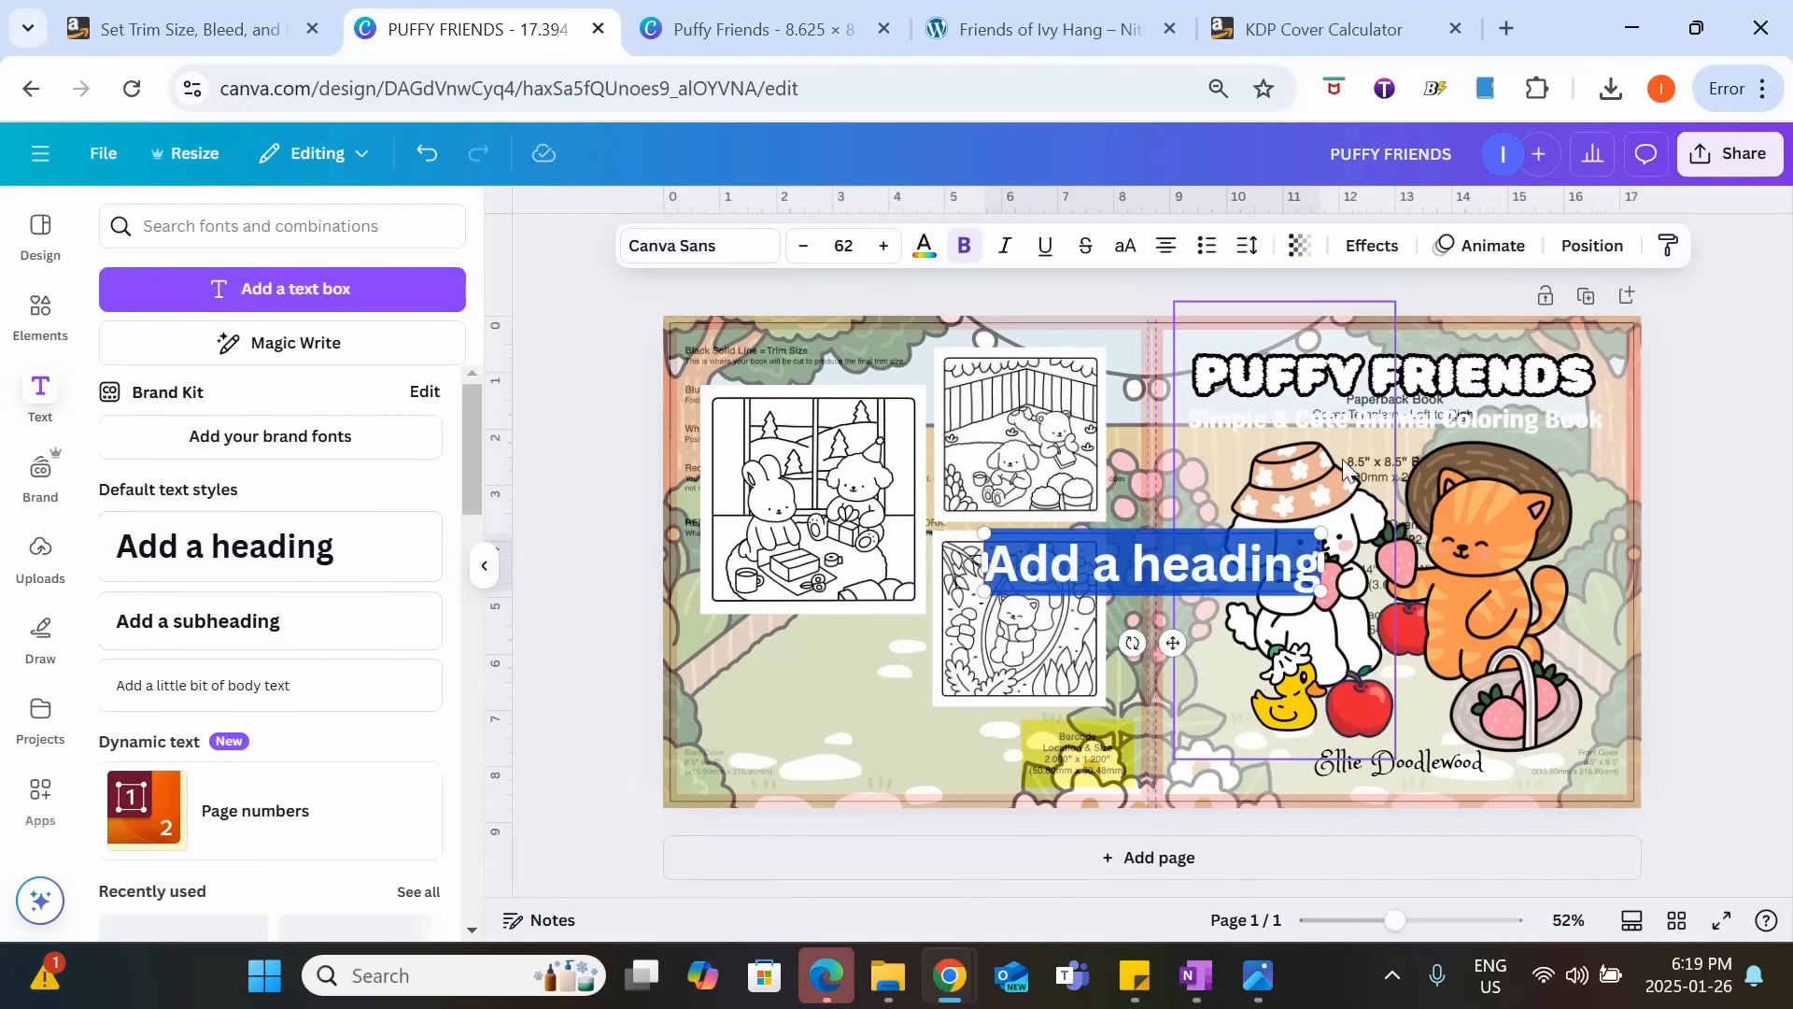
{"action": "left_click", "coordinate": [582, 598]}
{"action": "left_click_drag", "start_coordinate": [1064, 566], "coordinate": [792, 669]}
{"action": "left_click", "coordinate": [792, 669]}
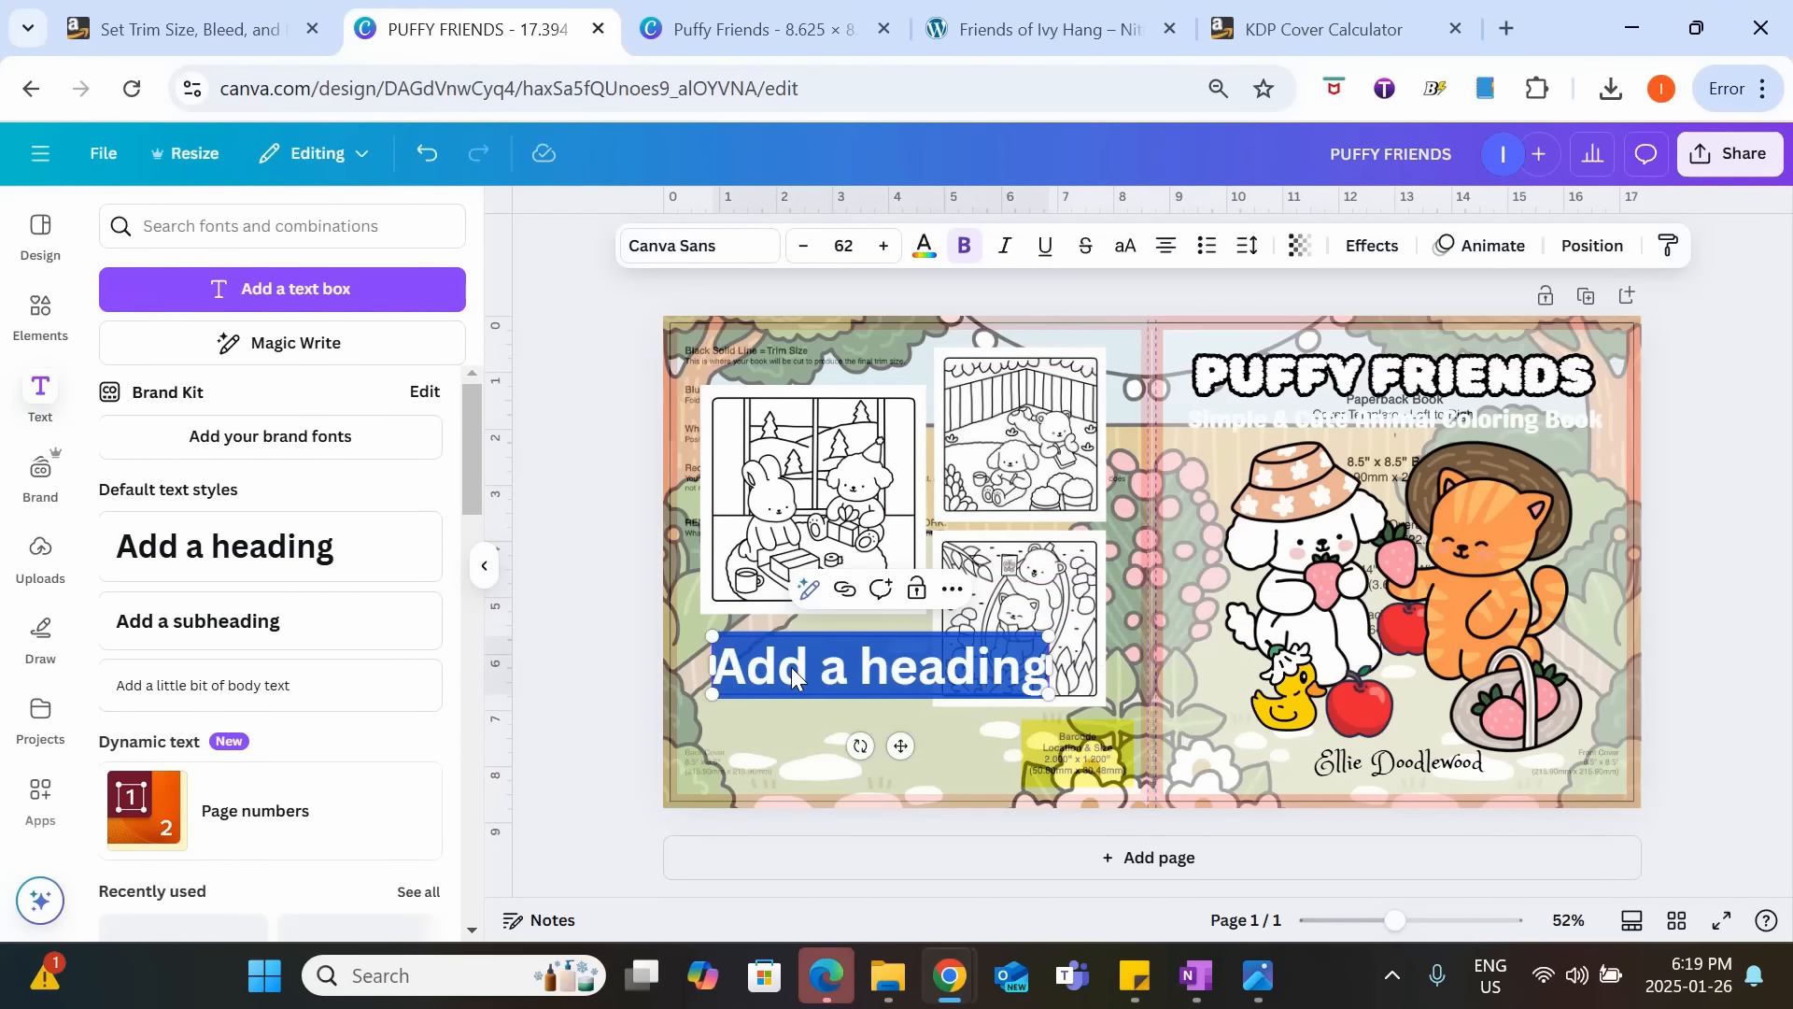
{"action": "type", "text": "Coloring B"}
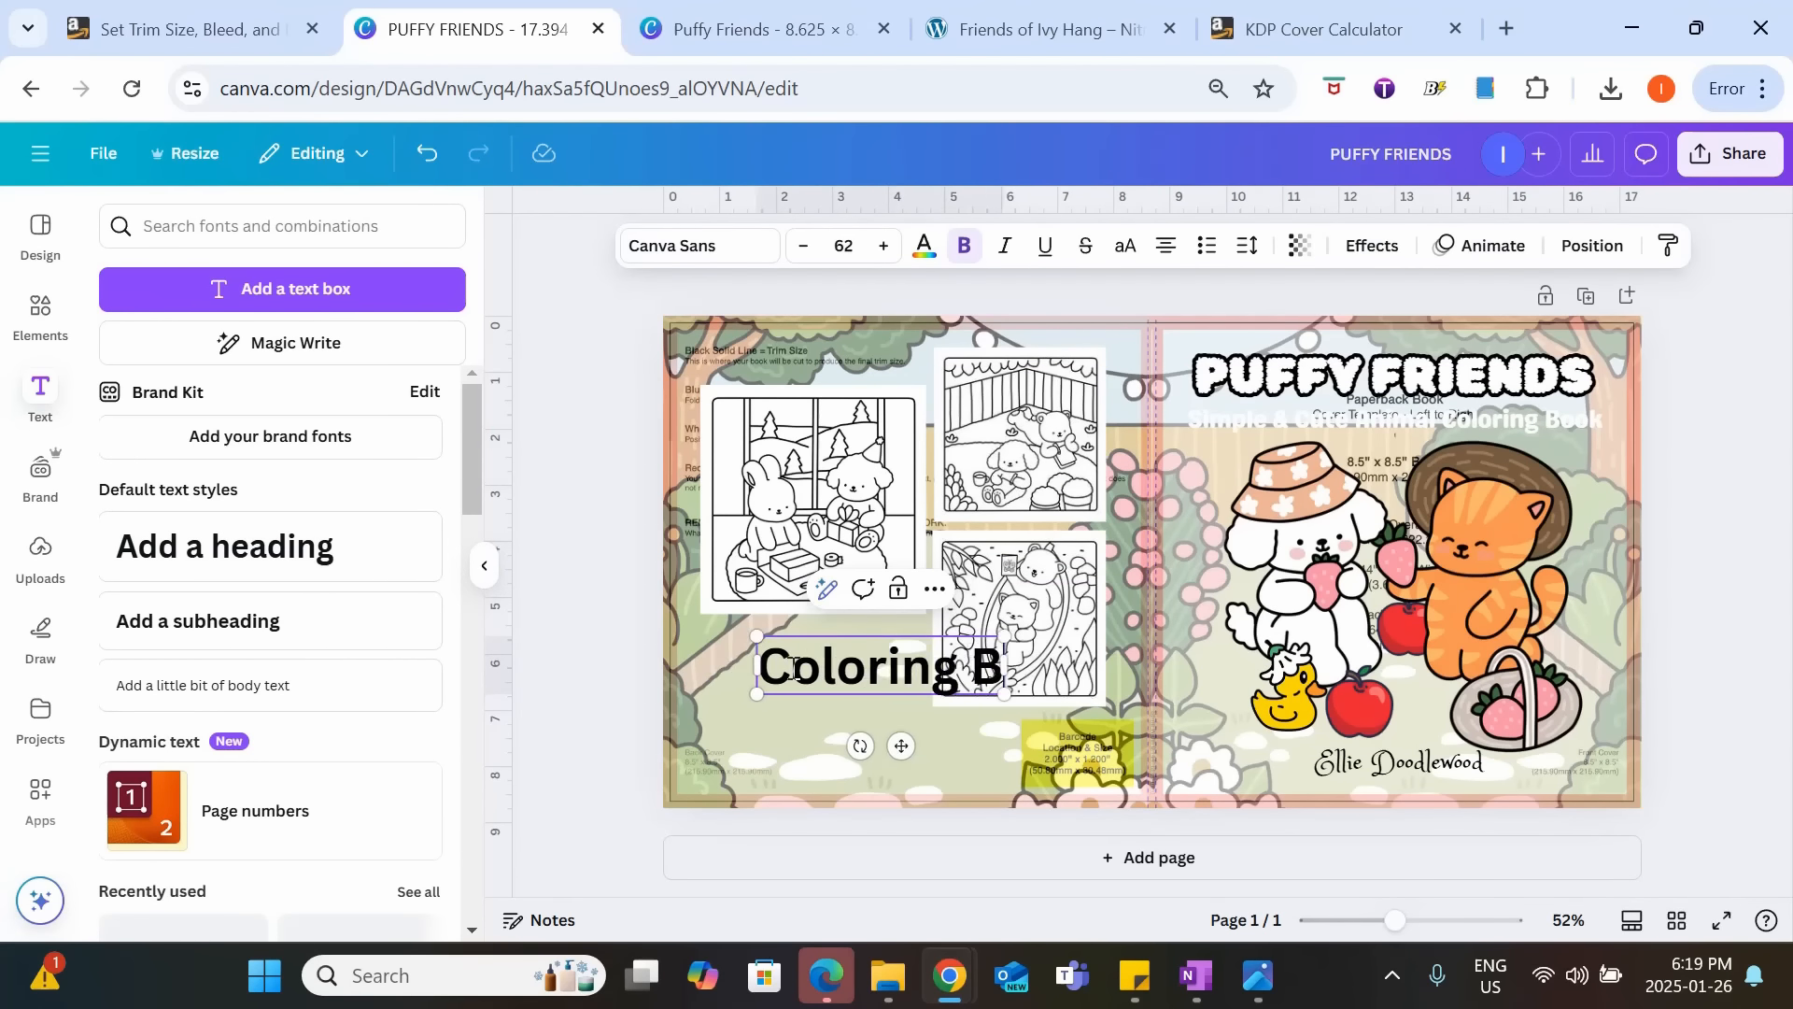
{"action": "type", "text": "ook By"}
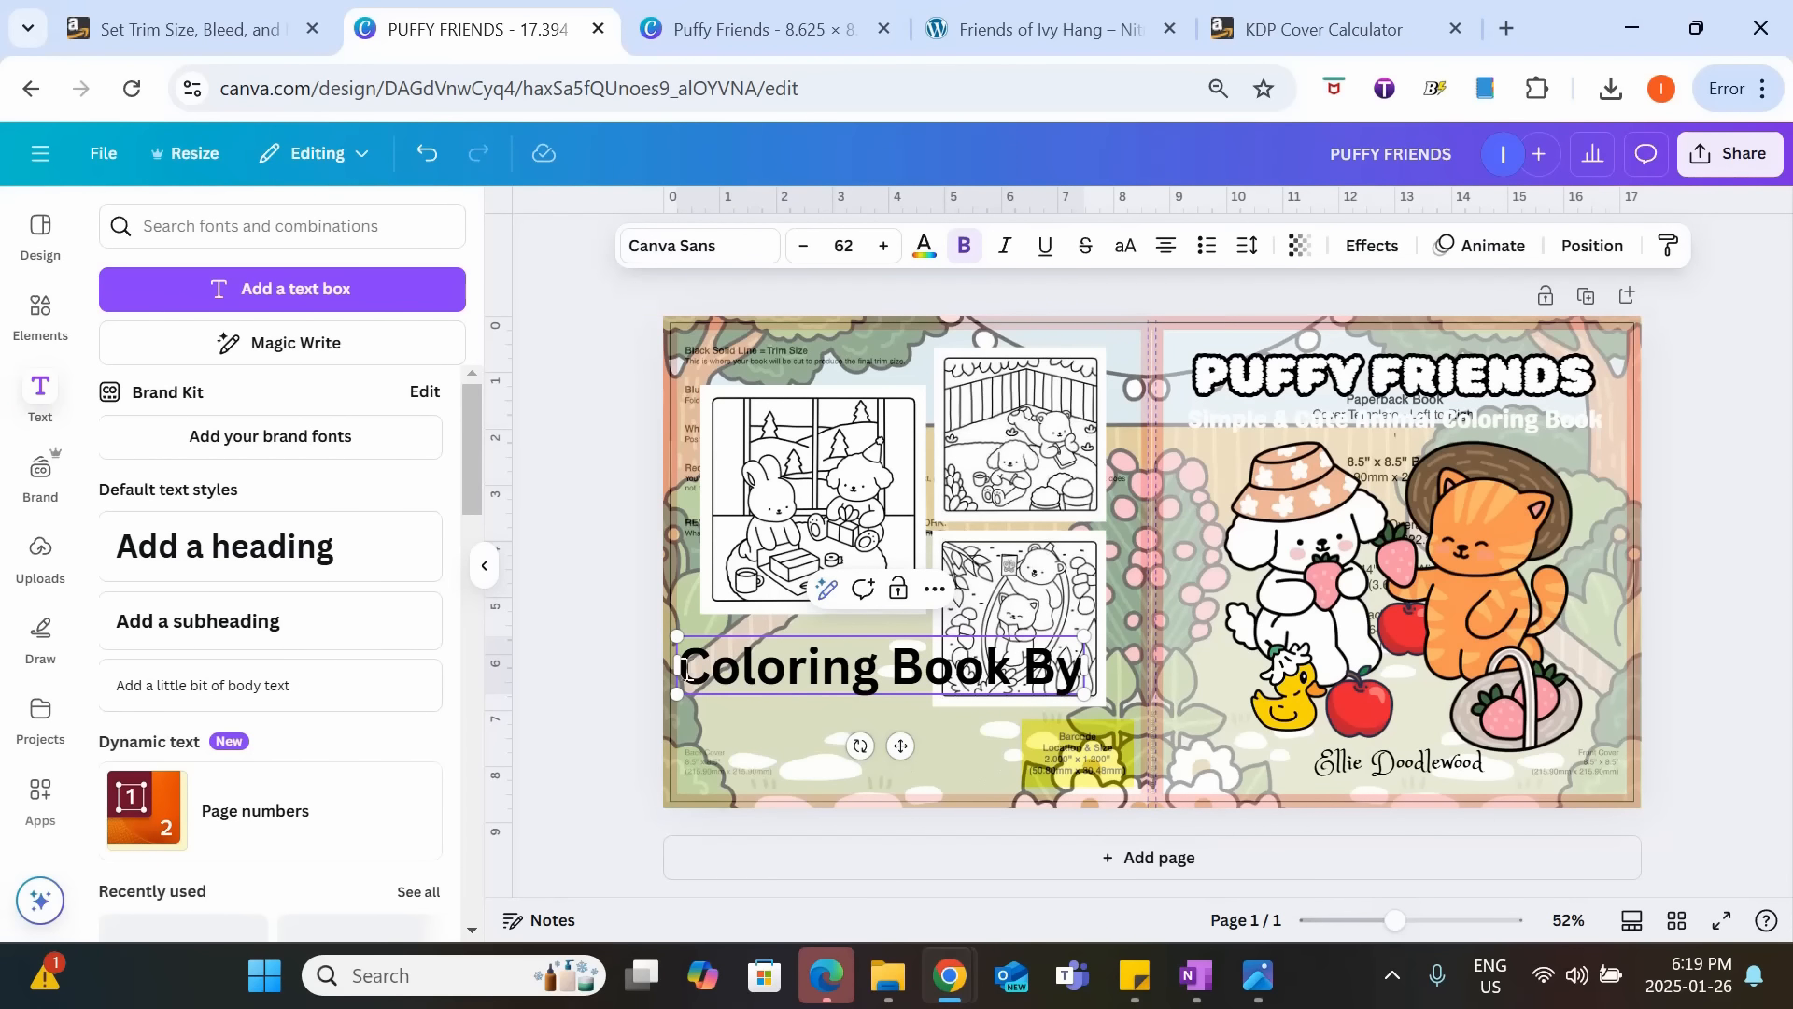
Set the "Coloring Book By" heading in Genty Sans at size 30 and place it directly under the gift-wrapping page.
{"action": "left_click_drag", "start_coordinate": [685, 667], "coordinate": [1088, 669]}
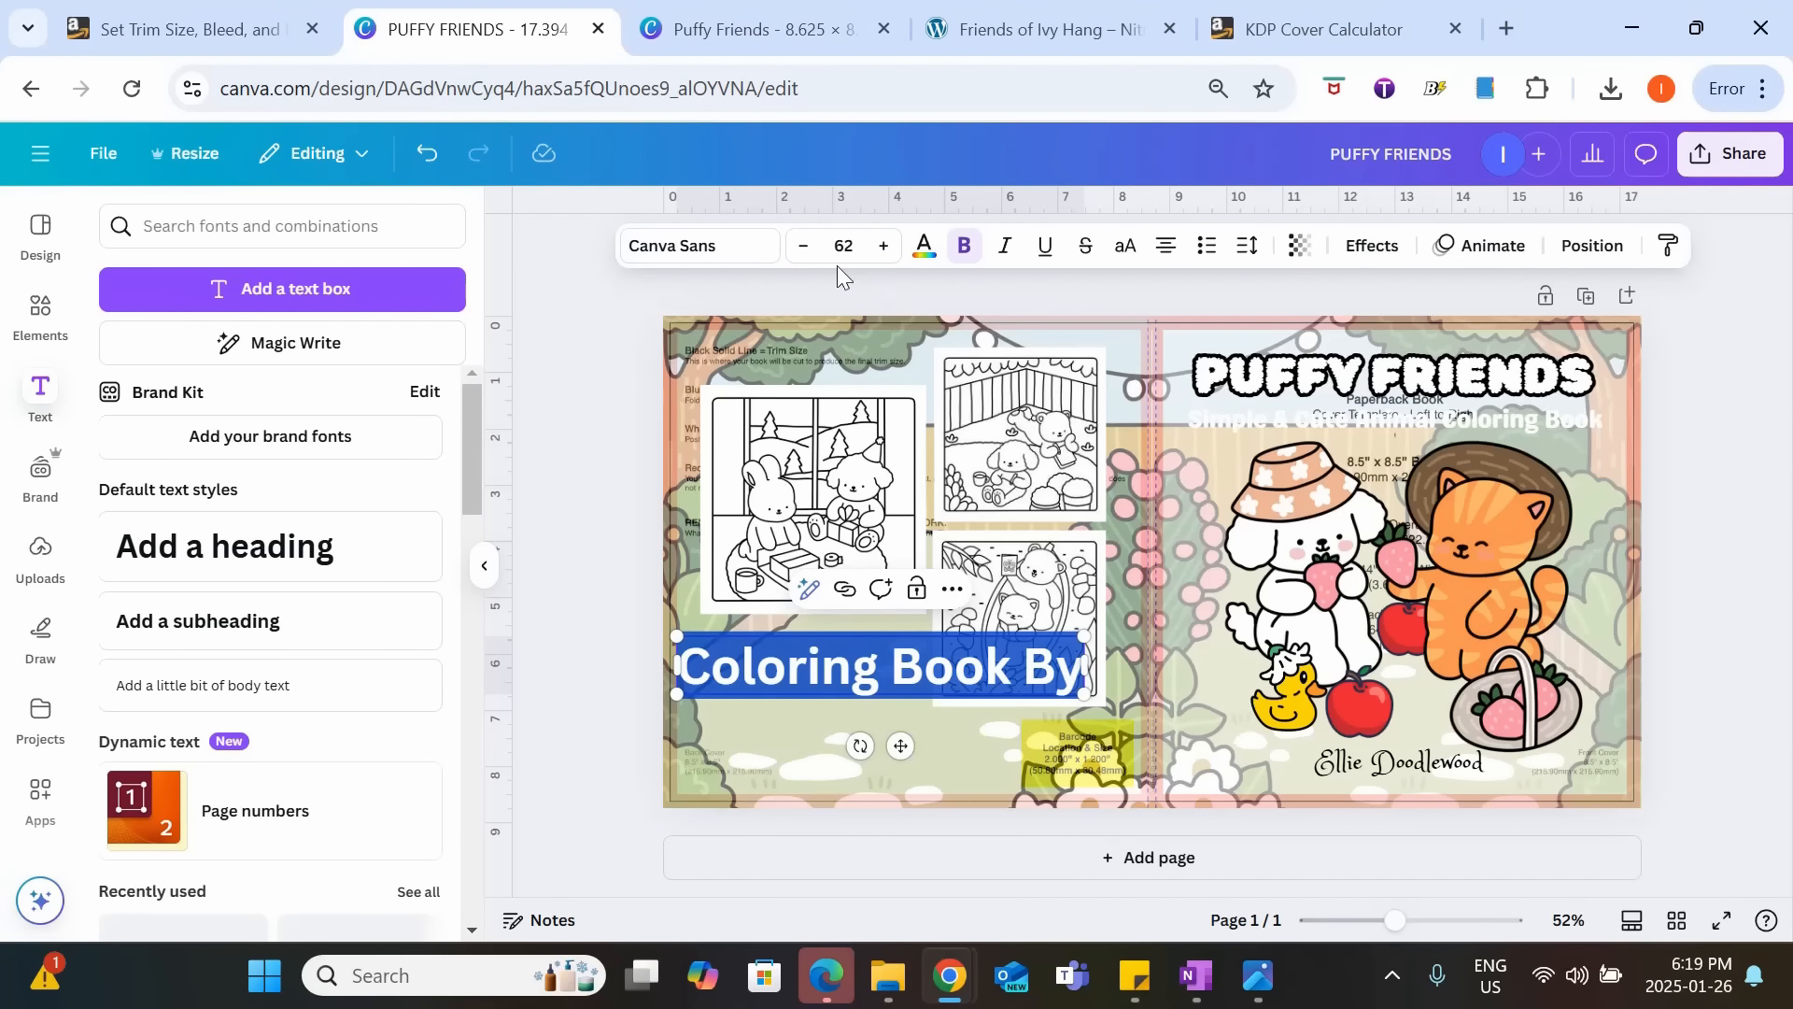
{"action": "left_click", "coordinate": [705, 245]}
{"action": "left_click", "coordinate": [177, 521]}
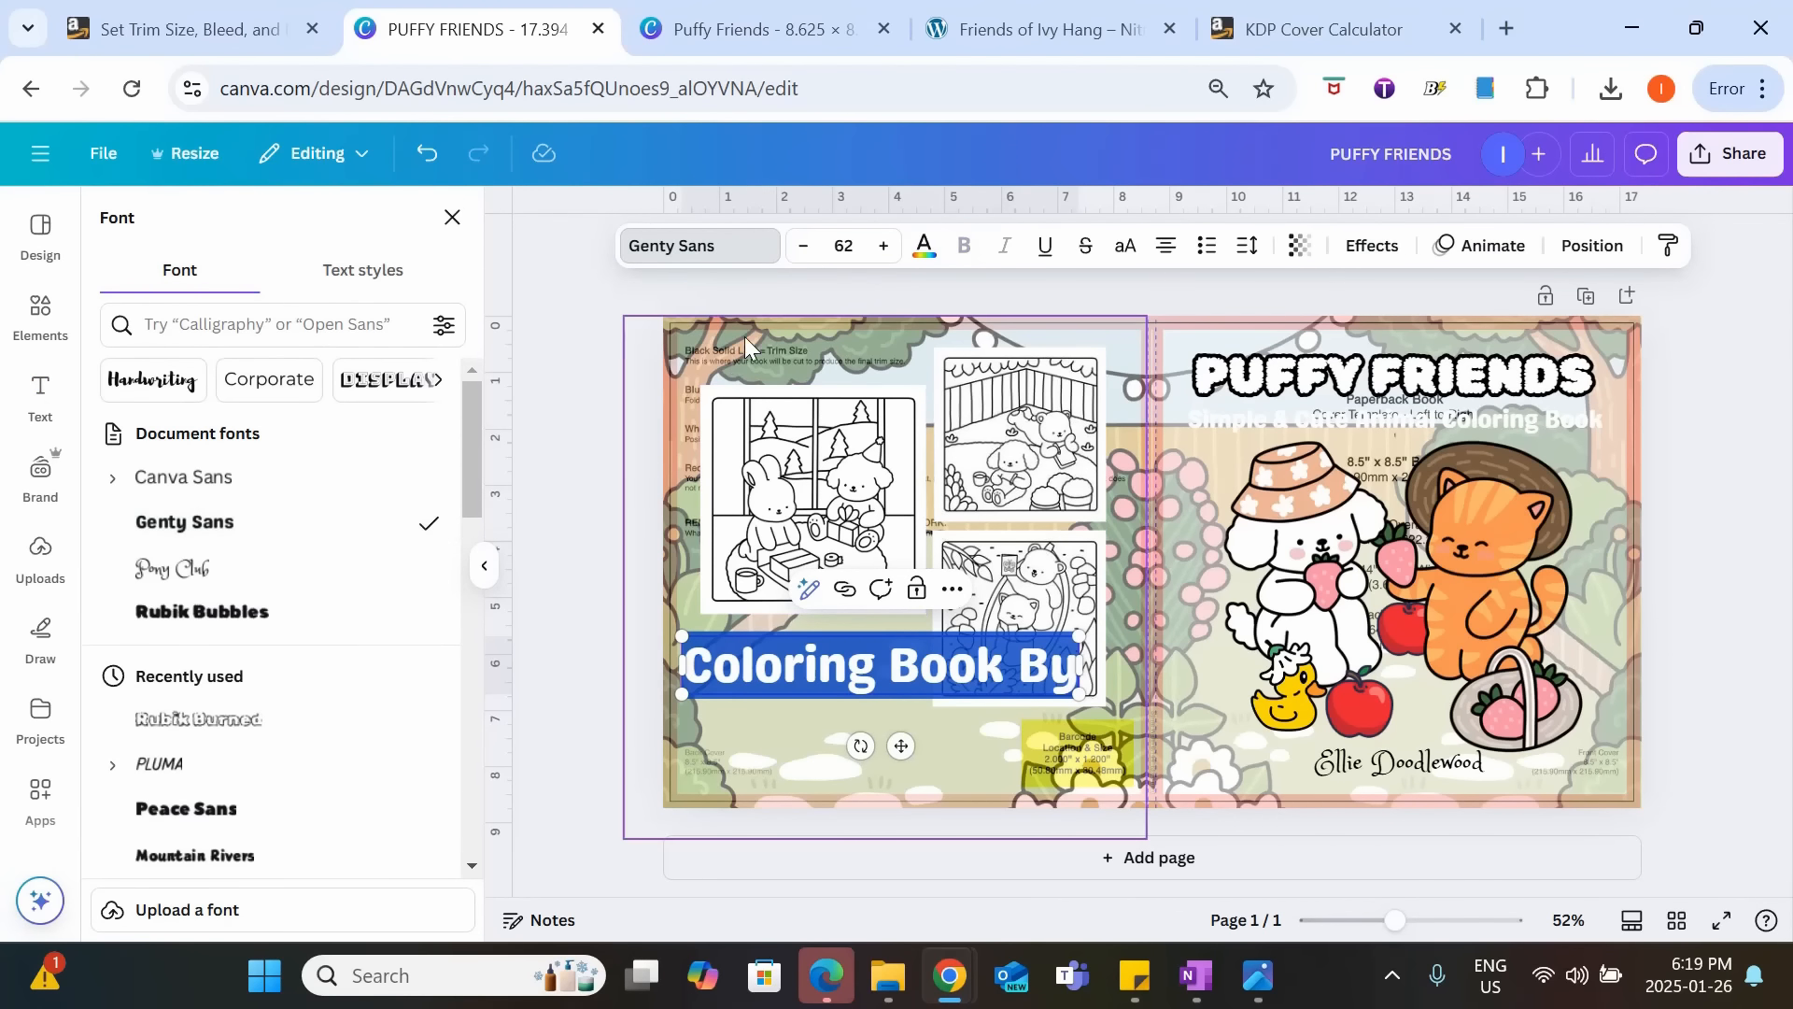
{"action": "left_click", "coordinate": [803, 246]}
{"action": "left_click", "coordinate": [803, 245]}
{"action": "left_click", "coordinate": [803, 245]}
{"action": "left_click", "coordinate": [803, 246]}
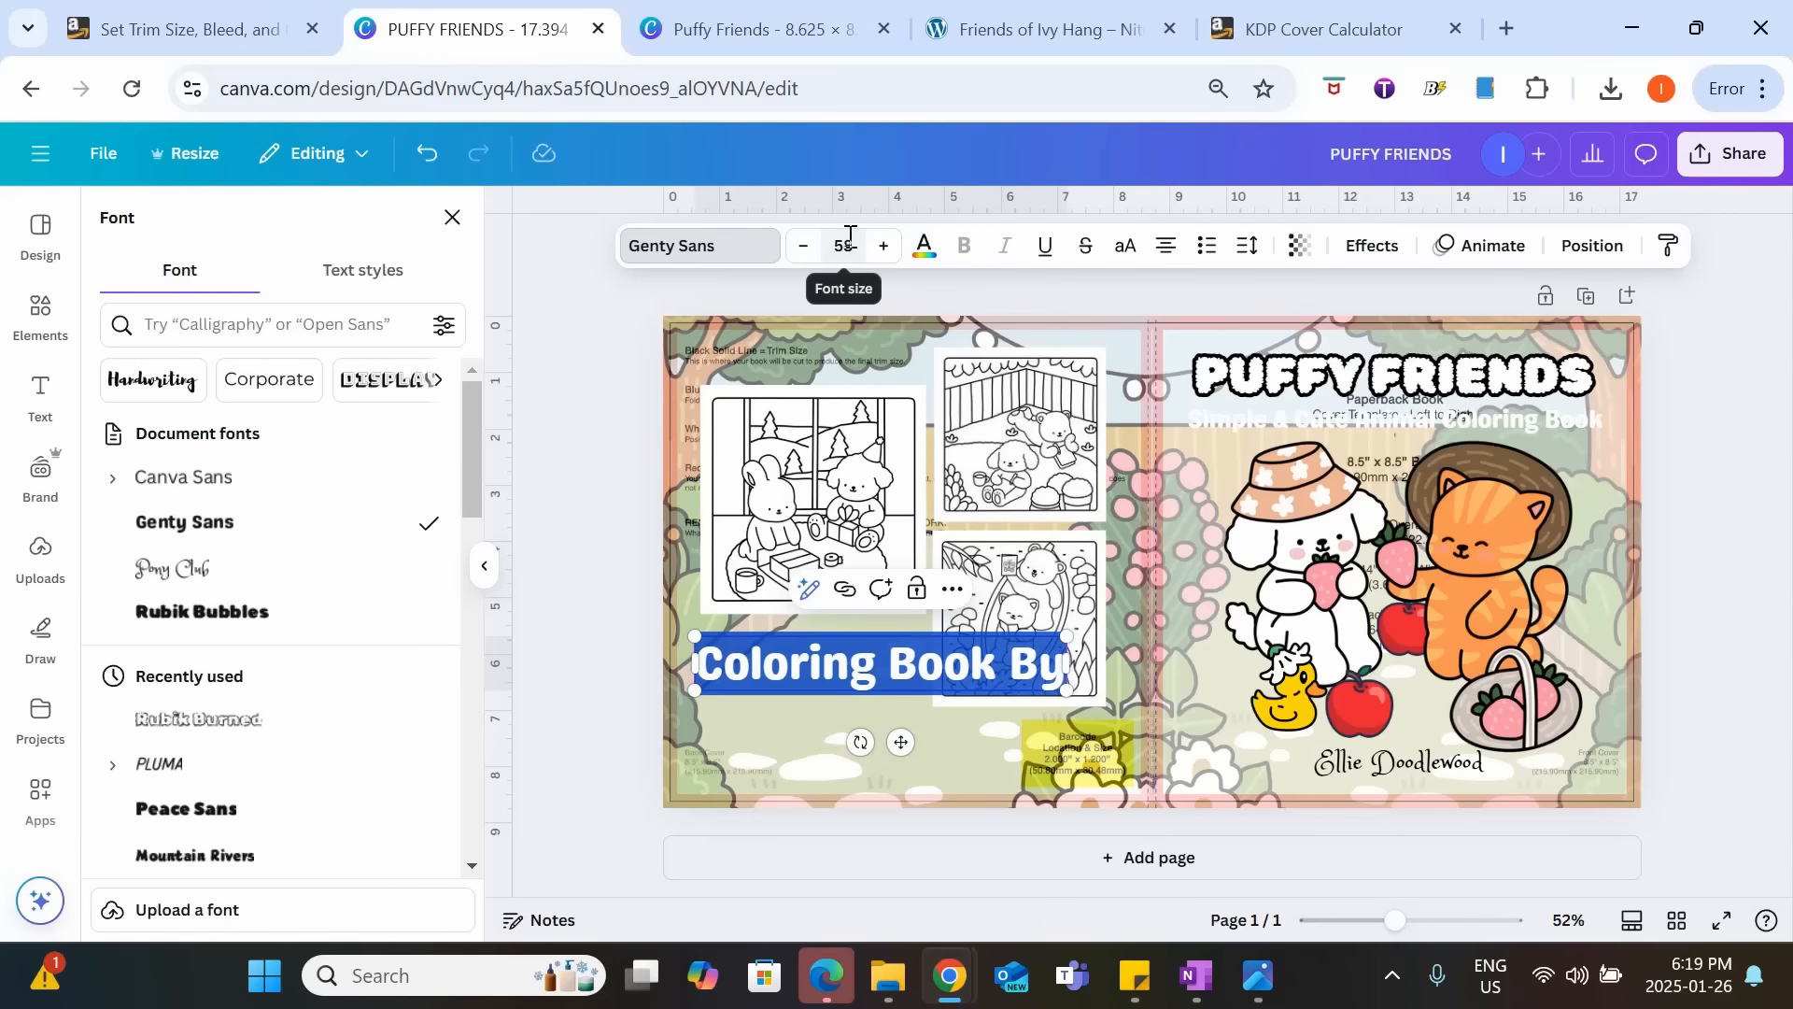
{"action": "left_click", "coordinate": [850, 235]}
{"action": "left_click_drag", "start_coordinate": [768, 651], "coordinate": [787, 639]}
{"action": "left_click", "coordinate": [566, 680]}
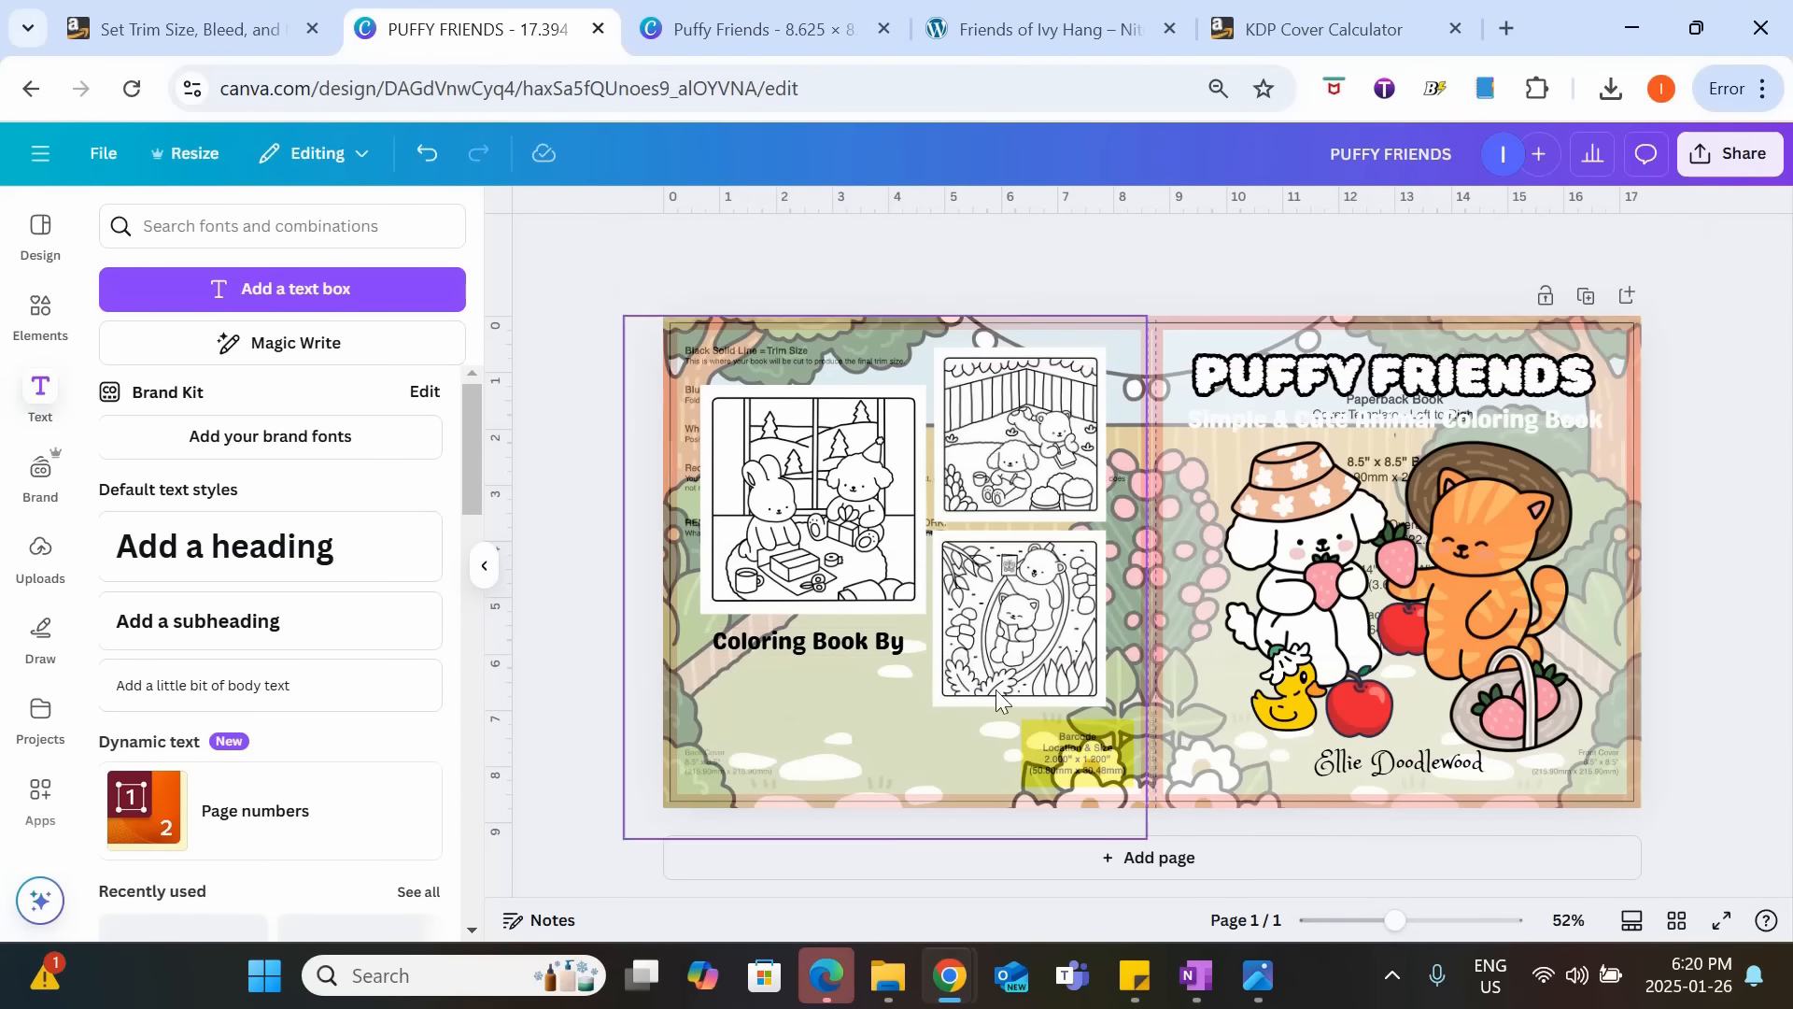
Duplicate the author name from the front cover and place the copy beneath "Coloring Book By" on the back cover.
{"action": "left_click", "coordinate": [1359, 771]}
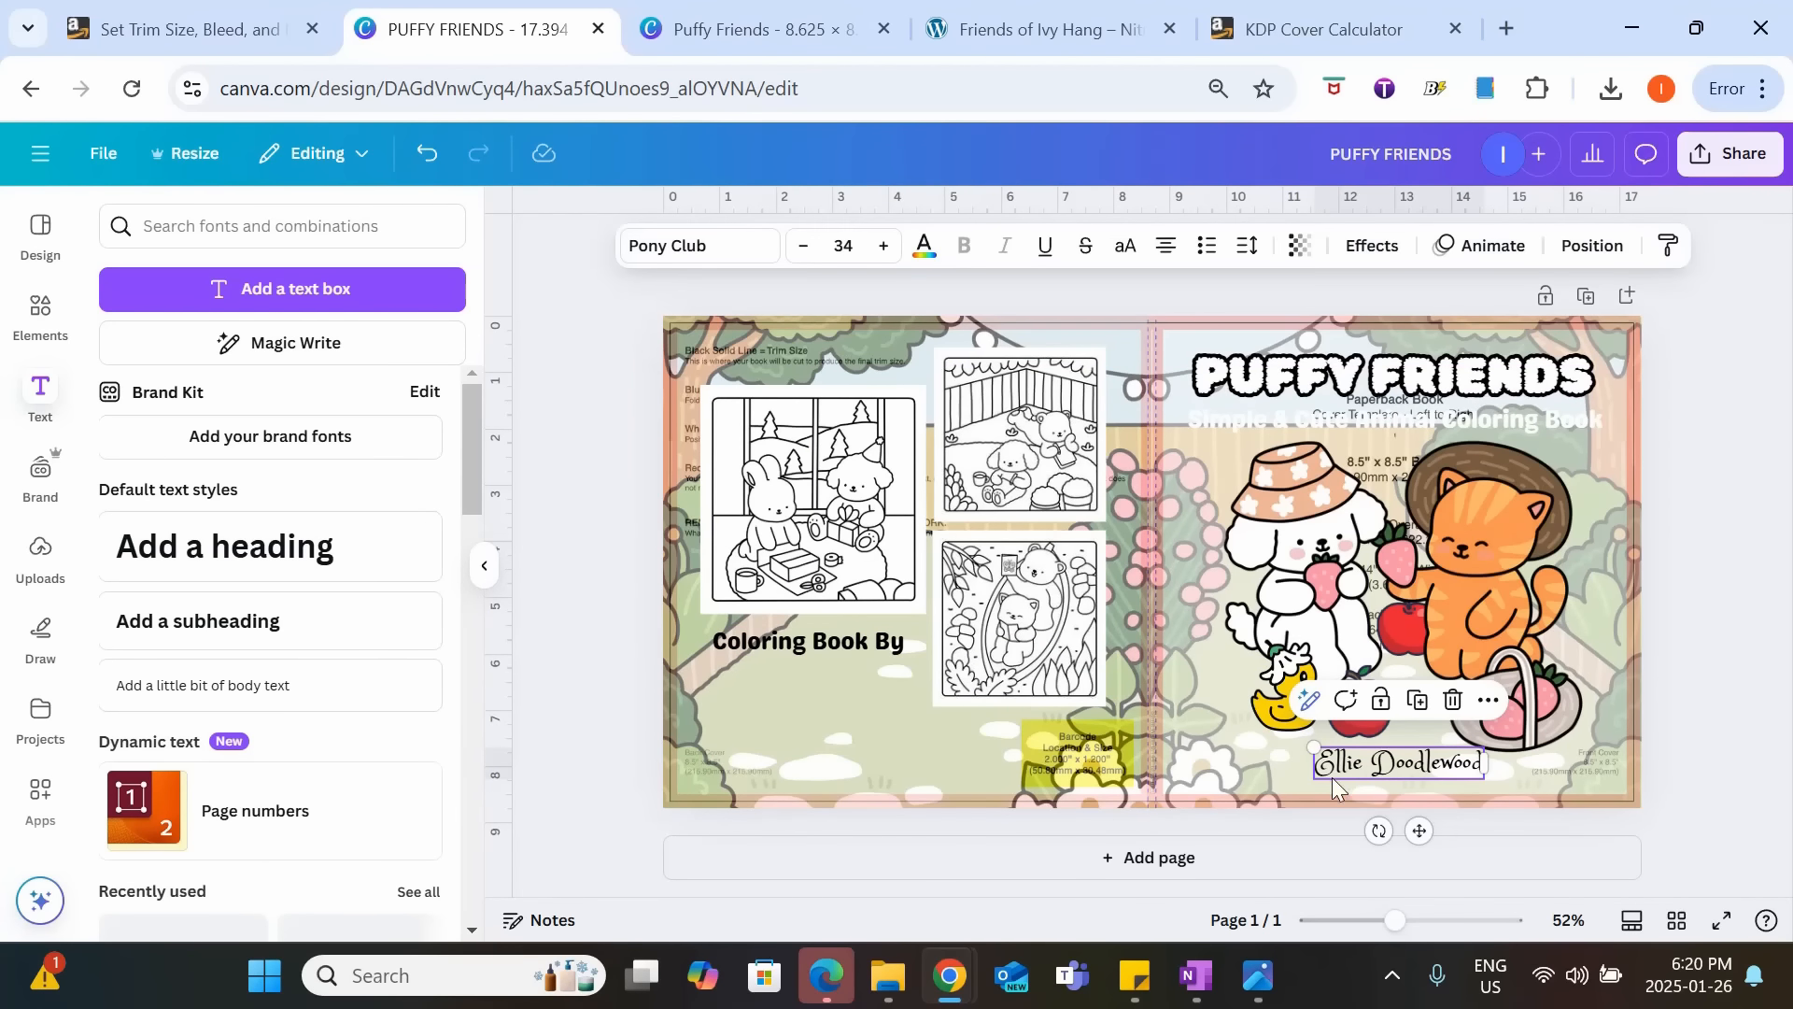
{"action": "key", "text": "ctrl+v"}
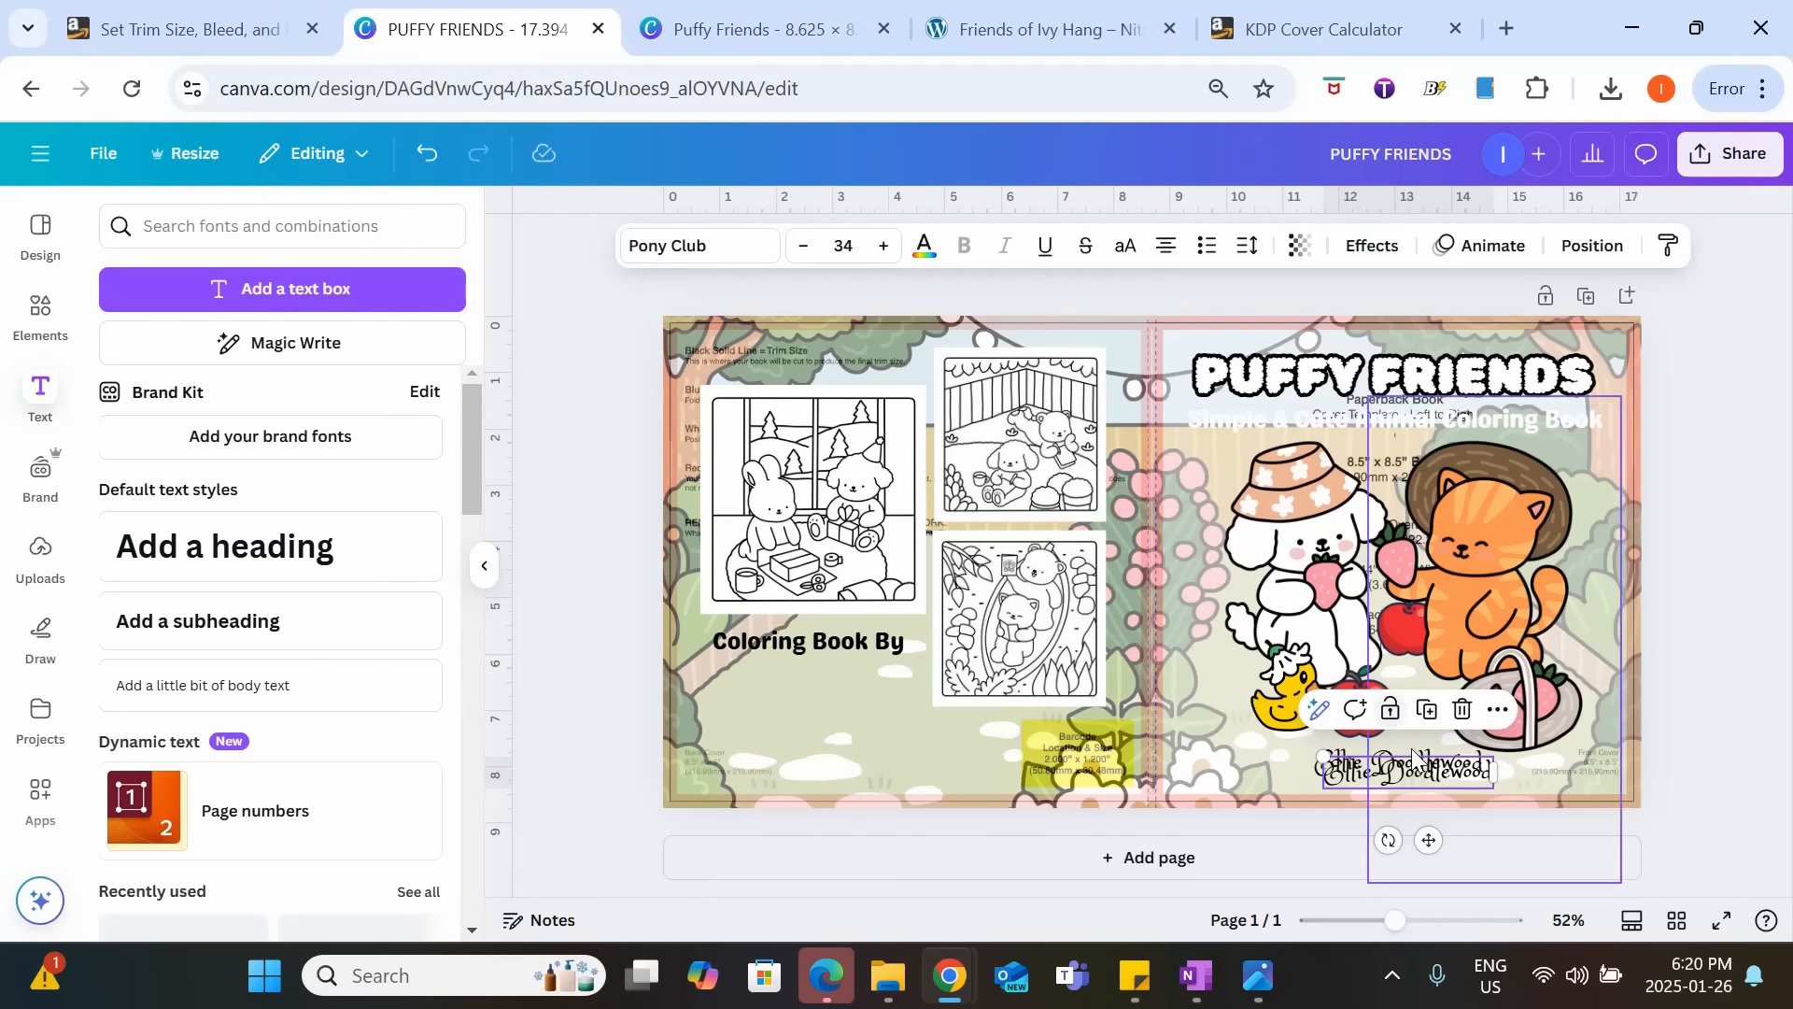
{"action": "mouse_move", "coordinate": [1416, 775]}
{"action": "left_mouse_down"}
{"action": "mouse_move", "coordinate": [811, 678]}
{"action": "mouse_move", "coordinate": [810, 664]}
{"action": "left_mouse_up"}
{"action": "left_click", "coordinate": [600, 725]}
Add the recently used yellow duck, shrink it and stand it at the back cover's lower-left edge, below the author name.
{"action": "left_click", "coordinate": [40, 313]}
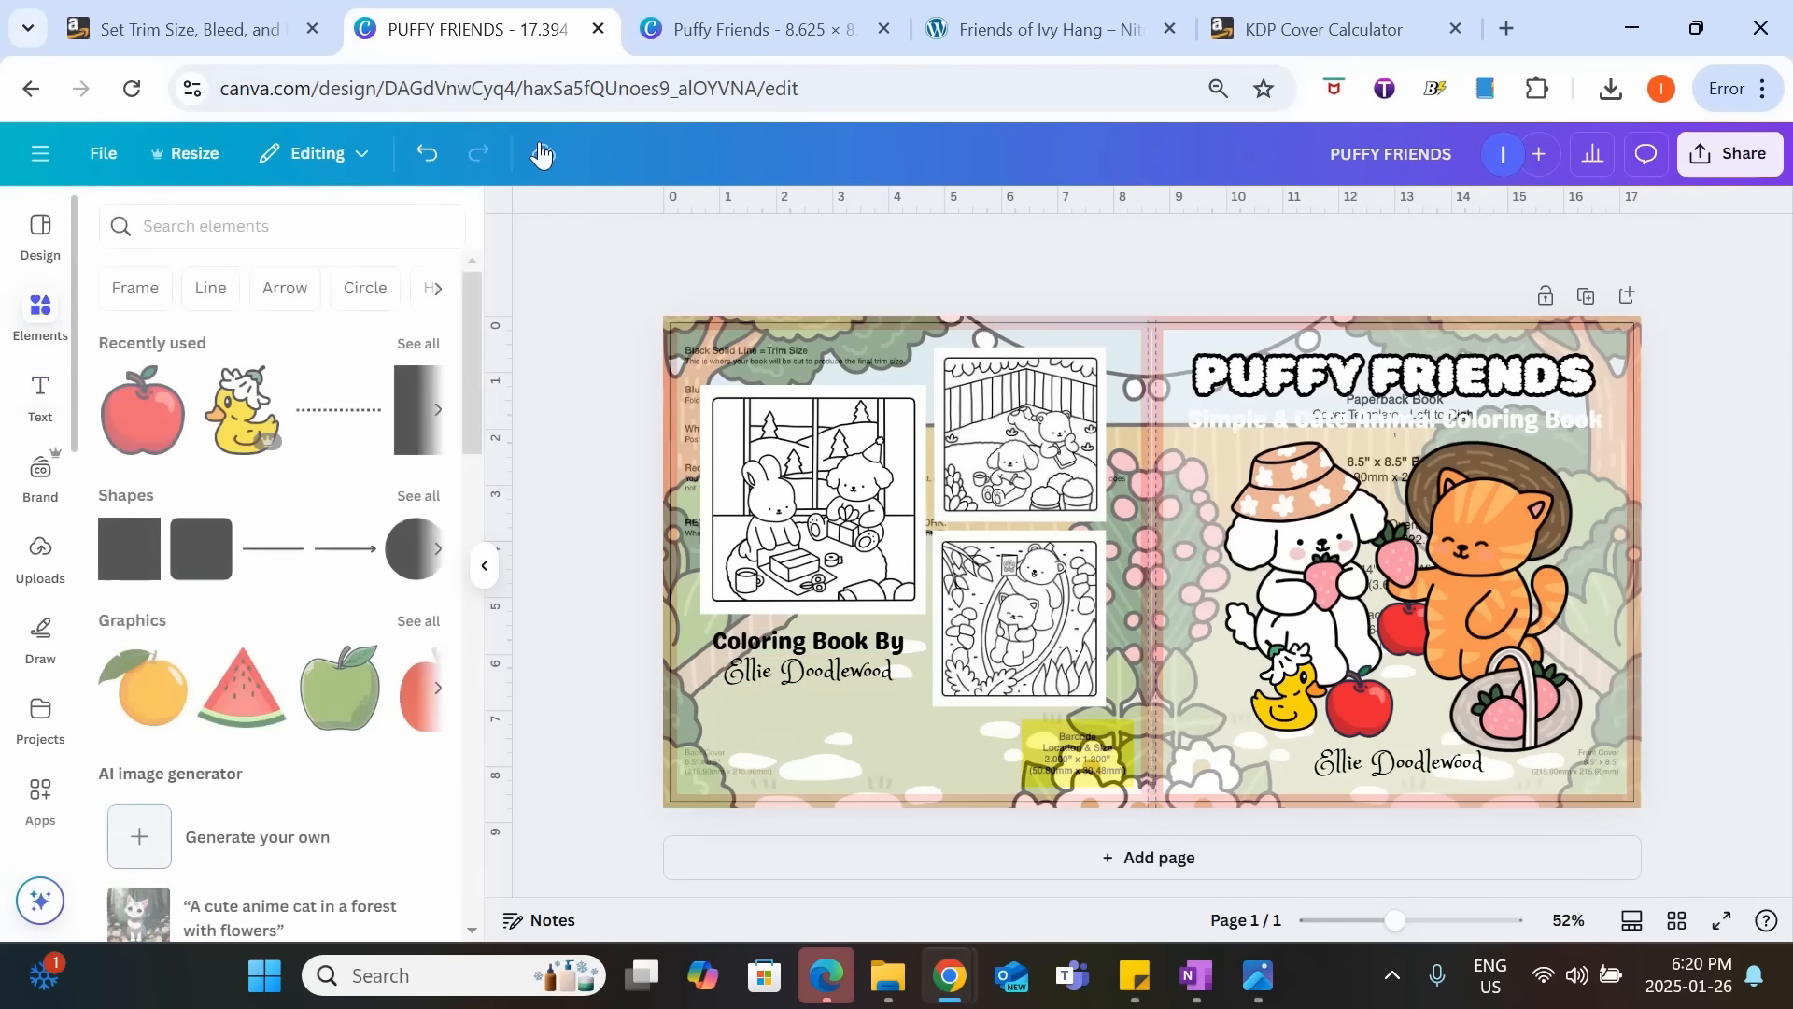
{"action": "left_click", "coordinate": [417, 343]}
{"action": "scroll", "coordinate": [411, 383], "scroll_direction": "down", "scroll_amount": 10}
{"action": "scroll", "coordinate": [411, 383], "scroll_direction": "up", "scroll_amount": 5}
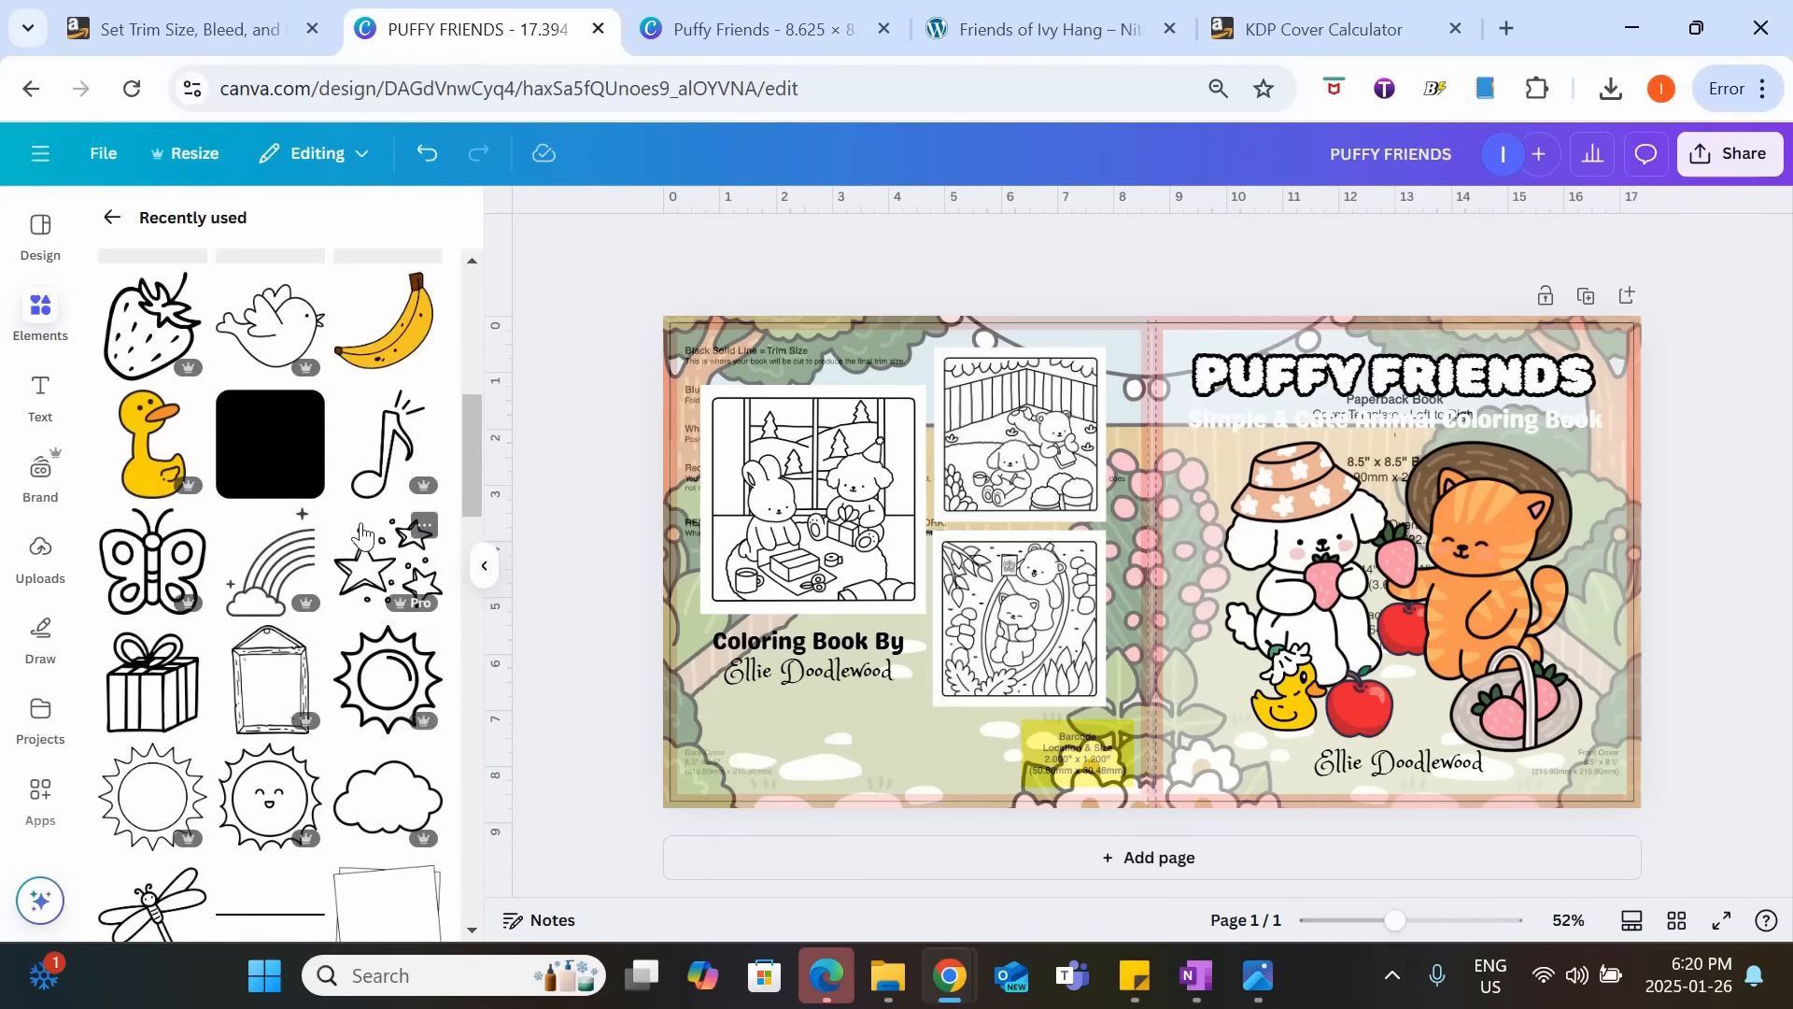
{"action": "left_click", "coordinate": [138, 453]}
{"action": "left_click_drag", "start_coordinate": [1155, 449], "coordinate": [797, 558]}
{"action": "left_click_drag", "start_coordinate": [916, 474], "coordinate": [774, 698]}
{"action": "left_click_drag", "start_coordinate": [729, 776], "coordinate": [740, 777]}
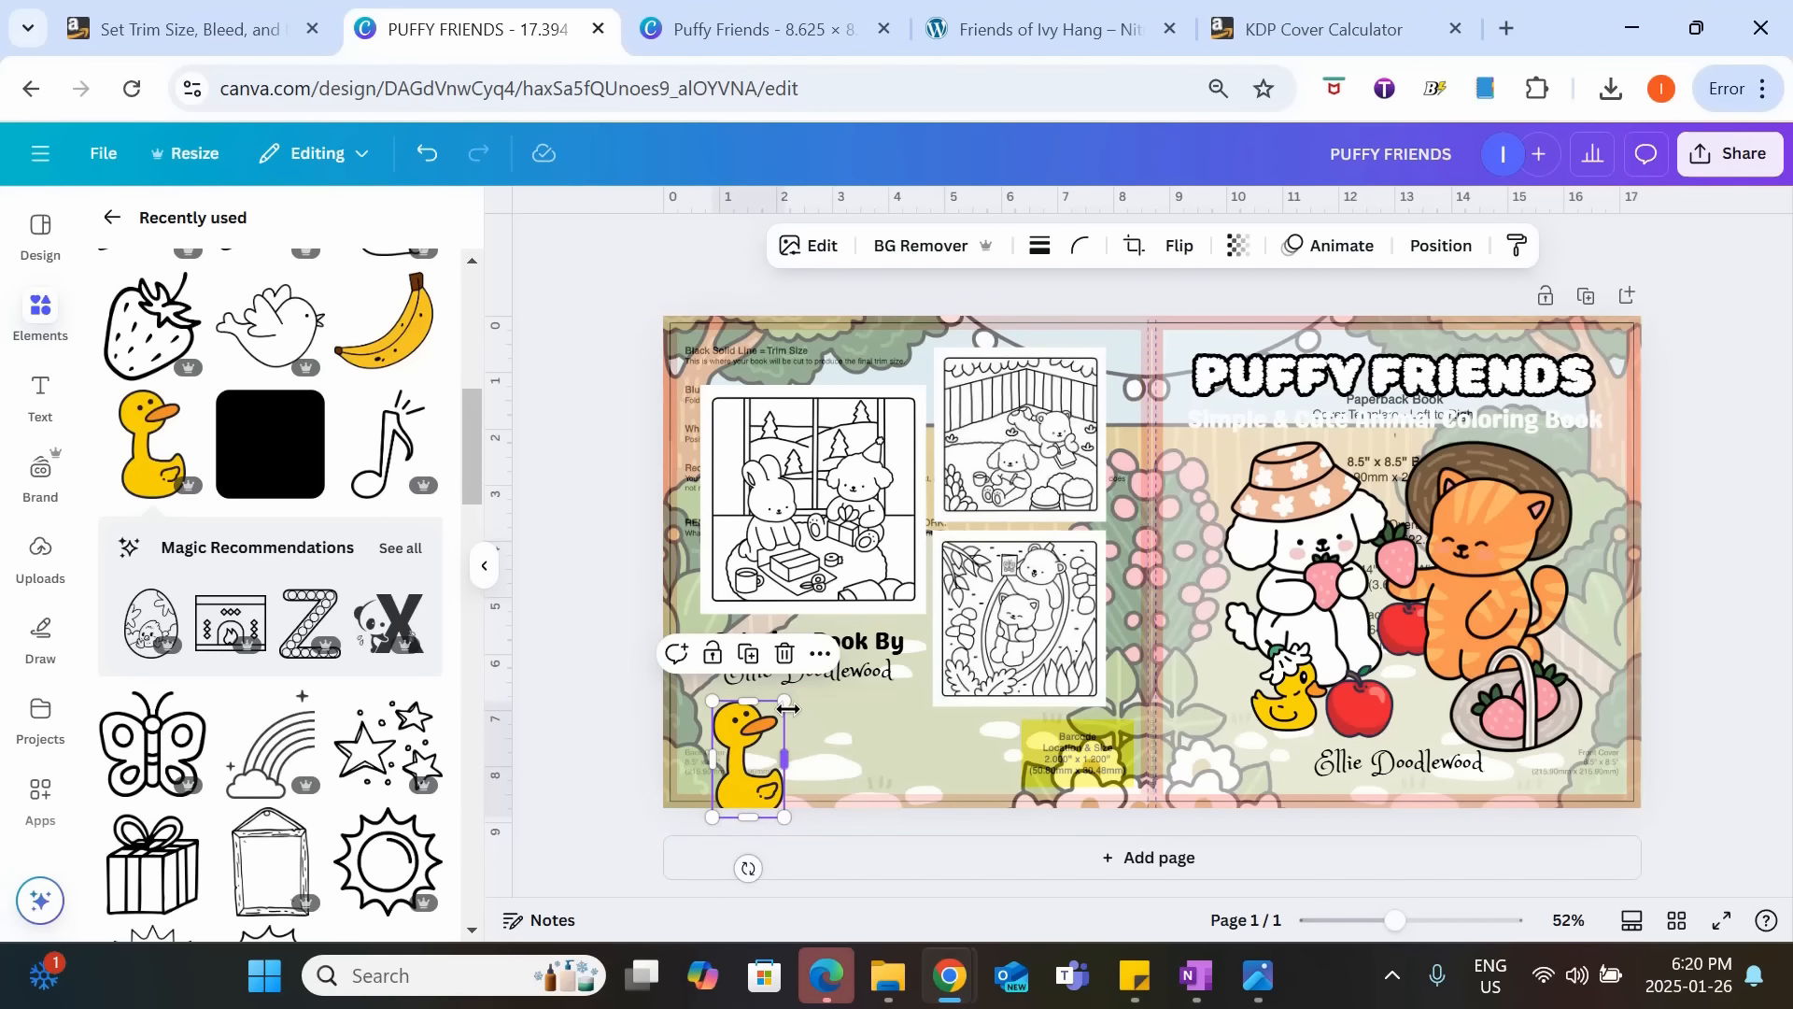
{"action": "left_click_drag", "start_coordinate": [788, 704], "coordinate": [846, 665]}
{"action": "left_click", "coordinate": [636, 725]}
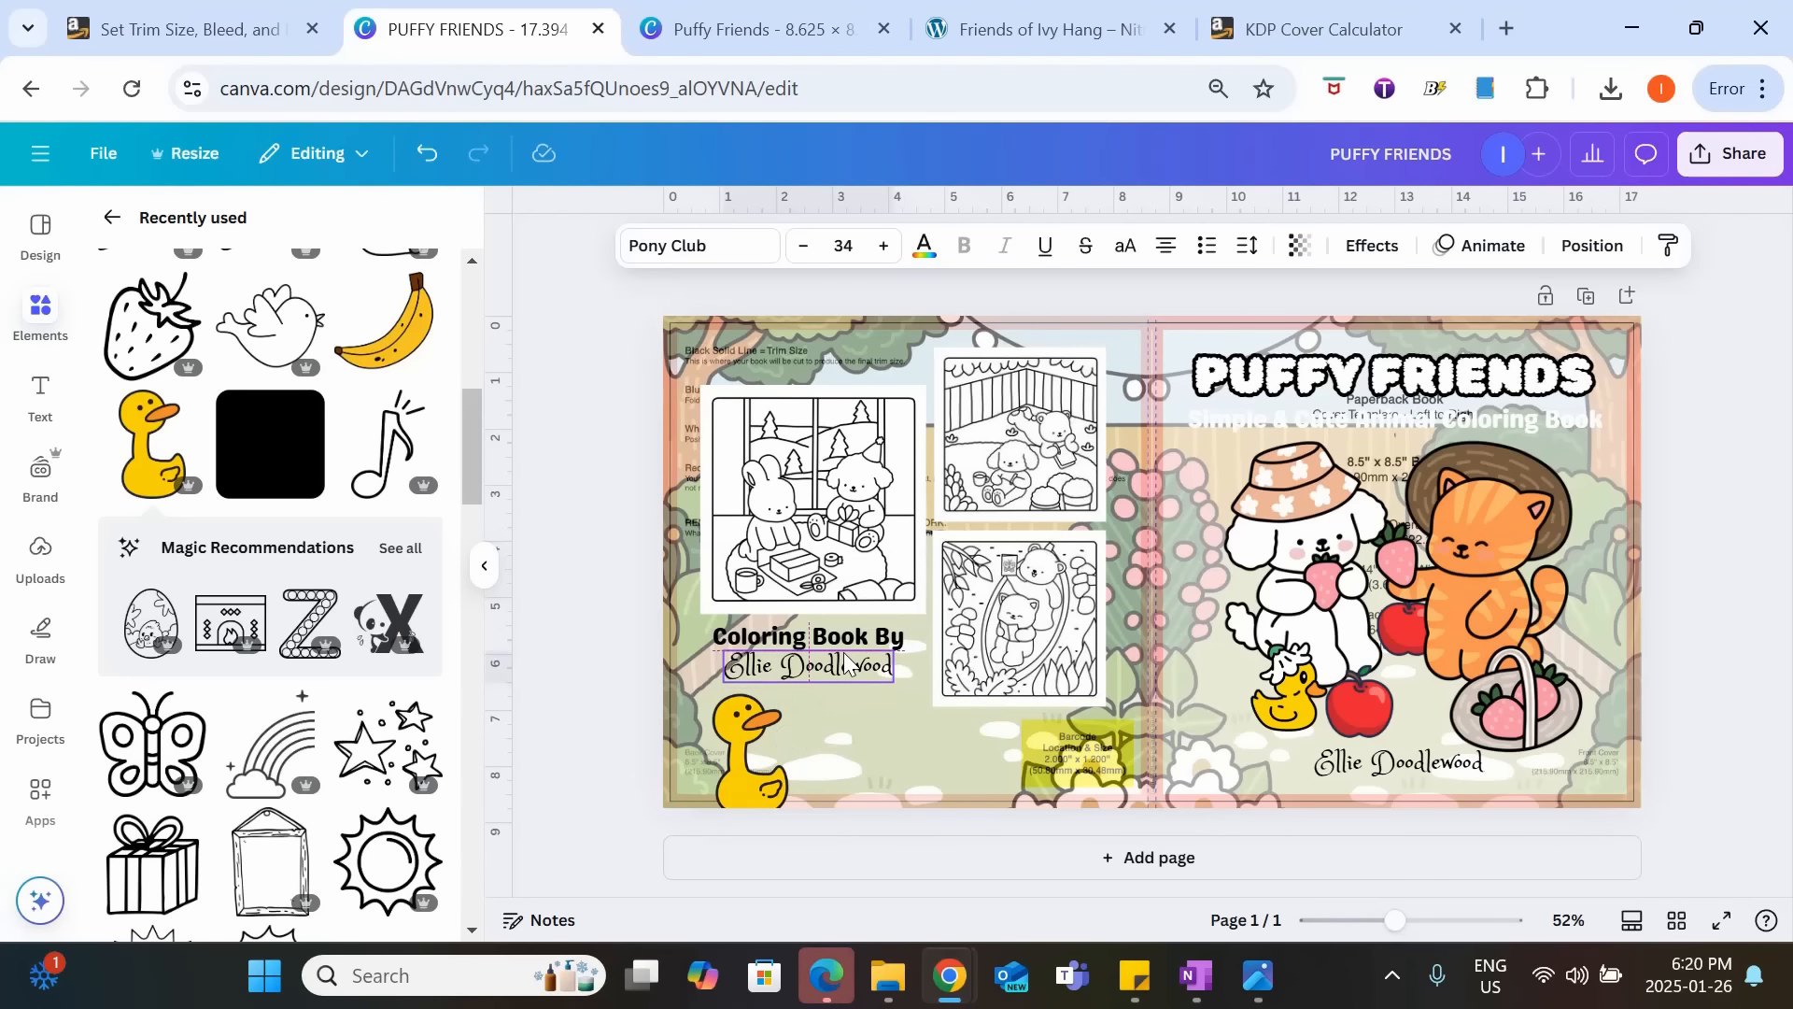
{"action": "left_click", "coordinate": [613, 697]}
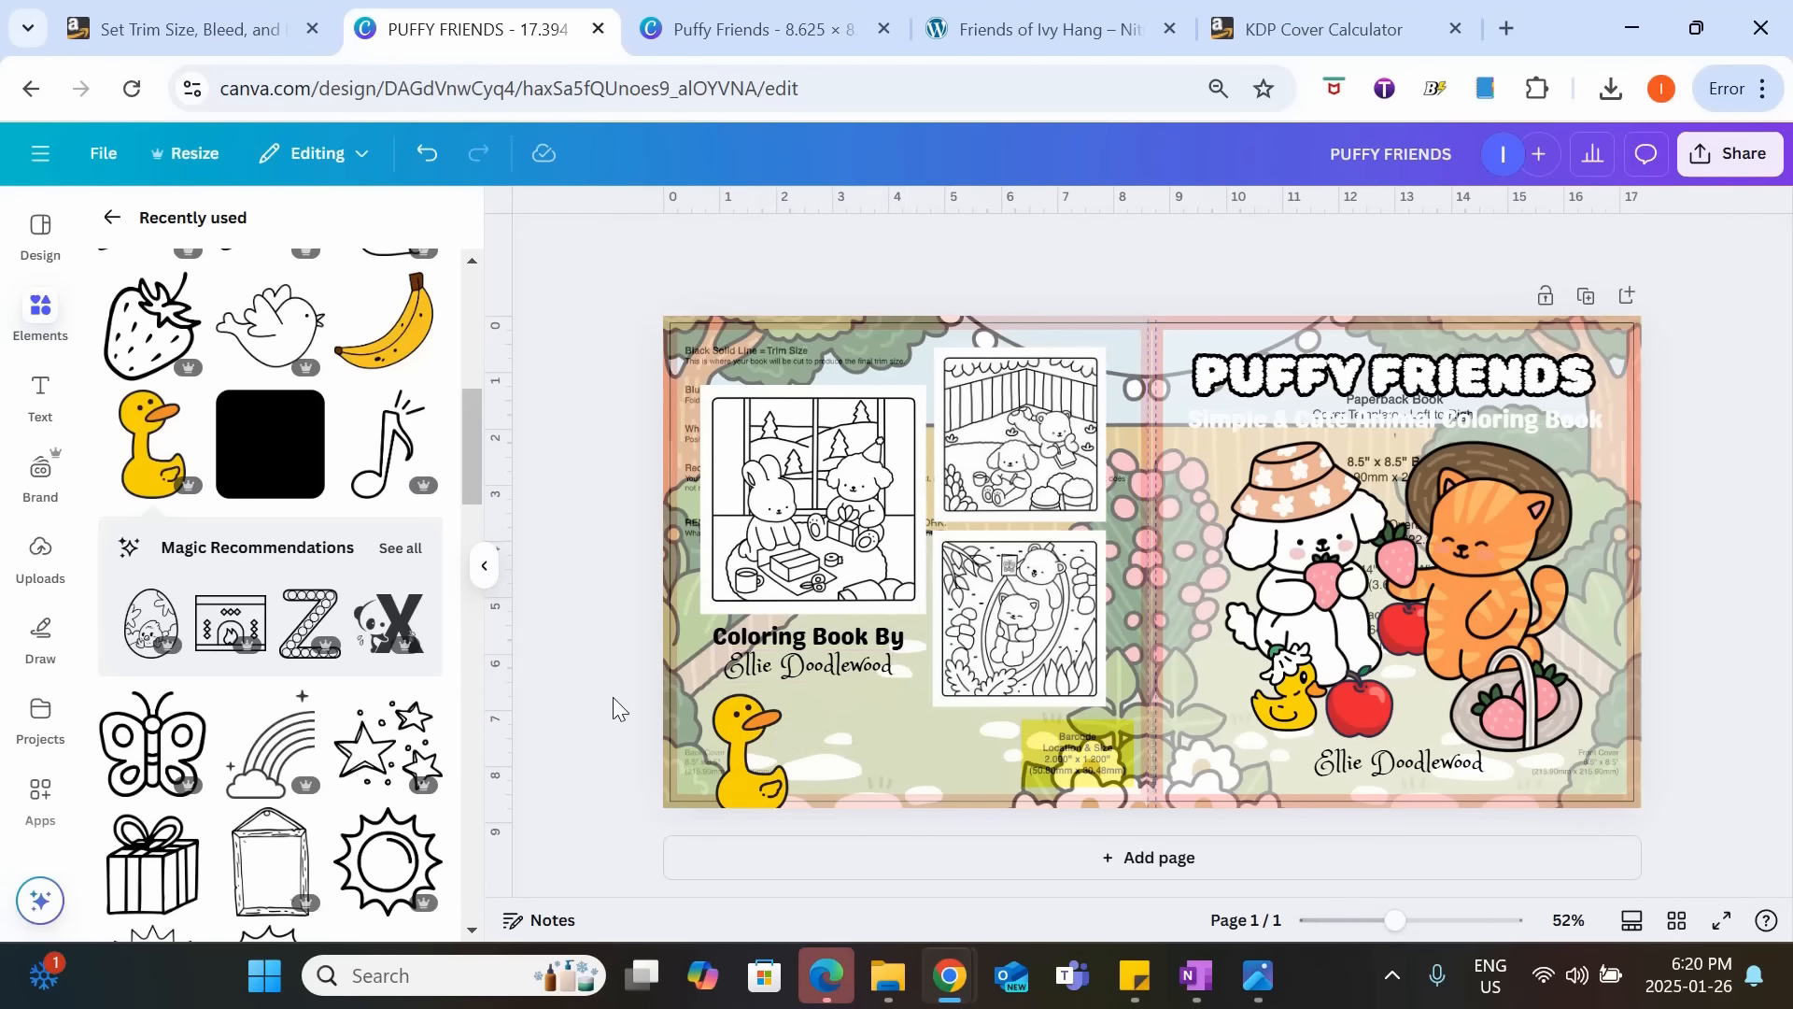
Set the transparency of the front and back cover garden backgrounds to 100.
{"action": "left_click", "coordinate": [958, 764]}
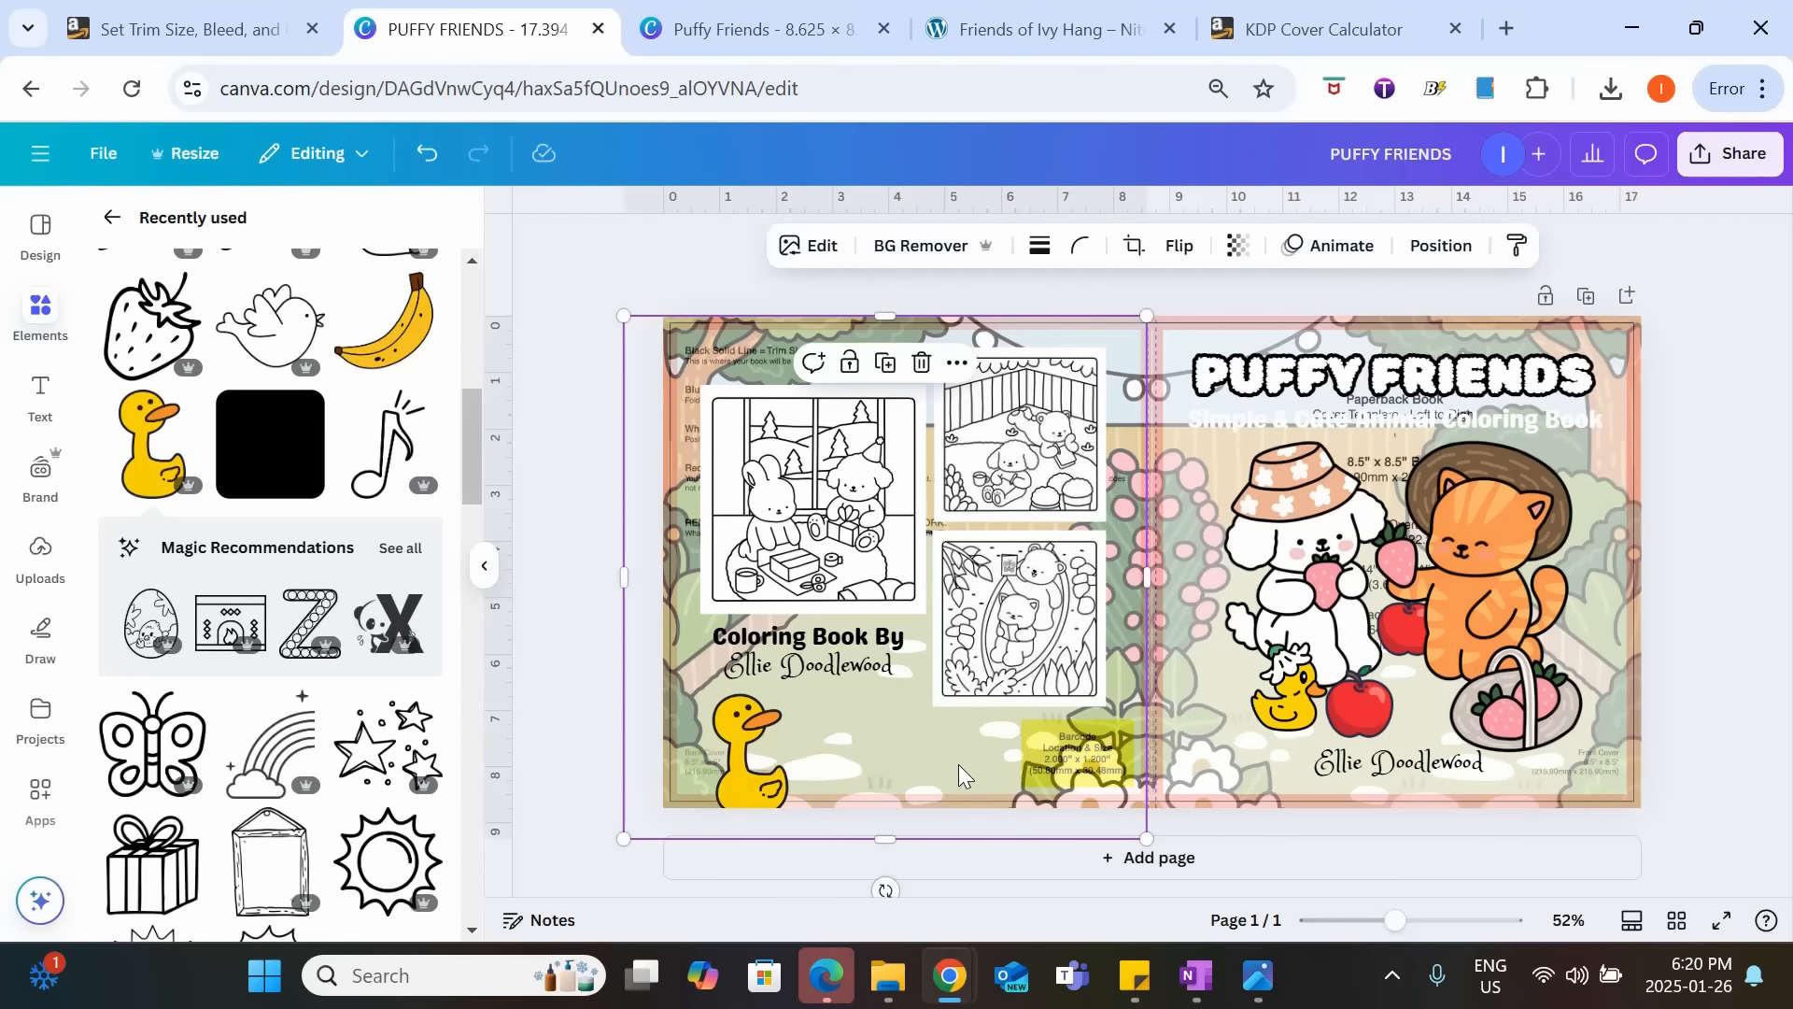
{"action": "left_click", "coordinate": [1214, 327]}
{"action": "left_click", "coordinate": [1237, 245]}
{"action": "left_click_drag", "start_coordinate": [1183, 350], "coordinate": [1300, 338]}
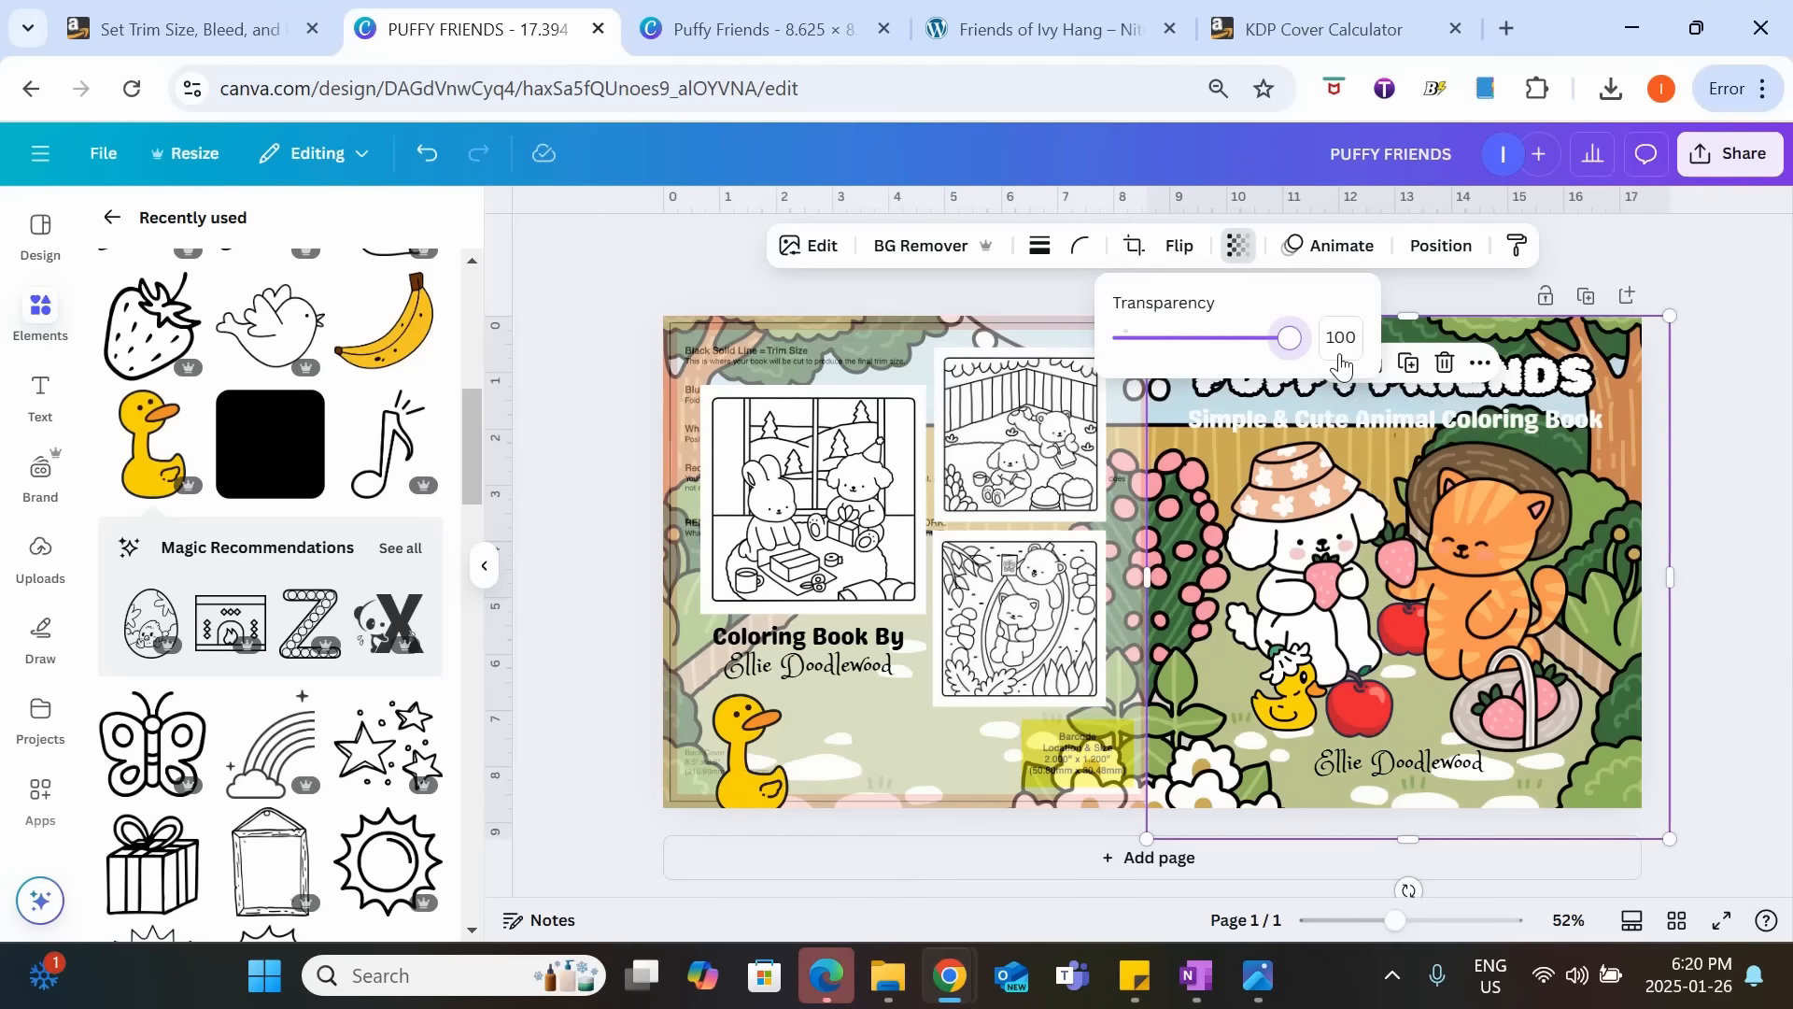
{"action": "left_click", "coordinate": [983, 344]}
{"action": "left_click", "coordinate": [1237, 245]}
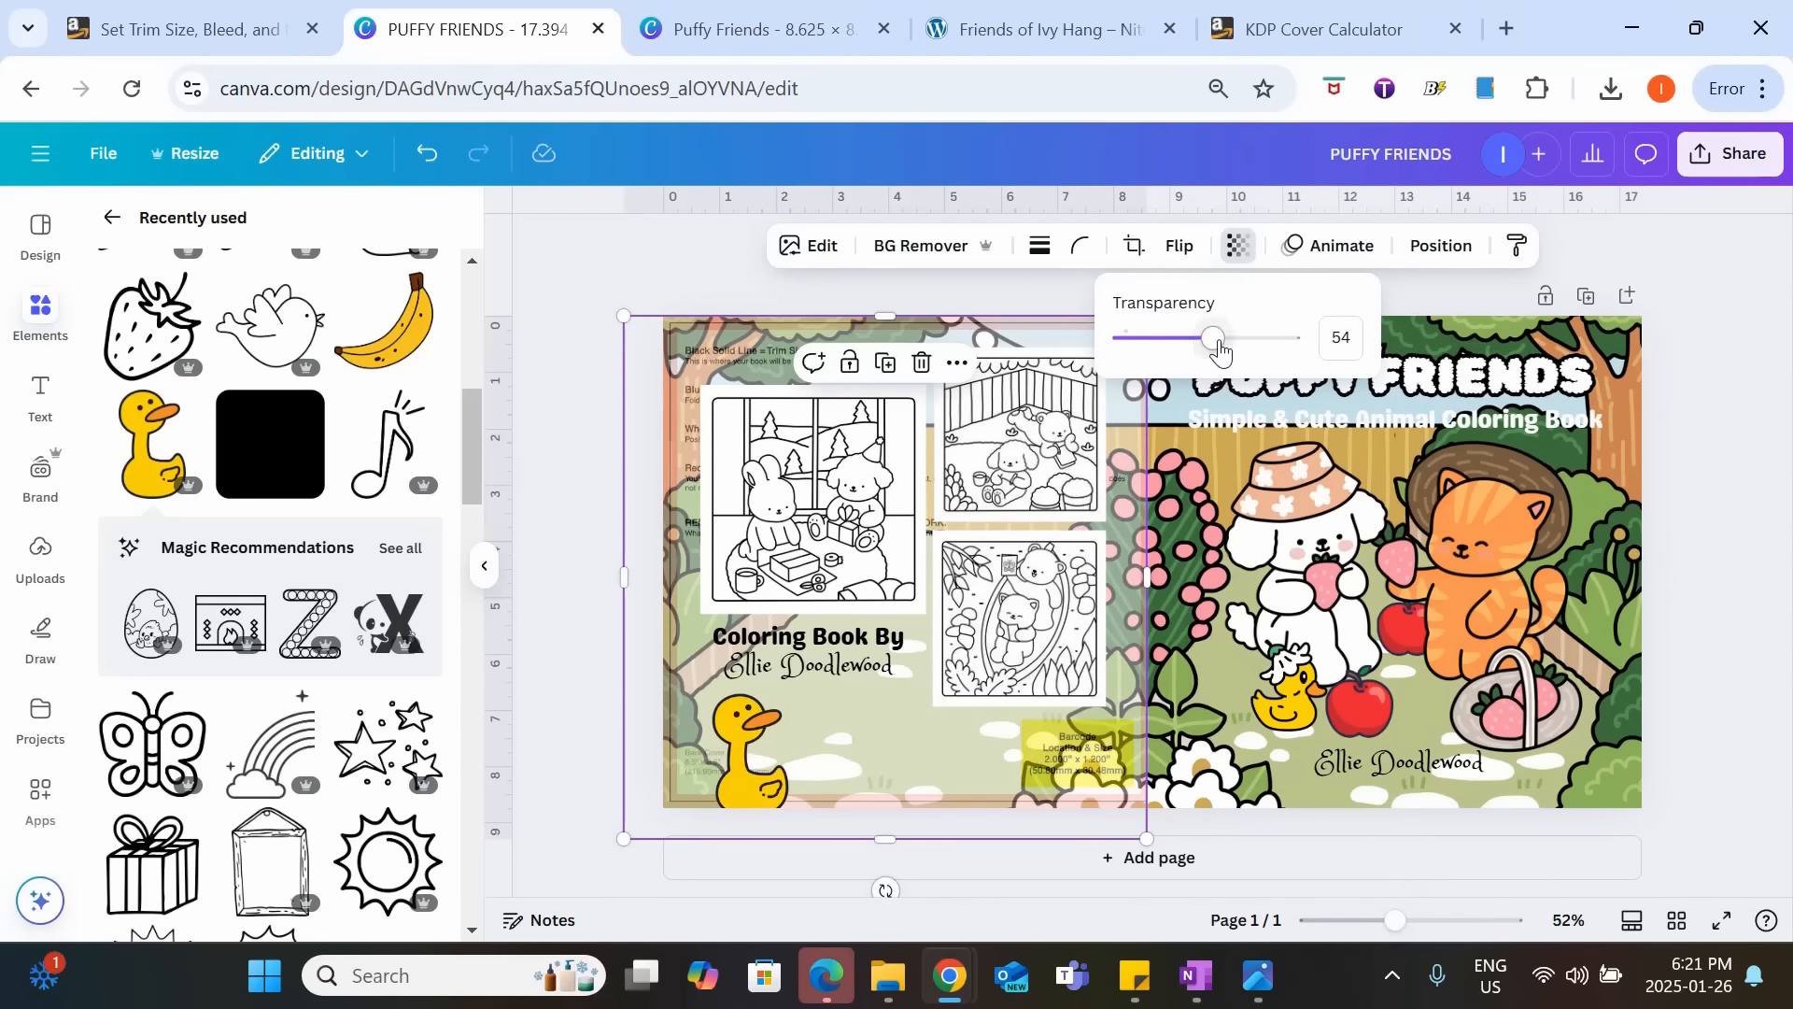
{"action": "left_click_drag", "start_coordinate": [1181, 342], "coordinate": [1301, 339]}
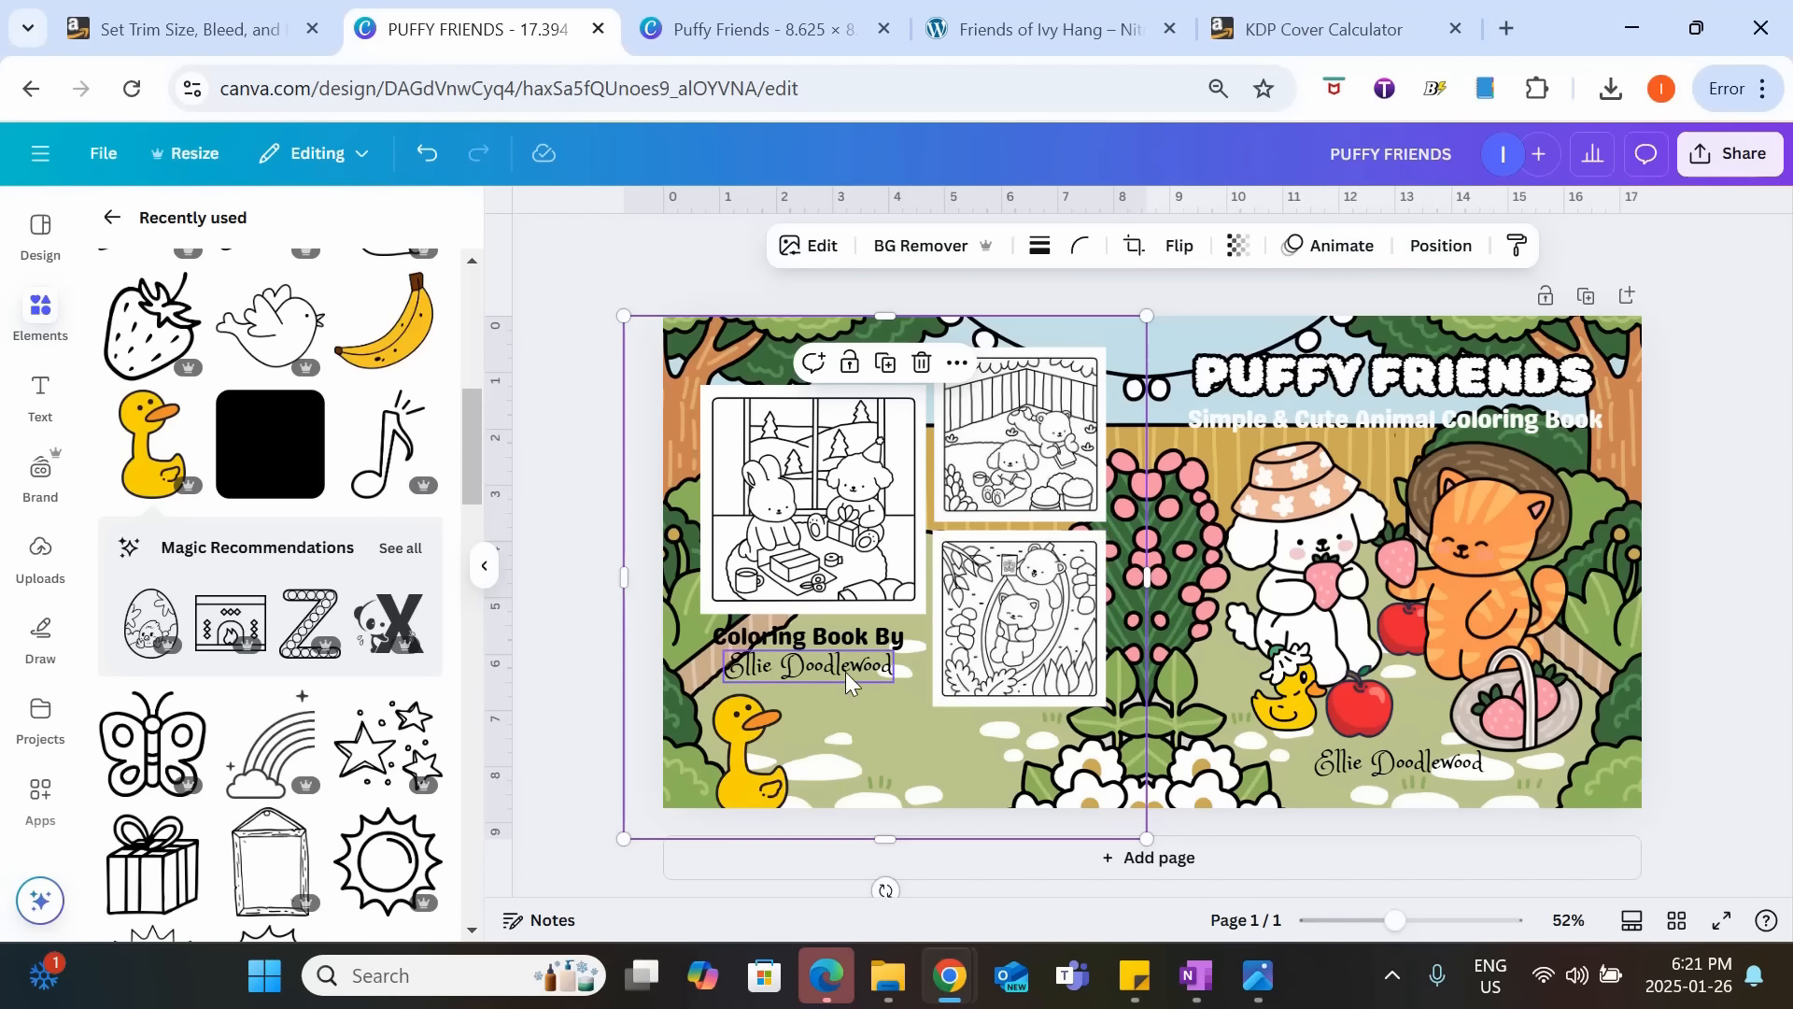
Add a rounded square shape to the cover and shrink it to a small rounded rectangle.
{"action": "left_click", "coordinate": [54, 332]}
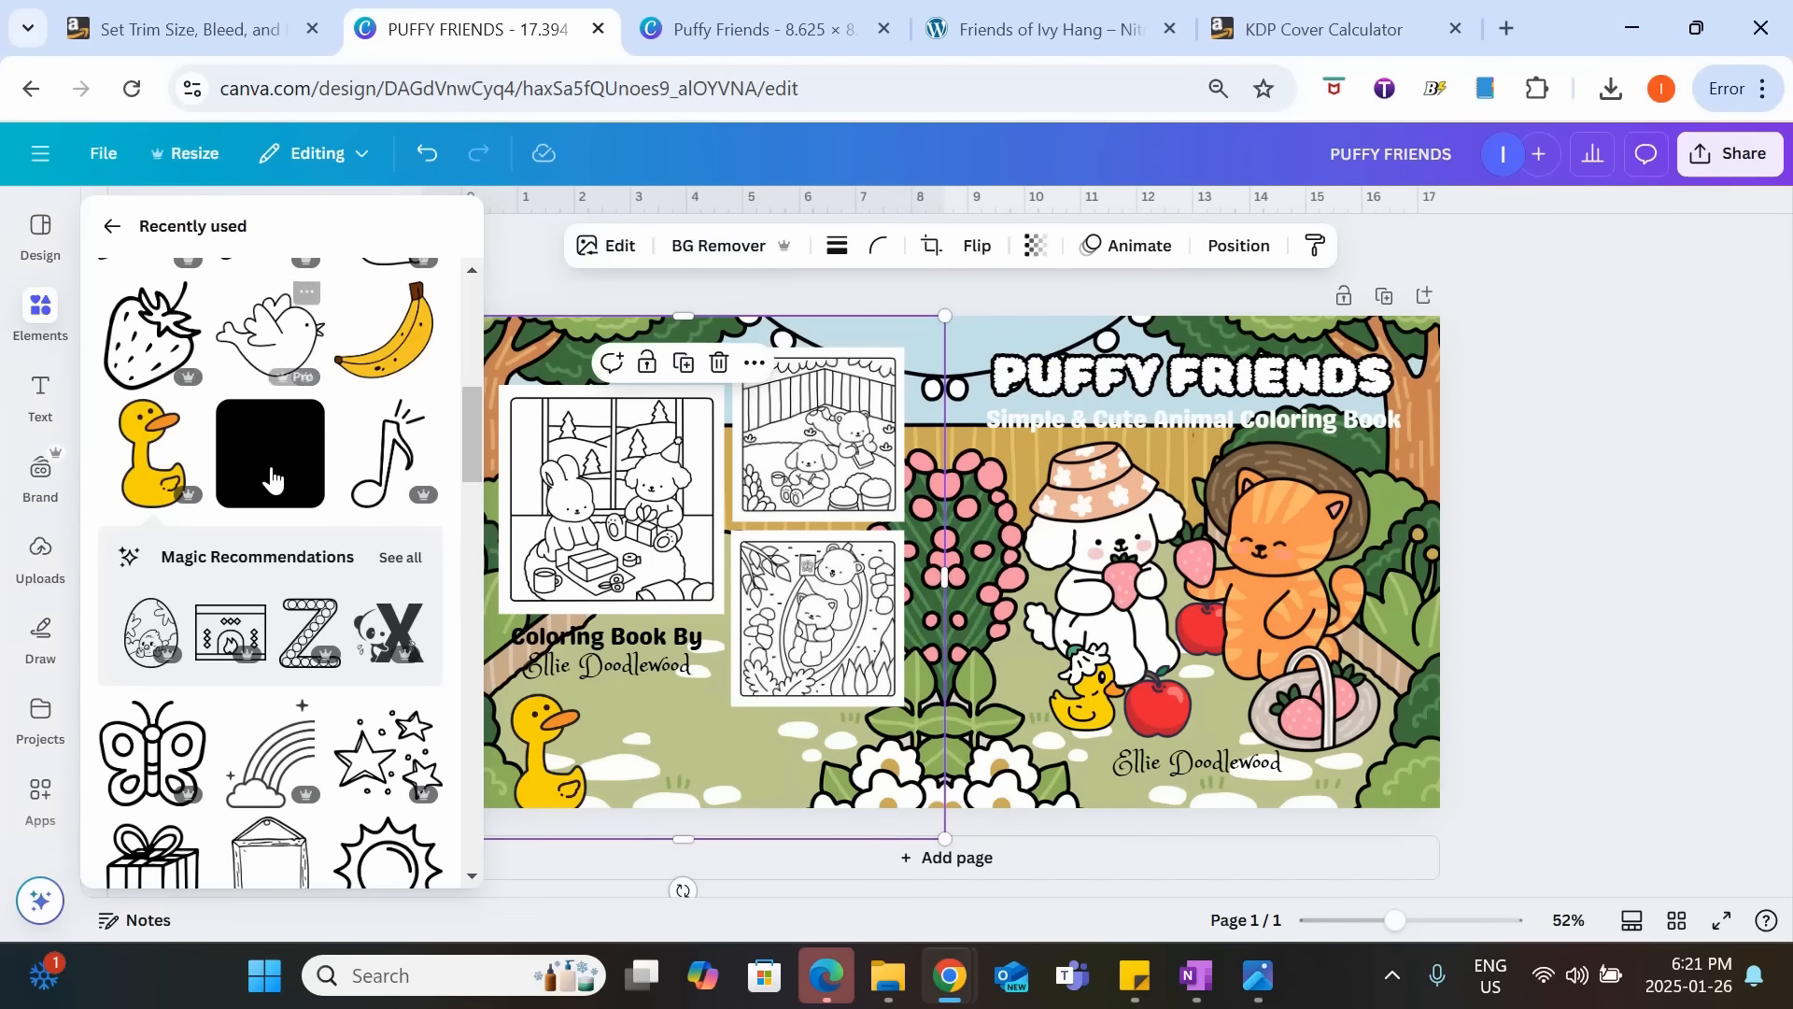
{"action": "left_click", "coordinate": [114, 226]}
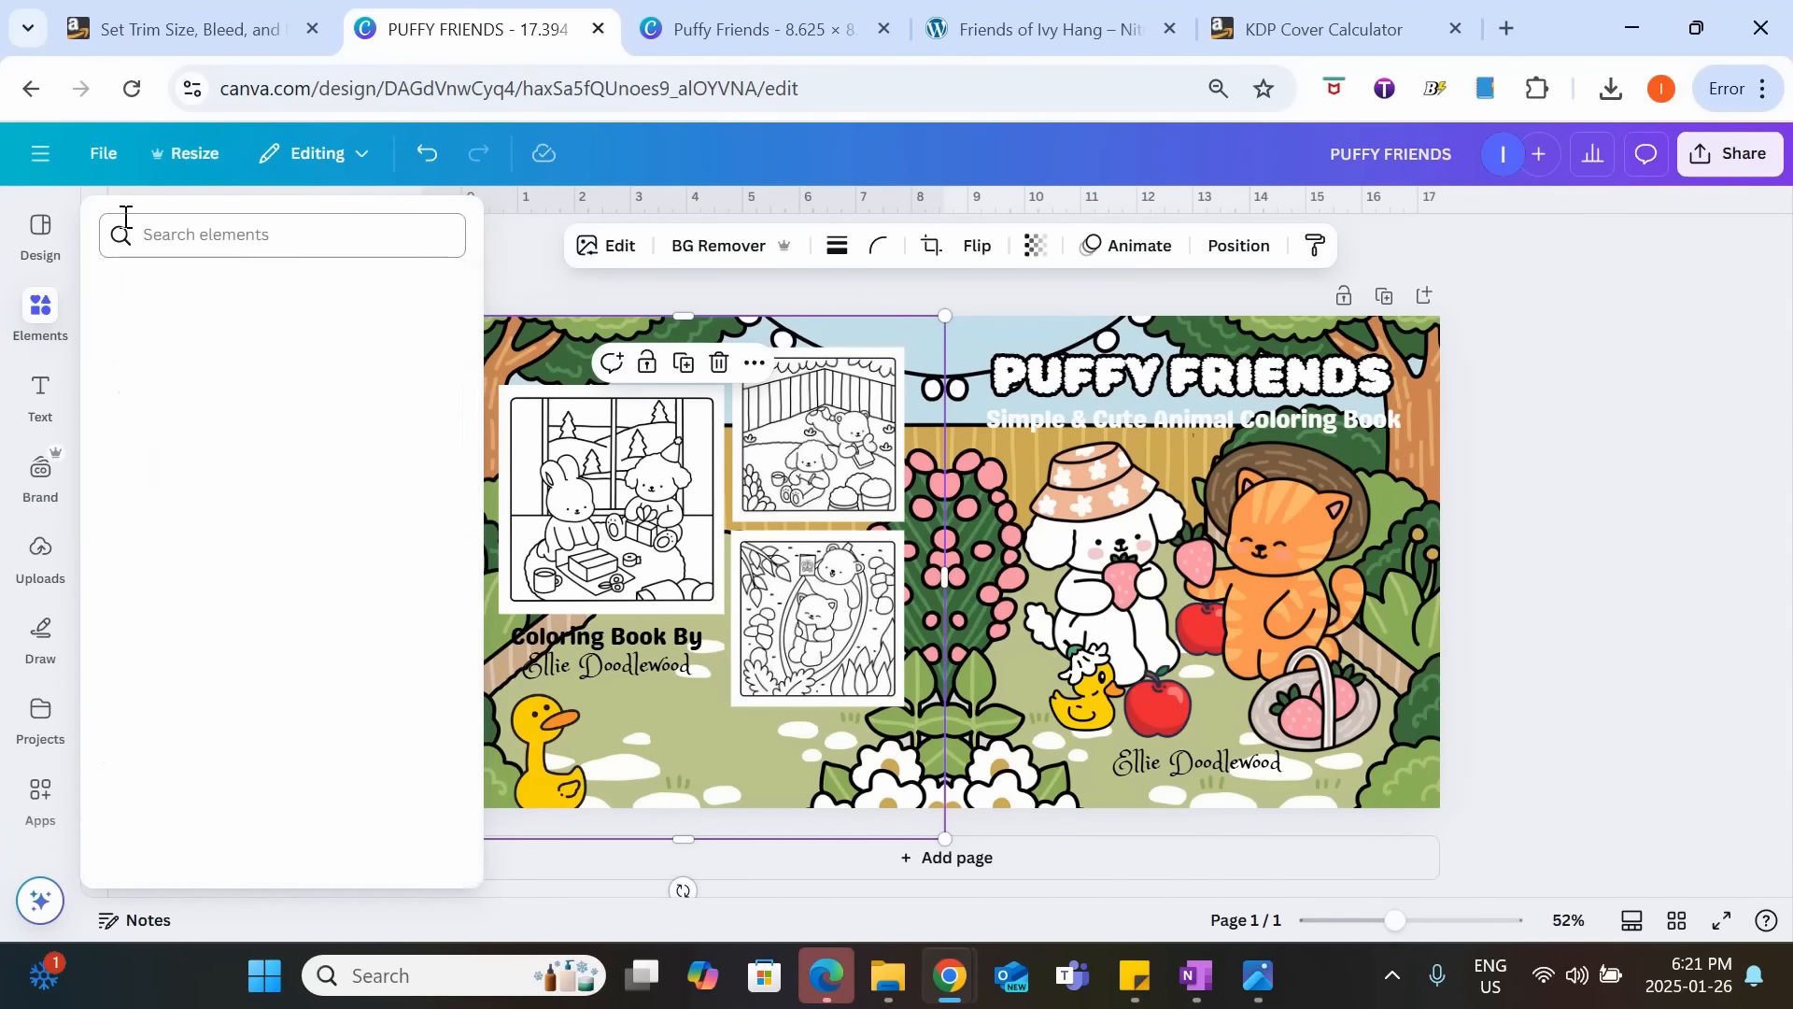
{"action": "left_click", "coordinate": [414, 510]}
{"action": "left_click", "coordinate": [224, 789]}
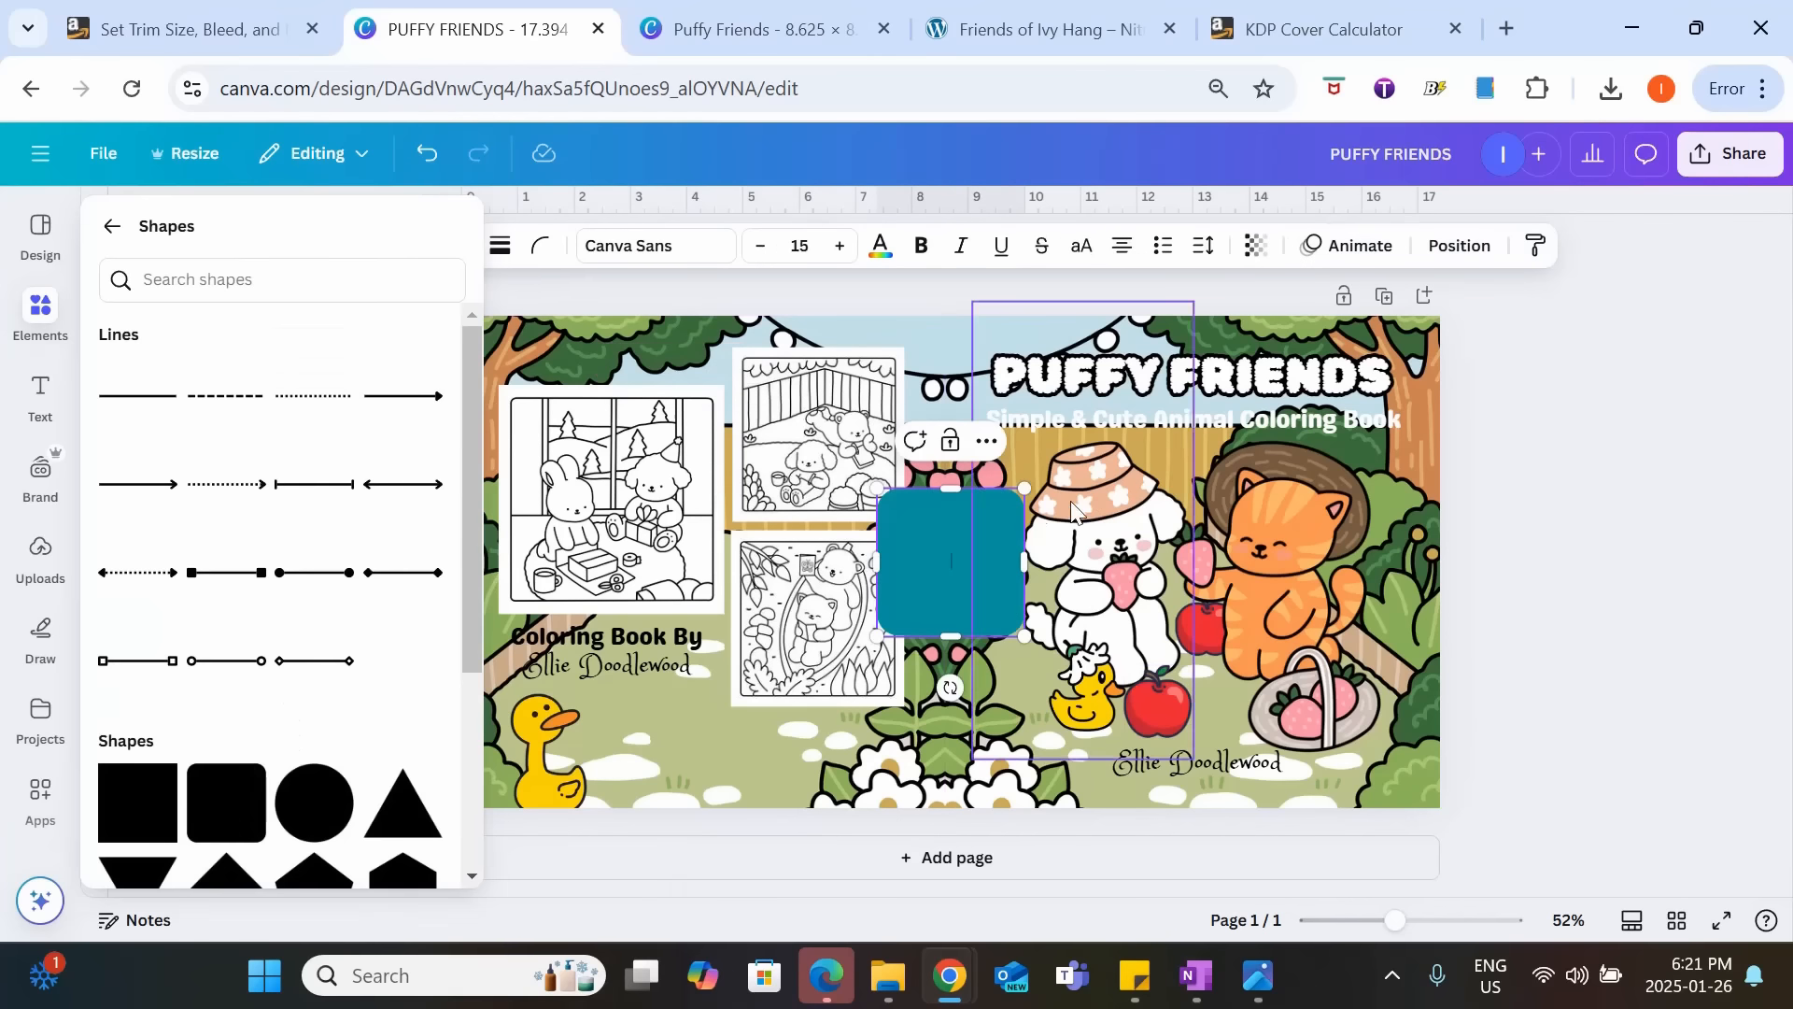
{"action": "left_click_drag", "start_coordinate": [876, 484], "coordinate": [930, 578]}
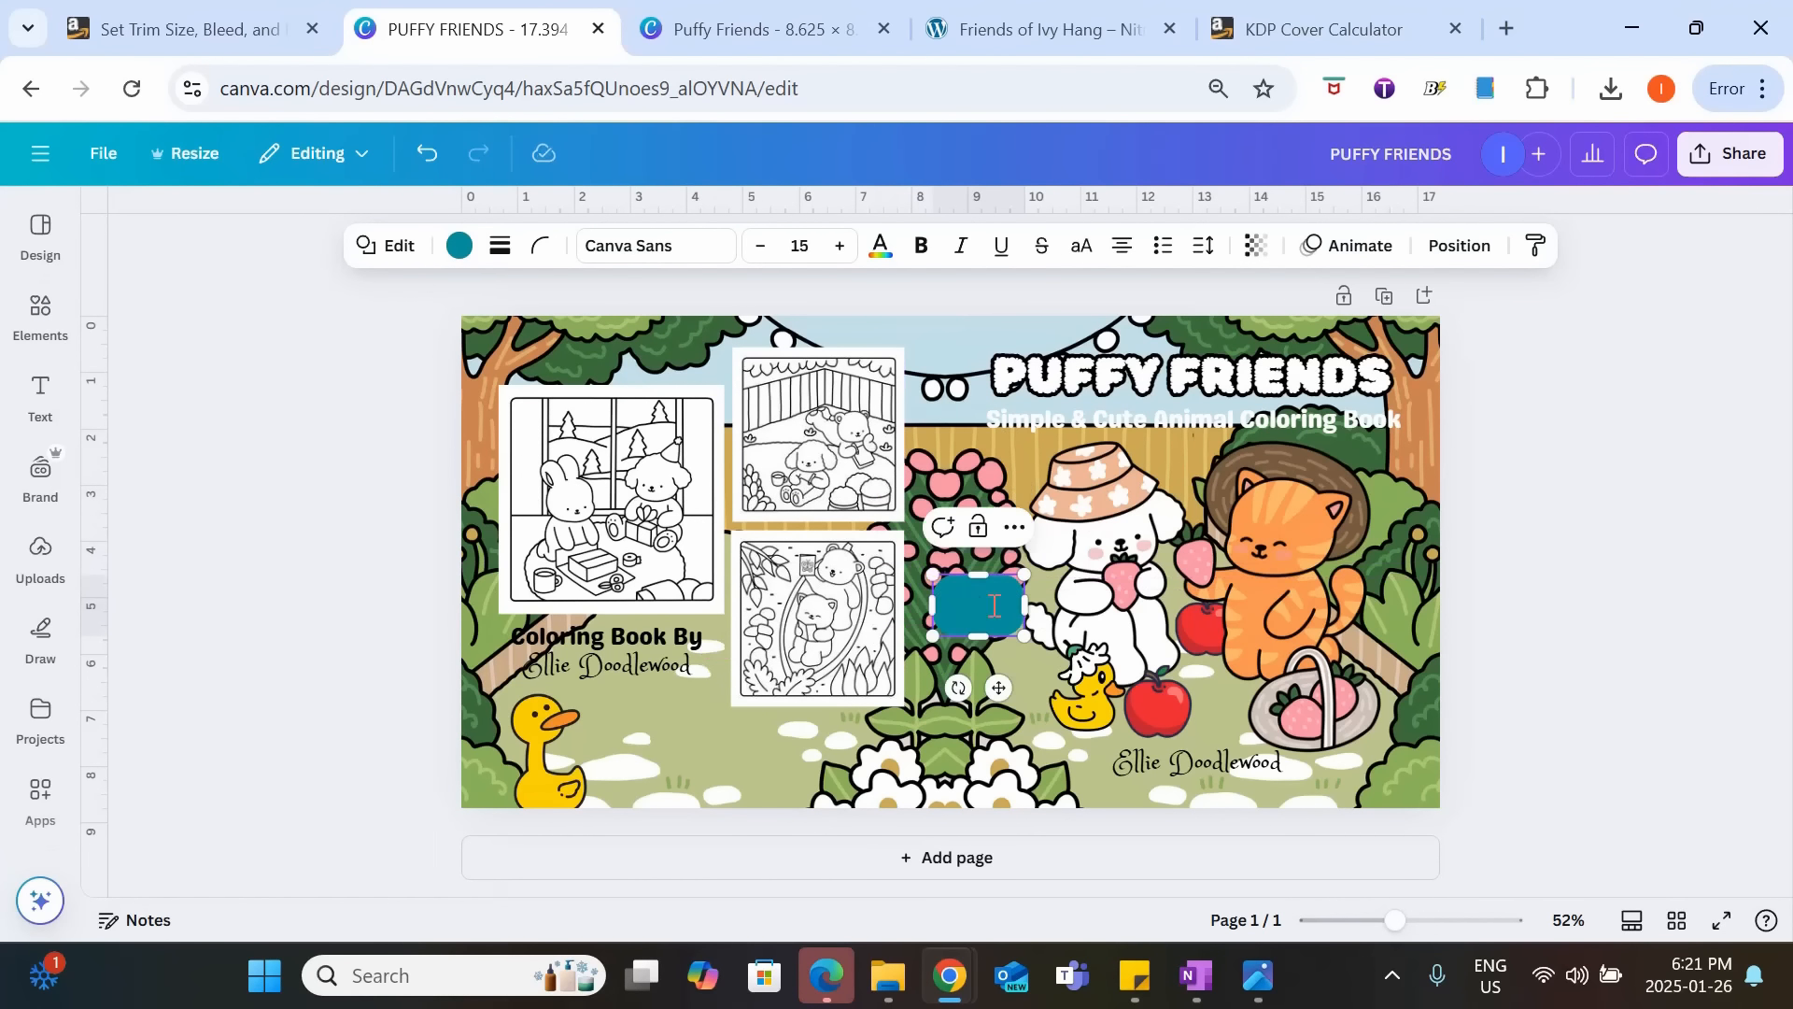
{"action": "left_click", "coordinate": [1472, 608]}
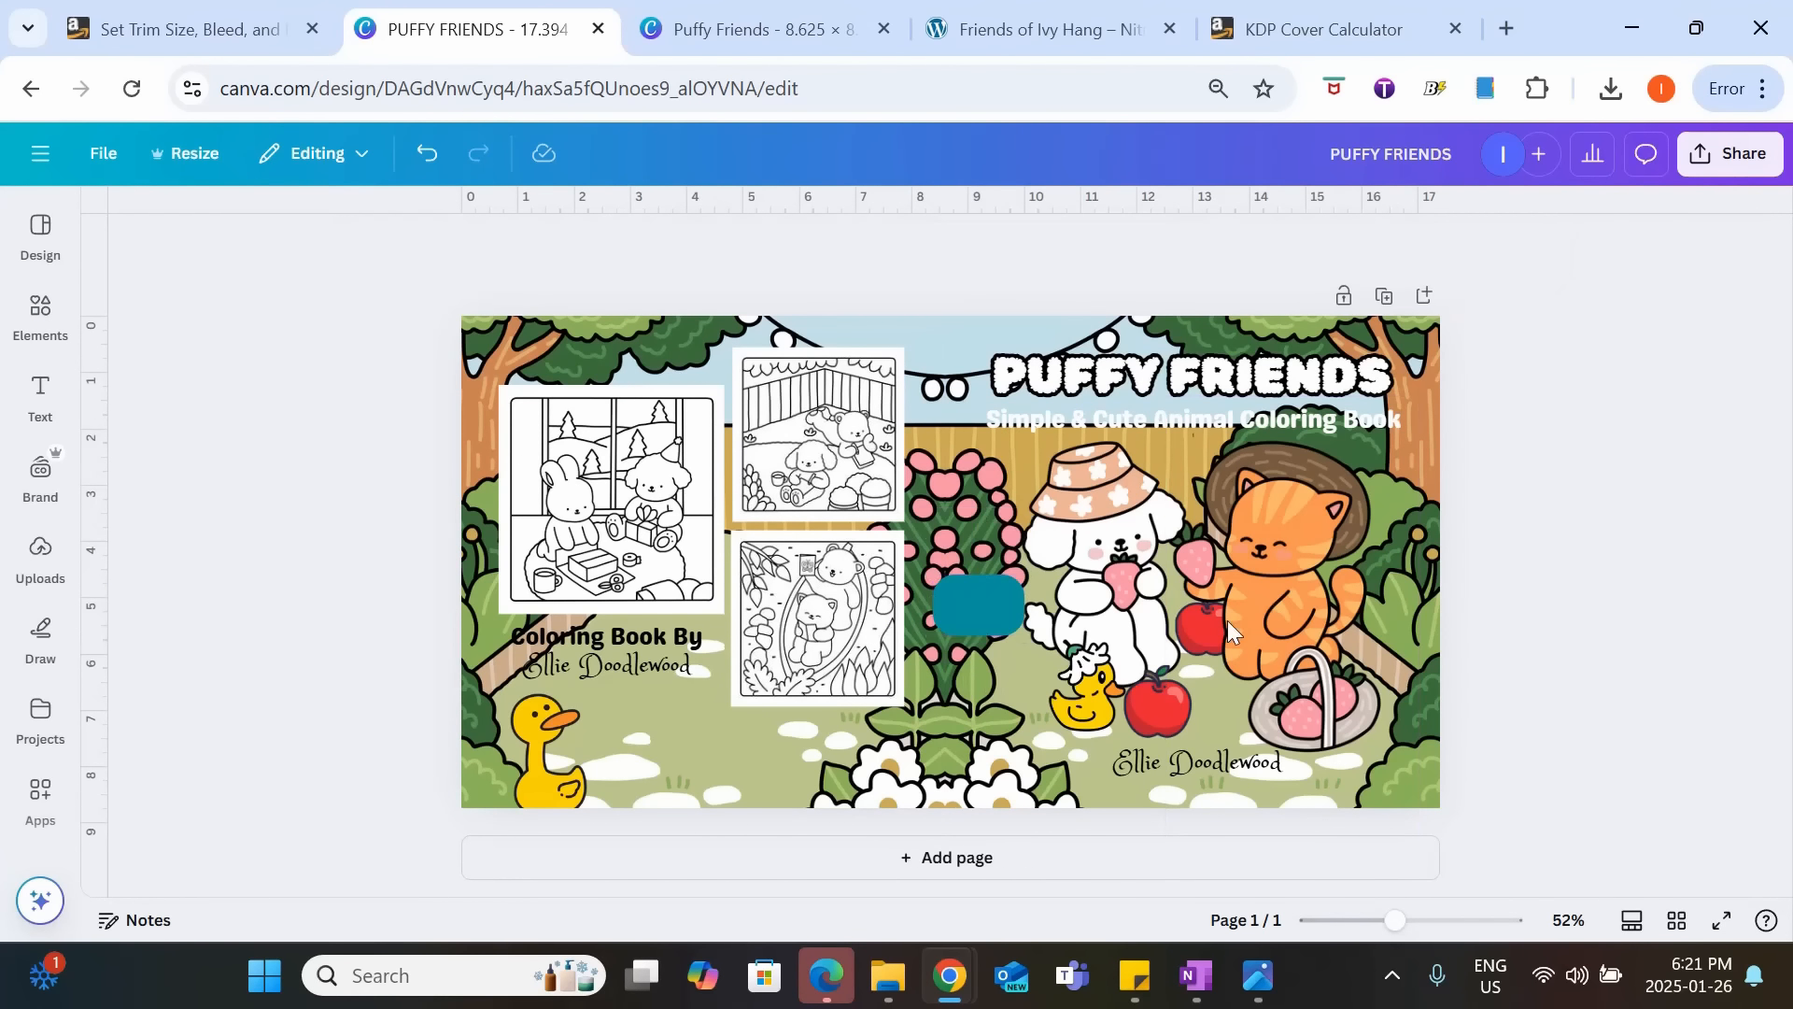
Move the rounded rectangle behind the back cover's author name, widen it to about 3.8 in and flatten it to the text's height.
{"action": "left_click", "coordinate": [999, 620]}
{"action": "mouse_move", "coordinate": [999, 613]}
{"action": "left_mouse_down"}
{"action": "mouse_move", "coordinate": [552, 701]}
{"action": "mouse_move", "coordinate": [564, 681]}
{"action": "mouse_move", "coordinate": [713, 676]}
{"action": "left_mouse_up"}
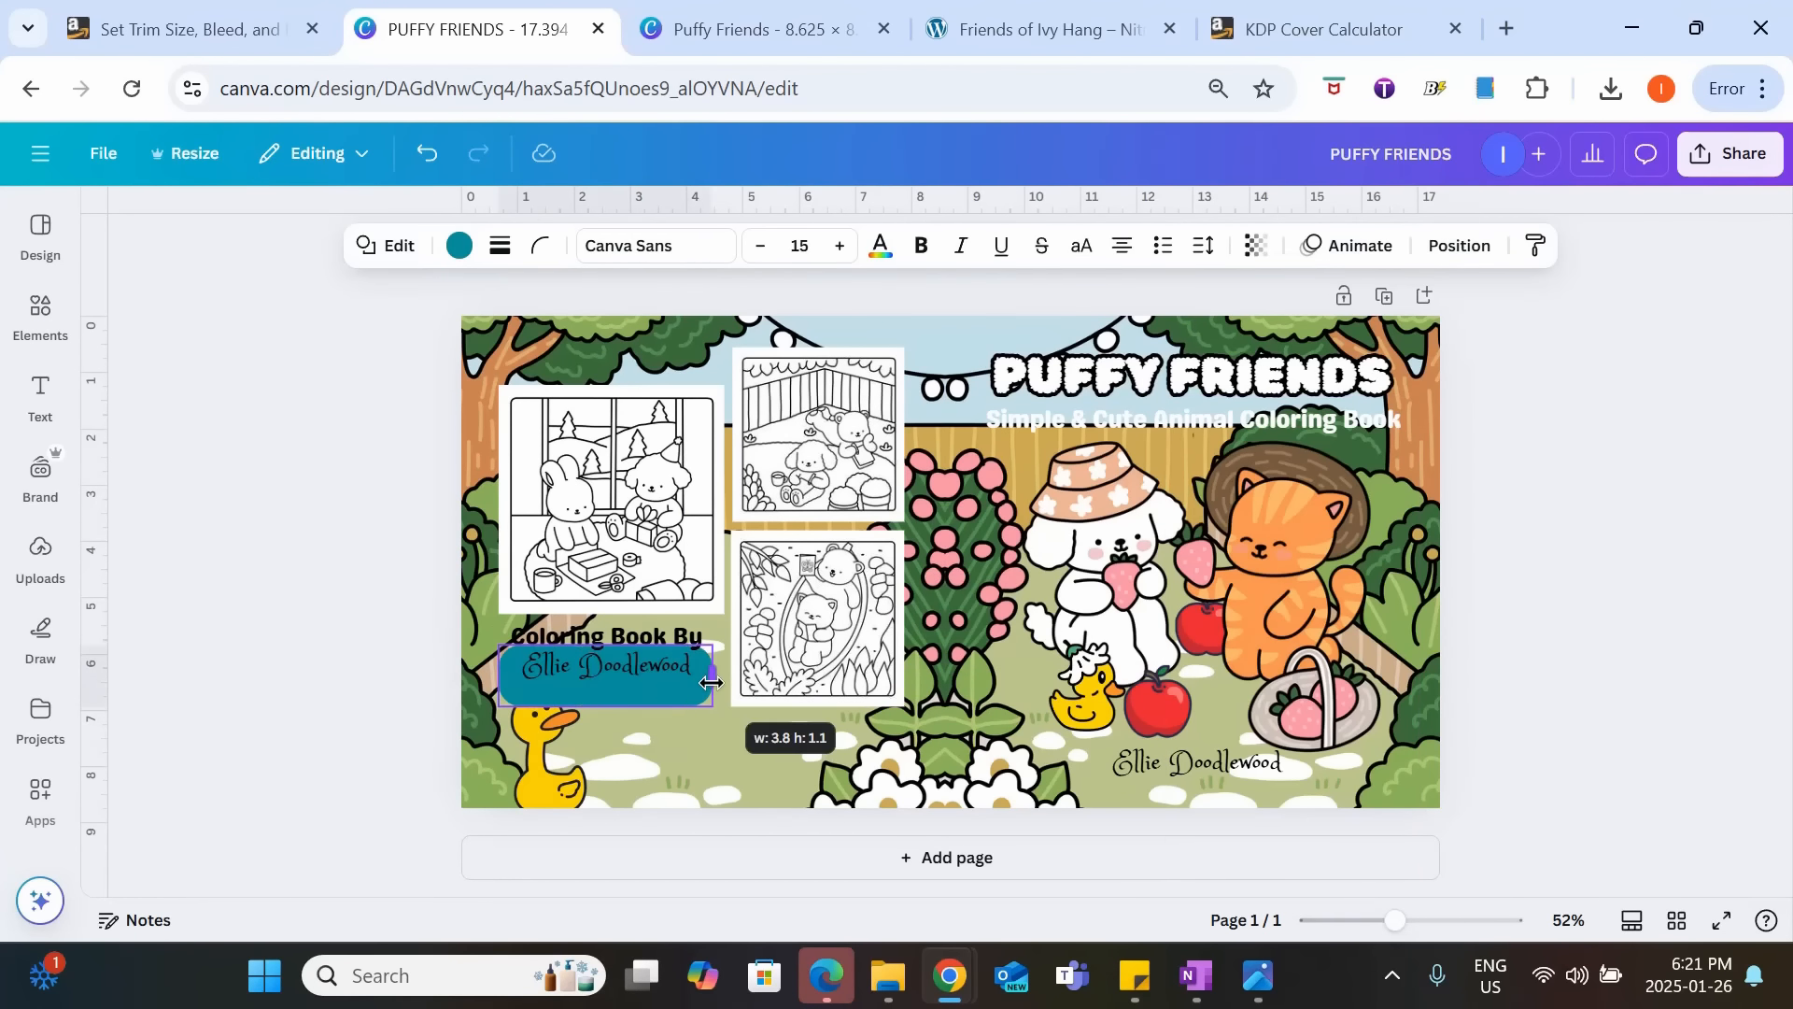
{"action": "left_click_drag", "start_coordinate": [605, 706], "coordinate": [606, 685]}
{"action": "left_click", "coordinate": [618, 663]}
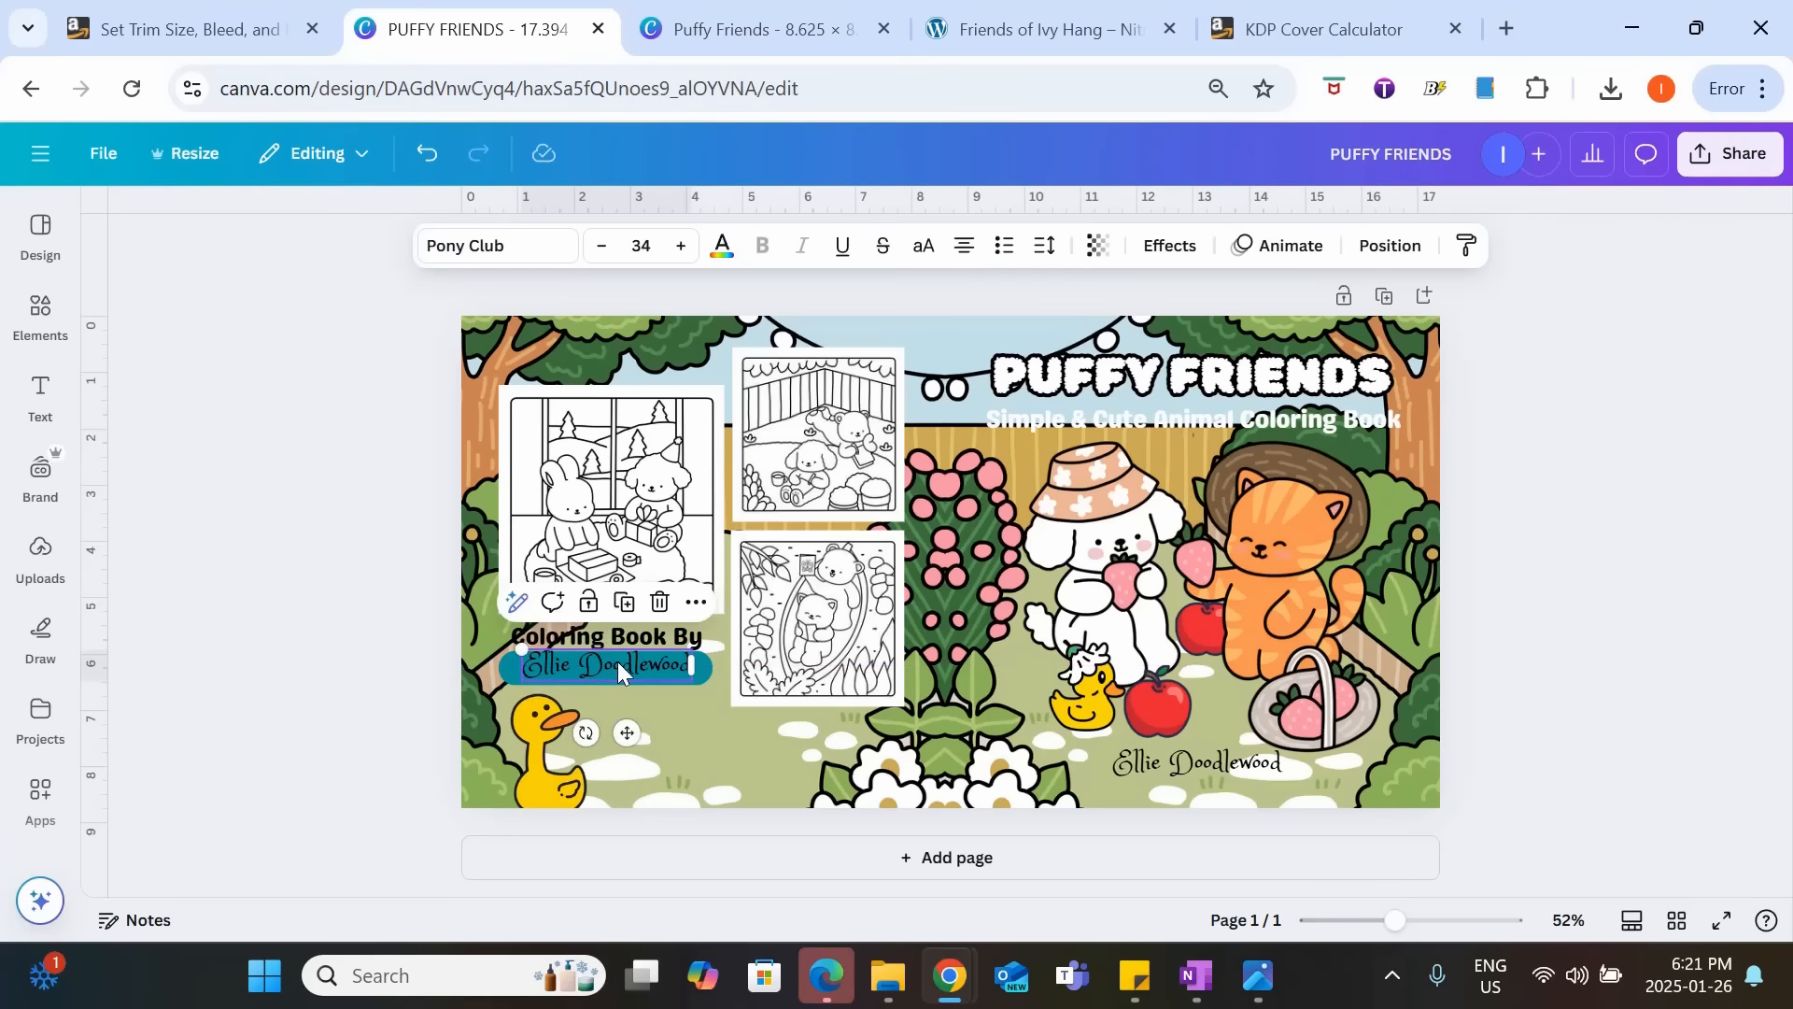
Fill the rounded rectangle behind the author name with white and adjust its transparency.
{"action": "left_click", "coordinate": [502, 673]}
{"action": "left_click", "coordinate": [458, 246]}
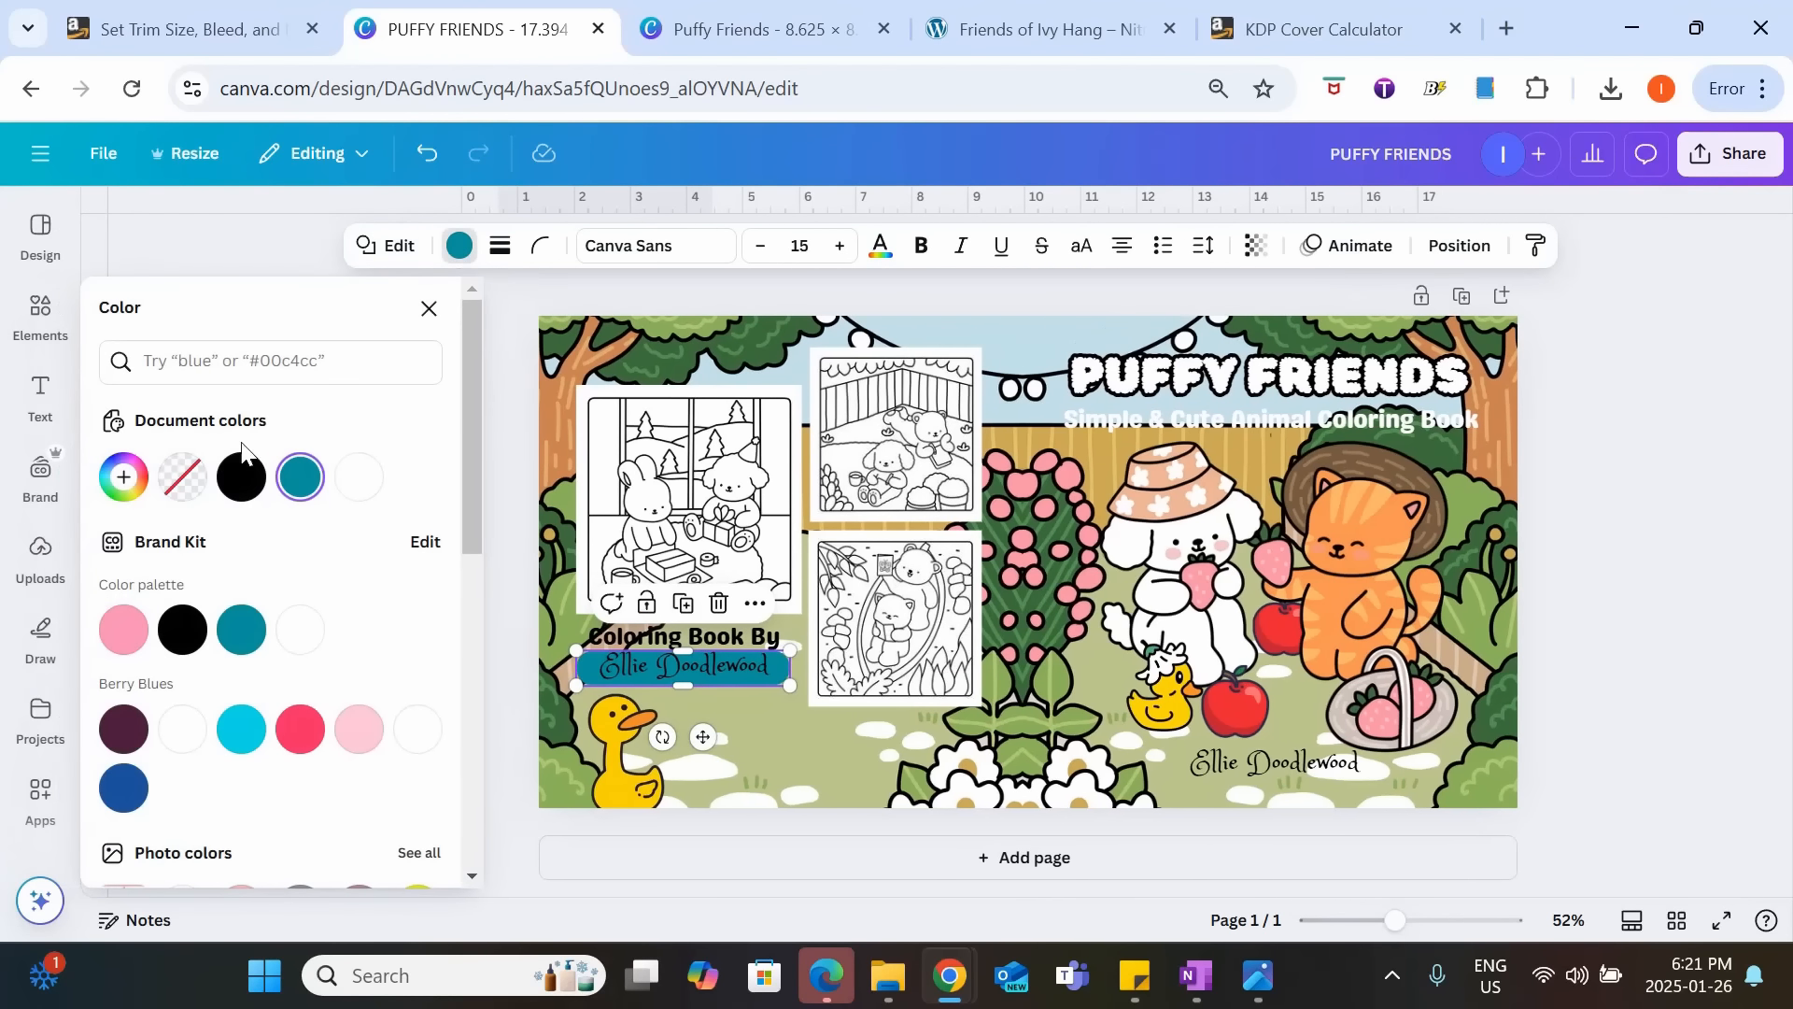
{"action": "left_click", "coordinate": [353, 481]}
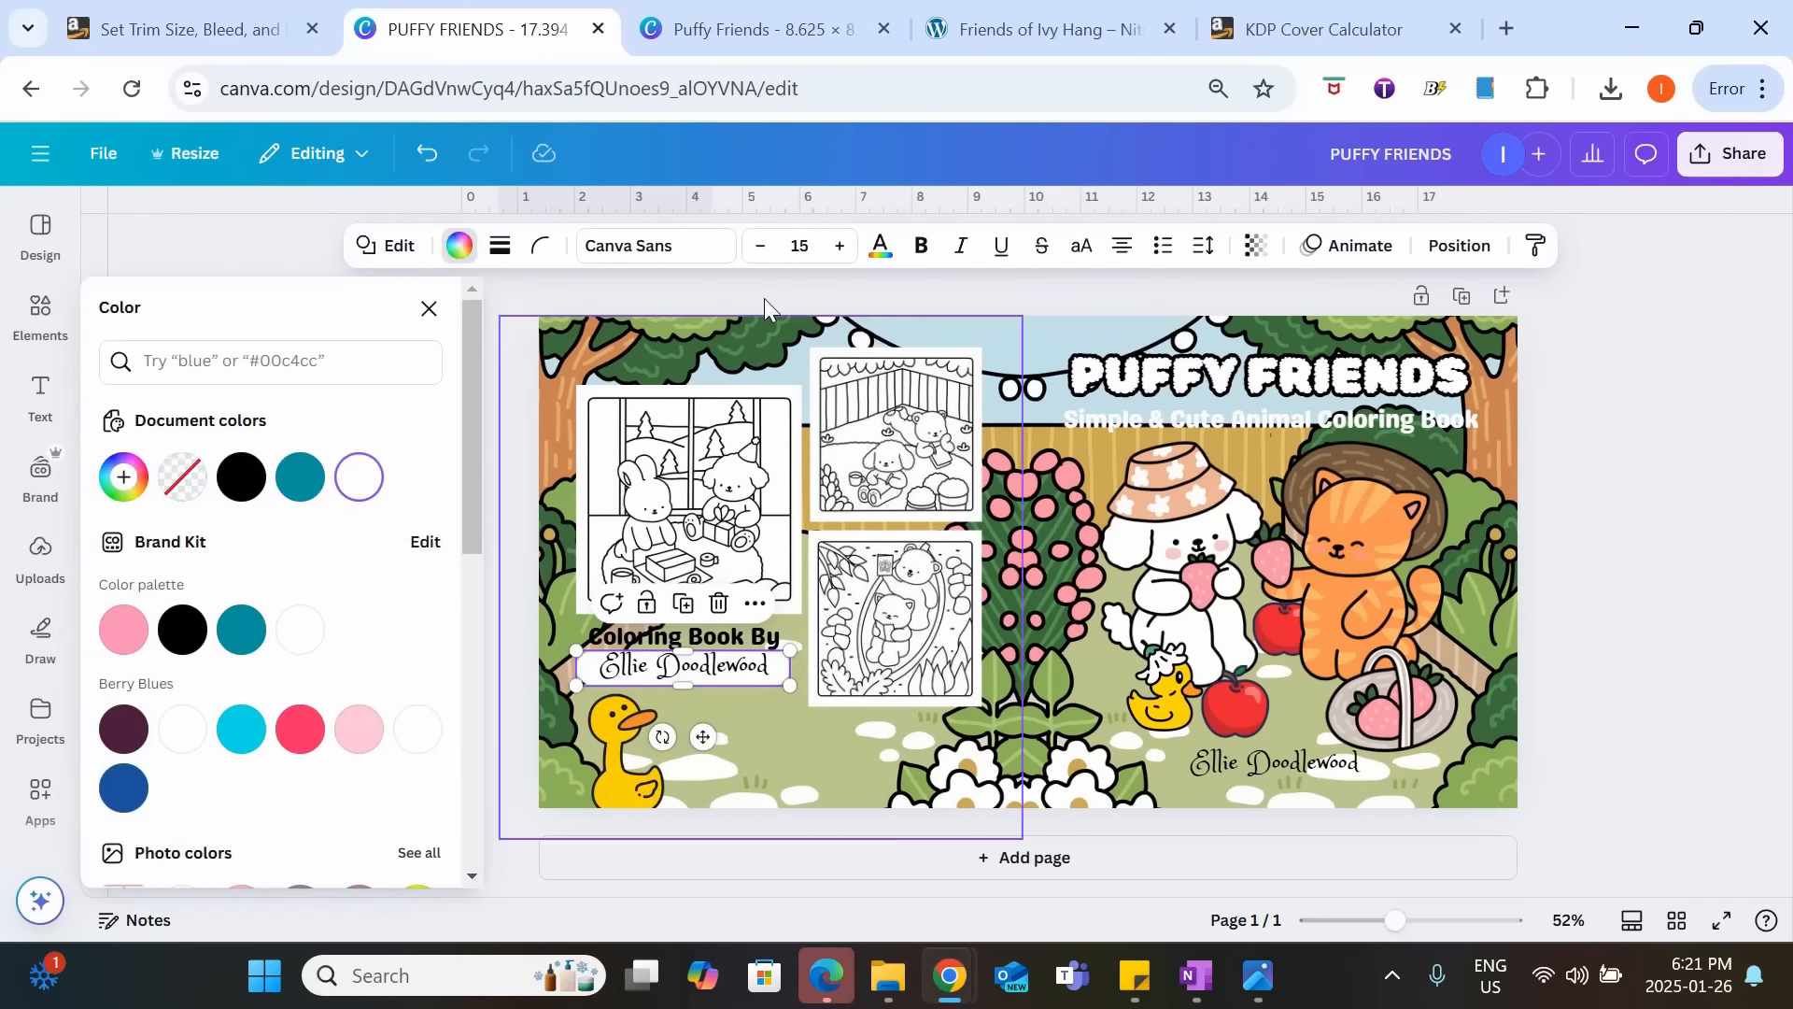
{"action": "left_click", "coordinate": [1257, 246]}
{"action": "left_click_drag", "start_coordinate": [1294, 351], "coordinate": [1237, 358]}
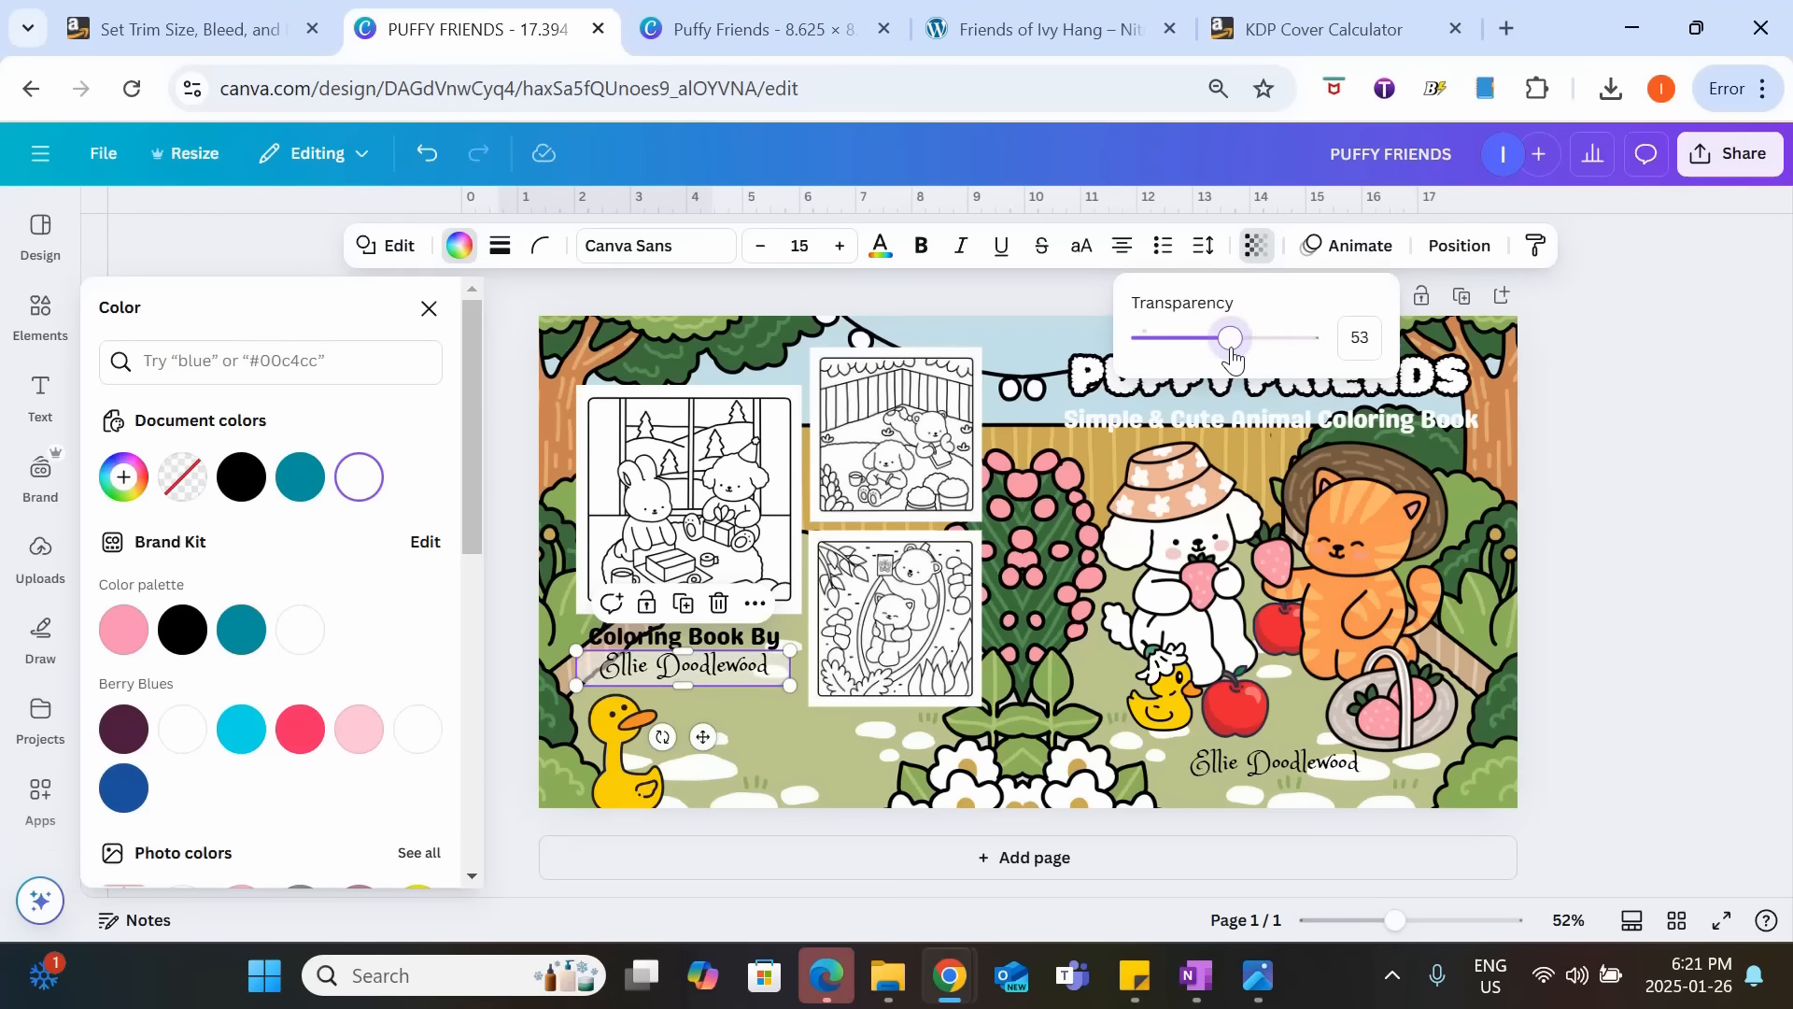
{"action": "left_click_drag", "start_coordinate": [1232, 359], "coordinate": [1293, 350]}
Shift "Coloring Book By", the author name and its white backing slightly to the right to center them under the gift-wrapping page.
{"action": "left_click", "coordinate": [1209, 888]}
{"action": "left_click_drag", "start_coordinate": [1395, 924], "coordinate": [1407, 921]}
{"action": "left_click", "coordinate": [530, 667]}
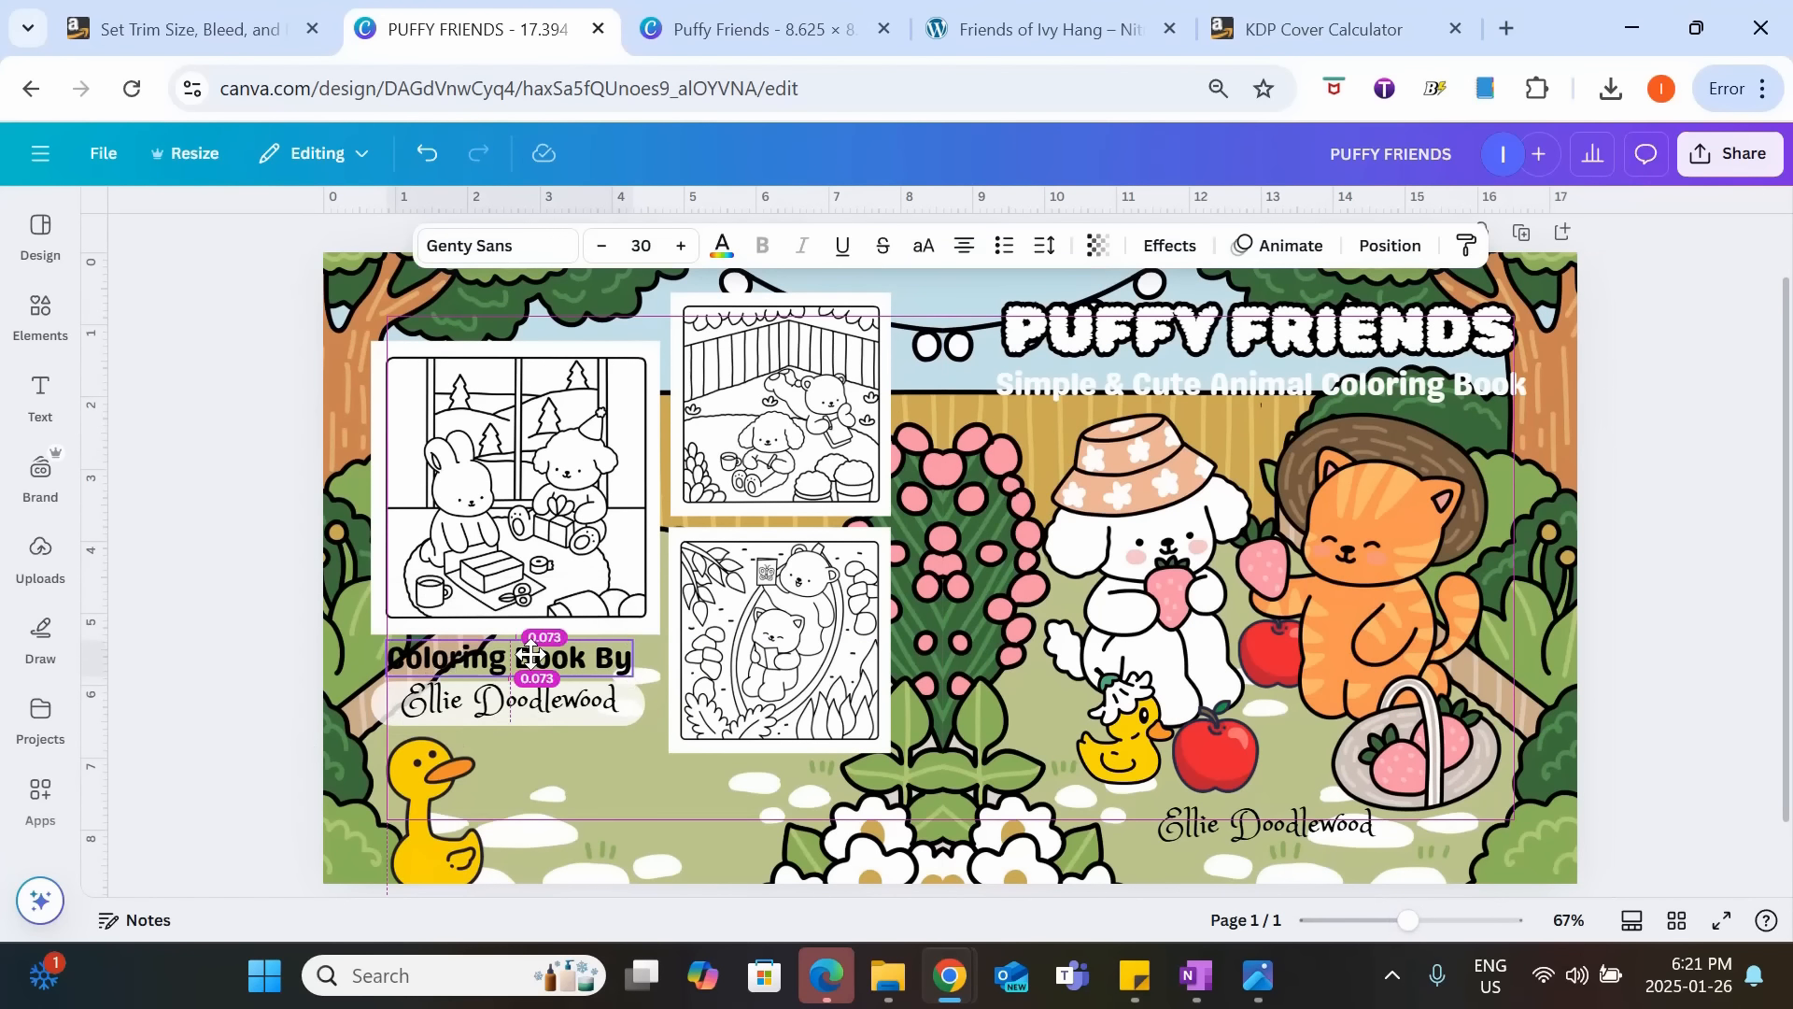
{"action": "left_click", "coordinate": [528, 701]}
Make both cover backgrounds semi-transparent and check the layout against the template's trim lines and barcode area.
{"action": "left_click", "coordinate": [548, 278]}
{"action": "left_click", "coordinate": [449, 280]}
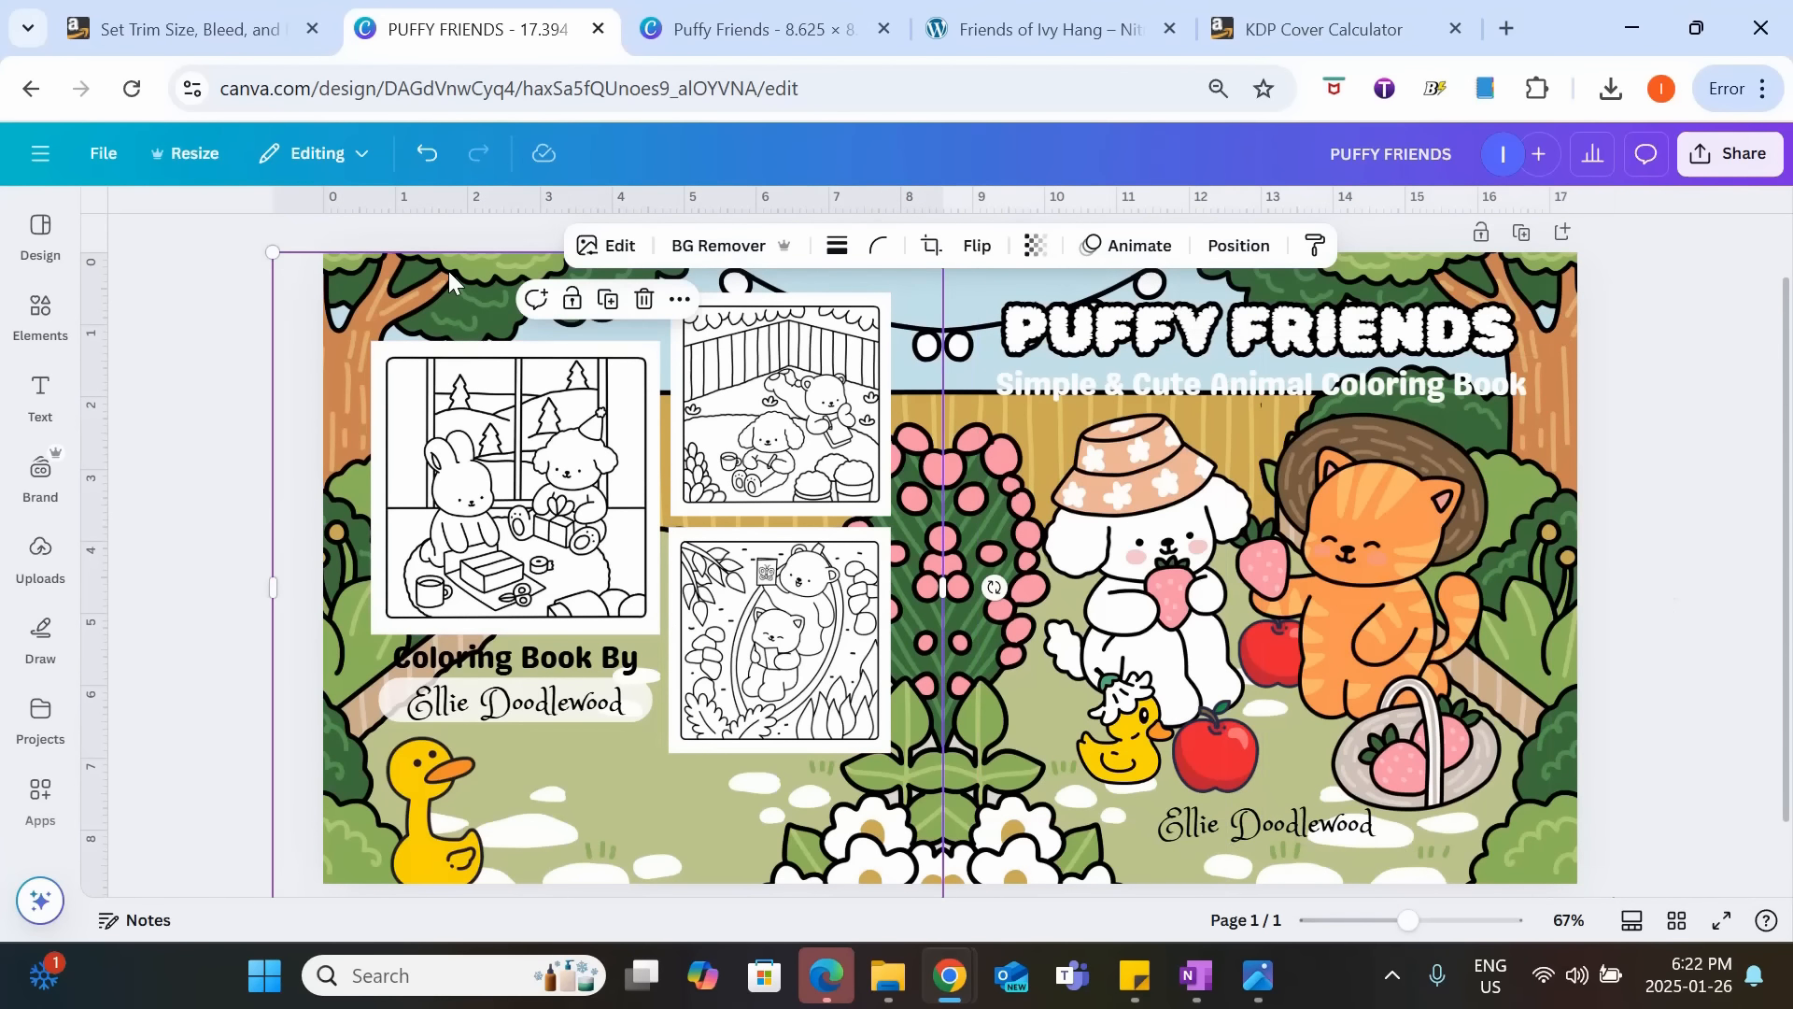
{"action": "left_click", "coordinate": [1035, 245]}
{"action": "left_click_drag", "start_coordinate": [1089, 341], "coordinate": [978, 376]}
{"action": "left_click", "coordinate": [981, 392]}
{"action": "left_click", "coordinate": [1035, 245]}
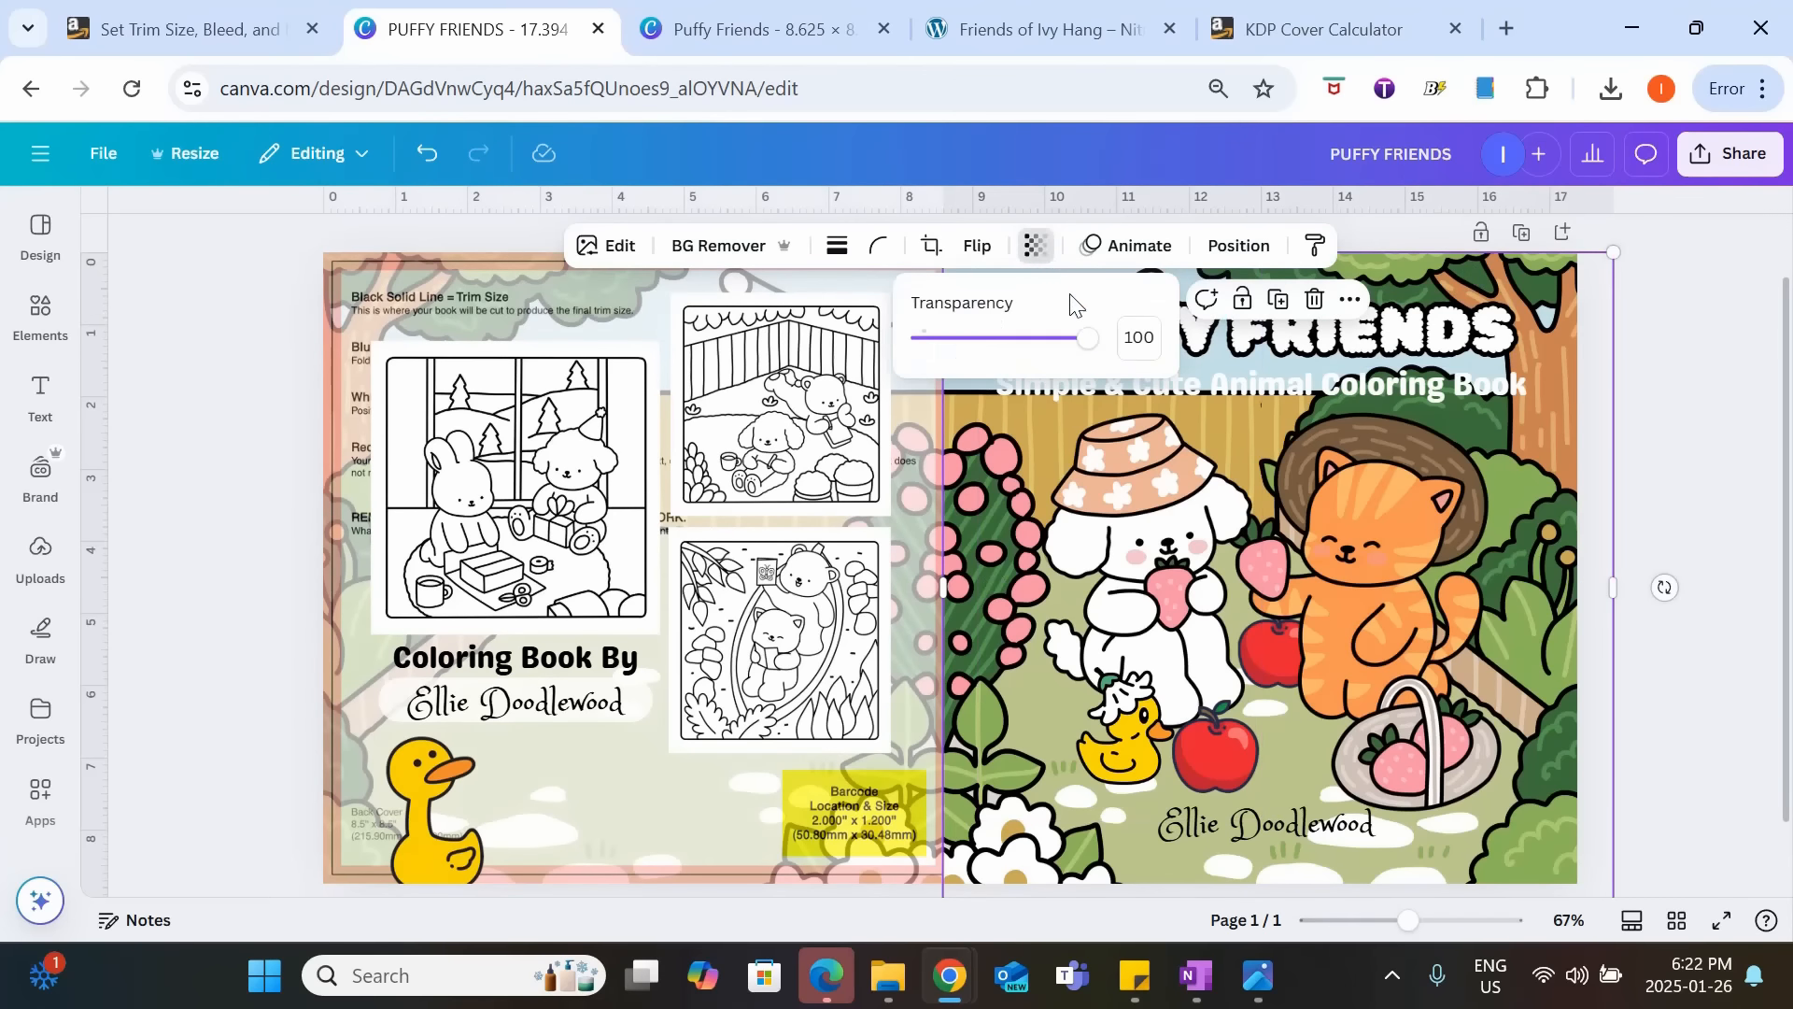
{"action": "left_click_drag", "start_coordinate": [1095, 338], "coordinate": [994, 356]}
{"action": "left_click", "coordinate": [1715, 303]}
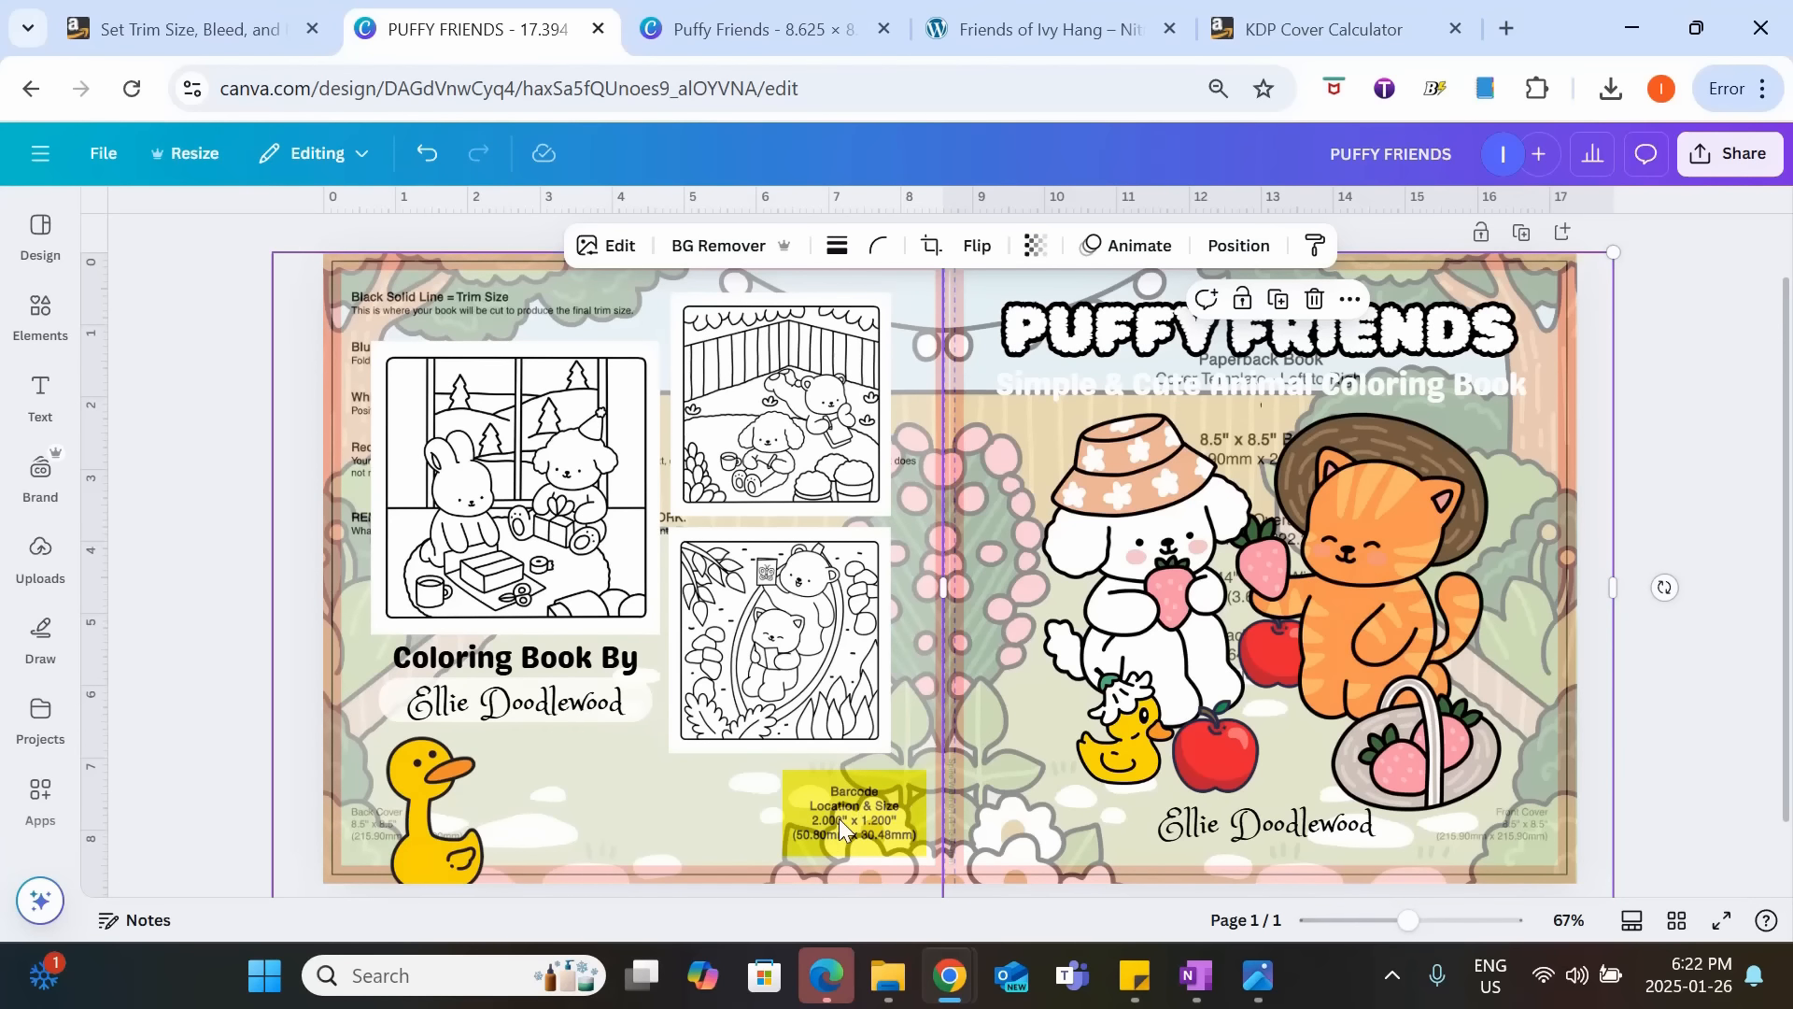
Restore the front and back cover background images to full opacity so they hide the template.
{"action": "left_click", "coordinate": [1037, 247]}
{"action": "left_click_drag", "start_coordinate": [993, 339], "coordinate": [1104, 340]}
{"action": "left_click", "coordinate": [920, 288]}
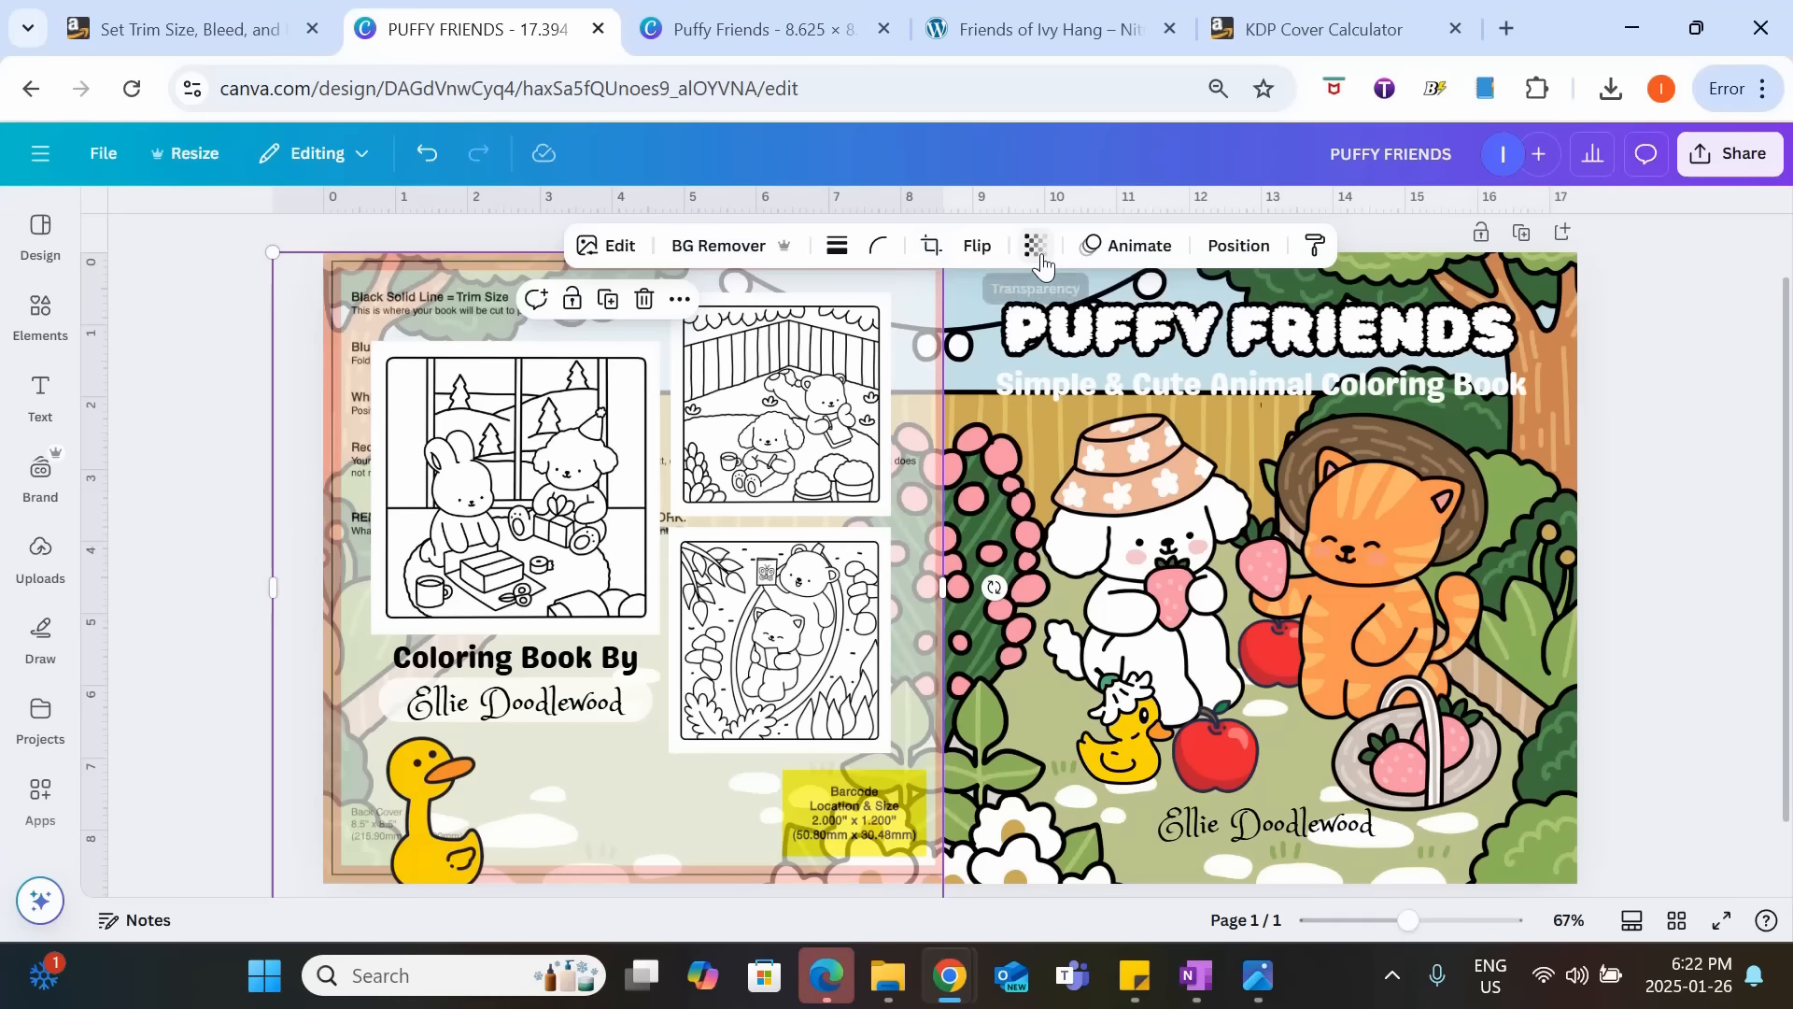
{"action": "left_click", "coordinate": [1039, 251]}
{"action": "left_click_drag", "start_coordinate": [975, 339], "coordinate": [1666, 416]}
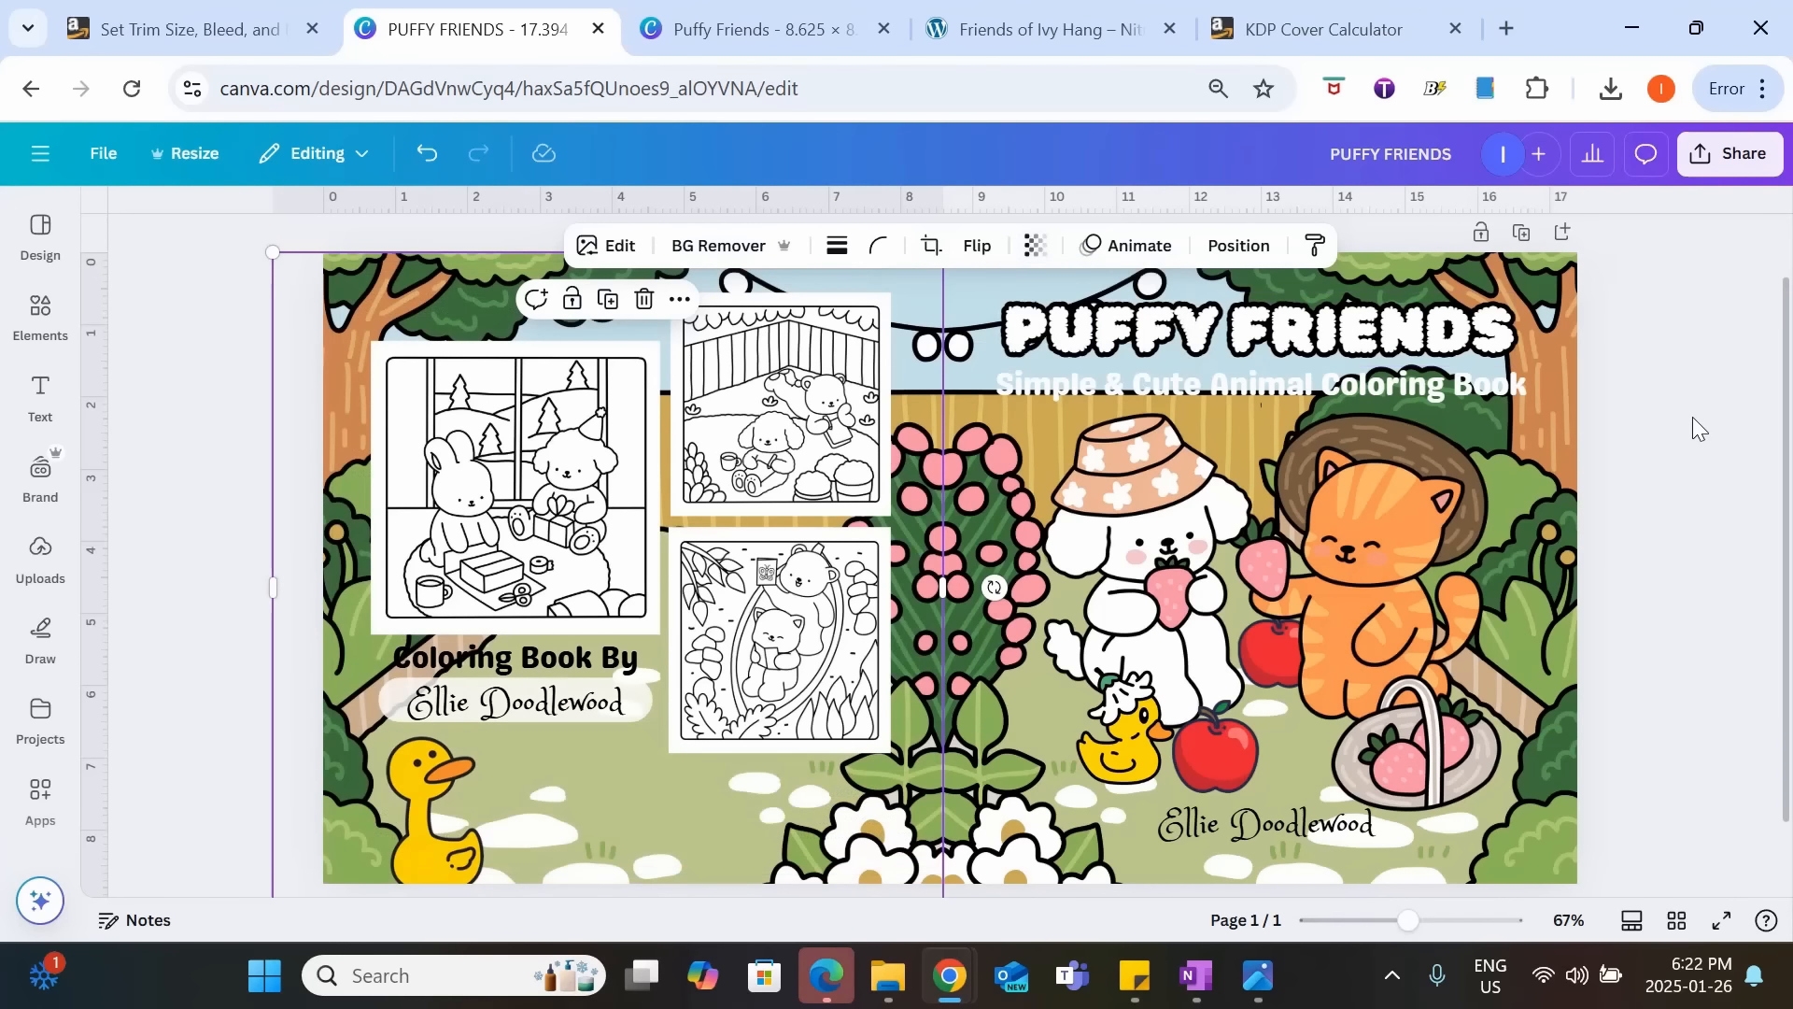
Download the cover as a flattened PDF Print file with the CMYK color profile.
{"action": "left_click", "coordinate": [1718, 177]}
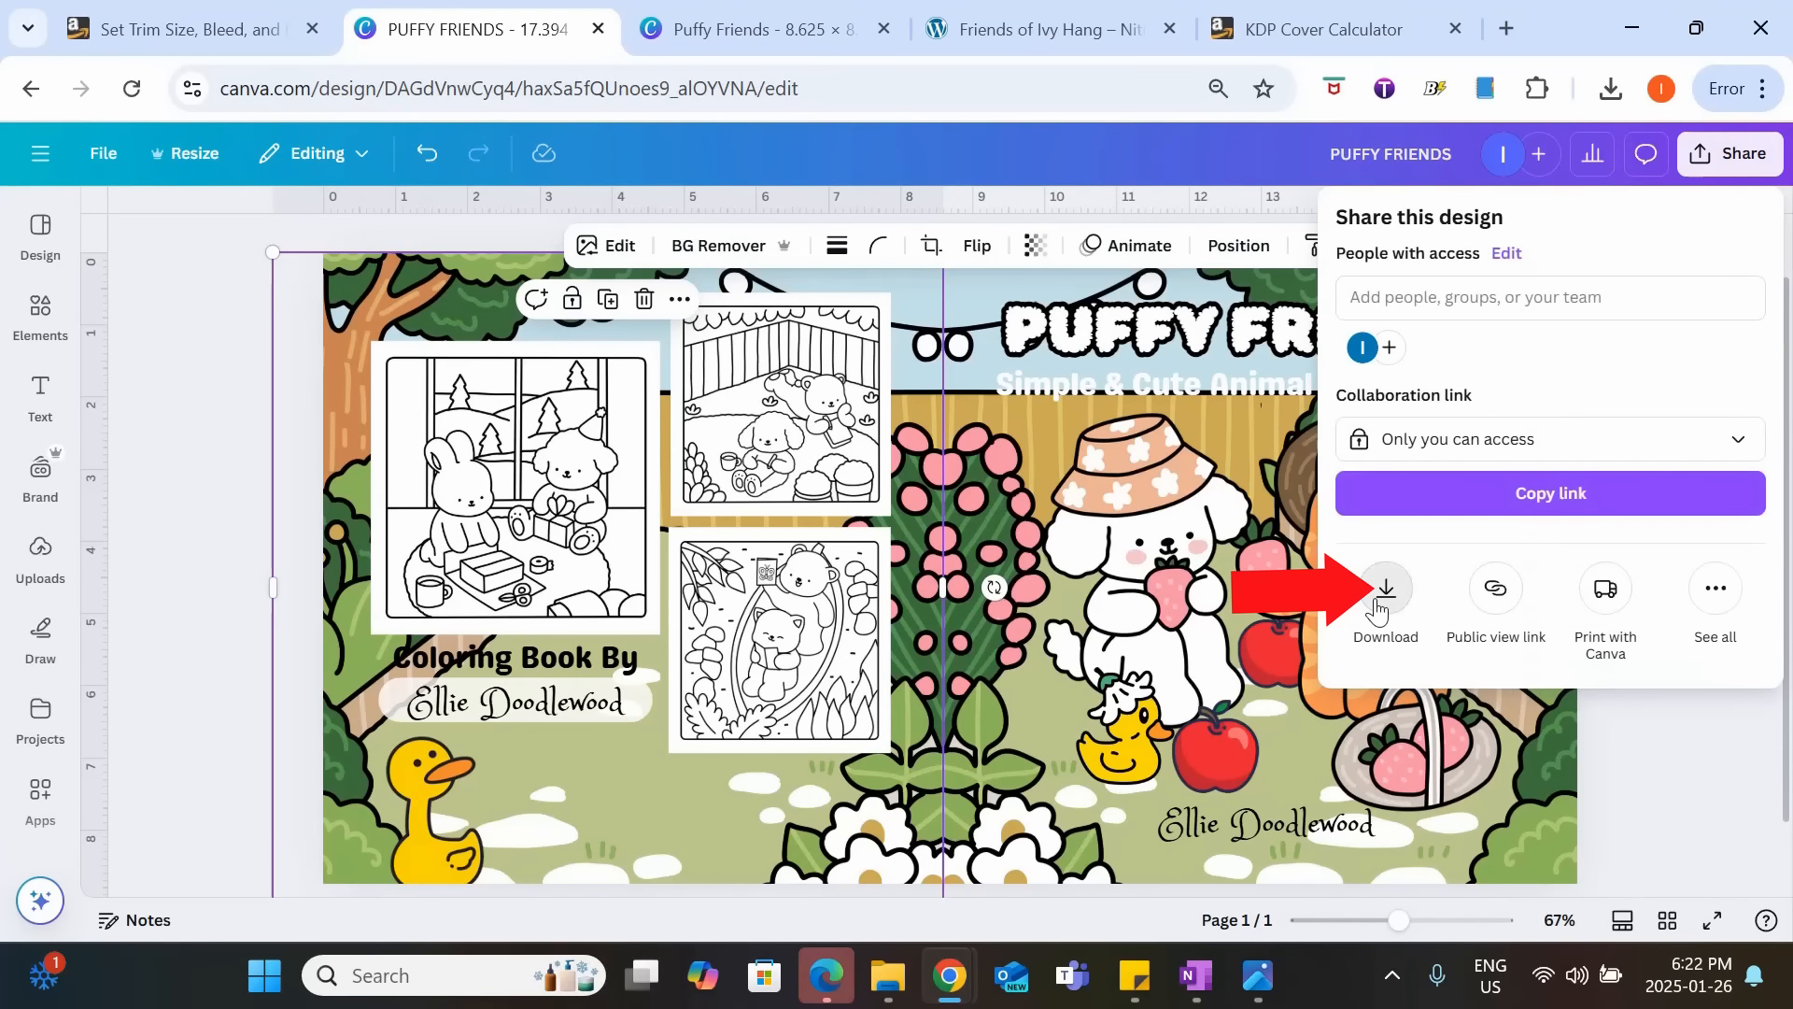
{"action": "left_click", "coordinate": [1381, 598]}
{"action": "left_click", "coordinate": [1554, 312]}
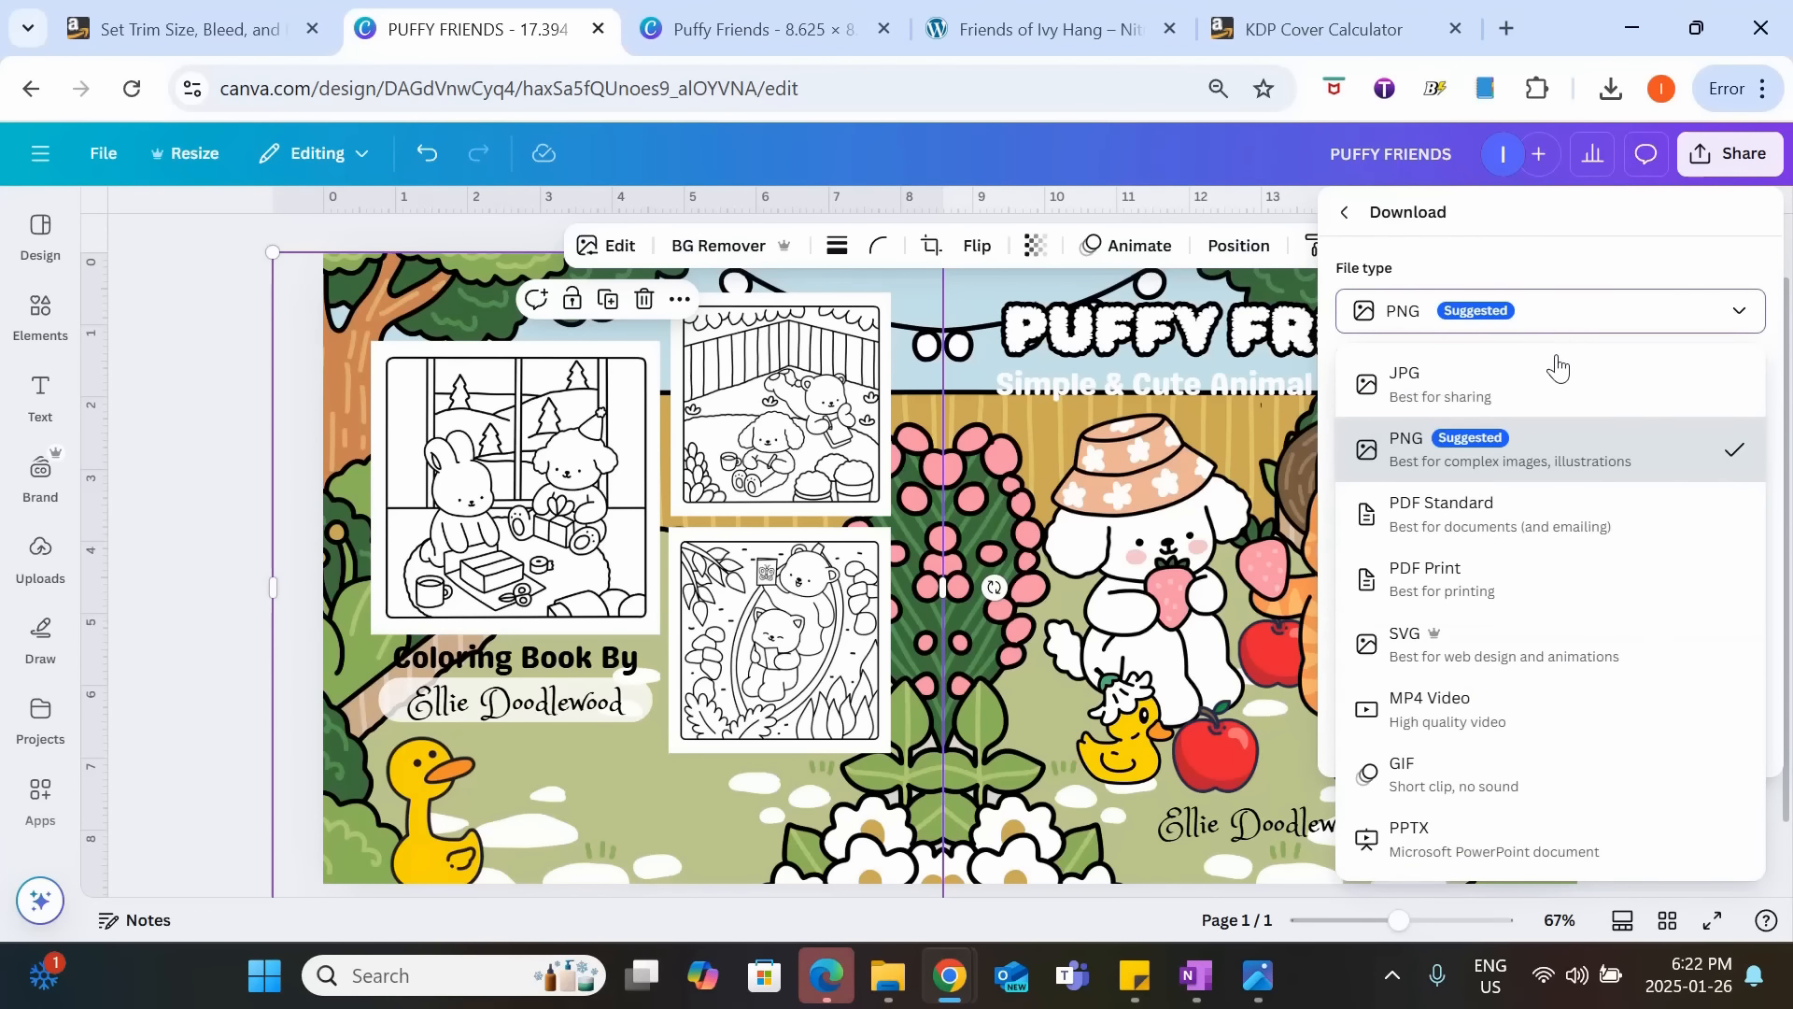
{"action": "left_click", "coordinate": [1483, 594]}
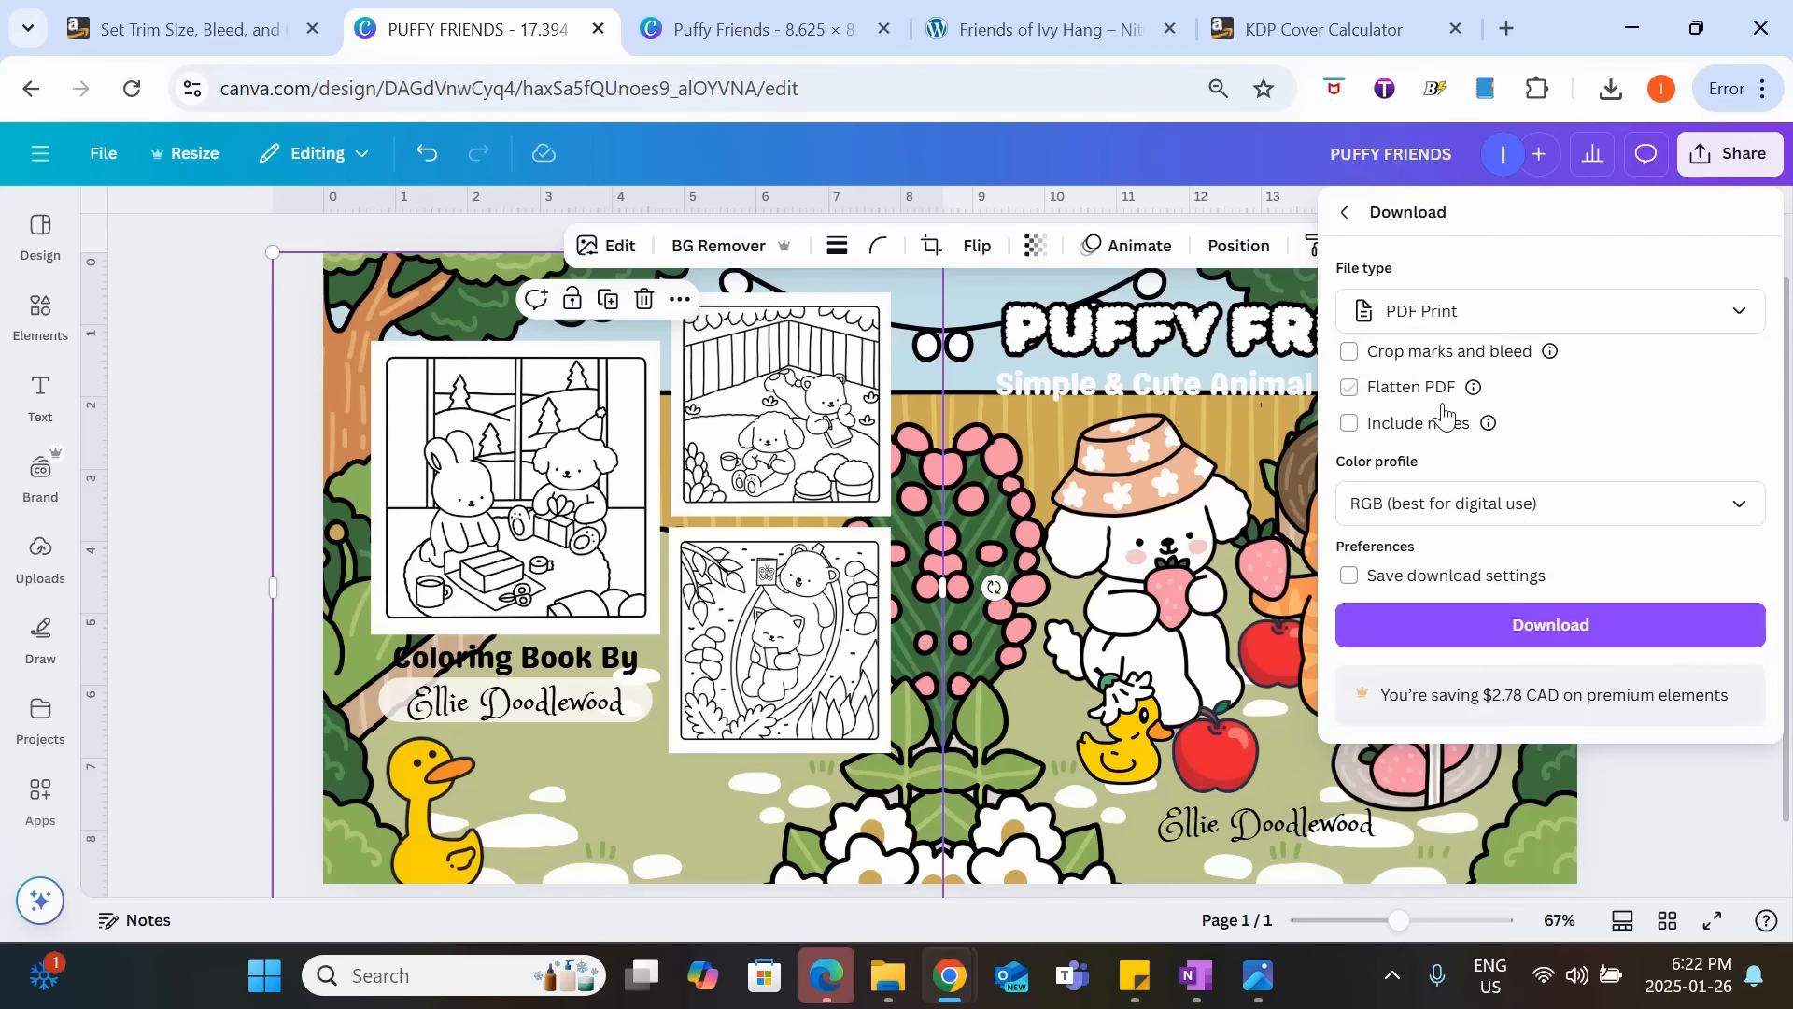
{"action": "left_click", "coordinate": [1416, 392]}
{"action": "left_click", "coordinate": [1448, 504]}
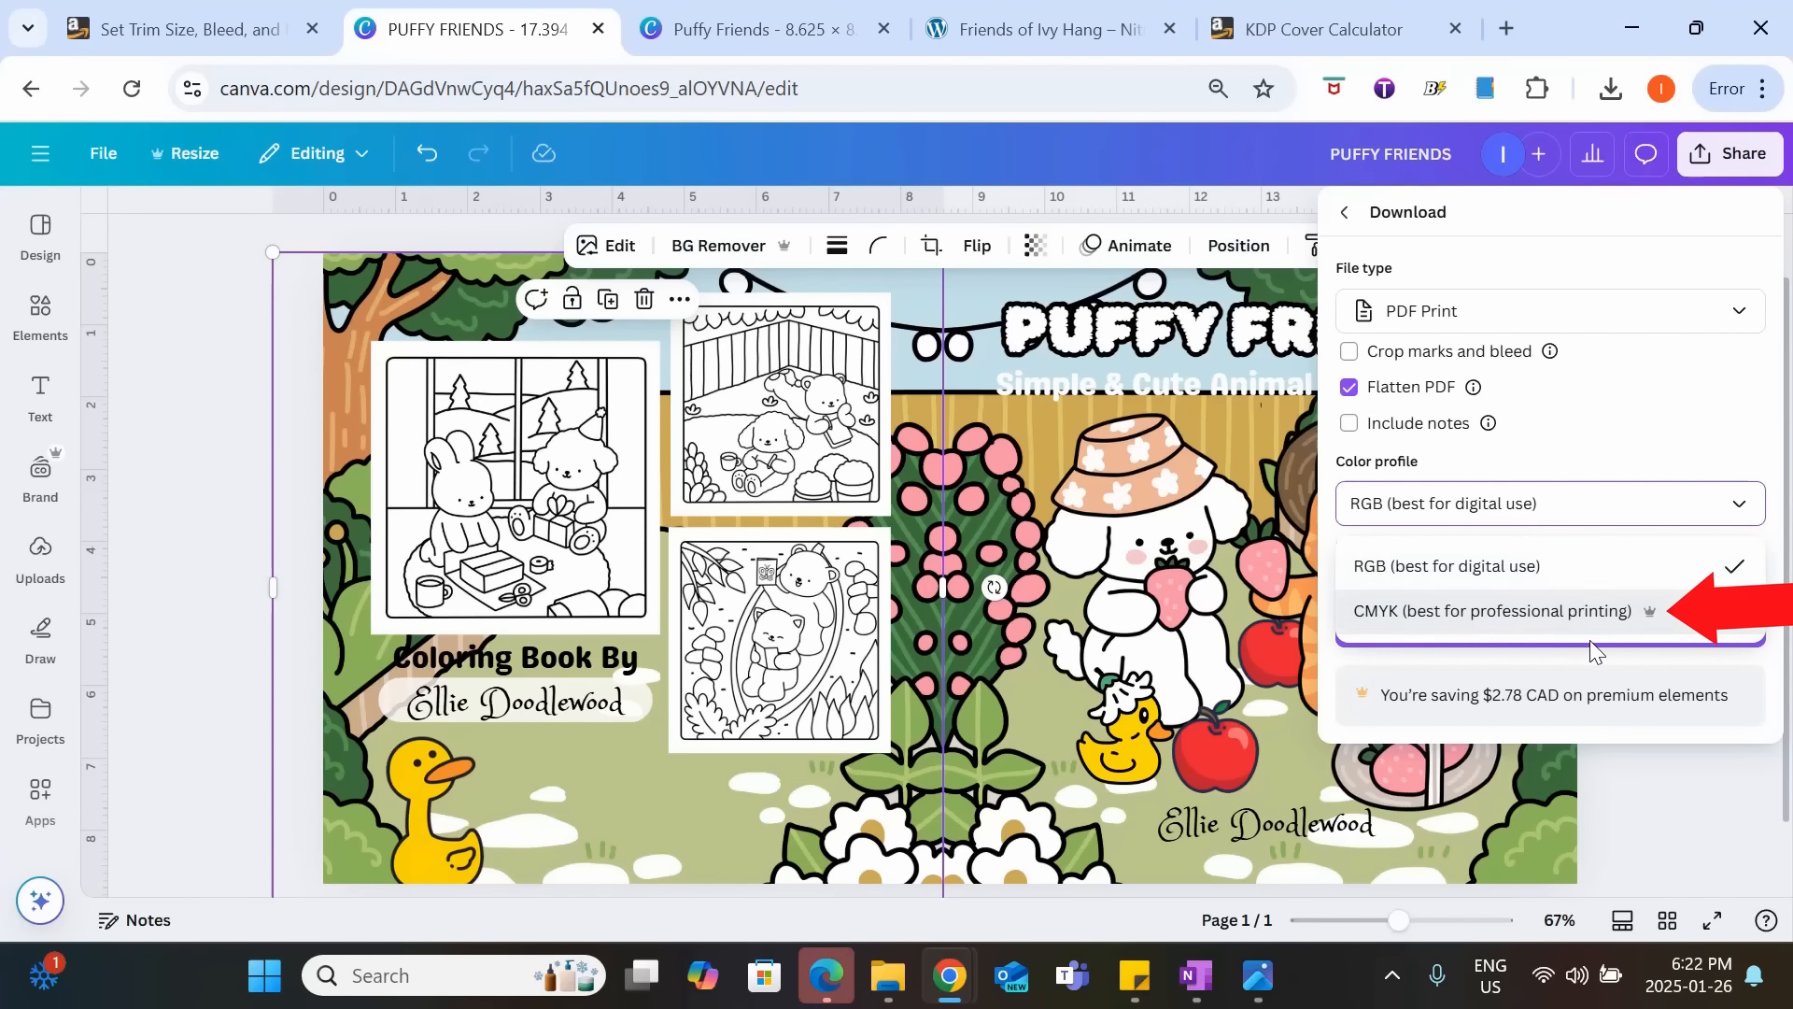
{"action": "left_click", "coordinate": [1504, 611]}
{"action": "left_click", "coordinate": [1485, 624]}
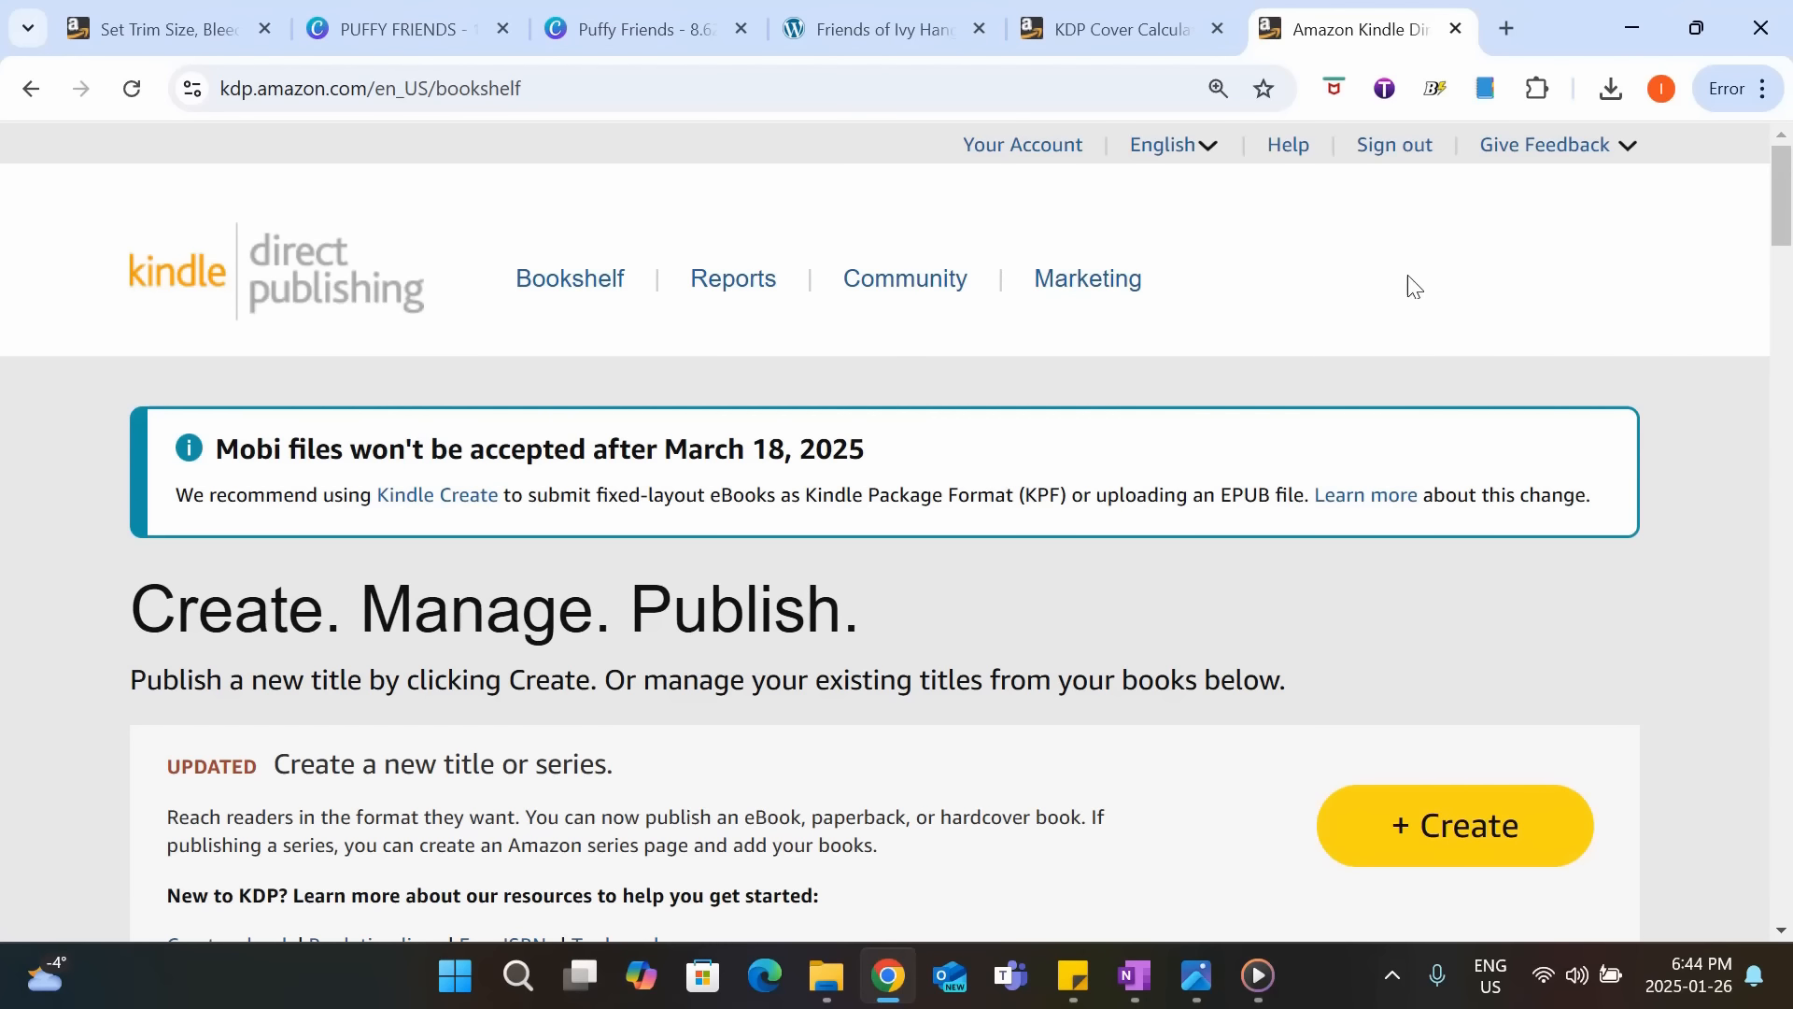
Start a new paperback title in Amazon Kindle Direct Publishing.
{"action": "left_click", "coordinate": [1423, 846]}
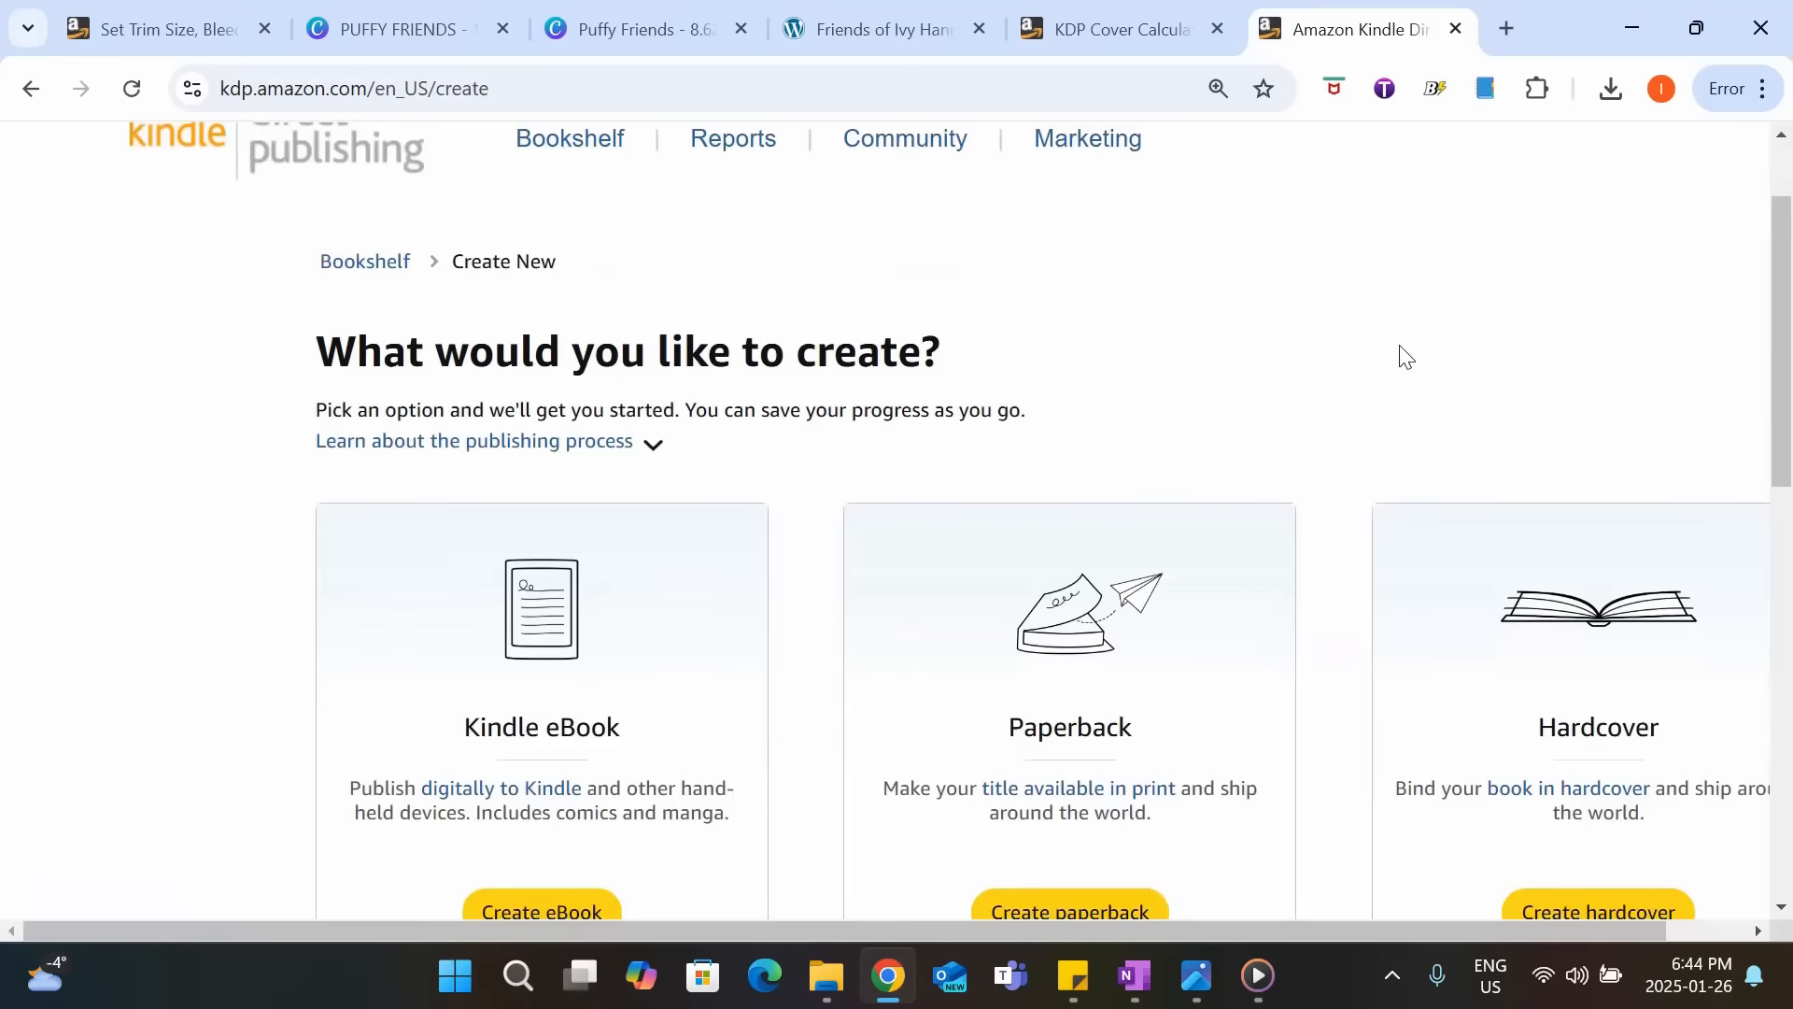
{"action": "scroll", "coordinate": [1398, 356], "scroll_direction": "down", "scroll_amount": 1}
{"action": "left_click", "coordinate": [1132, 771]}
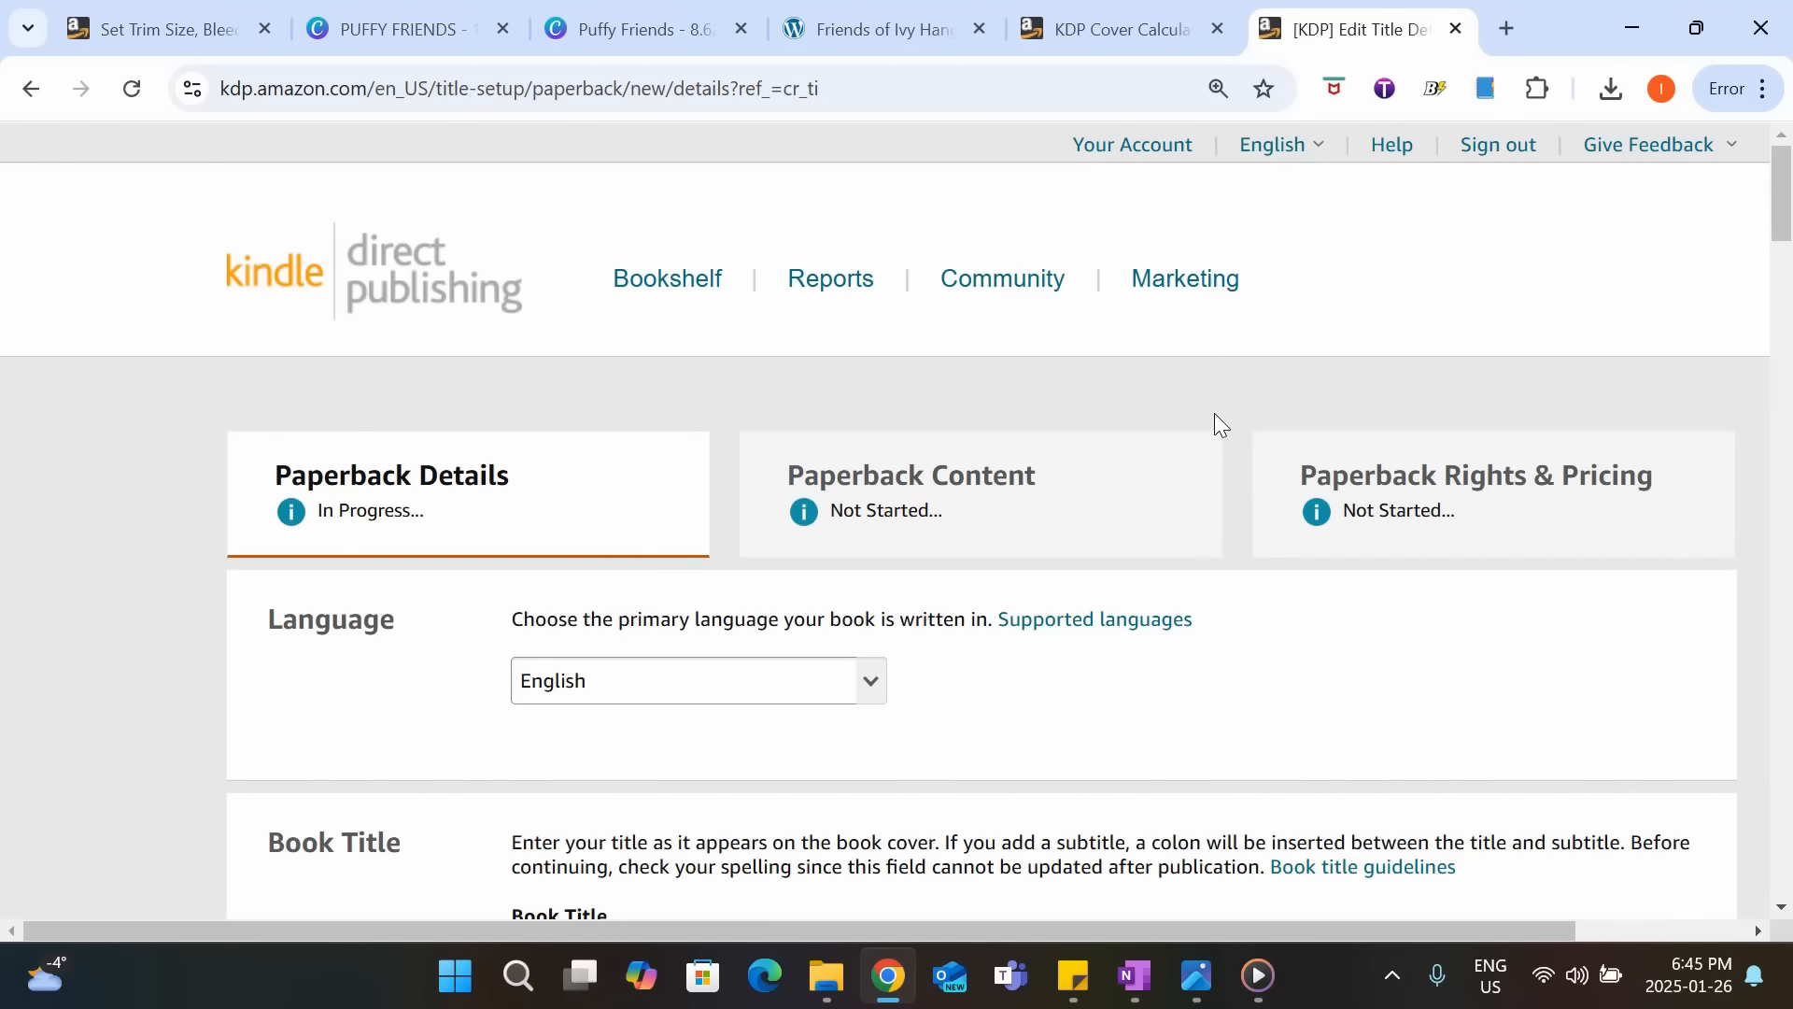
Enter "Puffy Friends" as the book title and "Simple & Cute Animal Coloring Book" as the subtitle.
{"action": "scroll", "coordinate": [1214, 420], "scroll_direction": "down", "scroll_amount": 3}
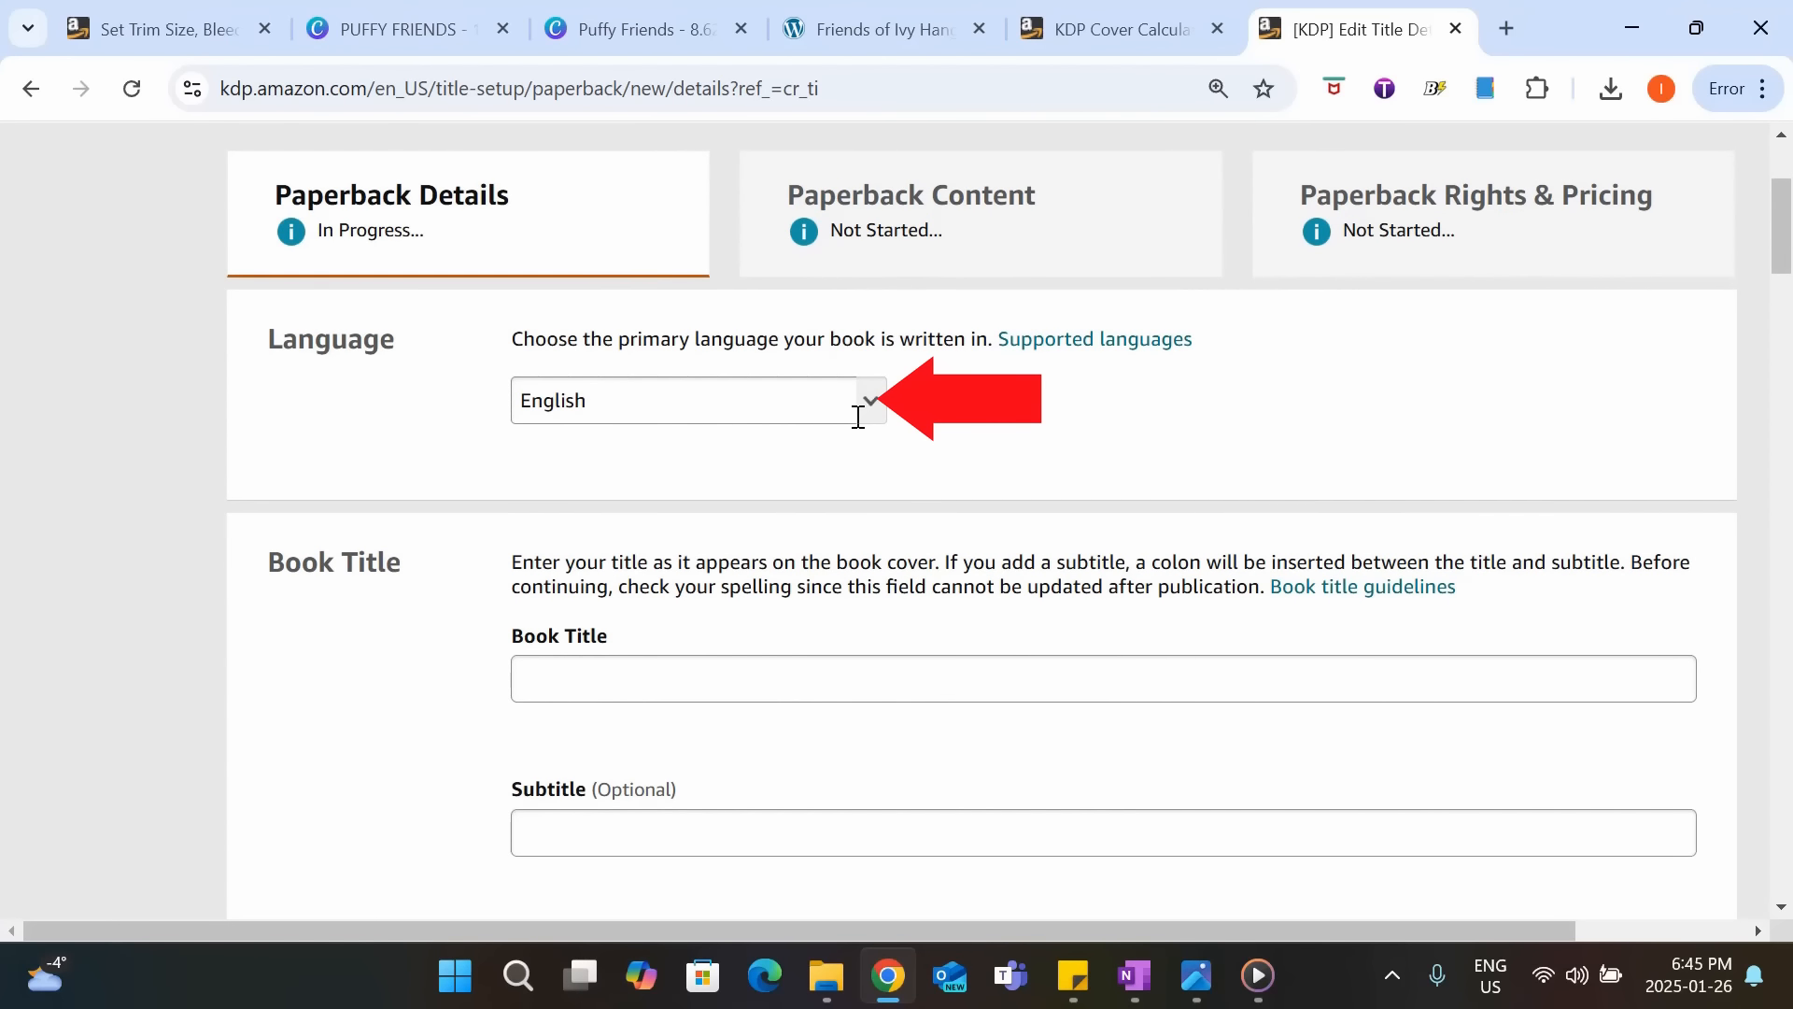
{"action": "scroll", "coordinate": [816, 421], "scroll_direction": "down", "scroll_amount": 2}
{"action": "left_click", "coordinate": [815, 543]}
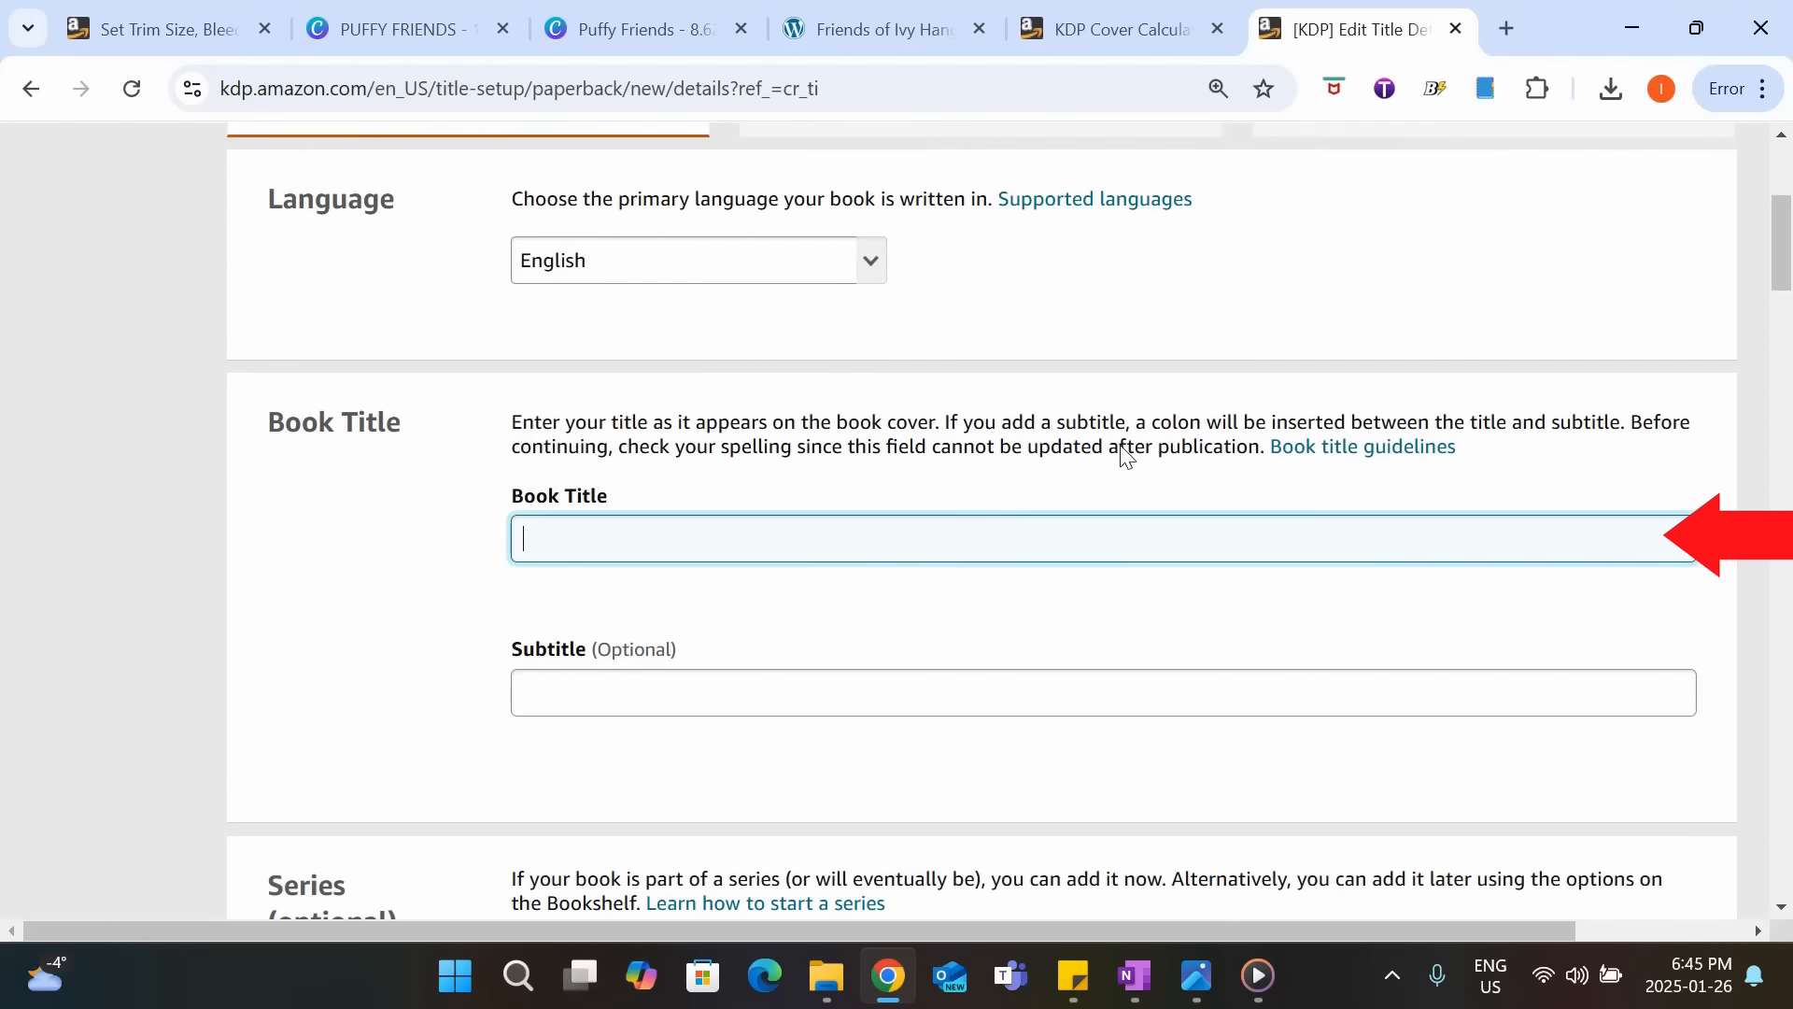
{"action": "type", "text": "Puffy Friends"}
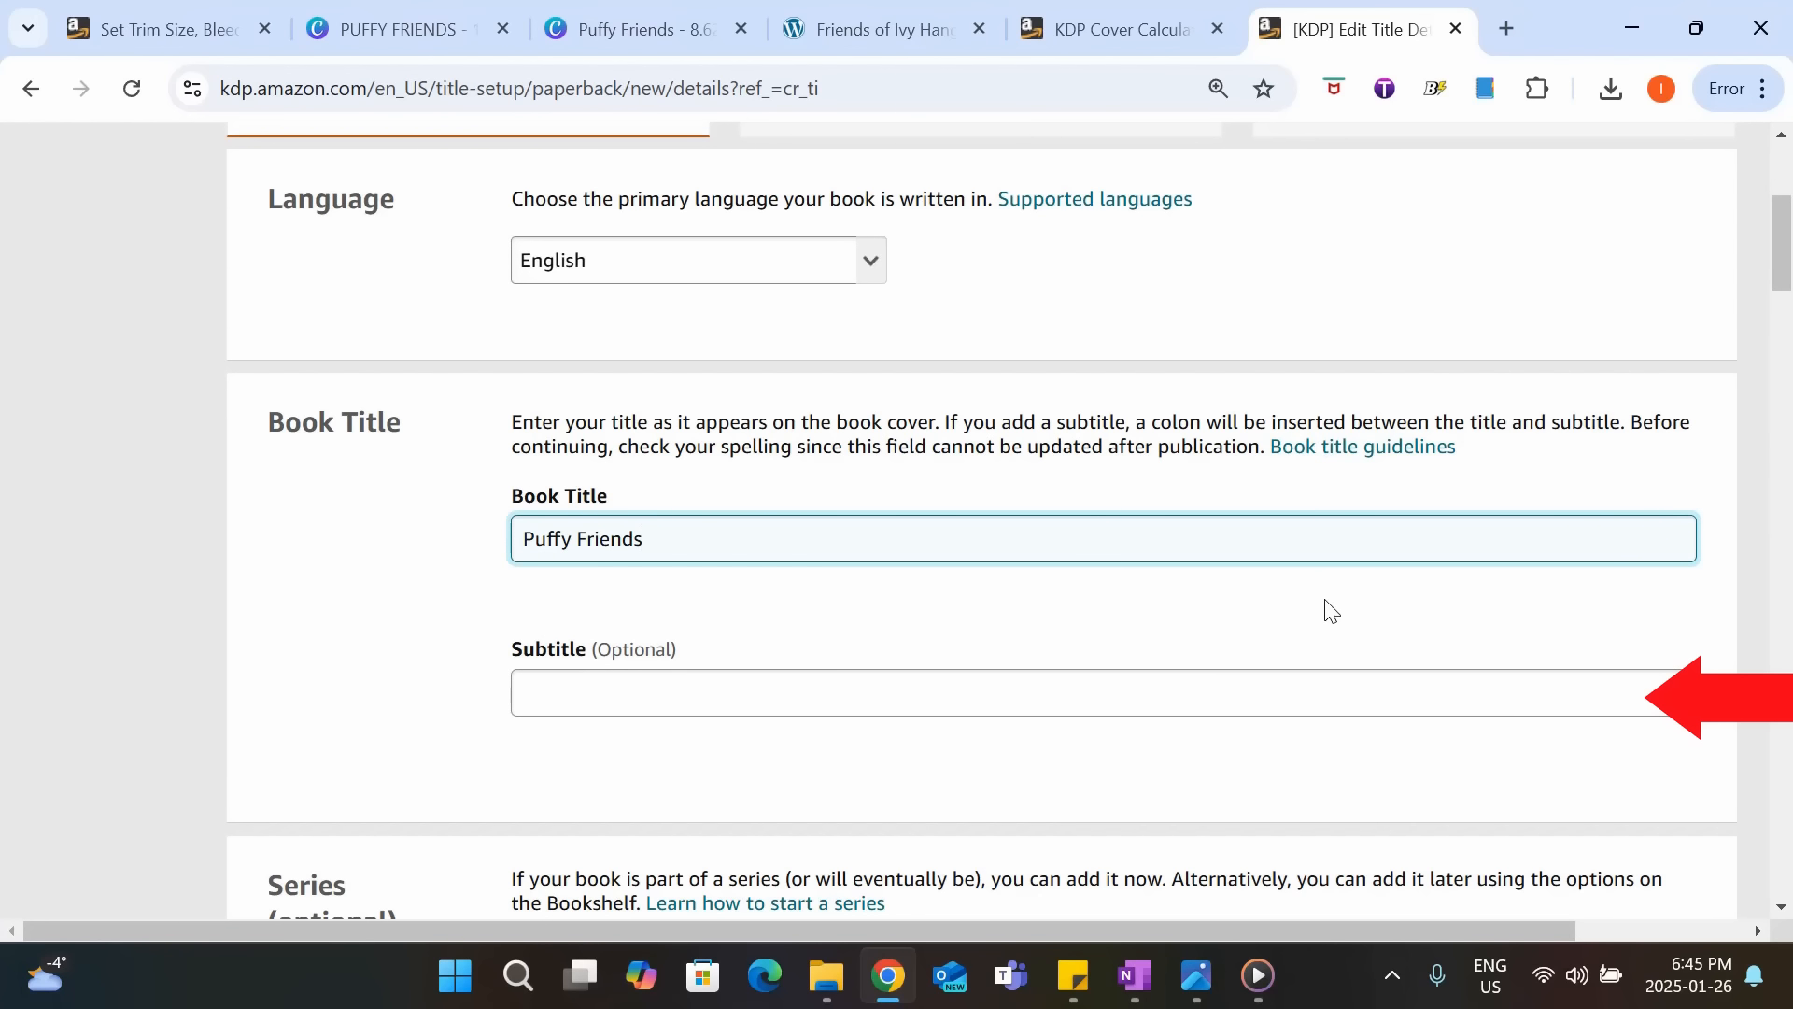
{"action": "left_click", "coordinate": [1267, 687]}
{"action": "type", "text": "Simpl"}
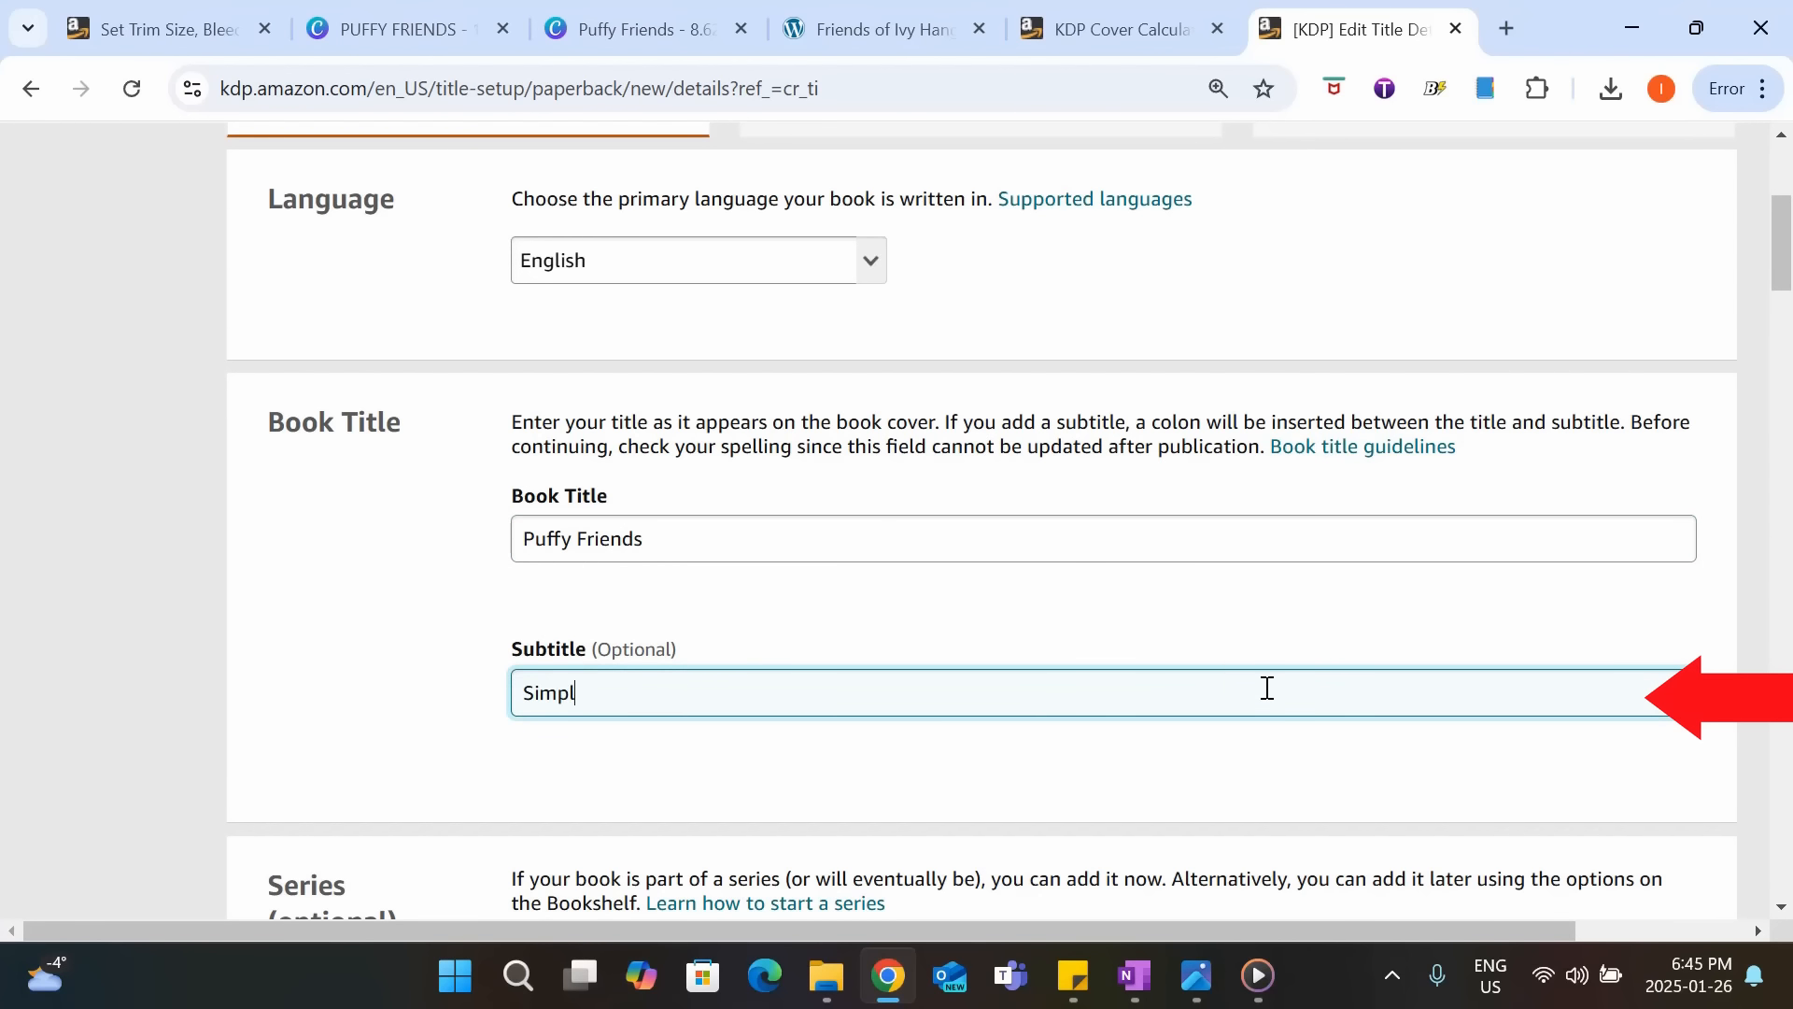
{"action": "type", "text": "e & Cute Animal Coloring Book"}
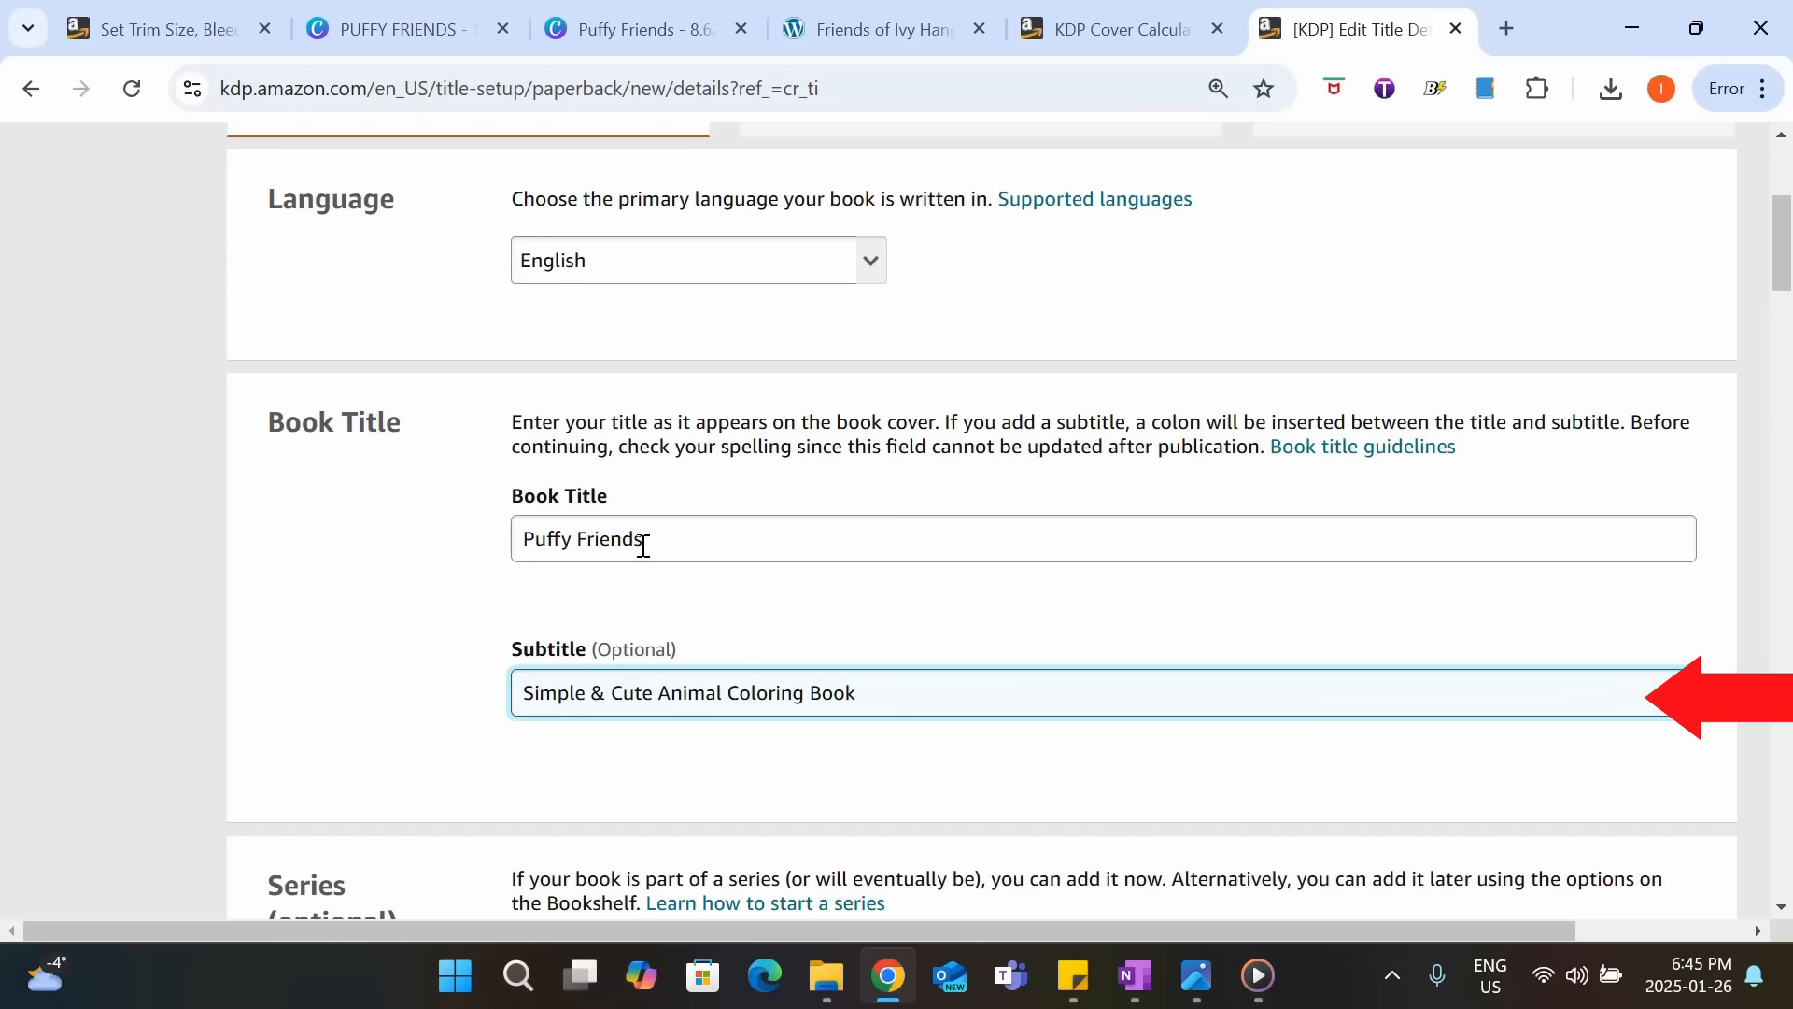
Skip the optional series and edition number, and fill in the primary author's first and last name.
{"action": "scroll", "coordinate": [690, 613], "scroll_direction": "down", "scroll_amount": 1}
{"action": "scroll", "coordinate": [691, 613], "scroll_direction": "down", "scroll_amount": 5}
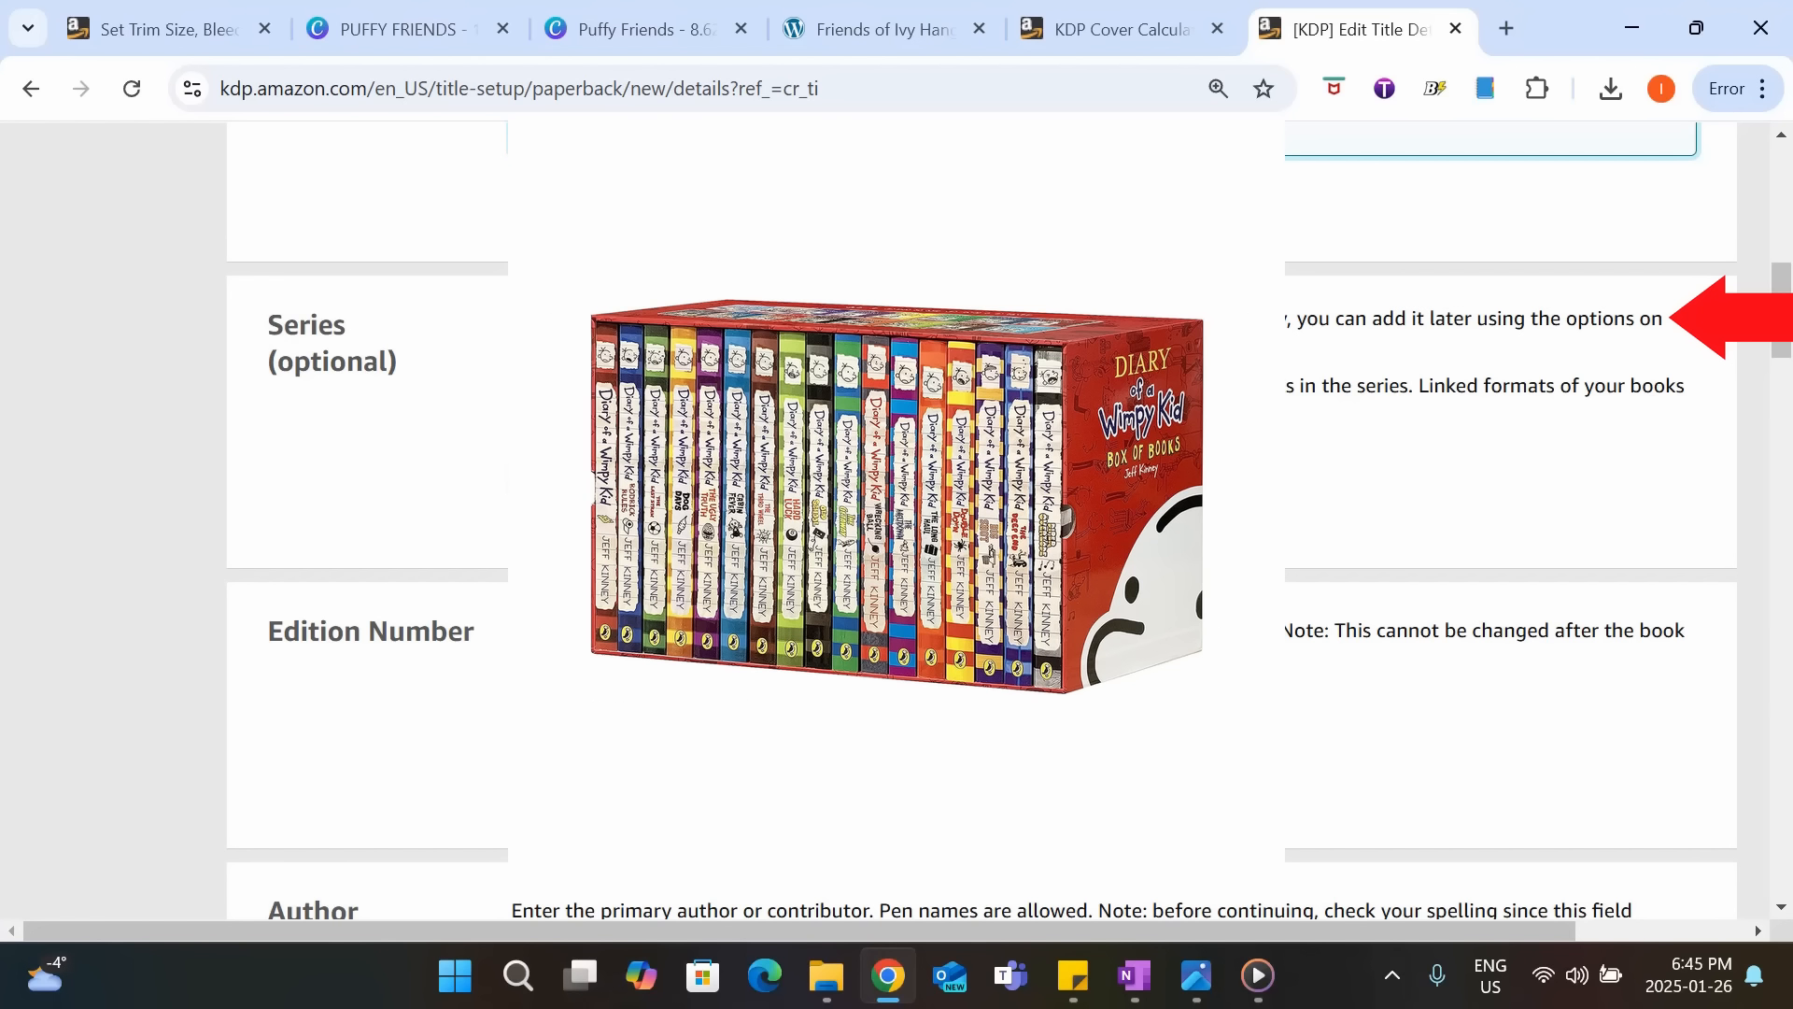
{"action": "scroll", "coordinate": [739, 414], "scroll_direction": "down", "scroll_amount": 1}
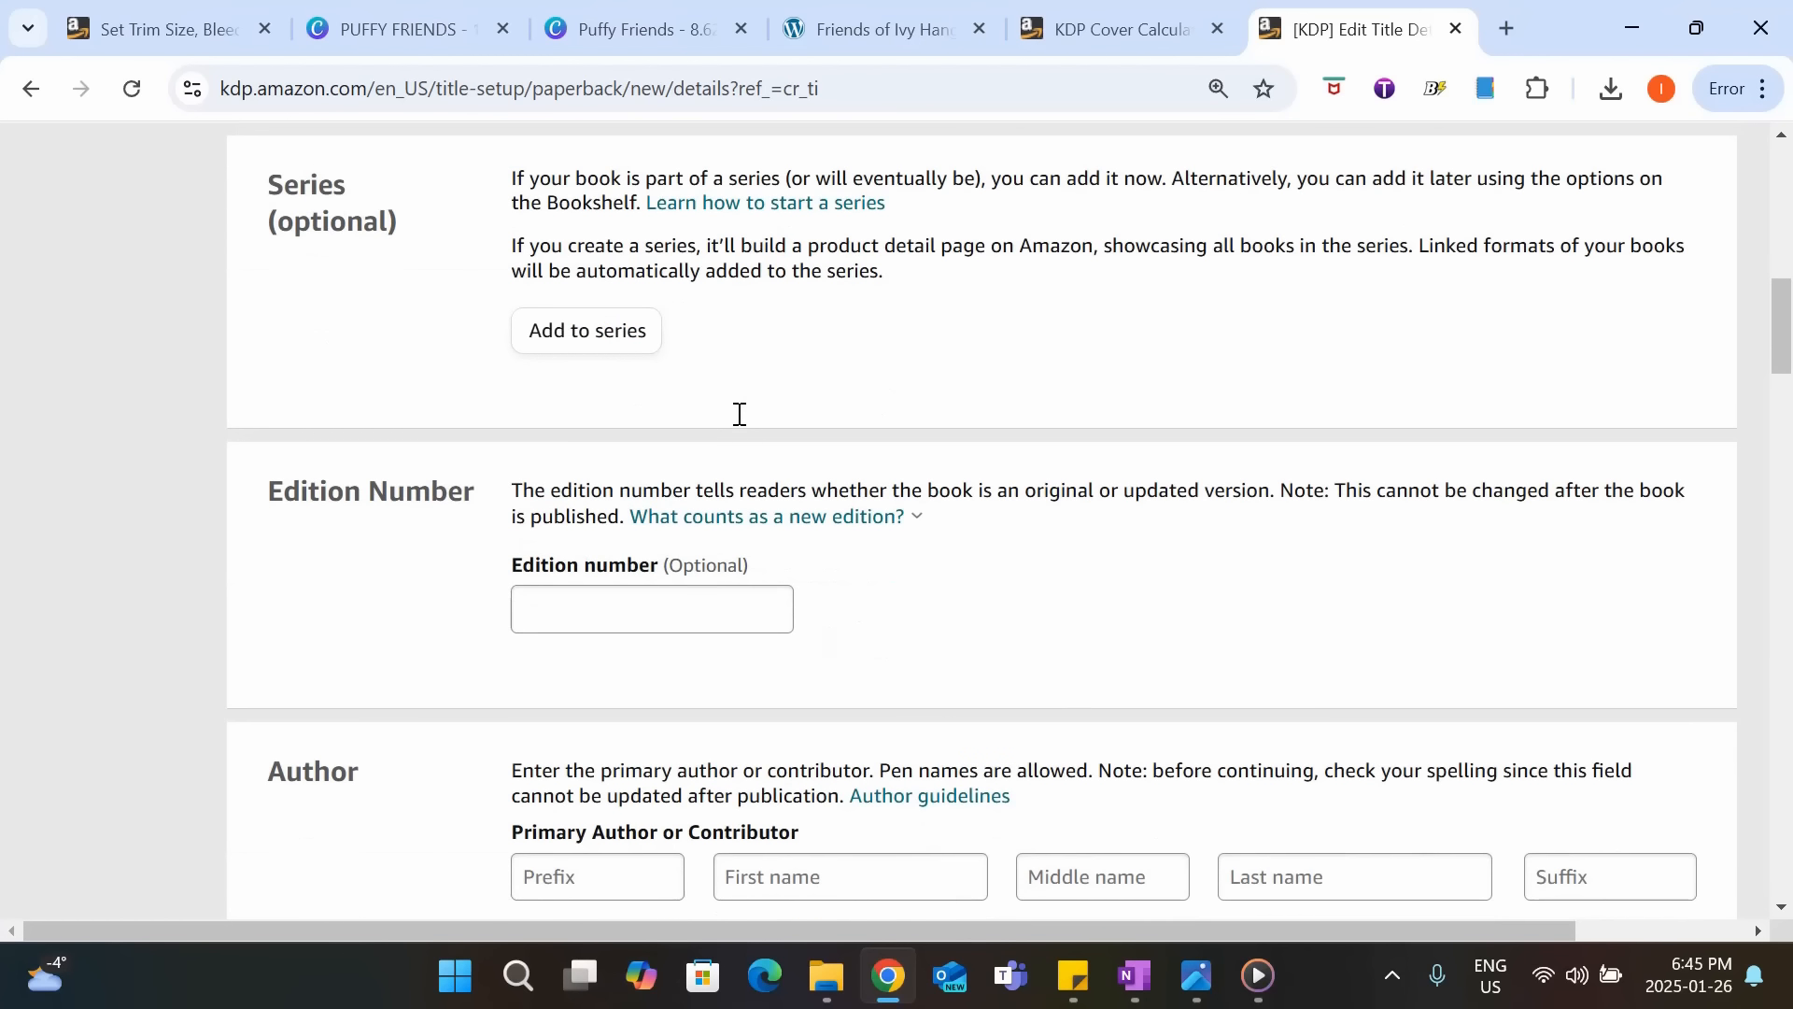
{"action": "scroll", "coordinate": [739, 414], "scroll_direction": "down", "scroll_amount": 1}
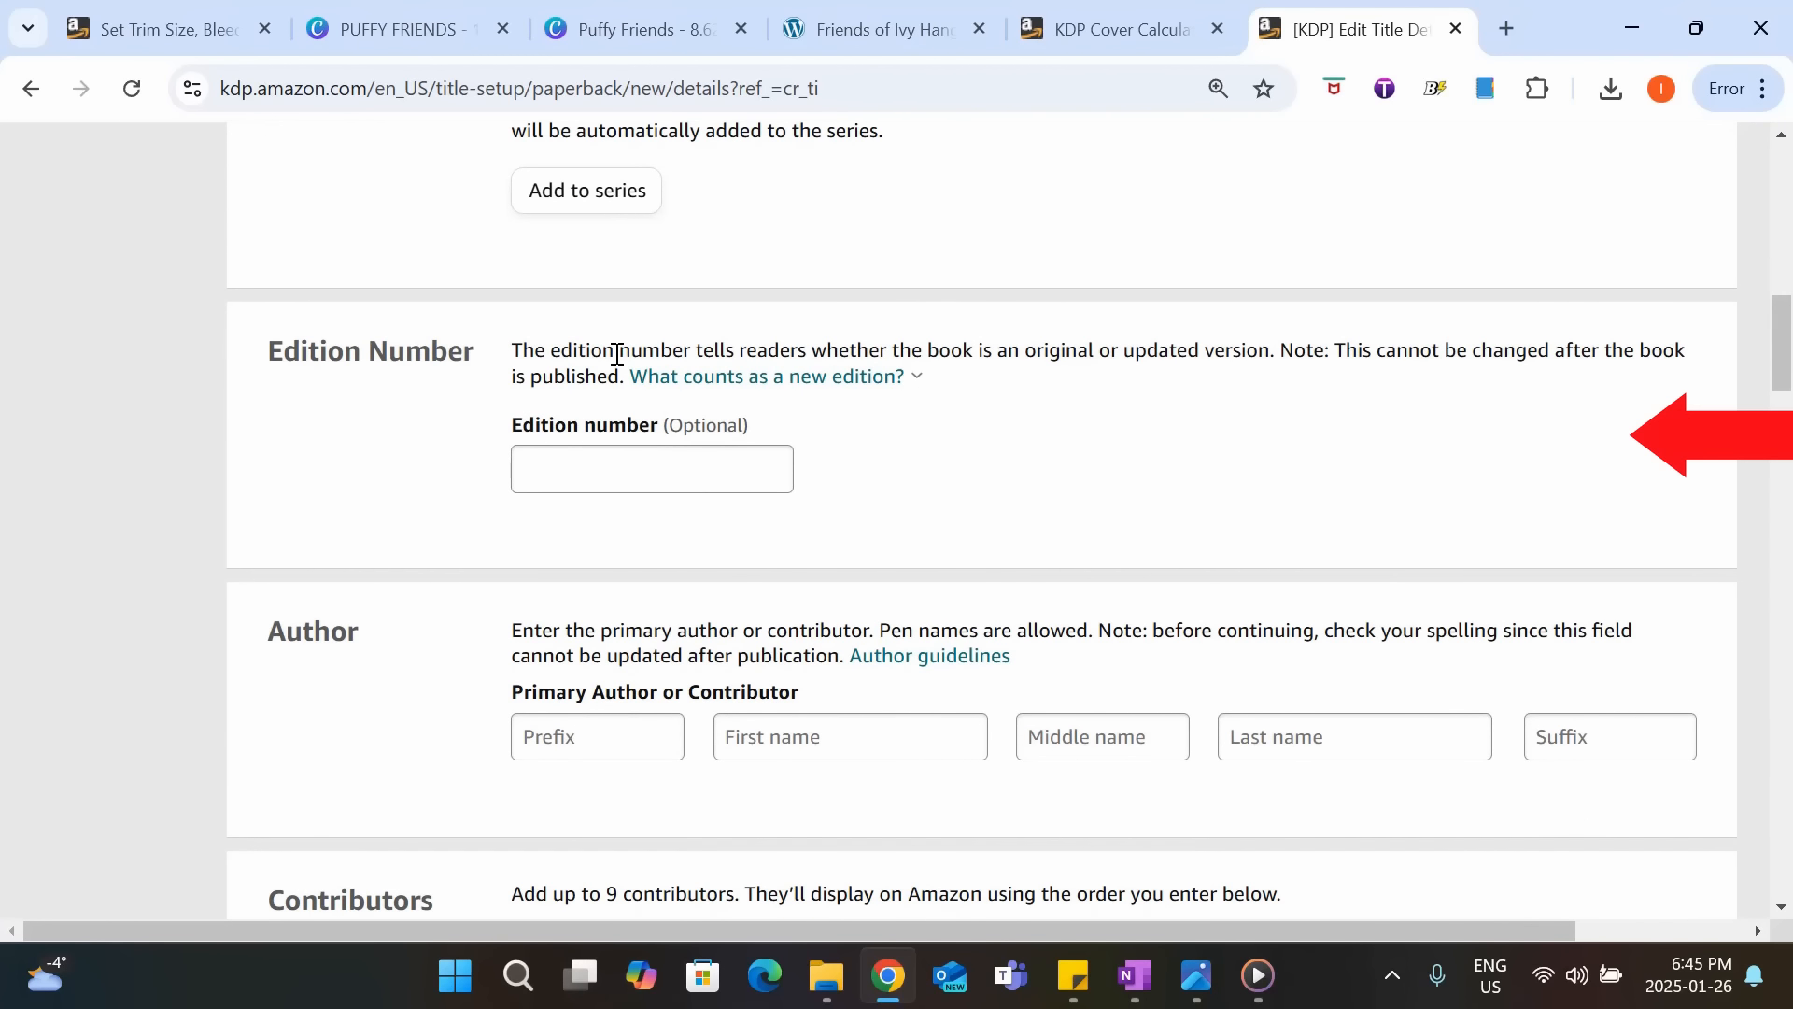
{"action": "scroll", "coordinate": [618, 355], "scroll_direction": "down", "scroll_amount": 4}
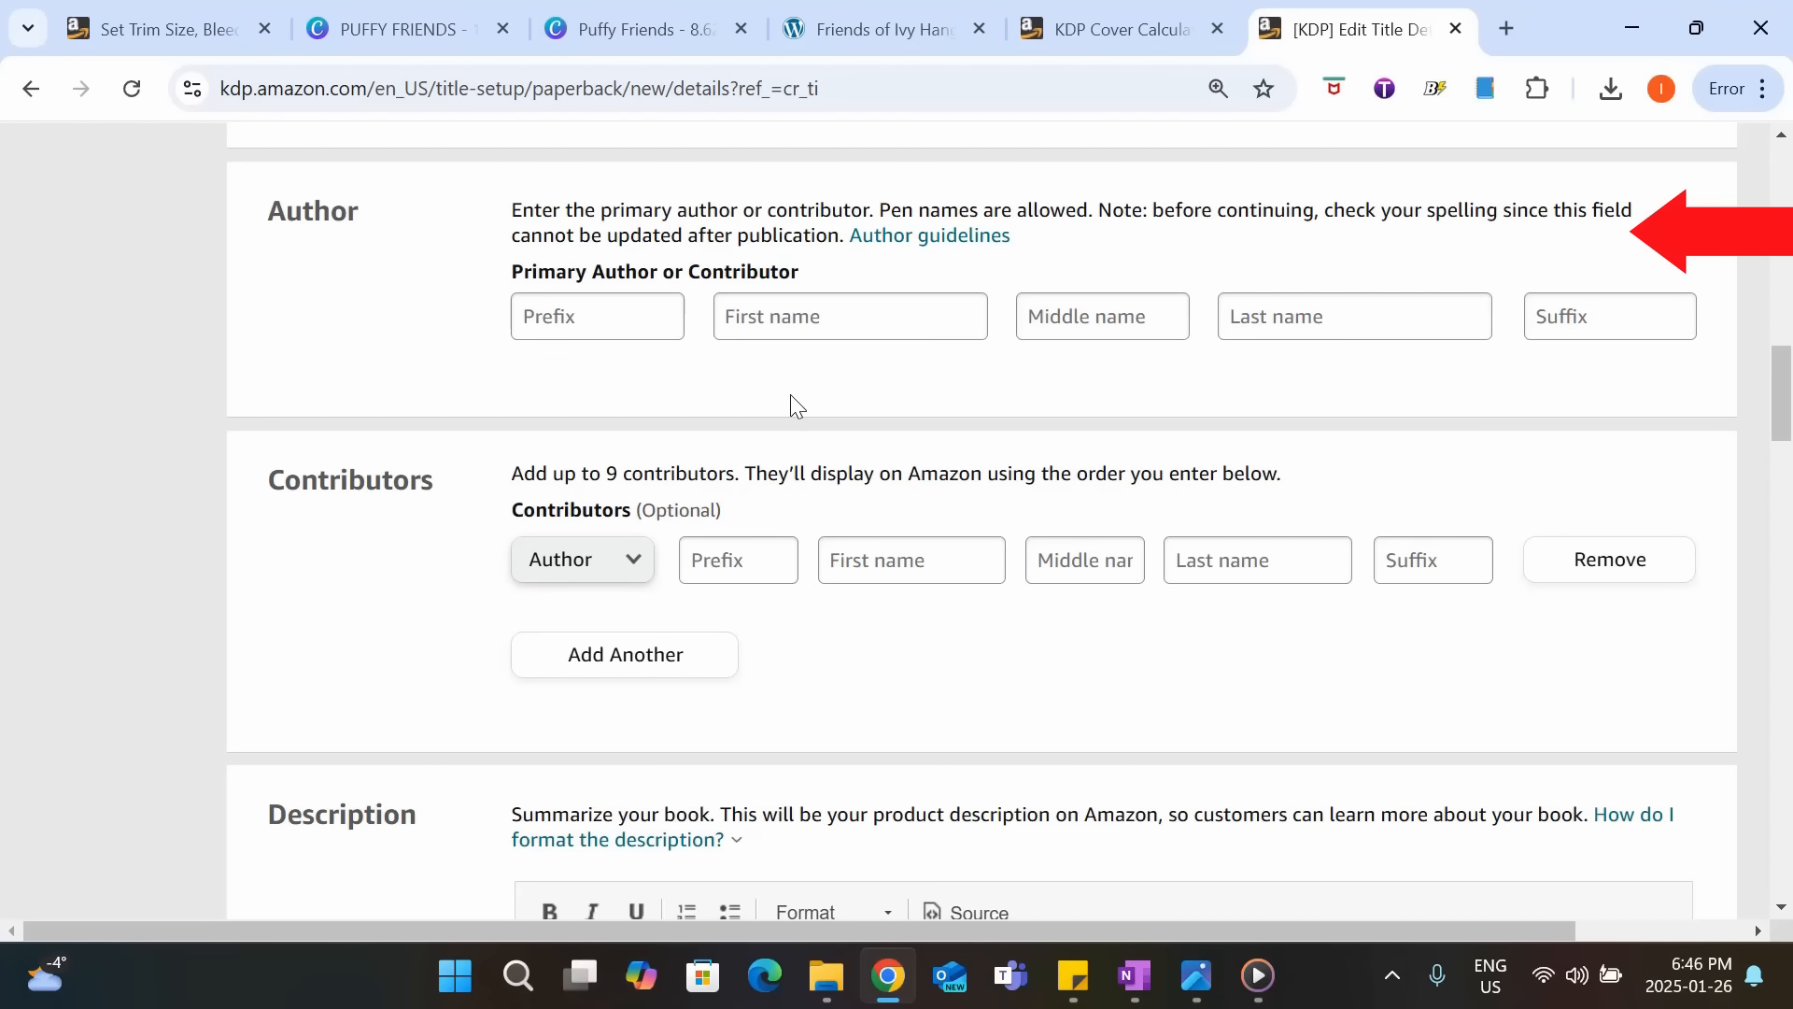
{"action": "left_click", "coordinate": [792, 314]}
{"action": "type", "text": "Ell"}
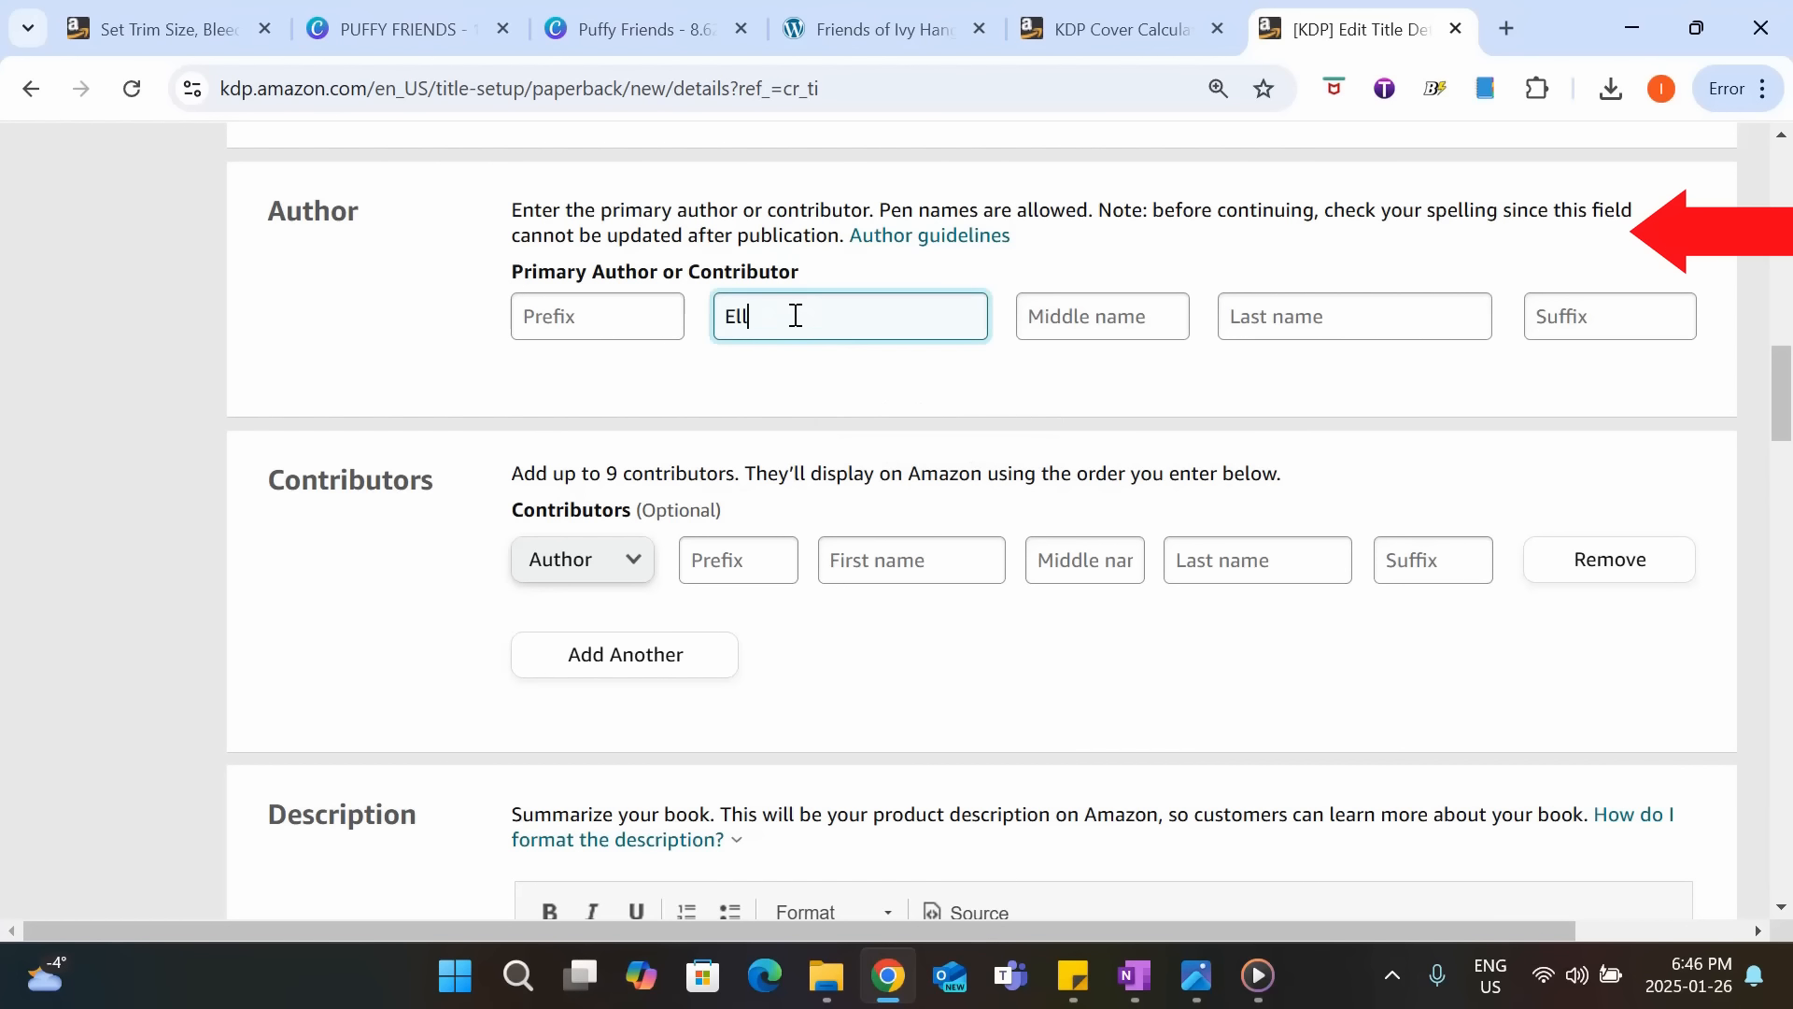
{"action": "type", "text": "ie"}
{"action": "left_click", "coordinate": [1405, 327]}
{"action": "type", "text": "Doodlewood"}
{"action": "left_click", "coordinate": [1537, 464]}
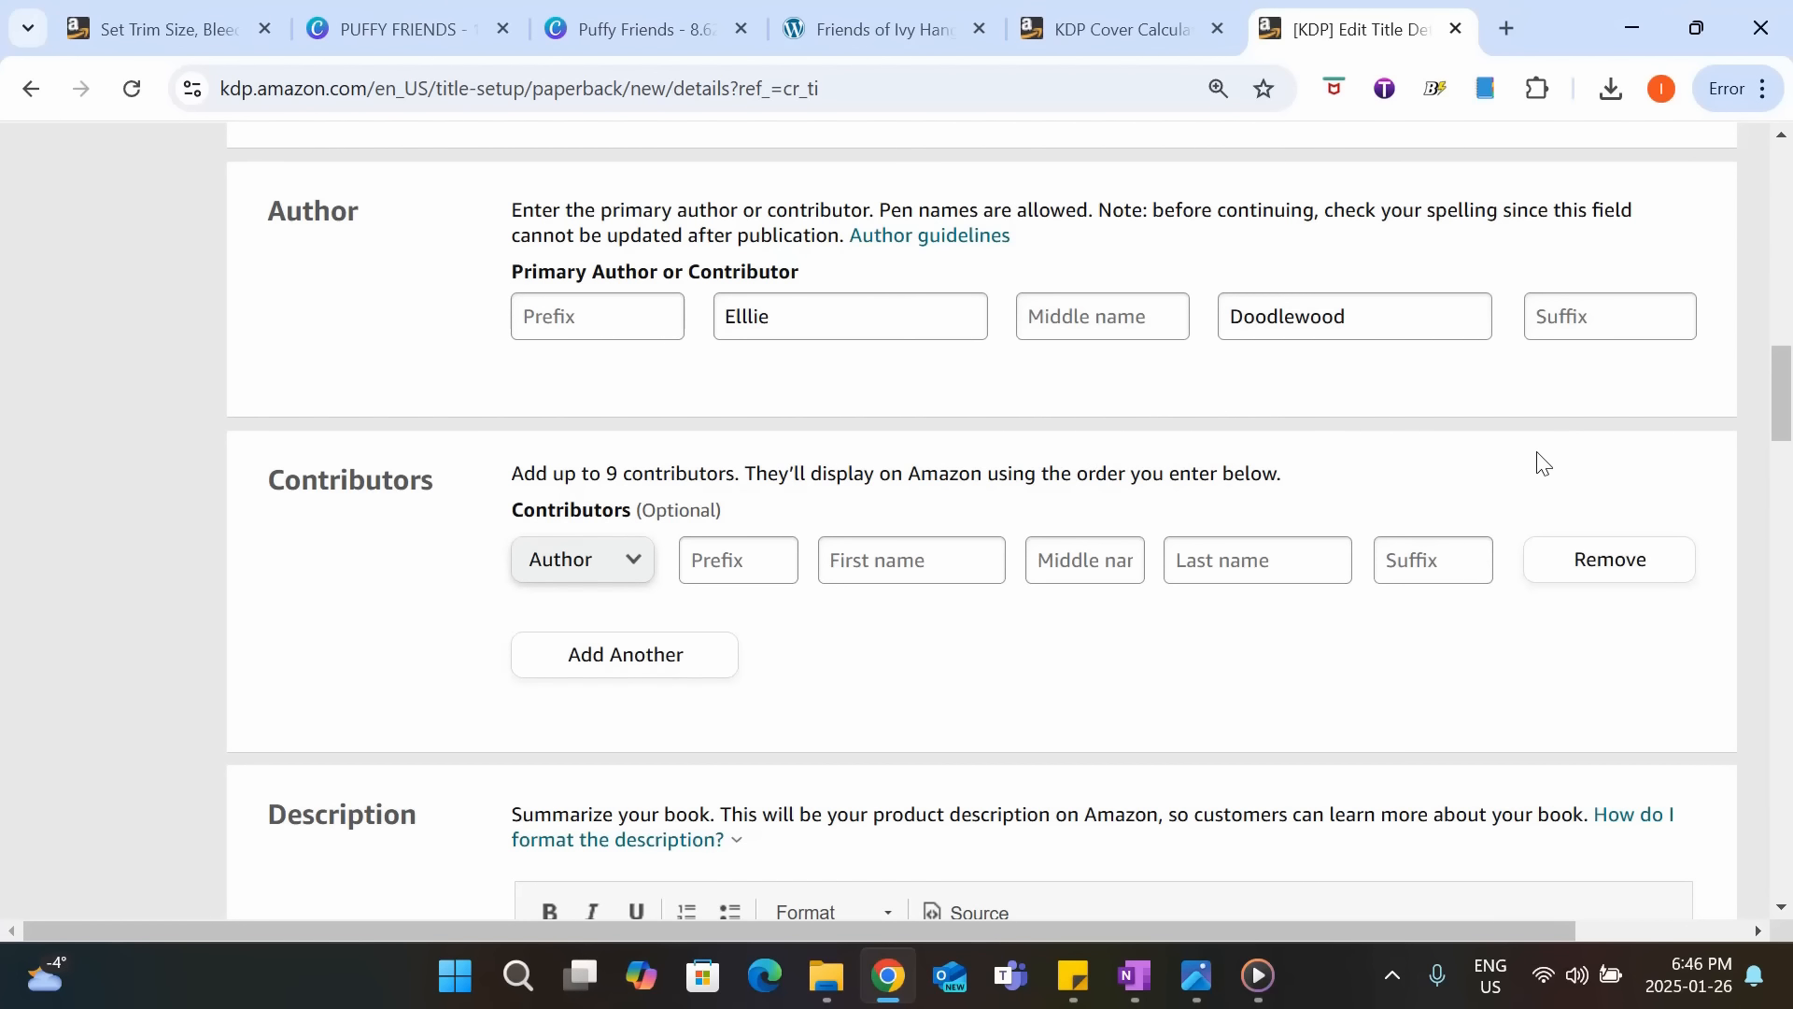
Paste the prepared Puffy Friends summary, beginning "Color and explore with Puffy Friends", into the book description.
{"action": "scroll", "coordinate": [1209, 513], "scroll_direction": "down", "scroll_amount": 3}
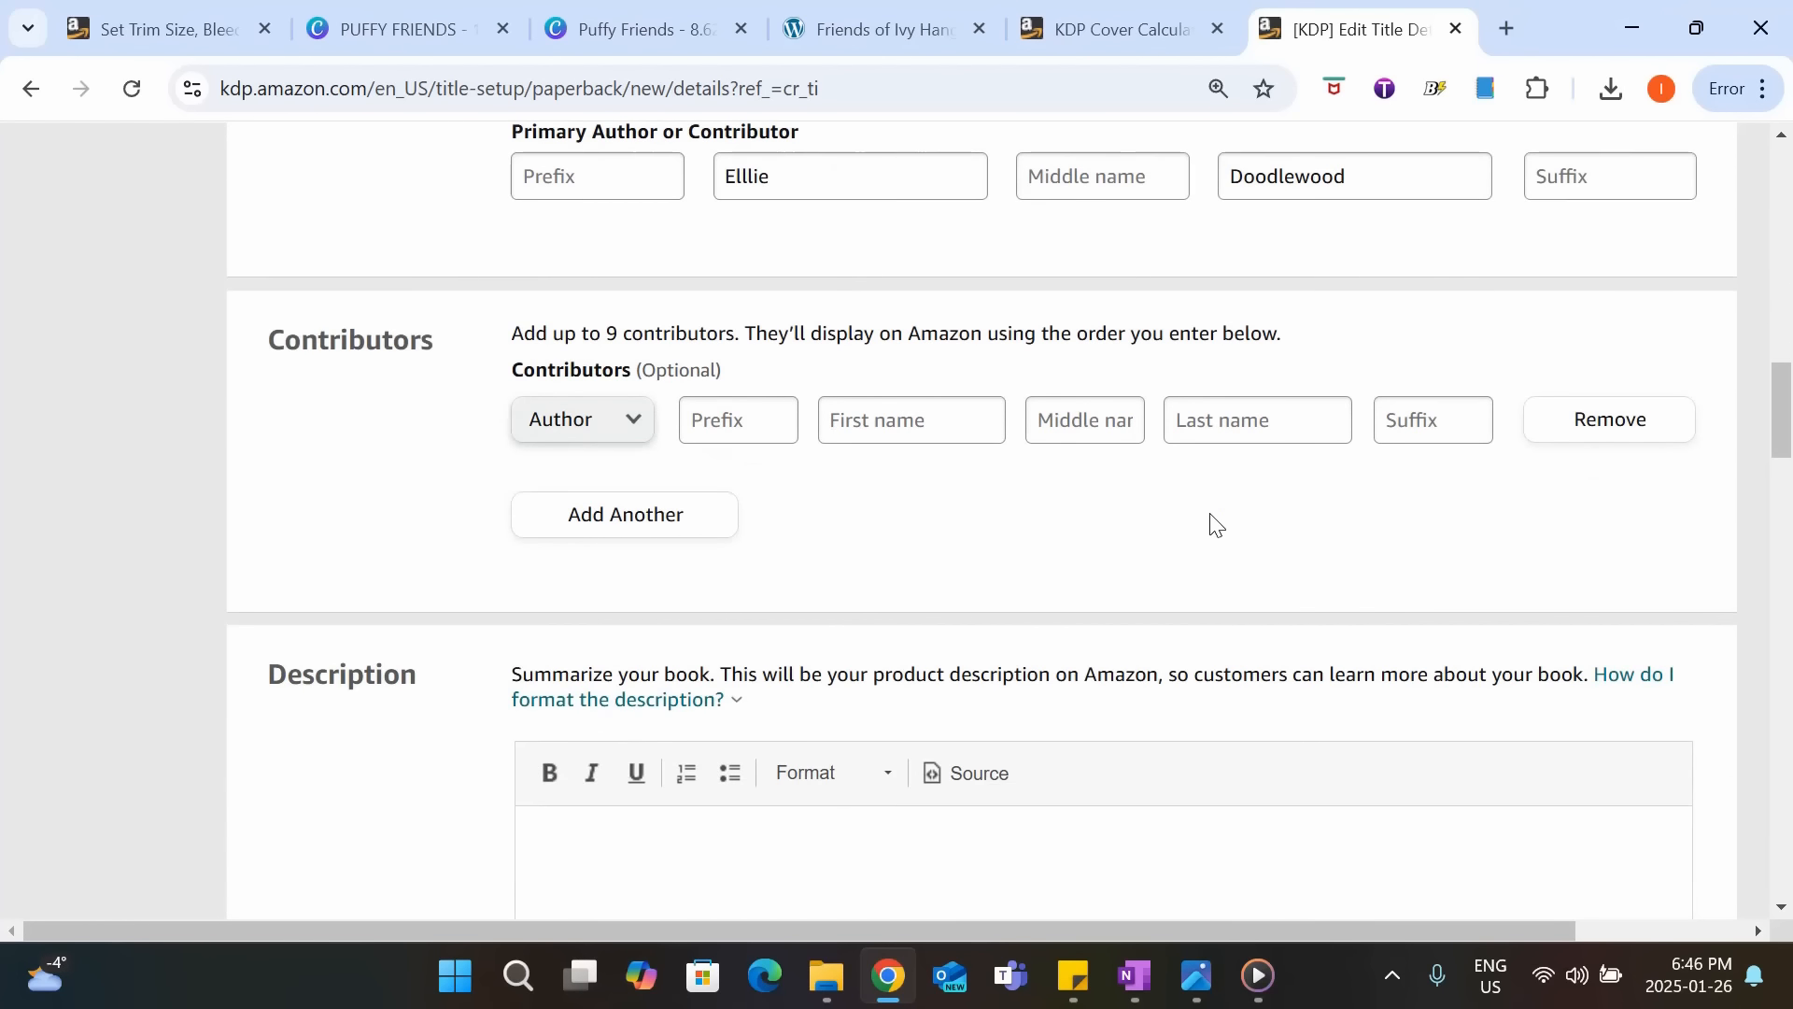
{"action": "scroll", "coordinate": [1200, 431], "scroll_direction": "down", "scroll_amount": 3}
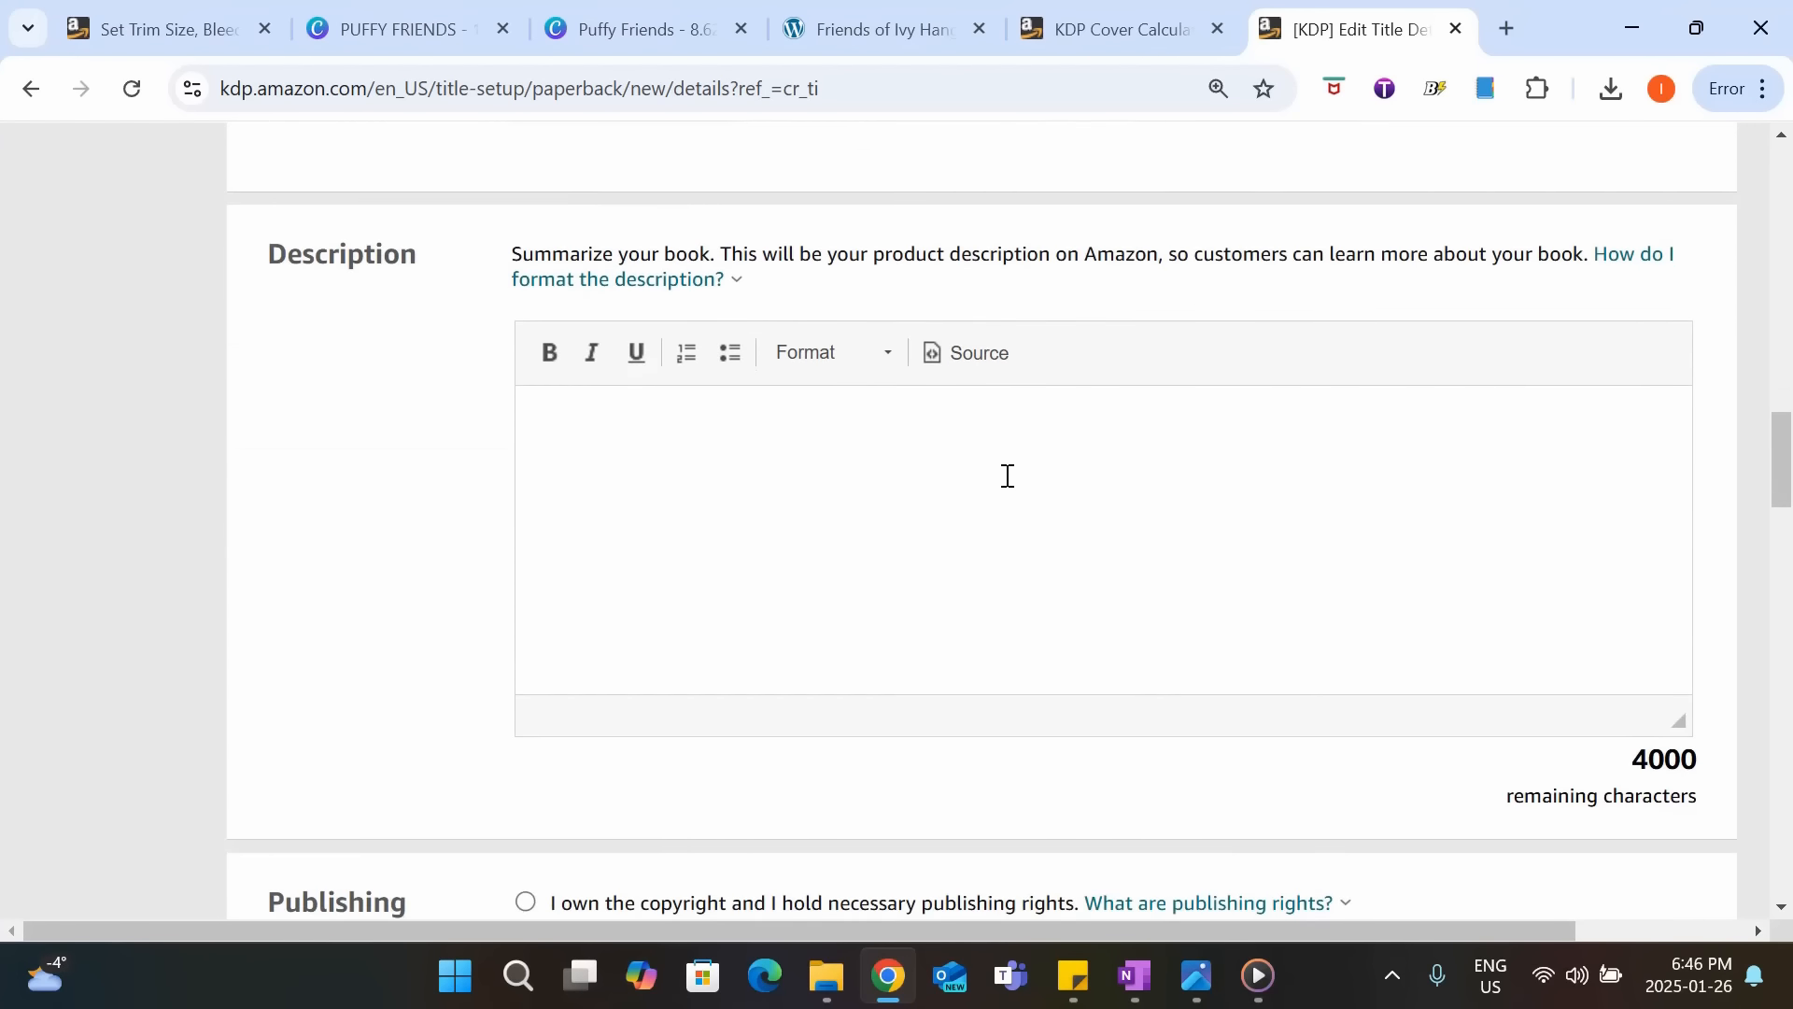
{"action": "left_click", "coordinate": [1005, 476]}
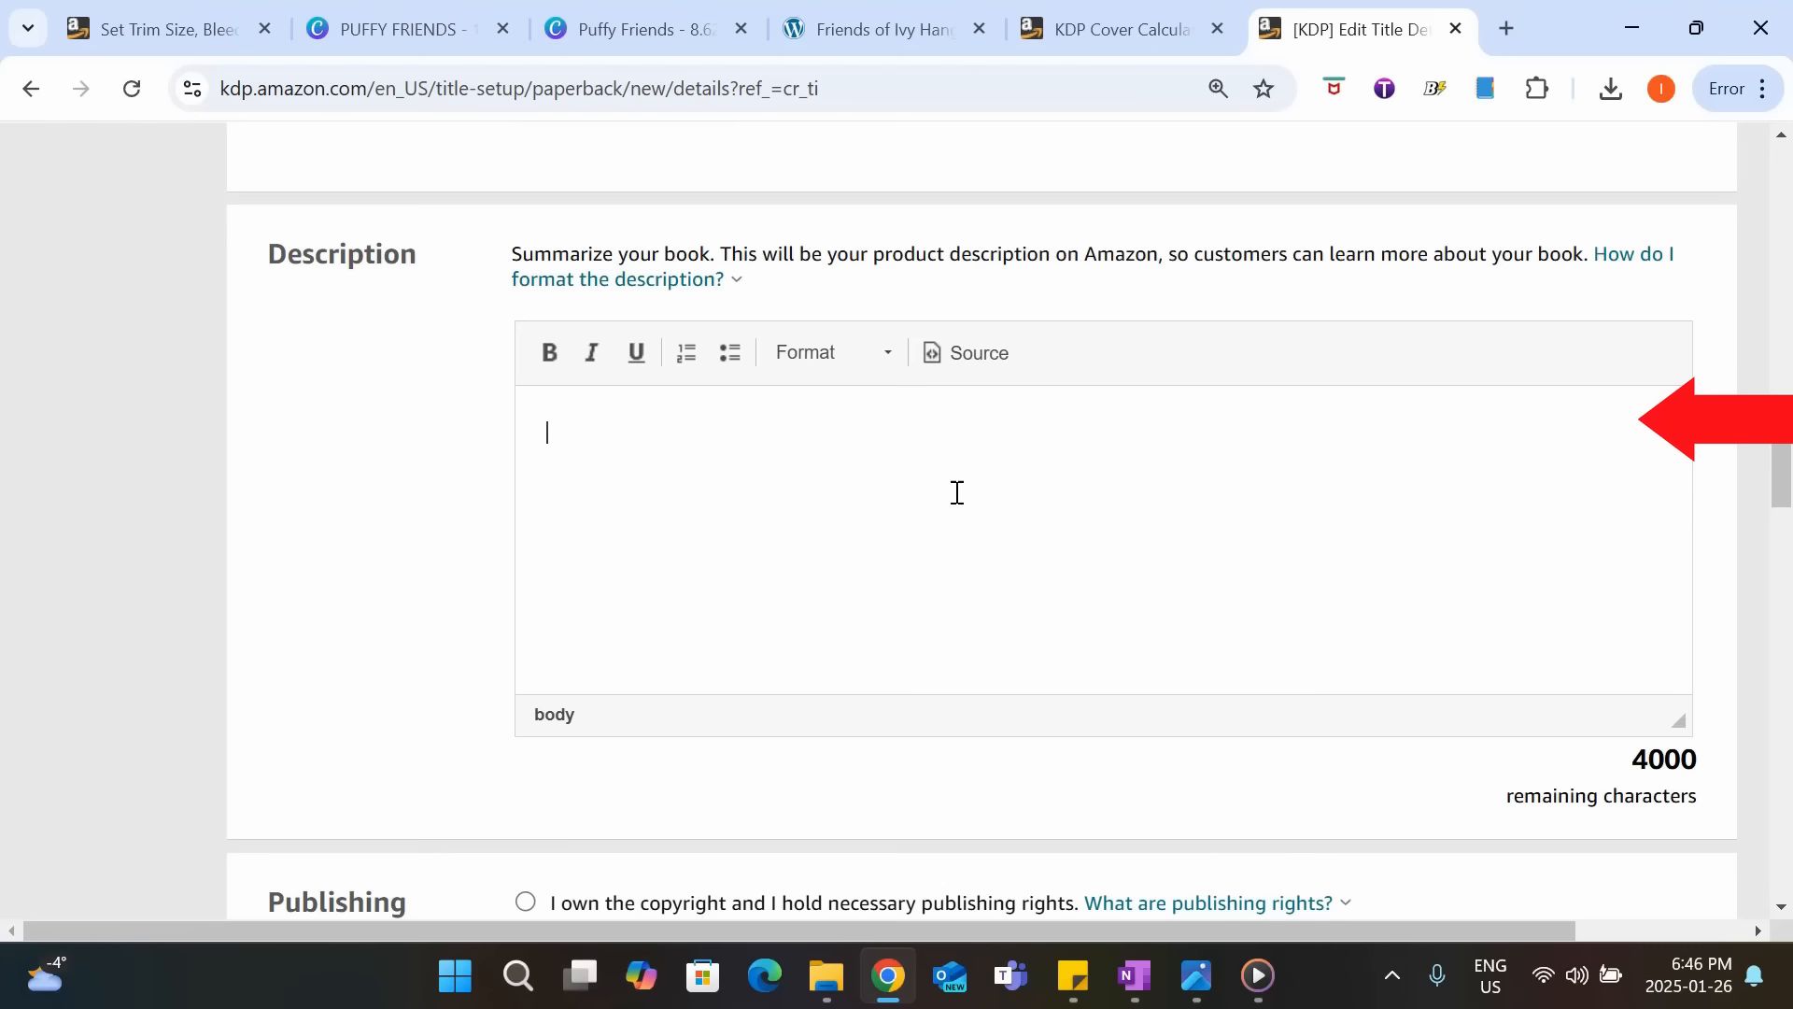
{"action": "type", "text": "Color and explore with Puffy Friends, a delightful coloring book featuring cute, simple animals with bold lines, perfect for kids and adults alike. Celebrate friendship as these adorable animal pals enjoy fun activities together through the seasons. With easy-to-color designs, this book is perfect for stress-free creativity and fun. Grab your coloring tools and bring these lovable friends to life!"}
{"action": "scroll", "coordinate": [1285, 544], "scroll_direction": "down", "scroll_amount": 1}
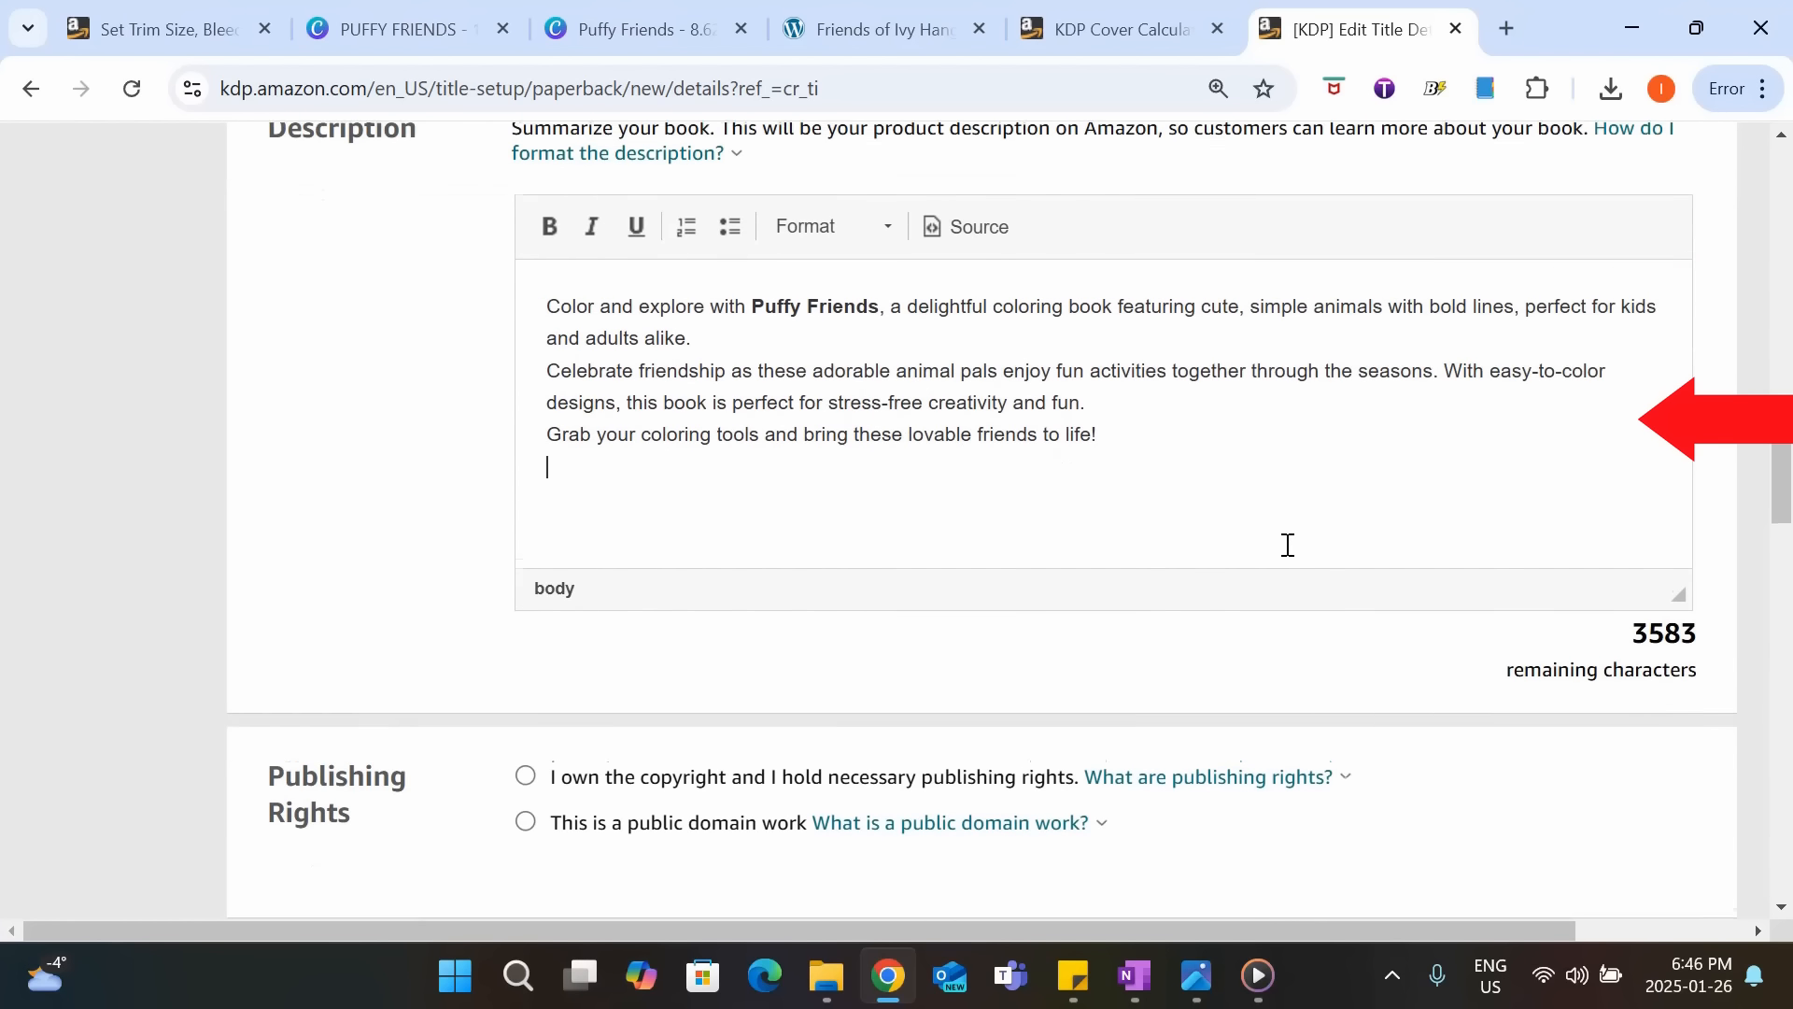
{"action": "scroll", "coordinate": [1286, 544], "scroll_direction": "up", "scroll_amount": 1}
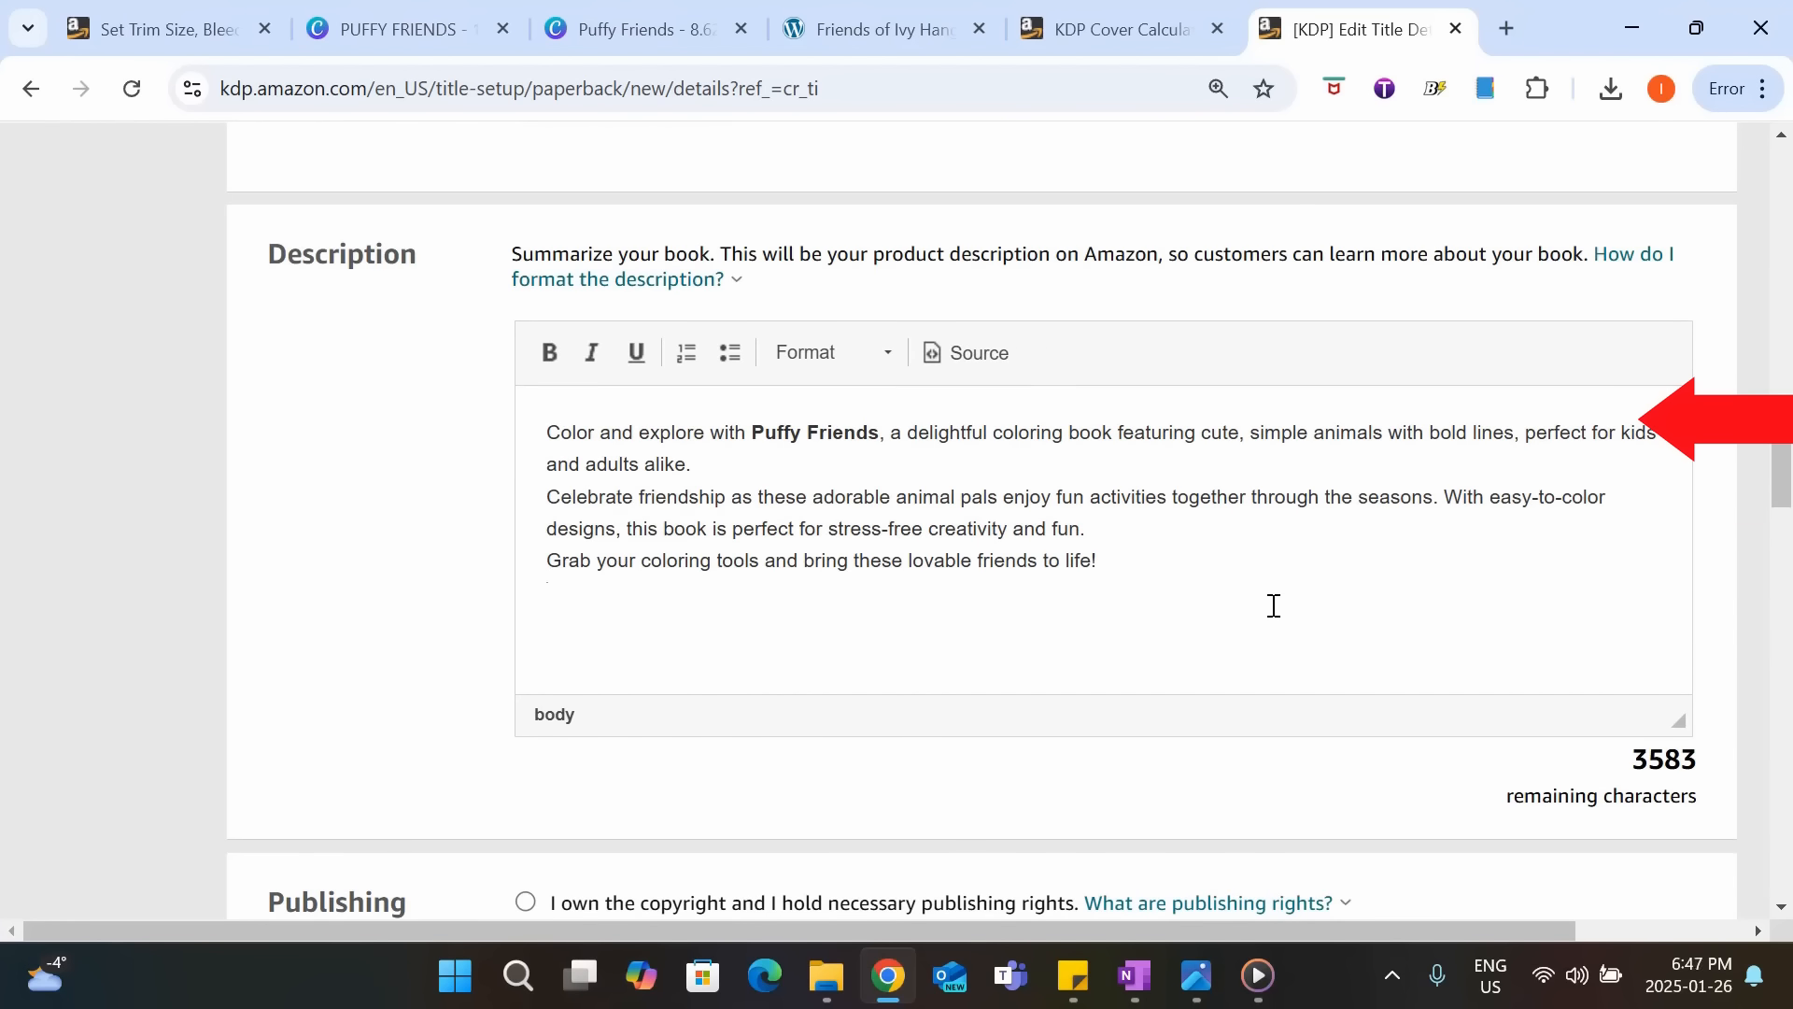
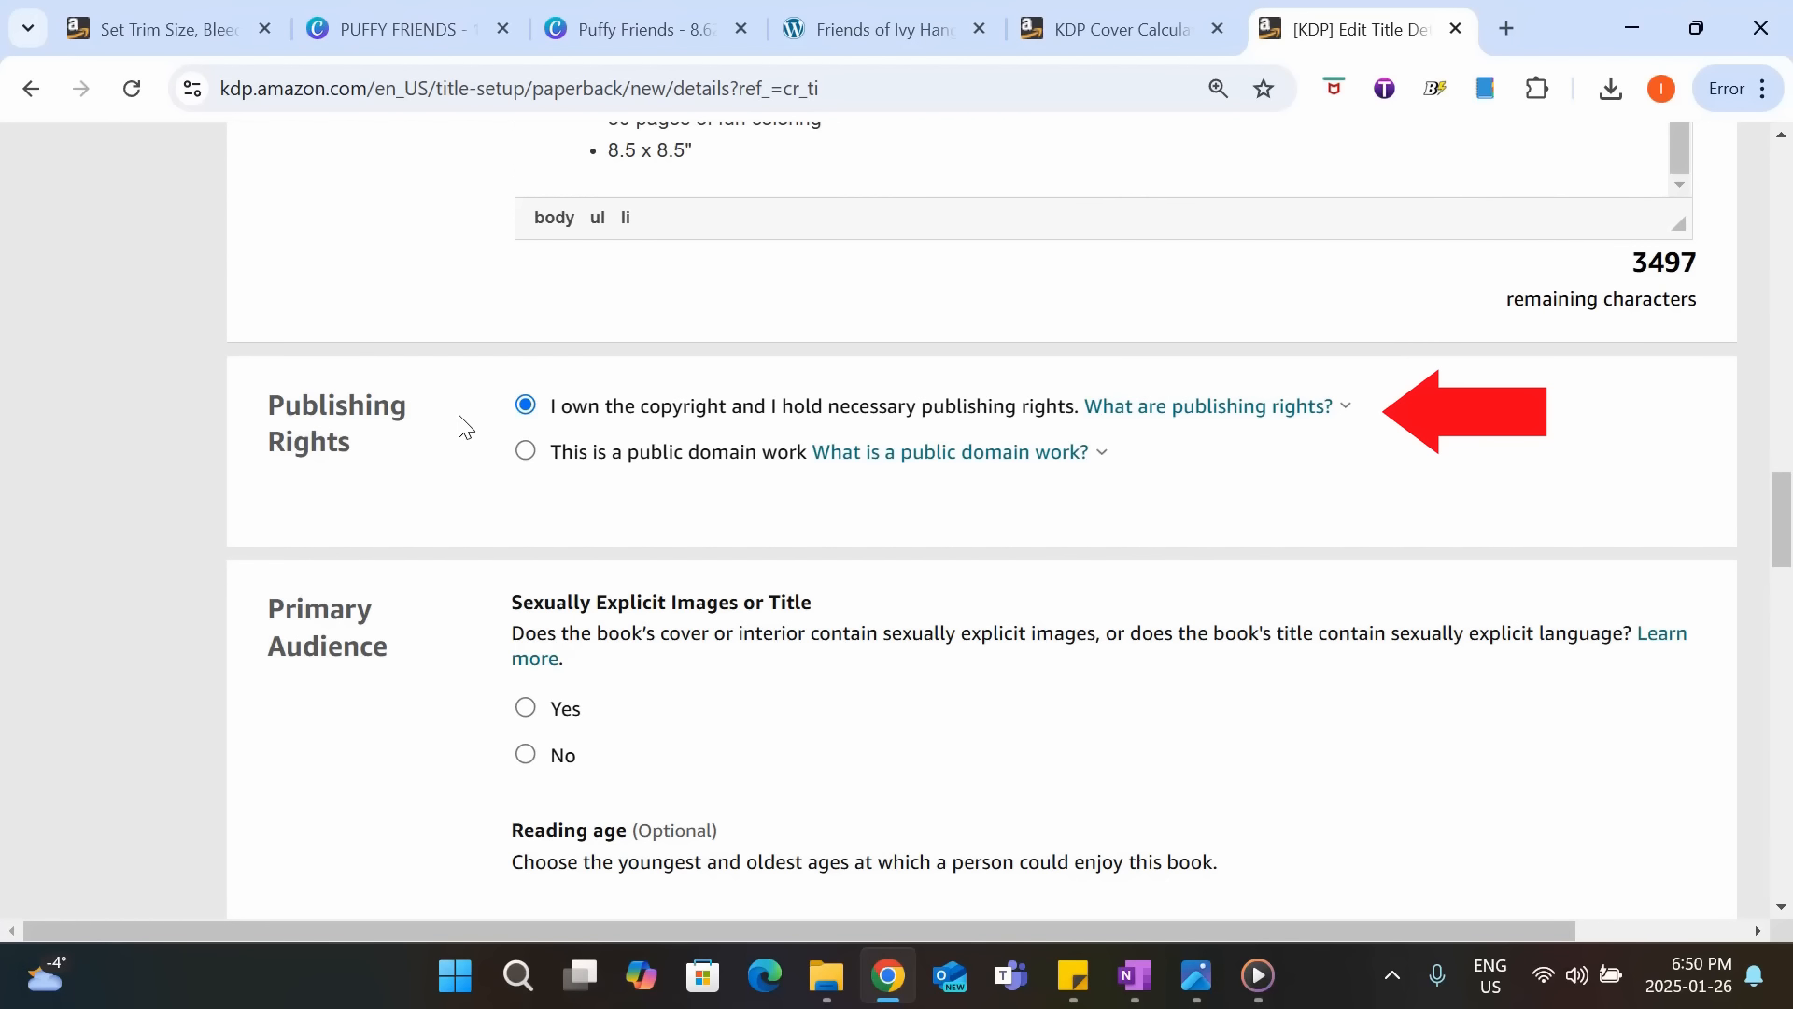
Declare that the book contains no sexually explicit images or title, and skip the optional reading age.
{"action": "scroll", "coordinate": [464, 427], "scroll_direction": "down", "scroll_amount": 3}
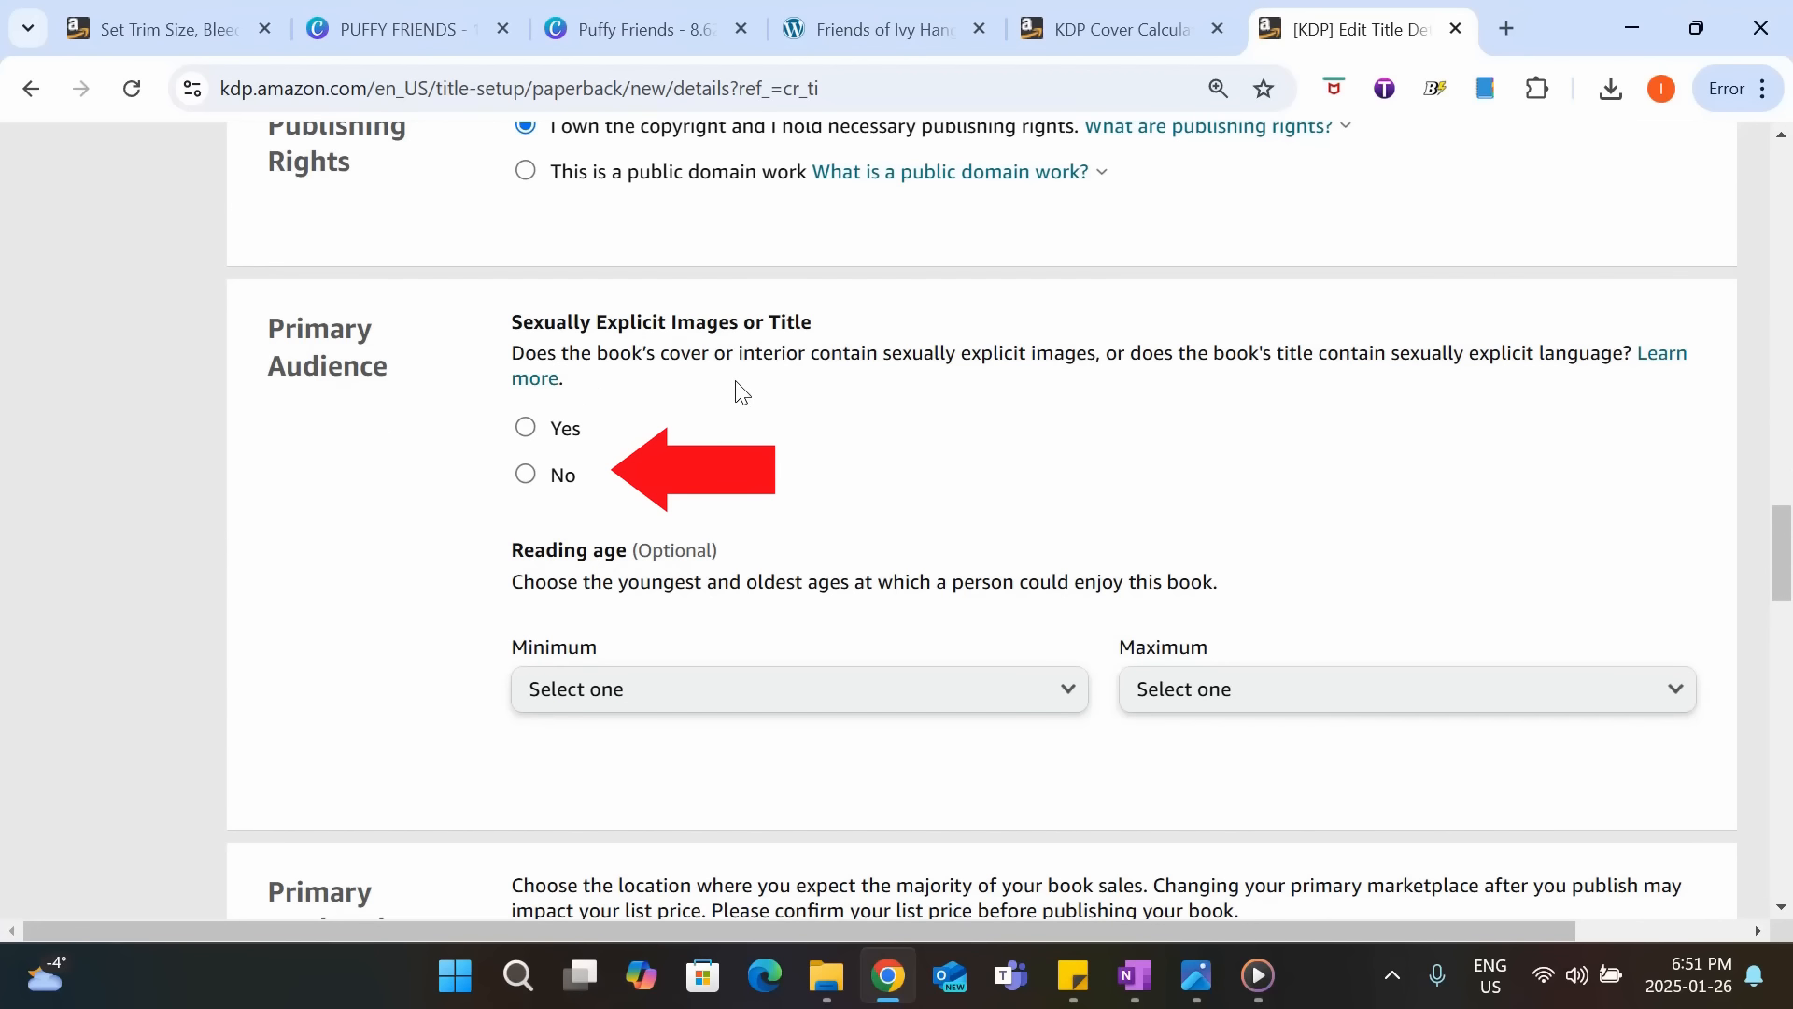
{"action": "left_click", "coordinate": [528, 477]}
{"action": "scroll", "coordinate": [826, 474], "scroll_direction": "down", "scroll_amount": 1}
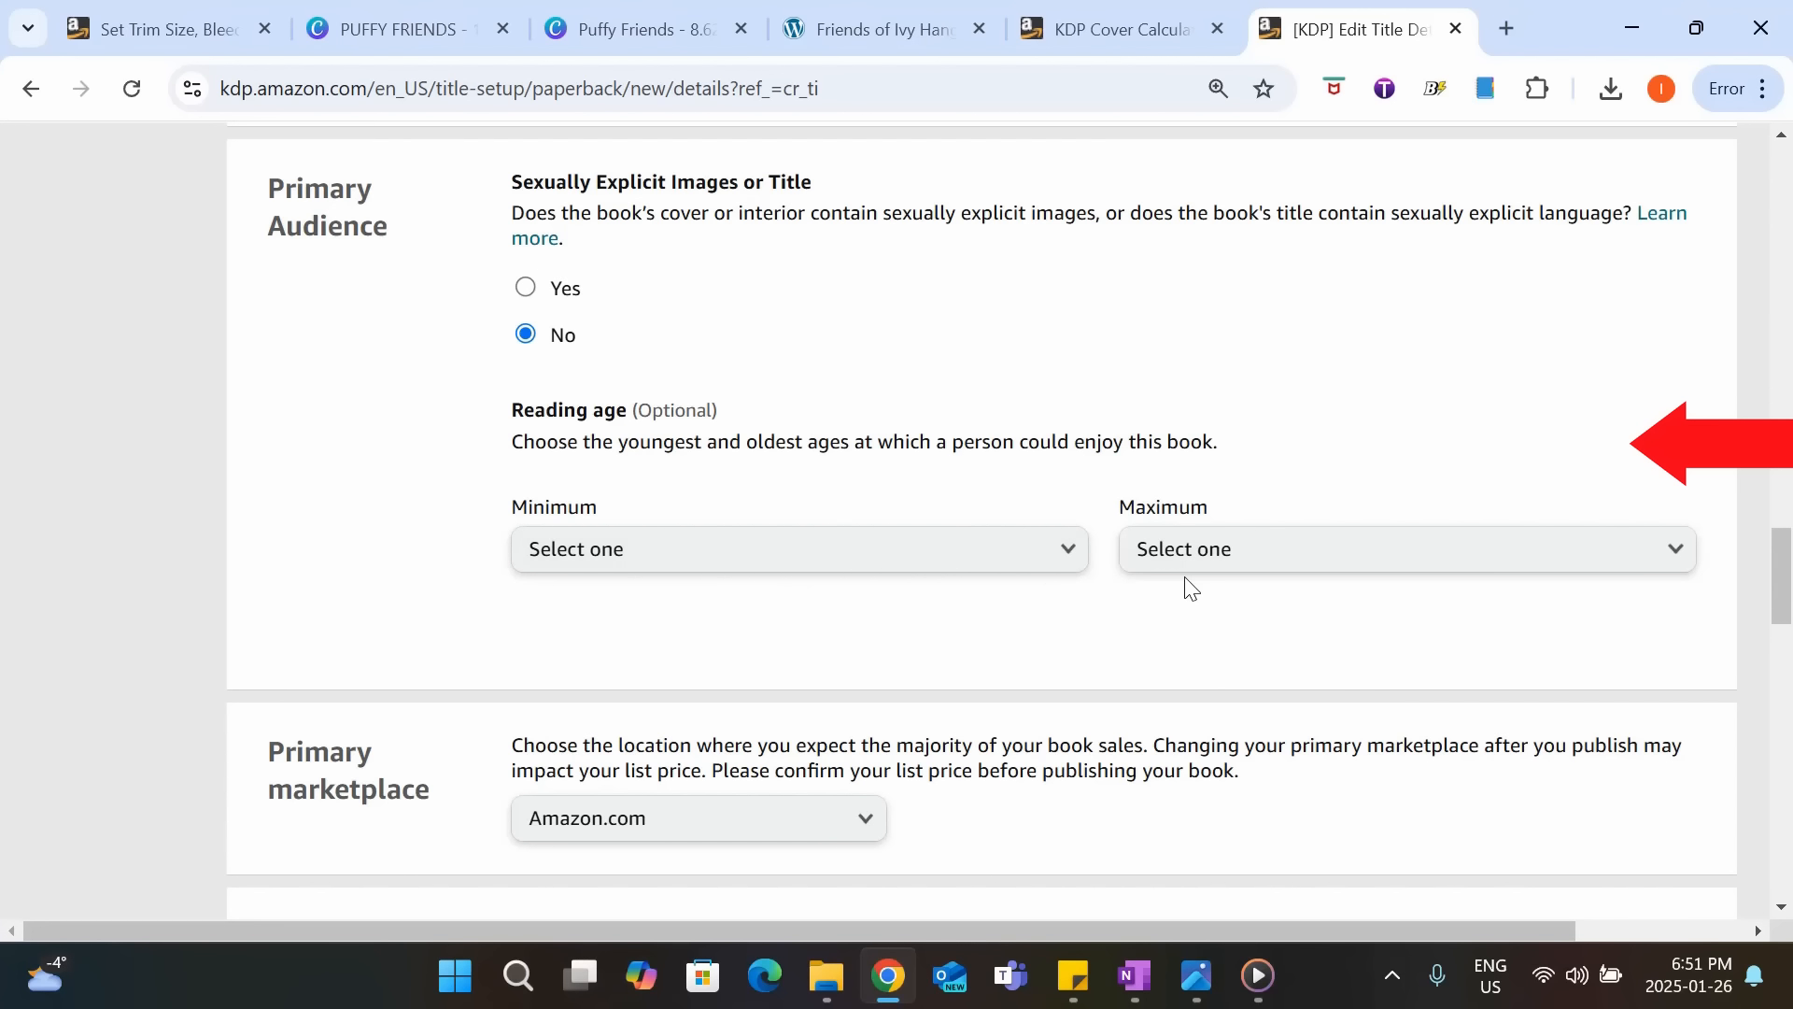
{"action": "scroll", "coordinate": [1186, 589], "scroll_direction": "down", "scroll_amount": 5}
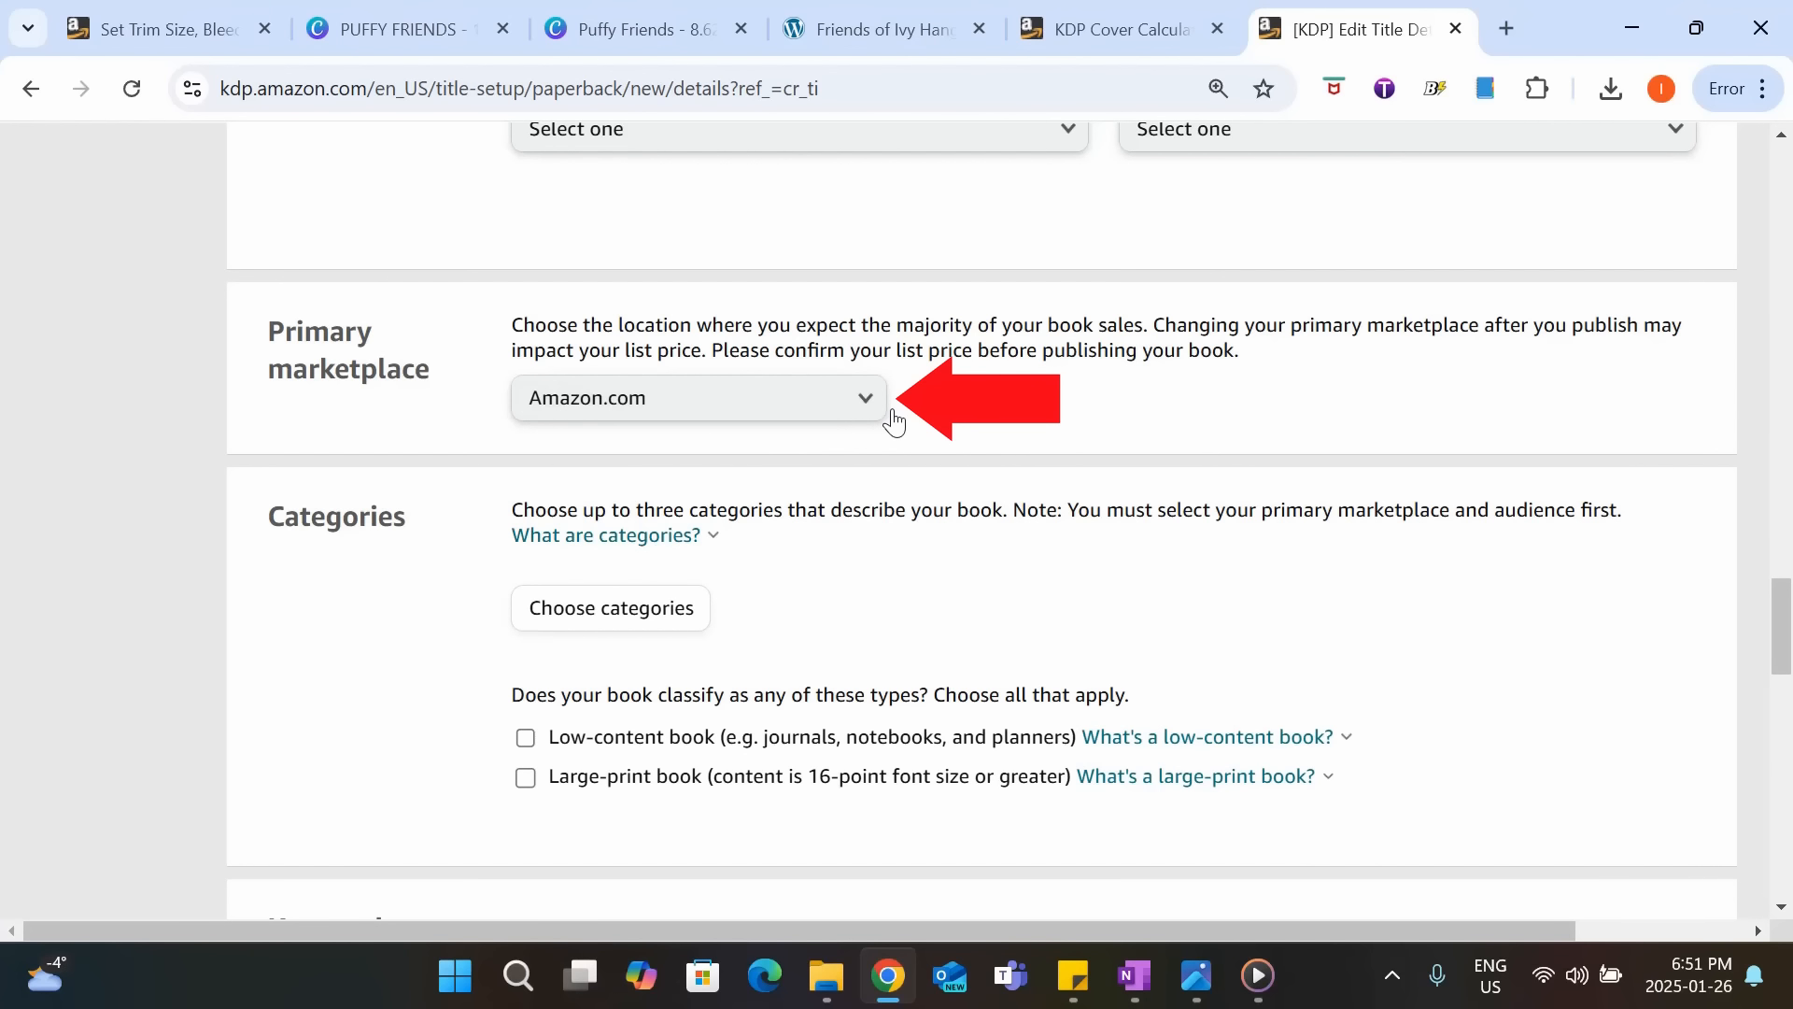
Choose Amazon.com as the primary marketplace for the paperback.
{"action": "left_click", "coordinate": [862, 403]}
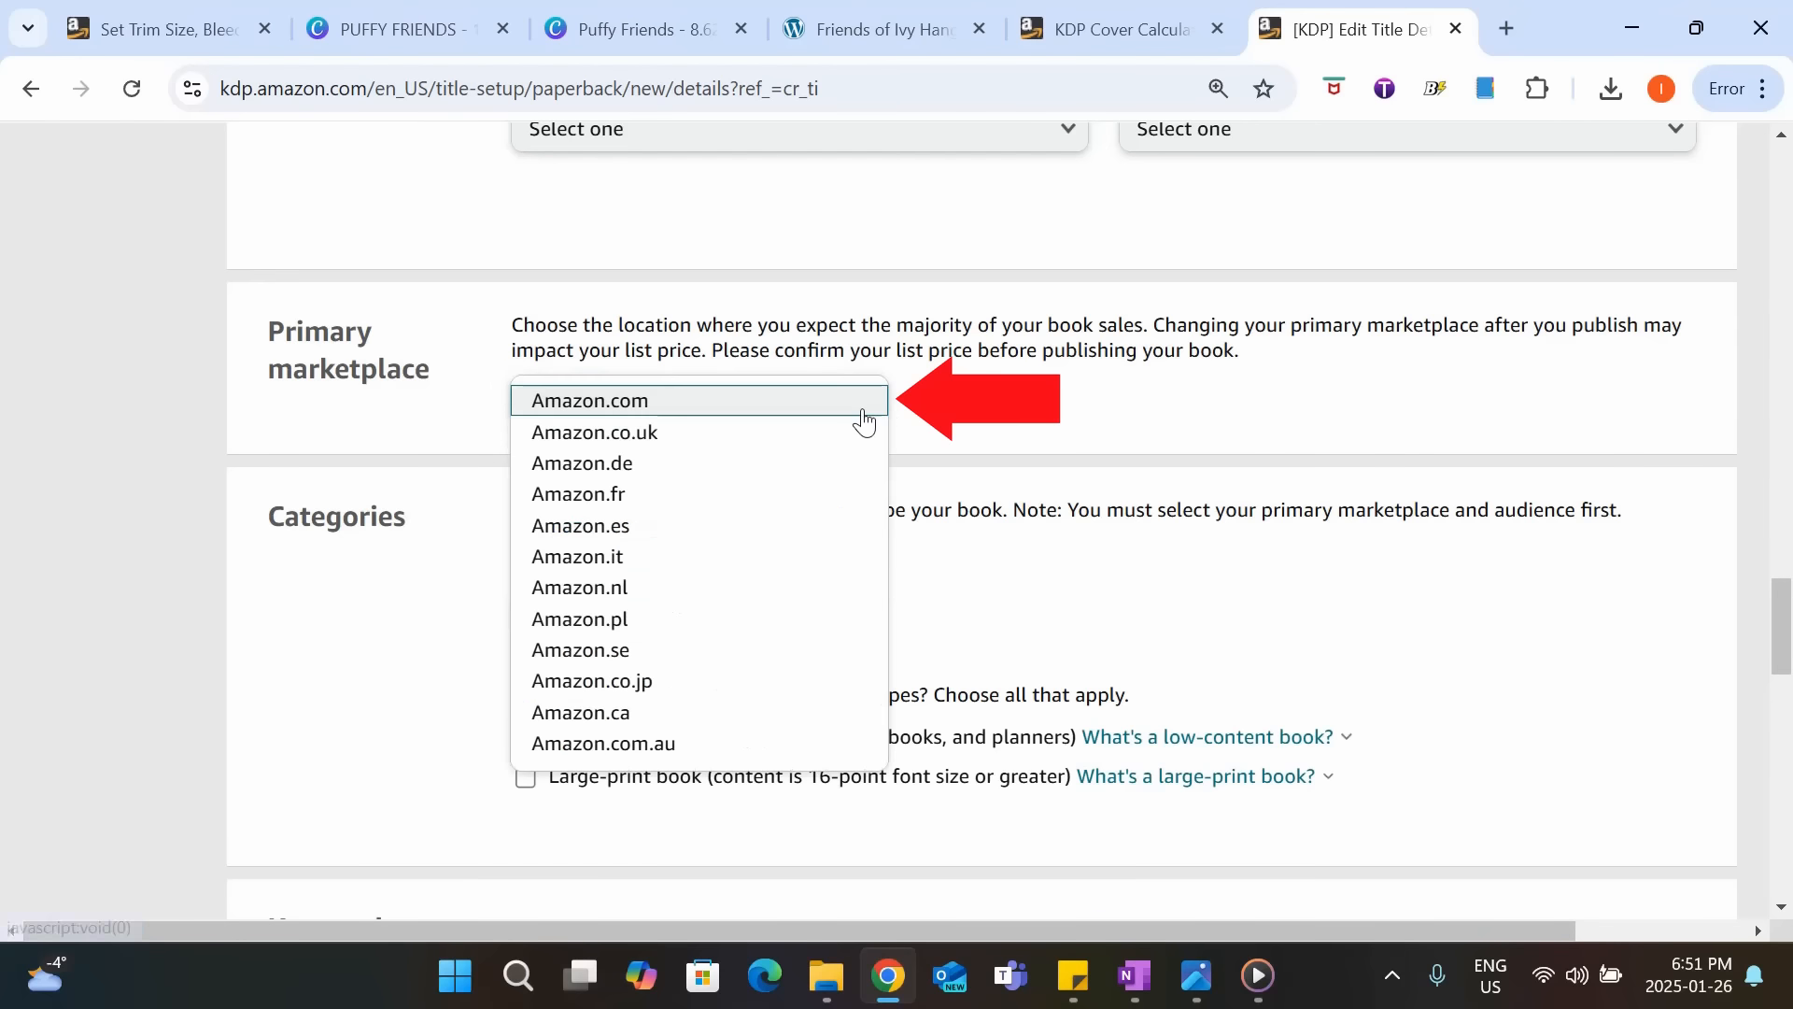
{"action": "left_click", "coordinate": [681, 403]}
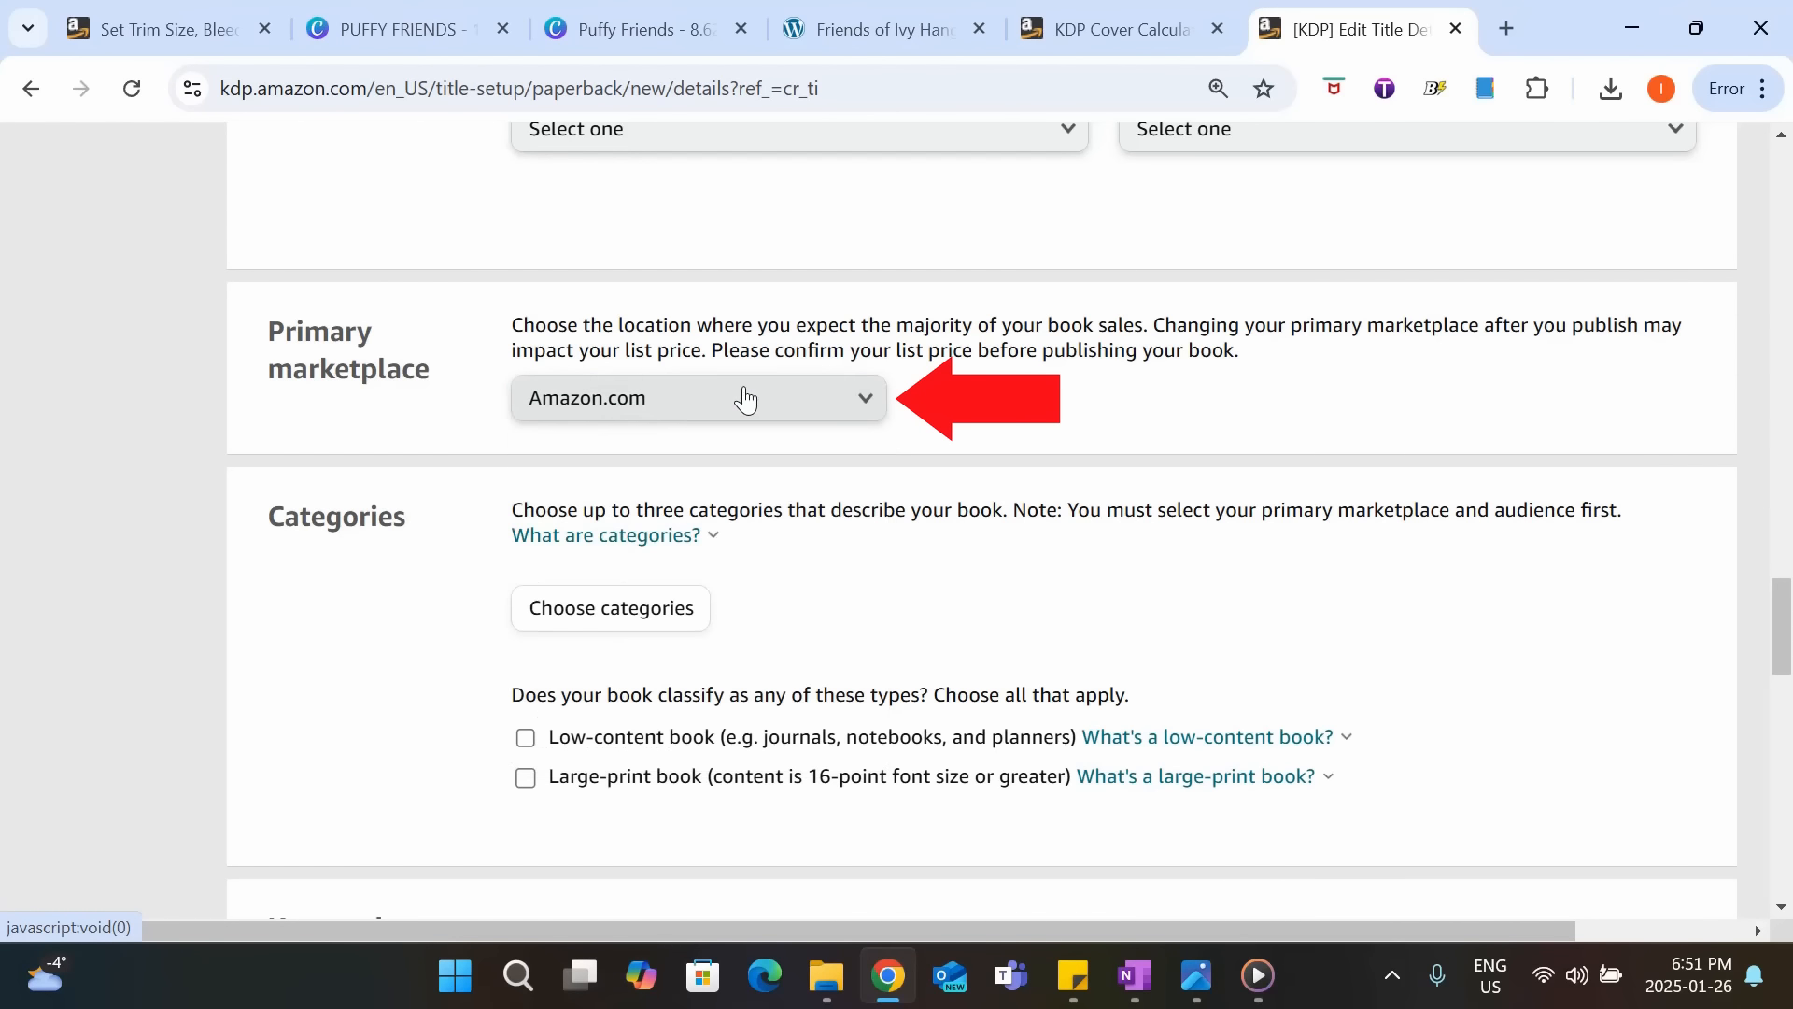
{"action": "left_click", "coordinate": [882, 399]}
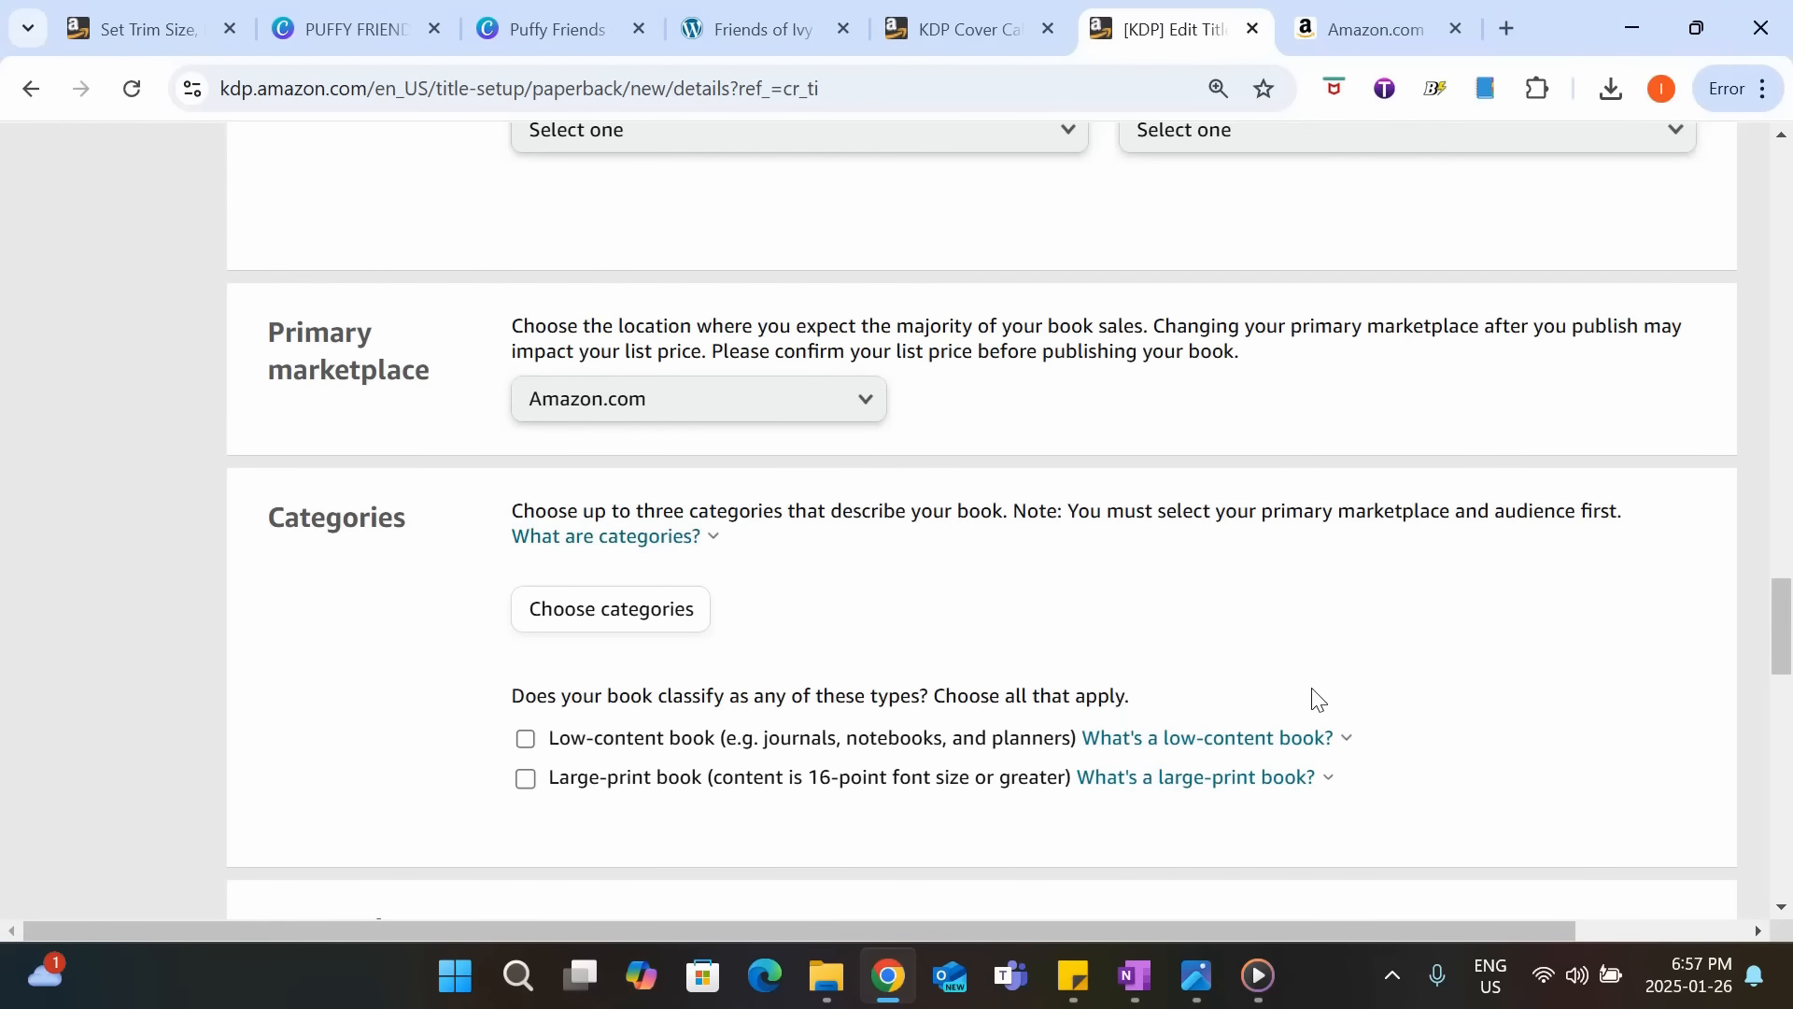
Start choosing the book's categories with Children's Books and its subcategory Activities, Crafts & Games.
{"action": "scroll", "coordinate": [1314, 700], "scroll_direction": "down", "scroll_amount": 2}
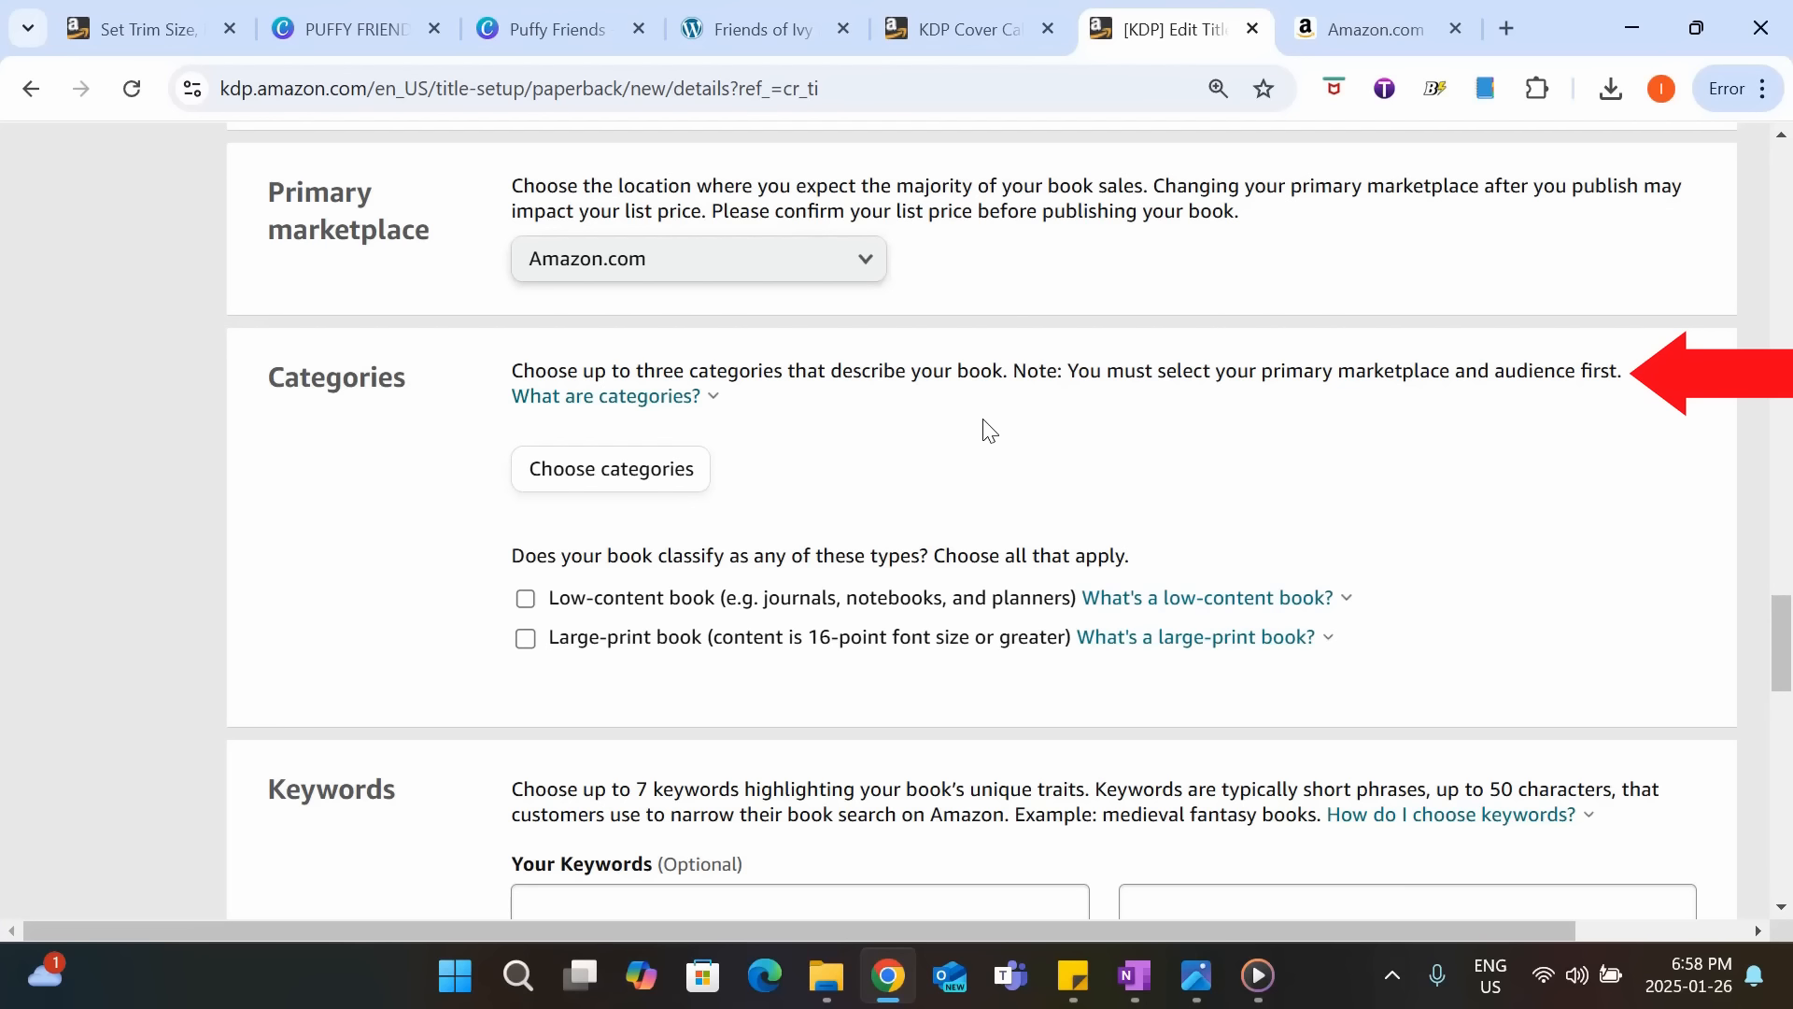
{"action": "left_click", "coordinate": [629, 480]}
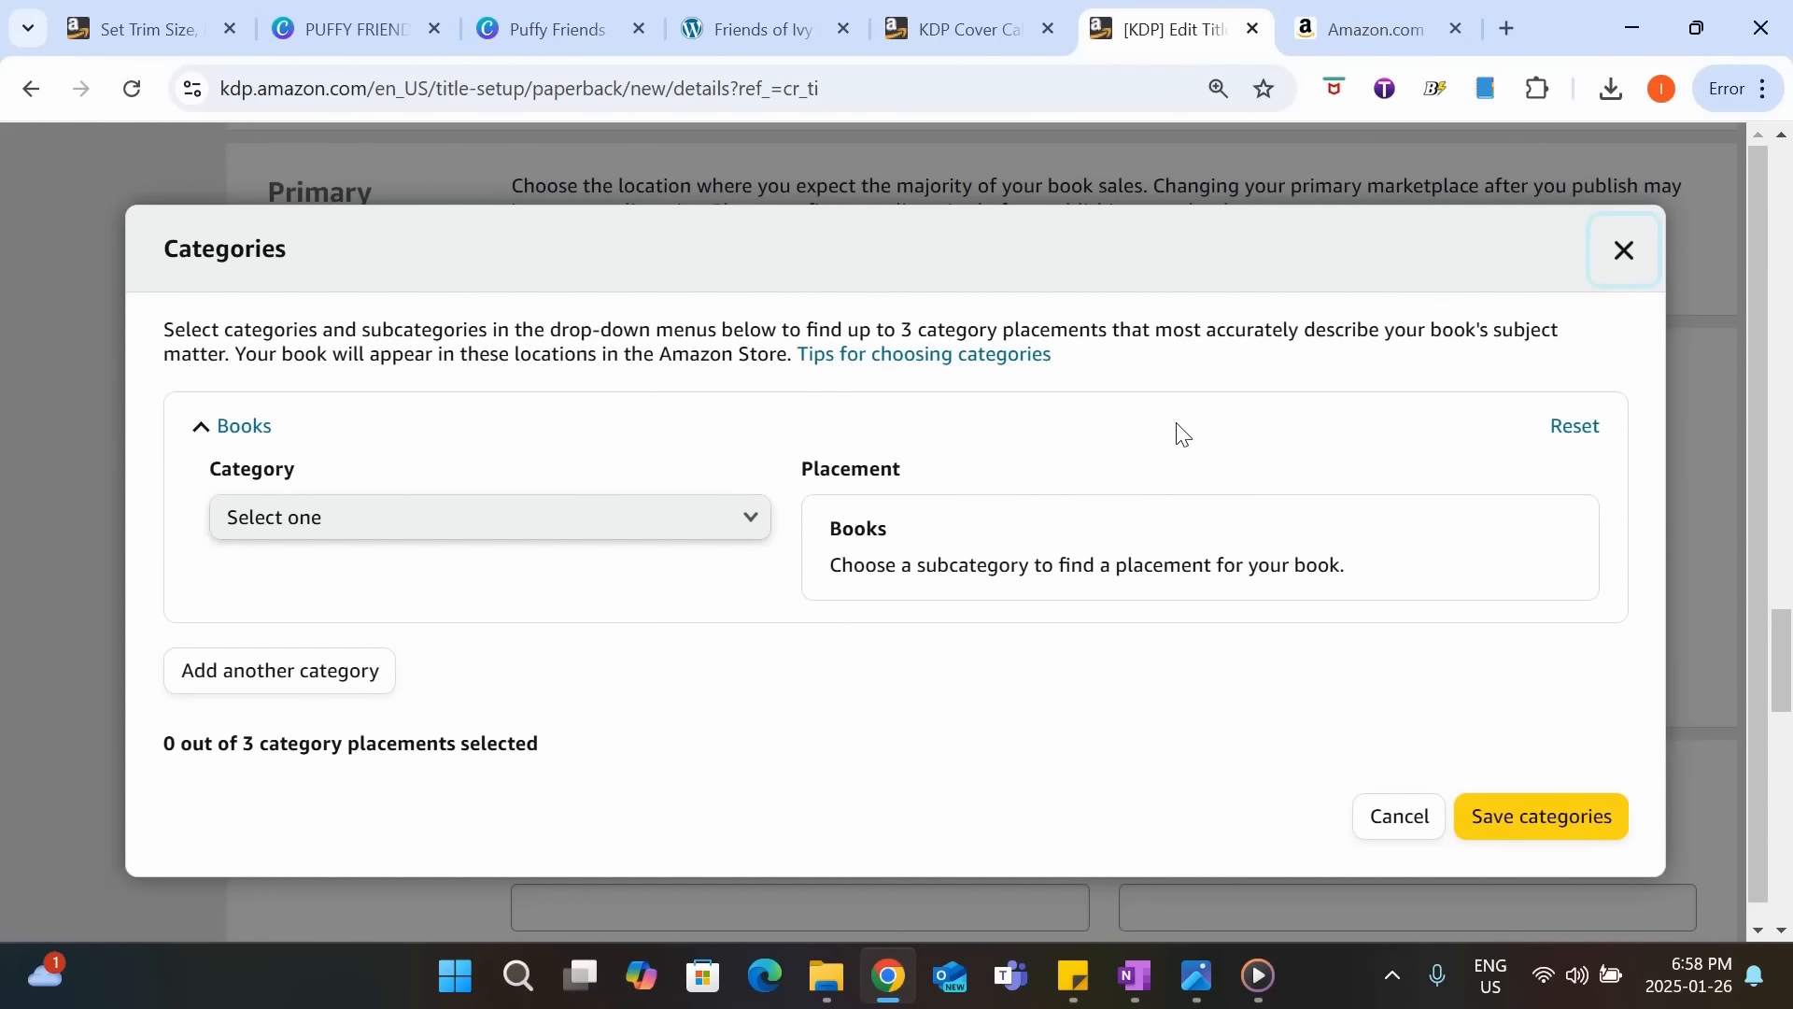
{"action": "left_click", "coordinate": [520, 516]}
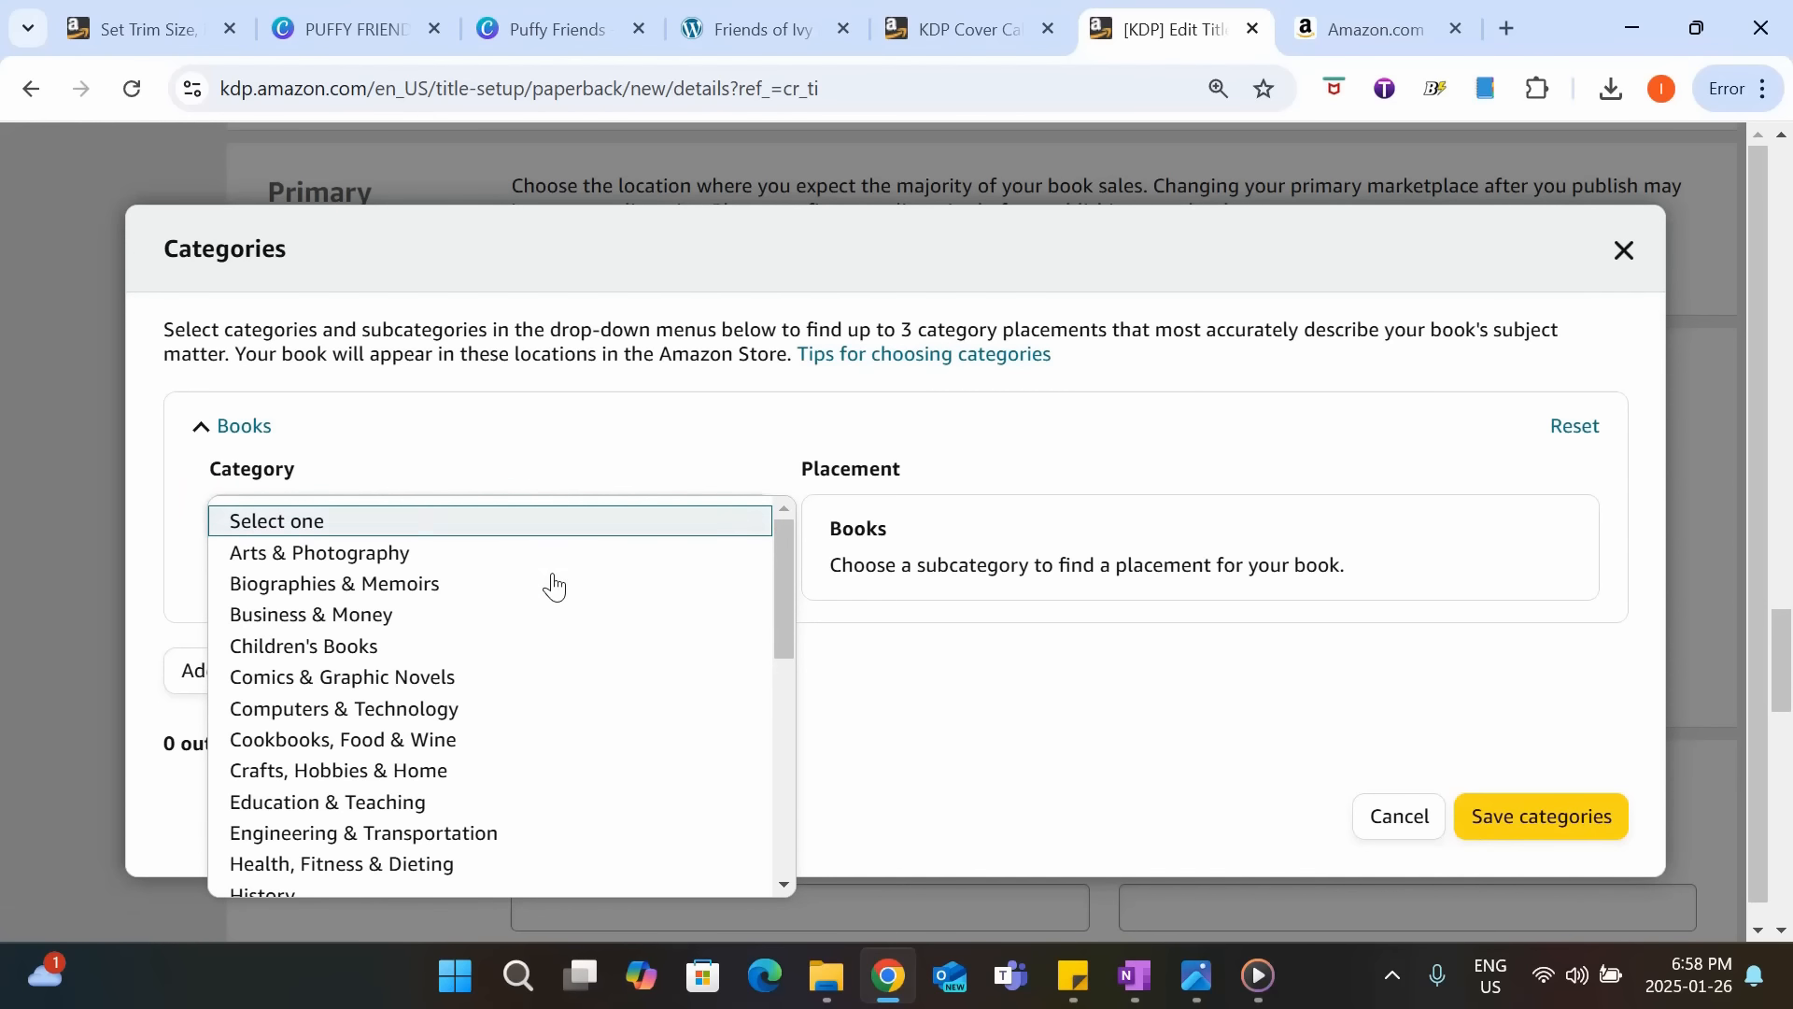
{"action": "scroll", "coordinate": [554, 587], "scroll_direction": "down", "scroll_amount": 6}
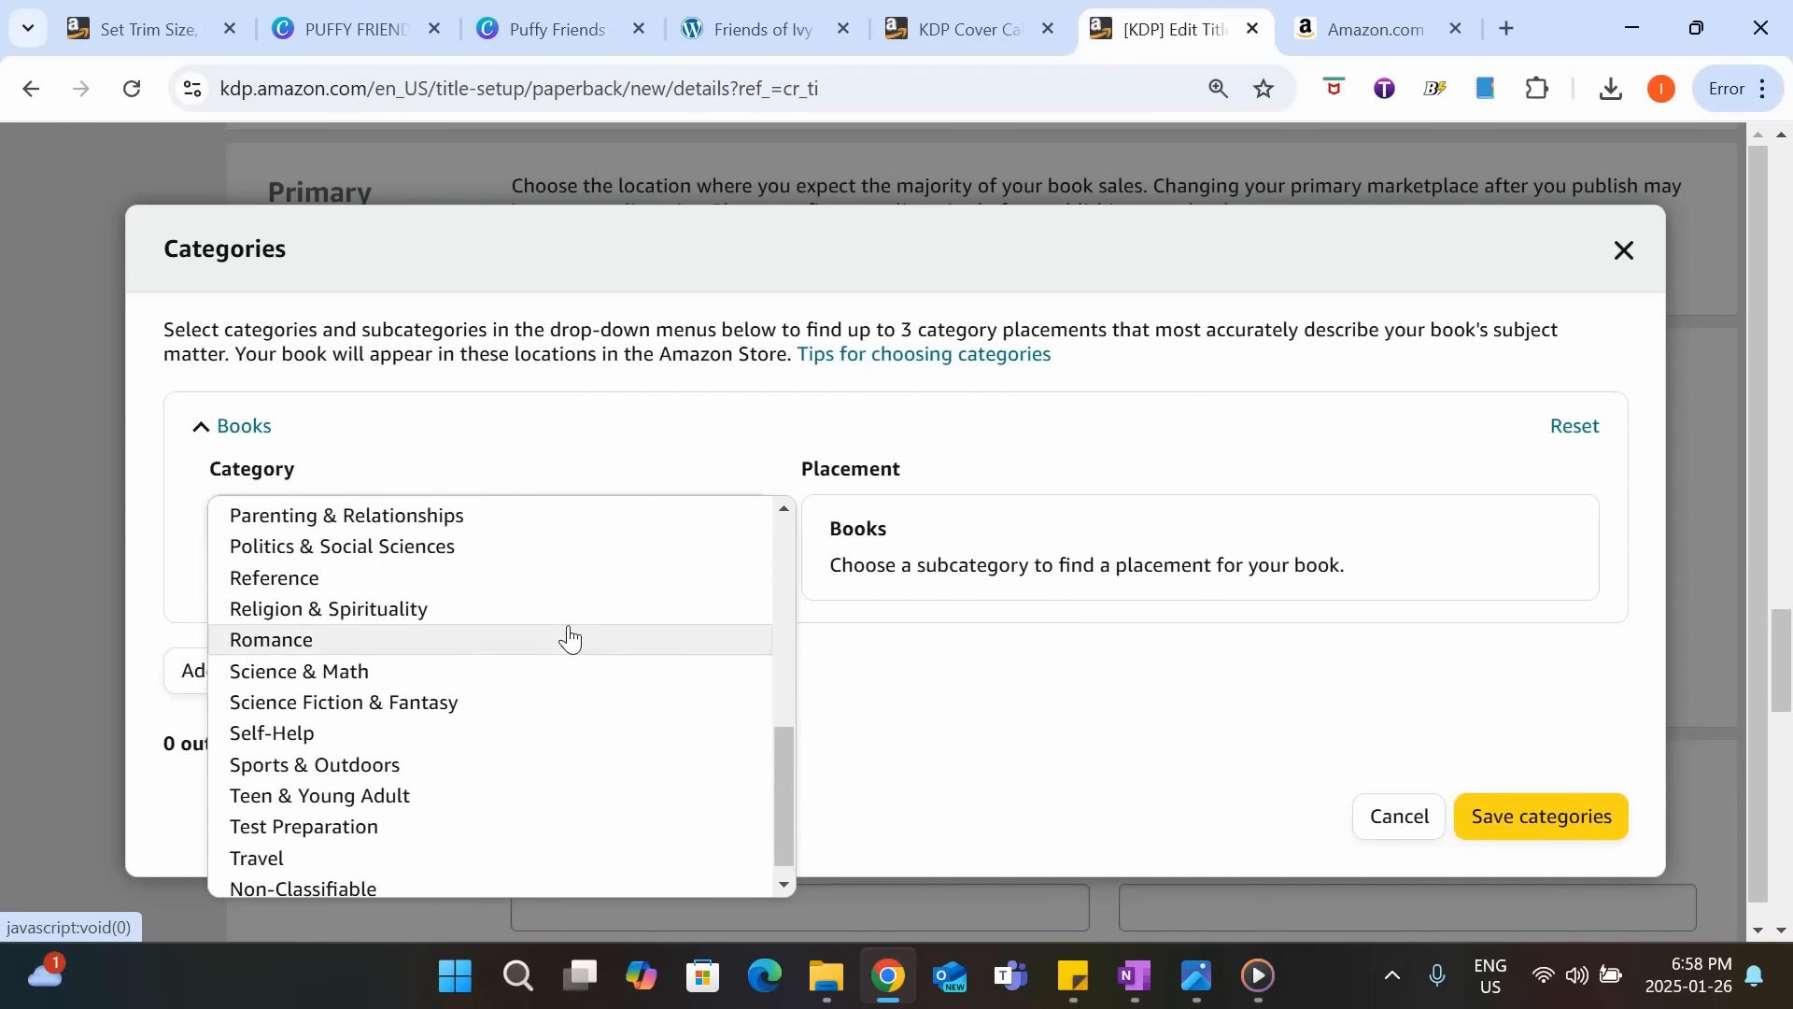
{"action": "scroll", "coordinate": [569, 635], "scroll_direction": "up", "scroll_amount": 6}
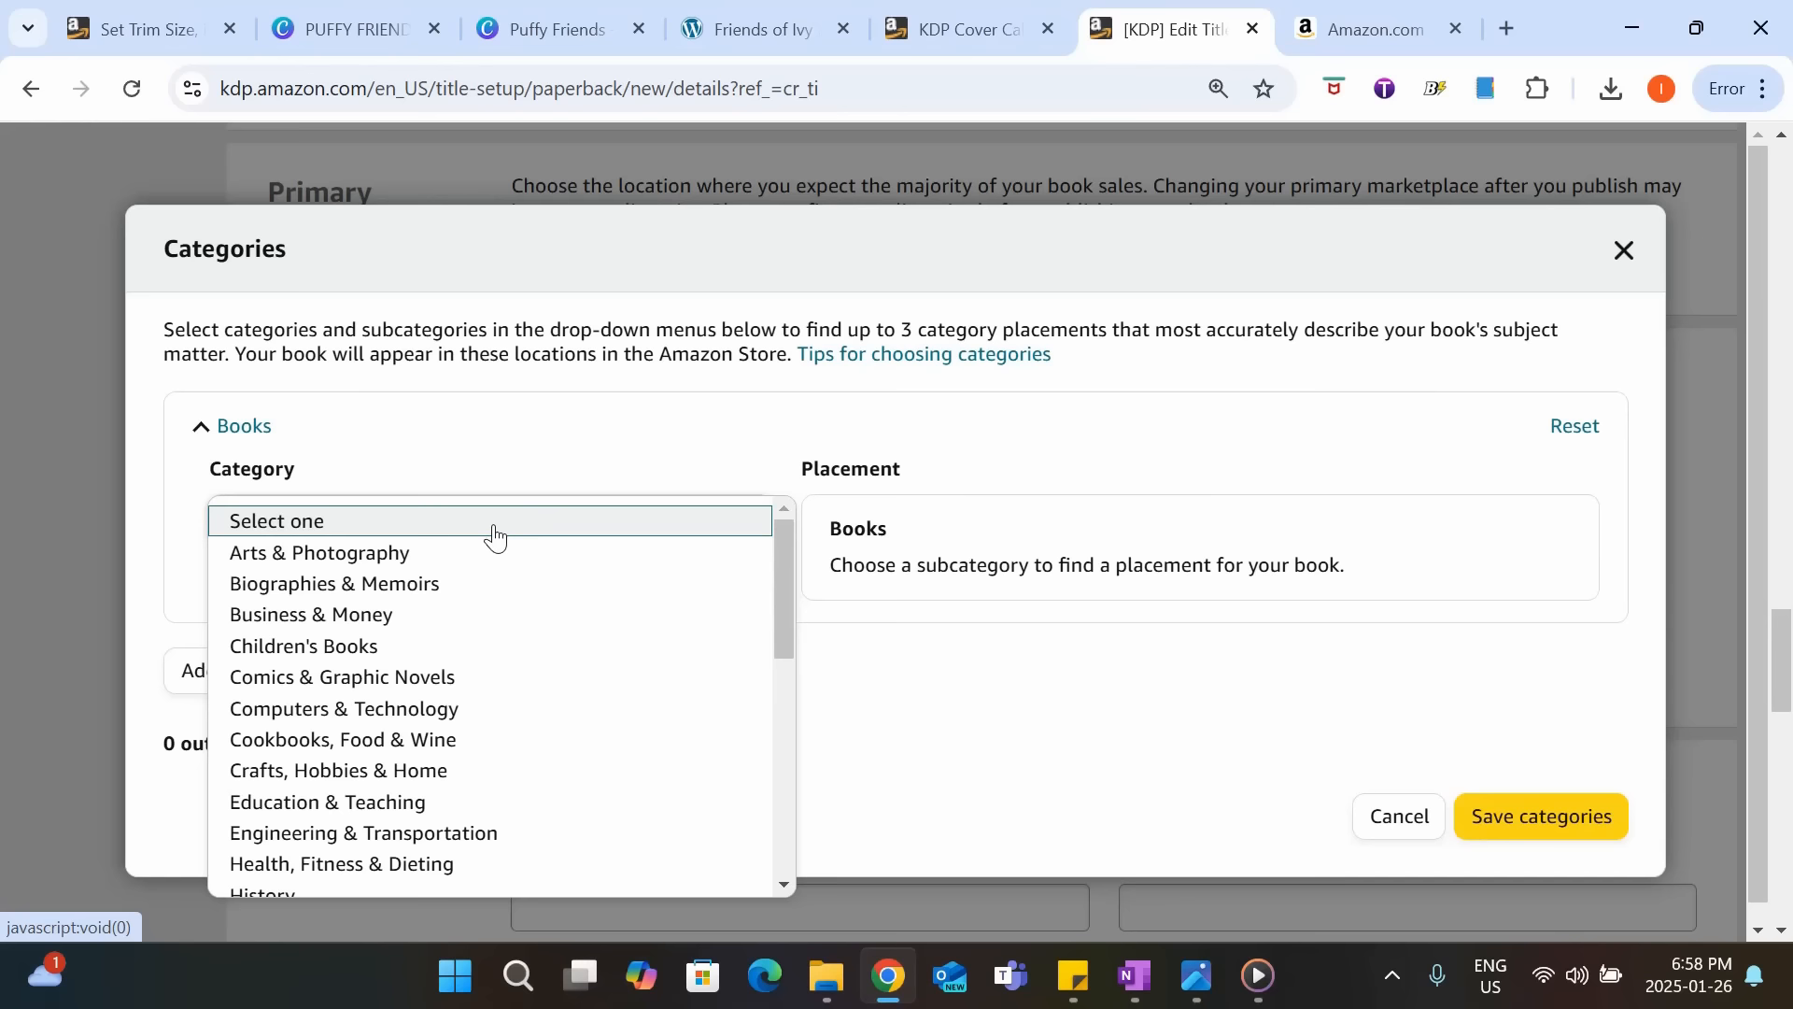
{"action": "left_click", "coordinate": [273, 650]}
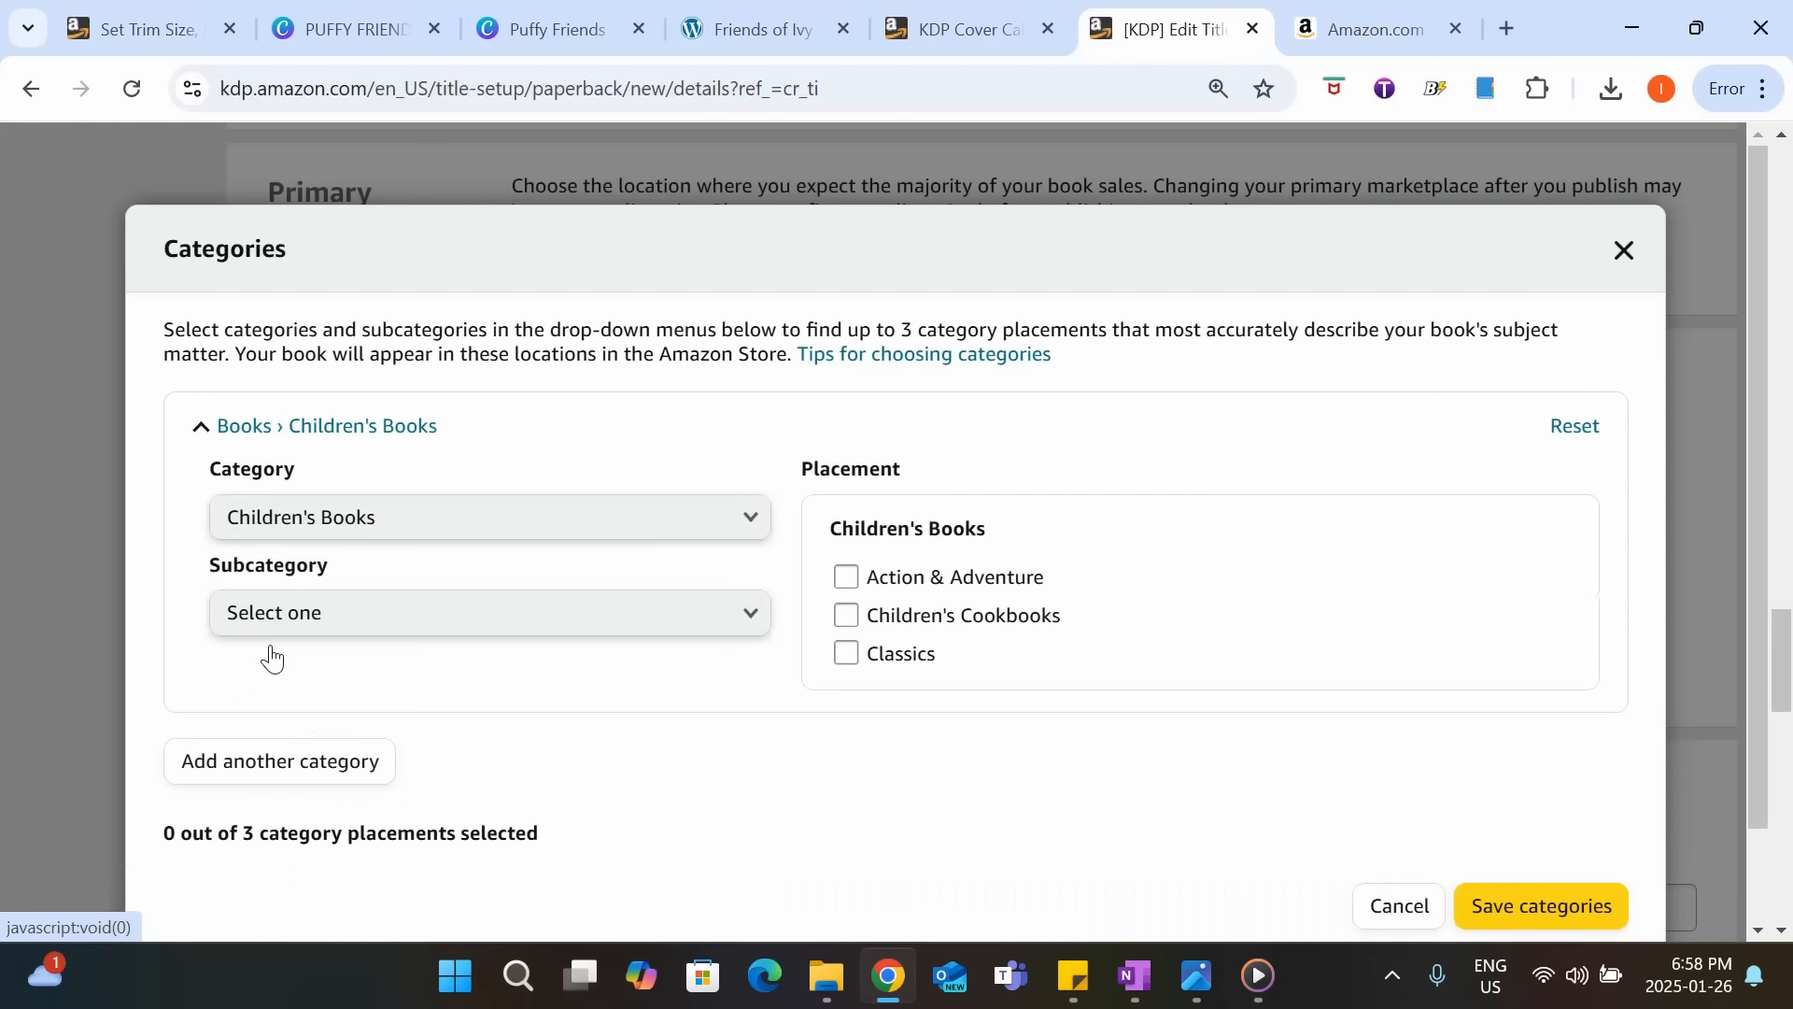
{"action": "left_click", "coordinate": [301, 615]}
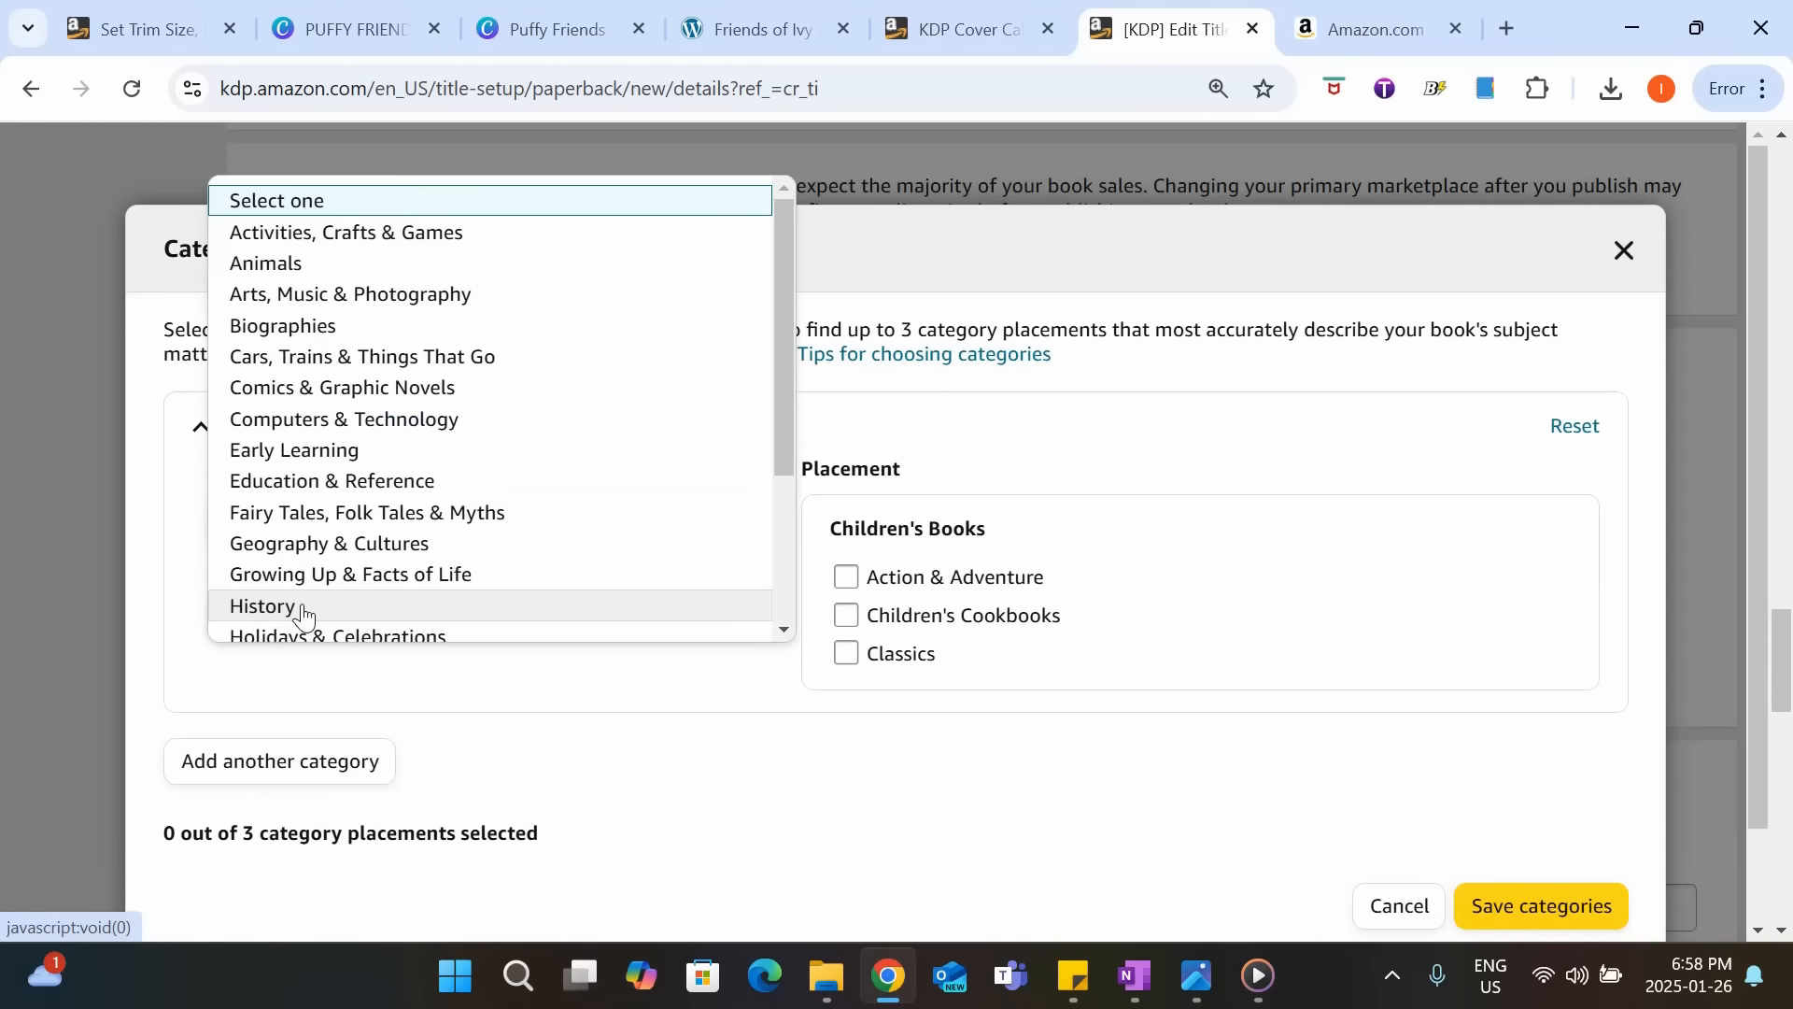
{"action": "scroll", "coordinate": [382, 335], "scroll_direction": "down", "scroll_amount": 3}
{"action": "scroll", "coordinate": [382, 338], "scroll_direction": "up", "scroll_amount": 3}
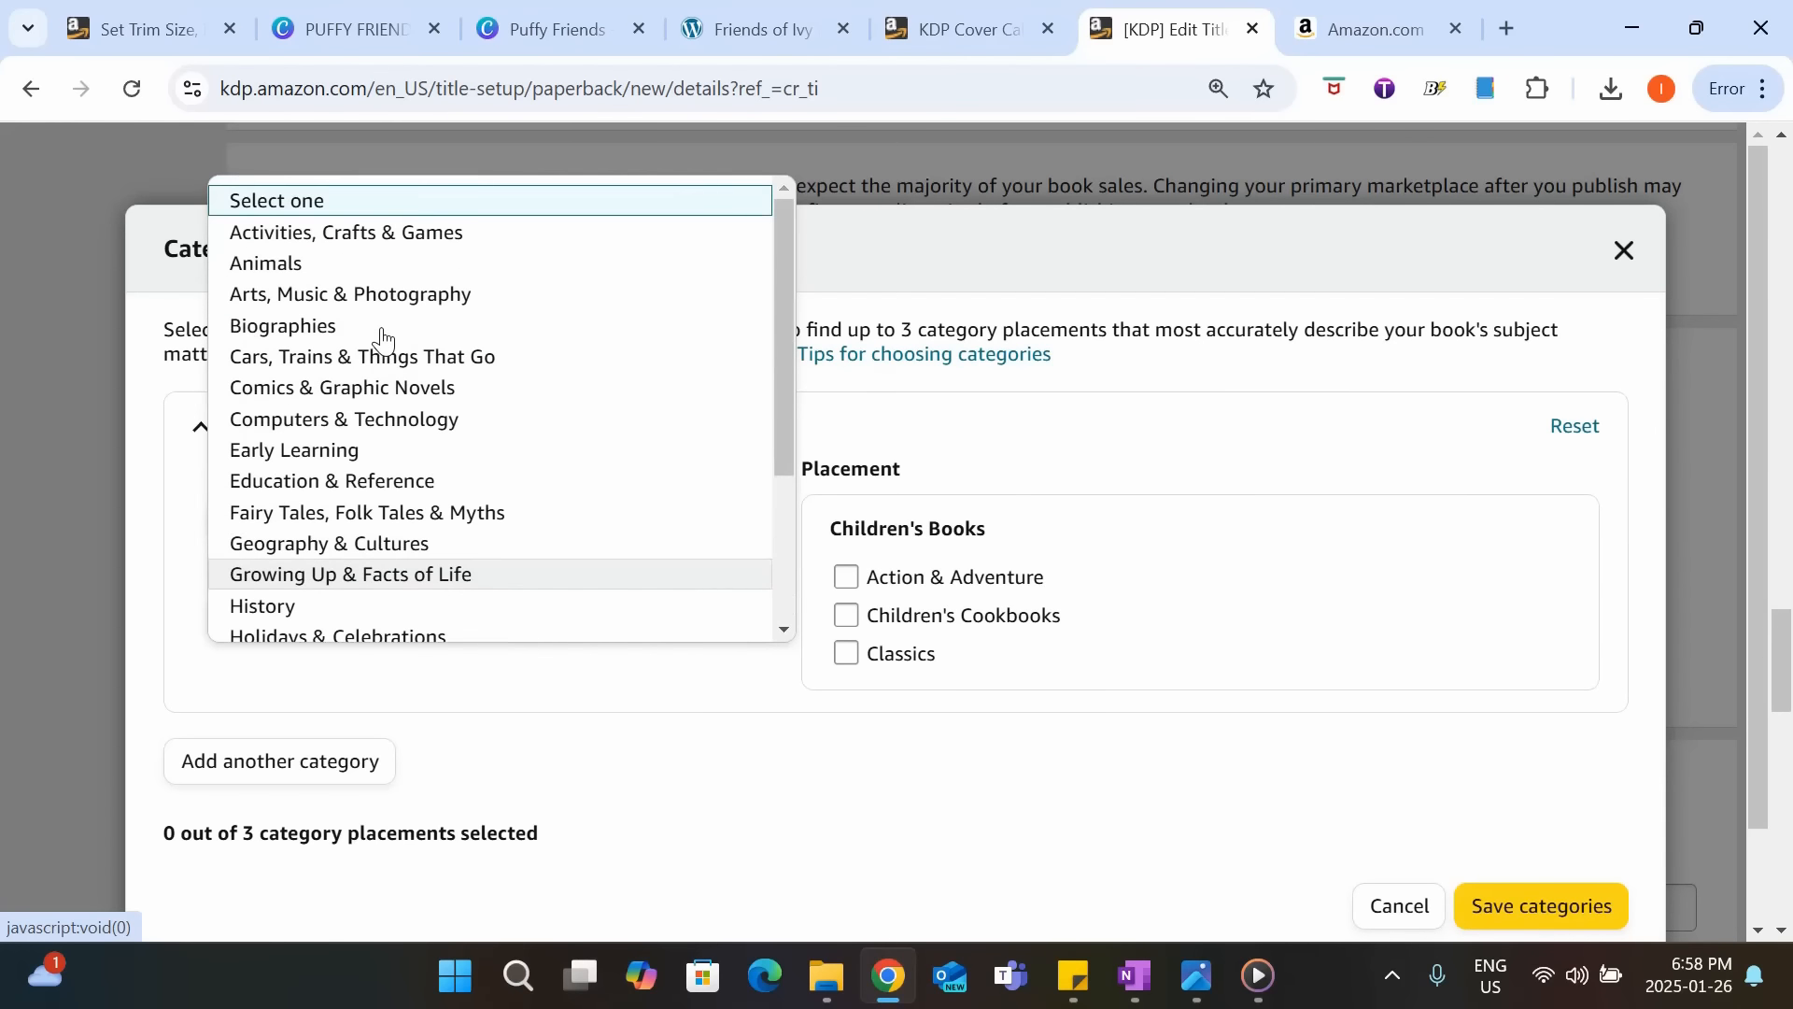
{"action": "left_click", "coordinate": [388, 248]}
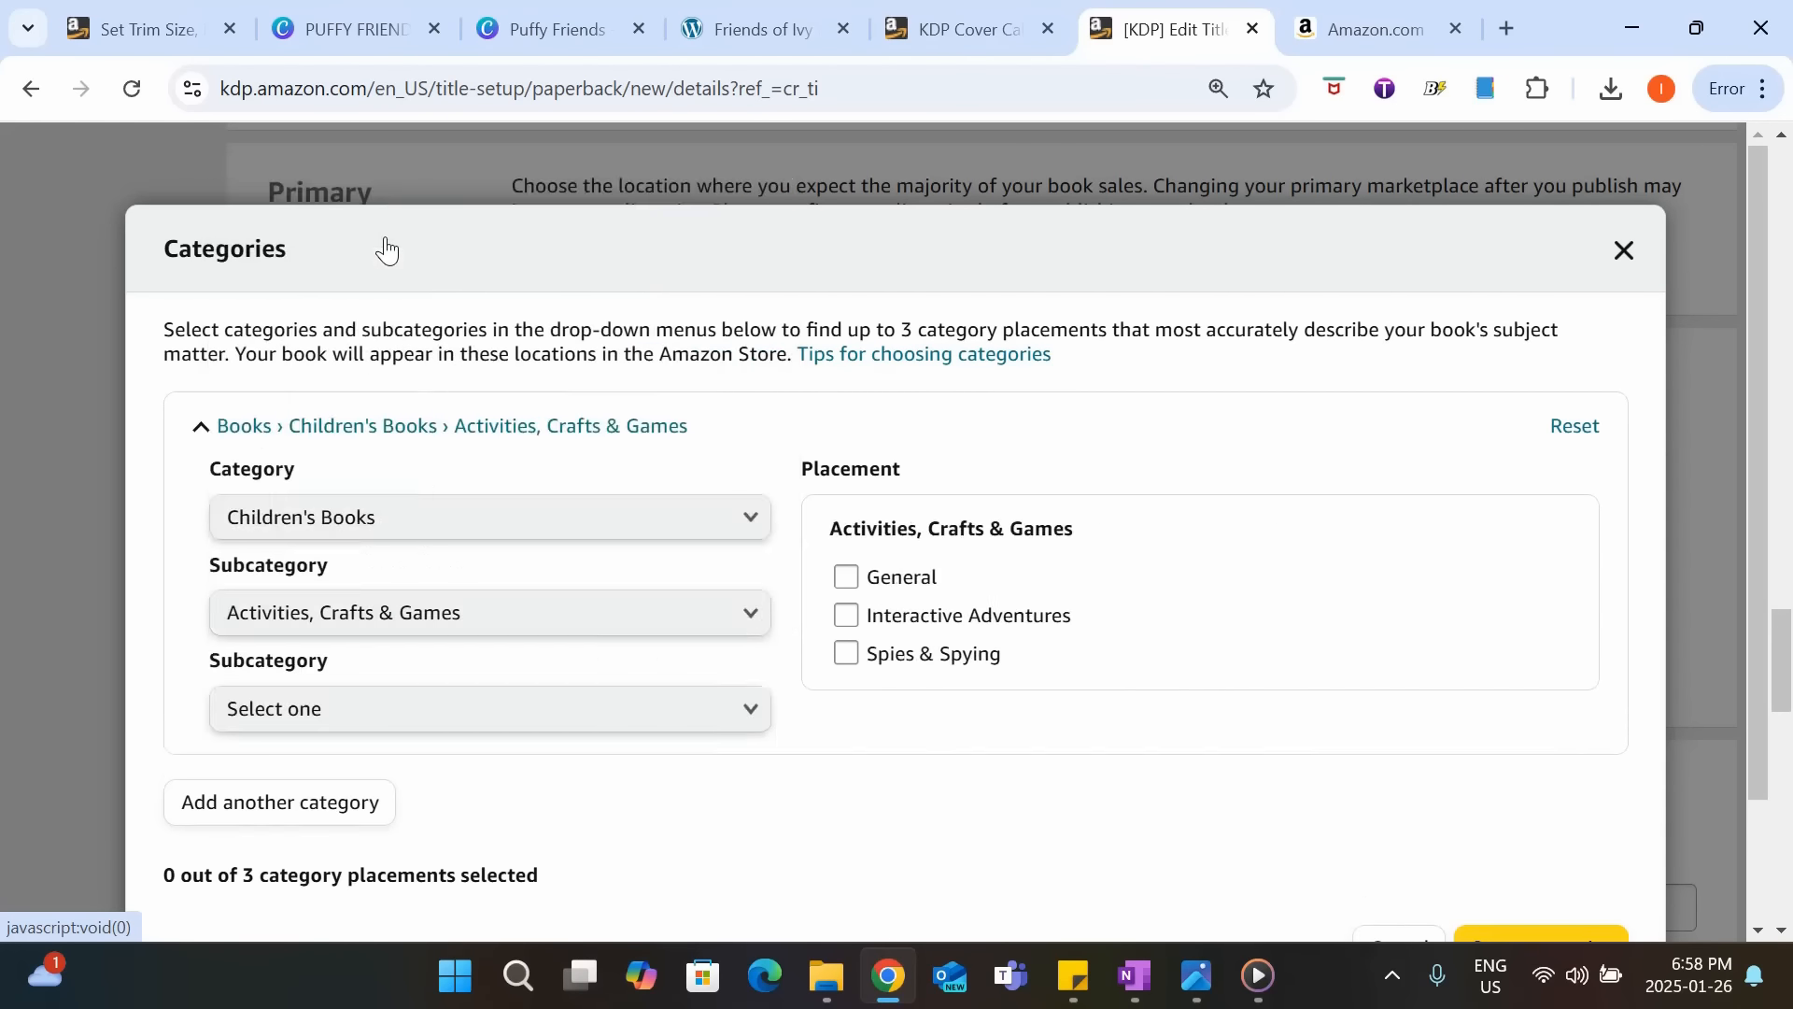
Narrow the first category to Activity Books and Coloring Books, and select the Fiction placement.
{"action": "left_click", "coordinate": [460, 732]}
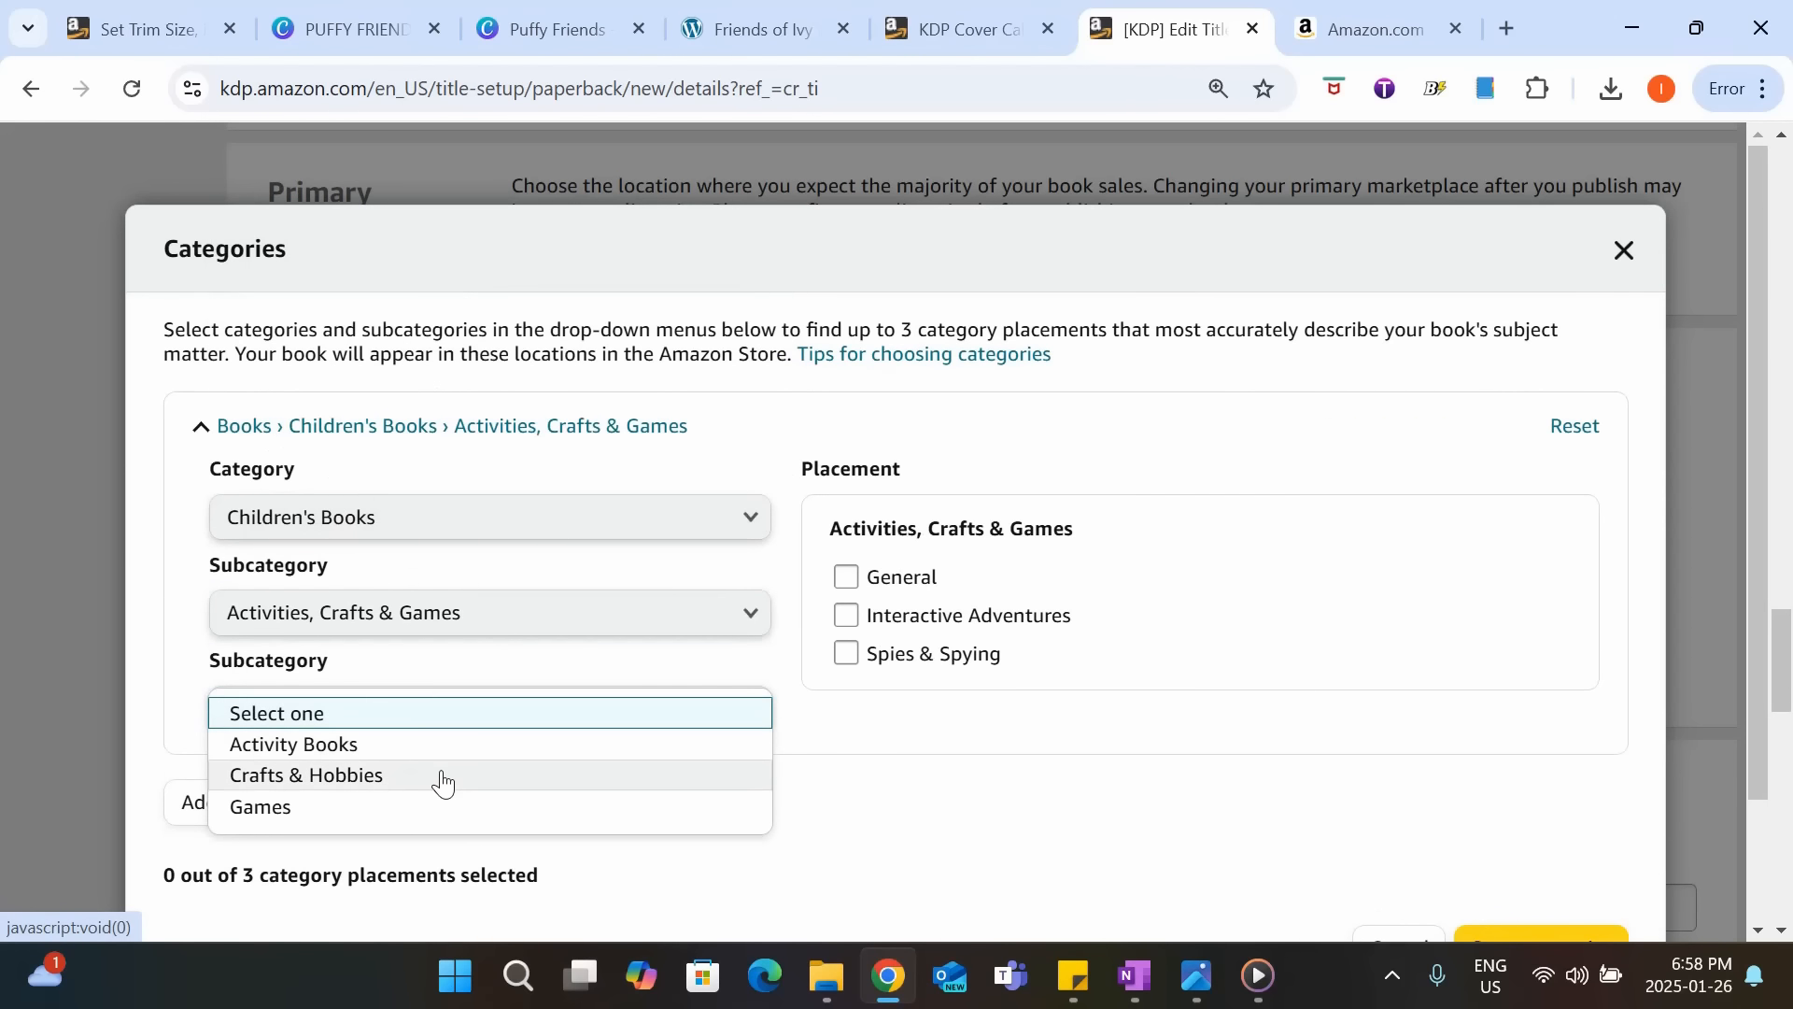
{"action": "left_click", "coordinate": [448, 747]}
{"action": "left_click", "coordinate": [463, 785]}
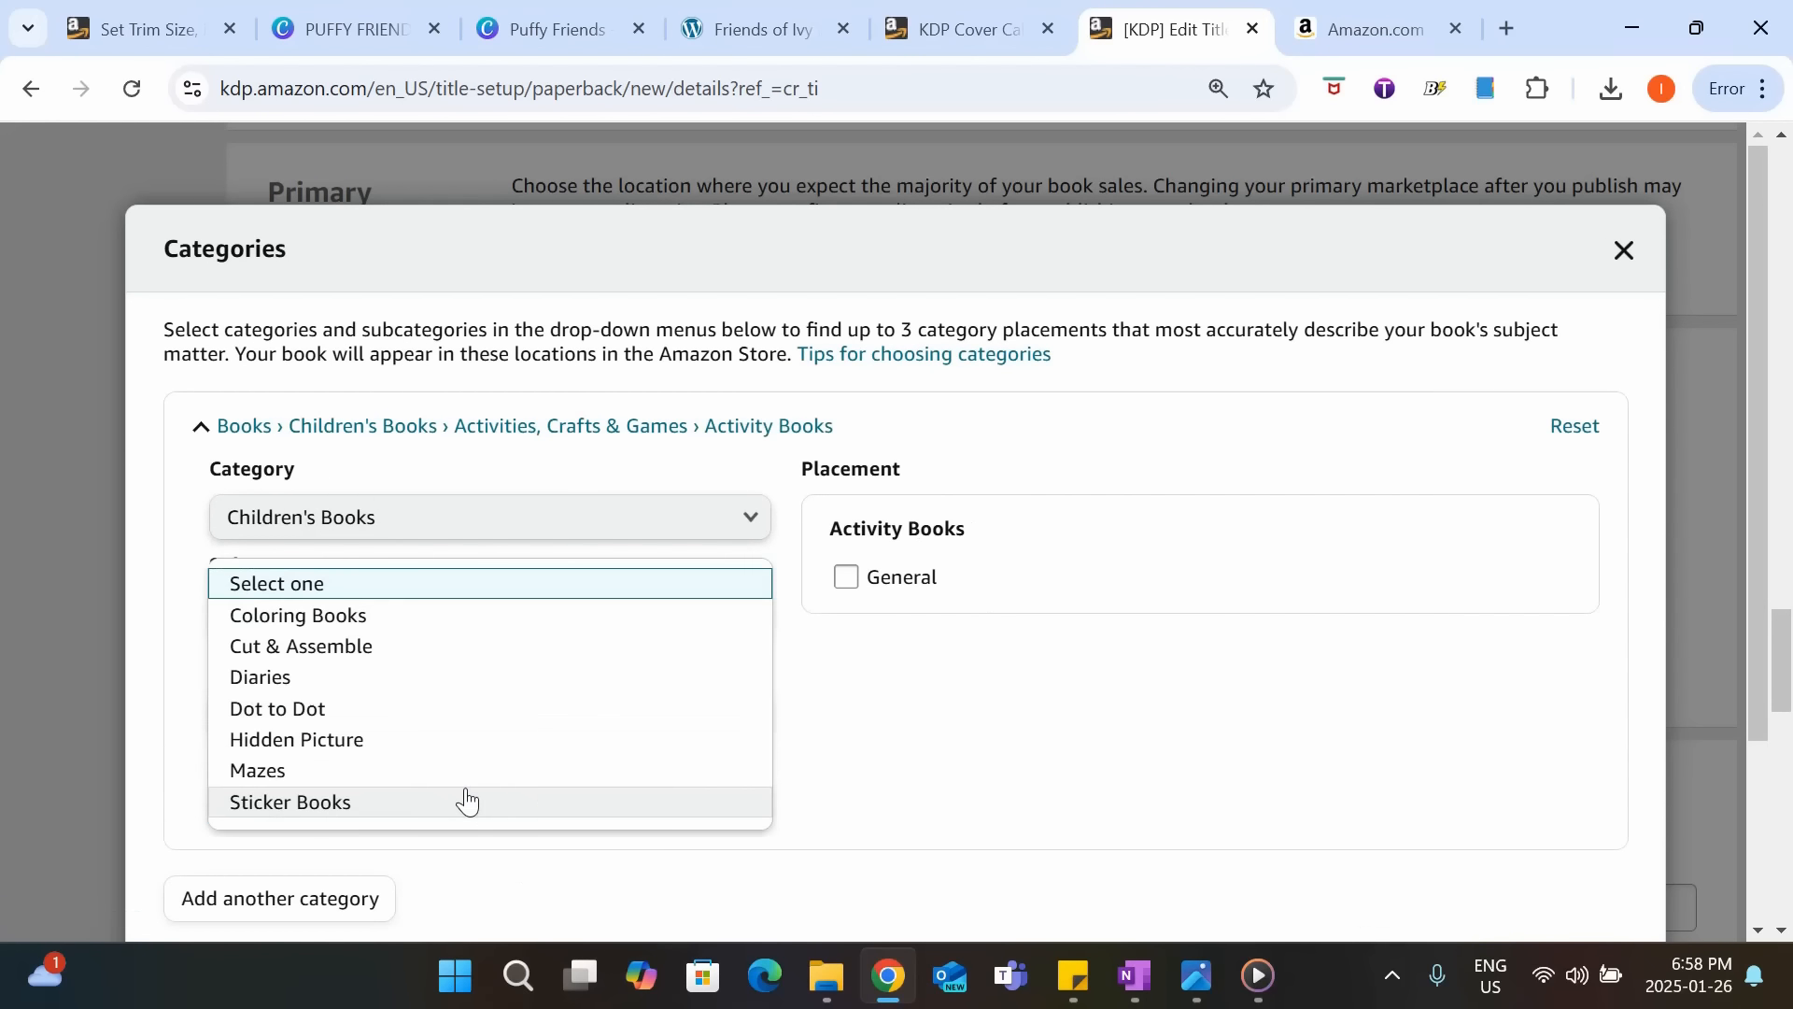
{"action": "left_click", "coordinate": [473, 614]}
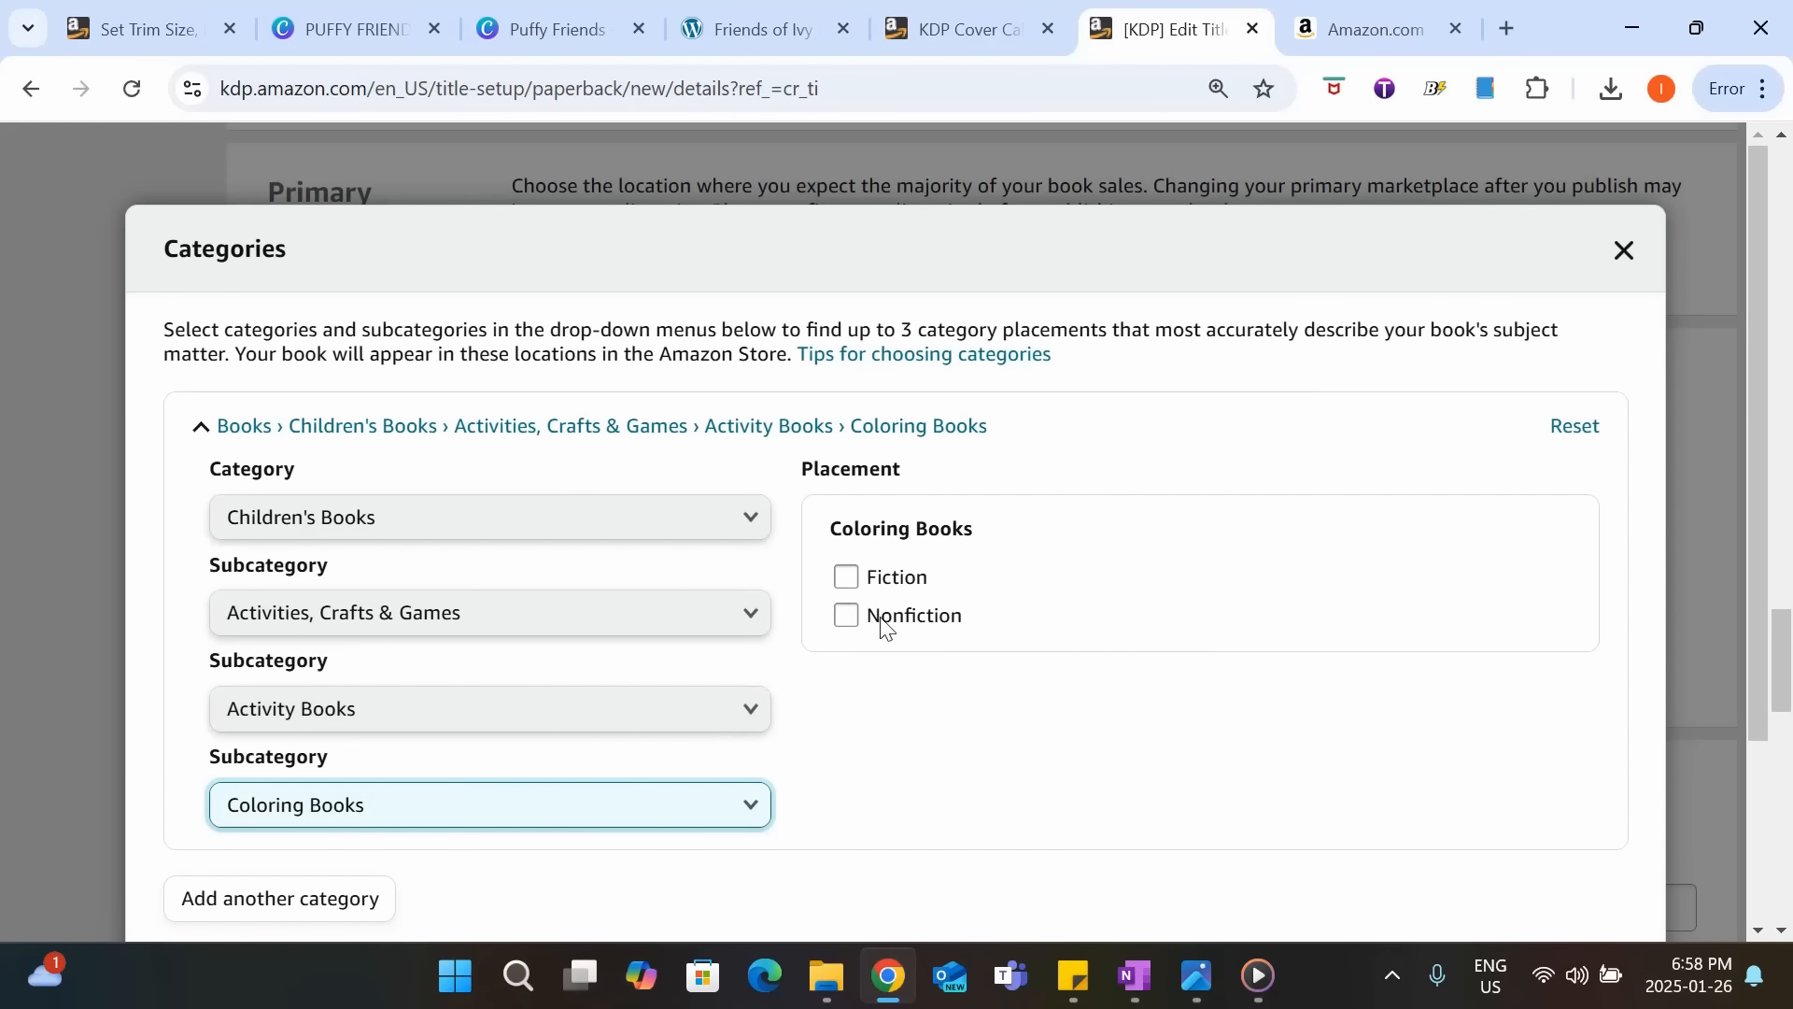
{"action": "left_click", "coordinate": [867, 581]}
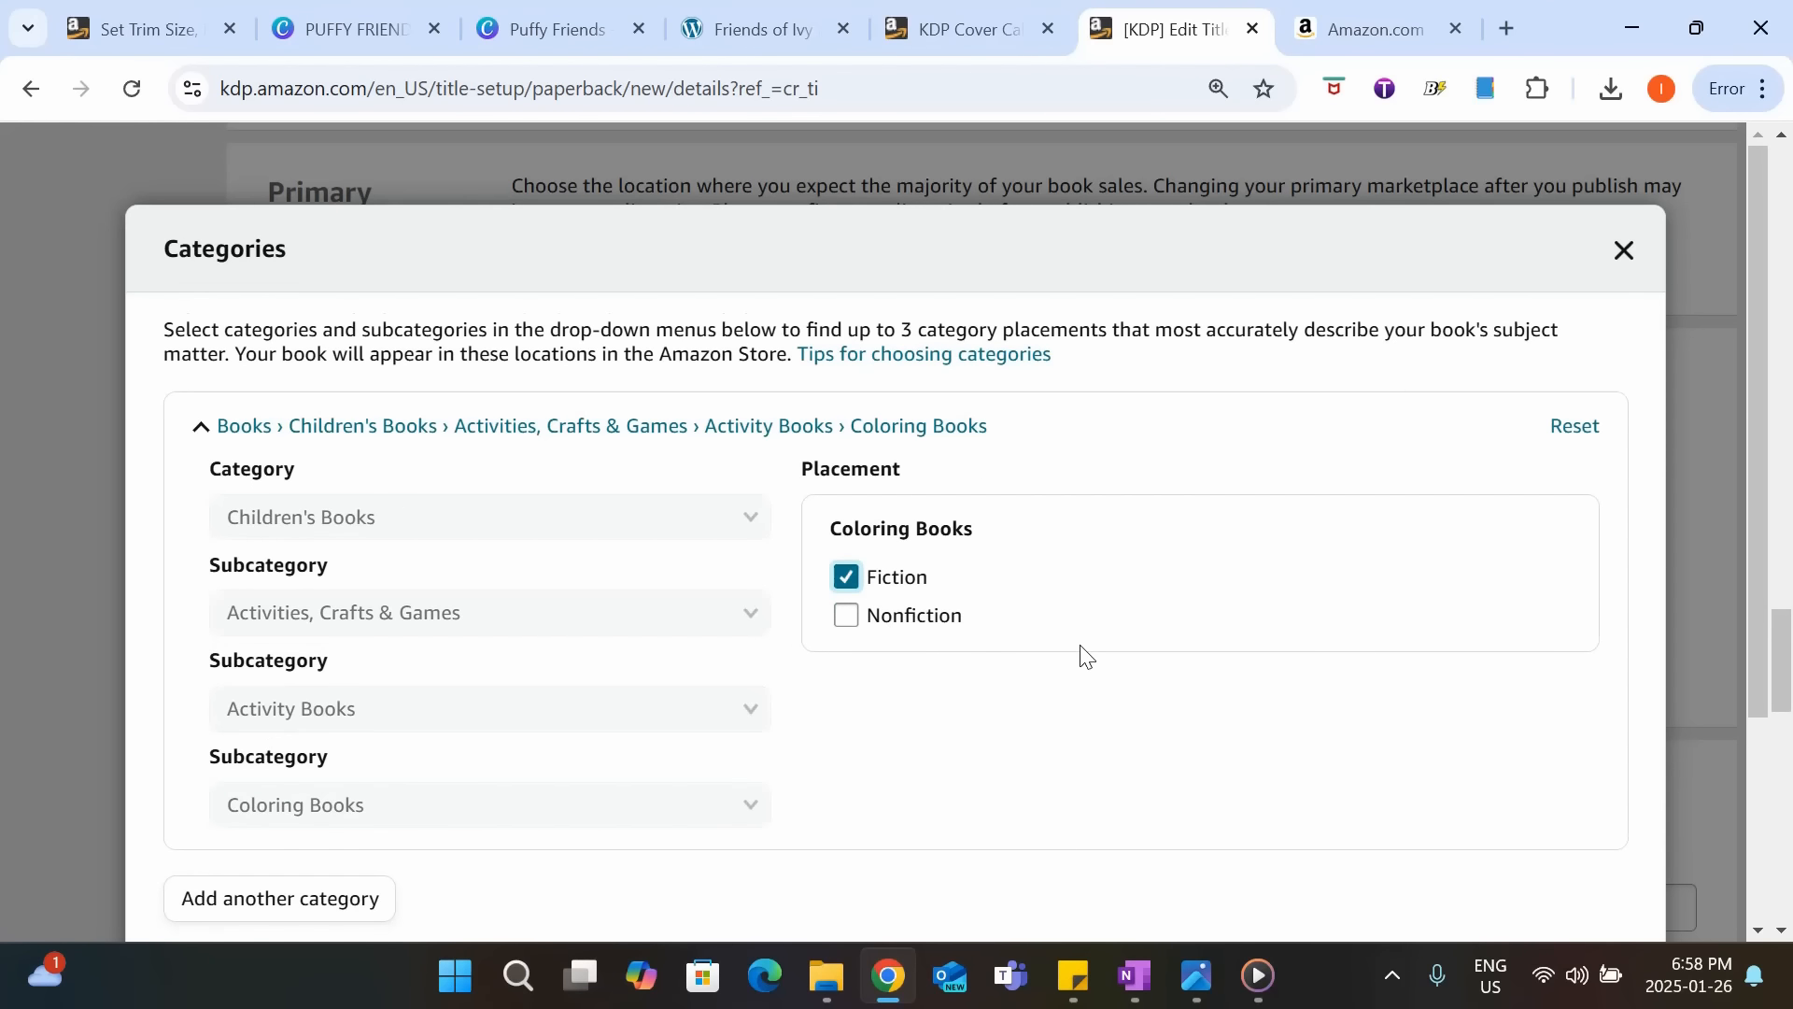
{"action": "scroll", "coordinate": [1077, 653], "scroll_direction": "down", "scroll_amount": 3}
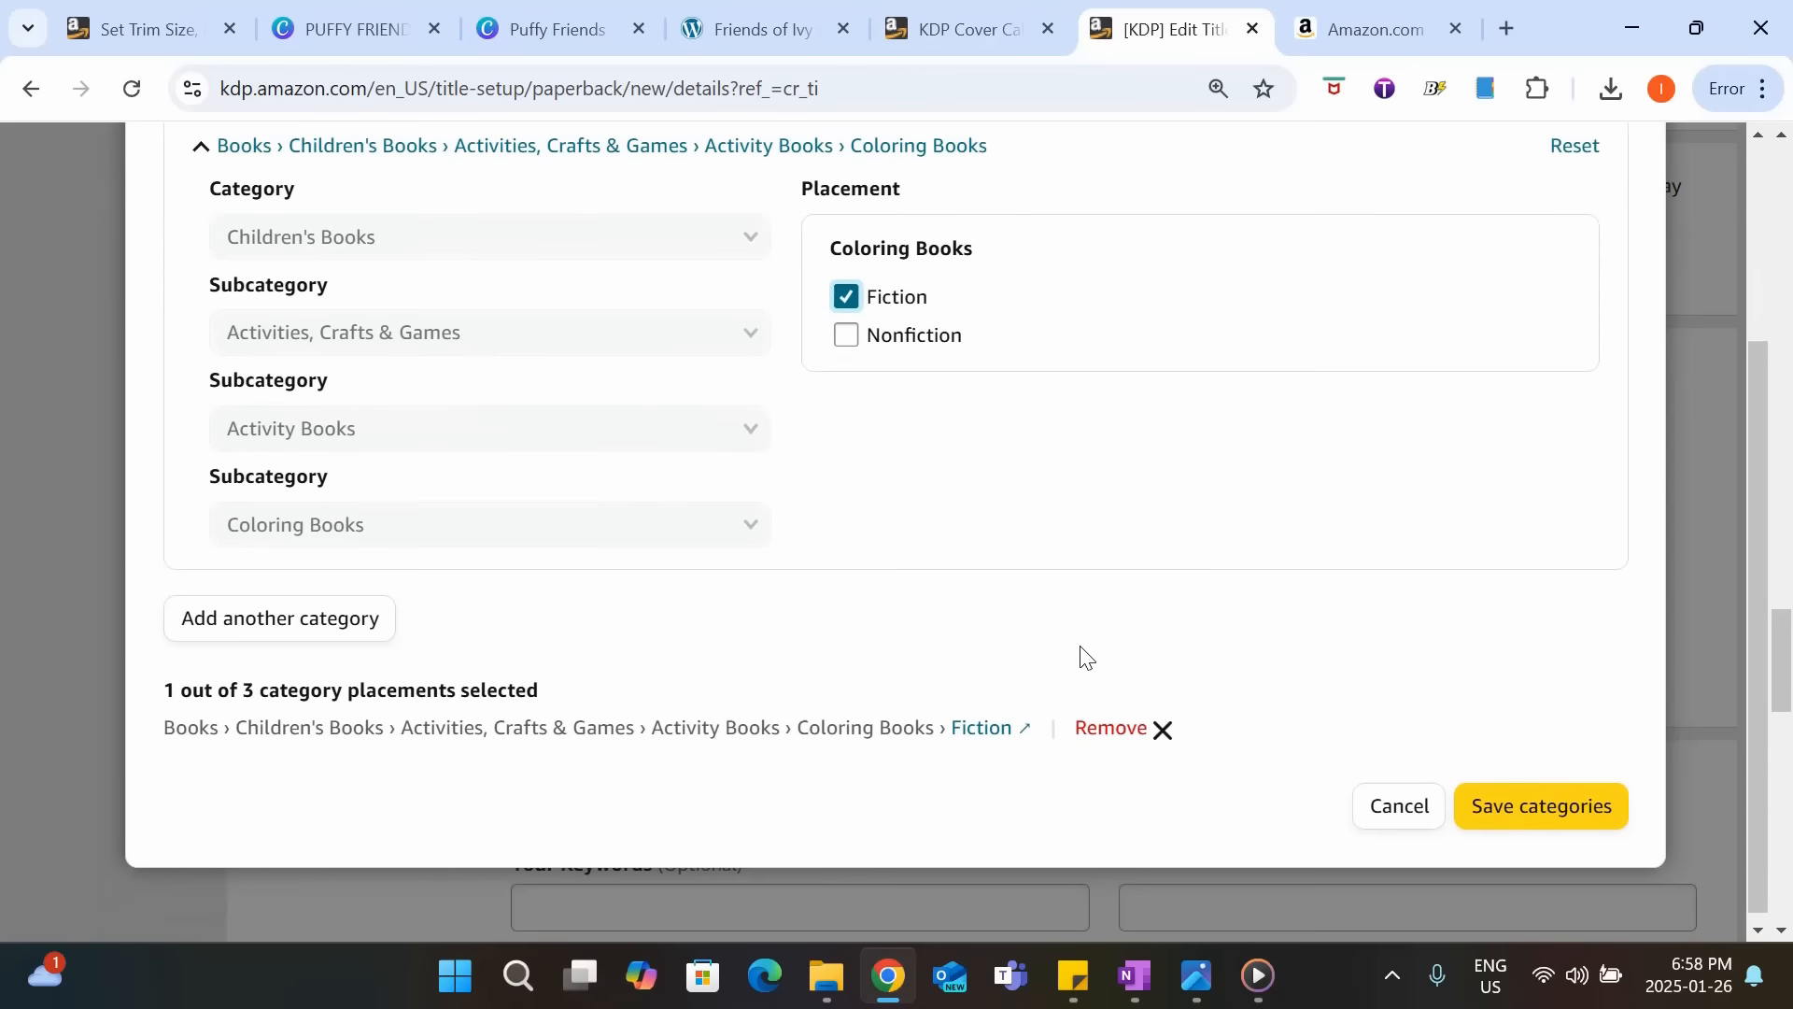
Add a second category under Crafts, Hobbies & Home with the subcategory Coloring Books for Grown-Ups.
{"action": "left_click", "coordinate": [299, 645]}
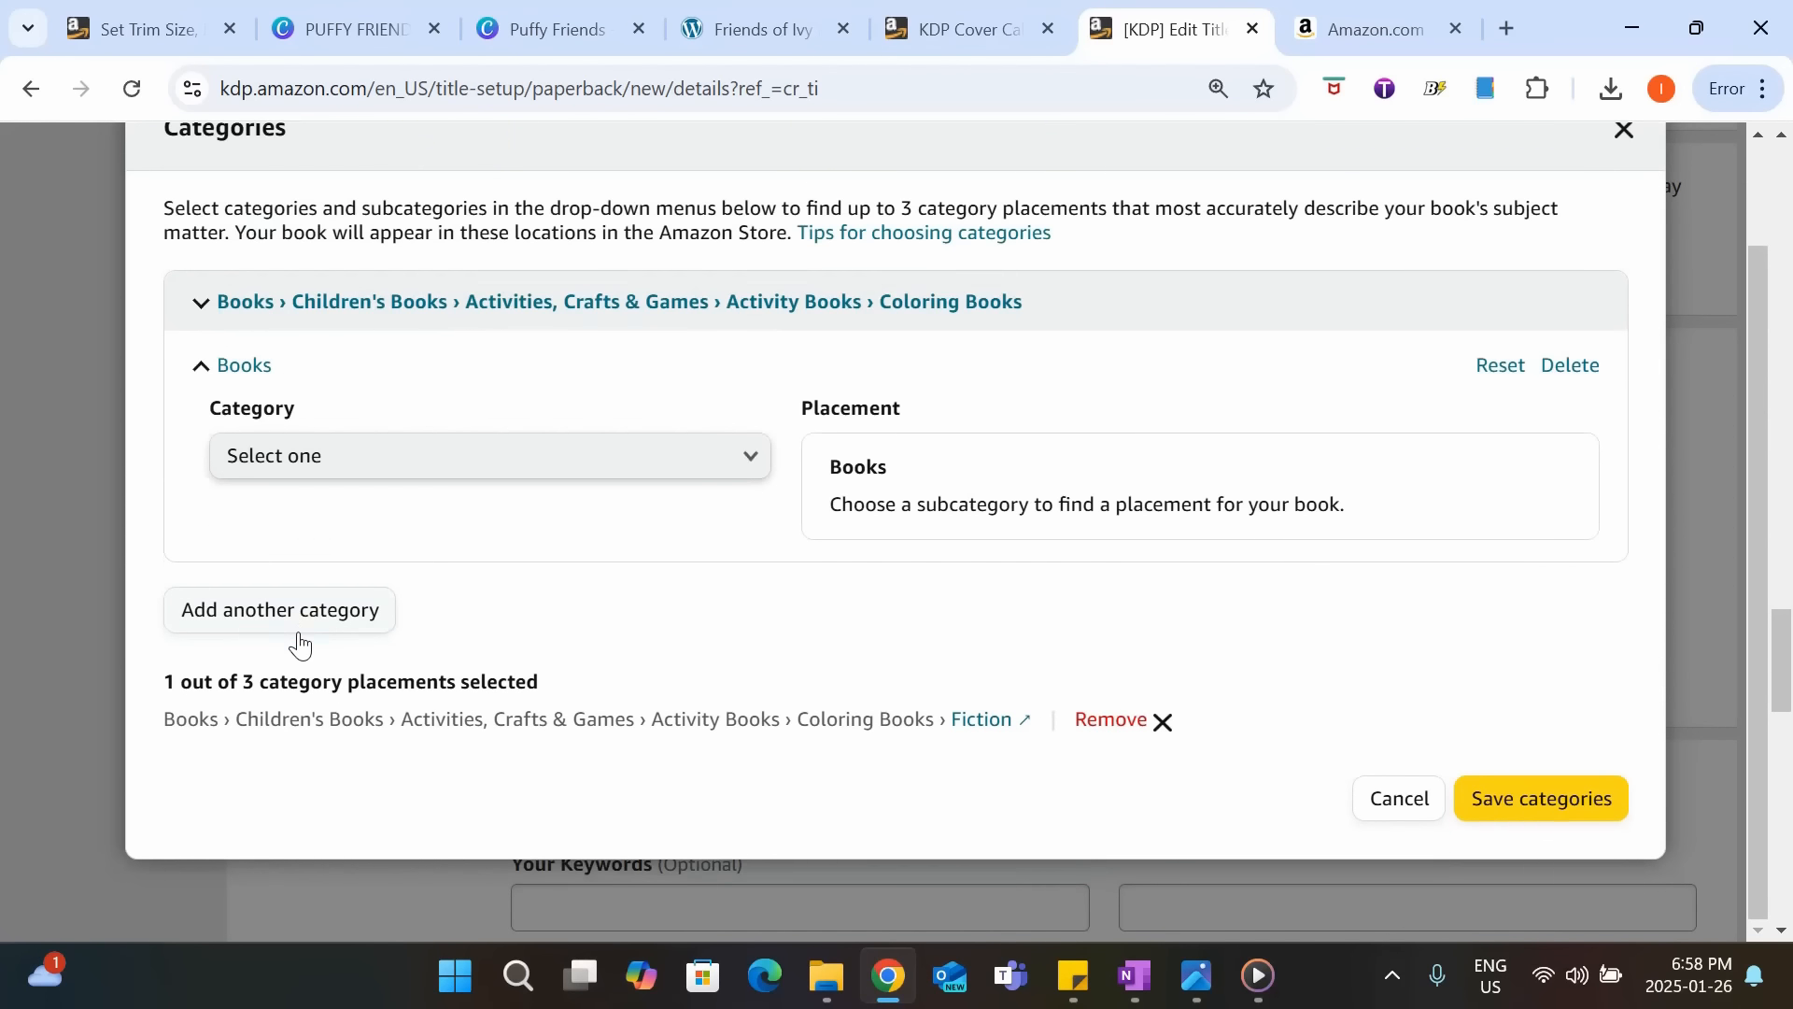
{"action": "left_click", "coordinate": [643, 464]}
{"action": "scroll", "coordinate": [640, 513], "scroll_direction": "down", "scroll_amount": 3}
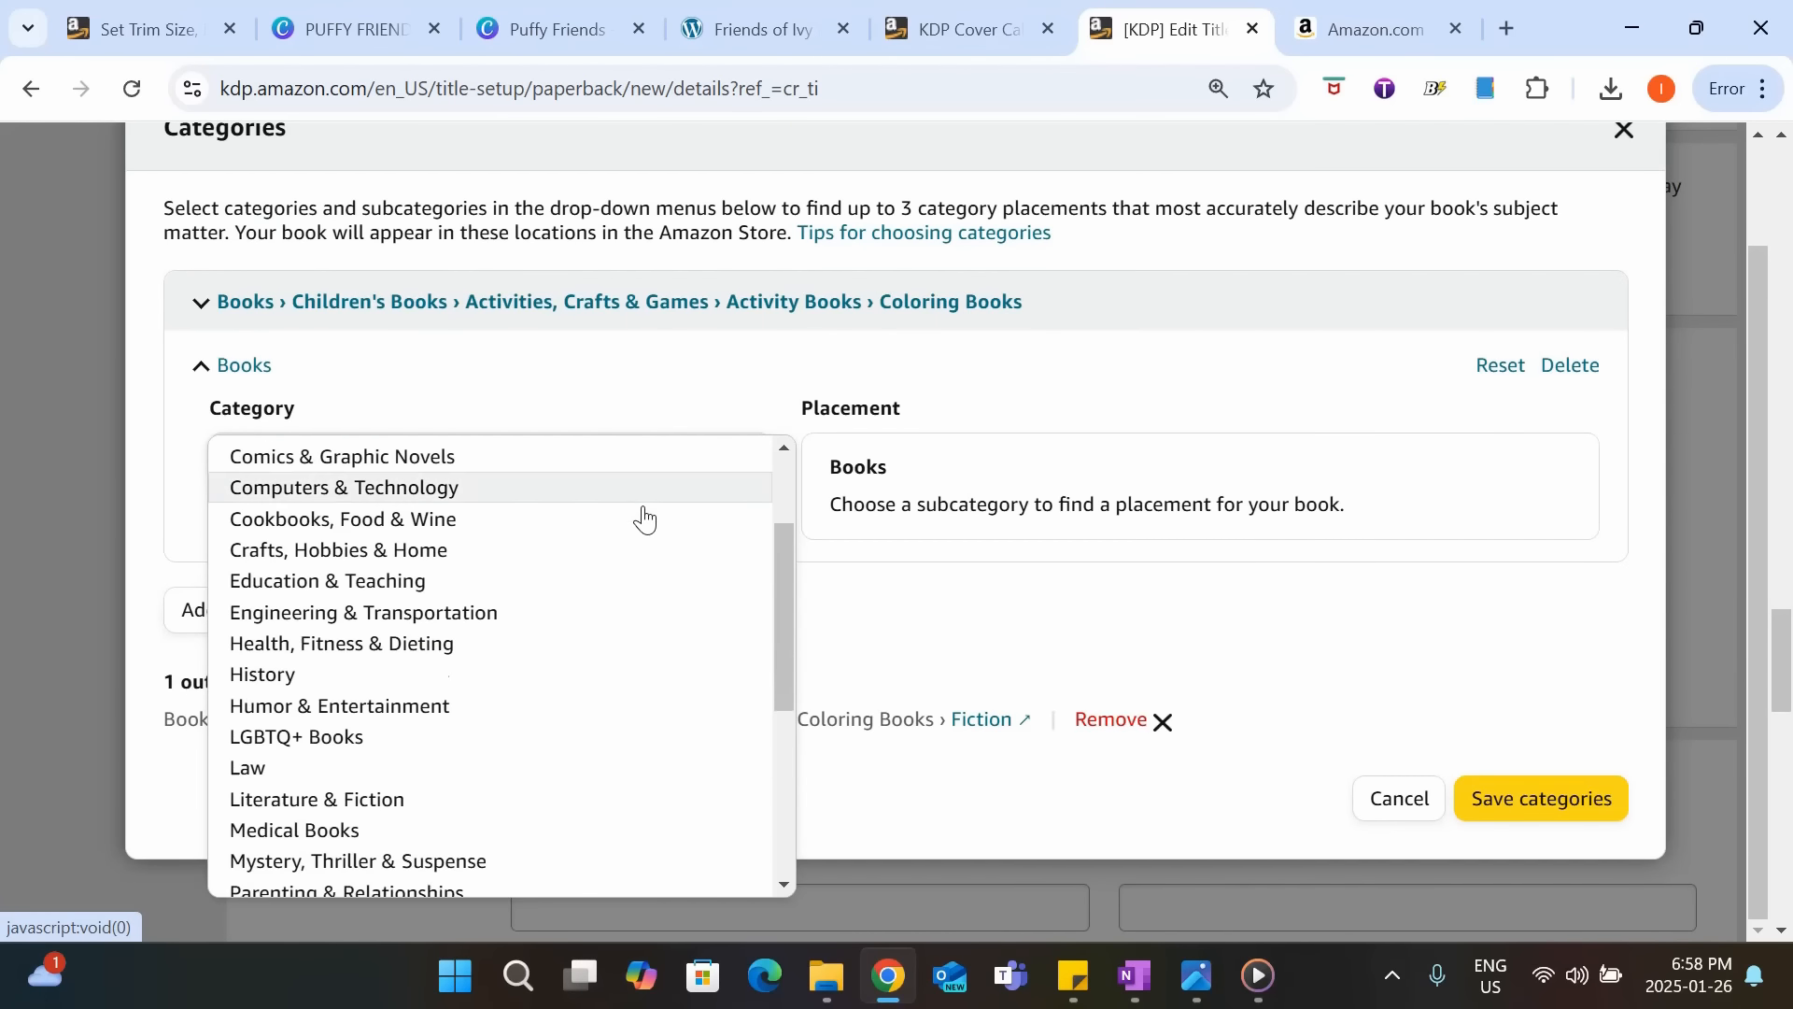
{"action": "scroll", "coordinate": [645, 518], "scroll_direction": "up", "scroll_amount": 3}
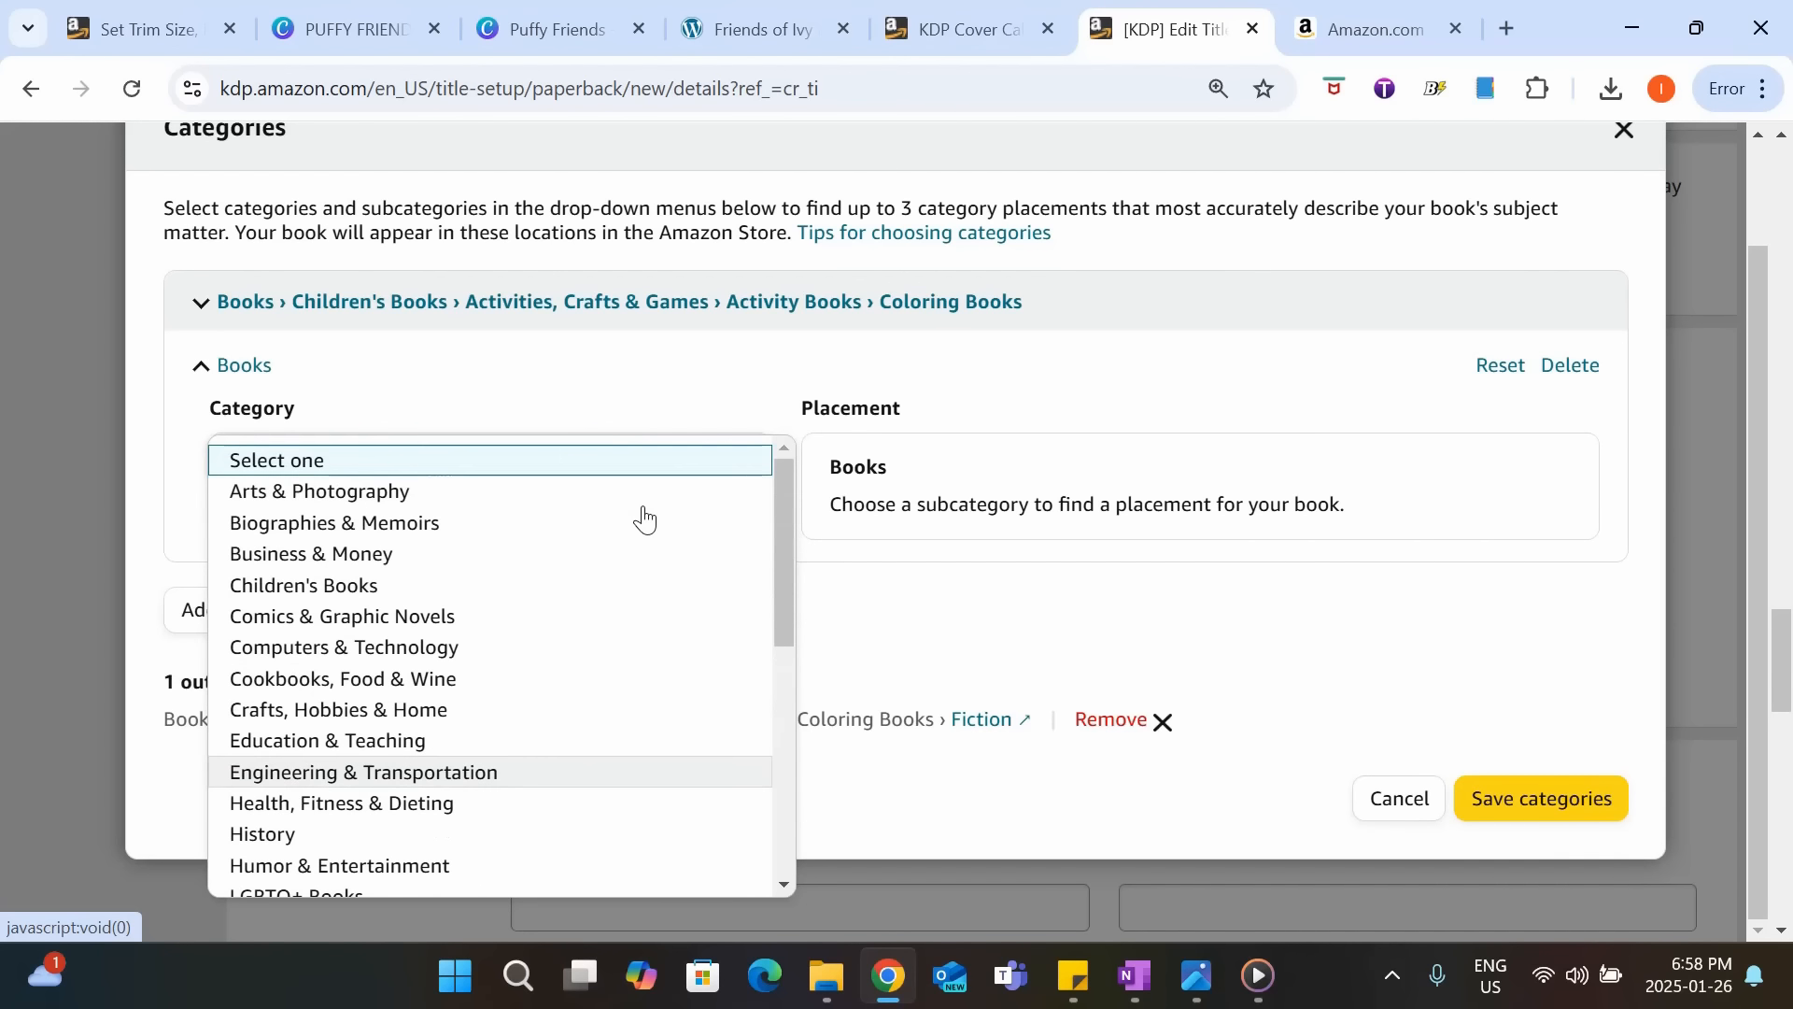
{"action": "left_click", "coordinate": [435, 709]}
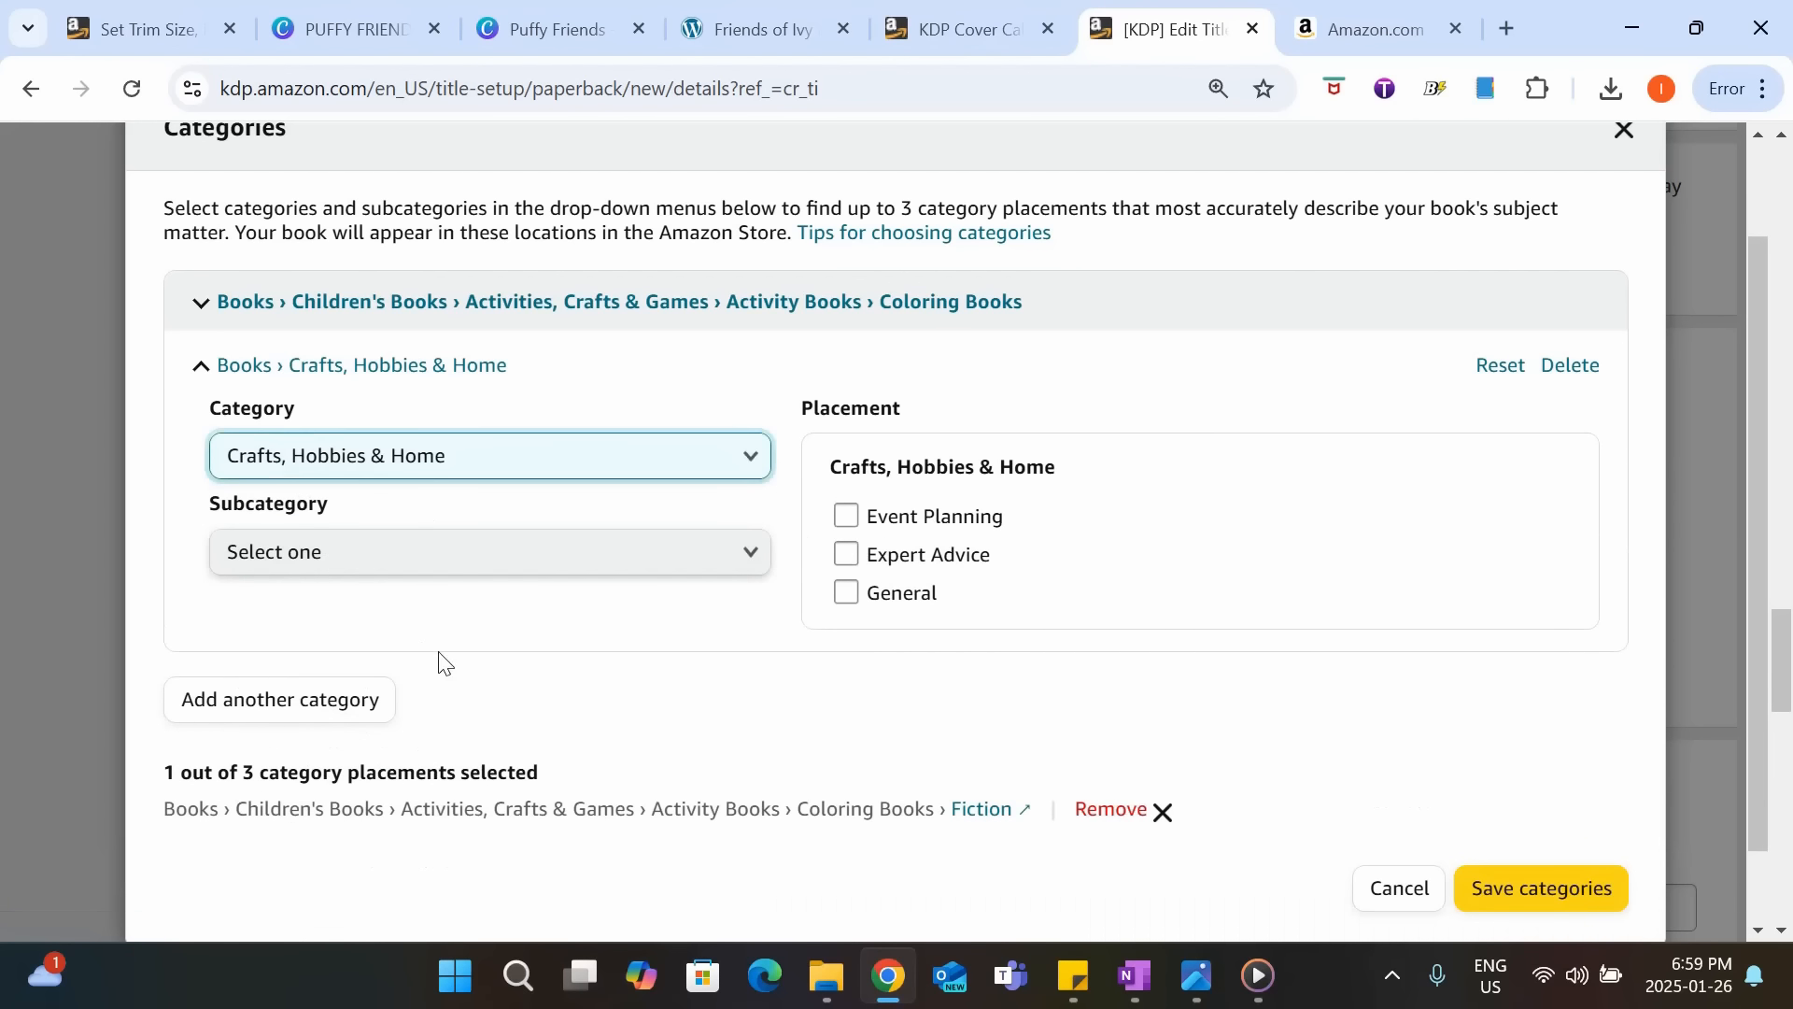
{"action": "left_click", "coordinate": [445, 561]}
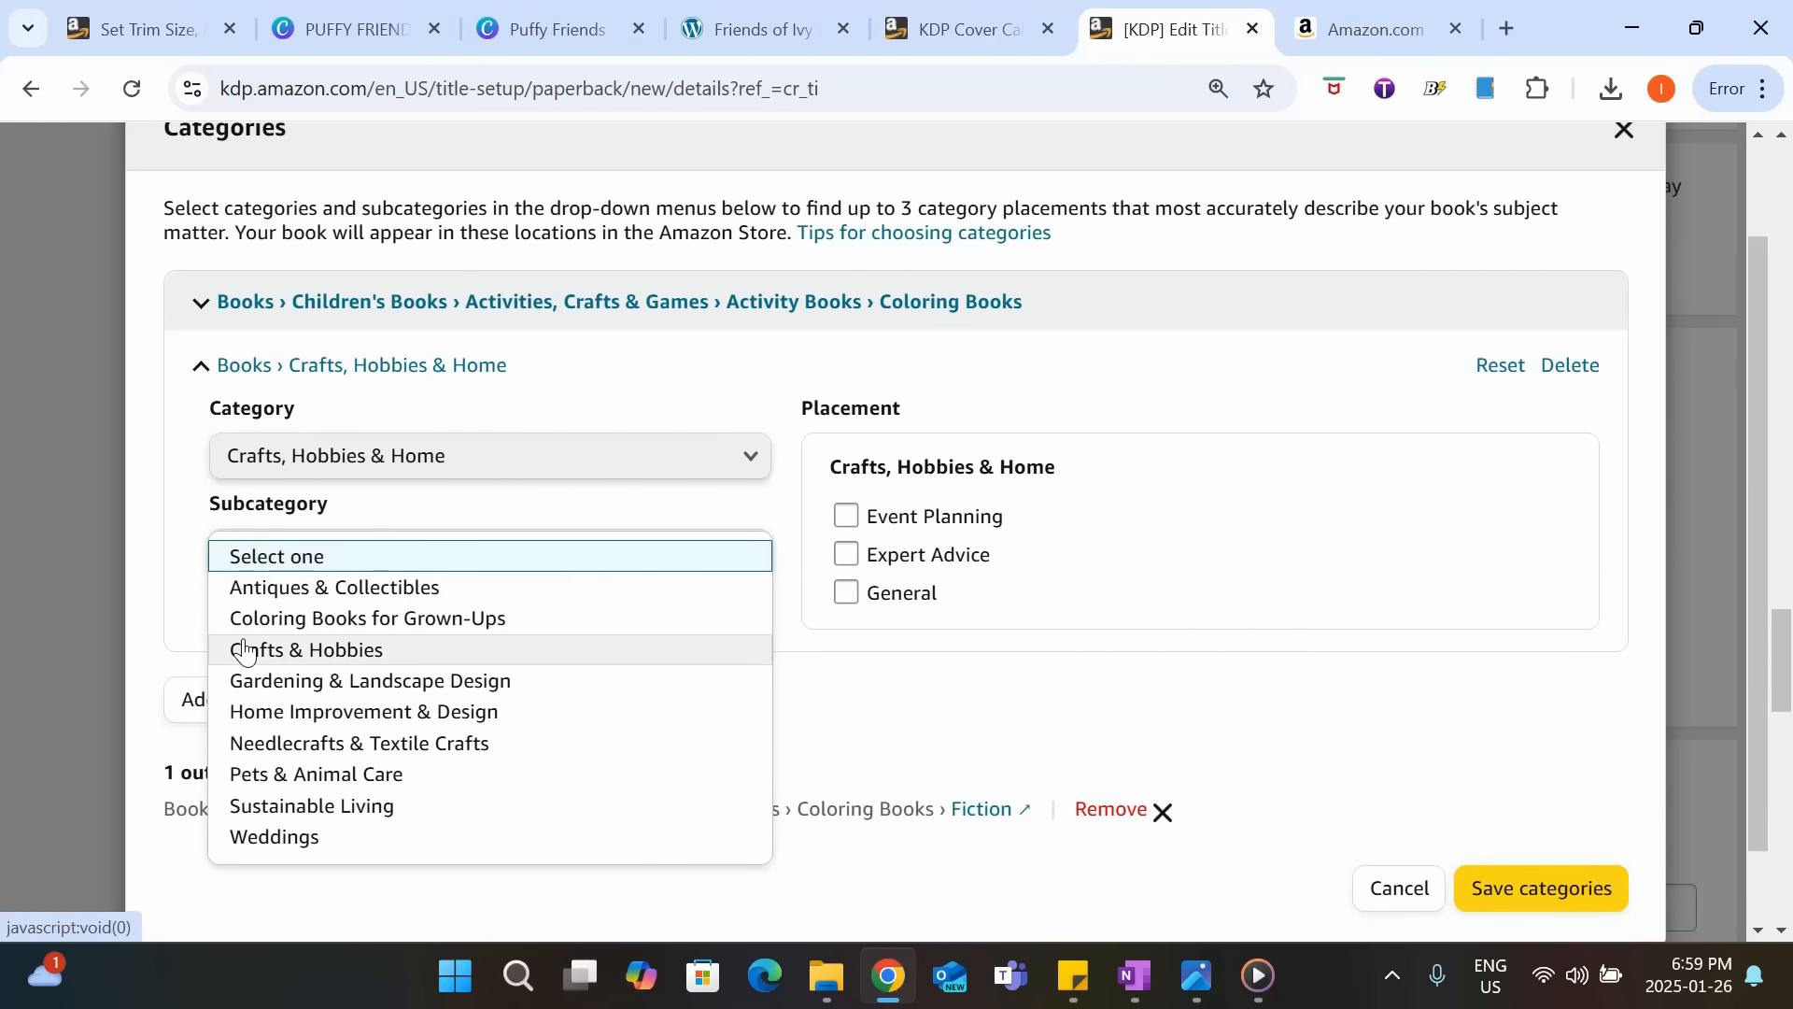
{"action": "left_click", "coordinate": [472, 621]}
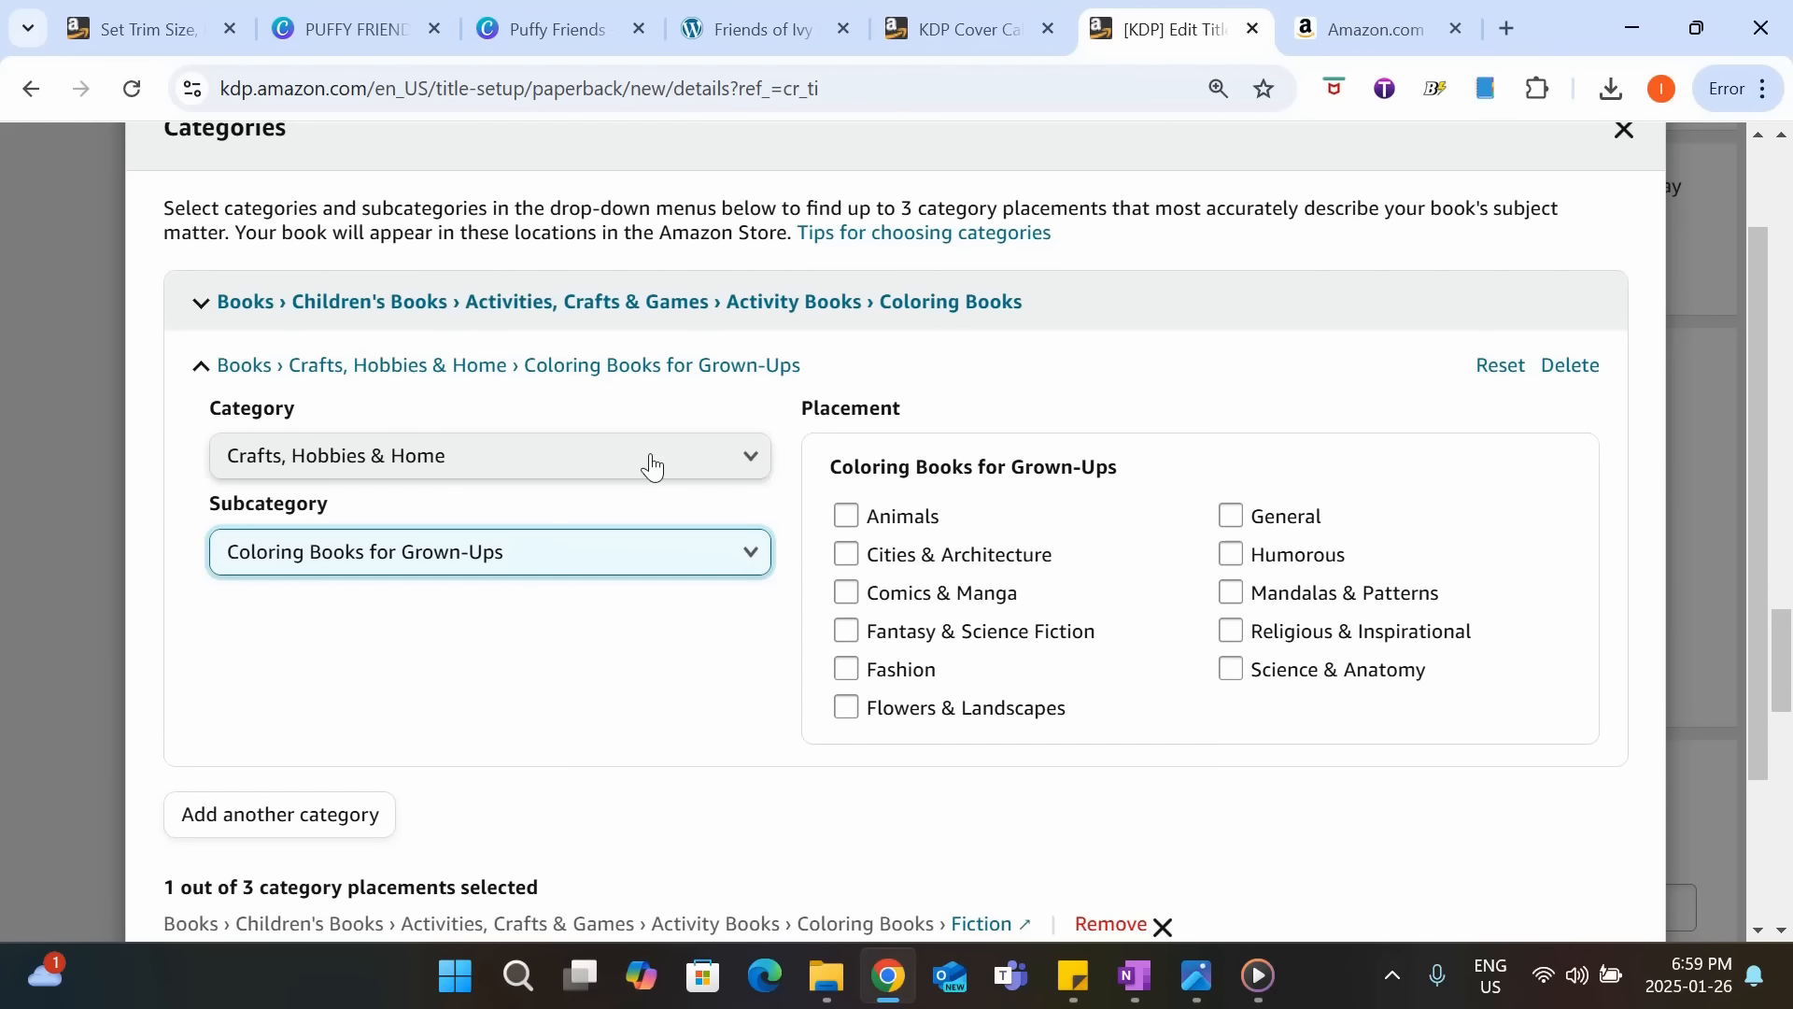
Select the Animals placement for Coloring Books for Grown-Ups and save the categories.
{"action": "left_click", "coordinate": [846, 519]}
{"action": "scroll", "coordinate": [1292, 512], "scroll_direction": "down", "scroll_amount": 2}
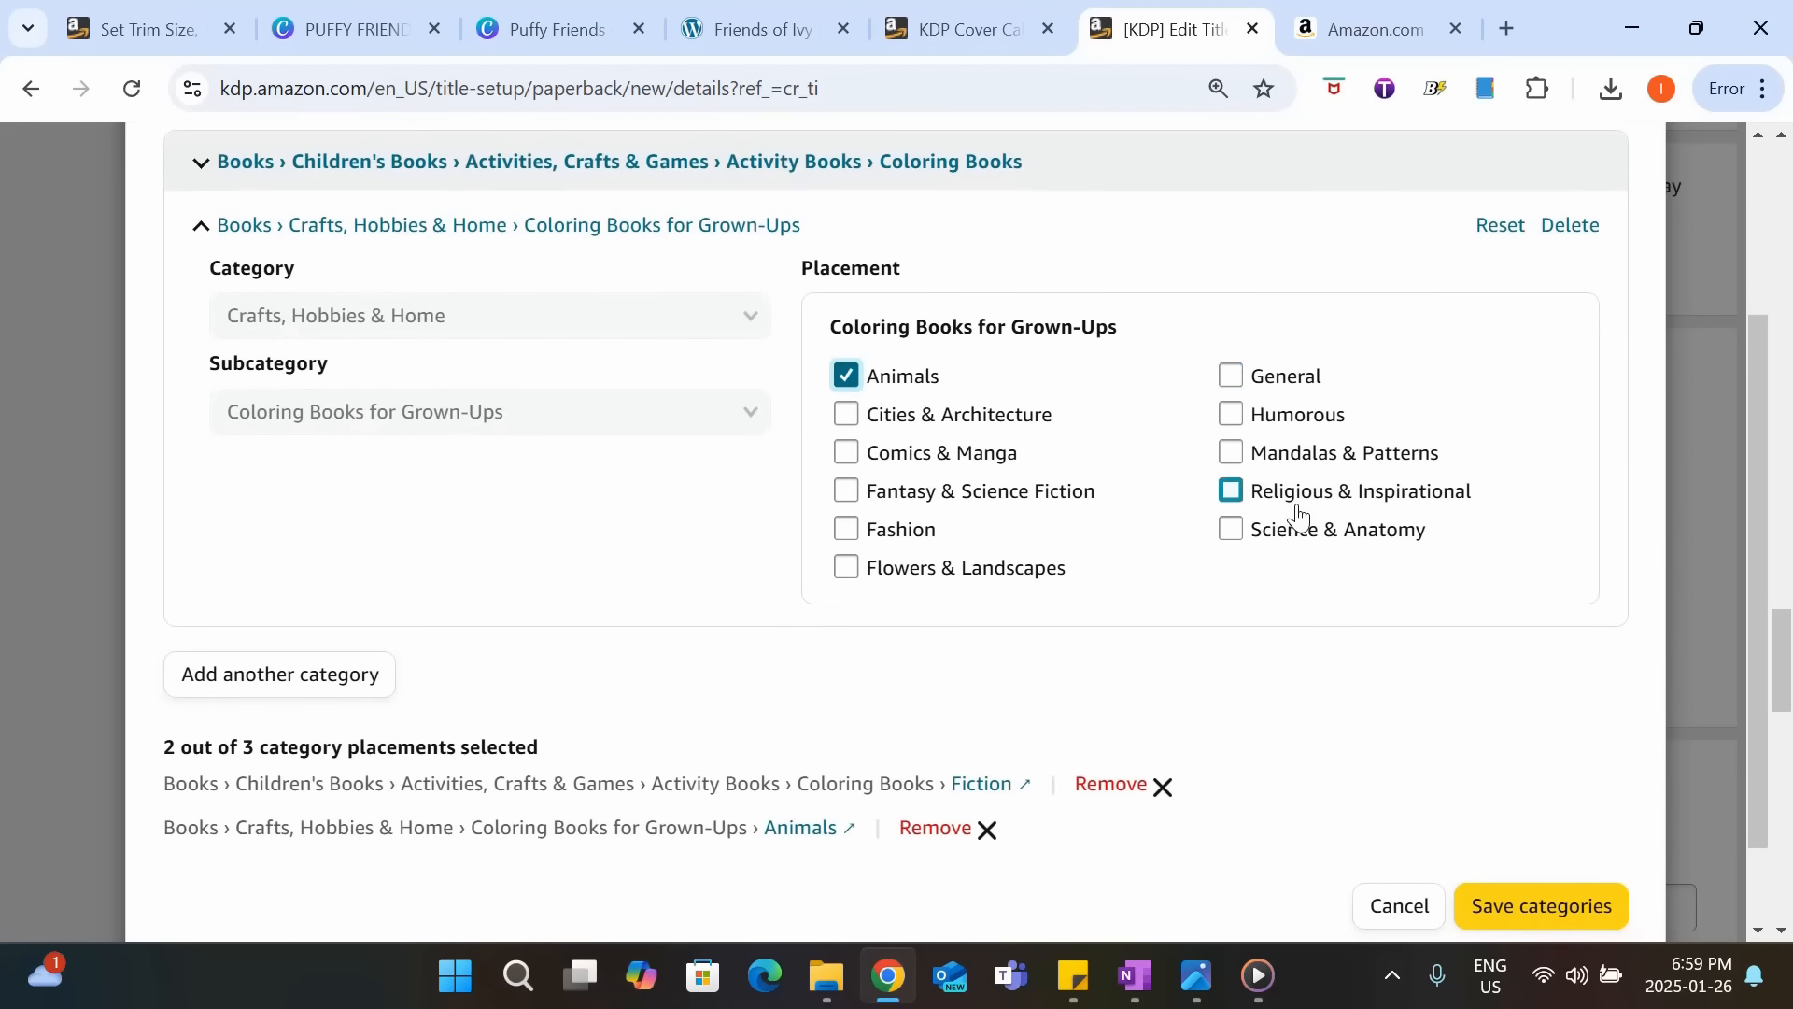
{"action": "scroll", "coordinate": [732, 588], "scroll_direction": "up", "scroll_amount": 3}
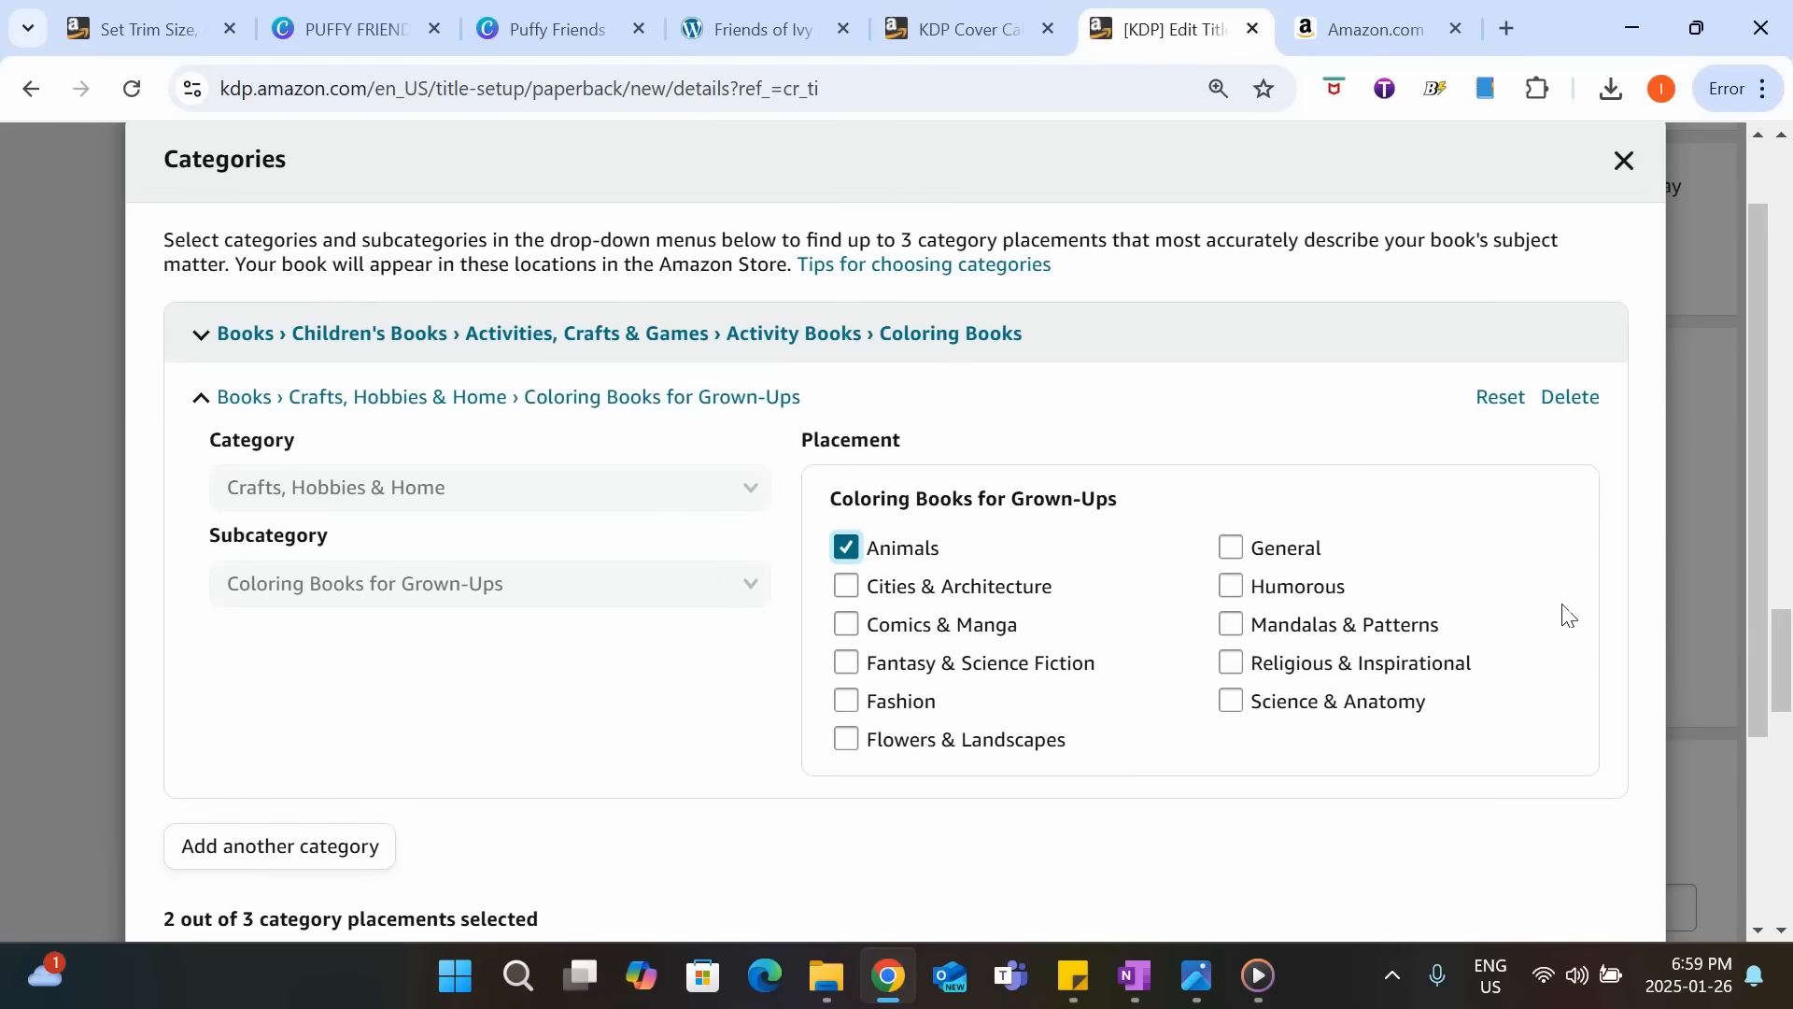
{"action": "scroll", "coordinate": [1566, 612], "scroll_direction": "down", "scroll_amount": 1}
{"action": "scroll", "coordinate": [1569, 616], "scroll_direction": "down", "scroll_amount": 2}
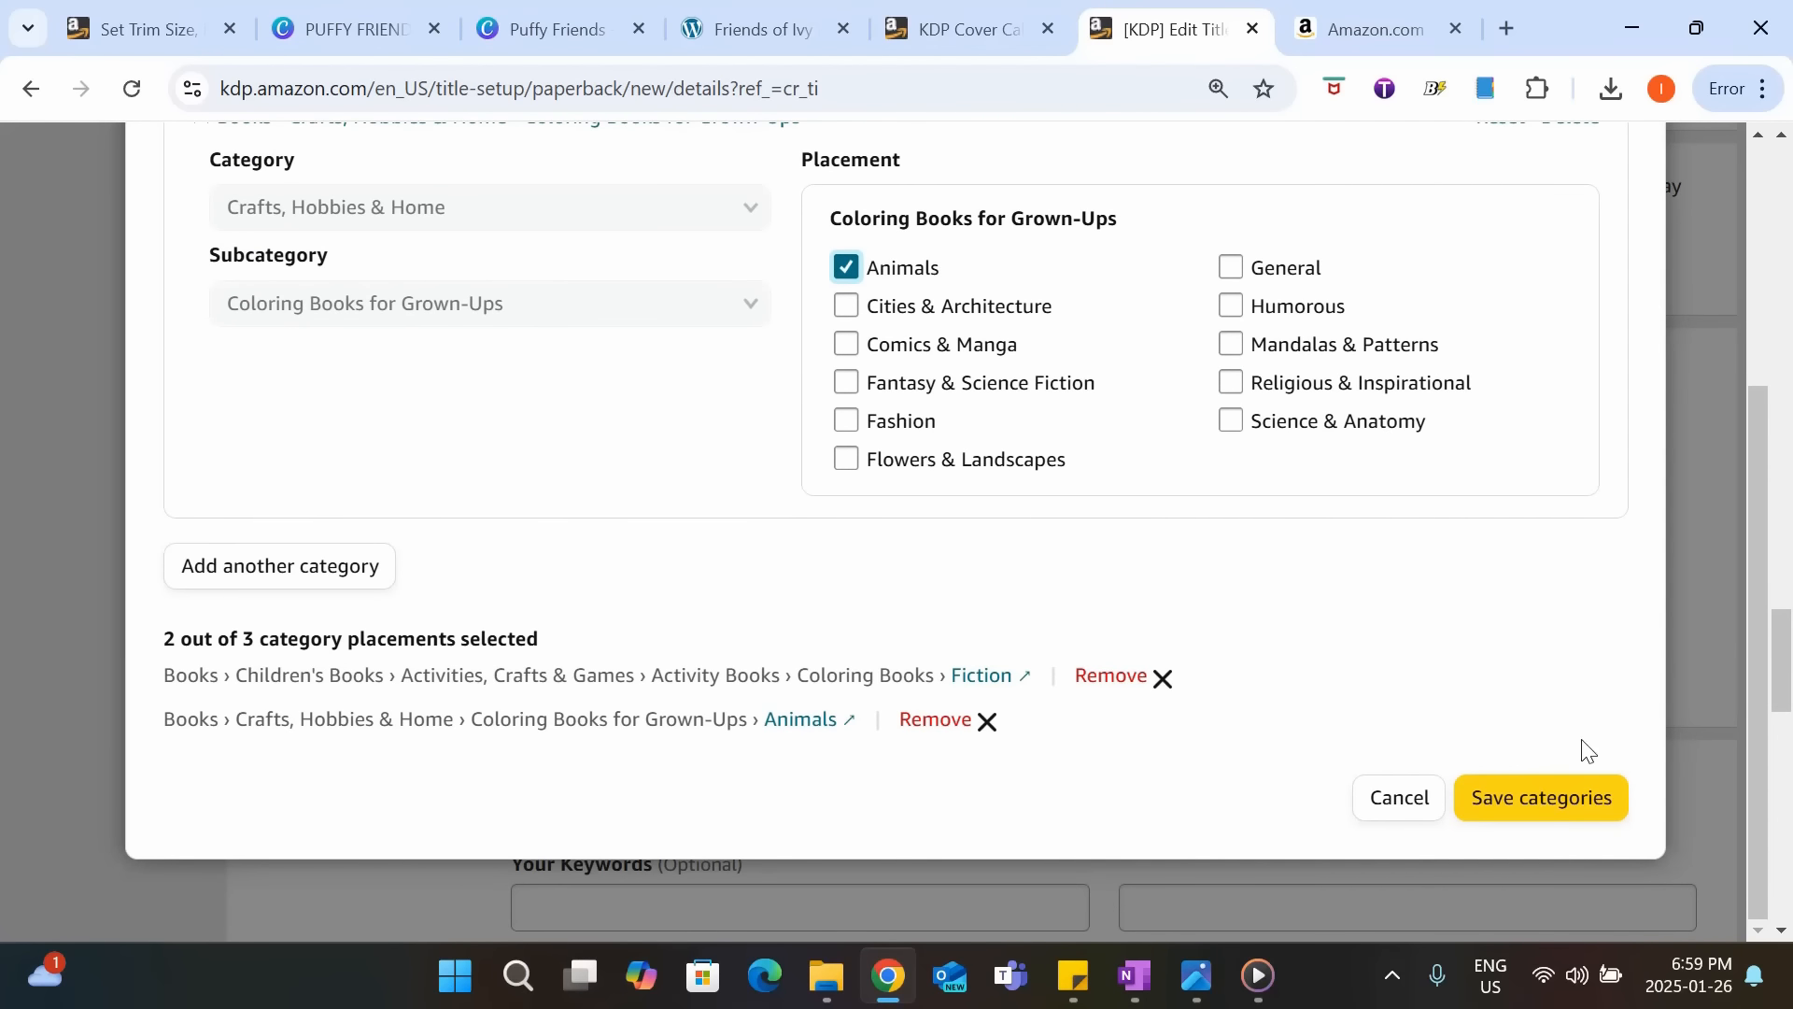
{"action": "left_click", "coordinate": [1517, 811]}
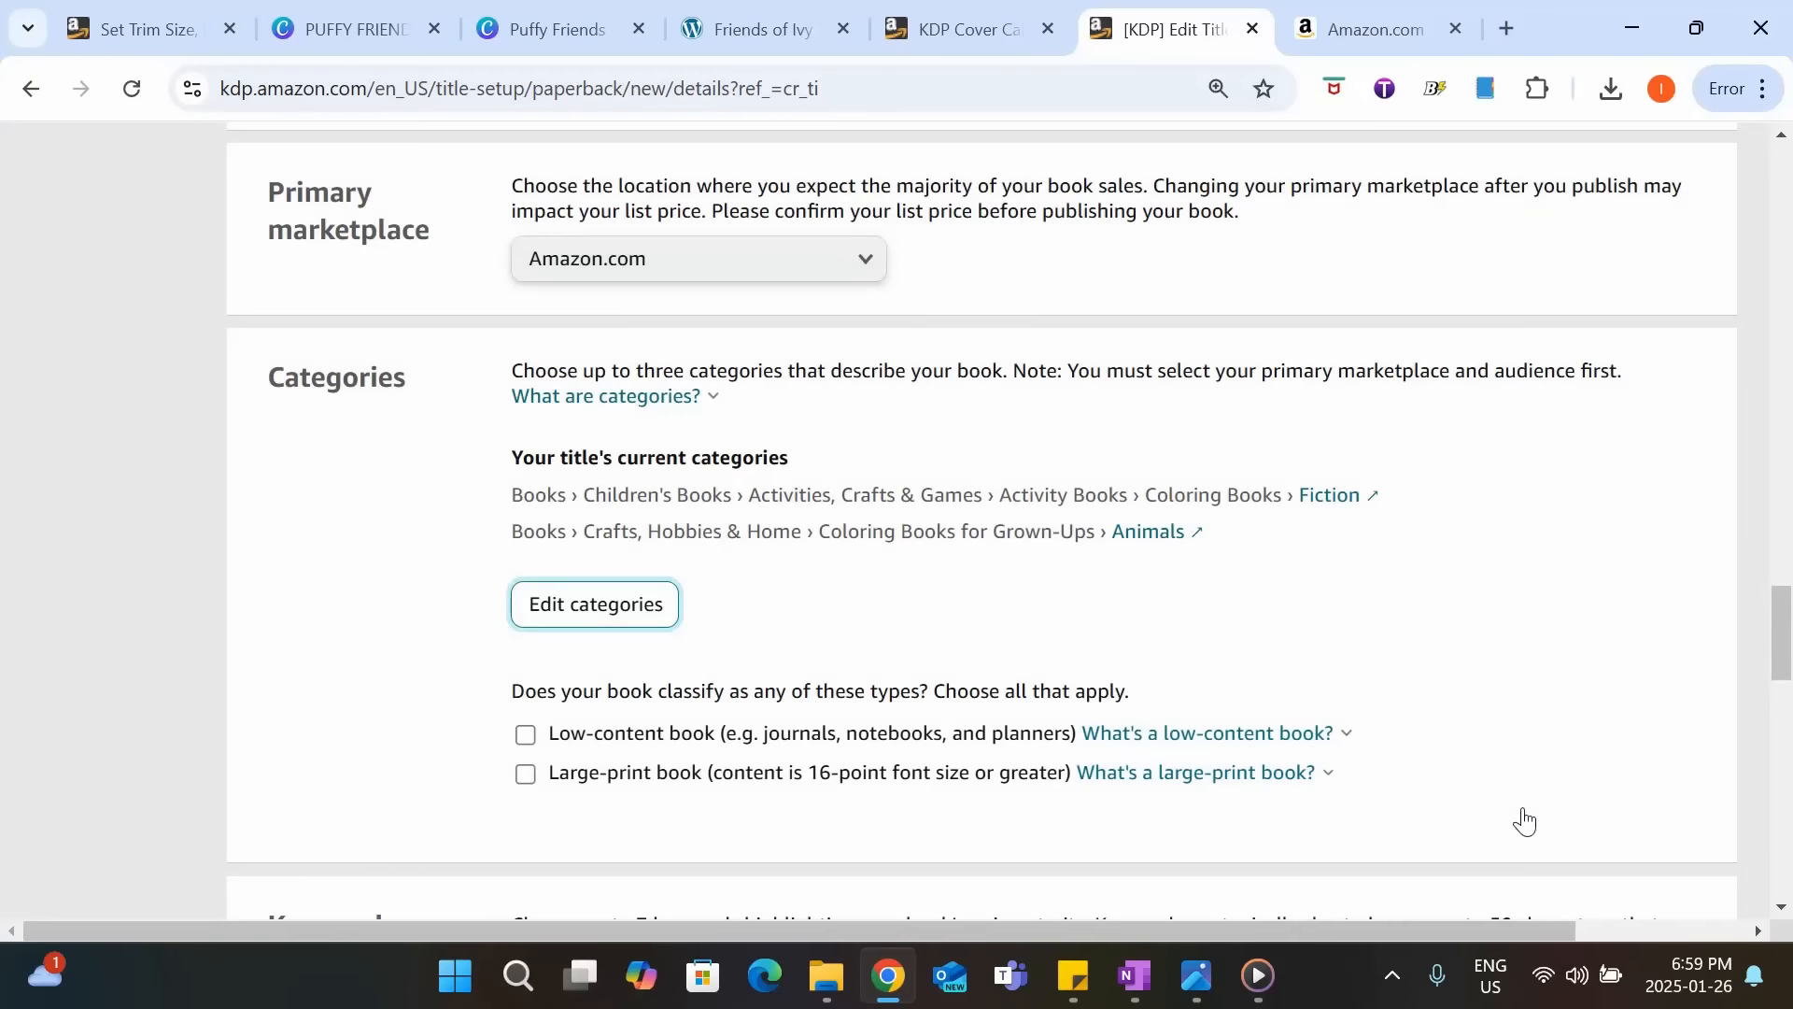
Consult the explanation of low-content books, leaving the low-content and large-print options unselected.
{"action": "scroll", "coordinate": [1277, 431], "scroll_direction": "down", "scroll_amount": 1}
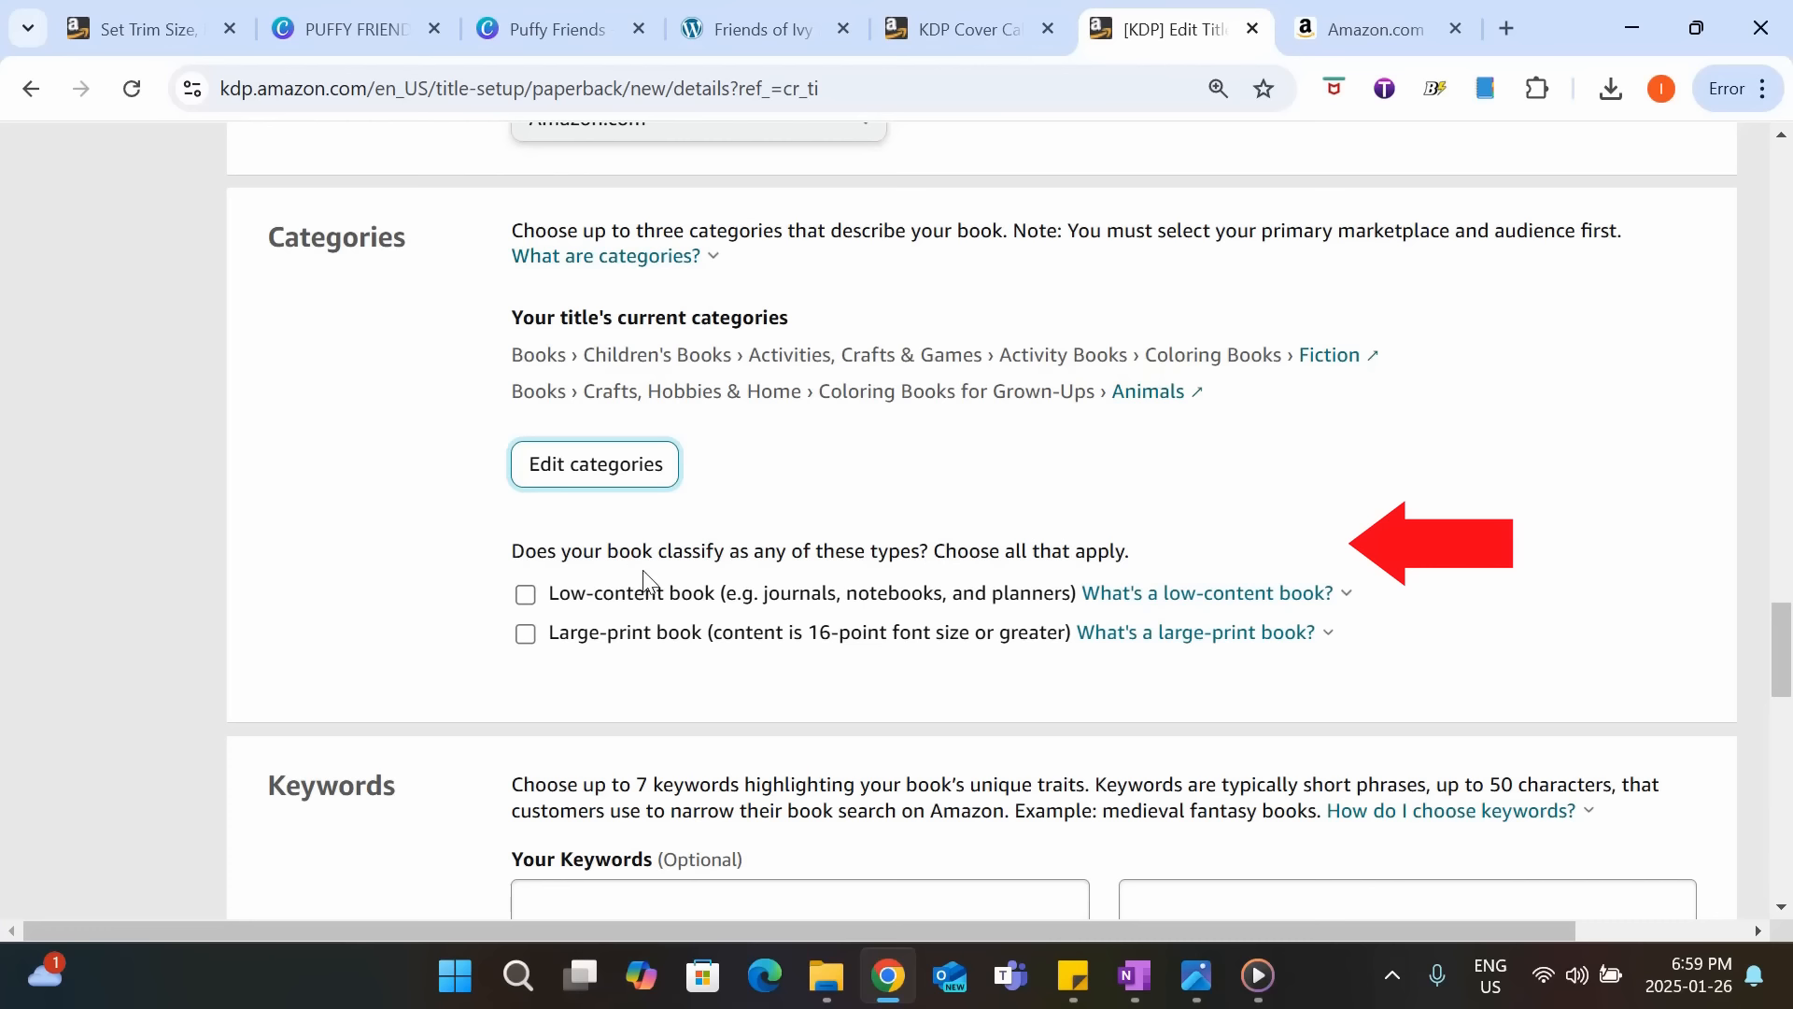
{"action": "left_click", "coordinate": [1261, 592]}
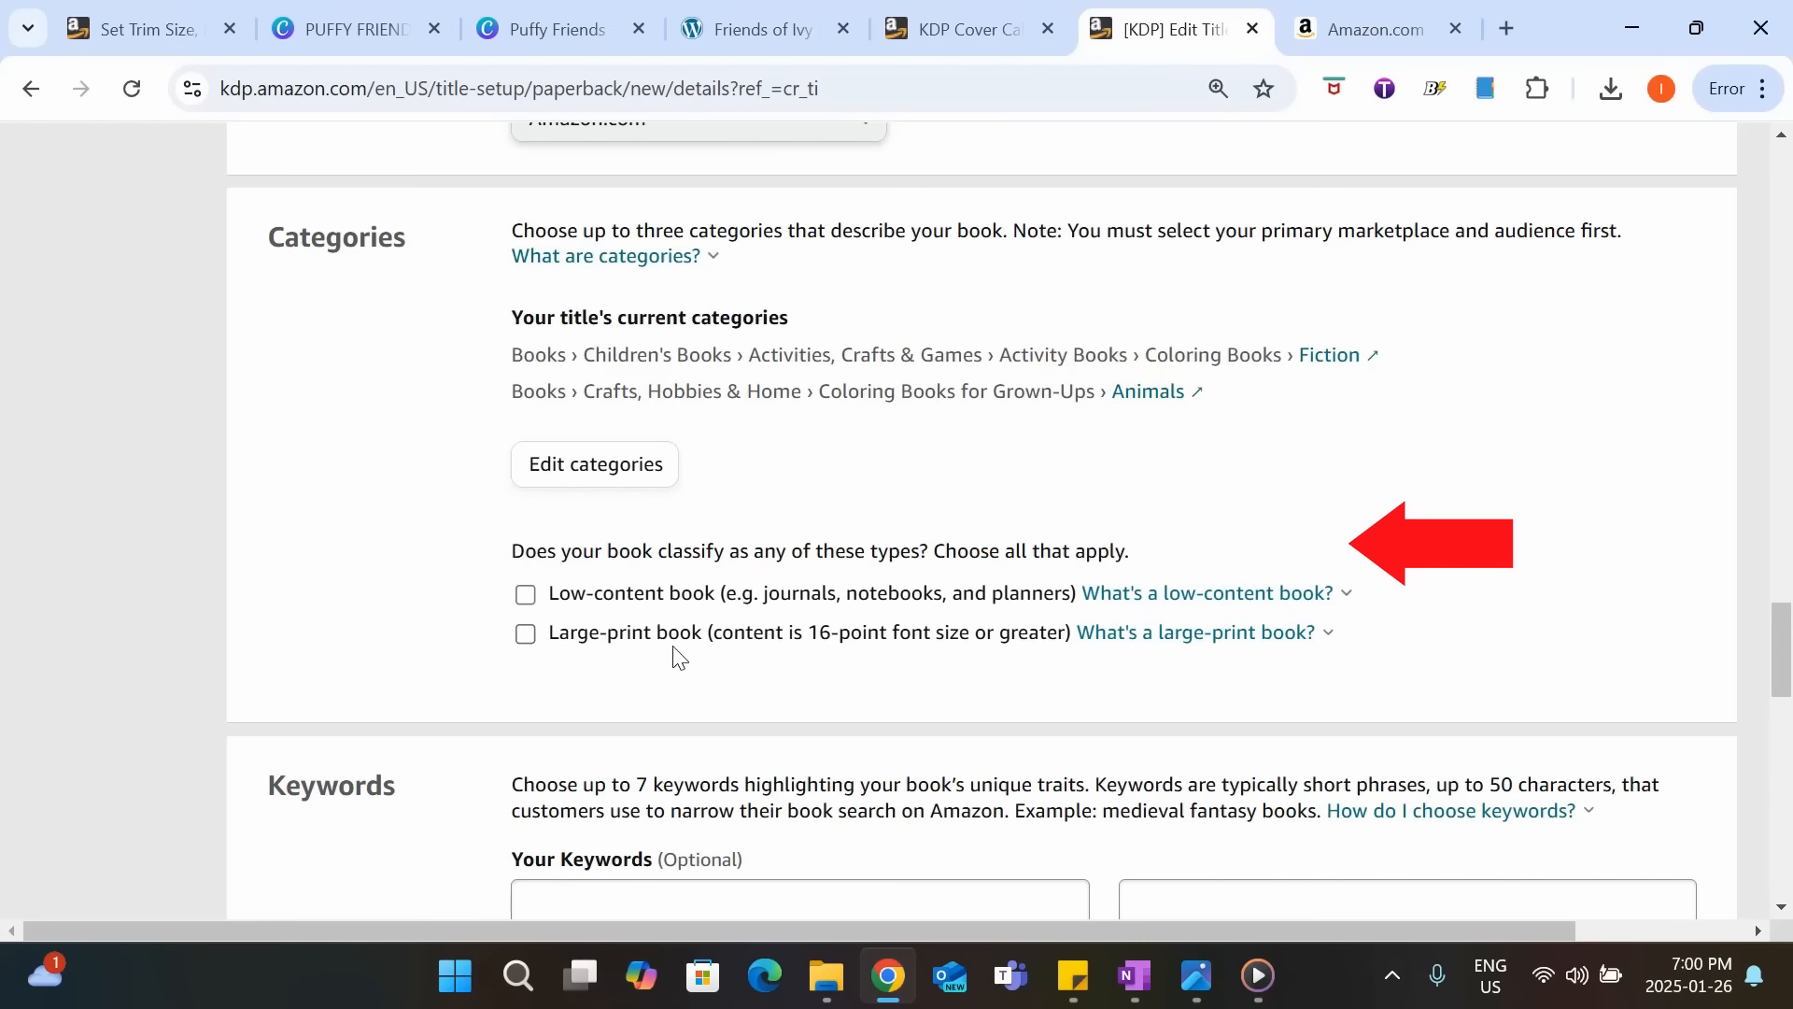
{"action": "scroll", "coordinate": [811, 662], "scroll_direction": "down", "scroll_amount": 5}
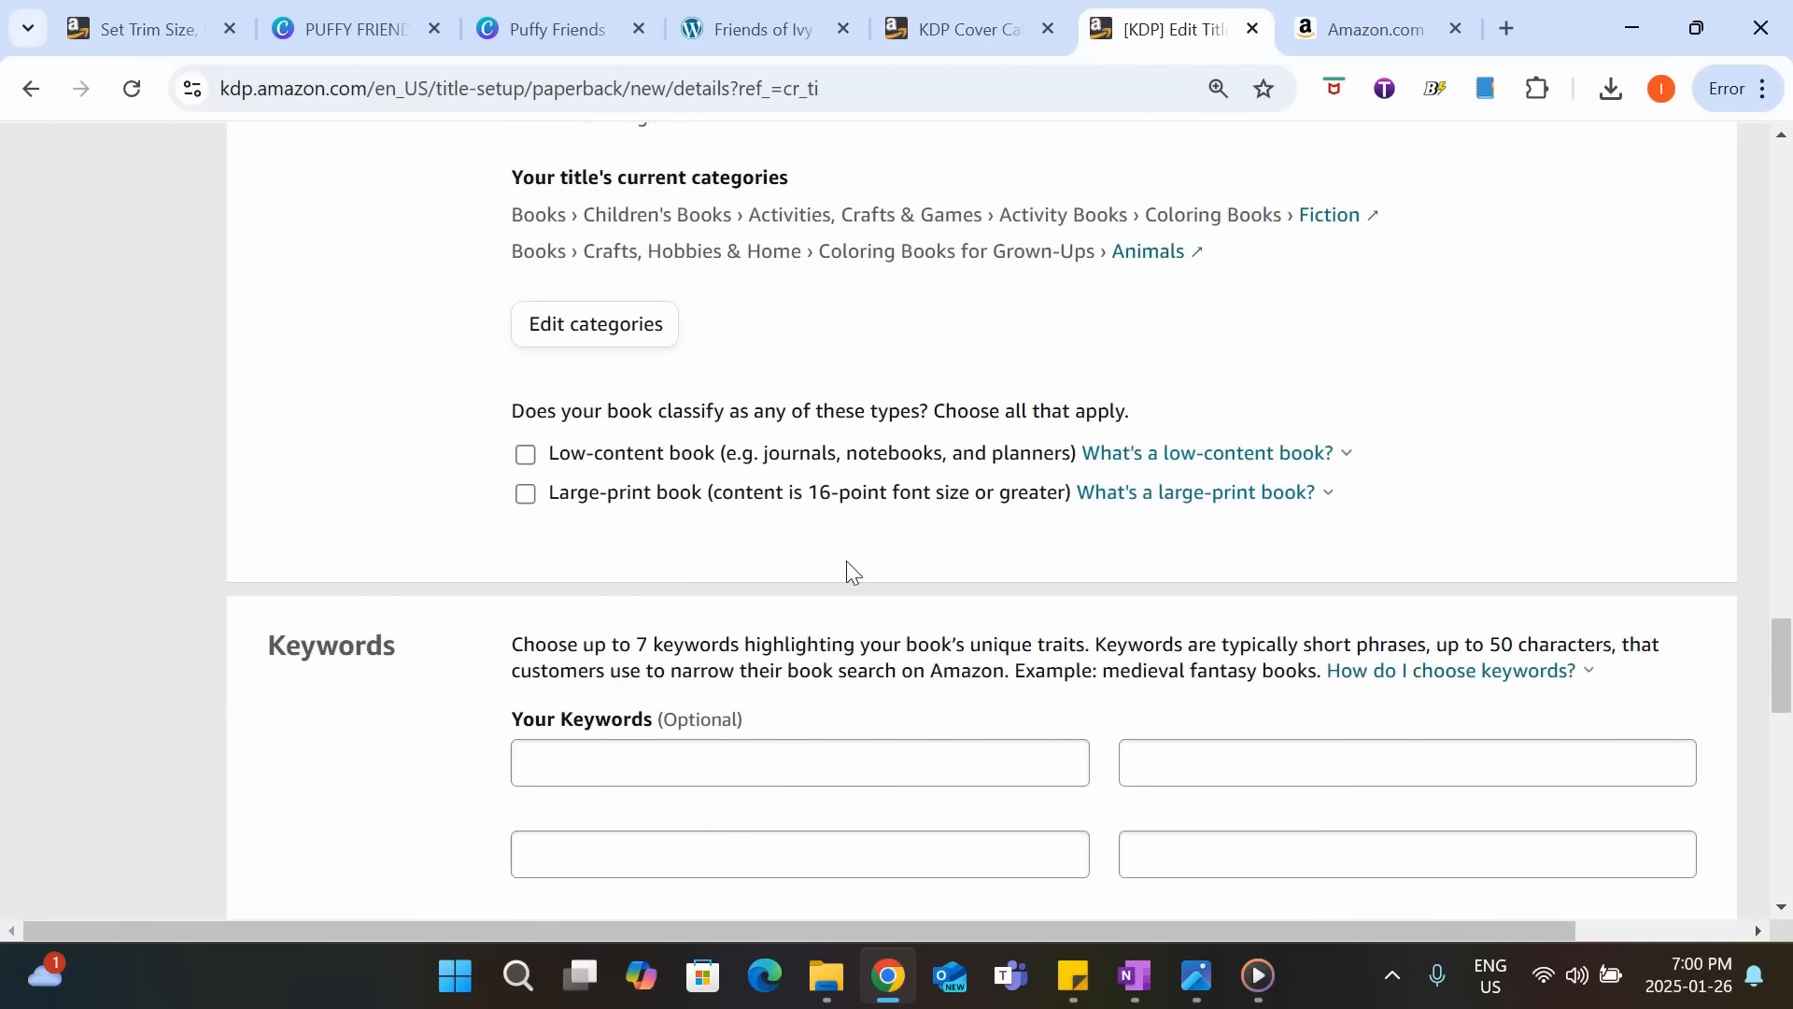
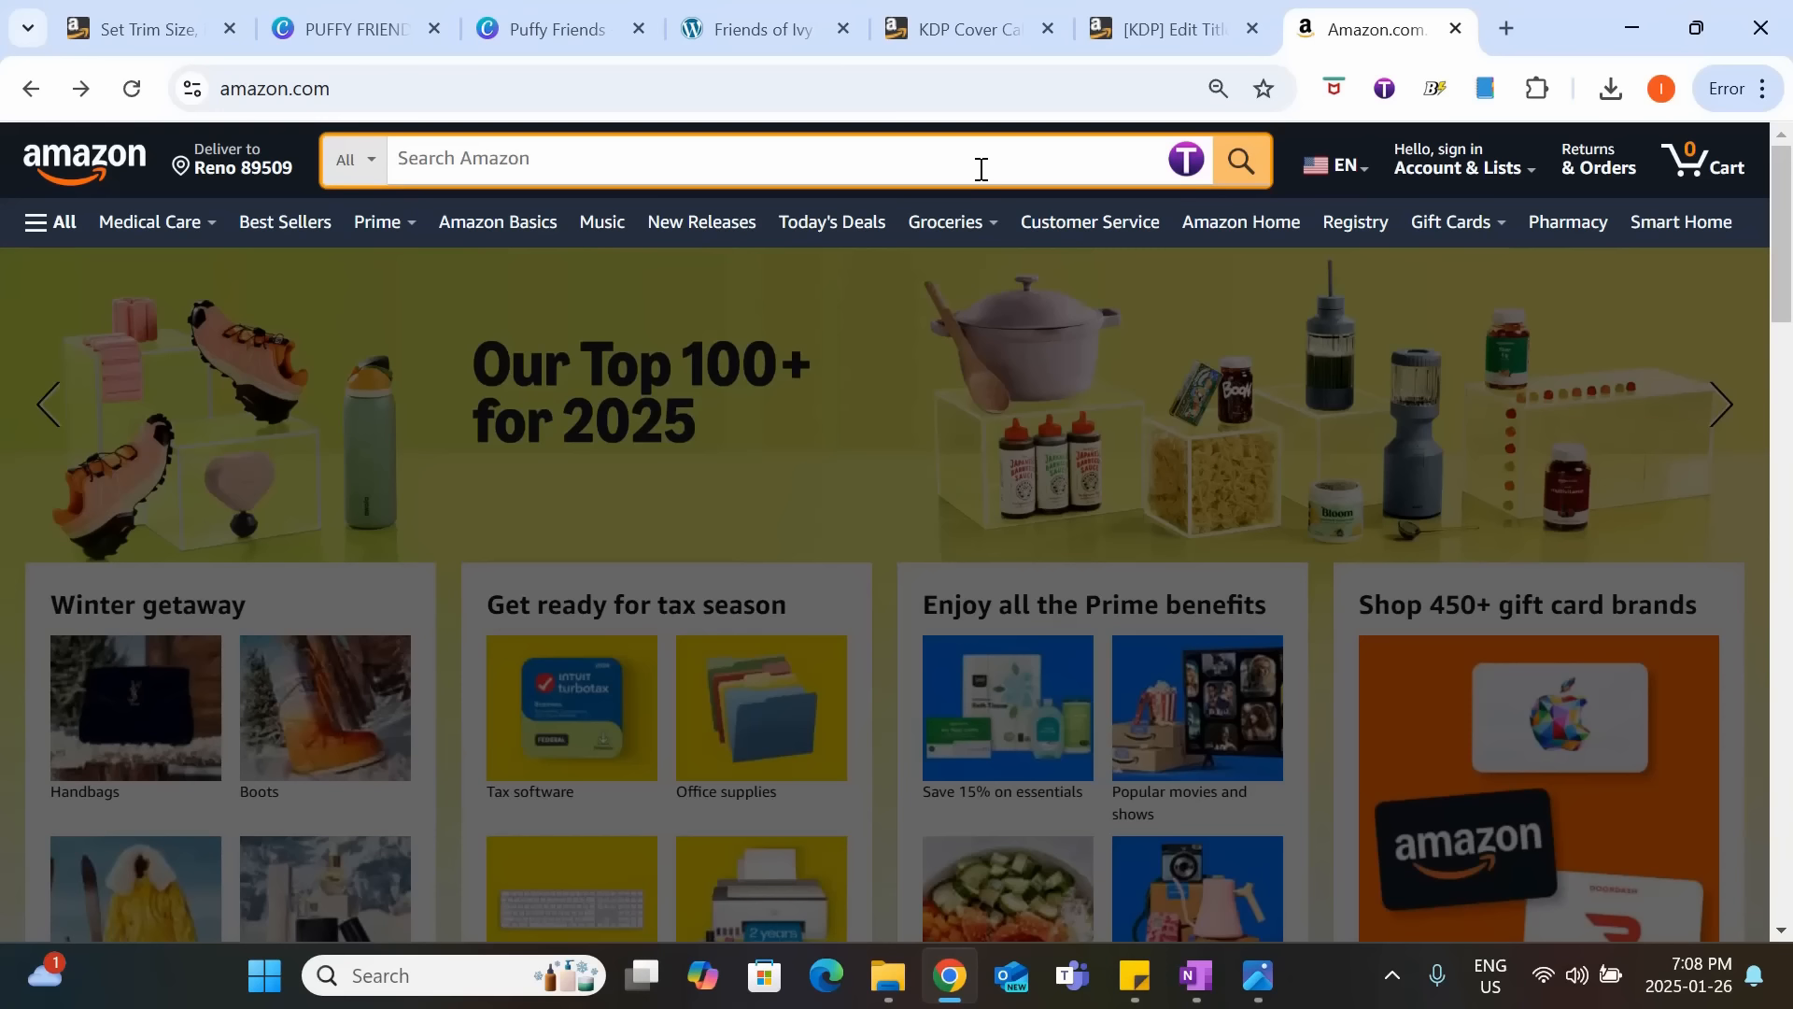
Look up Amazon's search suggestions for "animal coloring book" and clear the search text.
{"action": "type", "text": "ani"}
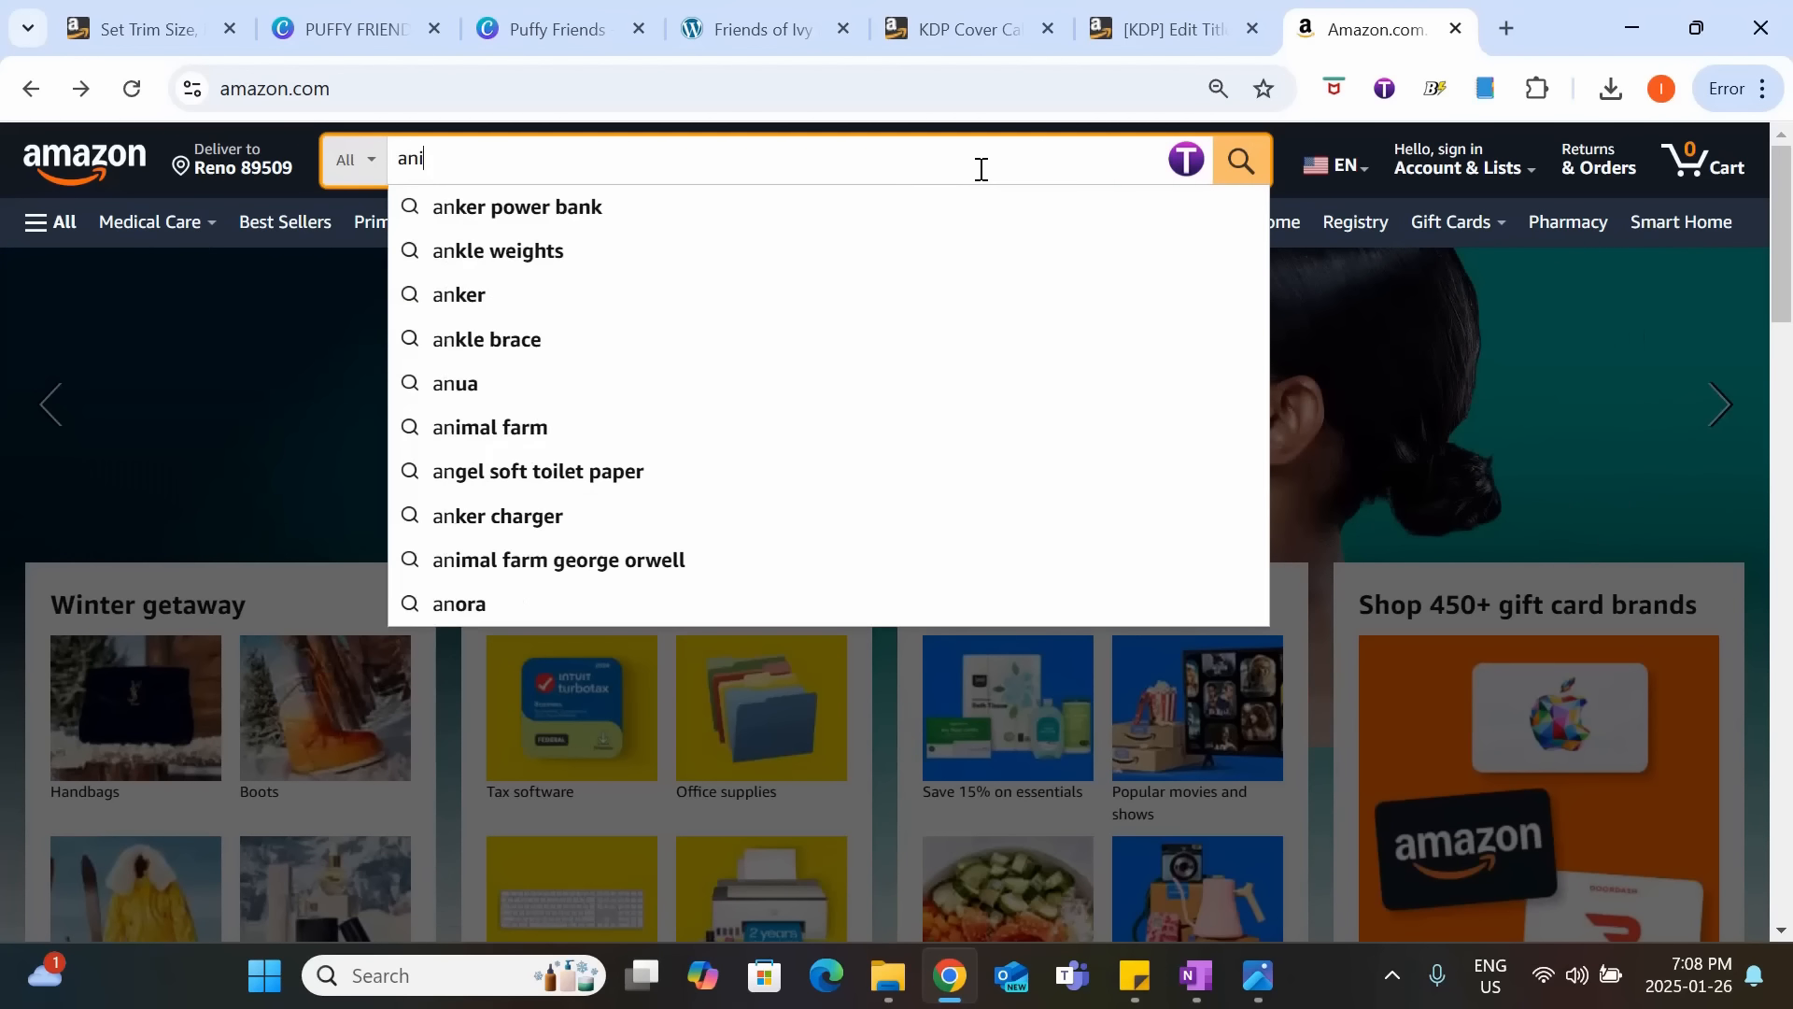
{"action": "type", "text": "mal coloring book"}
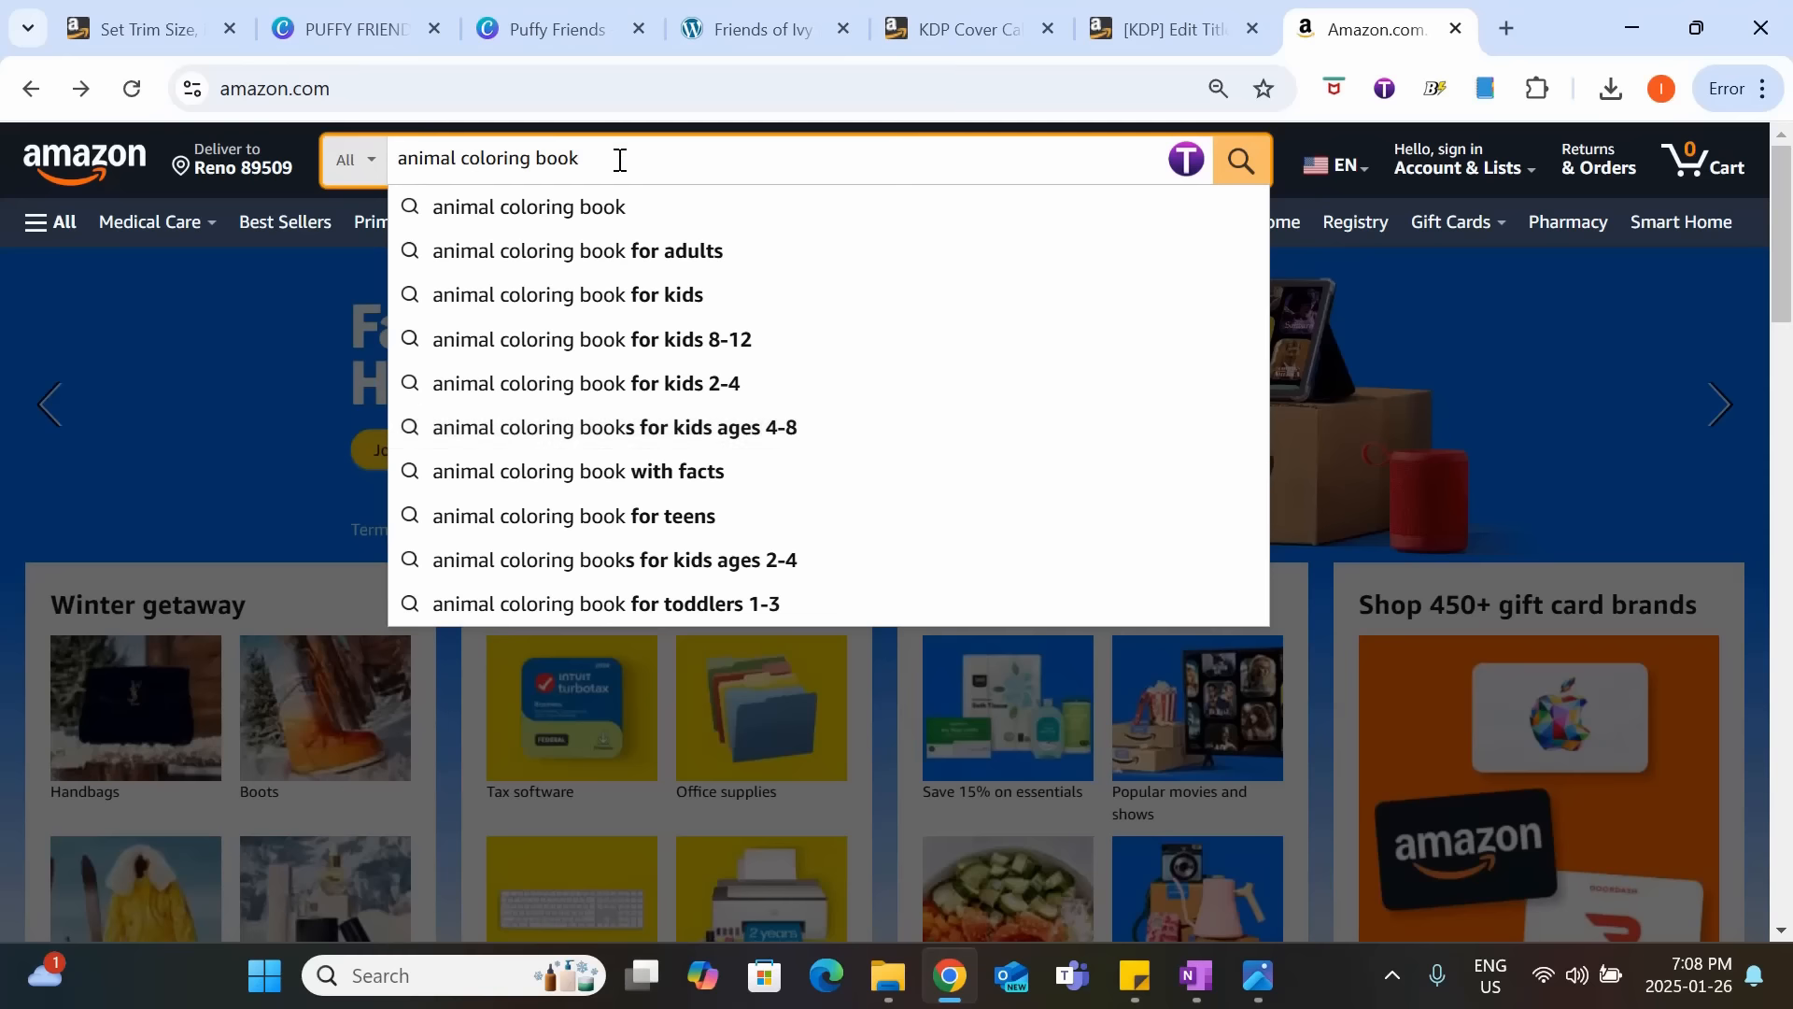
{"action": "left_click_drag", "start_coordinate": [618, 160], "coordinate": [394, 149]}
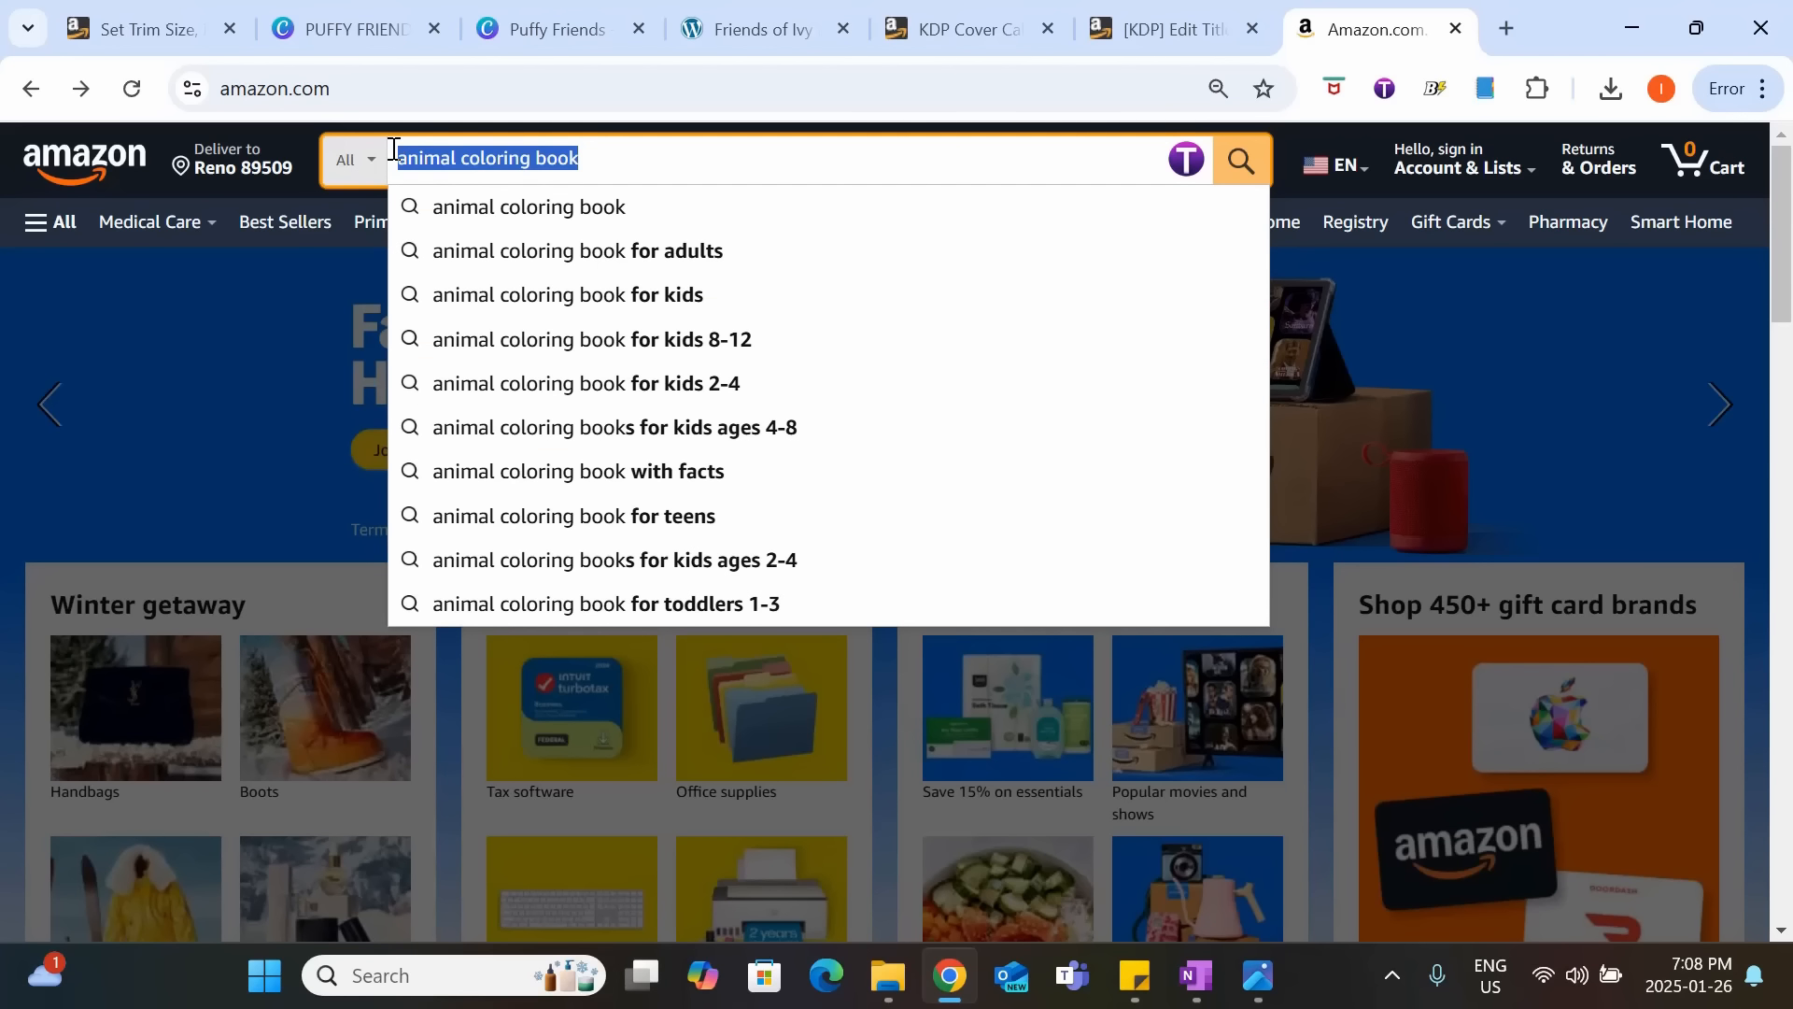
{"action": "key", "text": "BackSpace"}
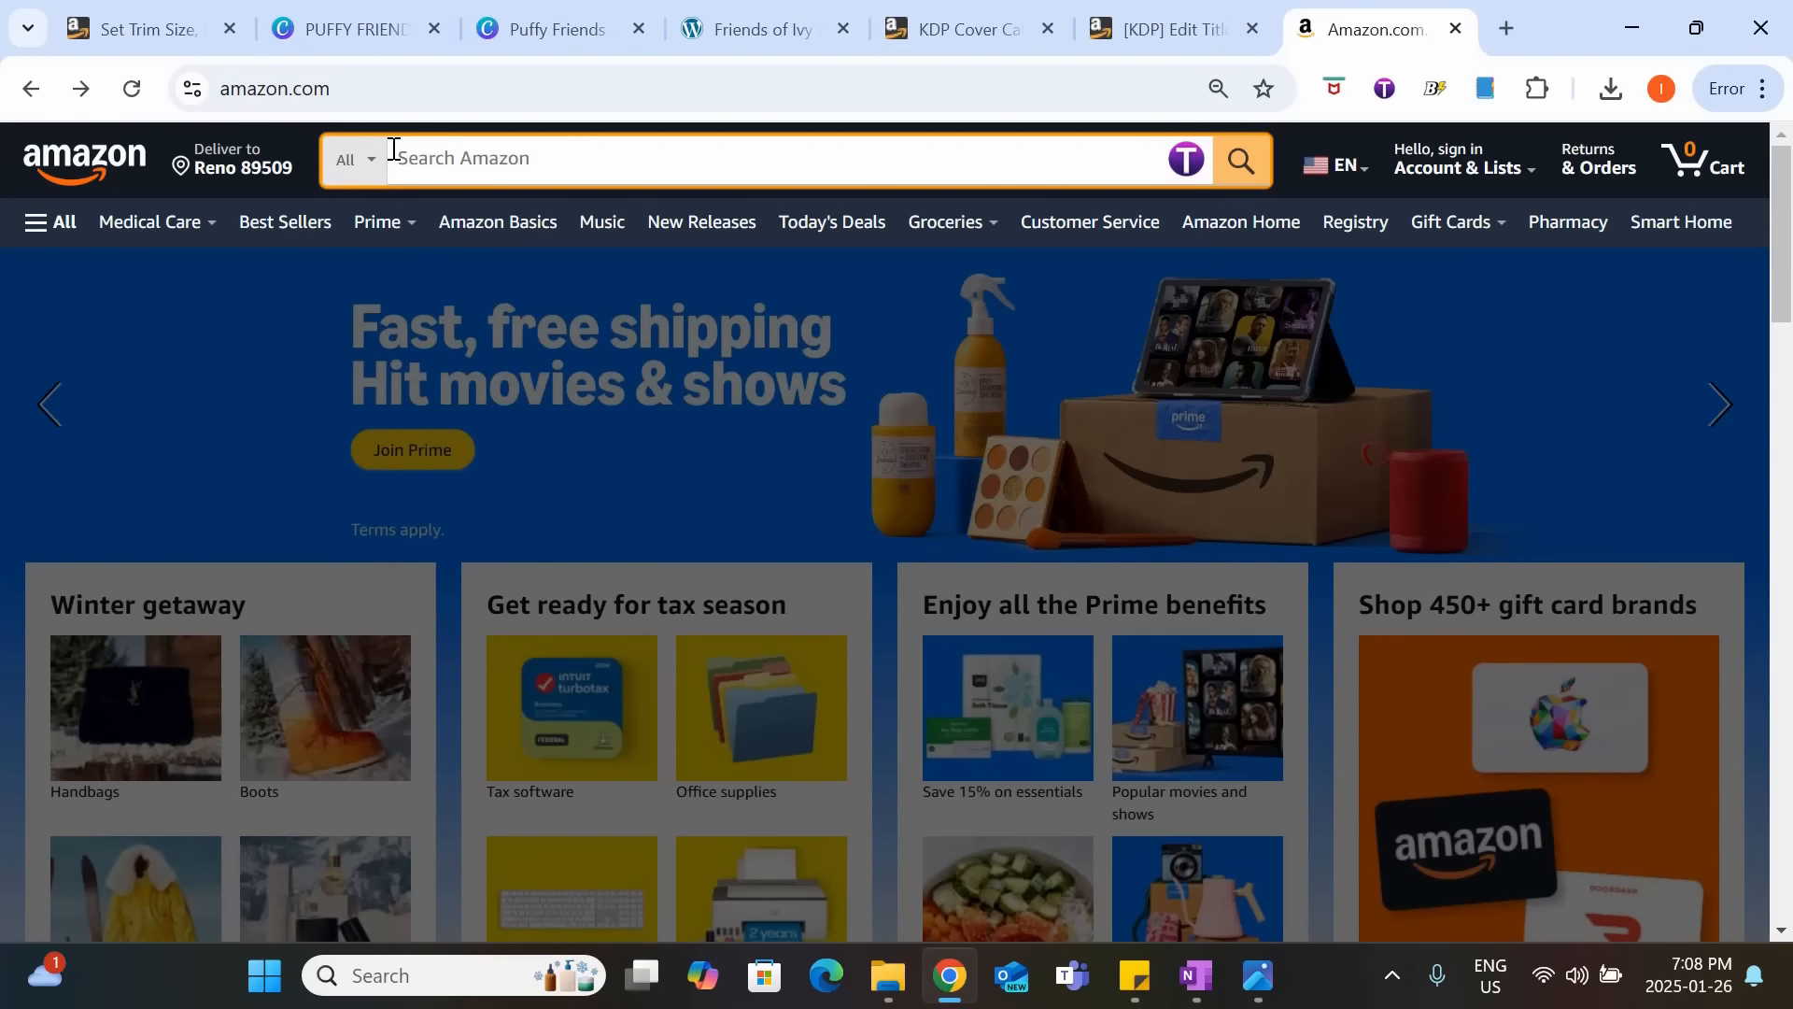
Search Amazon for "bold and easy coloring book" using the matching suggestion.
{"action": "type", "text": "bold and easy c"}
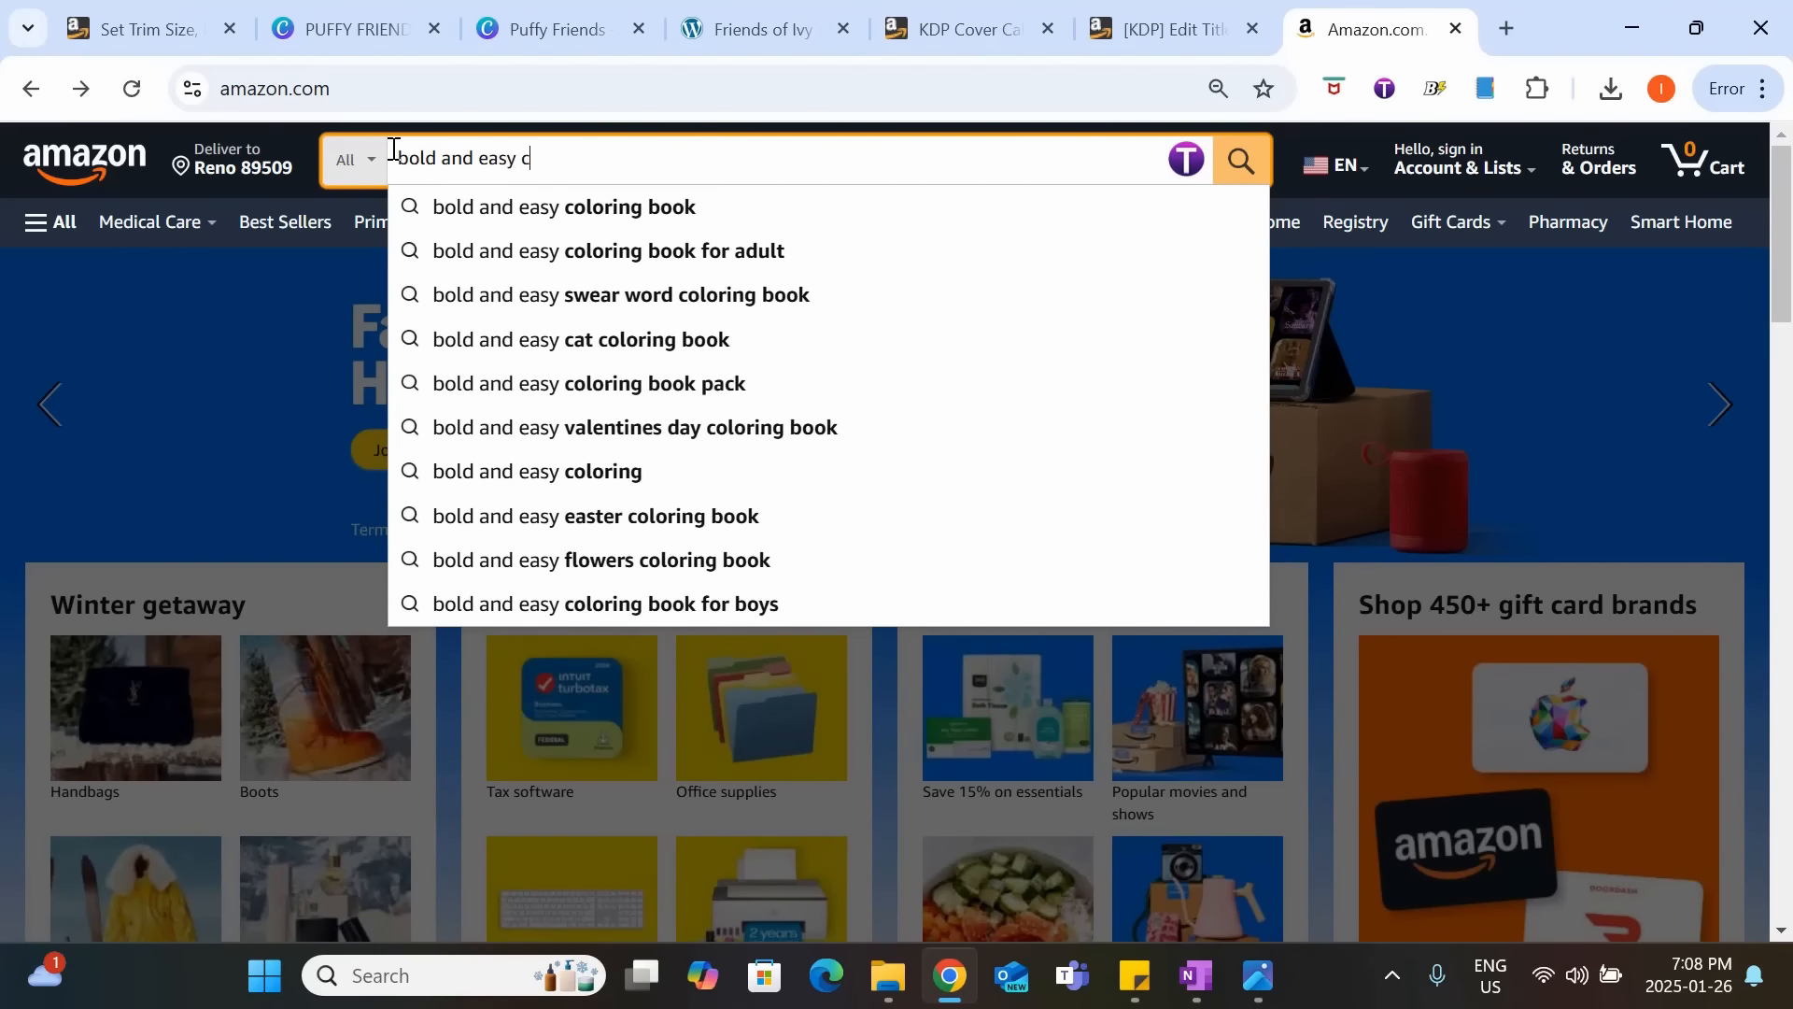
{"action": "type", "text": "oloringn book"}
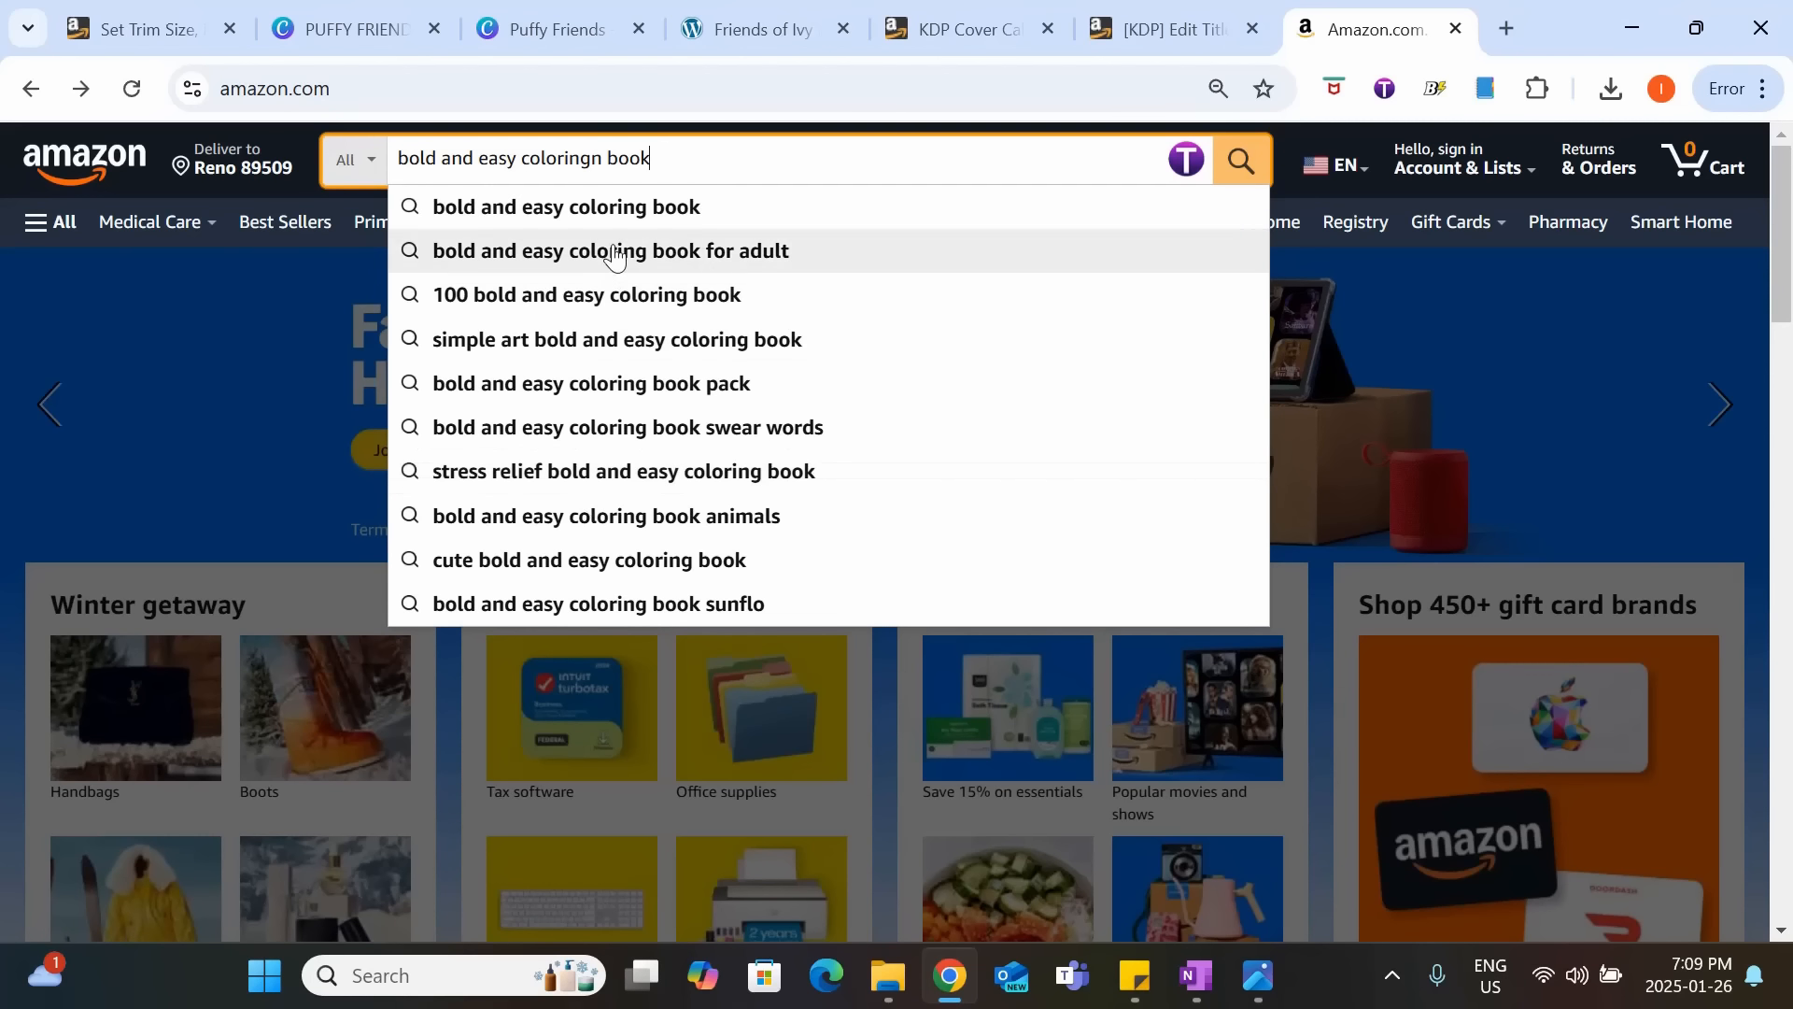
{"action": "left_click", "coordinate": [615, 204]}
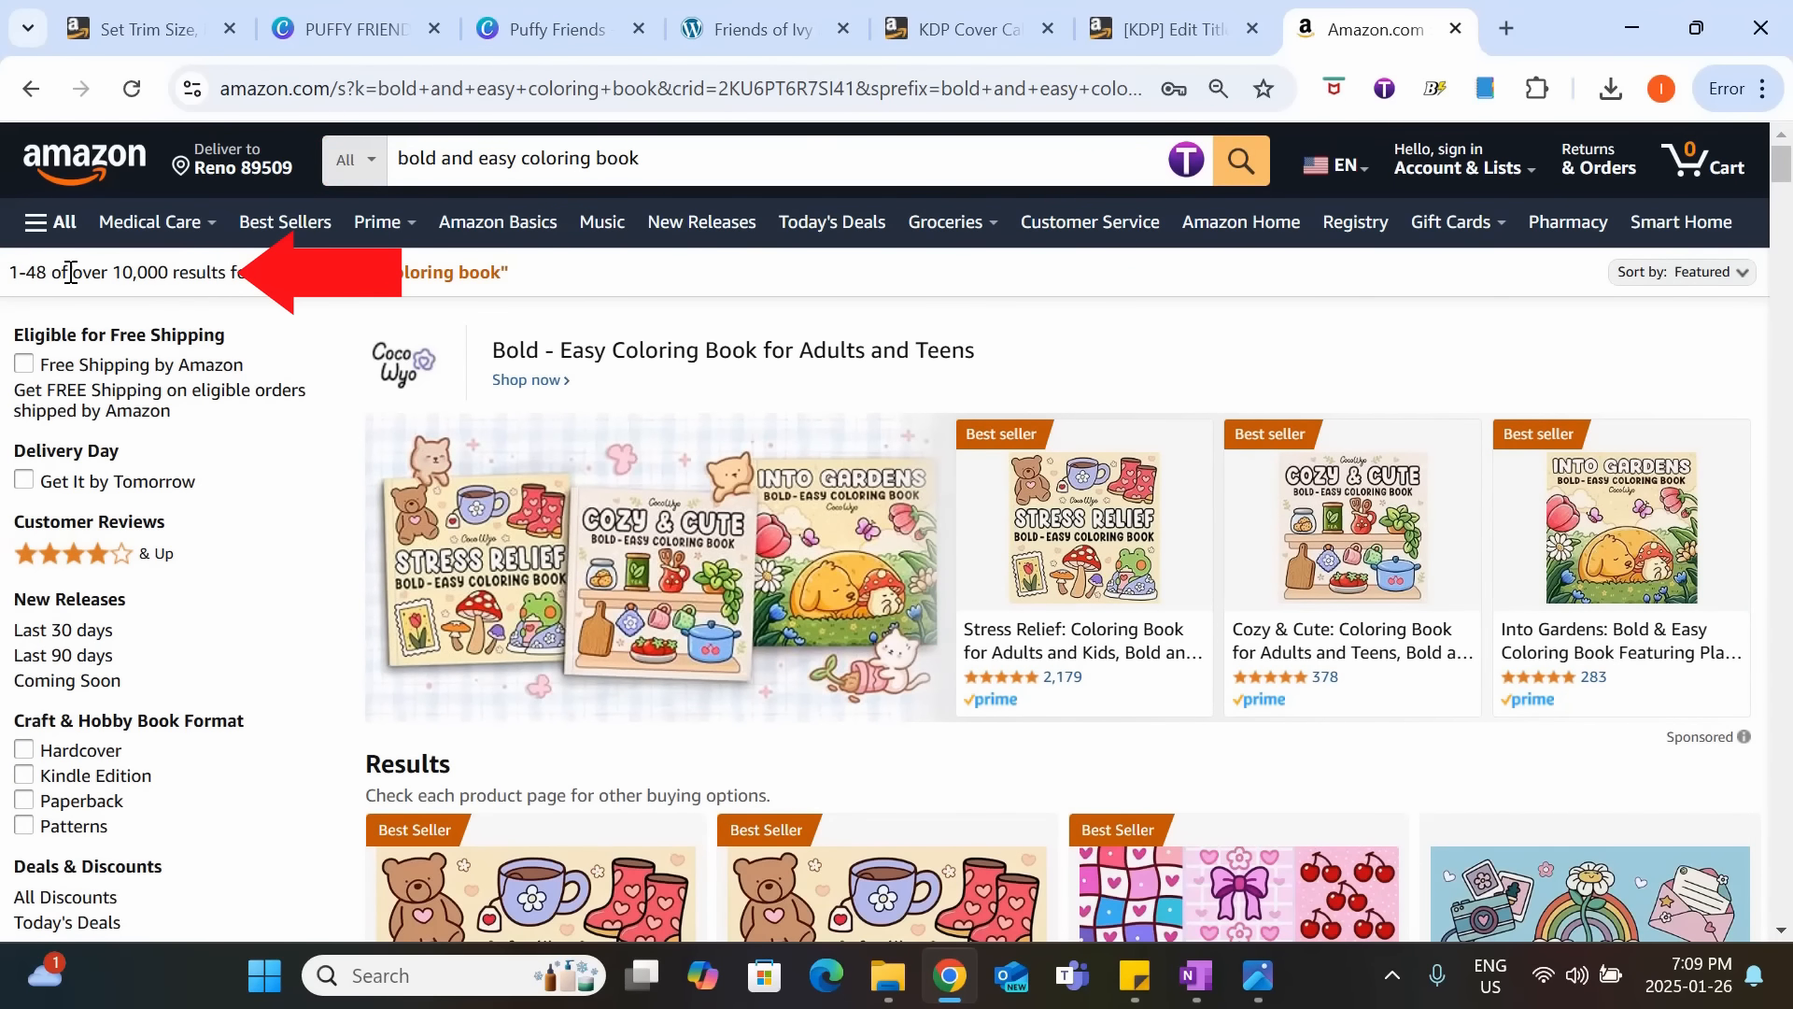
Narrow the search to "bold and easy coloring book for adult animals" and check how many results it has.
{"action": "left_click", "coordinate": [685, 159]}
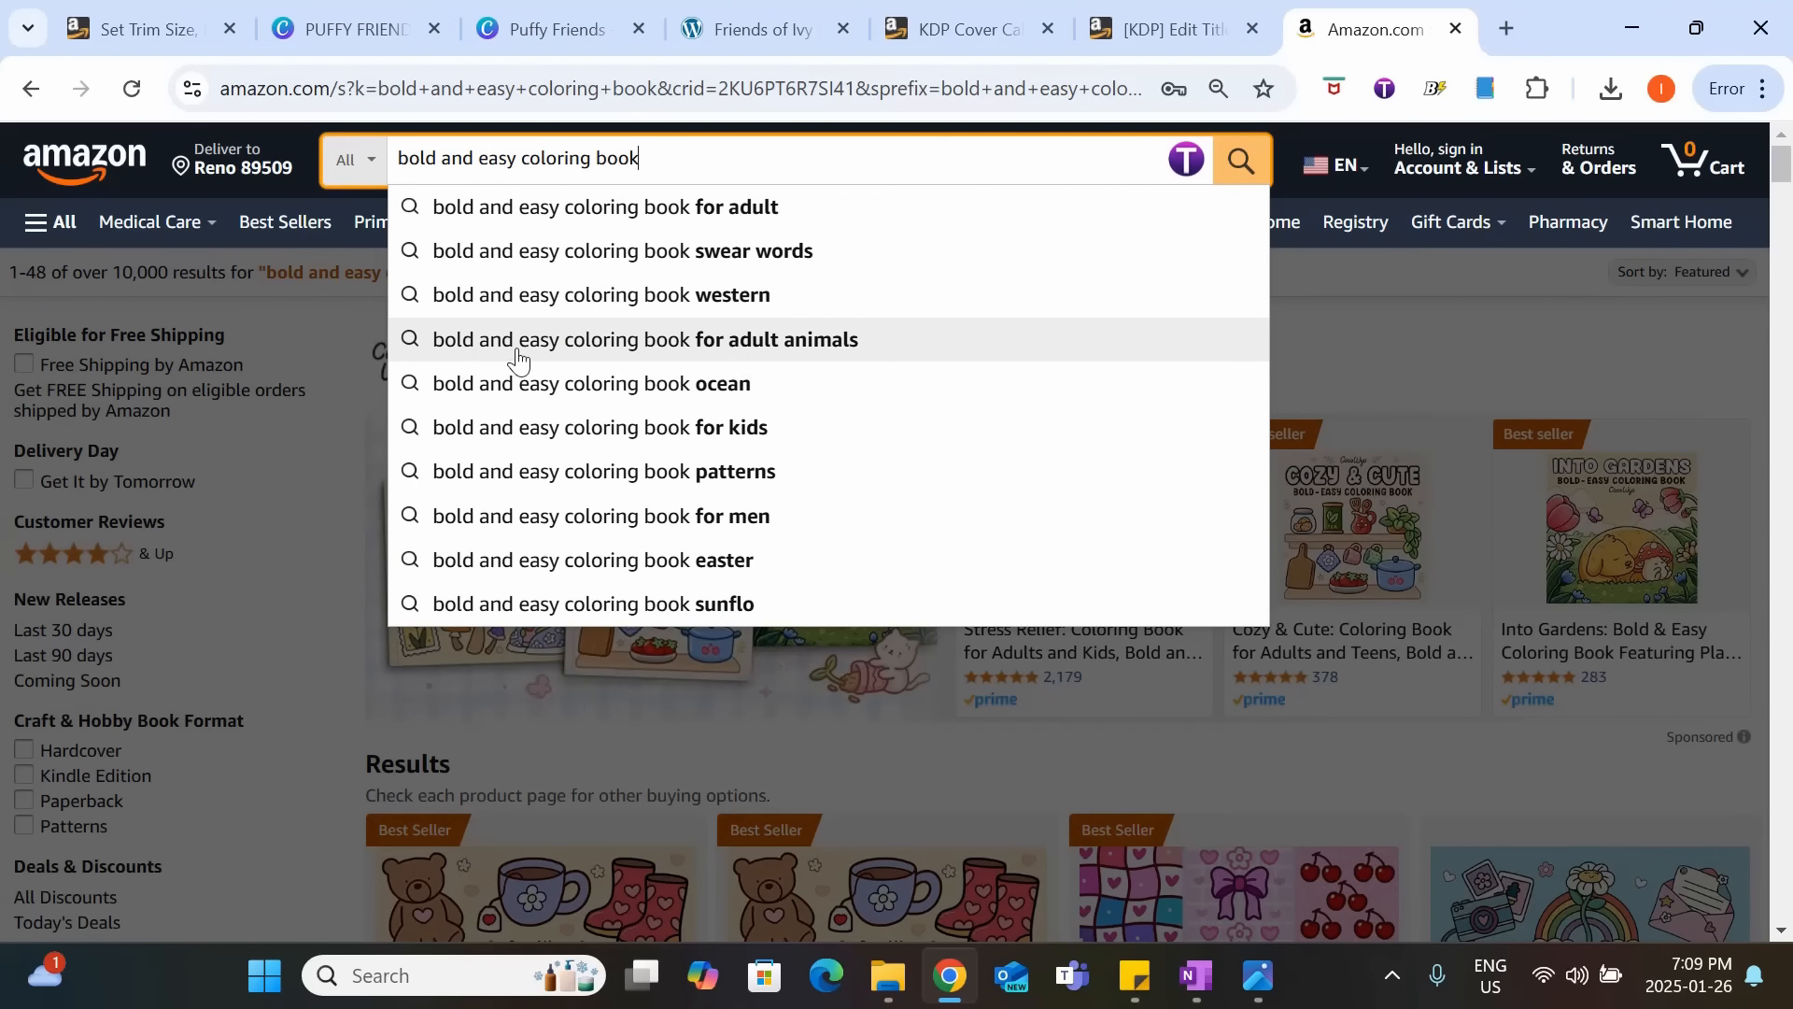
{"action": "left_click", "coordinate": [856, 350]}
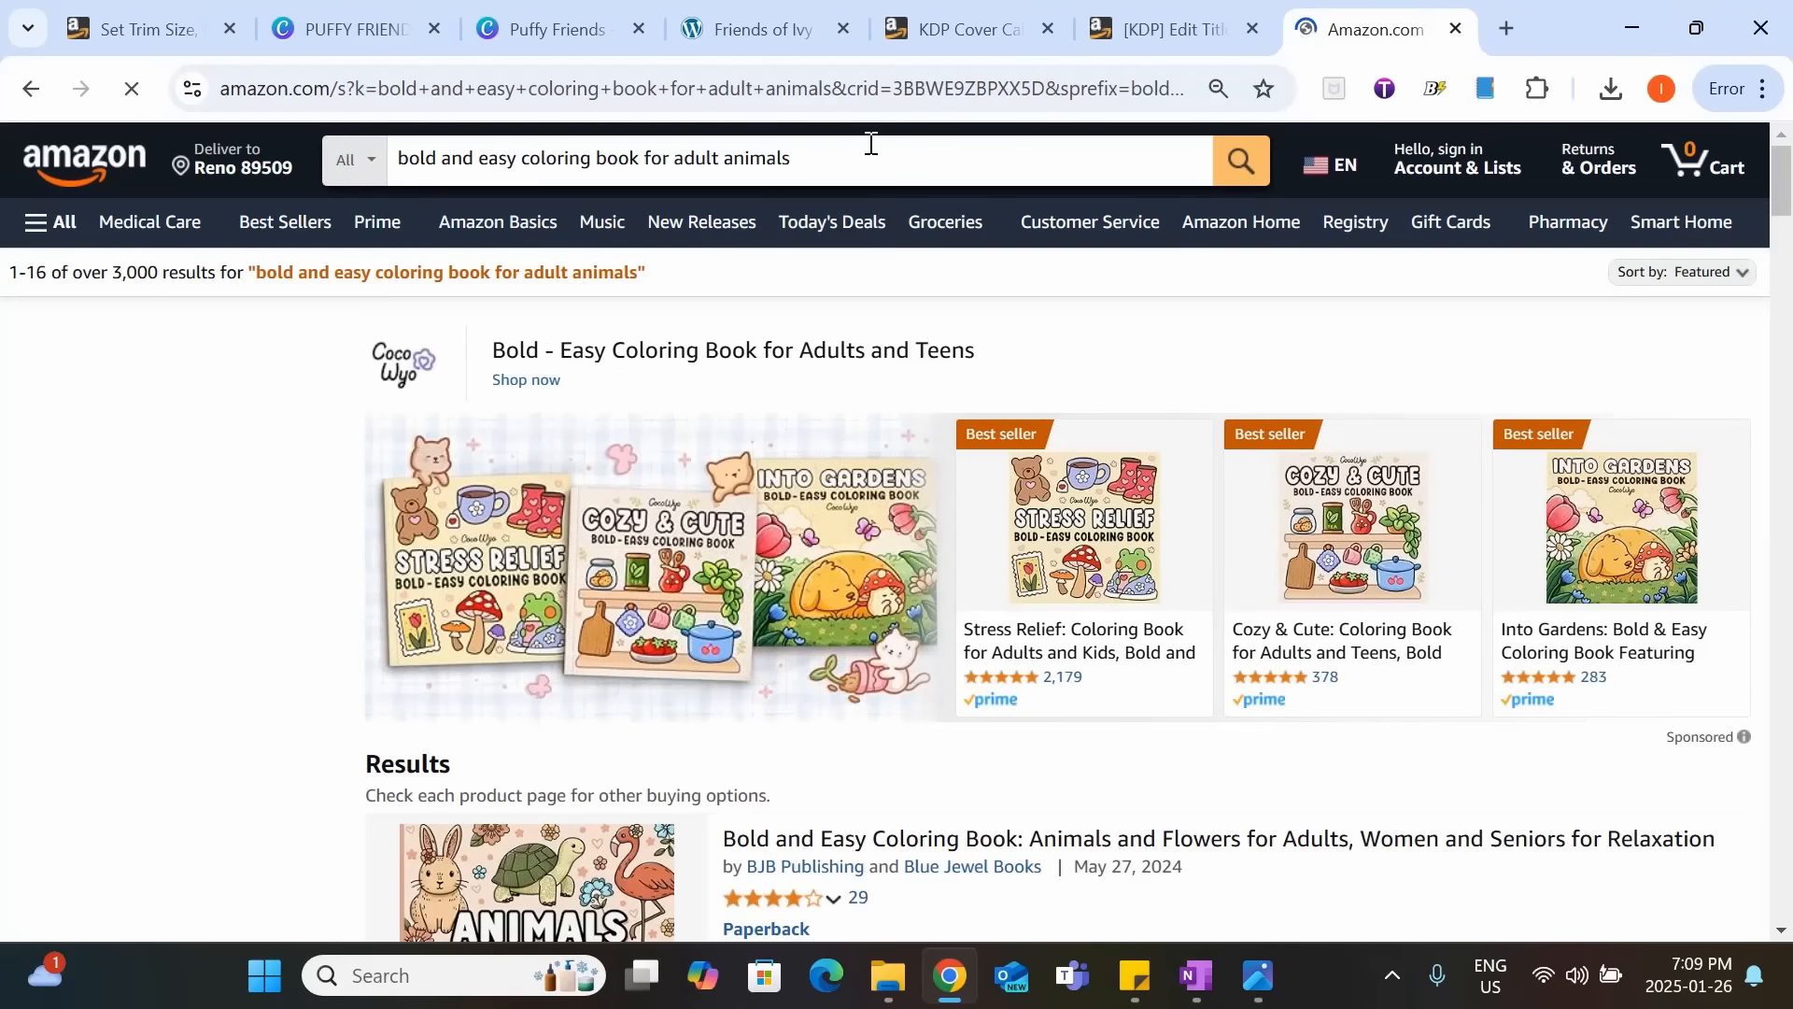
{"action": "left_click_drag", "start_coordinate": [113, 272], "coordinate": [219, 271]}
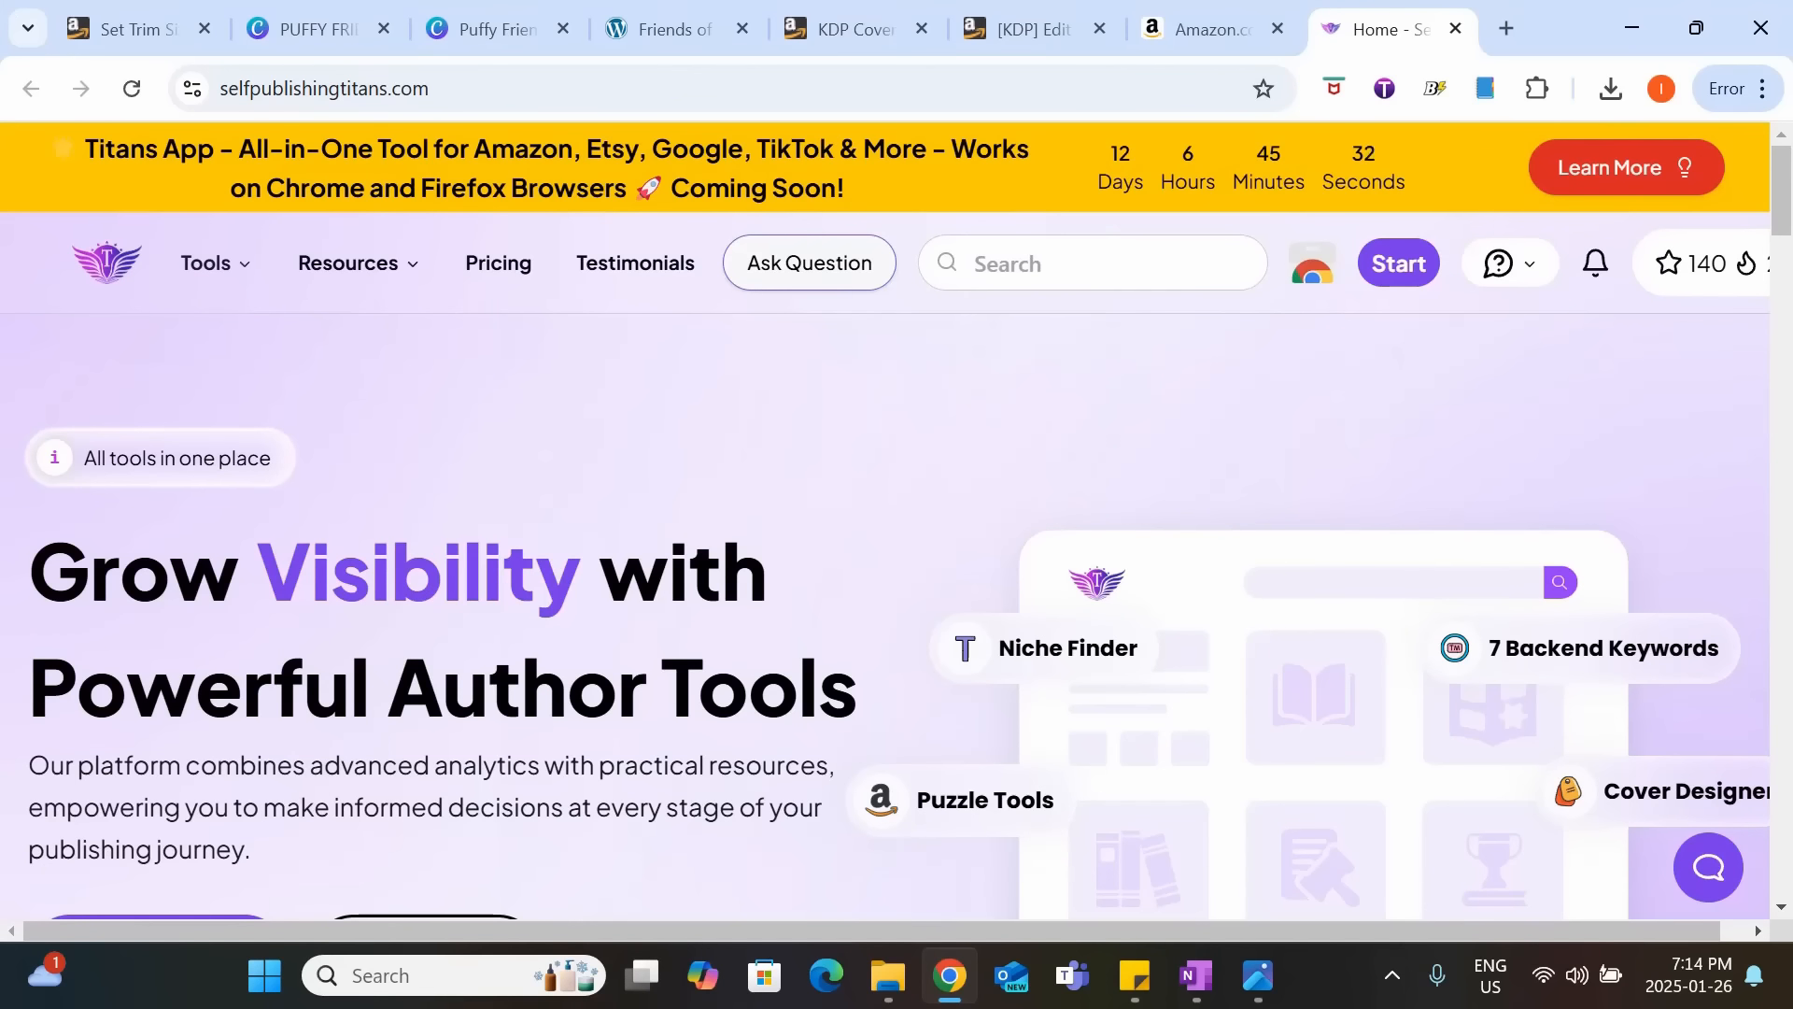
Open the Keyword Research - Titans Pro tool on the Self Publishing Titans site and look over its page.
{"action": "left_click", "coordinate": [273, 276]}
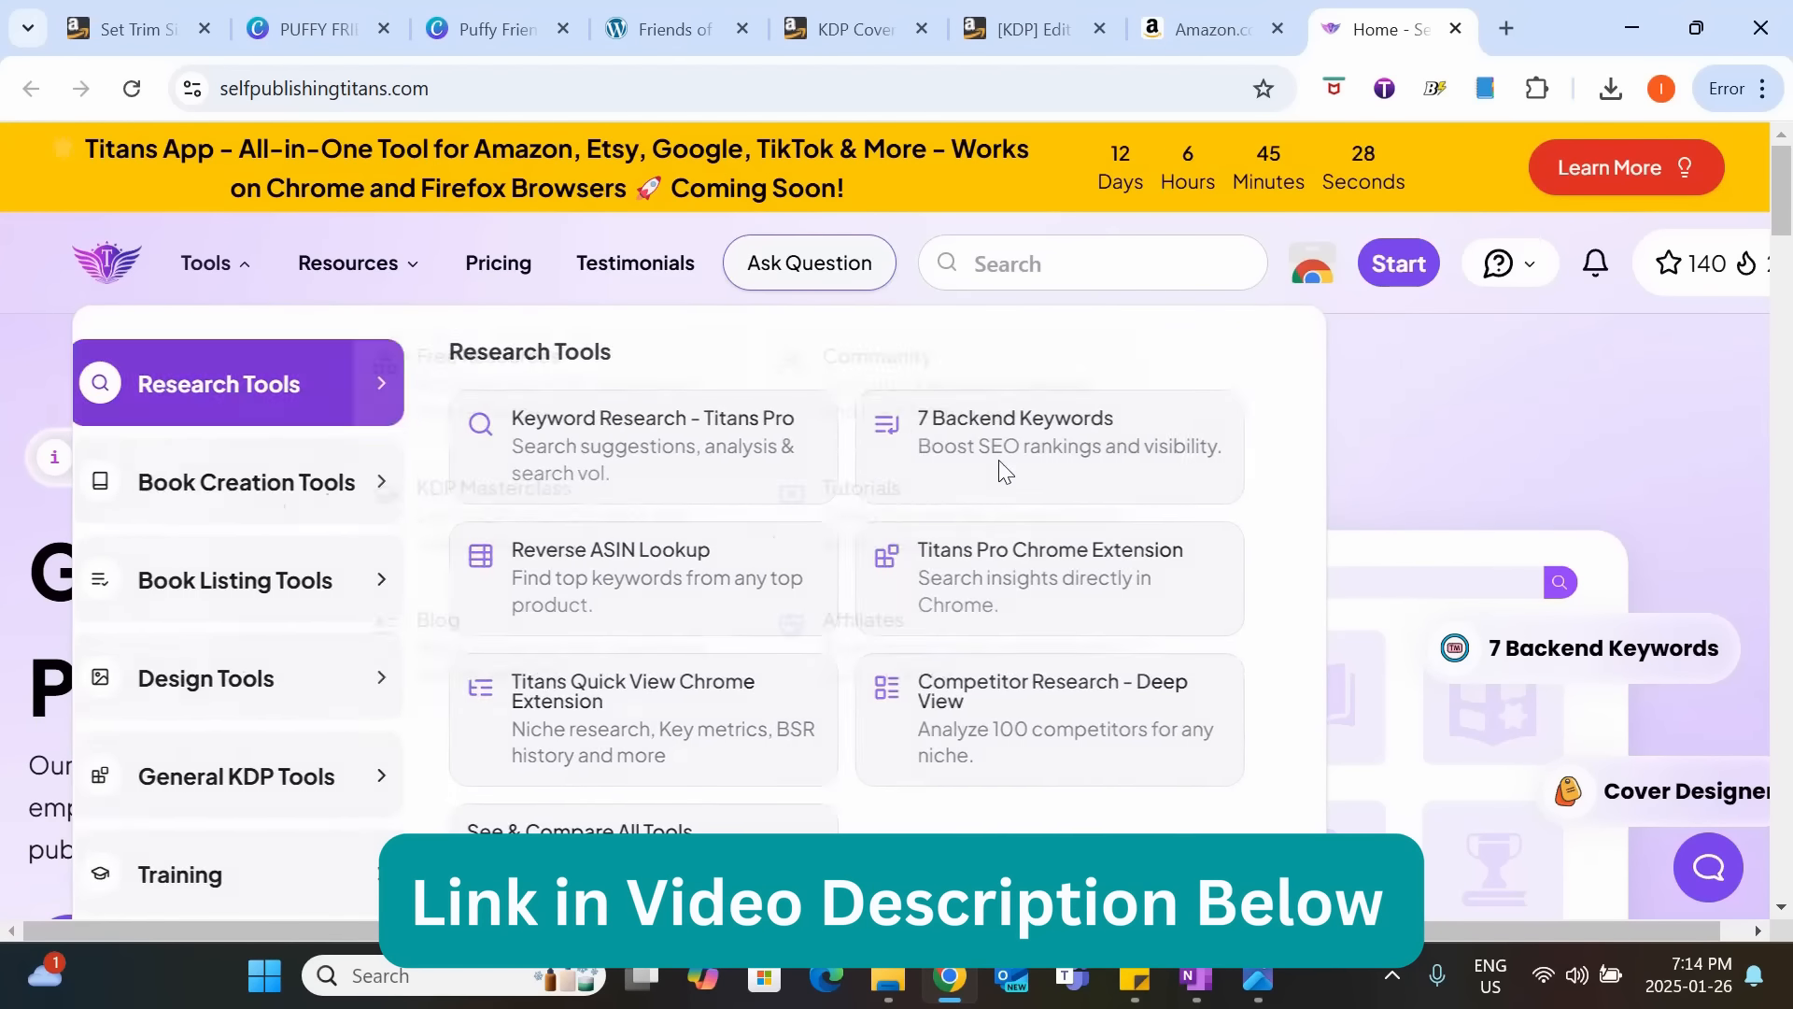
{"action": "mouse_move", "coordinate": [233, 266]}
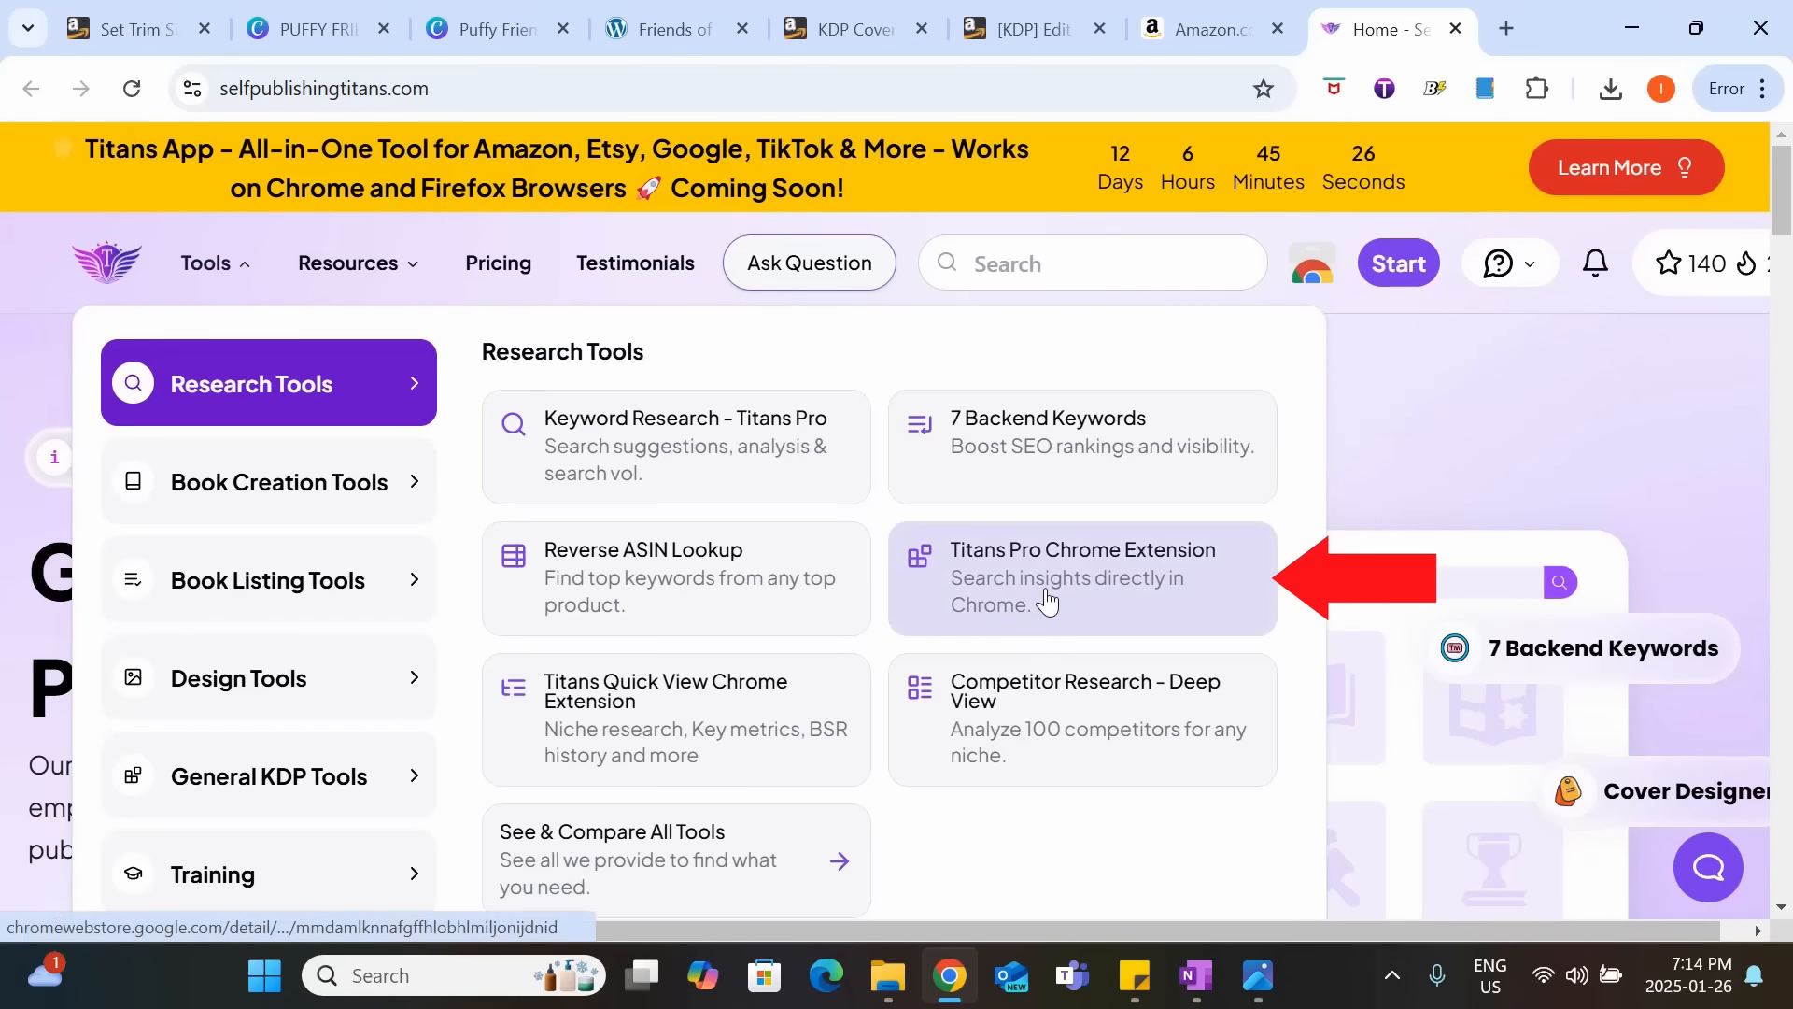
{"action": "left_click", "coordinate": [781, 480]}
{"action": "scroll", "coordinate": [773, 588], "scroll_direction": "down", "scroll_amount": 1}
{"action": "scroll", "coordinate": [775, 591], "scroll_direction": "down", "scroll_amount": 2}
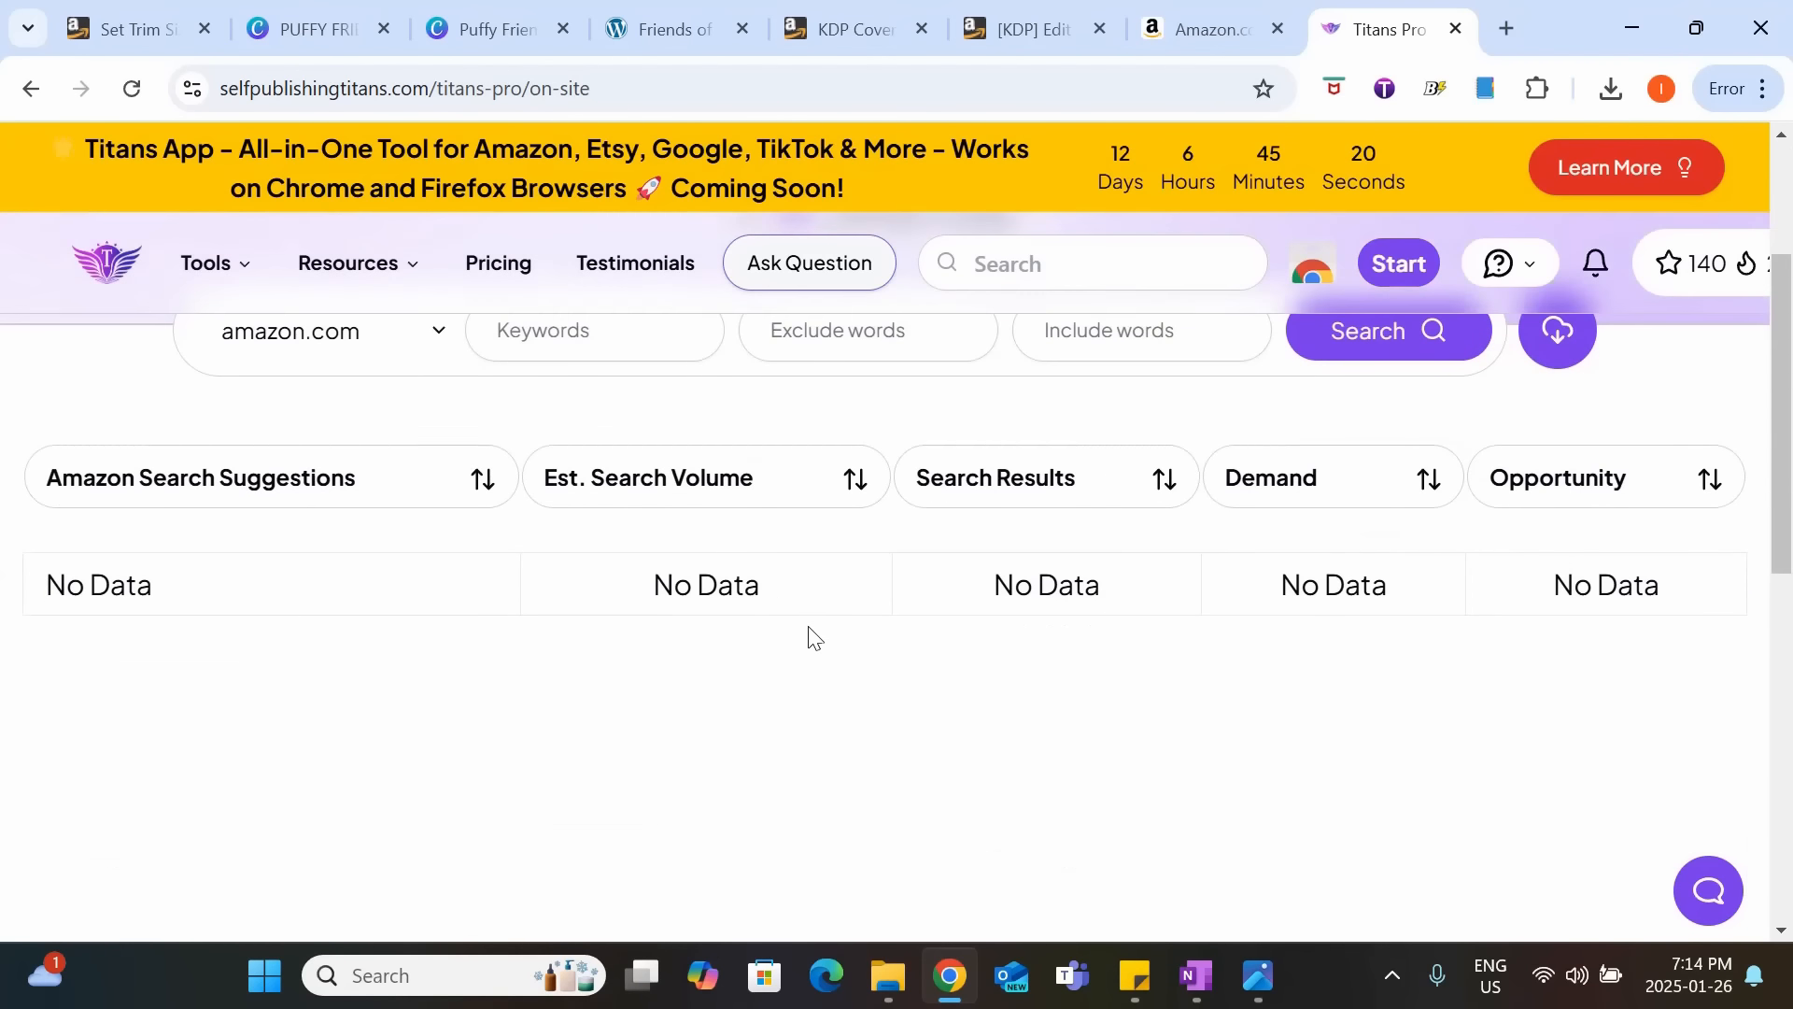
{"action": "scroll", "coordinate": [809, 633], "scroll_direction": "up", "scroll_amount": 3}
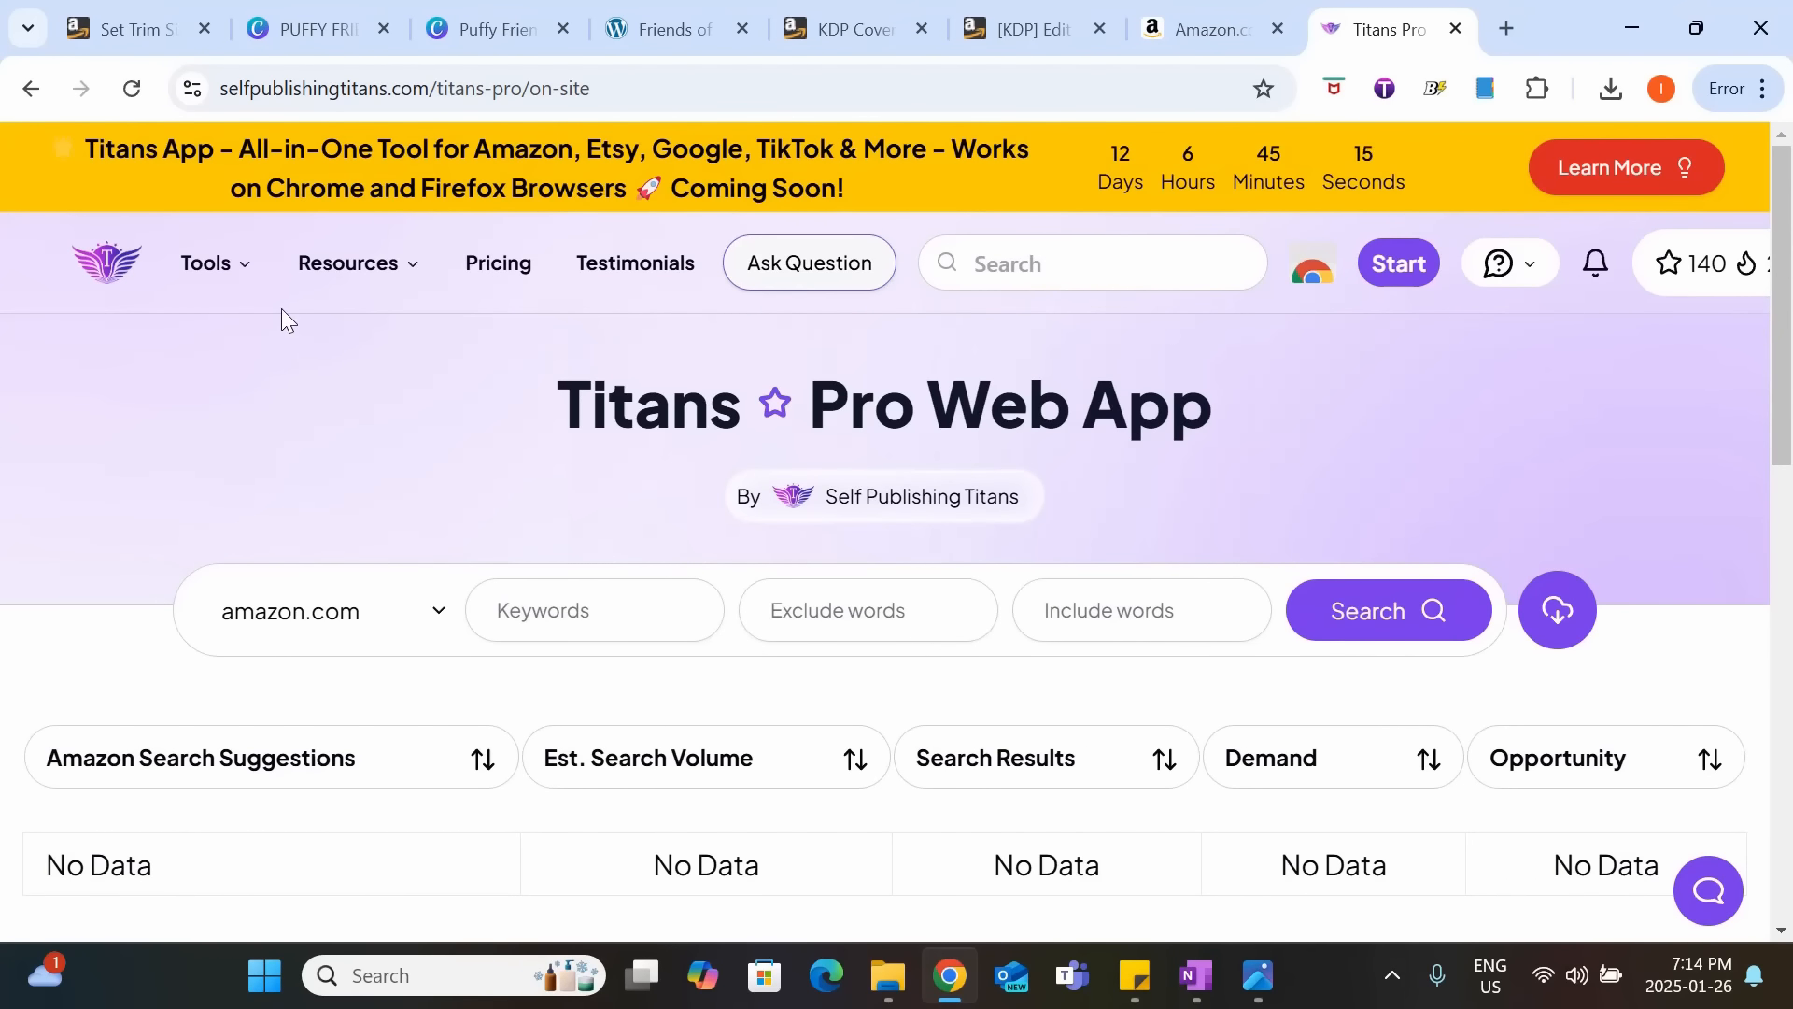
Review the site's available tools, including the book creation, design and general KDP categories.
{"action": "left_click", "coordinate": [222, 271]}
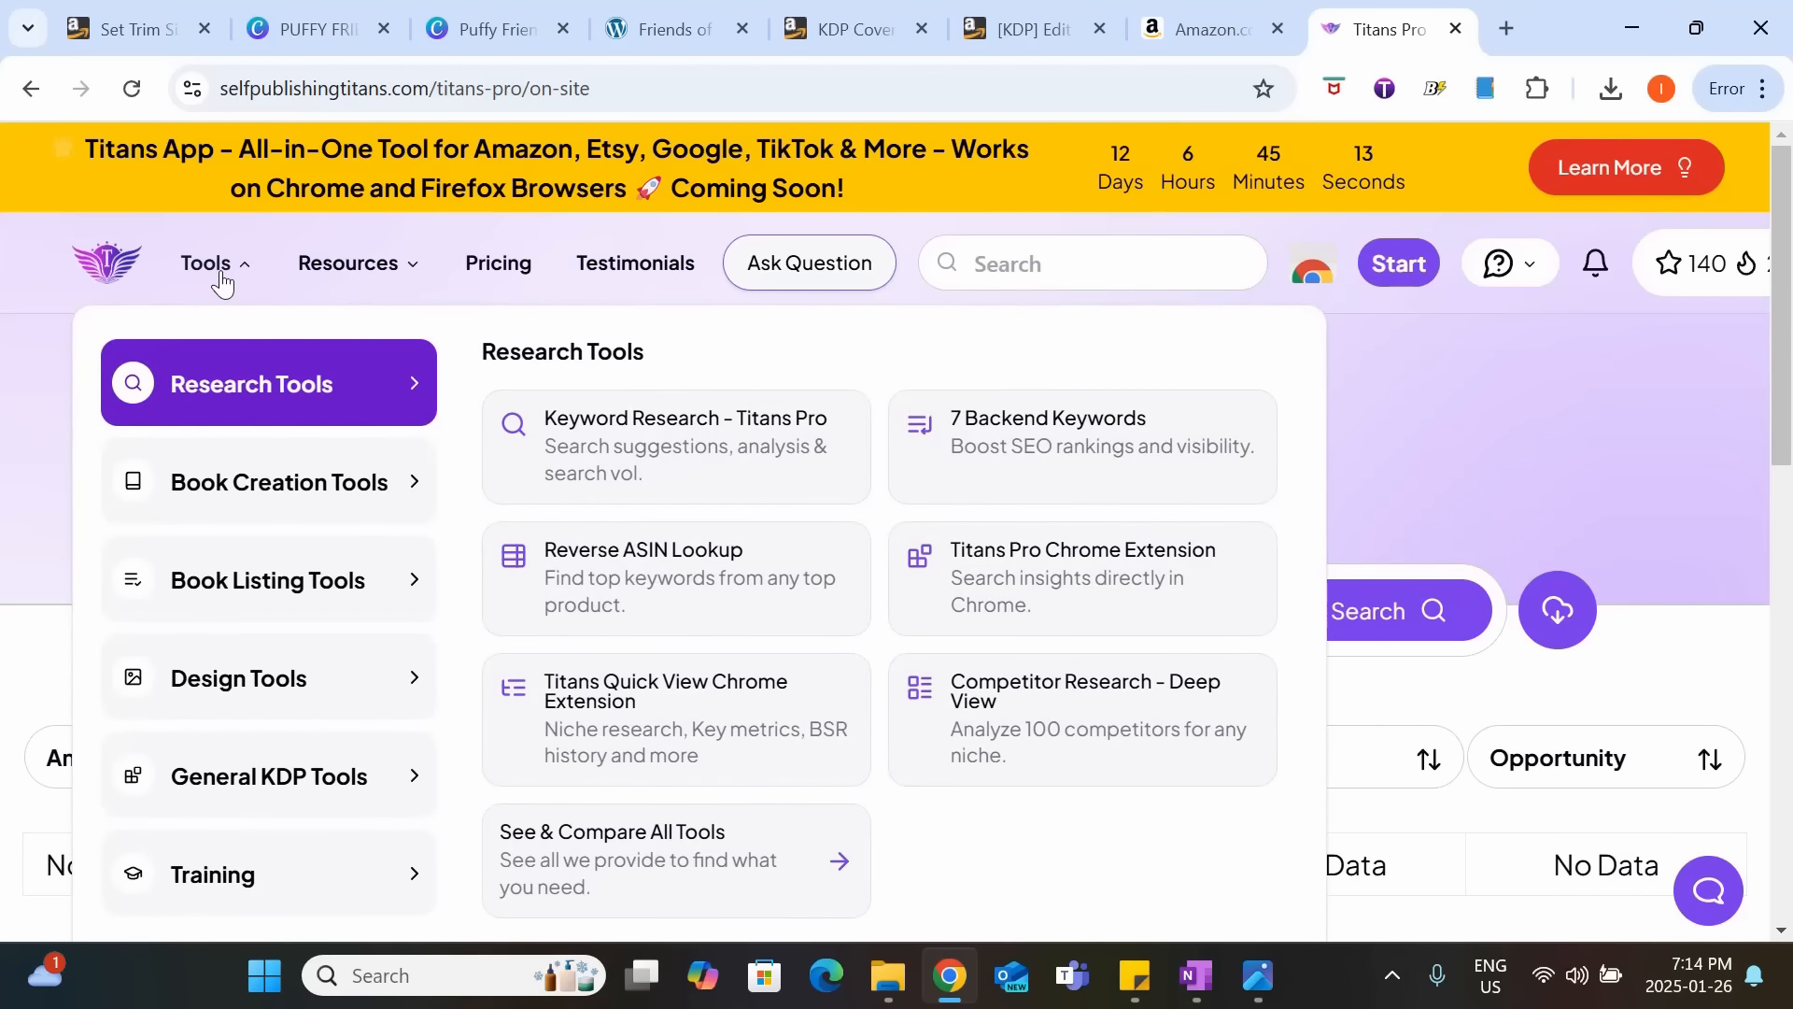
{"action": "mouse_move", "coordinate": [234, 479]}
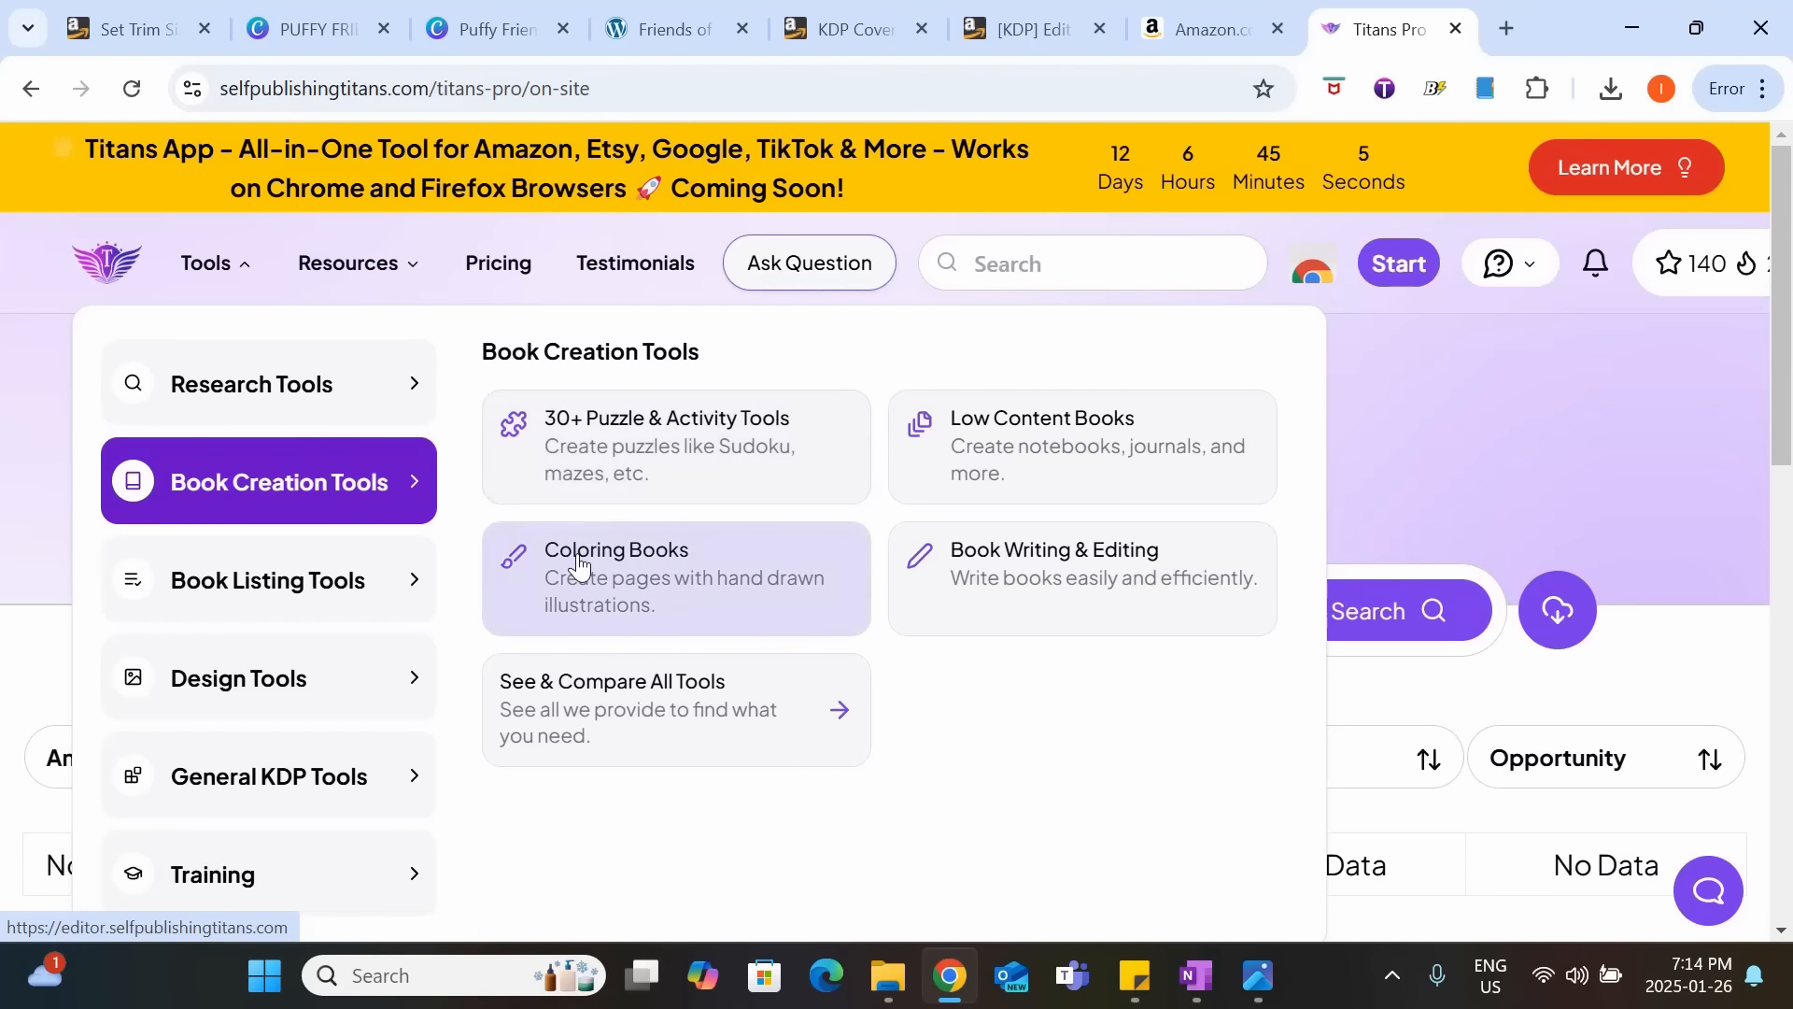
{"action": "mouse_move", "coordinate": [263, 674]}
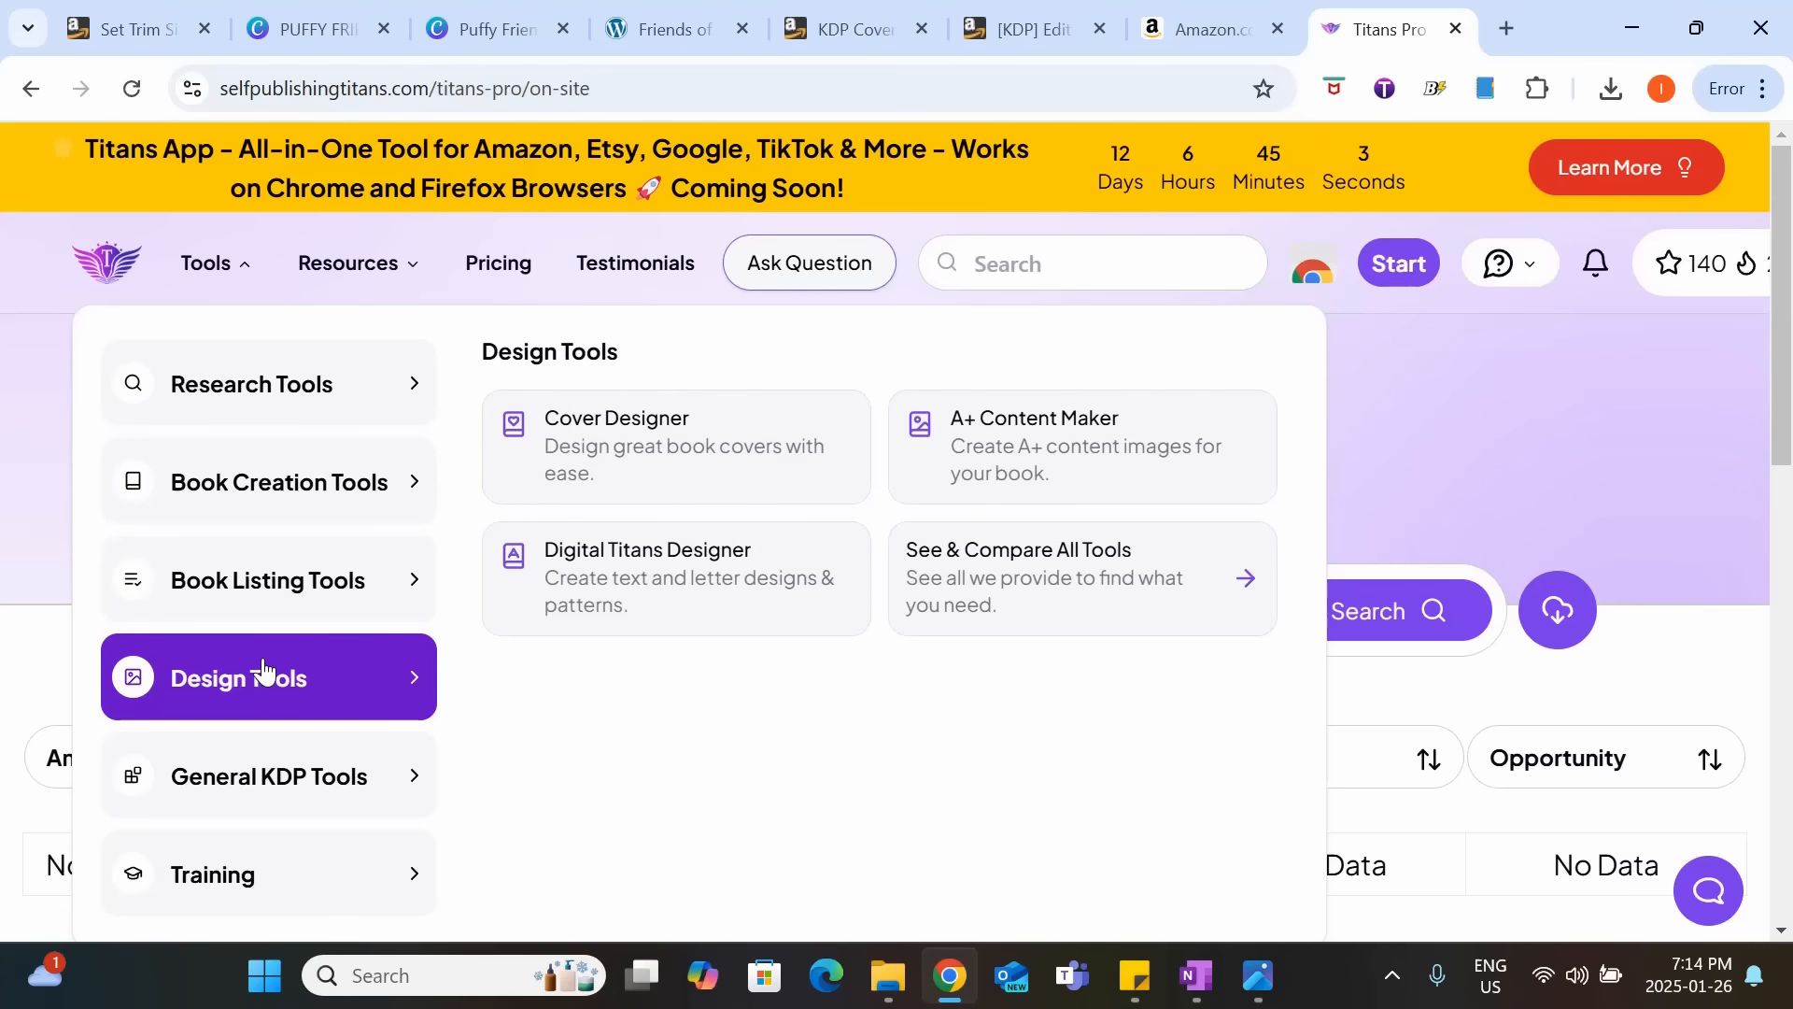
{"action": "mouse_move", "coordinate": [272, 775]}
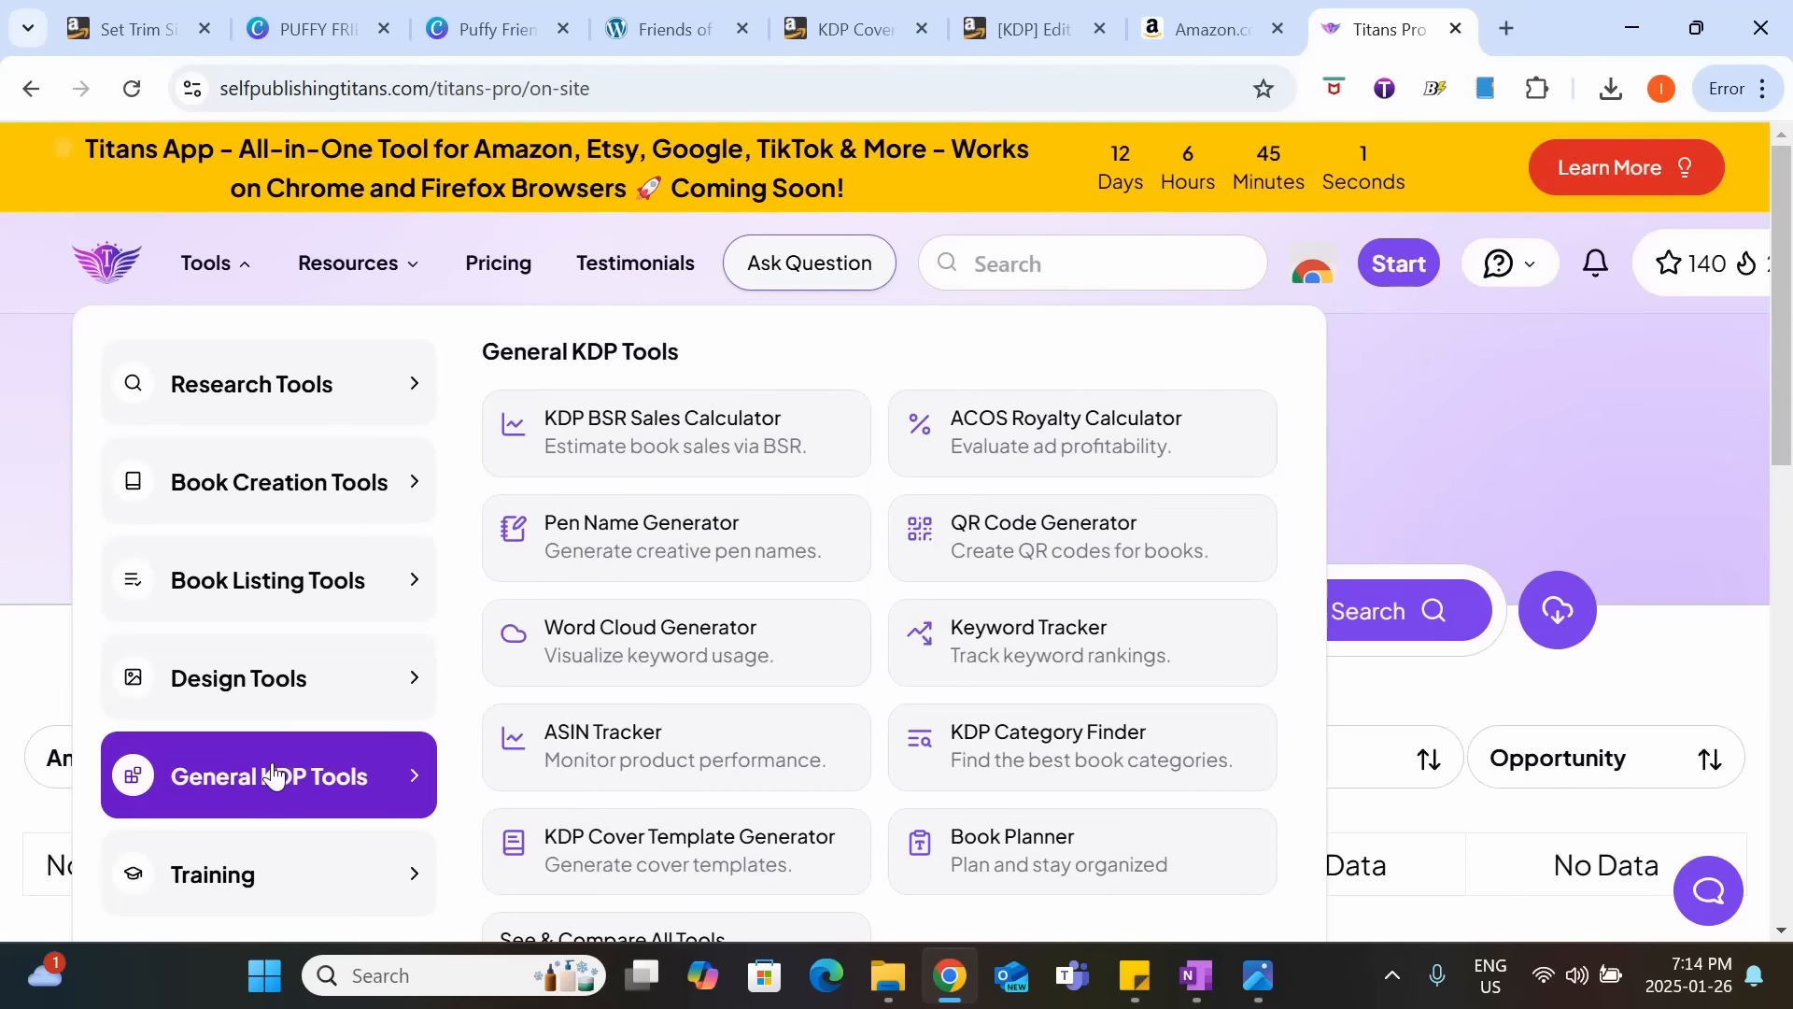
{"action": "mouse_move", "coordinate": [311, 411]}
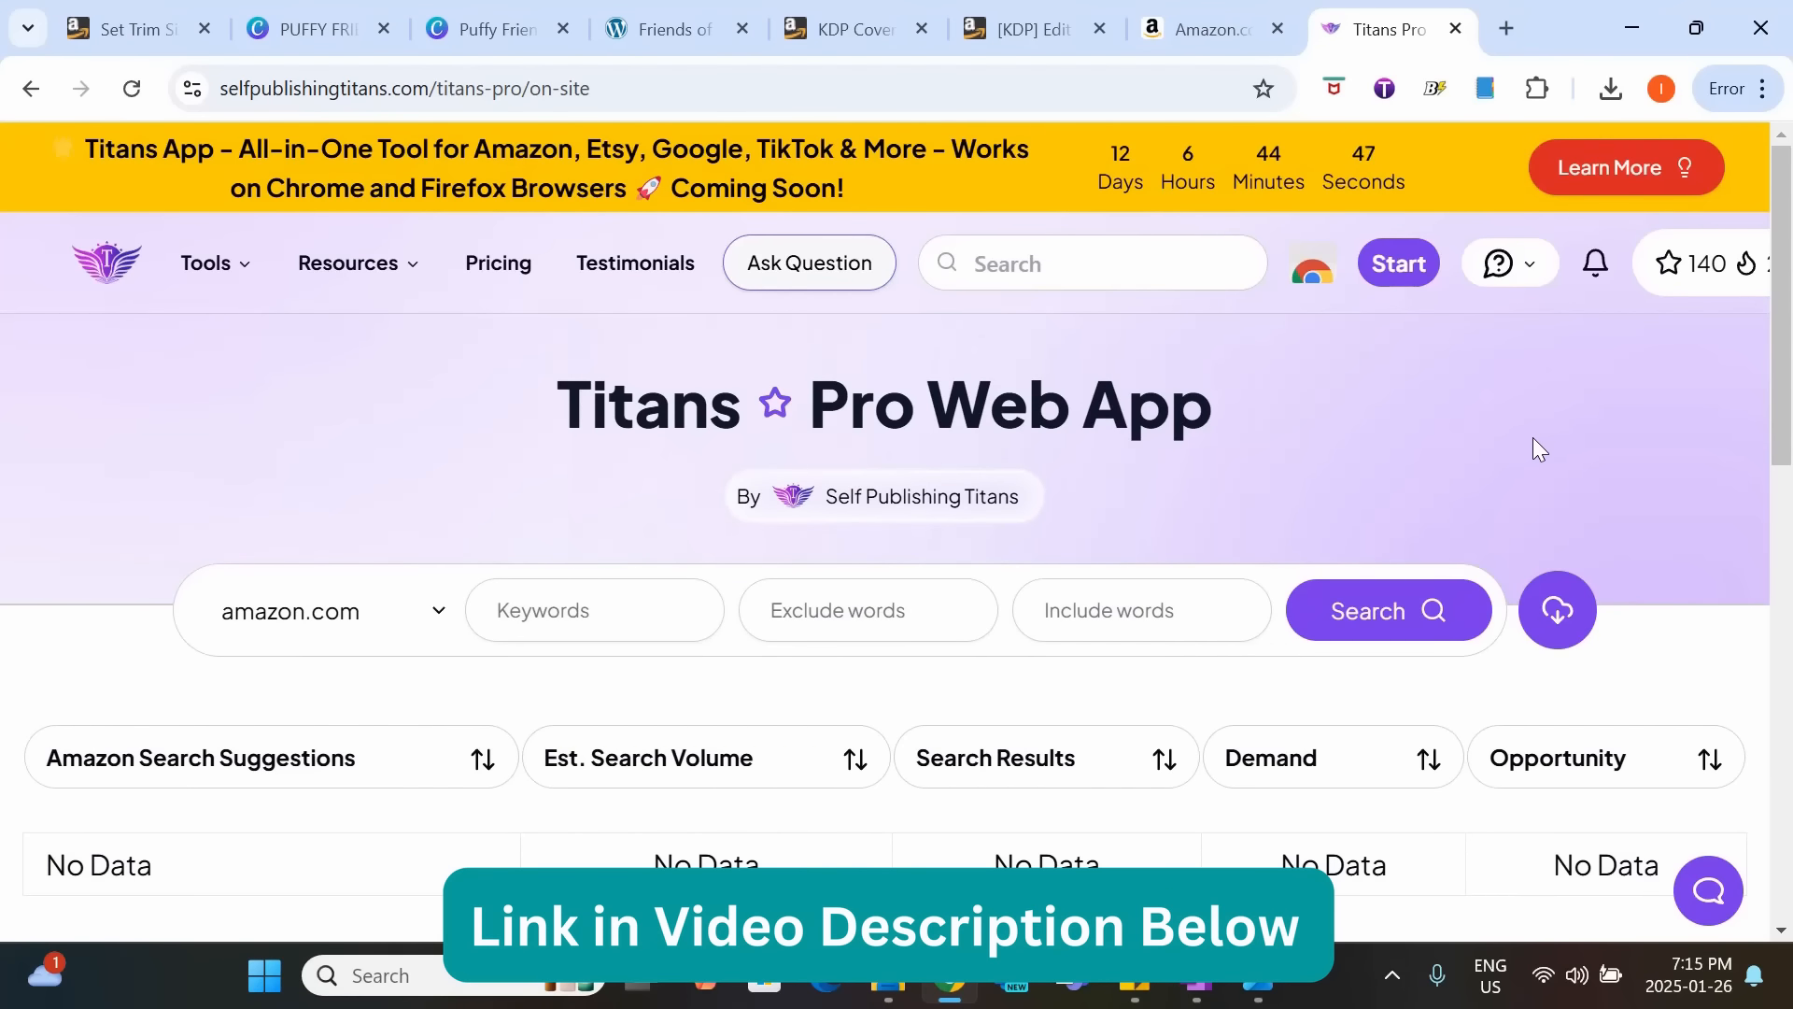
Switch back to Amazon, look up Titans Pro keyword data for "animal coloring book" and read the demand score explanation.
{"action": "left_click", "coordinate": [1214, 28]}
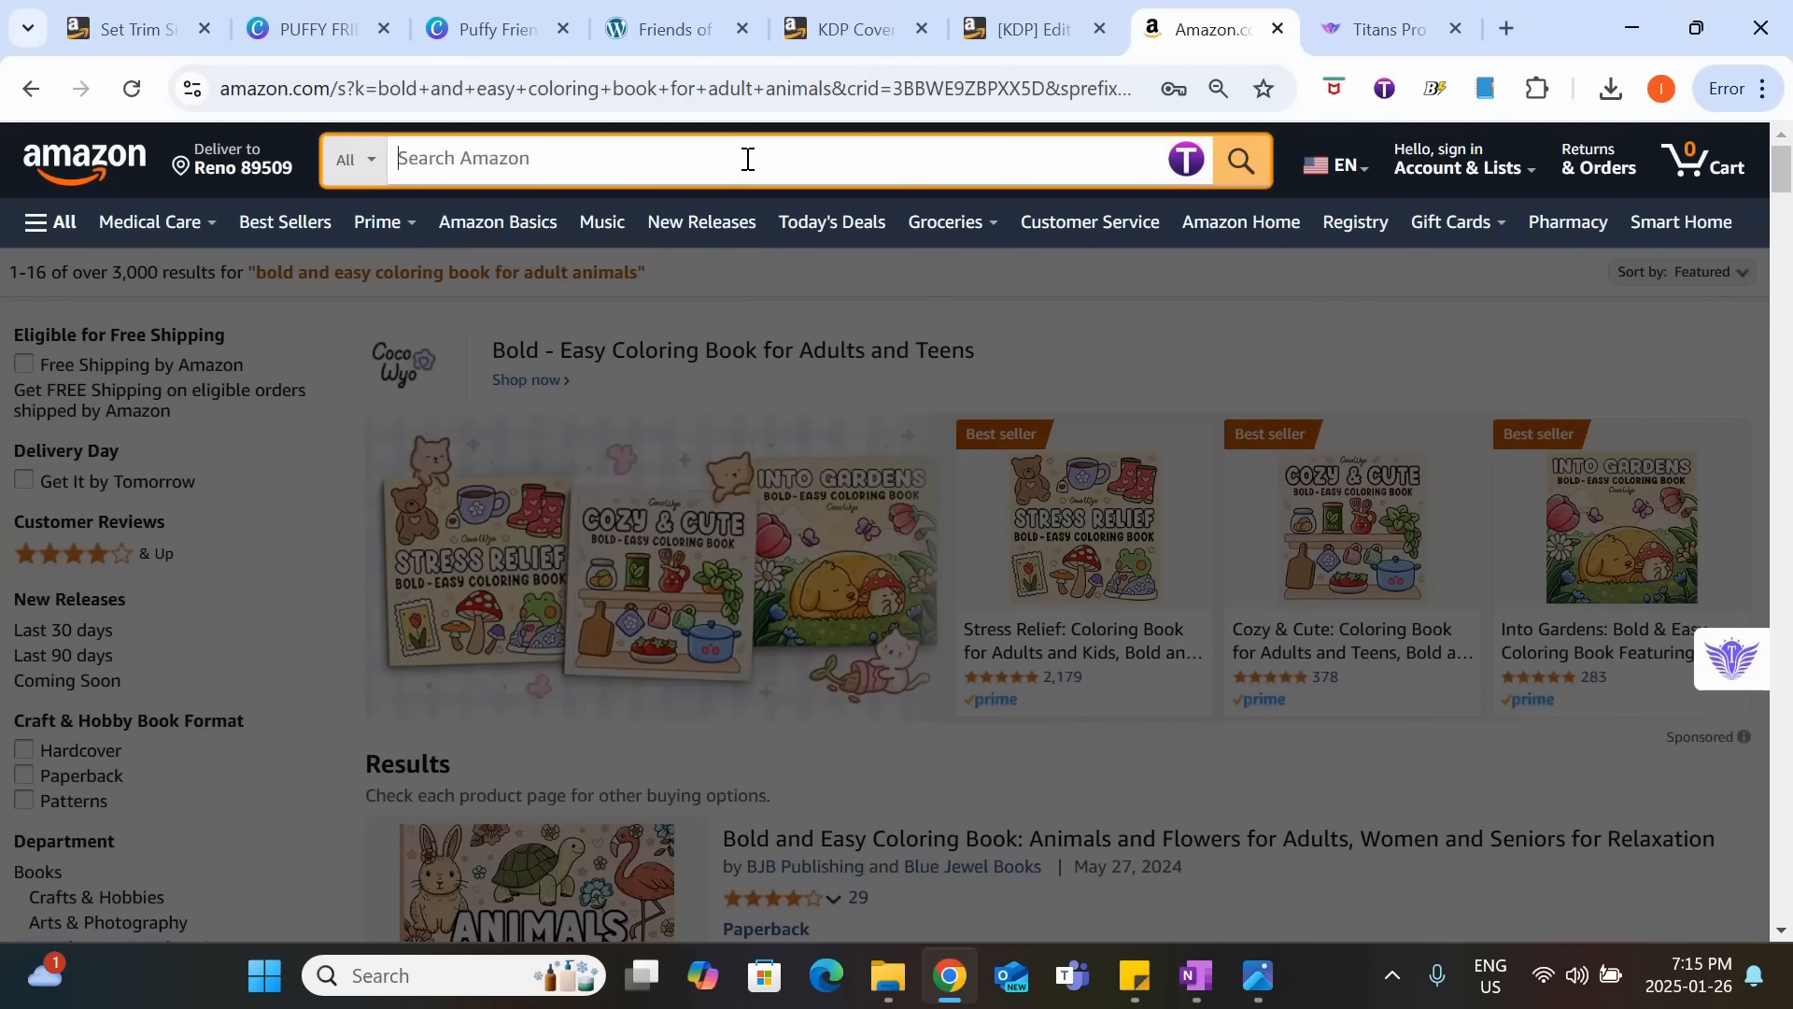
{"action": "type", "text": "animal coloring book"}
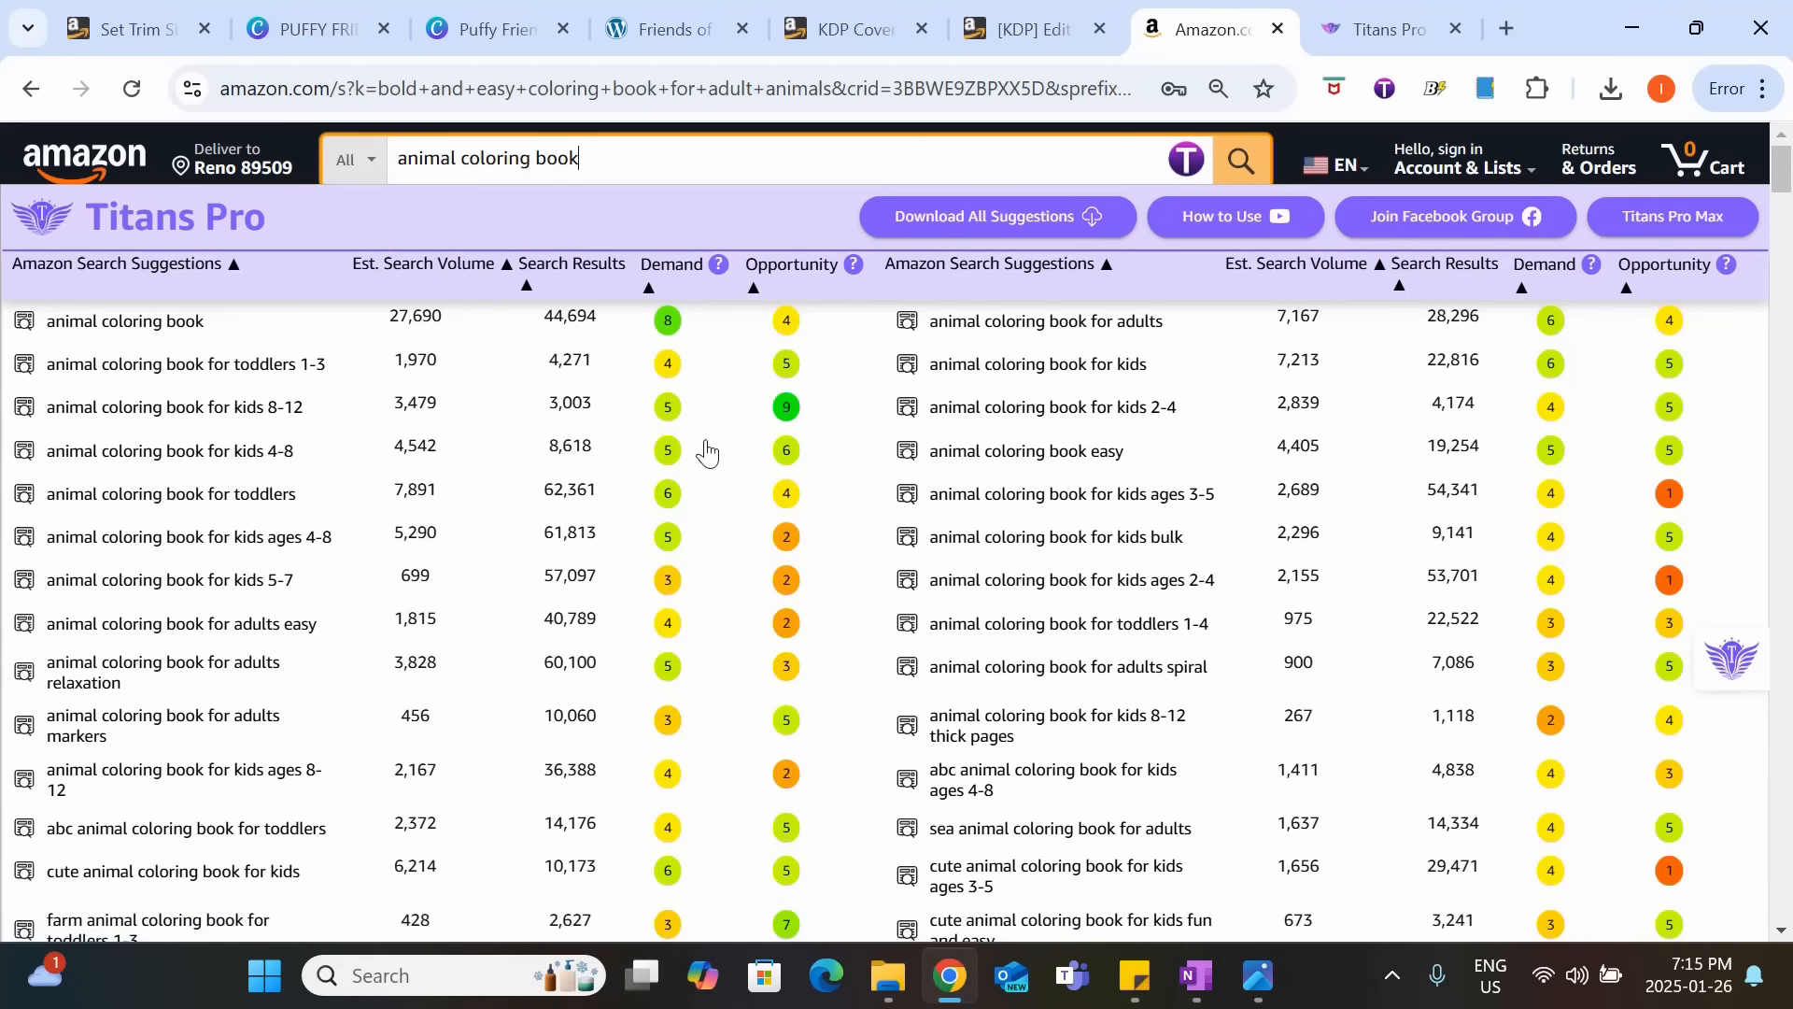
{"action": "left_click", "coordinate": [717, 265]}
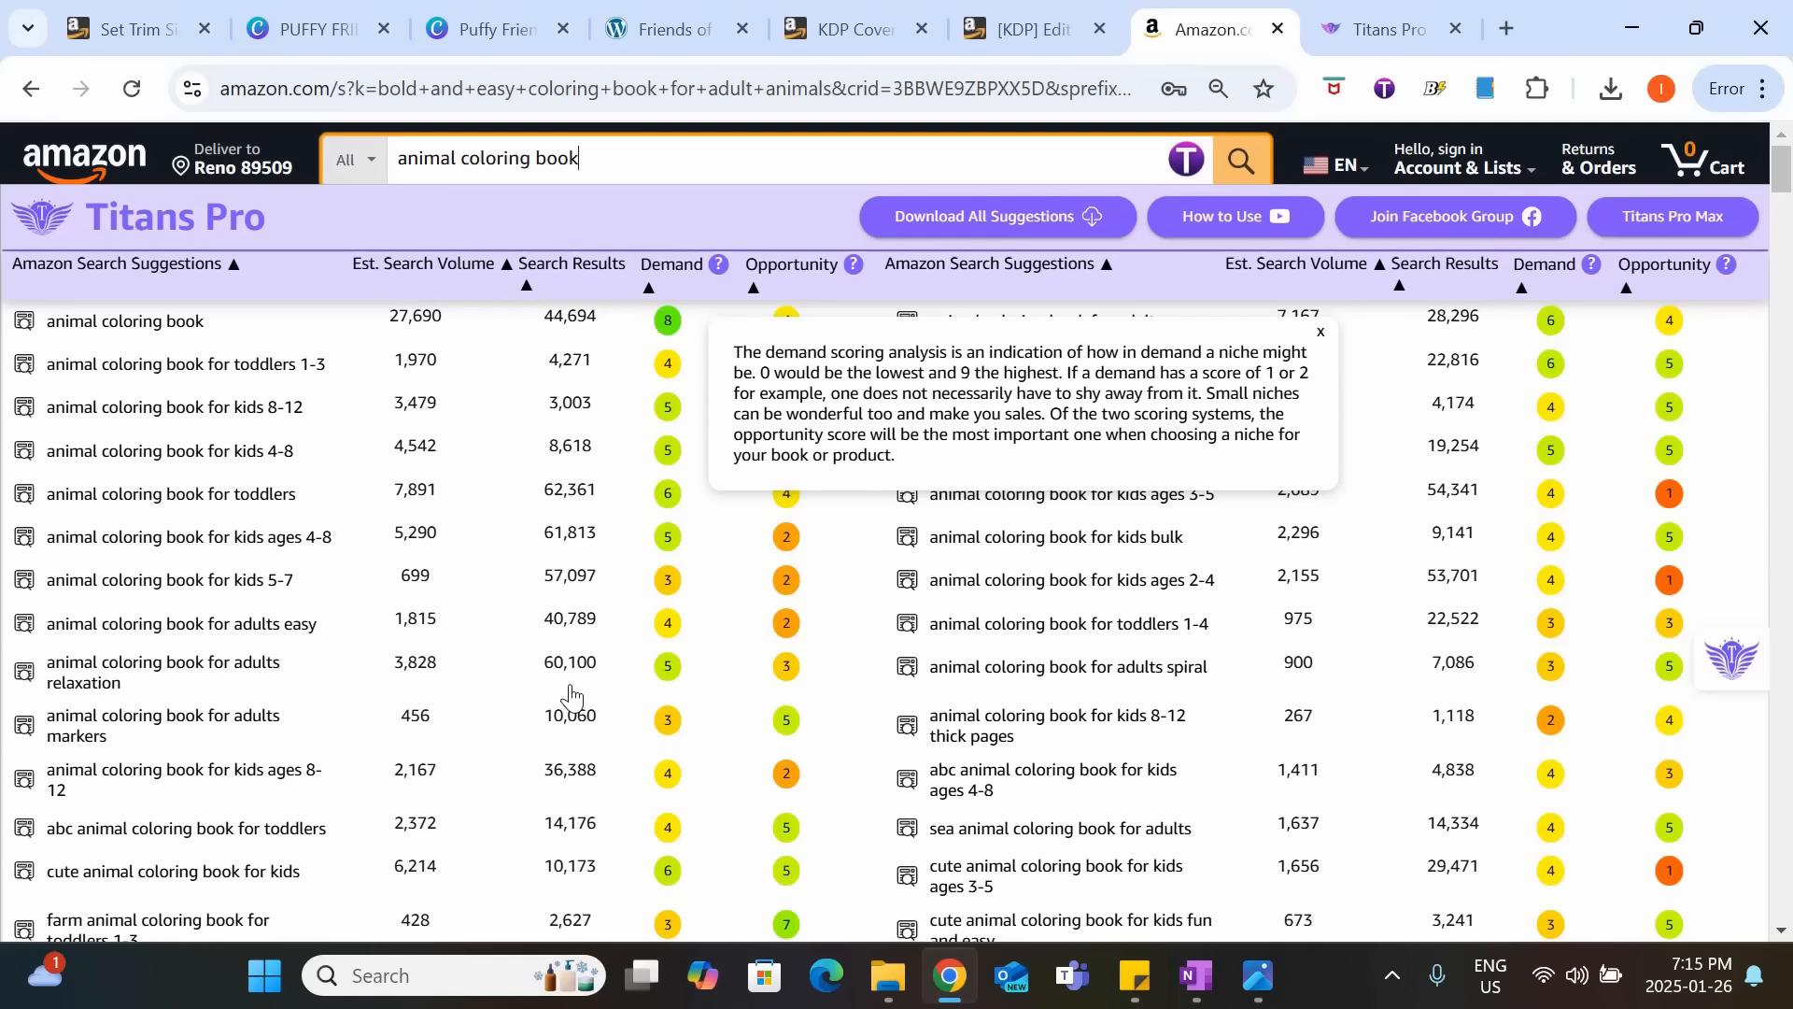
{"action": "left_click", "coordinate": [1321, 333]}
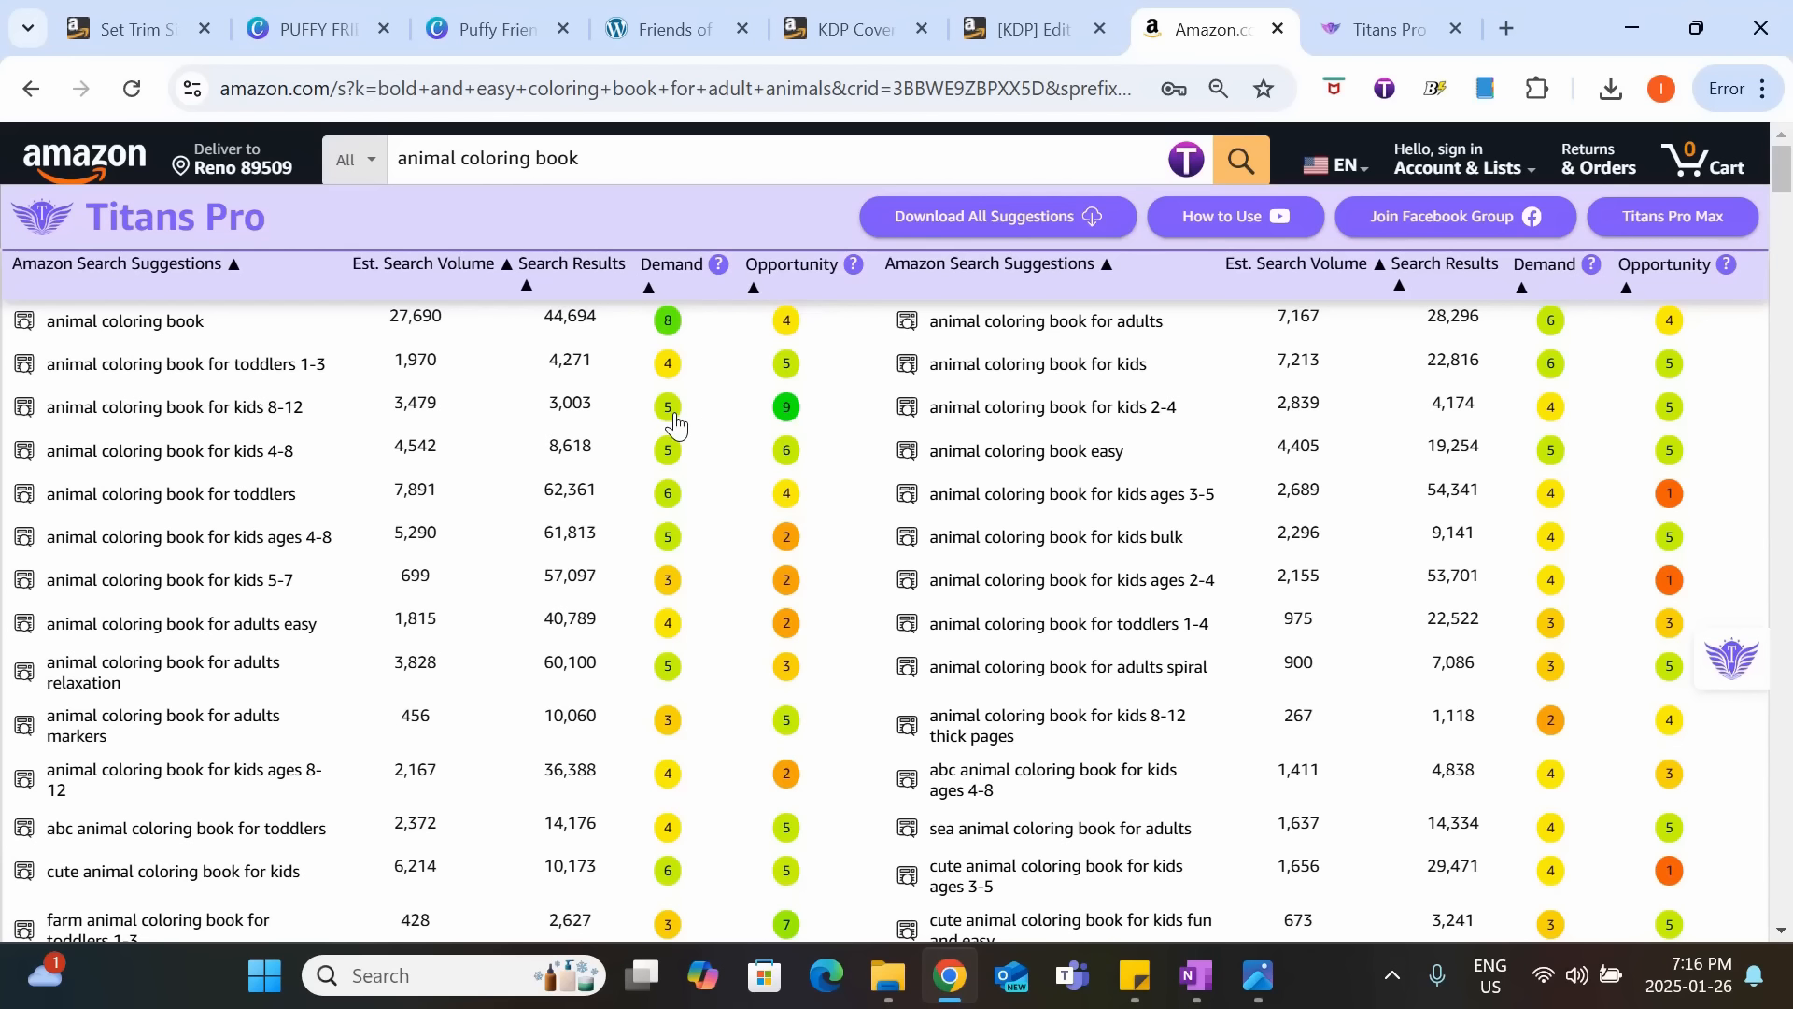
Examine the suggested keywords' search volume, search results, demand and opportunity scores to find suitable ones for the book.
{"action": "scroll", "coordinate": [1276, 465], "scroll_direction": "down", "scroll_amount": 2}
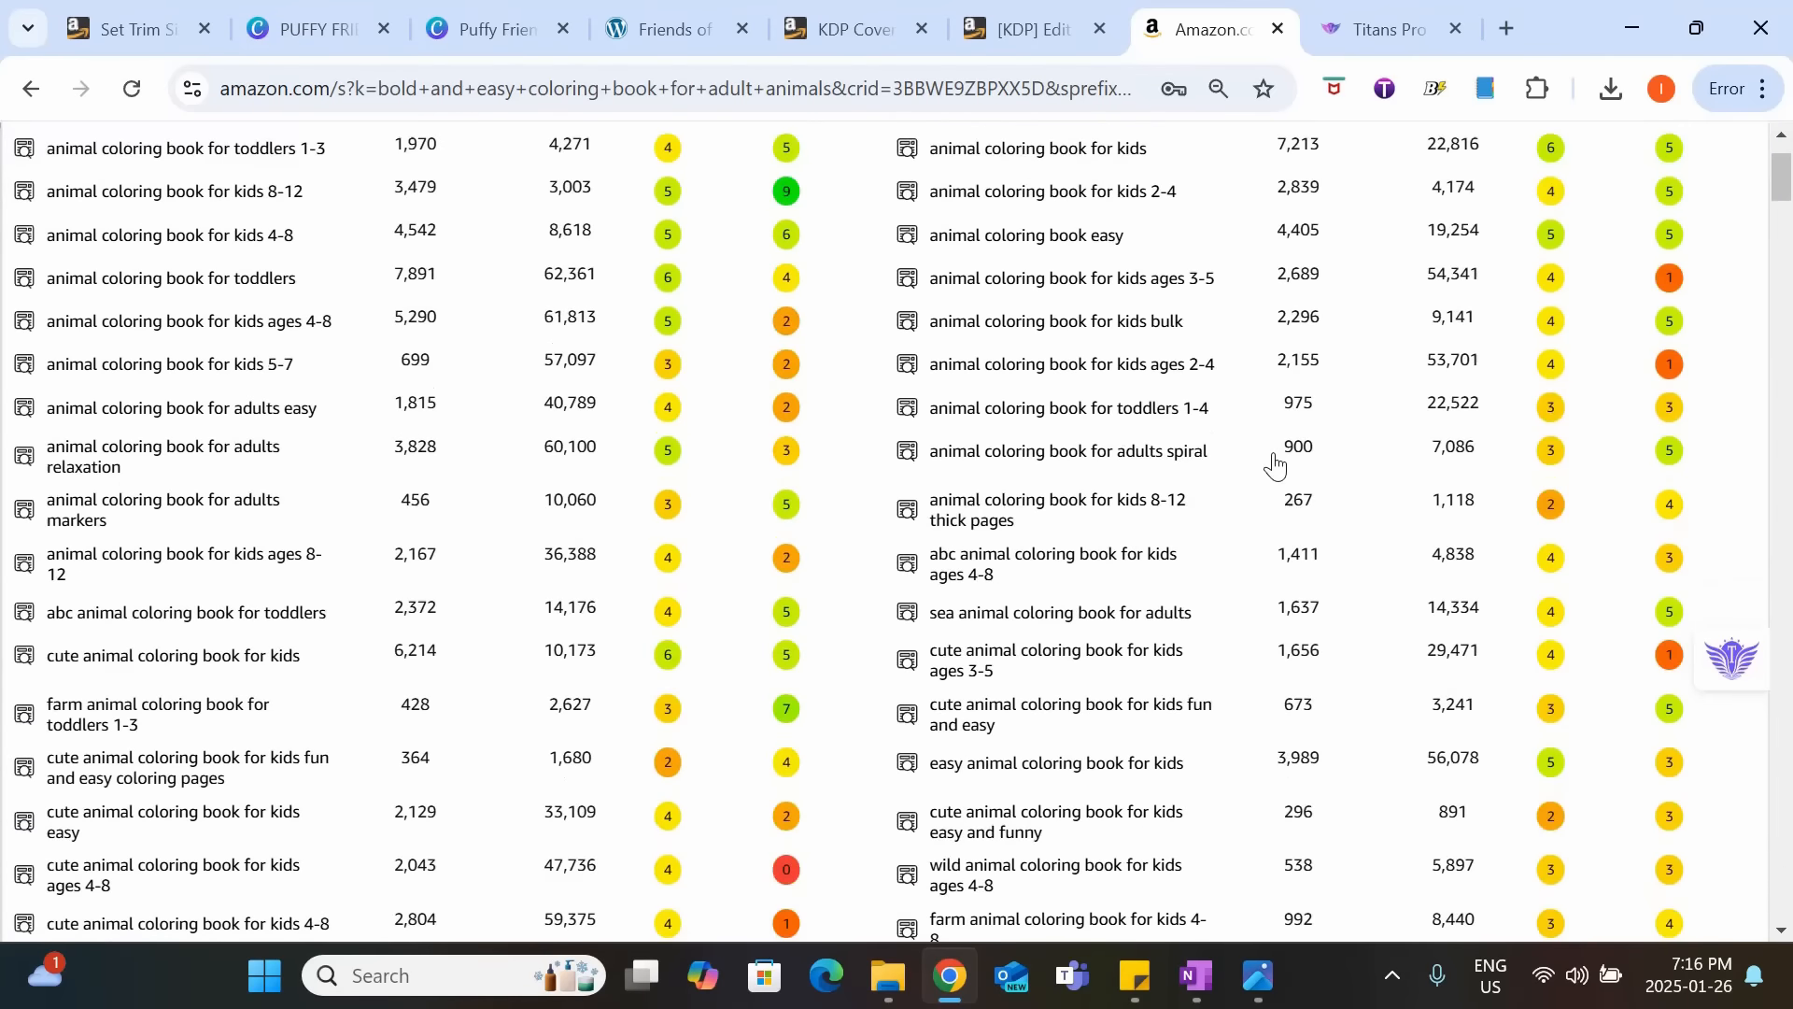
{"action": "scroll", "coordinate": [1276, 464], "scroll_direction": "down", "scroll_amount": 2}
{"action": "scroll", "coordinate": [1354, 462], "scroll_direction": "up", "scroll_amount": 2}
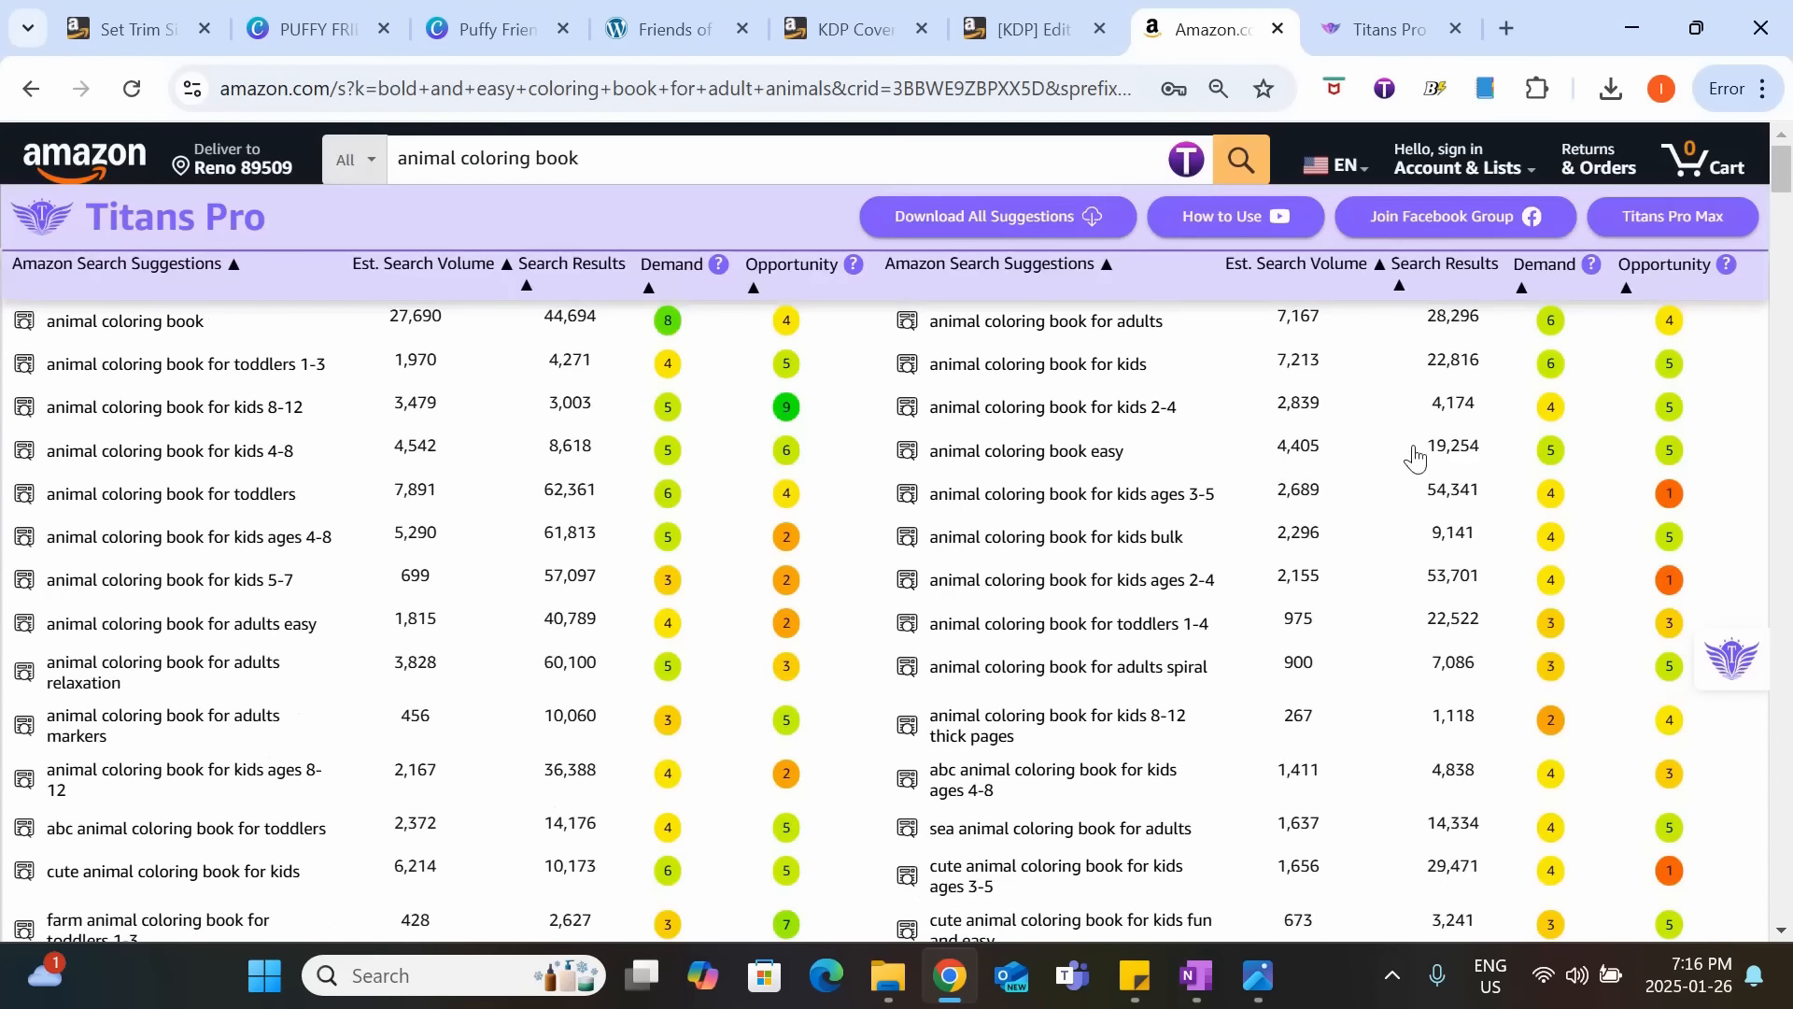
{"action": "scroll", "coordinate": [812, 672], "scroll_direction": "down", "scroll_amount": 12}
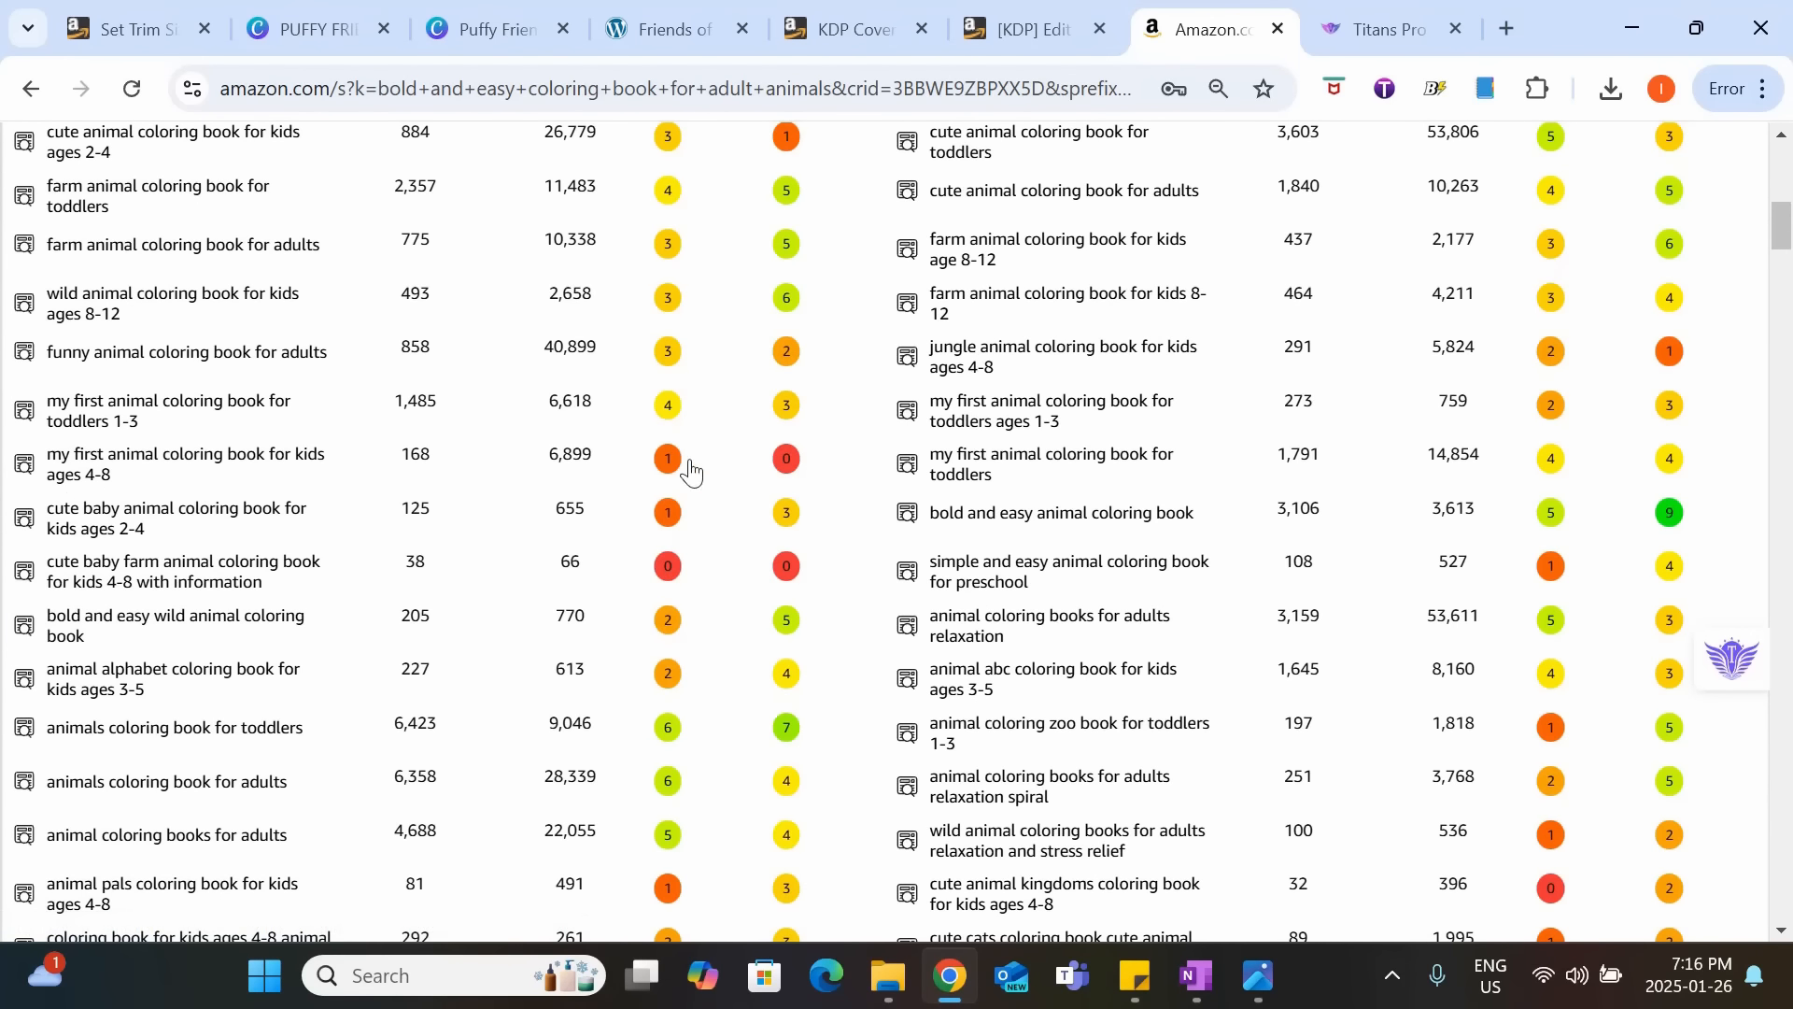
{"action": "scroll", "coordinate": [689, 469], "scroll_direction": "up", "scroll_amount": 9}
{"action": "scroll", "coordinate": [711, 382], "scroll_direction": "down", "scroll_amount": 10}
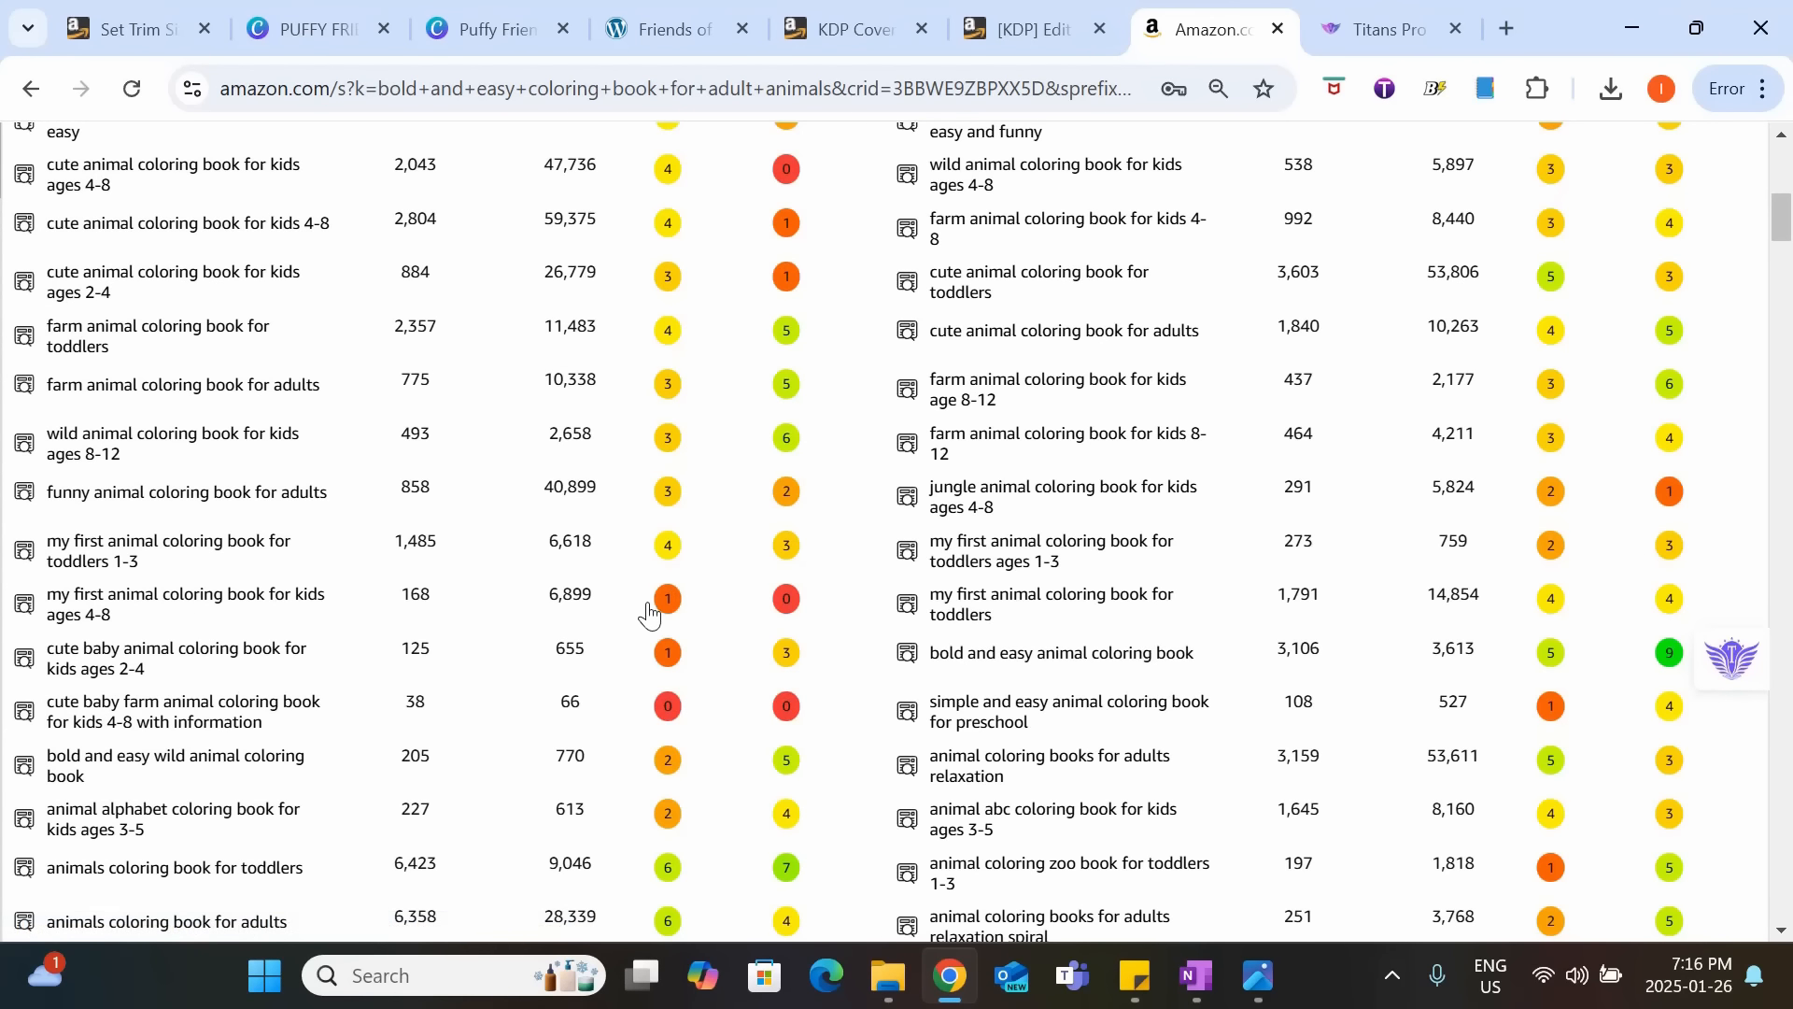
{"action": "scroll", "coordinate": [651, 617], "scroll_direction": "down", "scroll_amount": 2}
{"action": "scroll", "coordinate": [658, 725], "scroll_direction": "up", "scroll_amount": 10}
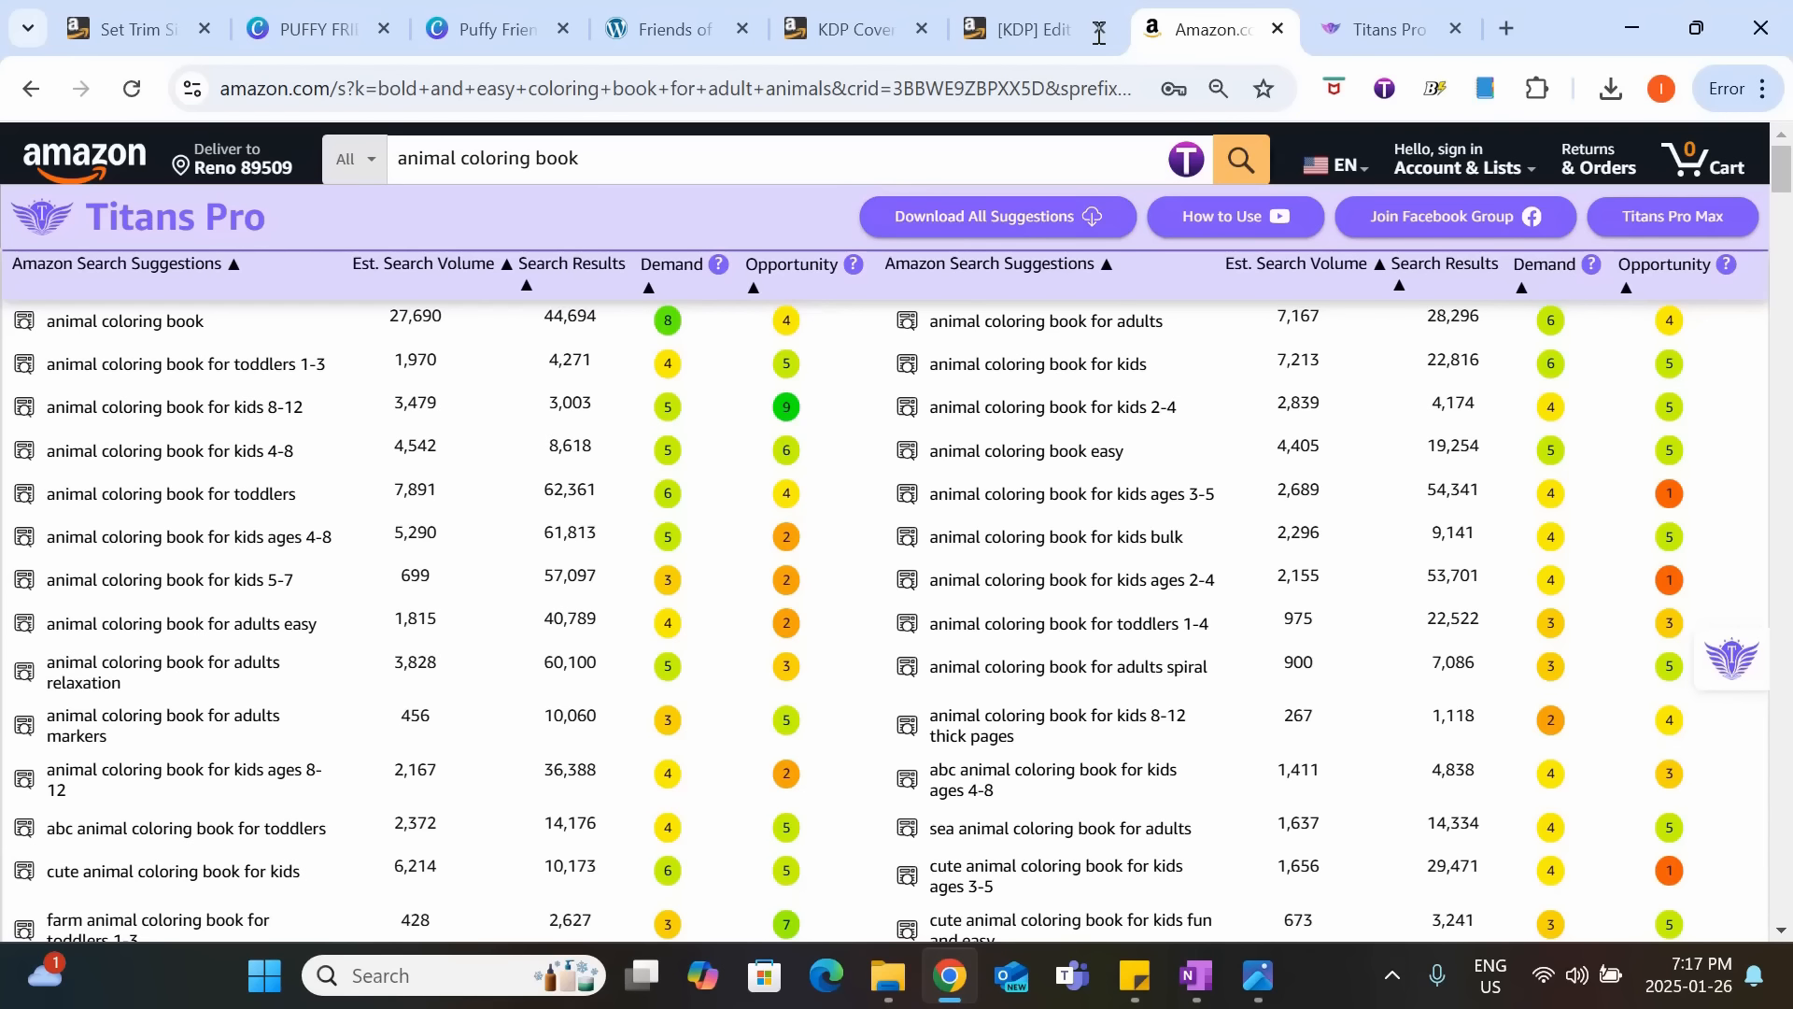
Return to the KDP paperback details and enter "Animal coloring book for kids 8-12" as the first keyword.
{"action": "left_click", "coordinate": [1024, 26]}
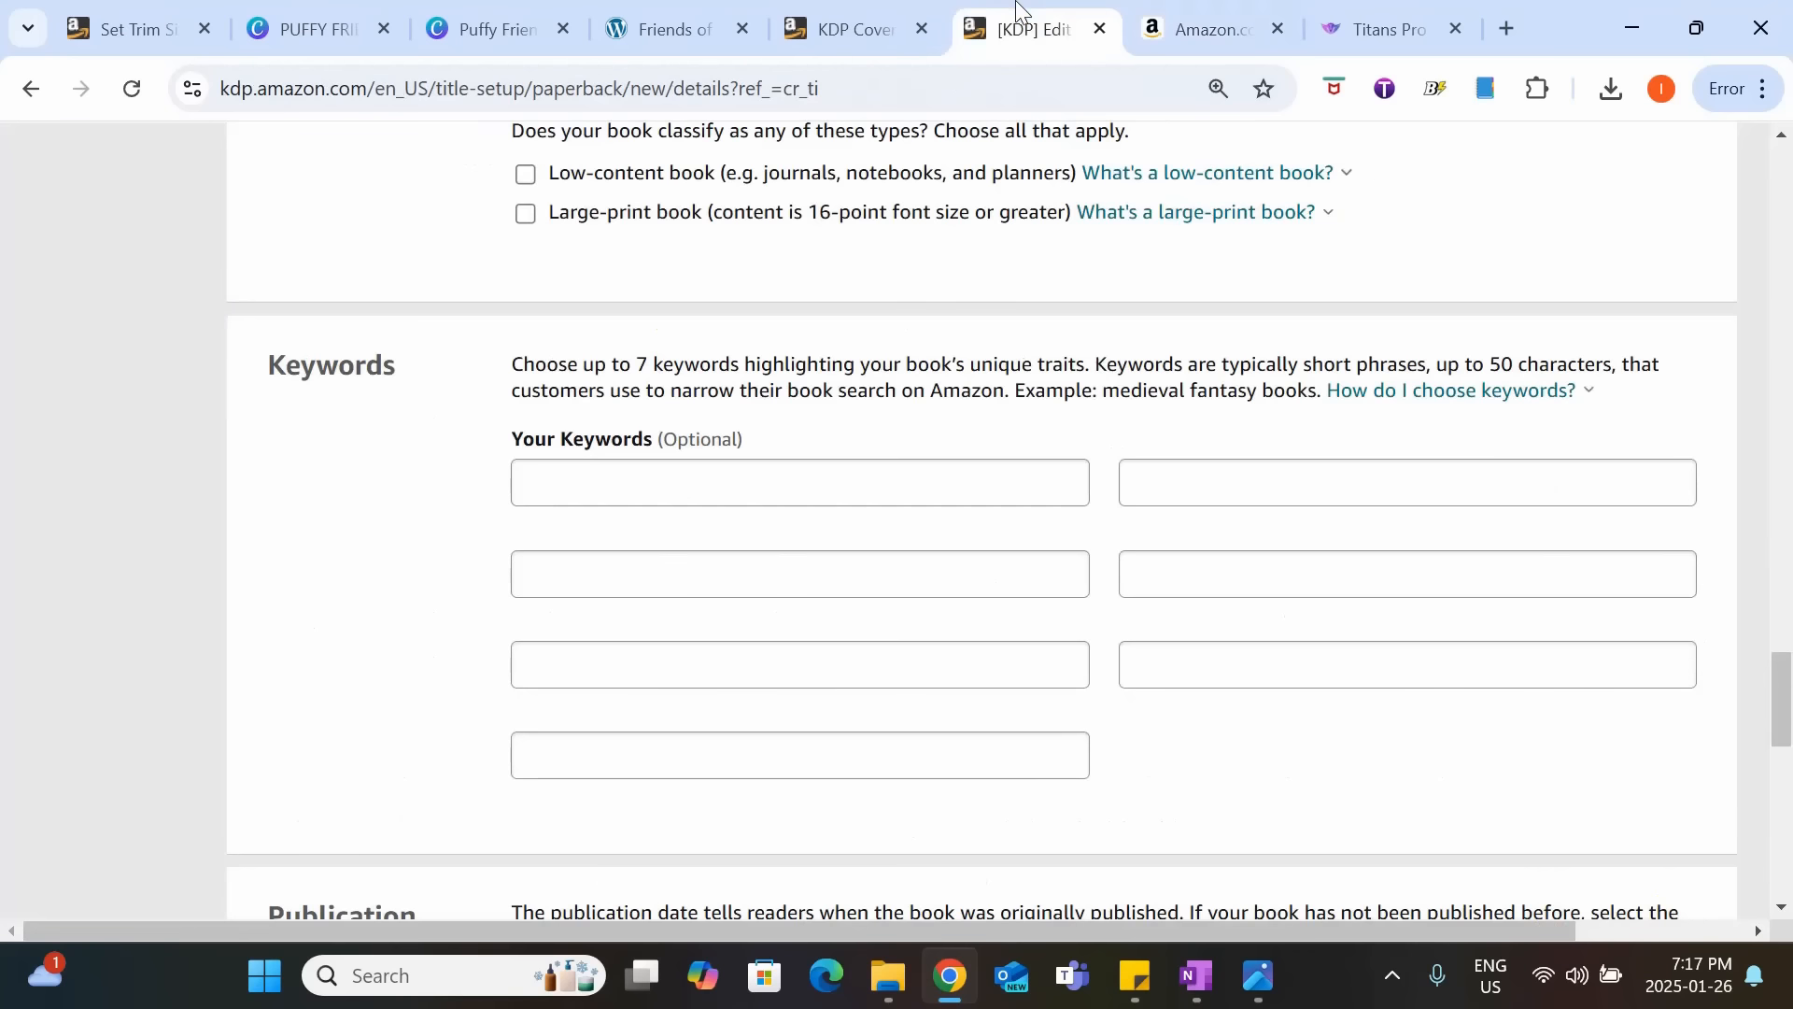
{"action": "left_click", "coordinate": [781, 488]}
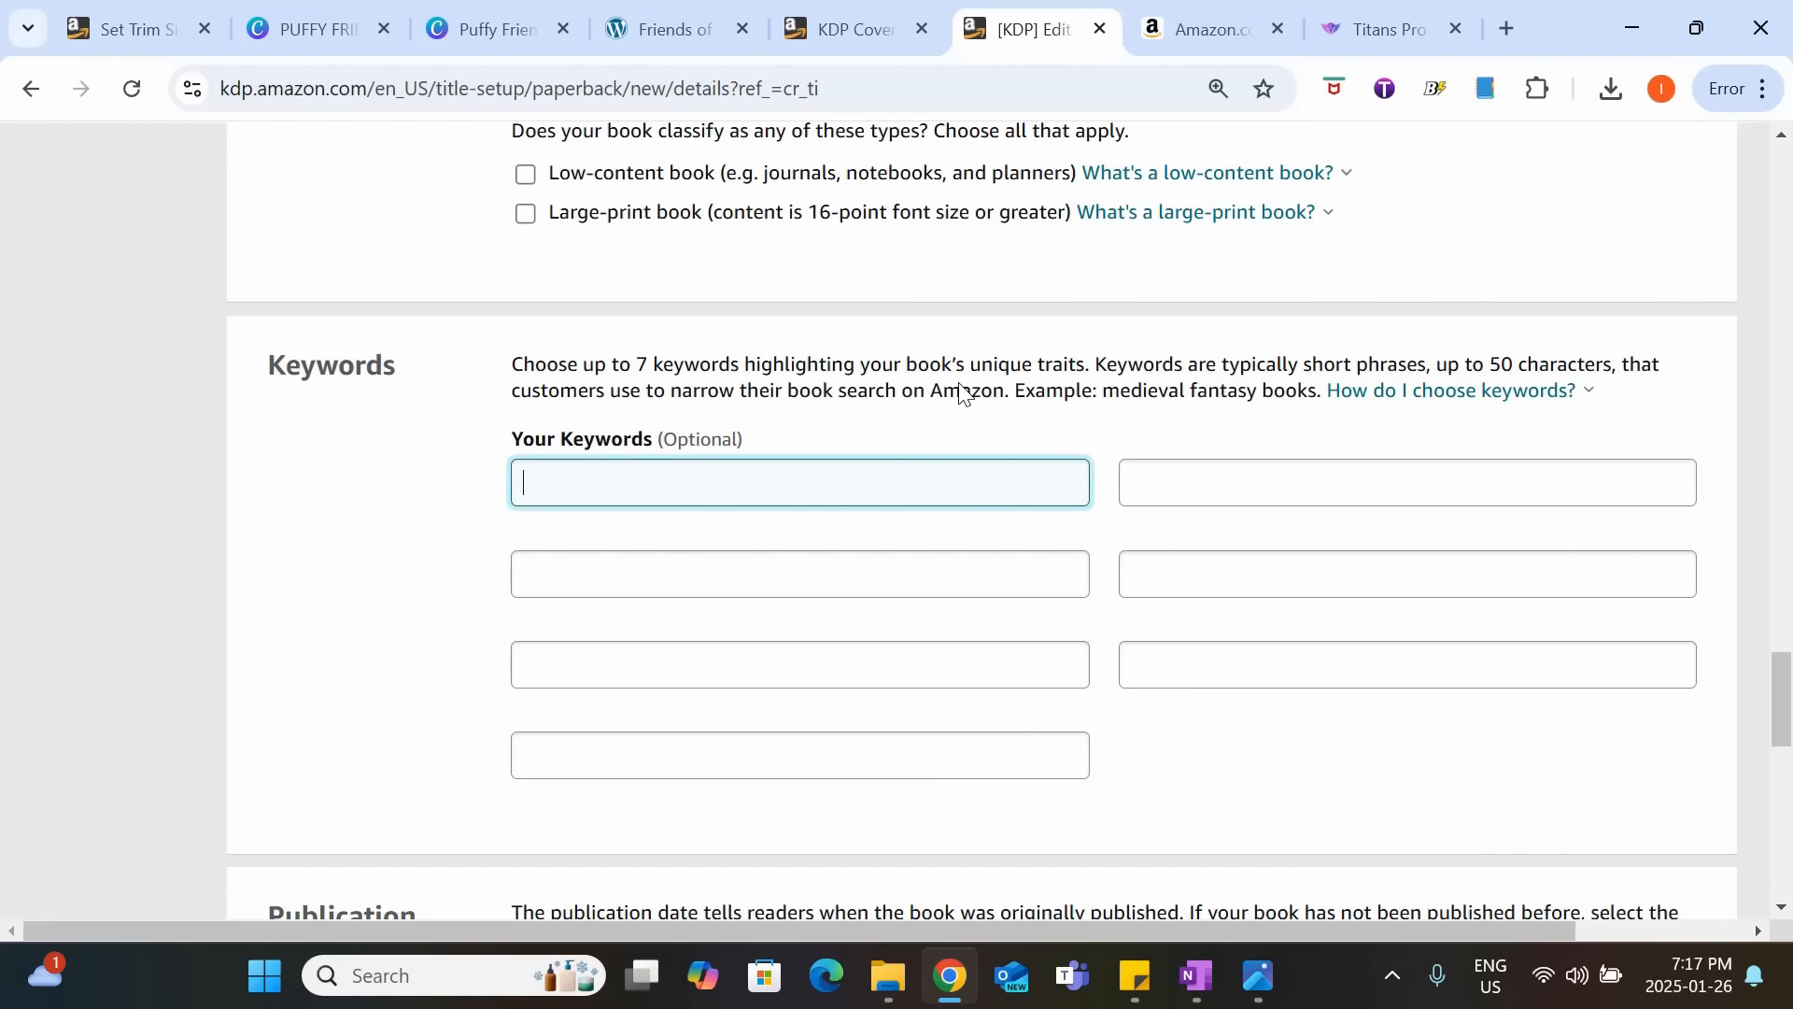
{"action": "type", "text": "Animal coloring boo"}
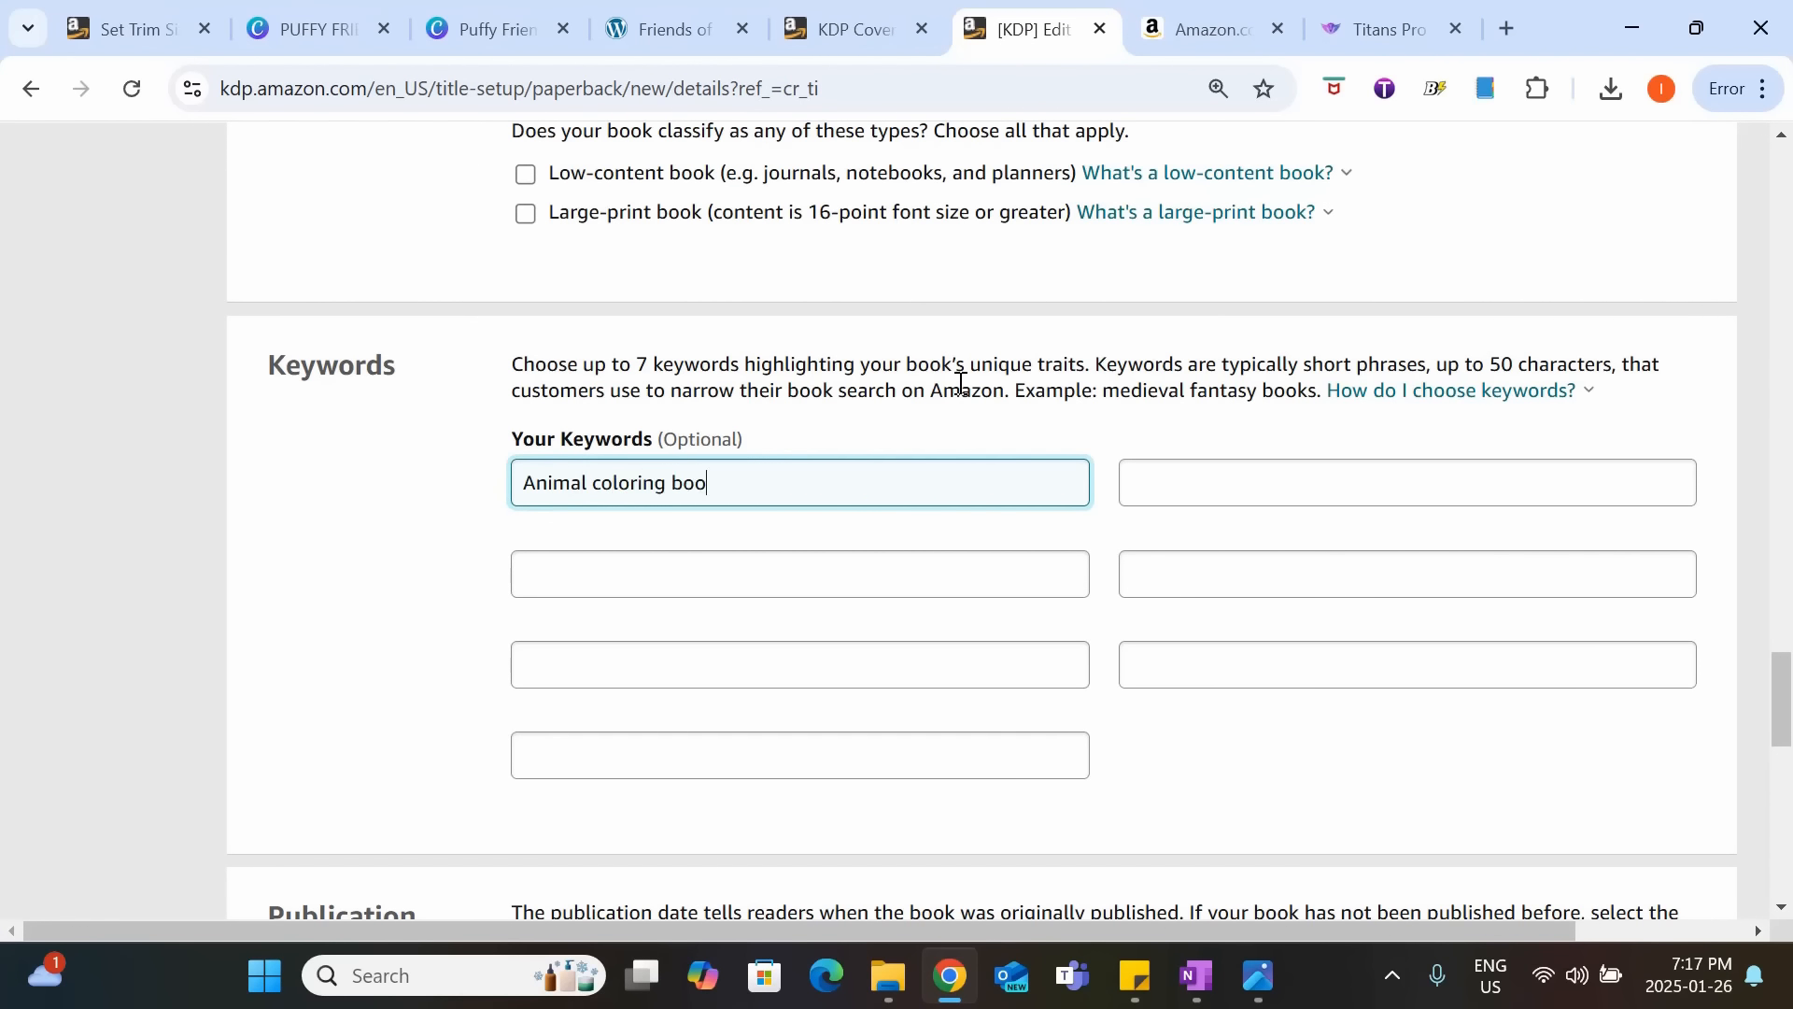
{"action": "type", "text": "k for kids 8-12"}
Paste "Animal coloring book for kids" as the keyword in the second row and activate the empty field beneath it.
{"action": "left_click", "coordinate": [544, 563]}
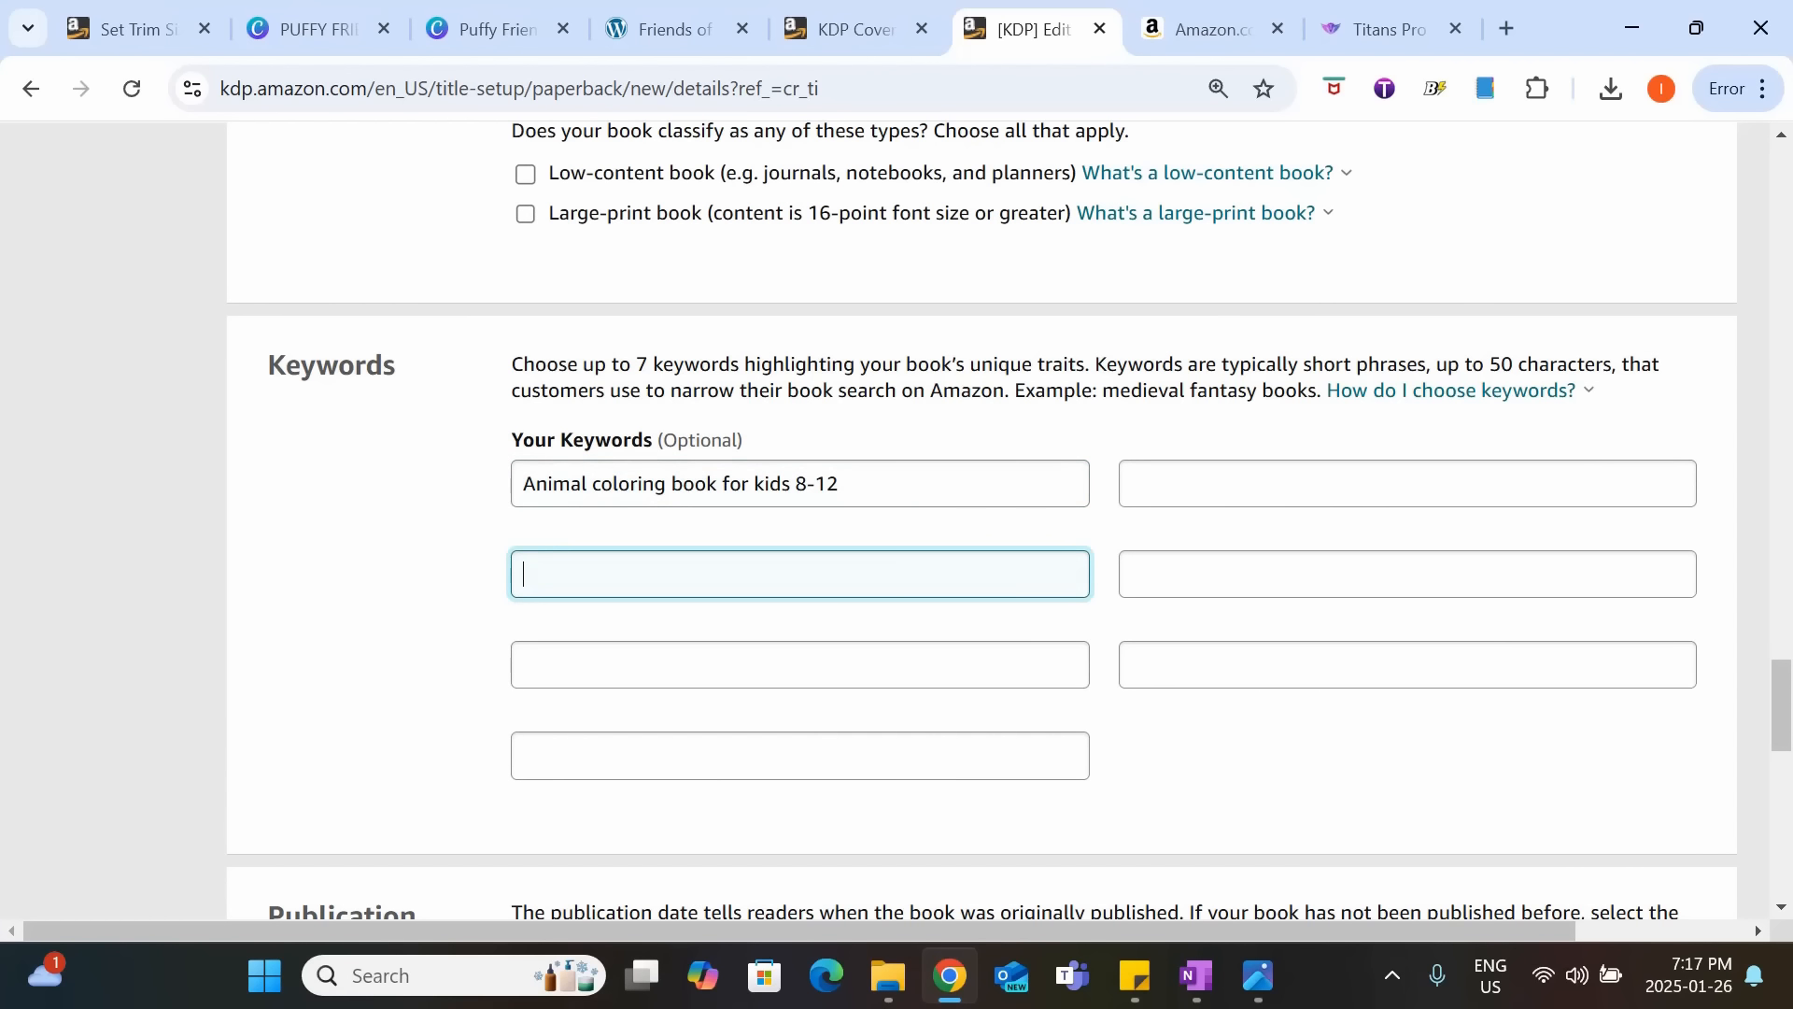
{"action": "key", "text": "alt+Tab"}
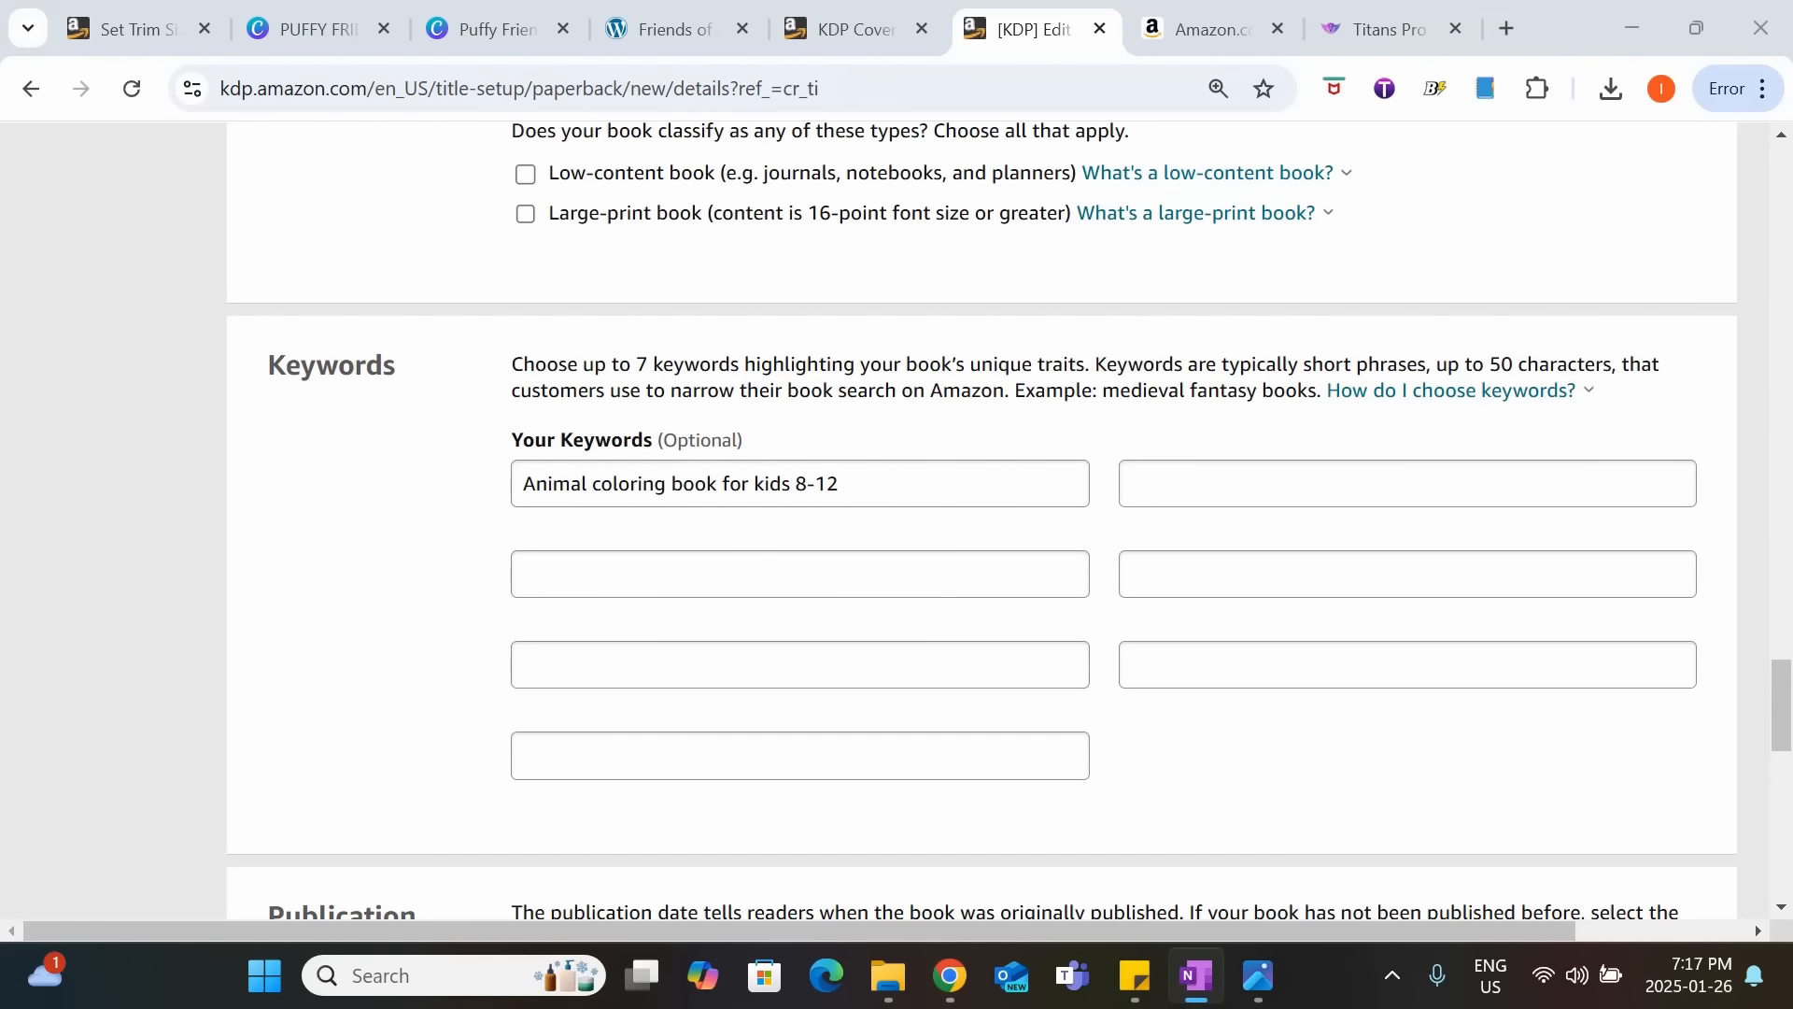
{"action": "left_click", "coordinate": [1064, 561]}
{"action": "type", "text": "Animal coloring book for kids"}
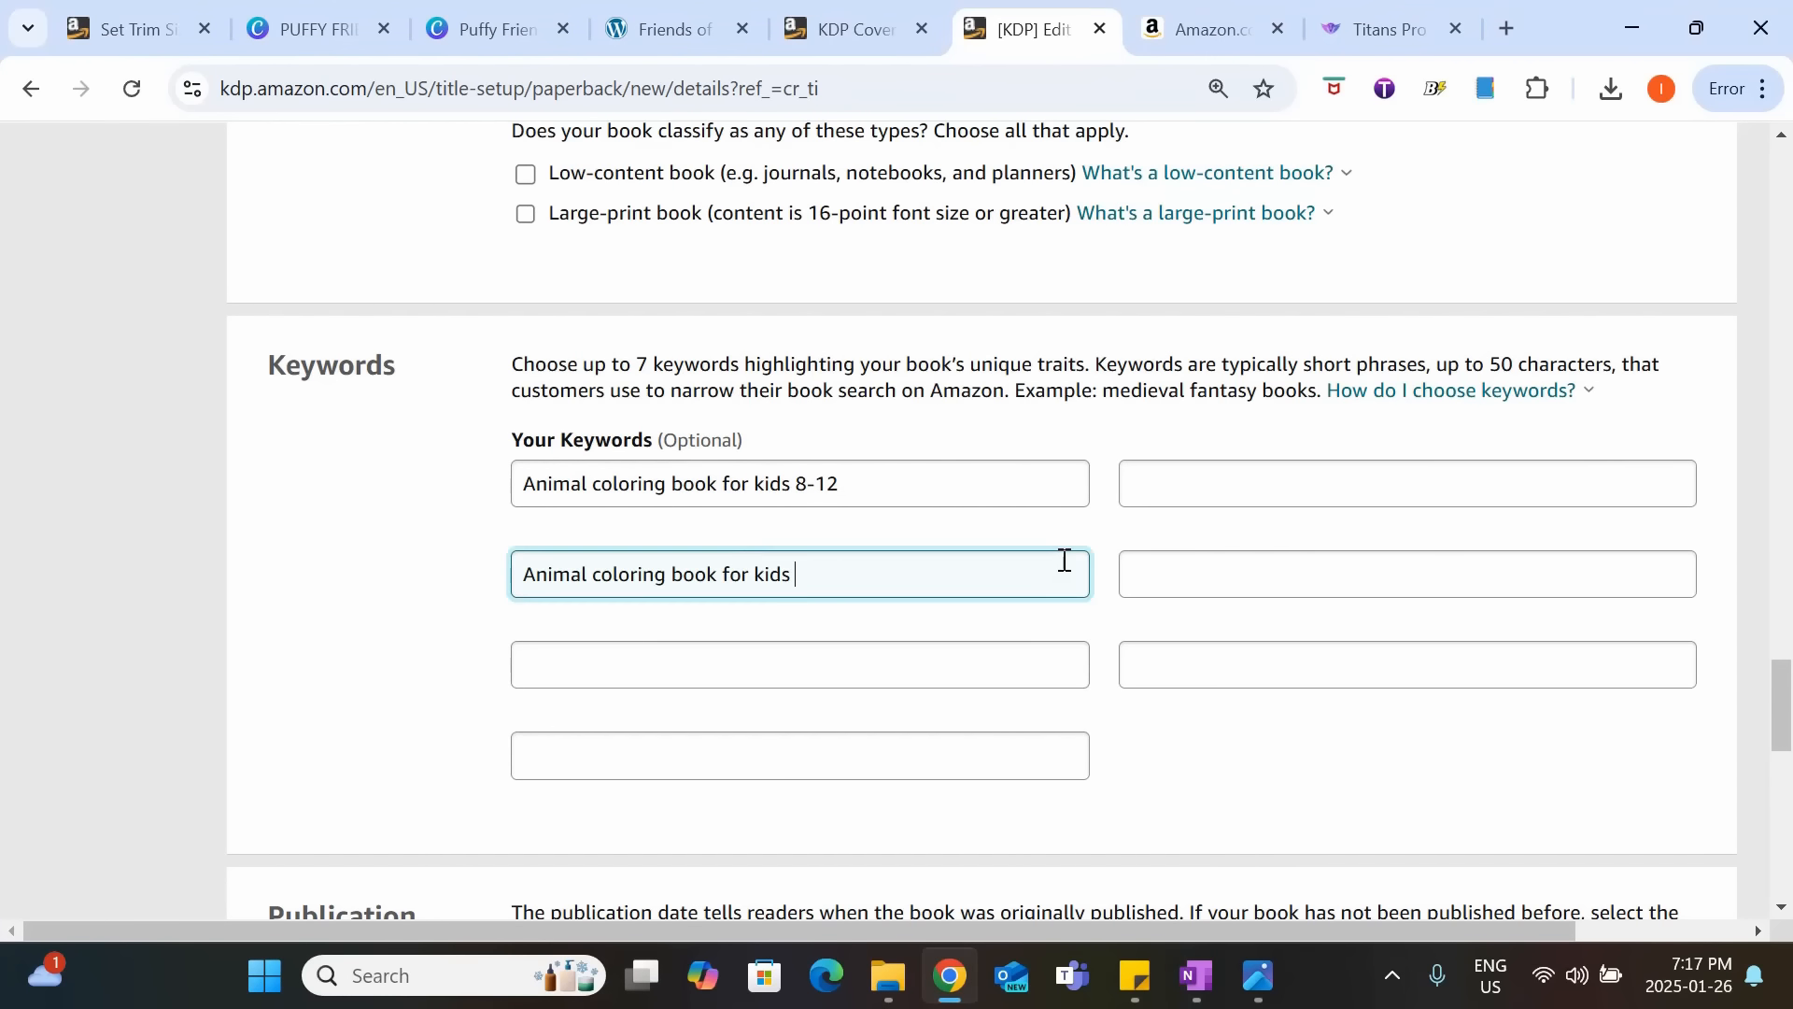
{"action": "left_click", "coordinate": [762, 660]}
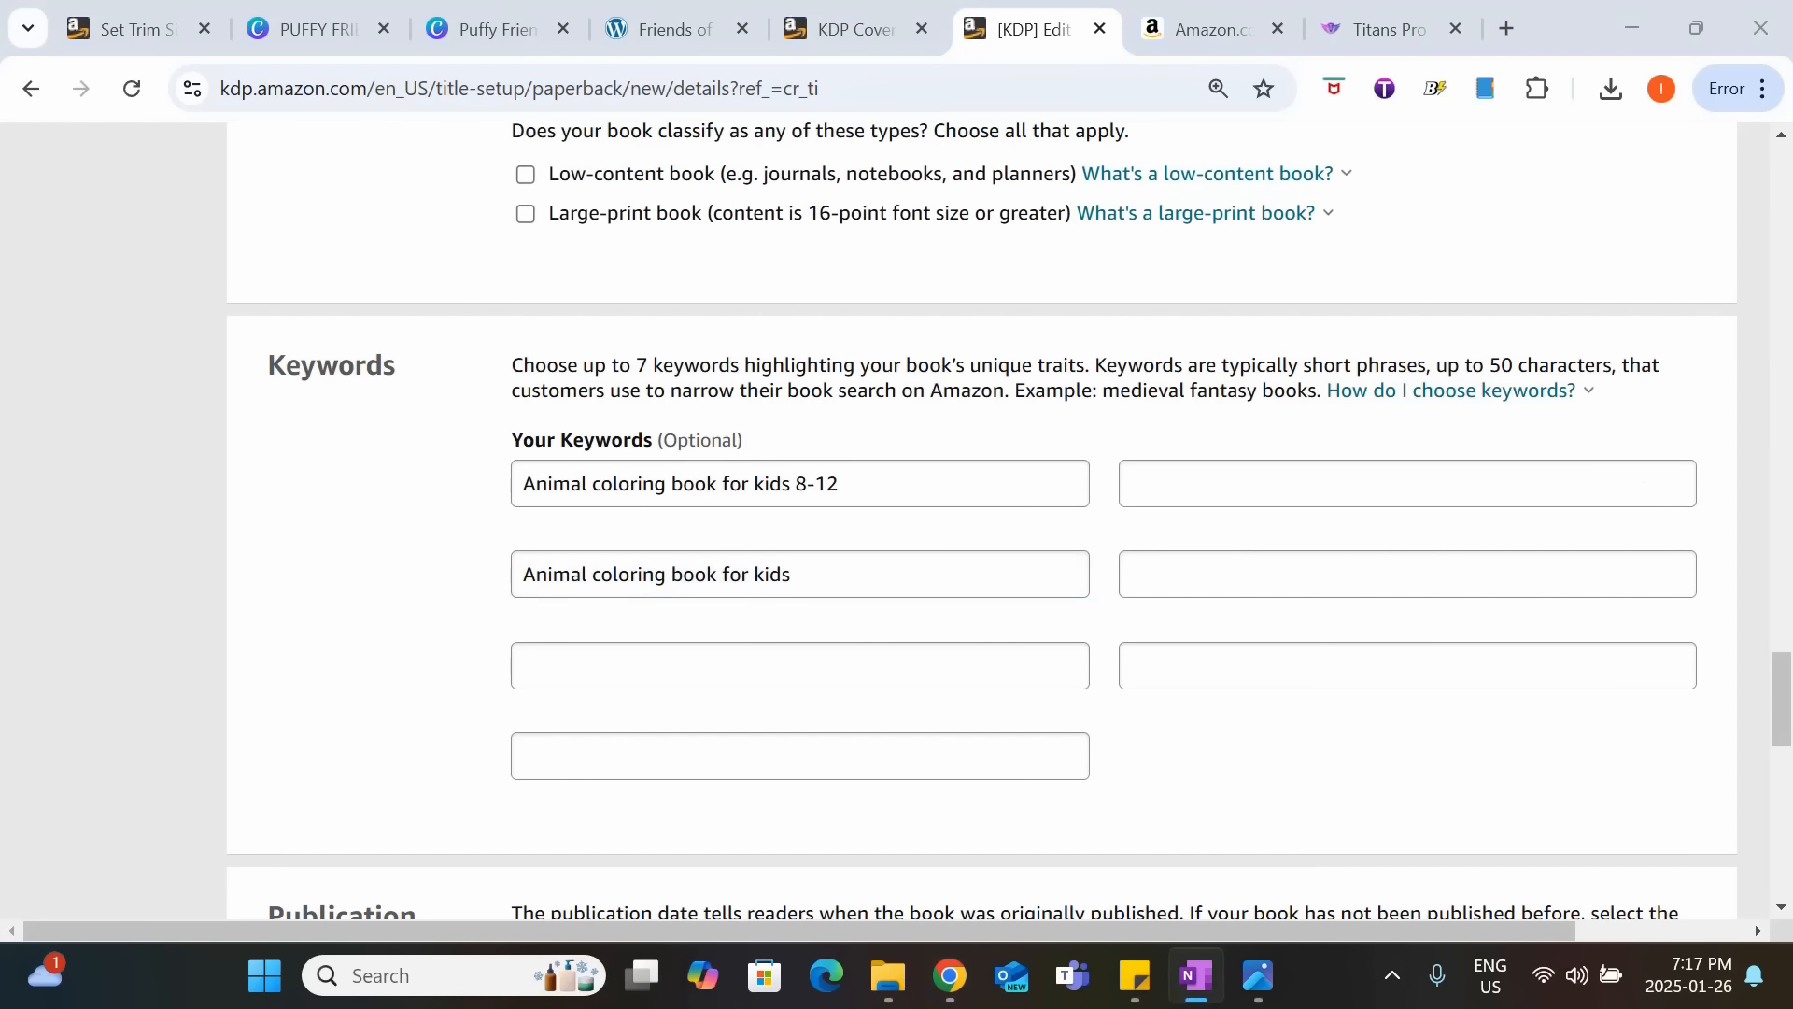
Enter "Cute animal coloring book for kids" and "Animal coloring book easy" as the third and fourth keywords.
{"action": "type", "text": "Cute animal coloring book for kids"}
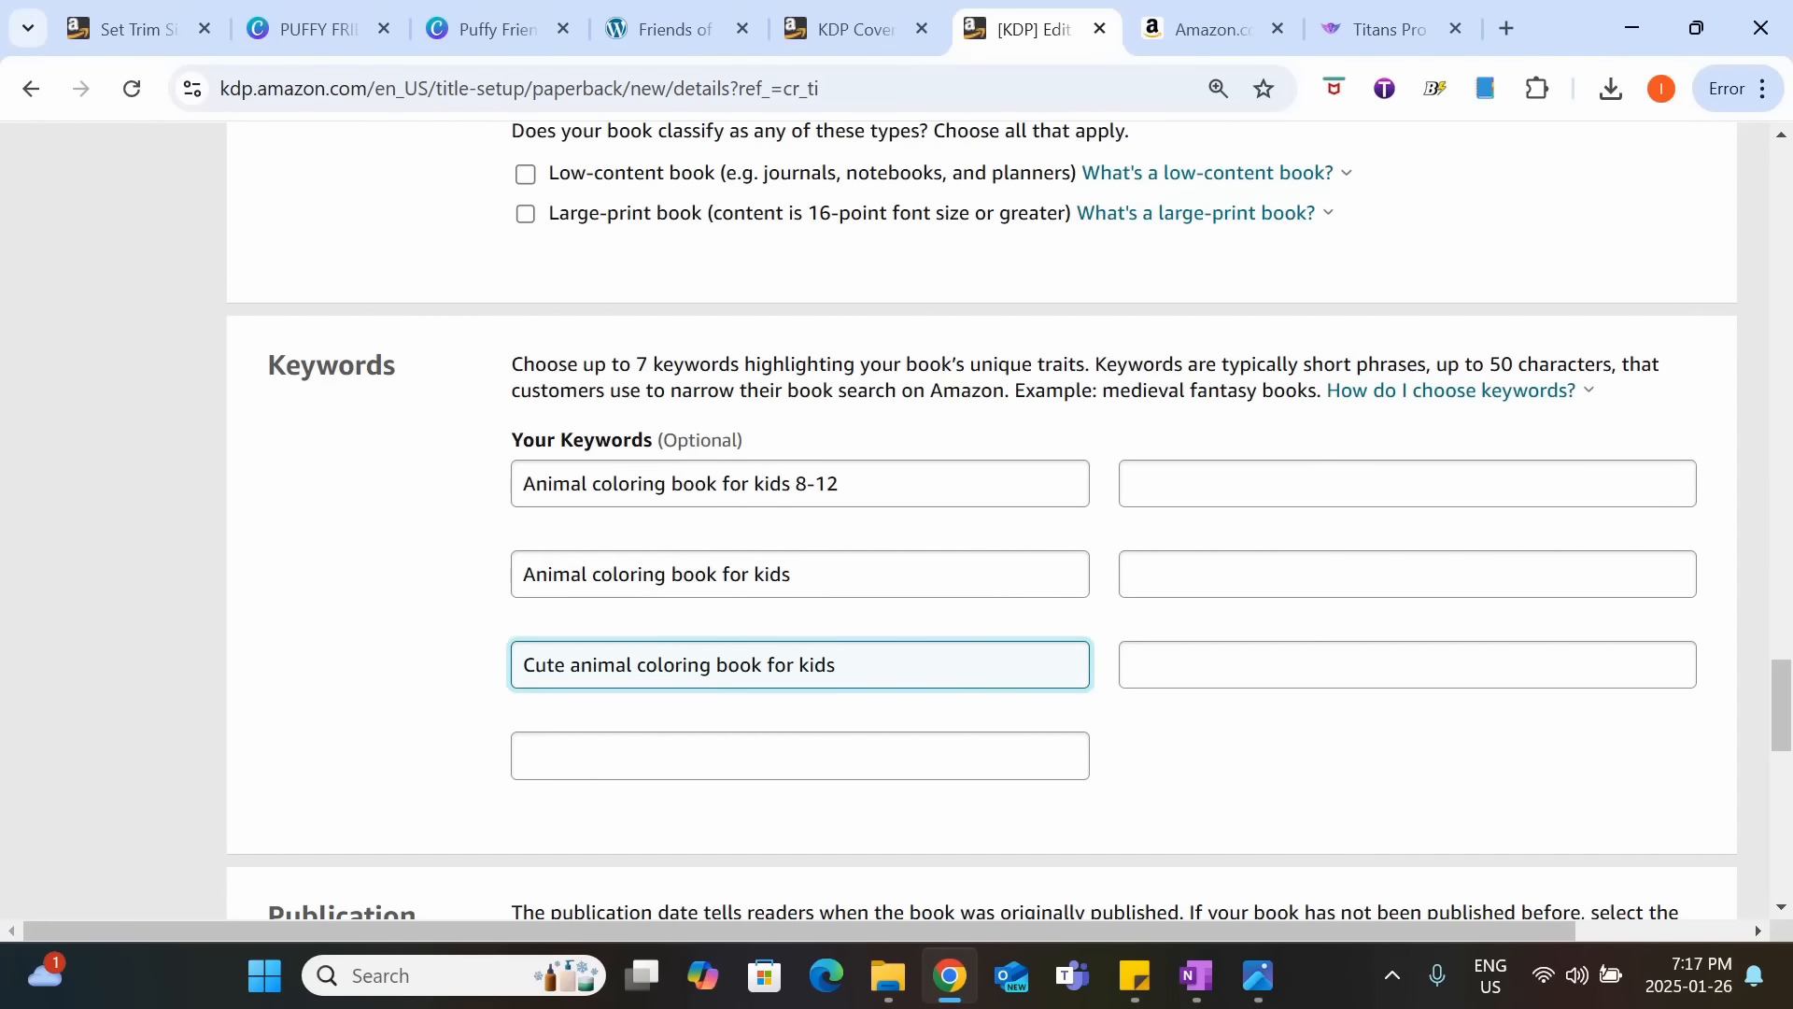
{"action": "key", "text": "alt+Tab"}
{"action": "left_click", "coordinate": [768, 744]}
{"action": "type", "text": "Animal coloring book easy"}
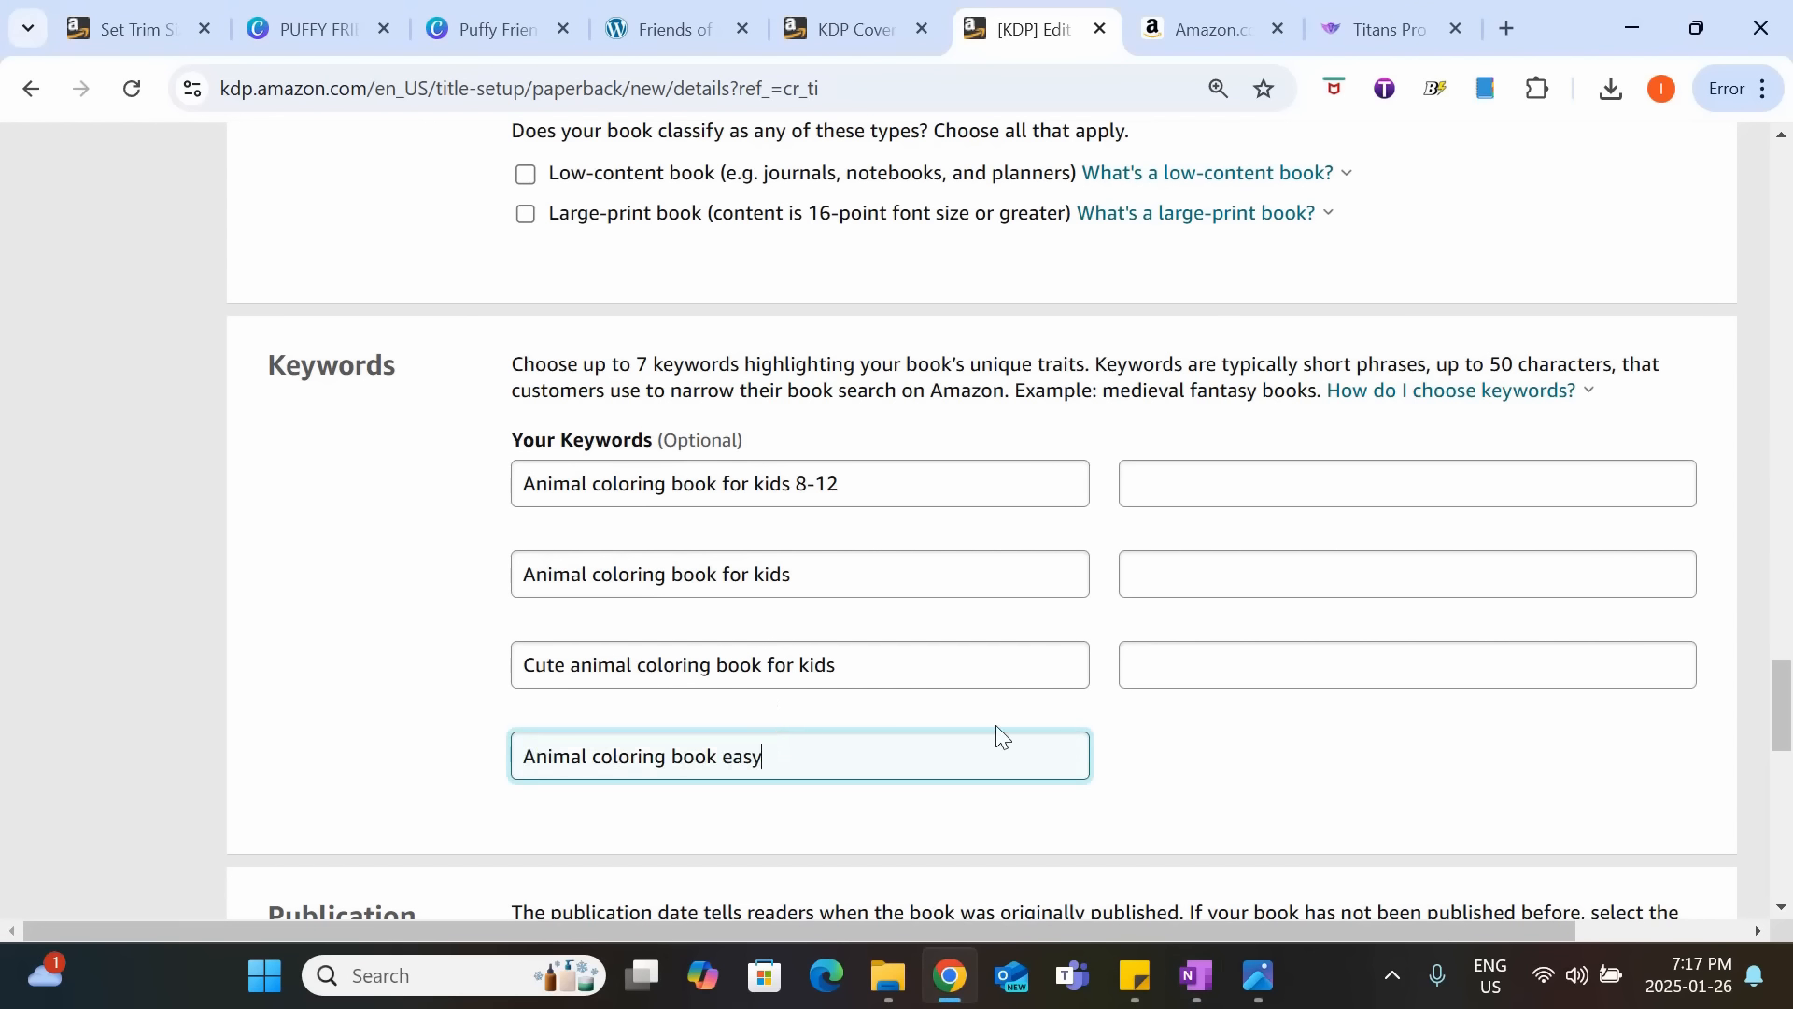
Fill the remaining keywords with "Bold and easy coloring book animals", "Bold and easy animal coloring book" and "Bold and easy coloring book for adult".
{"action": "left_click", "coordinate": [1208, 490]}
{"action": "type", "text": "Bold and easy coloring book animals"}
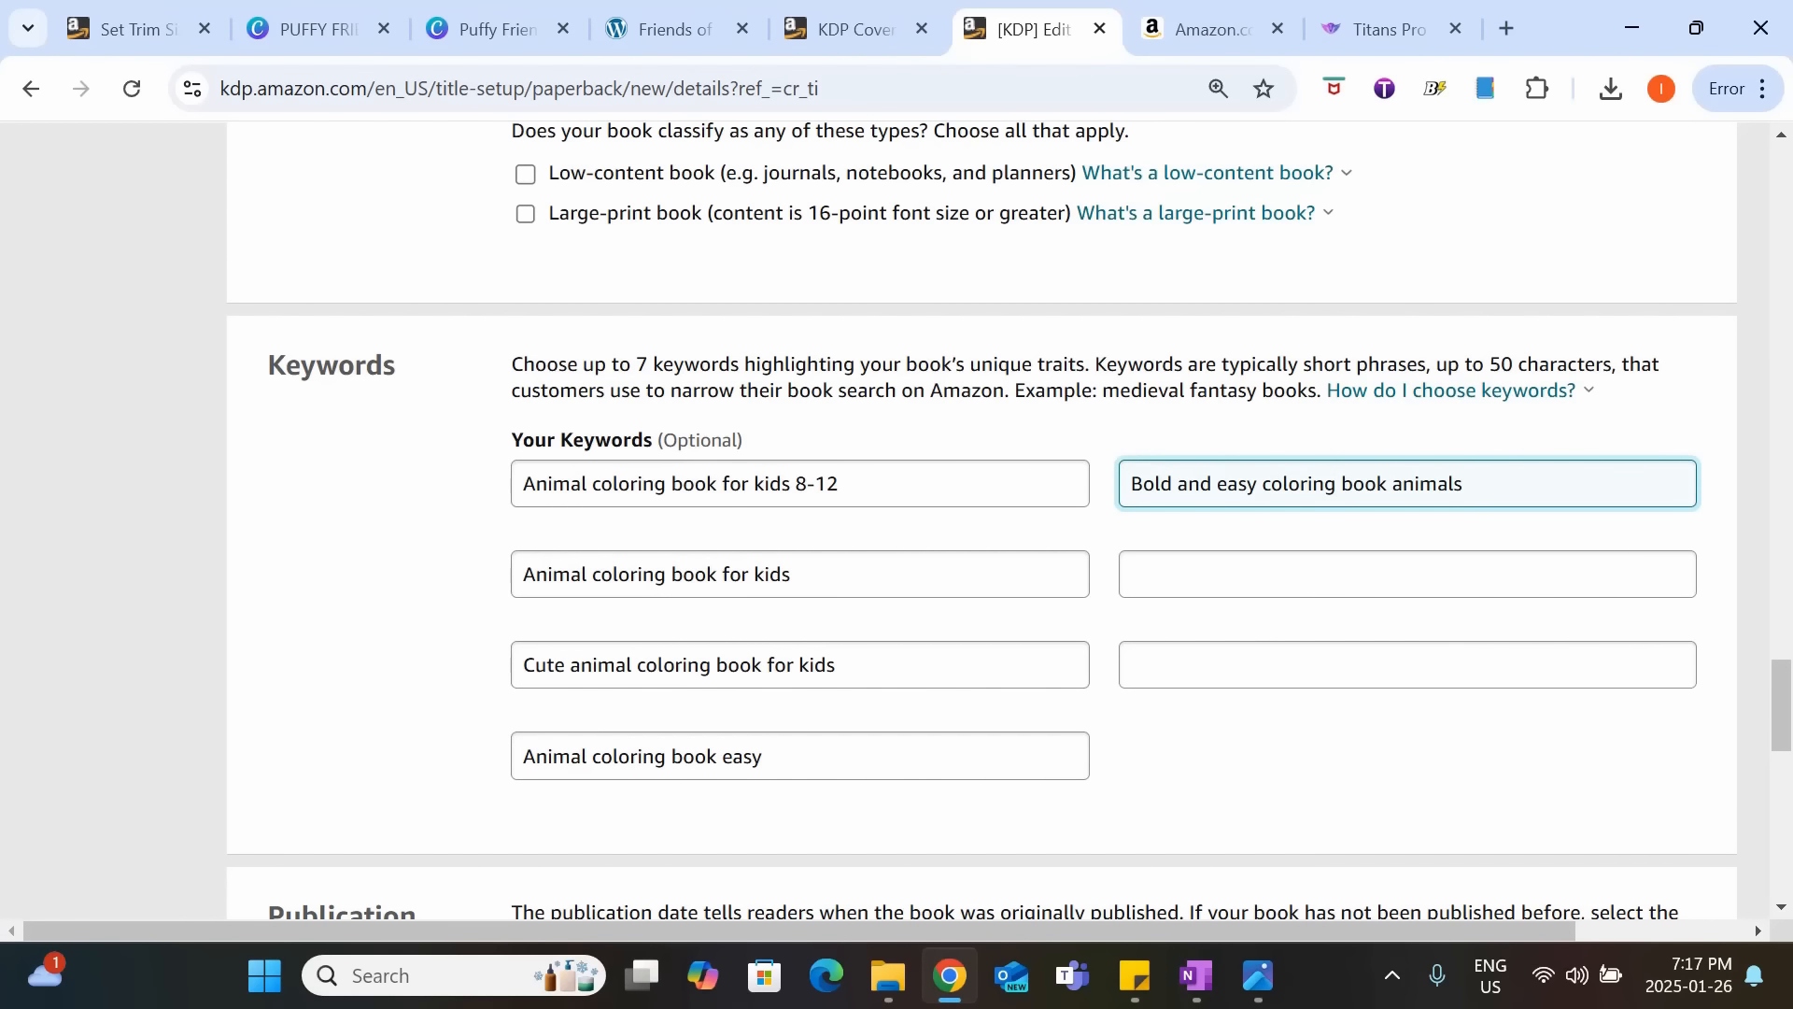
{"action": "key", "text": "alt+Tab"}
{"action": "left_click", "coordinate": [1587, 573]}
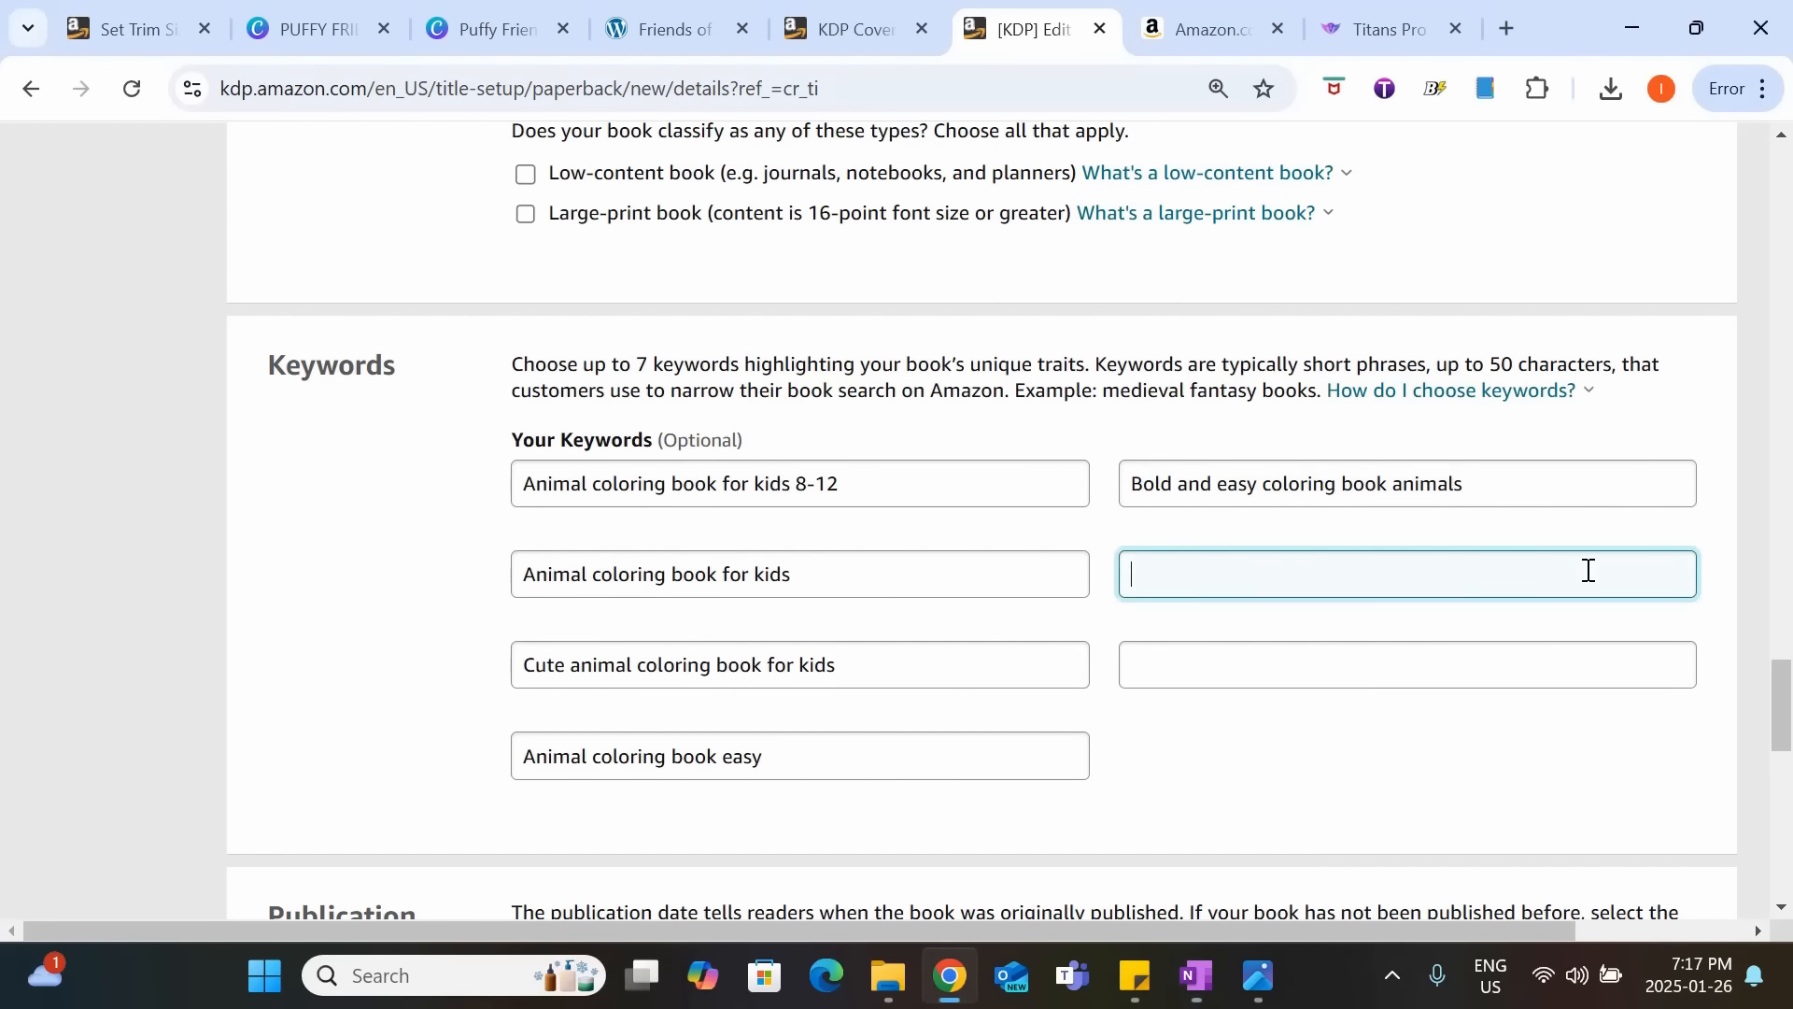
{"action": "type", "text": "Bold and easy animal coloring book"}
{"action": "key", "text": "alt+Tab"}
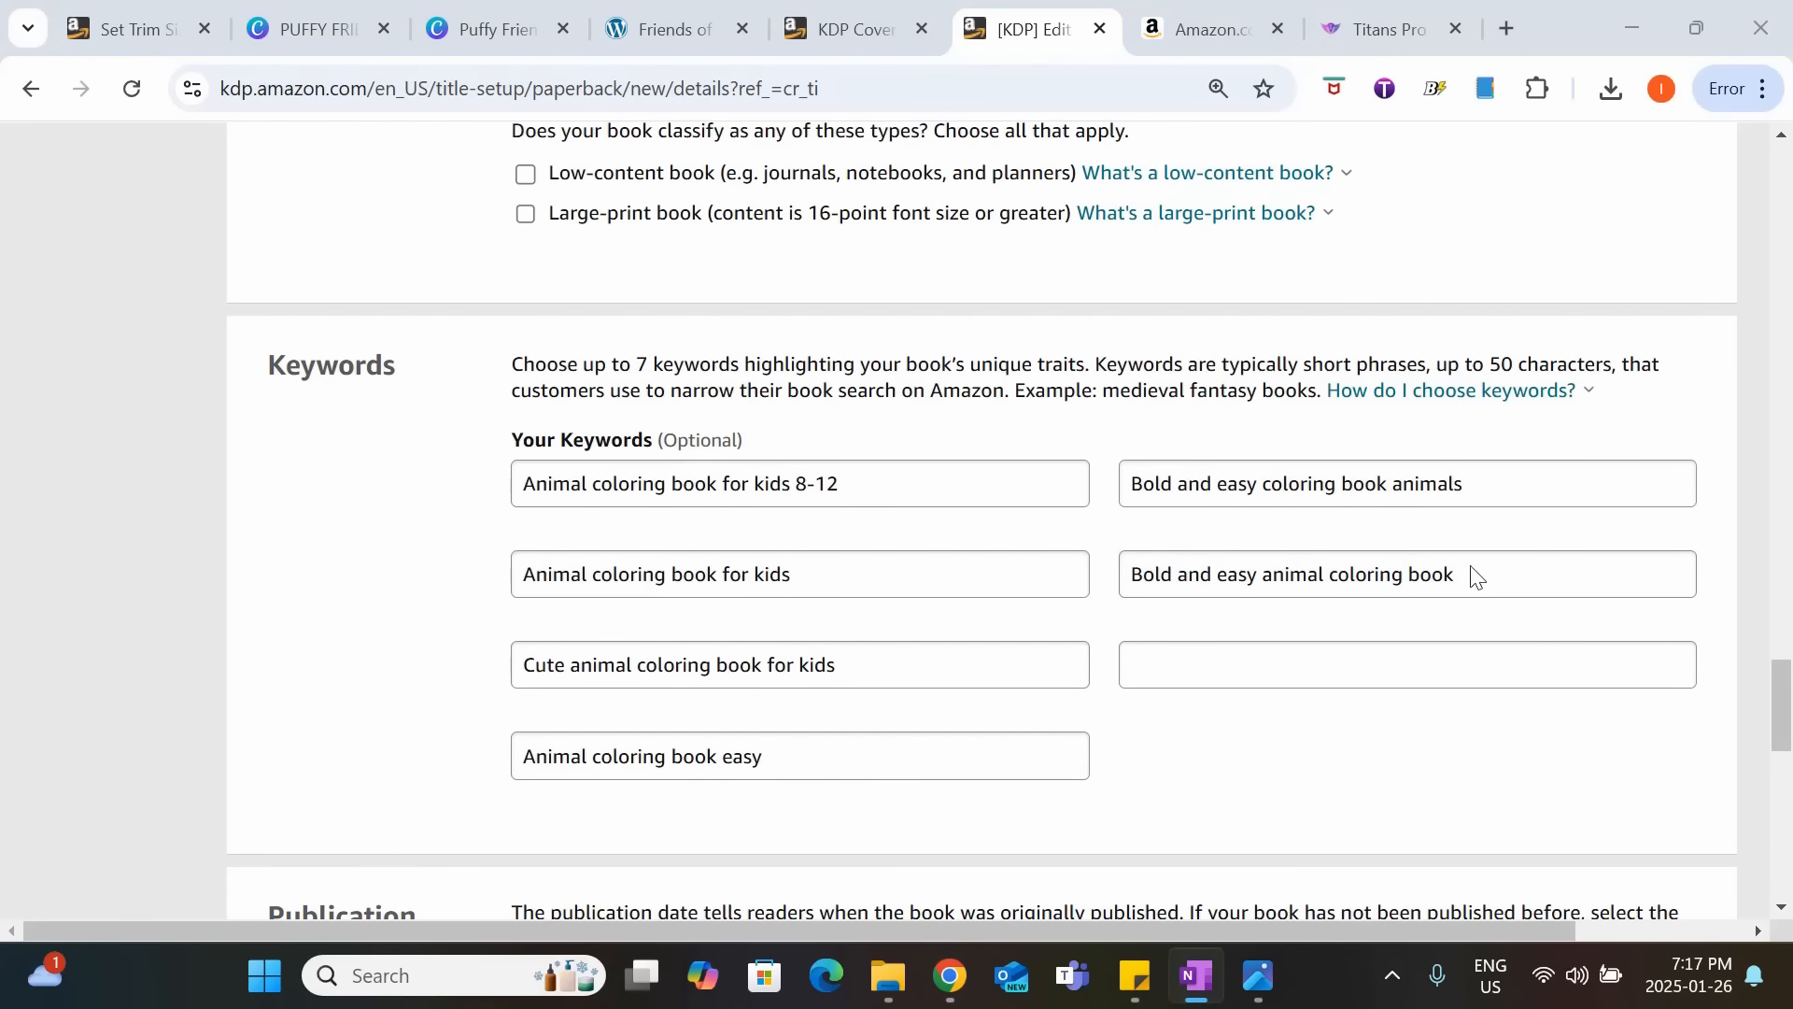
{"action": "left_click", "coordinate": [1298, 667]}
{"action": "type", "text": "Bold and easy coloring book for adult"}
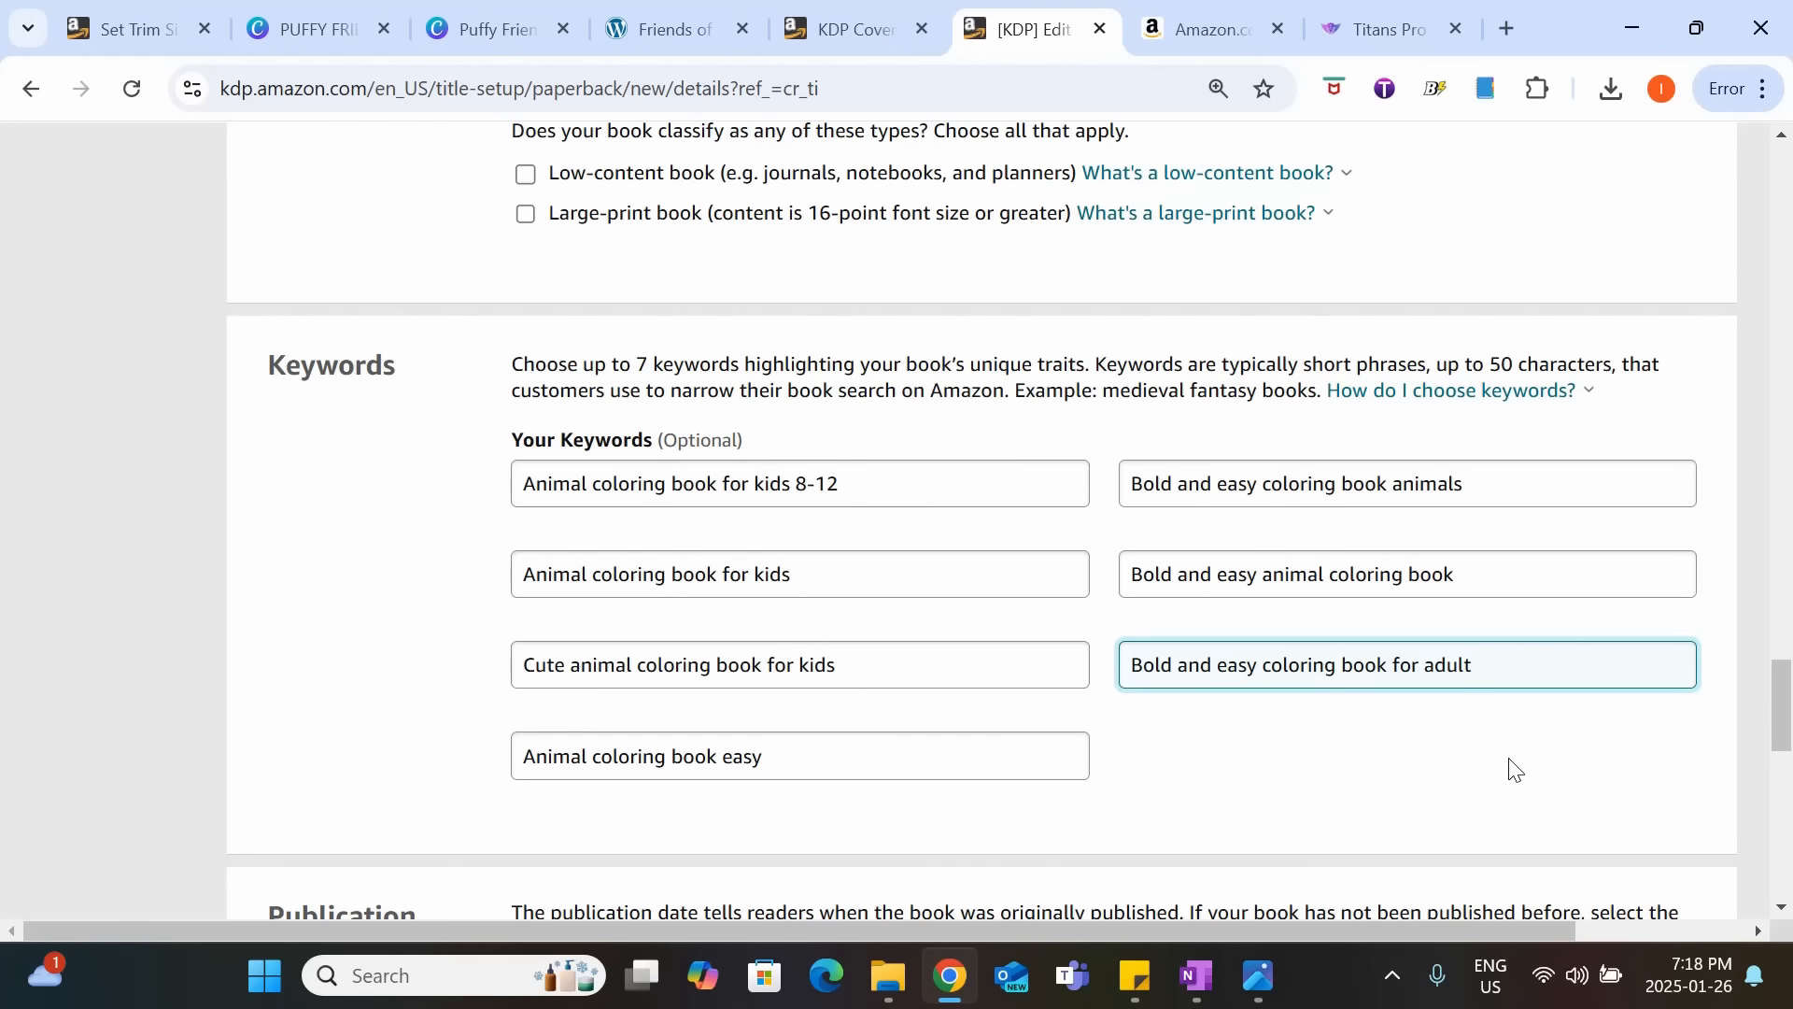
Choose the same publication and release date, then save the paperback details and continue to the content stage.
{"action": "scroll", "coordinate": [1513, 771], "scroll_direction": "down", "scroll_amount": 3}
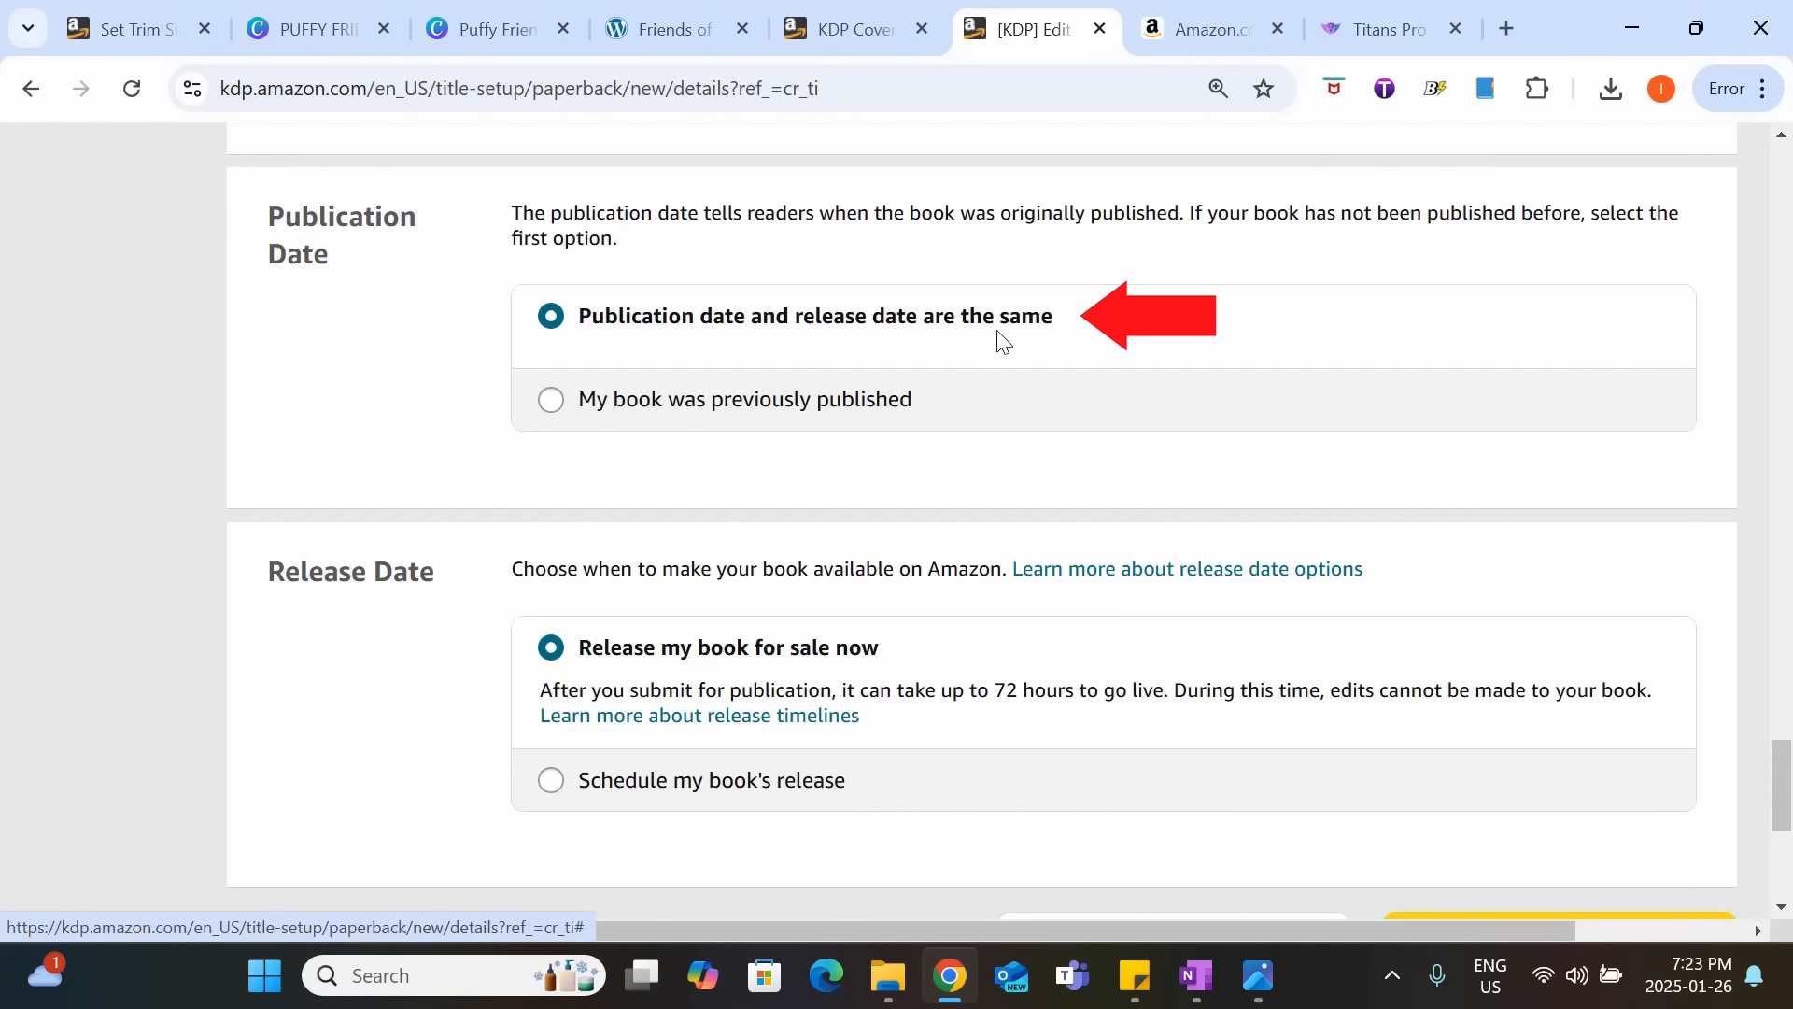
{"action": "left_click", "coordinate": [1030, 342]}
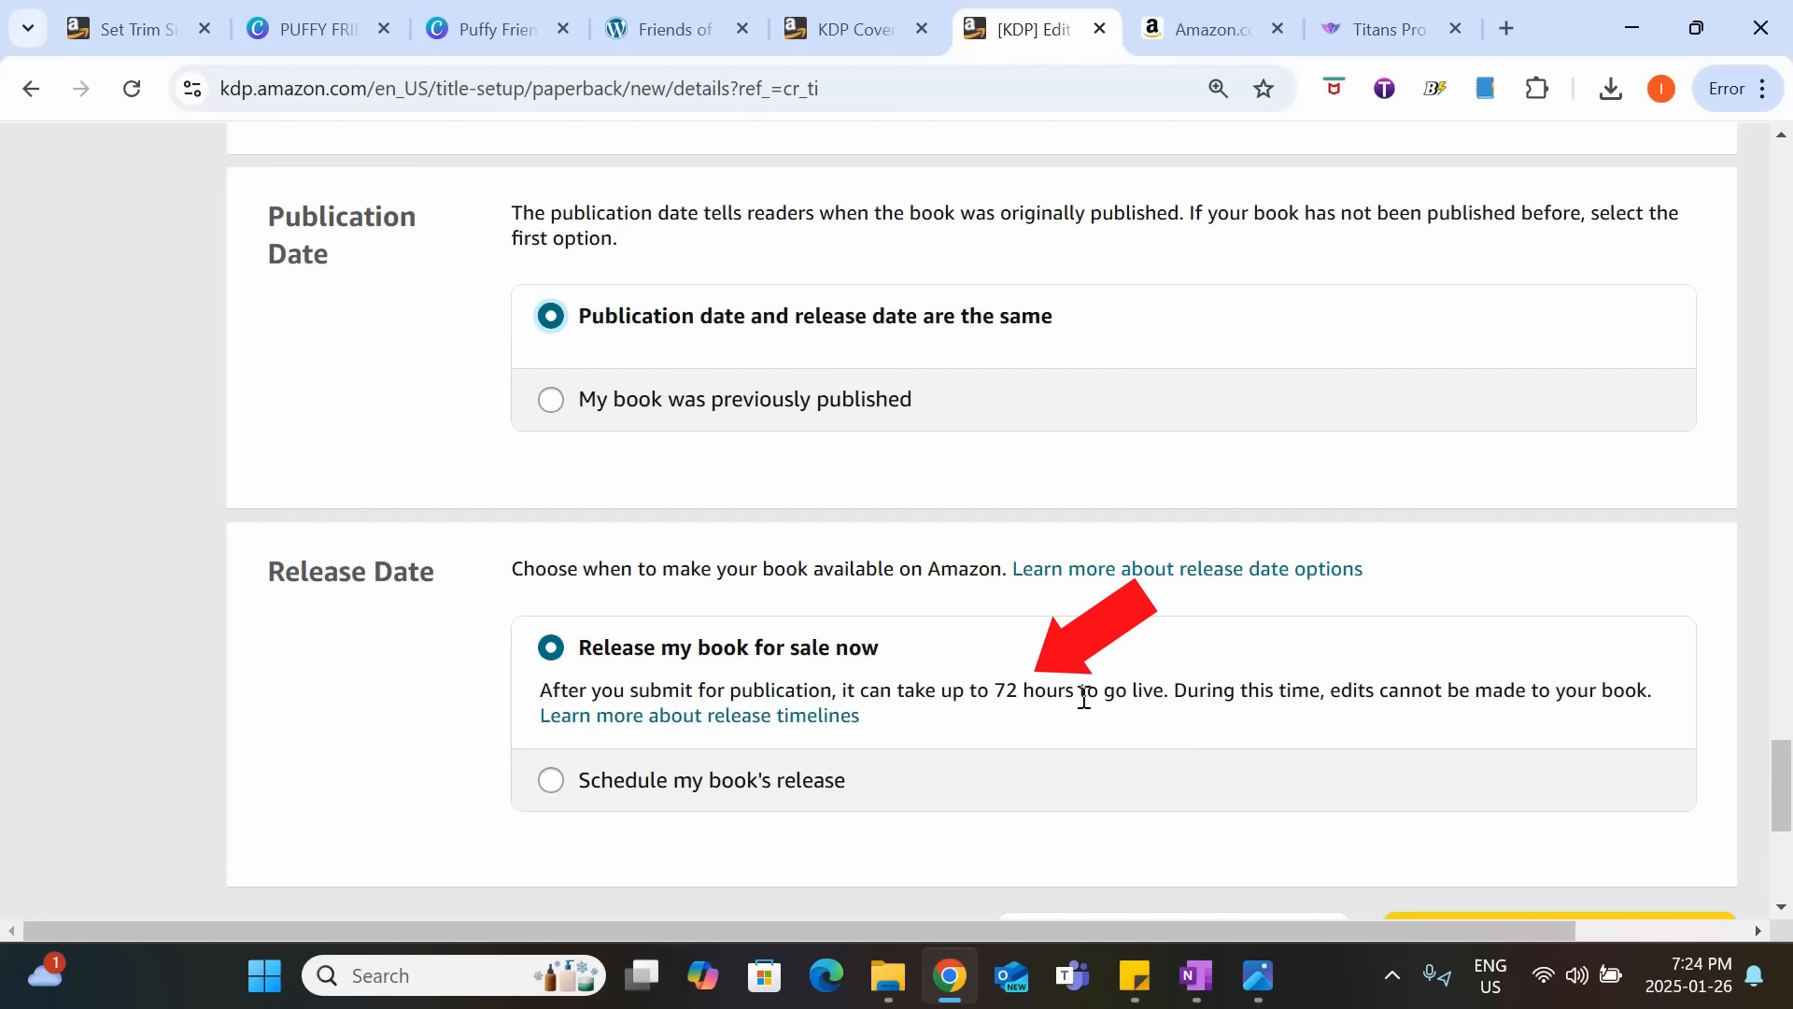
{"action": "scroll", "coordinate": [1083, 699], "scroll_direction": "down", "scroll_amount": 1}
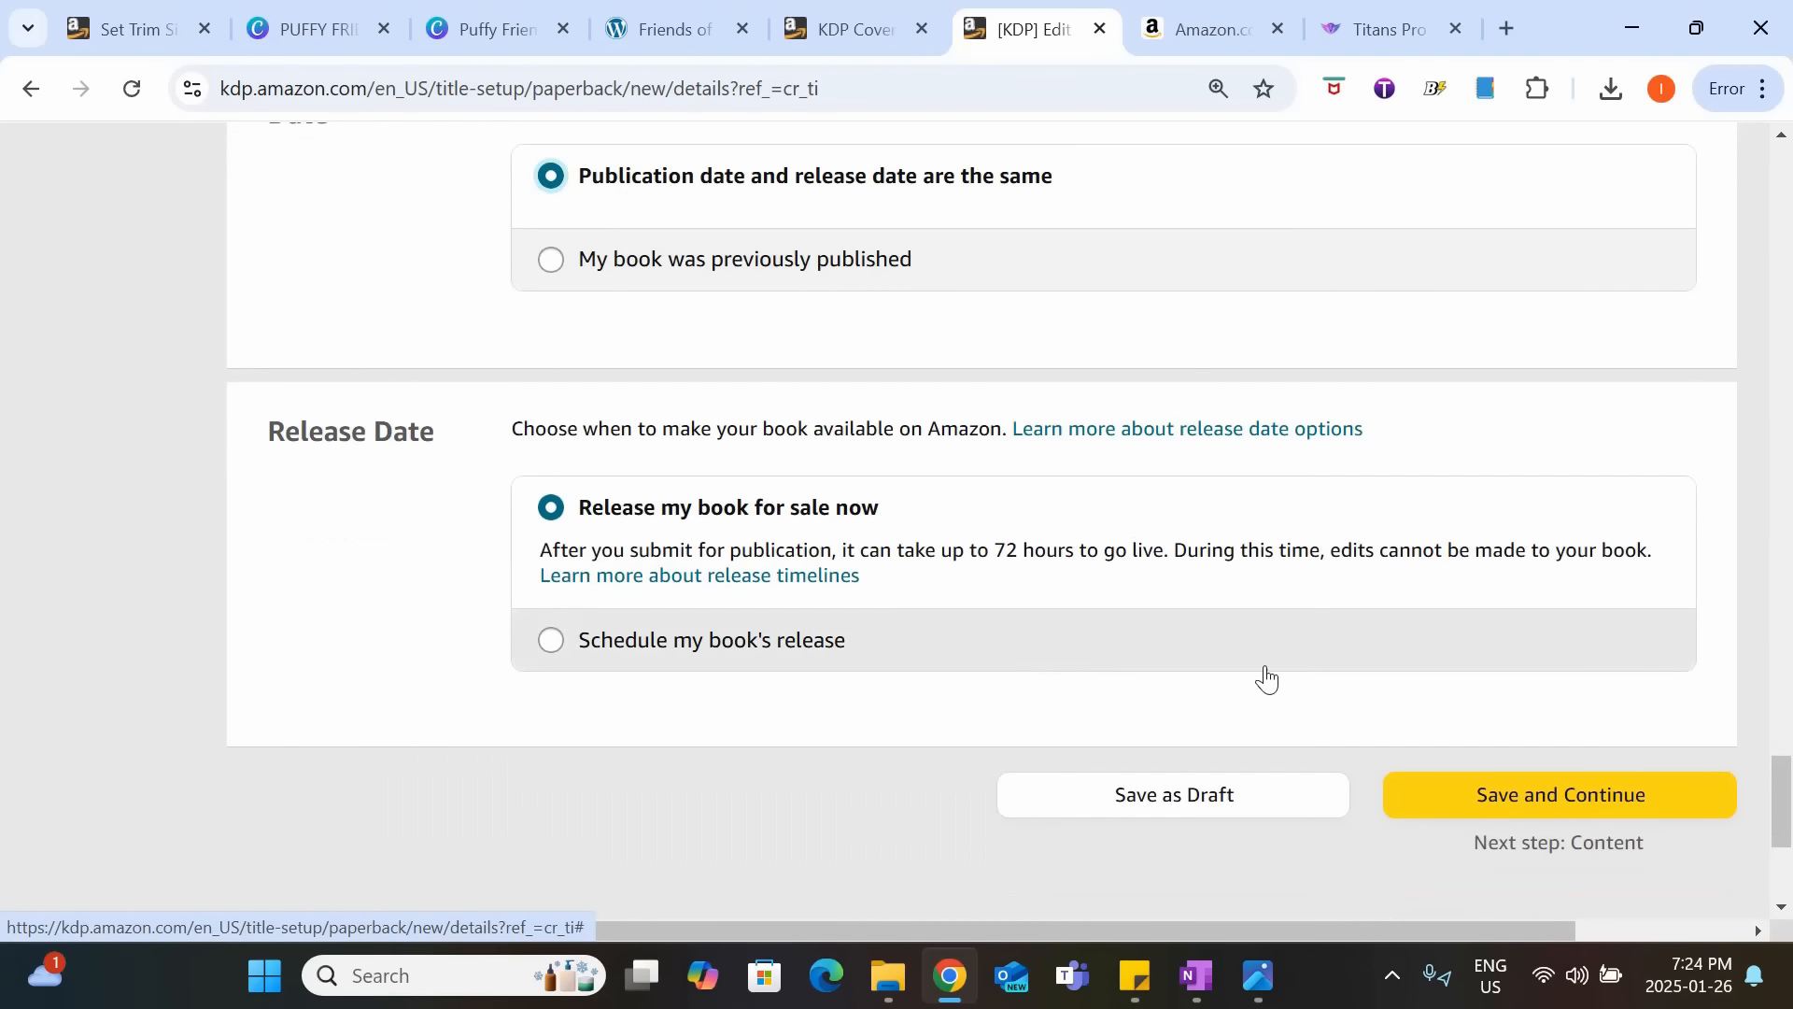
{"action": "left_click", "coordinate": [1522, 811]}
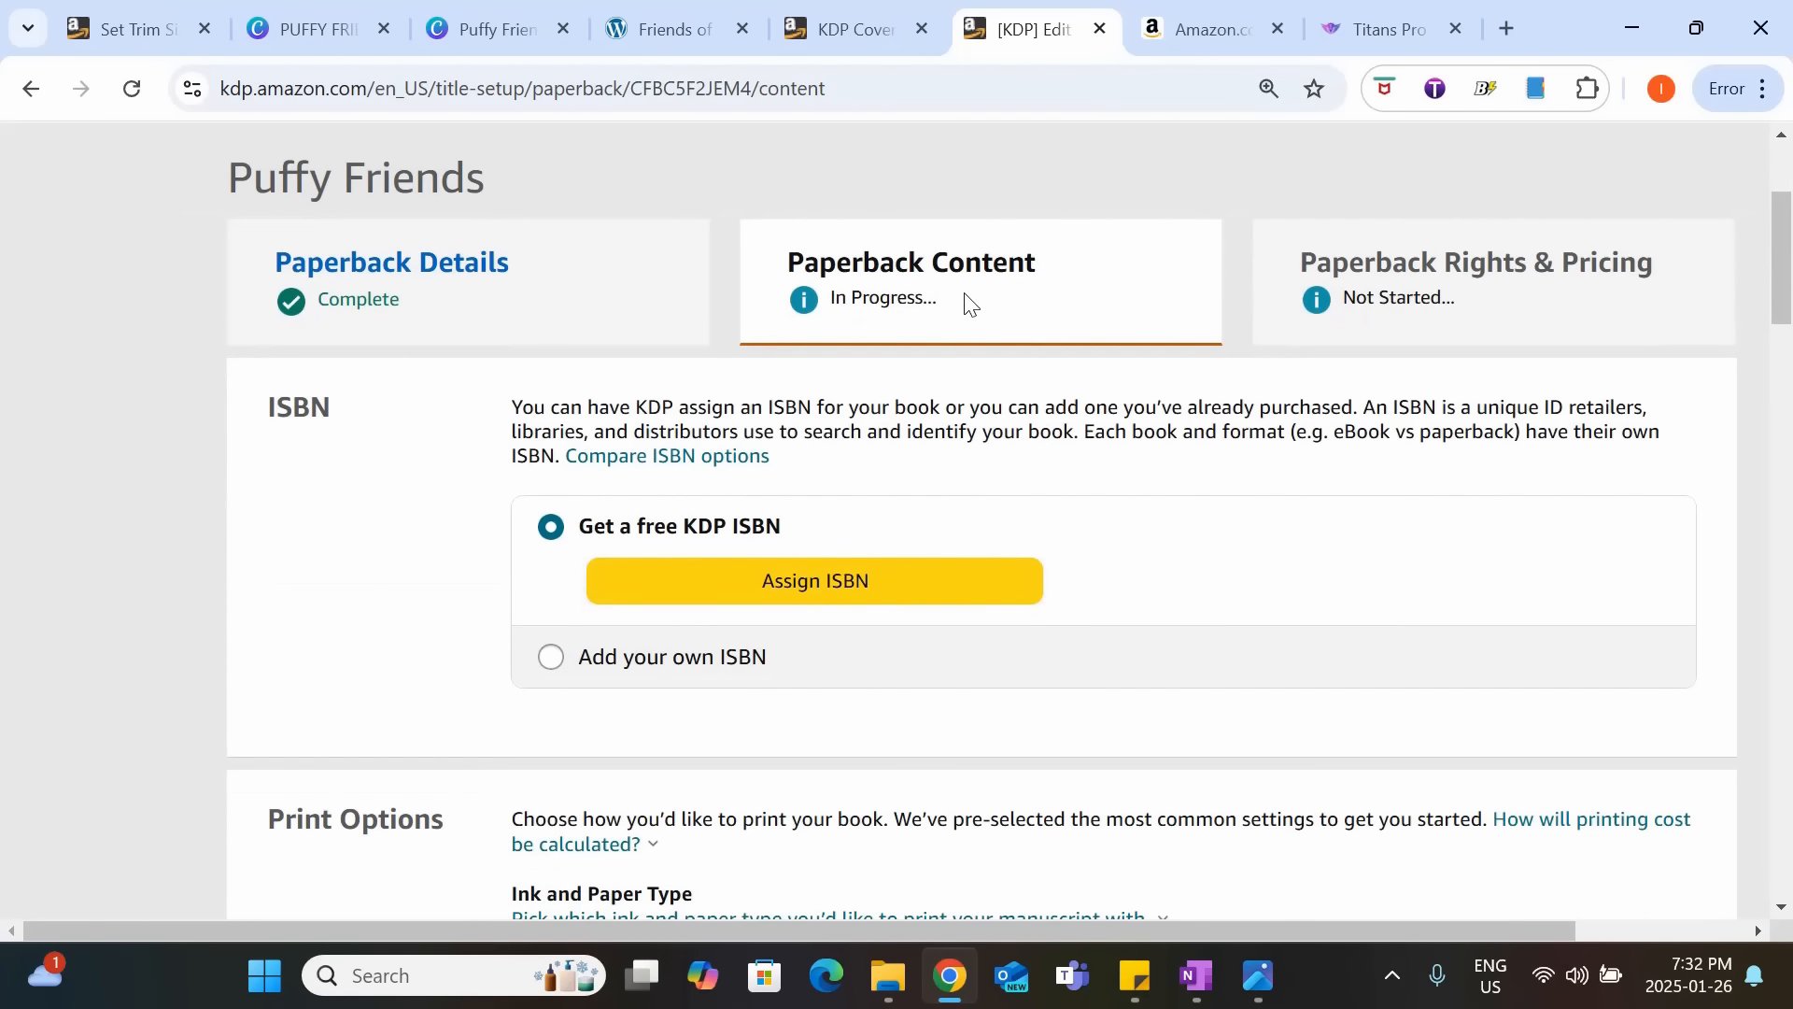
Assign a free KDP ISBN to the book and confirm the assignment.
{"action": "scroll", "coordinate": [952, 308], "scroll_direction": "down", "scroll_amount": 1}
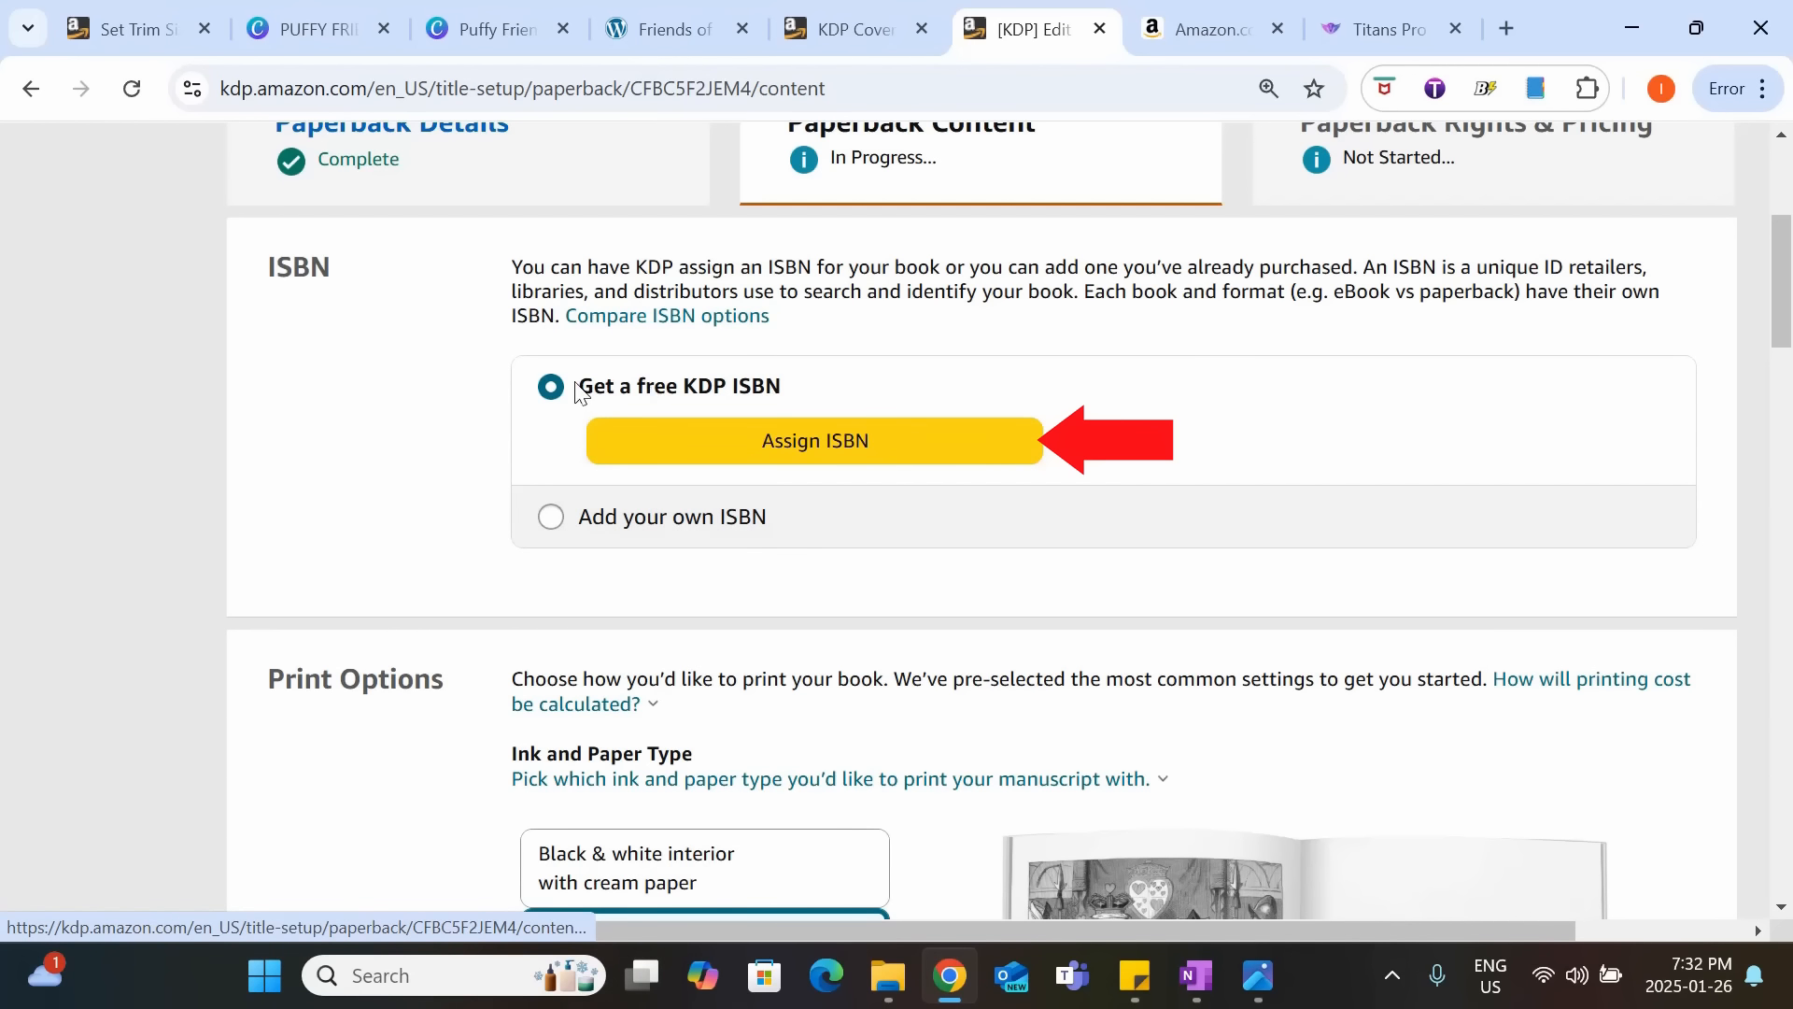
{"action": "left_click", "coordinate": [710, 439]}
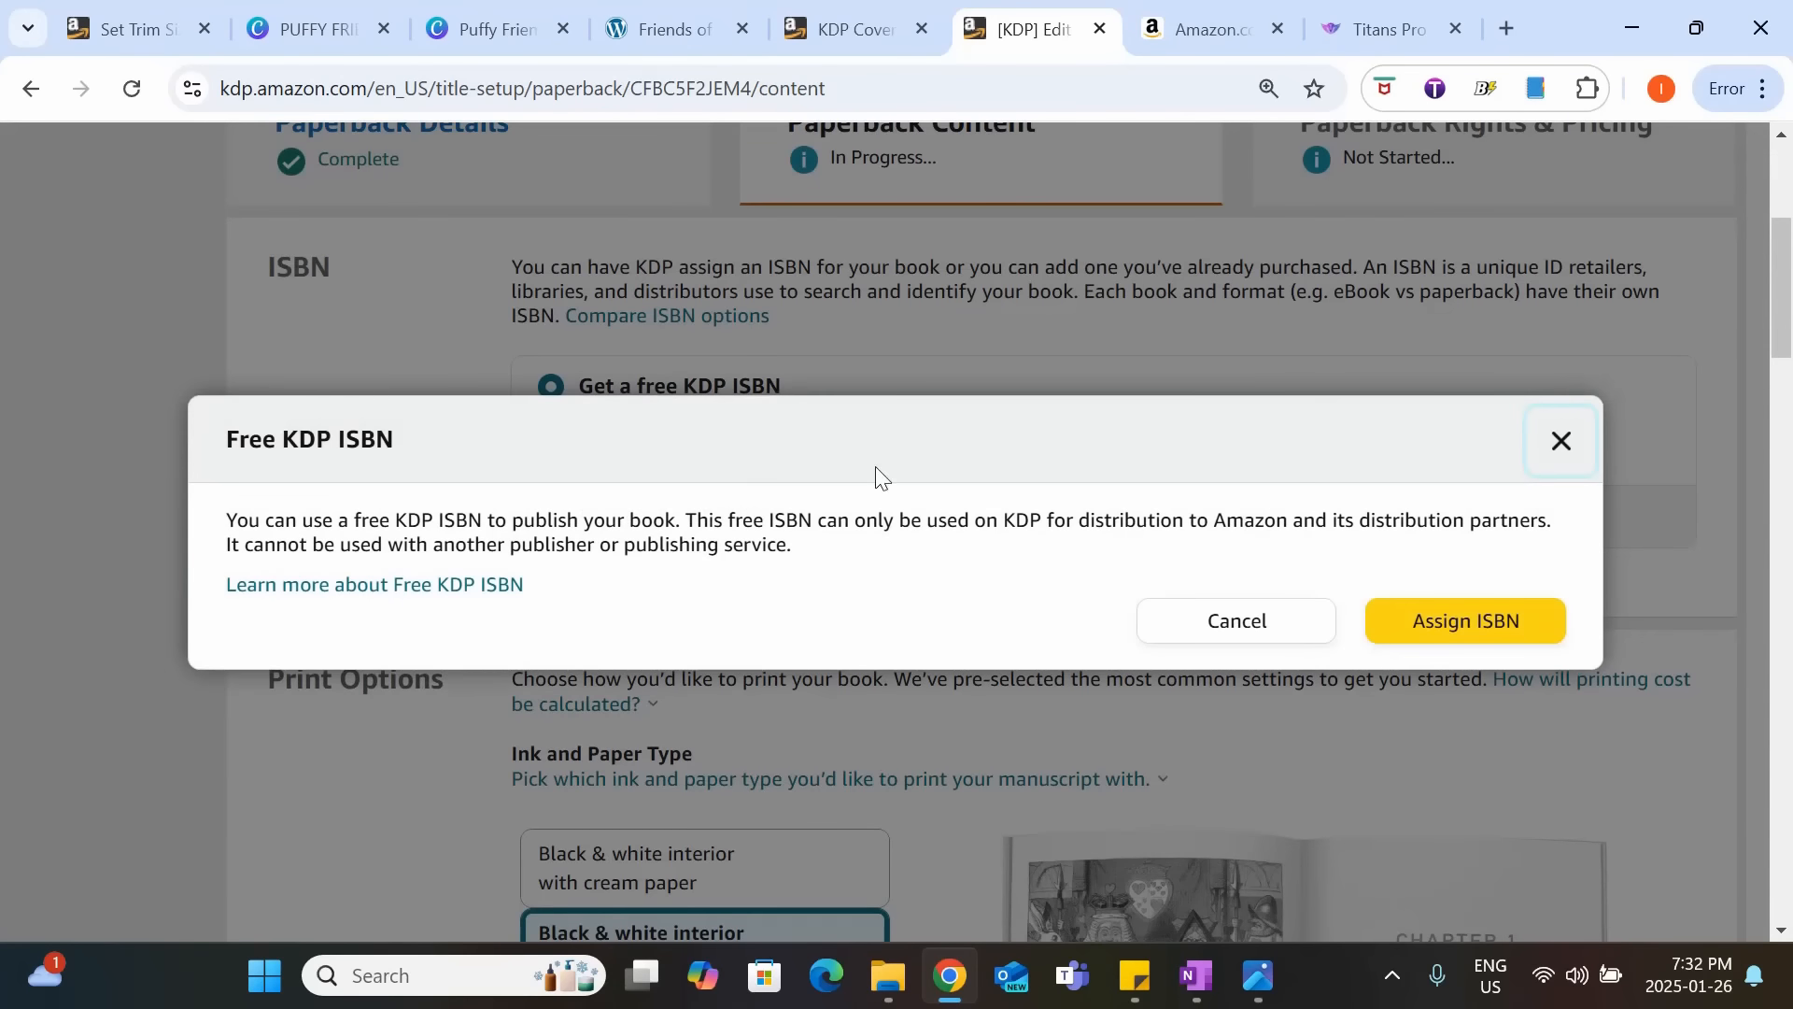
{"action": "left_click", "coordinate": [1465, 618]}
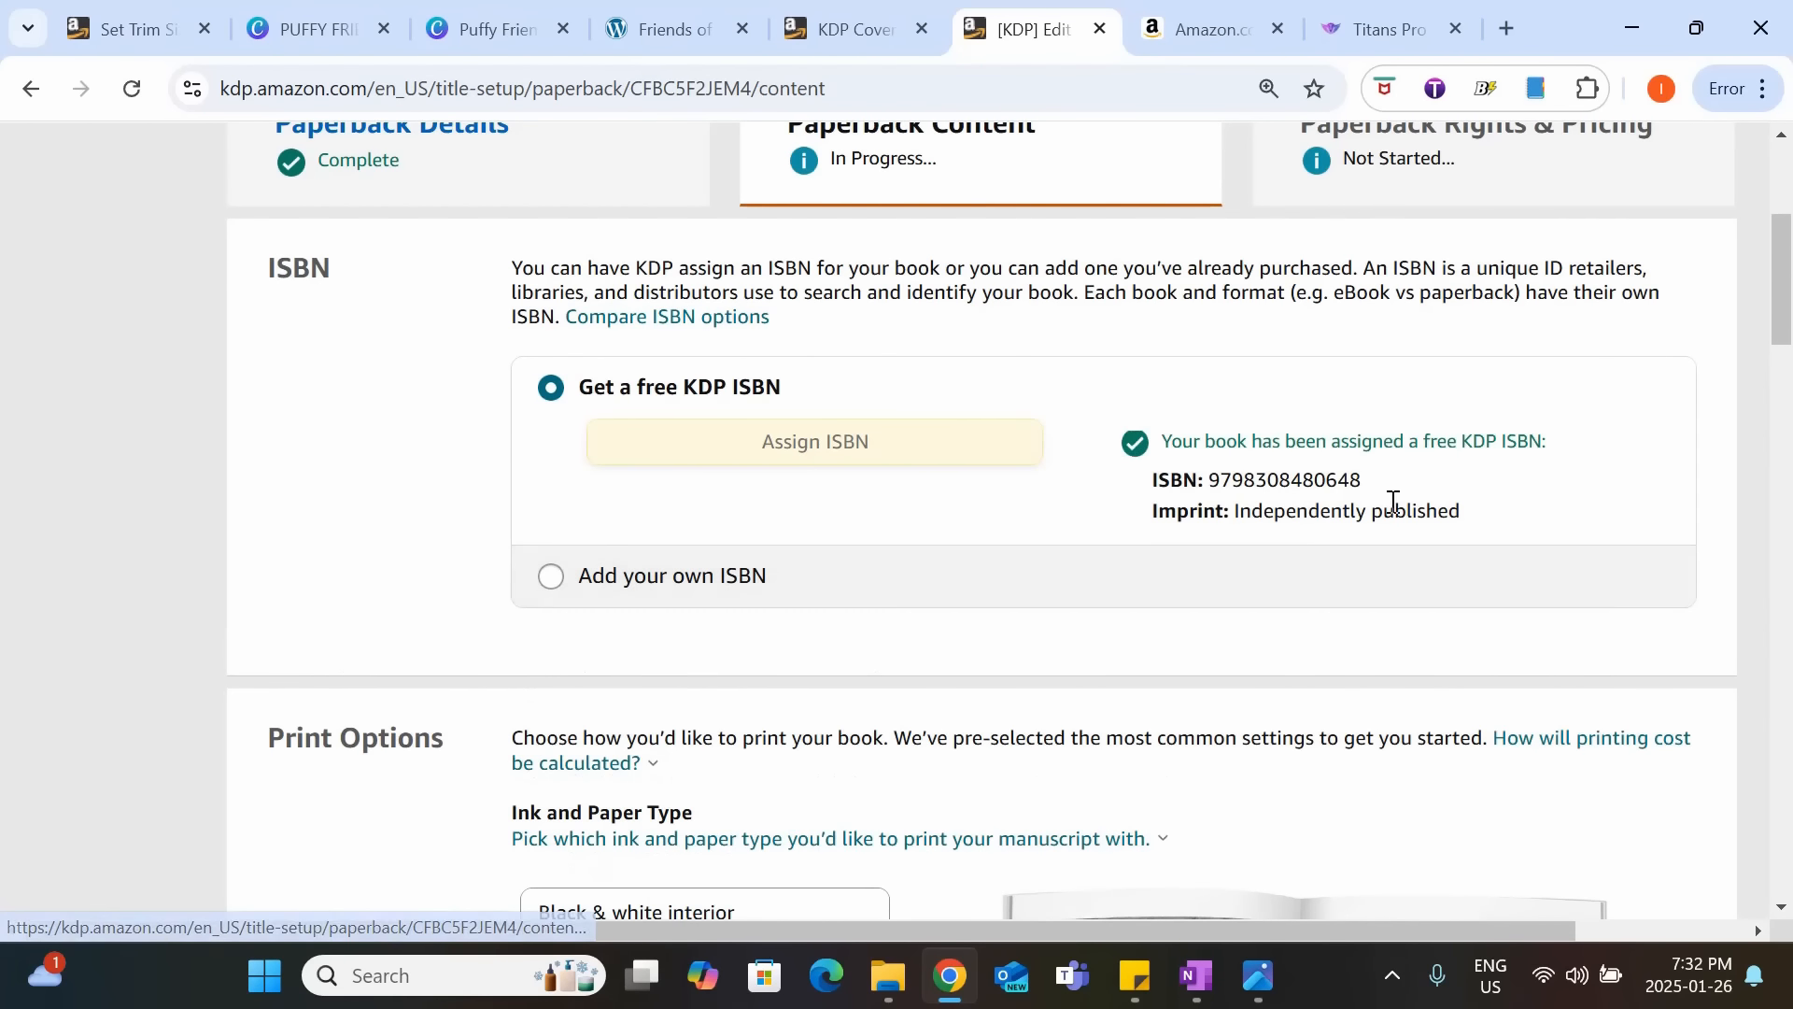
Choose a black & white interior with white paper and set the trim size to 8.5 x 8.5 in.
{"action": "scroll", "coordinate": [1214, 478], "scroll_direction": "down", "scroll_amount": 5}
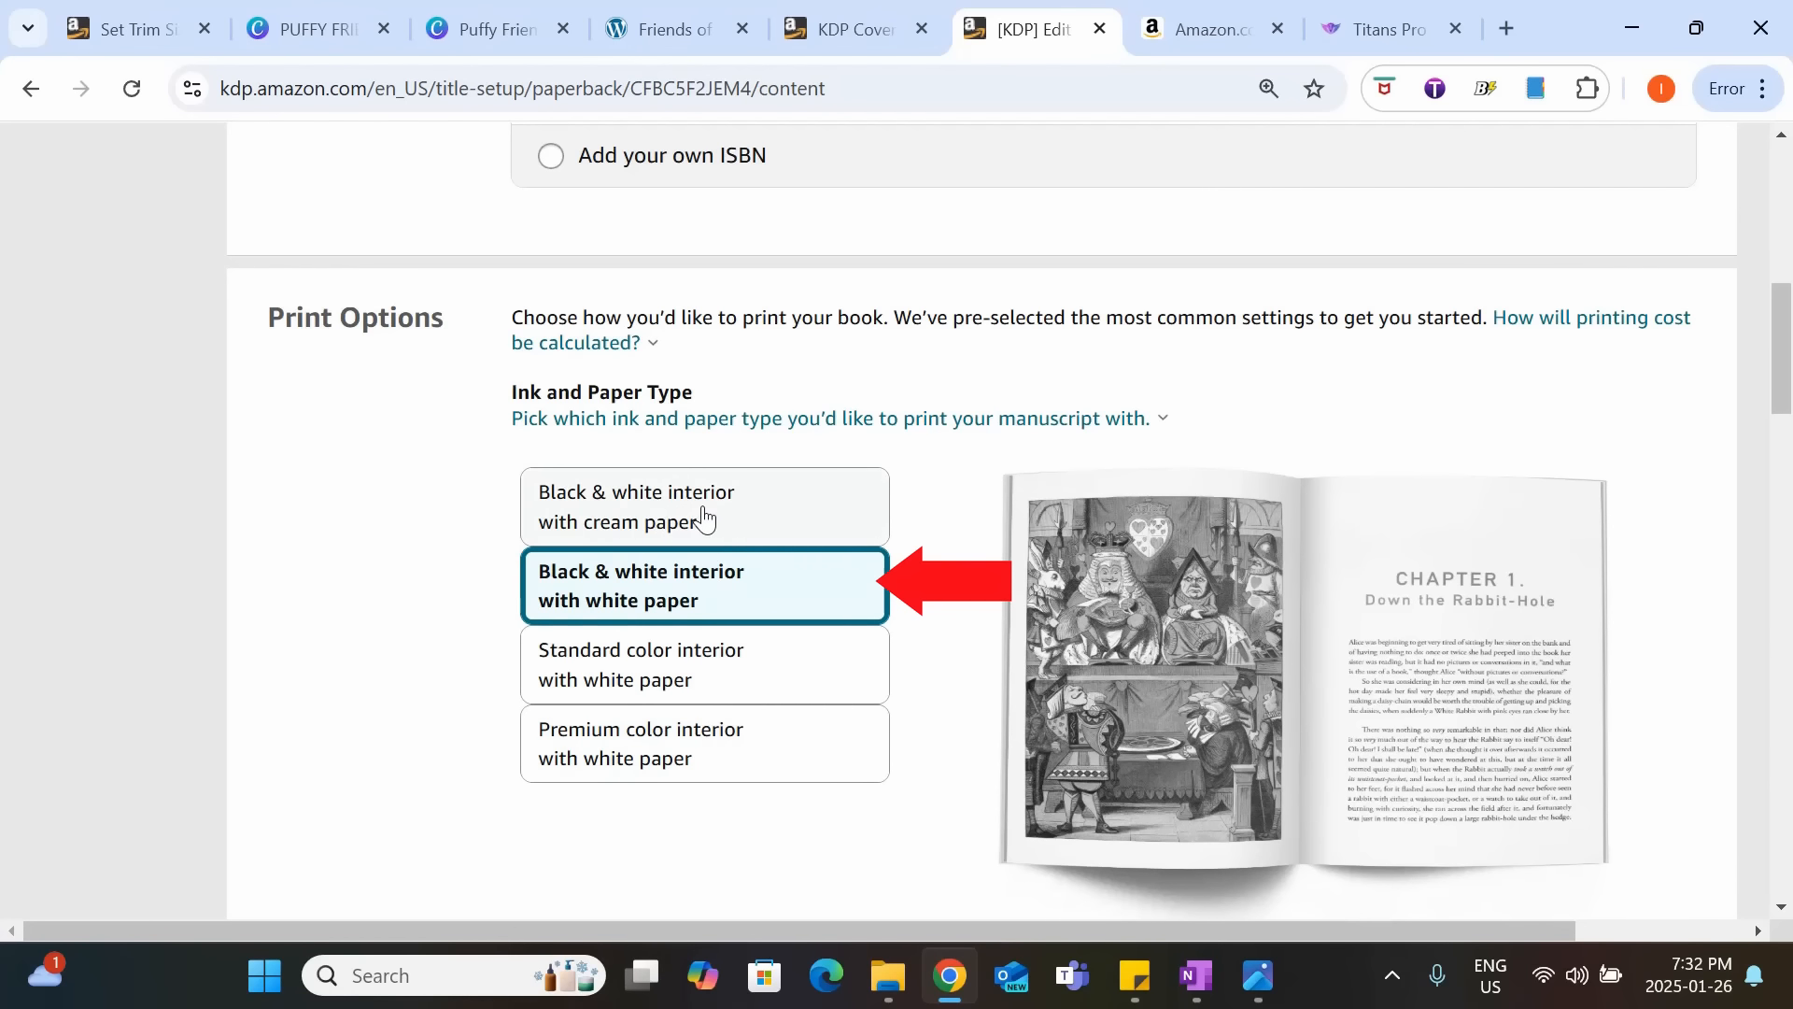
{"action": "left_click", "coordinate": [602, 591]}
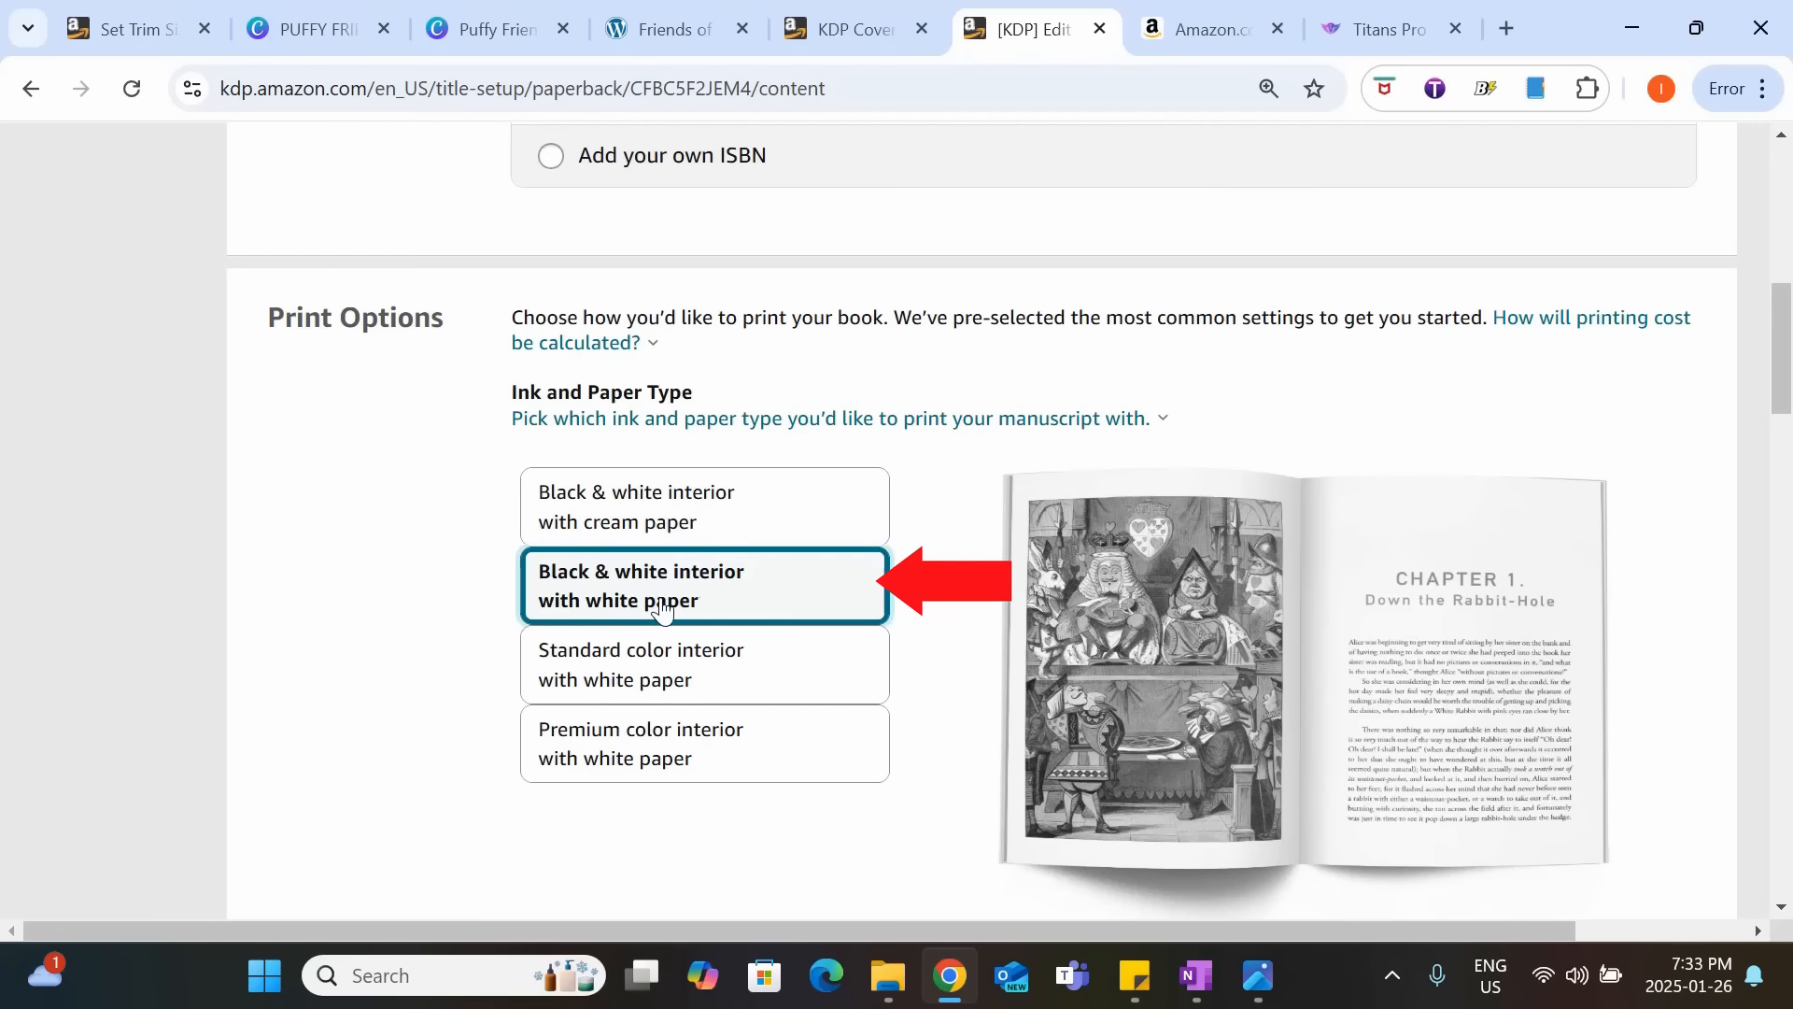
{"action": "scroll", "coordinate": [729, 588], "scroll_direction": "down", "scroll_amount": 5}
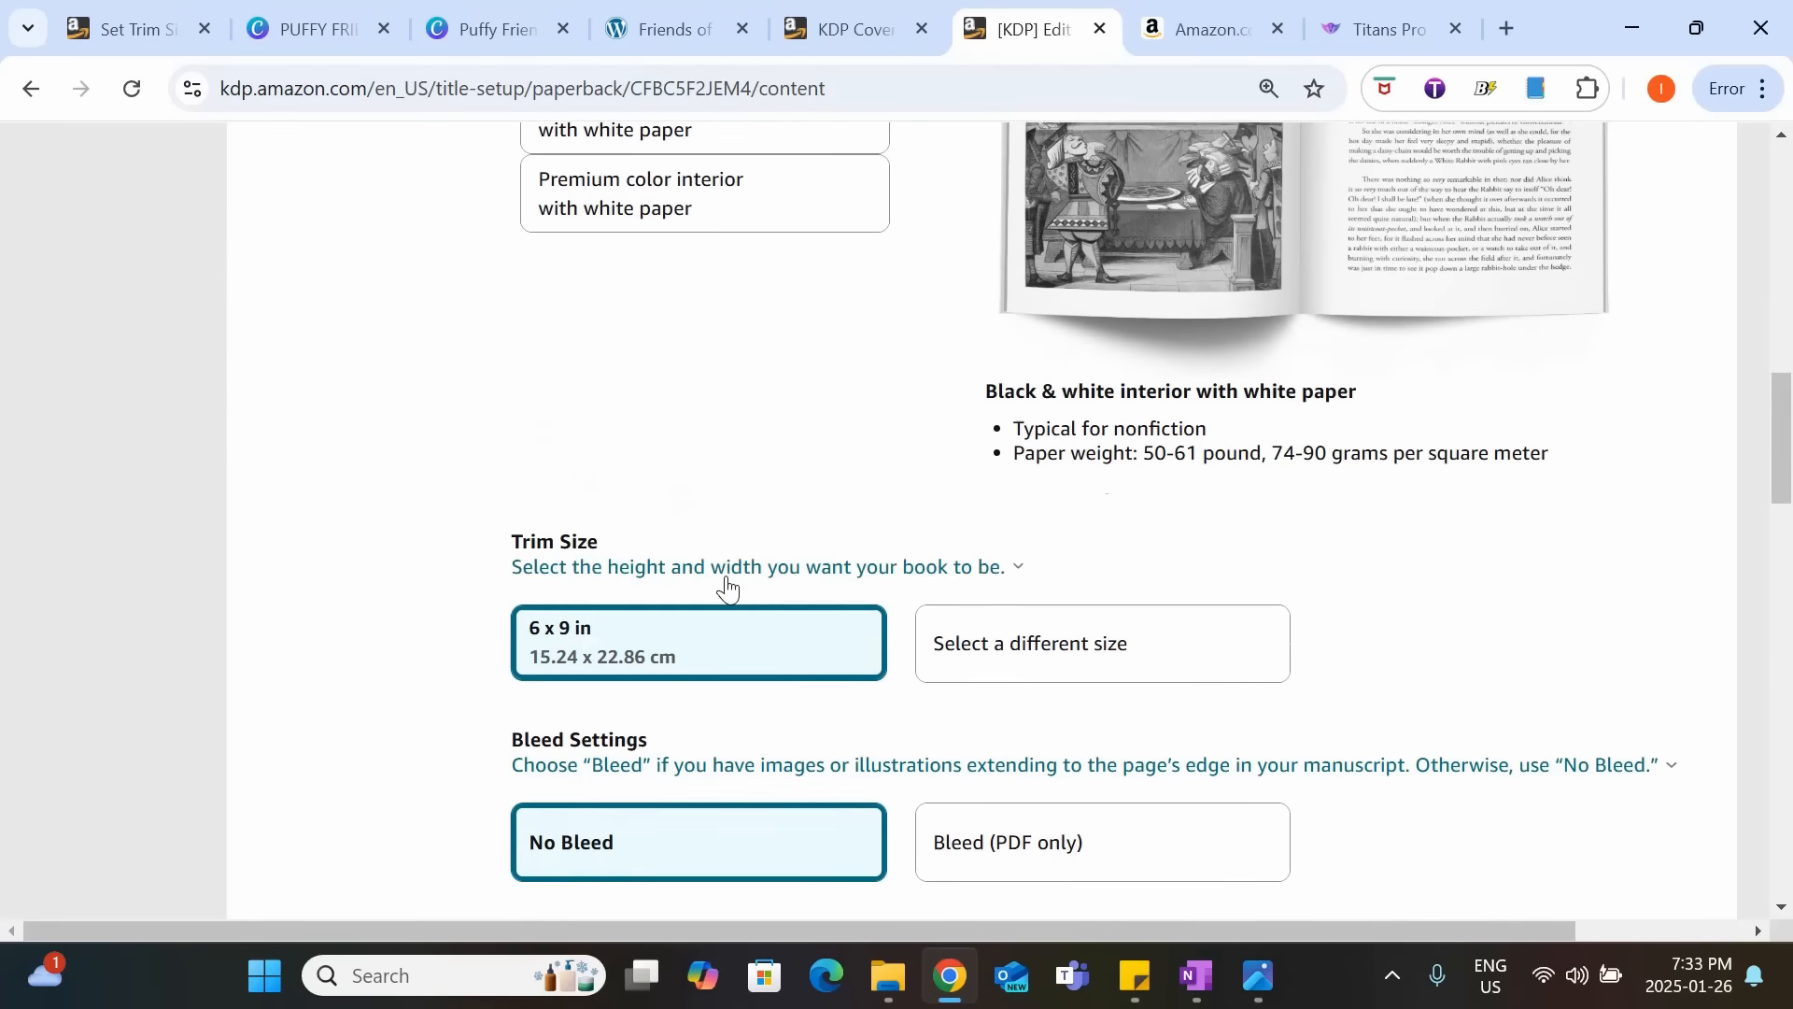
{"action": "scroll", "coordinate": [971, 439], "scroll_direction": "down", "scroll_amount": 3}
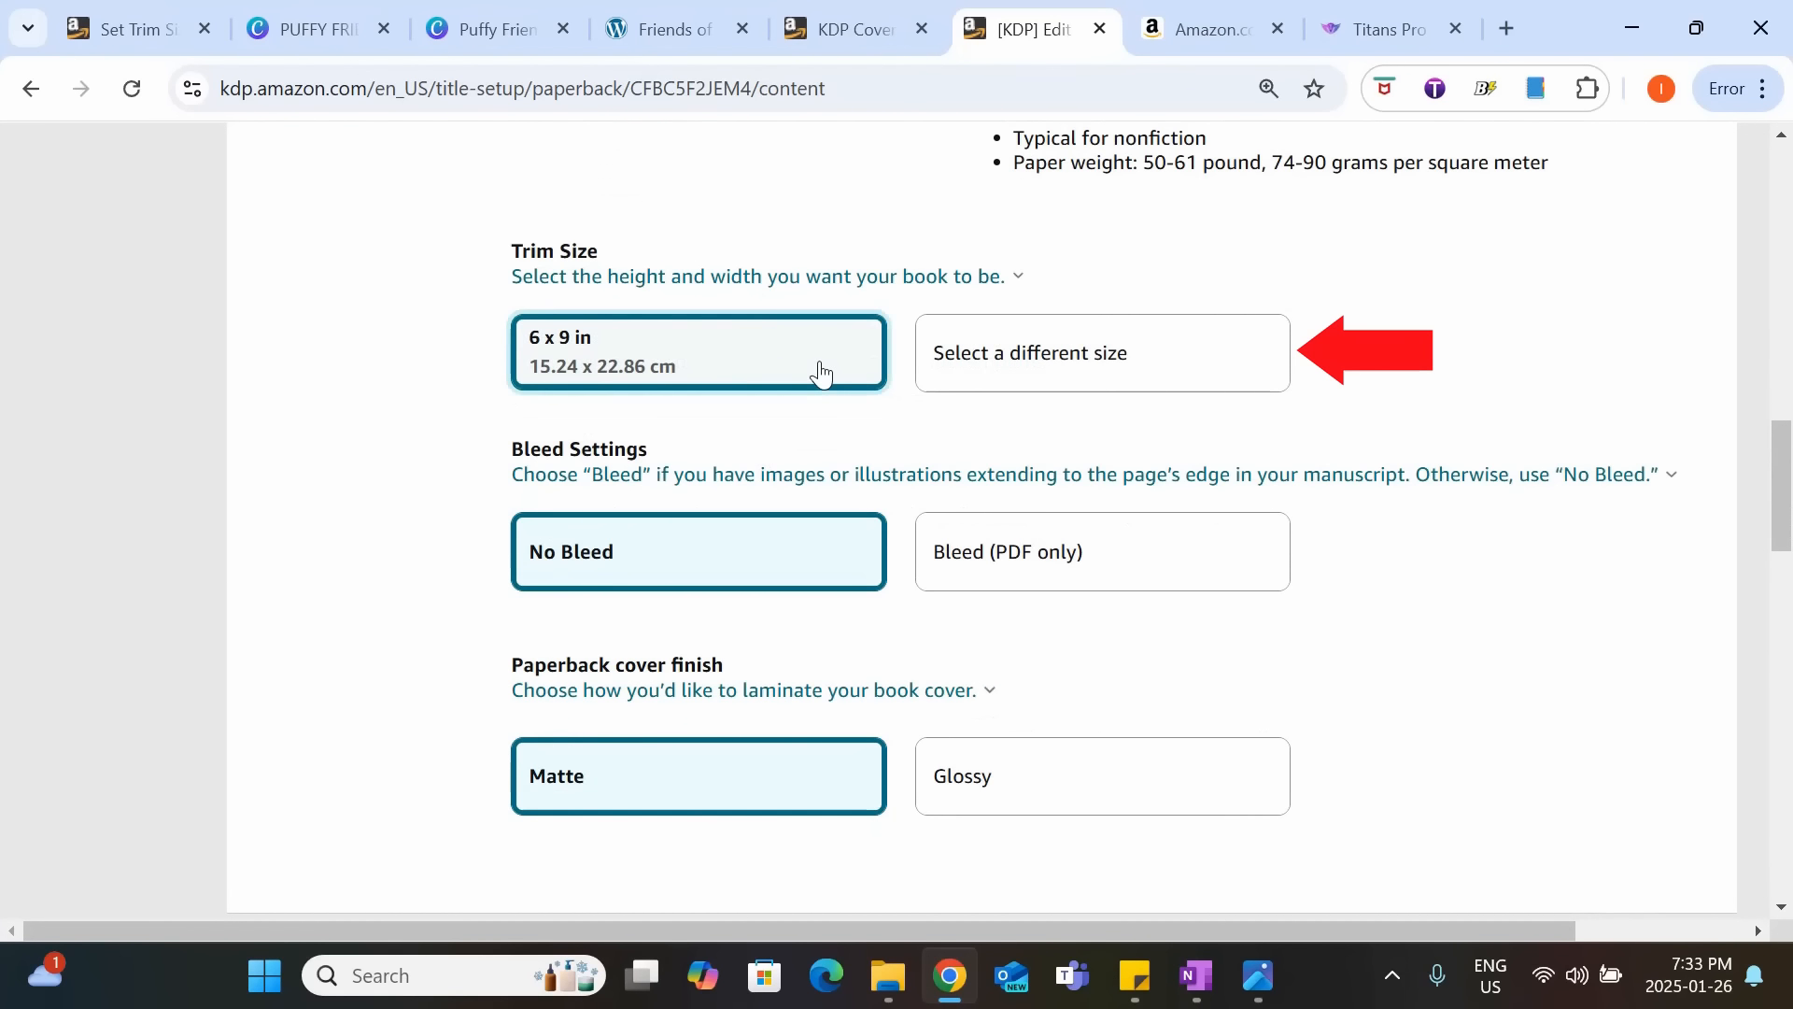
{"action": "left_click", "coordinate": [980, 355]}
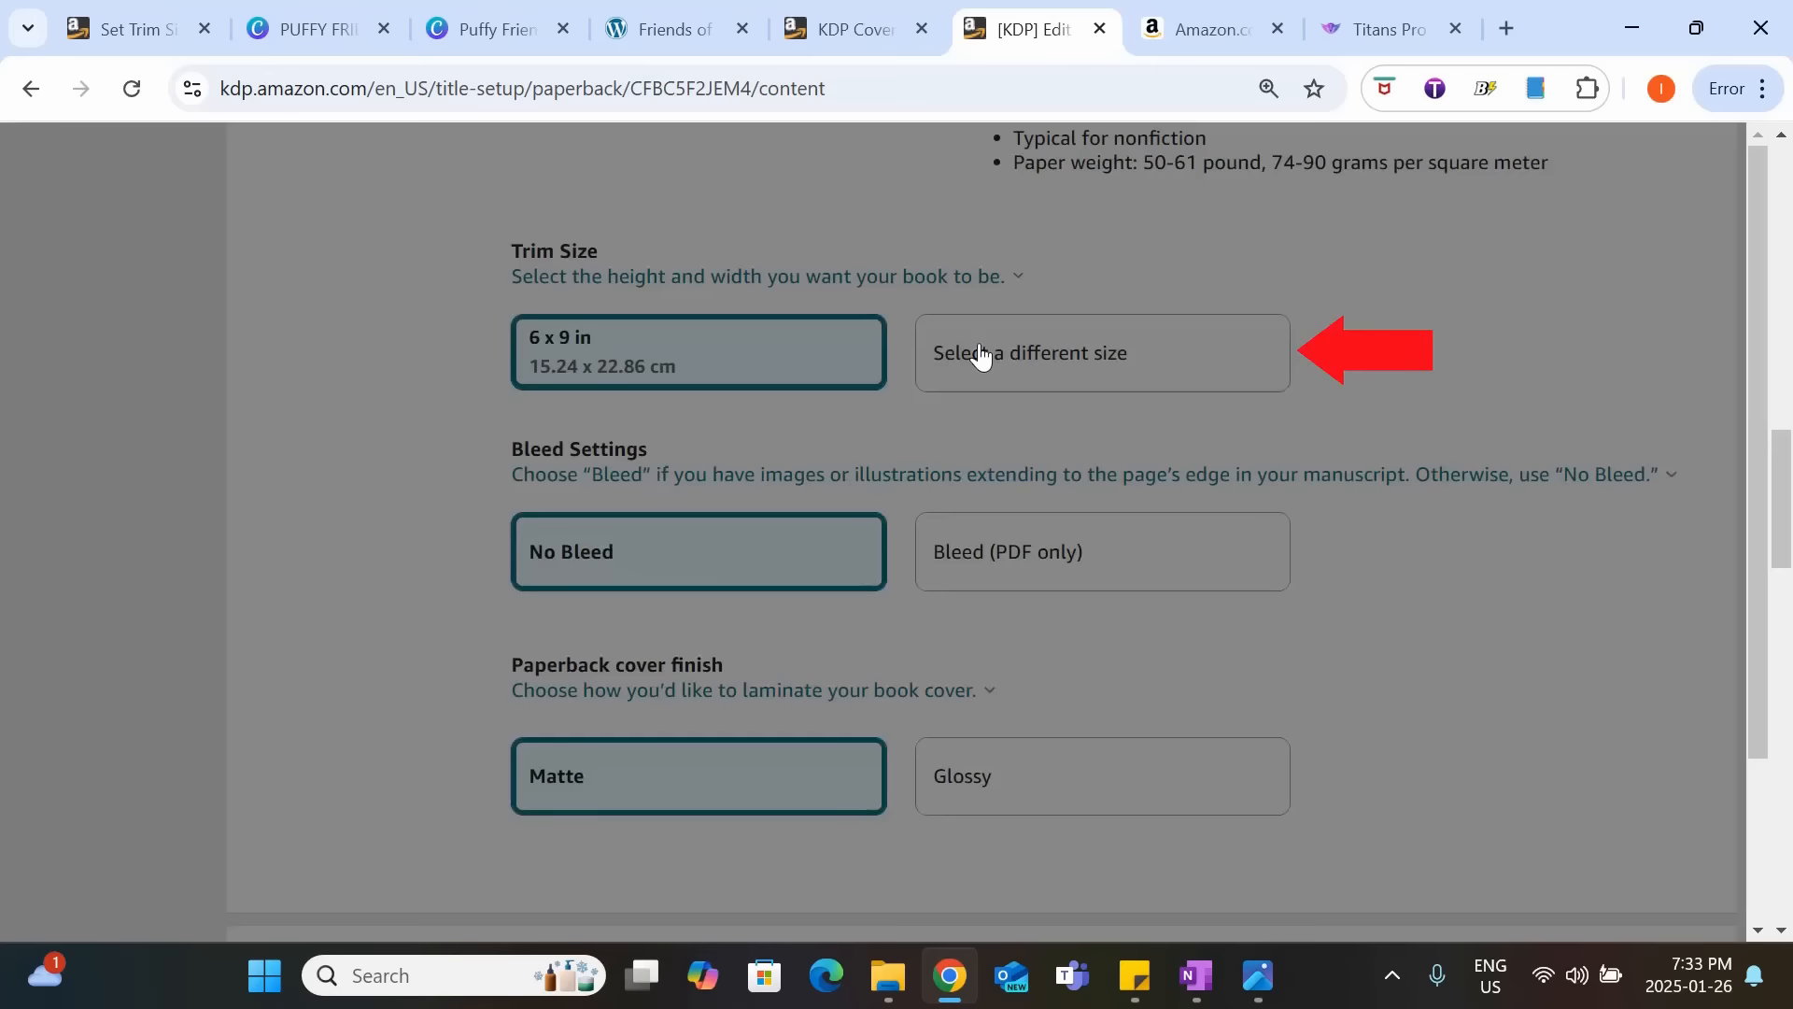
{"action": "scroll", "coordinate": [1037, 421], "scroll_direction": "down", "scroll_amount": 2}
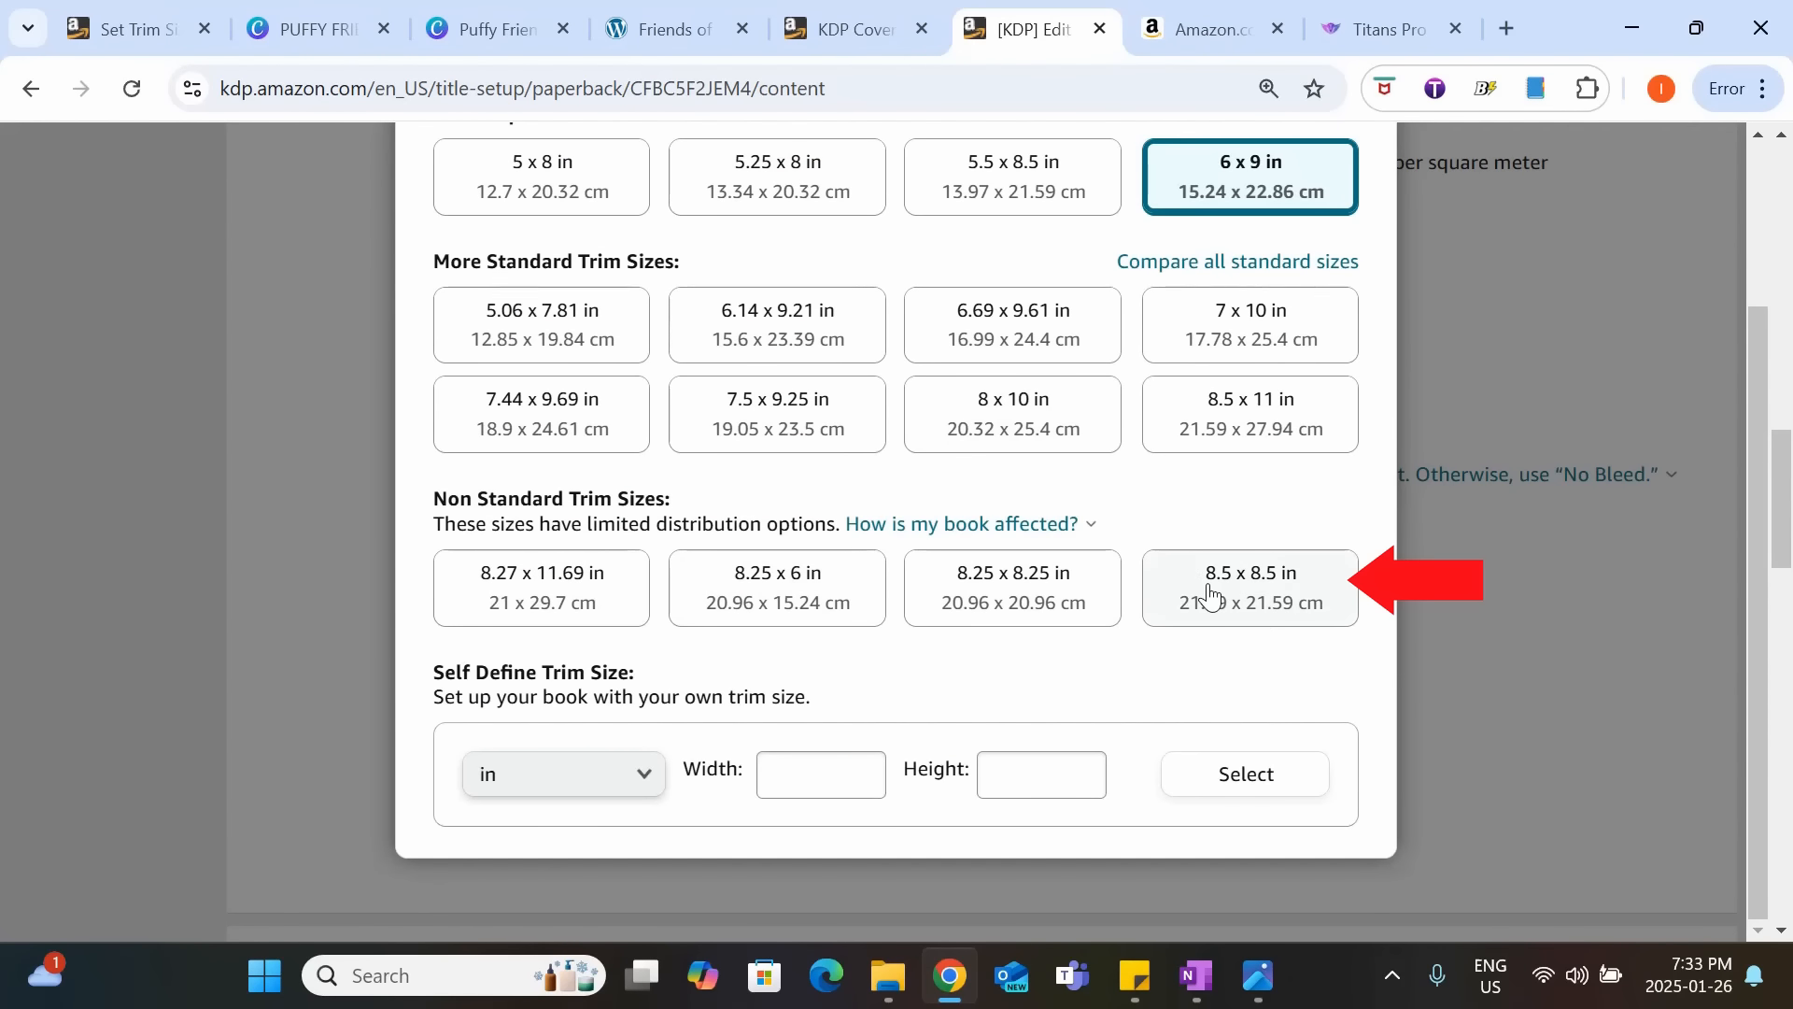
{"action": "left_click", "coordinate": [1253, 607]}
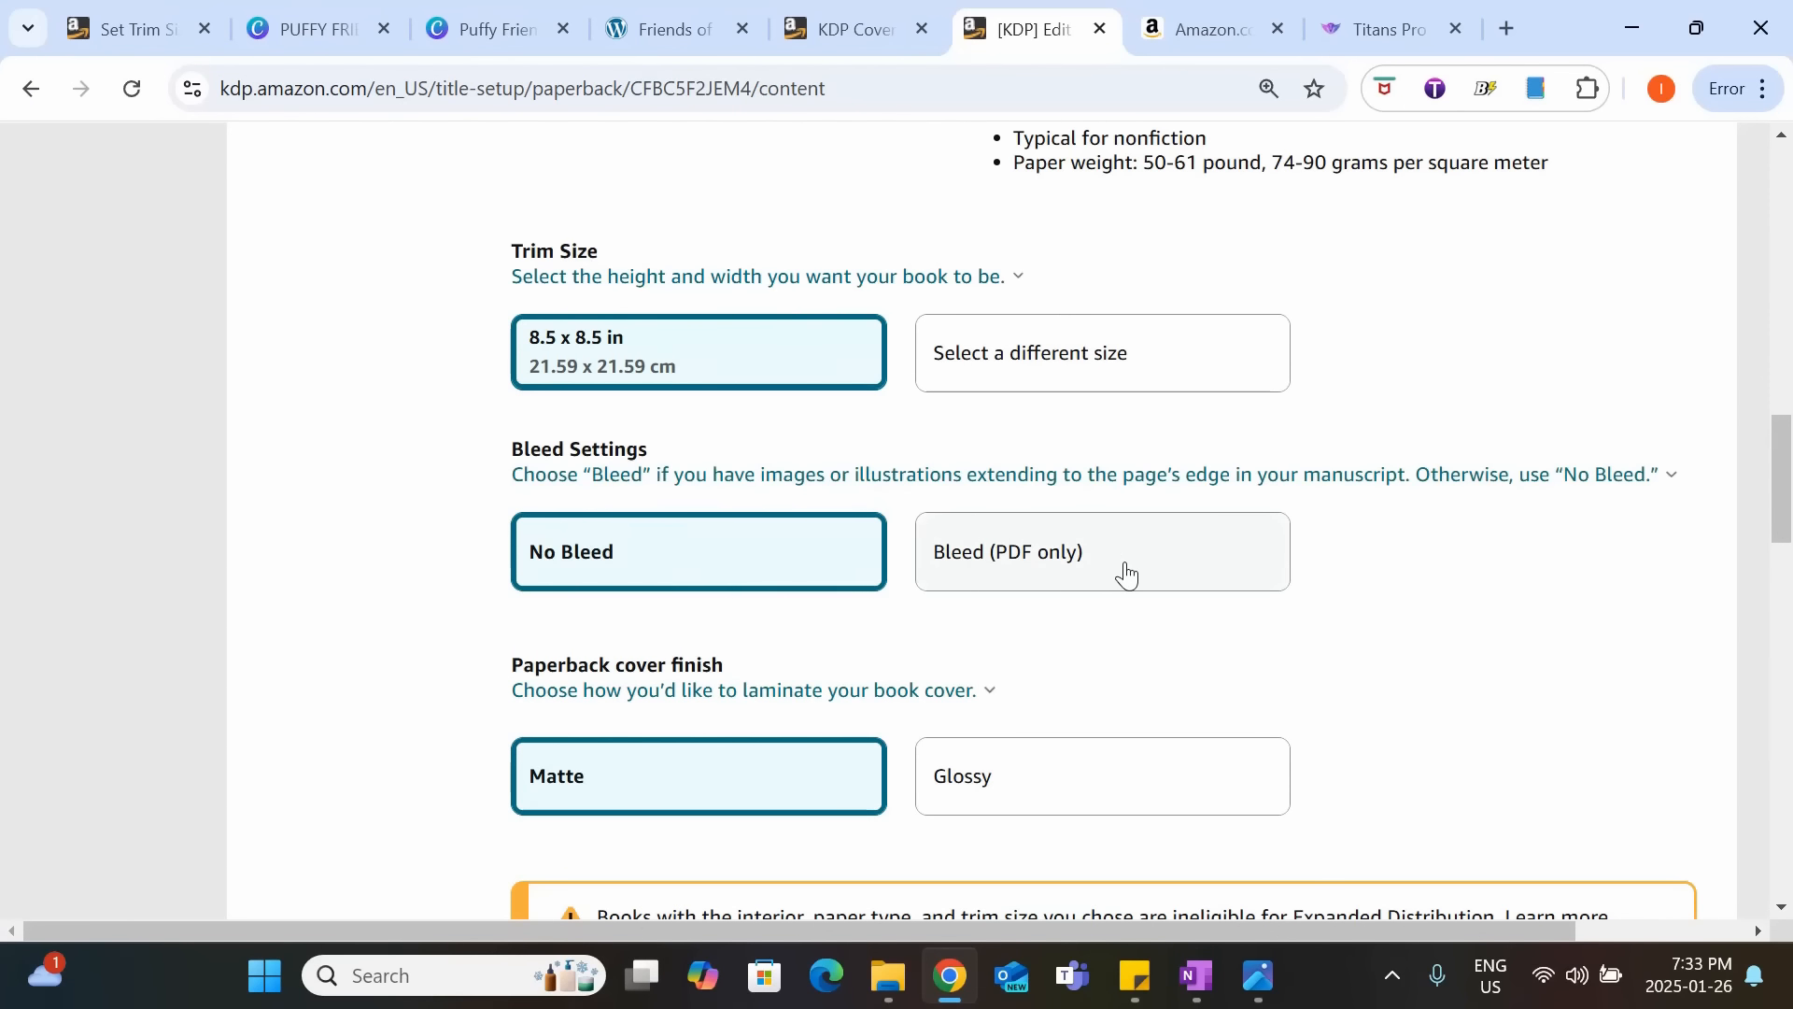
Set the bleed option to Bleed (PDF only) and the paperback cover finish to Glossy.
{"action": "left_click", "coordinate": [1128, 562]}
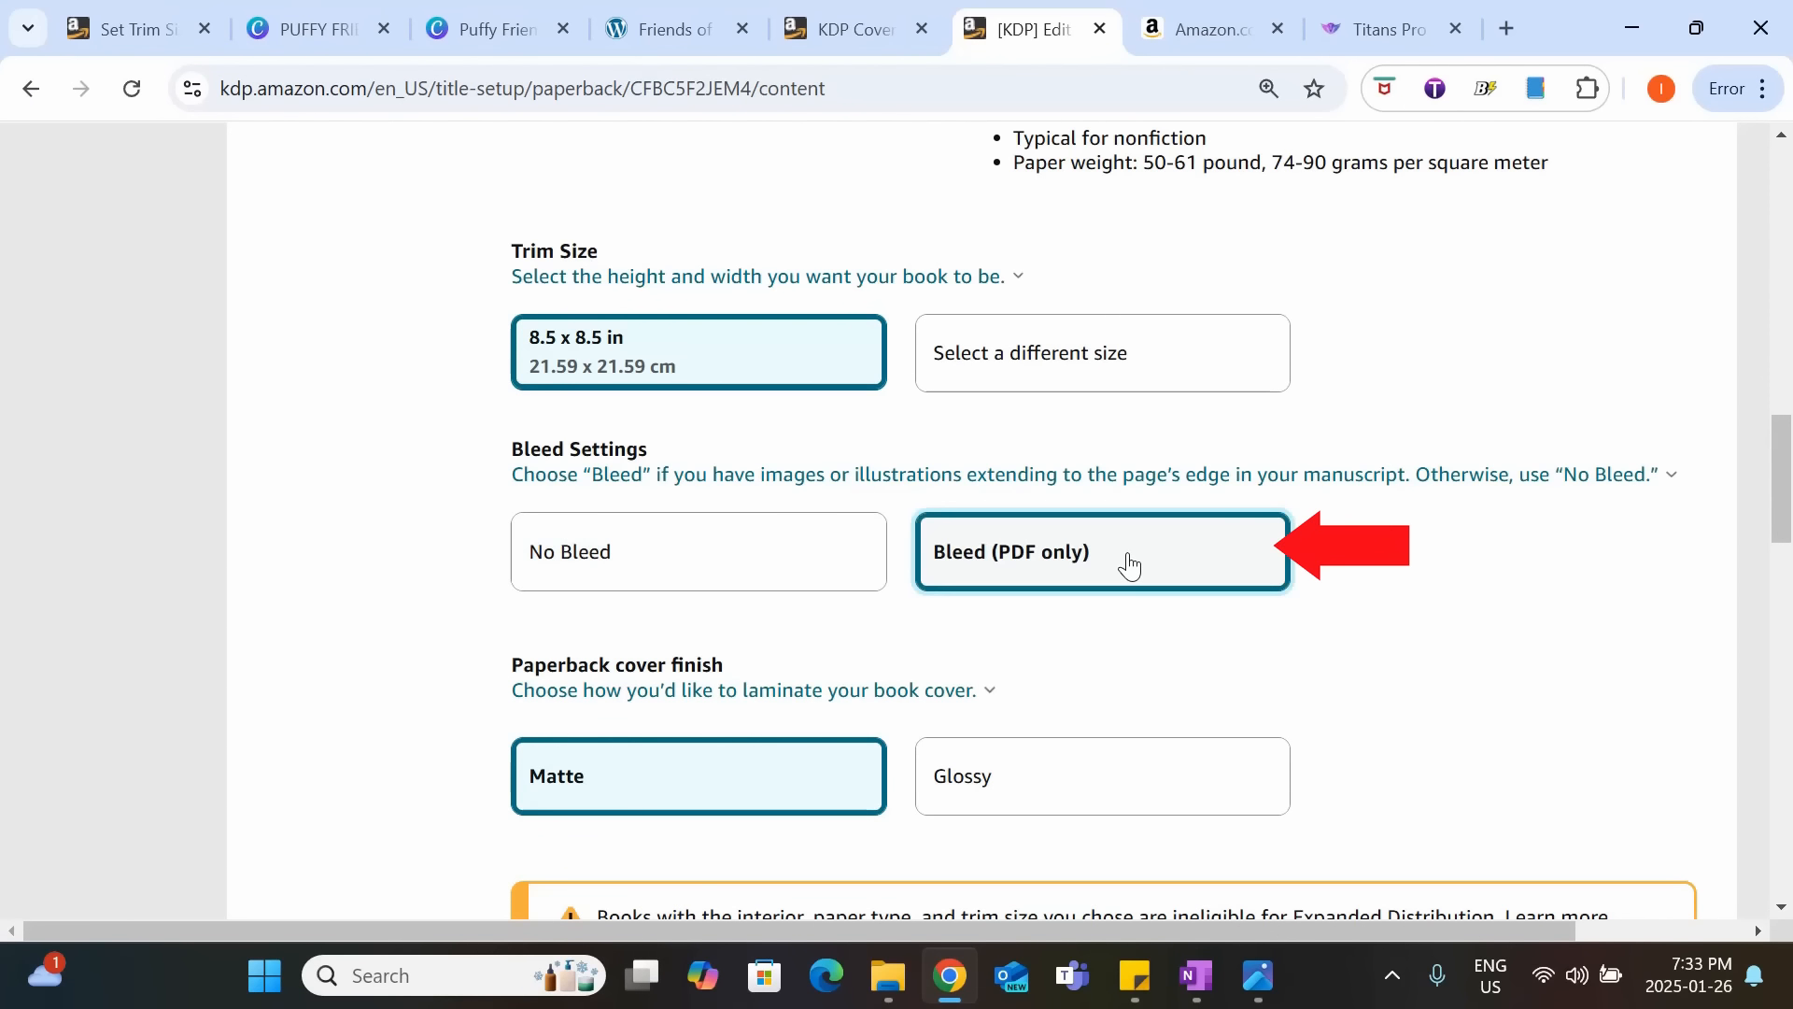
{"action": "scroll", "coordinate": [581, 607], "scroll_direction": "down", "scroll_amount": 1}
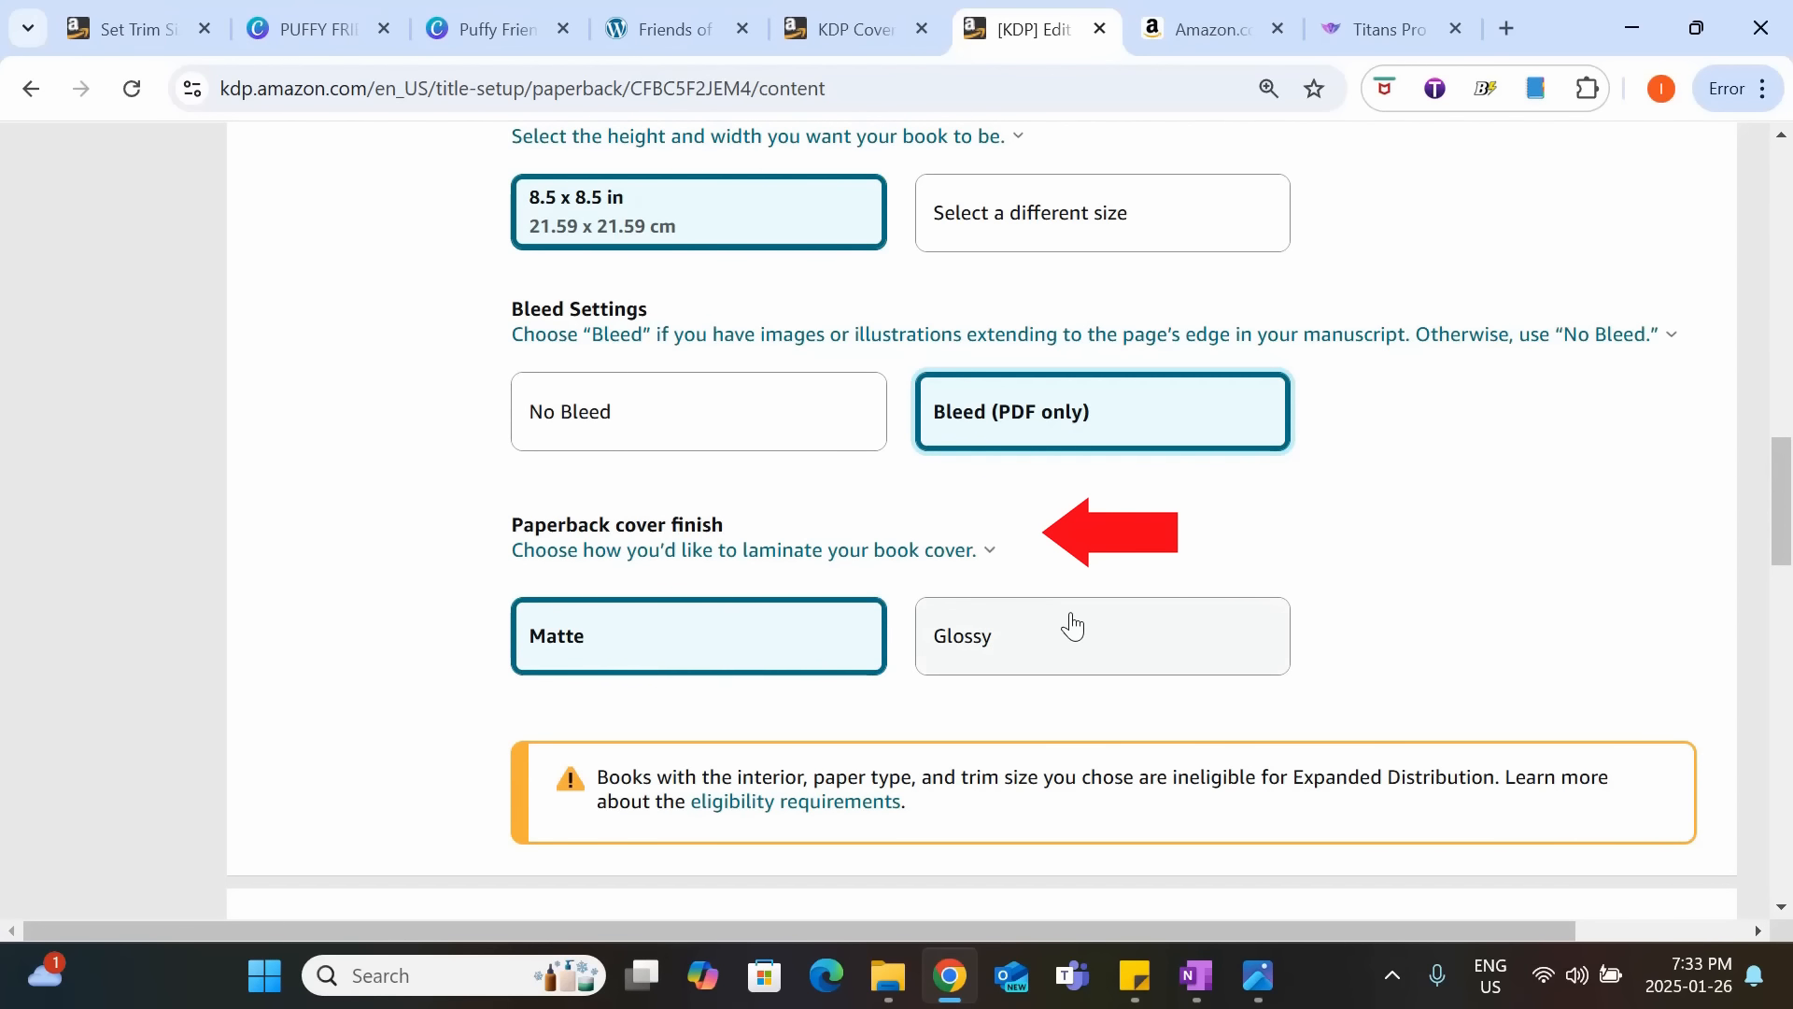
{"action": "left_click", "coordinate": [1121, 621]}
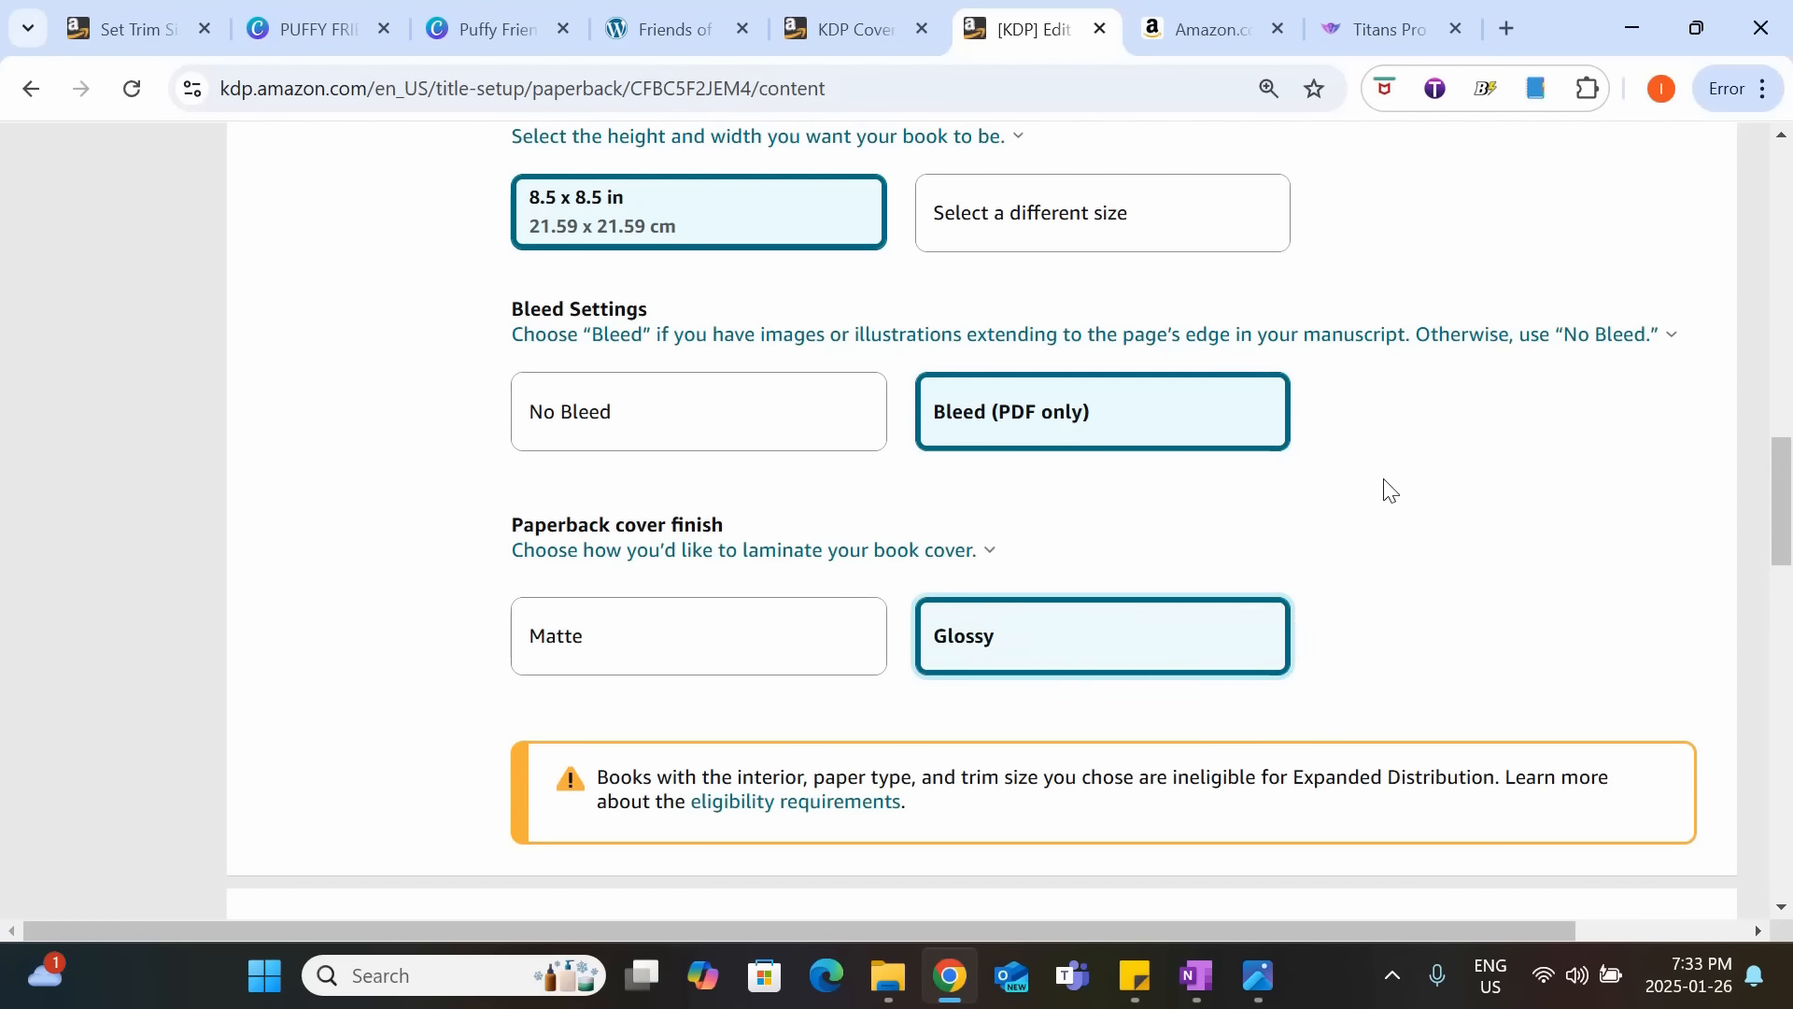
Upload the "Puffy Friends_Interior" PDF from Downloads as the book's manuscript.
{"action": "scroll", "coordinate": [1256, 520], "scroll_direction": "down", "scroll_amount": 3}
{"action": "scroll", "coordinate": [1179, 541], "scroll_direction": "down", "scroll_amount": 1}
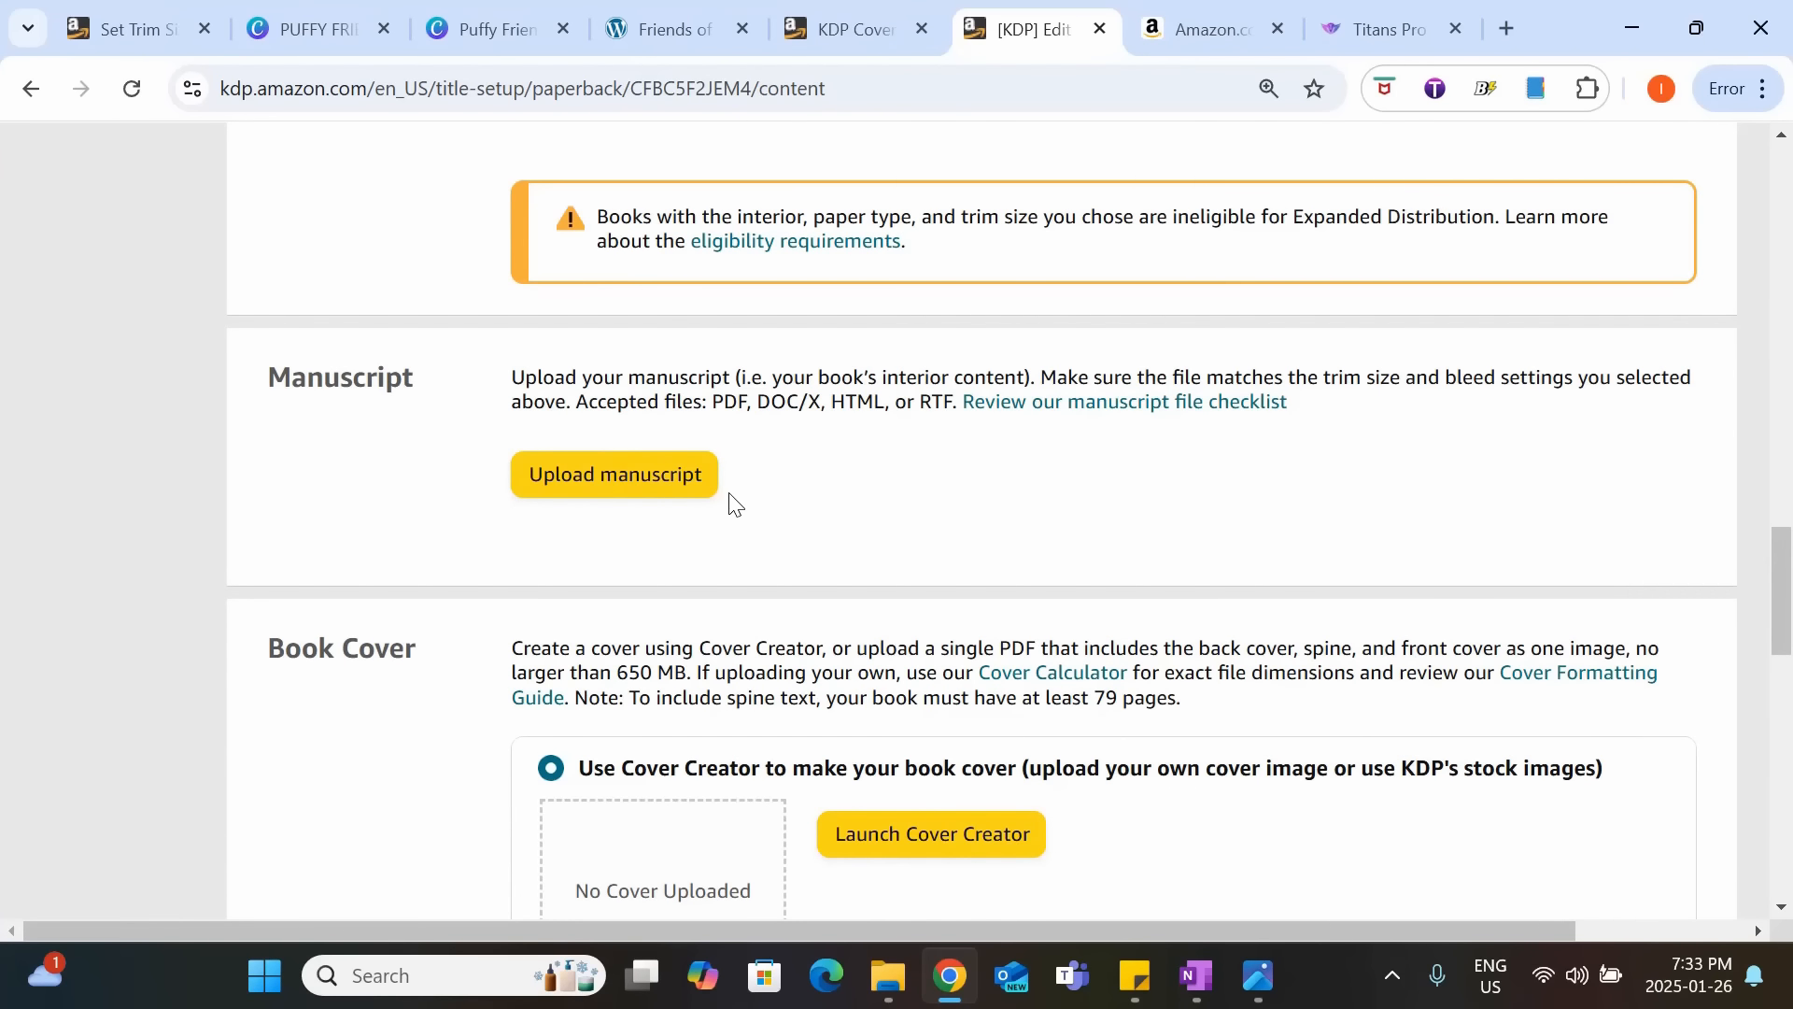
{"action": "left_click", "coordinate": [681, 485]}
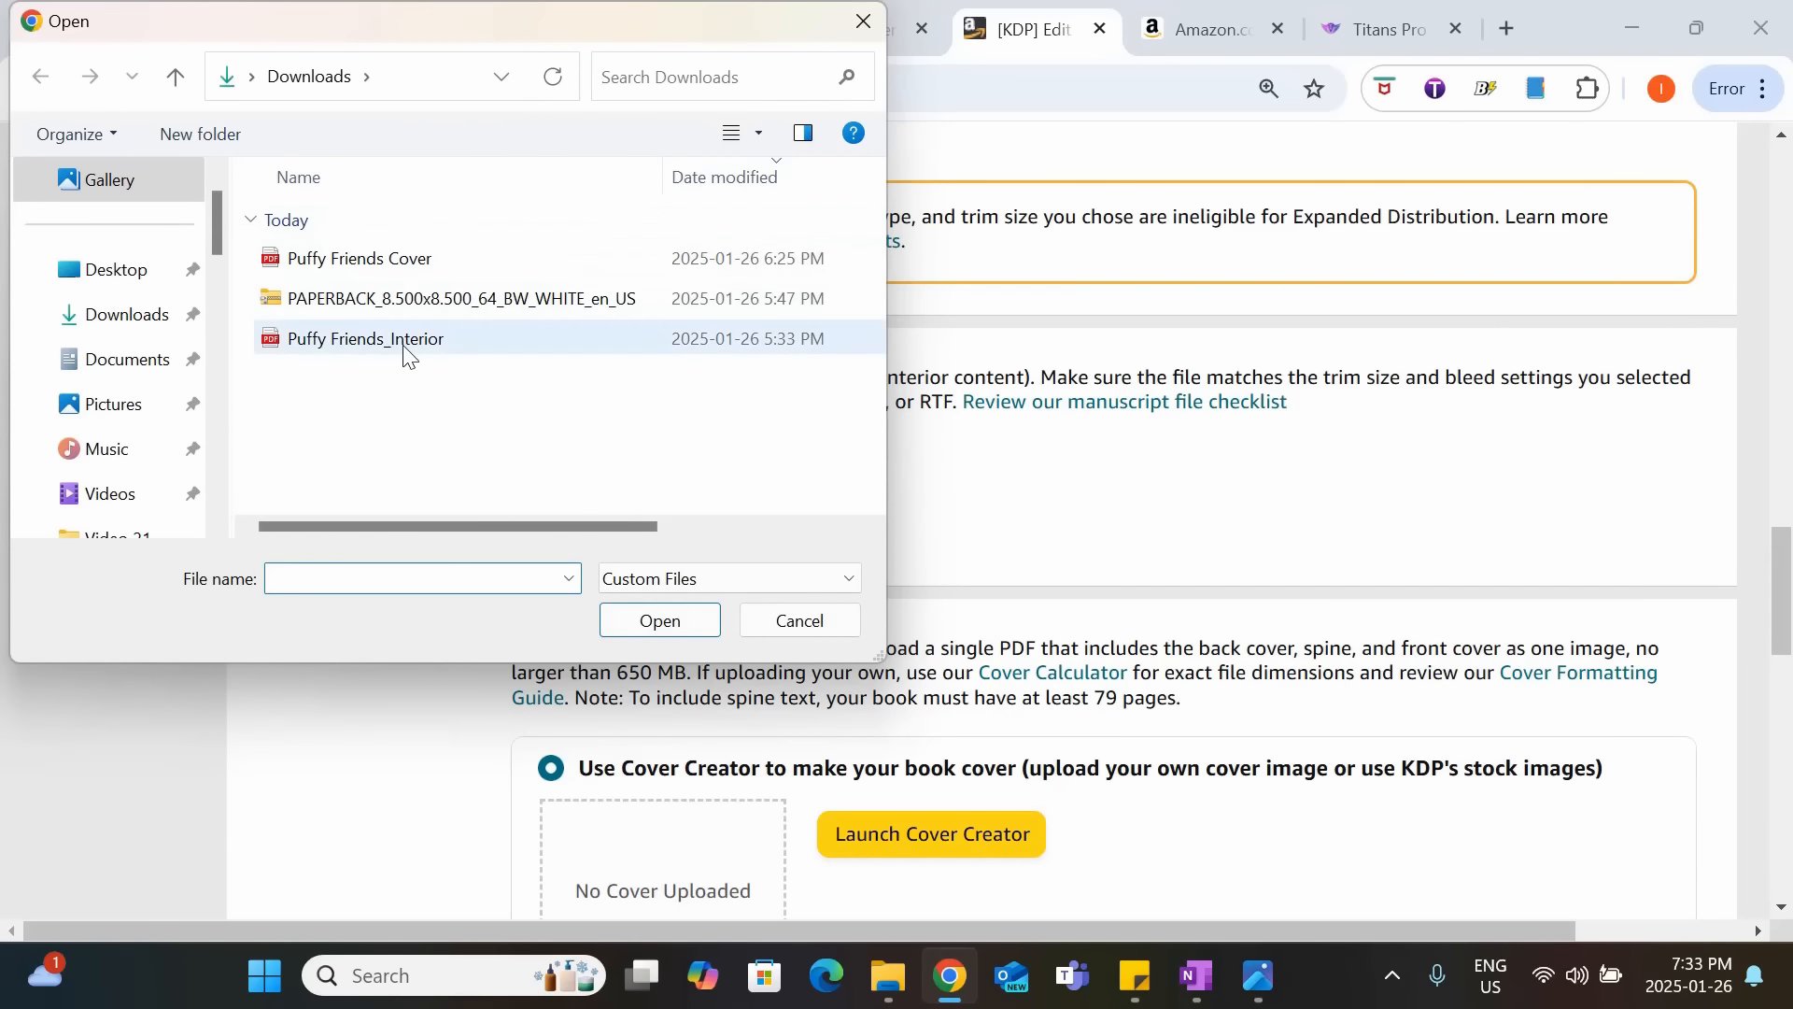
{"action": "left_click", "coordinate": [408, 353]}
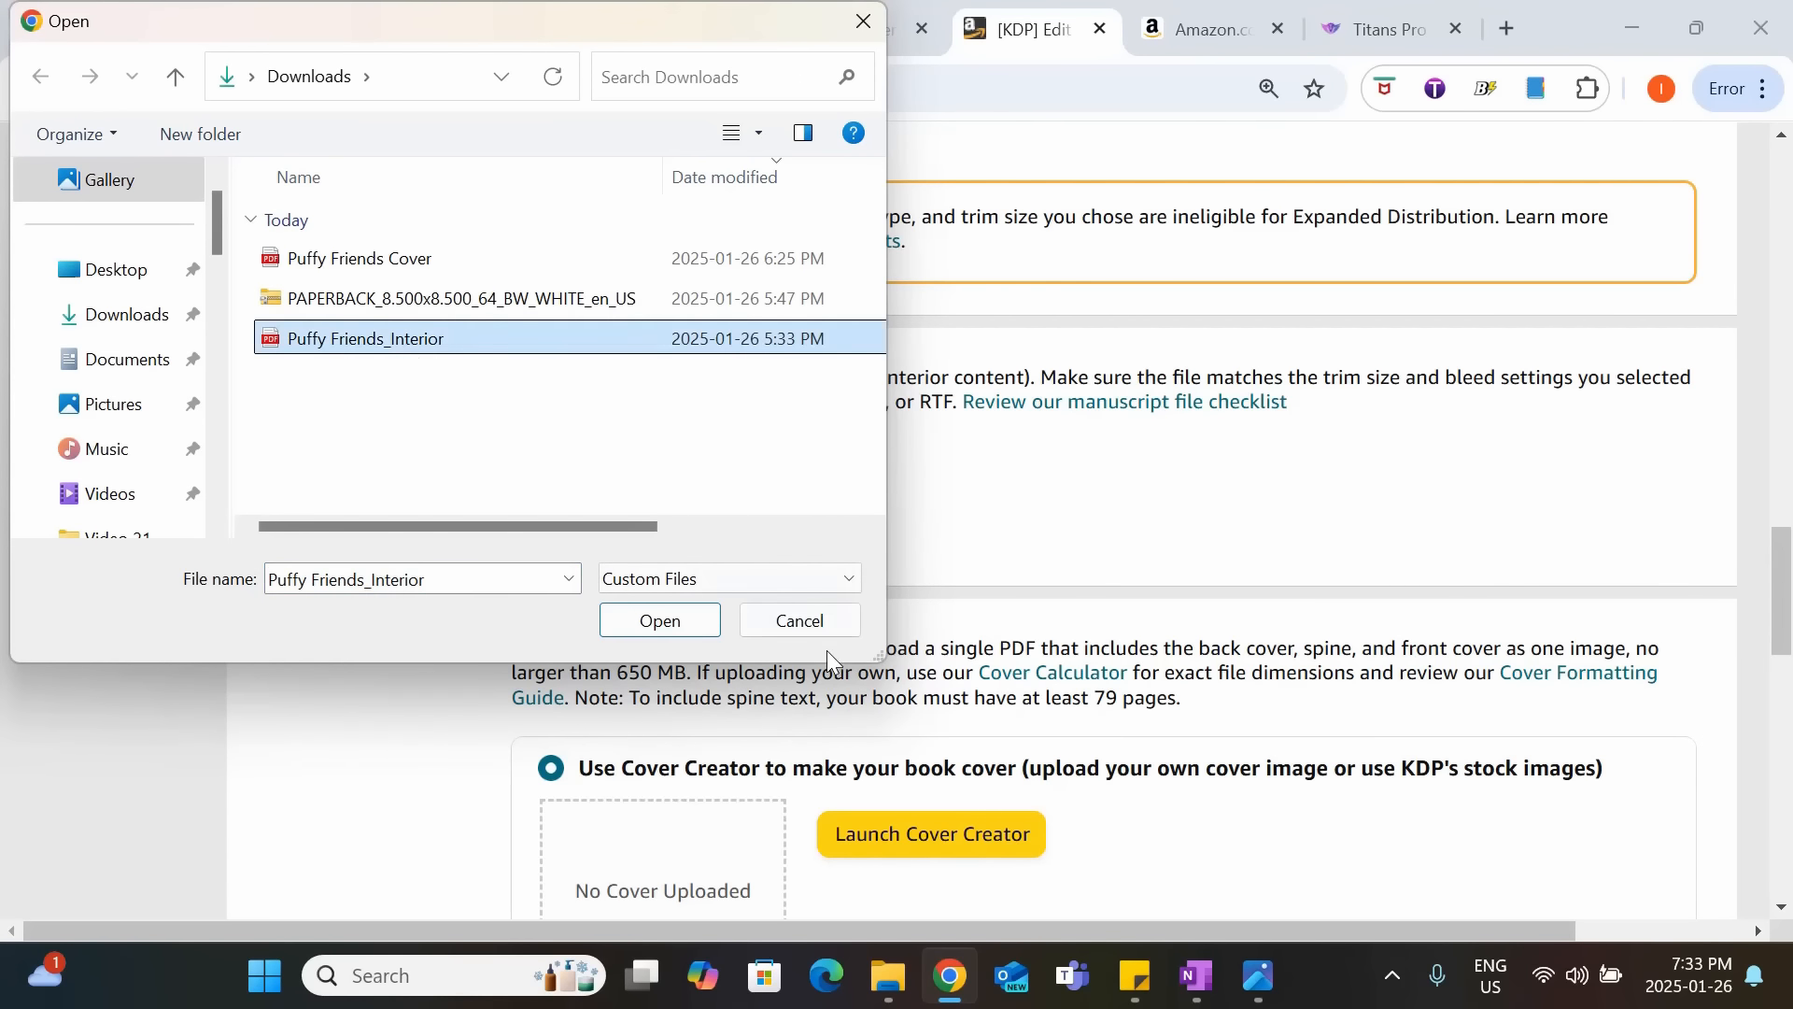
{"action": "left_click", "coordinate": [662, 623]}
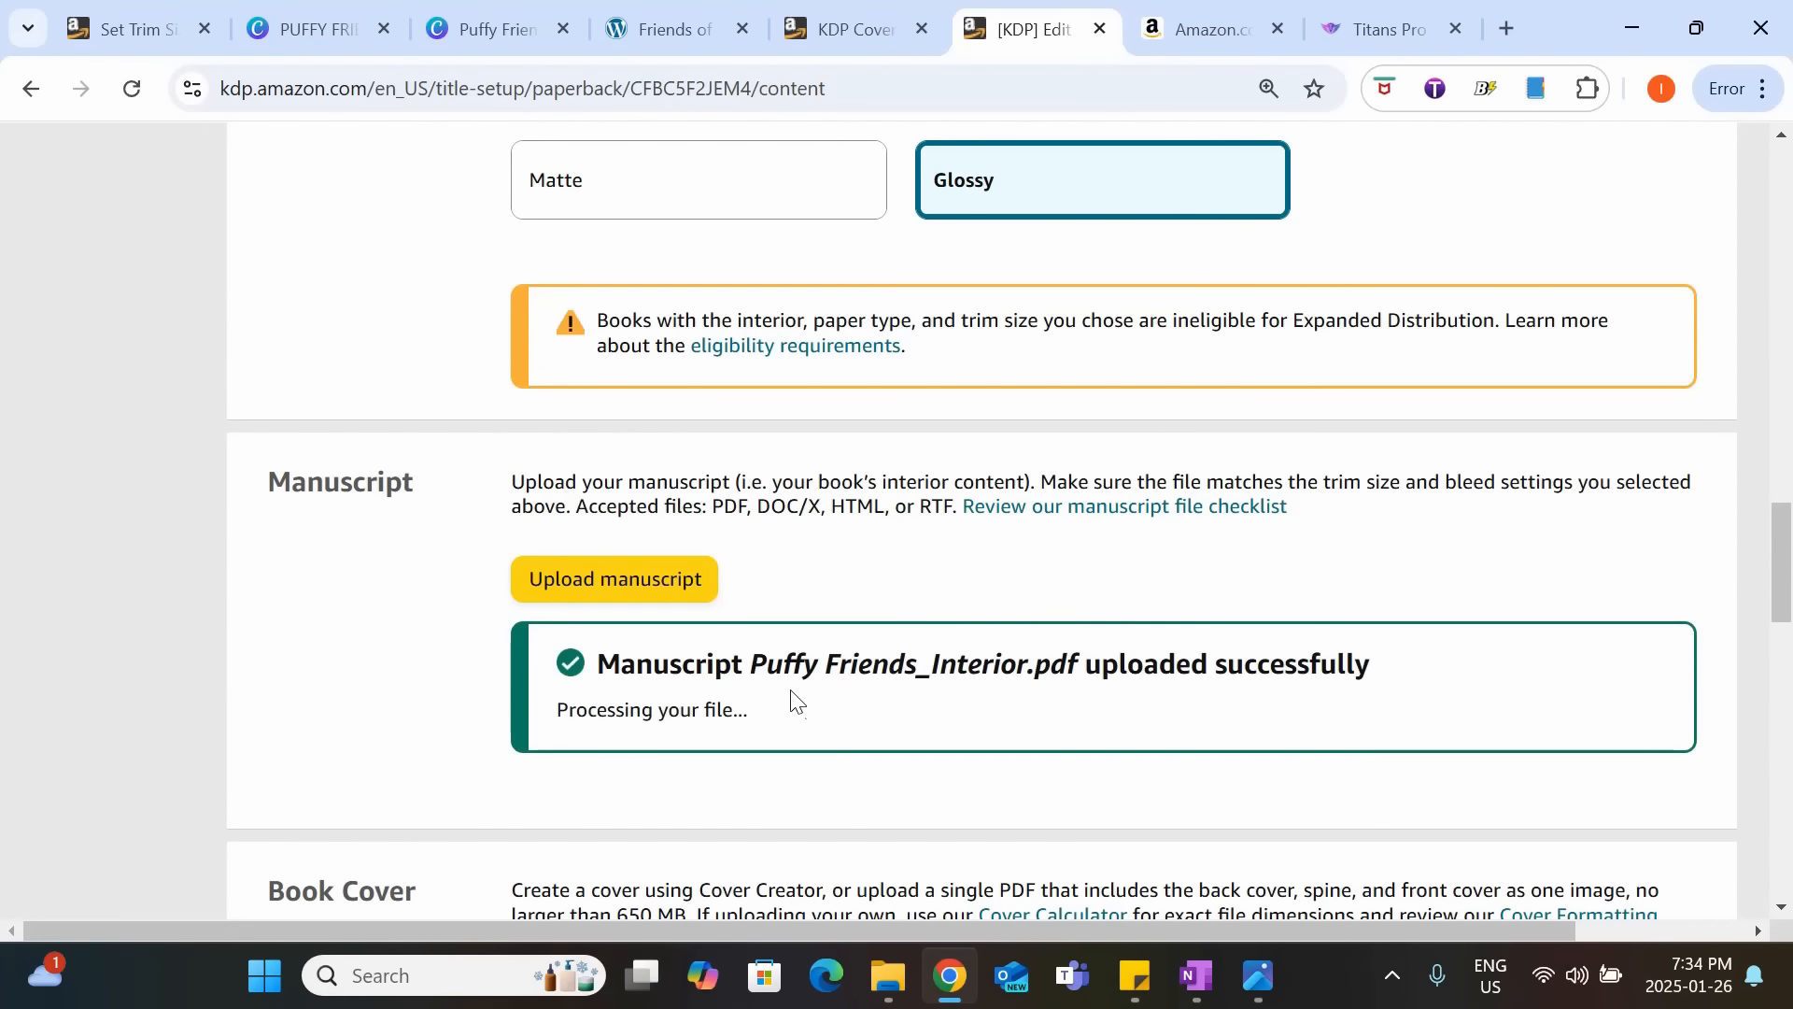
Choose to upload an existing print-ready cover and upload the "Puffy Friends Cover" PDF from Downloads.
{"action": "scroll", "coordinate": [1289, 638], "scroll_direction": "down", "scroll_amount": 1}
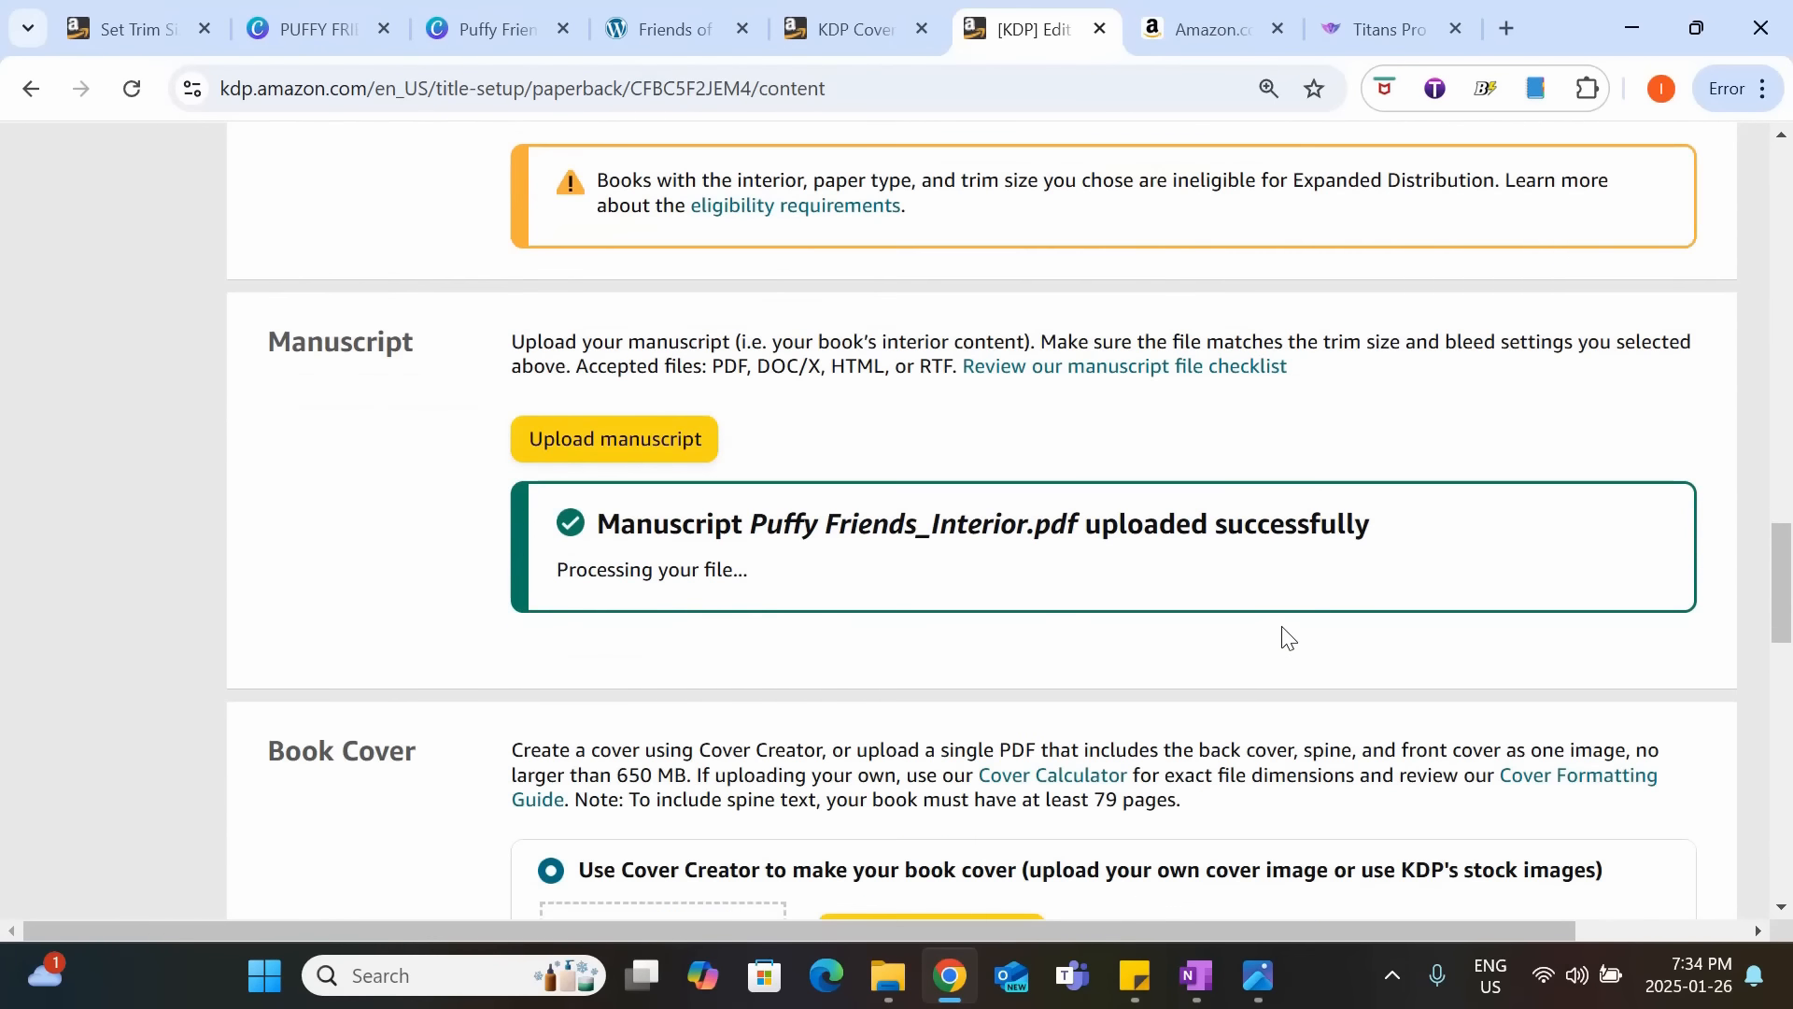
{"action": "scroll", "coordinate": [1270, 529], "scroll_direction": "down", "scroll_amount": 3}
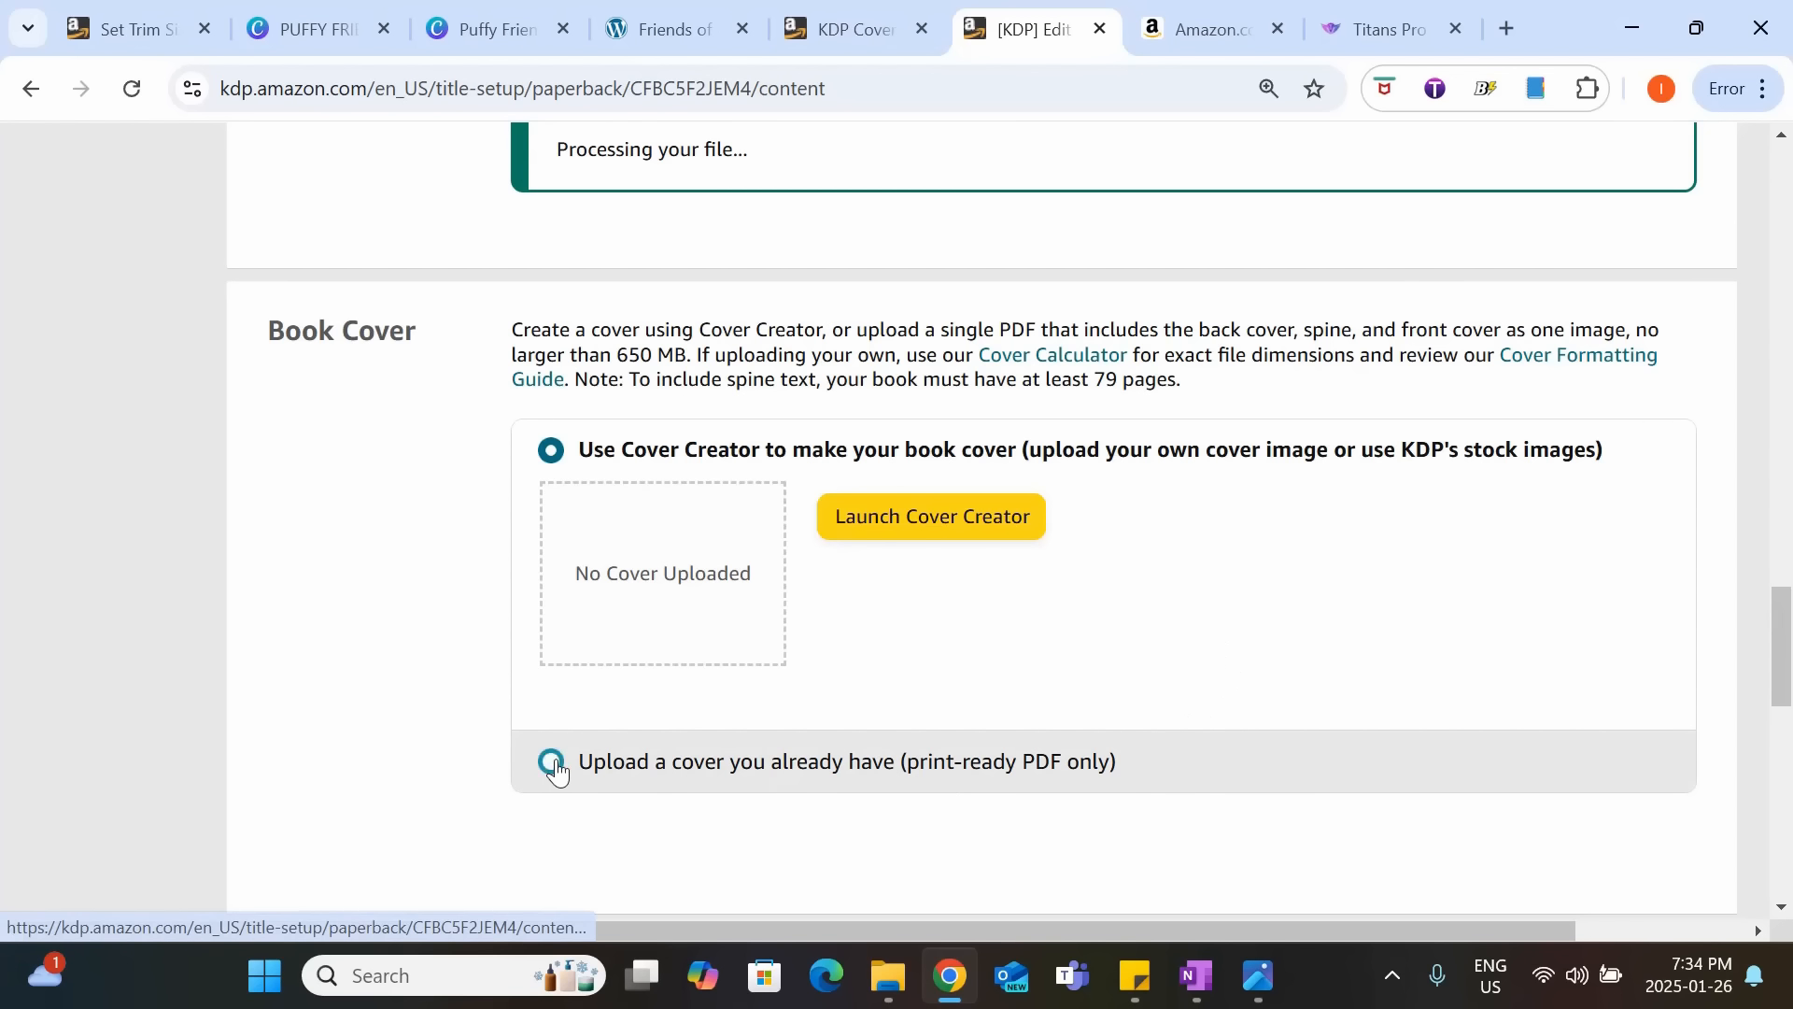
{"action": "left_click", "coordinate": [588, 761]}
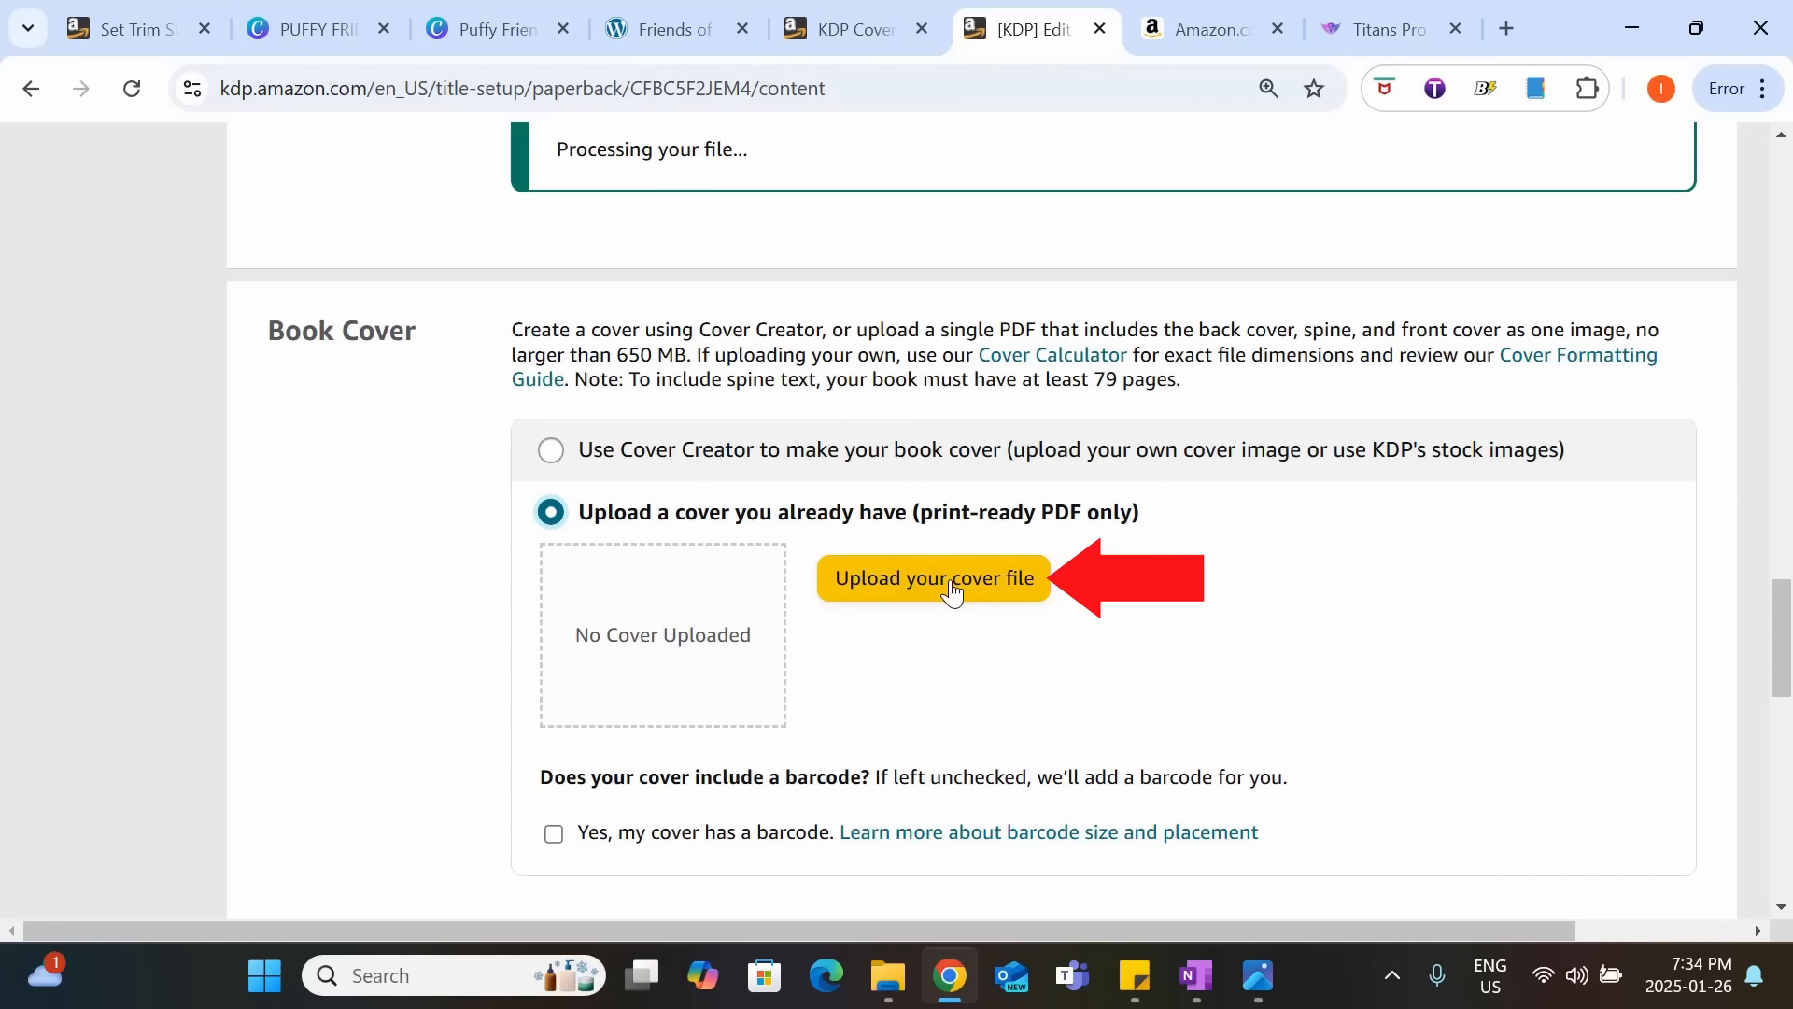
{"action": "left_click", "coordinate": [952, 593]}
{"action": "left_click", "coordinate": [411, 261]}
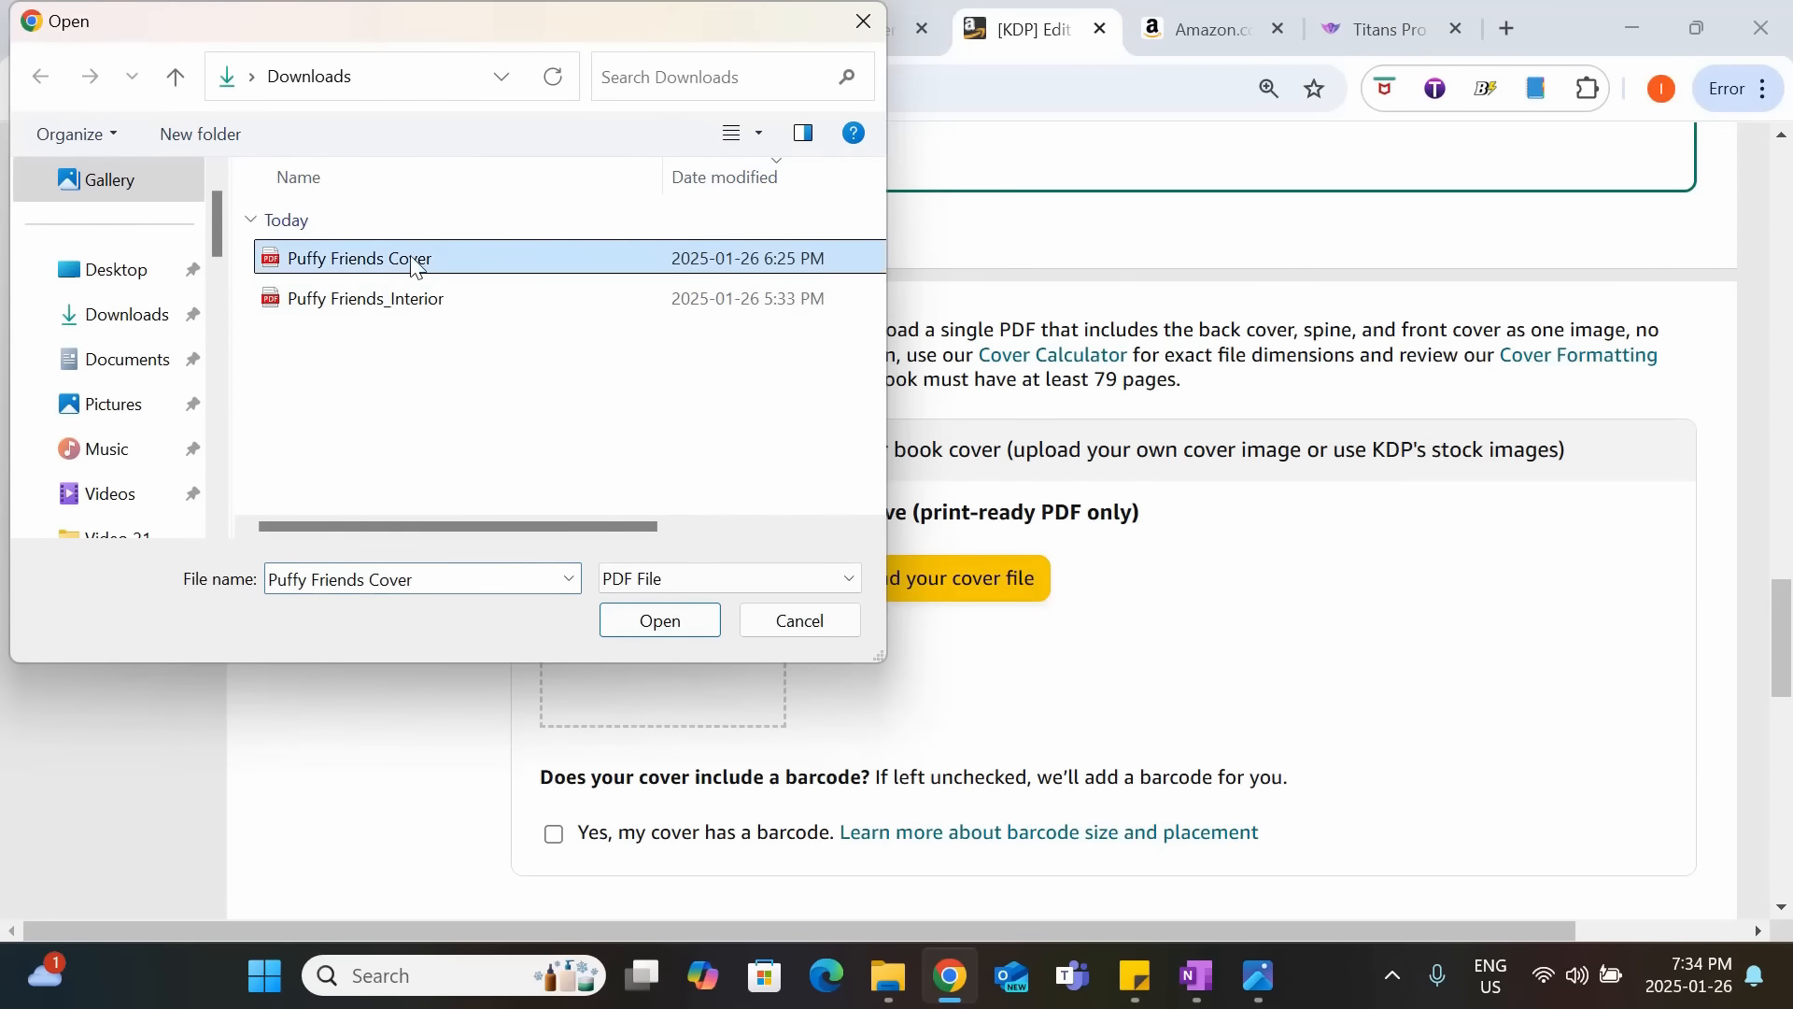
{"action": "left_click", "coordinate": [687, 618]}
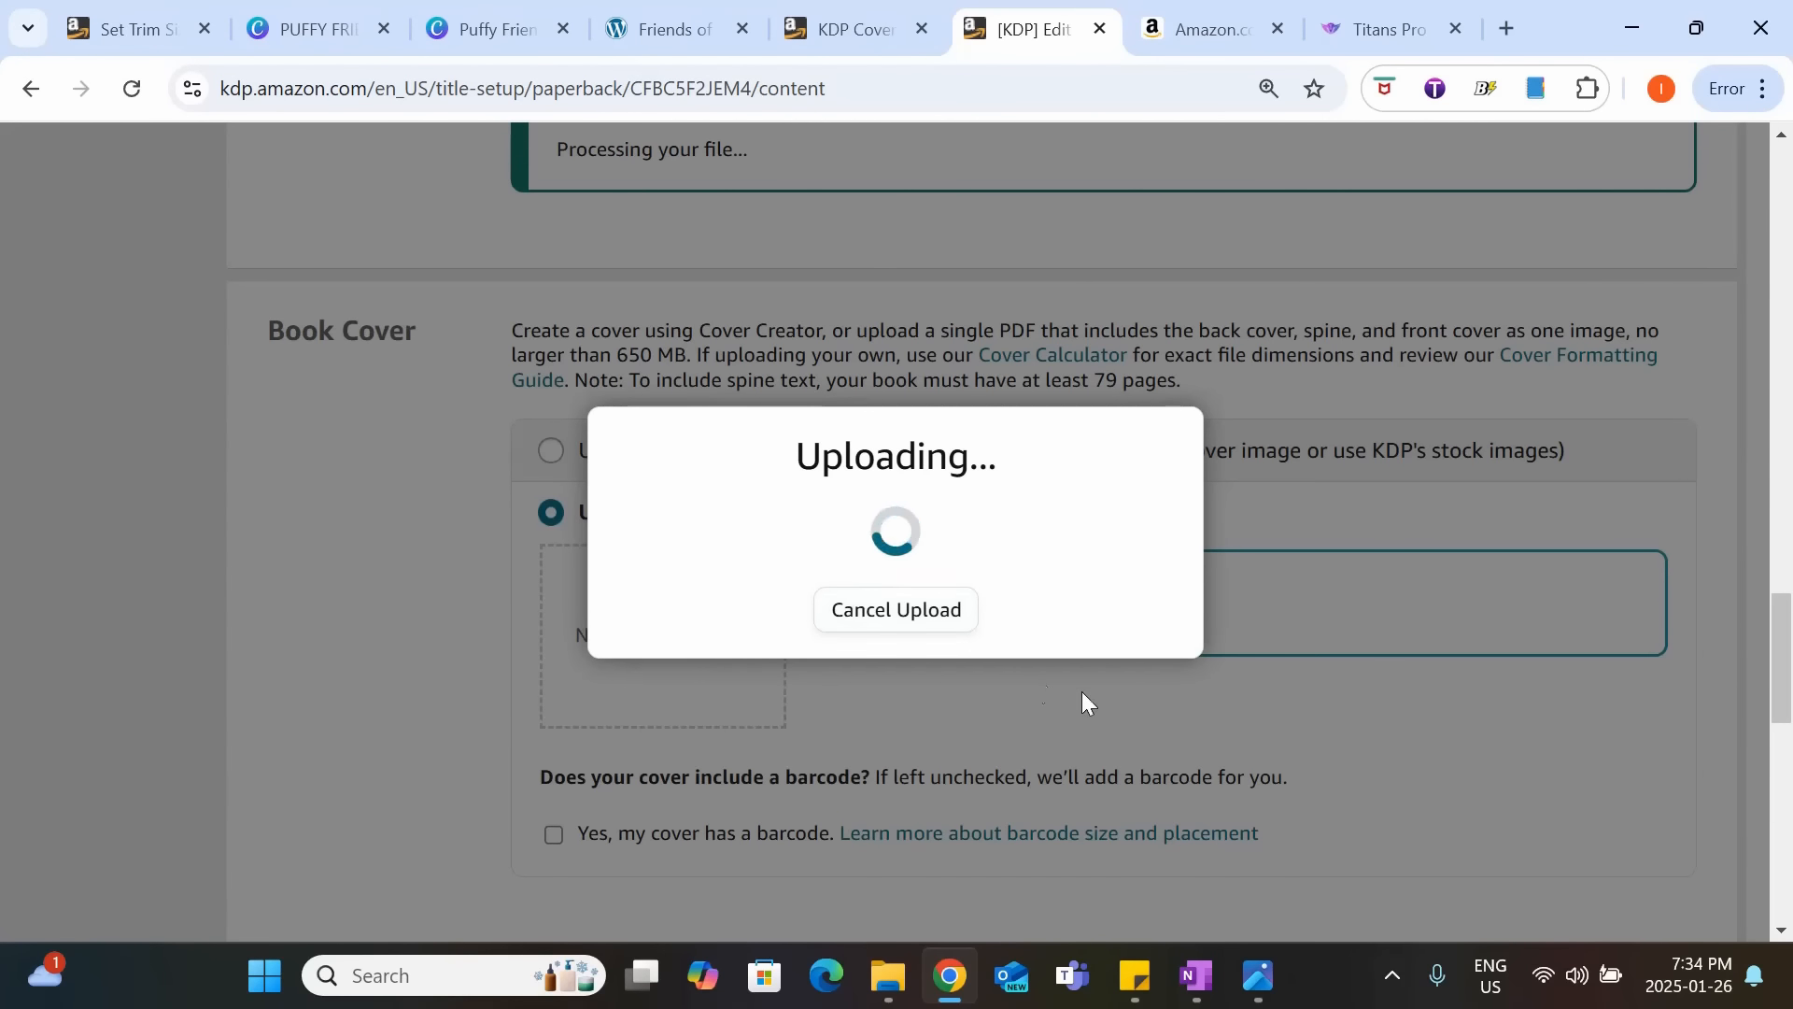
Leave the cover barcode option unchecked and answer Yes to the question about using AI tools in the book.
{"action": "scroll", "coordinate": [1085, 694], "scroll_direction": "down", "scroll_amount": 1}
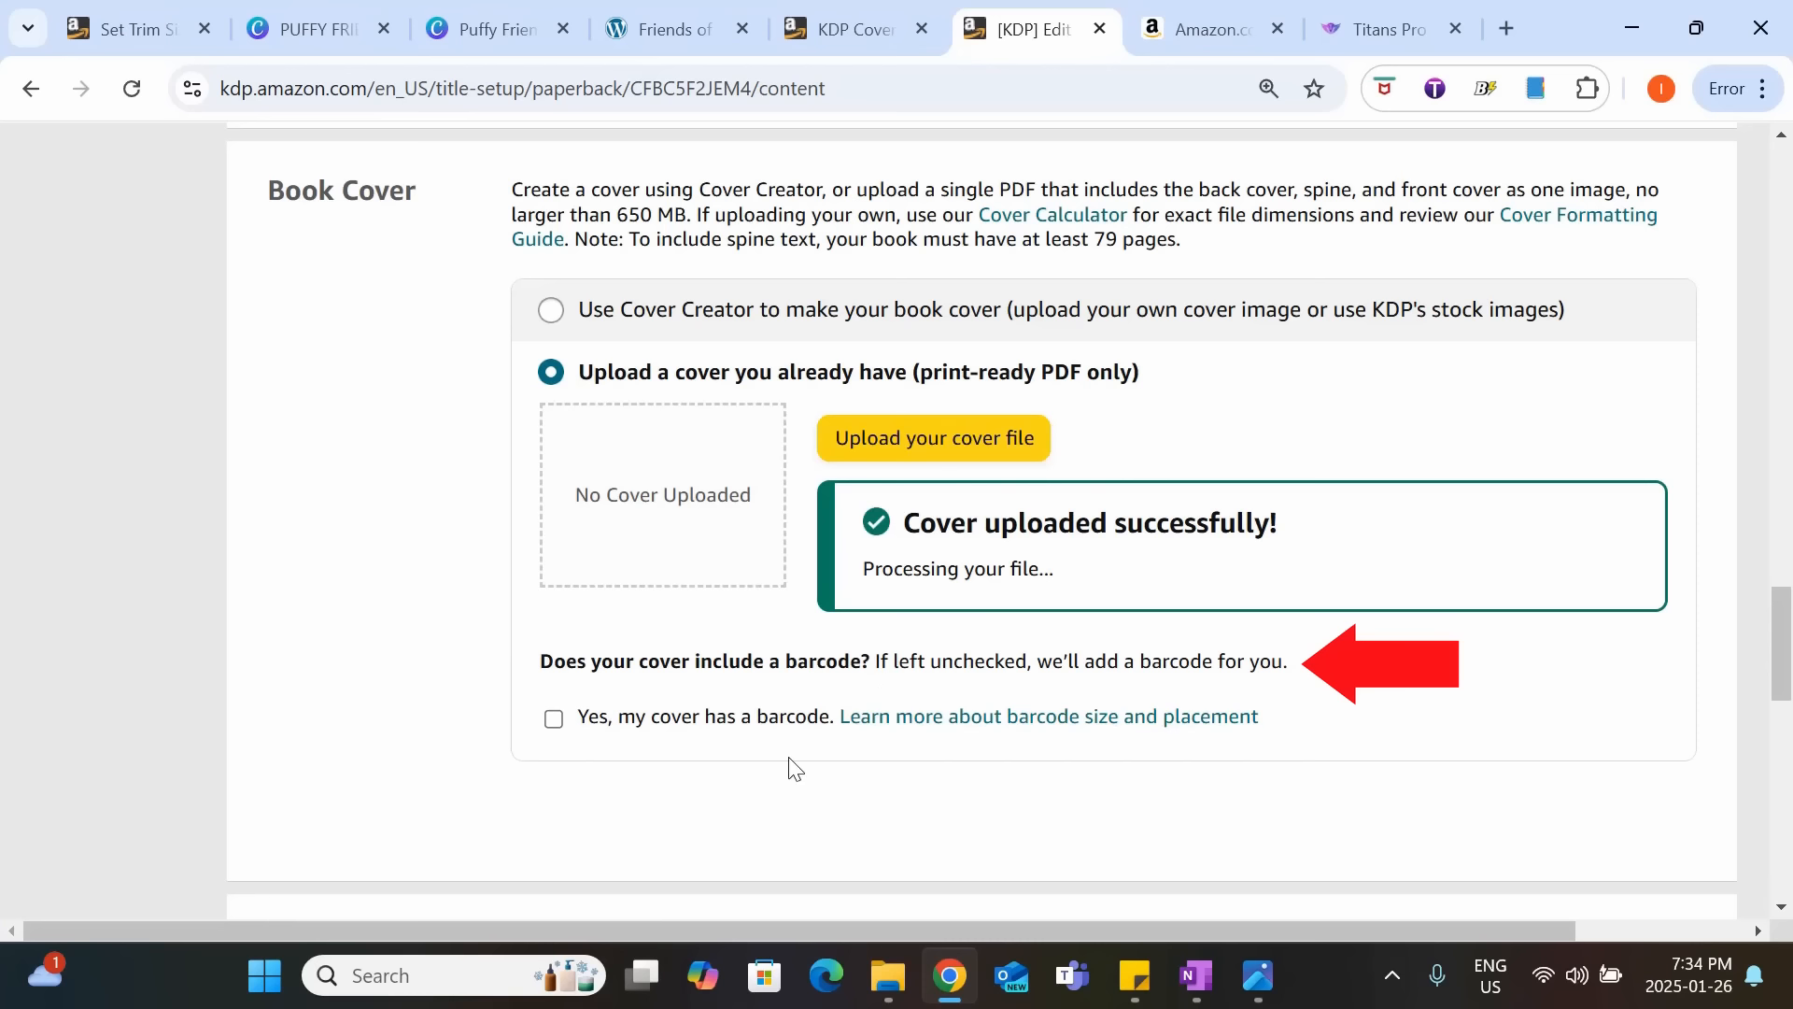
{"action": "scroll", "coordinate": [1136, 769], "scroll_direction": "down", "scroll_amount": 6}
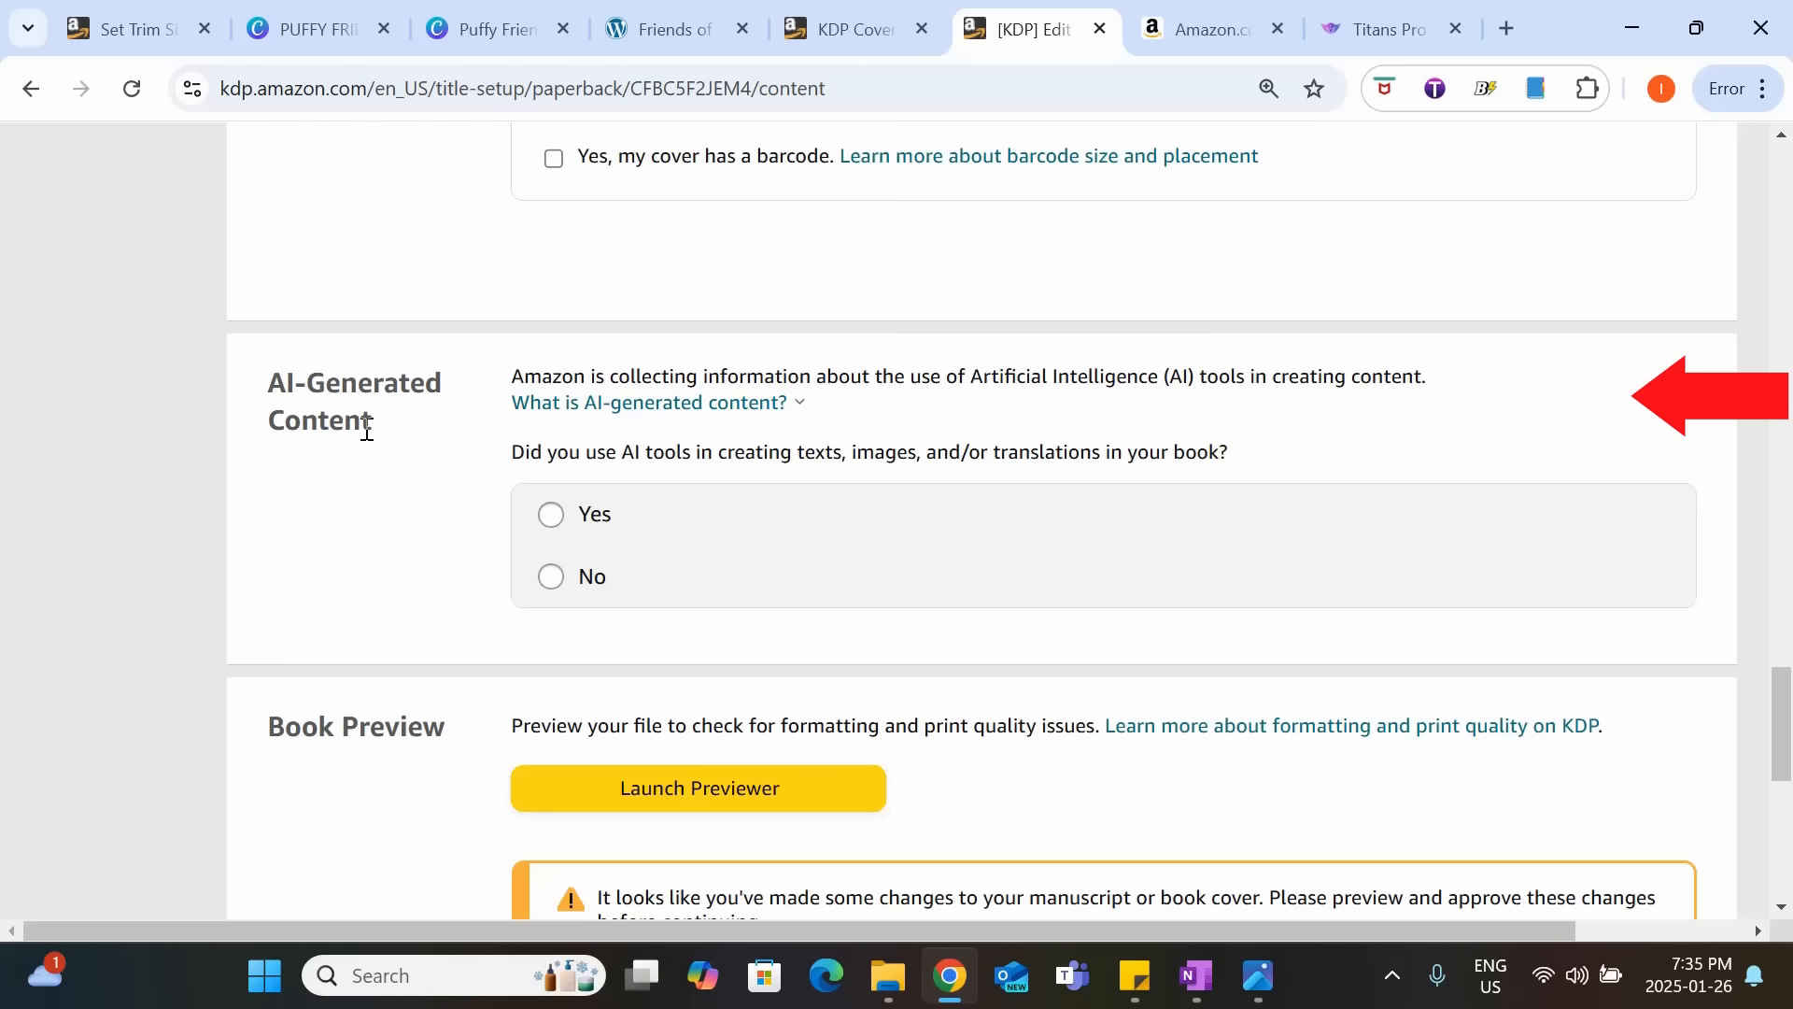
{"action": "left_click", "coordinate": [560, 516]}
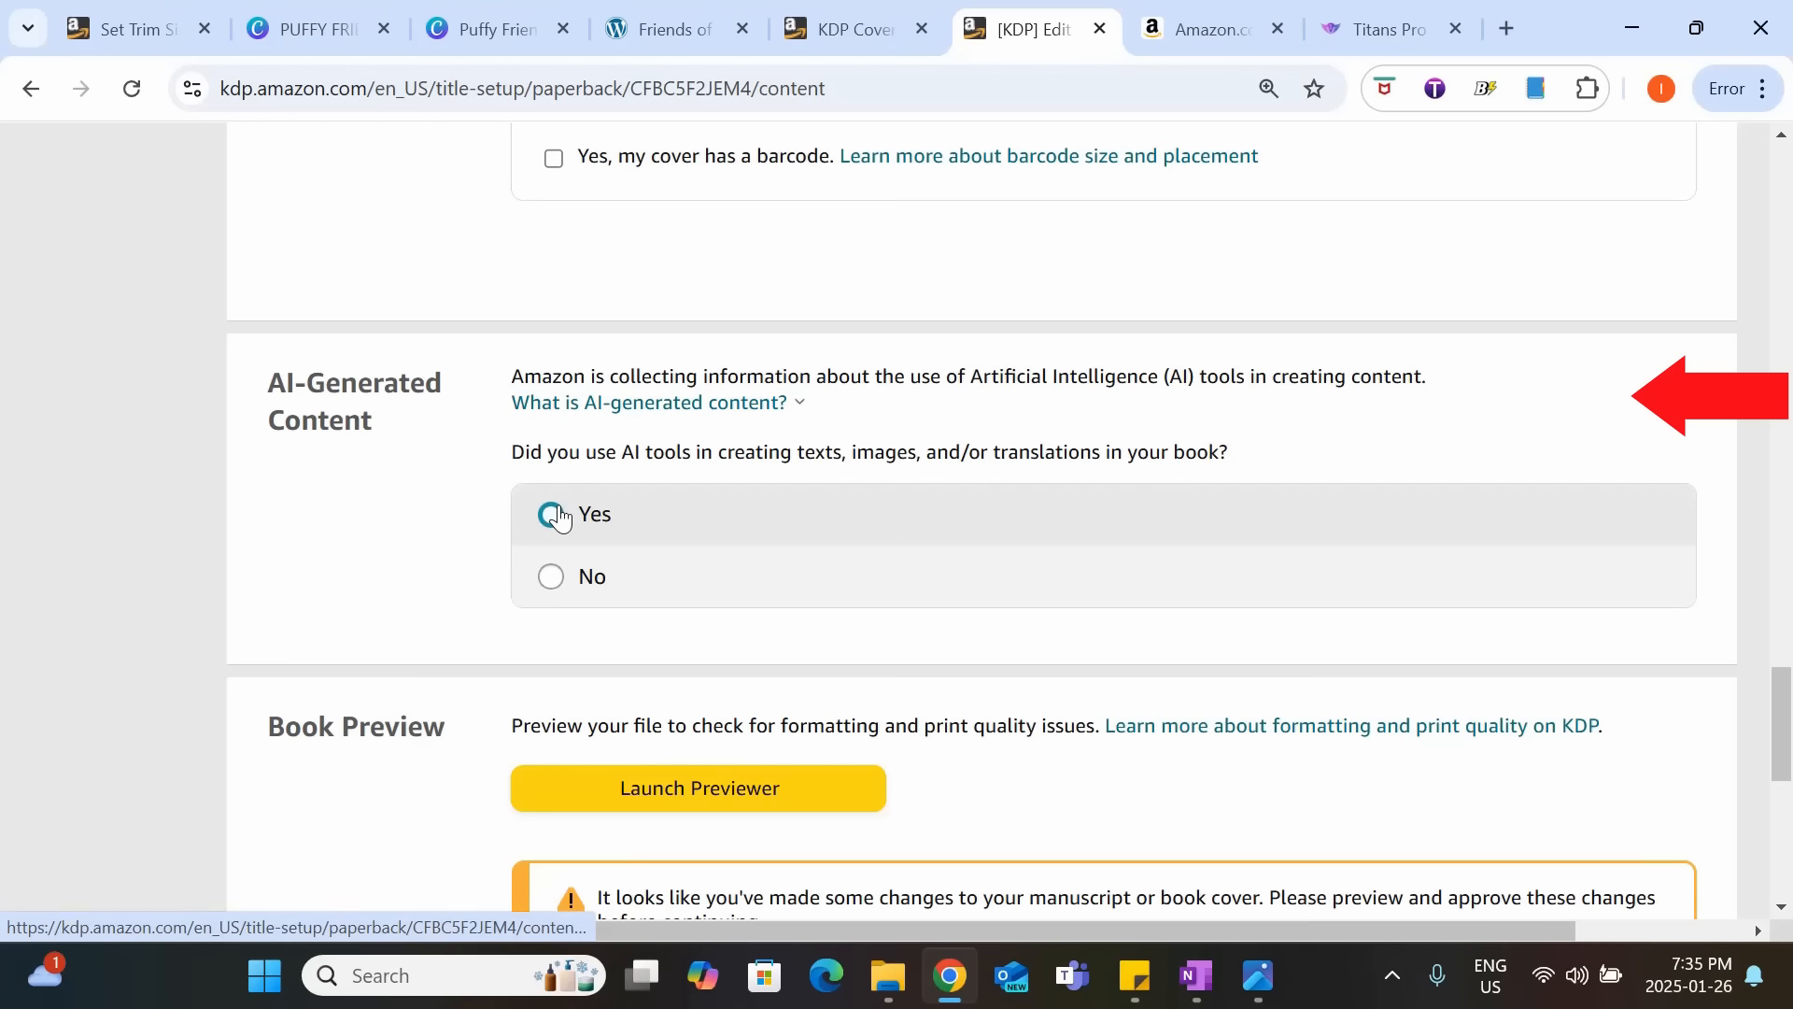
Answer No to the question about using AI tools in the book and launch the print previewer.
{"action": "left_click", "coordinate": [559, 516]}
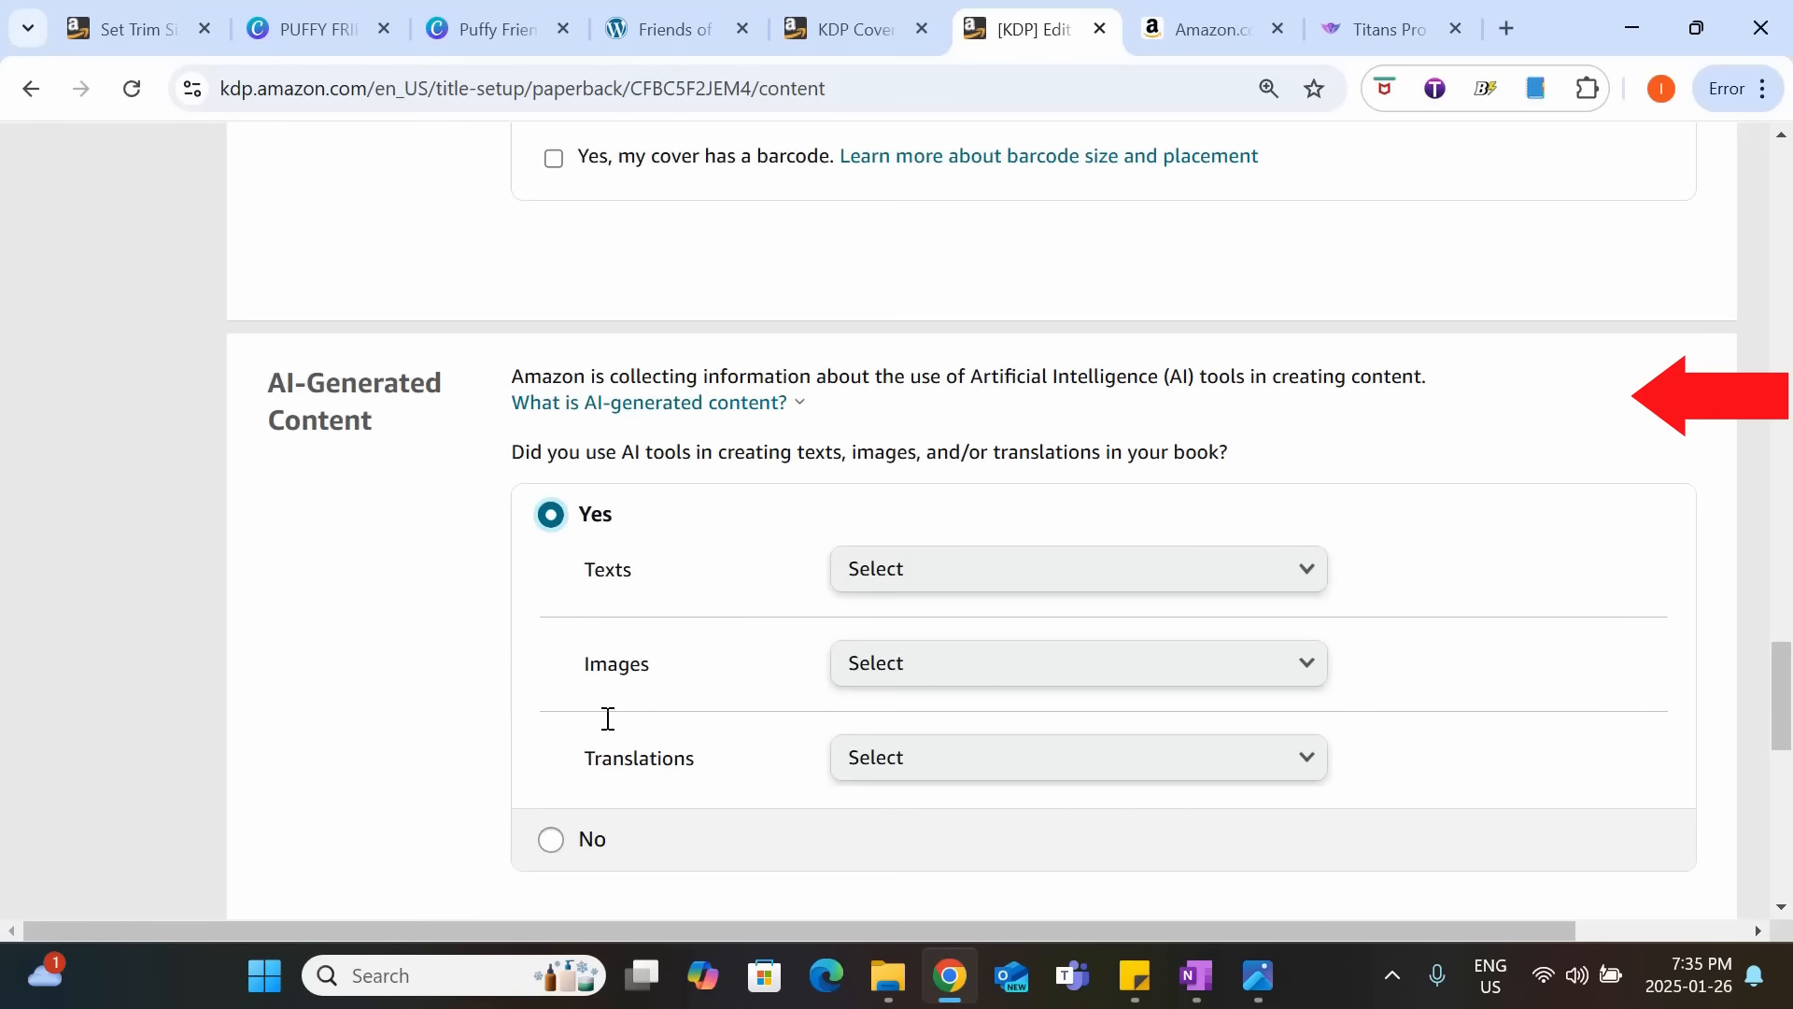
{"action": "left_click", "coordinate": [553, 842]}
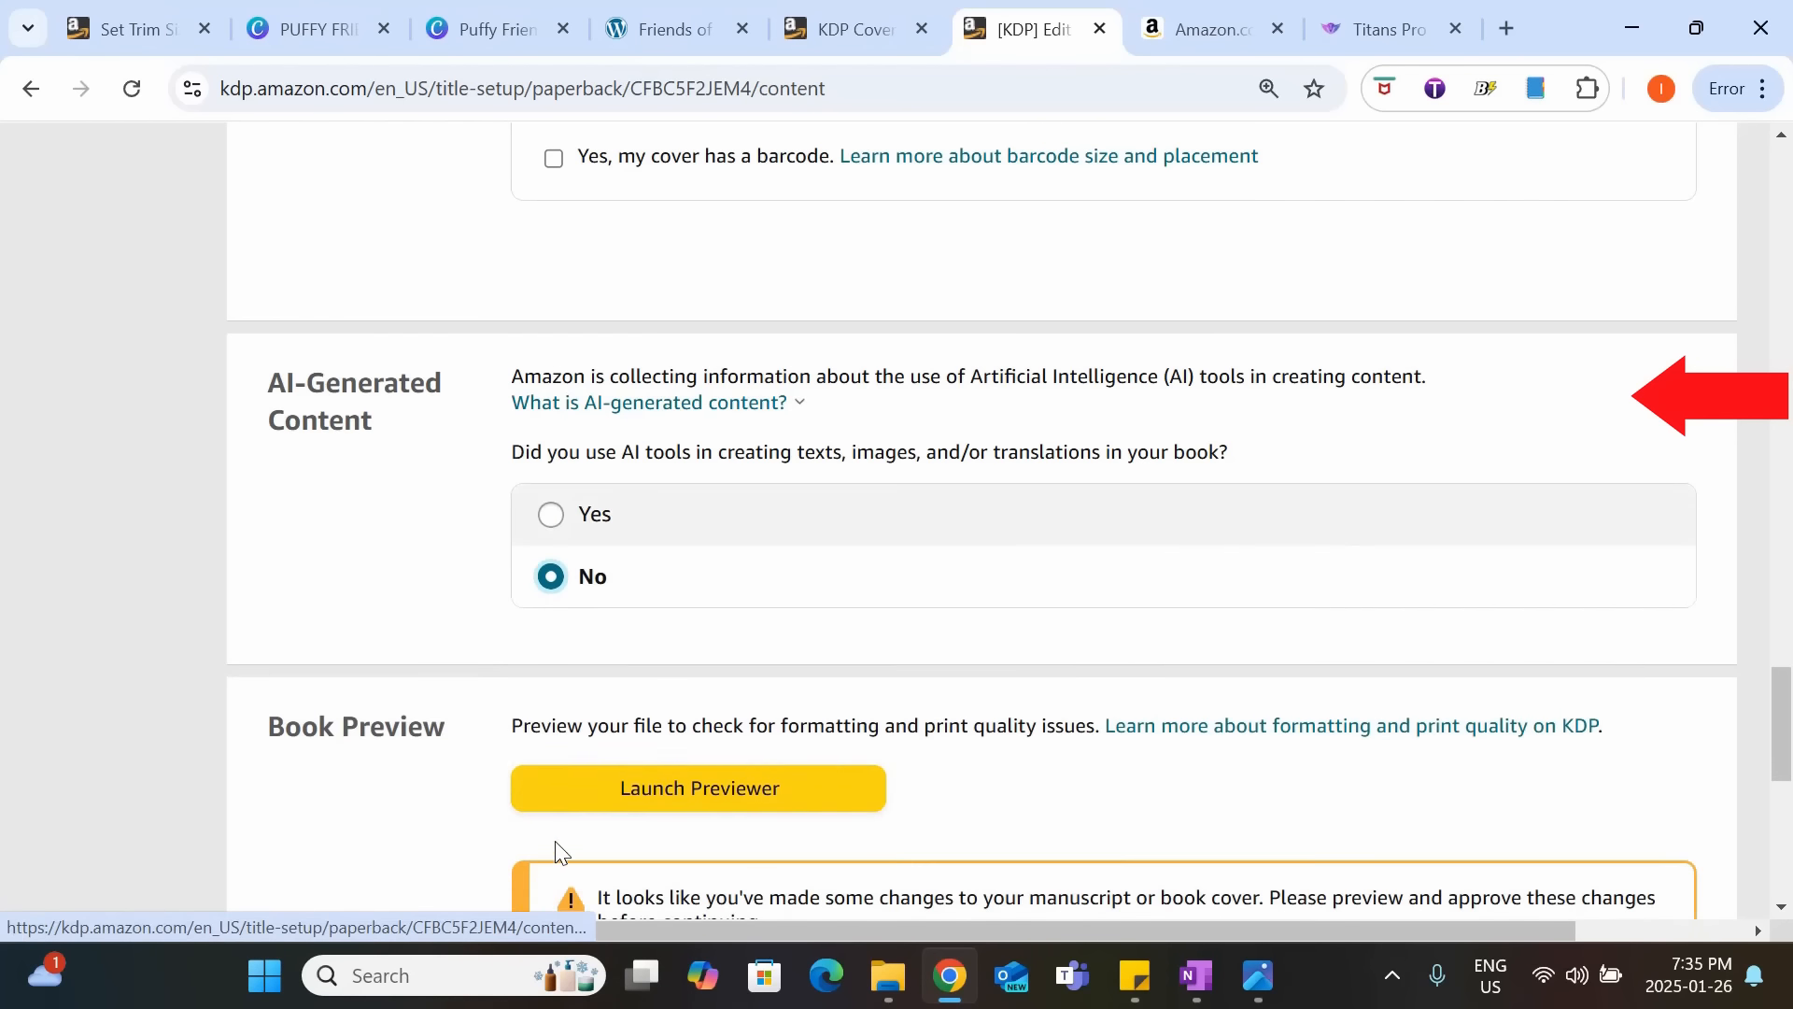
{"action": "scroll", "coordinate": [555, 852], "scroll_direction": "down", "scroll_amount": 3}
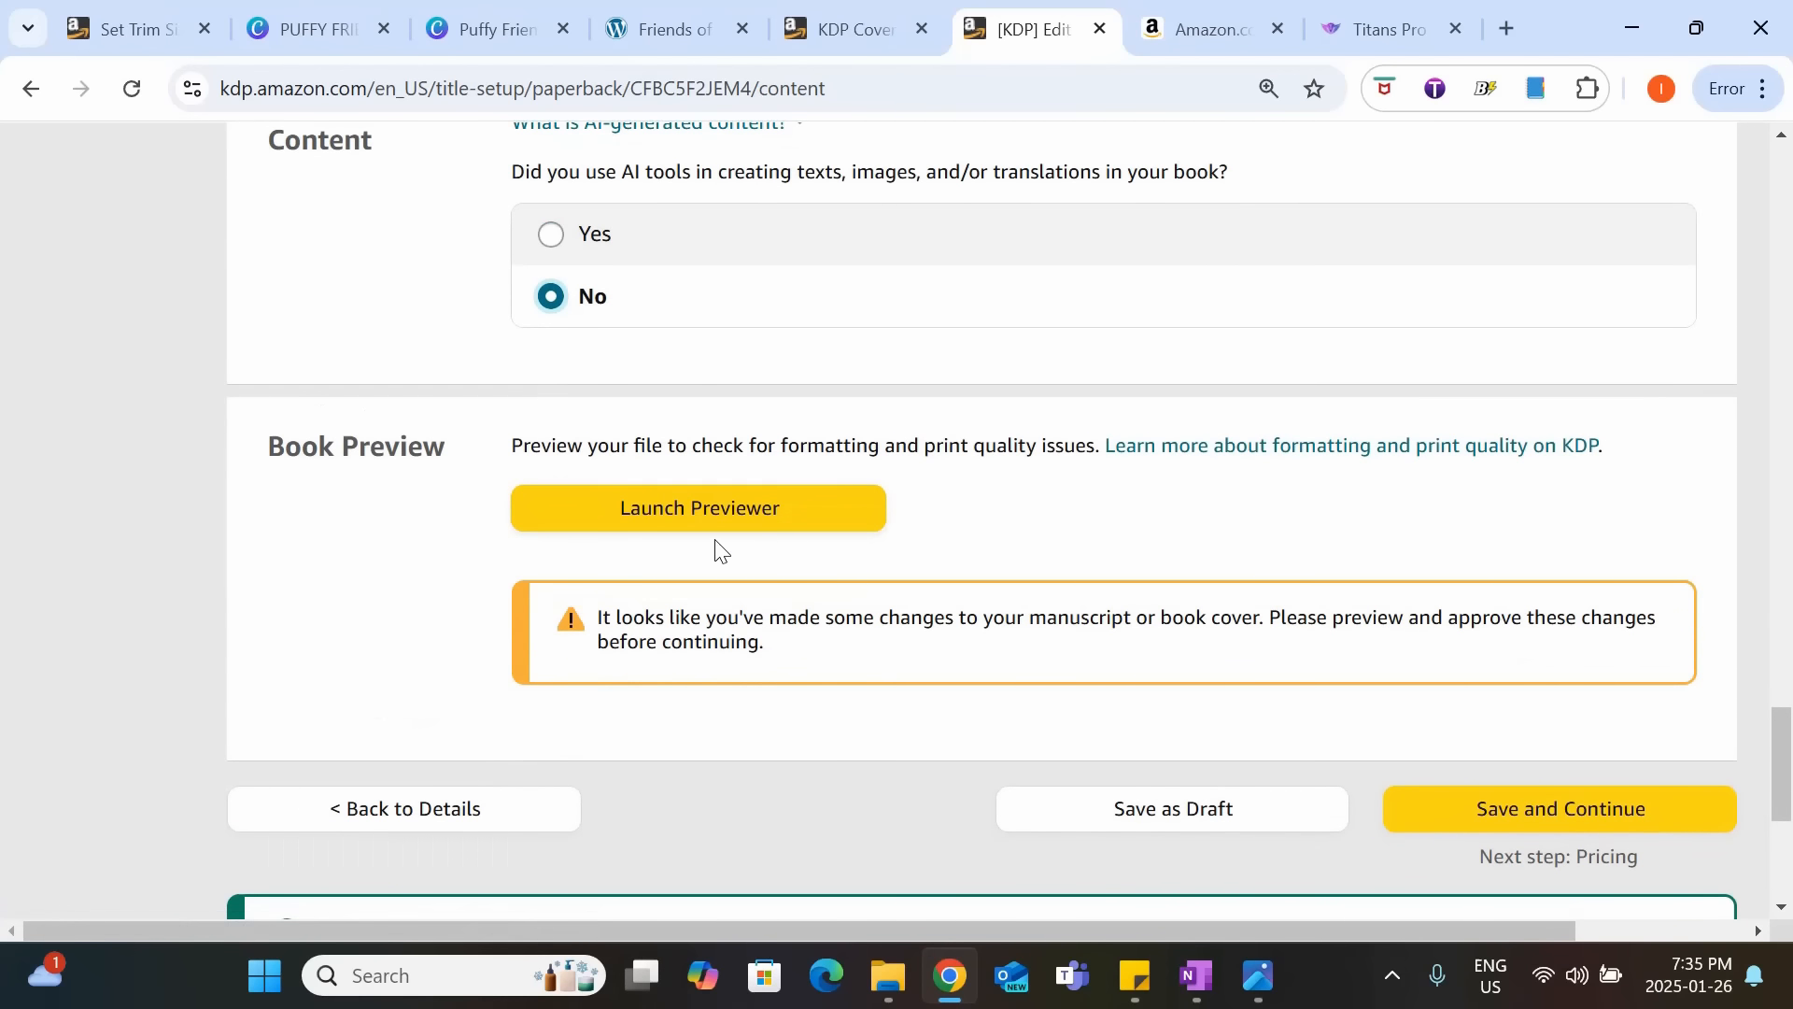
{"action": "left_click", "coordinate": [799, 517]}
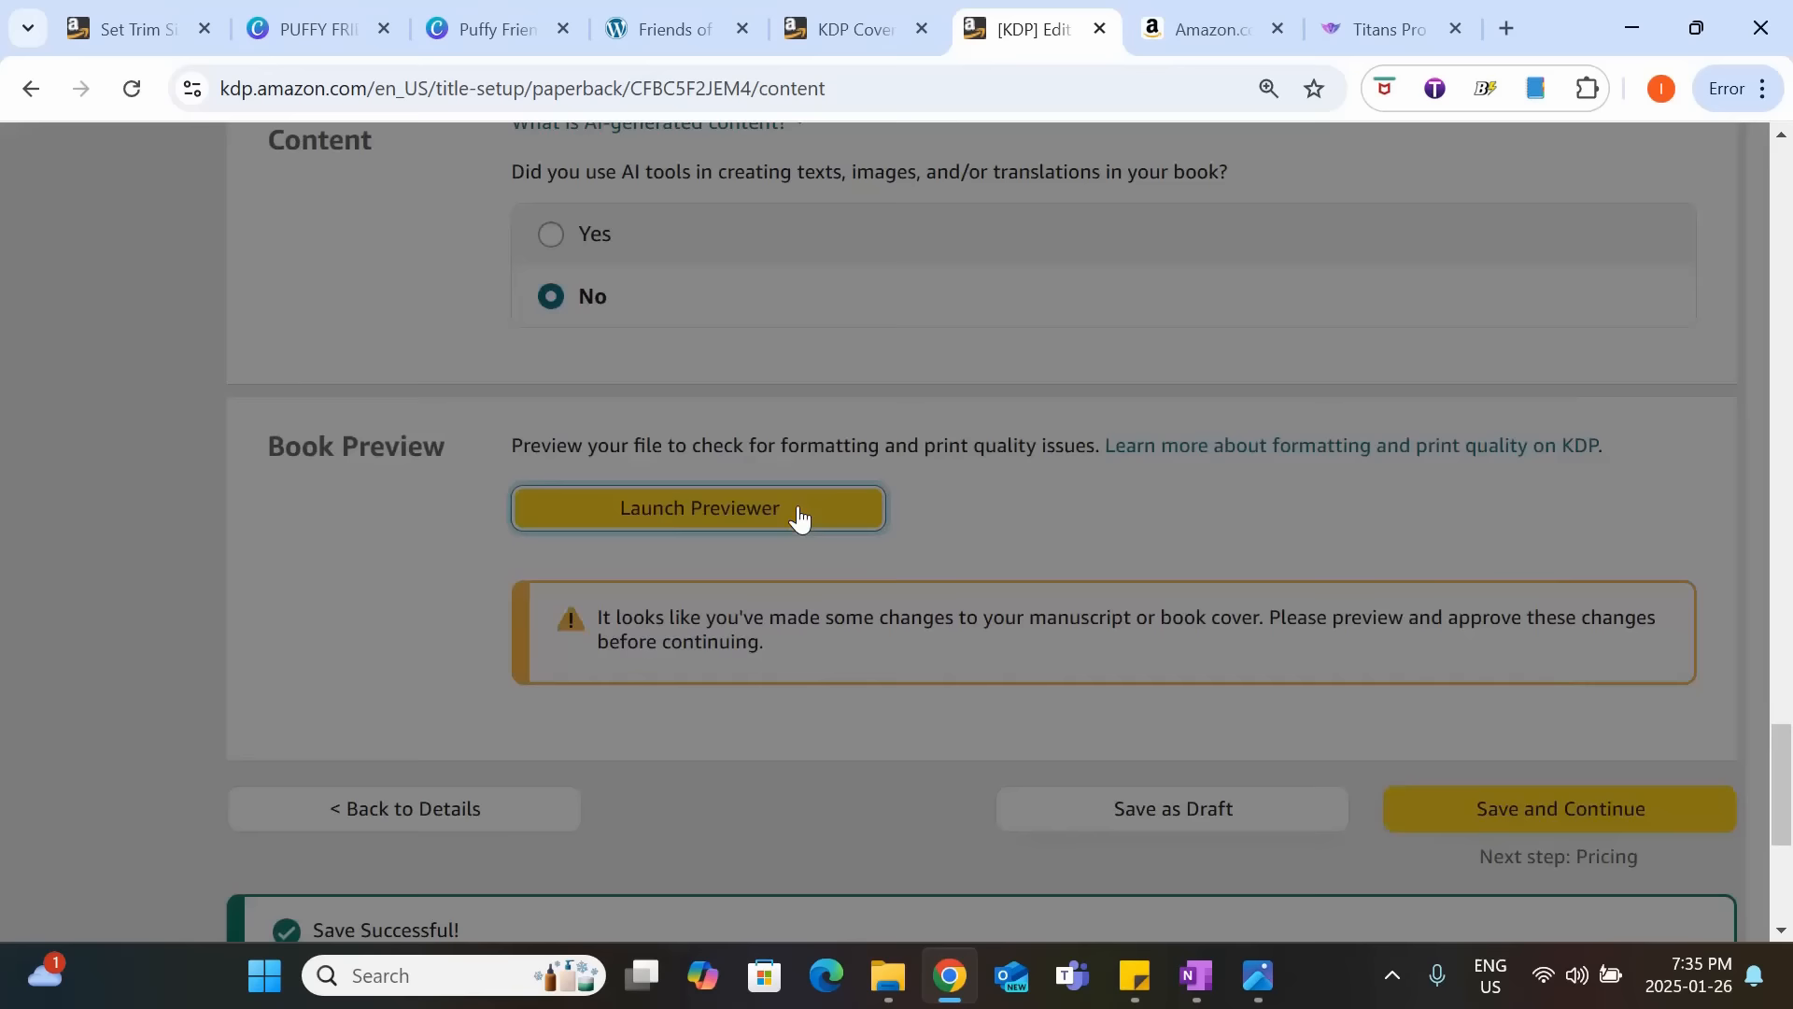
{"action": "left_click", "coordinate": [822, 656]}
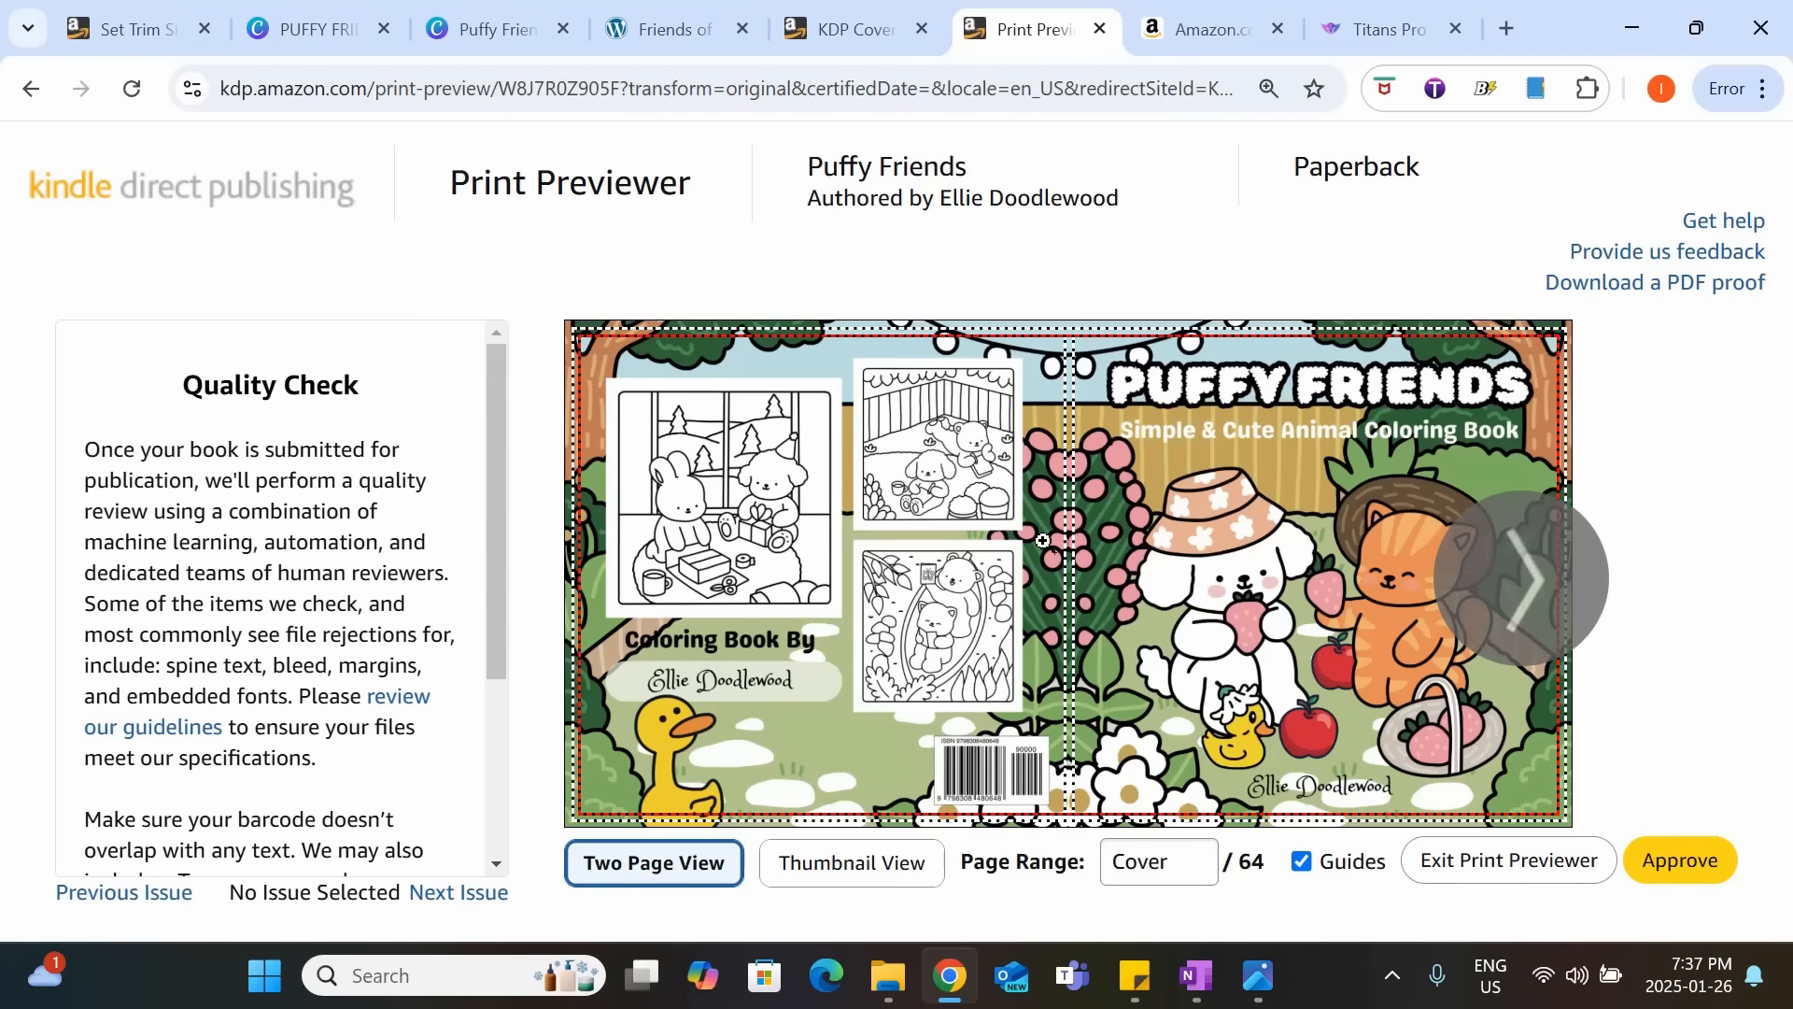
Page through the cover and interior pages in the two-page print preview to check them against the guides.
{"action": "left_click", "coordinate": [1523, 611]}
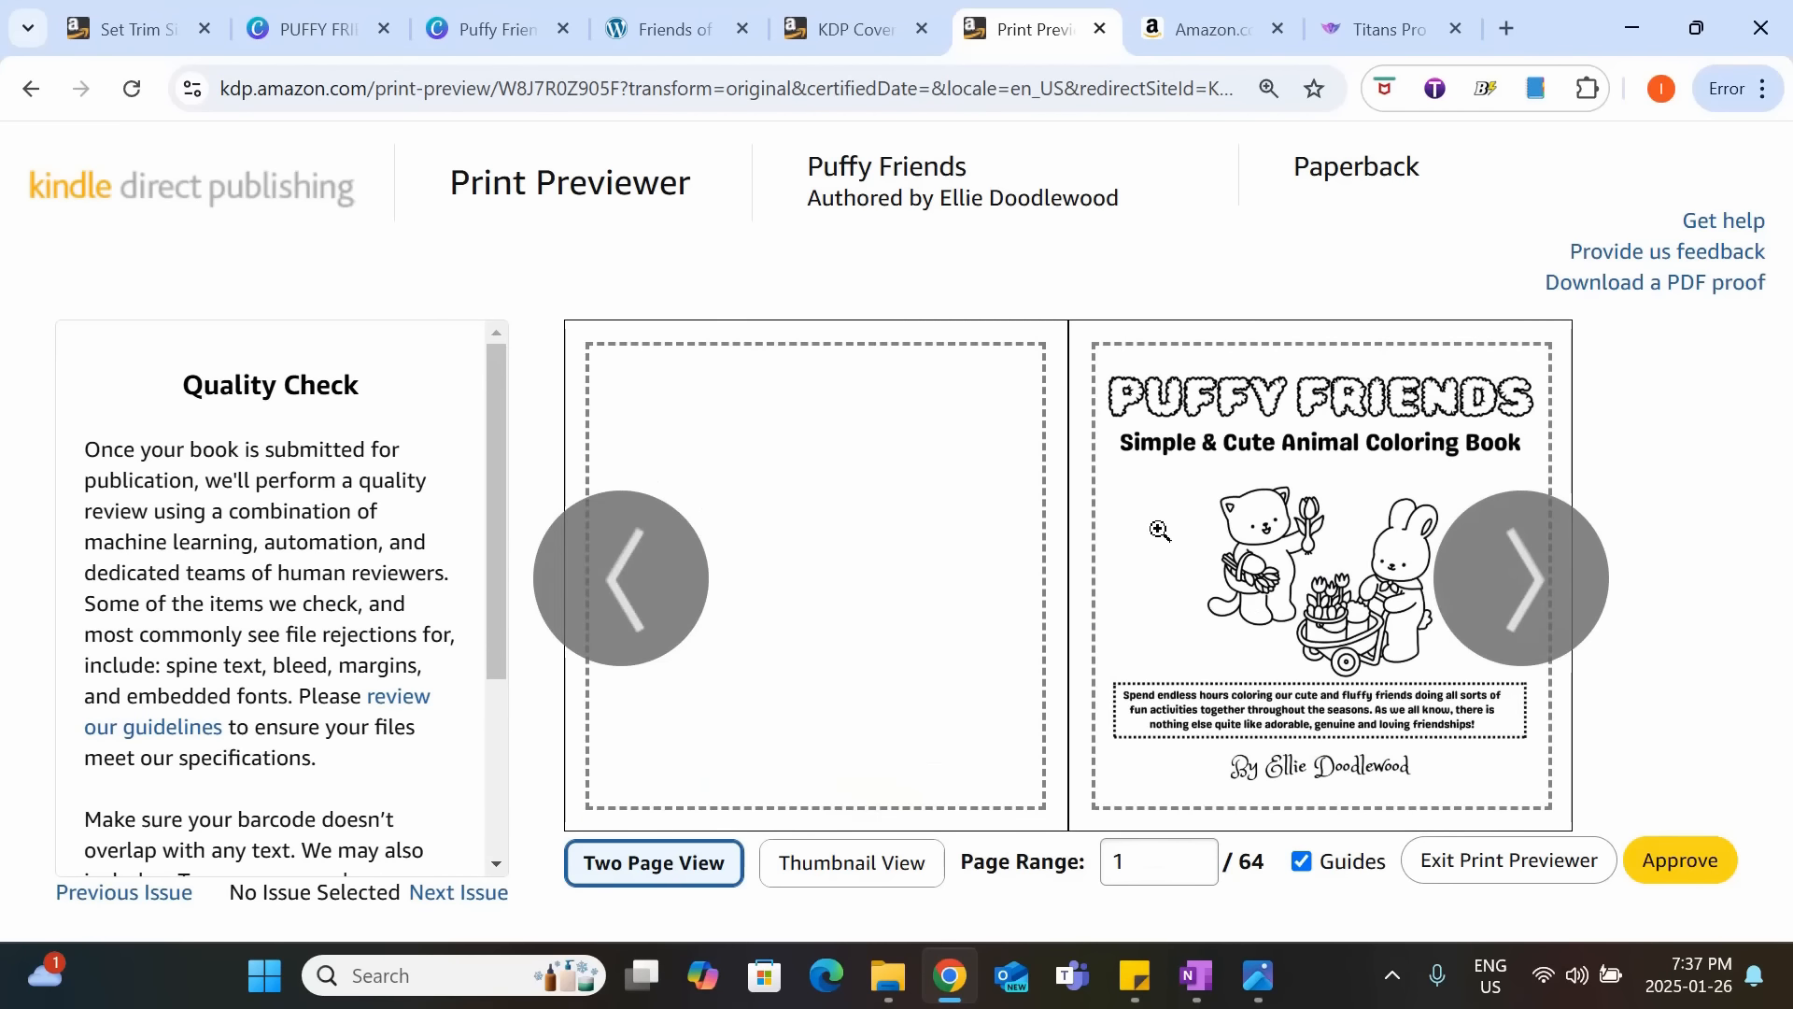
{"action": "left_click", "coordinate": [1552, 605]}
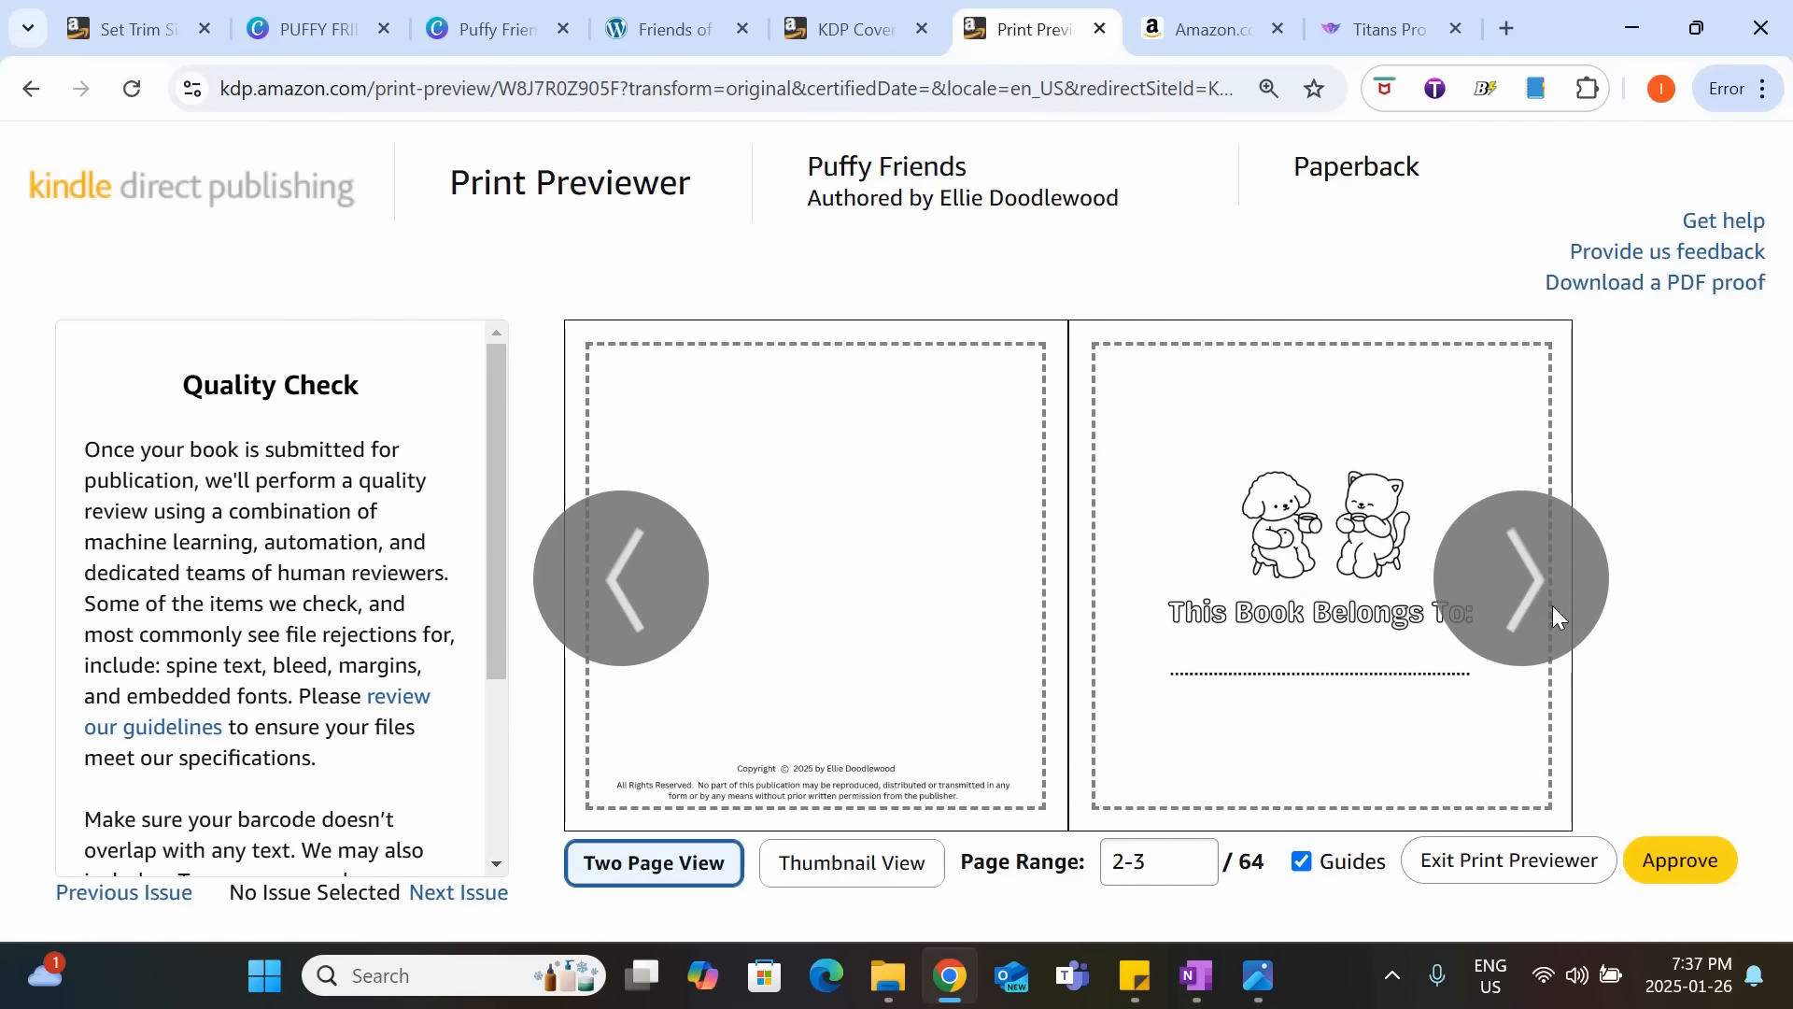
{"action": "left_click", "coordinate": [1552, 605]}
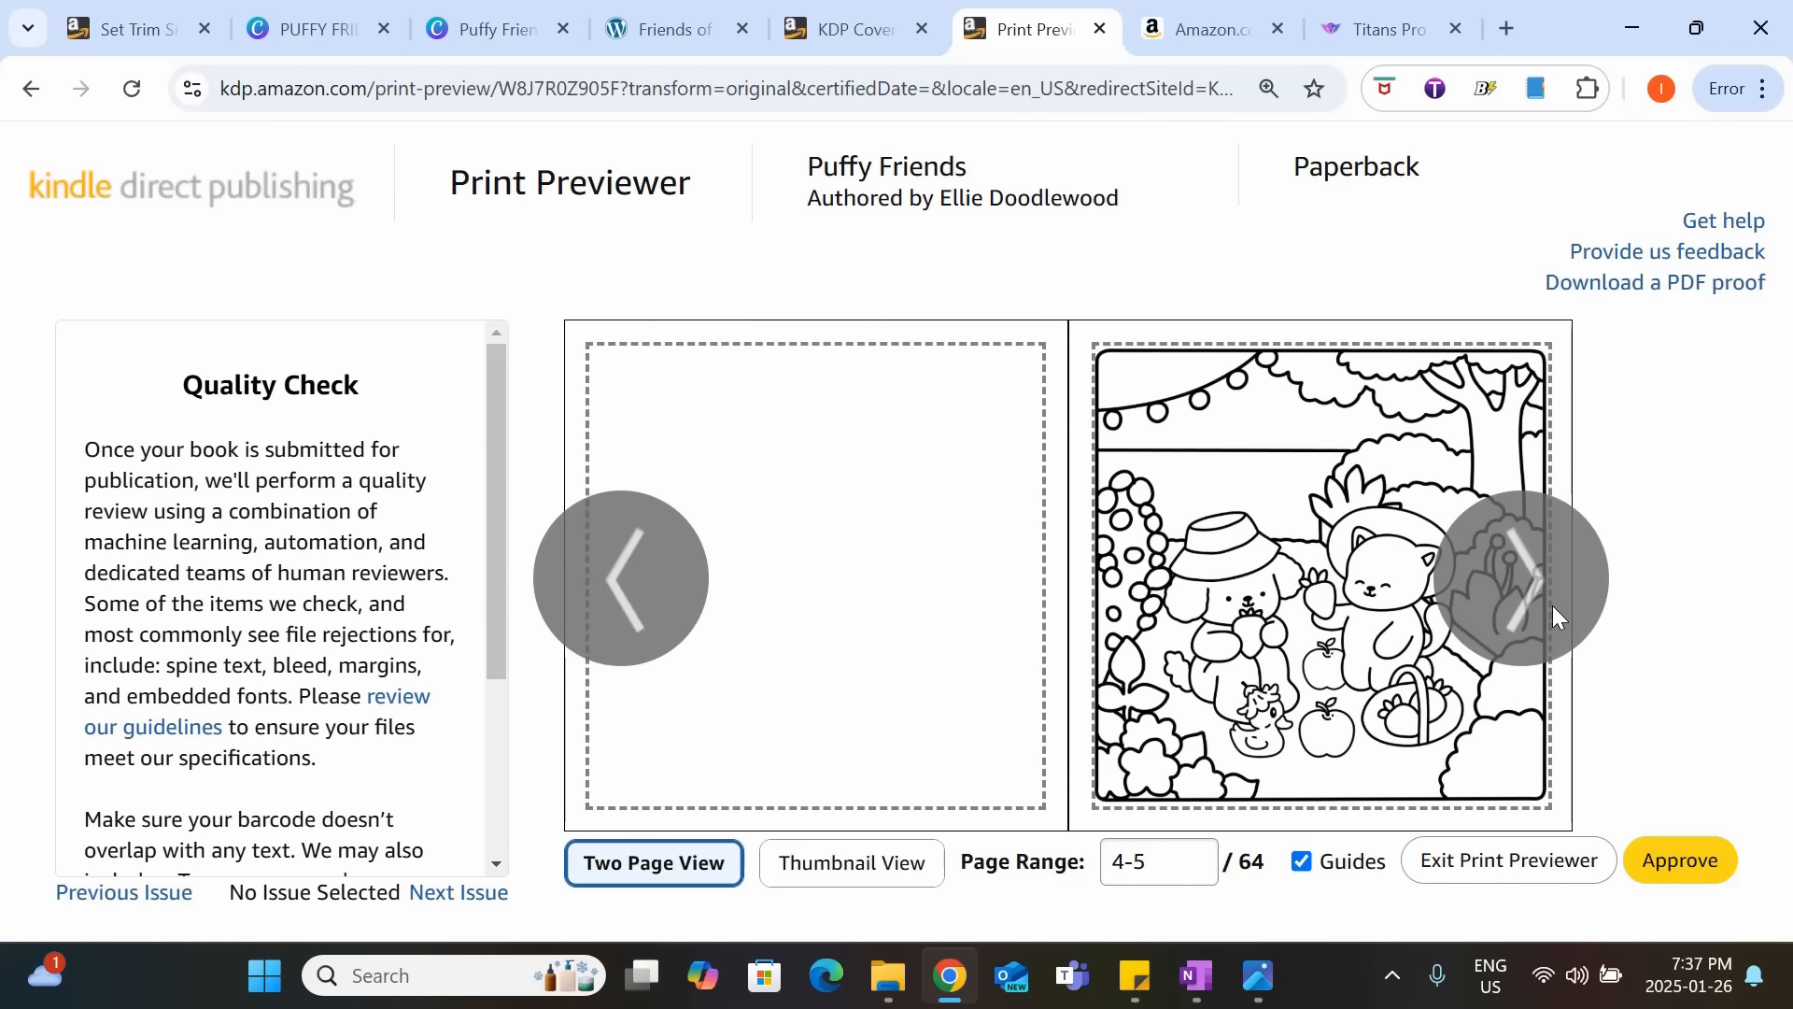
{"action": "left_click", "coordinate": [1552, 606]}
{"action": "left_click", "coordinate": [1553, 605]}
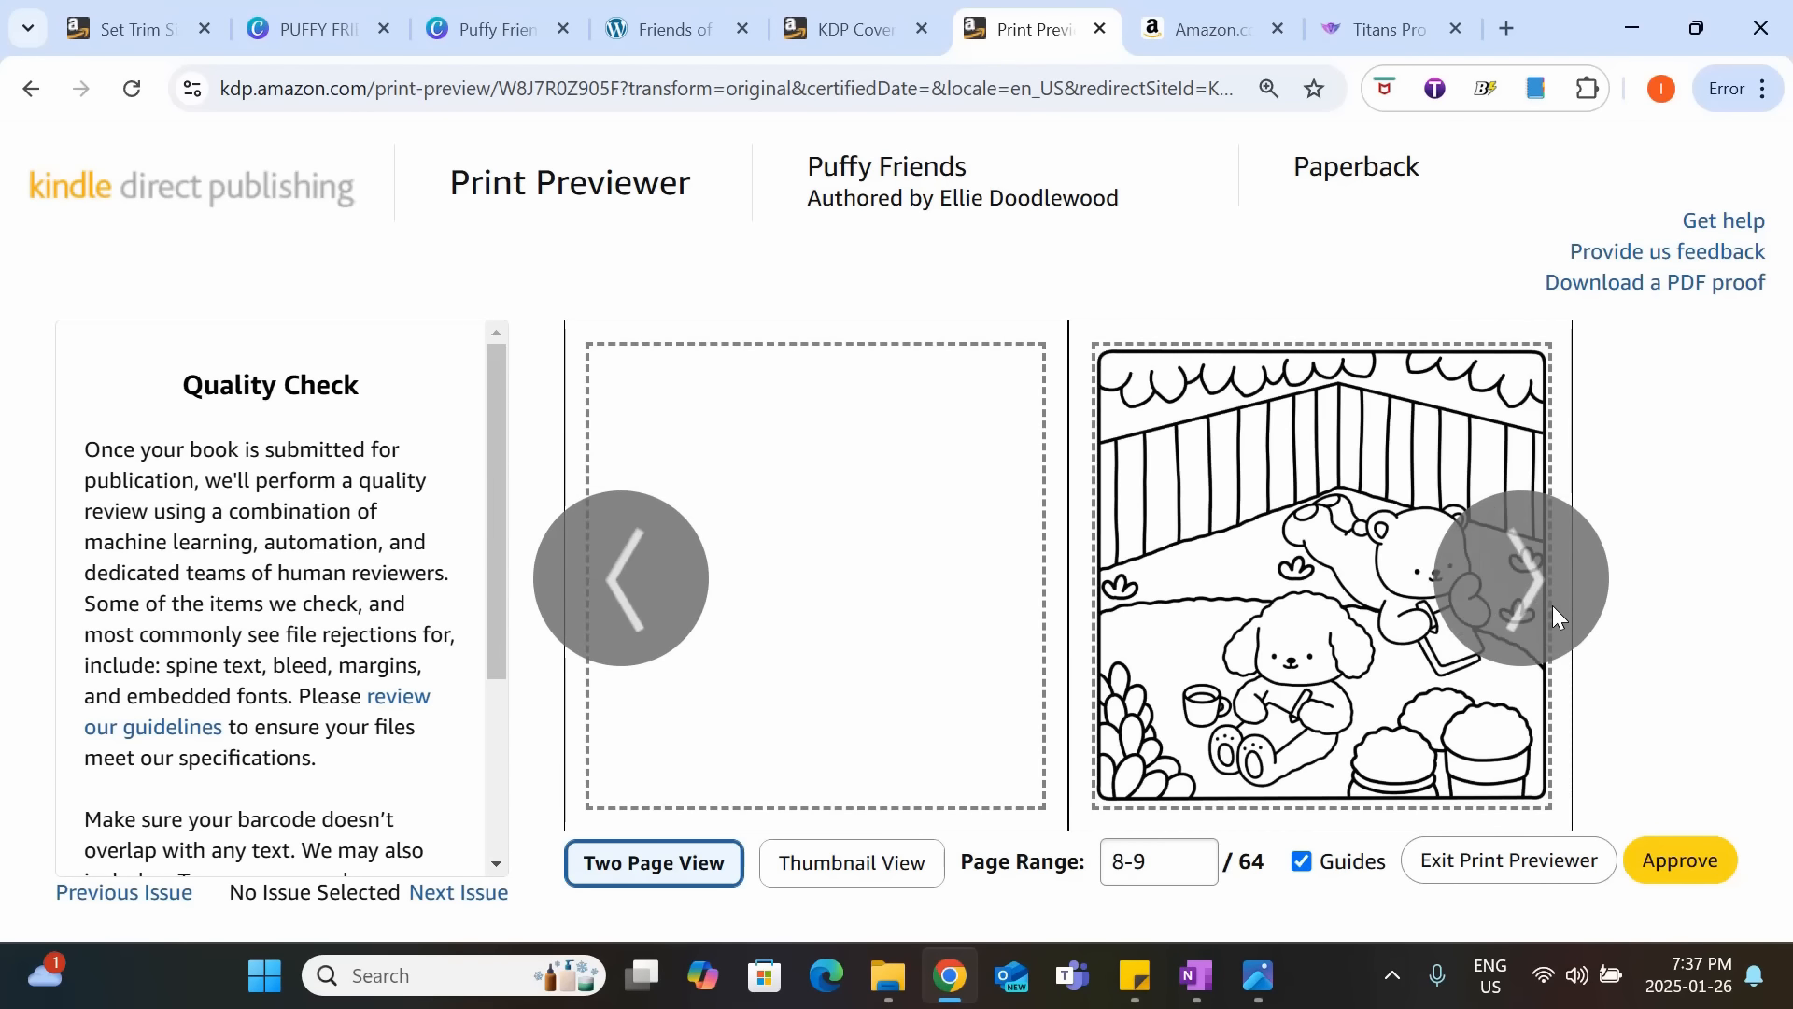
{"action": "left_click", "coordinate": [1552, 606]}
{"action": "left_click", "coordinate": [1553, 605]}
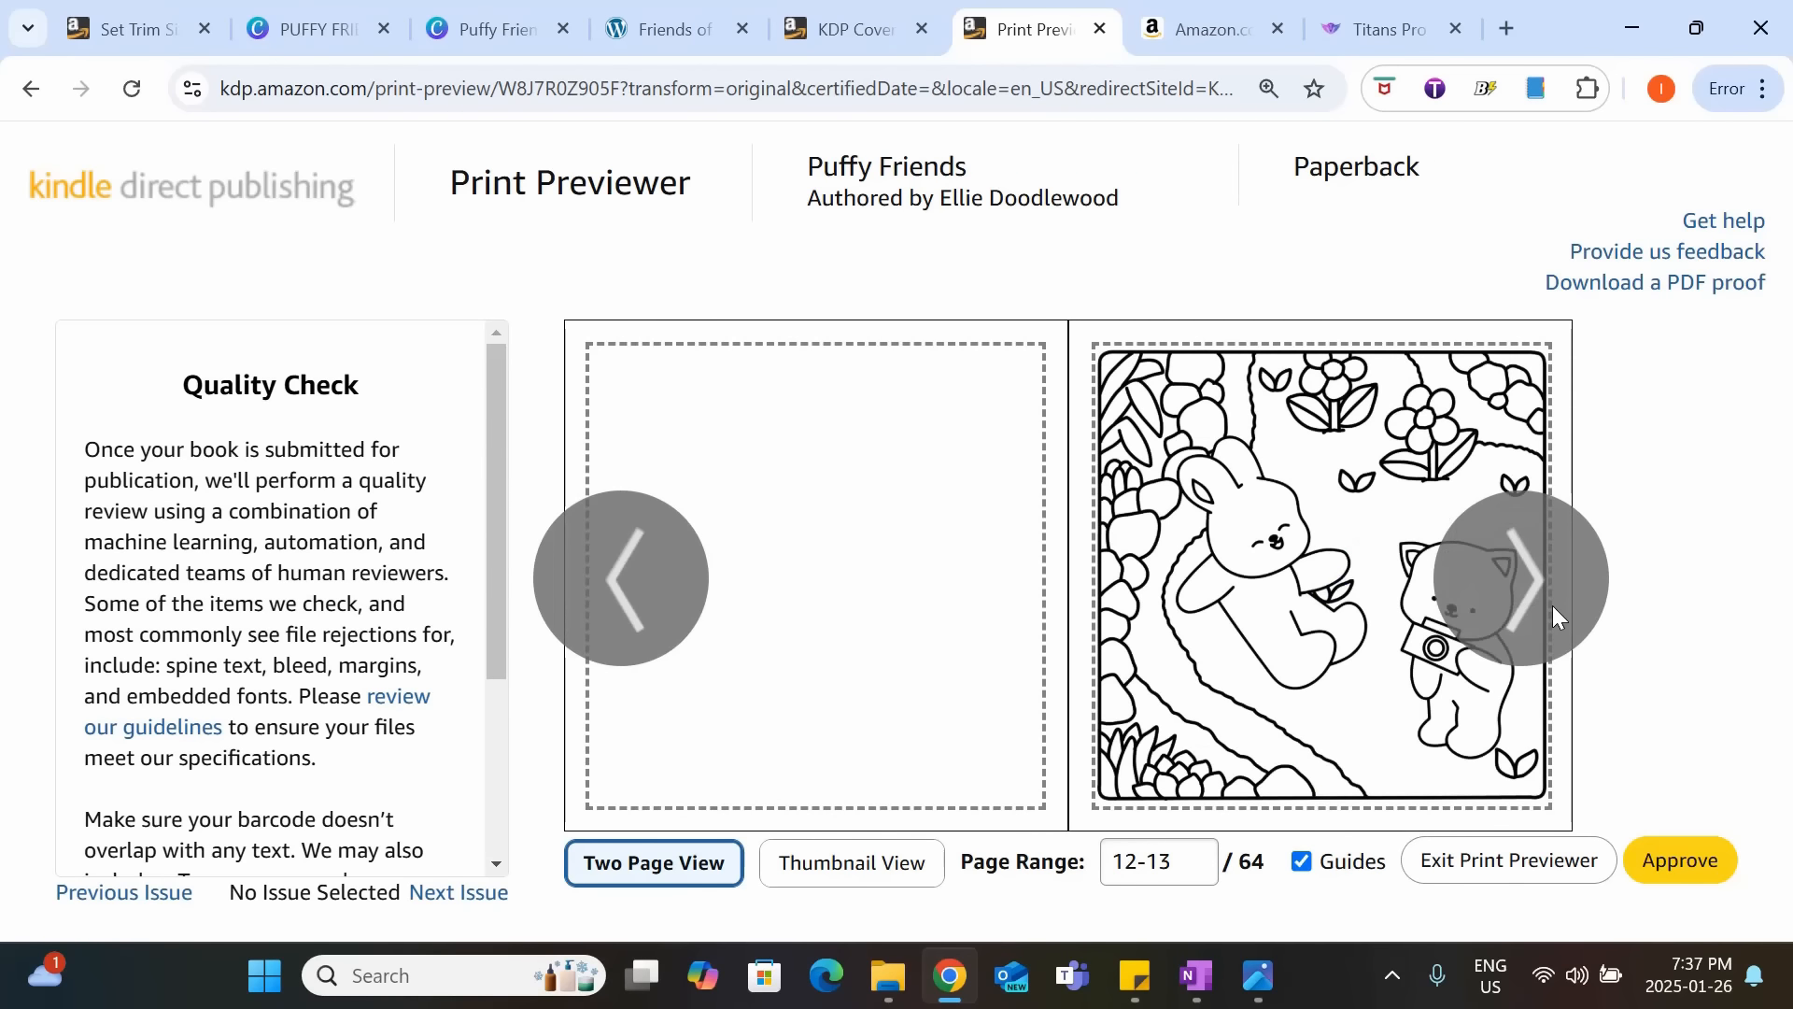
{"action": "left_click", "coordinate": [1552, 605]}
{"action": "left_click", "coordinate": [1553, 606]}
{"action": "left_click", "coordinate": [1553, 605]}
{"action": "left_click", "coordinate": [1552, 606]}
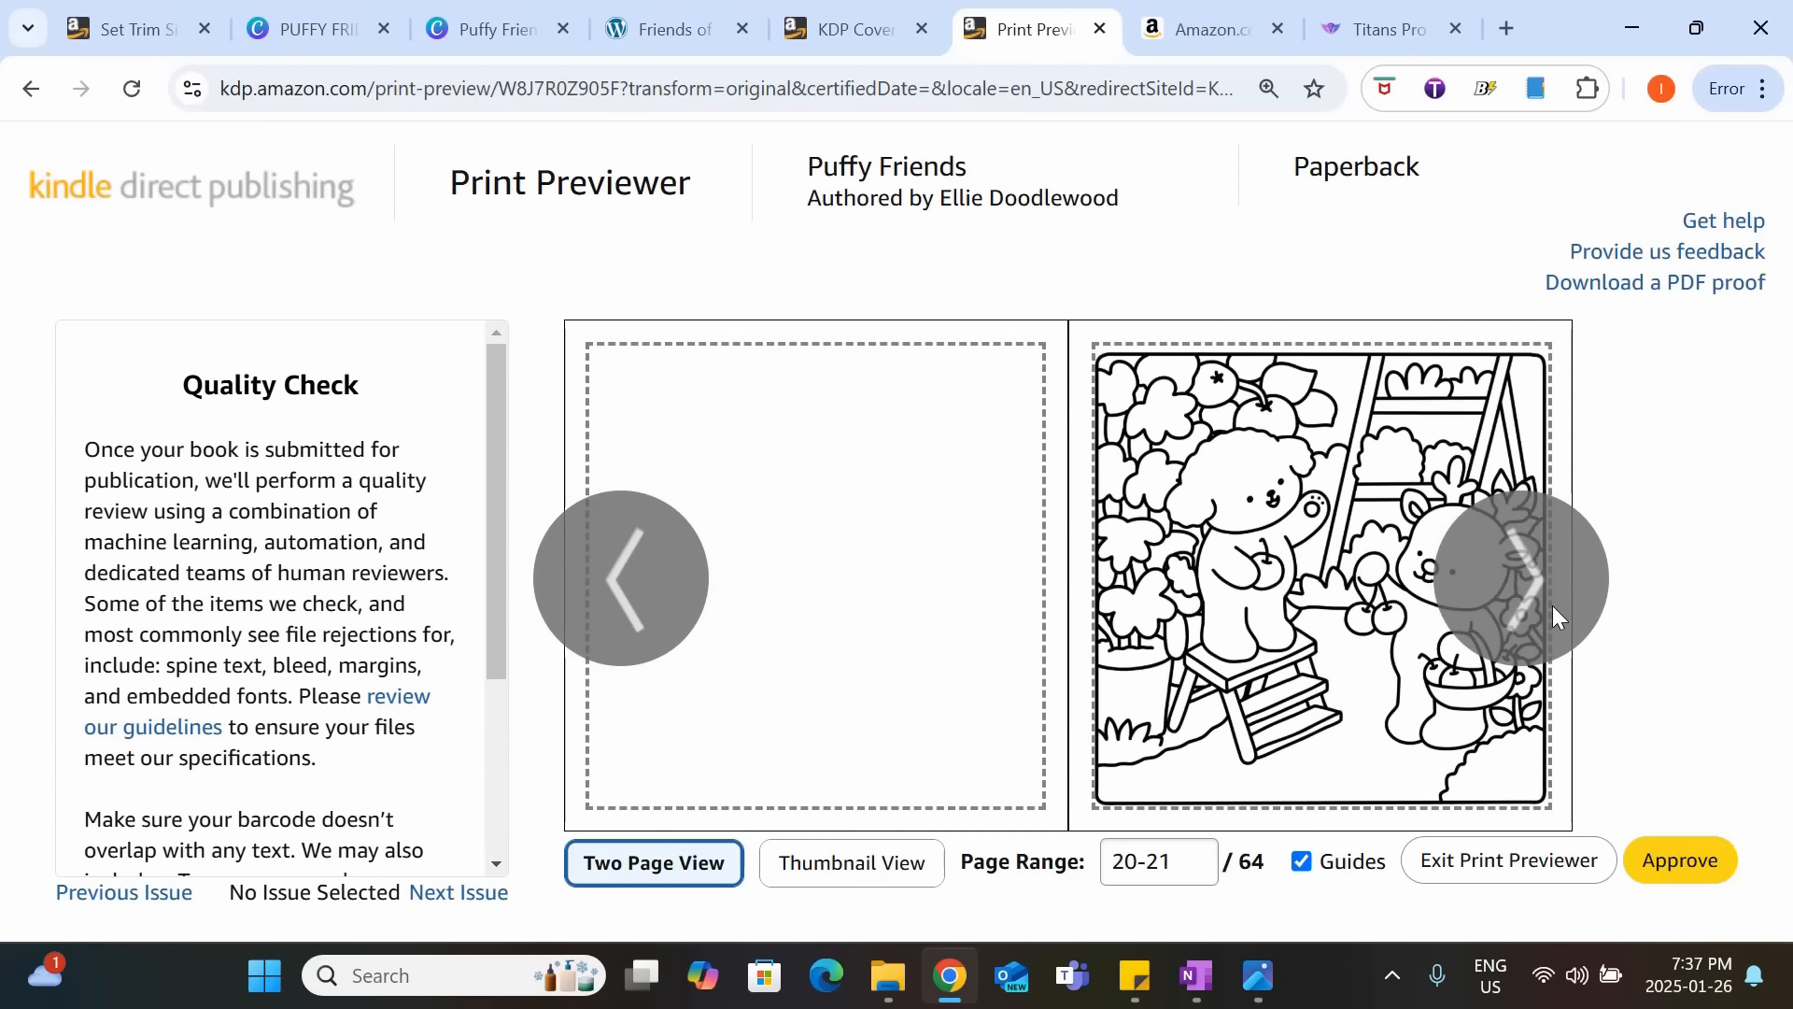
{"action": "left_click", "coordinate": [1552, 606]}
{"action": "left_click", "coordinate": [1552, 607]}
{"action": "left_click", "coordinate": [1552, 607]}
{"action": "left_click", "coordinate": [1552, 607]}
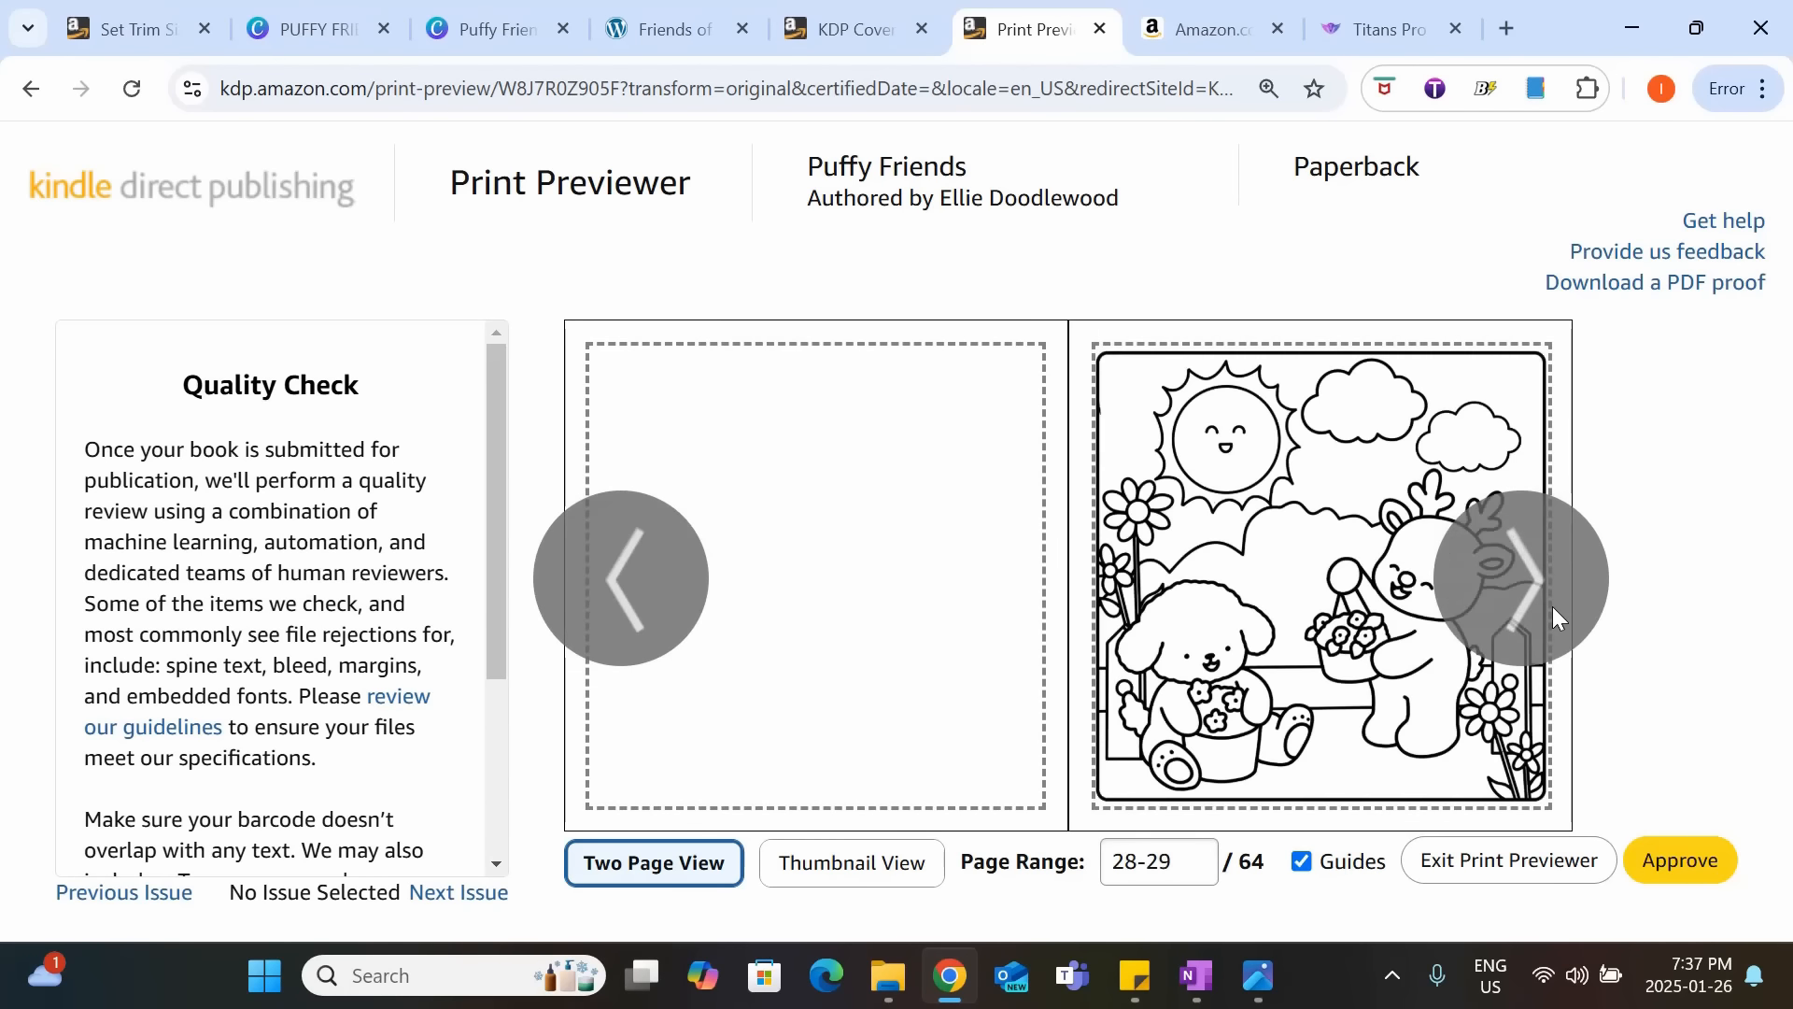
{"action": "left_click", "coordinate": [1552, 607]}
{"action": "left_click", "coordinate": [1553, 607]}
{"action": "left_click", "coordinate": [1552, 607]}
{"action": "left_click", "coordinate": [1552, 607]}
{"action": "left_click", "coordinate": [1552, 607]}
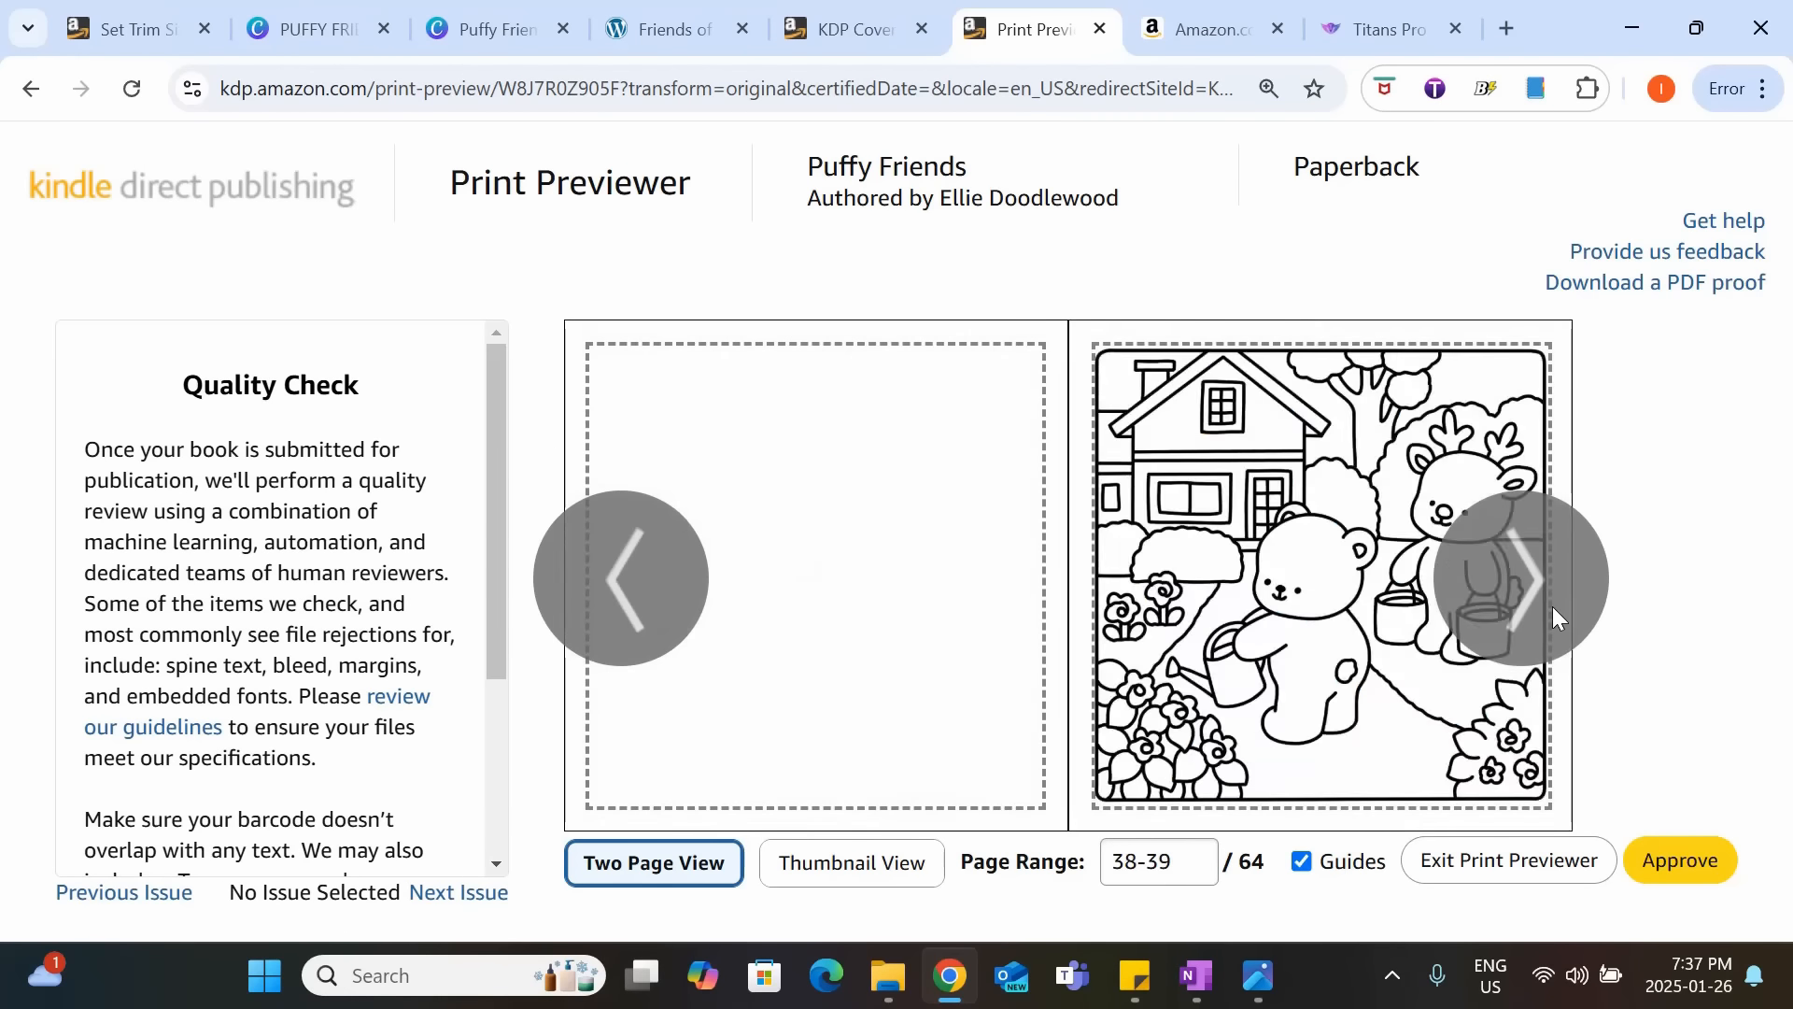
{"action": "left_click", "coordinate": [1553, 607]}
{"action": "left_click", "coordinate": [1552, 607]}
{"action": "left_click", "coordinate": [1553, 607]}
Approve the print preview, then save the paperback content and continue to the pricing step.
{"action": "left_click", "coordinate": [1552, 607]}
{"action": "left_click", "coordinate": [1552, 607]}
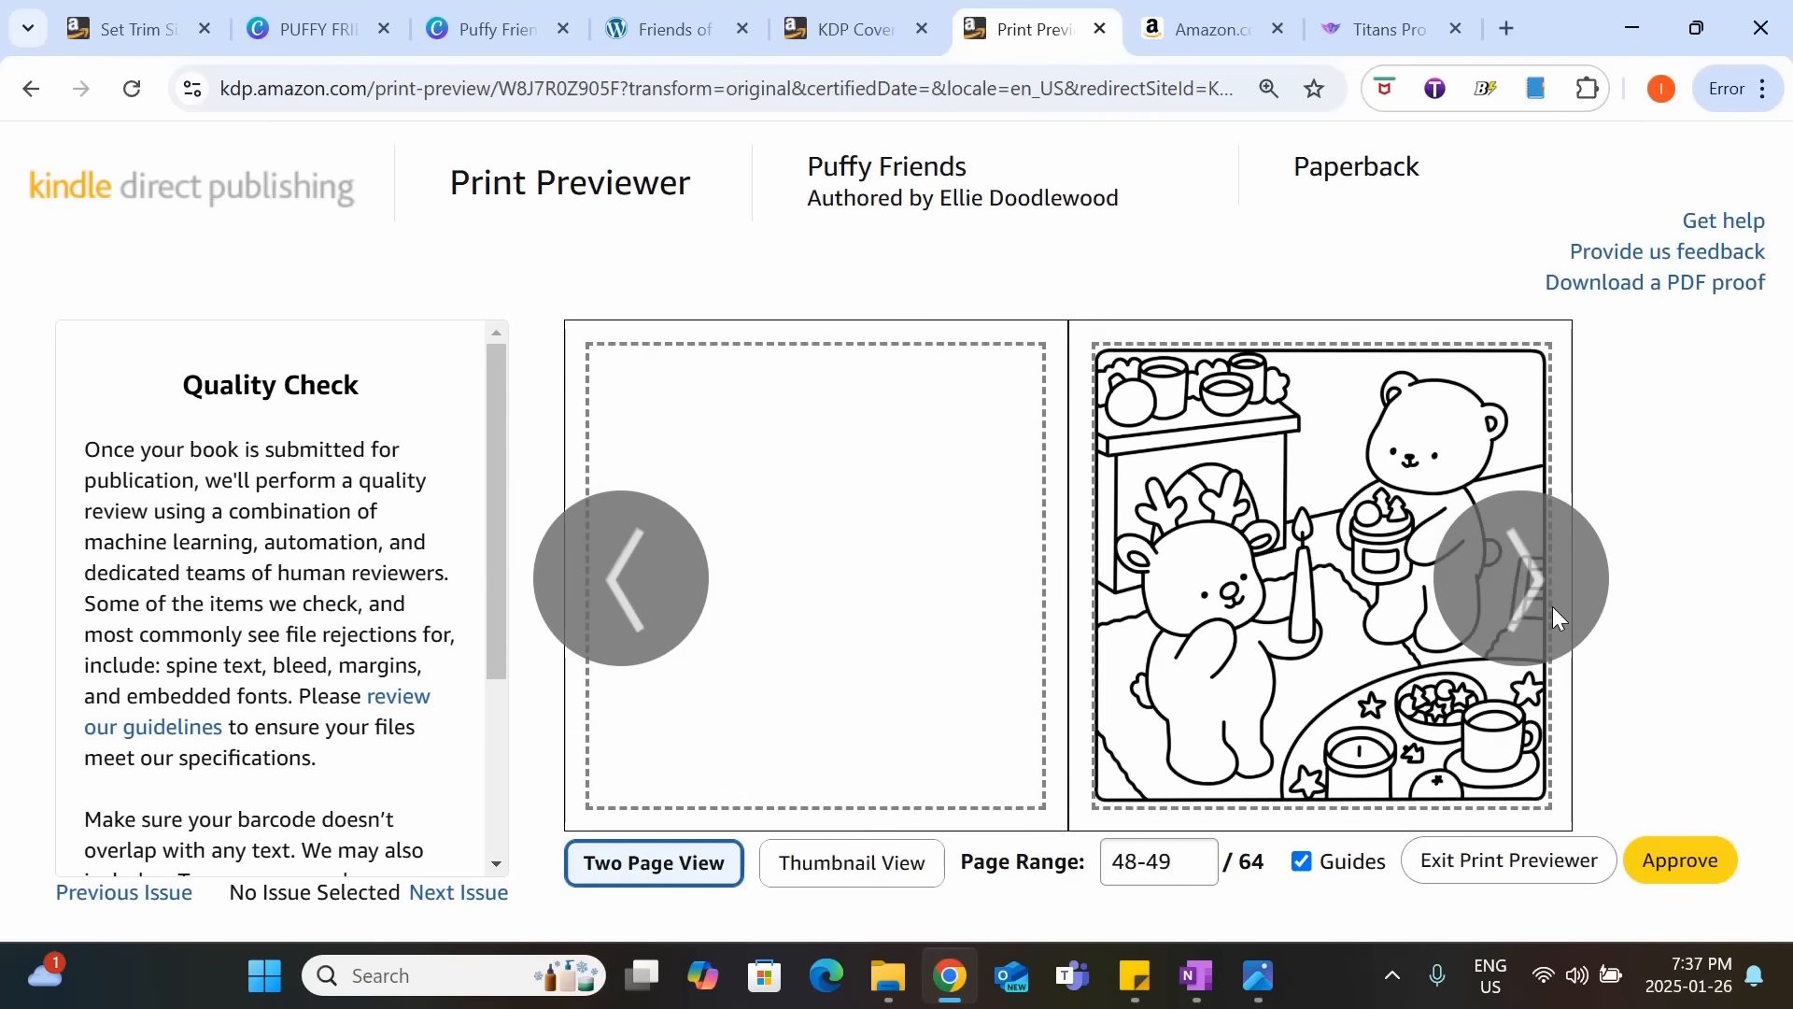
{"action": "left_click", "coordinate": [1552, 607]}
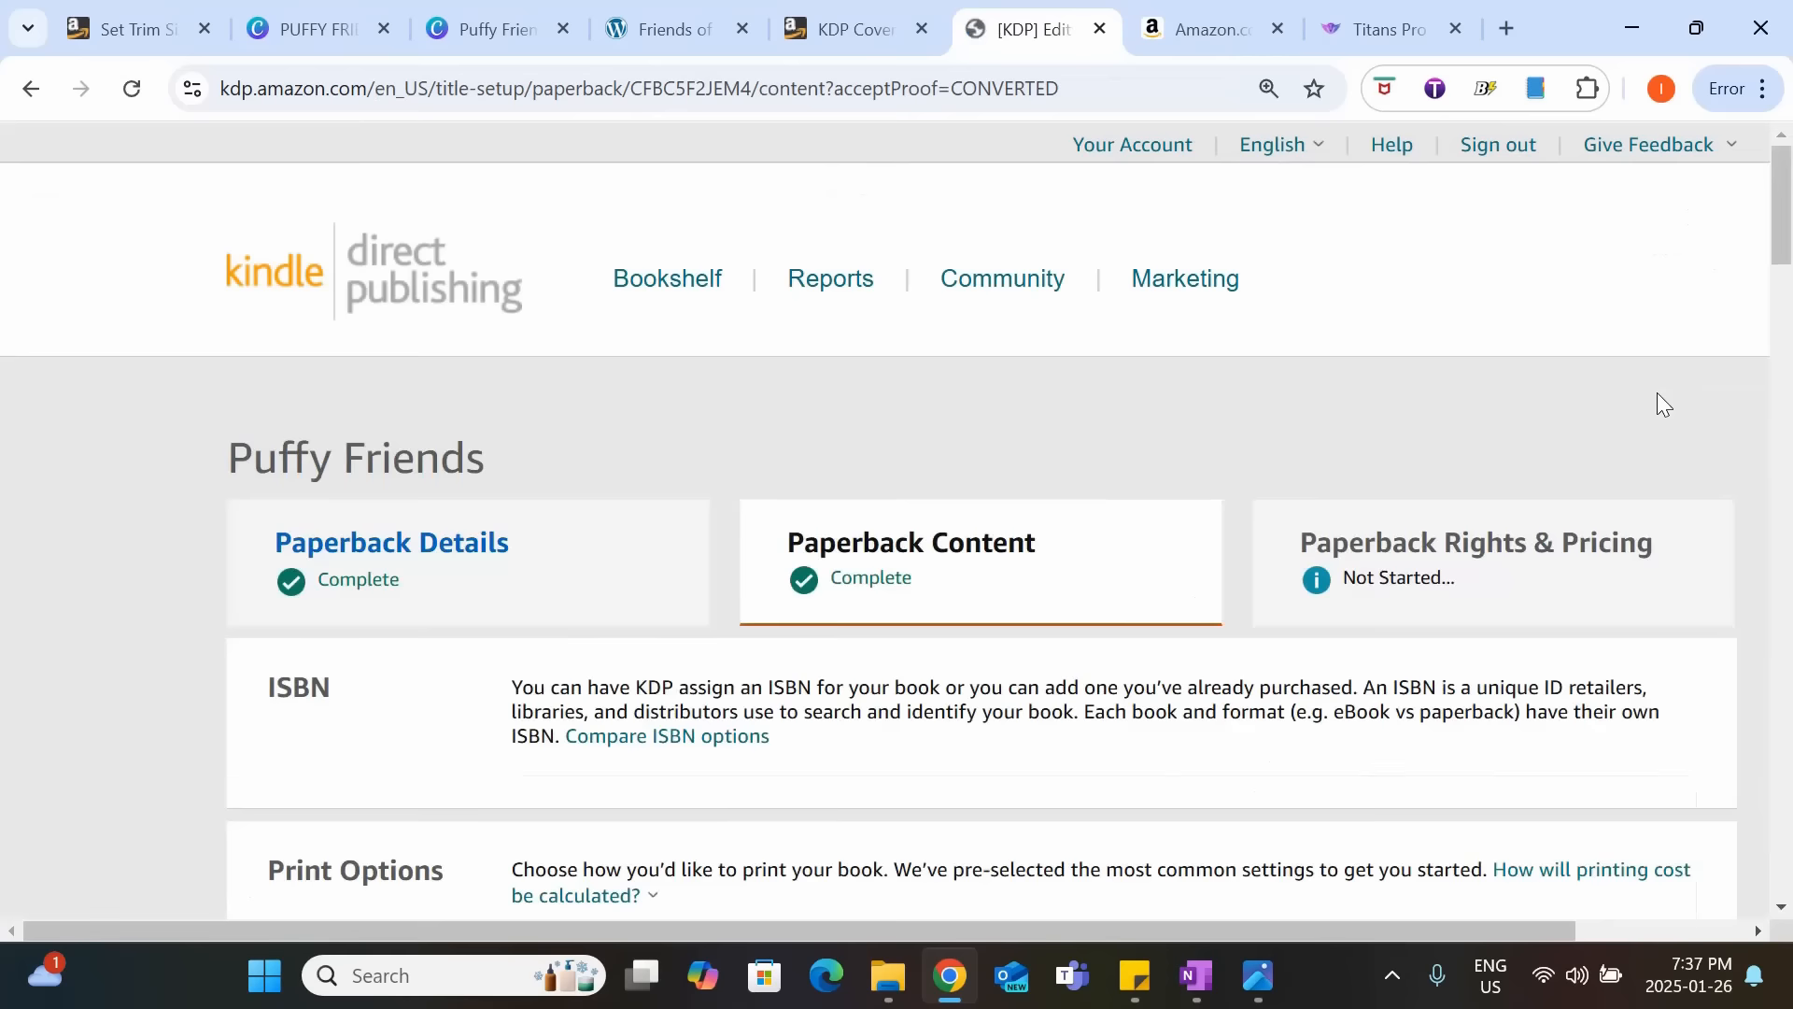
{"action": "left_click_drag", "start_coordinate": [1785, 226], "coordinate": [1785, 738]}
{"action": "scroll", "coordinate": [1240, 432], "scroll_direction": "down", "scroll_amount": 1}
{"action": "scroll", "coordinate": [1240, 441], "scroll_direction": "down", "scroll_amount": 5}
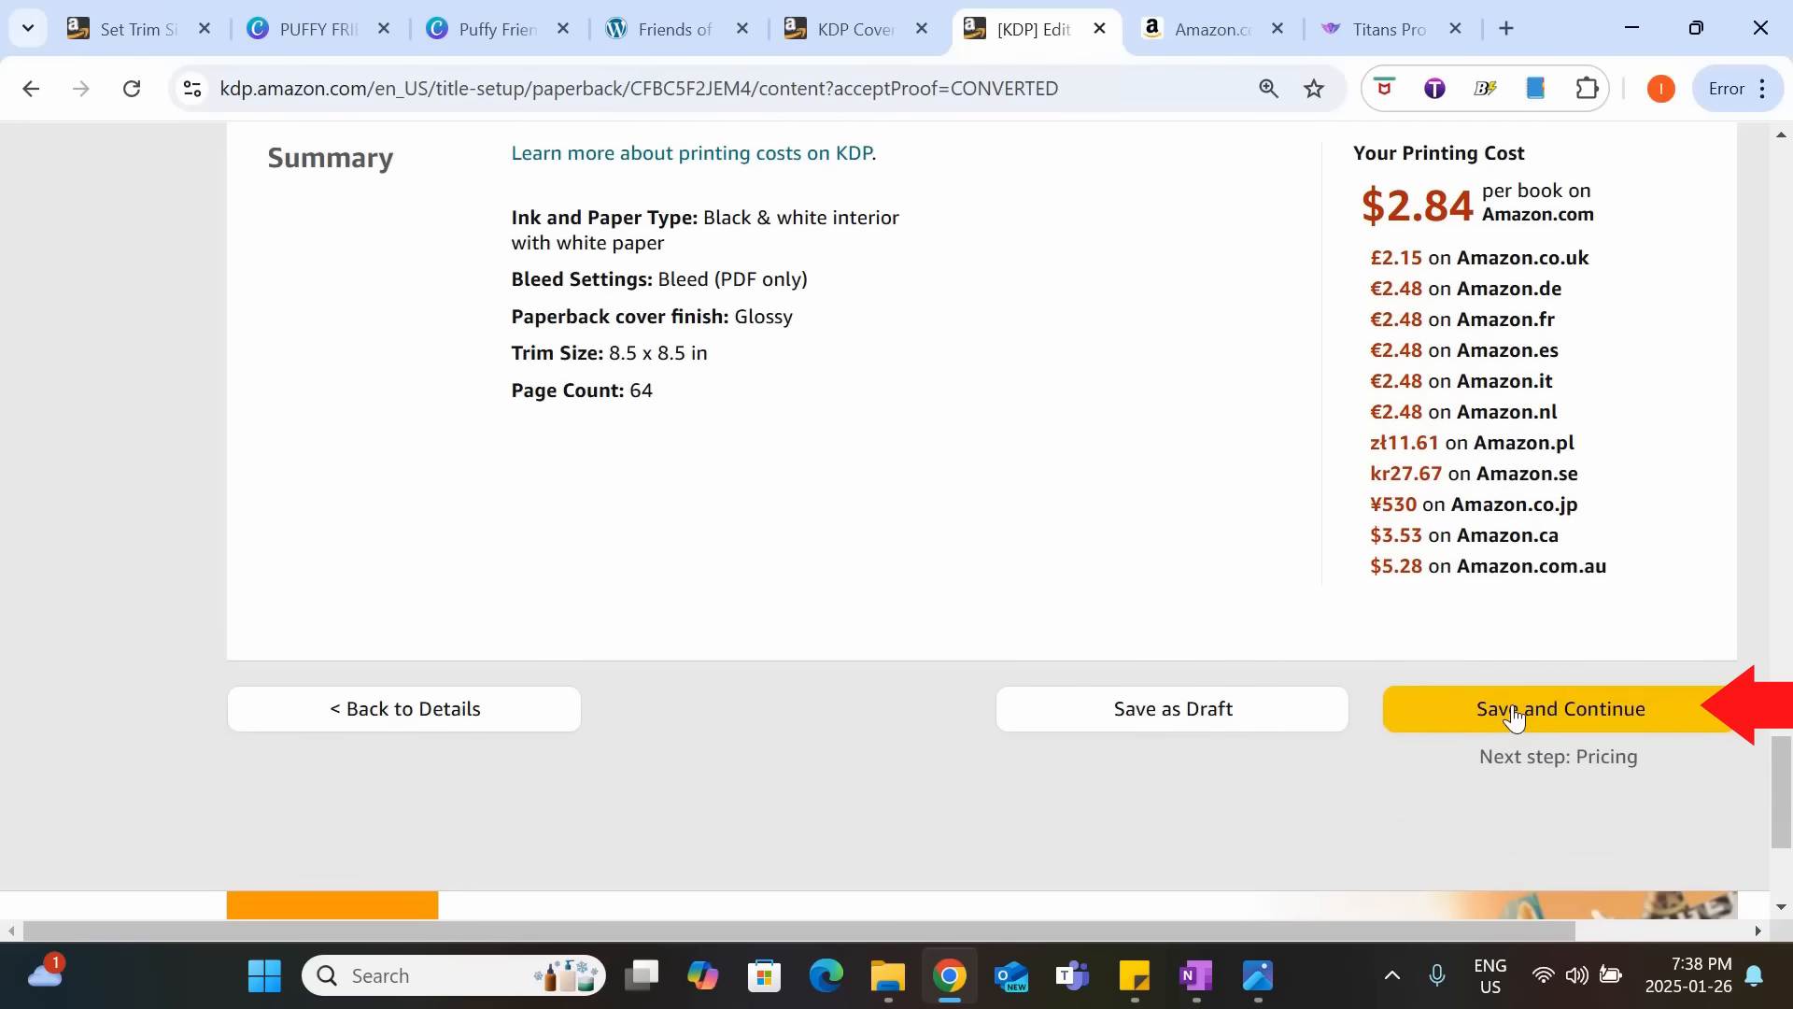
{"action": "left_click", "coordinate": [1514, 715]}
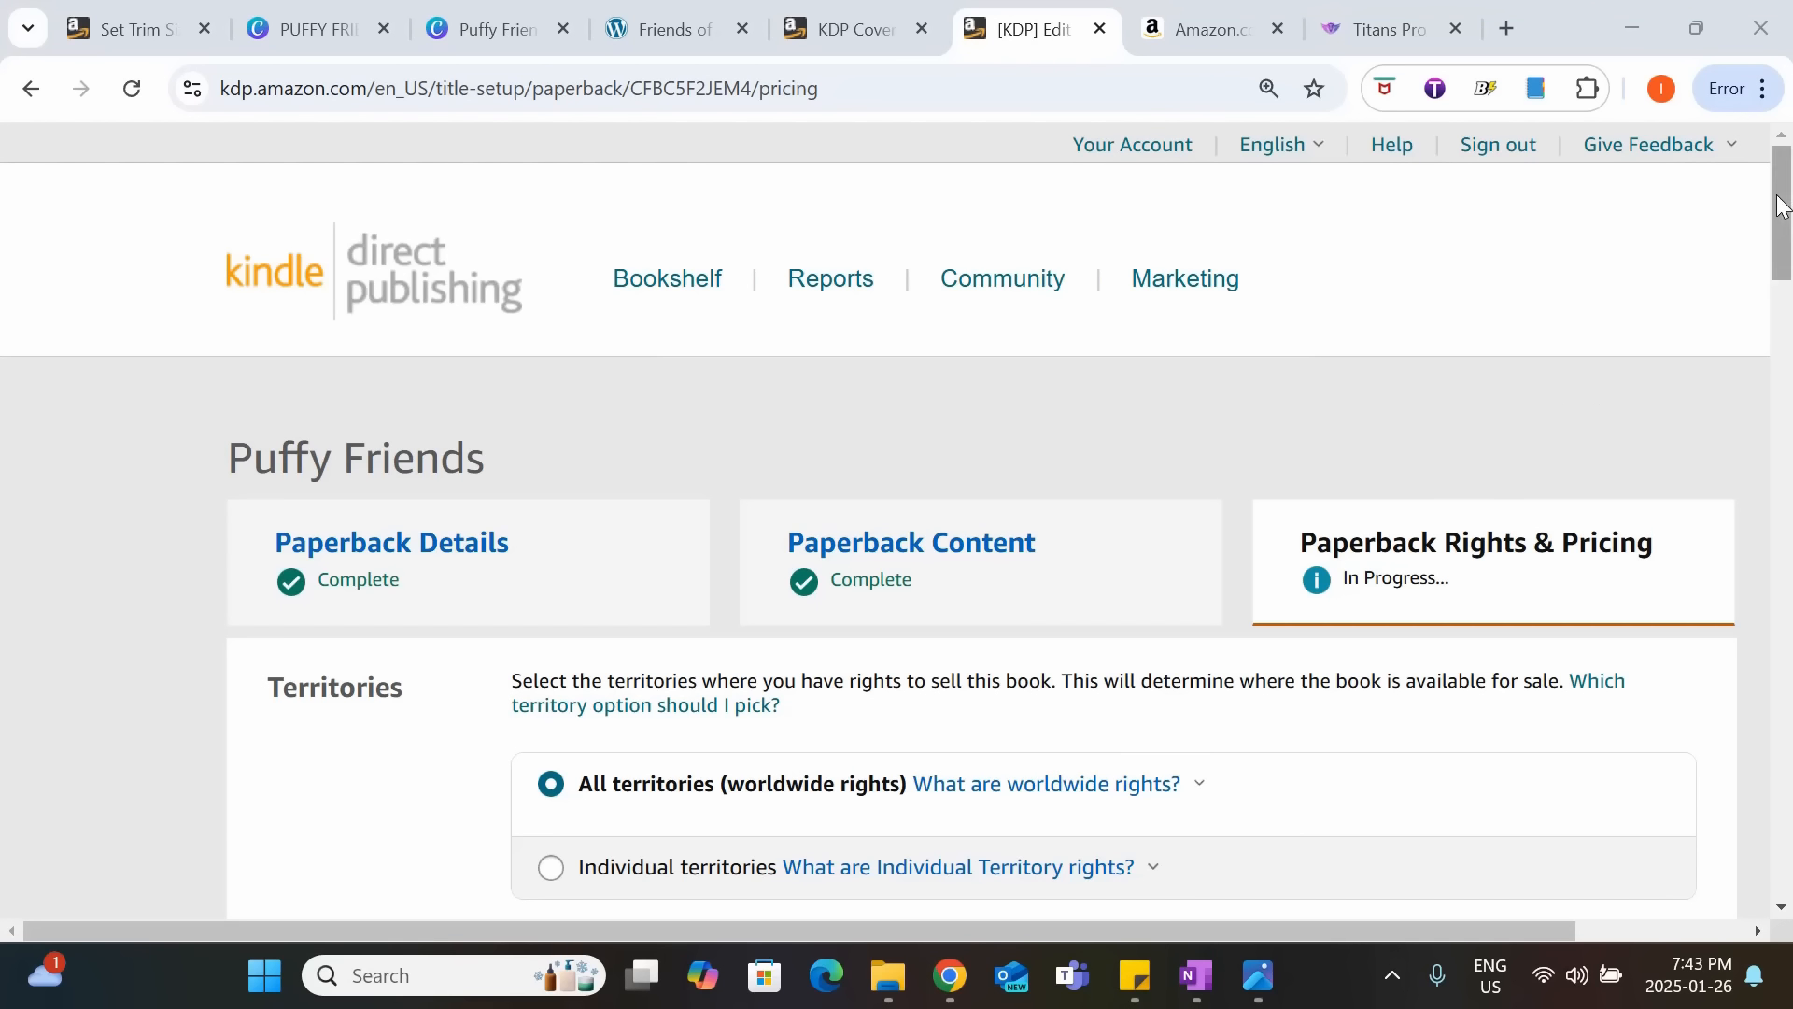
Check the territories, primary marketplace and list price sections on the paperback rights and pricing page.
{"action": "left_click_drag", "start_coordinate": [1782, 208], "coordinate": [1665, 257]}
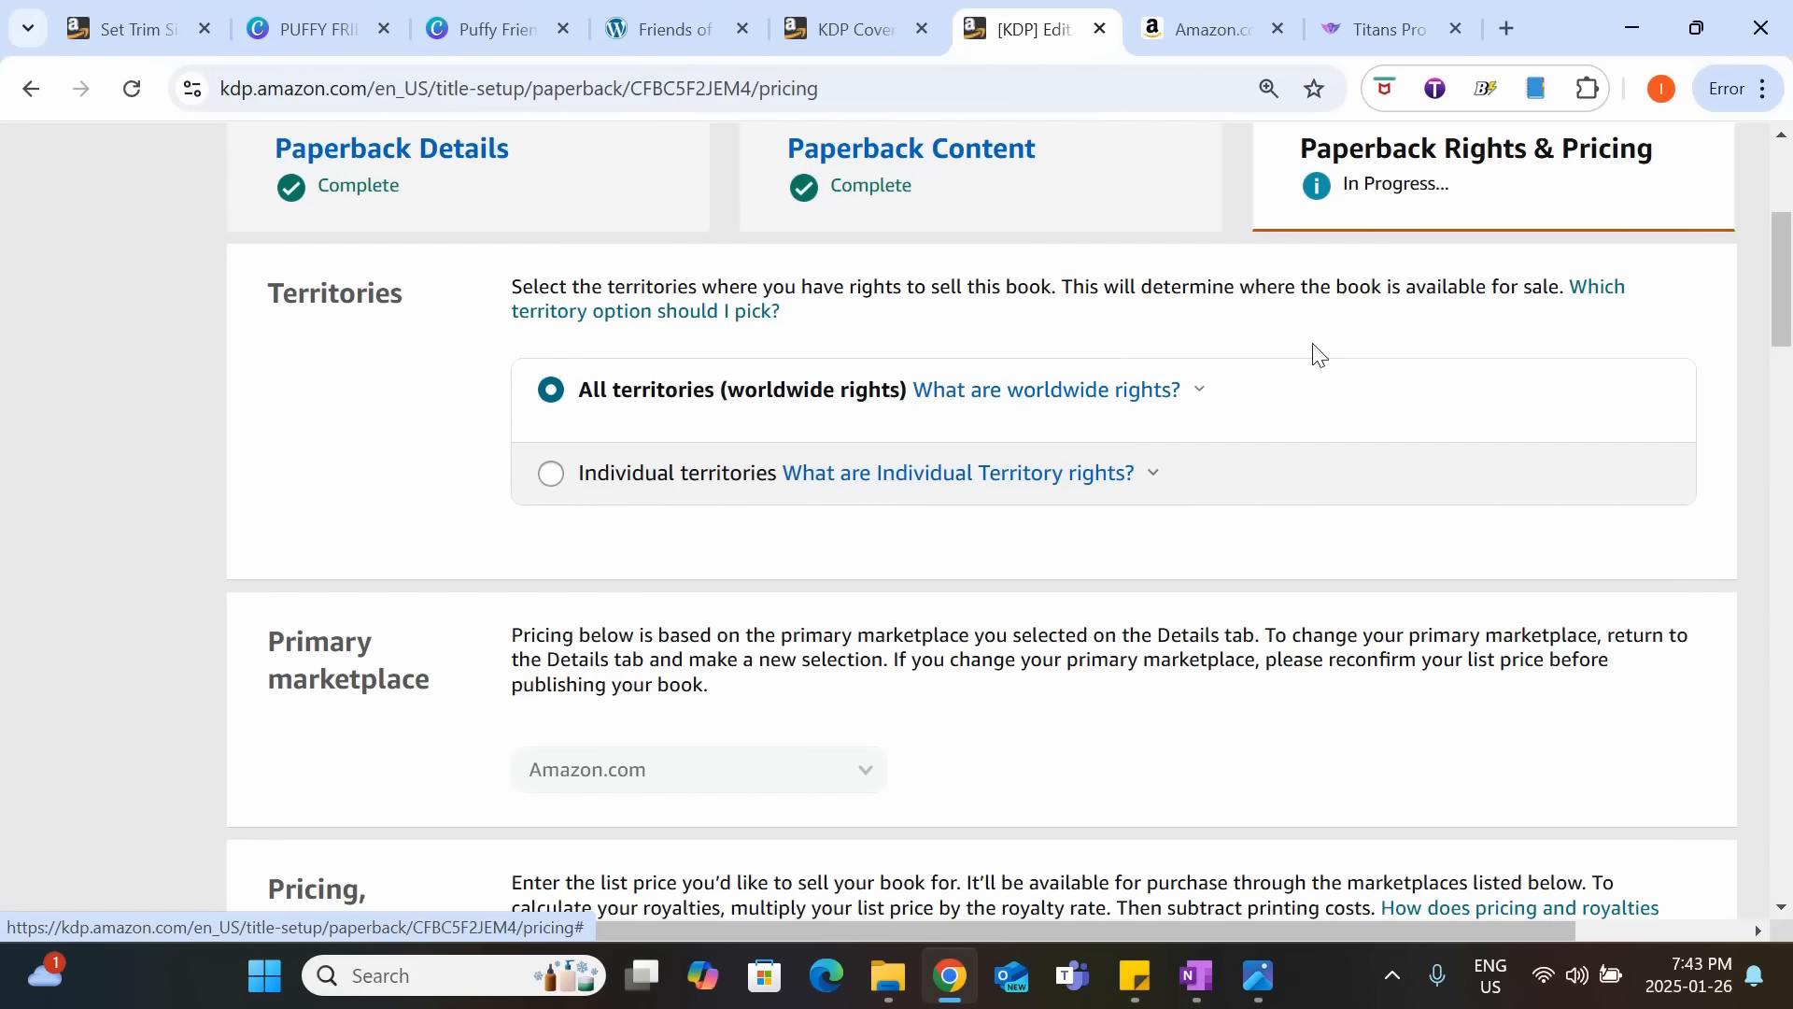
{"action": "scroll", "coordinate": [1313, 352], "scroll_direction": "down", "scroll_amount": 3}
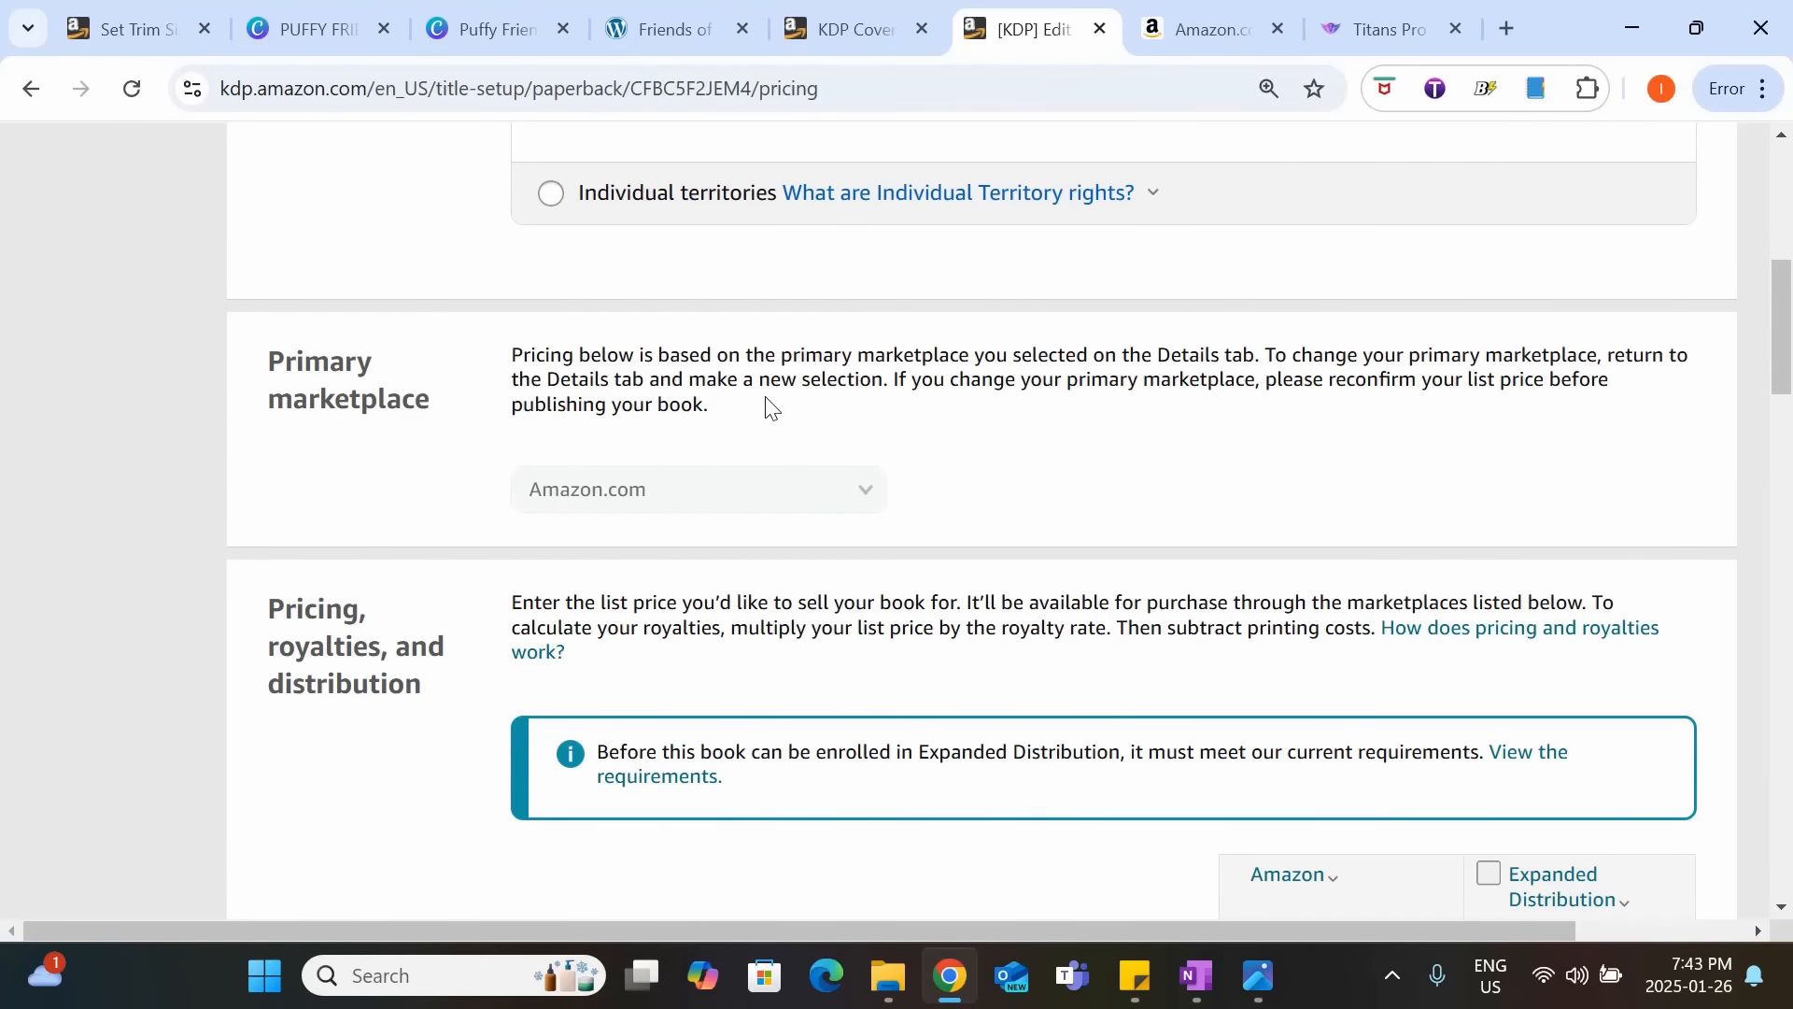
{"action": "scroll", "coordinate": [869, 437], "scroll_direction": "down", "scroll_amount": 1}
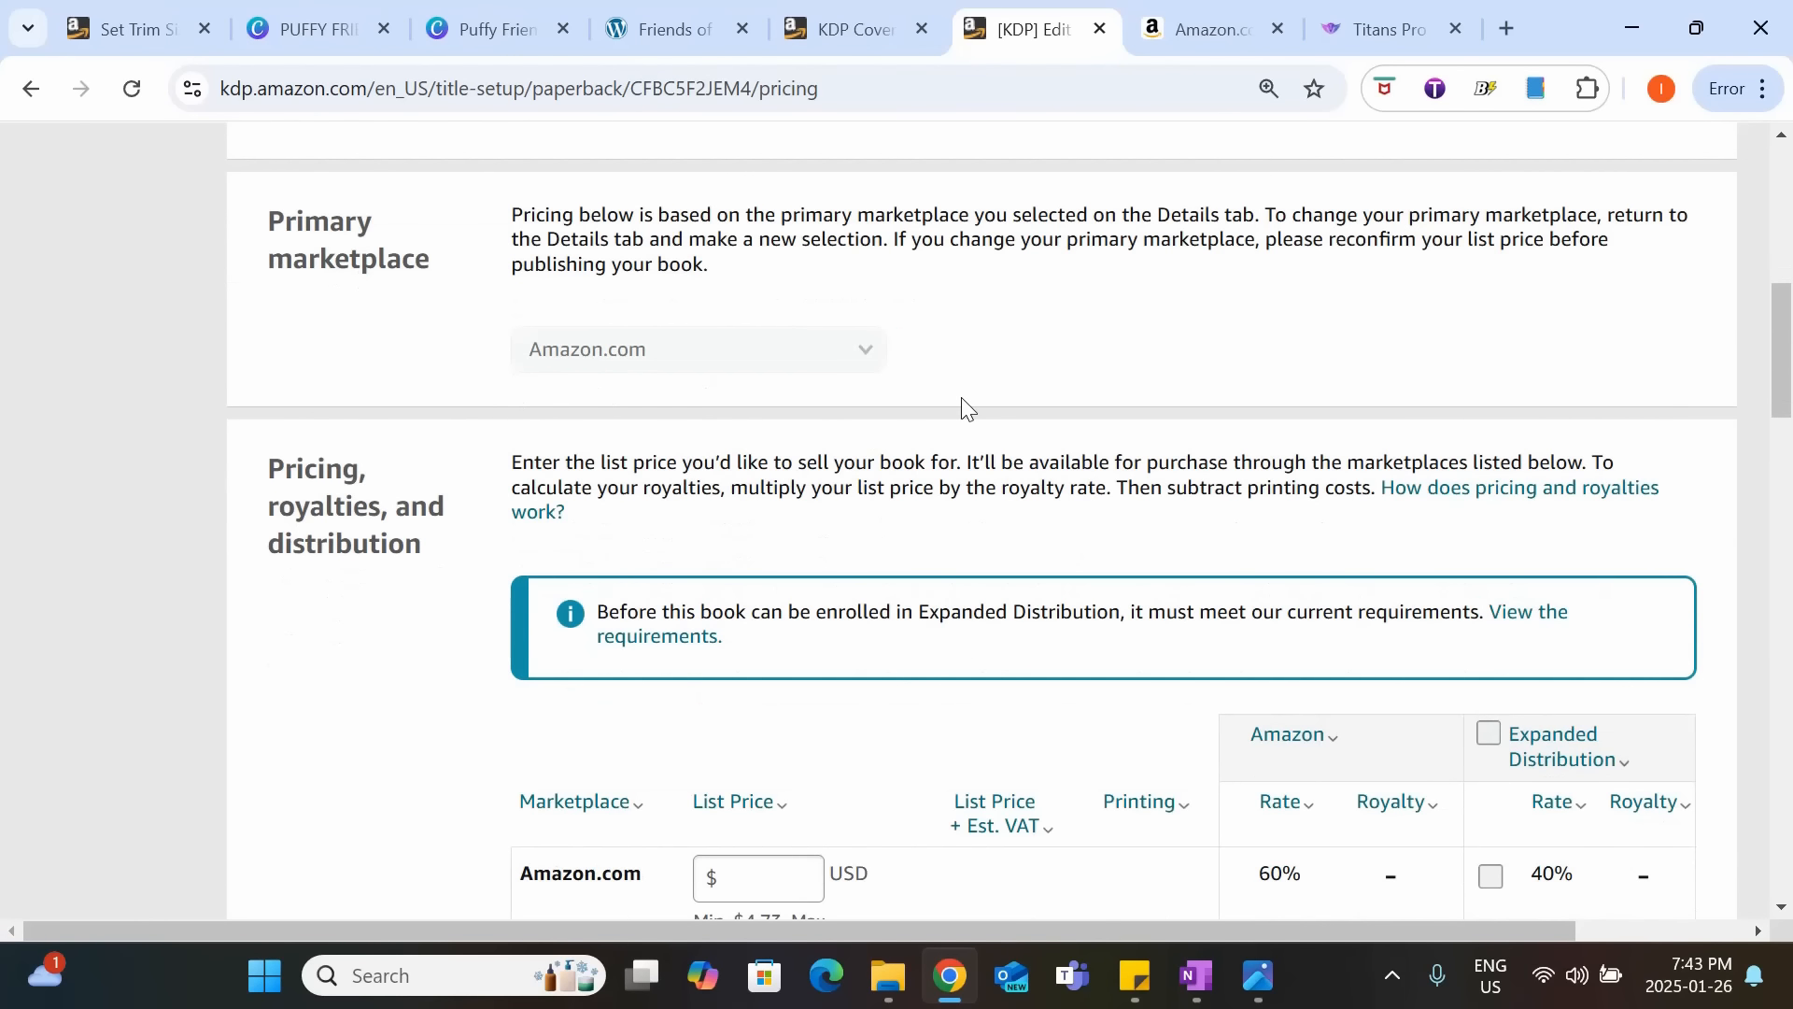
{"action": "scroll", "coordinate": [962, 408], "scroll_direction": "down", "scroll_amount": 3}
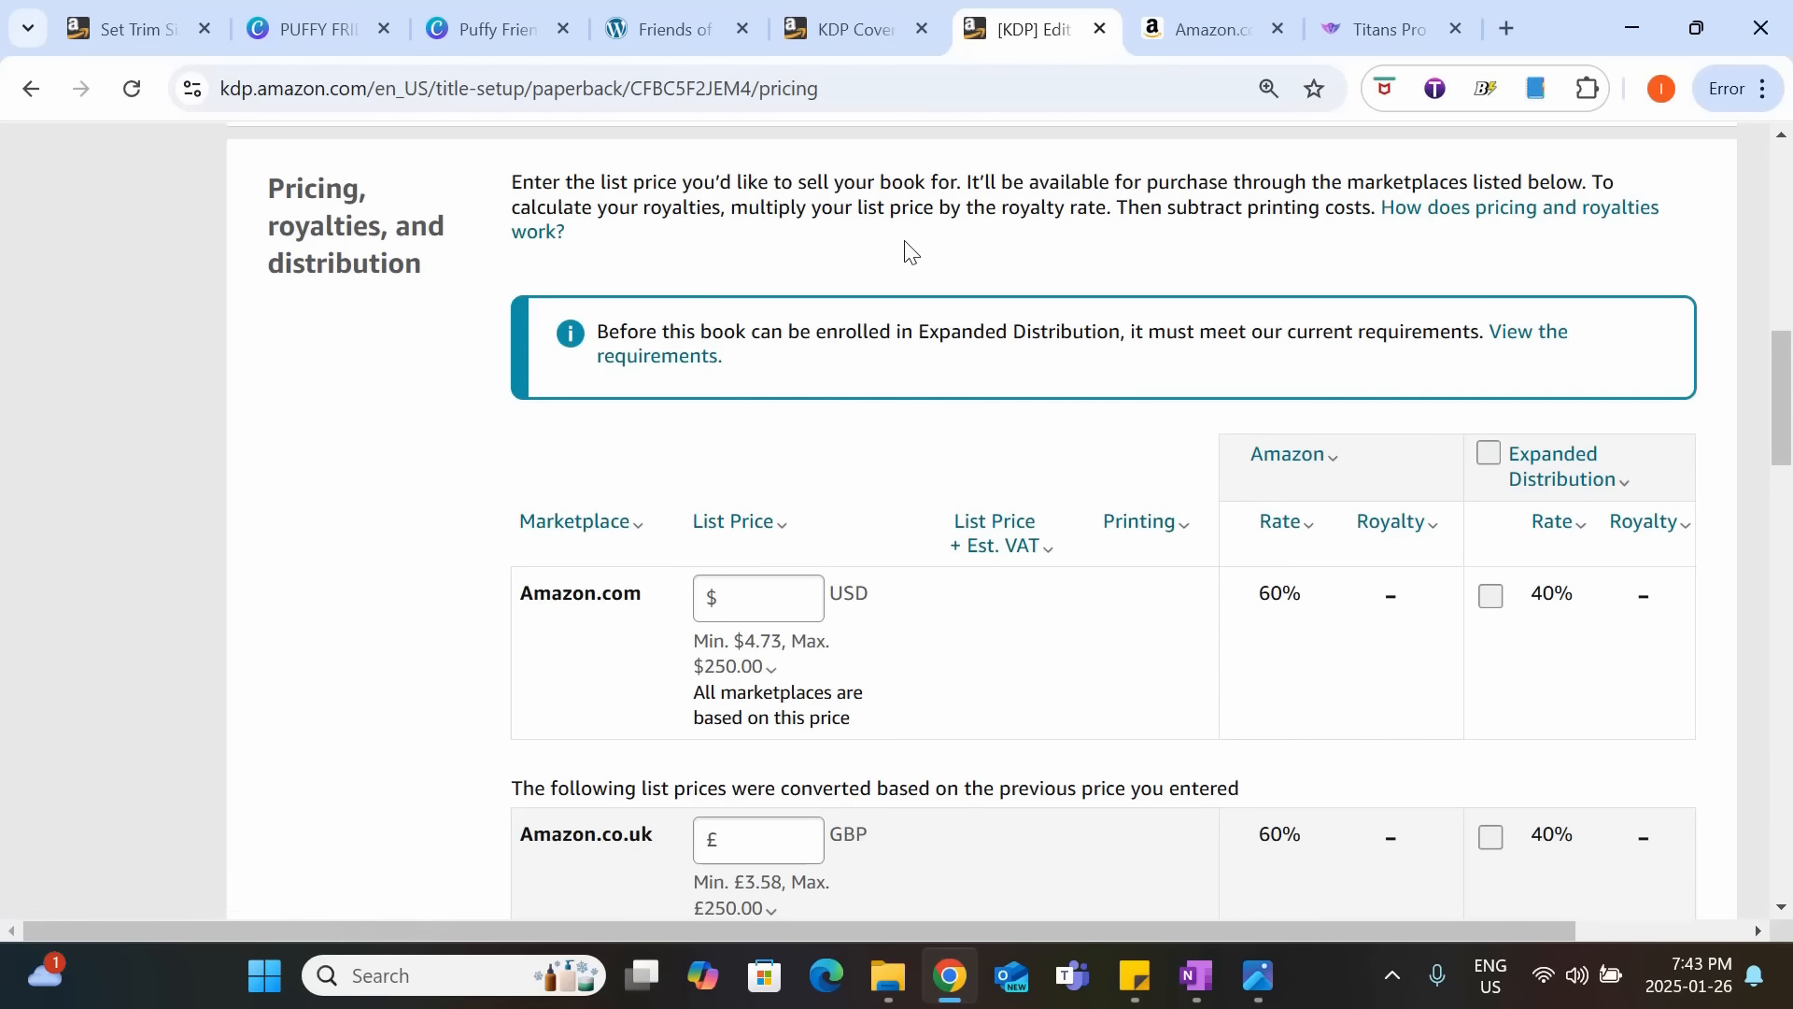
{"action": "scroll", "coordinate": [911, 250], "scroll_direction": "down", "scroll_amount": 3}
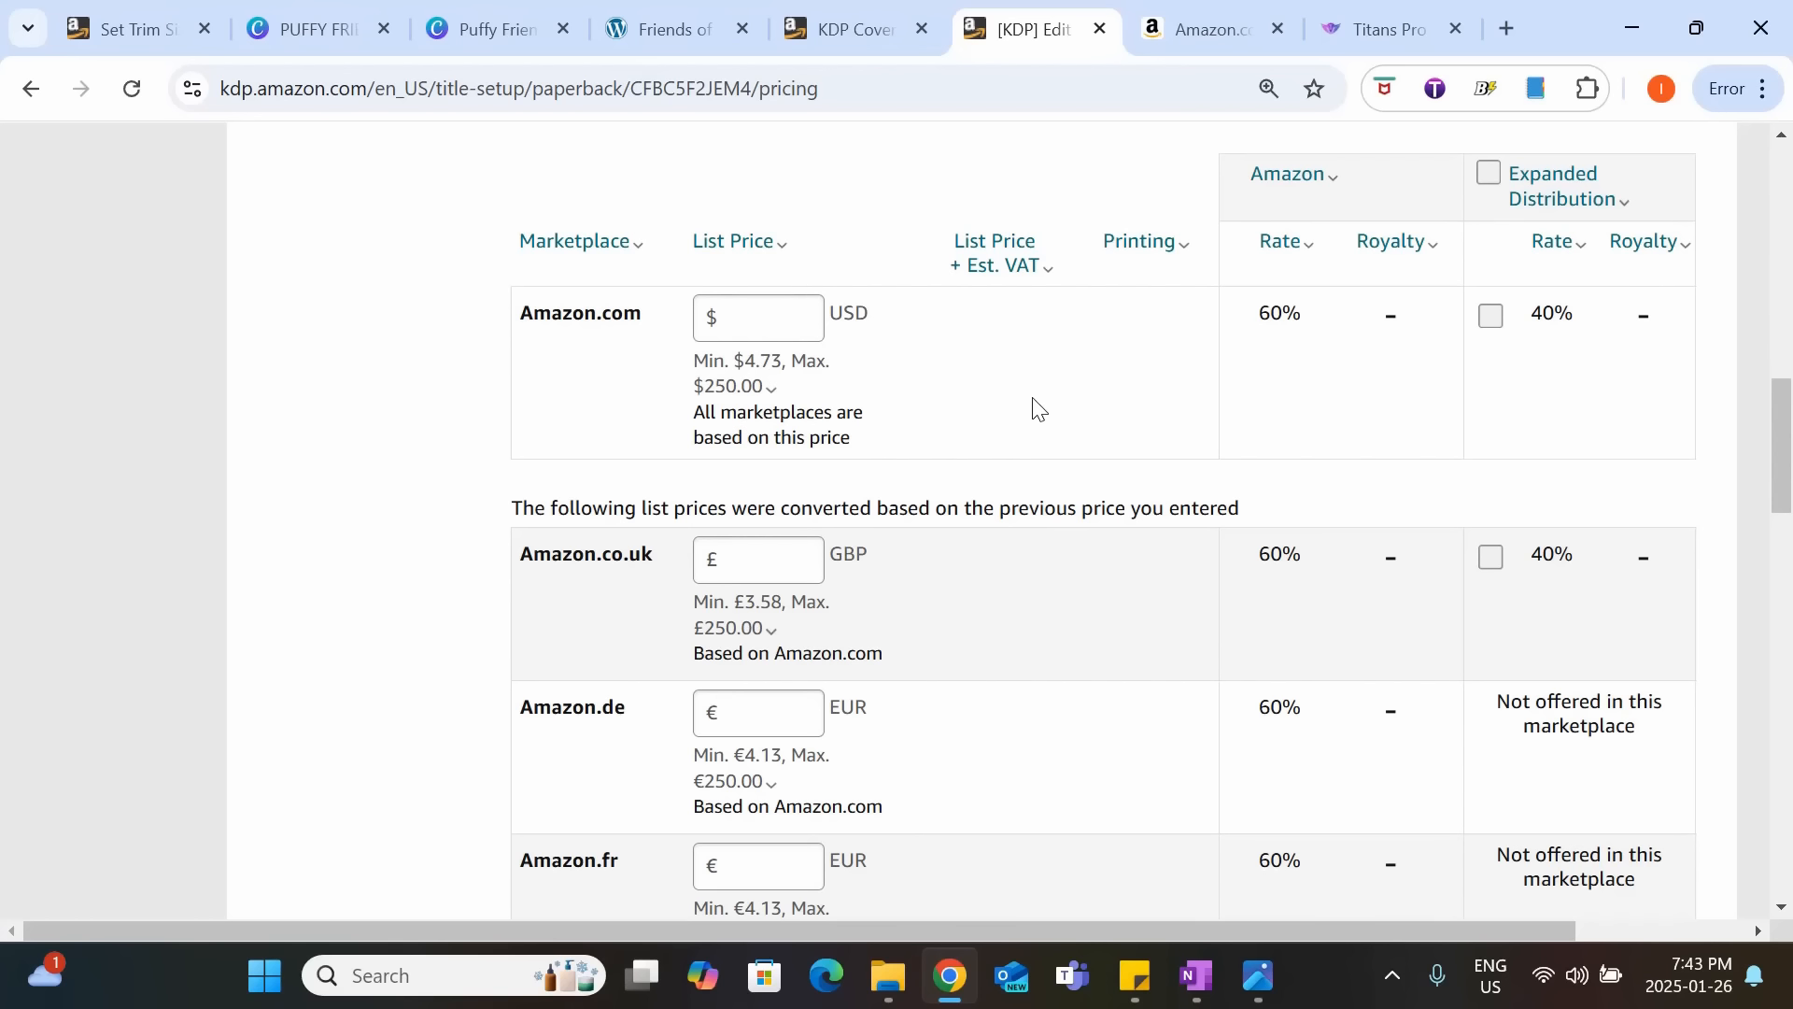
Switch to the Amazon search results for "cozy coloring book" and compare the paperback prices of similar coloring books.
{"action": "left_click", "coordinate": [1209, 28]}
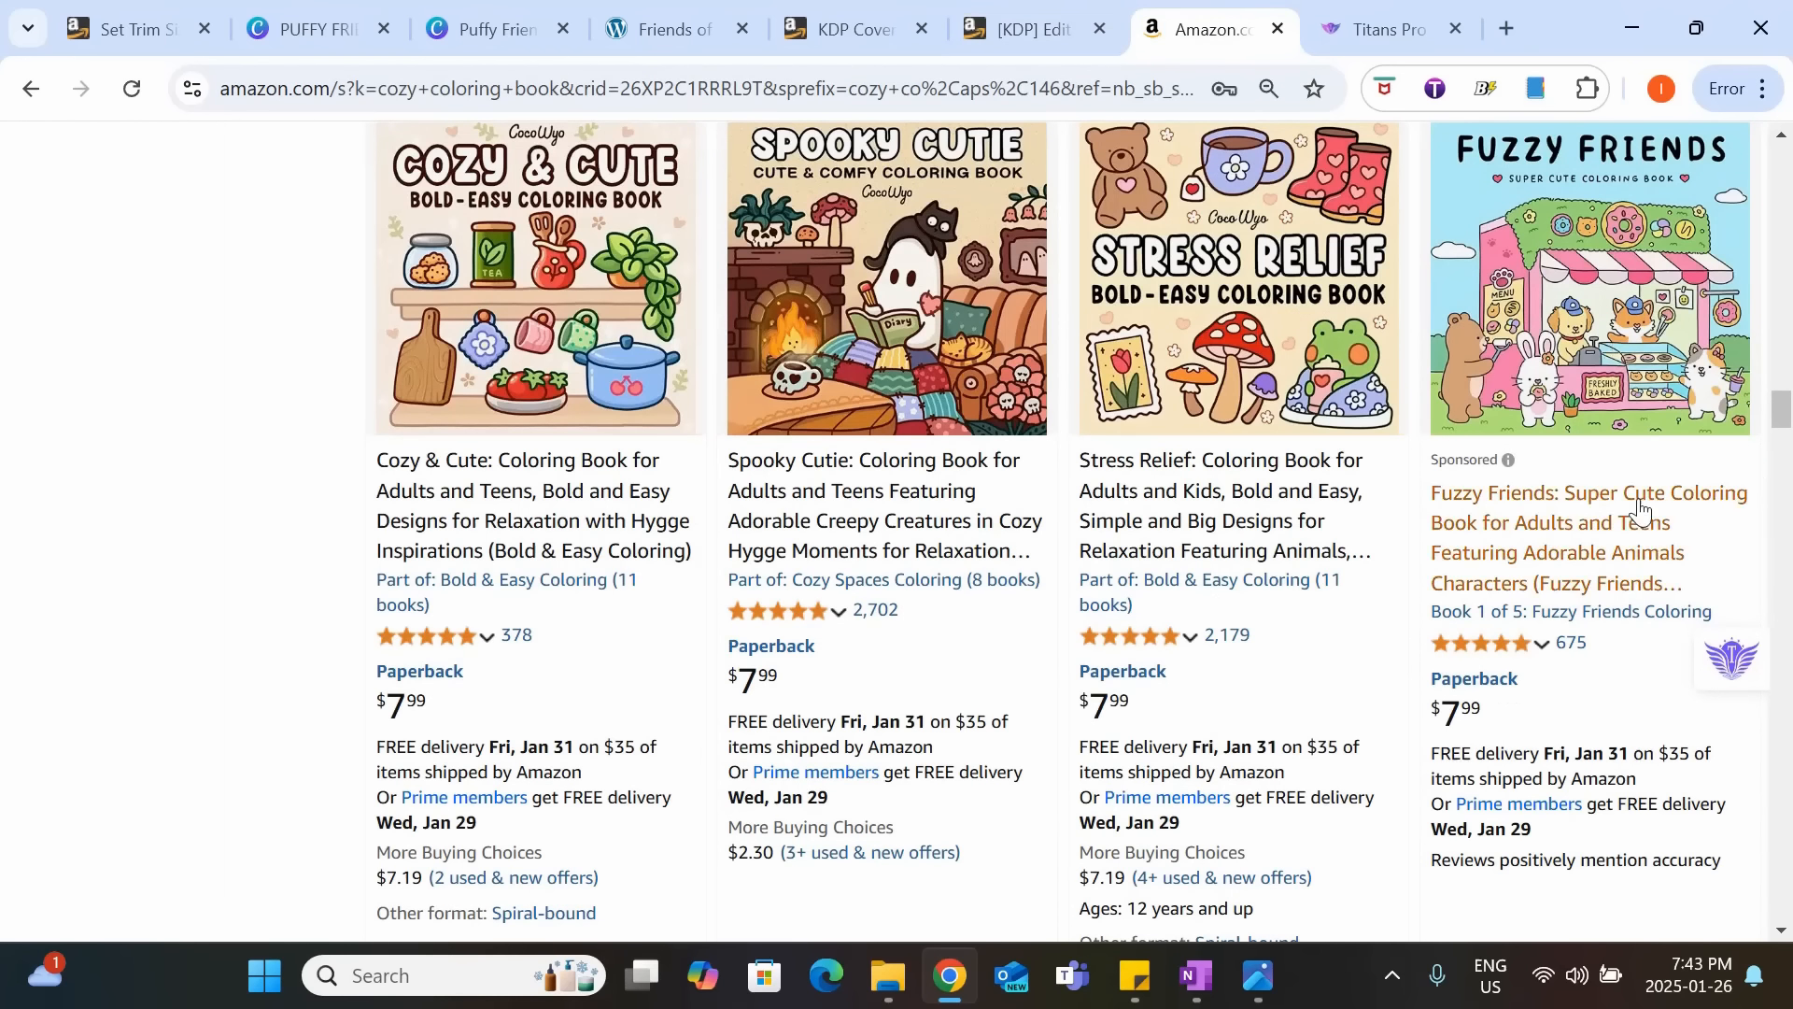
{"action": "scroll", "coordinate": [1696, 399], "scroll_direction": "down", "scroll_amount": 5}
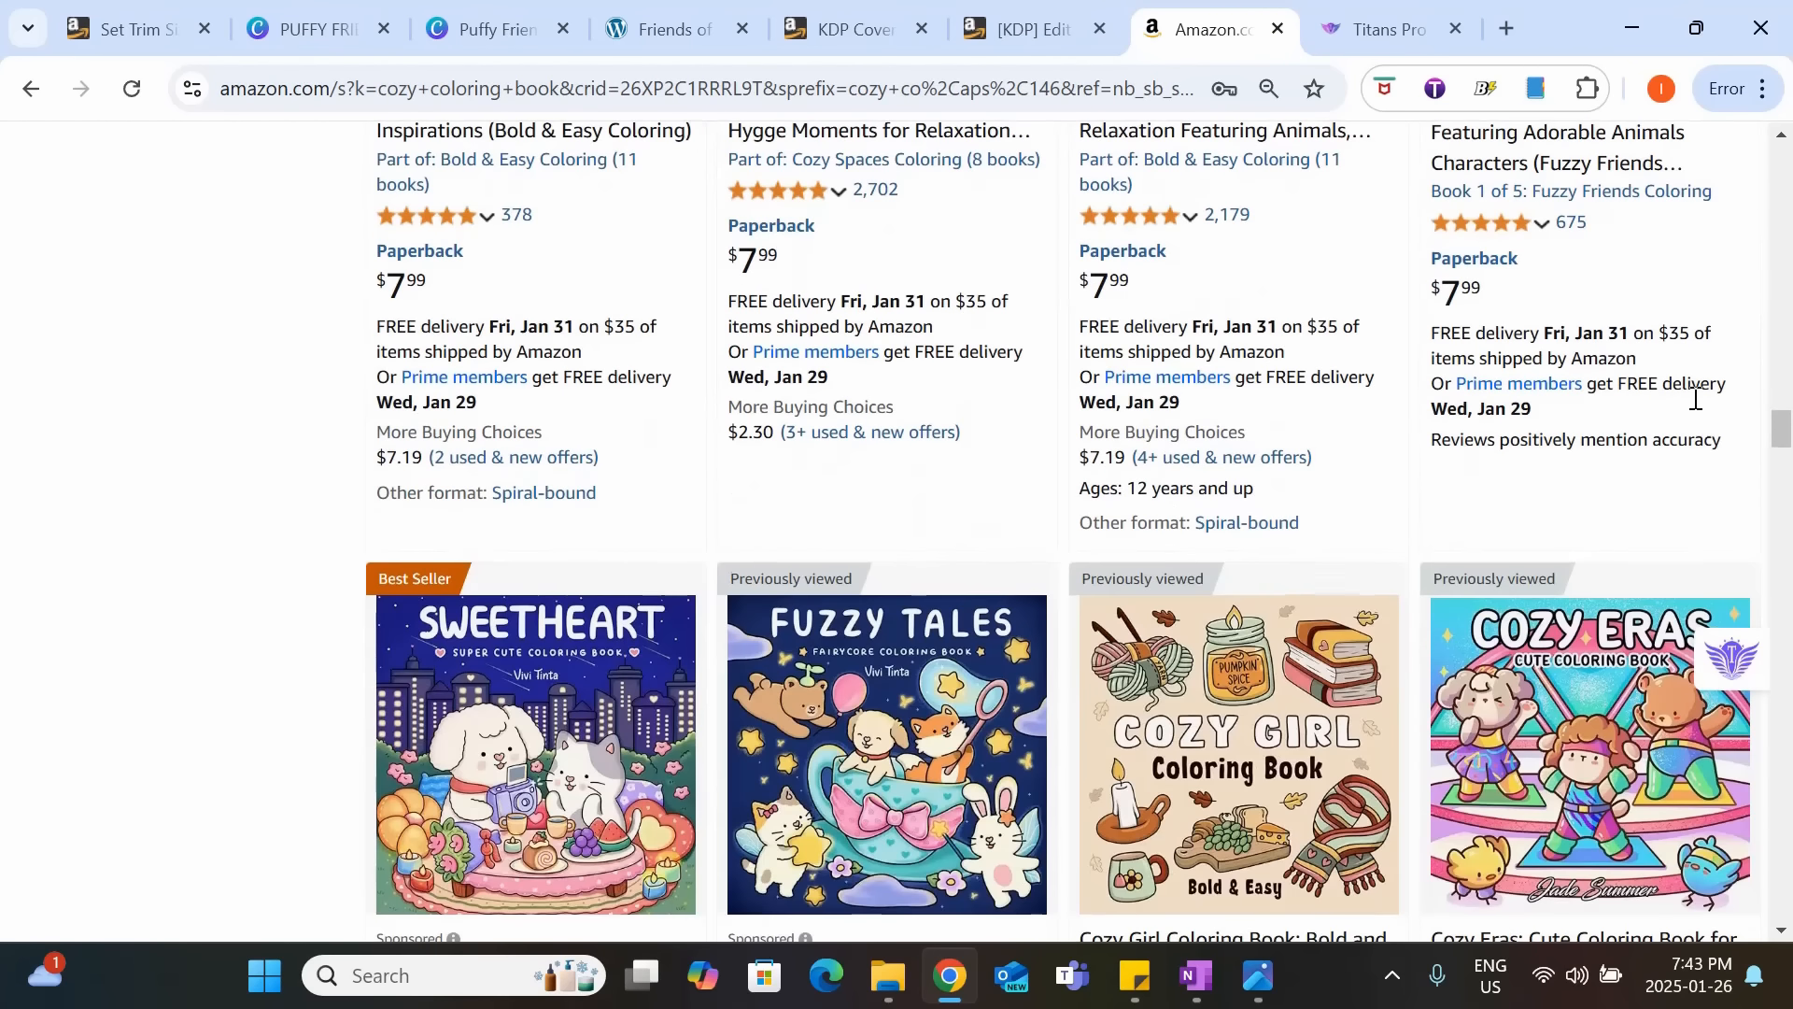
{"action": "scroll", "coordinate": [1696, 399], "scroll_direction": "down", "scroll_amount": 5}
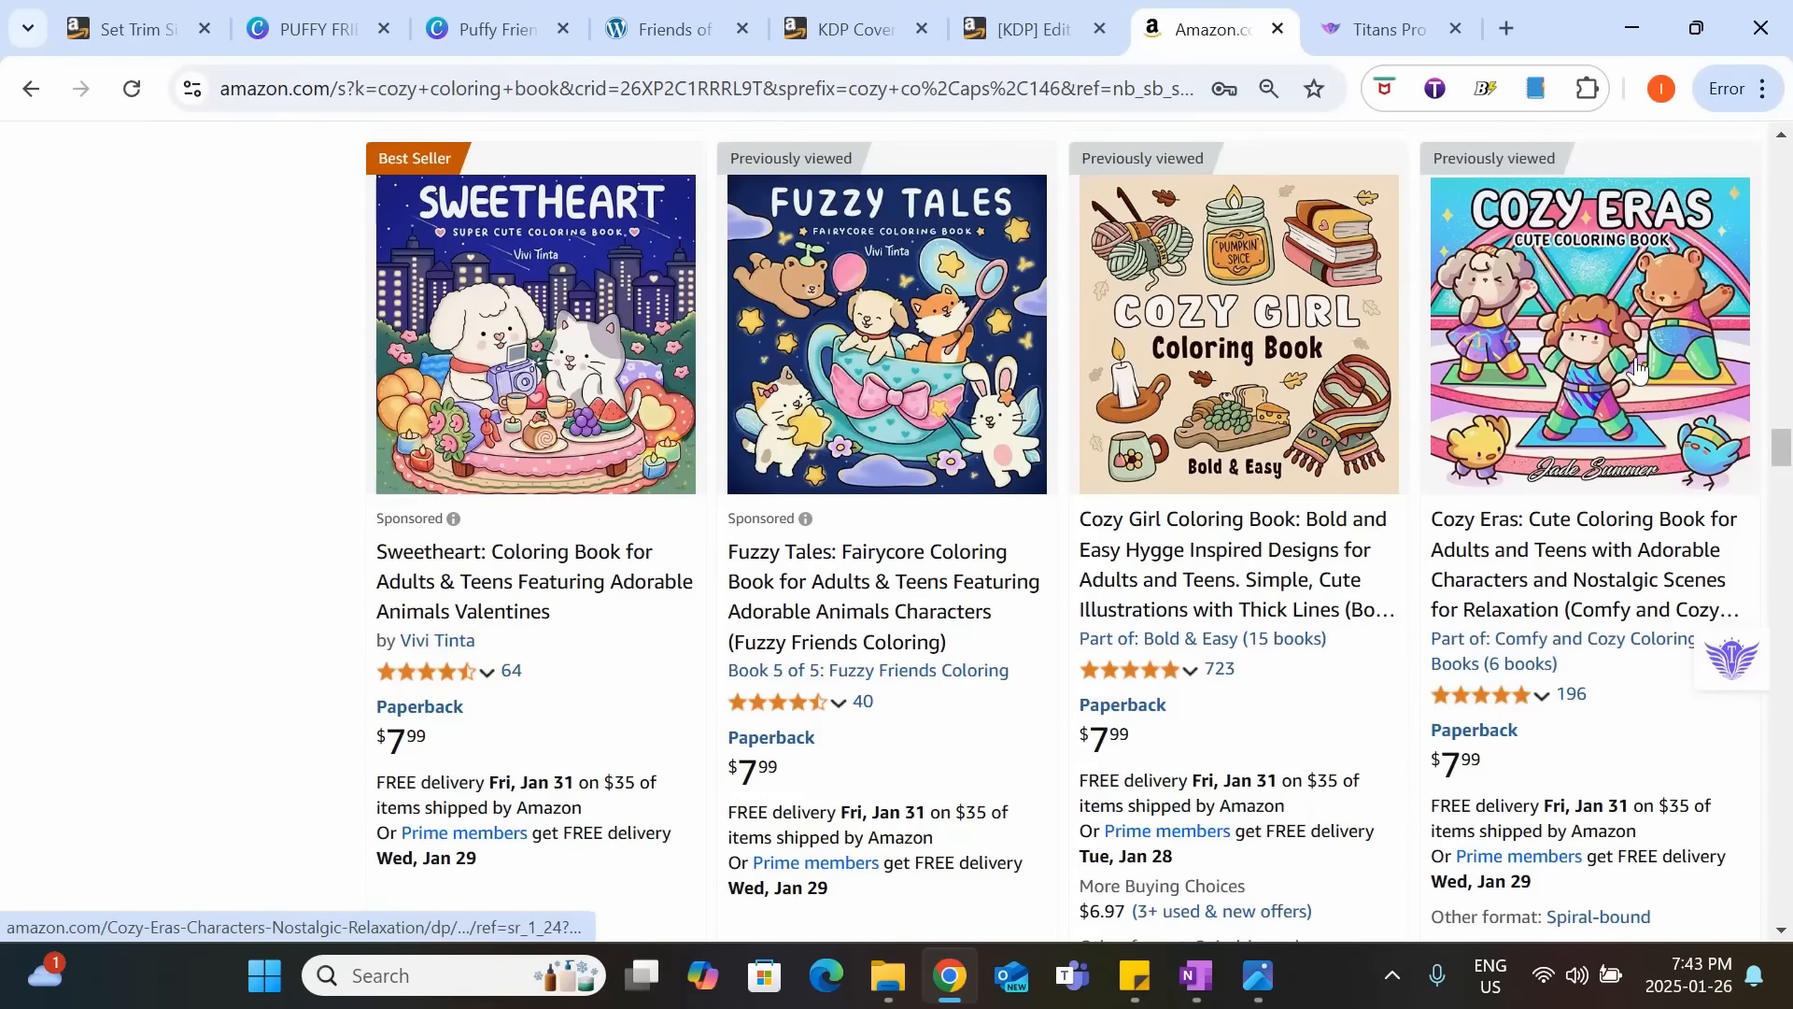
{"action": "scroll", "coordinate": [1639, 369], "scroll_direction": "down", "scroll_amount": 2}
{"action": "scroll", "coordinate": [1461, 569], "scroll_direction": "down", "scroll_amount": 7}
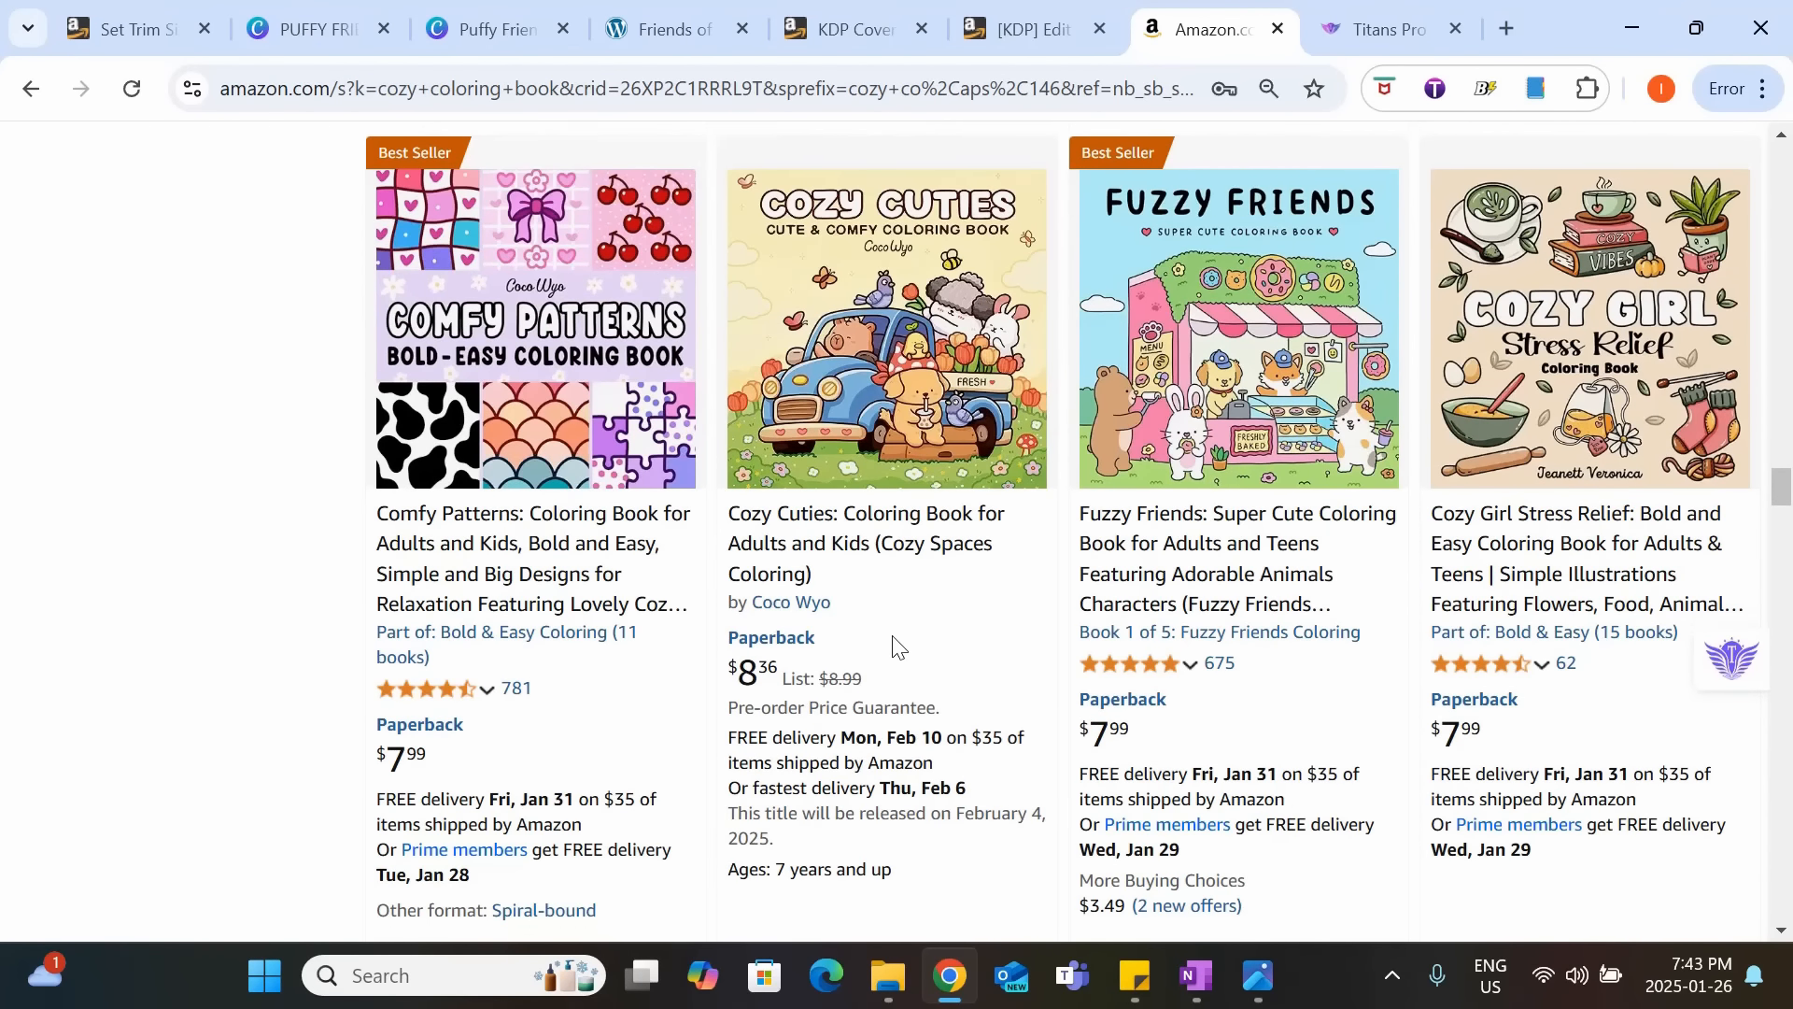
{"action": "scroll", "coordinate": [892, 635], "scroll_direction": "down", "scroll_amount": 10}
{"action": "scroll", "coordinate": [1165, 600], "scroll_direction": "down", "scroll_amount": 7}
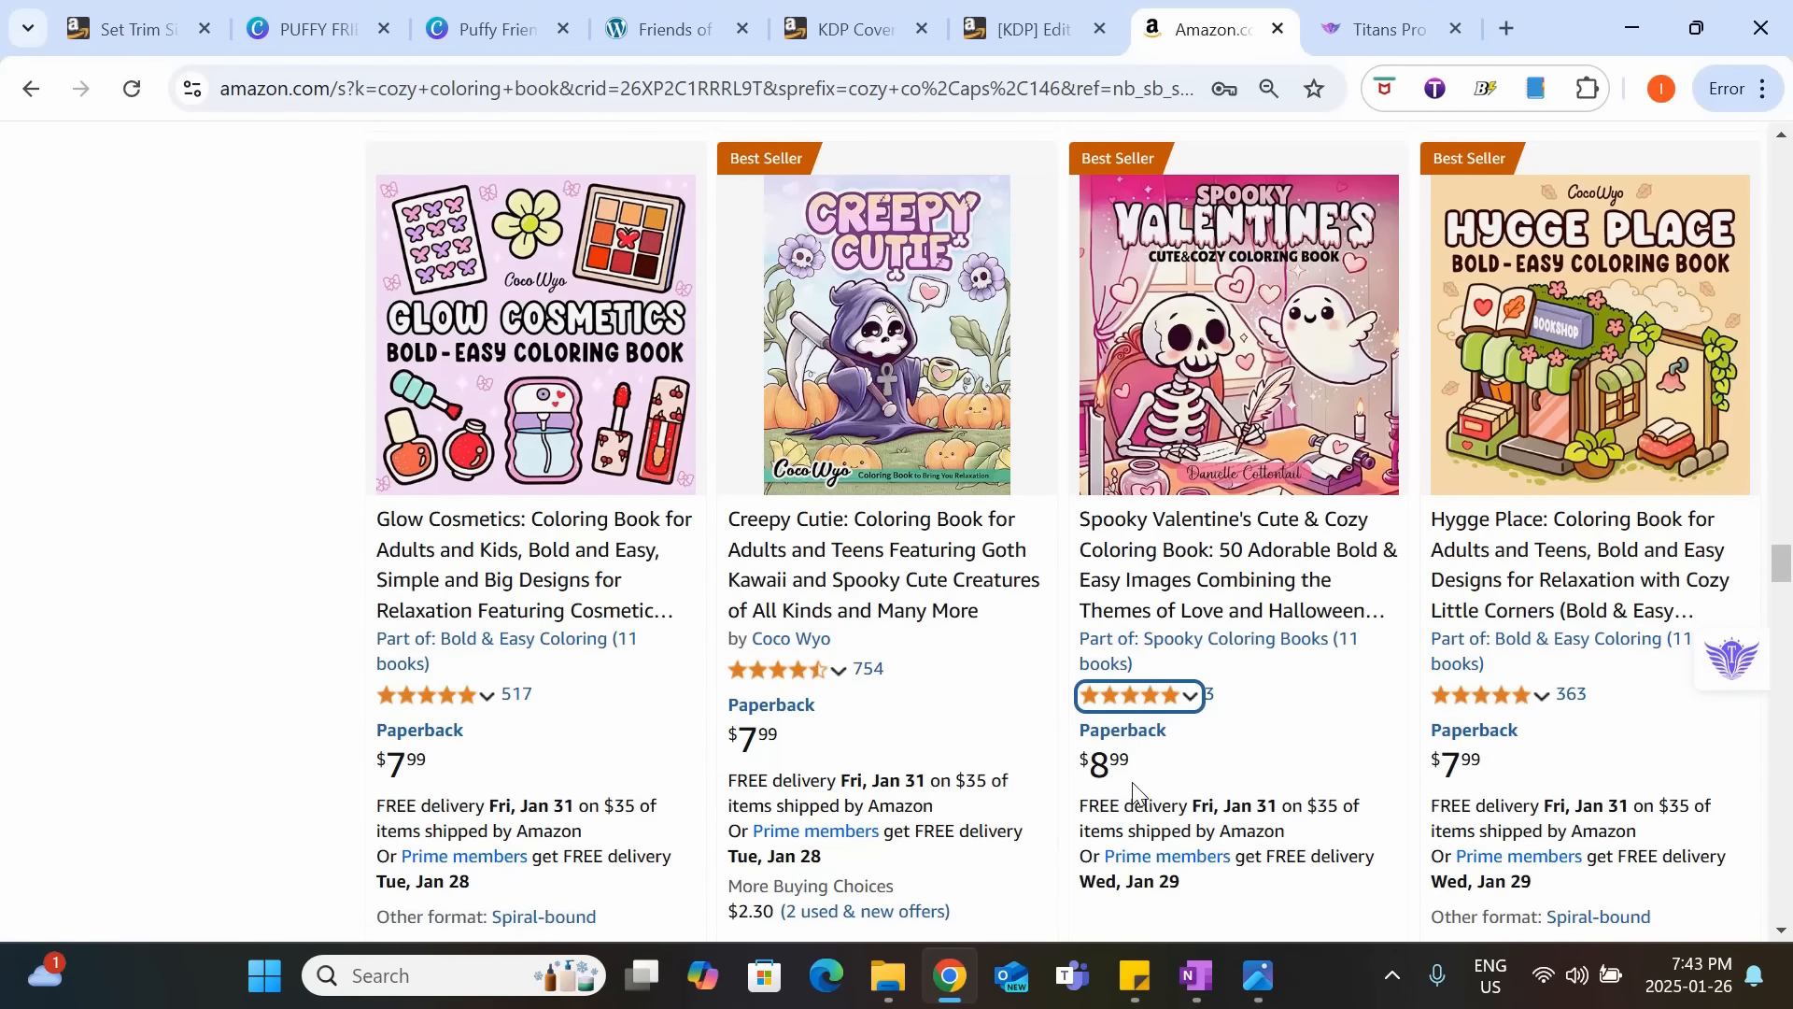
{"action": "scroll", "coordinate": [1255, 684], "scroll_direction": "down", "scroll_amount": 1}
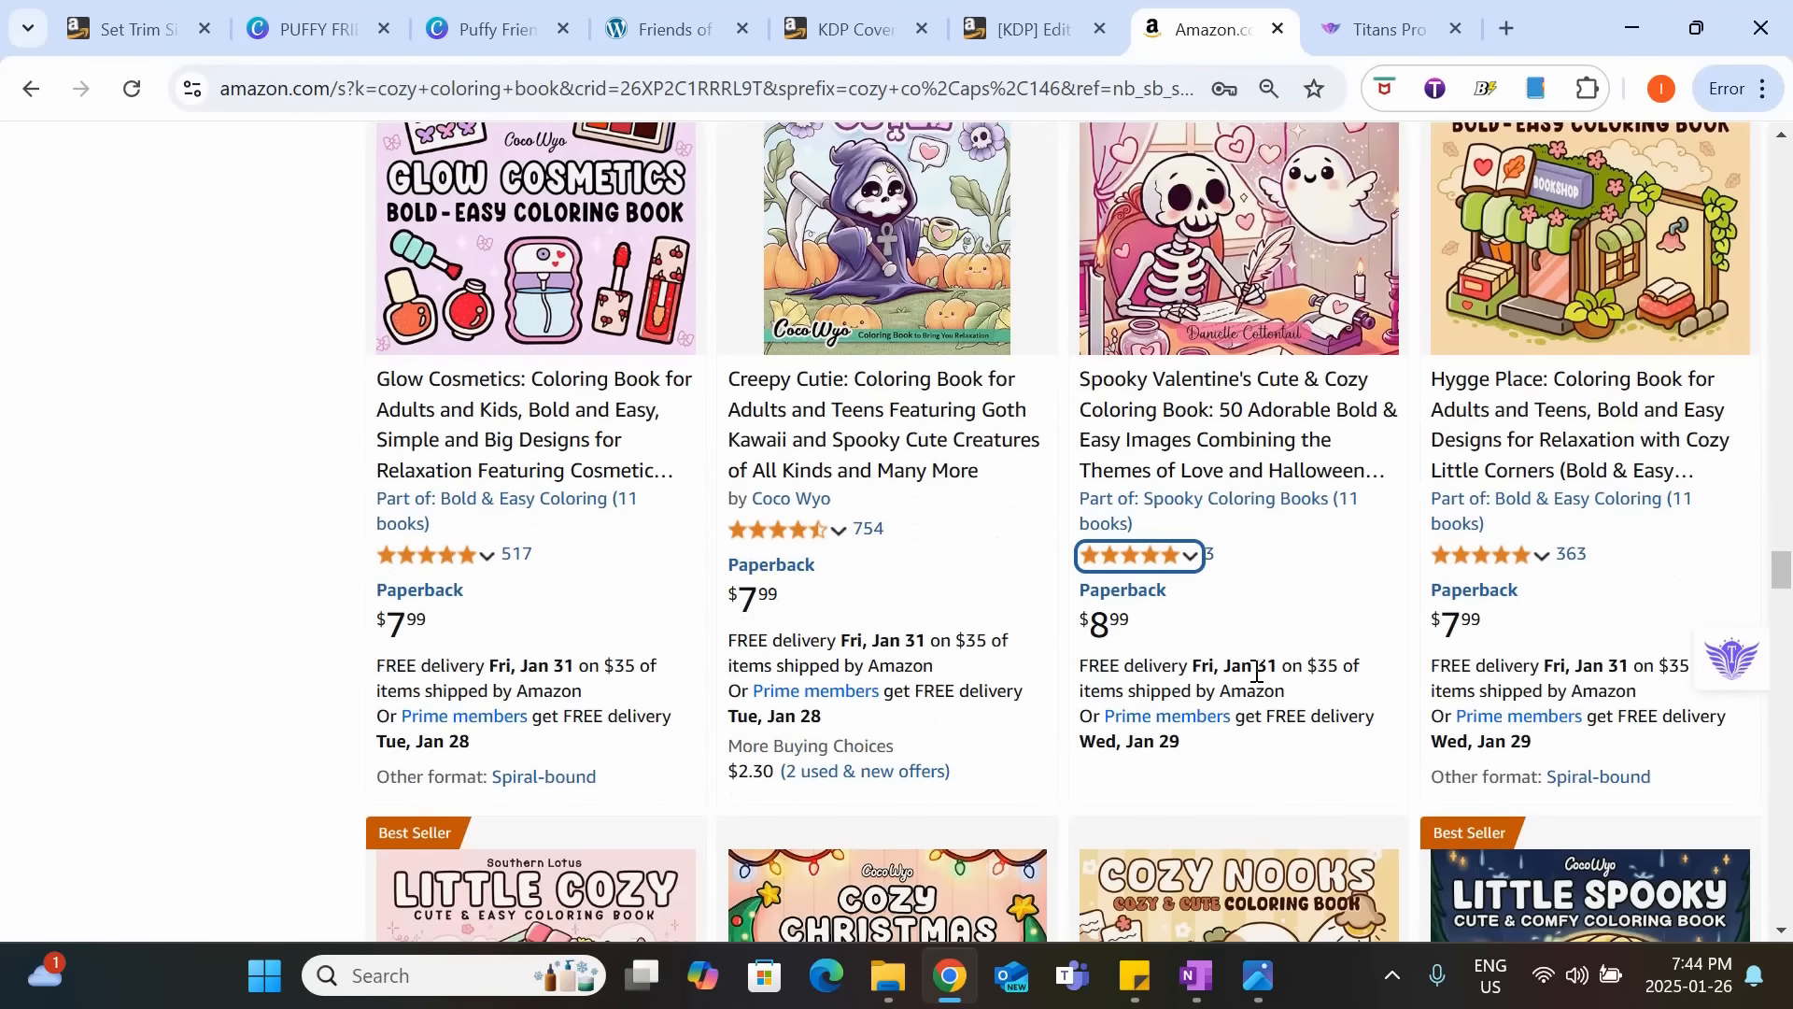
{"action": "scroll", "coordinate": [1257, 672], "scroll_direction": "down", "scroll_amount": 3}
{"action": "scroll", "coordinate": [1258, 659], "scroll_direction": "down", "scroll_amount": 3}
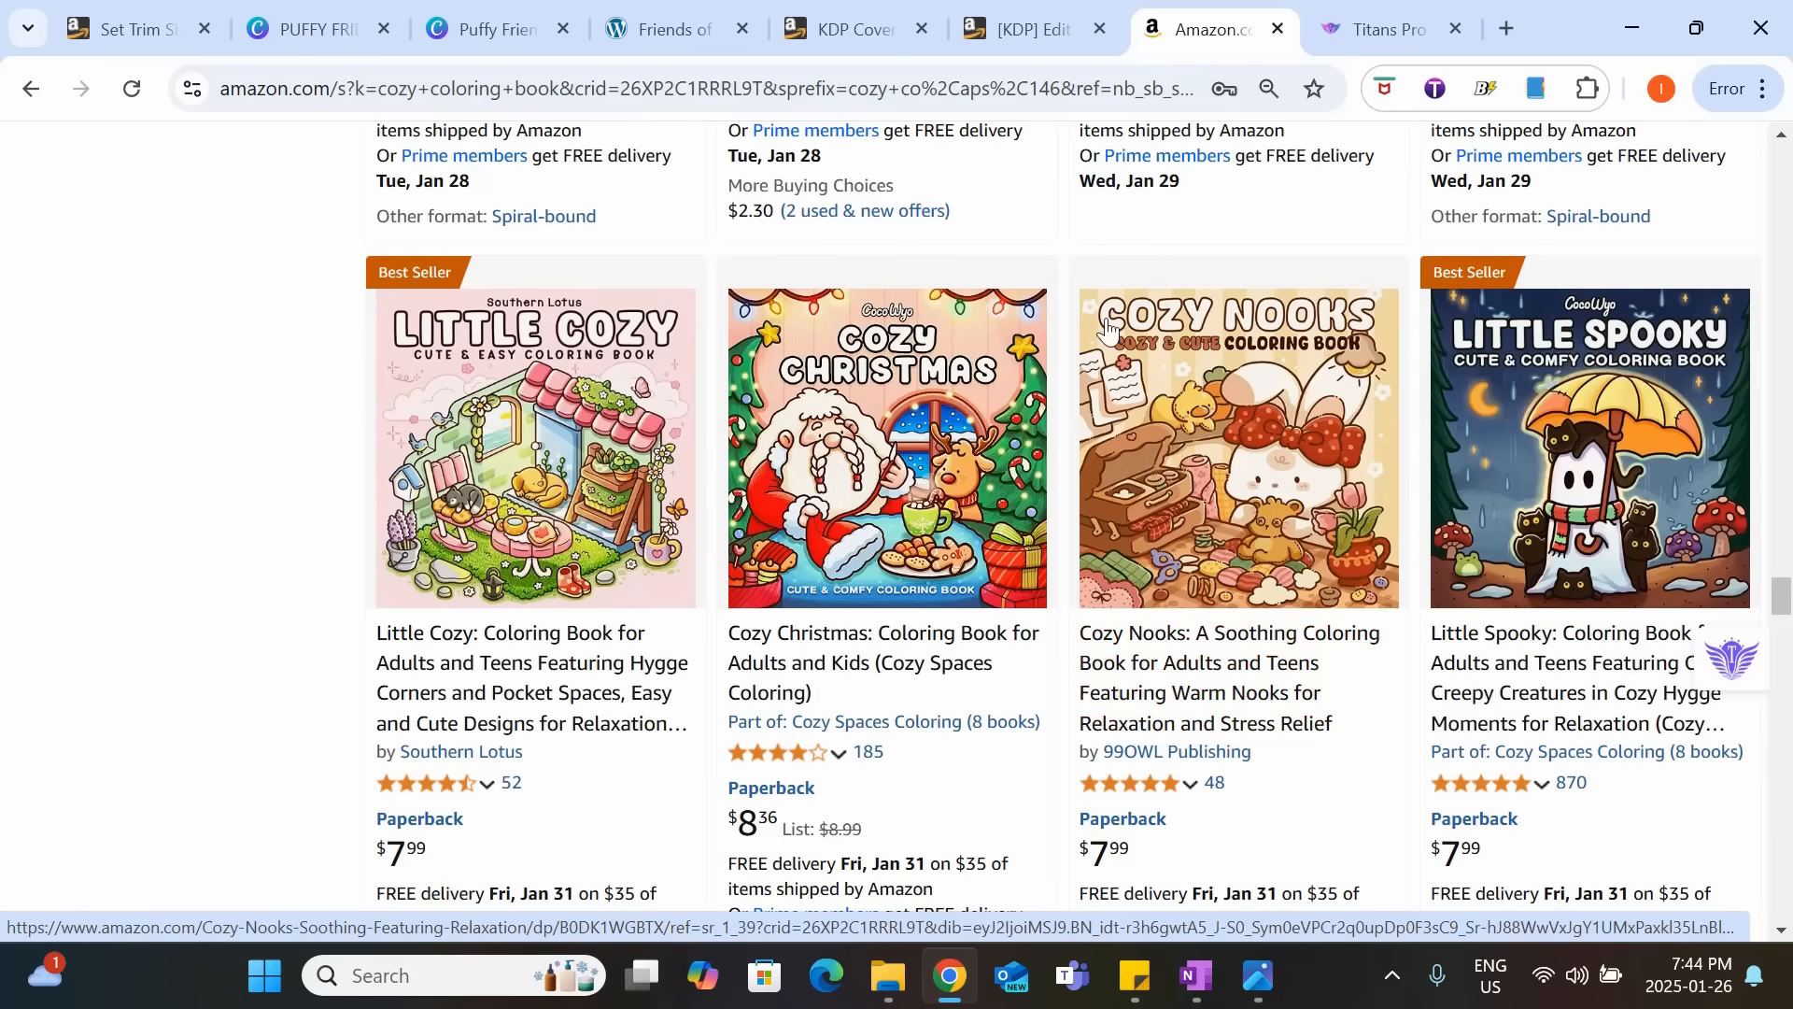
Return to the KDP pricing page, set the Amazon.com list price to 7.99 USD and review the converted marketplace prices.
{"action": "left_click", "coordinate": [1046, 26]}
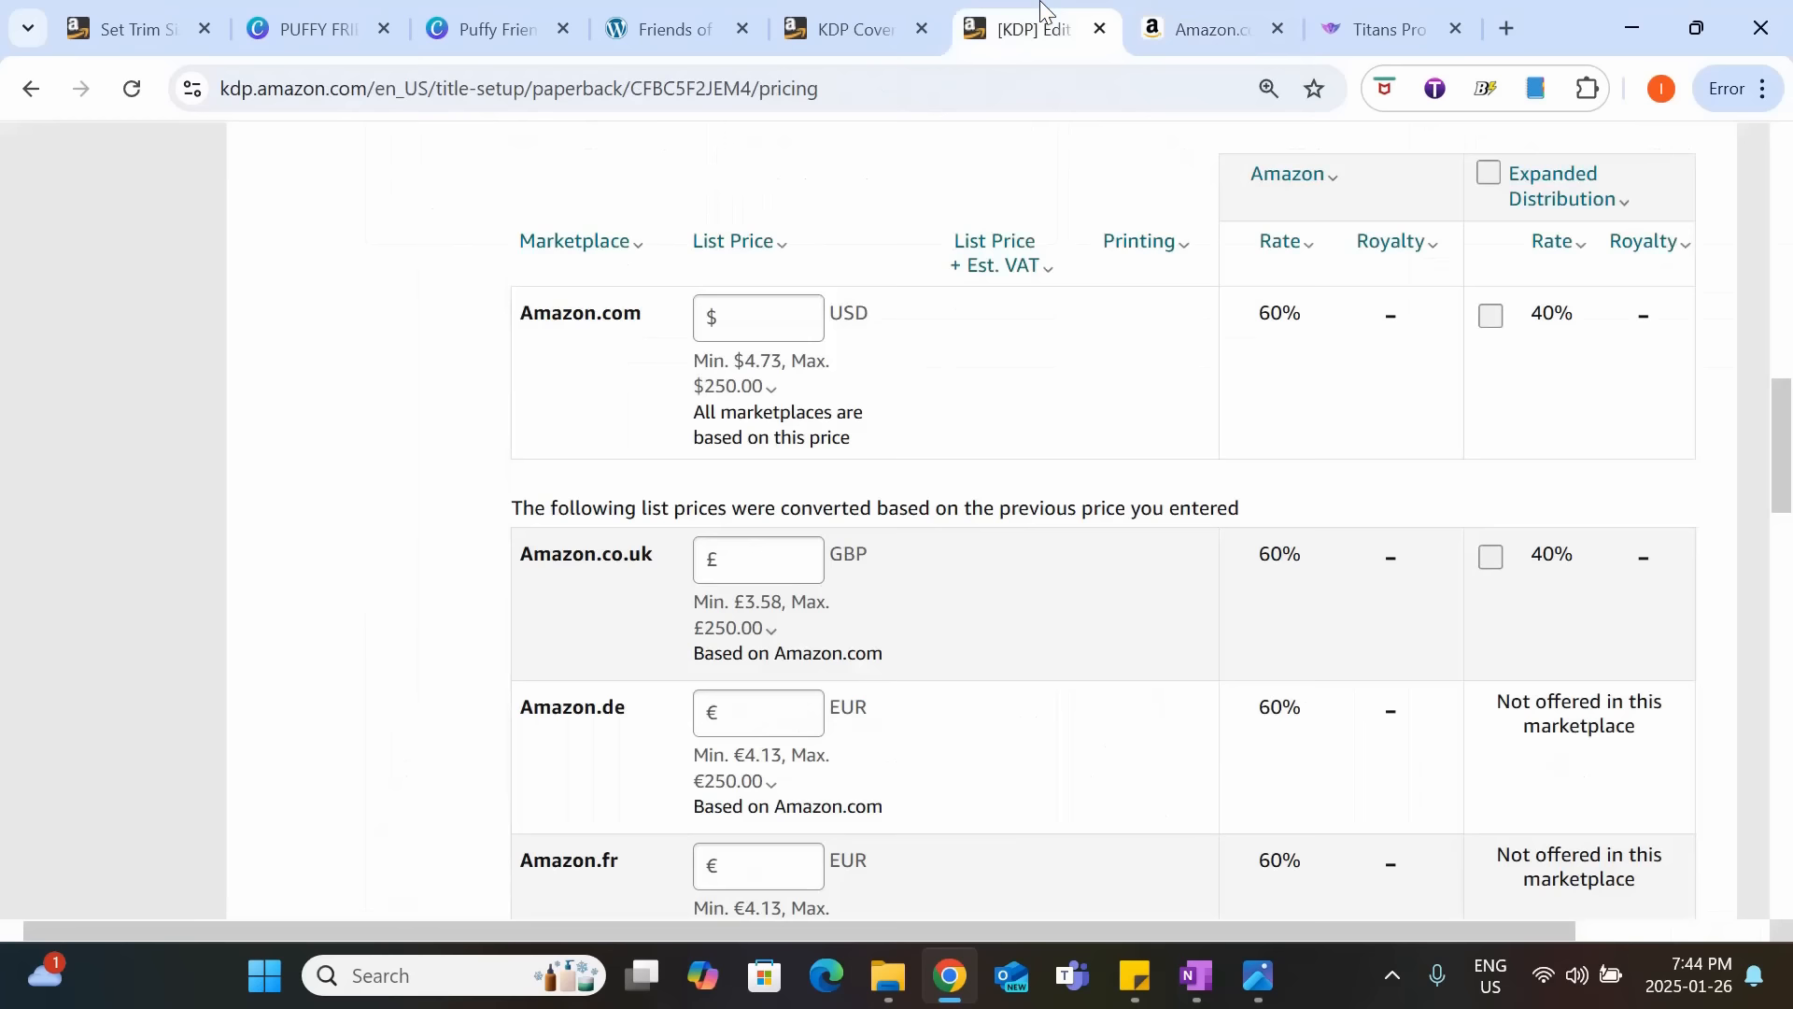
{"action": "left_click", "coordinate": [748, 331]}
{"action": "type", "text": "7.9"}
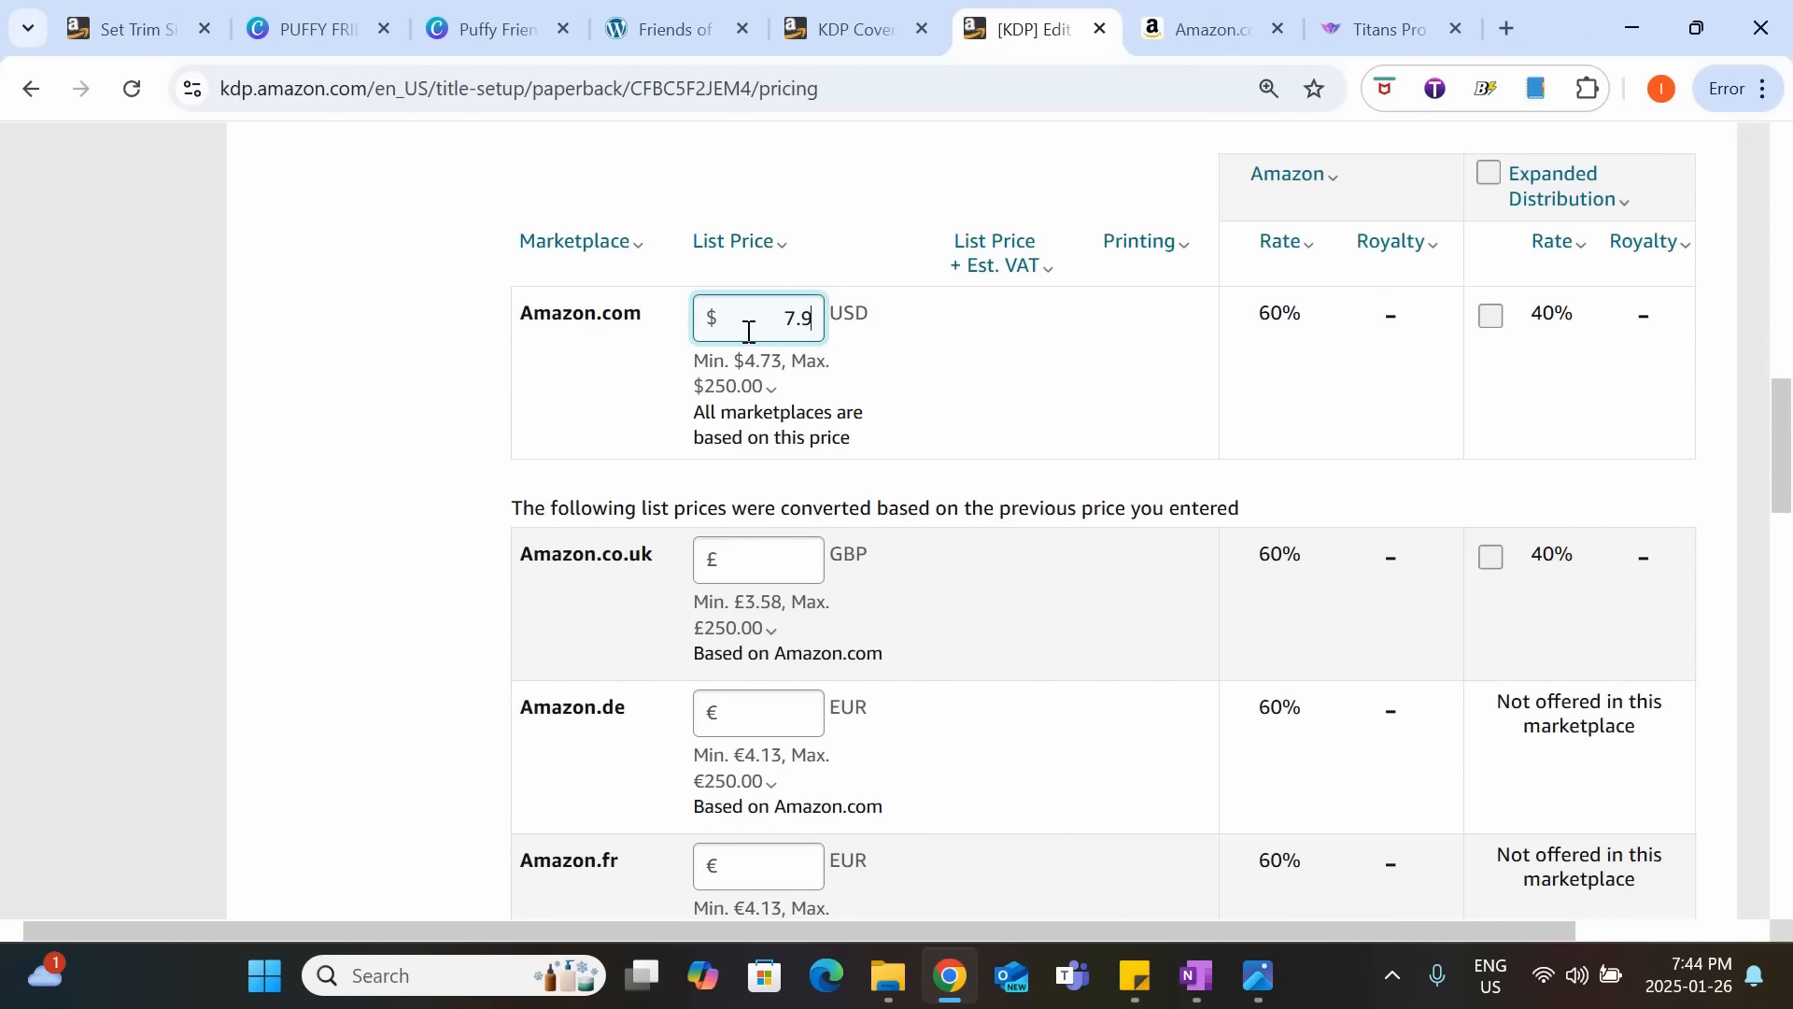
{"action": "type", "text": "9"}
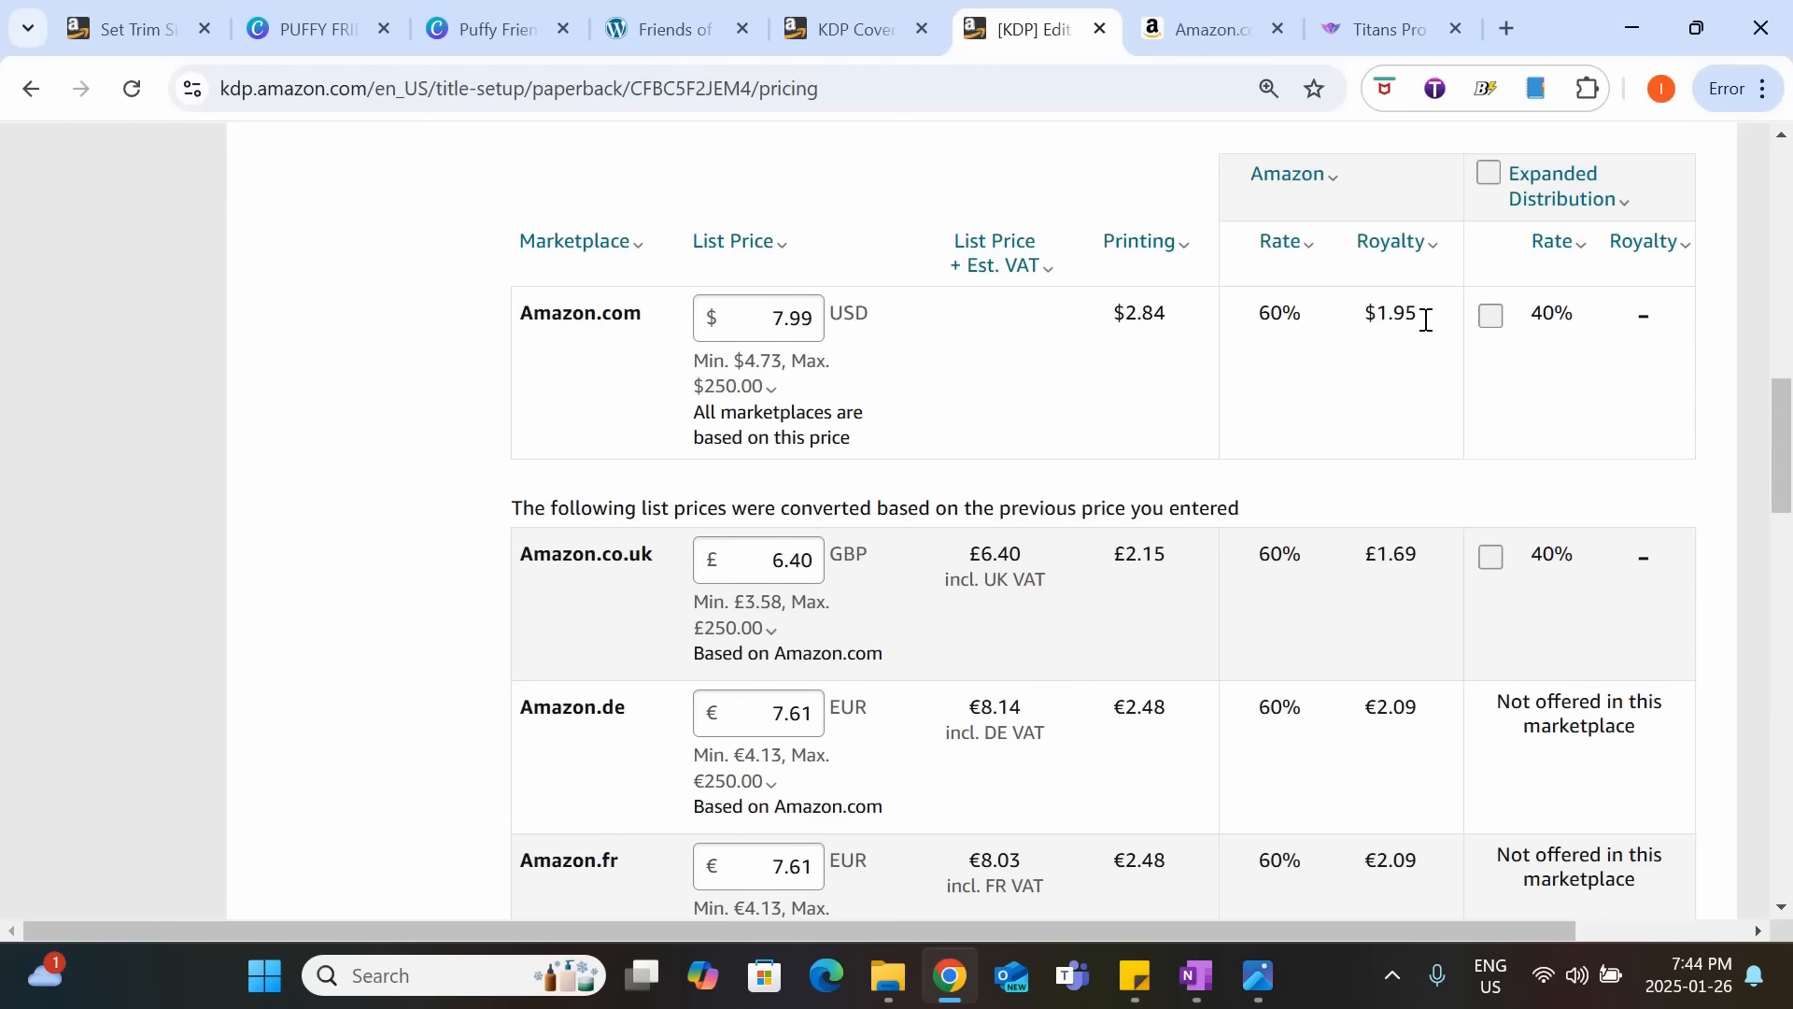
{"action": "scroll", "coordinate": [838, 434], "scroll_direction": "down", "scroll_amount": 1}
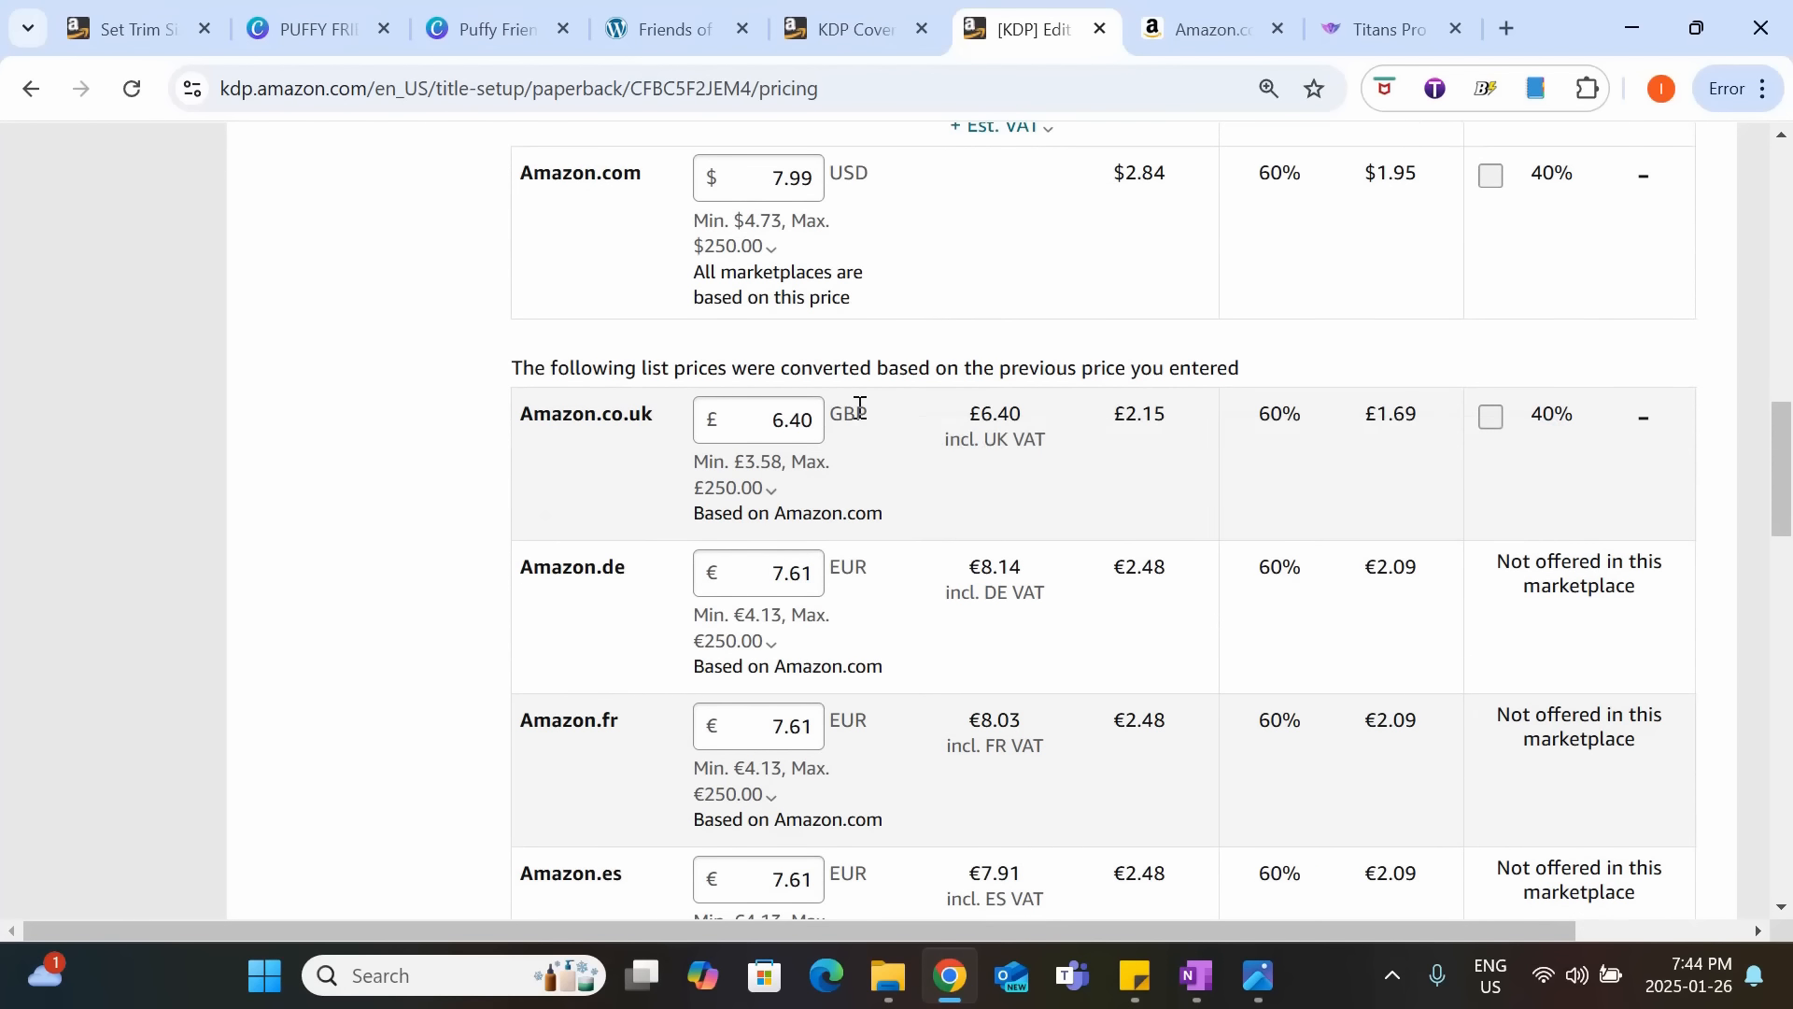
{"action": "scroll", "coordinate": [825, 539], "scroll_direction": "down", "scroll_amount": 6}
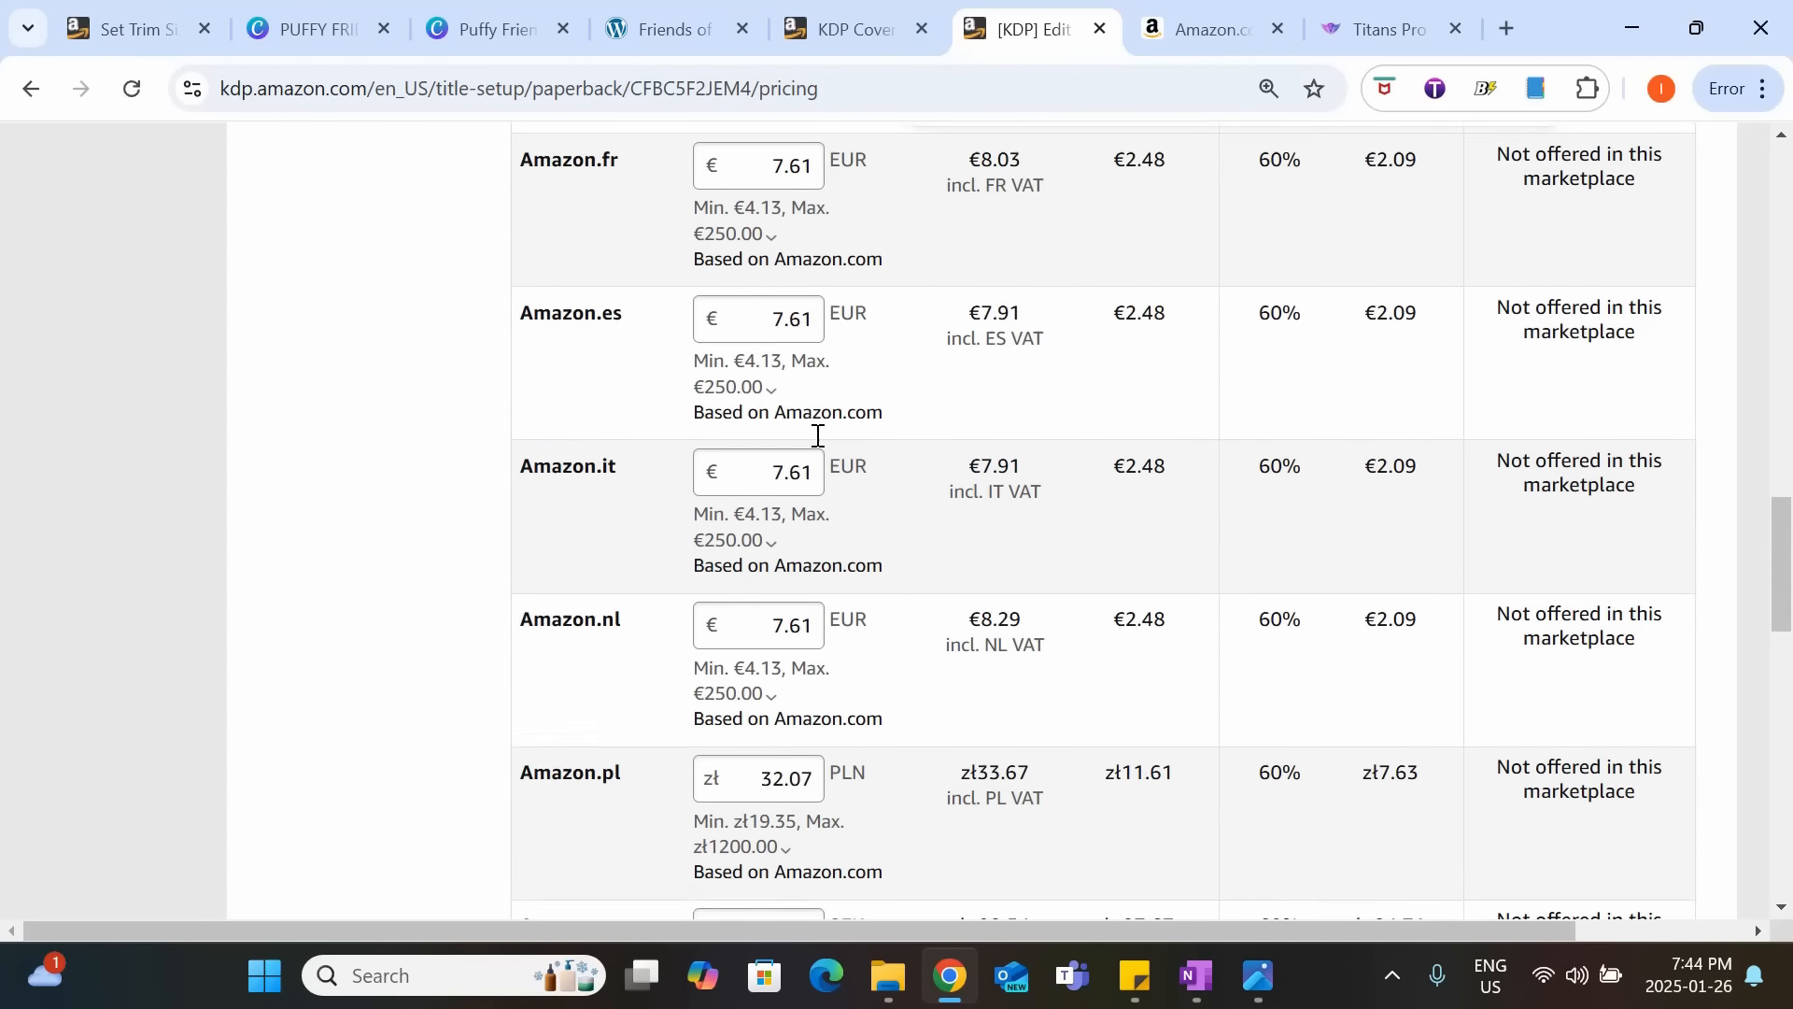
{"action": "scroll", "coordinate": [818, 457], "scroll_direction": "down", "scroll_amount": 5}
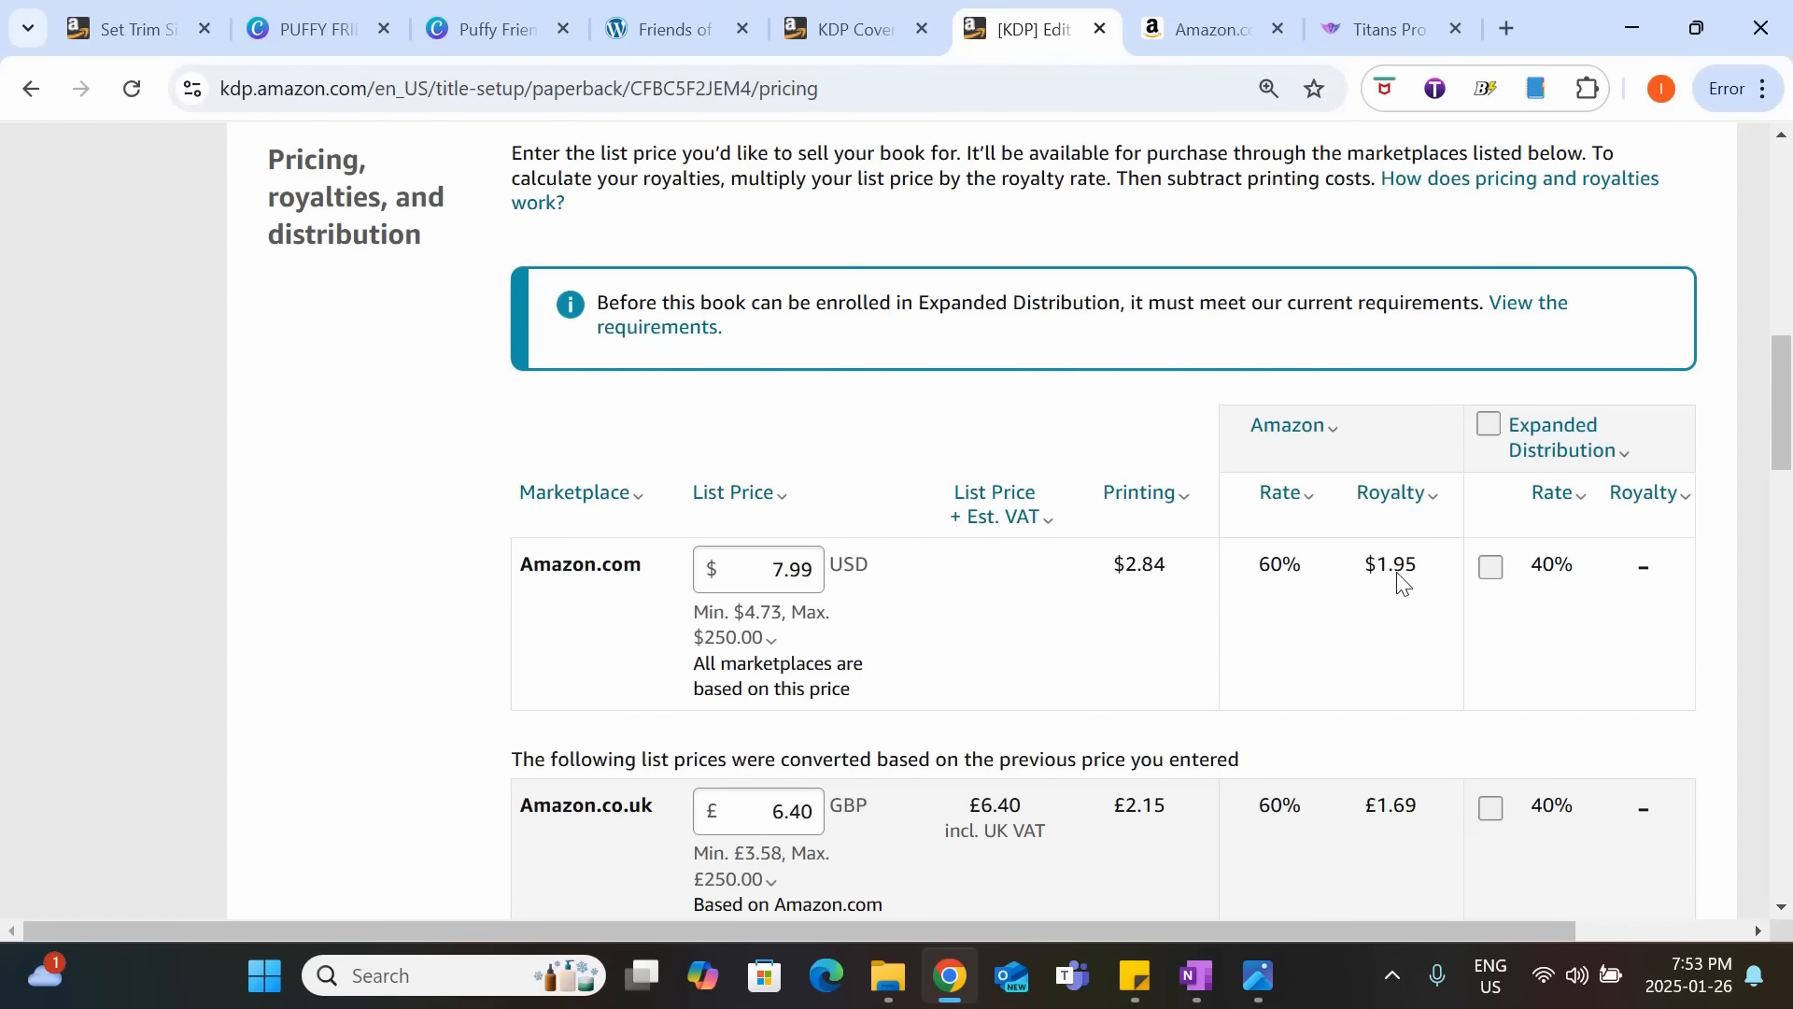
Check the list prices of the remaining marketplaces and publish the paperback book.
{"action": "left_click_drag", "start_coordinate": [1787, 422], "coordinate": [1734, 731]}
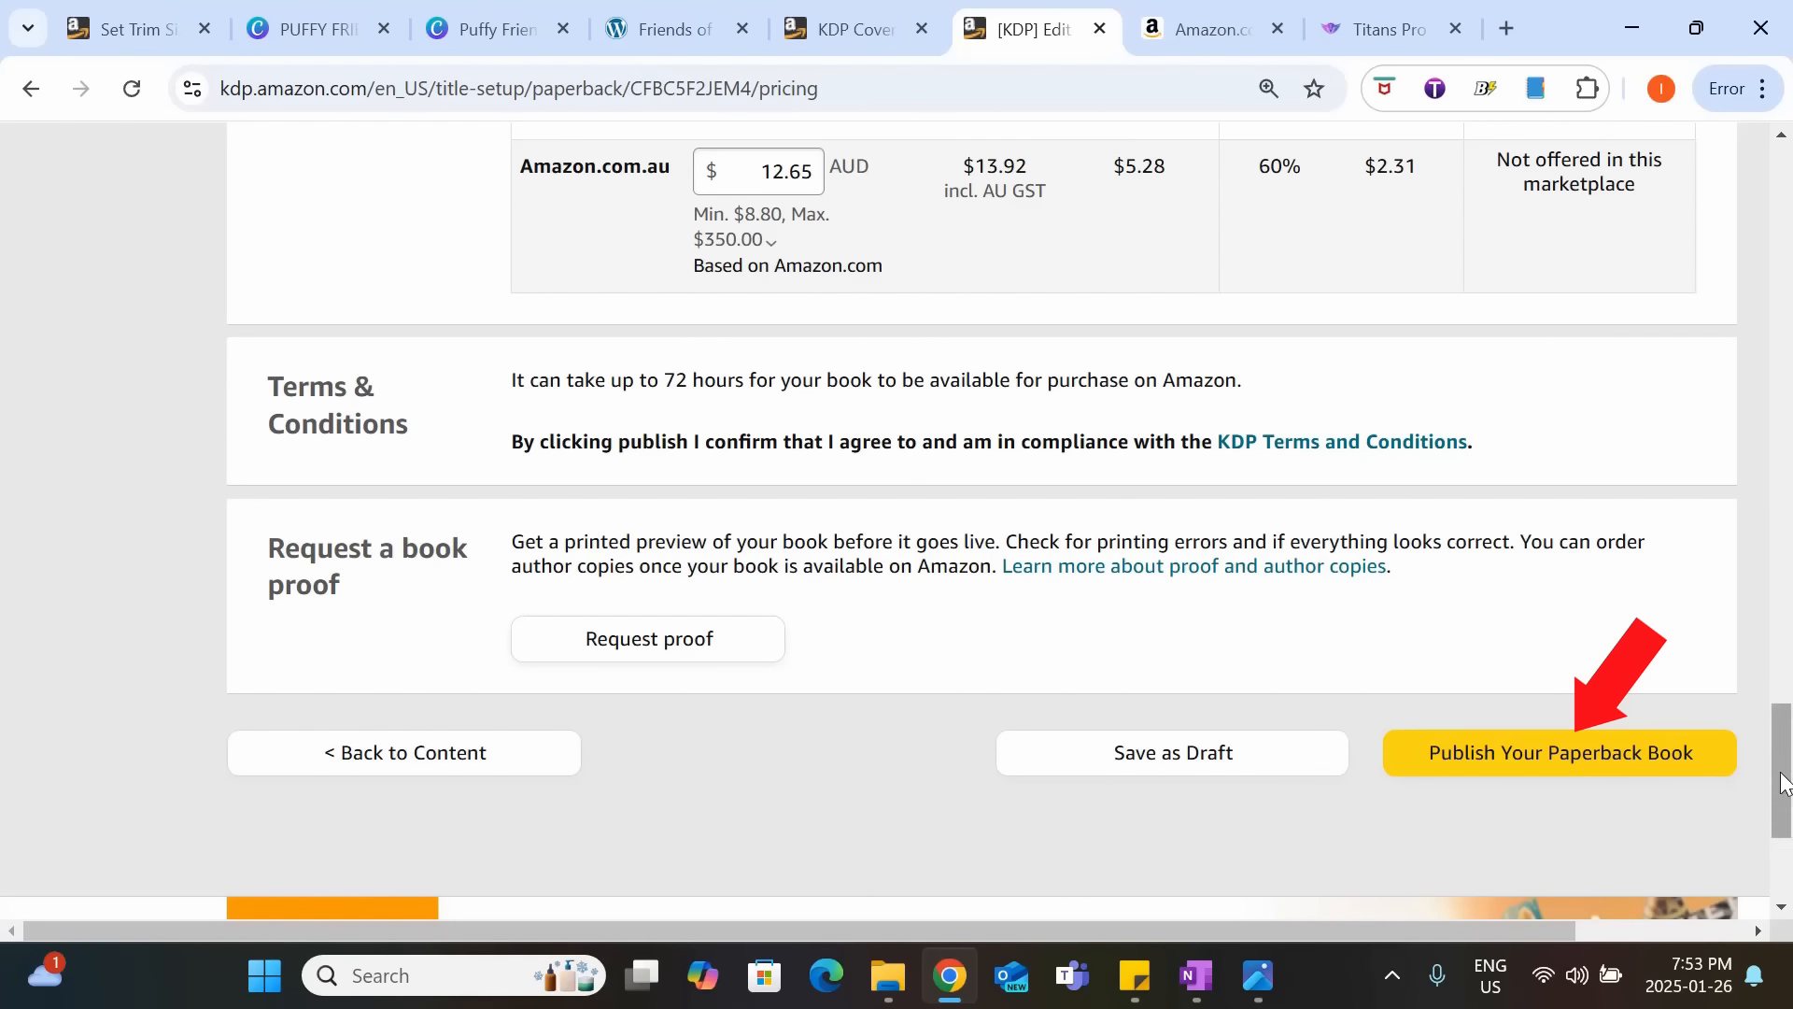
{"action": "scroll", "coordinate": [1770, 789], "scroll_direction": "up", "scroll_amount": 5}
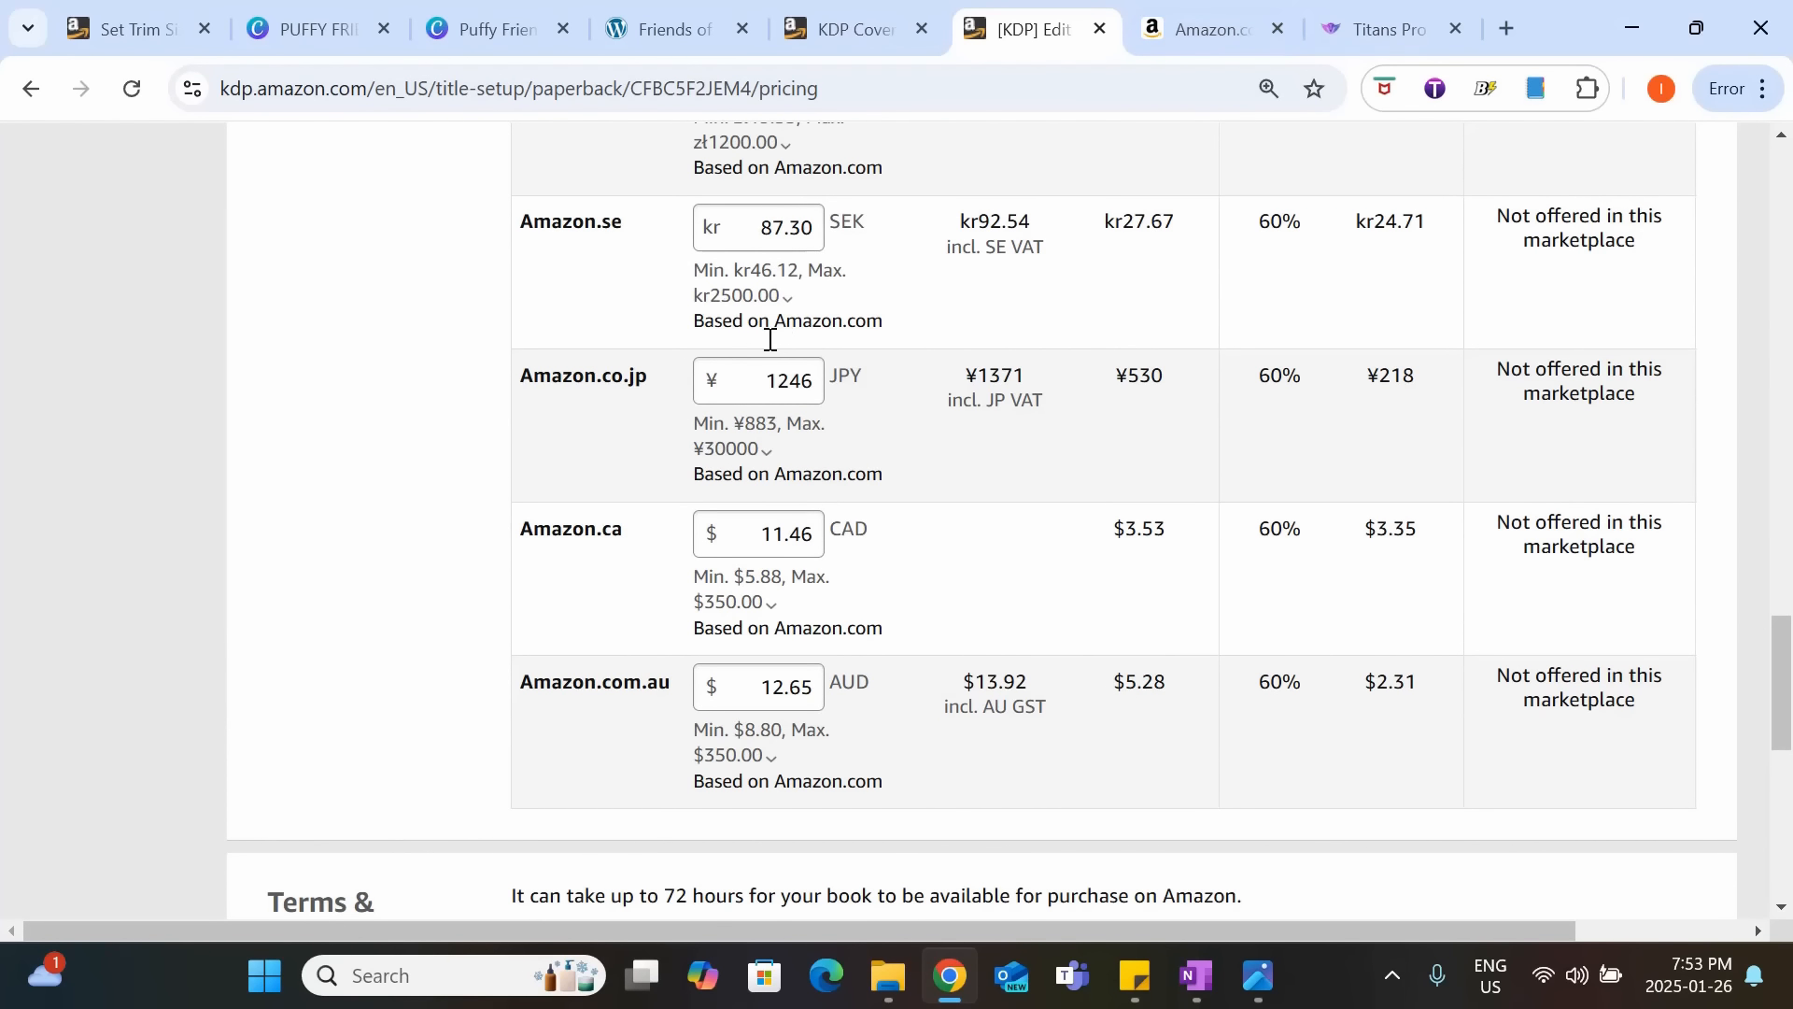
{"action": "left_click", "coordinate": [822, 745]}
{"action": "left_click", "coordinate": [752, 285]}
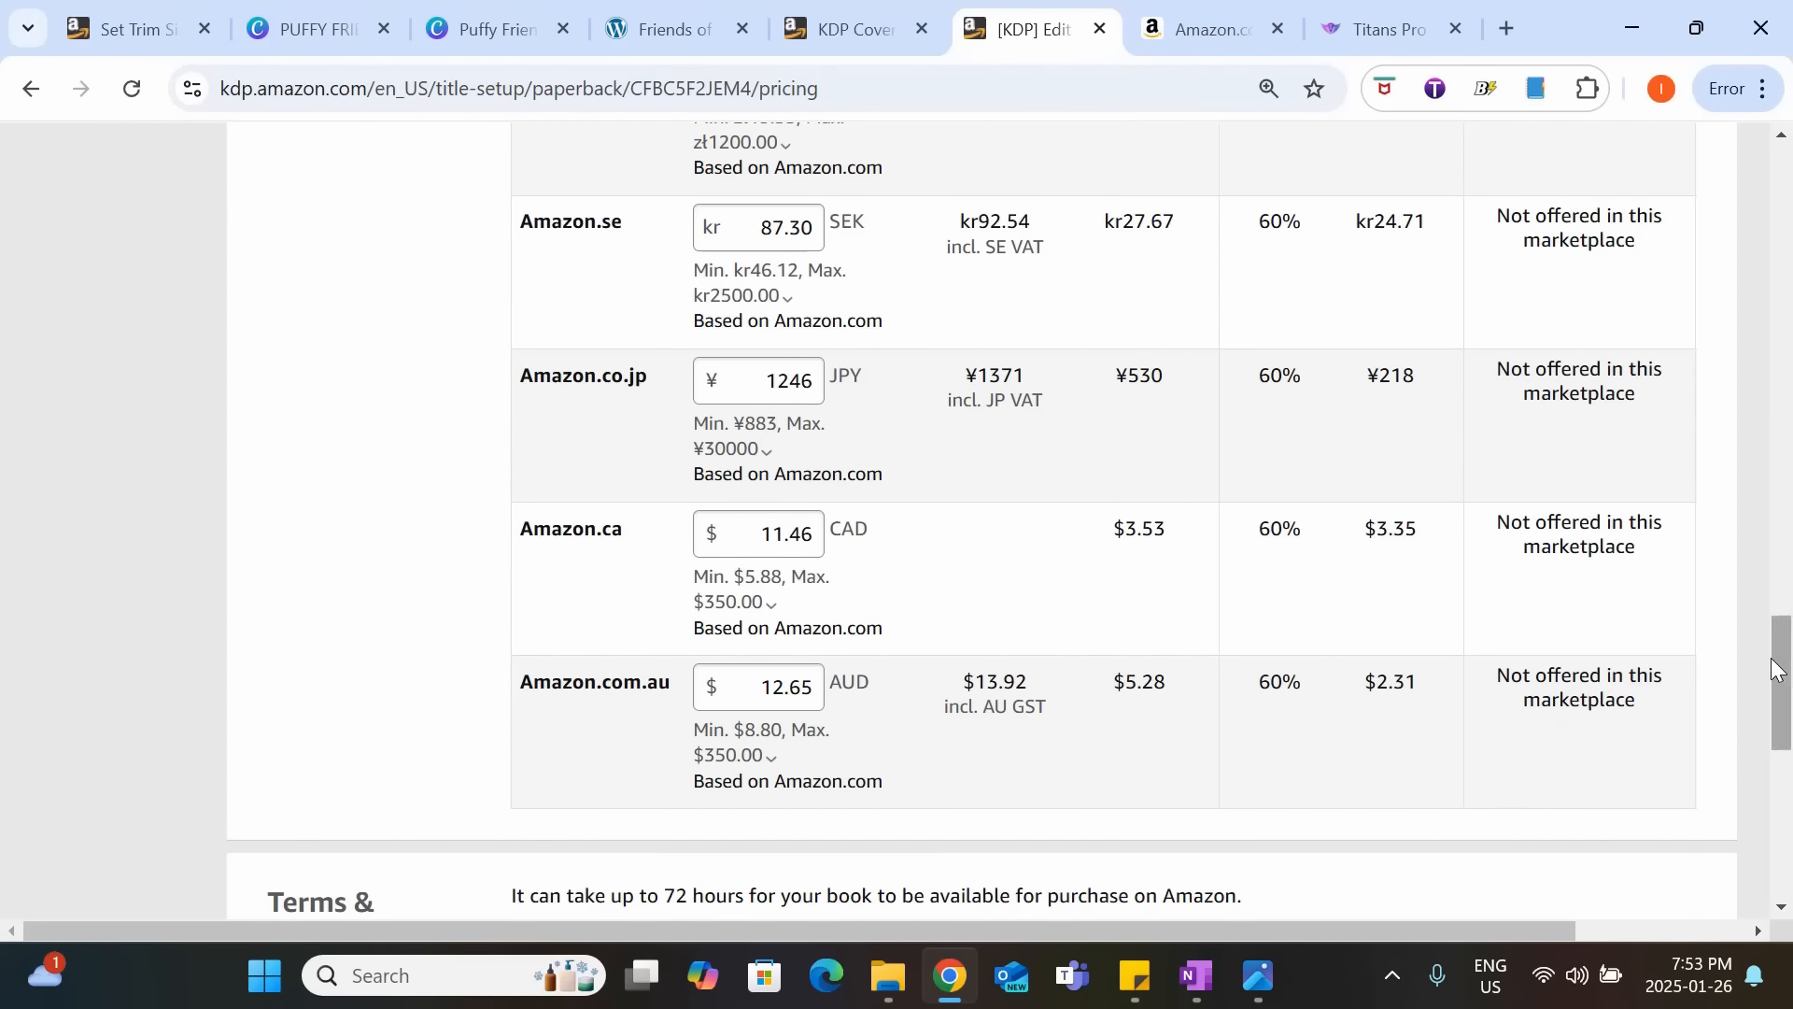
{"action": "left_click_drag", "start_coordinate": [1777, 669], "coordinate": [1783, 724]}
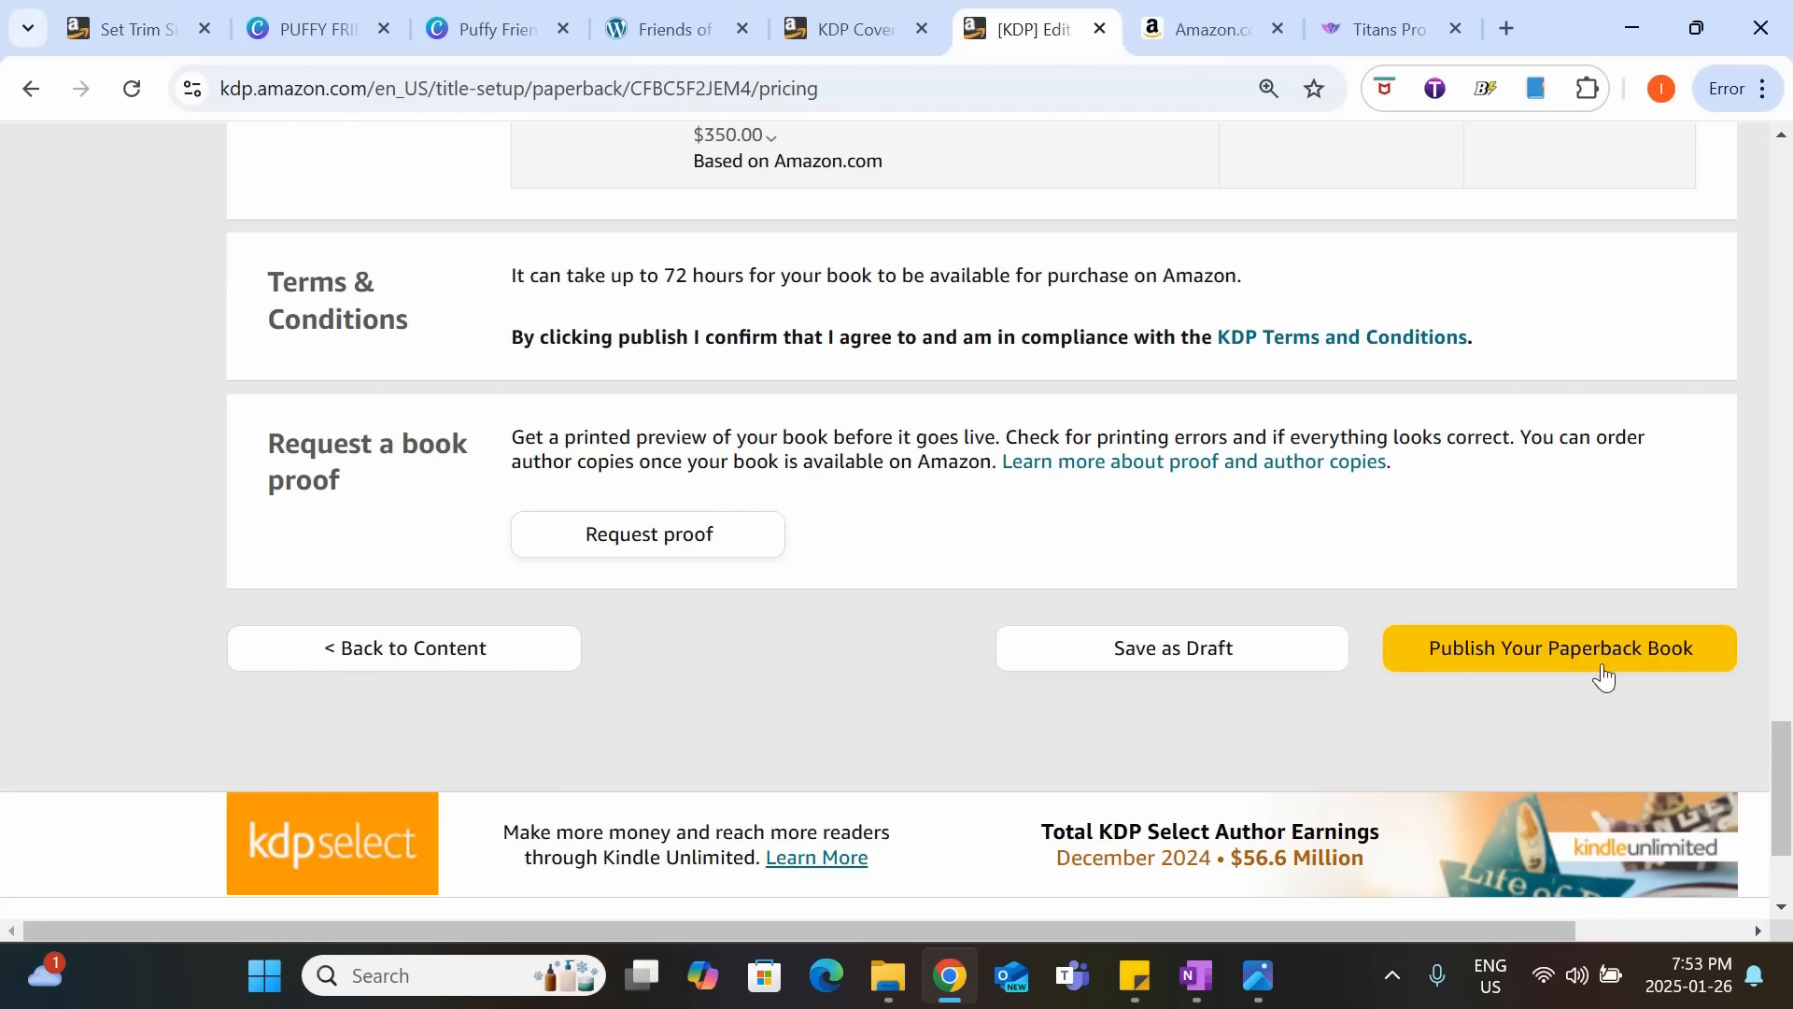
{"action": "left_click", "coordinate": [1549, 656]}
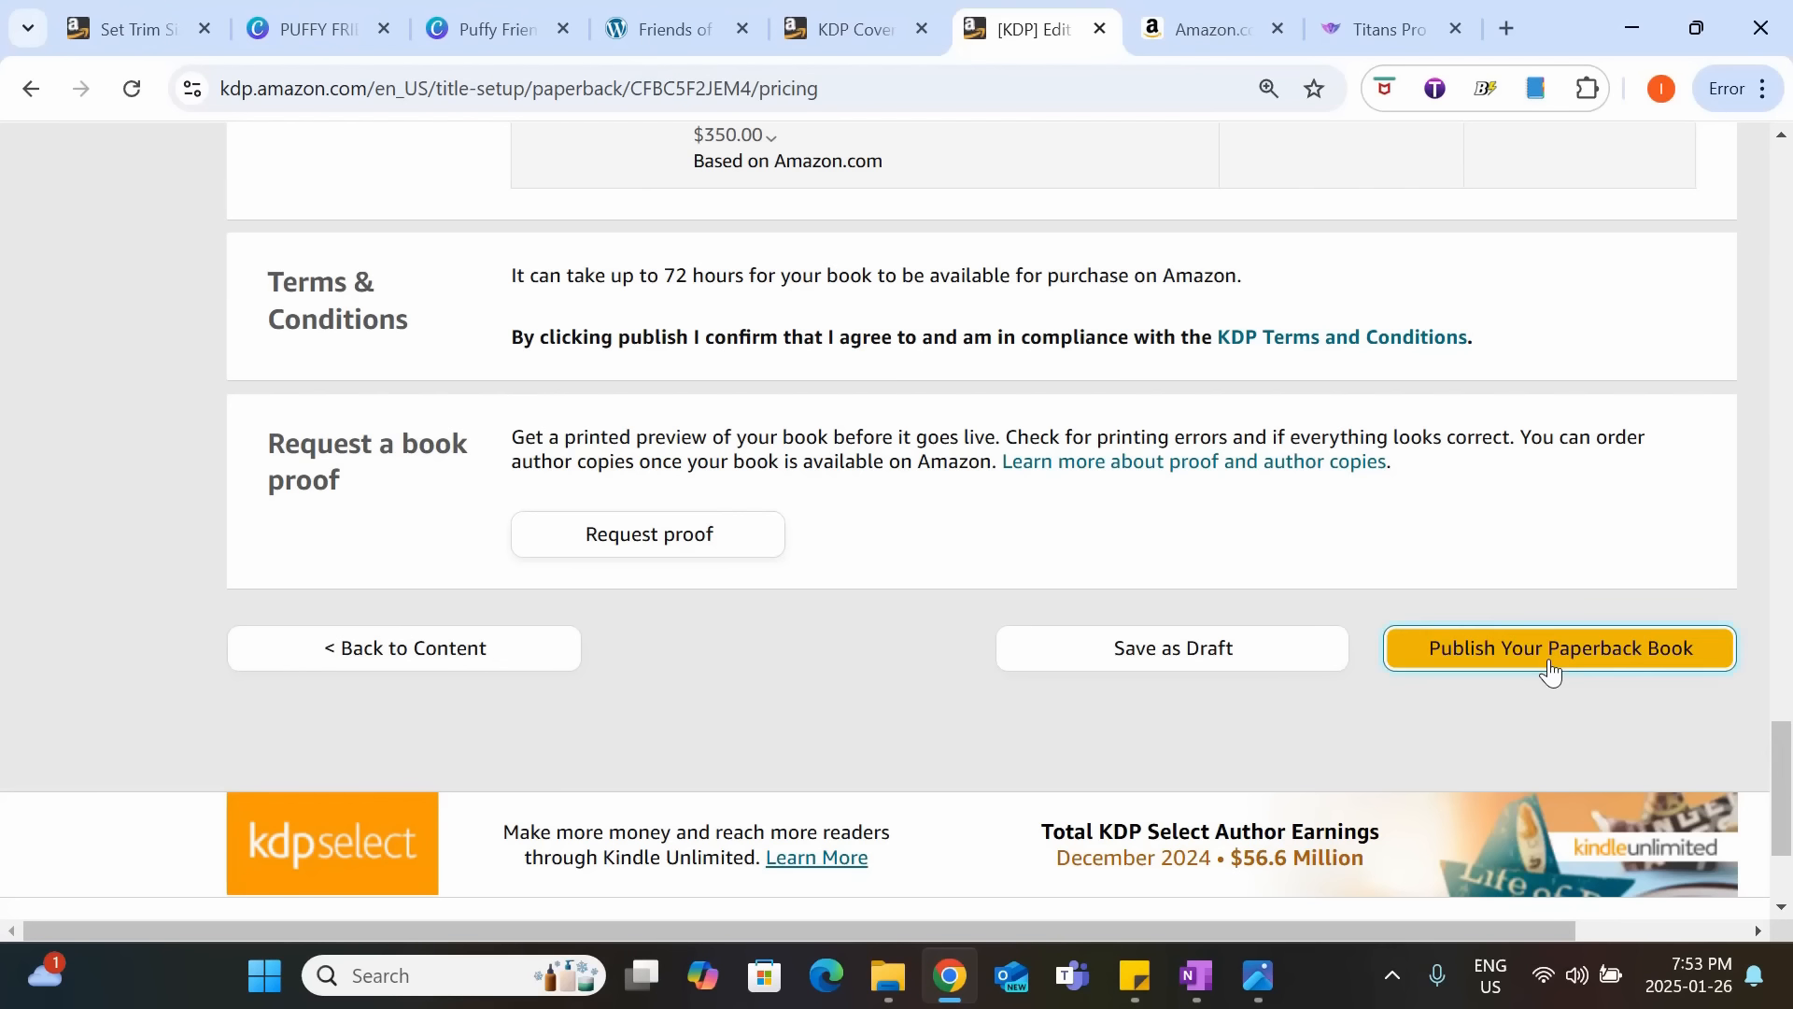